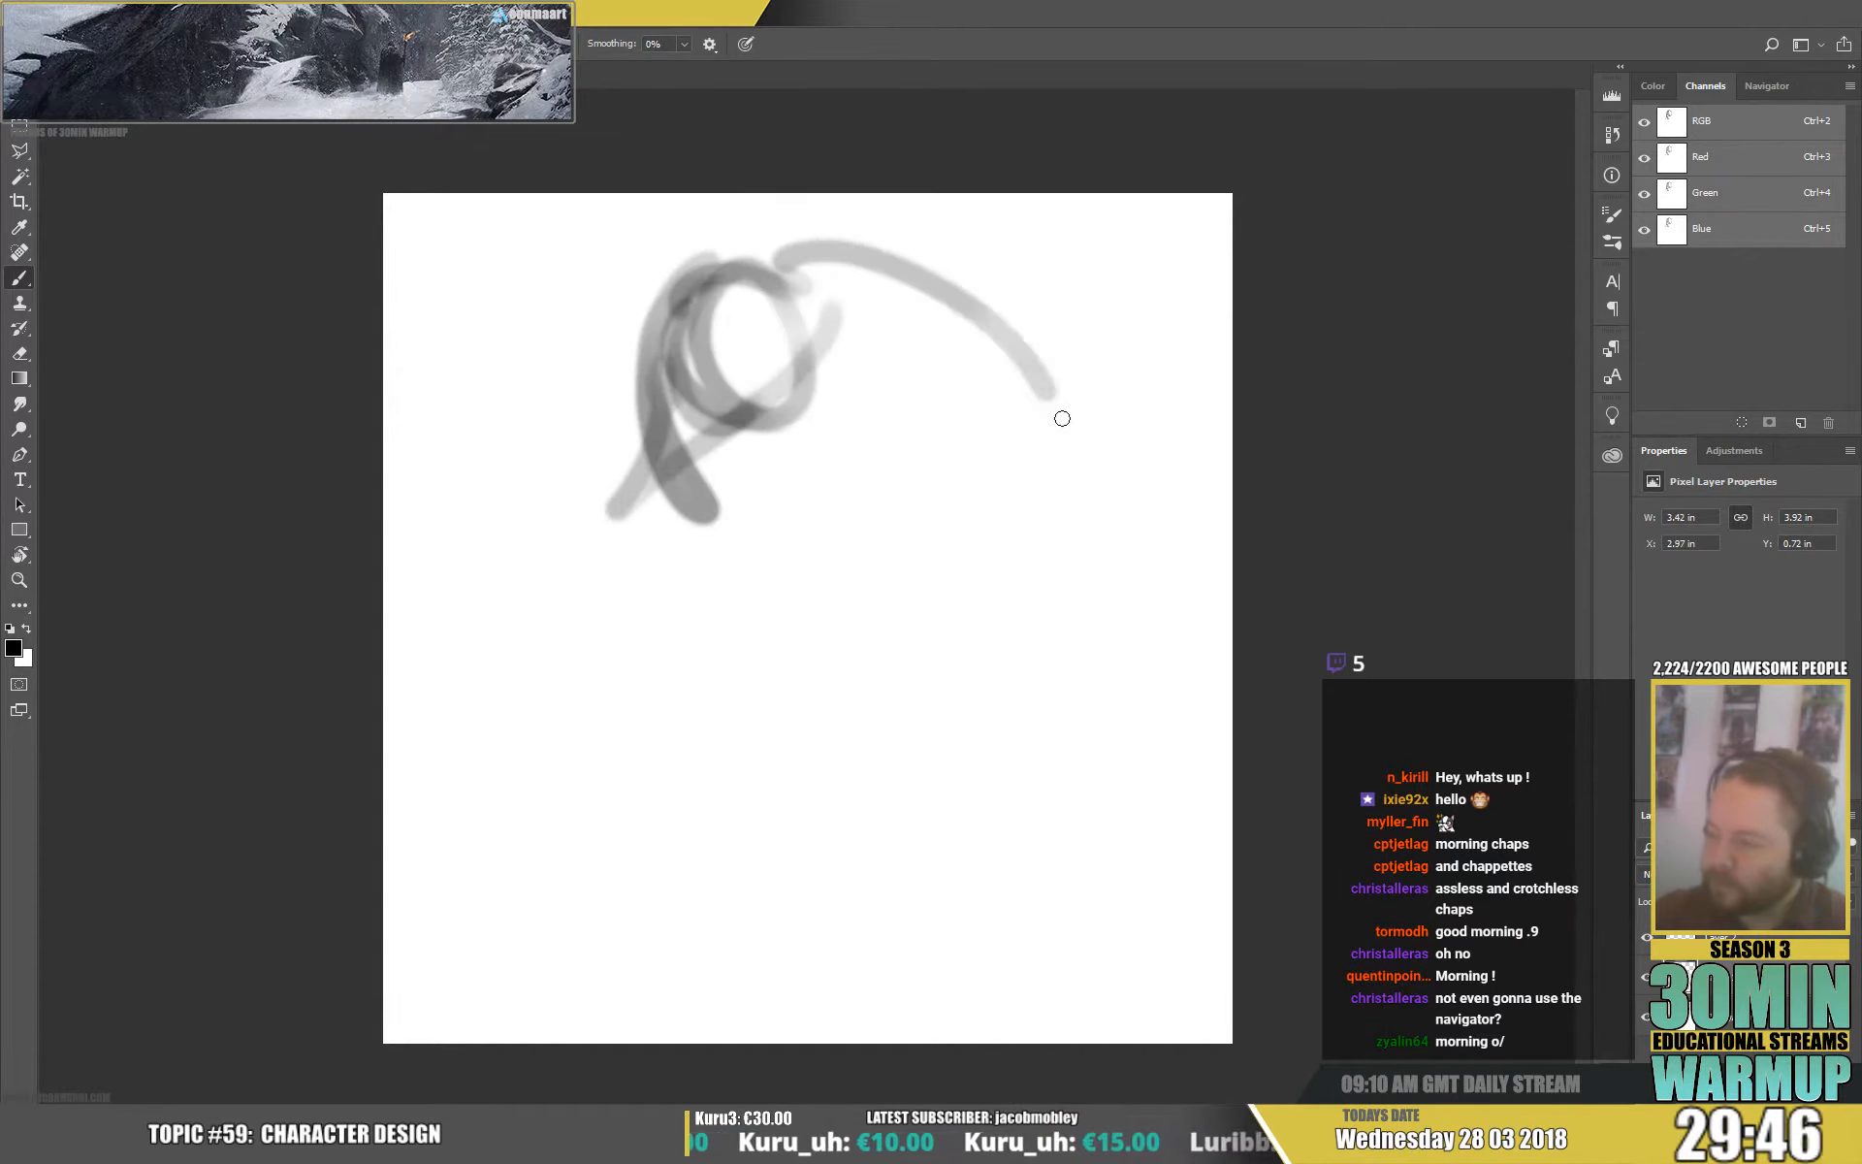
Rough in the character's two arms and rounded fists with soft grey brush strokes, adding a short waist mark.
mouse_move(653, 448)
mouse_down()
mouse_move(569, 591)
mouse_move(528, 731)
mouse_move(453, 669)
mouse_move(447, 713)
mouse_move(425, 644)
mouse_move(447, 662)
mouse_up()
mouse_move(1176, 339)
mouse_down()
mouse_move(1151, 352)
mouse_move(1169, 412)
mouse_up()
mouse_move(1132, 553)
mouse_down()
mouse_move(1078, 621)
mouse_move(959, 672)
mouse_up()
drag(739, 673, 685, 687)
Rough in the character's two spread legs and feet below the torso.
drag(621, 740, 535, 938)
drag(529, 886, 597, 969)
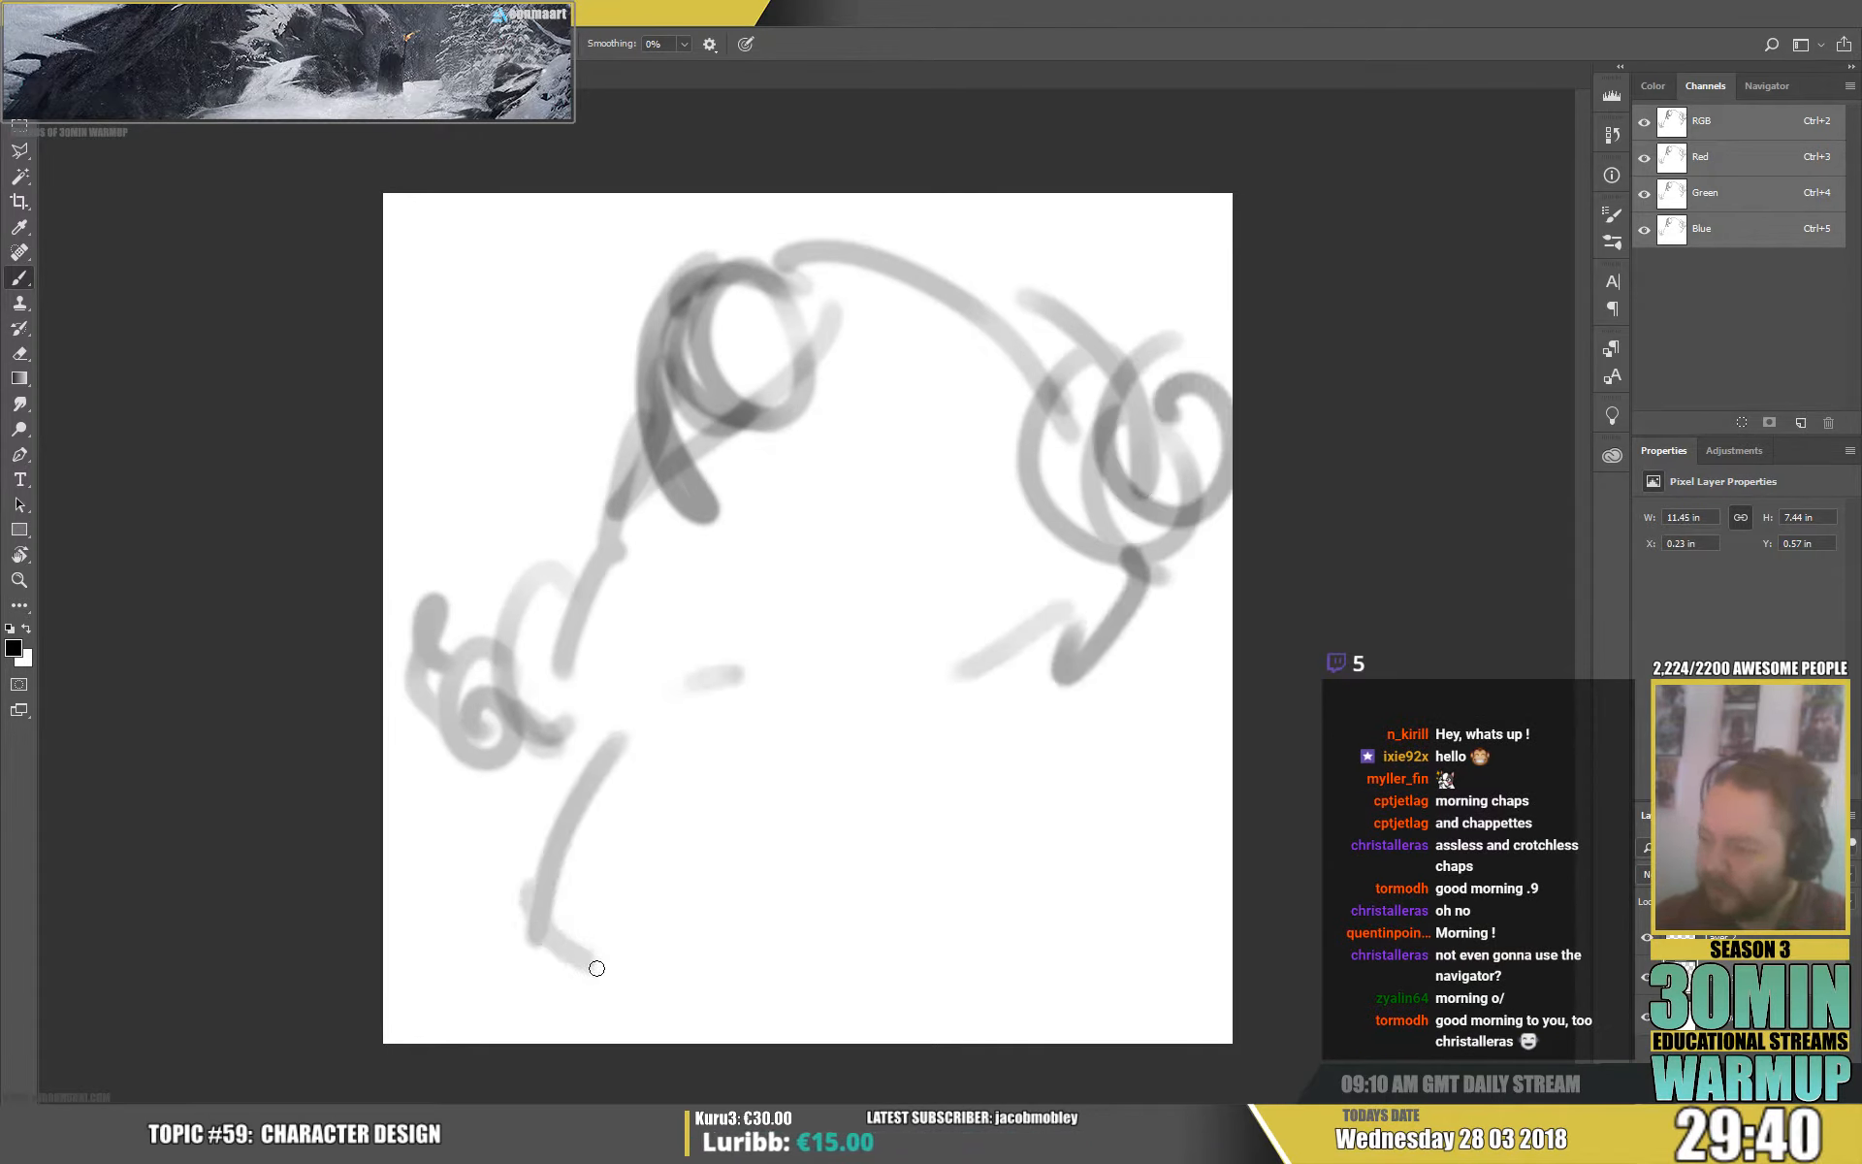
mouse_move(1010, 785)
mouse_down()
mouse_move(1168, 981)
mouse_move(1189, 1039)
mouse_up()
mouse_move(1176, 989)
mouse_down()
mouse_move(993, 752)
mouse_move(939, 723)
mouse_up()
mouse_move(819, 753)
mouse_down()
mouse_move(647, 761)
mouse_move(582, 955)
mouse_up()
drag(601, 970, 625, 1013)
Scale the whole sketch down slightly and shift it up within the canvas.
key(ctrl+t)
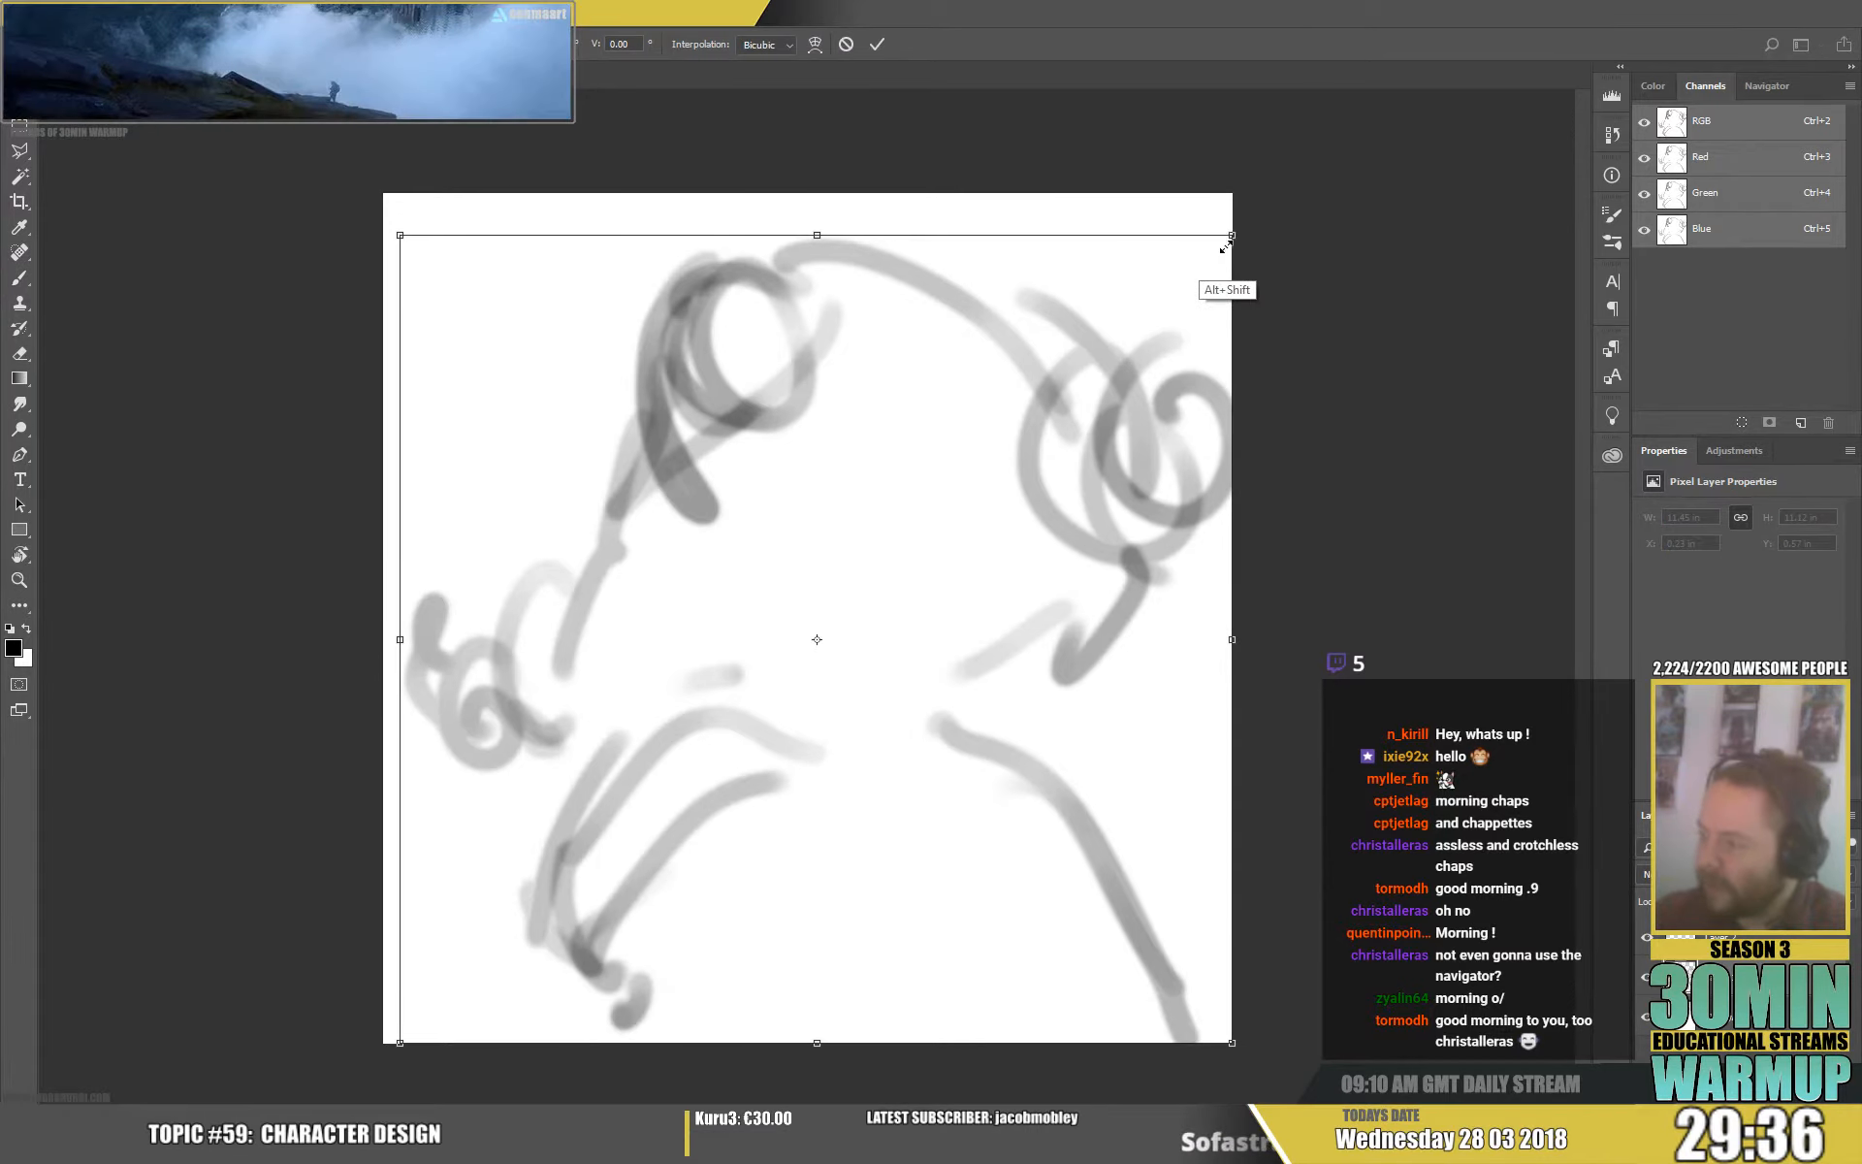
drag(1232, 235, 1164, 304)
key(Return)
key(b)
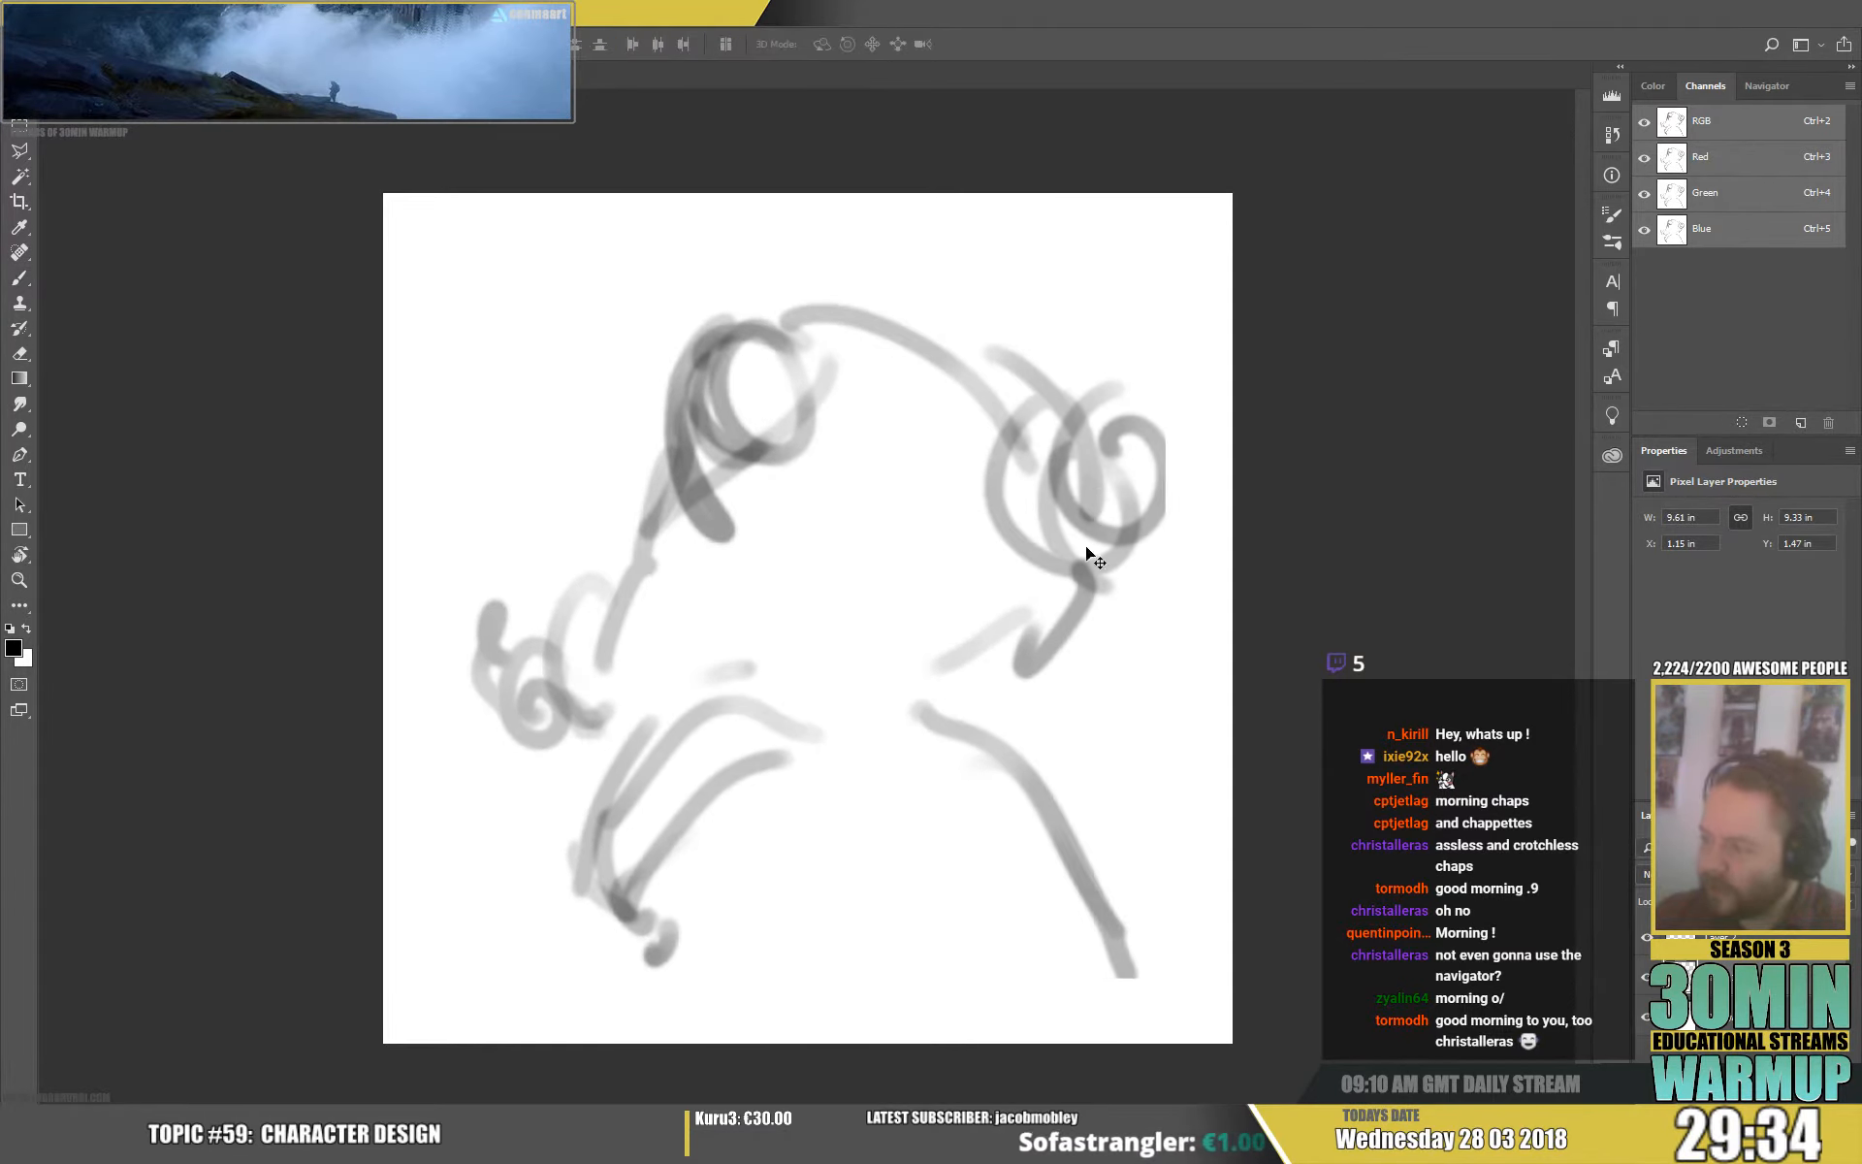
drag(1086, 545, 1051, 487)
Build up the upper arm, shoulder line and large fist with additional rough strokes.
drag(627, 436, 583, 563)
drag(596, 446, 746, 285)
drag(892, 274, 1024, 396)
mouse_move(1055, 578)
mouse_down()
mouse_move(1142, 441)
mouse_move(944, 451)
mouse_up()
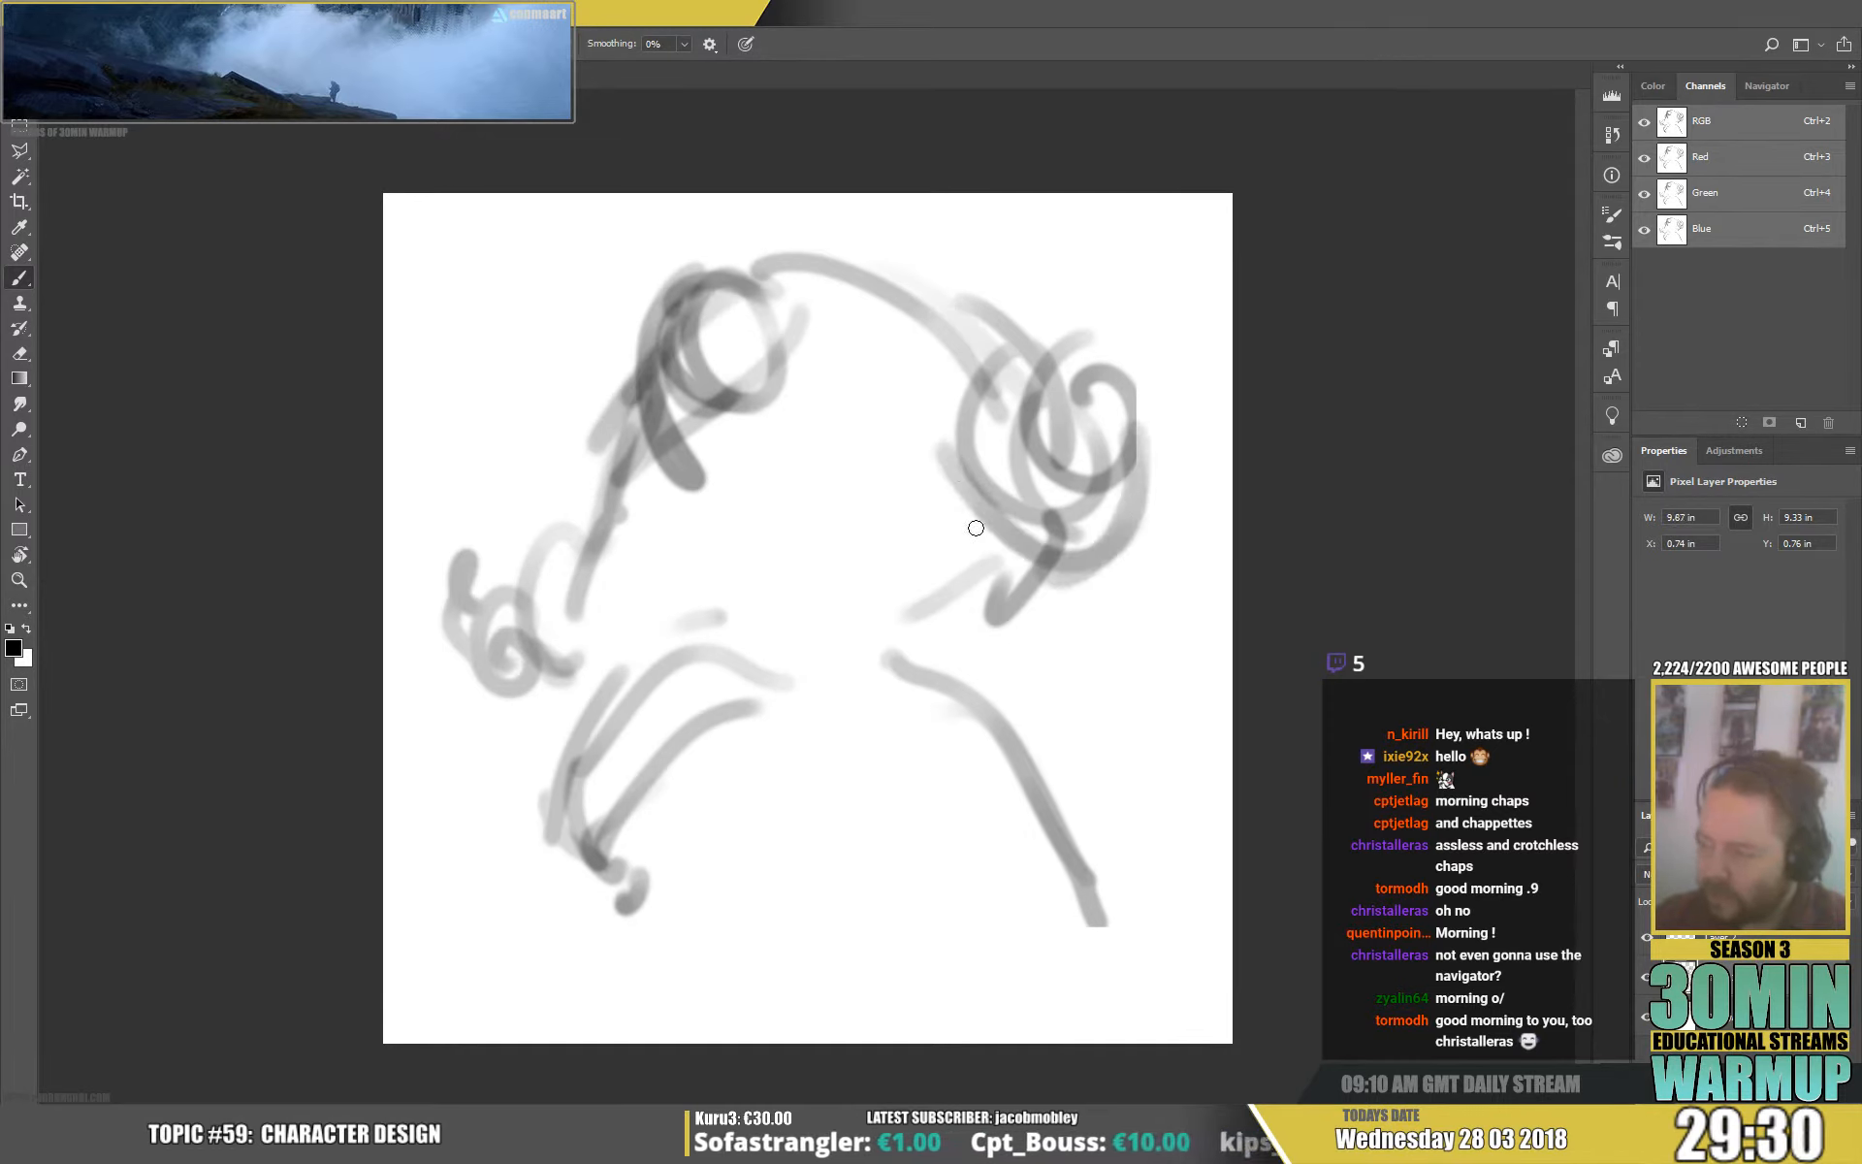
Bulk out both legs with thigh and calf contours and extend the feet.
mouse_move(968, 612)
mouse_down()
mouse_move(1031, 711)
mouse_move(941, 758)
mouse_up()
drag(825, 694, 1018, 778)
mouse_move(1065, 817)
mouse_down()
mouse_move(1055, 883)
mouse_move(1120, 962)
mouse_up()
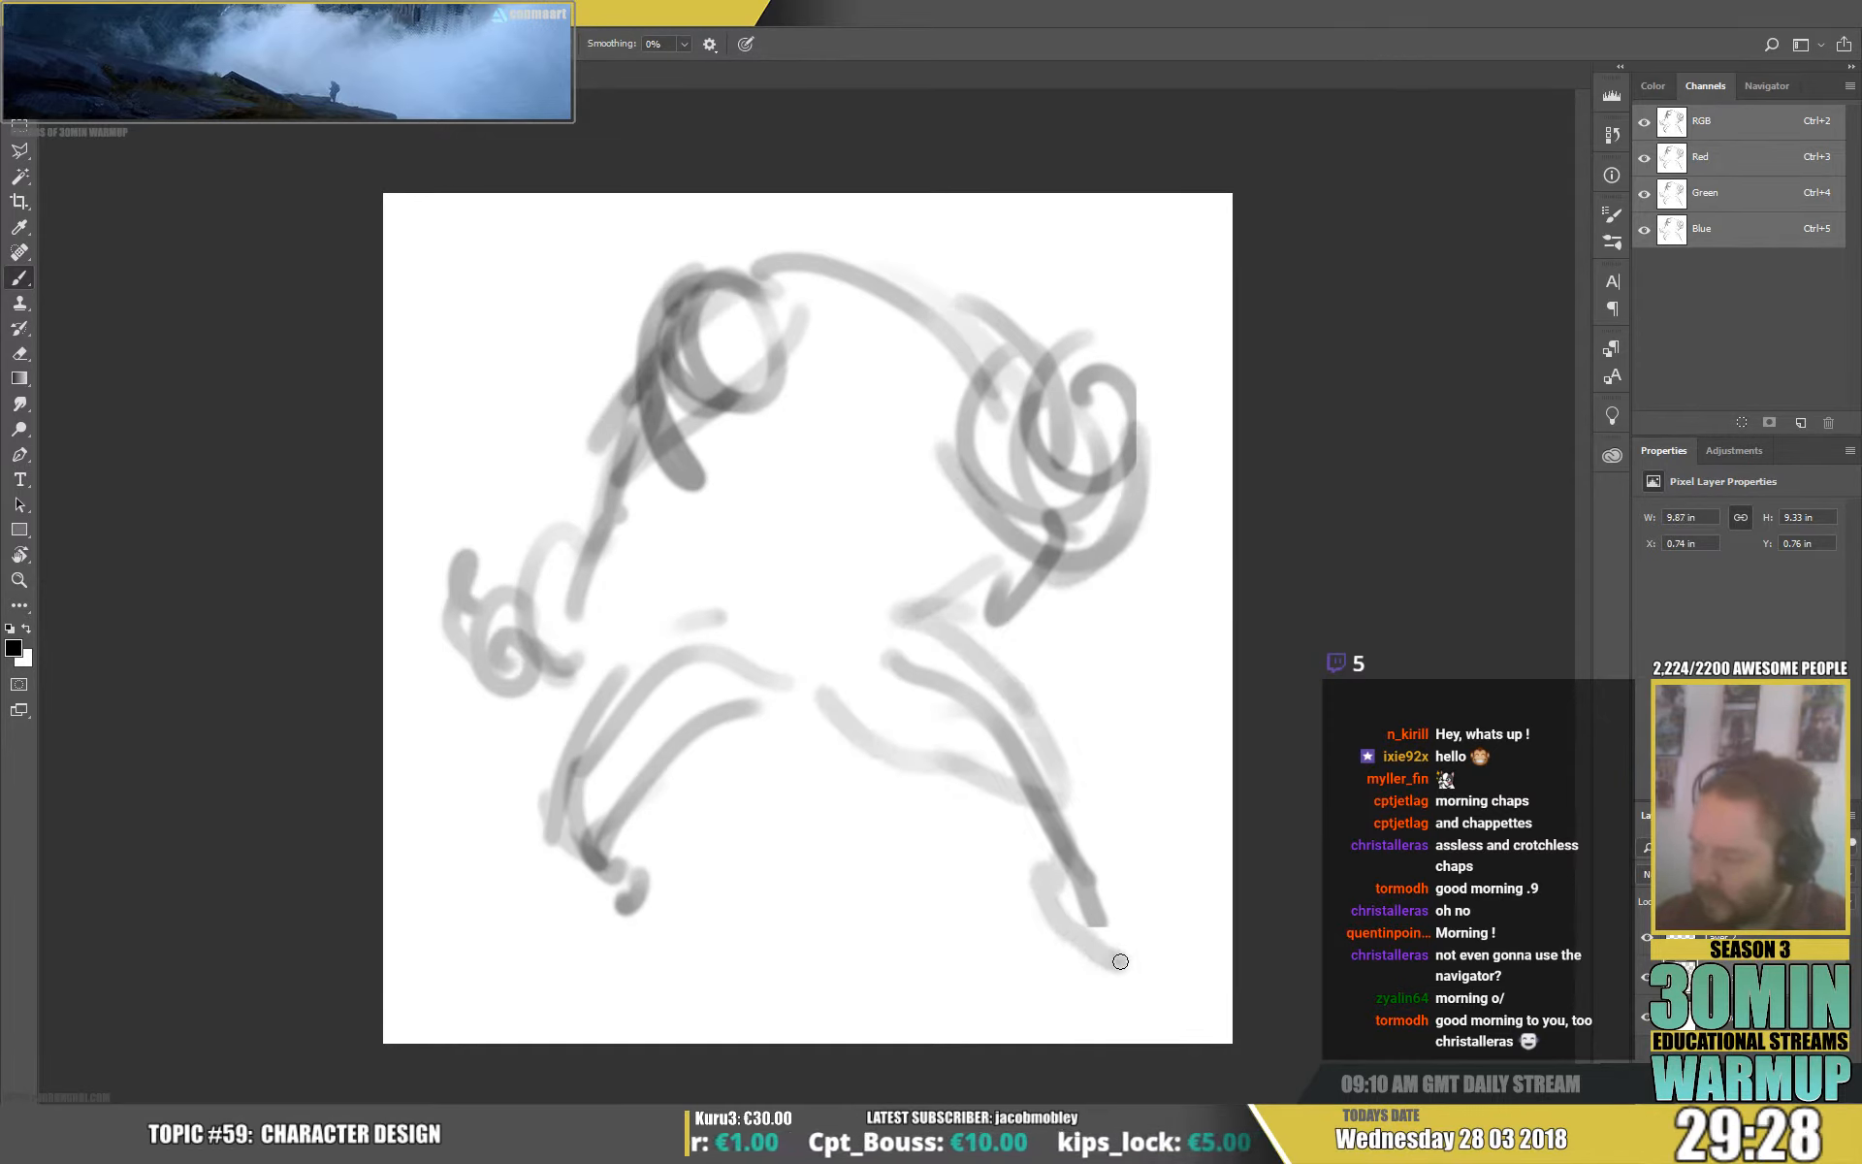
drag(619, 866, 657, 939)
drag(646, 825, 776, 718)
mouse_move(699, 685)
mouse_down()
mouse_move(690, 631)
mouse_move(582, 644)
mouse_up()
Darken the smaller forearm, extend both fists and reinforce the line across the upper back.
drag(613, 516, 587, 607)
drag(606, 454, 603, 557)
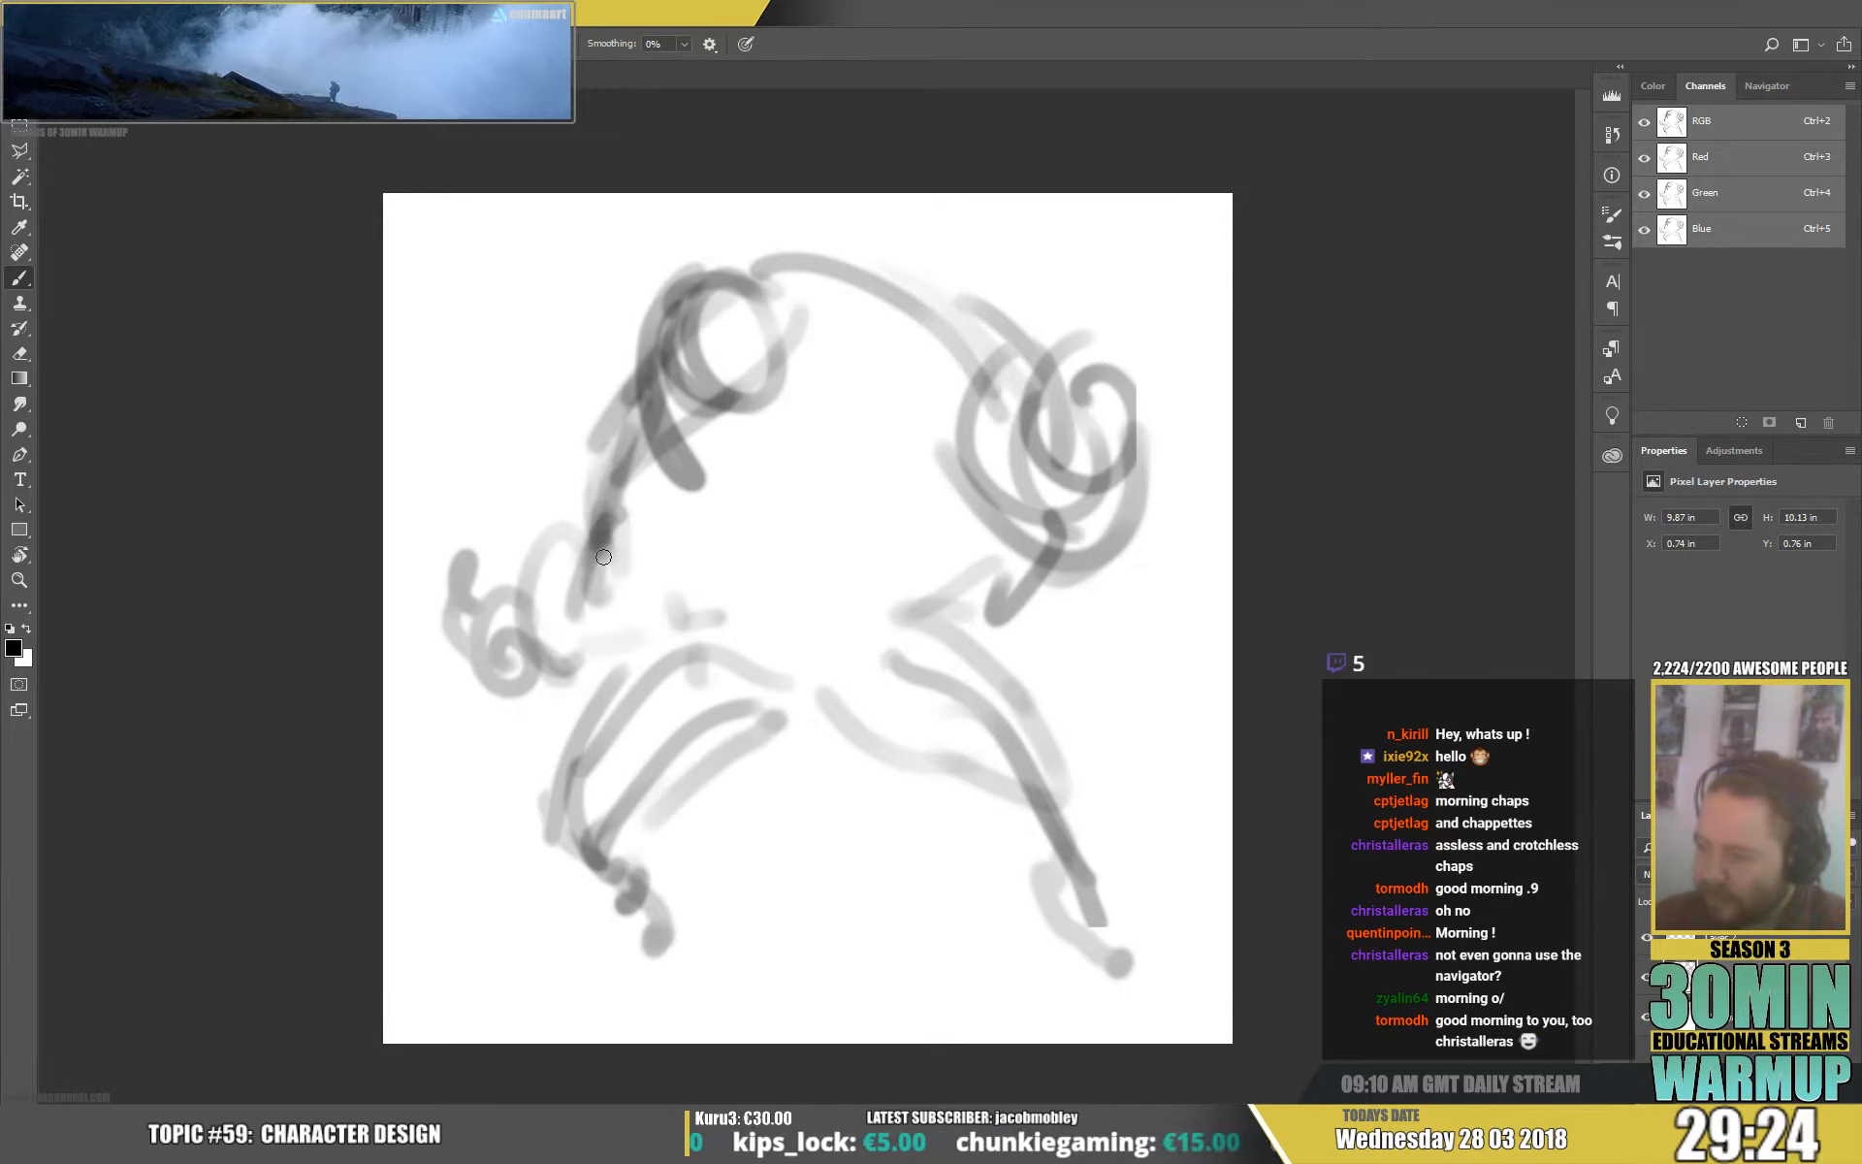
mouse_move(489, 672)
mouse_down()
mouse_move(419, 635)
mouse_move(419, 626)
mouse_up()
mouse_move(1106, 325)
mouse_down()
mouse_move(1143, 428)
mouse_move(984, 386)
mouse_move(949, 353)
mouse_up()
mouse_move(925, 314)
mouse_down()
mouse_move(713, 317)
mouse_move(656, 375)
mouse_up()
Sketch the waist and side contours and strengthen the strokes joining the large fist to the hip.
drag(715, 580, 669, 659)
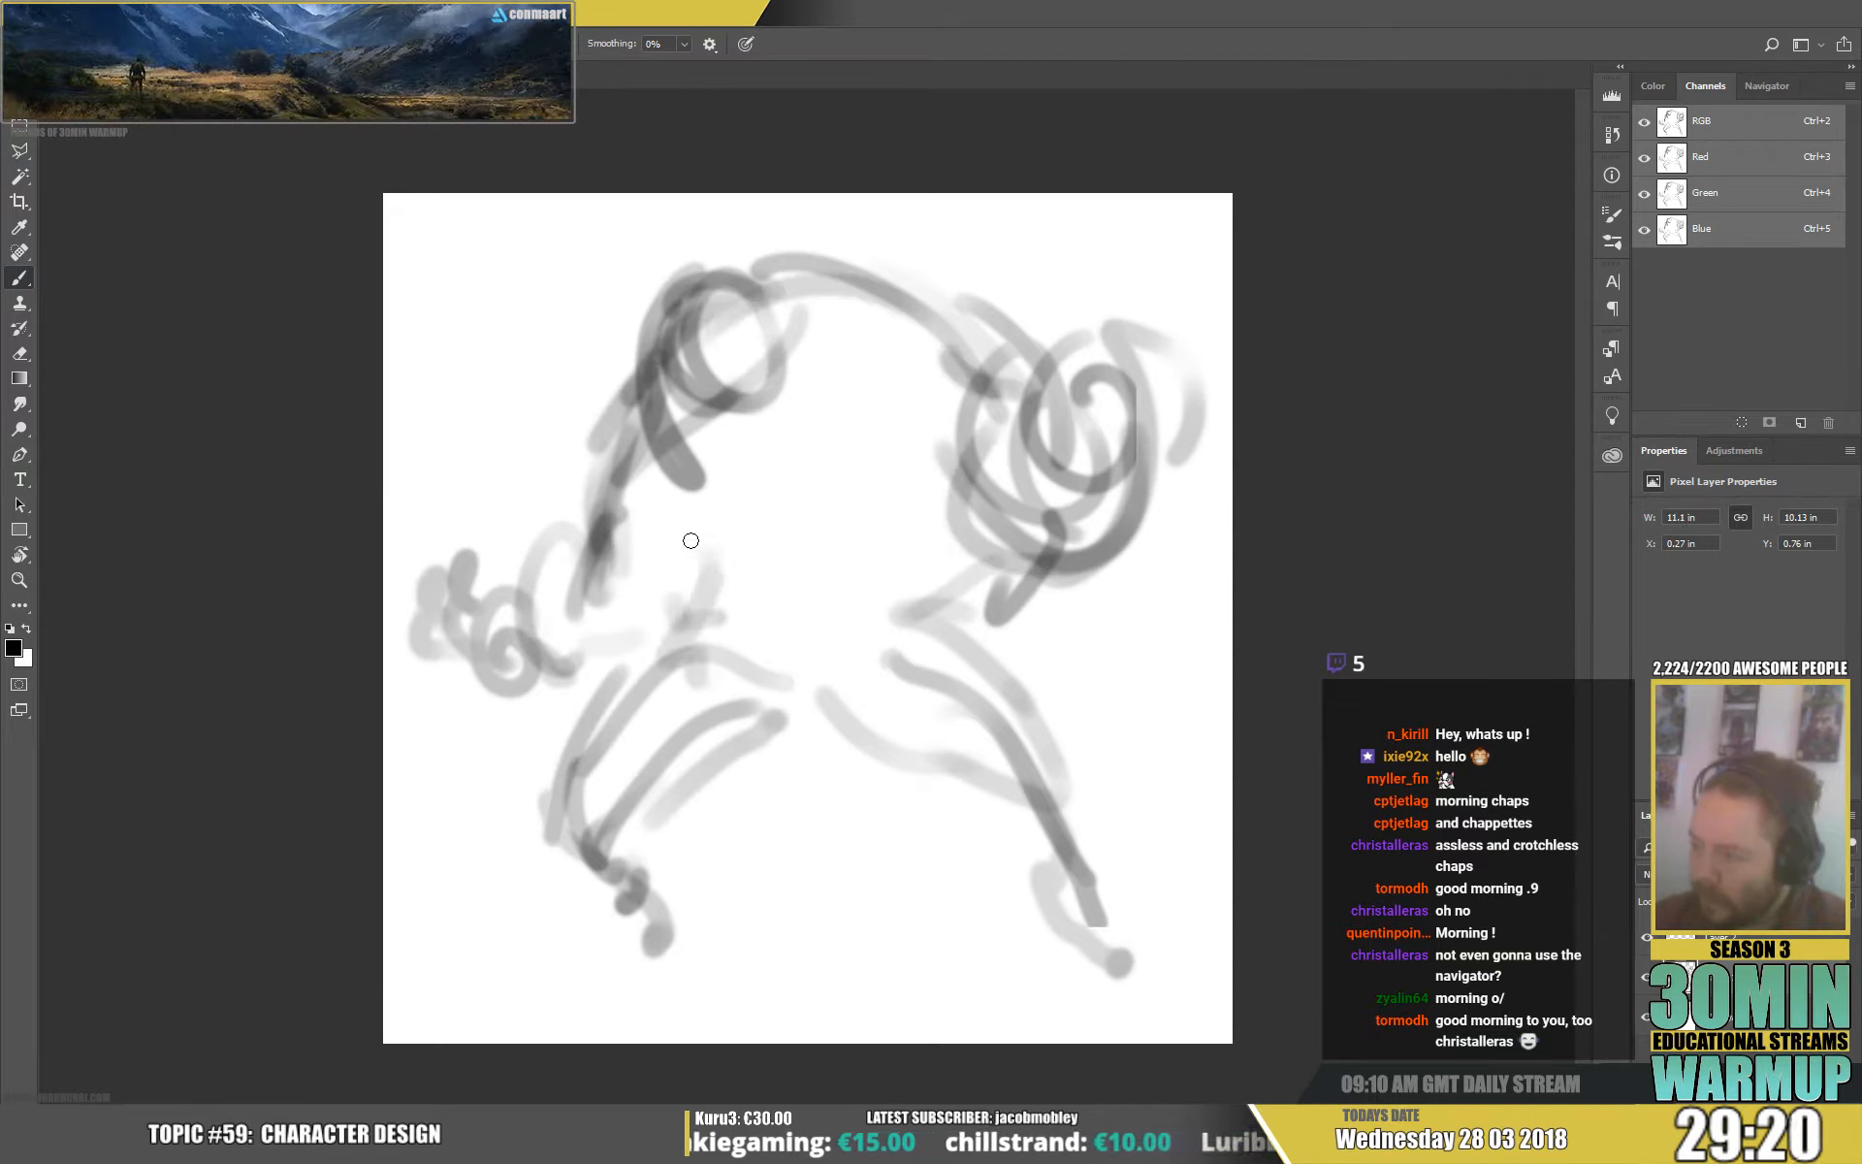
drag(645, 522, 715, 584)
drag(1009, 517, 948, 613)
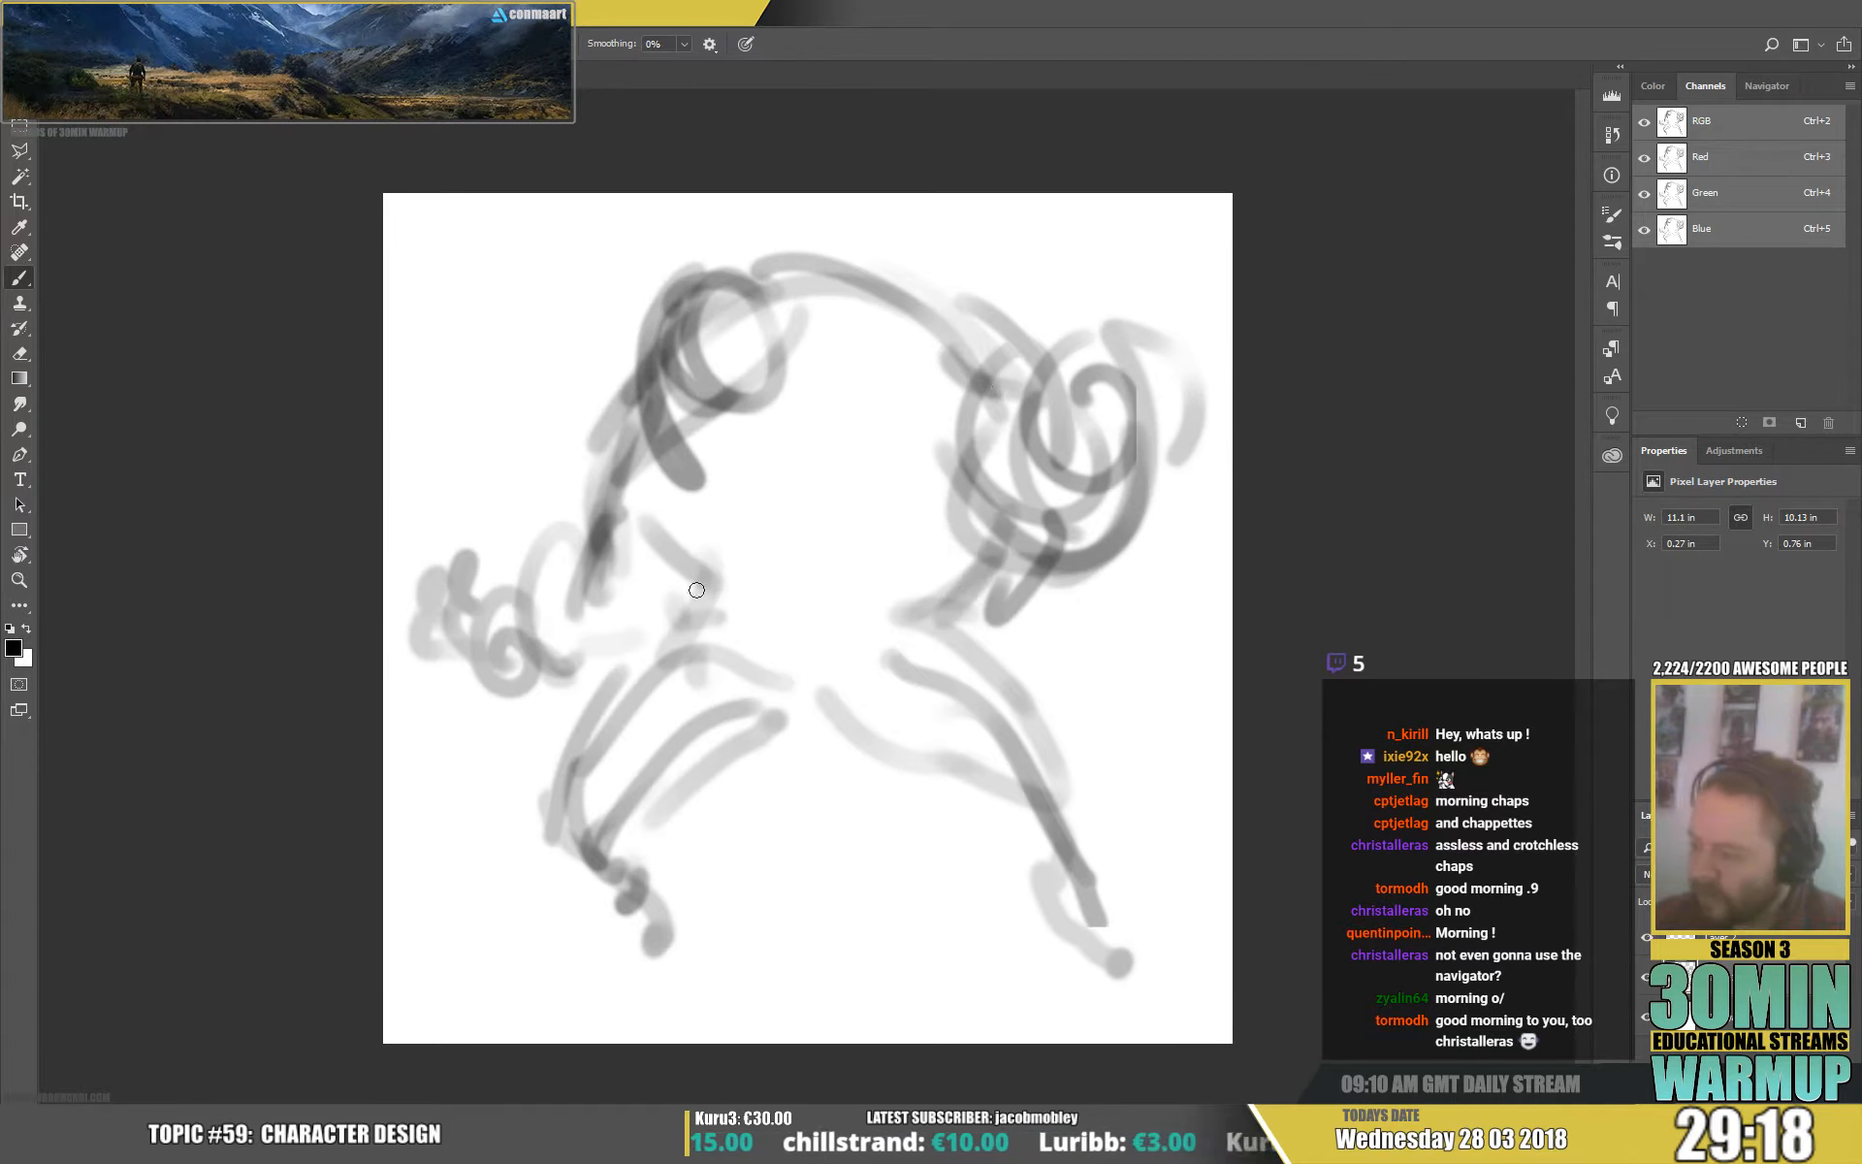
drag(703, 588, 699, 677)
drag(997, 549, 927, 630)
Define the smaller forearm and its knuckles, and enlarge the large fist with looping strokes.
mouse_move(645, 605)
mouse_down()
mouse_move(520, 663)
mouse_move(438, 621)
mouse_move(534, 587)
mouse_up()
drag(601, 509, 554, 579)
mouse_move(417, 622)
mouse_down()
mouse_move(489, 661)
mouse_move(535, 654)
mouse_up()
mouse_move(444, 536)
mouse_down()
mouse_move(536, 567)
mouse_move(405, 561)
mouse_up()
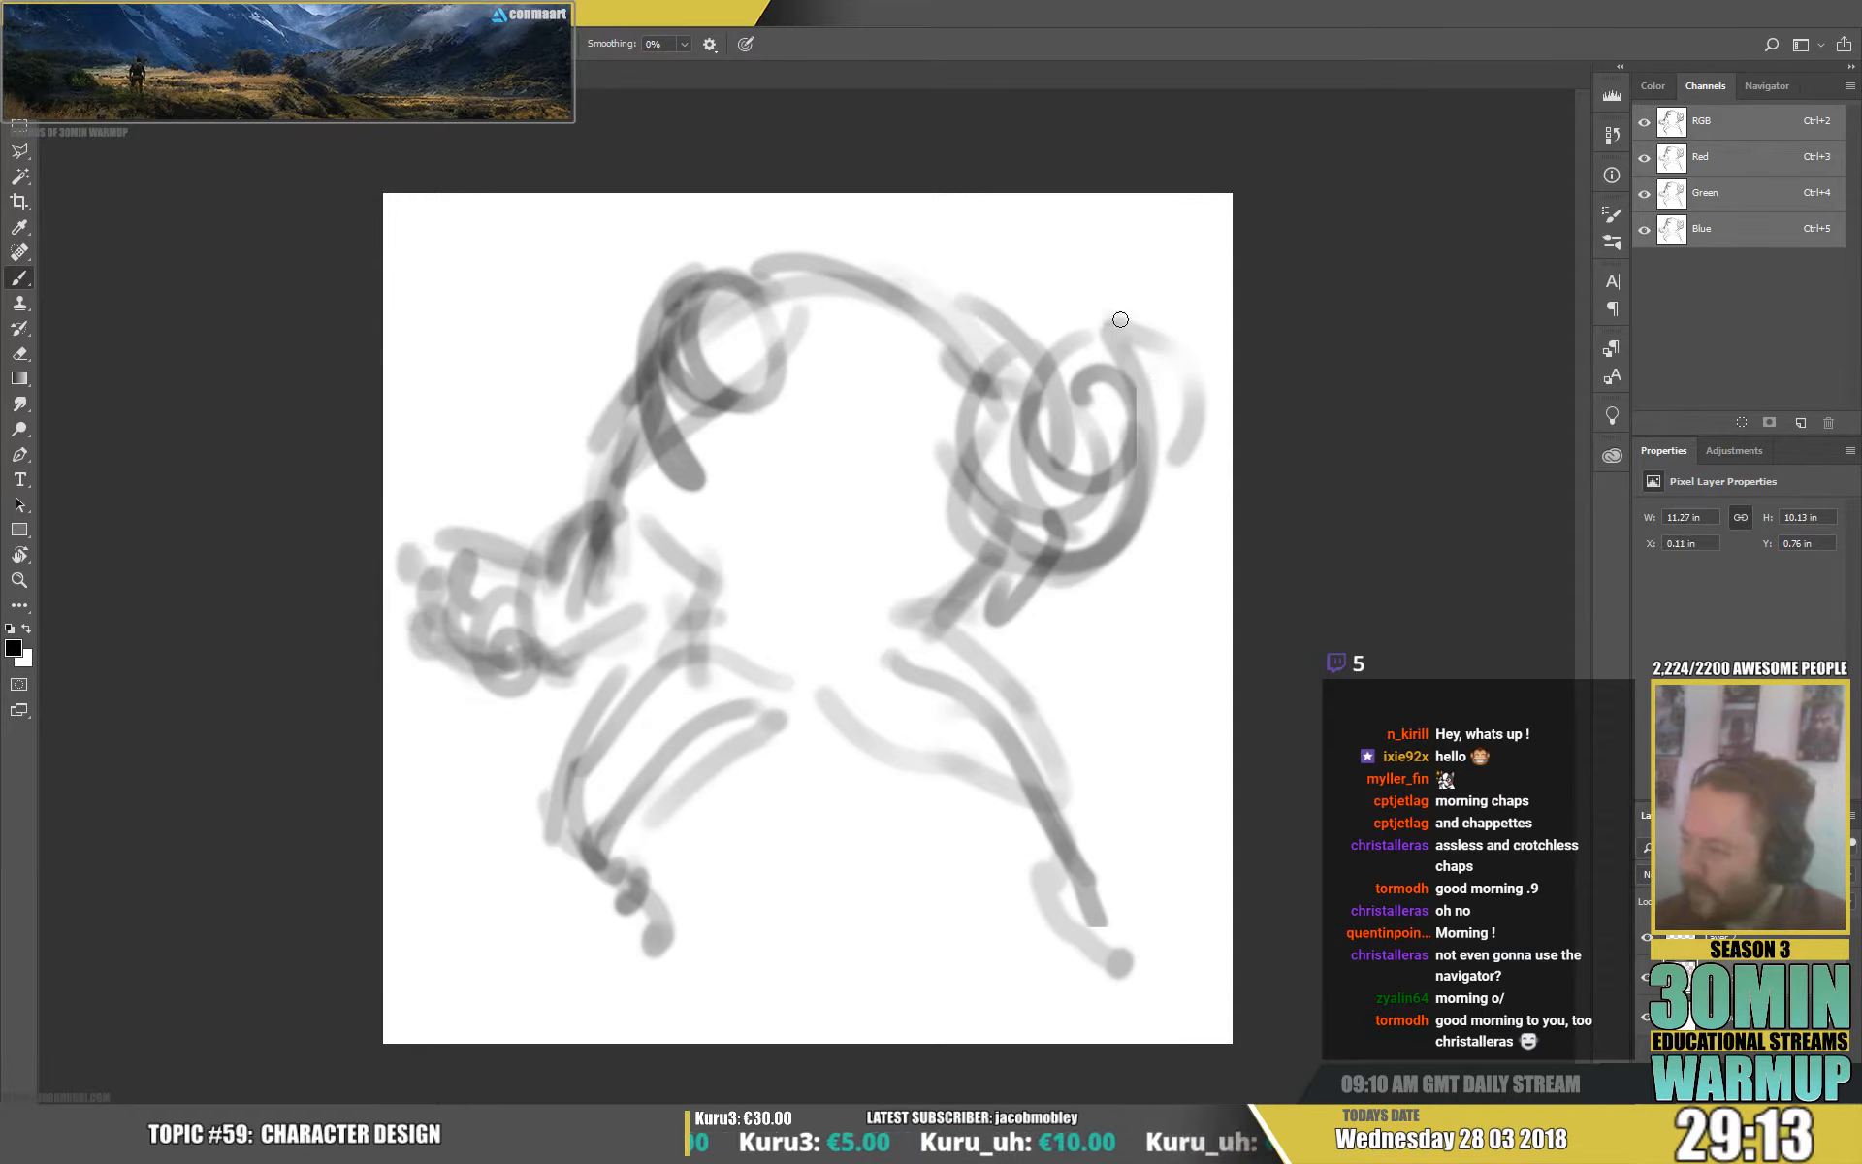
mouse_move(1115, 322)
mouse_down()
mouse_move(1062, 355)
mouse_move(1152, 319)
mouse_move(1062, 430)
mouse_move(1145, 489)
mouse_move(1051, 393)
mouse_move(1037, 544)
mouse_move(1091, 563)
mouse_move(935, 508)
mouse_move(1015, 371)
mouse_move(869, 459)
mouse_move(934, 351)
mouse_move(863, 478)
mouse_move(948, 491)
mouse_move(1053, 416)
mouse_move(982, 548)
mouse_move(1051, 575)
mouse_move(970, 570)
mouse_up()
drag(741, 588, 626, 570)
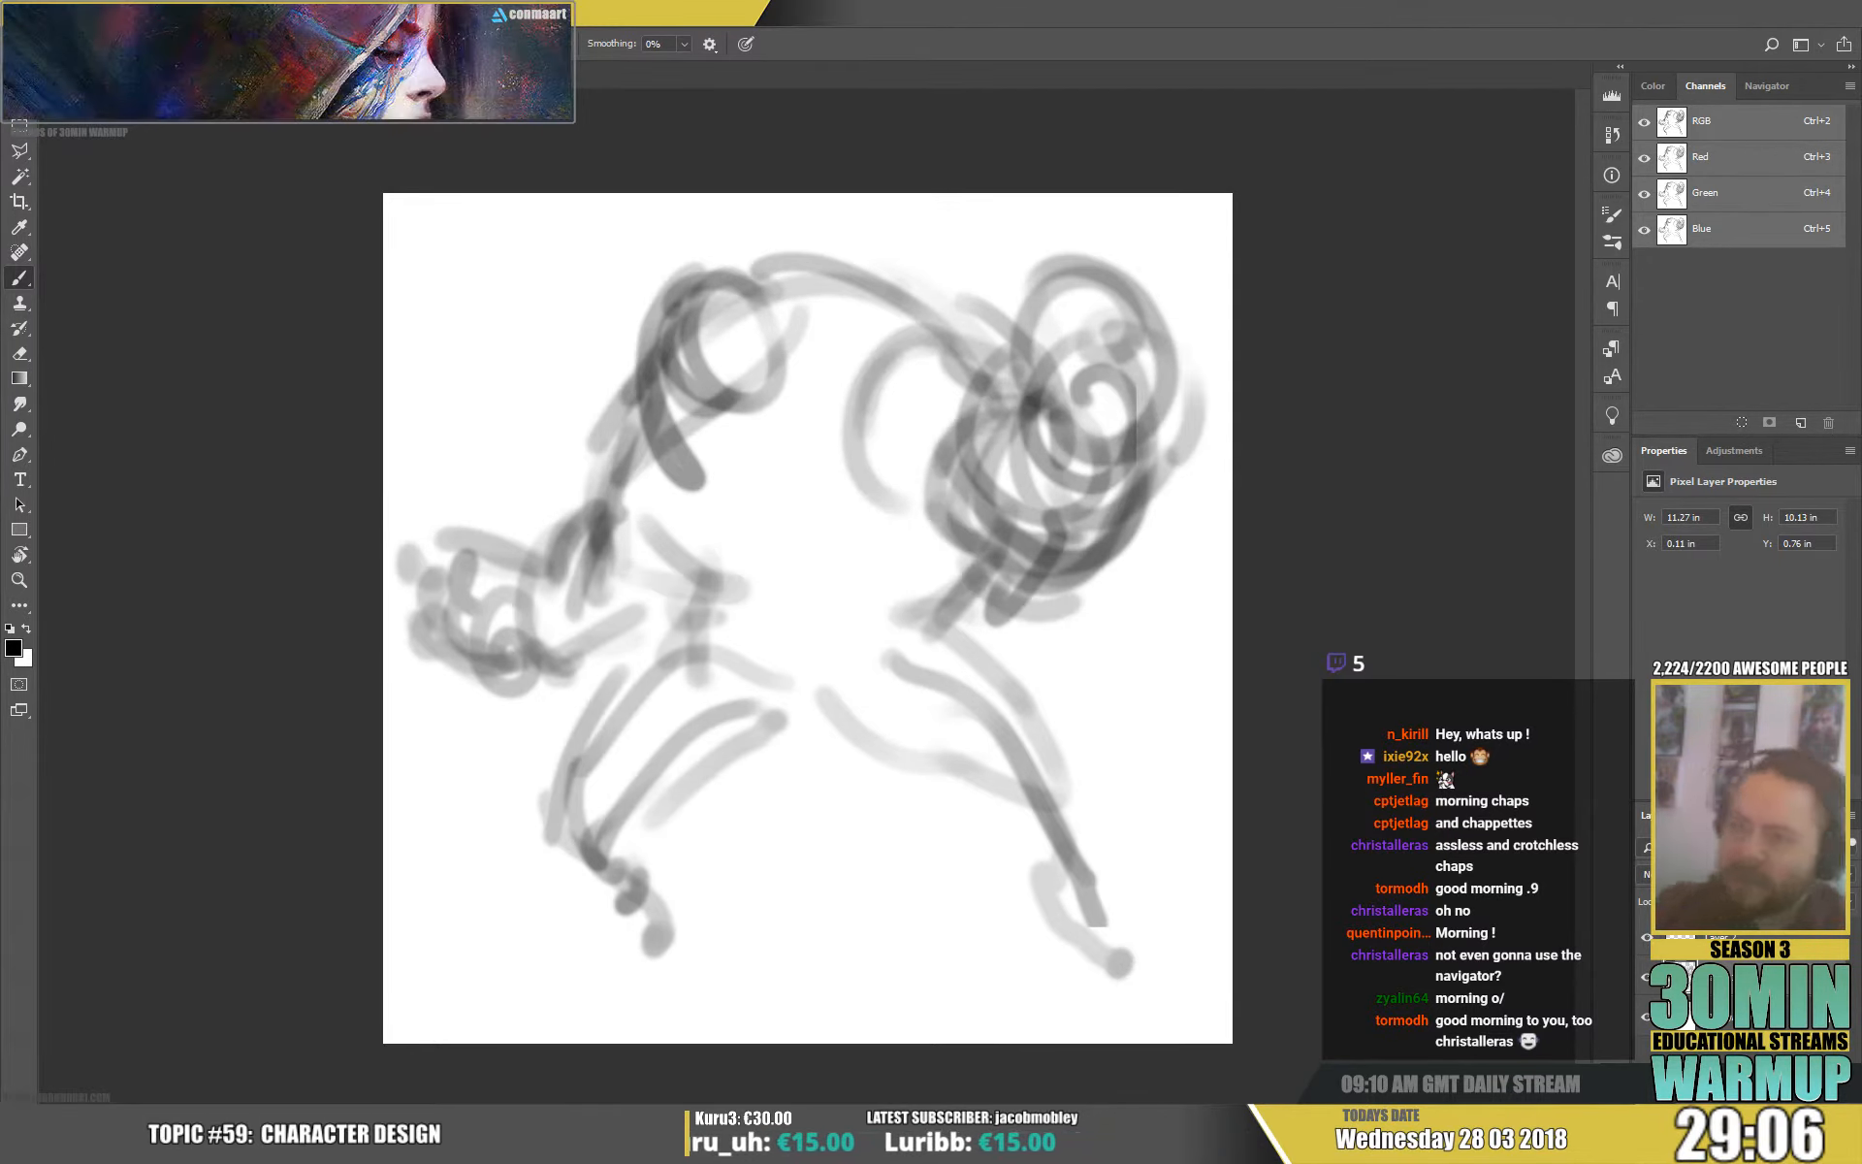
Flip the canvas horizontally.
click(123, 13)
mouse_move(233, 192)
click(373, 277)
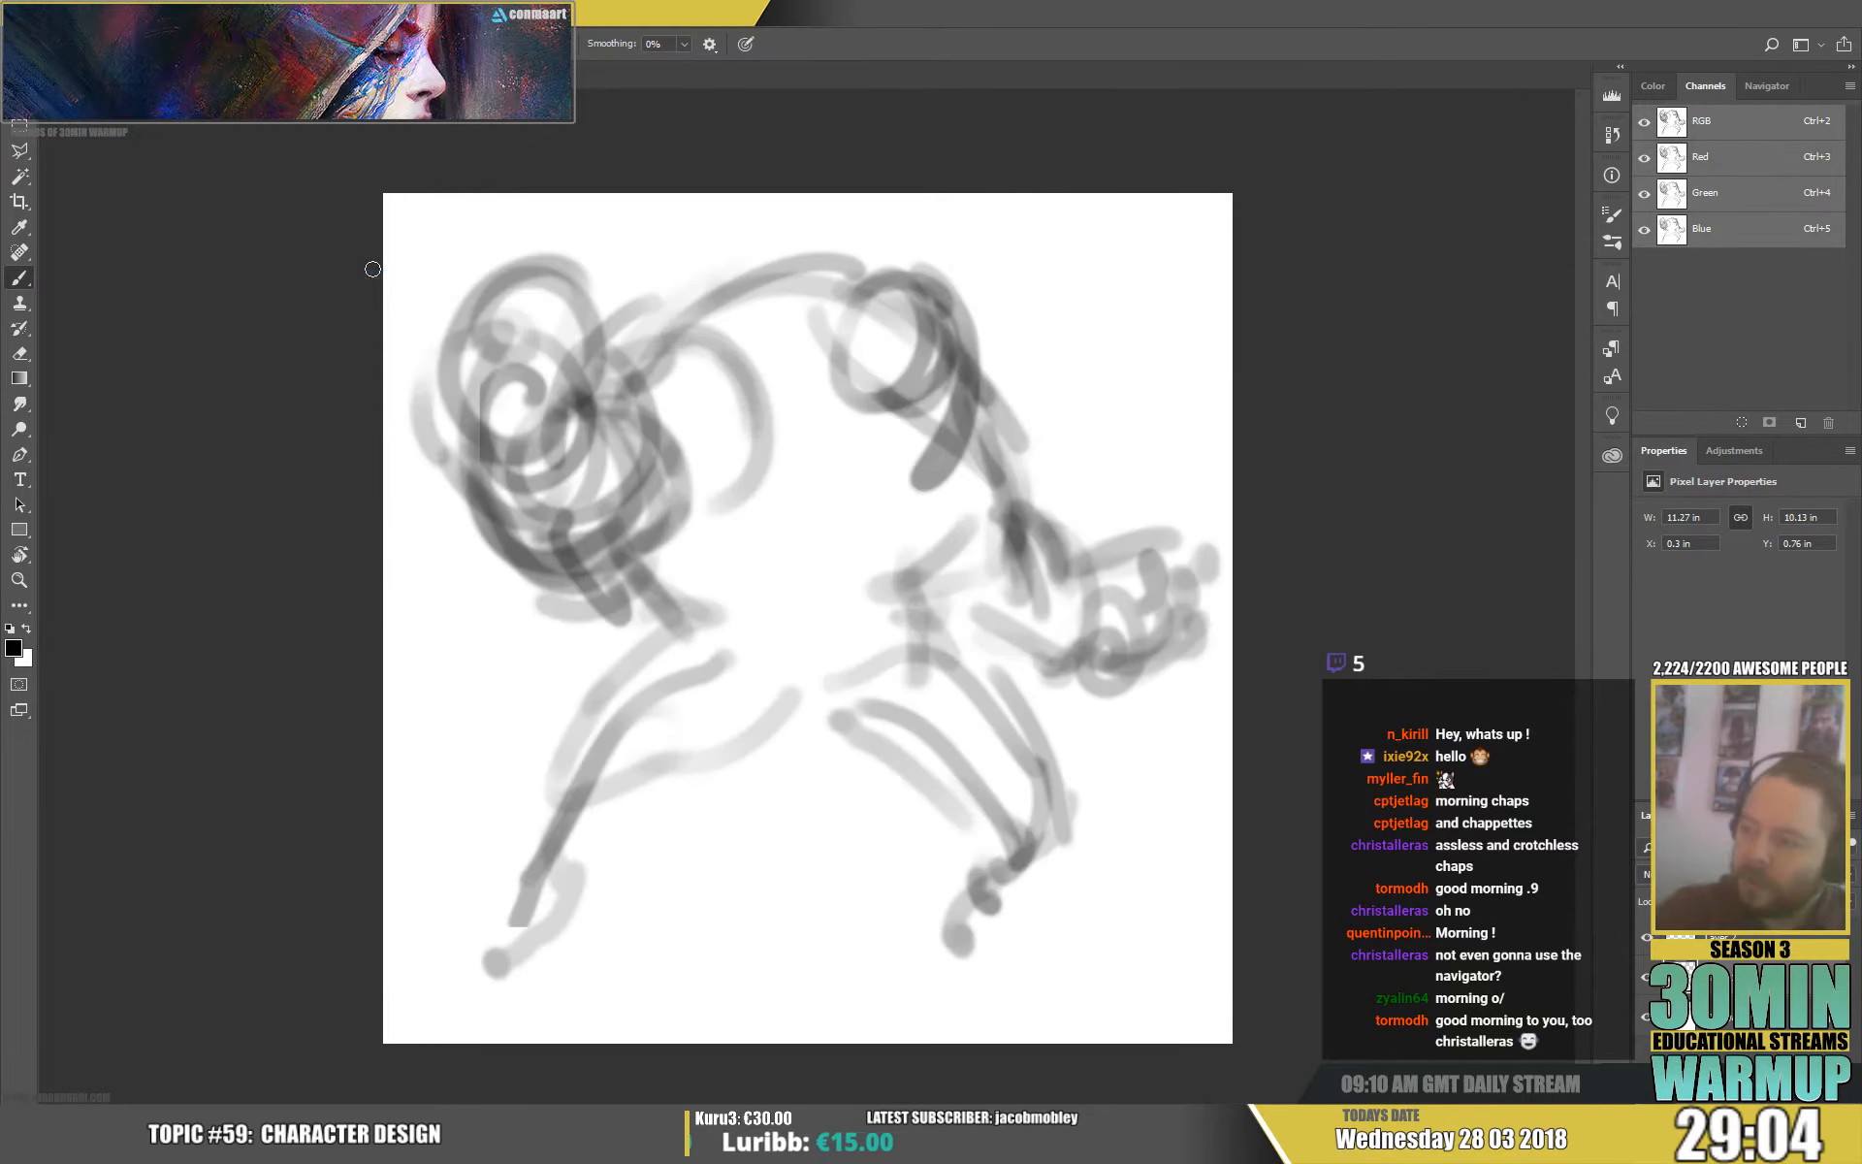
Connect the legs with hip and waist lines, add curved belly strokes, and darken the head.
drag(685, 586, 626, 659)
drag(679, 609, 791, 692)
drag(720, 609, 904, 645)
drag(781, 667, 898, 686)
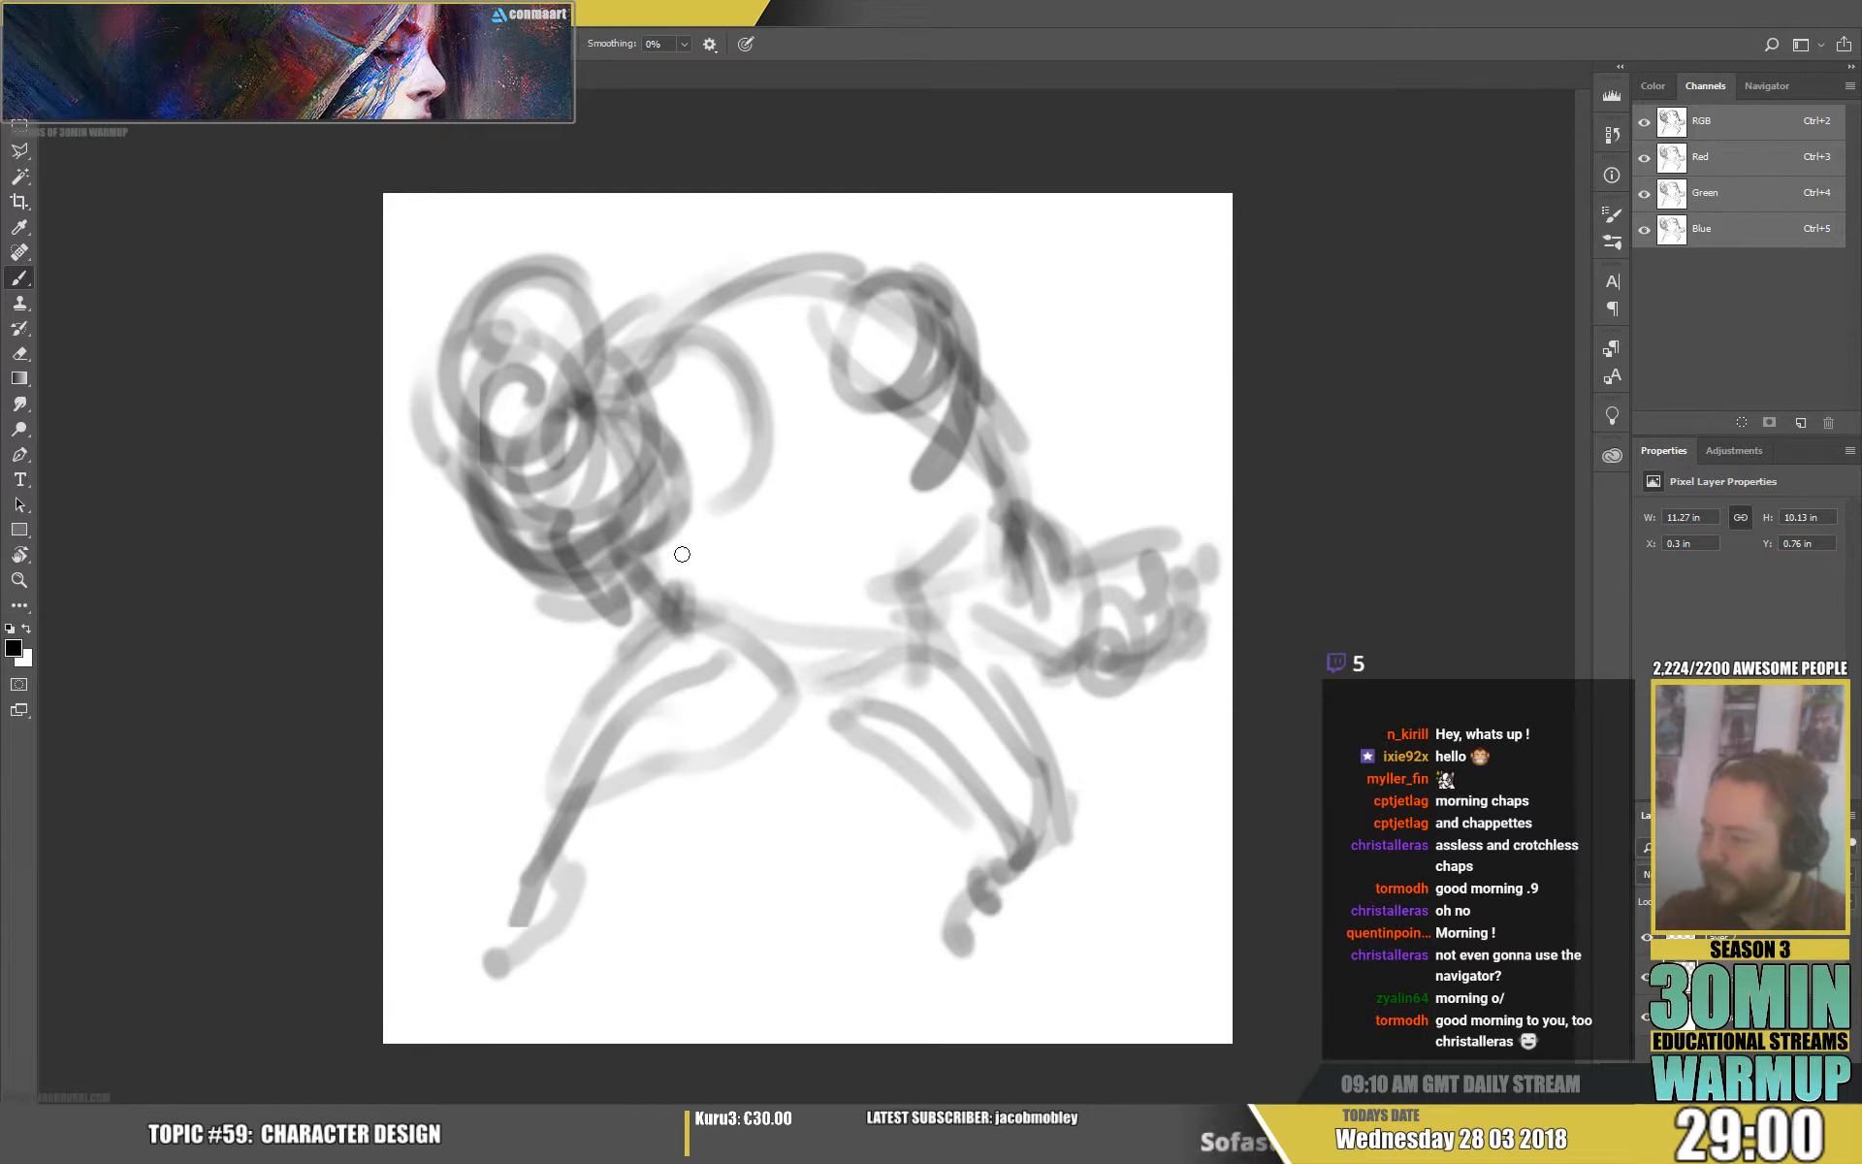
drag(692, 567, 948, 576)
drag(766, 519, 912, 541)
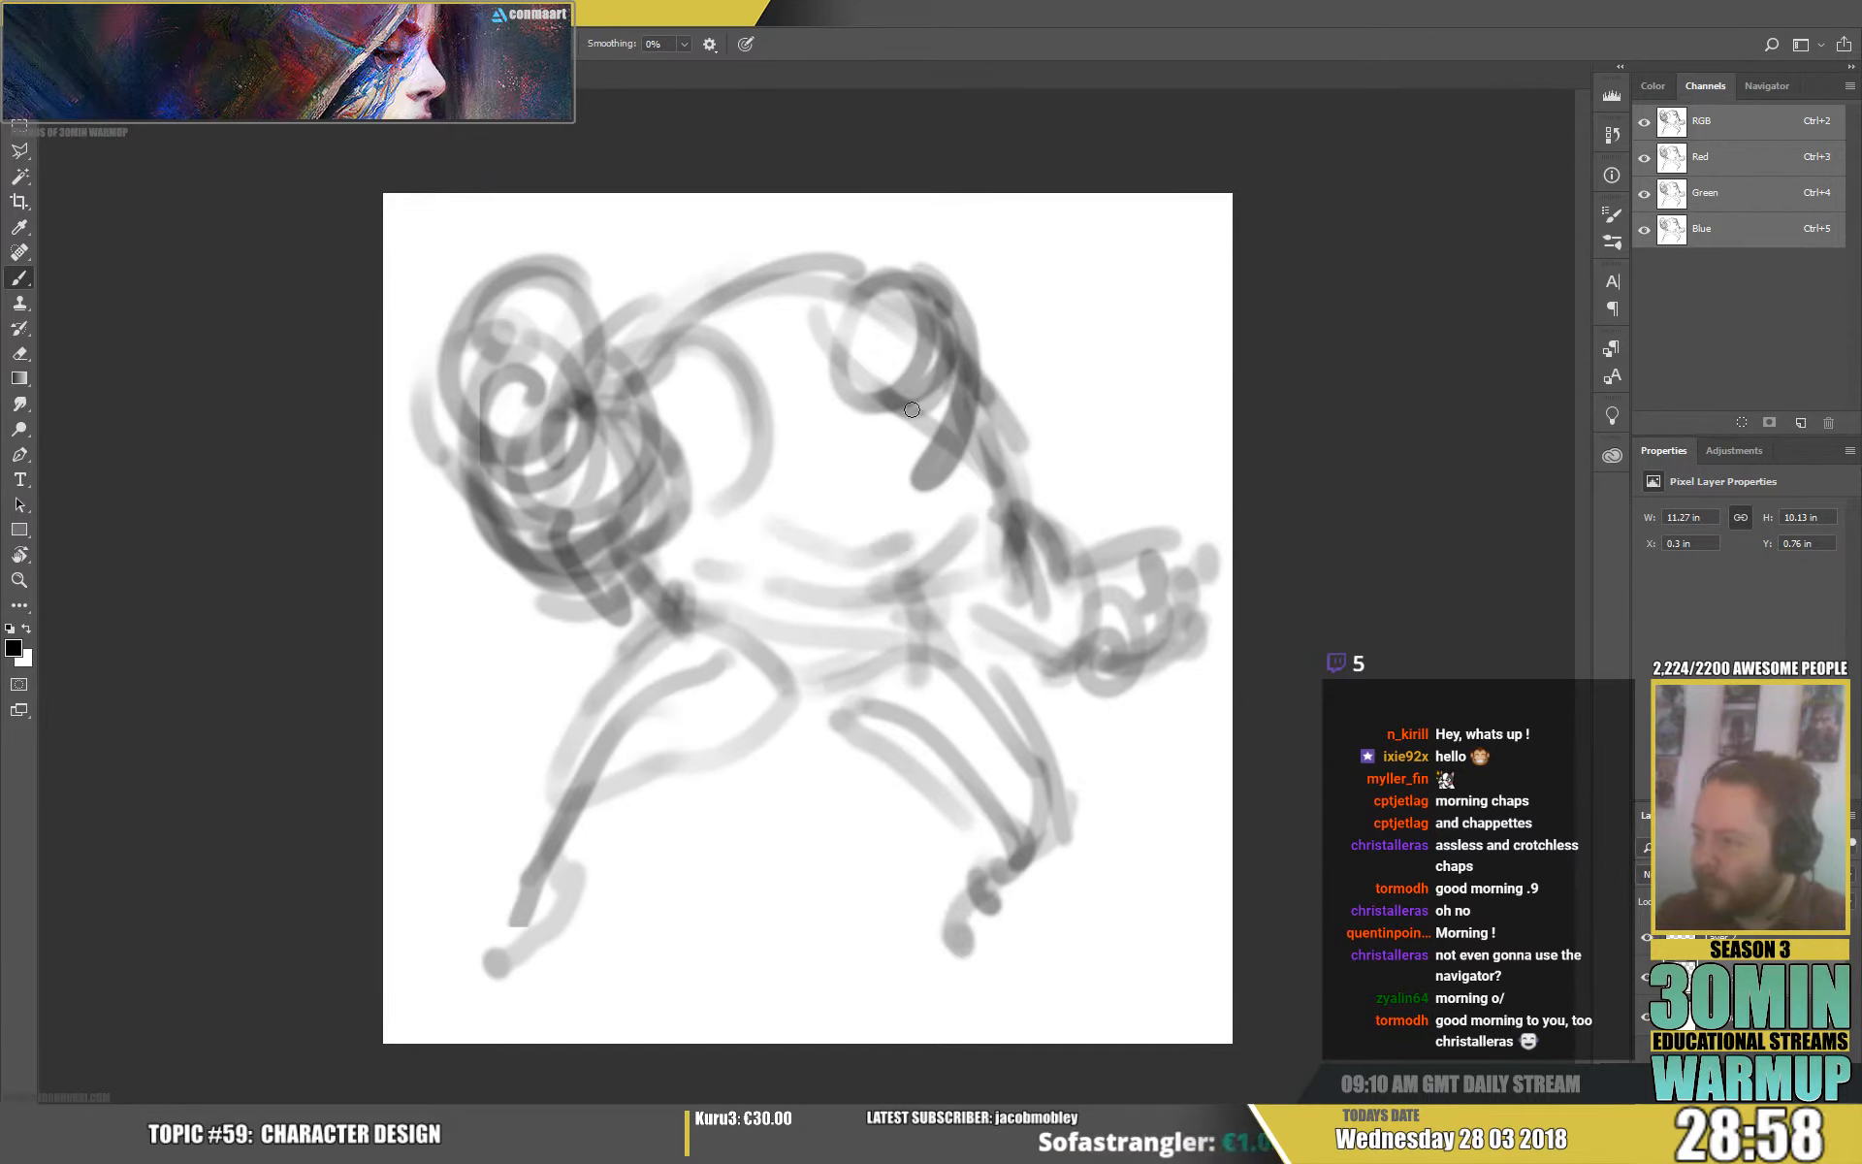
mouse_move(882, 281)
mouse_down()
mouse_move(973, 339)
mouse_move(890, 281)
mouse_move(965, 347)
mouse_move(880, 330)
mouse_move(968, 363)
mouse_move(893, 362)
mouse_up()
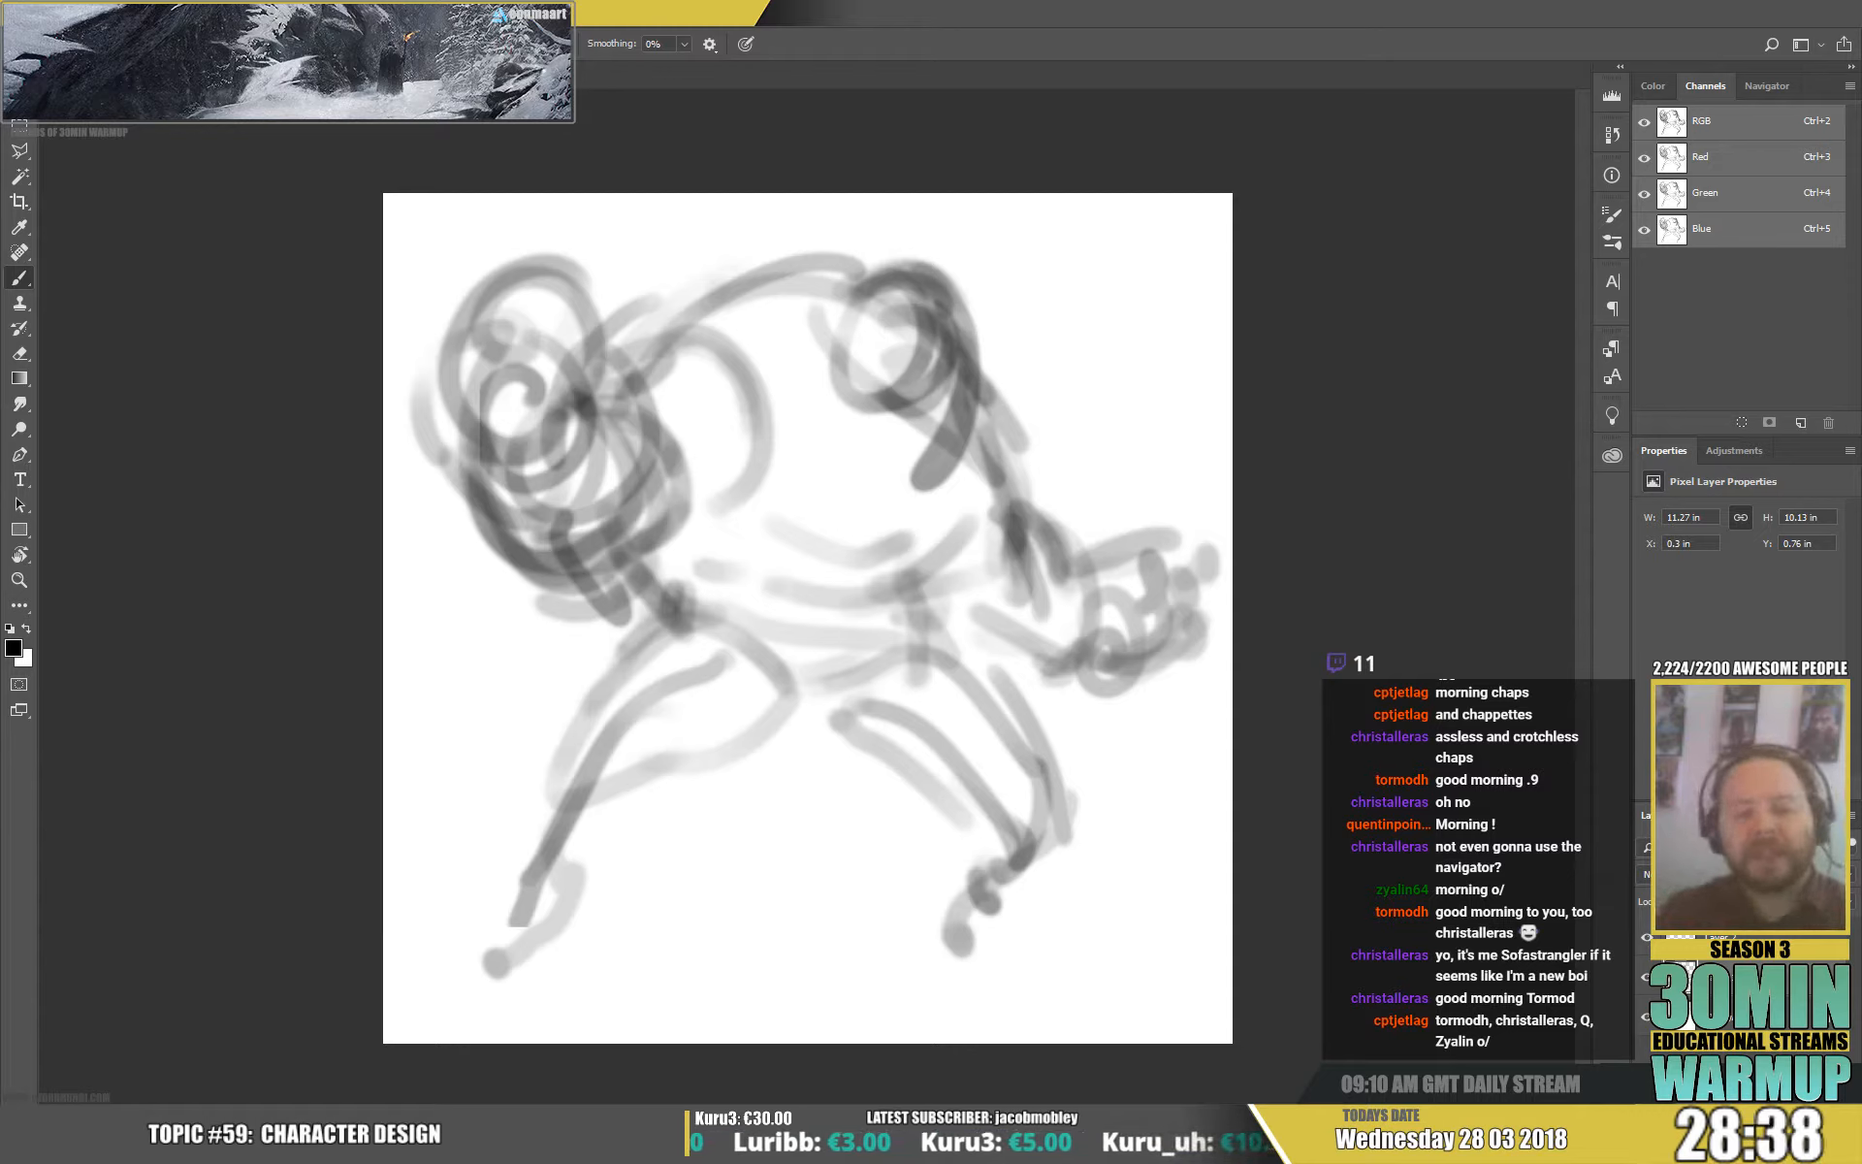
Switch to an empty layer and choose the Sampled Tip 2 brush at 58 px for detailing the head.
click(1733, 937)
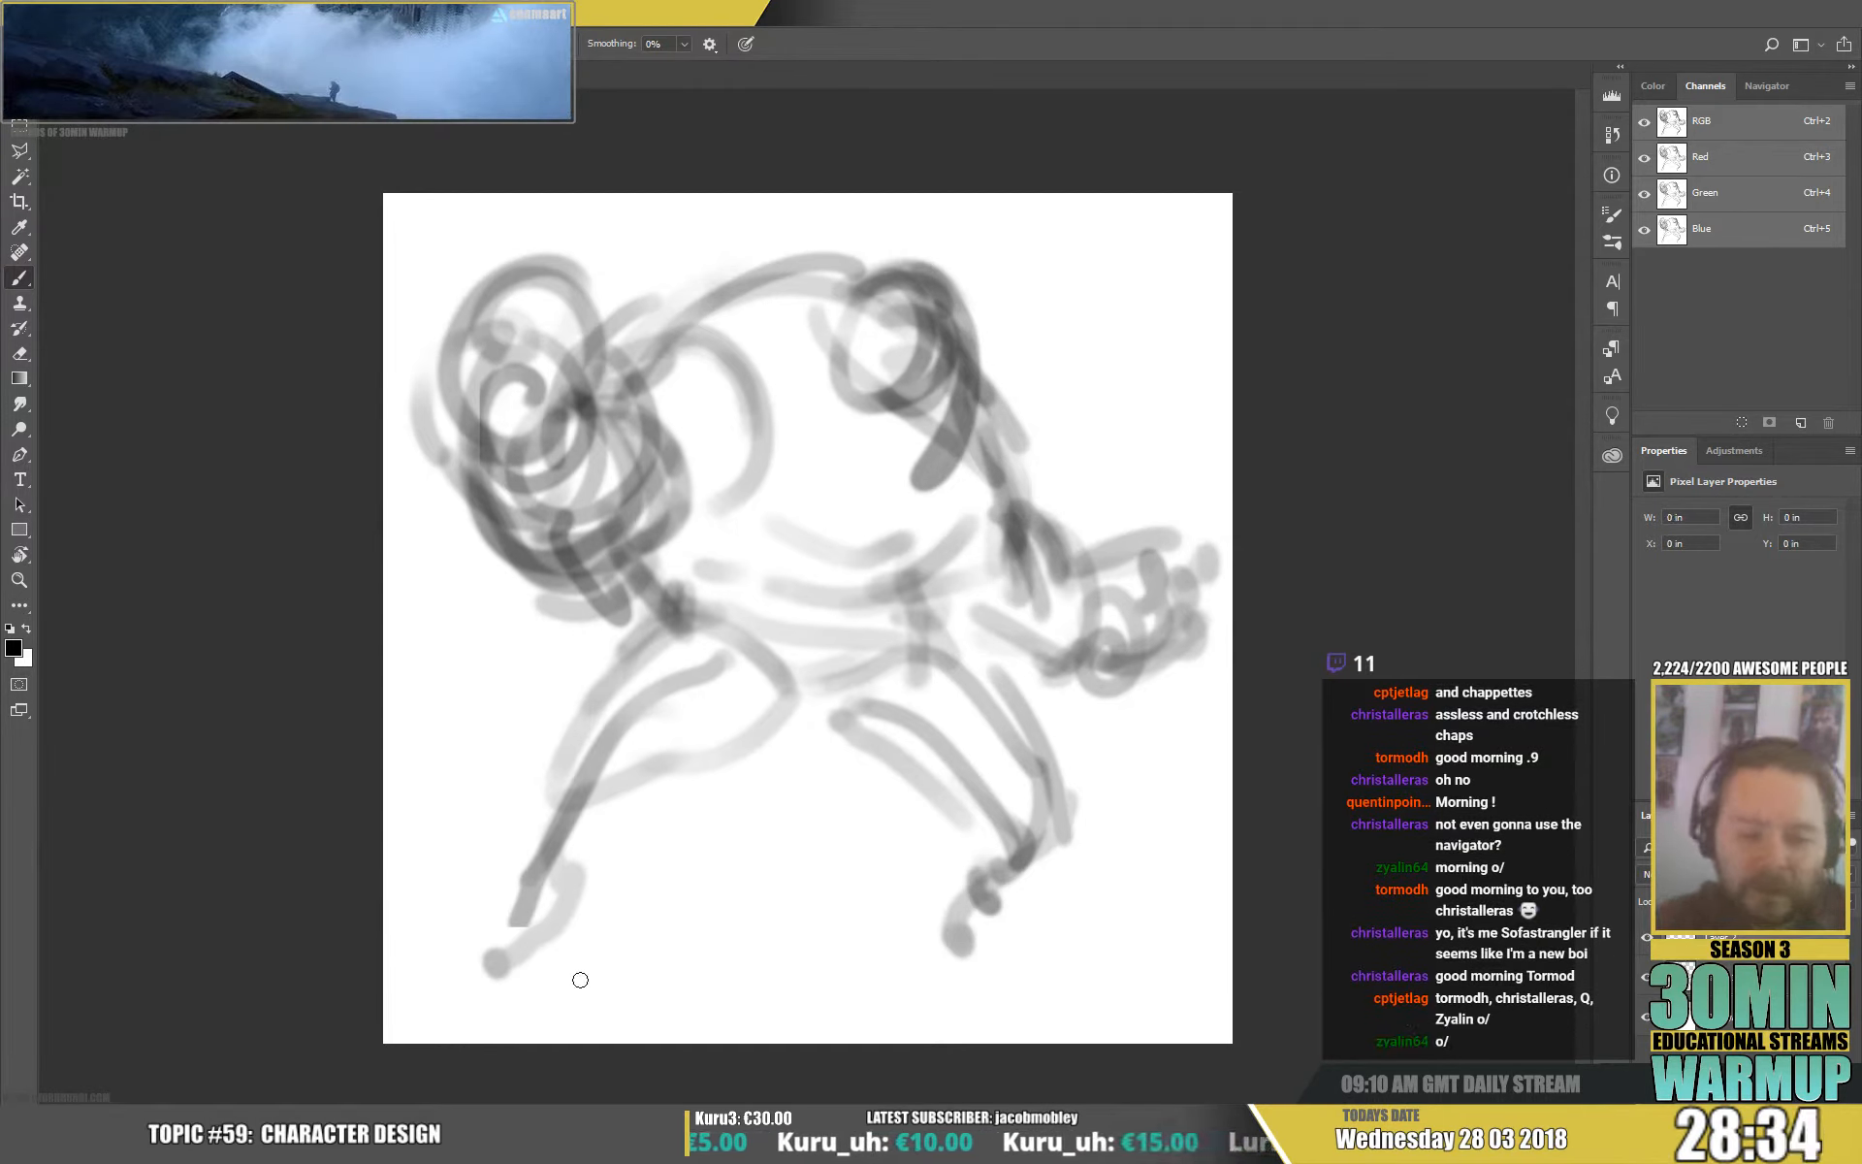
key(ctrl+plus)
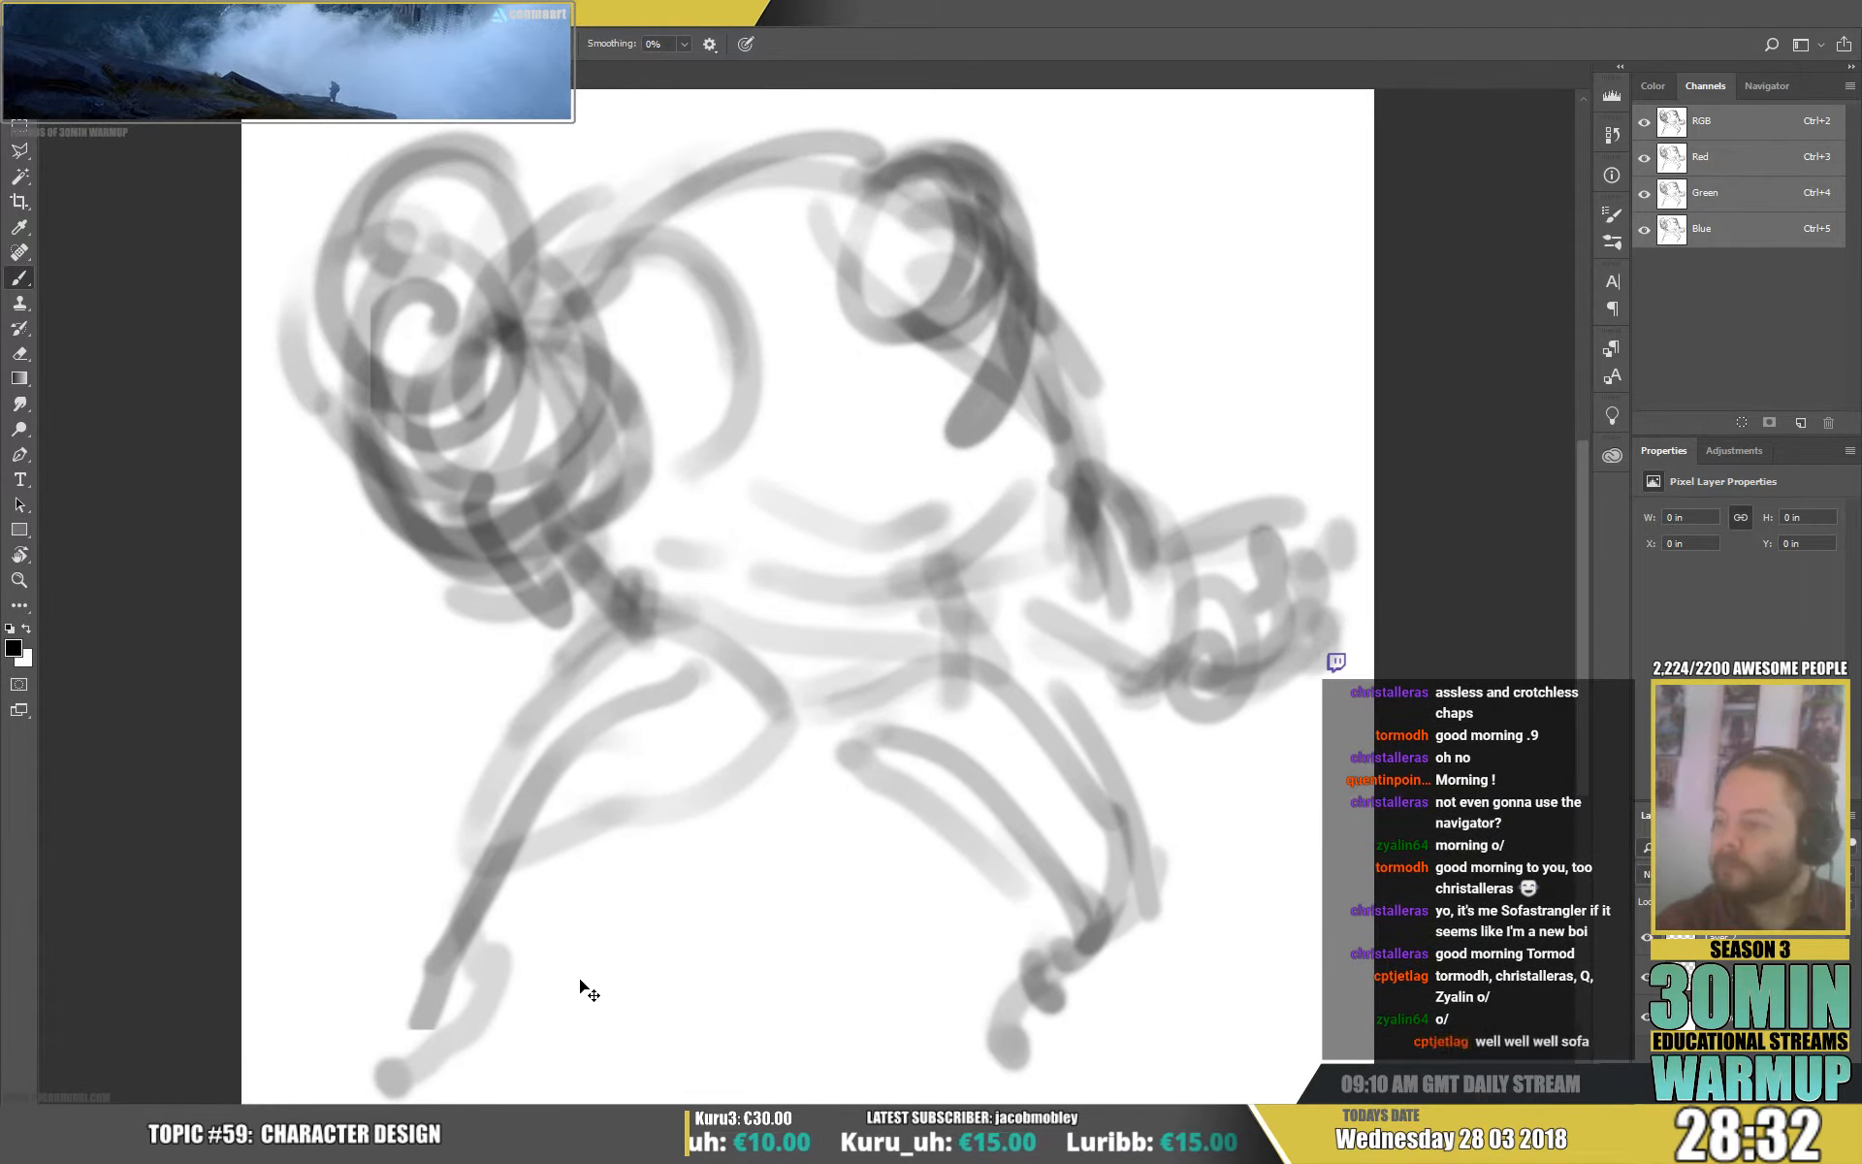
key(ctrl+plus)
key(ctrl+plus)
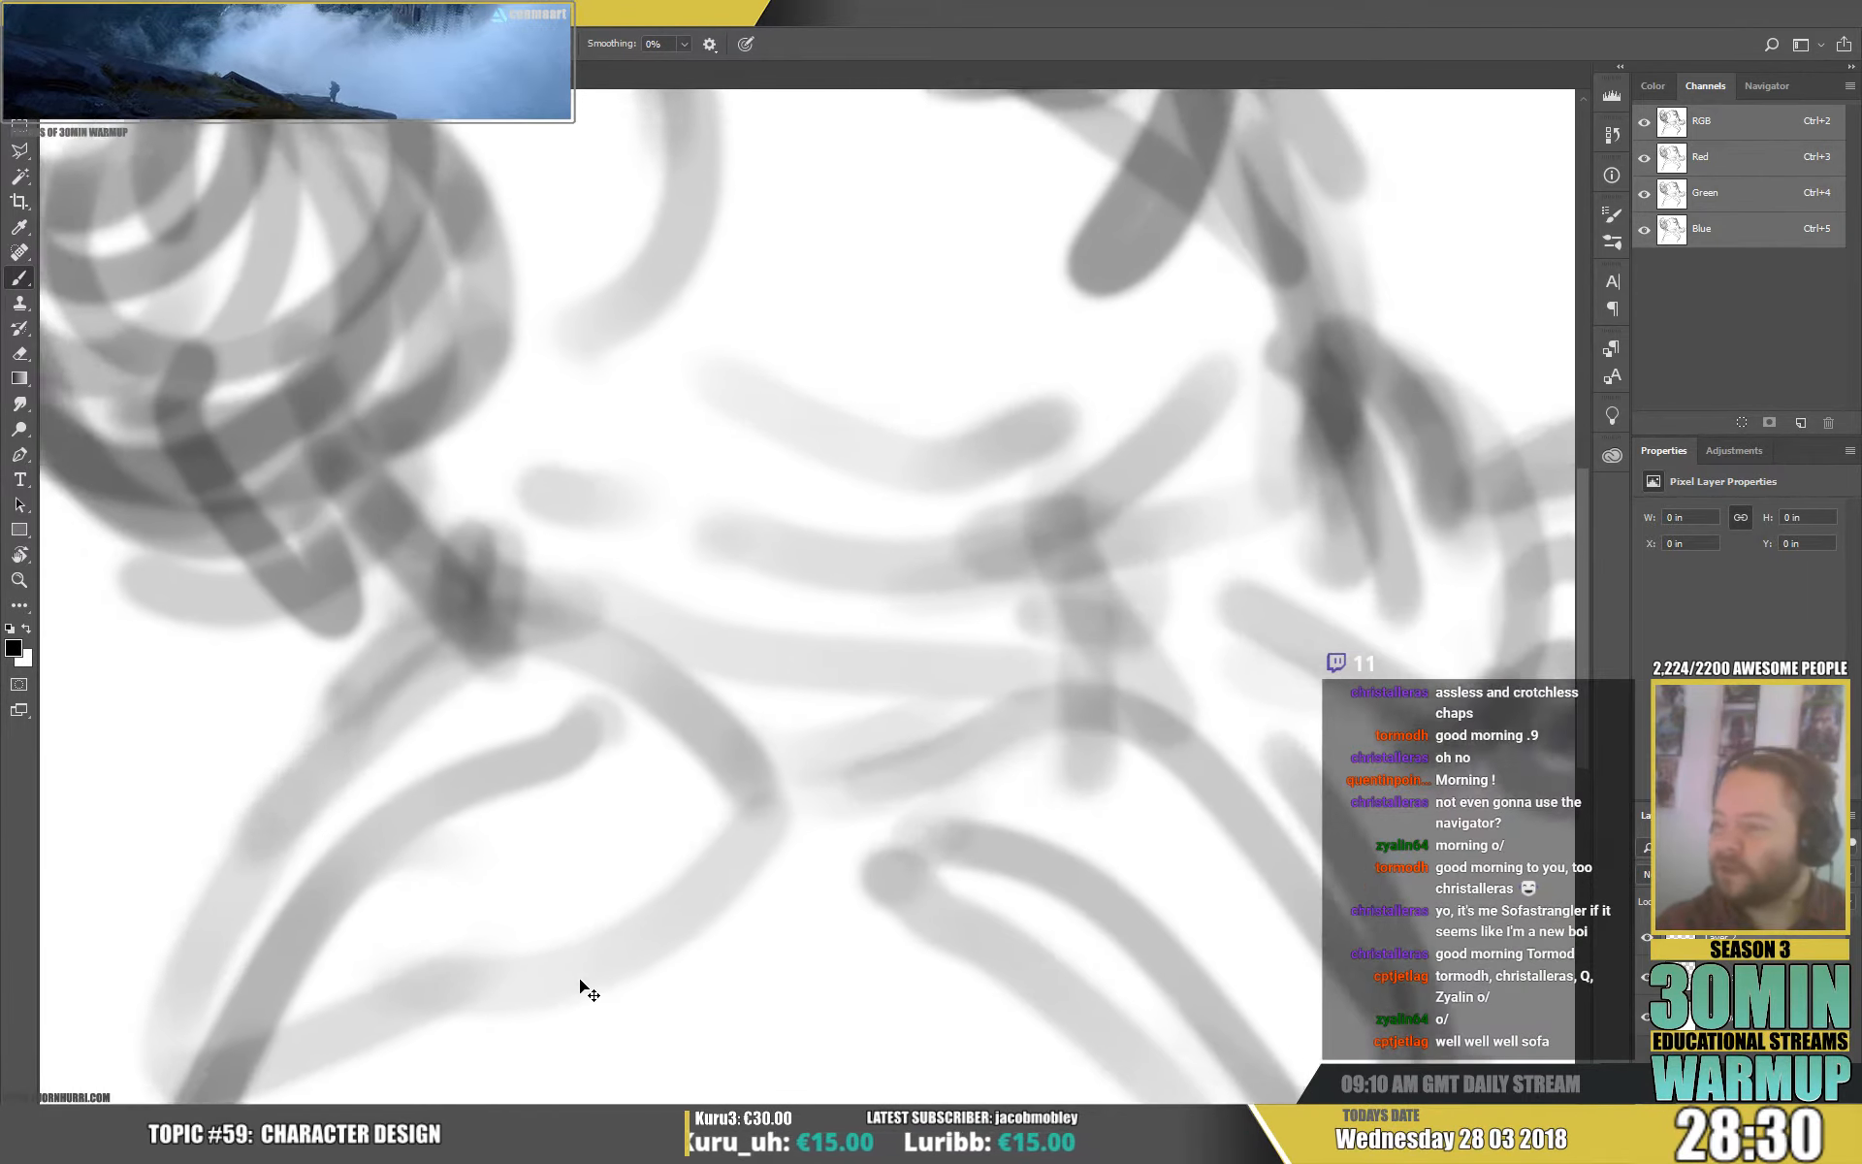
drag(679, 373, 791, 1038)
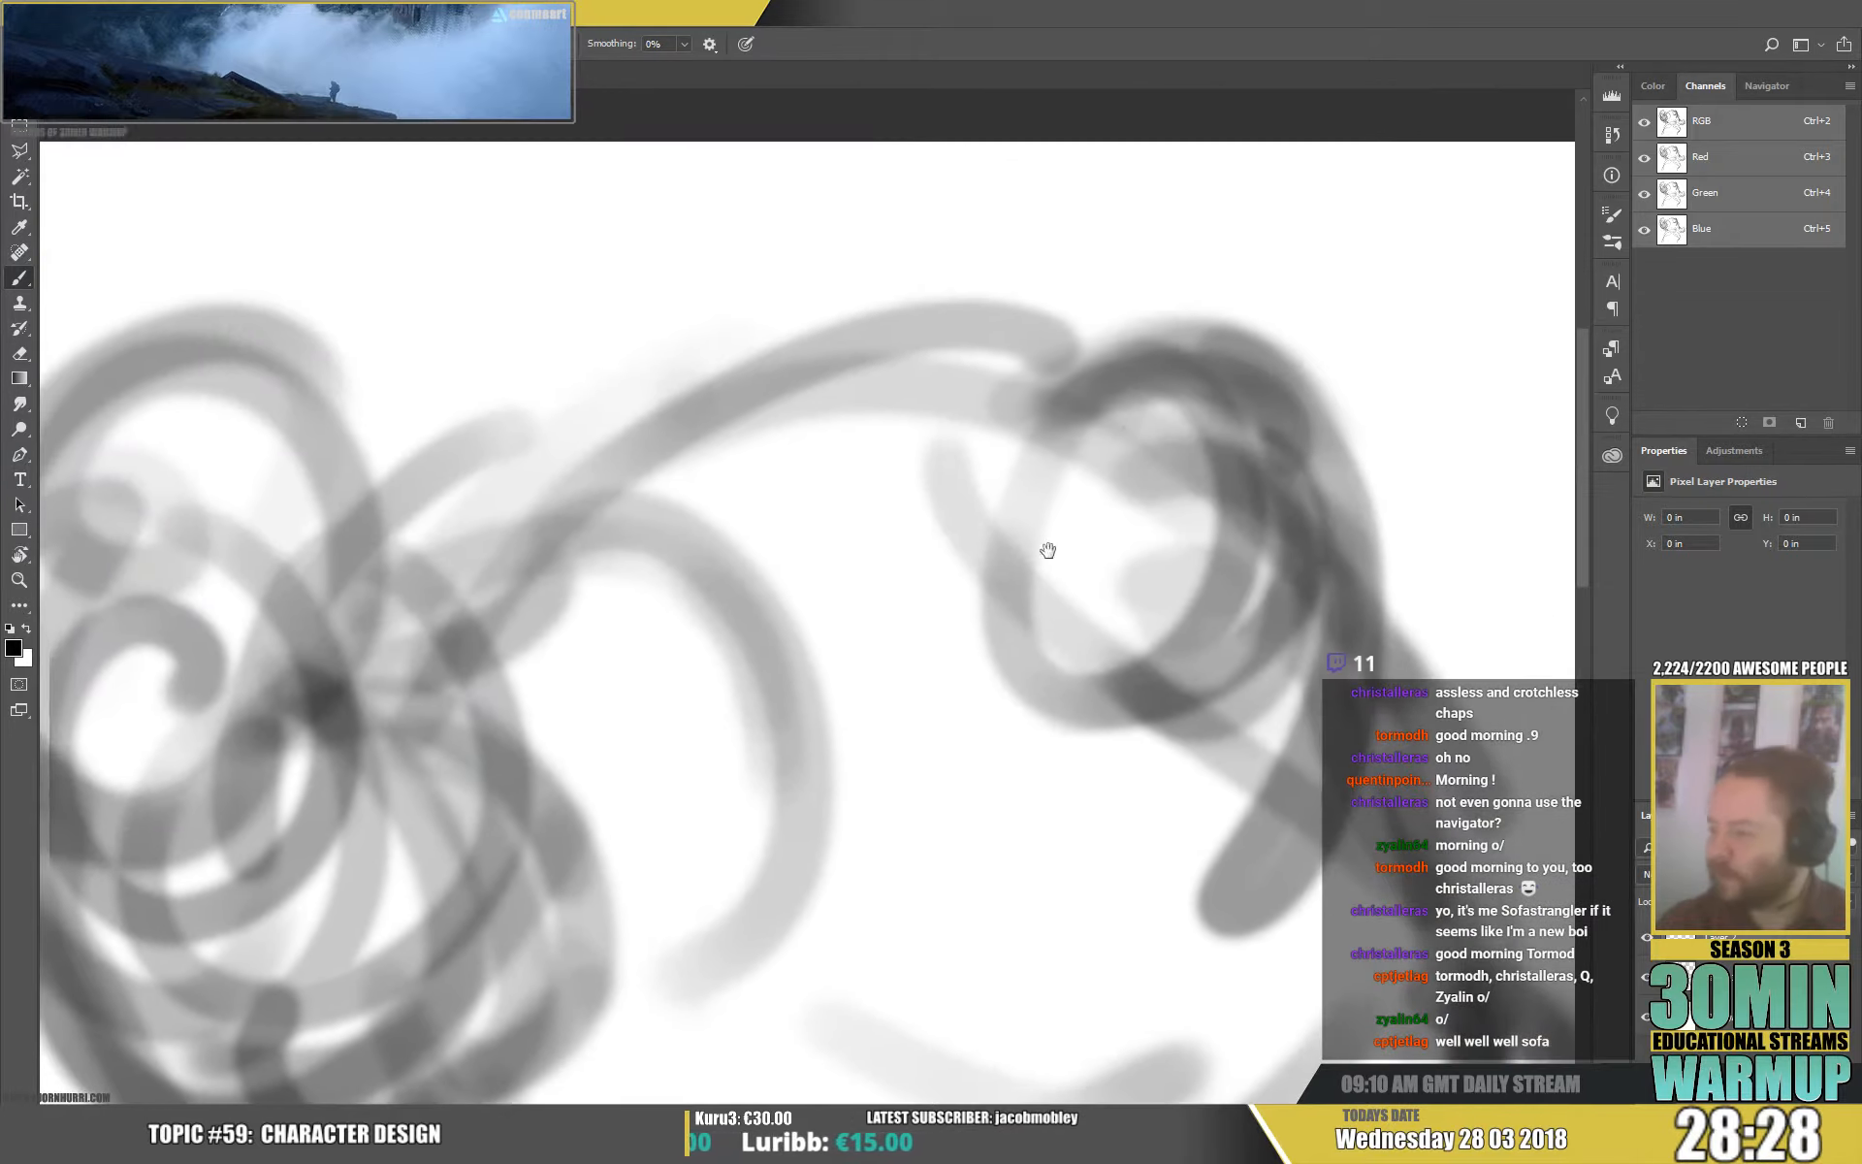
drag(1115, 669, 1334, 543)
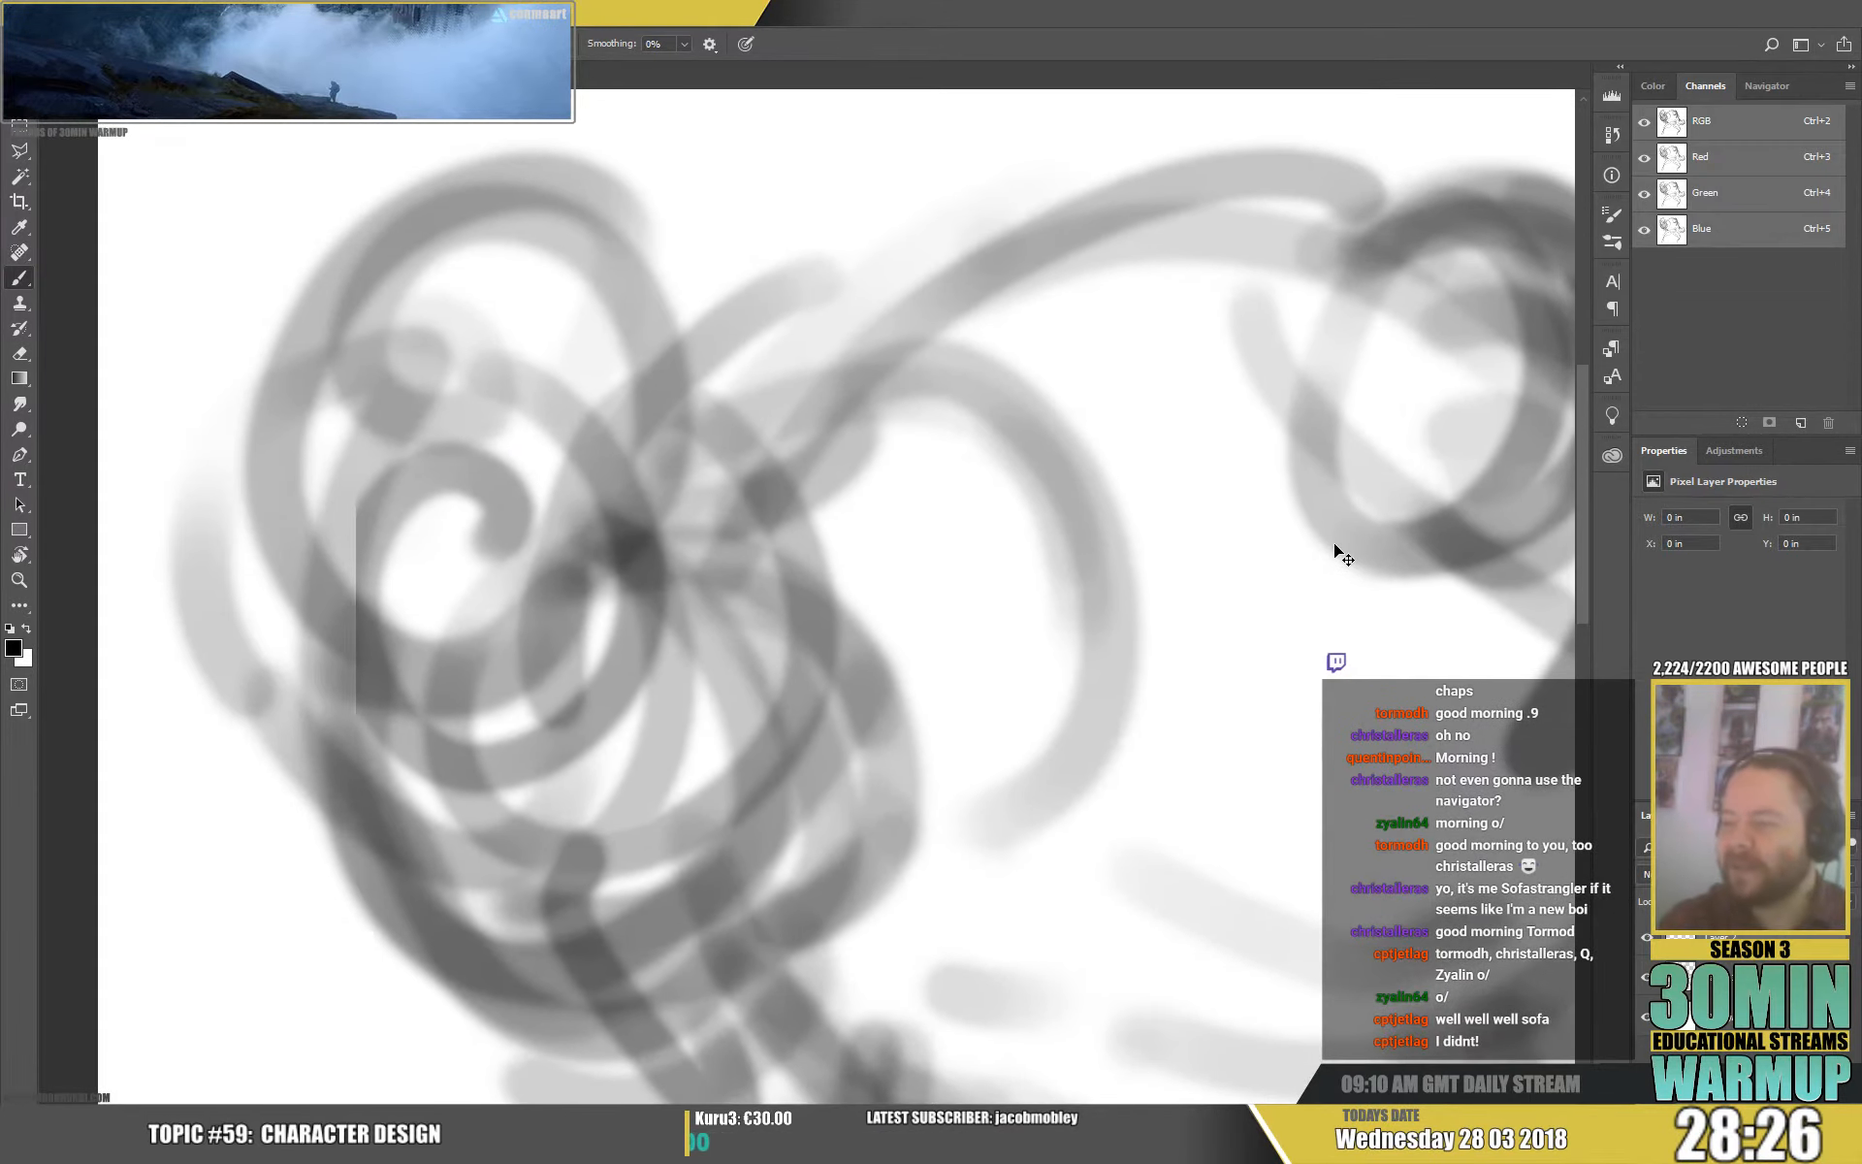
key(ctrl+plus)
drag(1193, 382, 1224, 597)
mouse_move(1413, 546)
mouse_down()
mouse_move(915, 544)
mouse_move(386, 511)
mouse_up()
drag(1185, 521, 1260, 543)
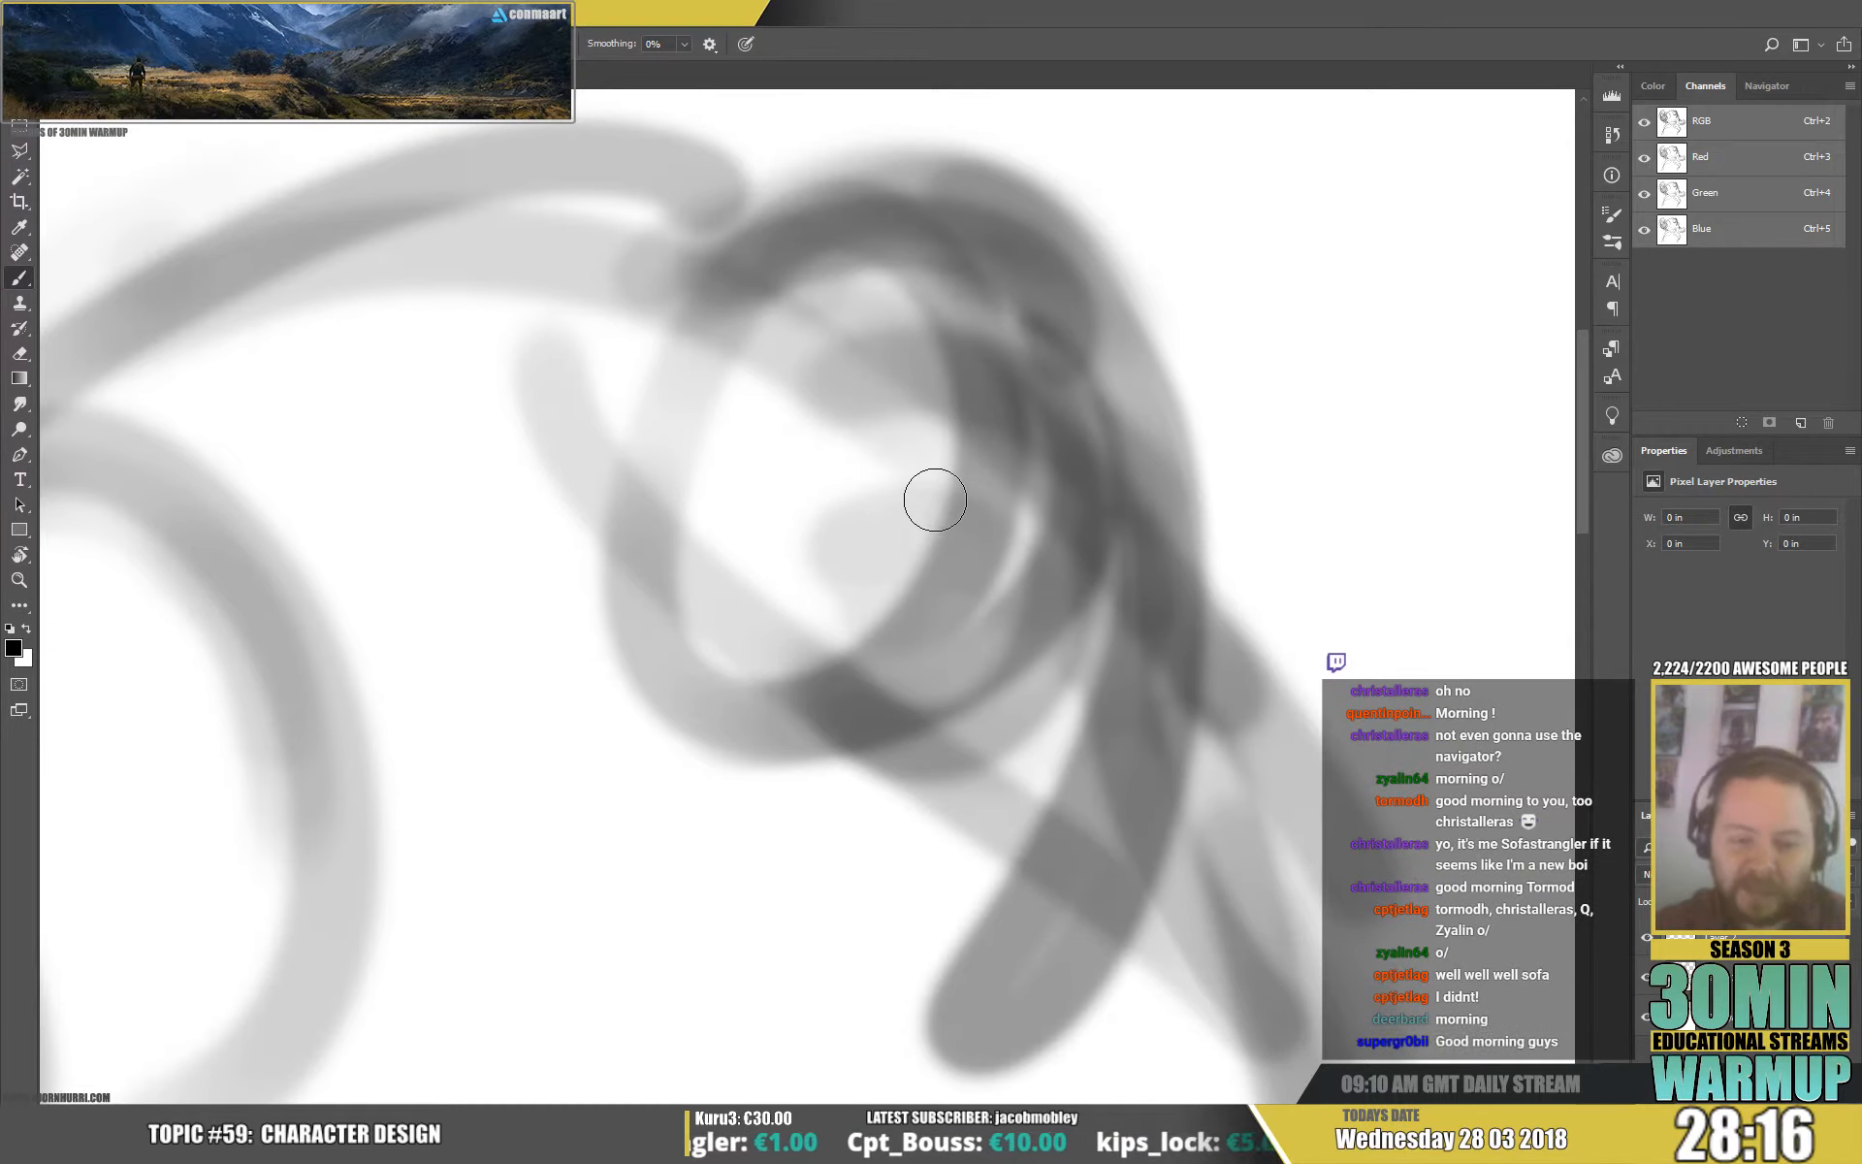
right_click(1038, 364)
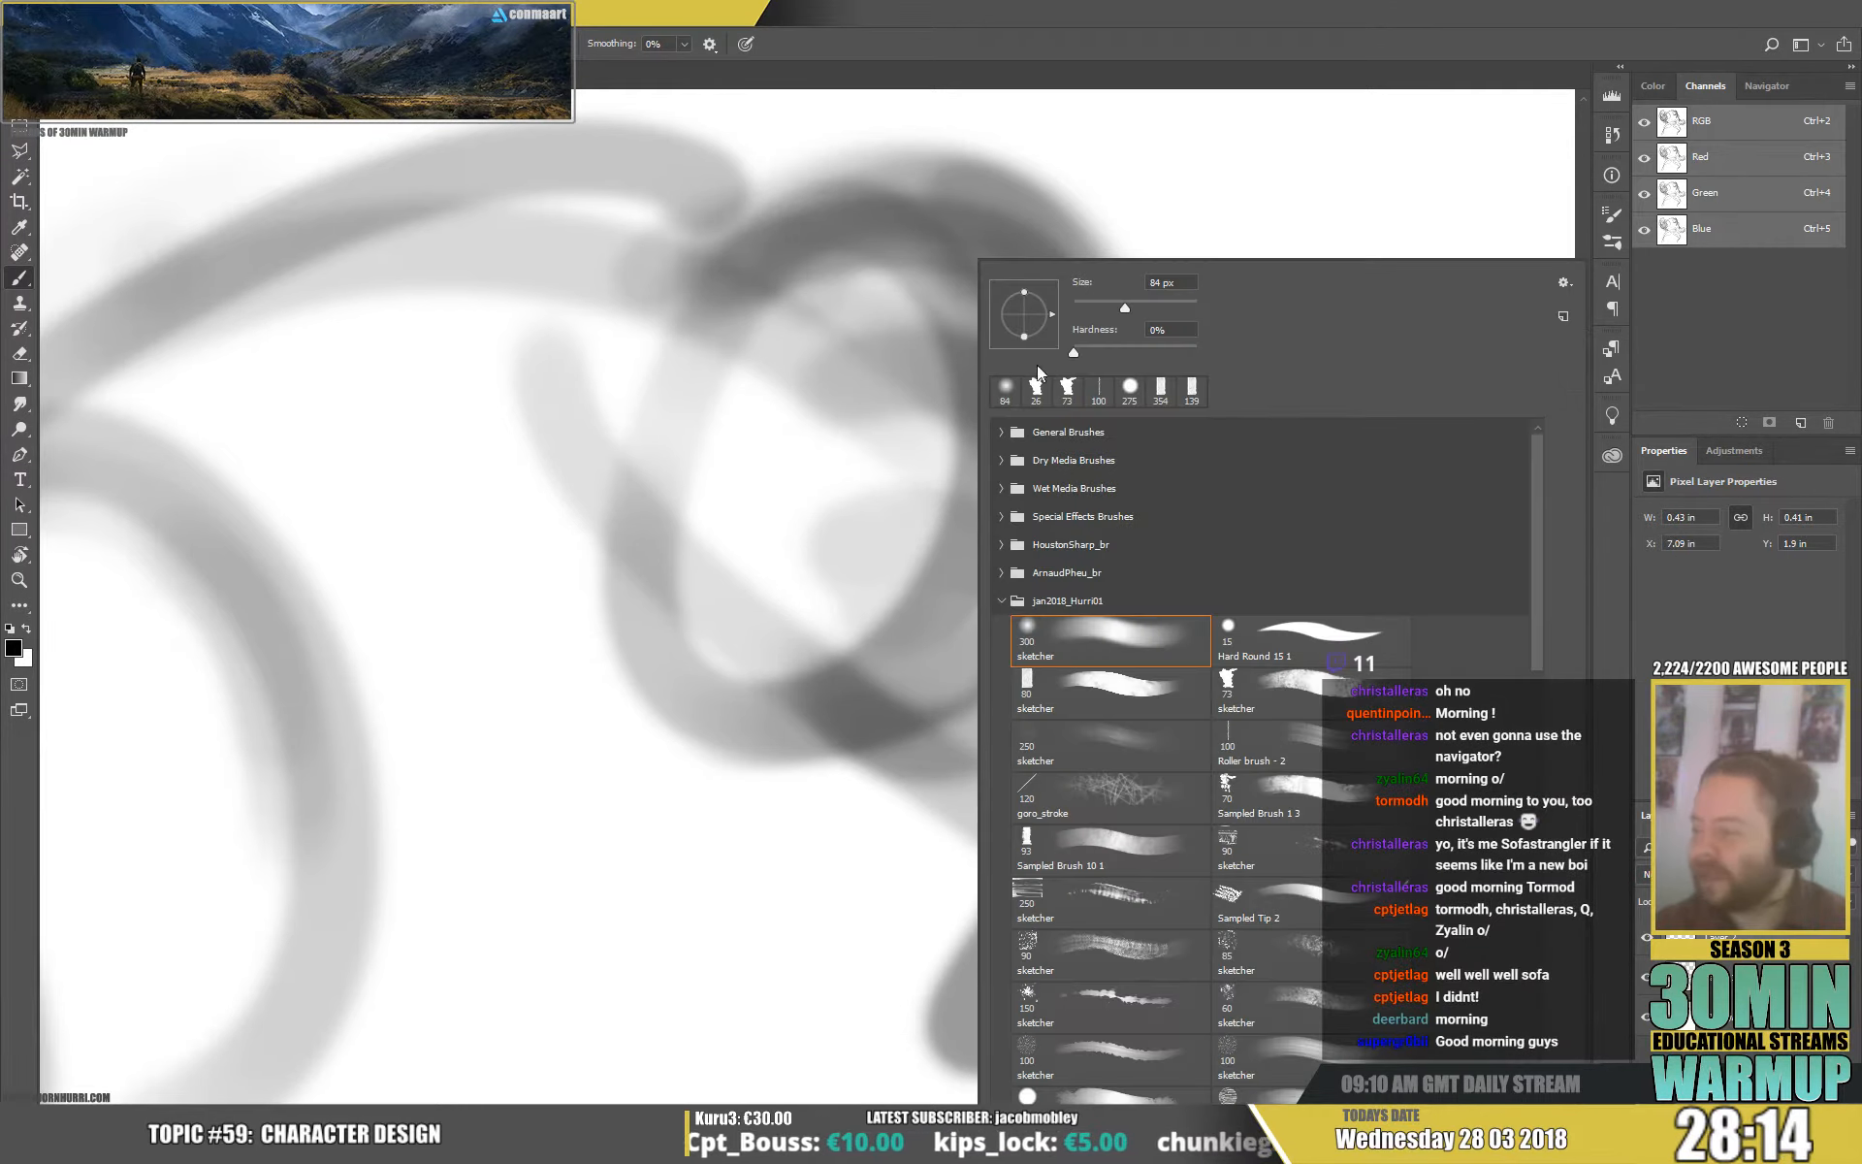
key(period)
click(1347, 900)
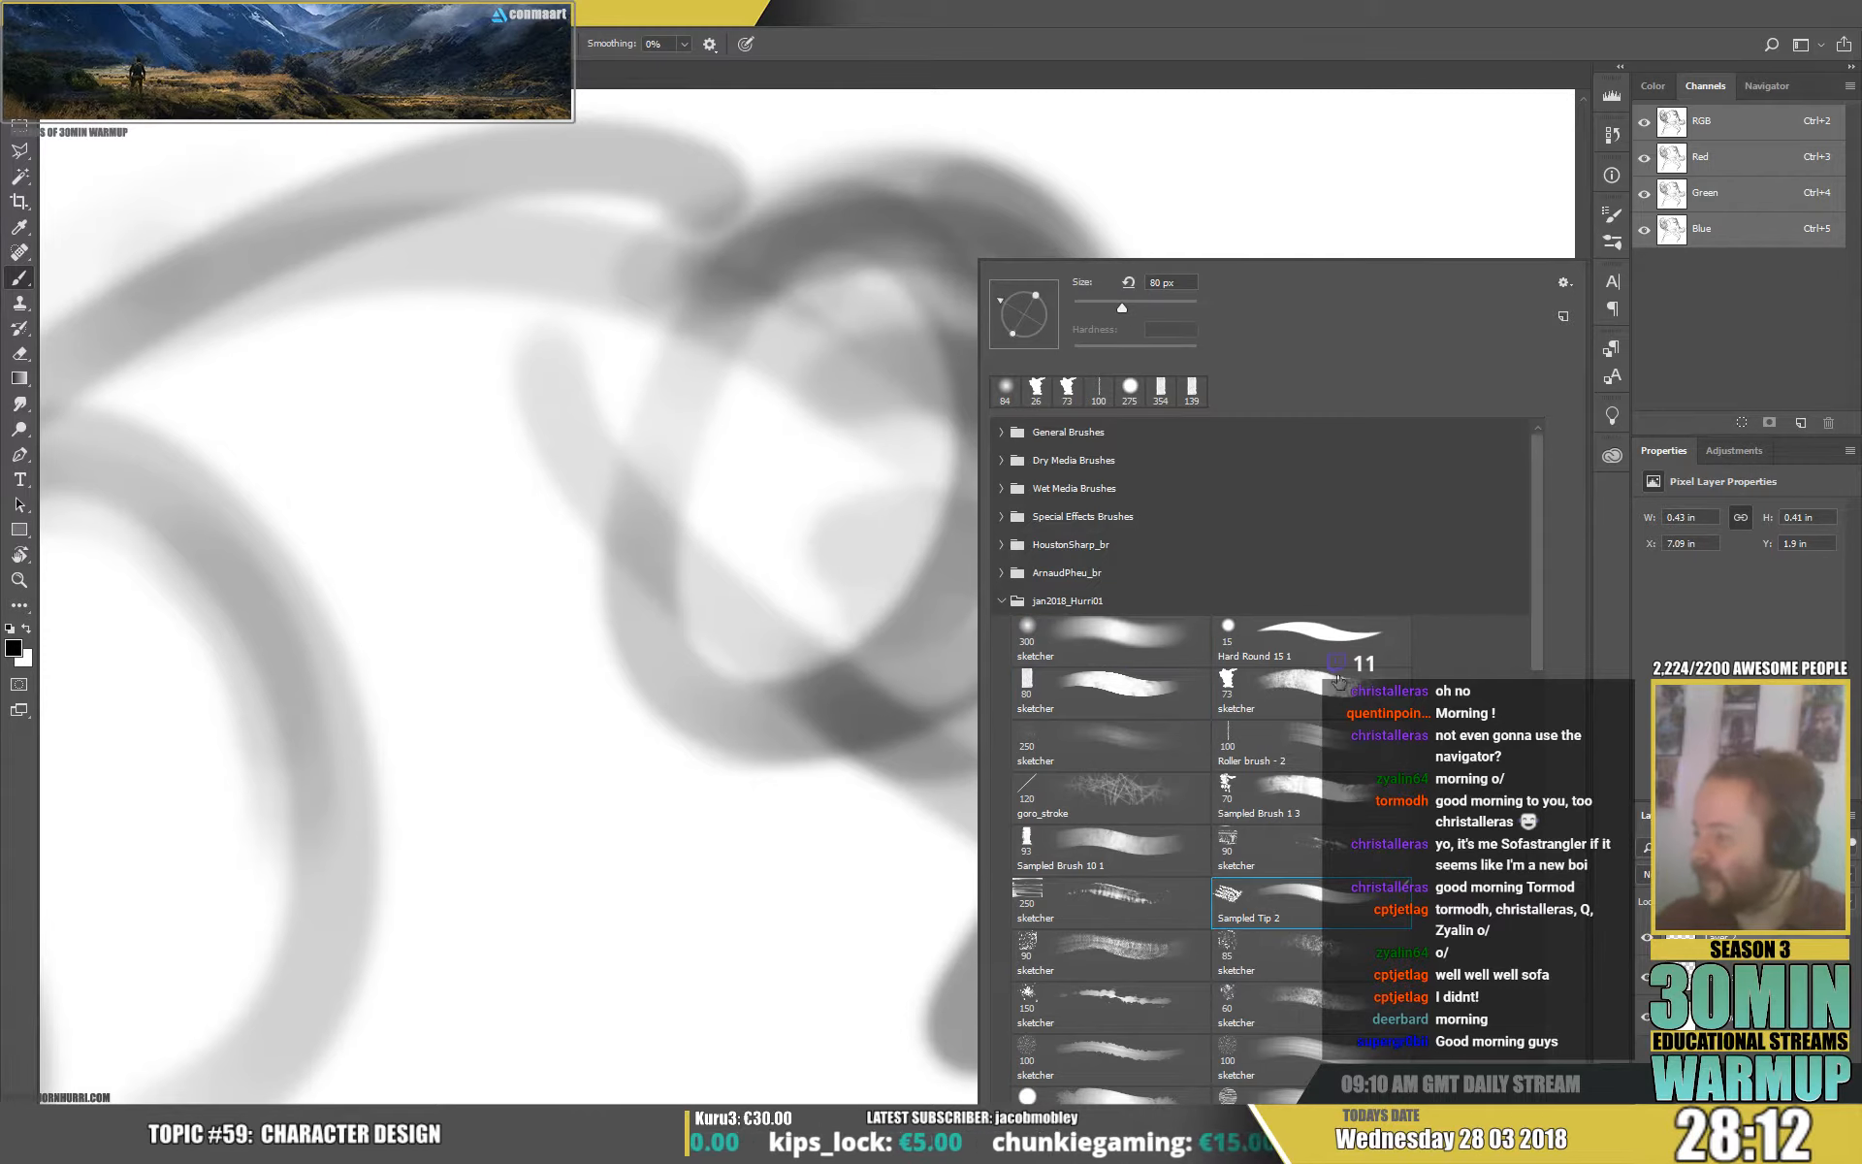
click(1108, 306)
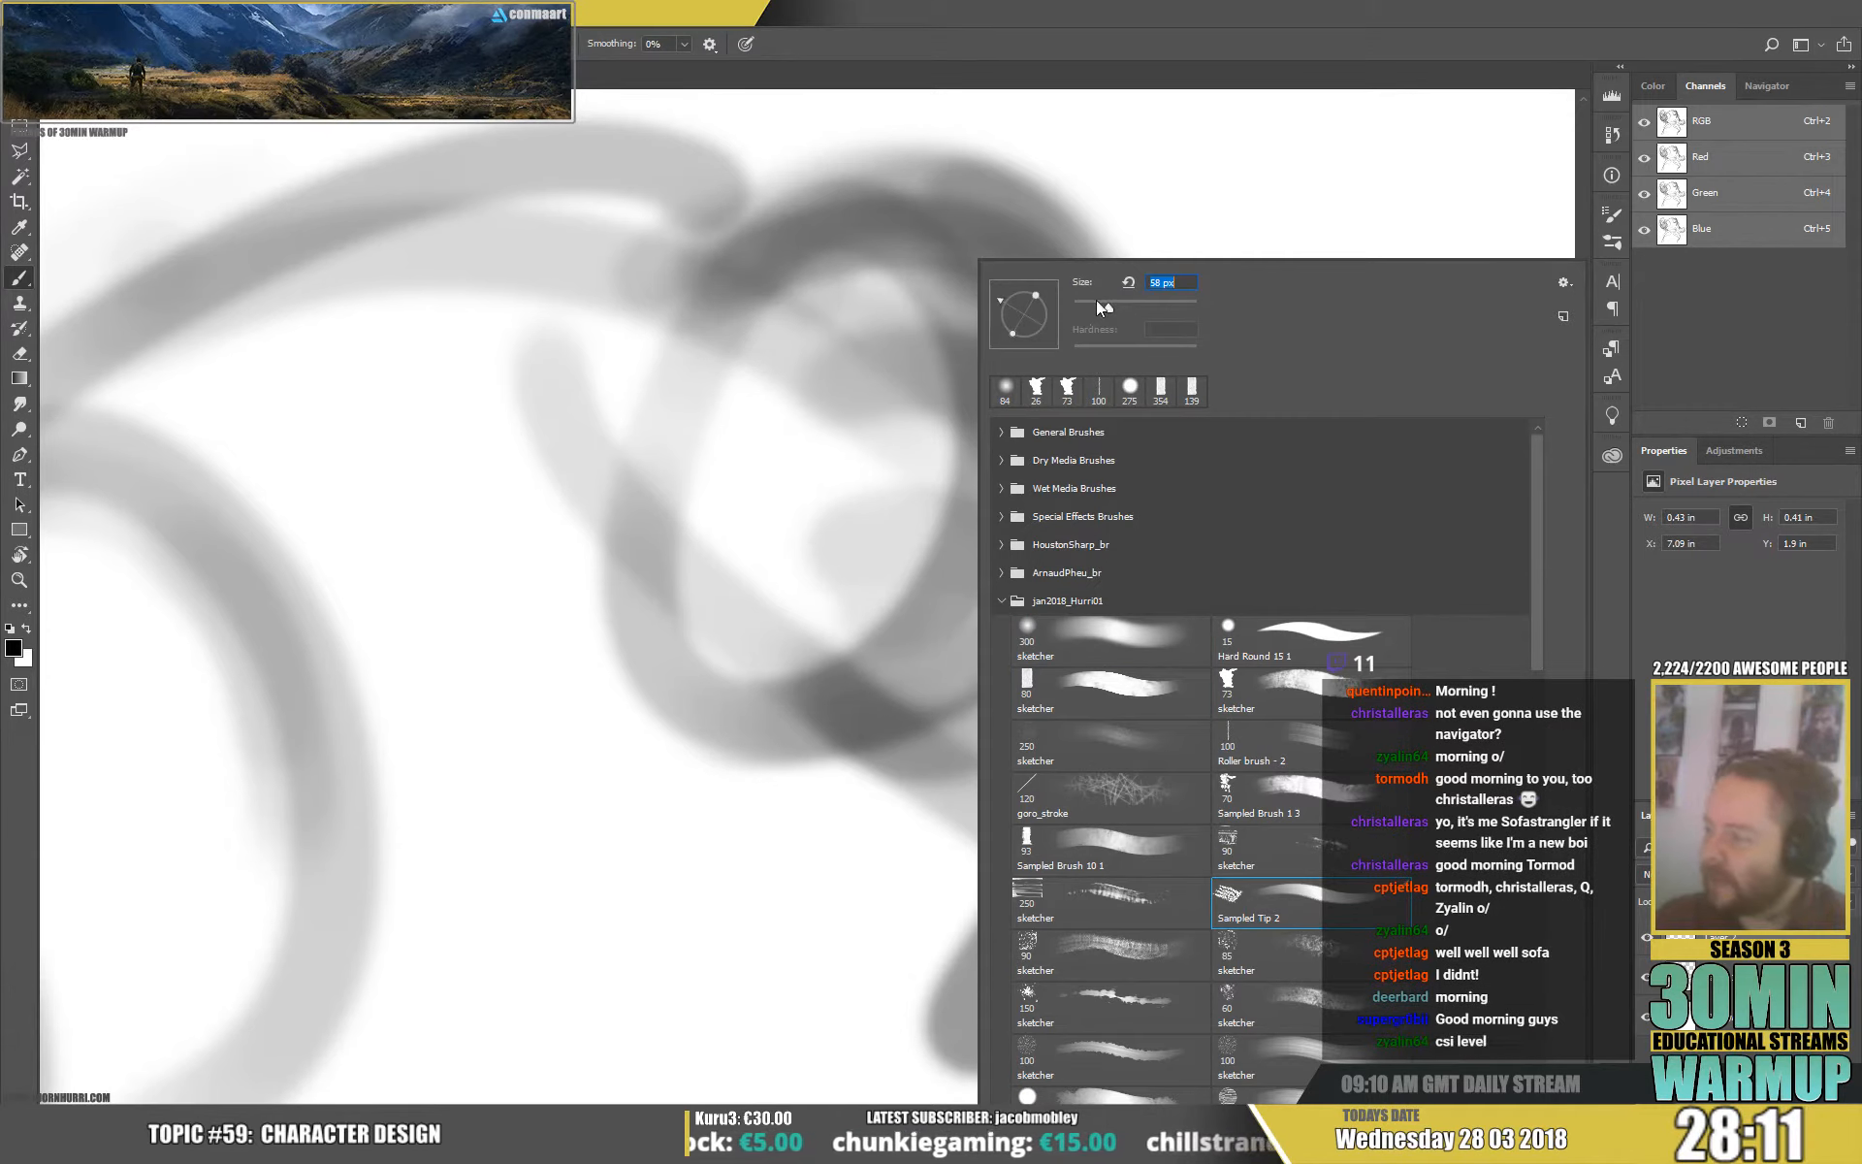
Reduce the brush size further and undo the trial strokes along the top of the head.
click(743, 240)
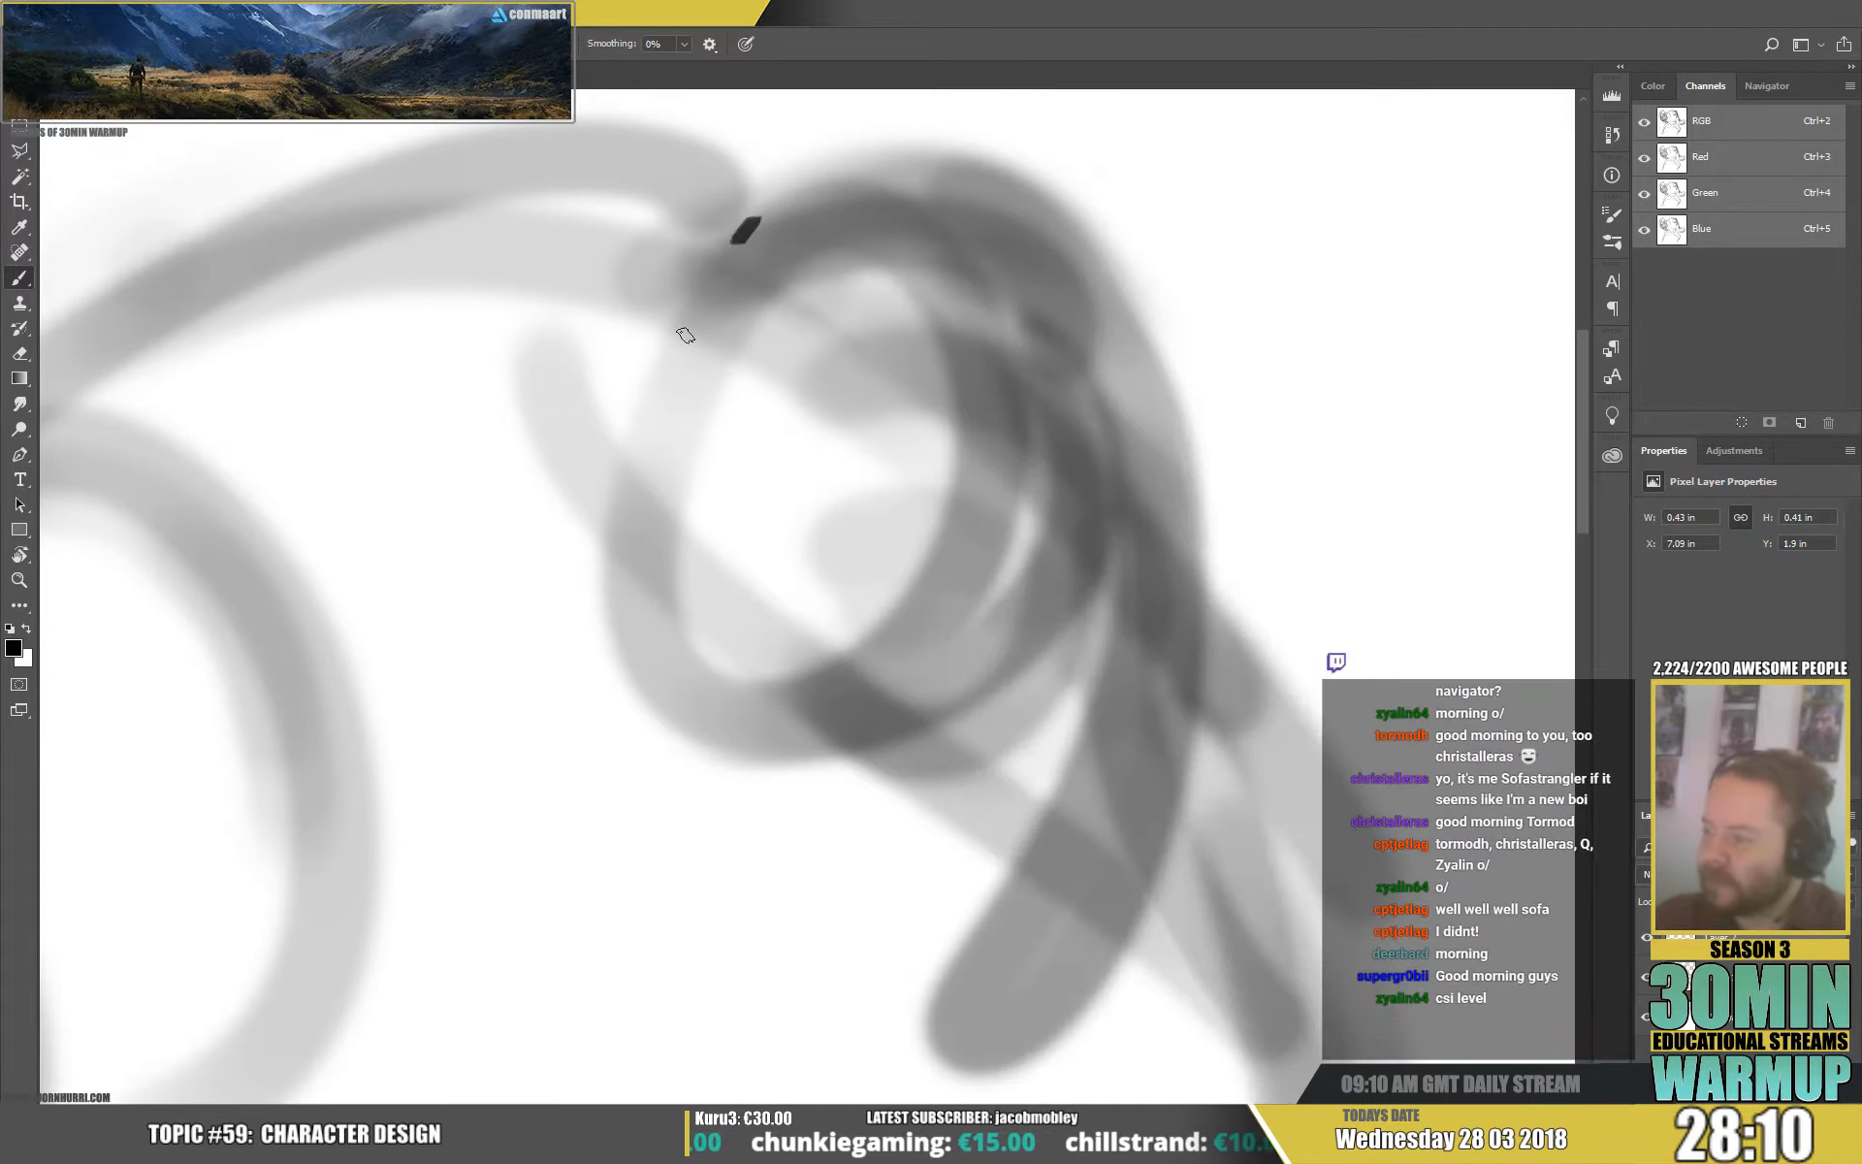
right_click(774, 248)
click(883, 291)
mouse_move(768, 211)
mouse_down()
mouse_move(703, 278)
mouse_move(965, 163)
mouse_up()
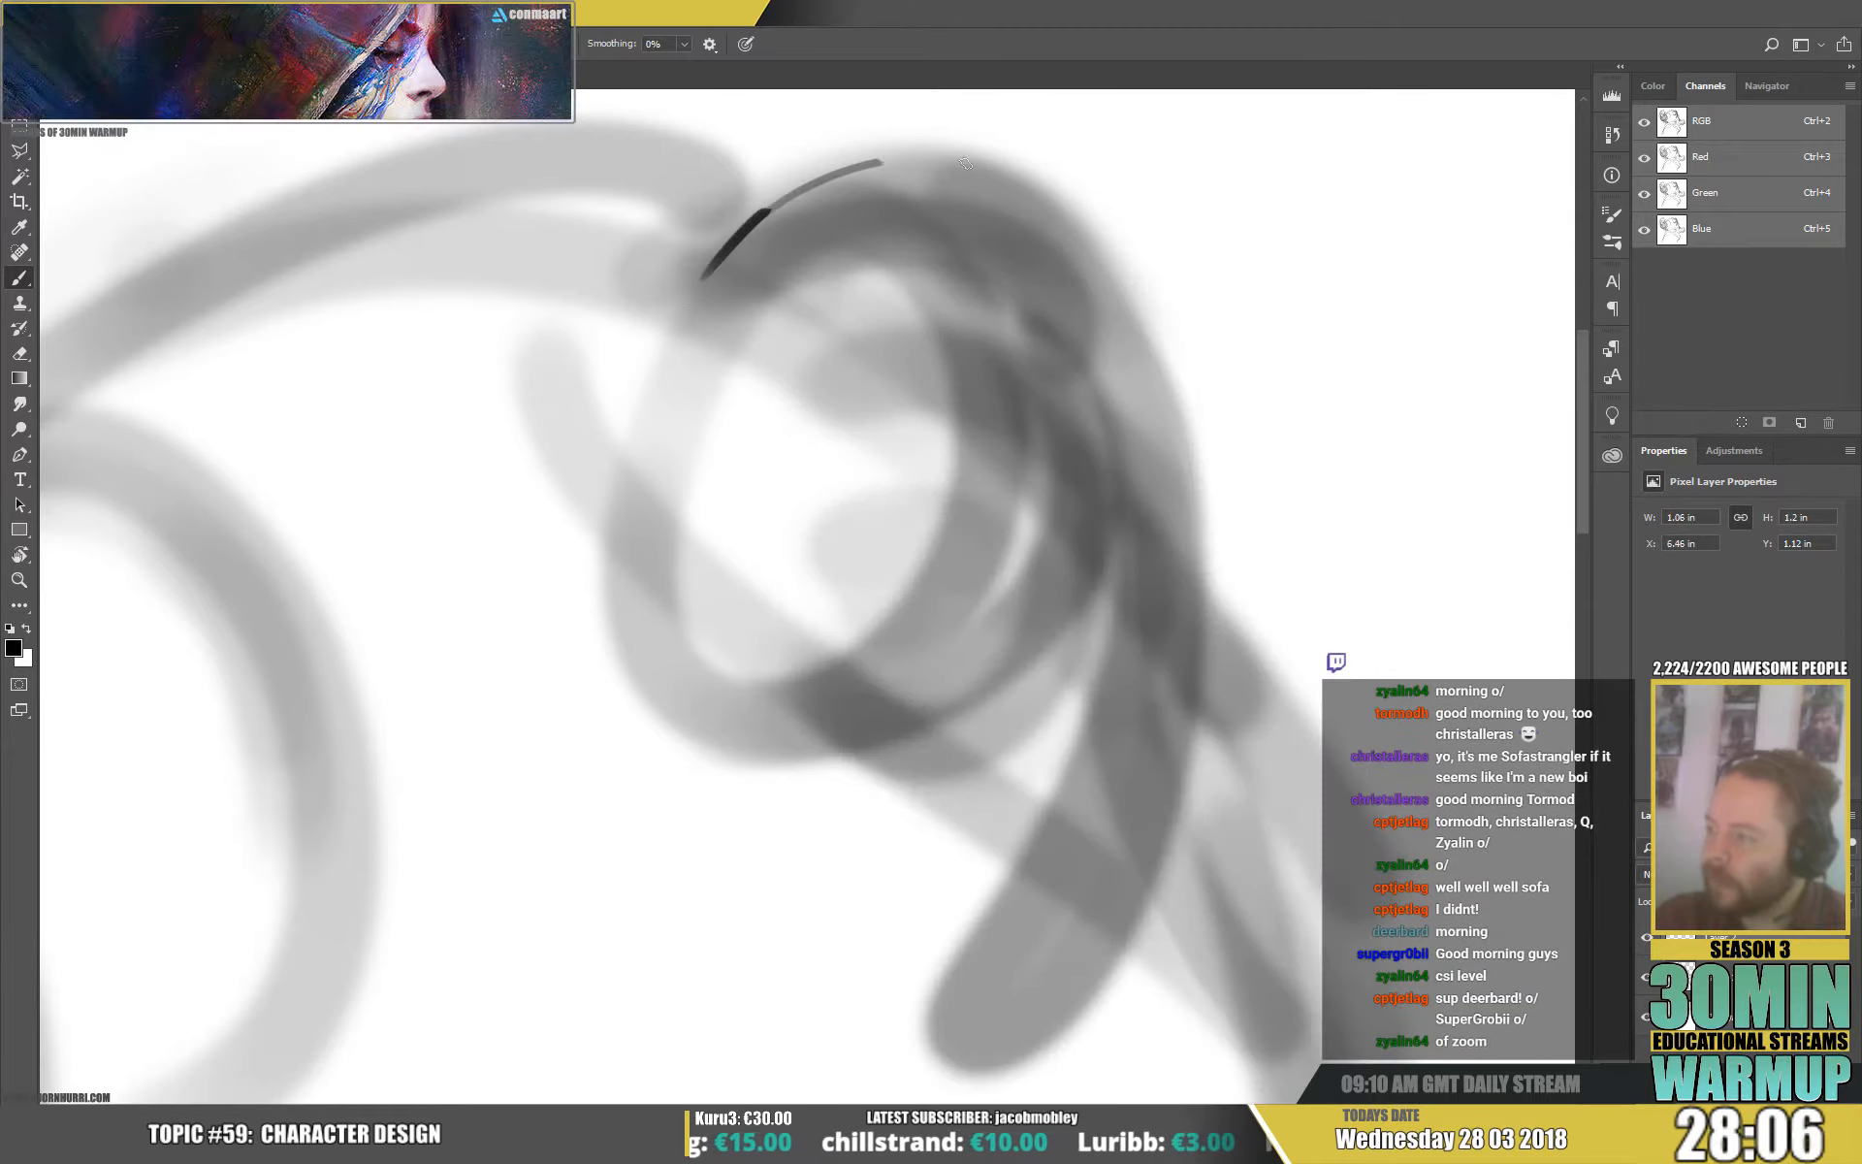
key(ctrl+alt+z)
key(ctrl+alt+z)
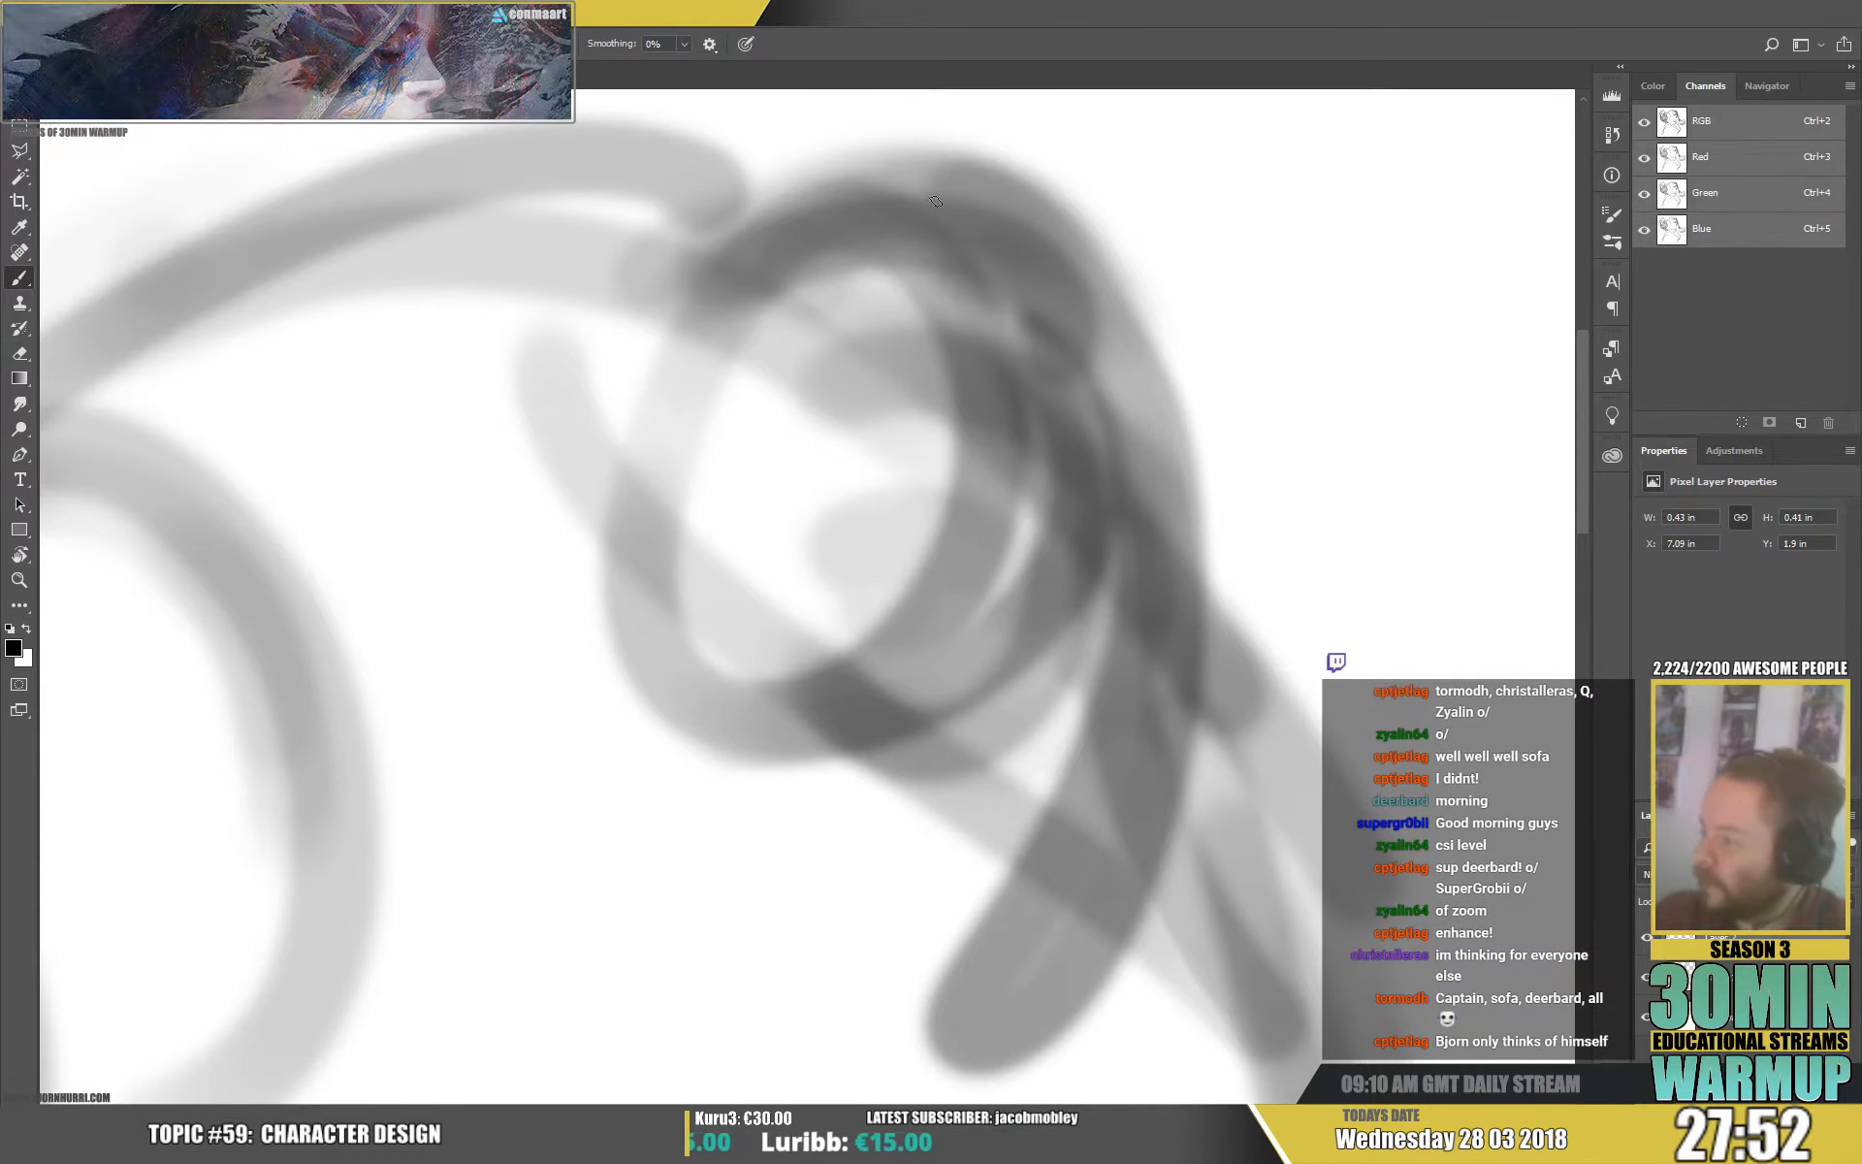
Line the top and back of the skull and draw the mouth line with angular tooth and jaw shapes.
mouse_move(771, 223)
mouse_down()
mouse_move(1055, 215)
mouse_move(1118, 352)
mouse_up()
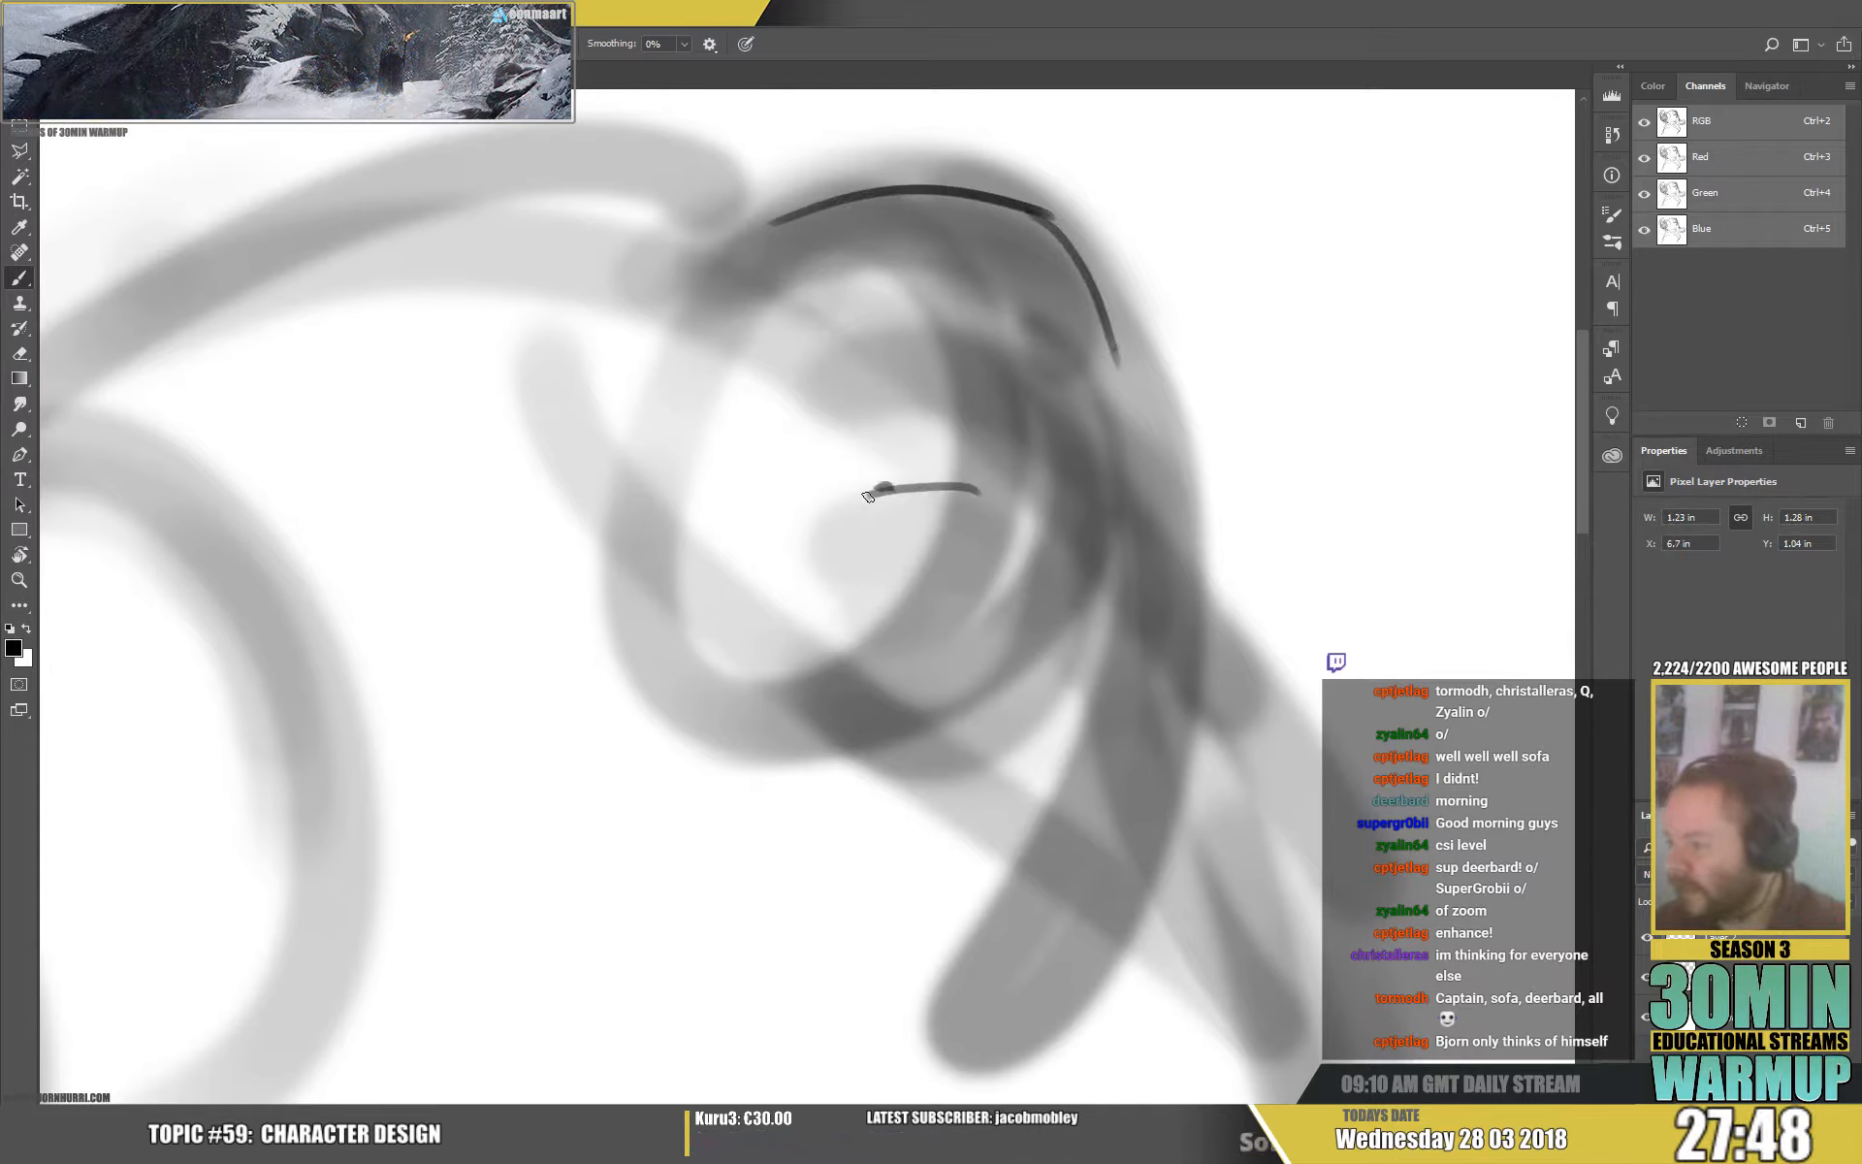
drag(816, 534, 819, 602)
mouse_move(965, 486)
mouse_down()
mouse_move(994, 434)
mouse_move(1094, 499)
mouse_move(948, 496)
mouse_up()
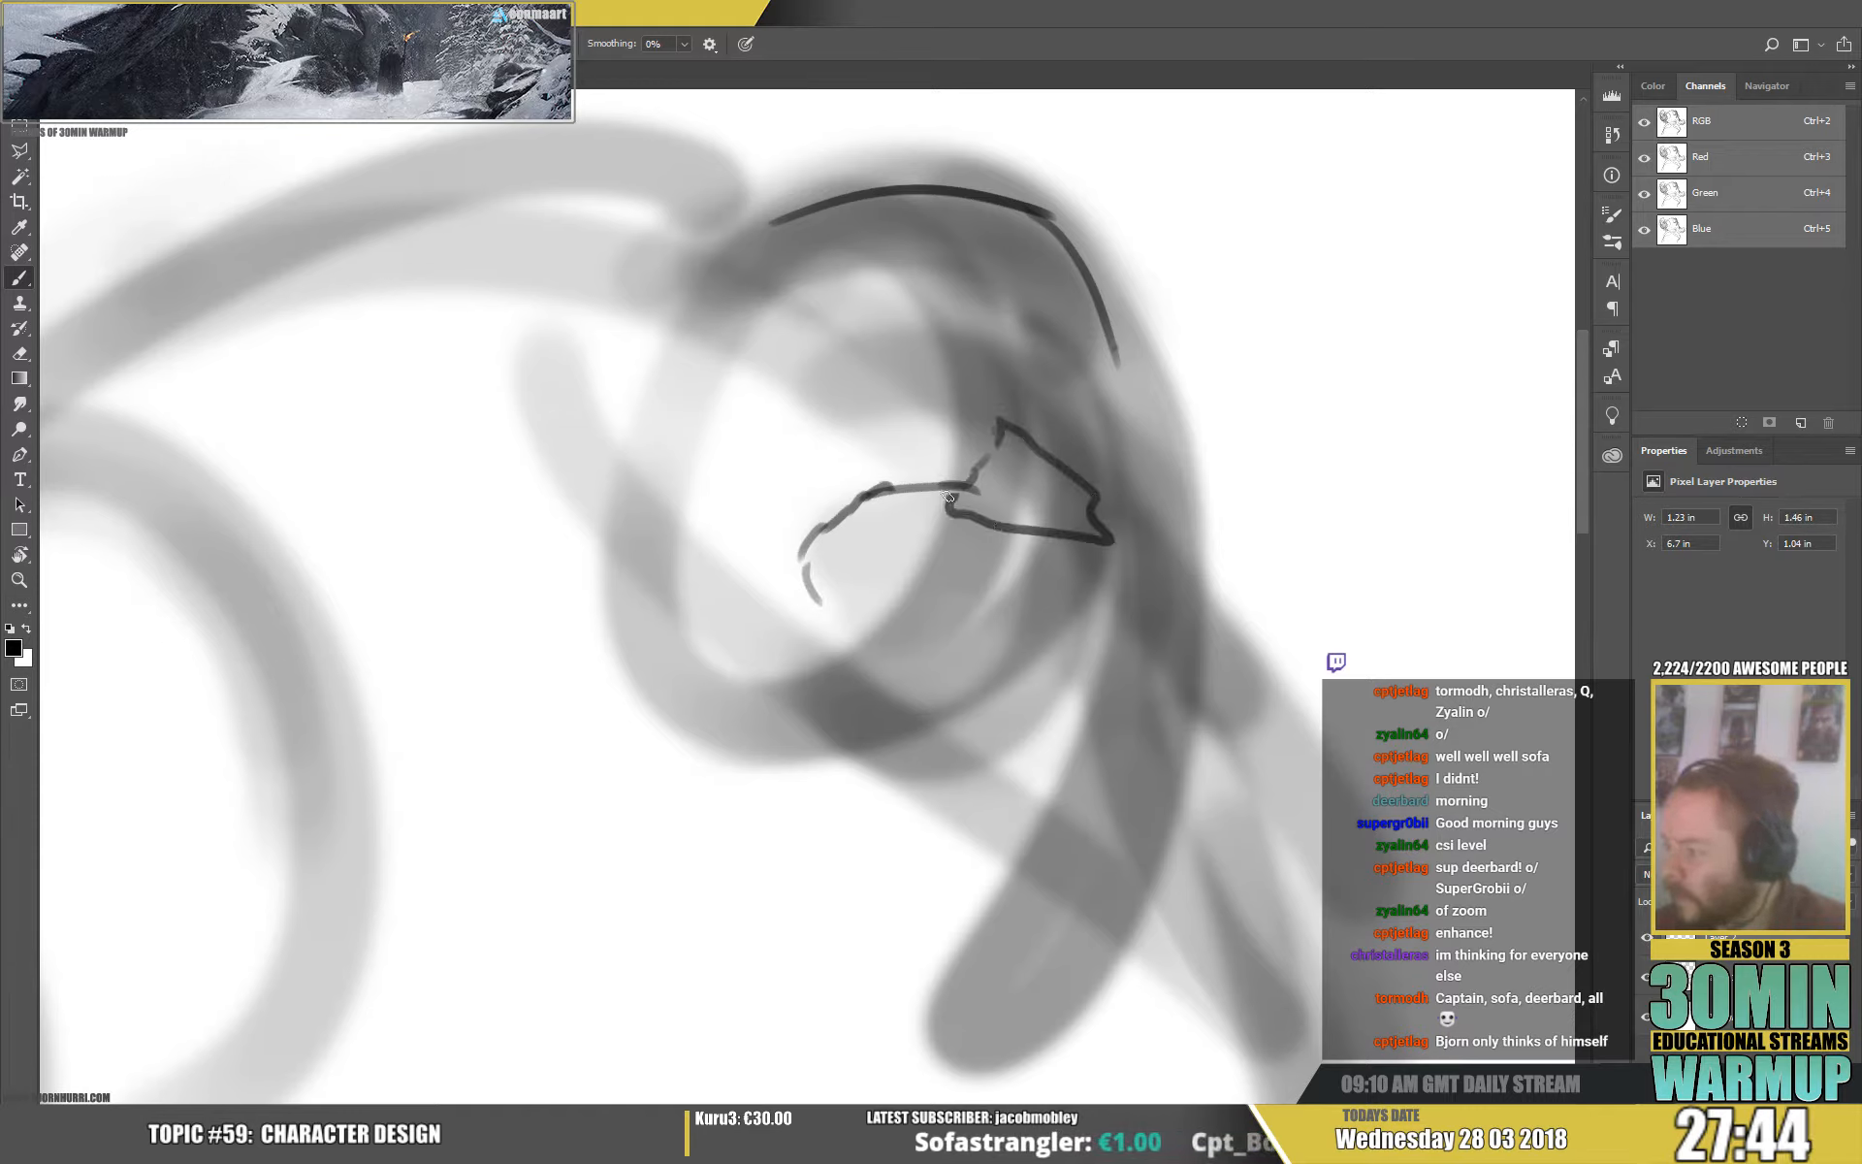
mouse_move(873, 444)
mouse_down()
mouse_move(915, 516)
mouse_move(866, 495)
mouse_up()
Clean up the overlapping mouth lines with the Hard Round 15 1 eraser and add a pointed shape behind the jaw.
key(e)
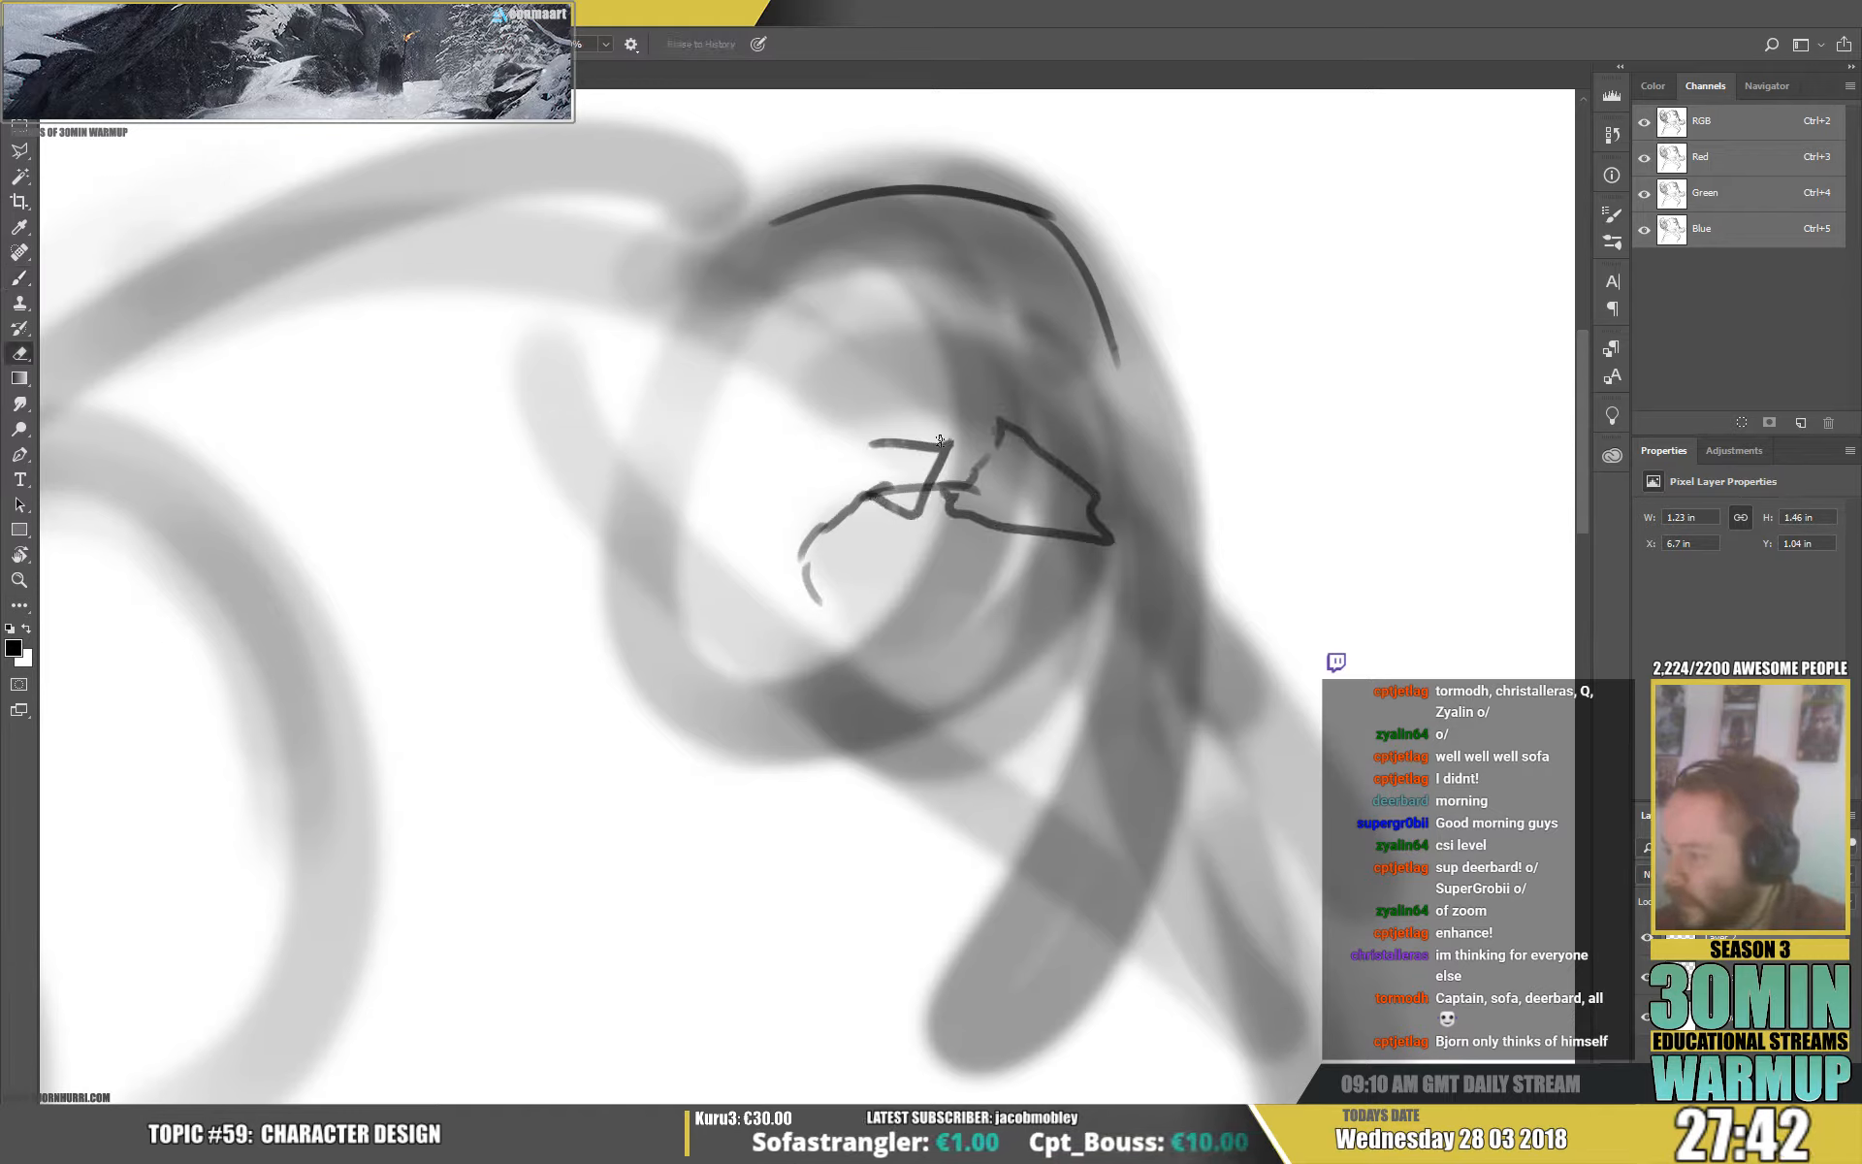
right_click(943, 439)
click(1280, 640)
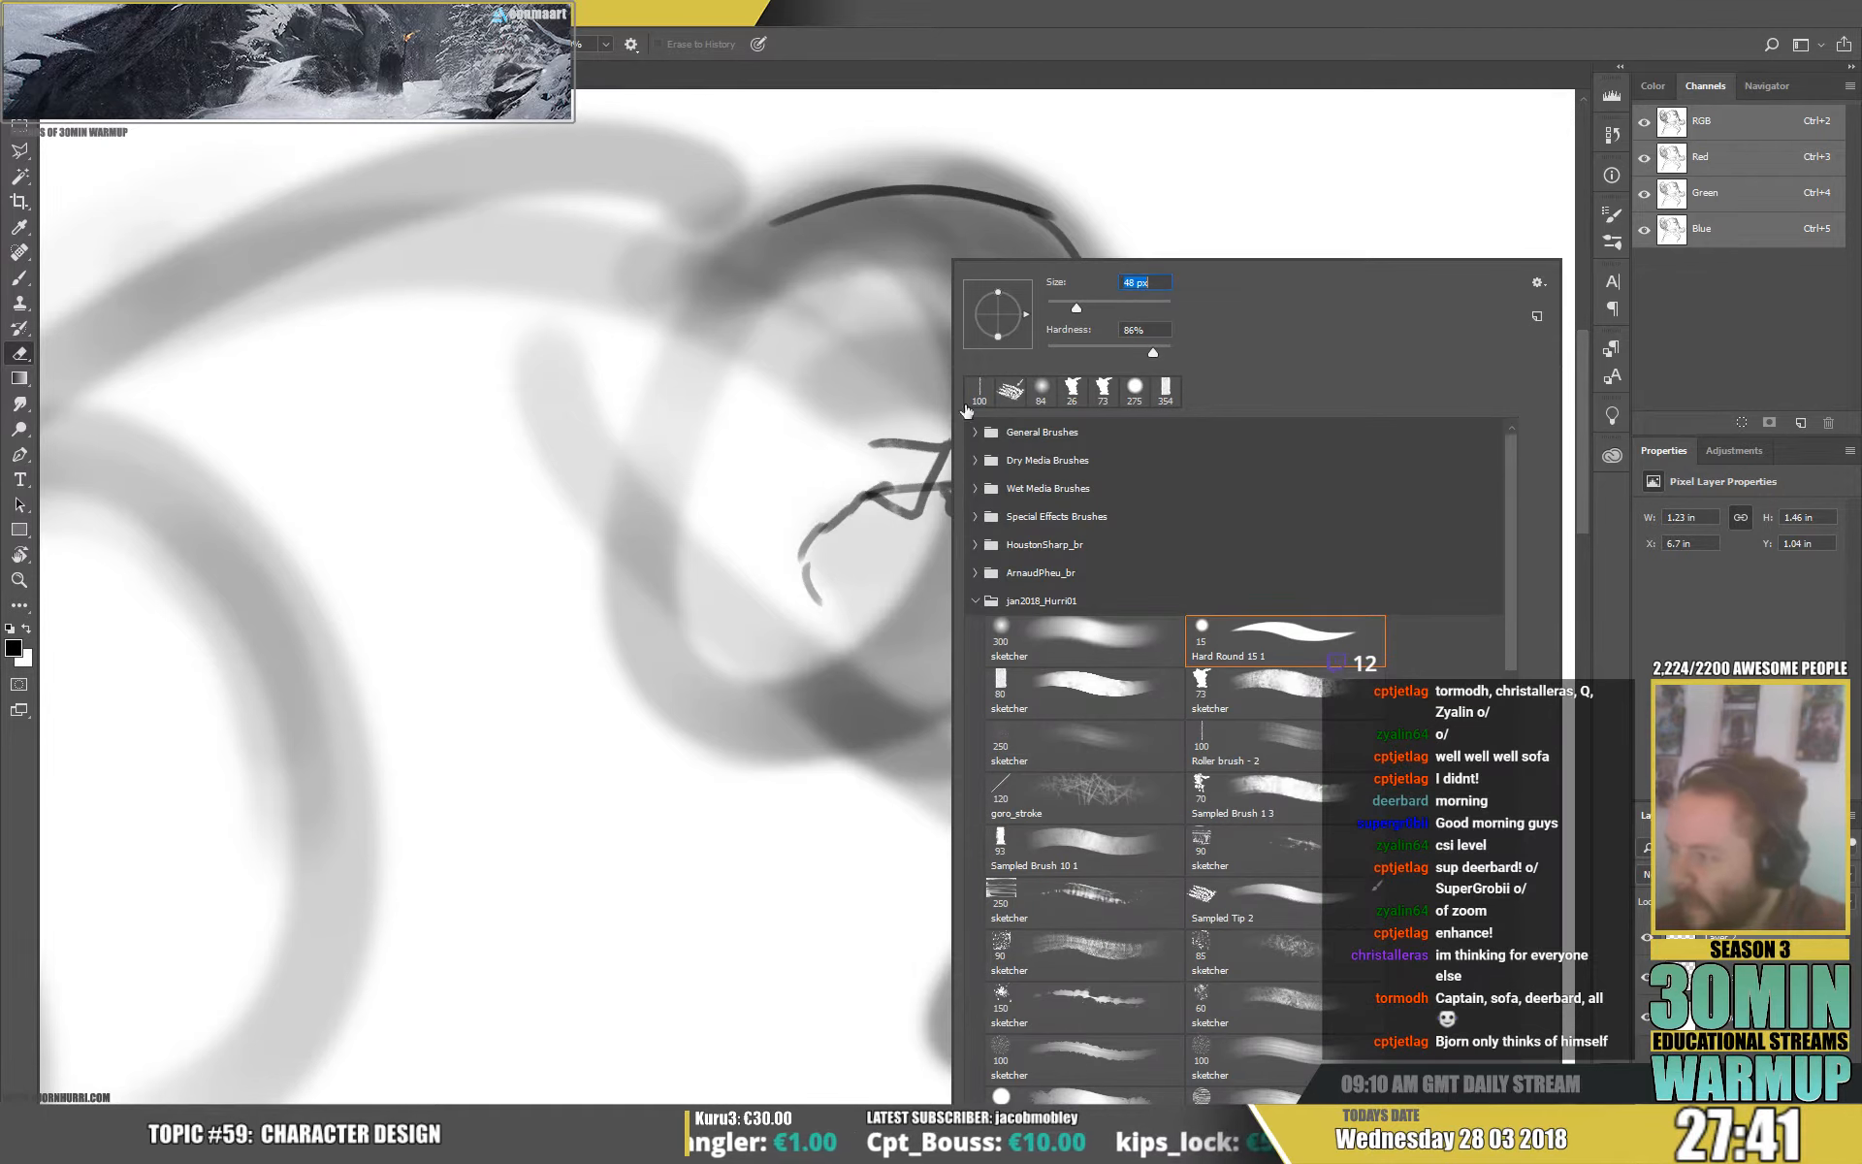
drag(919, 485, 888, 441)
key(b)
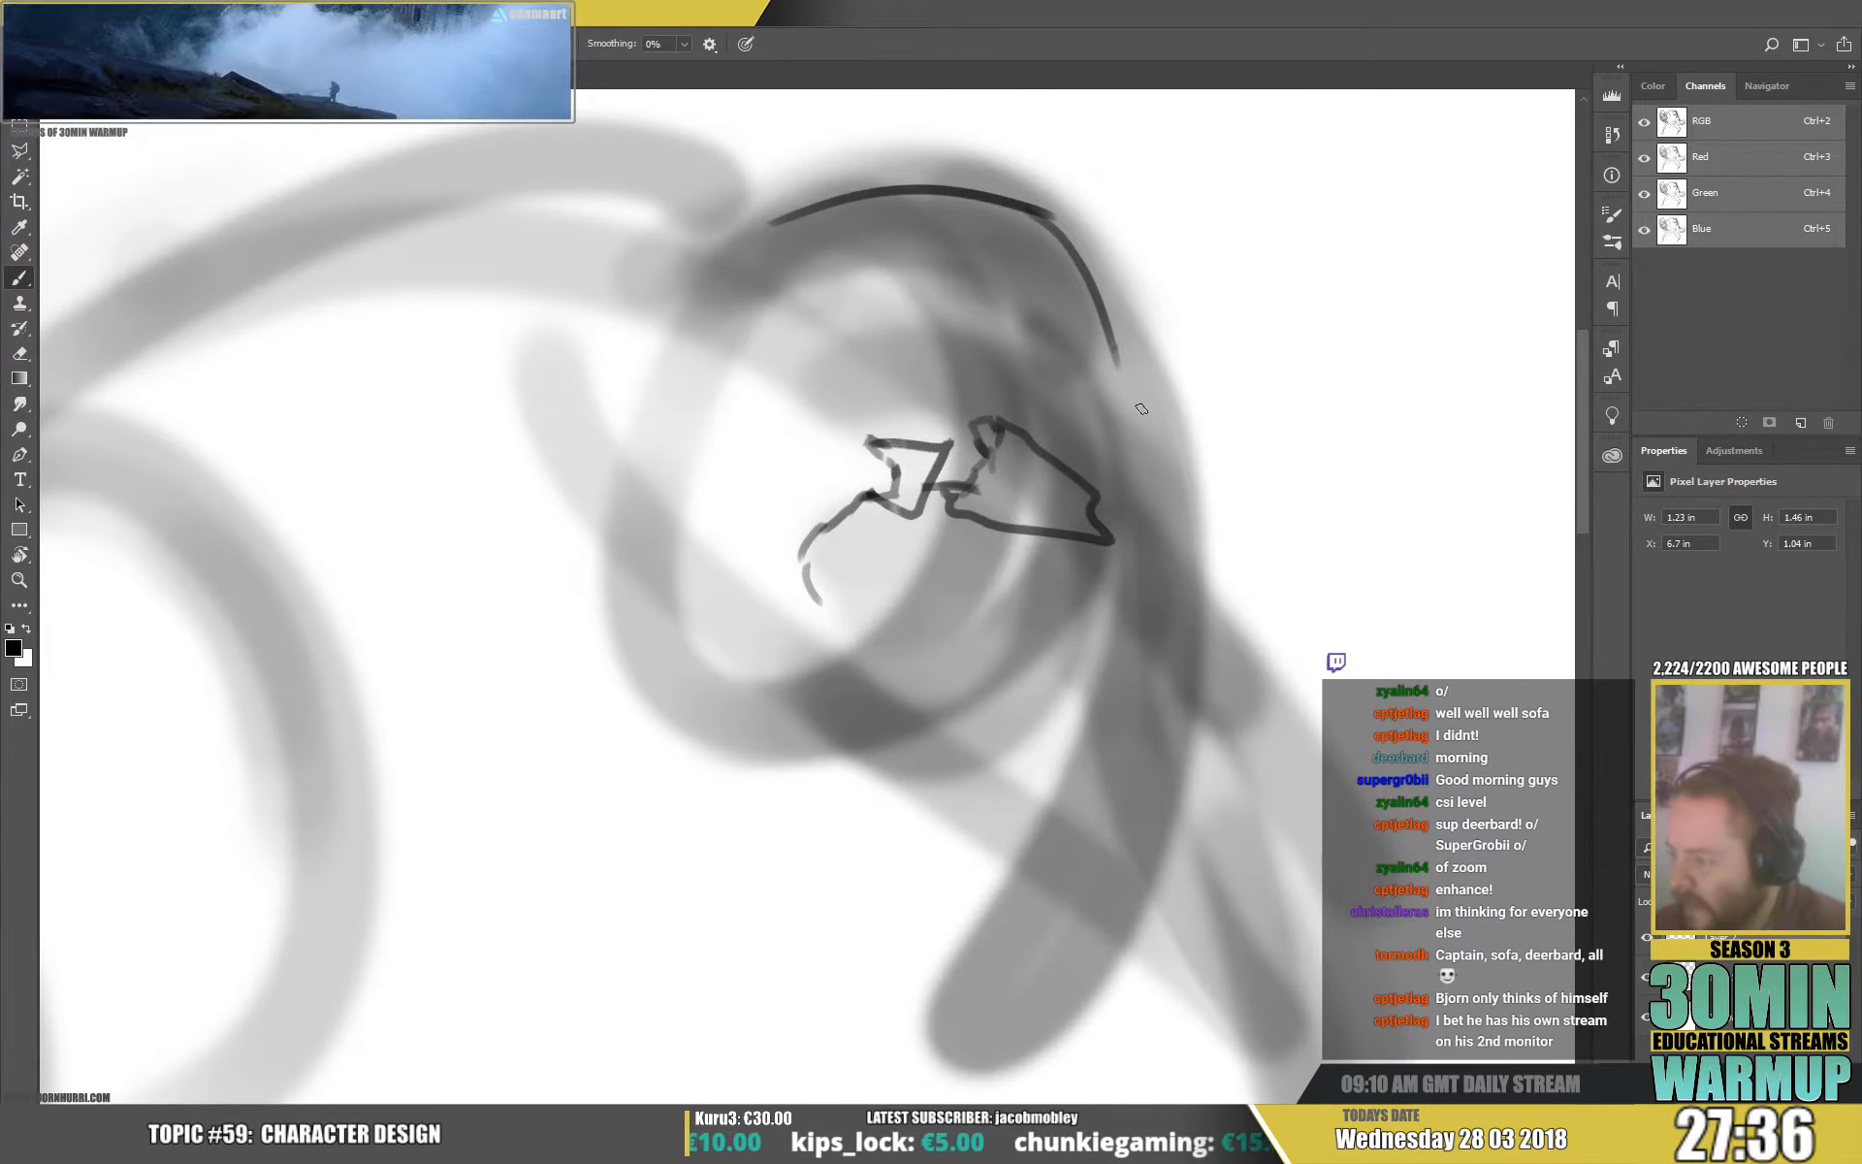
mouse_move(1073, 461)
mouse_down()
mouse_move(1098, 464)
mouse_move(1110, 532)
mouse_up()
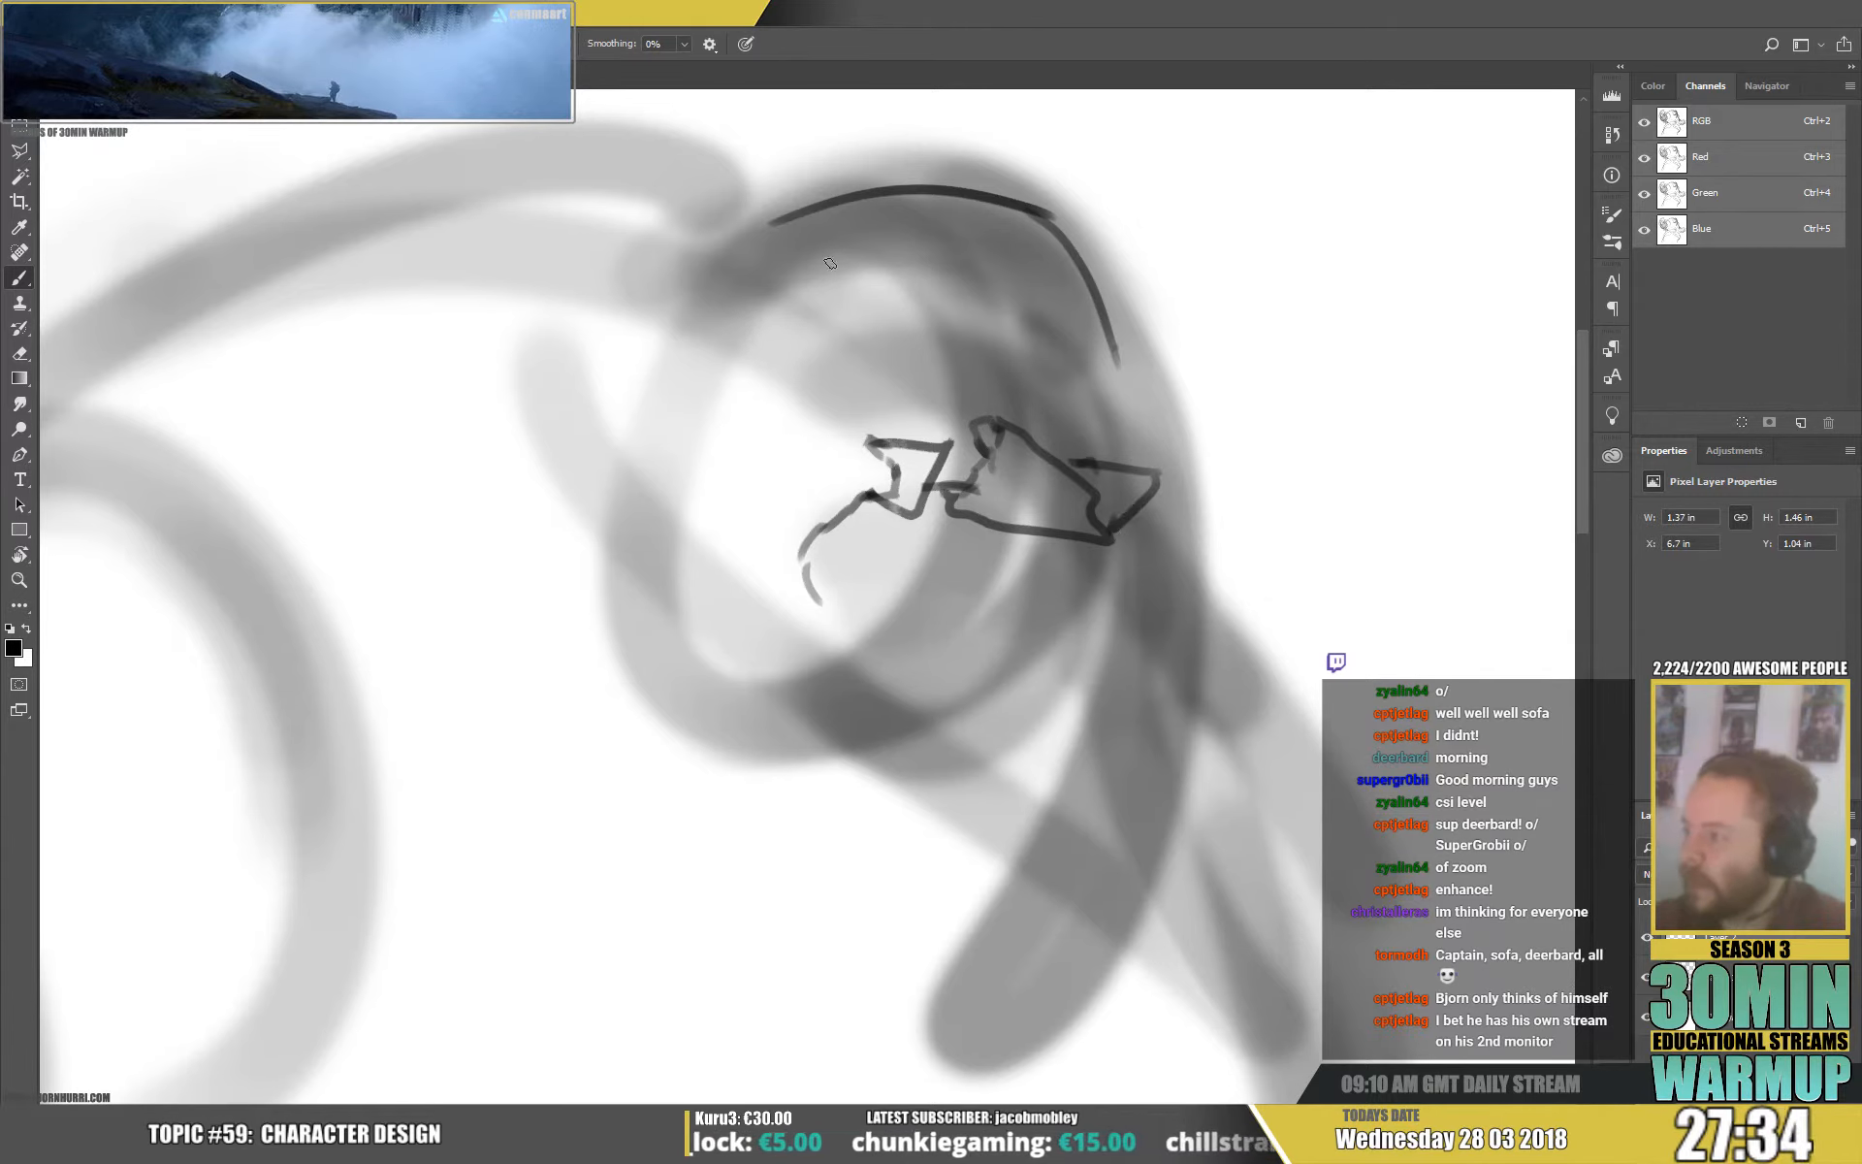
Draw the angular snout contour and two pointed spikes projecting from the back of the head.
mouse_move(785, 381)
mouse_down()
mouse_move(920, 376)
mouse_move(781, 453)
mouse_move(722, 424)
mouse_up()
mouse_move(907, 198)
mouse_down()
mouse_move(1059, 208)
mouse_move(1116, 243)
mouse_move(1023, 257)
mouse_move(1069, 244)
mouse_up()
key(e)
key(b)
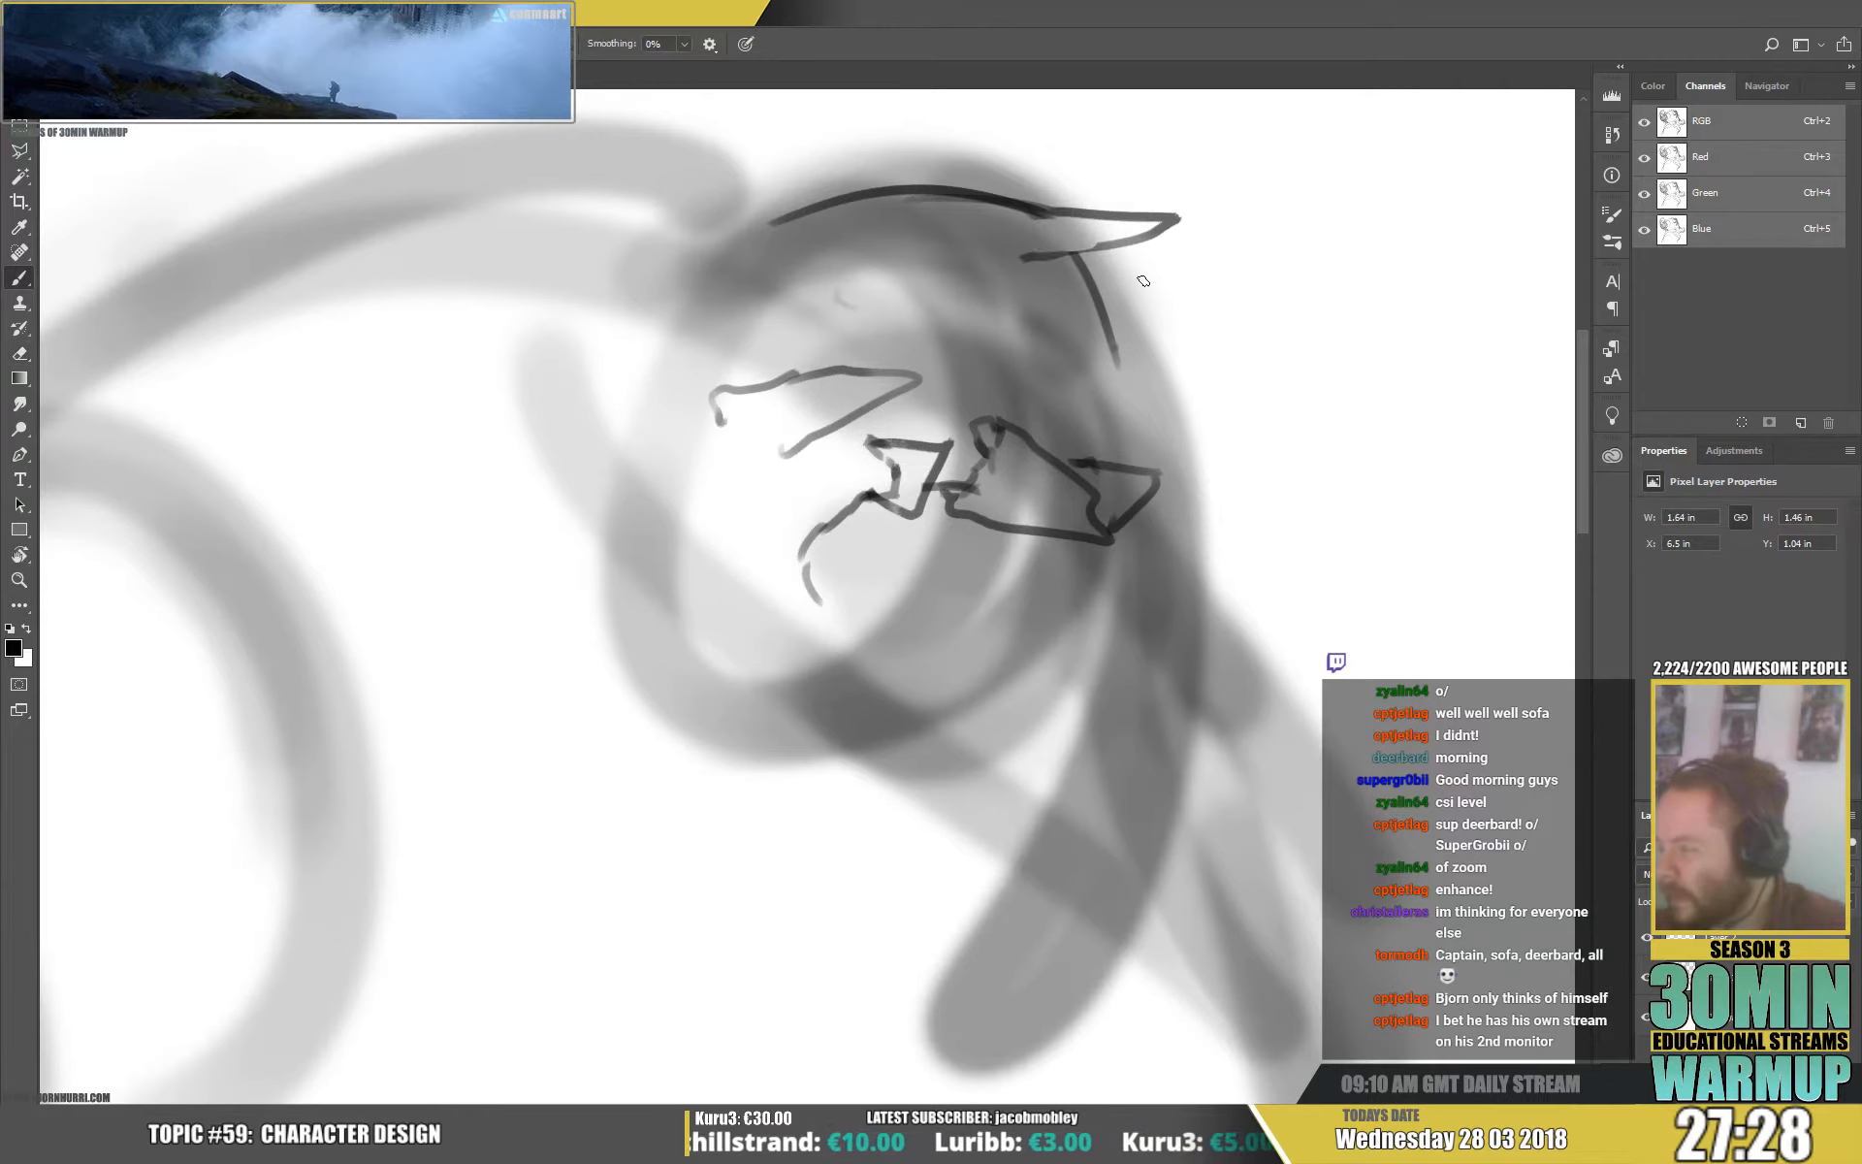
drag(1166, 334, 1249, 344)
drag(1249, 345, 1176, 376)
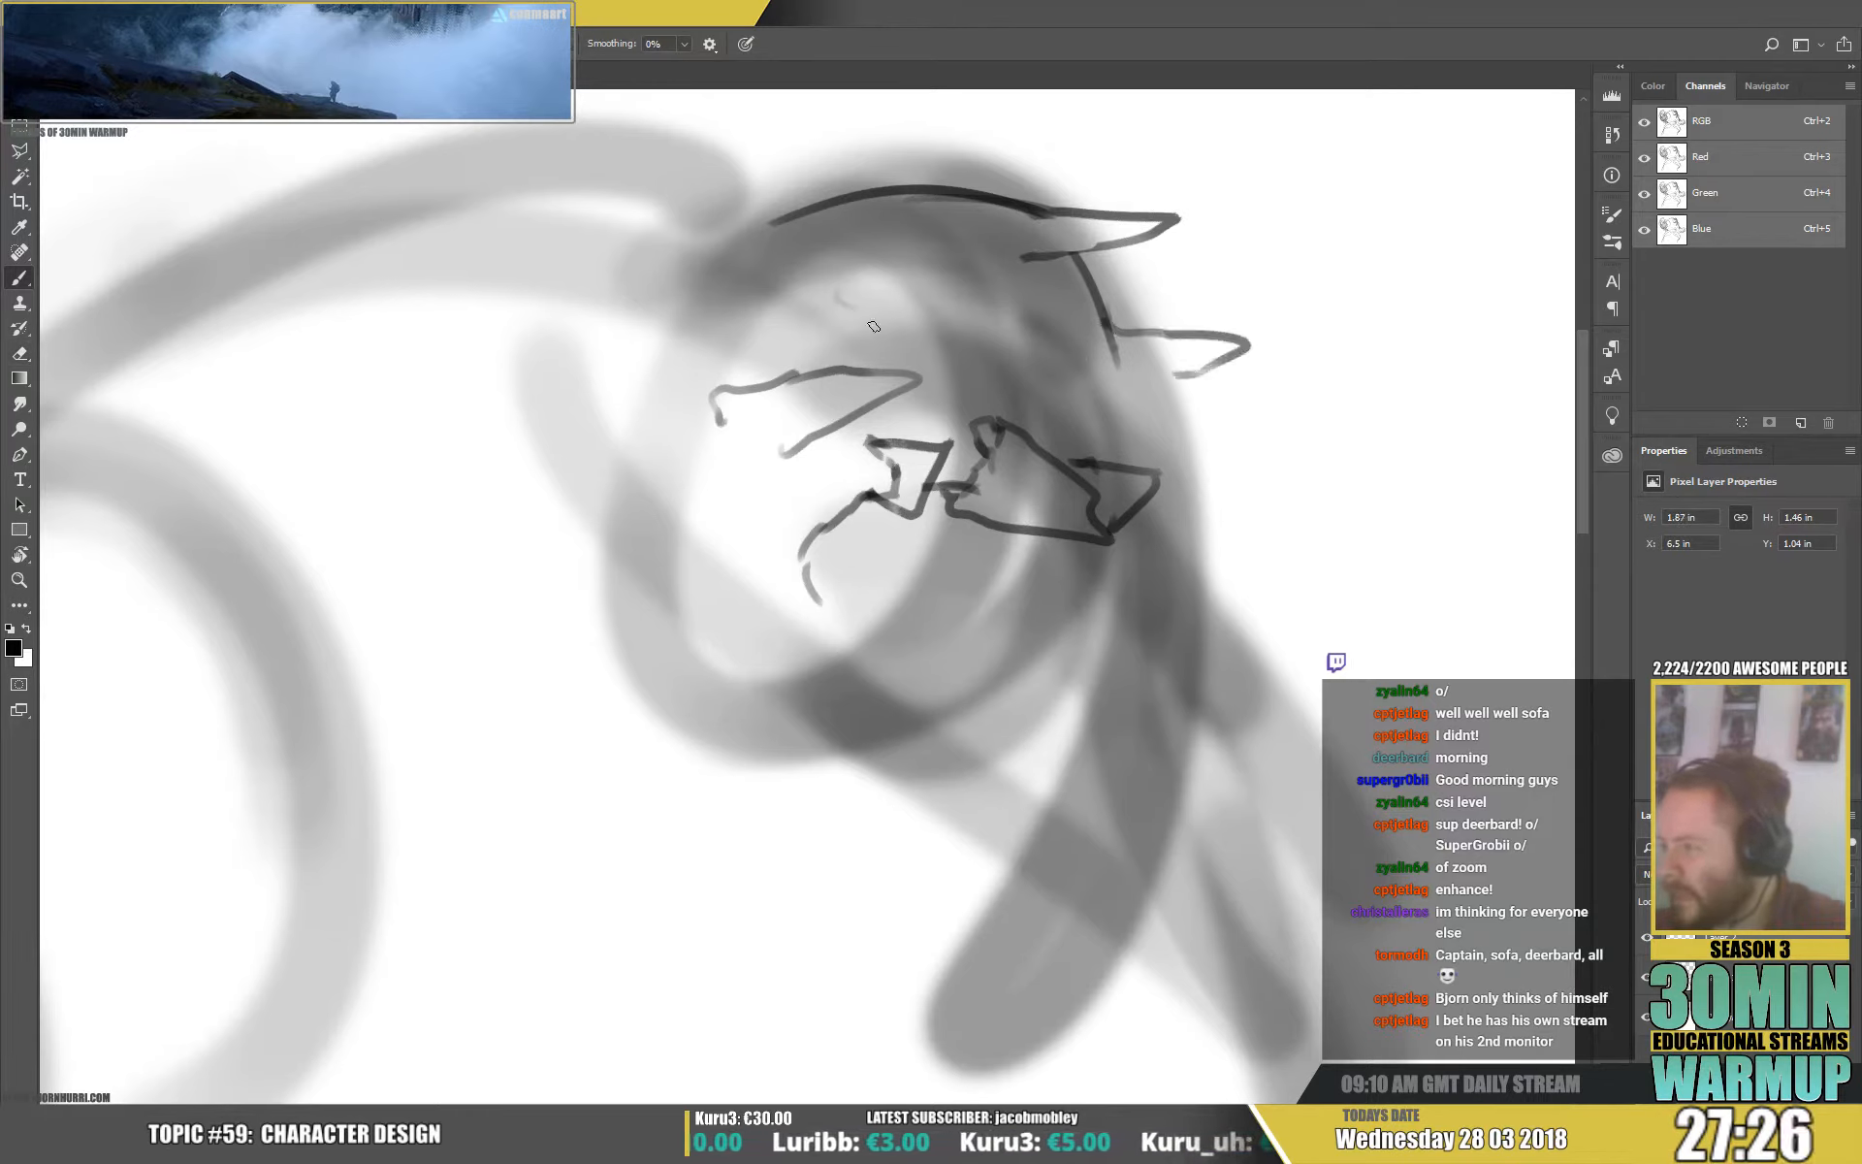
Draw the almond-shaped eye with brow lines above it on the head.
drag(871, 325, 970, 344)
mouse_move(903, 283)
mouse_down()
mouse_move(966, 284)
mouse_move(879, 327)
mouse_move(979, 347)
mouse_move(855, 297)
mouse_move(859, 320)
mouse_up()
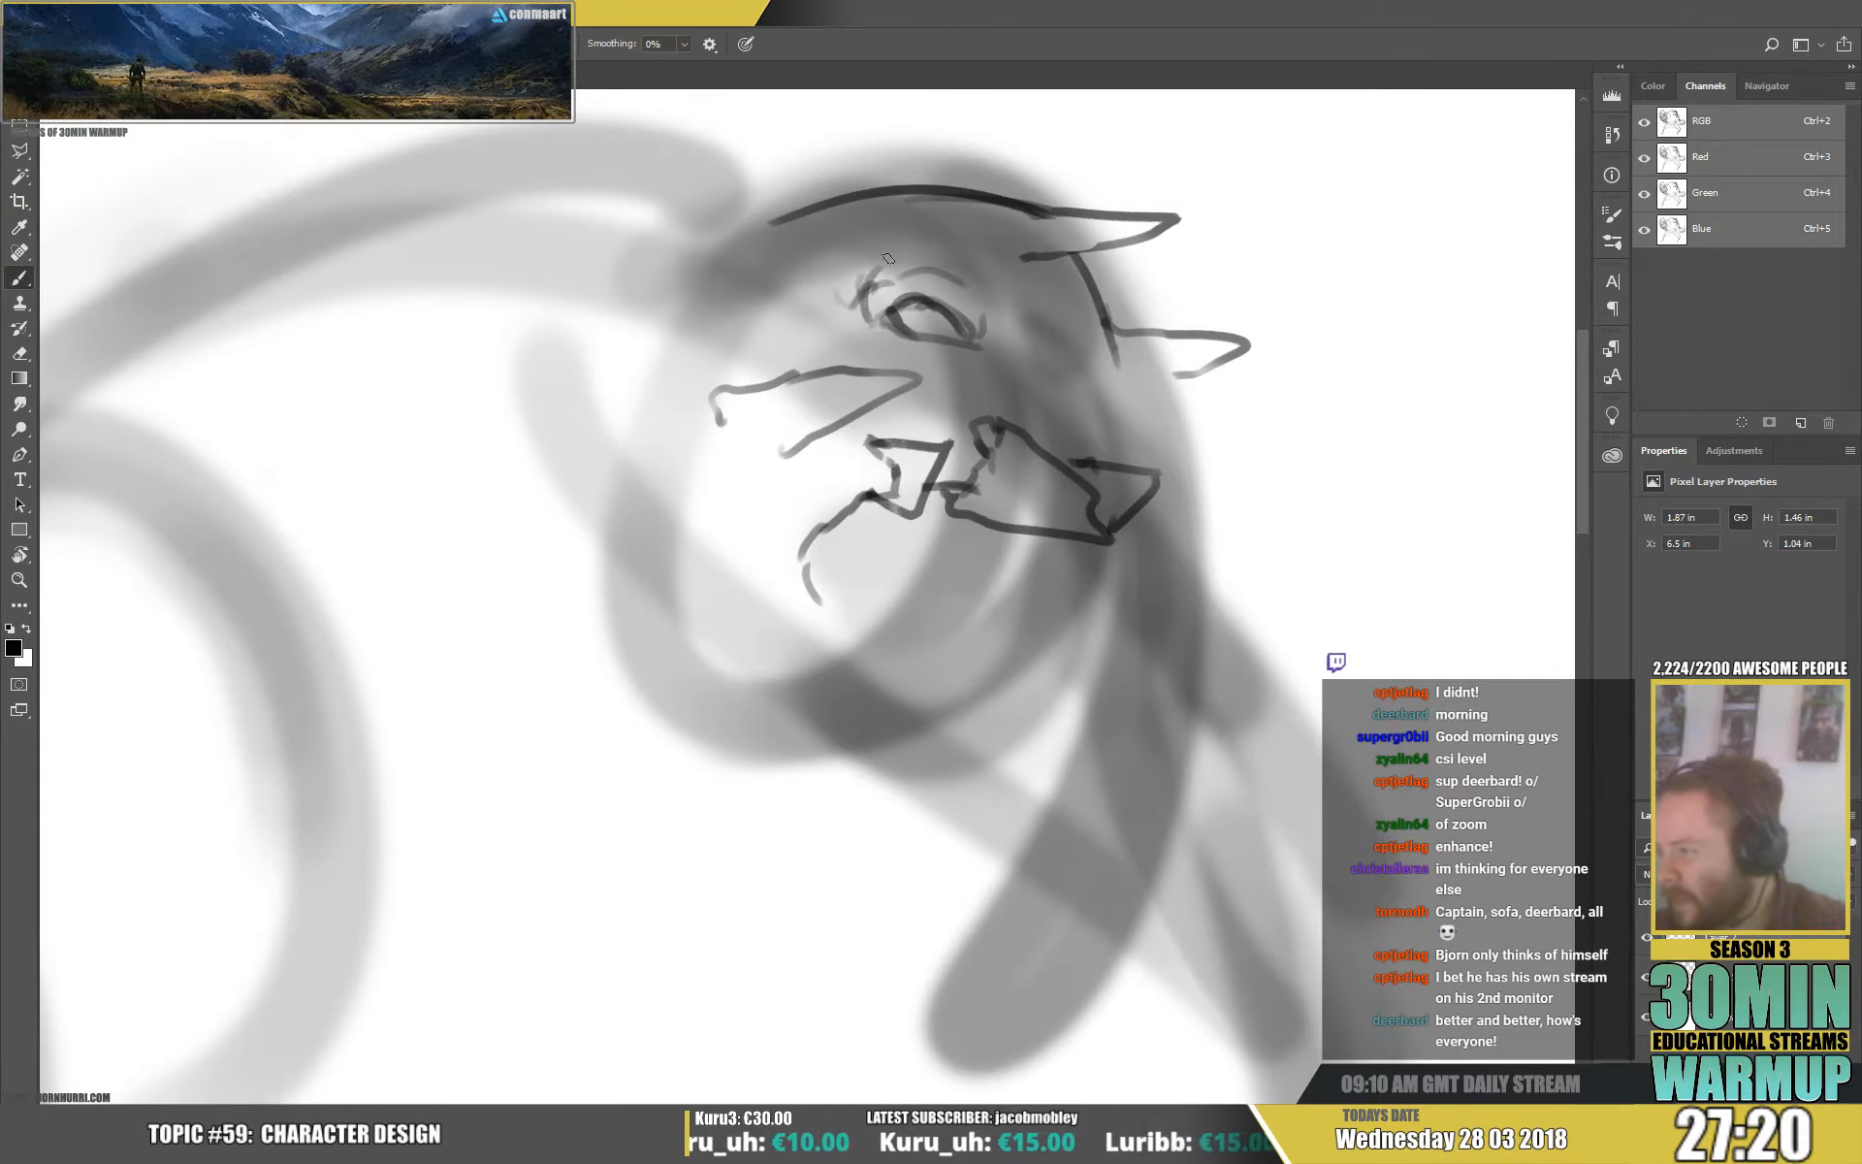
Add frown wrinkles between the brows and draw the smaller second eye on the far side of the face.
drag(985, 351, 996, 318)
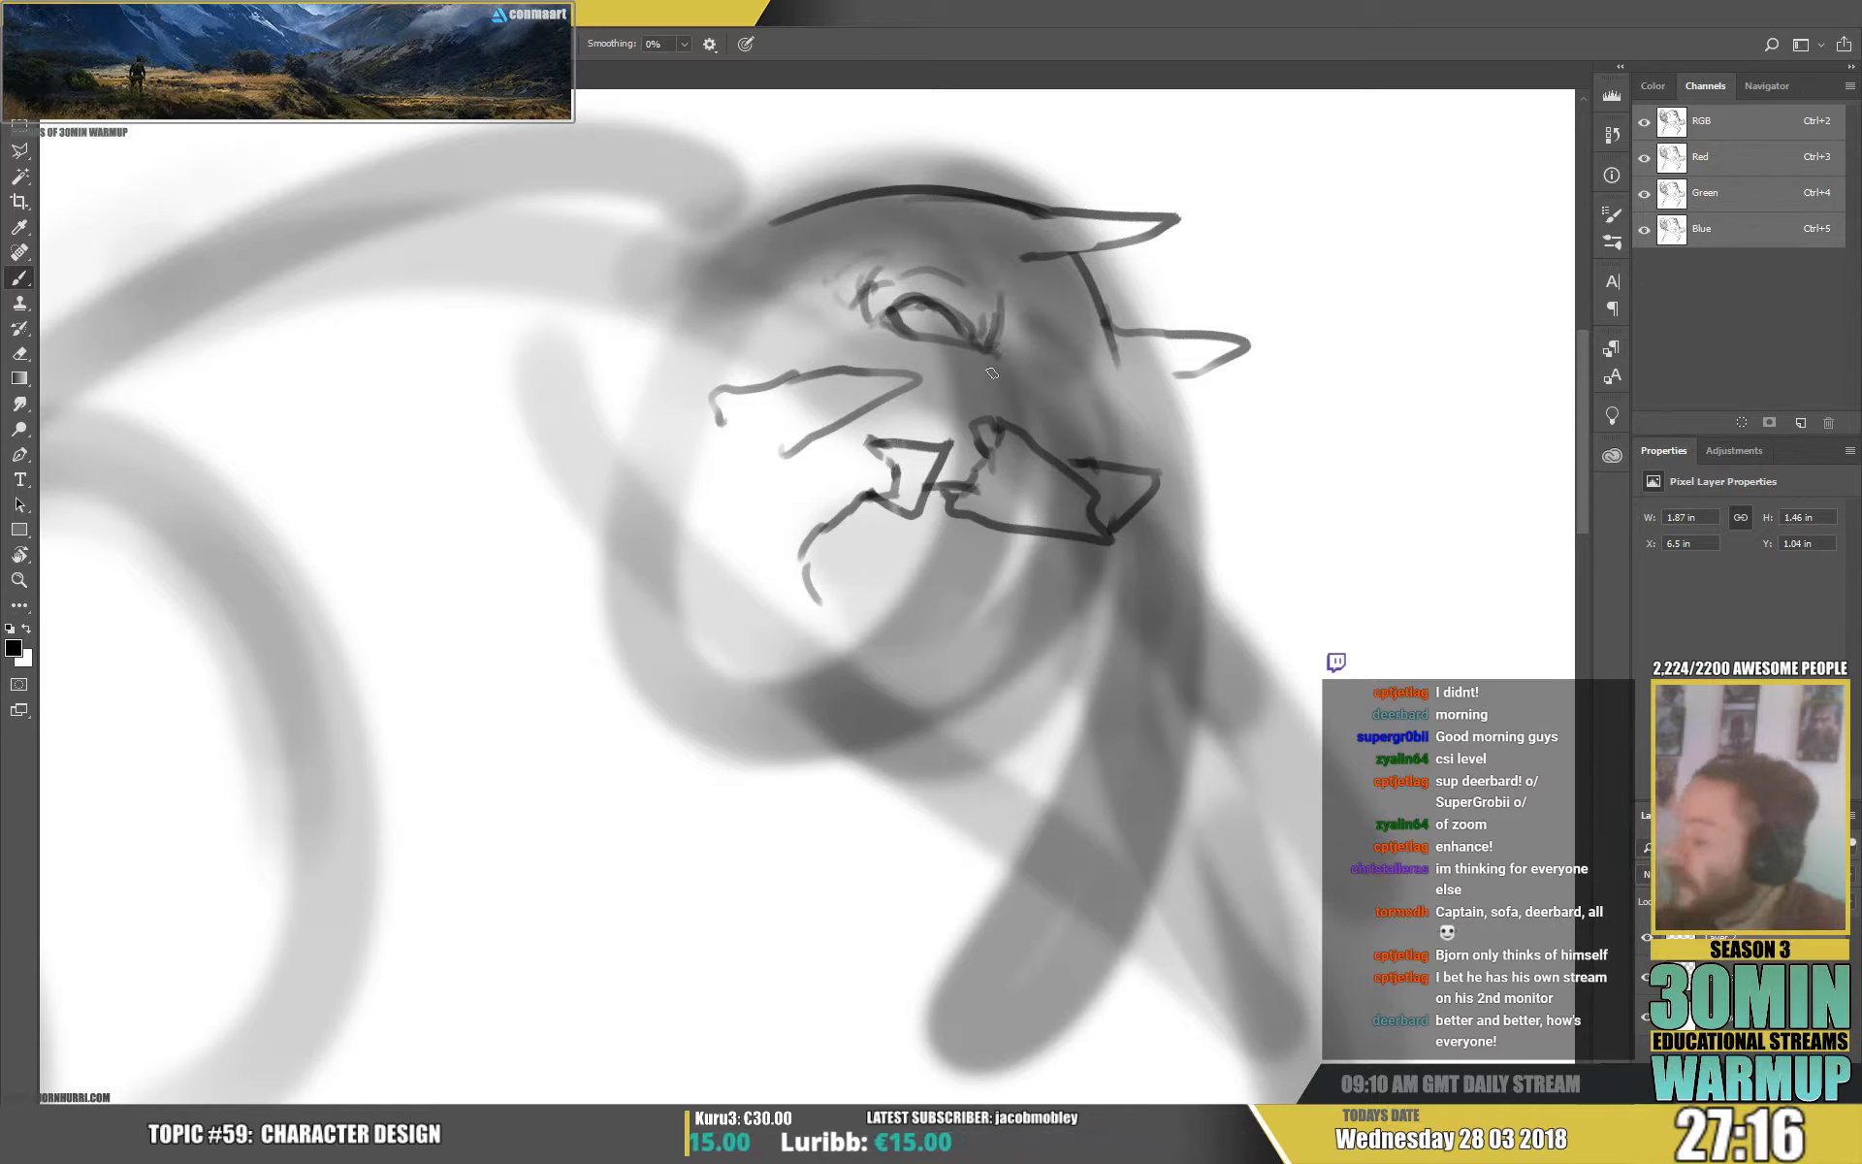
mouse_move(1094, 373)
mouse_down()
mouse_move(1107, 410)
mouse_move(1074, 397)
mouse_move(1072, 365)
mouse_move(1117, 377)
mouse_up()
mouse_move(1053, 292)
mouse_down()
mouse_move(1049, 325)
mouse_move(1009, 334)
mouse_up()
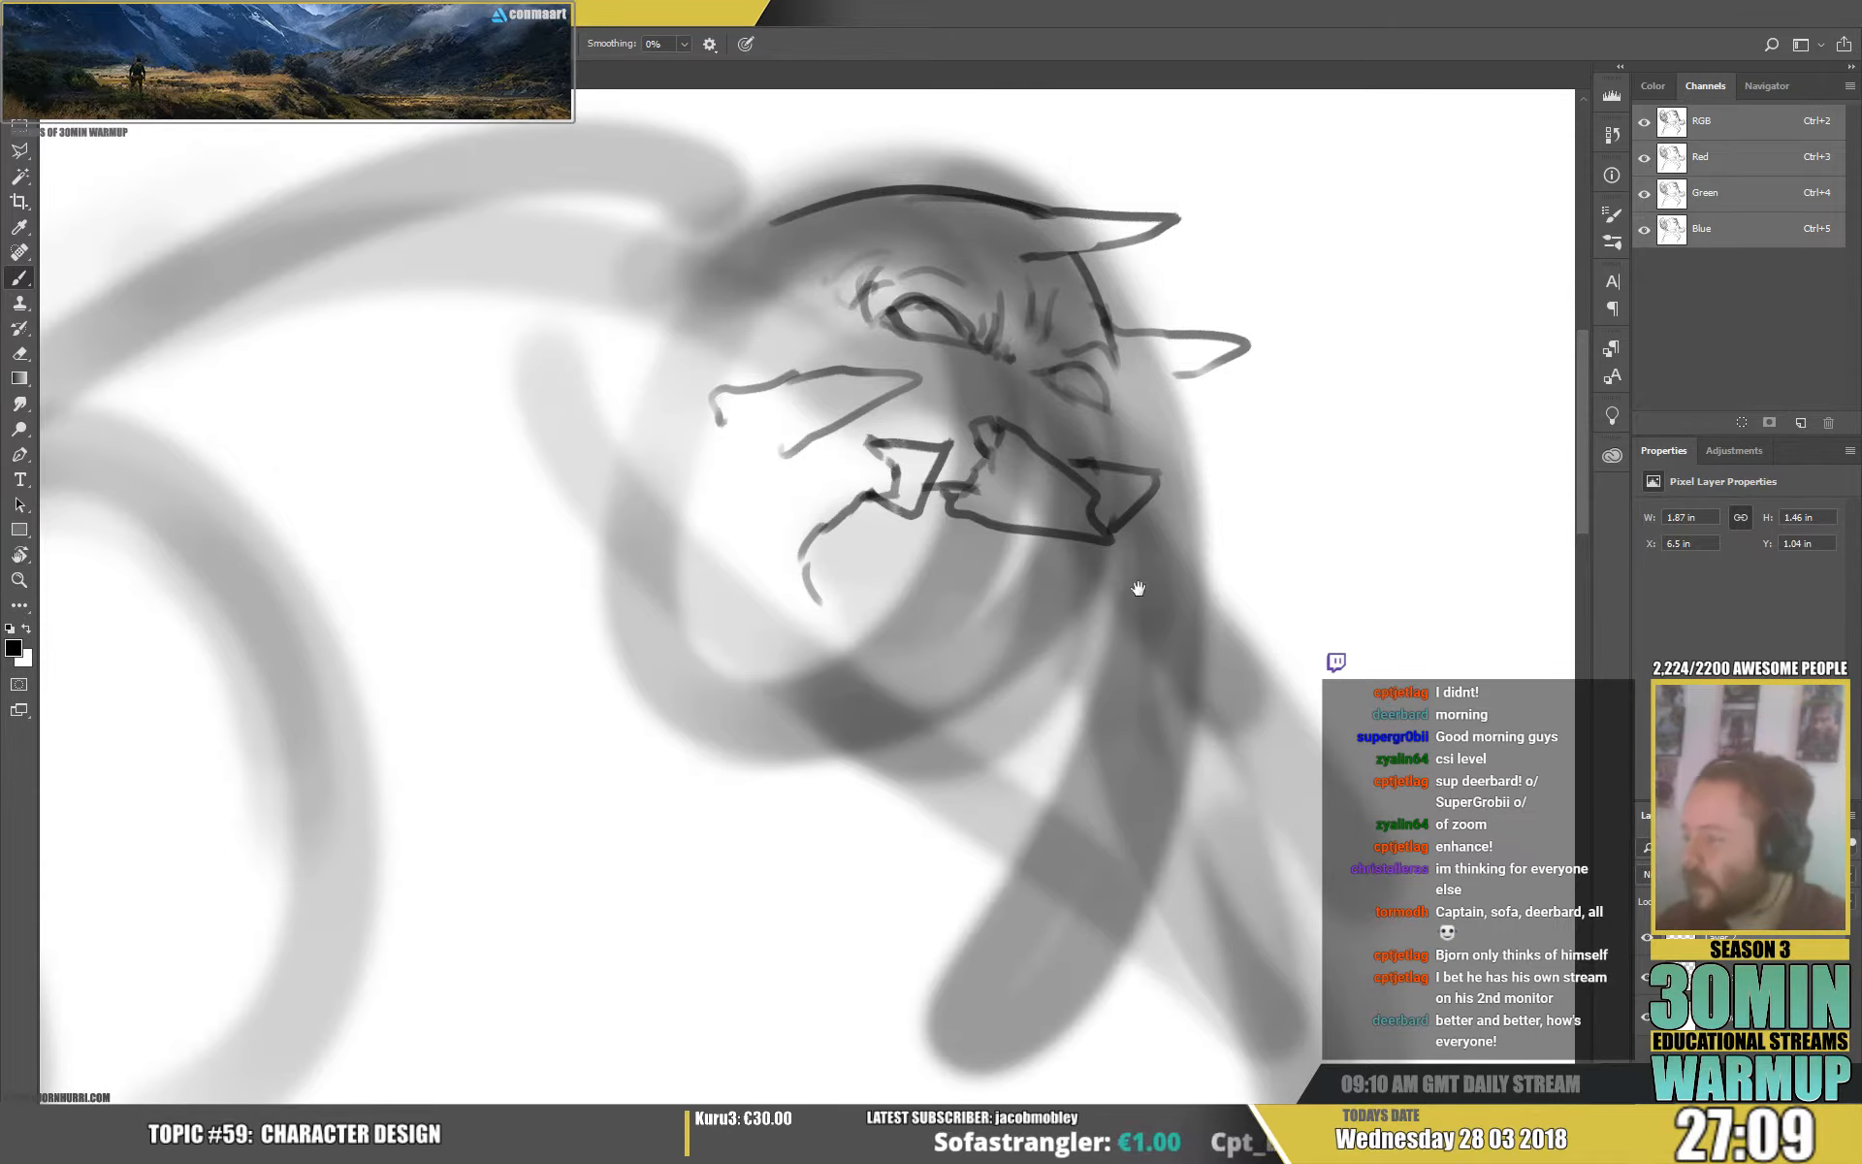
Draw the lower edge and far corner of the open mouth, with inner lip contours inside it.
drag(1138, 589, 1150, 482)
mouse_move(1031, 432)
mouse_down()
mouse_move(1011, 513)
mouse_move(970, 500)
mouse_up()
drag(837, 481, 831, 490)
drag(971, 488, 1007, 511)
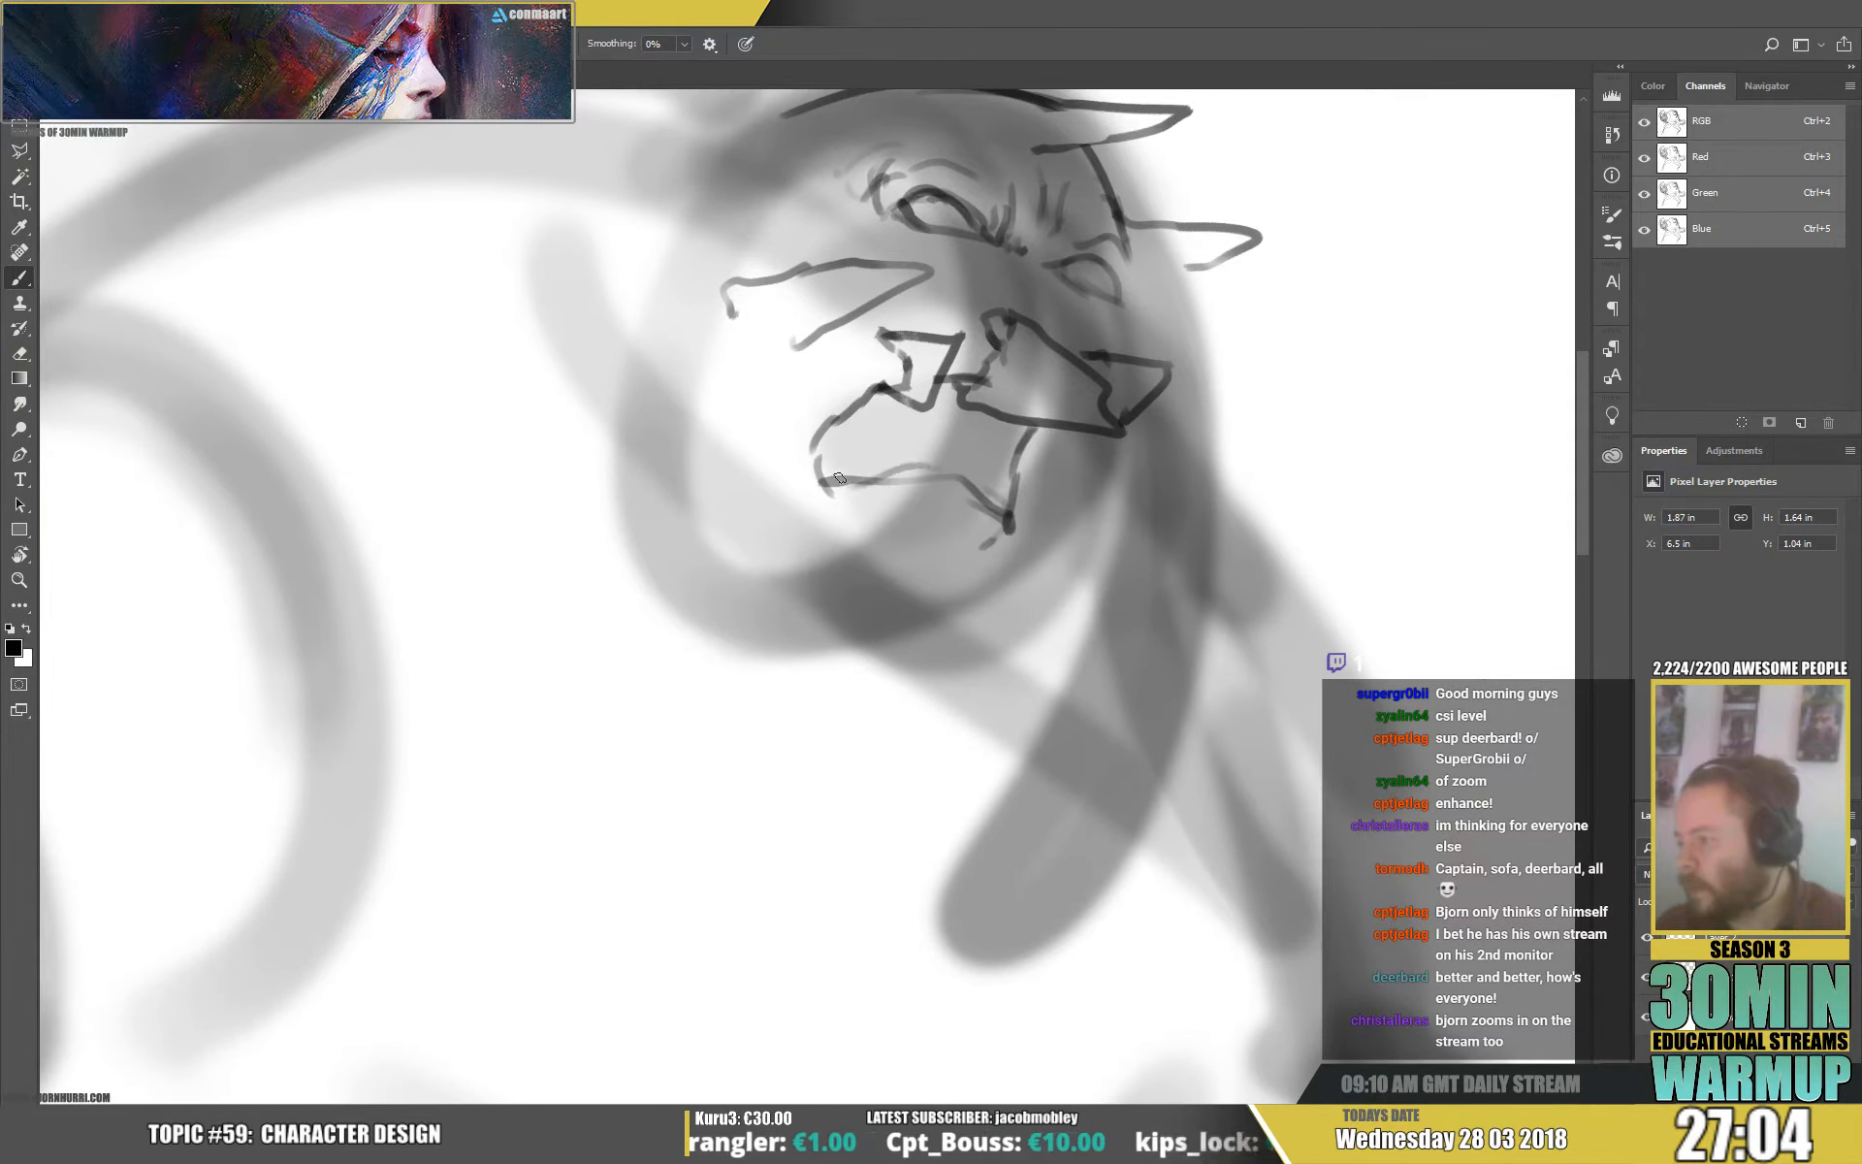
mouse_move(839, 478)
mouse_down()
mouse_move(830, 435)
mouse_move(876, 451)
mouse_up()
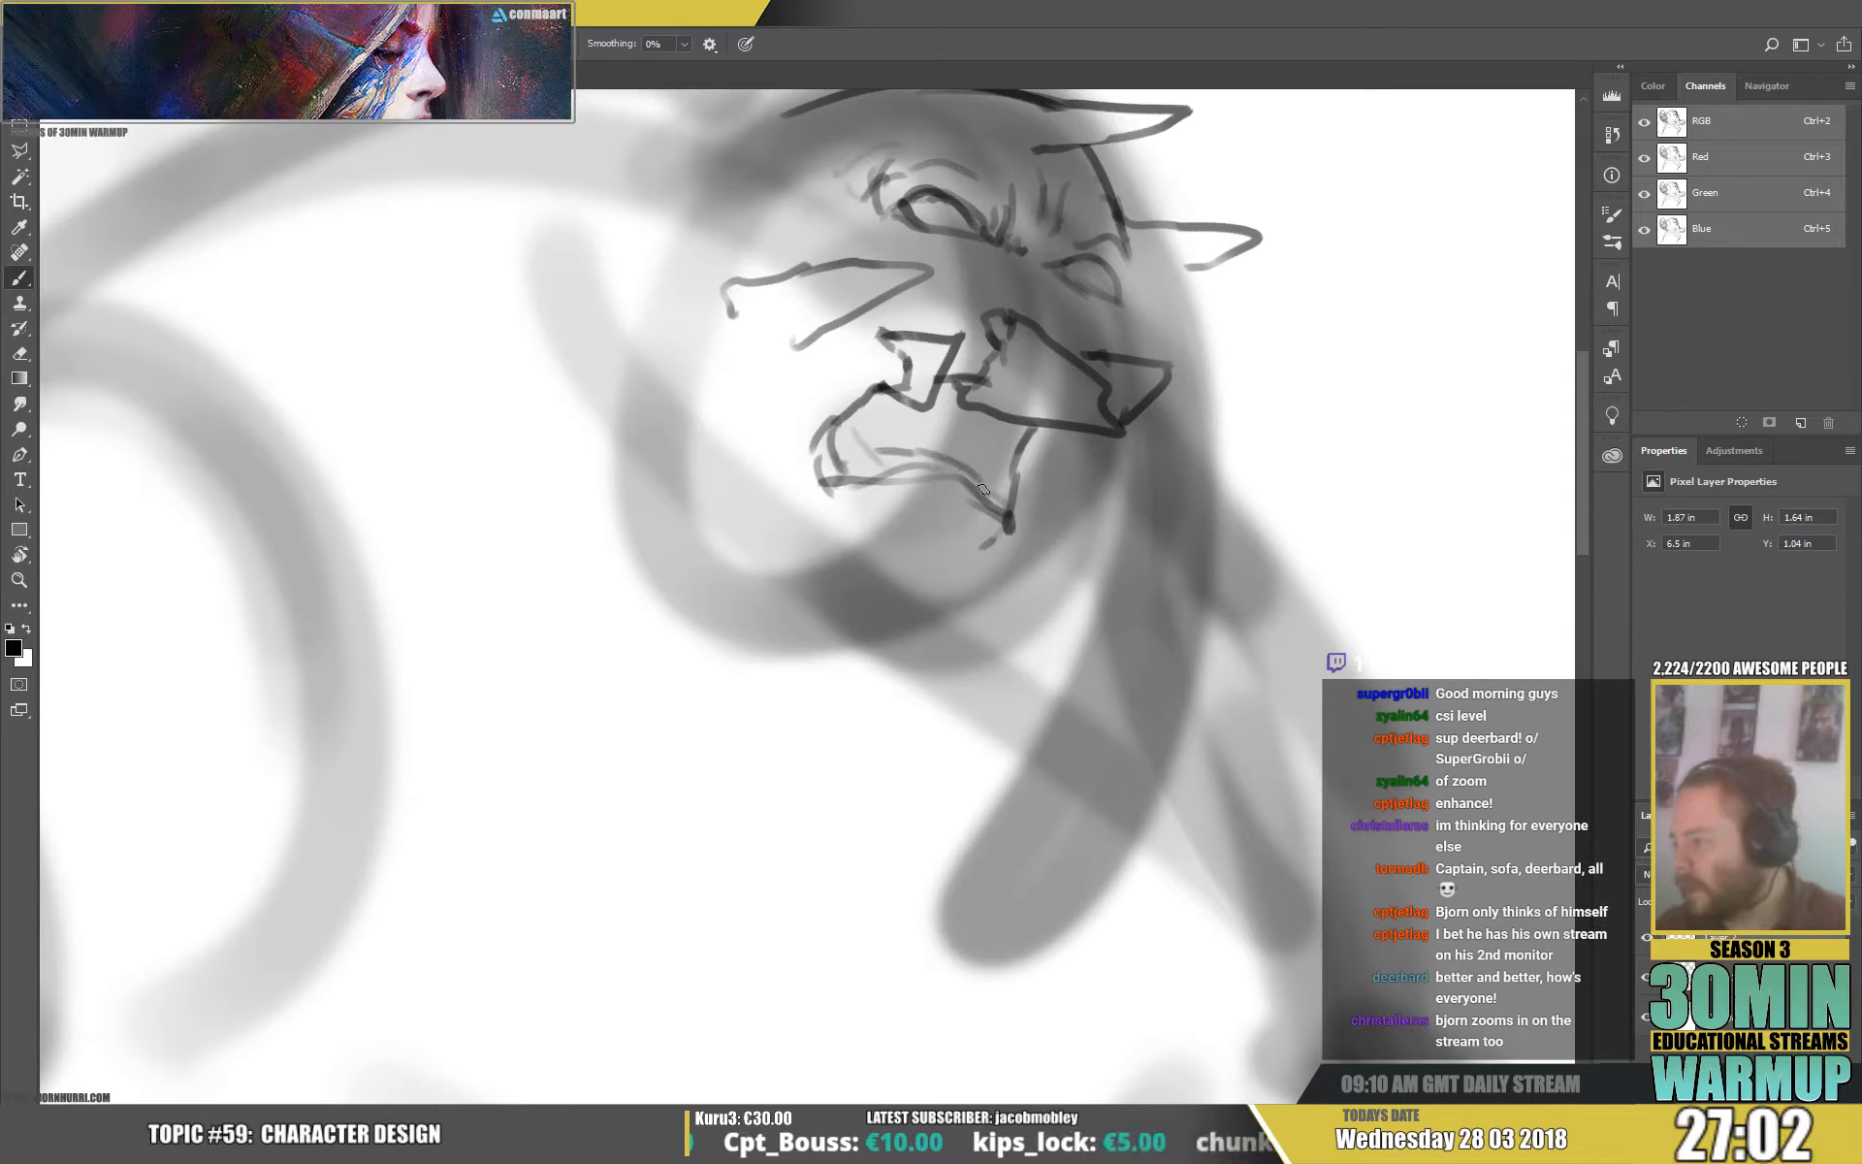
drag(982, 490, 999, 502)
drag(885, 399, 1000, 444)
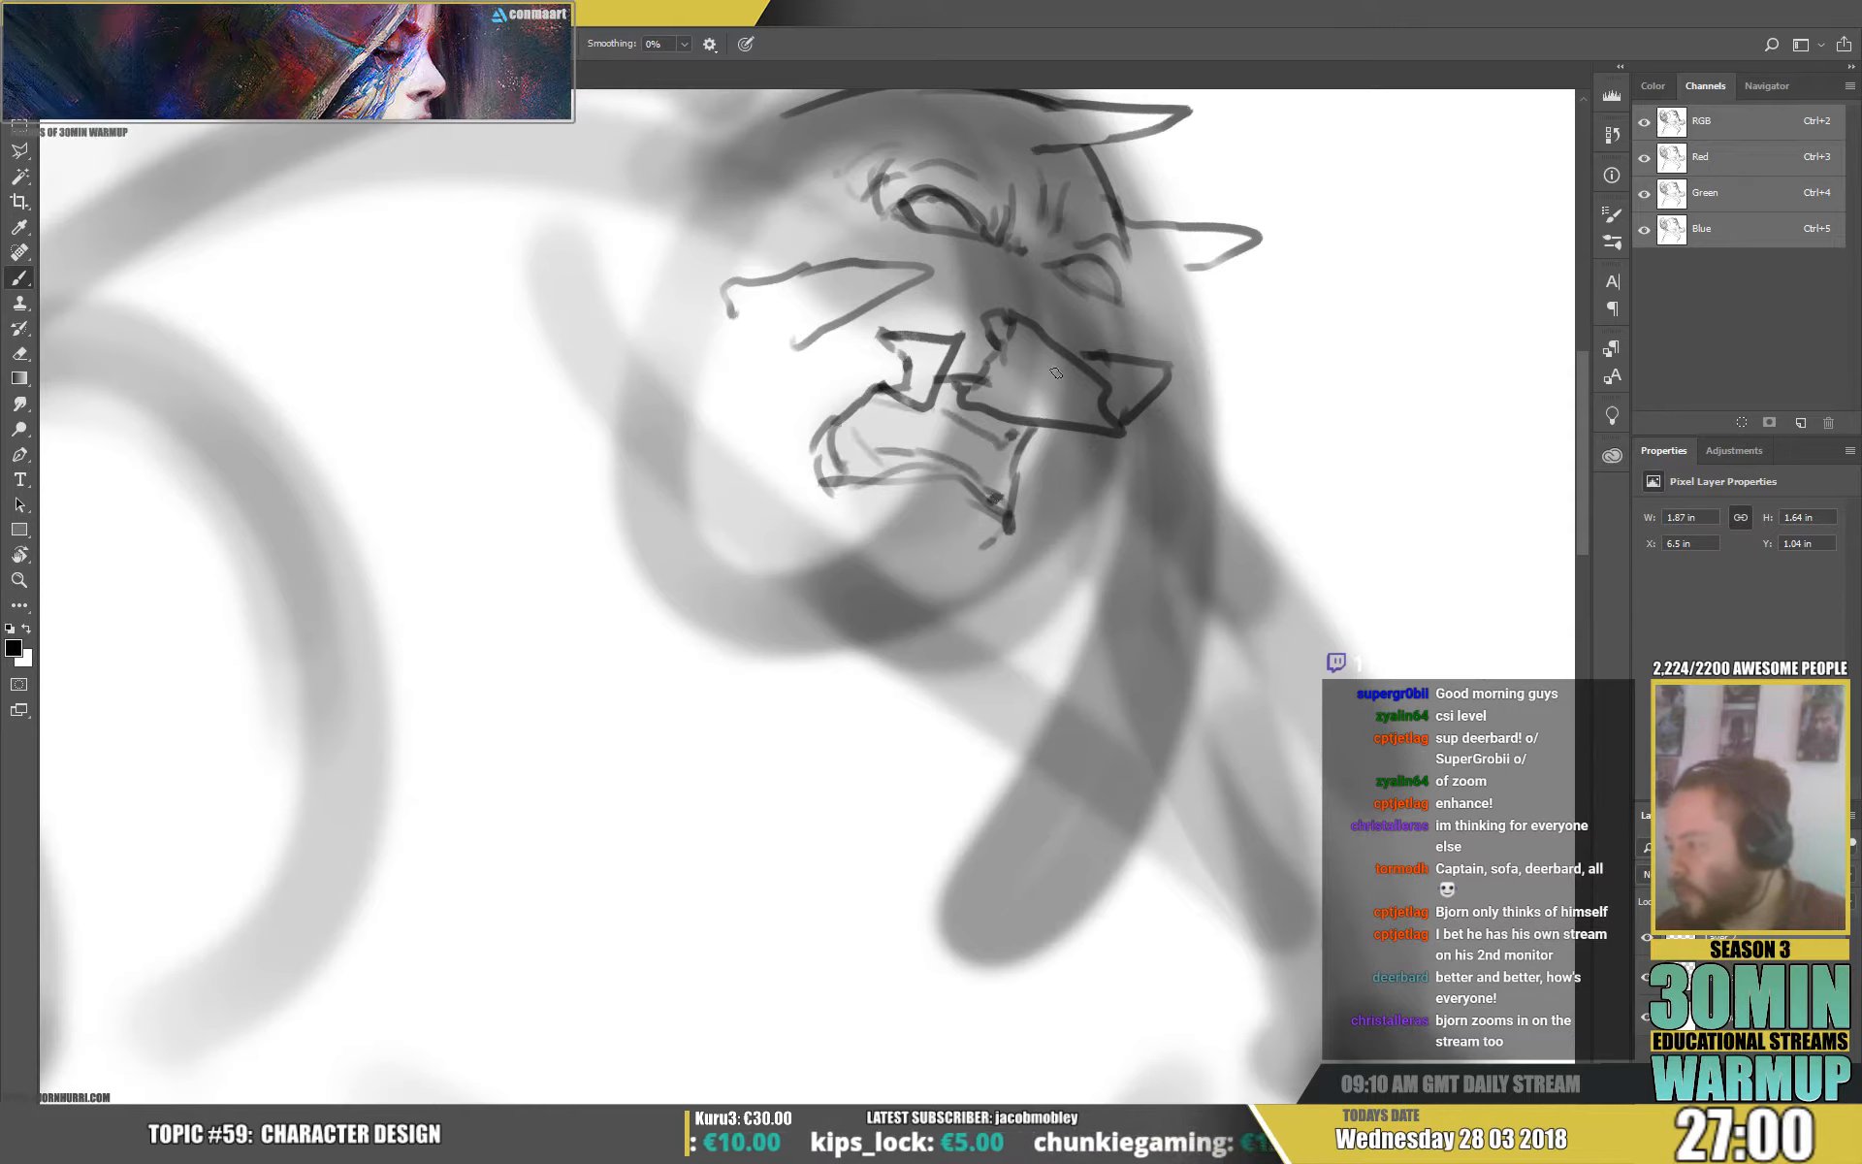
Erase the old snout contour, the head spikes and the angular tooth and jaw shapes above the open mouth.
key(e)
drag(1205, 395, 620, 329)
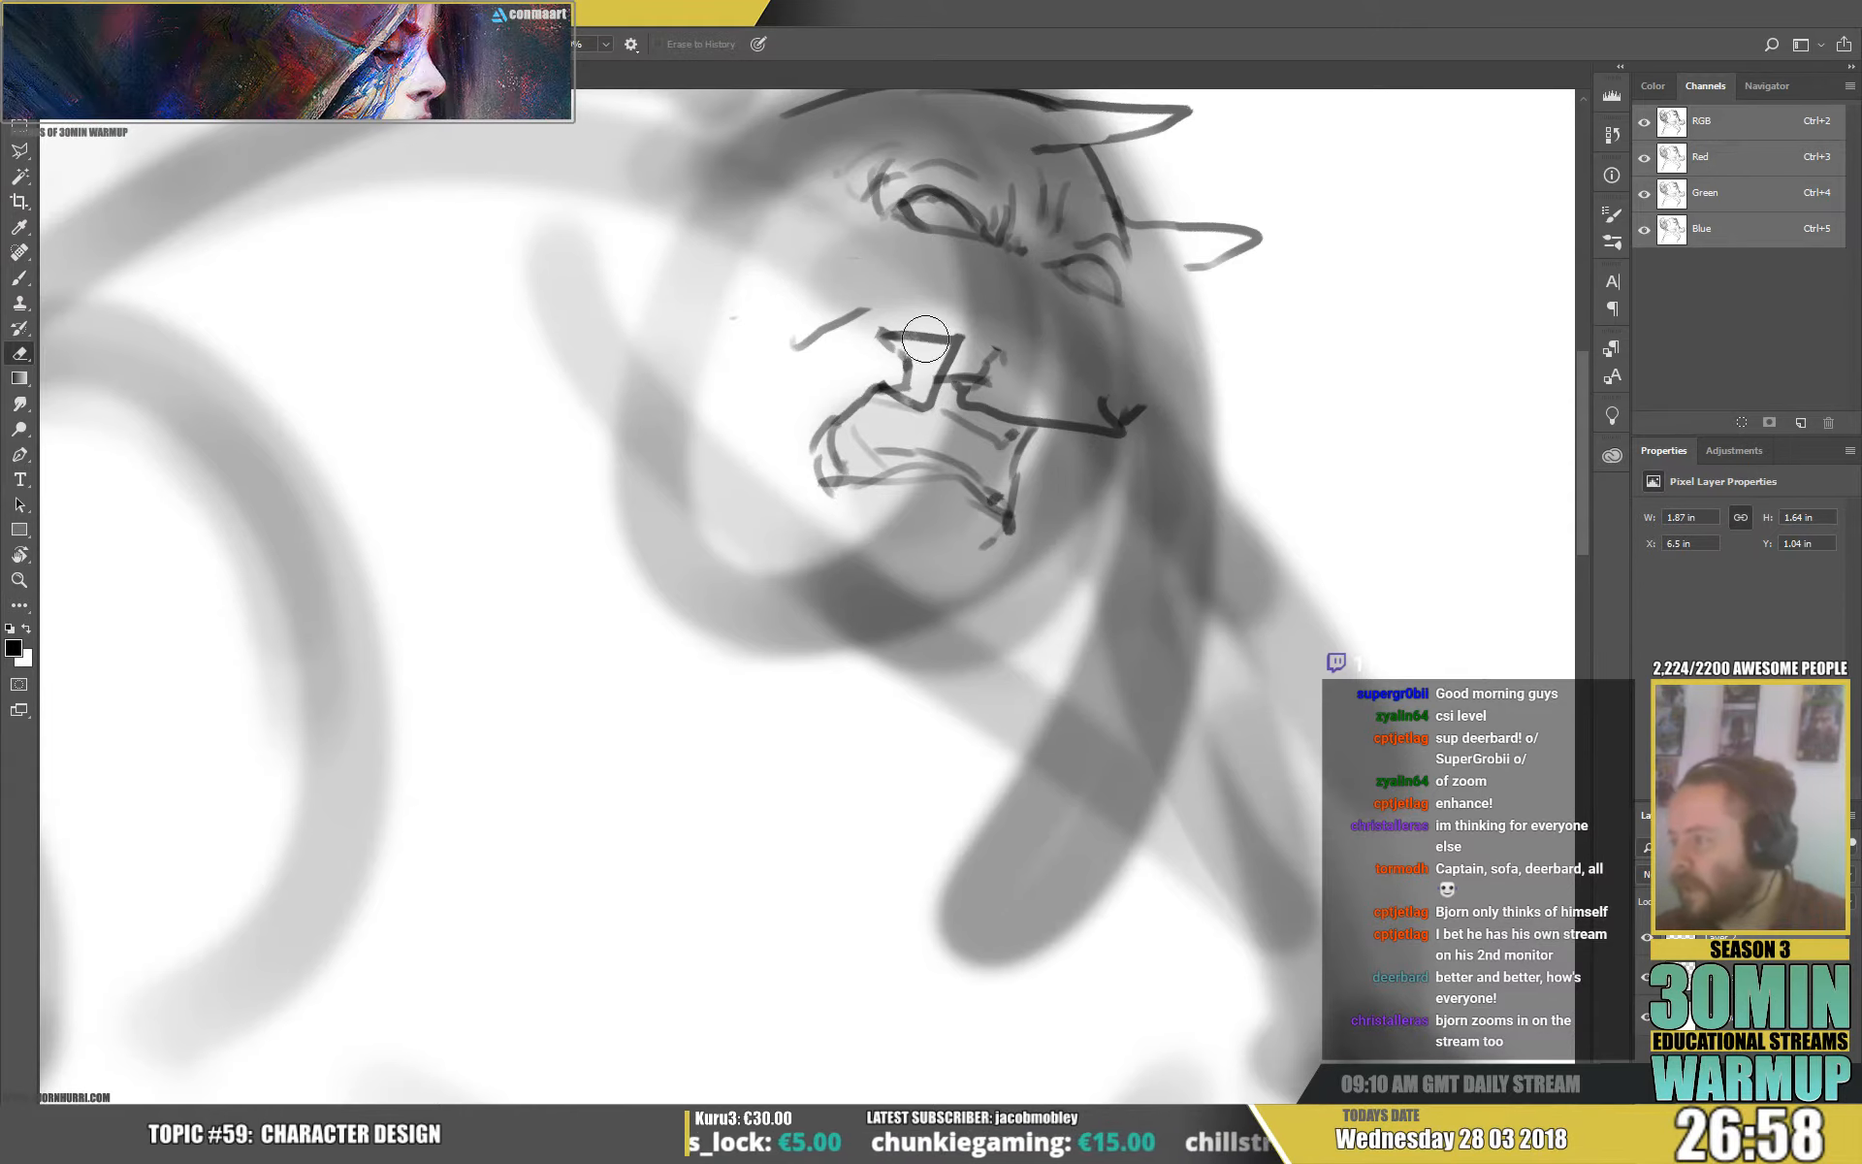
drag(926, 339, 1013, 376)
drag(1135, 415, 1051, 396)
drag(1312, 167, 1251, 299)
mouse_move(980, 282)
mouse_down()
mouse_move(1147, 257)
mouse_move(1023, 230)
mouse_up()
drag(1169, 352, 1184, 449)
drag(1094, 364, 1160, 420)
Draw a short, broad nose with two dark nostrils and a fold sweeping from it across the near cheek.
key(b)
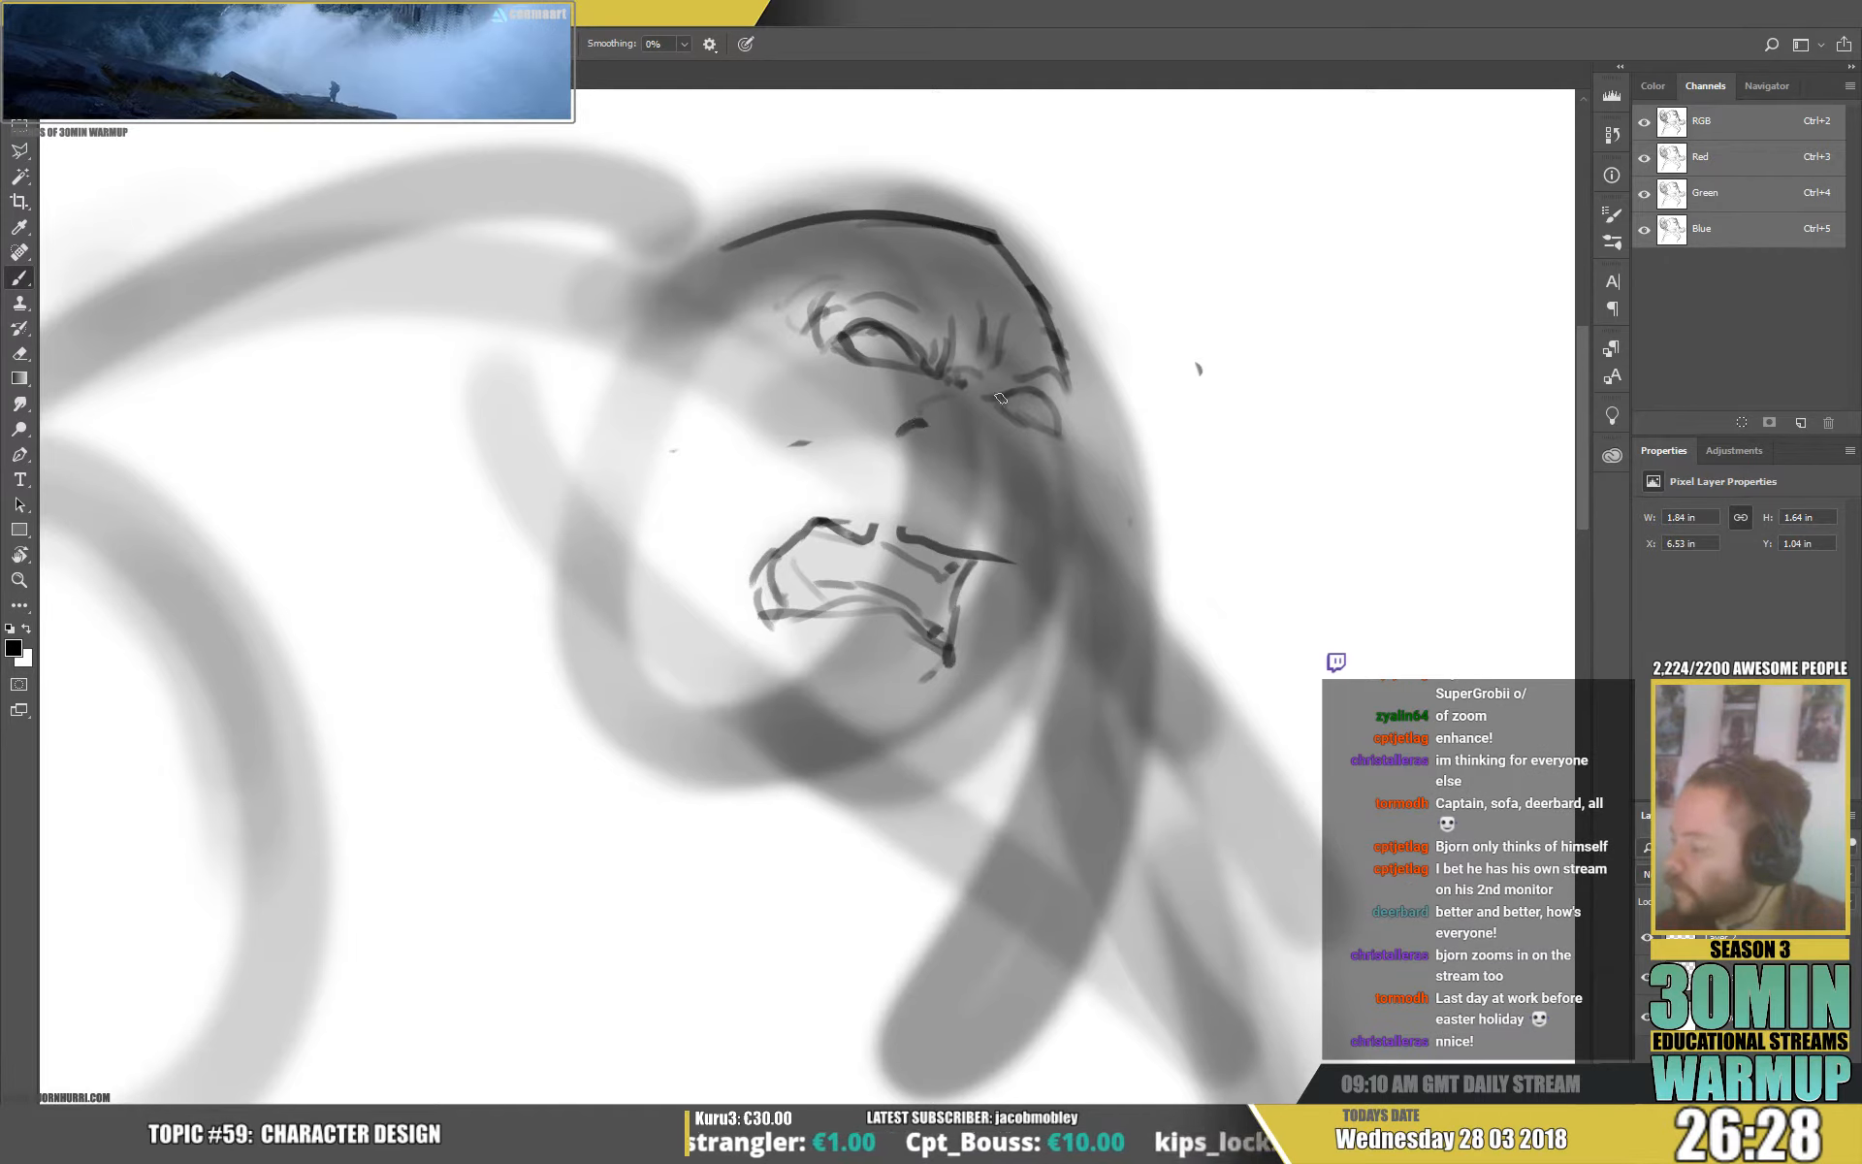
drag(1000, 398, 1016, 465)
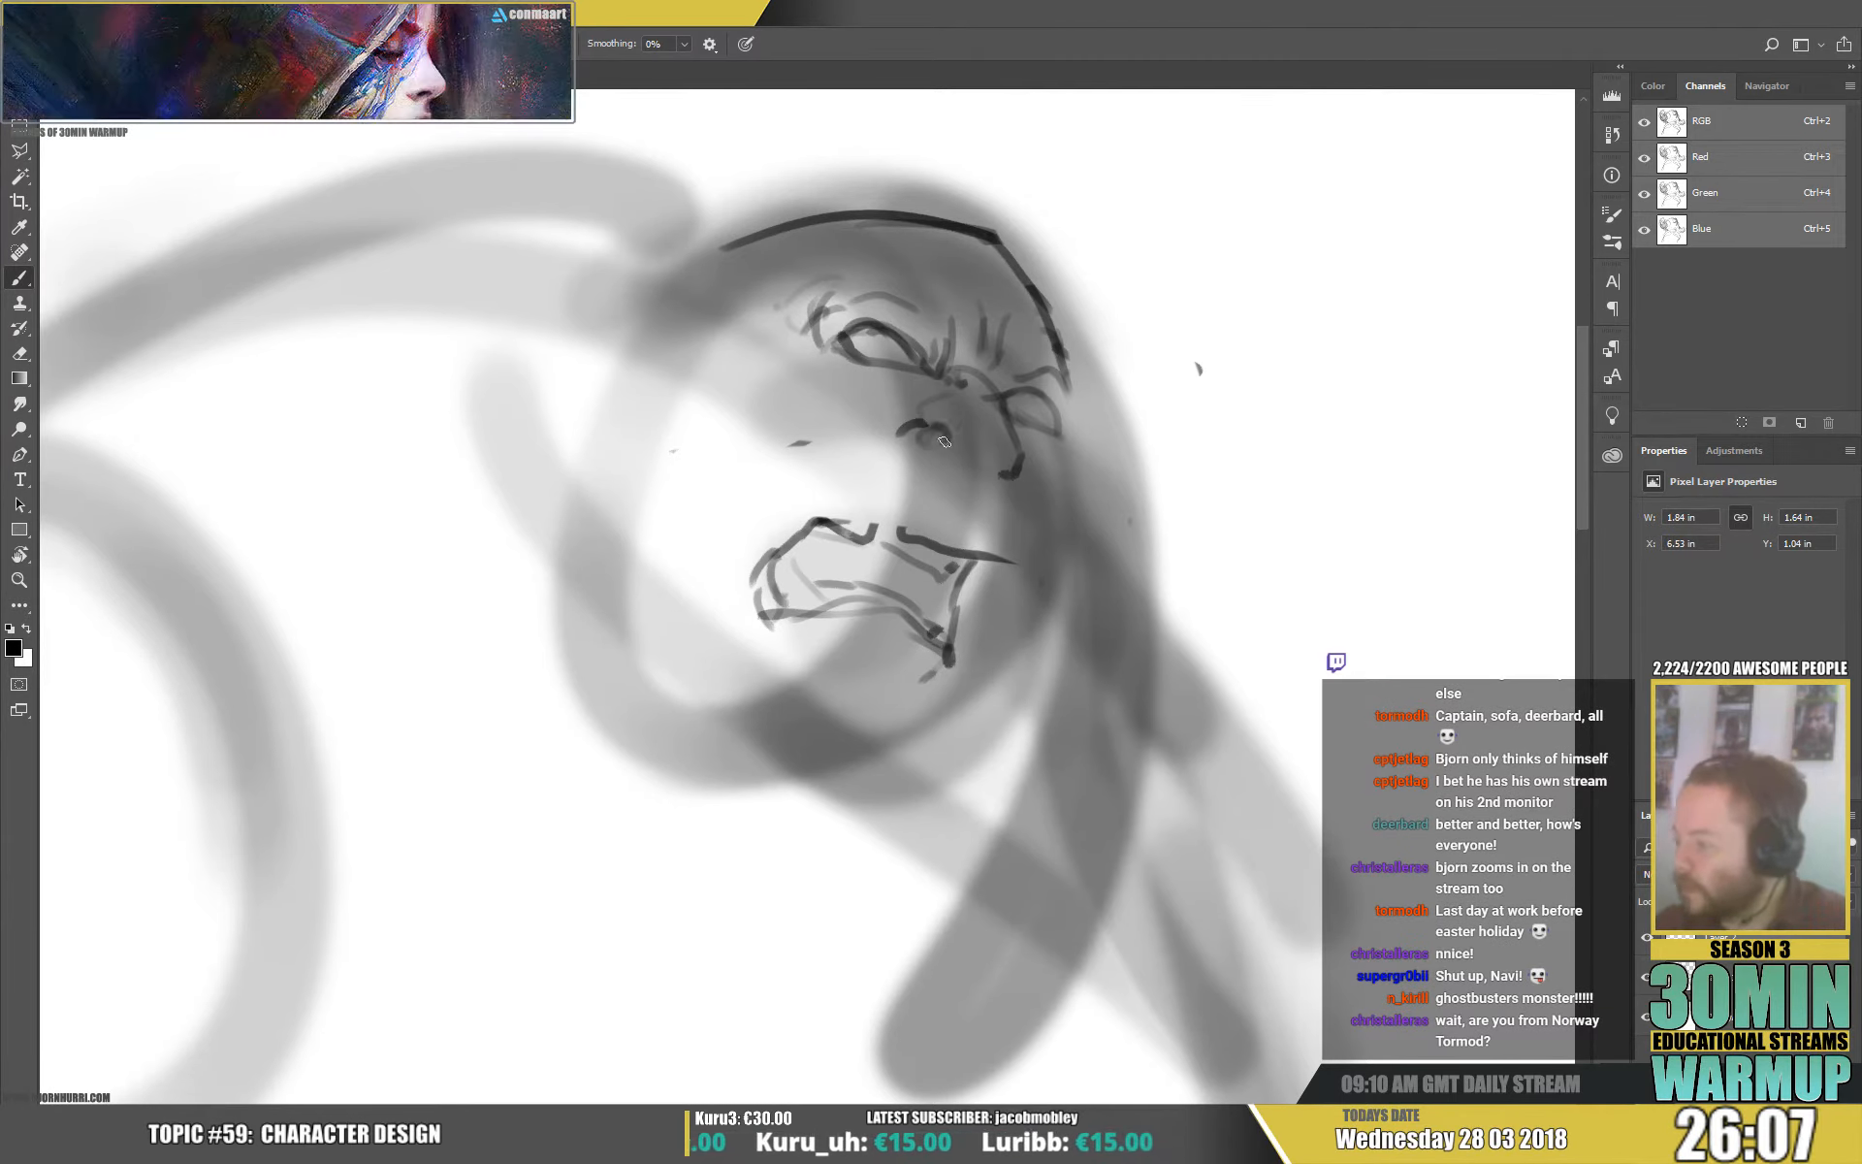
drag(943, 439, 939, 445)
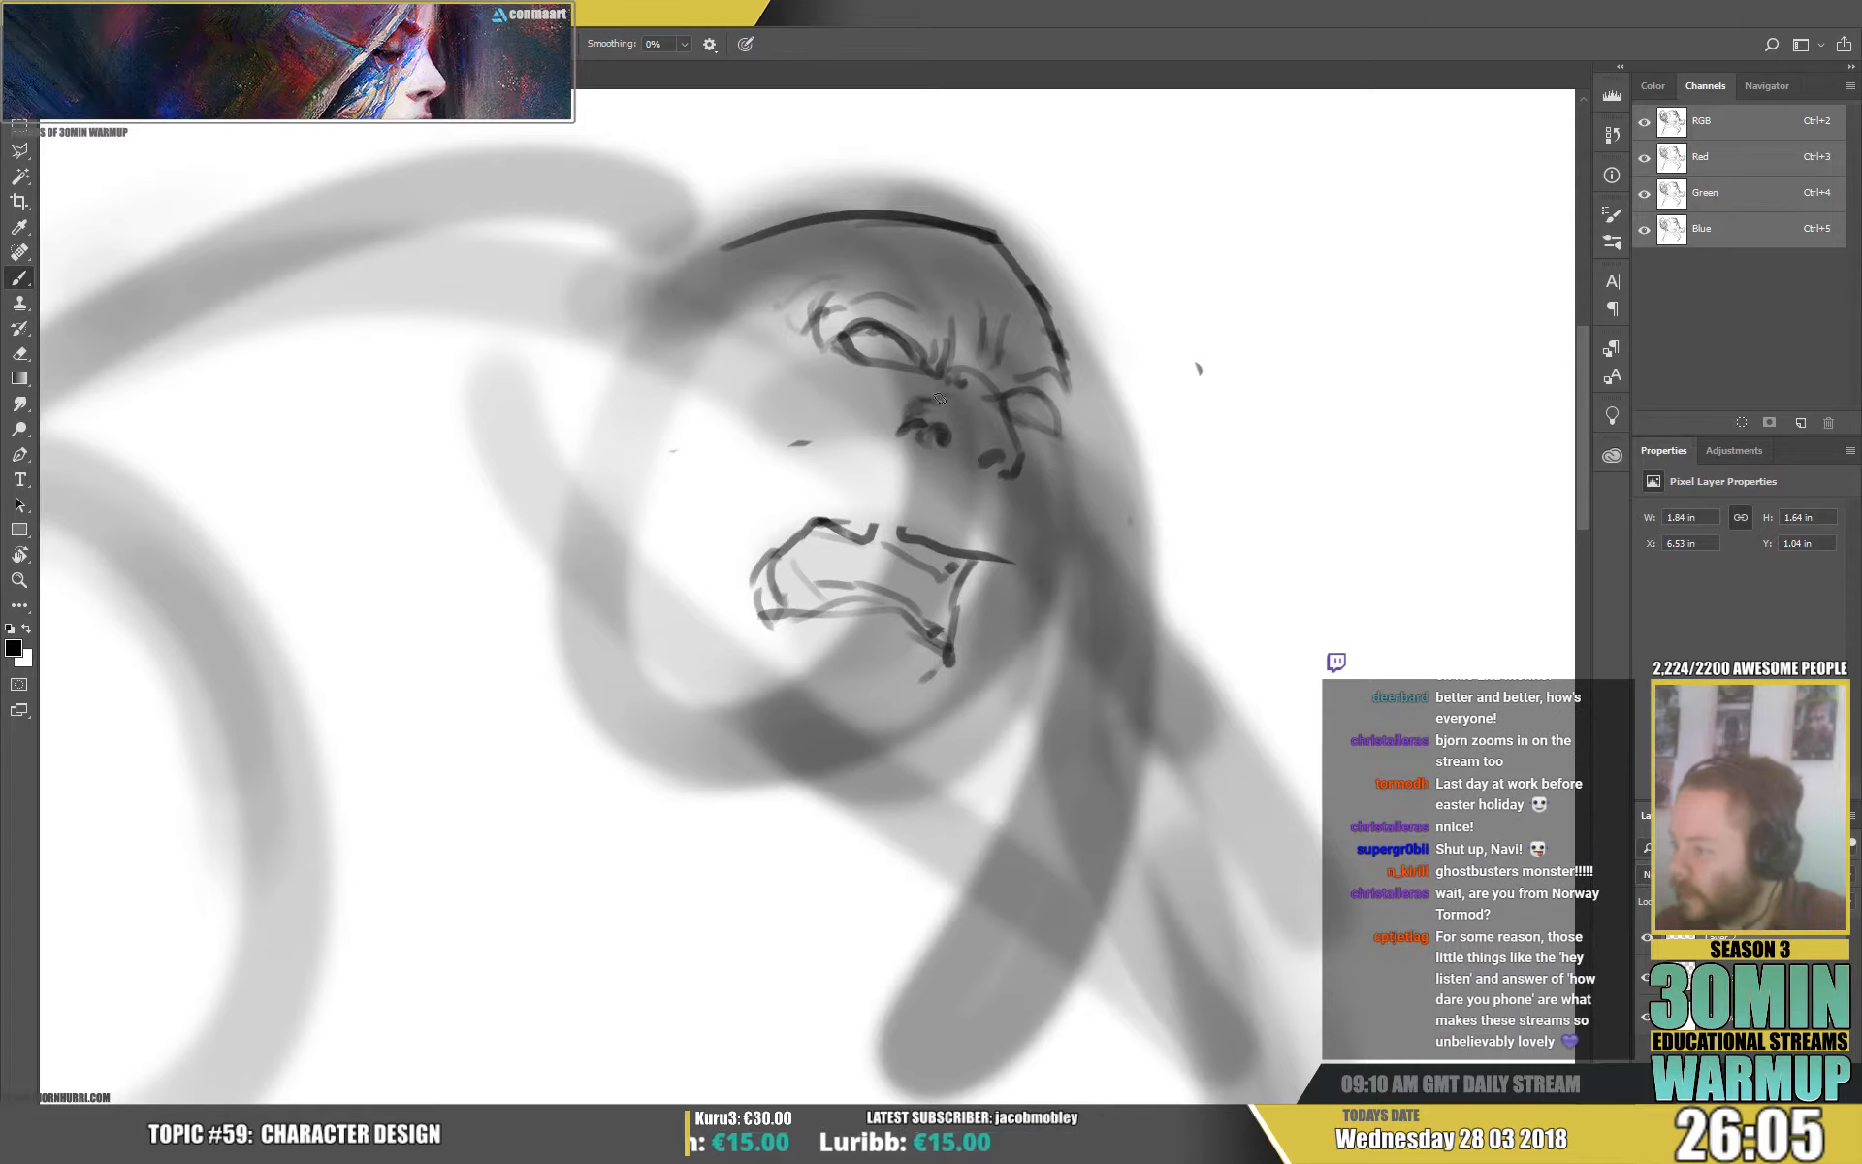
drag(886, 407, 781, 458)
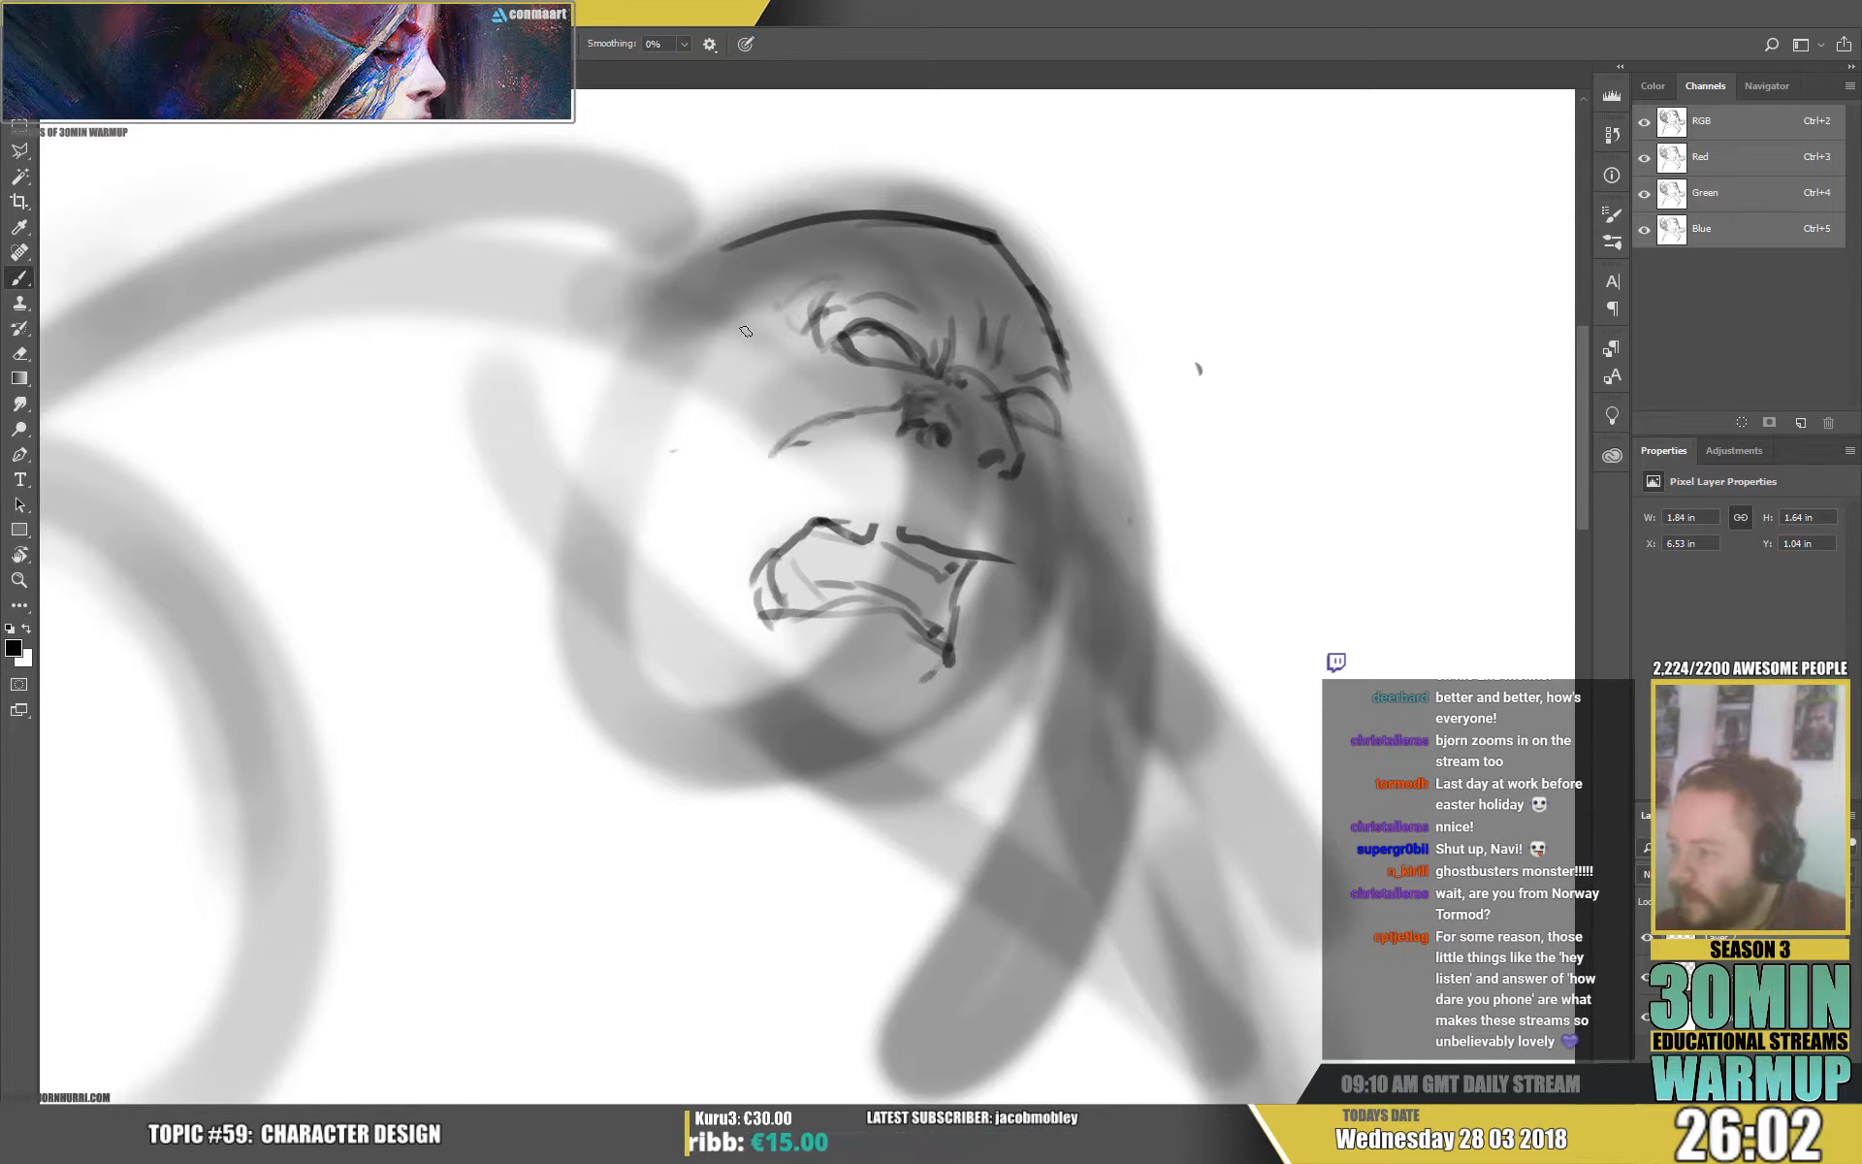
Sketch the near cheekbone, temple and ear outline, and add the contour of the far cheek.
drag(747, 313, 764, 357)
mouse_move(772, 351)
mouse_down()
mouse_move(780, 407)
mouse_move(773, 370)
mouse_up()
mouse_move(668, 338)
mouse_down()
mouse_move(586, 320)
mouse_move(577, 383)
mouse_move(748, 243)
mouse_move(807, 283)
mouse_up()
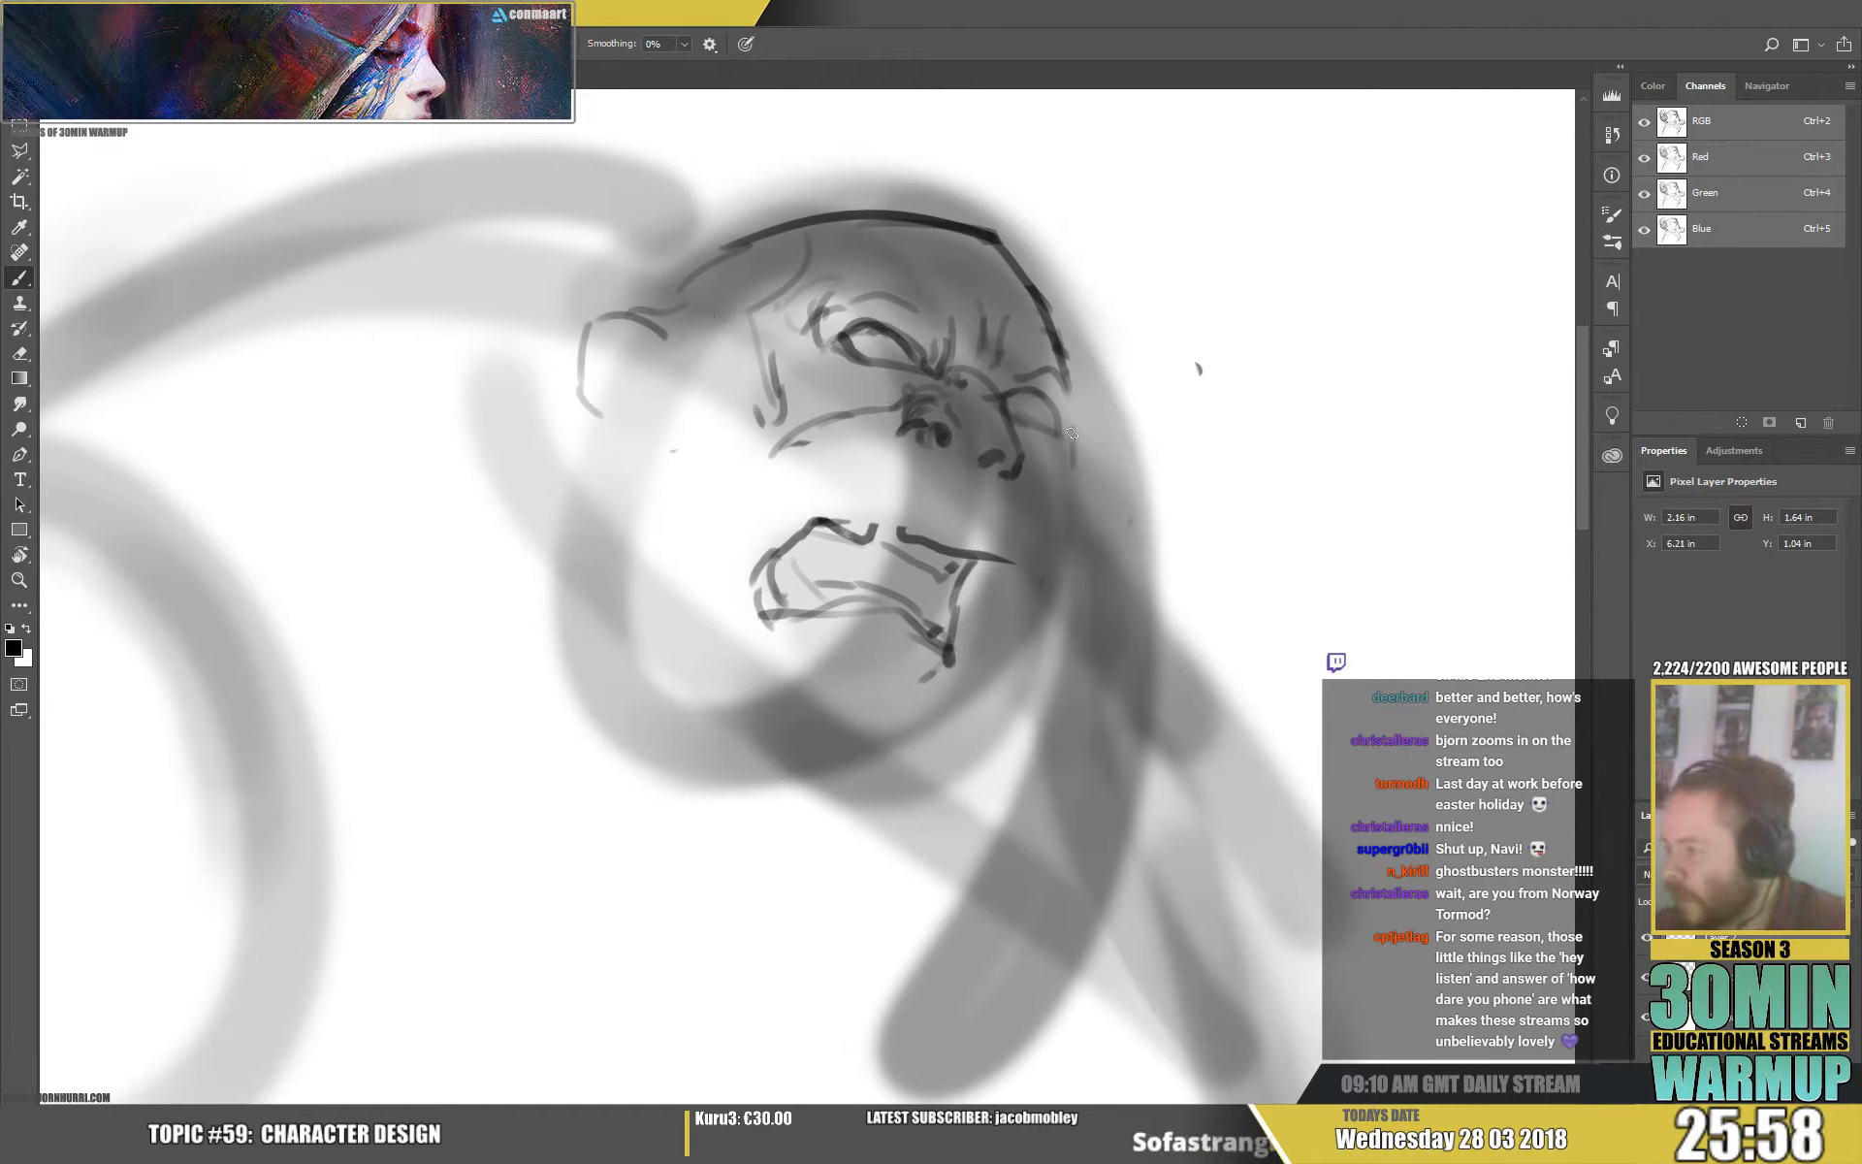
drag(1071, 434, 1018, 565)
Draw rounded upper and lower teeth in the open mouth and erase the overlapping lines around the upper teeth.
mouse_move(1027, 475)
mouse_down()
mouse_move(784, 496)
mouse_move(793, 478)
mouse_move(876, 509)
mouse_move(851, 490)
mouse_move(810, 525)
mouse_move(812, 505)
mouse_move(853, 529)
mouse_move(877, 512)
mouse_move(887, 536)
mouse_move(971, 552)
mouse_move(941, 579)
mouse_up()
mouse_move(803, 531)
mouse_down()
mouse_move(871, 580)
mouse_move(822, 596)
mouse_up()
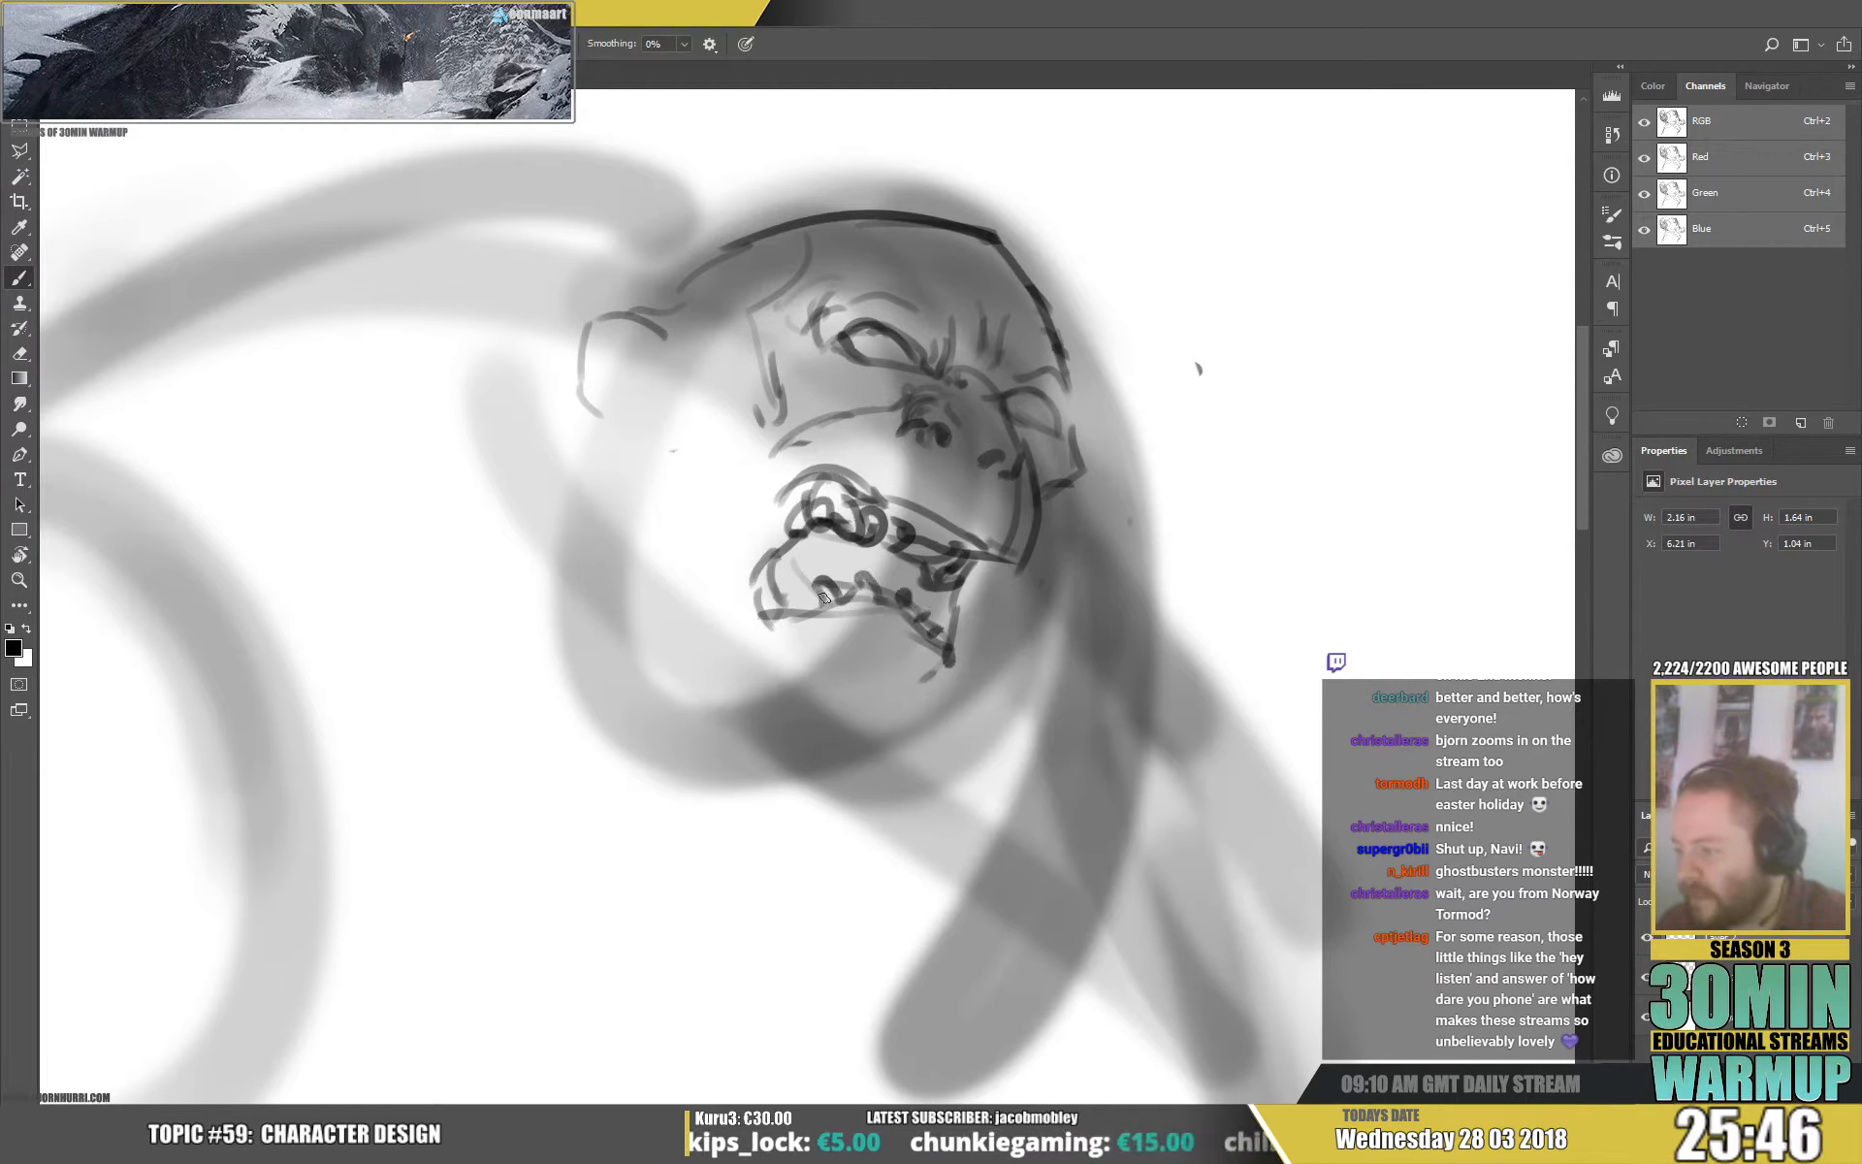
key(e)
mouse_move(865, 528)
mouse_down()
mouse_move(883, 495)
mouse_move(987, 556)
mouse_move(907, 487)
mouse_move(943, 526)
mouse_move(1000, 532)
mouse_move(897, 475)
mouse_move(792, 473)
mouse_move(842, 459)
mouse_move(779, 519)
mouse_up()
Reinforce the upper lip above the teeth and add fold strokes around the far corner of the mouth.
key(b)
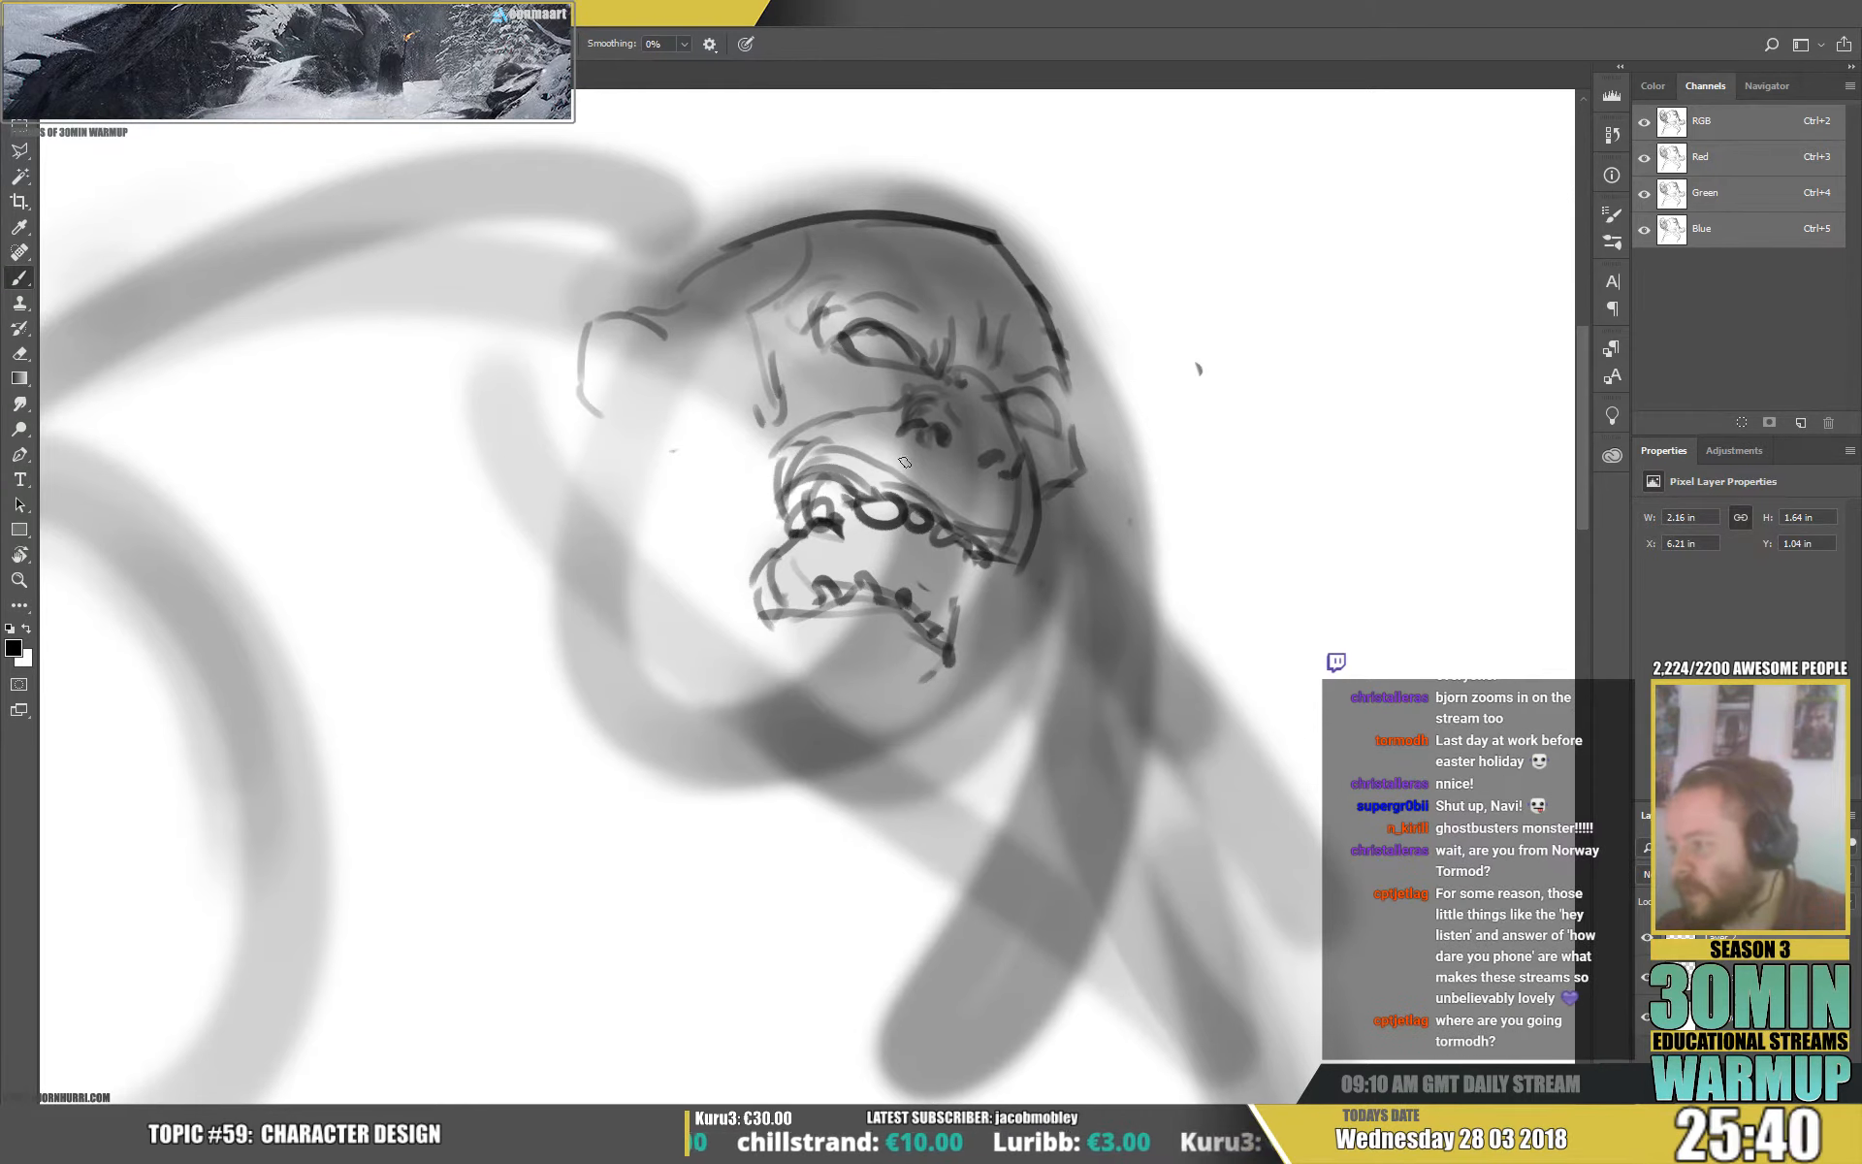
mouse_move(900, 462)
mouse_down()
mouse_move(1017, 520)
mouse_move(1026, 553)
mouse_move(991, 587)
mouse_up()
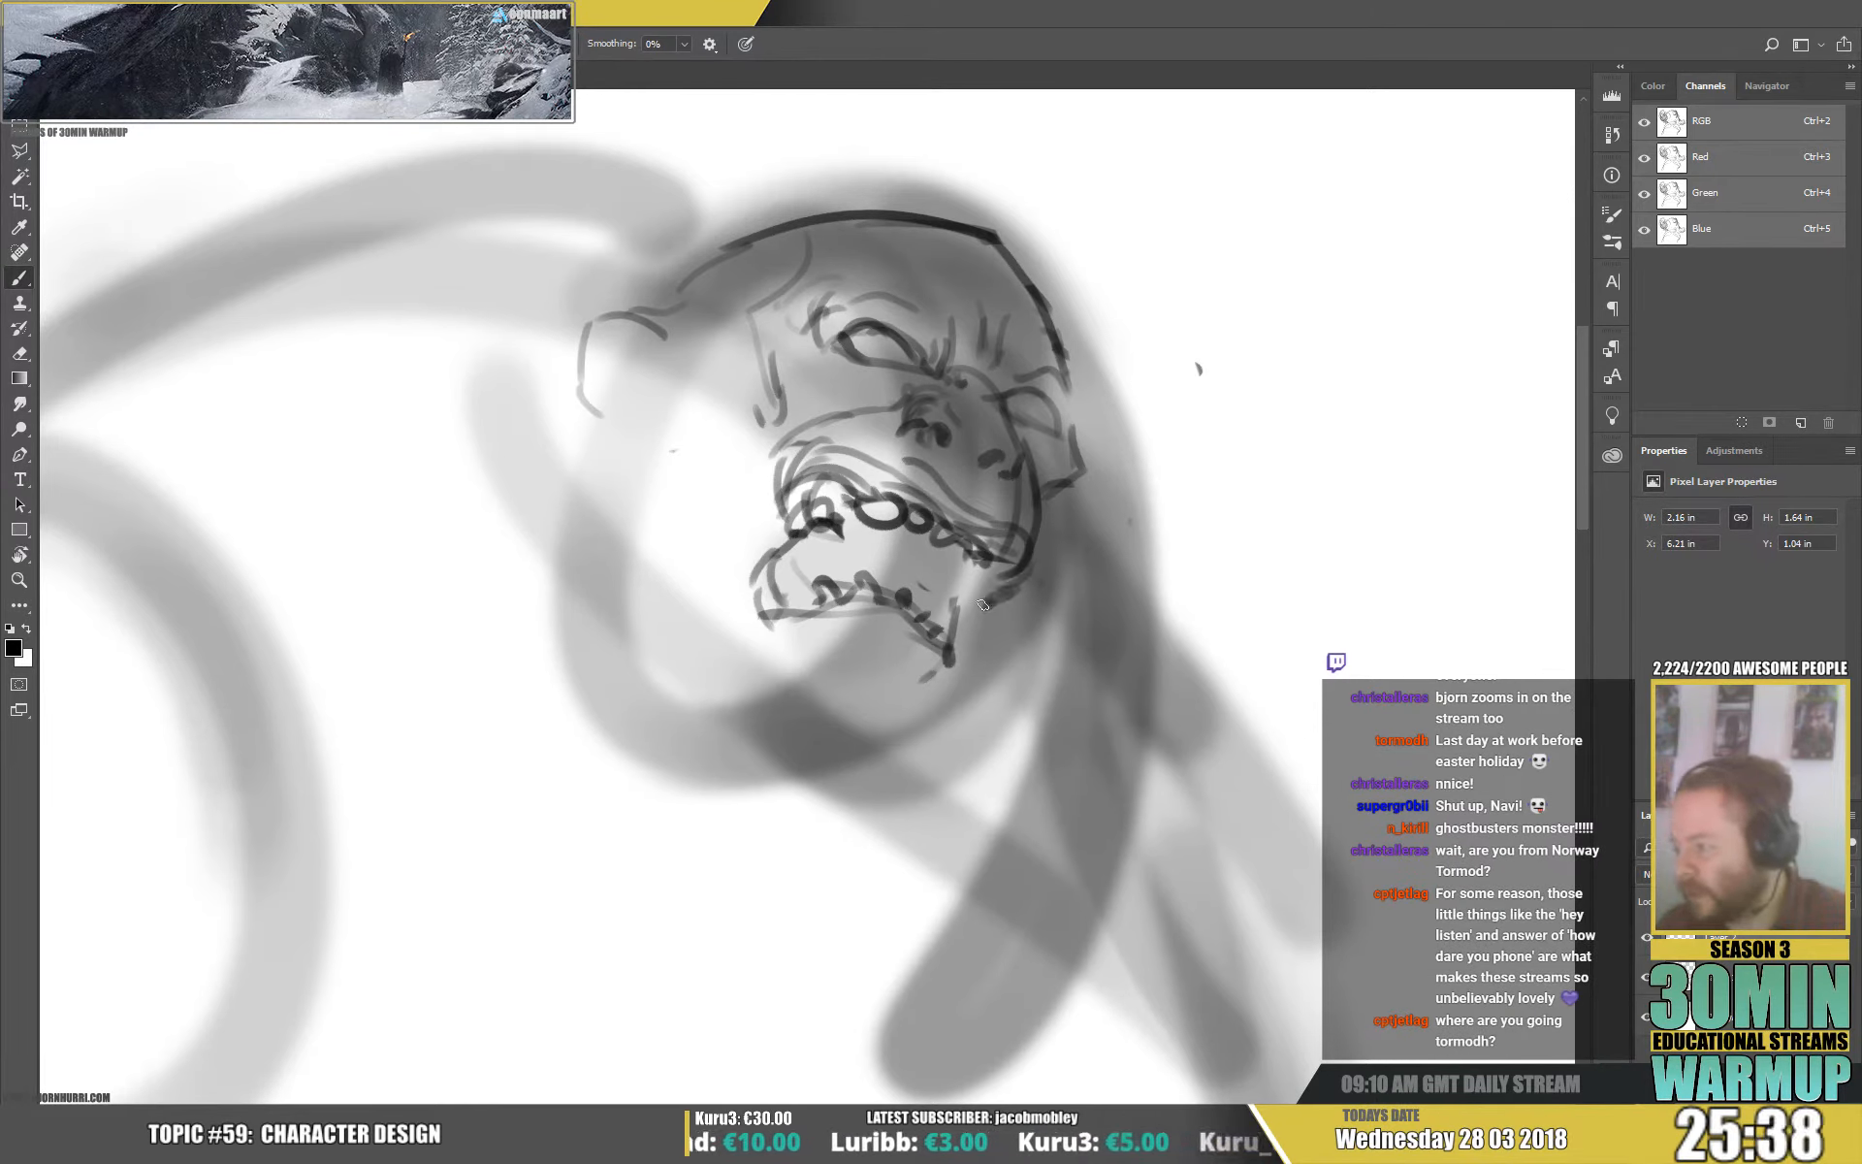
drag(929, 593, 953, 621)
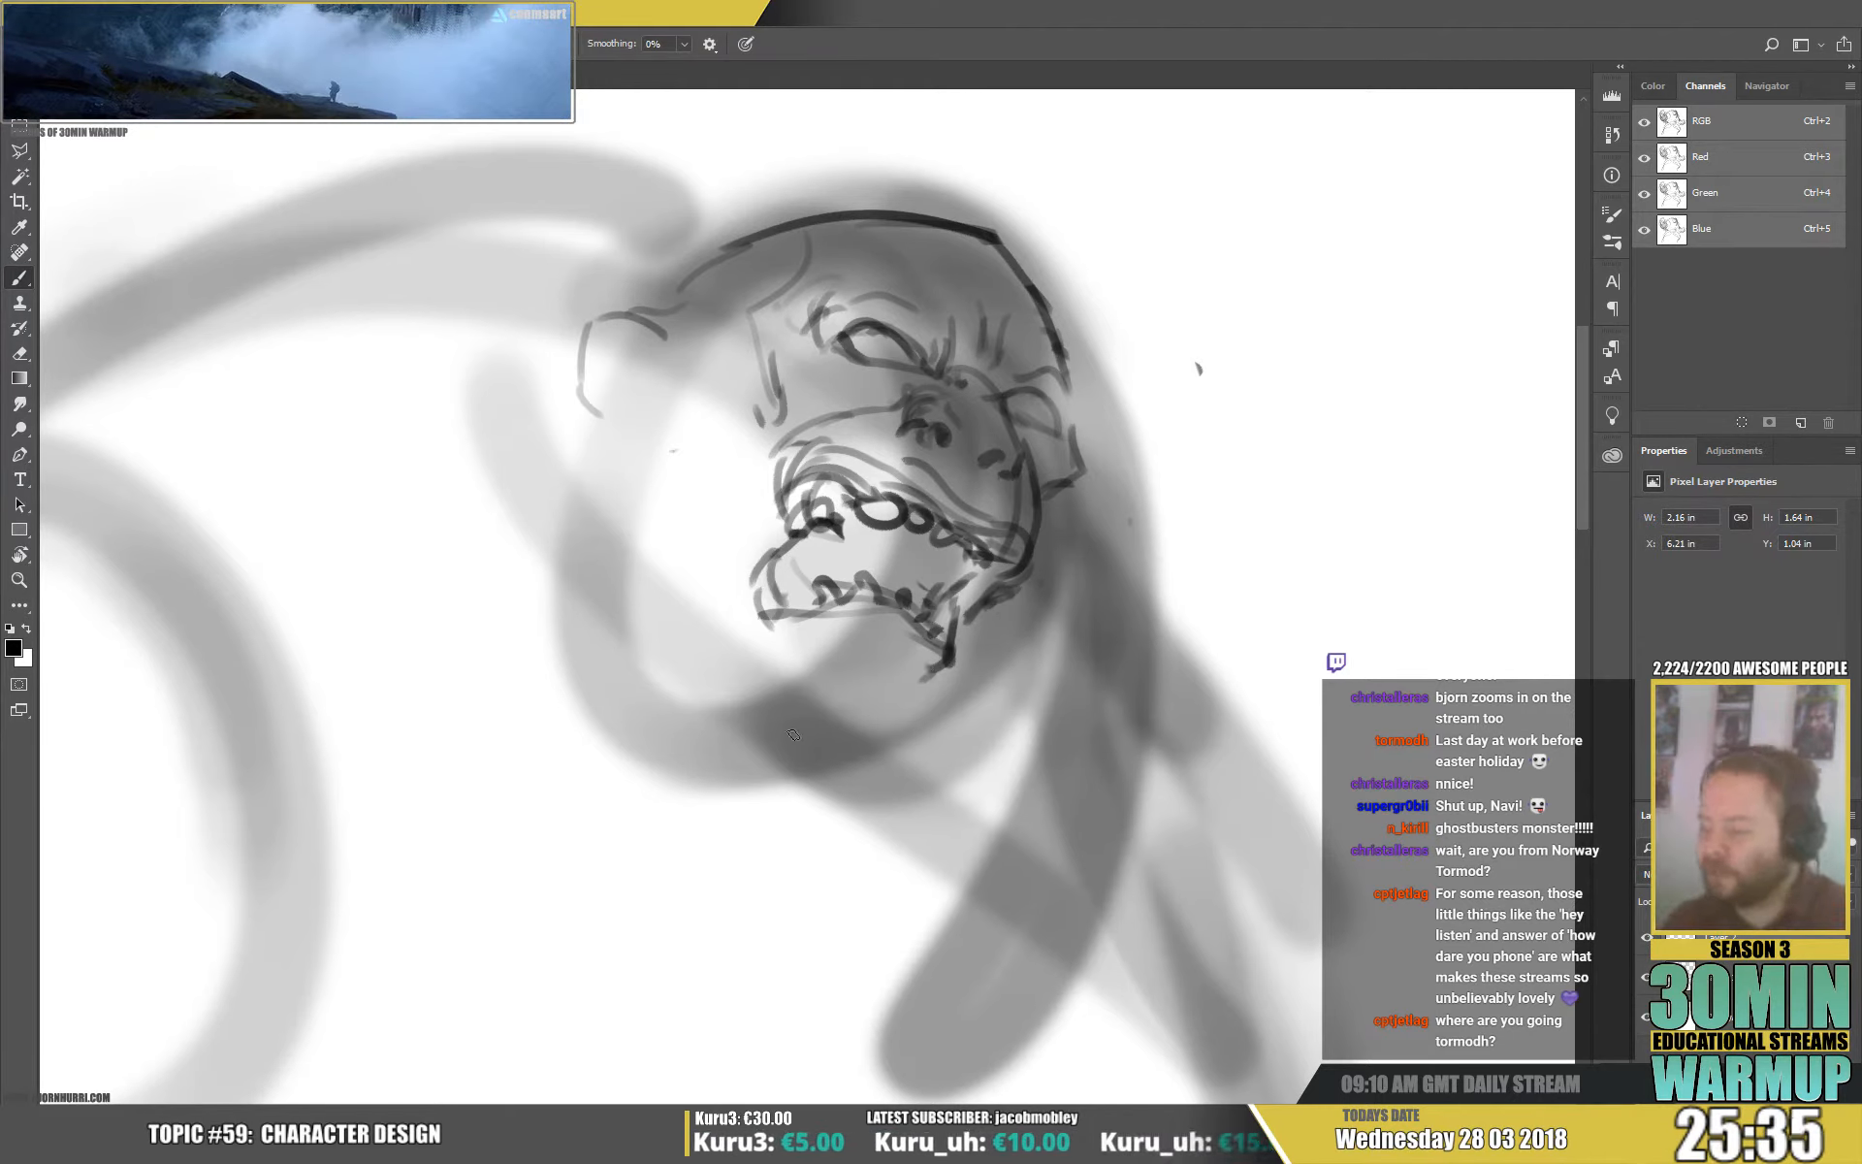
Draw the bottom of the chin and the near jaw and cheek contours running down from the ear.
mouse_move(865, 744)
mouse_down()
mouse_move(939, 678)
mouse_move(889, 749)
mouse_up()
mouse_move(789, 730)
mouse_down()
mouse_move(710, 687)
mouse_move(662, 579)
mouse_move(595, 505)
mouse_move(619, 555)
mouse_up()
drag(690, 320, 727, 454)
mouse_move(718, 408)
mouse_down()
mouse_move(737, 456)
mouse_move(706, 435)
mouse_move(720, 462)
mouse_move(687, 533)
mouse_move(679, 512)
mouse_move(709, 527)
mouse_move(739, 691)
mouse_up()
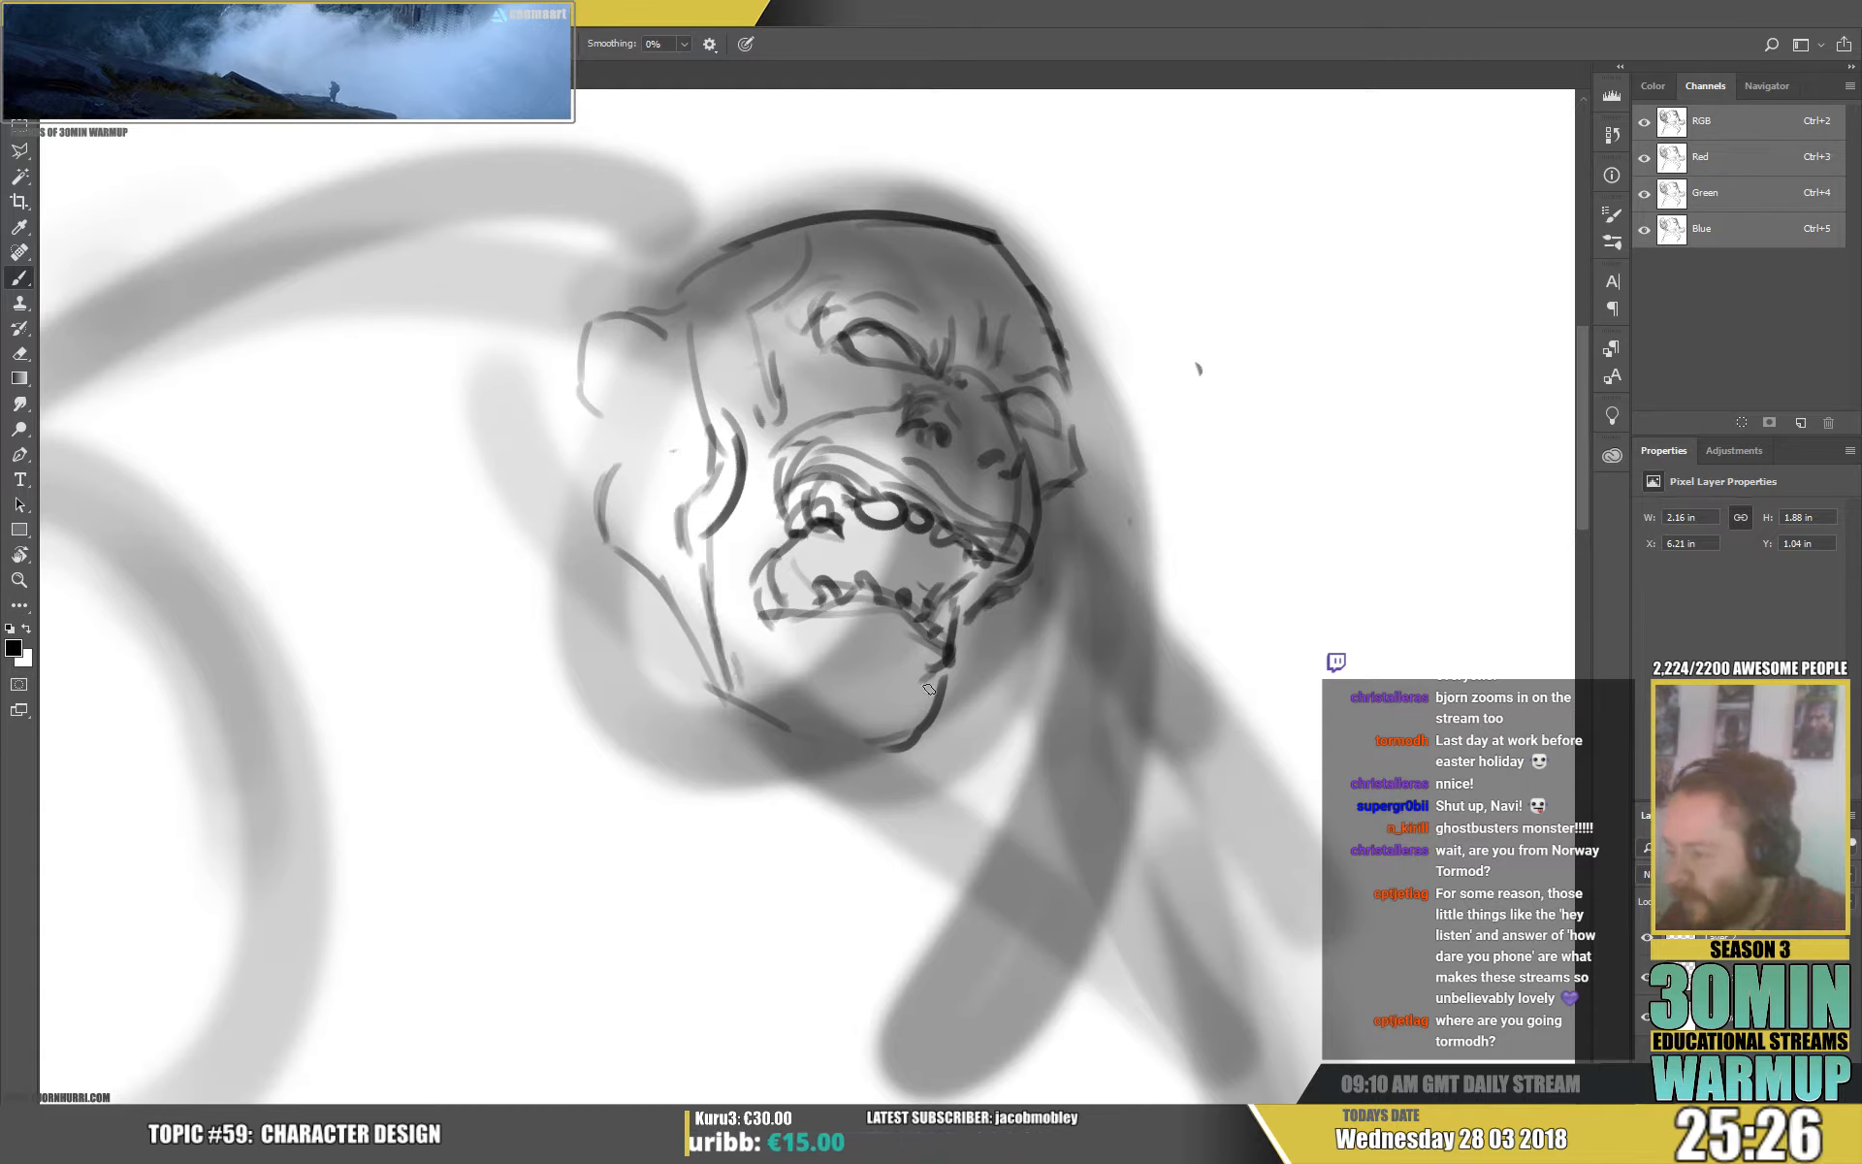
Strengthen the chin's far contour and add lower lip folds beneath the bottom teeth.
drag(931, 702, 873, 748)
mouse_move(850, 760)
mouse_down()
mouse_move(959, 659)
mouse_move(941, 700)
mouse_up()
drag(784, 510, 773, 570)
drag(773, 649, 836, 645)
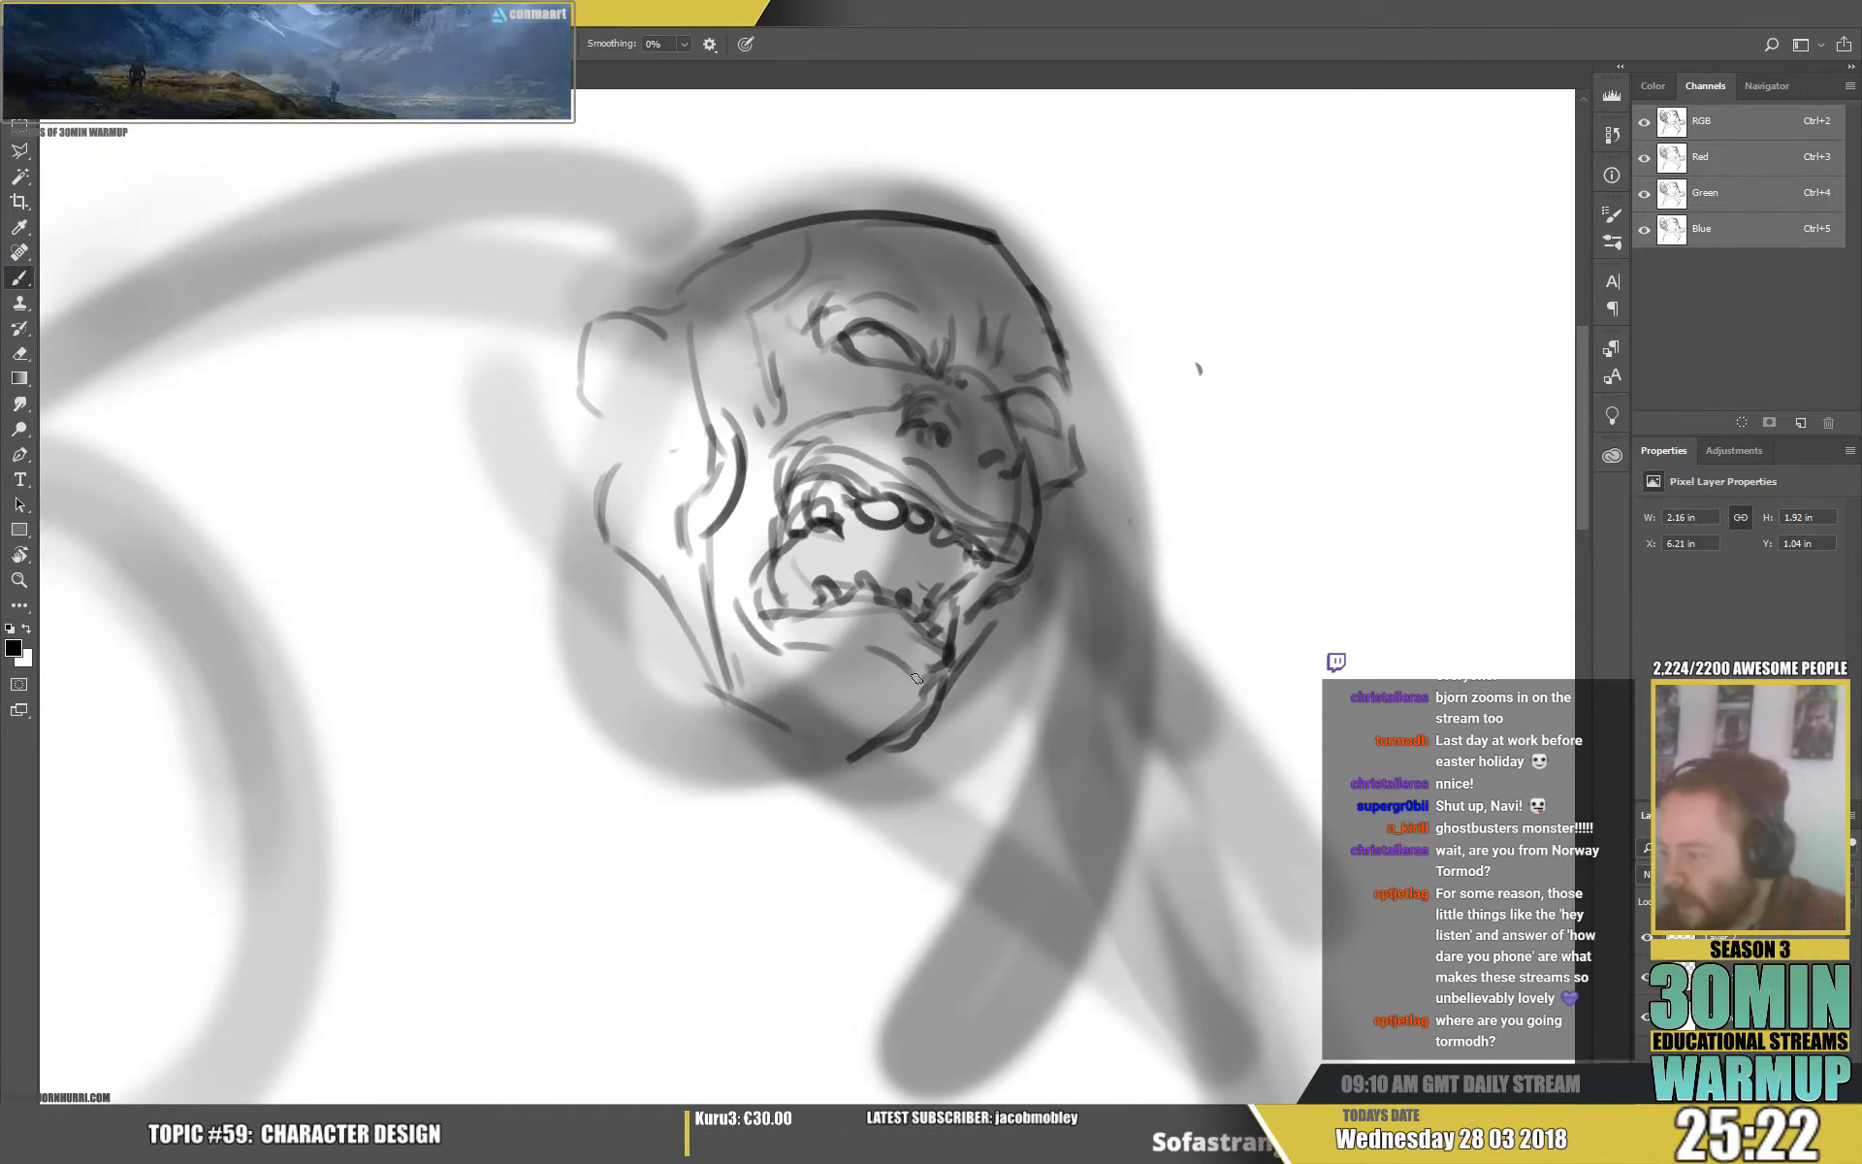
Darken the near nostril and redraw the heavy brow fold above the near eye.
drag(907, 419, 896, 417)
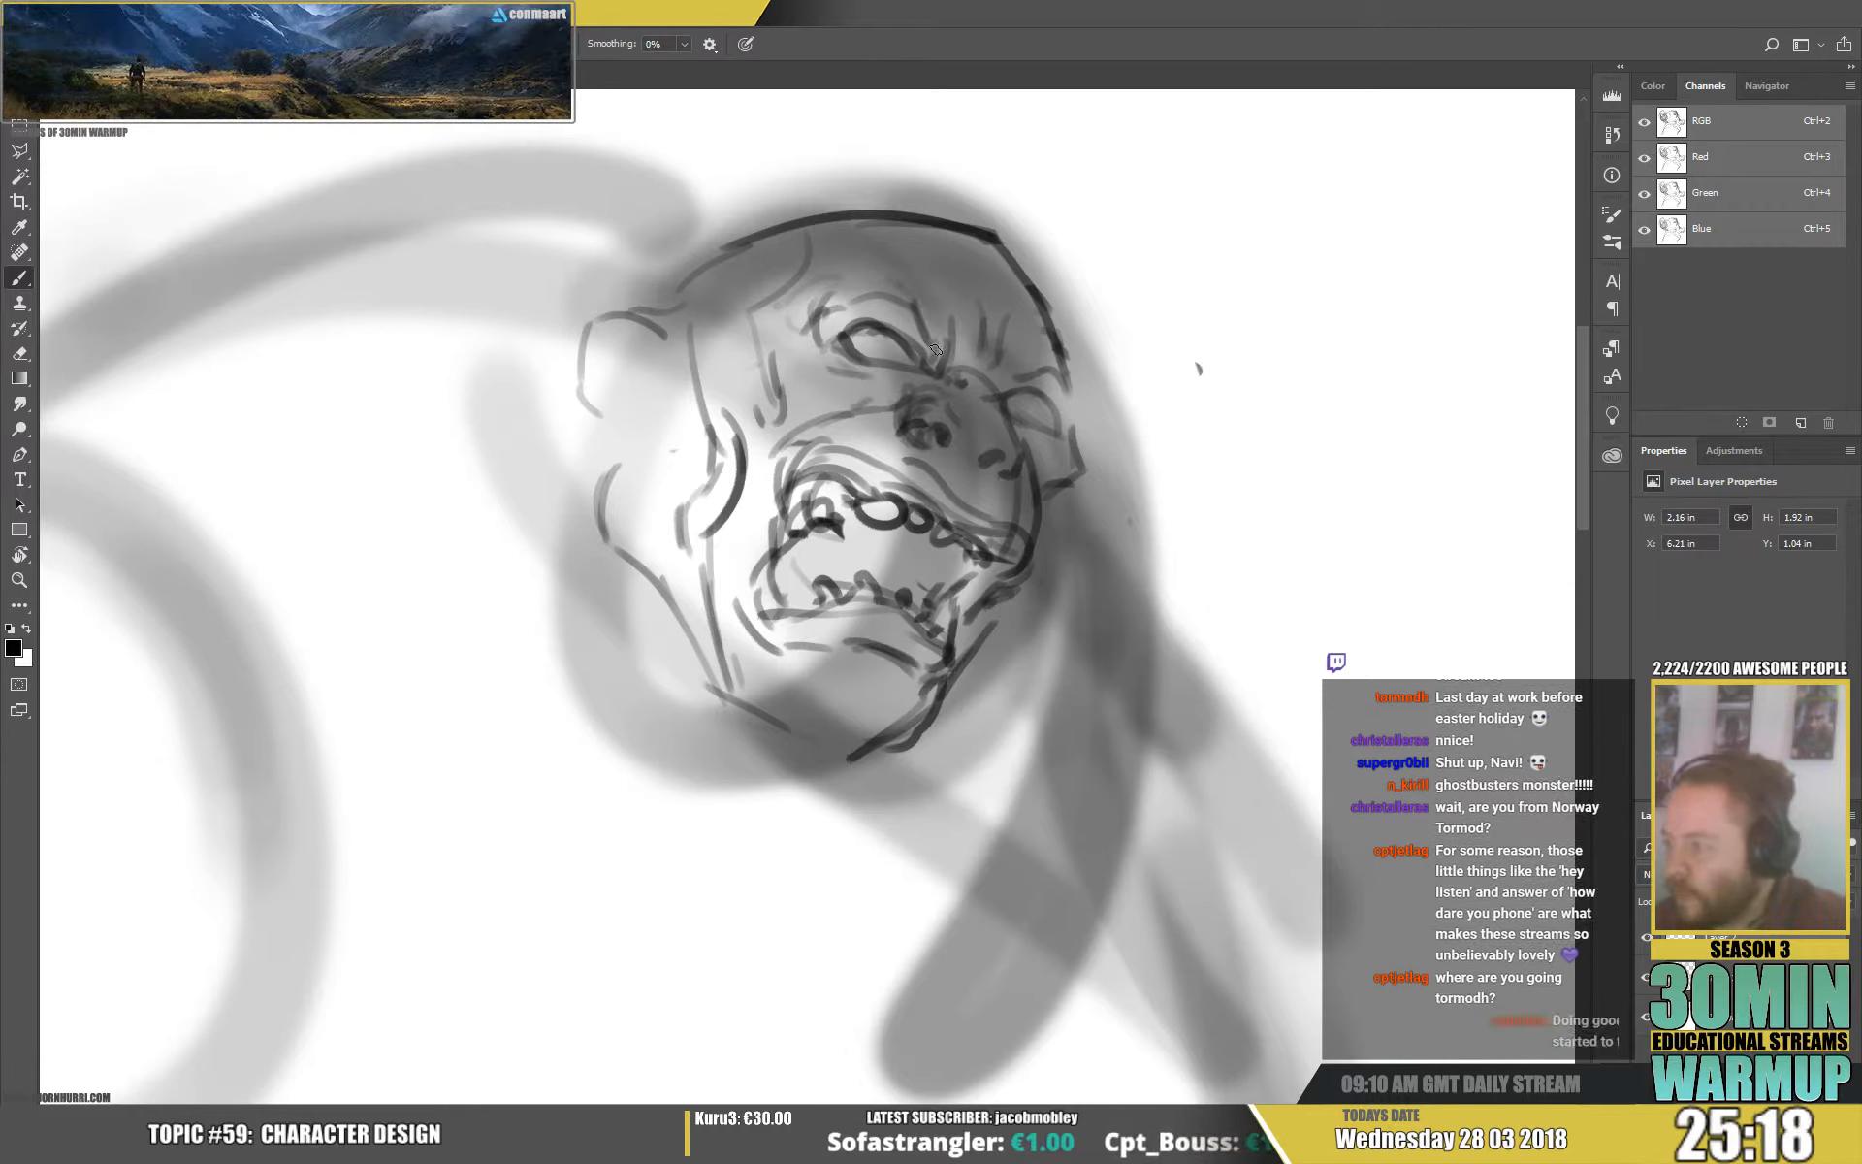
mouse_move(917, 310)
mouse_down()
mouse_move(941, 362)
mouse_move(928, 314)
mouse_up()
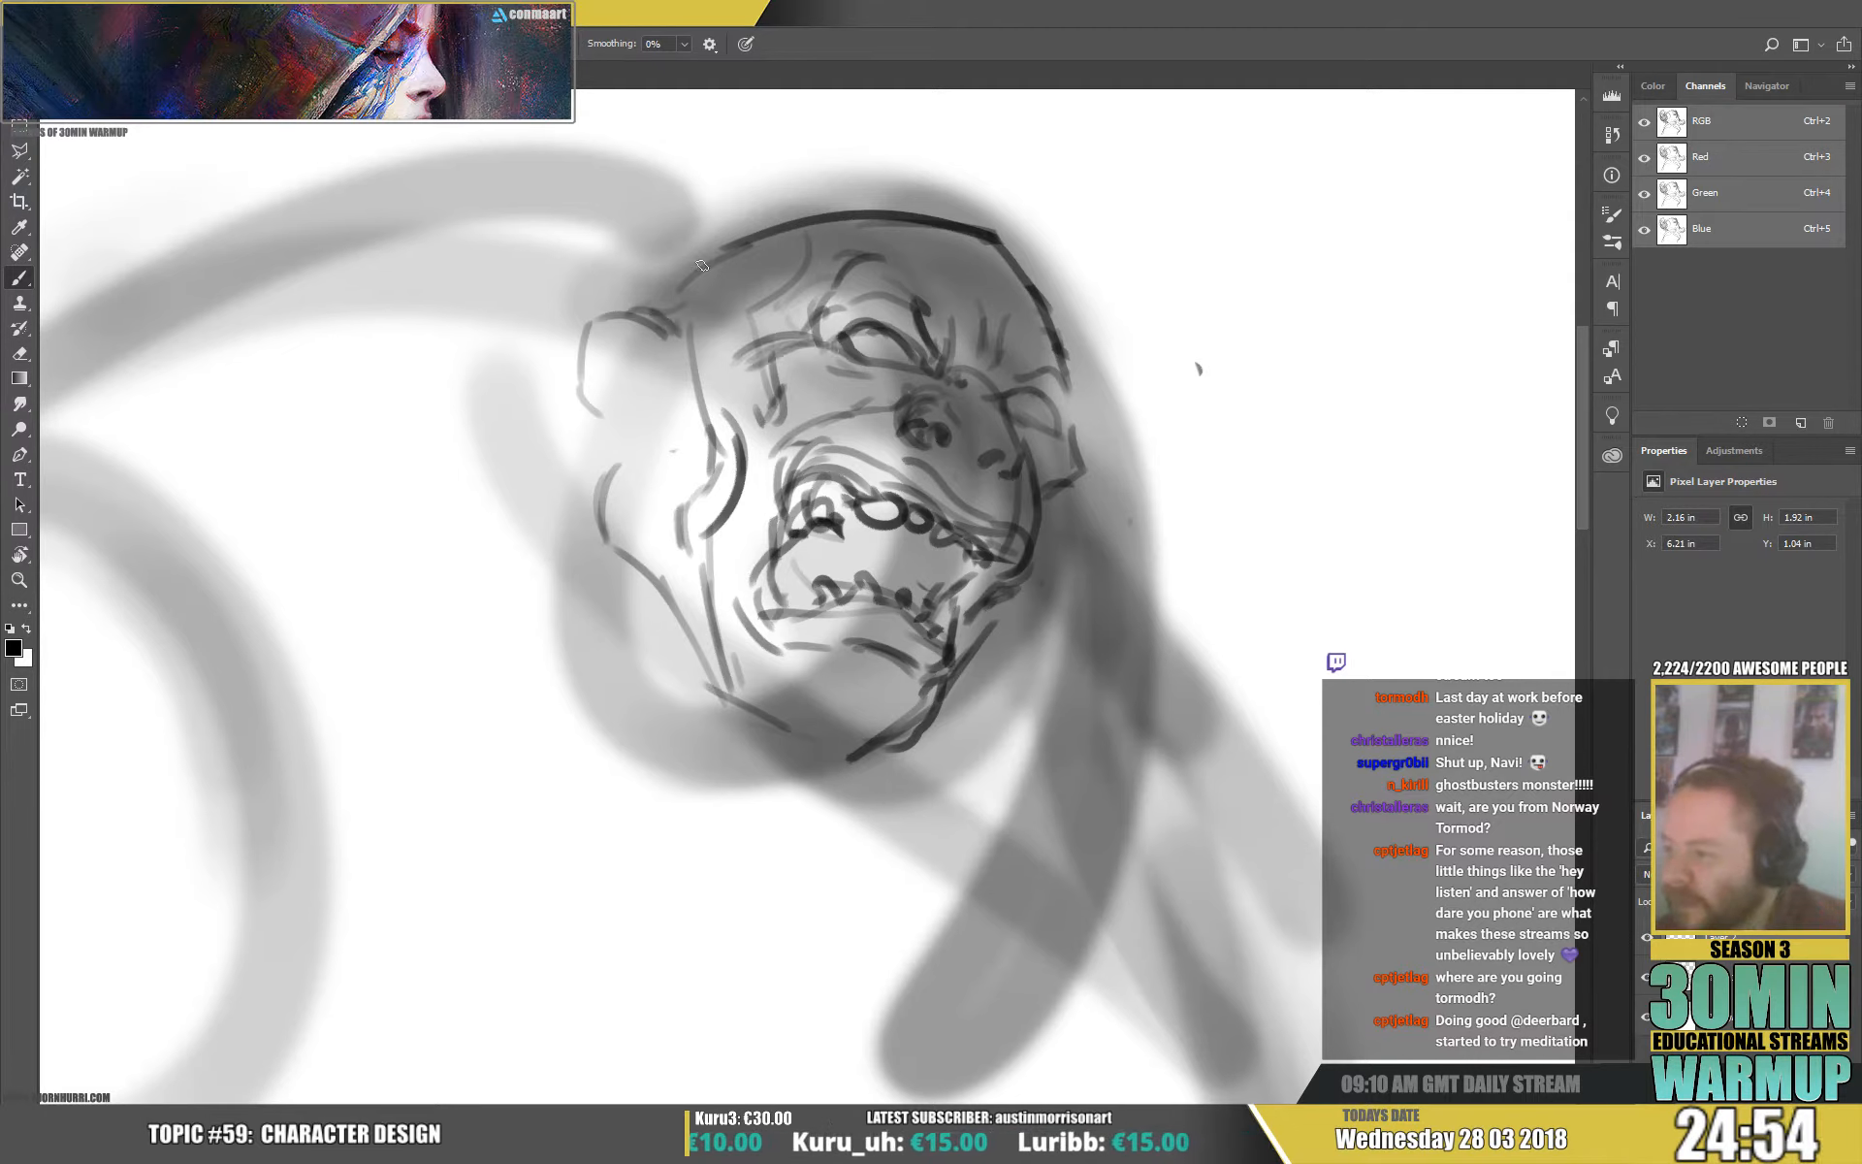
Outline the hunched back behind the head and the top of the near shoulder with long curved lines.
drag(781, 217, 606, 223)
drag(765, 320, 1290, 388)
mouse_move(1224, 291)
mouse_down()
mouse_move(791, 262)
mouse_move(686, 300)
mouse_move(403, 534)
mouse_move(591, 511)
mouse_move(780, 613)
mouse_up()
mouse_move(667, 487)
mouse_down()
mouse_move(790, 587)
mouse_move(814, 694)
mouse_up()
drag(938, 632, 916, 605)
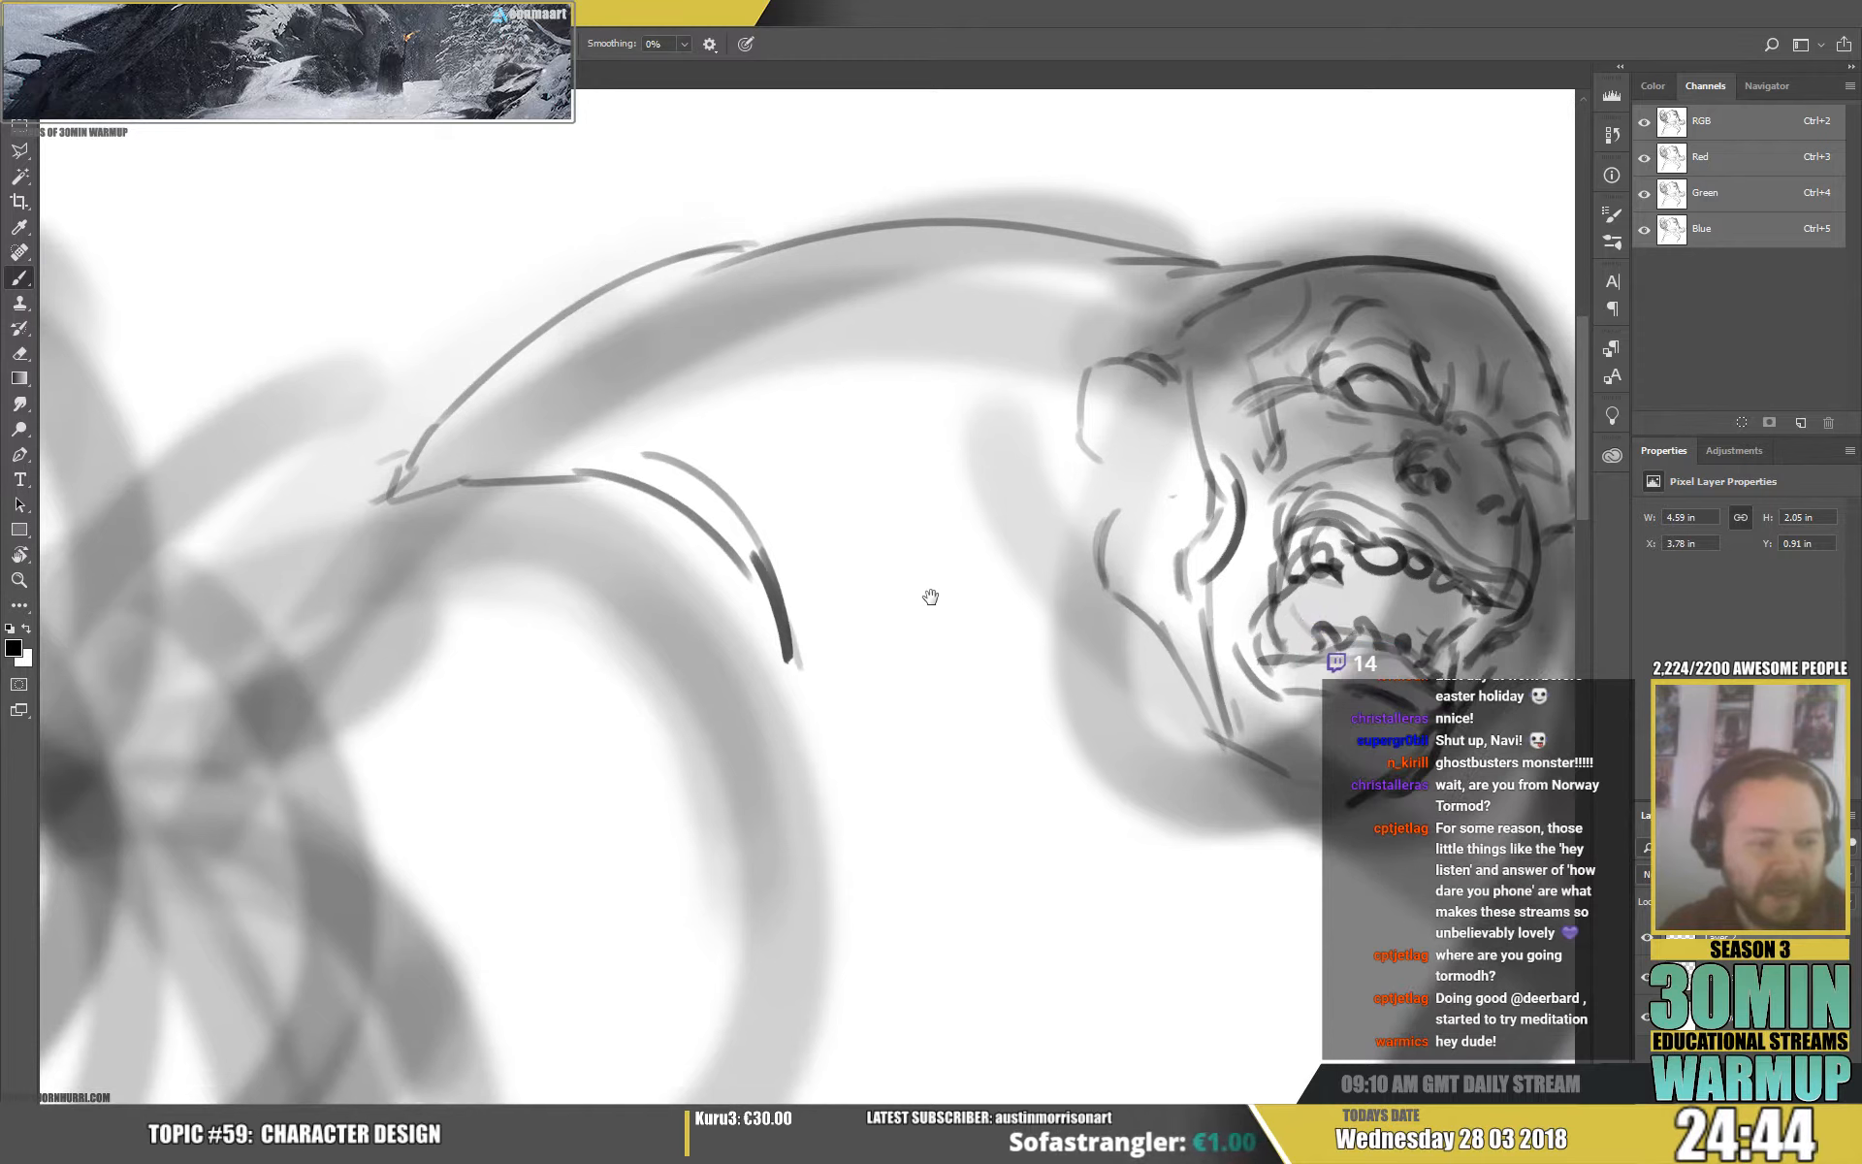
Add diagonal muscle folds where the near shoulder meets the hunched back.
drag(572, 456, 671, 372)
drag(640, 422, 840, 279)
mouse_move(810, 295)
mouse_down()
mouse_move(683, 325)
mouse_move(534, 471)
mouse_up()
mouse_move(559, 417)
mouse_down()
mouse_move(495, 460)
mouse_move(543, 445)
mouse_up()
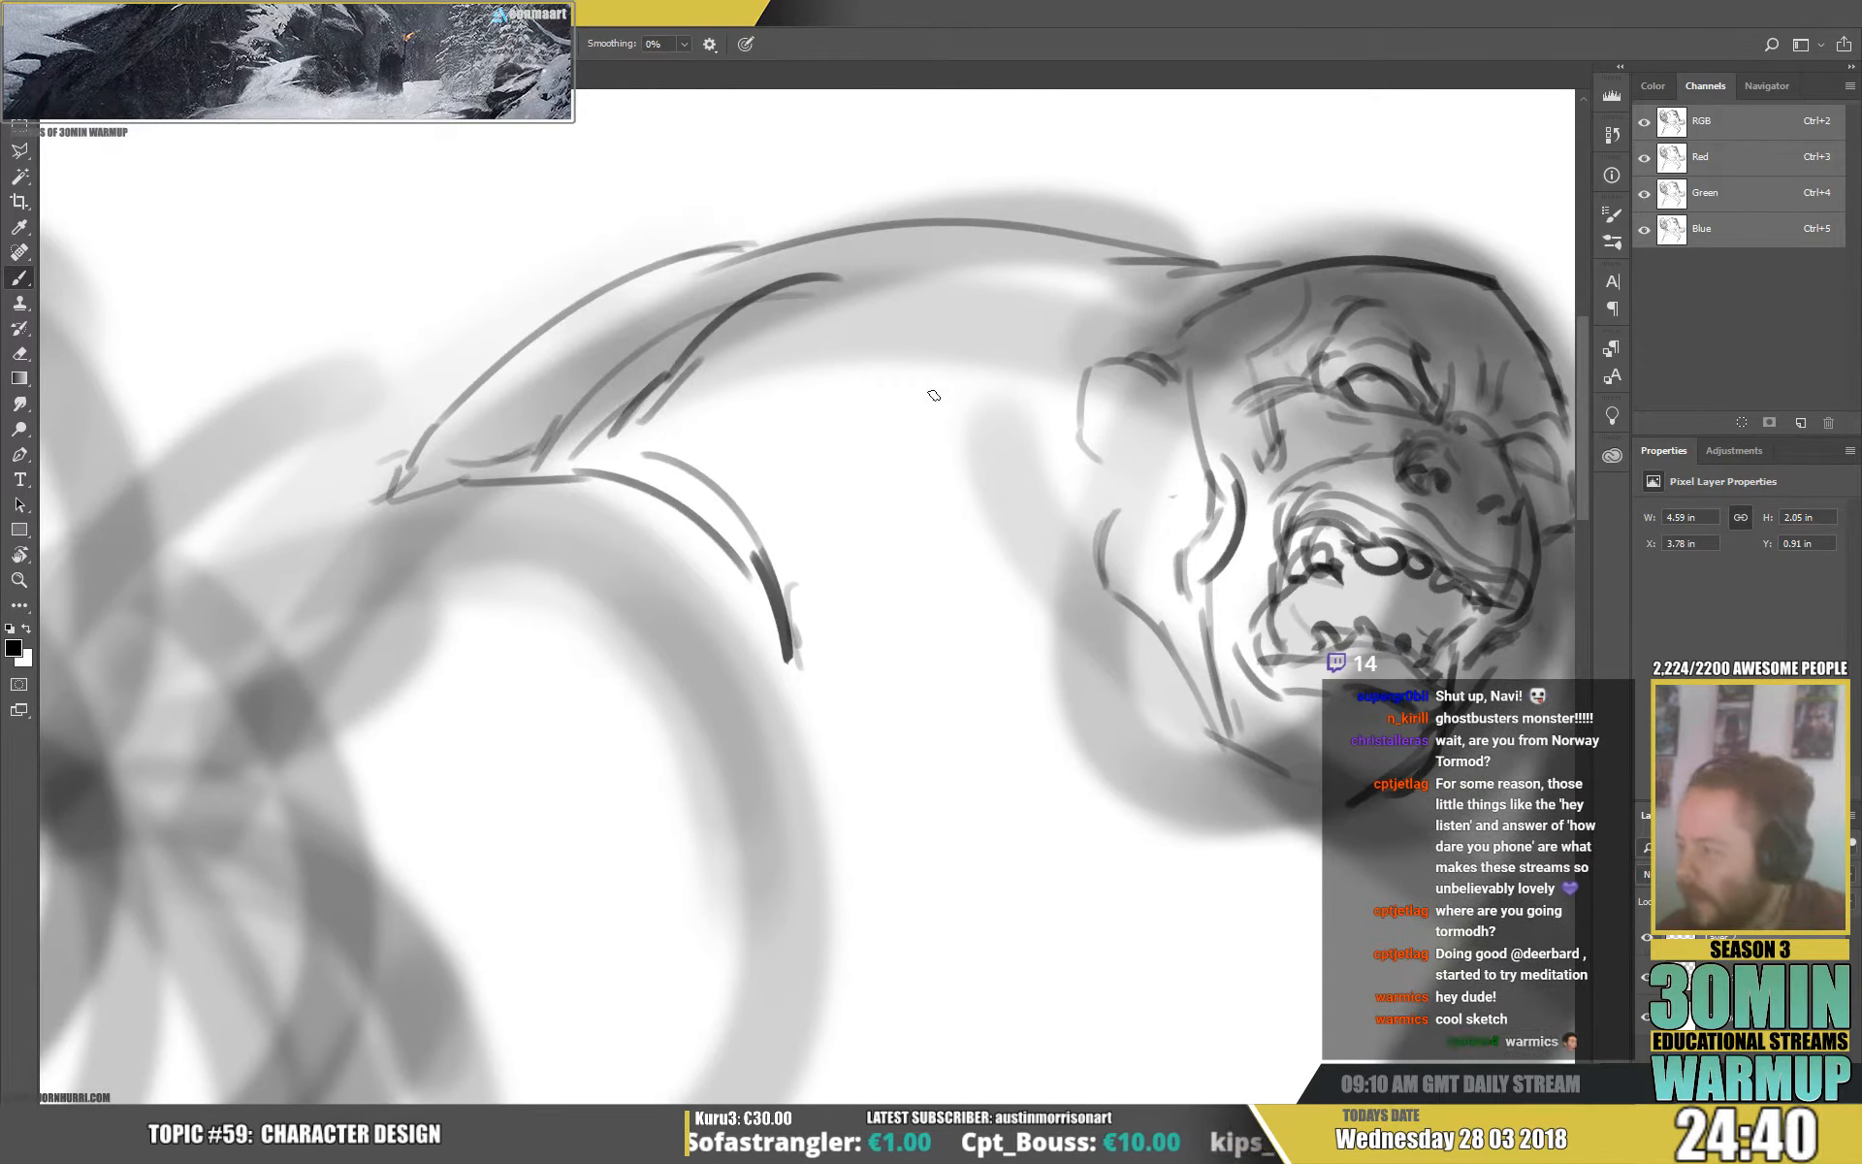
Draw the lower contour of the back muscle to the head and add neck strokes behind and below the ear.
mouse_move(727, 385)
mouse_down()
mouse_move(1009, 378)
mouse_move(1104, 344)
mouse_move(1123, 313)
mouse_move(1067, 407)
mouse_up()
drag(1086, 330, 1041, 441)
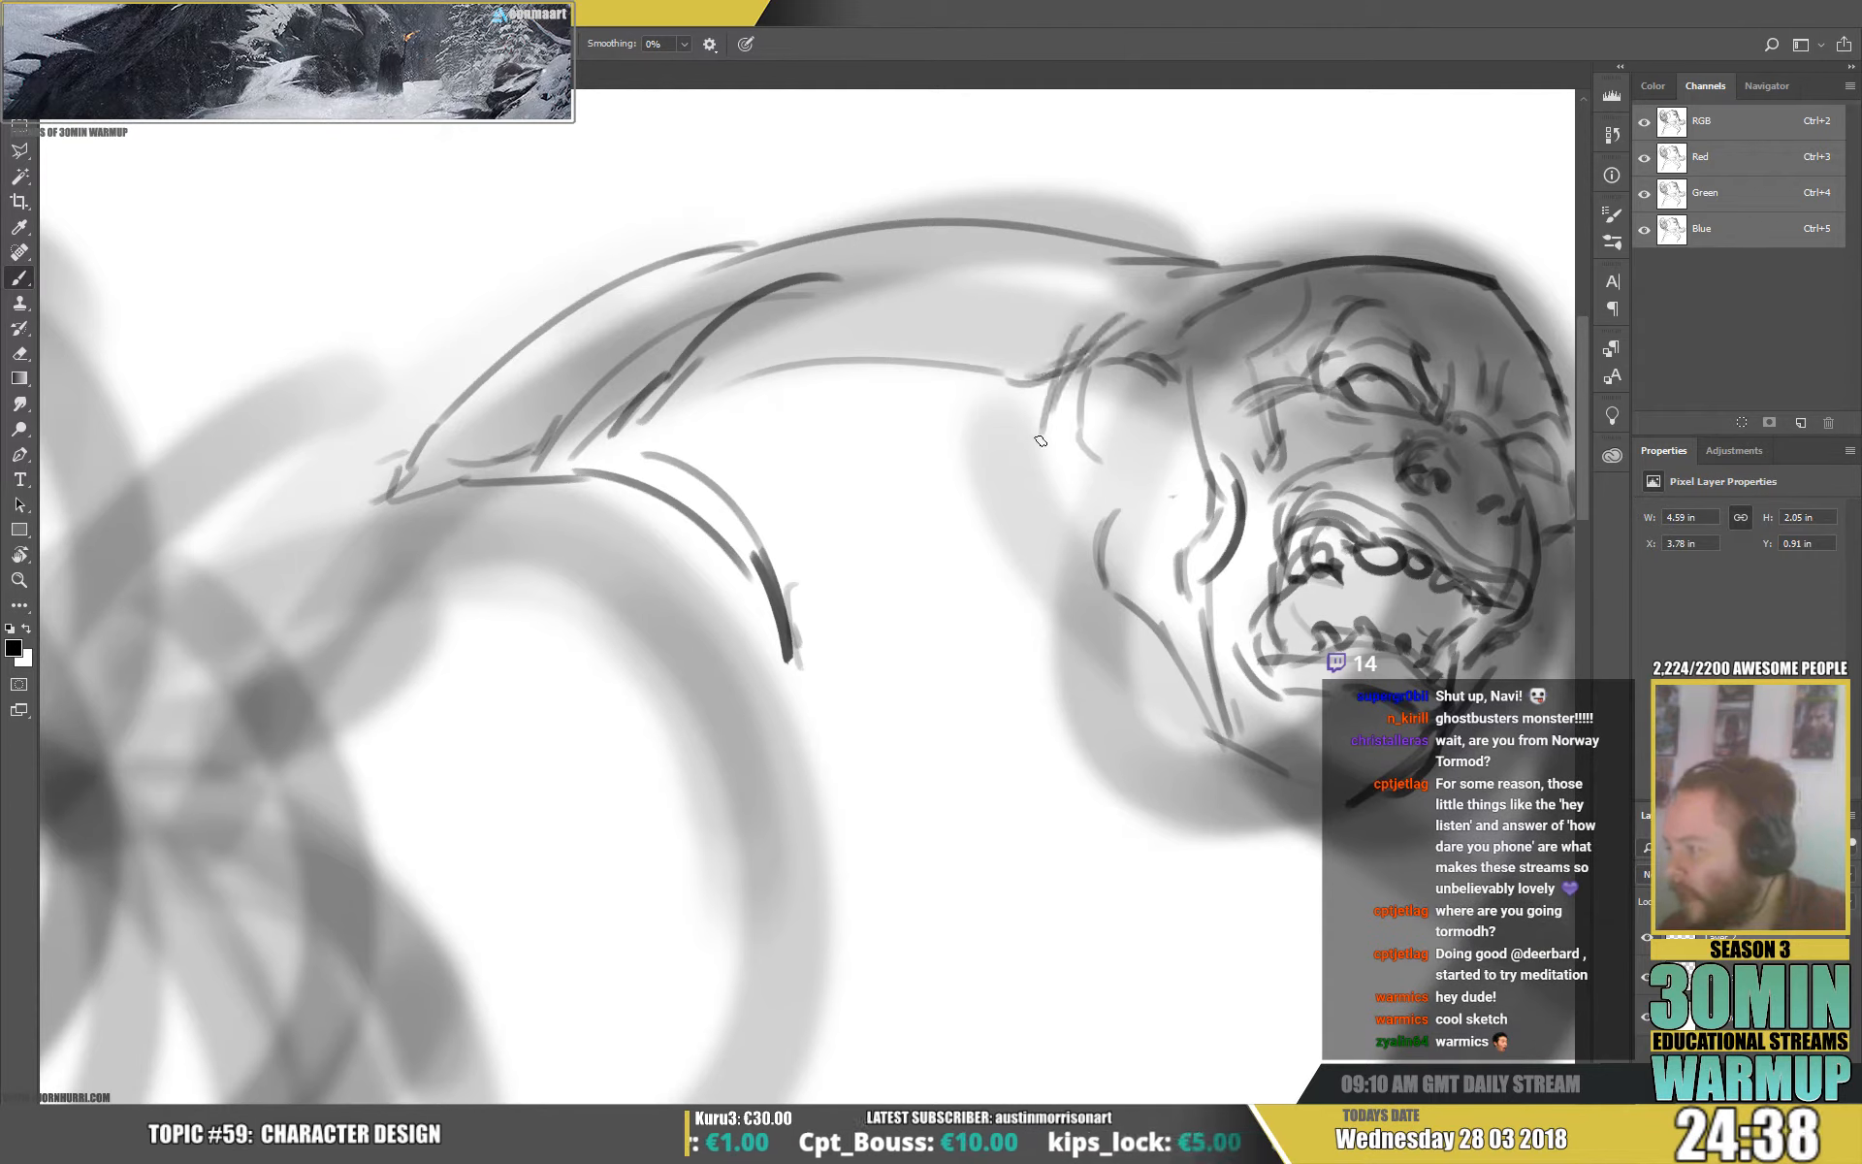
mouse_move(1179, 276)
mouse_down()
mouse_move(1070, 284)
mouse_move(1028, 330)
mouse_up()
drag(1447, 409, 1193, 236)
drag(820, 320, 788, 516)
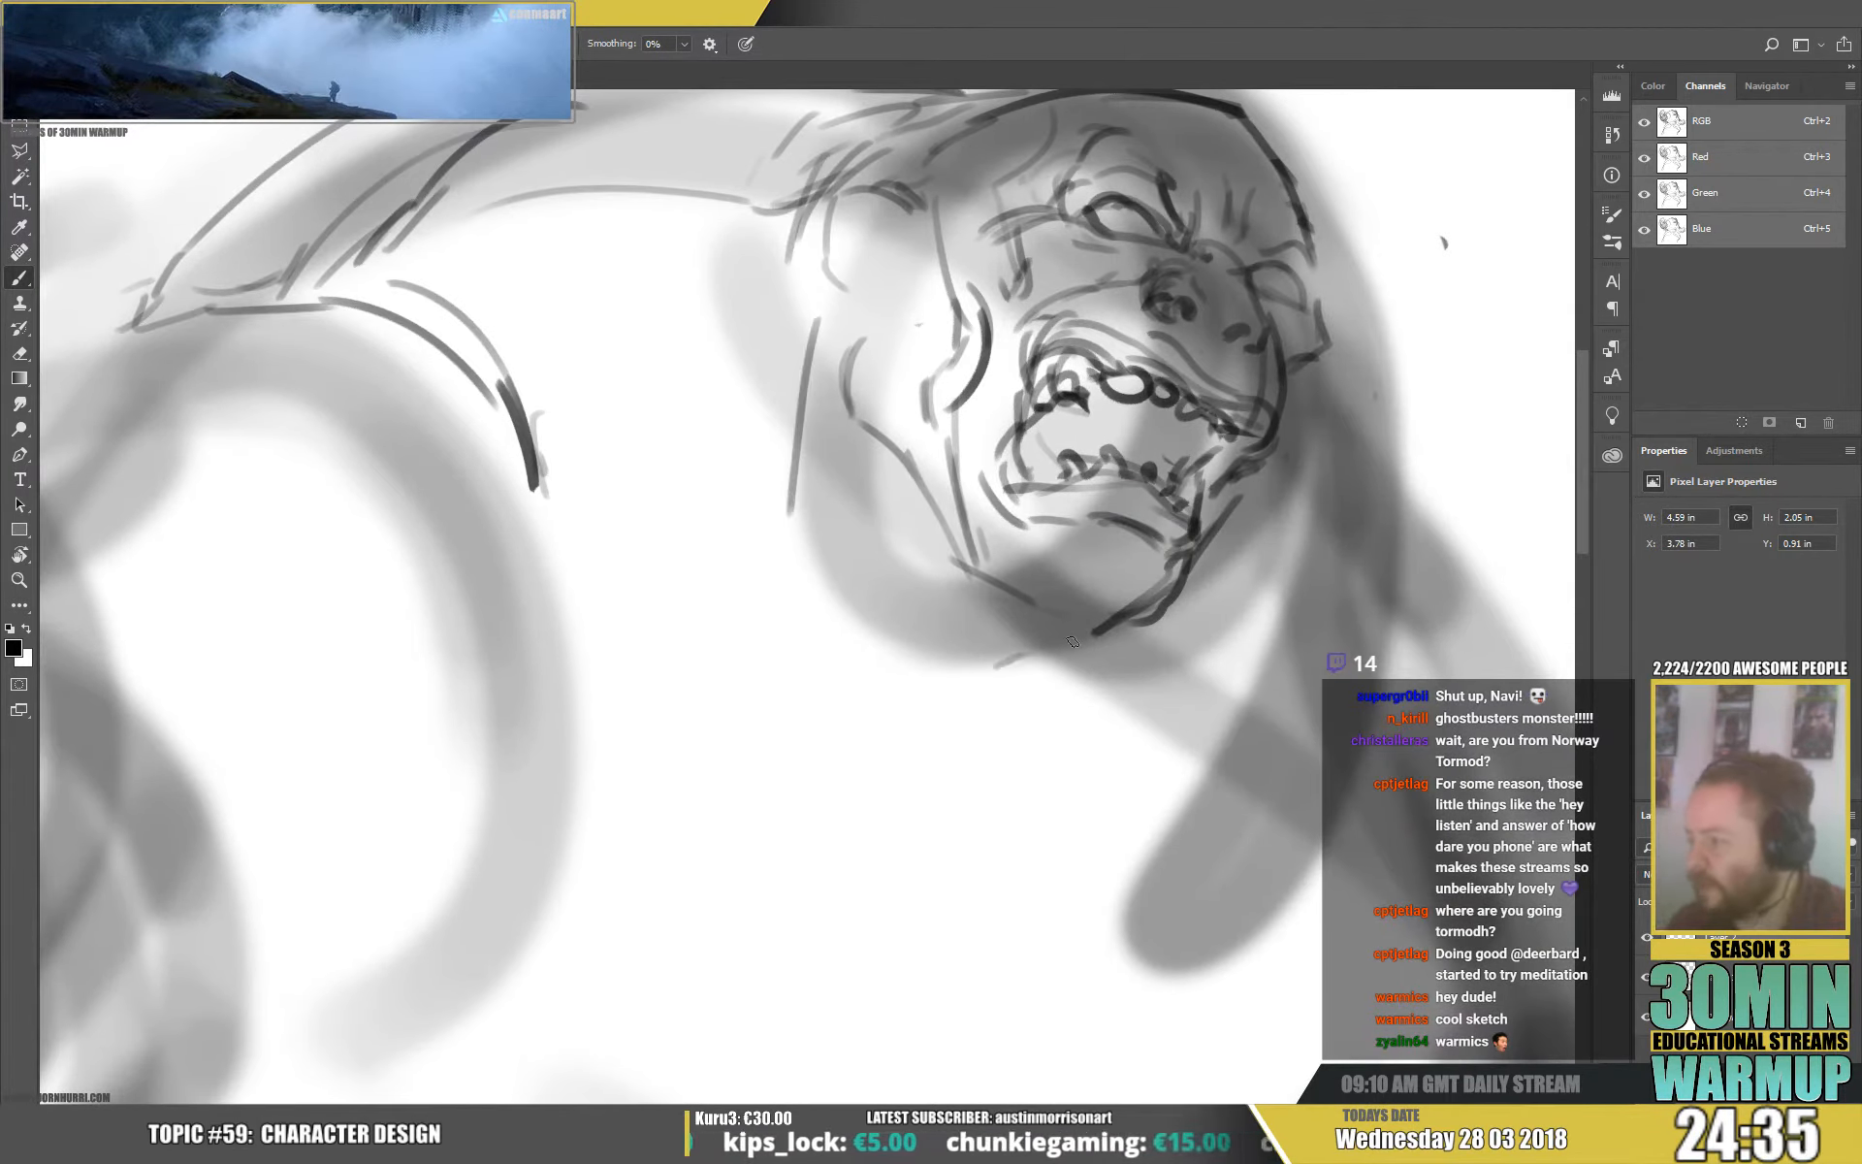
Draw the thick neck folds beneath the near jaw, joining them to the underside of the chin.
mouse_move(1096, 631)
mouse_down()
mouse_move(944, 644)
mouse_move(820, 685)
mouse_up()
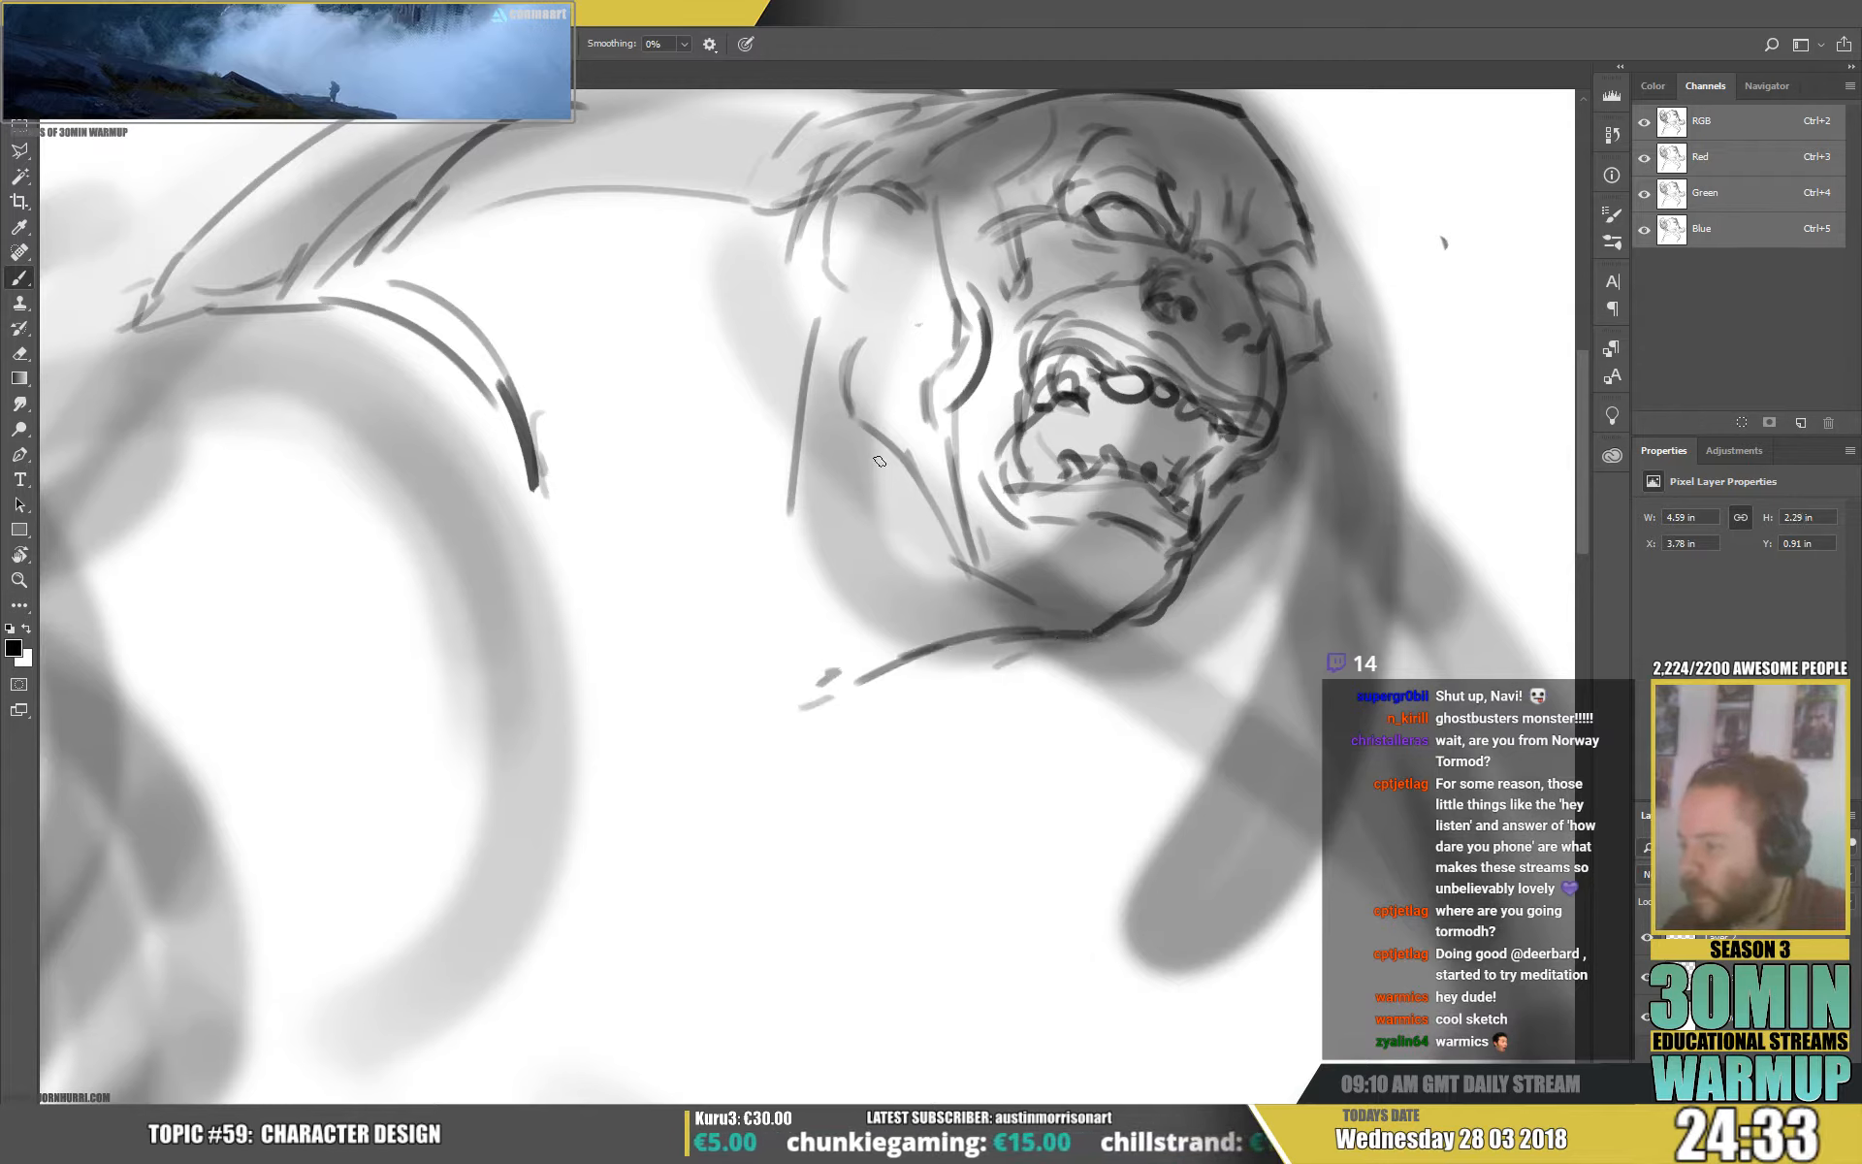
drag(879, 462, 840, 539)
drag(840, 360, 788, 645)
mouse_move(859, 512)
mouse_down()
mouse_move(821, 594)
mouse_move(918, 574)
mouse_move(923, 599)
mouse_move(1098, 636)
mouse_up()
drag(975, 640, 925, 662)
Sketch short diagonal muscle folds between the neck and the near shoulder.
drag(787, 465, 751, 500)
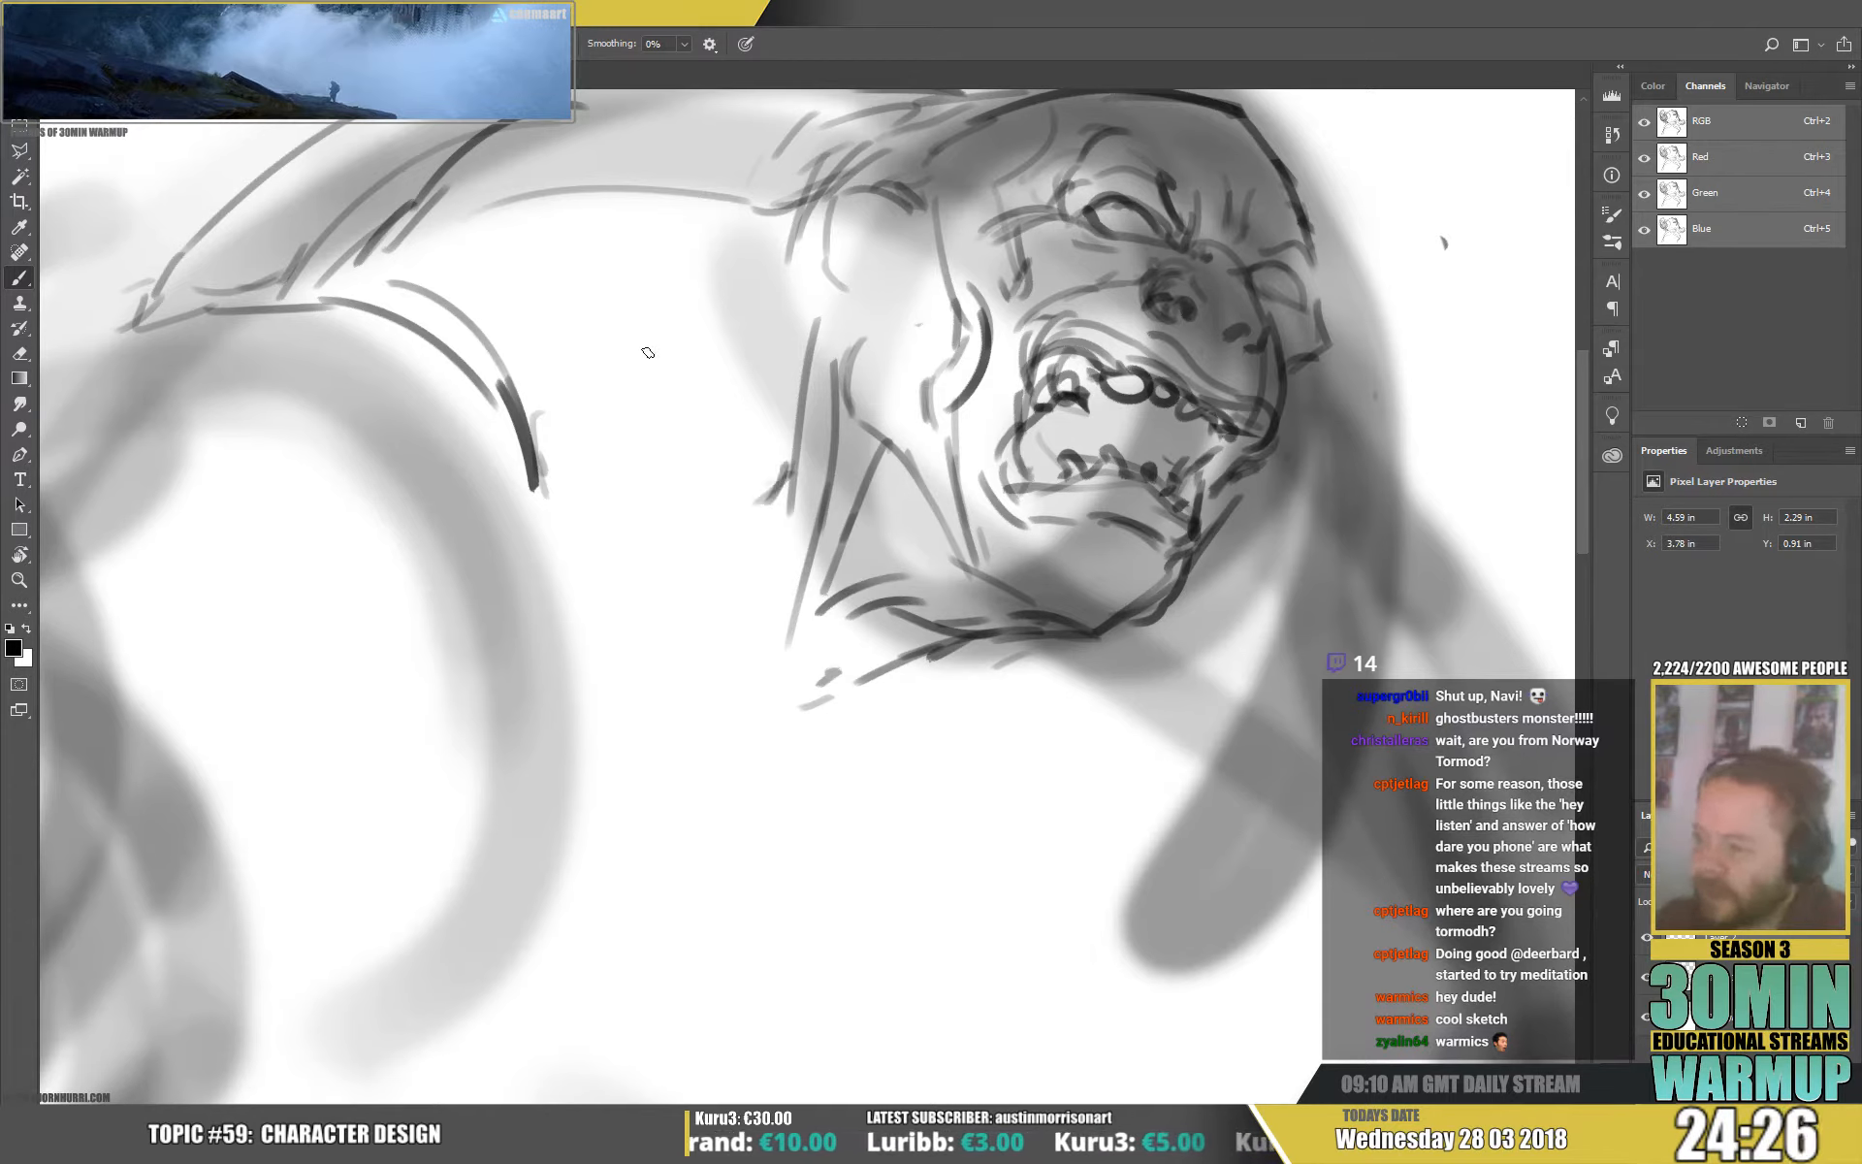
drag(659, 366, 745, 500)
mouse_move(677, 408)
mouse_down()
mouse_move(753, 592)
mouse_move(725, 518)
mouse_move(734, 544)
mouse_up()
drag(598, 291, 707, 385)
drag(690, 327, 706, 369)
Draw the throat tendons below the chin and a long collarbone line across their base.
drag(1338, 744, 1109, 640)
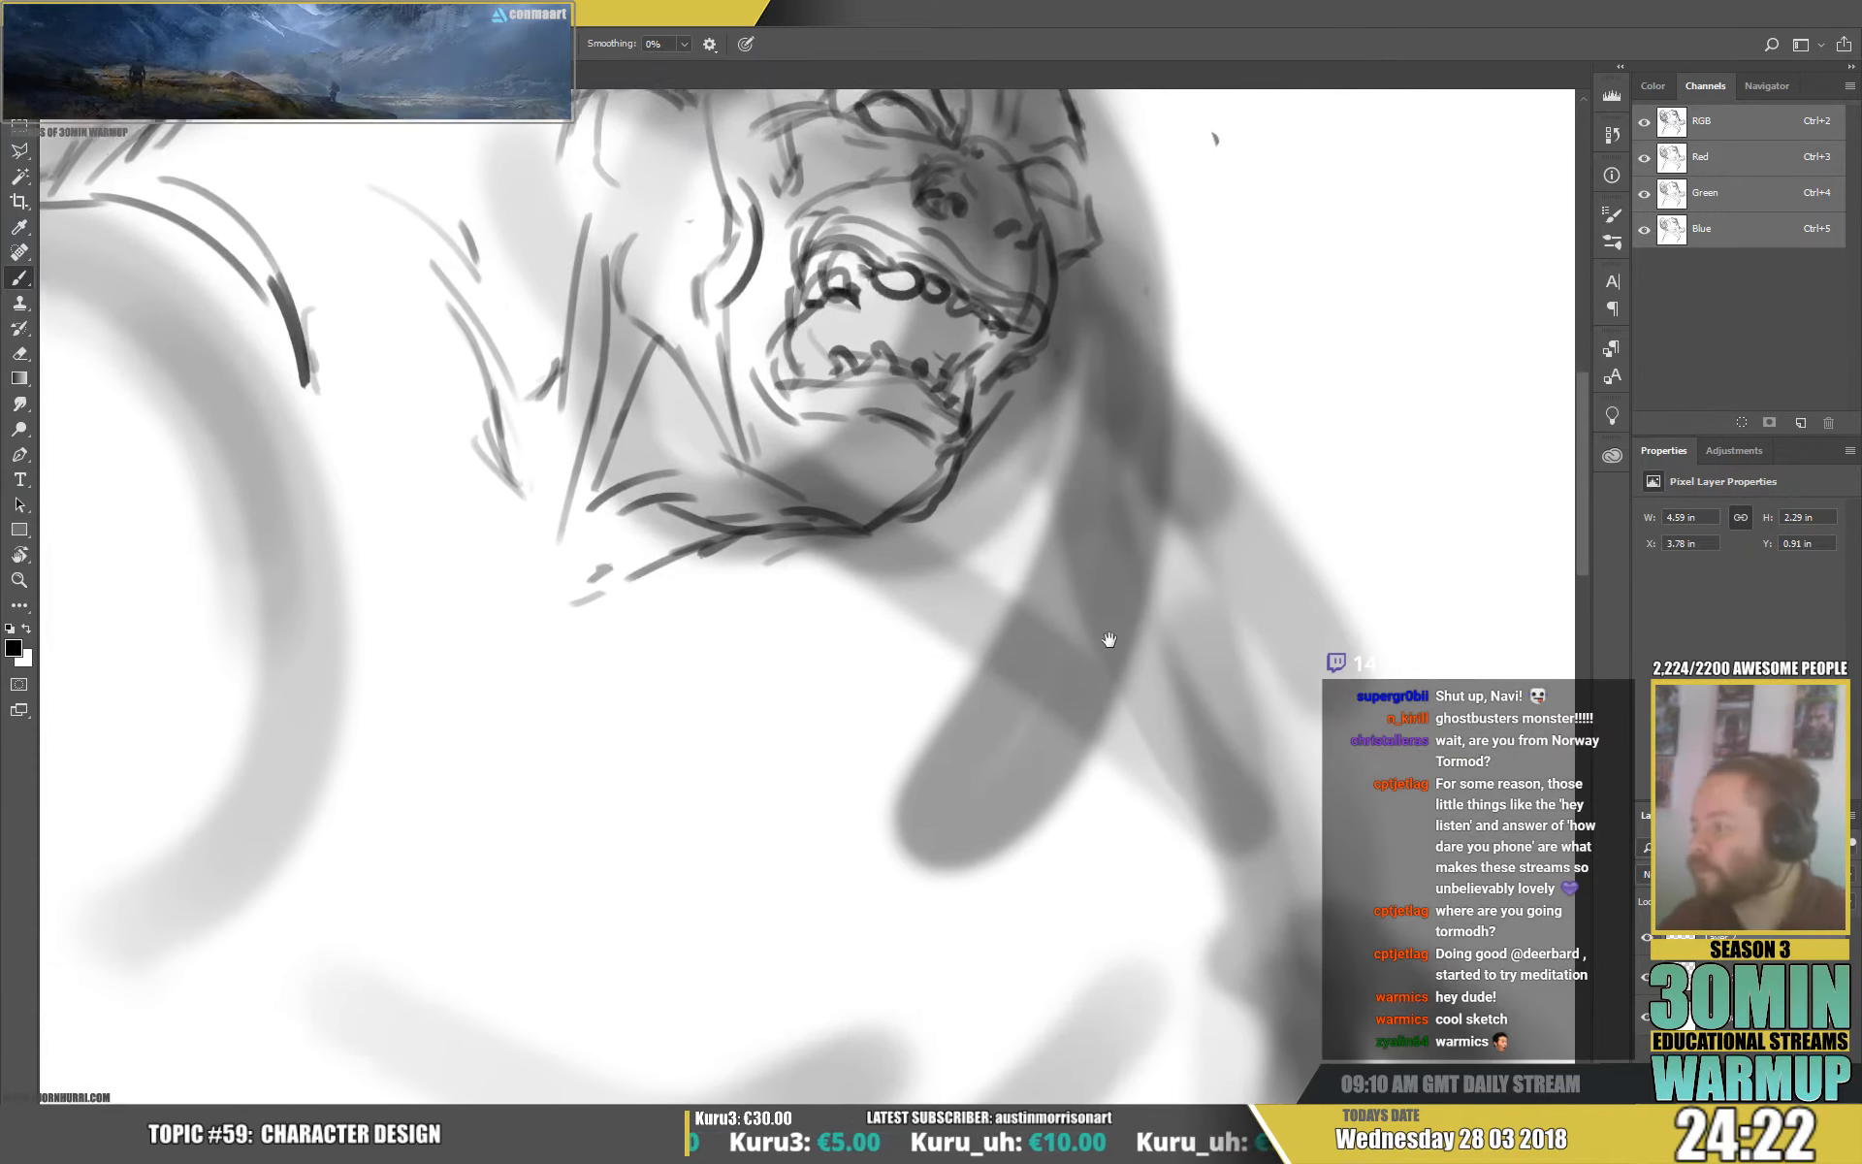
drag(991, 390, 919, 598)
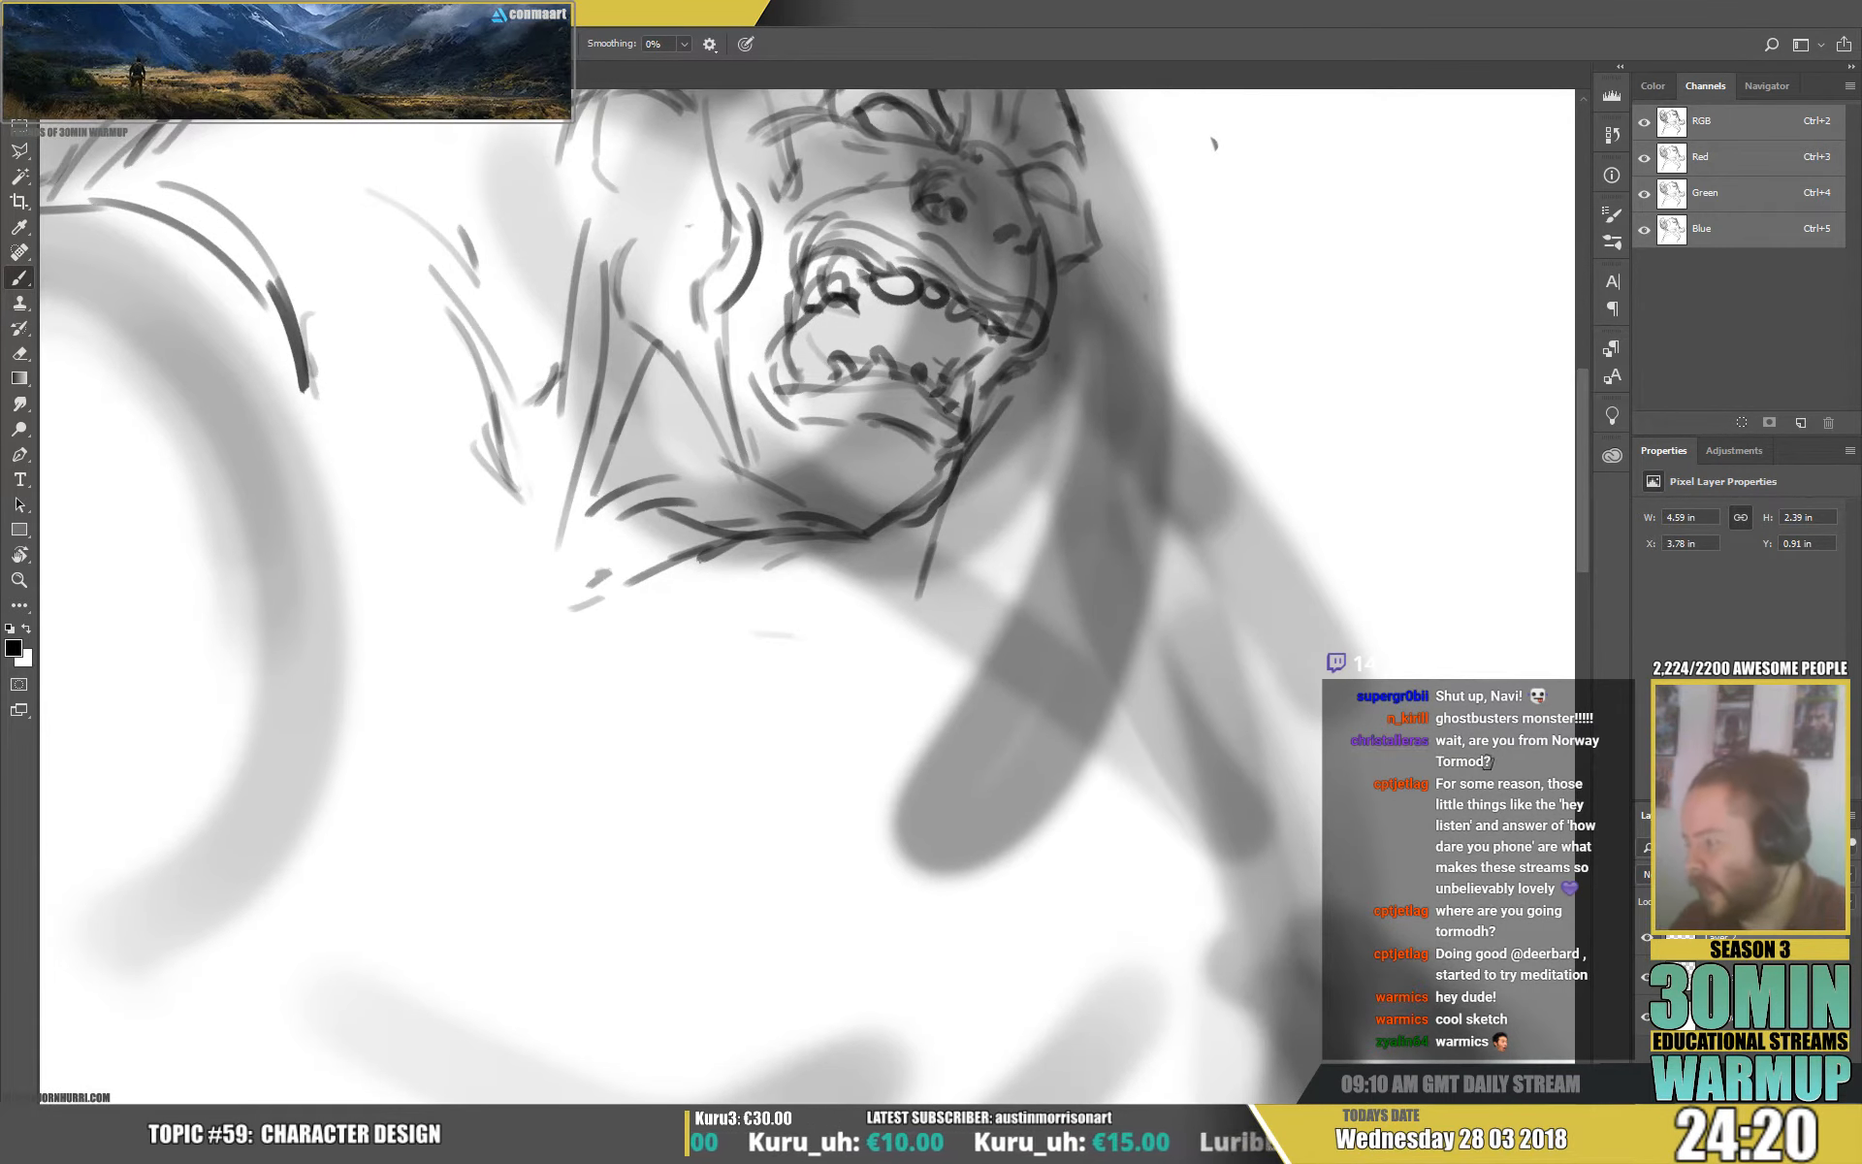
mouse_move(704, 642)
mouse_down()
mouse_move(1075, 583)
mouse_move(965, 611)
mouse_up()
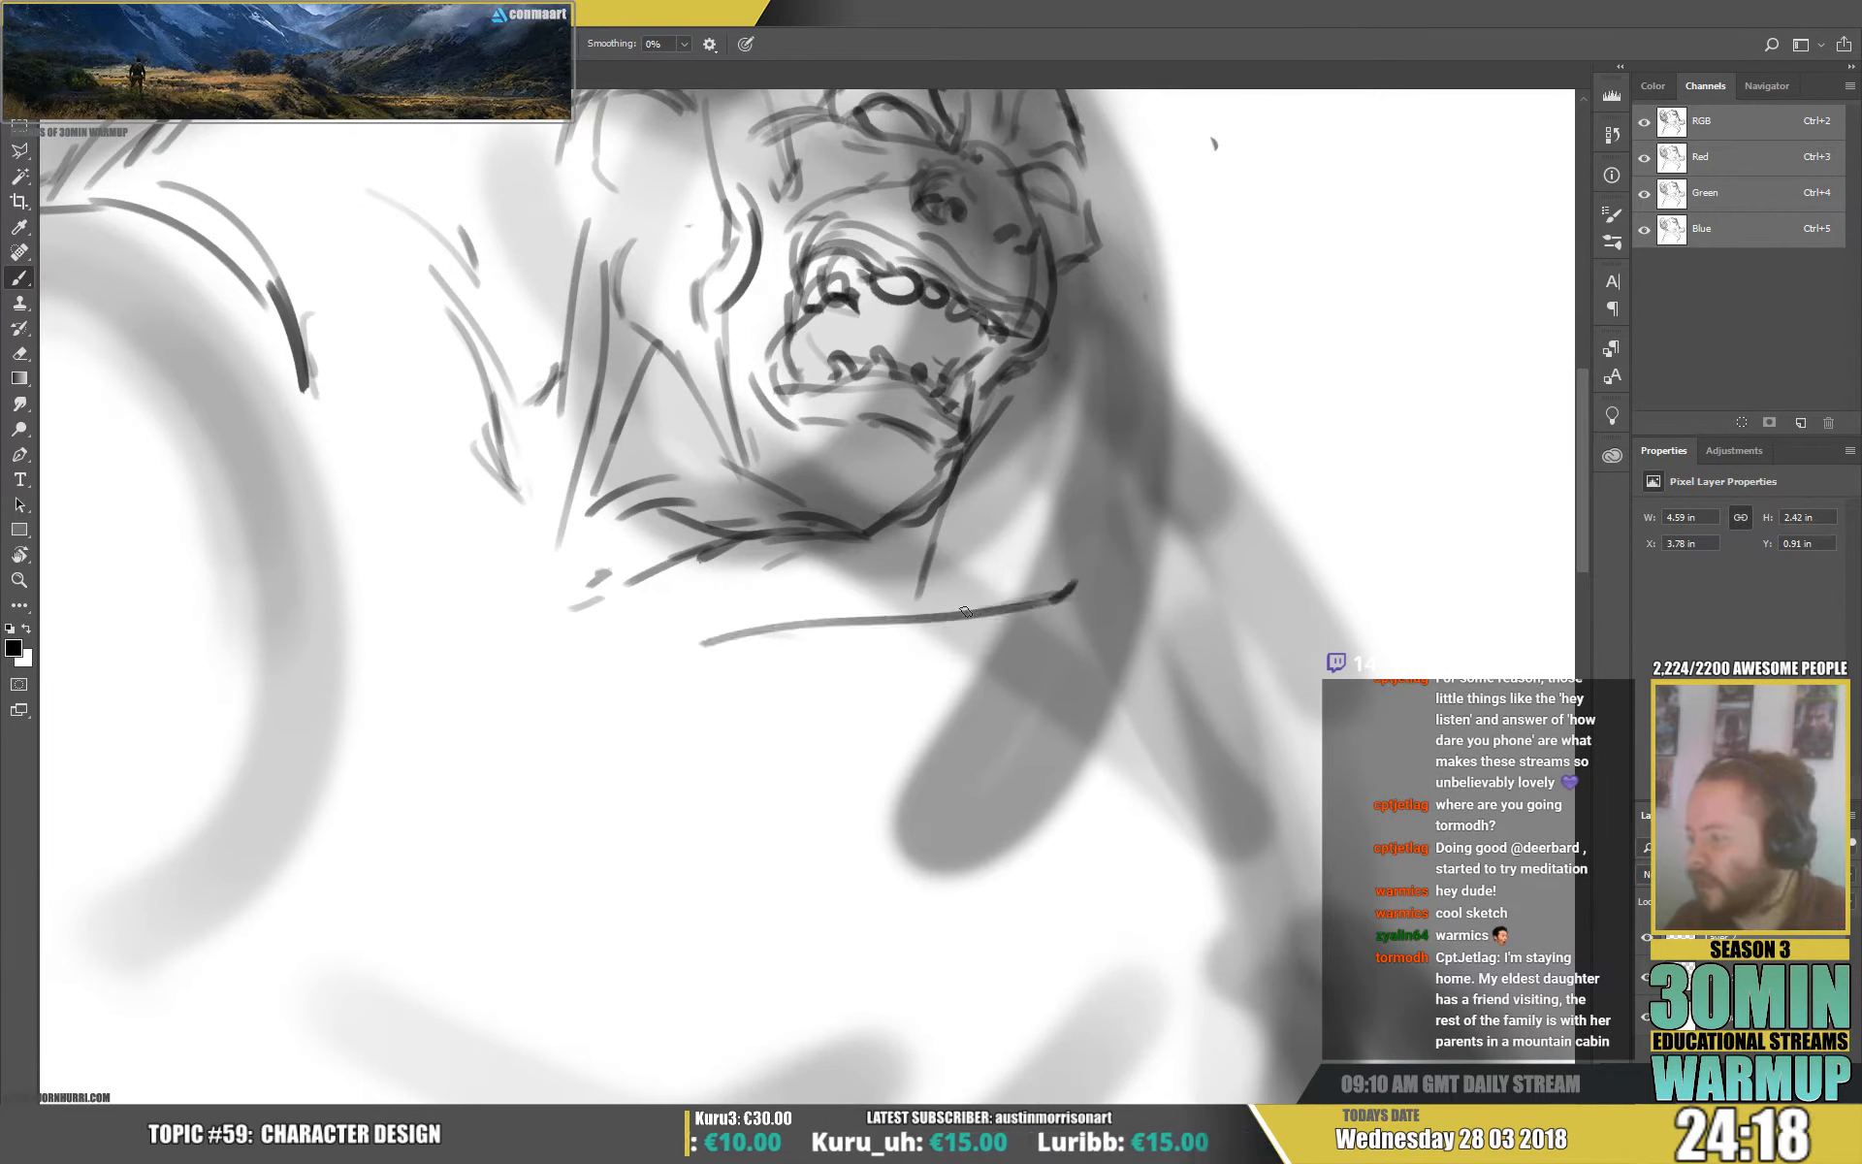
drag(931, 539, 975, 601)
drag(891, 527, 679, 640)
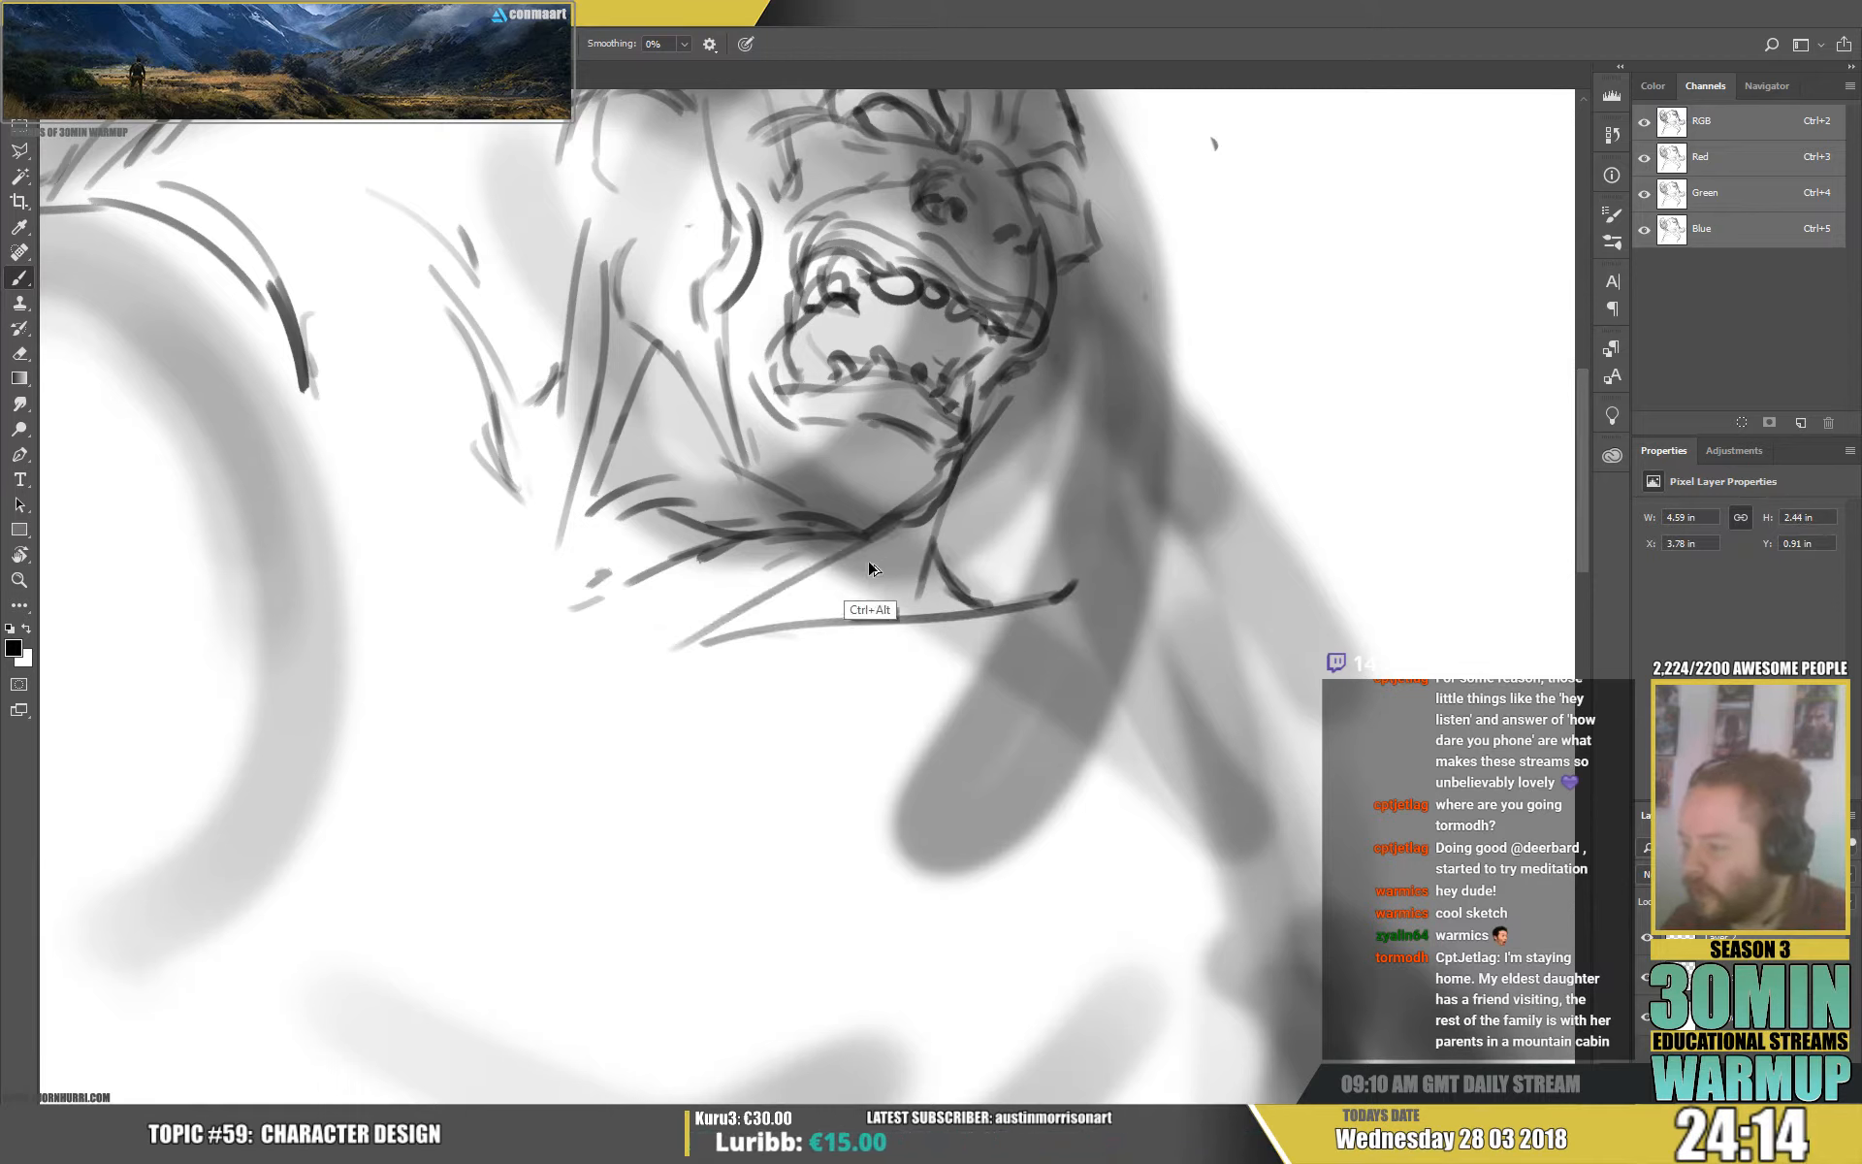
drag(853, 536, 807, 617)
drag(983, 501, 989, 520)
drag(962, 492, 956, 549)
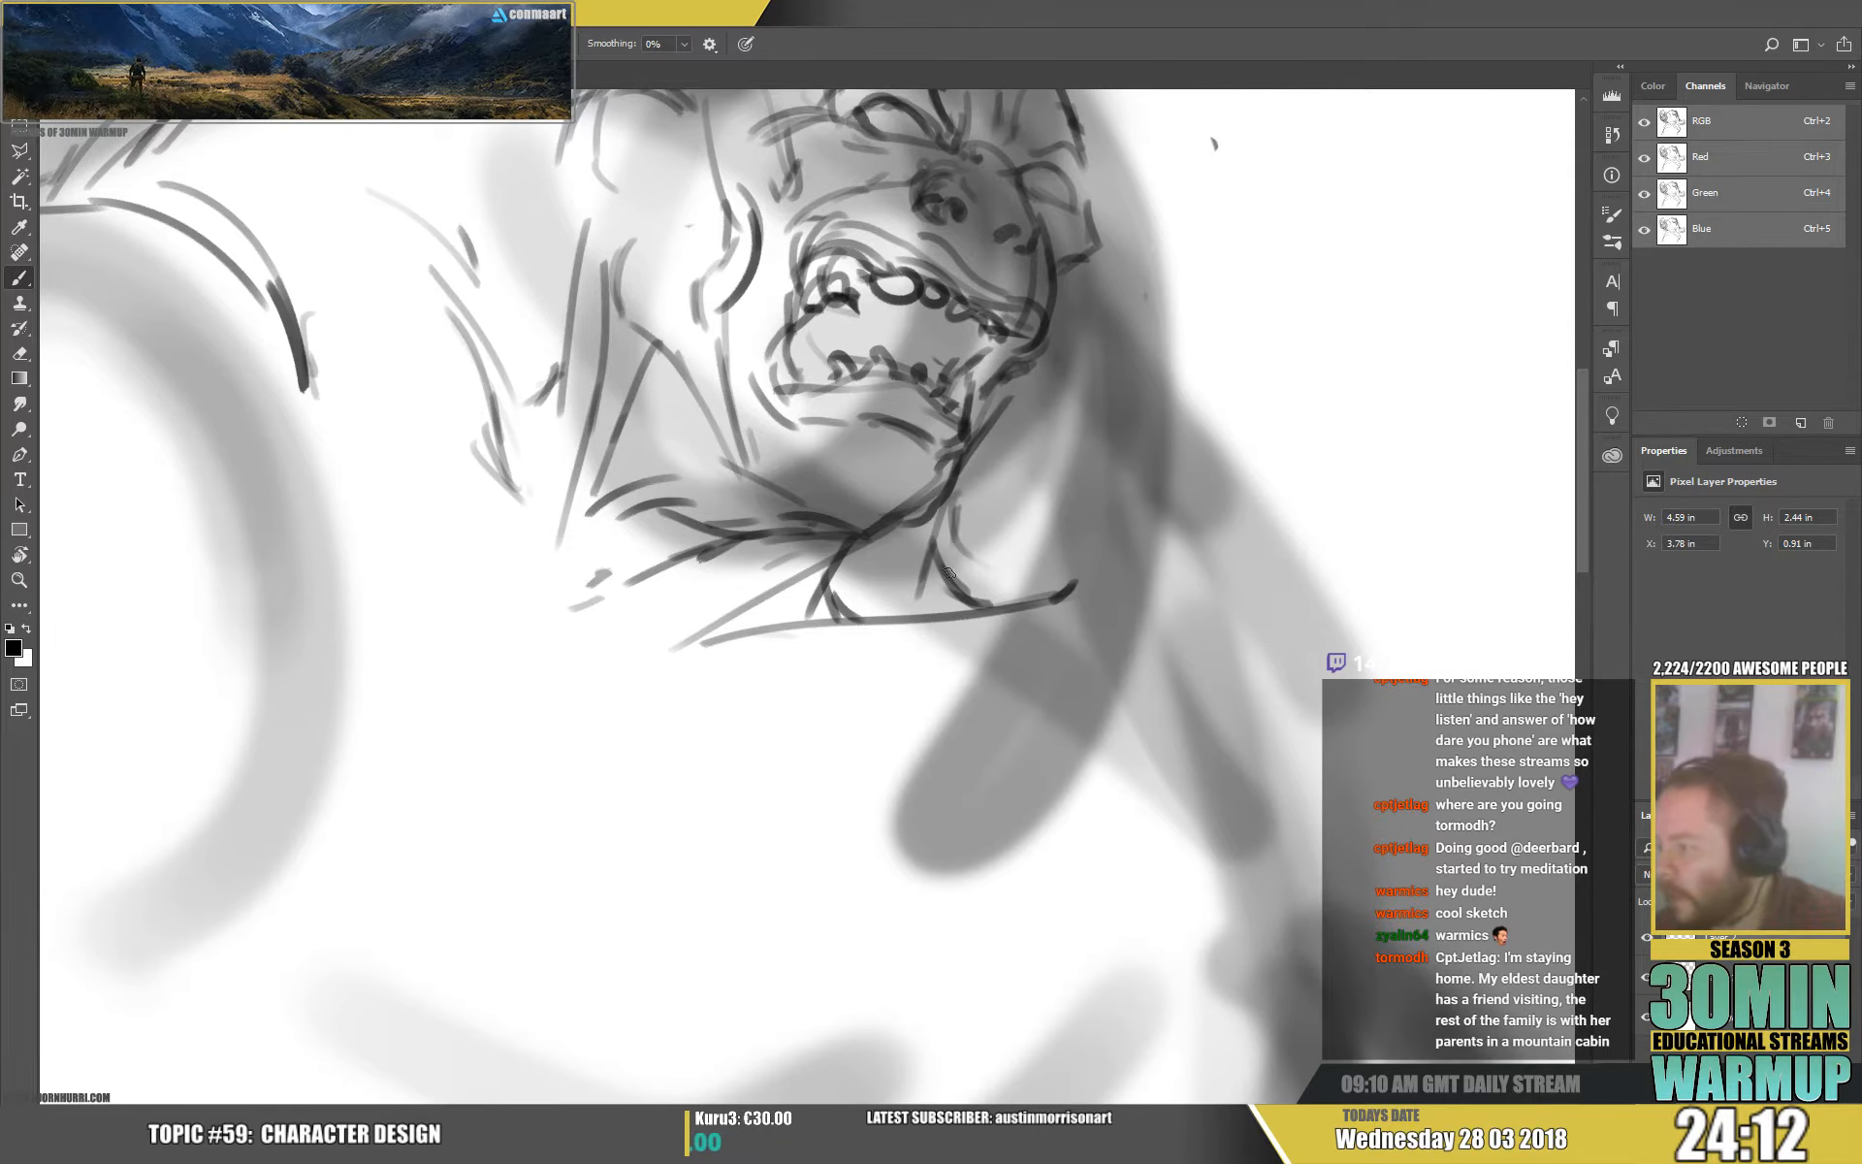
drag(977, 439, 953, 572)
Draw the far shoulder contour descending from the side of the head, with overlapping strokes at its lower end.
drag(1188, 373, 1143, 556)
drag(1051, 403, 1028, 388)
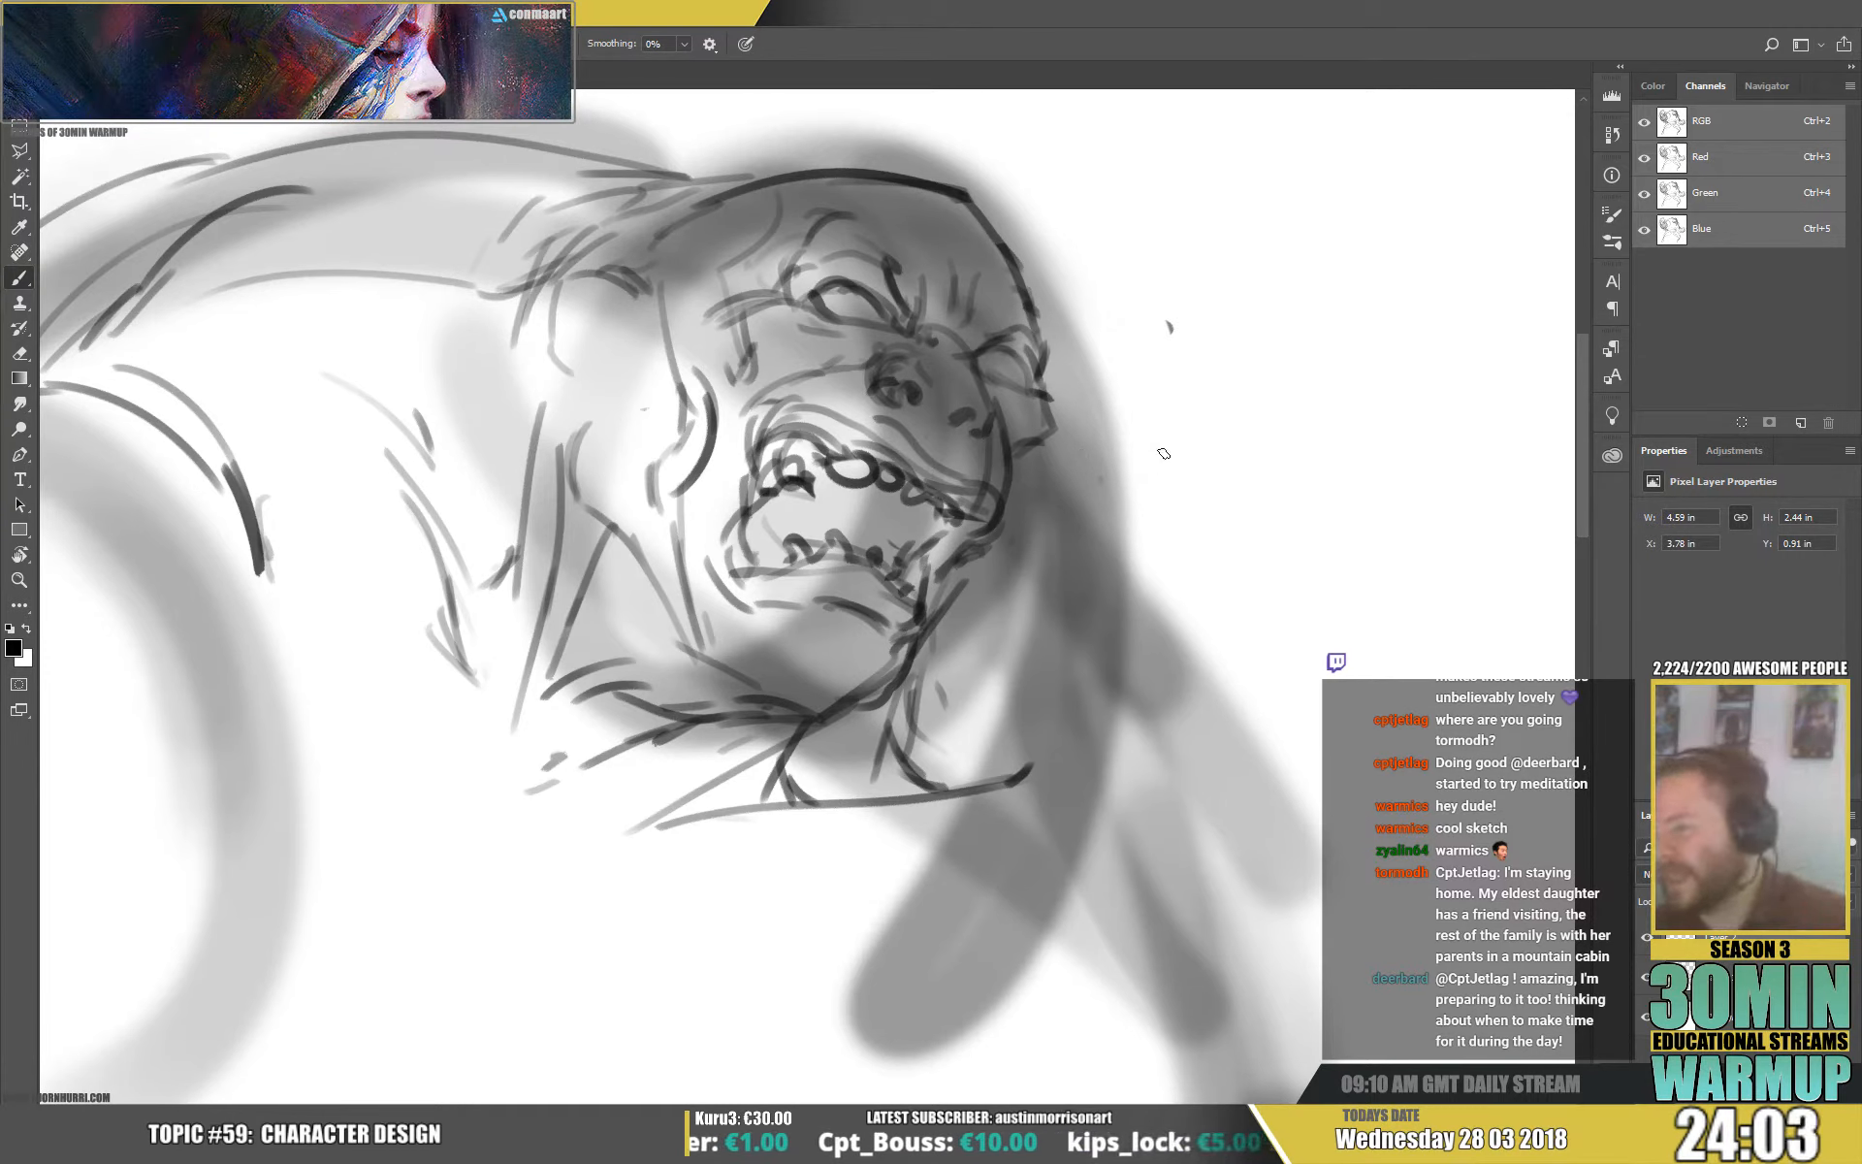
mouse_move(1041, 312)
mouse_down()
mouse_move(1129, 652)
mouse_move(1101, 757)
mouse_up()
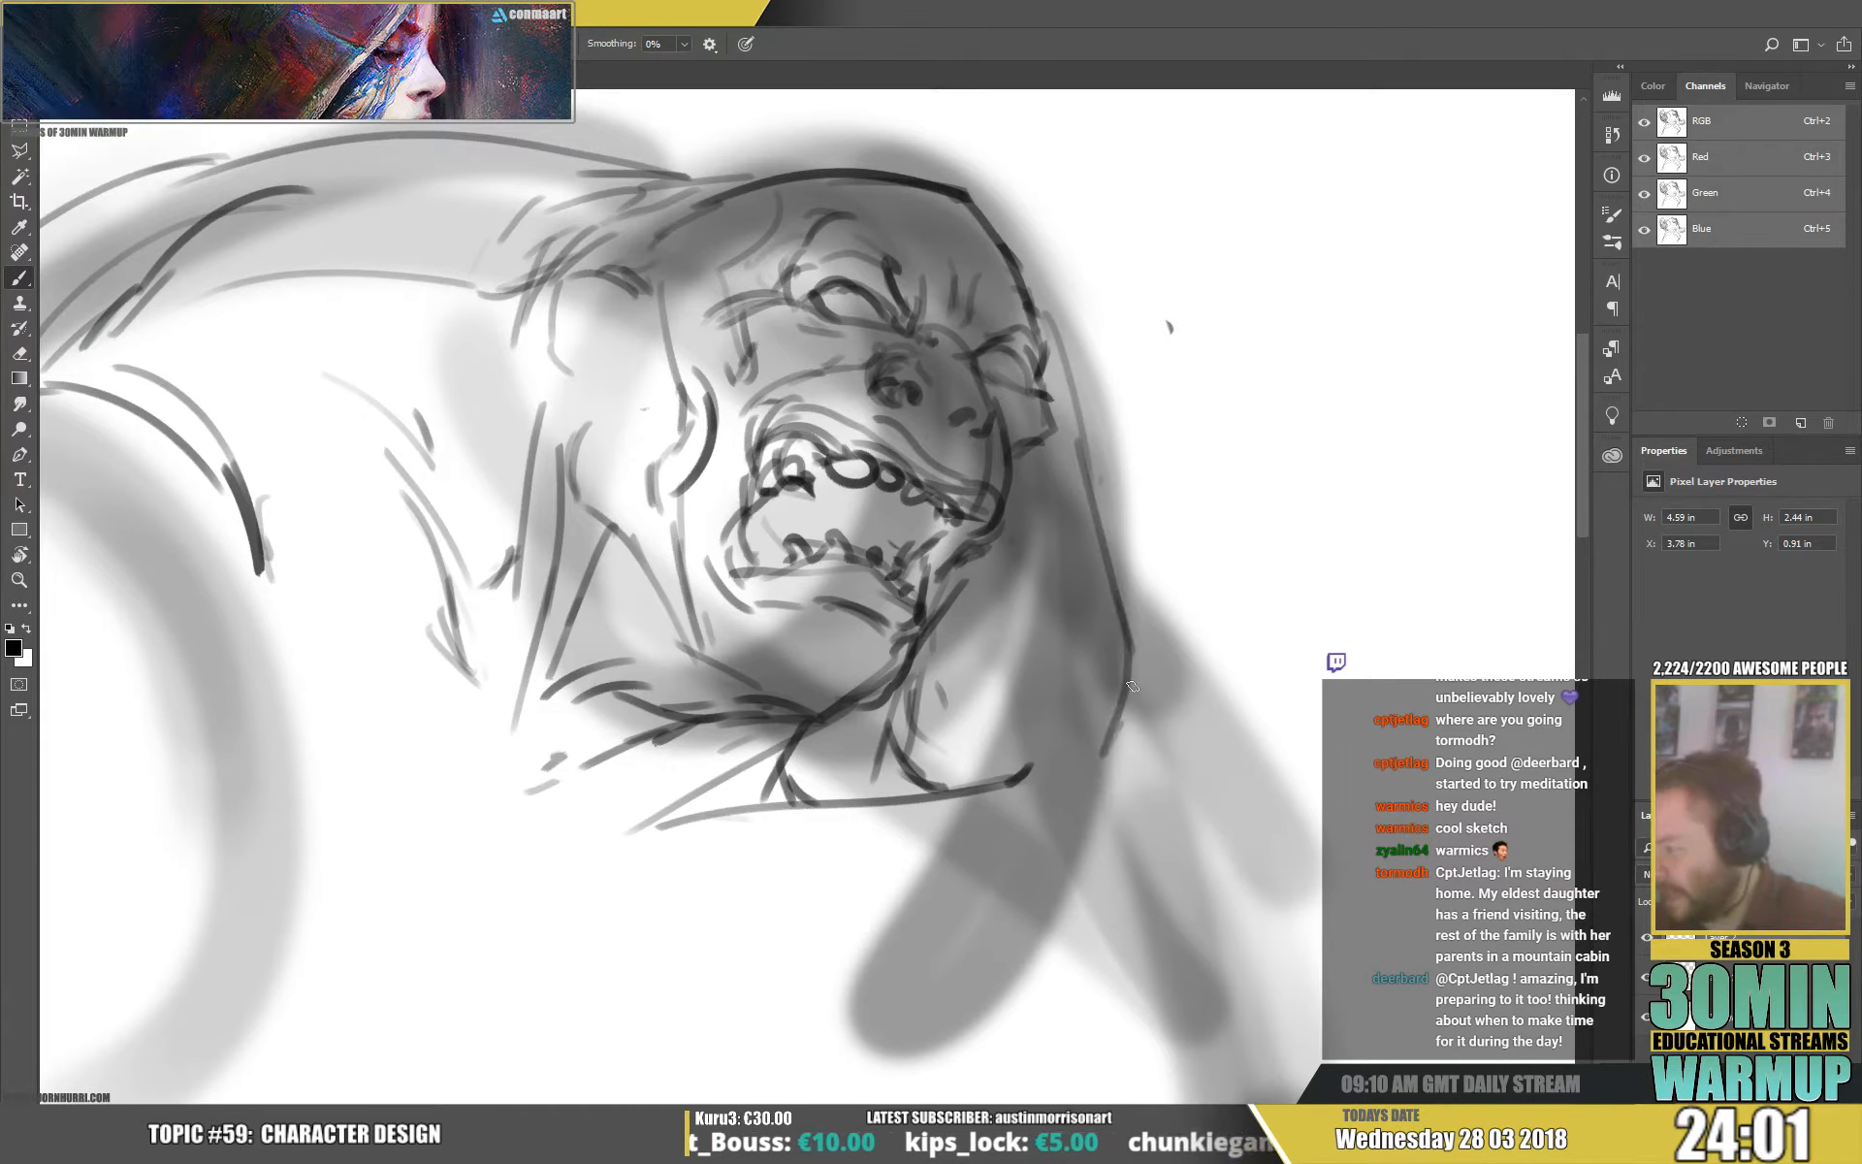
drag(1131, 629, 1120, 789)
drag(1101, 545, 1144, 690)
drag(1153, 677, 1067, 475)
Extend the outer contour of the far arm downward over the grey gesture and hook it inward at the bottom.
mouse_move(1009, 300)
mouse_down()
mouse_move(1256, 748)
mouse_move(1209, 382)
mouse_move(1160, 487)
mouse_move(1031, 412)
mouse_move(1131, 346)
mouse_move(1300, 374)
mouse_move(1341, 561)
mouse_up()
mouse_move(864, 416)
mouse_down()
mouse_move(842, 538)
mouse_move(860, 623)
mouse_move(983, 904)
mouse_up()
mouse_move(1011, 846)
mouse_down()
mouse_move(1053, 462)
mouse_move(991, 557)
mouse_up()
drag(1020, 502, 916, 643)
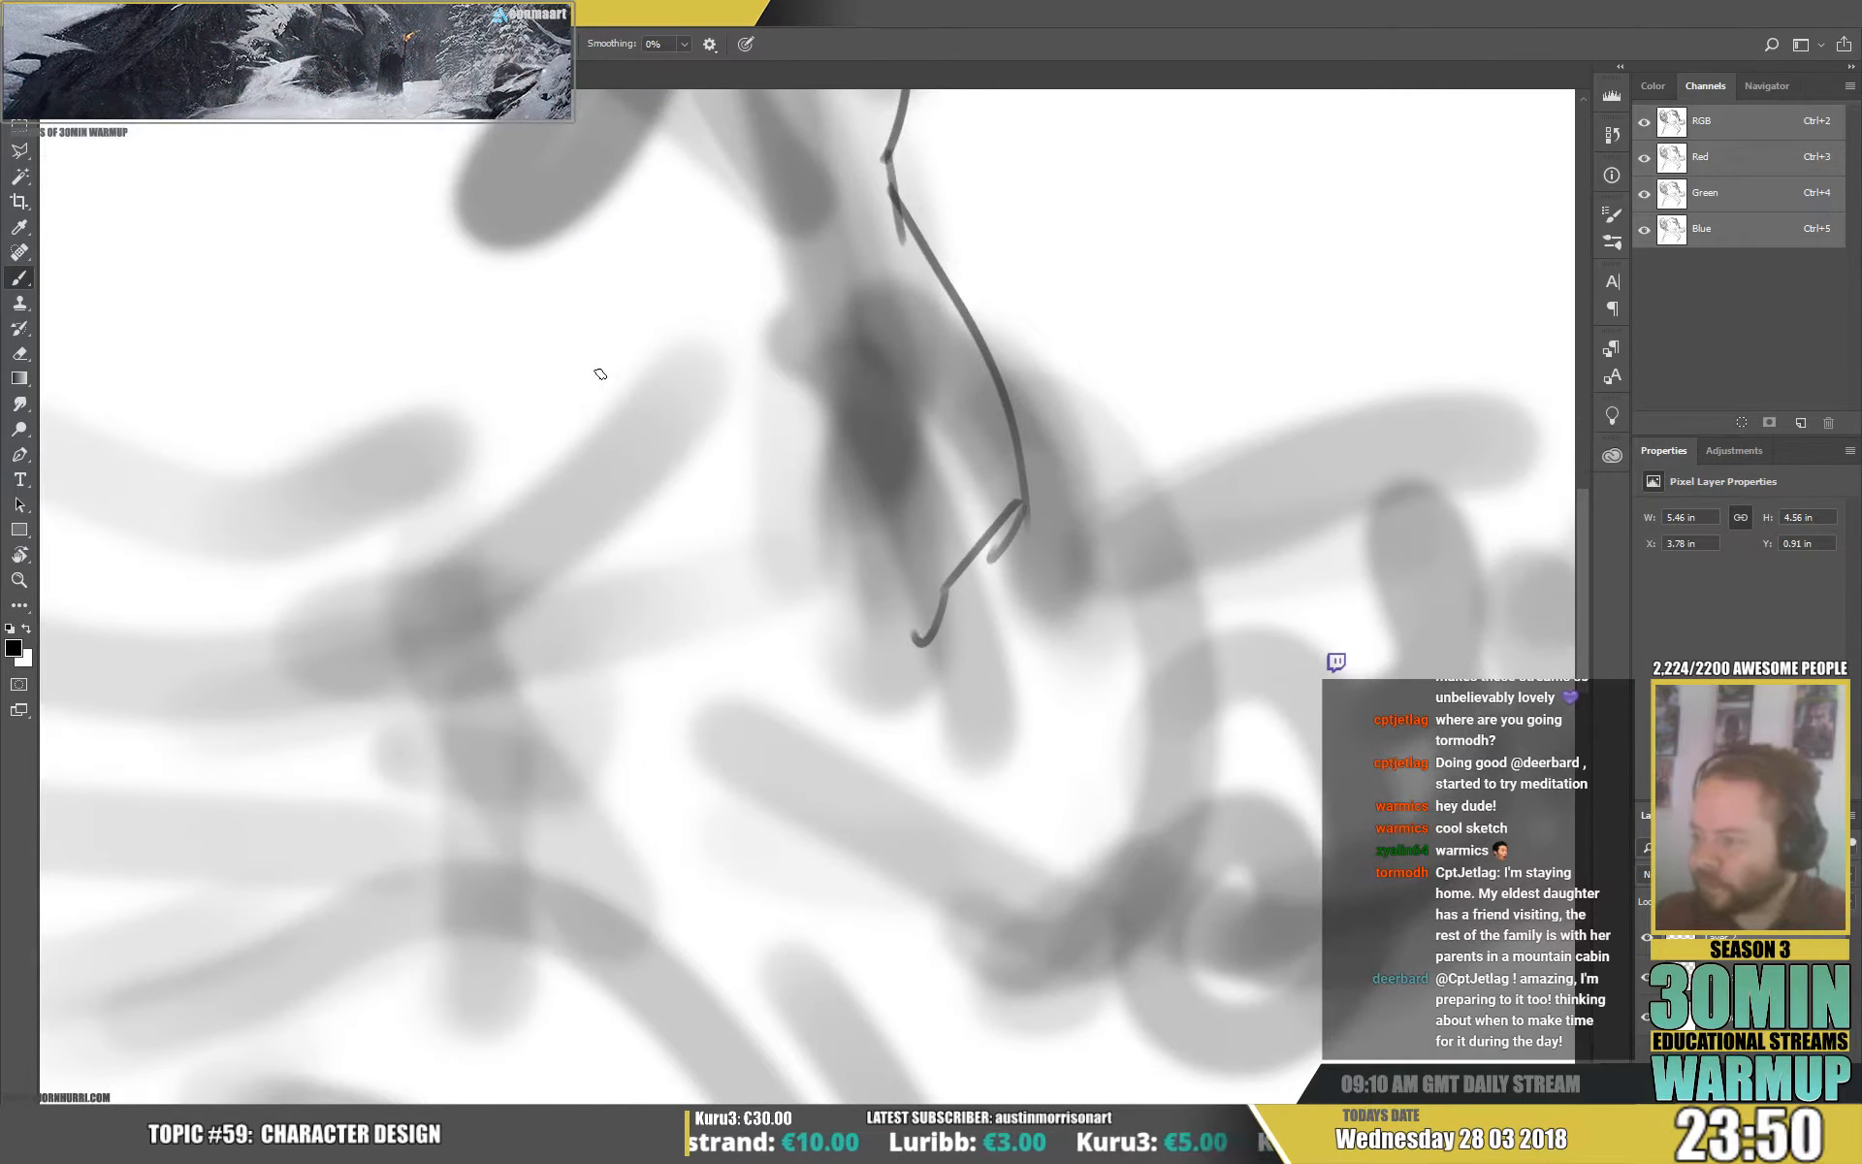
Draw a broad curved lower edge sweeping inward and up from the bottom of the far arm contour.
mouse_move(600, 376)
mouse_down()
mouse_move(684, 548)
mouse_move(773, 613)
mouse_move(853, 604)
mouse_move(1017, 482)
mouse_up()
mouse_move(918, 597)
mouse_down()
mouse_move(1022, 456)
mouse_move(1006, 466)
mouse_up()
drag(985, 497, 1004, 370)
drag(1029, 409, 1060, 721)
Add a crease across the narrowing of the far arm and an inner muscle contour along its upper part.
drag(920, 415, 913, 473)
mouse_move(923, 498)
mouse_down()
mouse_move(890, 532)
mouse_move(798, 486)
mouse_up()
drag(743, 473, 711, 457)
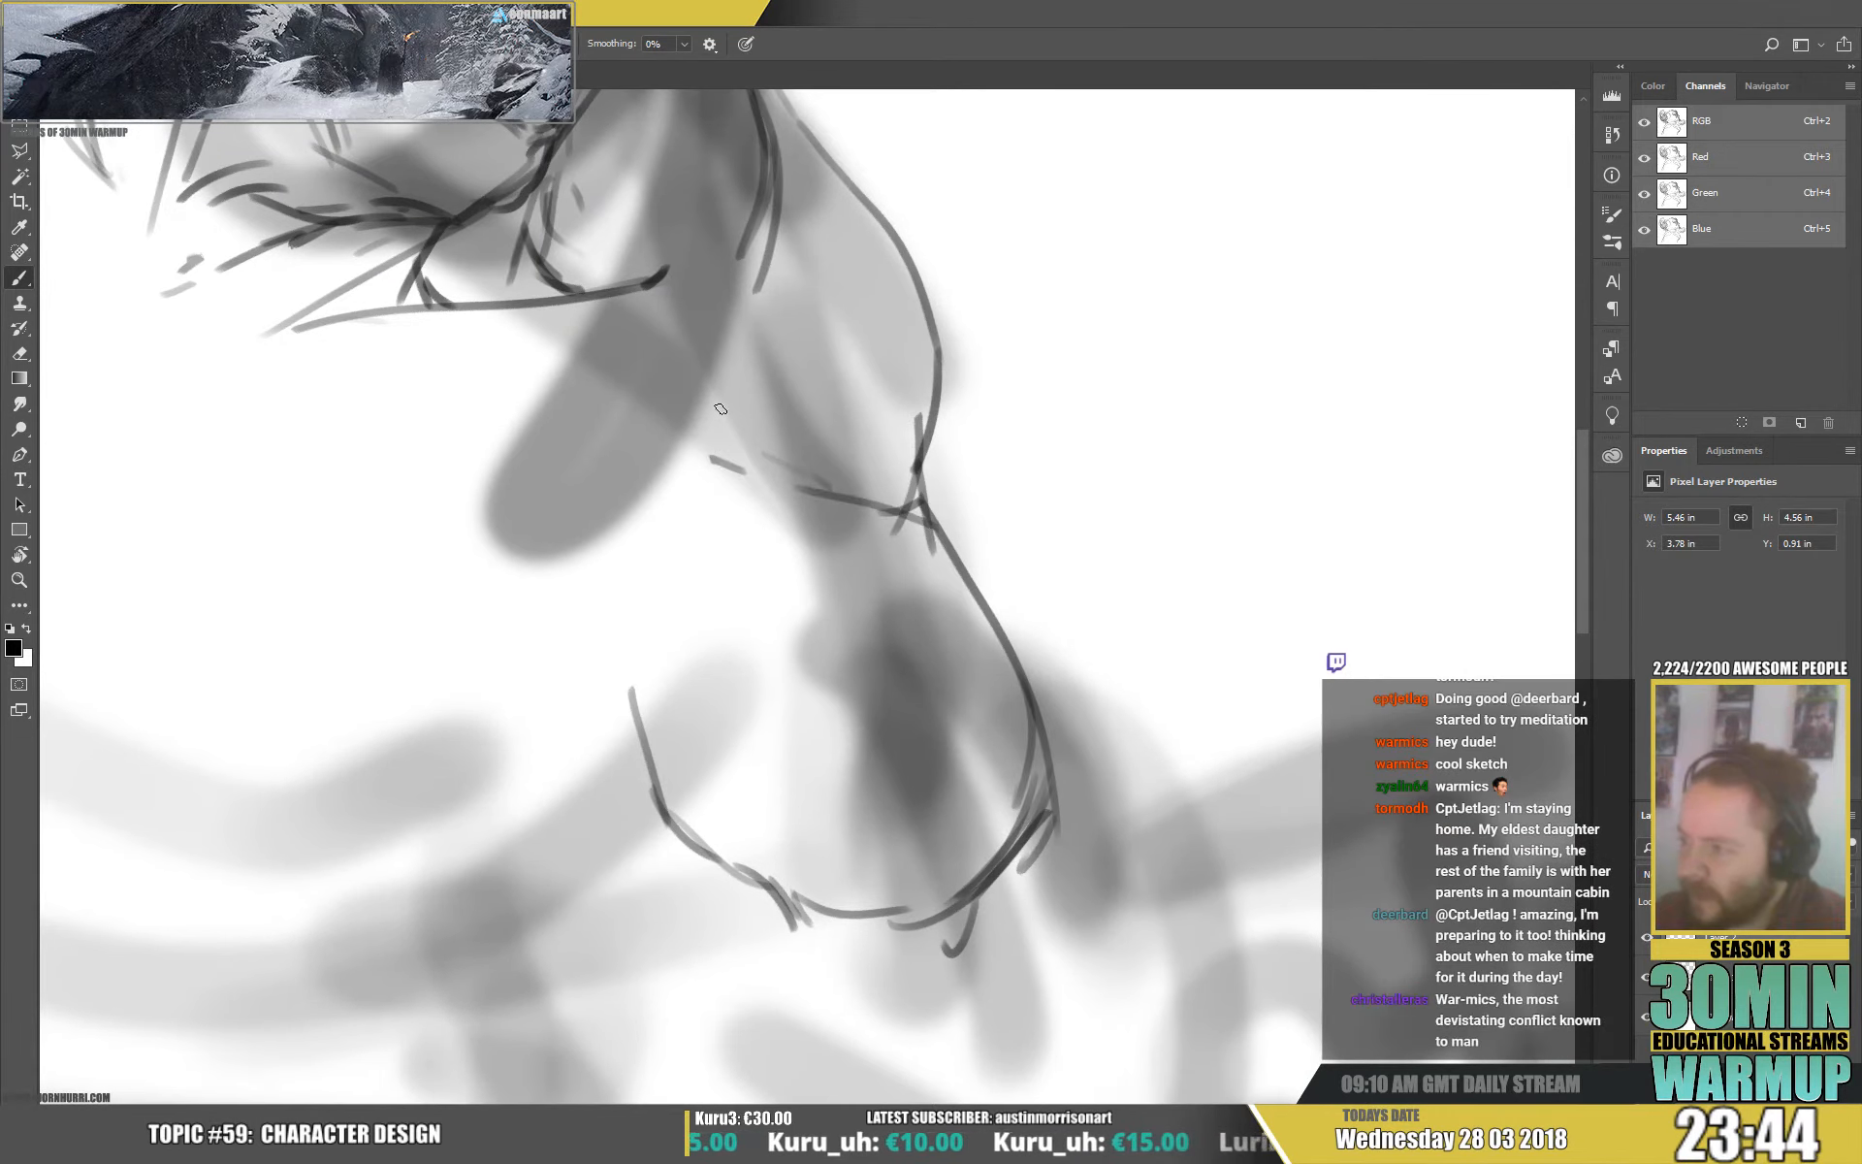
mouse_move(751, 255)
mouse_down()
mouse_move(853, 315)
mouse_move(914, 504)
mouse_move(919, 358)
mouse_up()
drag(792, 242, 778, 211)
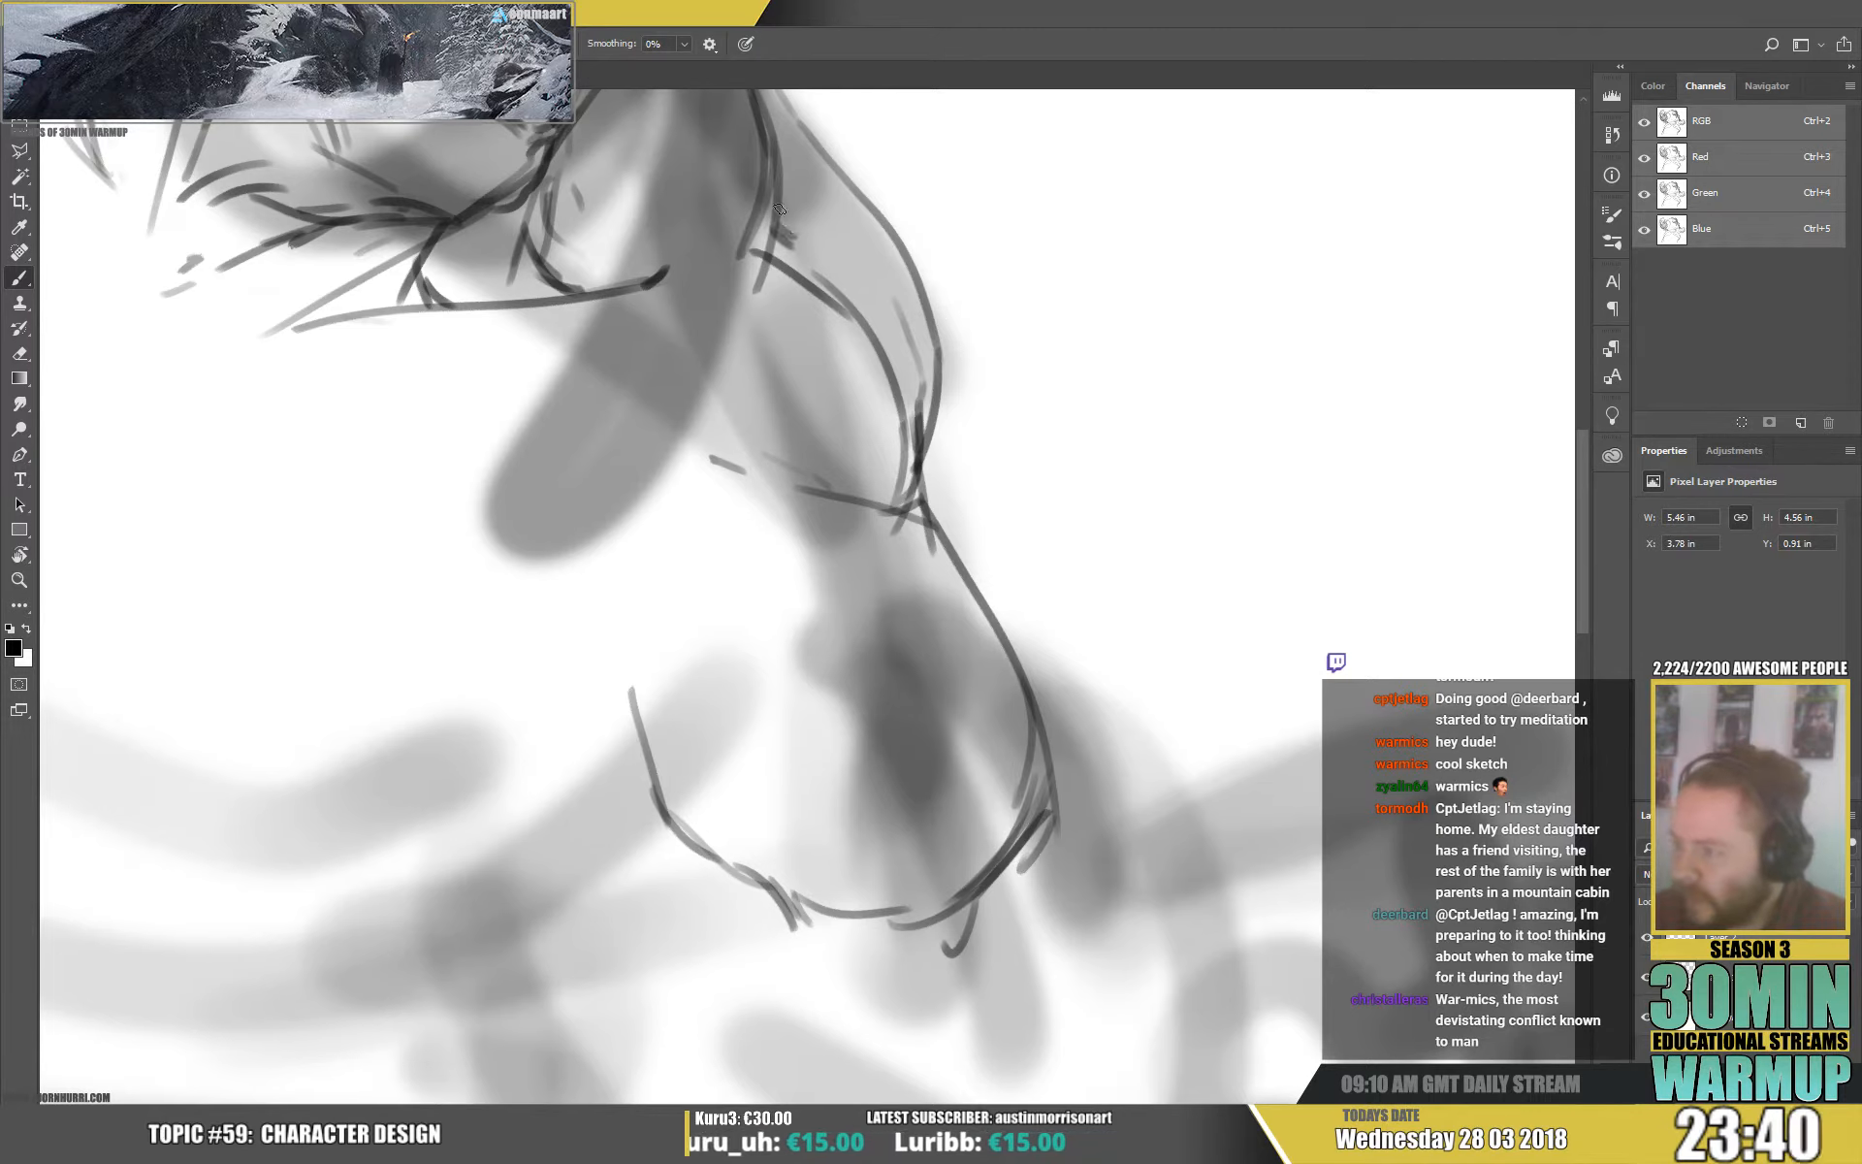
Draw the inner contour of the far upper arm down to the crease, with a short curved mark beside it.
drag(689, 446, 657, 325)
drag(699, 410, 781, 482)
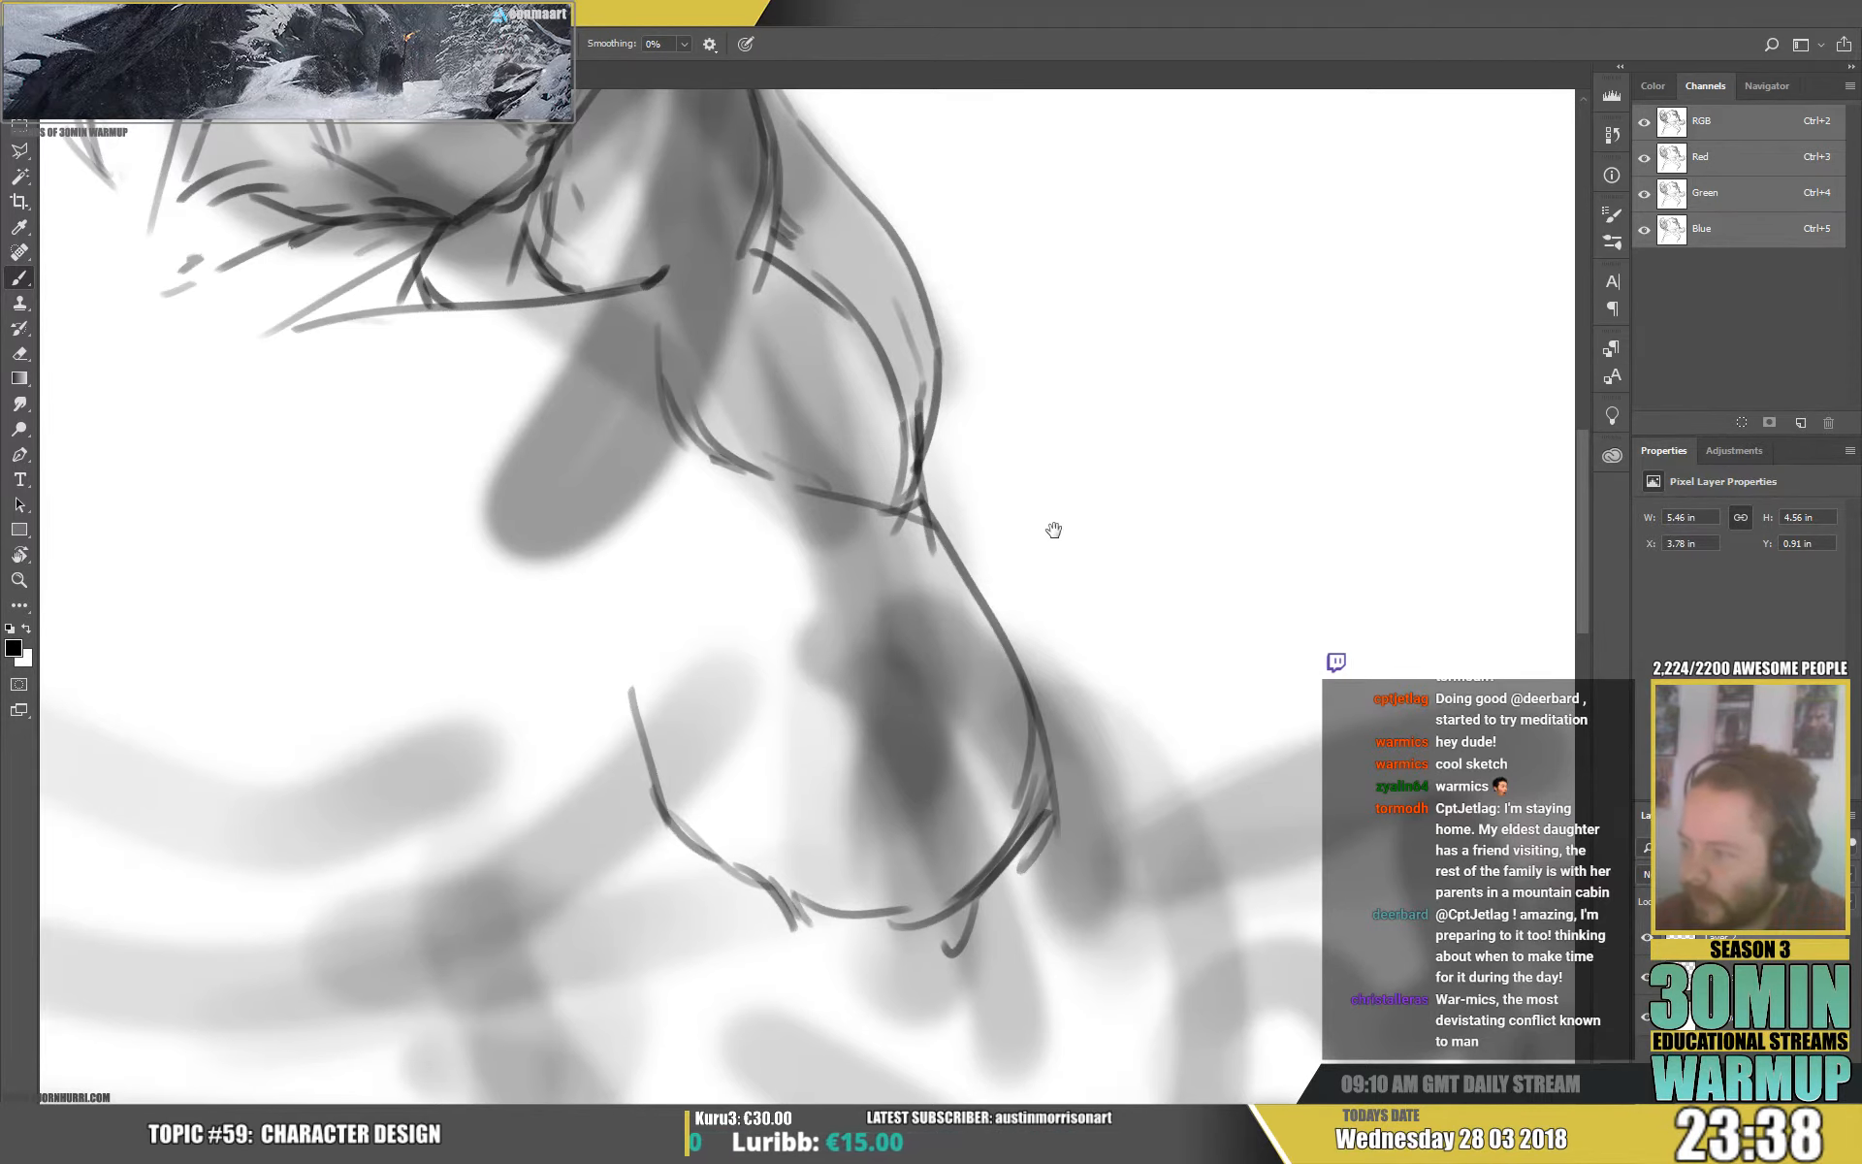
drag(984, 390, 1208, 511)
drag(1099, 664, 1214, 562)
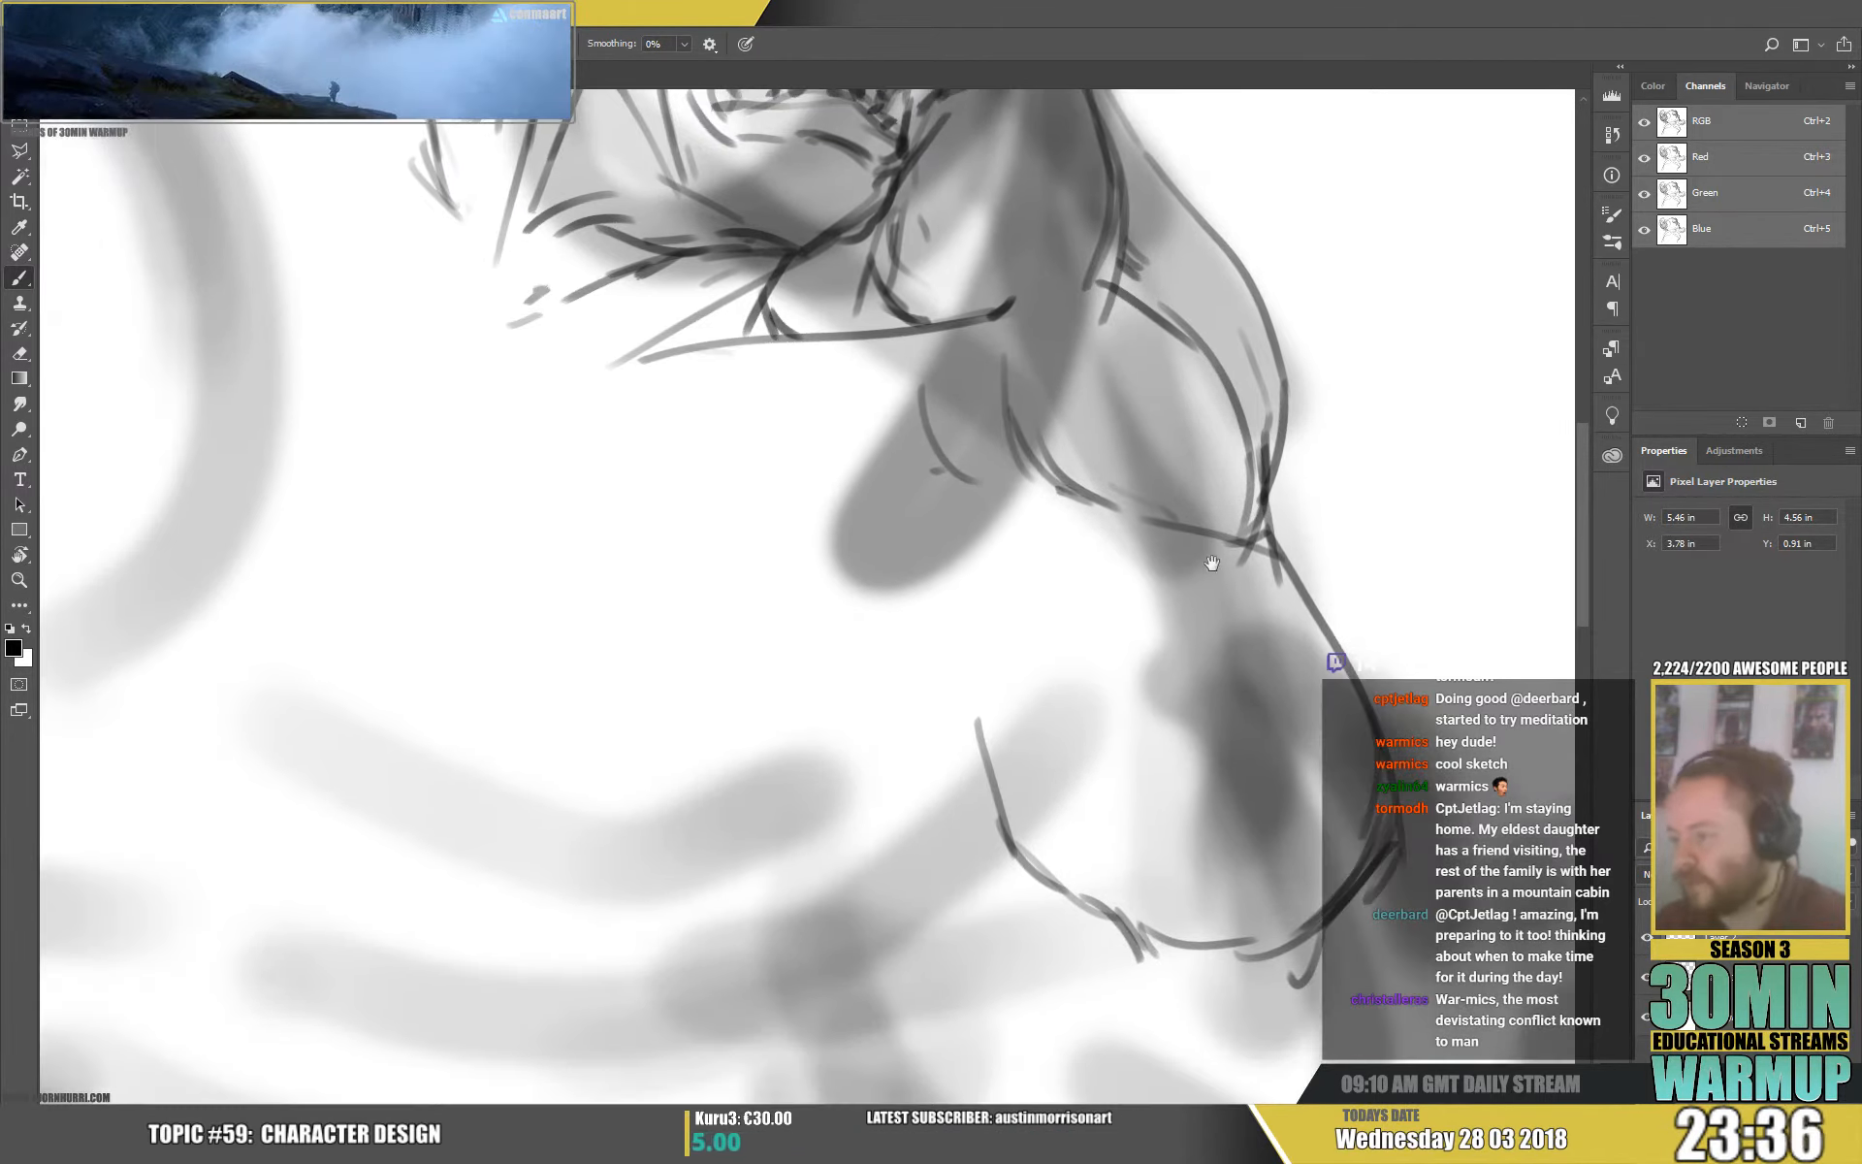
Block in the top of the raised near fist with two arched finger contours and a crease line beneath them.
drag(1085, 467, 1347, 537)
drag(1282, 636, 1363, 685)
drag(1245, 413, 1482, 614)
drag(1265, 565, 1459, 536)
drag(983, 449, 1331, 602)
drag(1259, 531, 1263, 624)
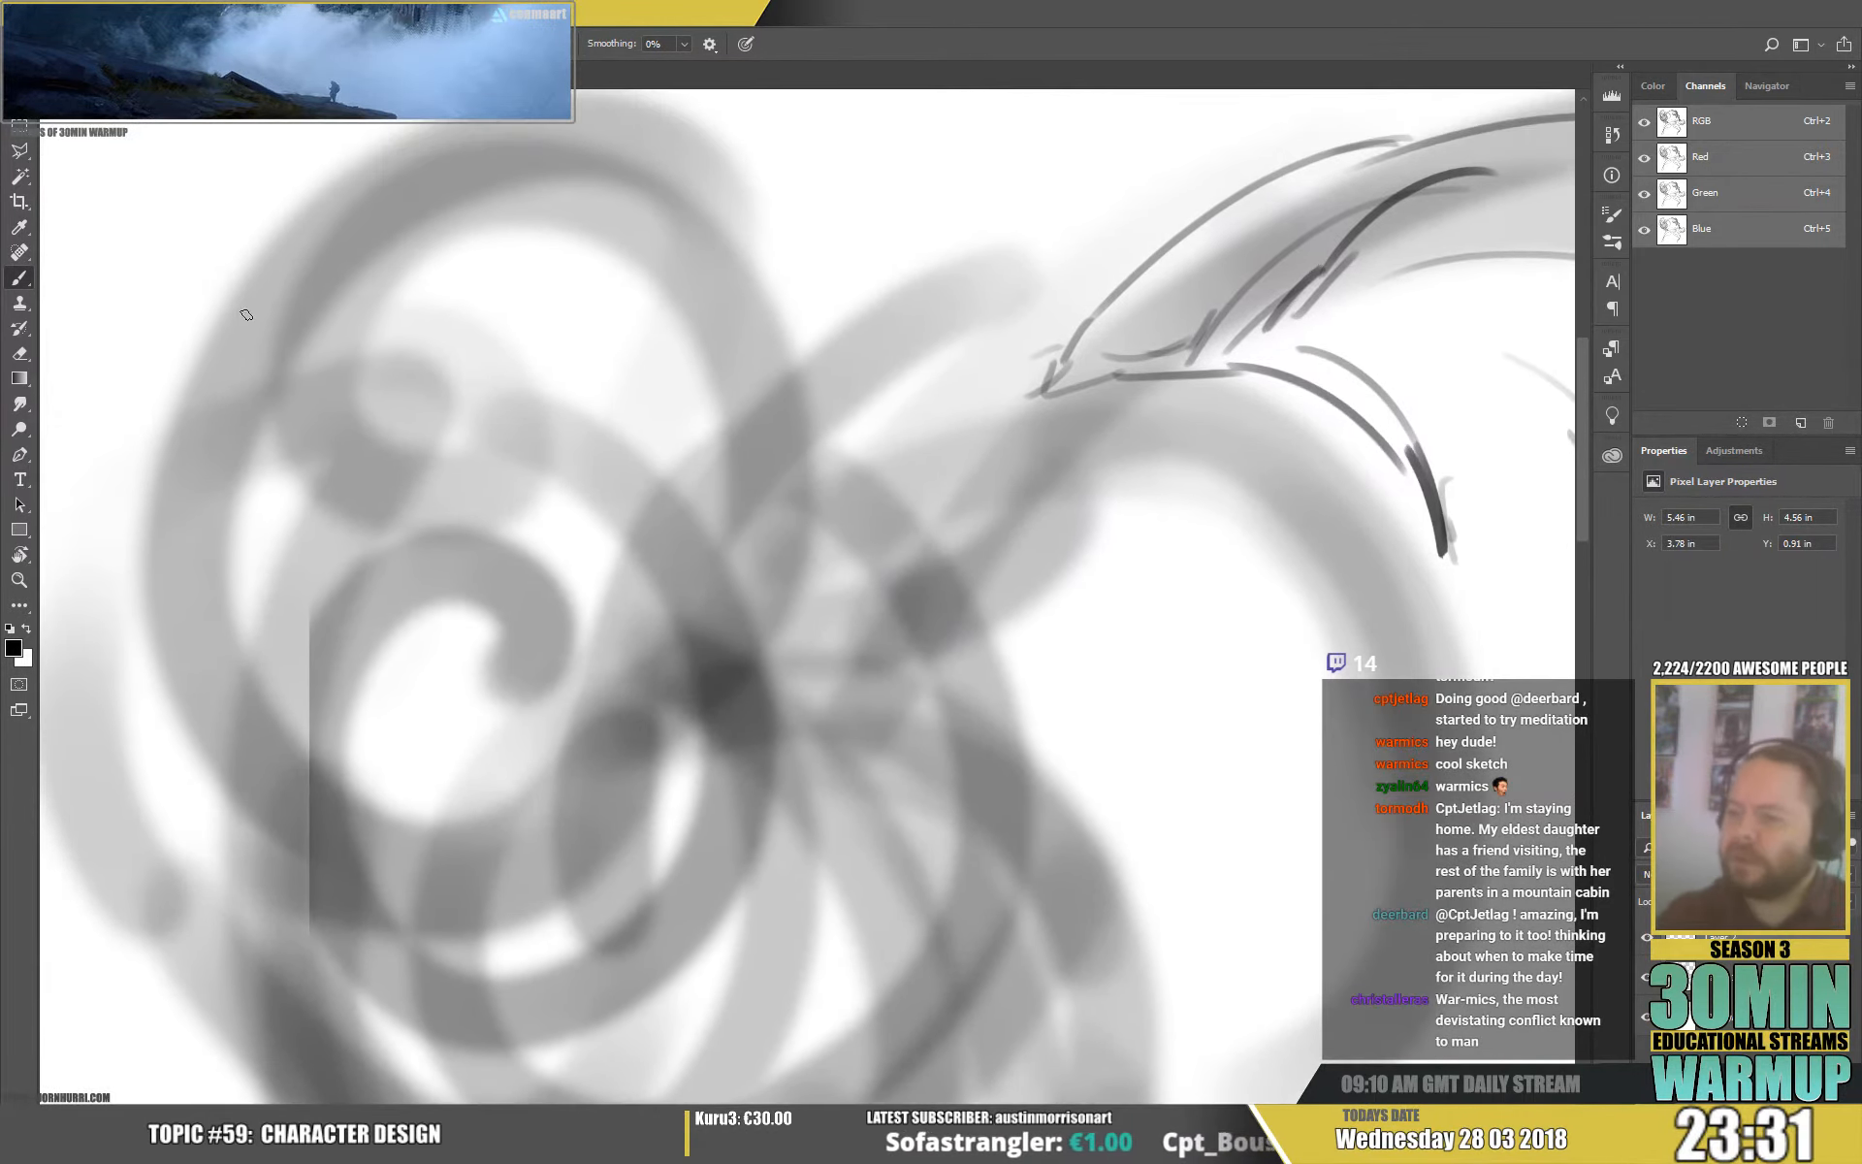
drag(202, 377, 276, 202)
drag(434, 235, 395, 339)
mouse_move(242, 322)
mouse_down()
mouse_move(527, 160)
mouse_move(619, 260)
mouse_up()
mouse_move(245, 649)
mouse_down()
mouse_move(171, 580)
mouse_move(548, 350)
mouse_move(677, 427)
mouse_up()
drag(576, 533, 433, 615)
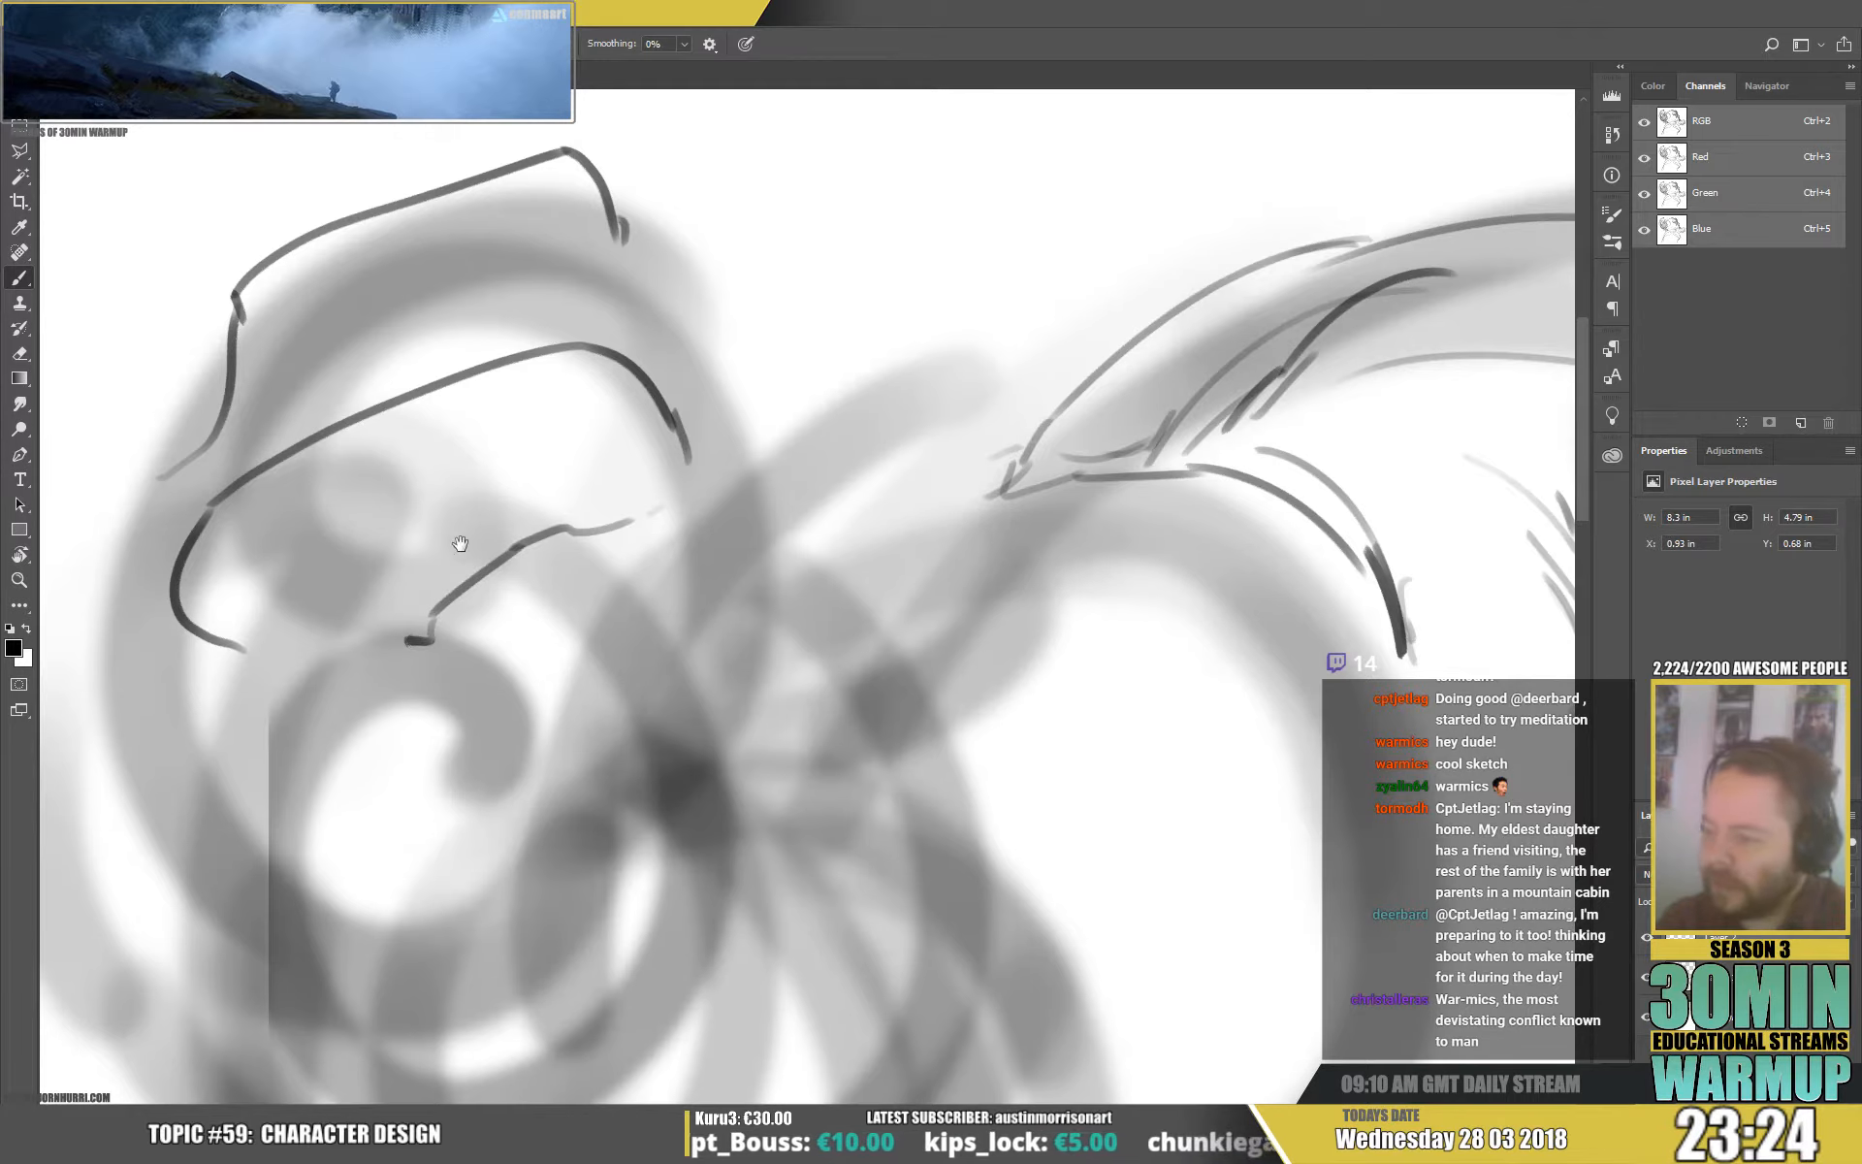
Outline the thumb and lower palm of the raised fist, and draw the fingers' outer edge down to the thumb.
drag(460, 543, 440, 339)
mouse_move(454, 613)
mouse_down()
mouse_move(582, 422)
mouse_move(726, 429)
mouse_move(677, 609)
mouse_up()
mouse_move(424, 638)
mouse_down()
mouse_move(436, 781)
mouse_move(558, 795)
mouse_up()
mouse_move(599, 813)
mouse_down()
mouse_move(689, 819)
mouse_move(853, 620)
mouse_move(793, 477)
mouse_move(762, 495)
mouse_up()
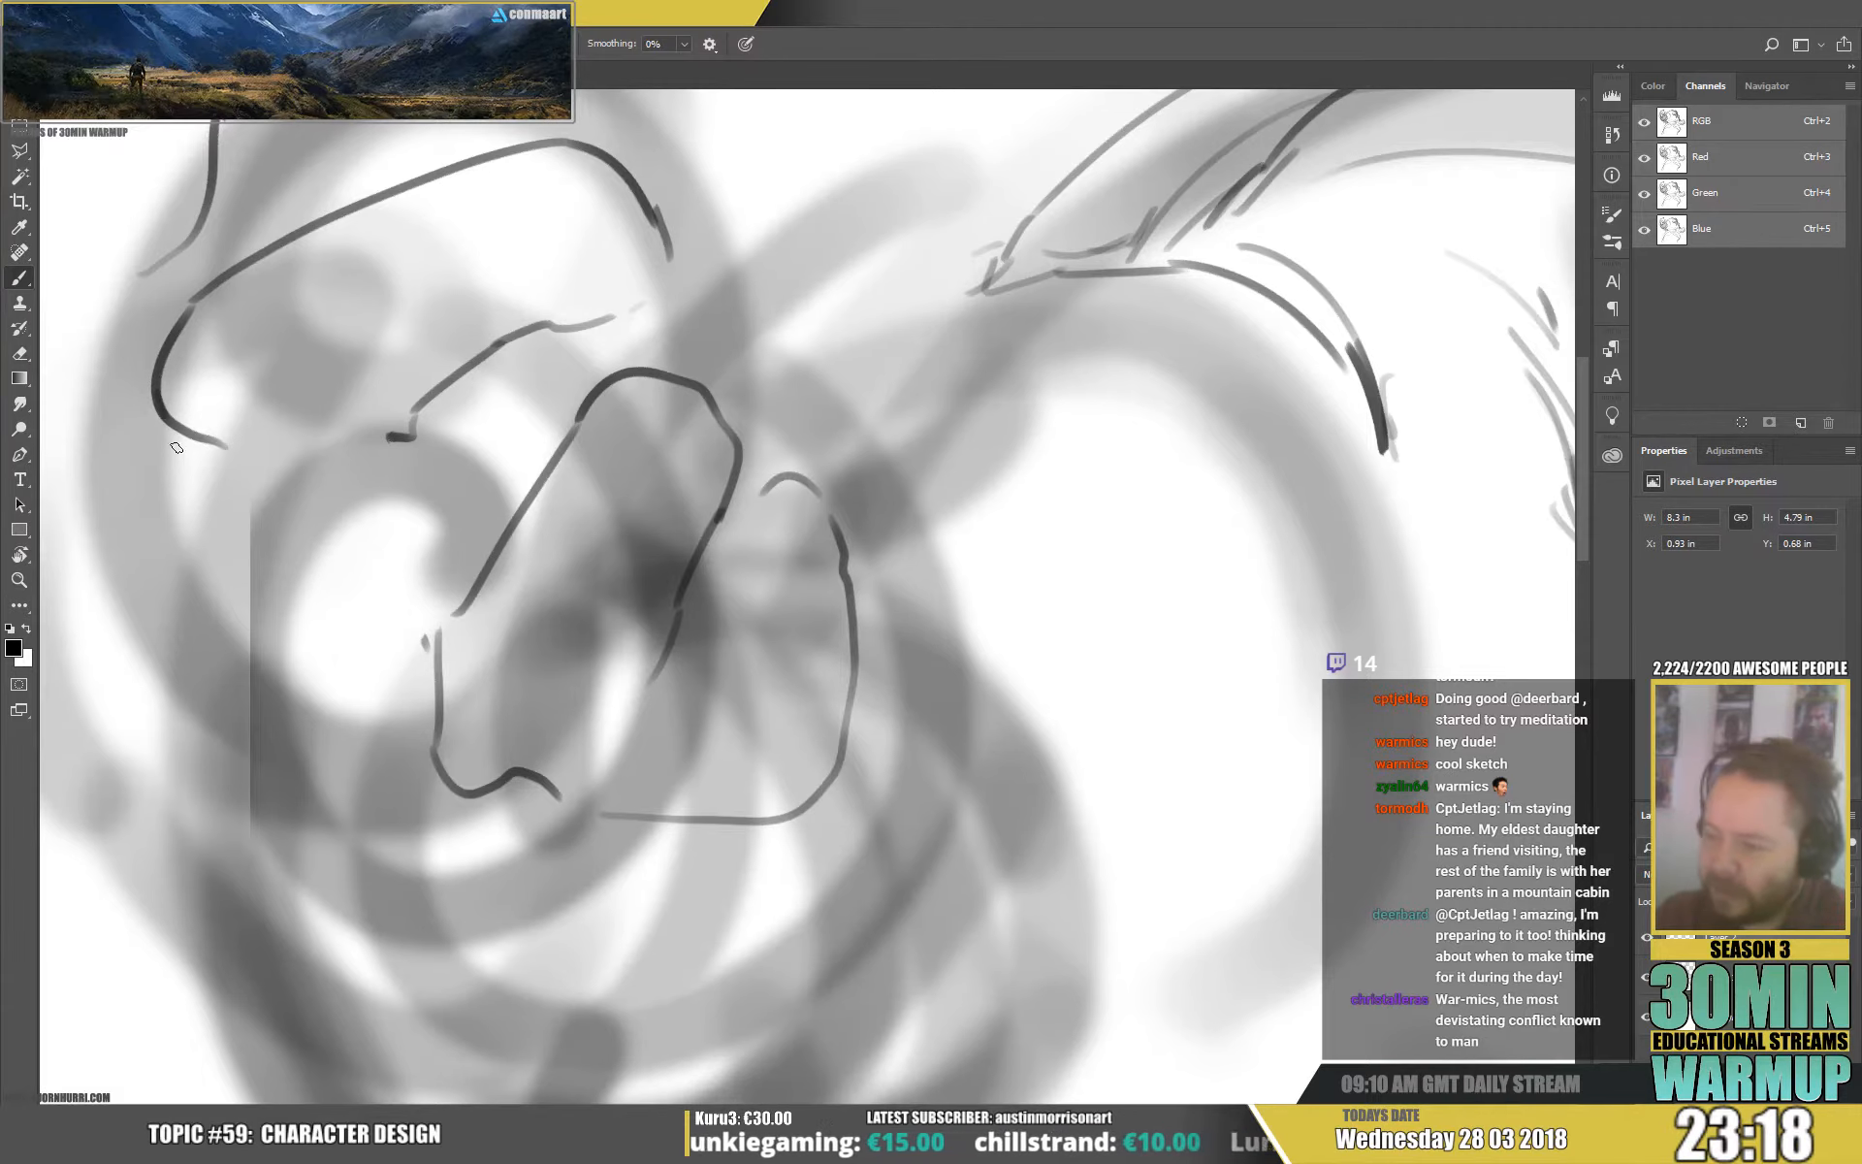
drag(174, 449, 390, 666)
drag(390, 657, 437, 718)
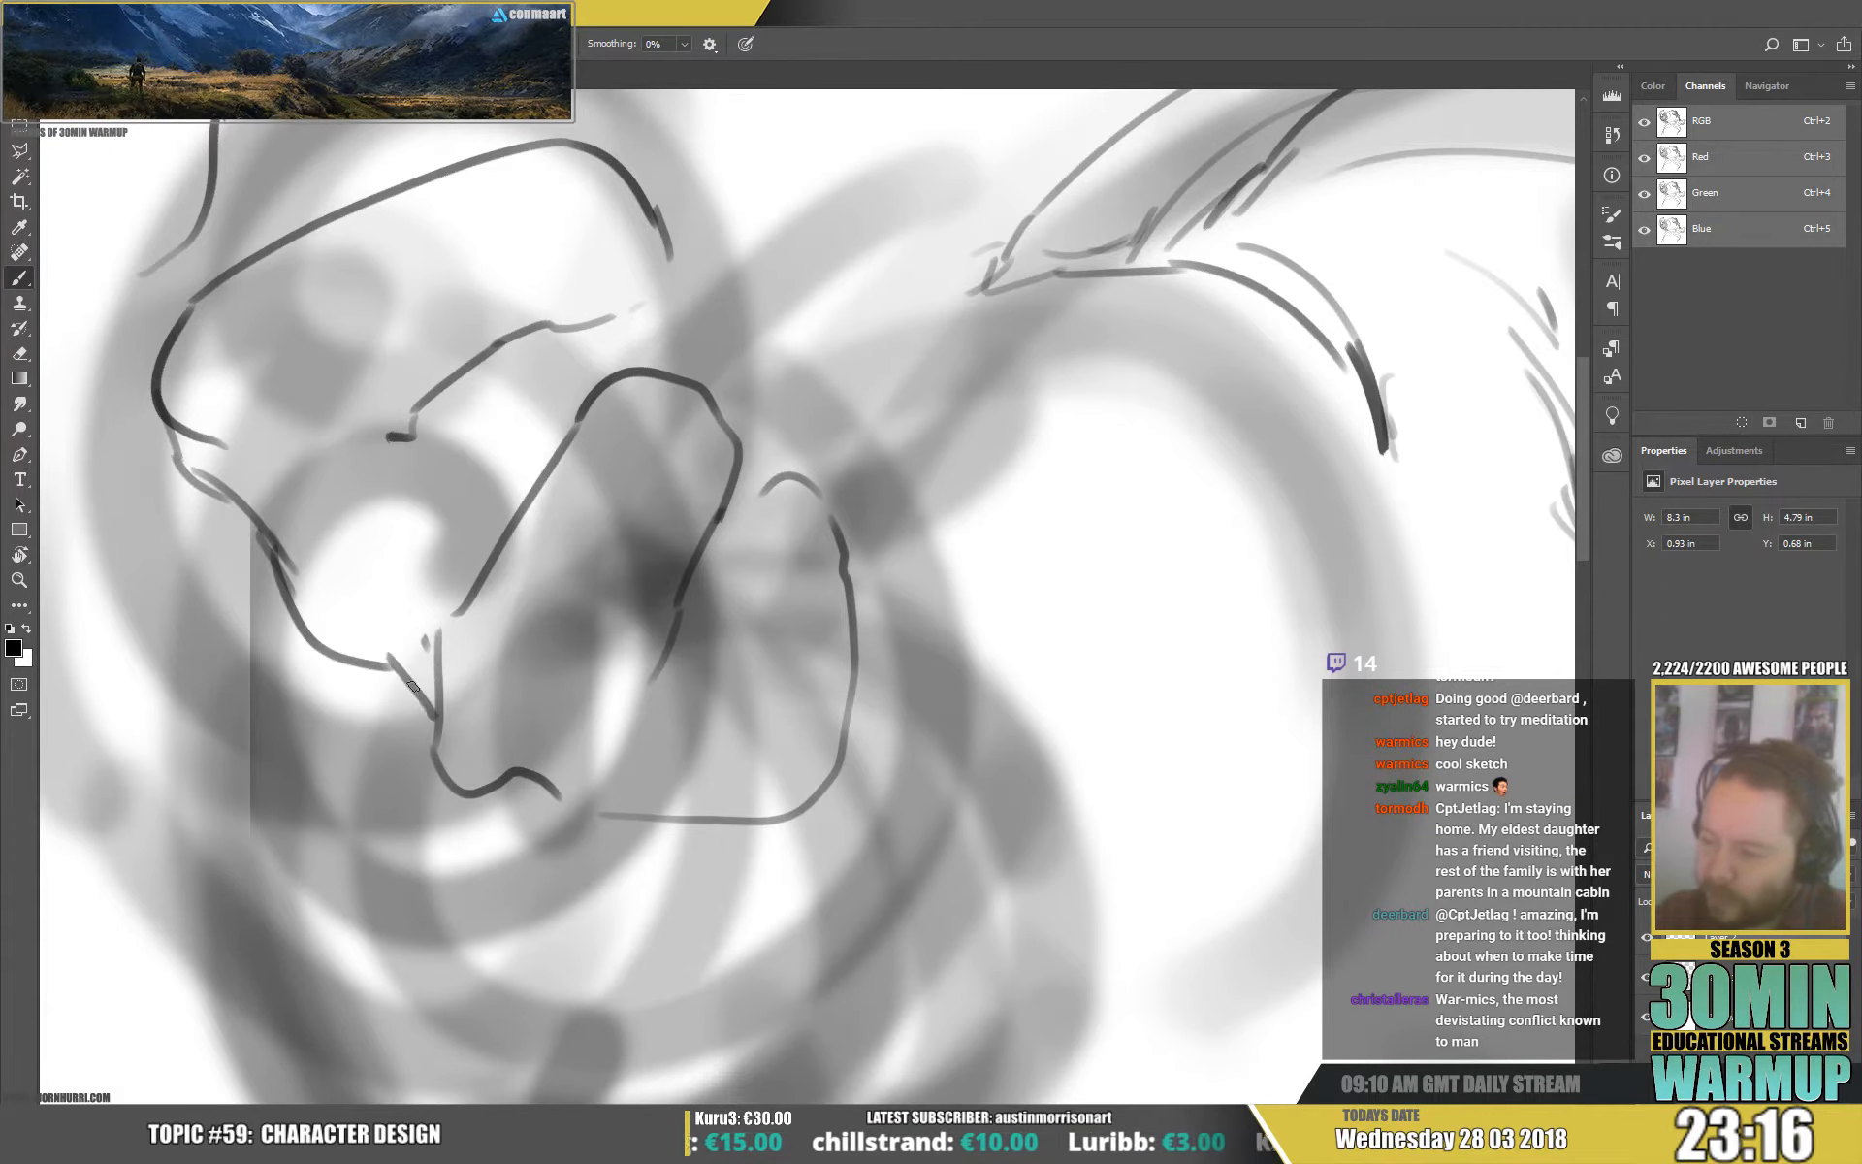
Add side planes at the knuckles of the raised fist and strengthen the creases between its fingers.
drag(407, 250, 749, 495)
drag(490, 499, 491, 605)
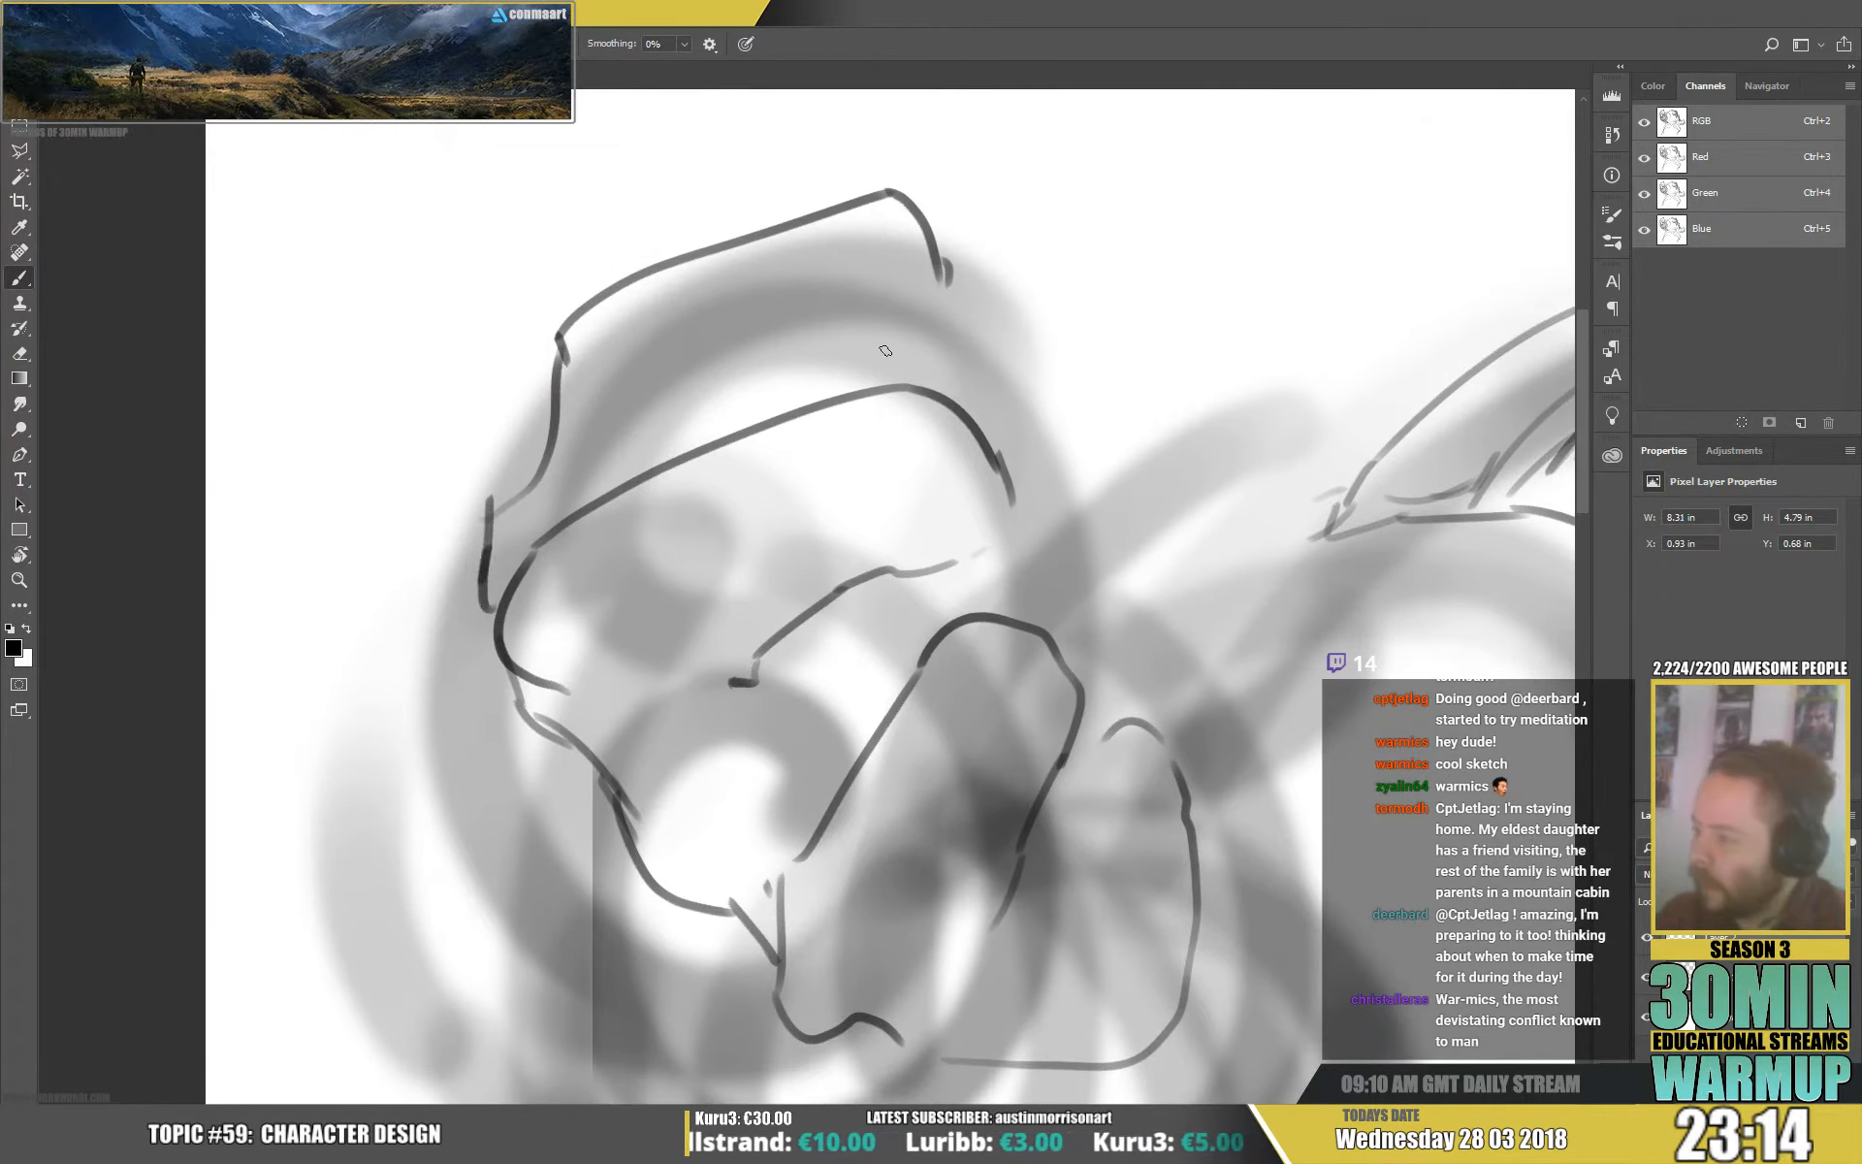
mouse_move(707, 458)
mouse_down()
mouse_move(749, 411)
mouse_move(922, 356)
mouse_up()
drag(939, 279, 904, 393)
drag(962, 326, 910, 388)
mouse_move(913, 200)
mouse_down()
mouse_move(990, 398)
mouse_move(971, 407)
mouse_up()
drag(1108, 484, 924, 302)
mouse_move(763, 205)
mouse_down()
mouse_move(860, 429)
mouse_move(820, 438)
mouse_up()
drag(731, 403, 784, 439)
mouse_move(704, 405)
mouse_down()
mouse_move(779, 409)
mouse_move(753, 398)
mouse_up()
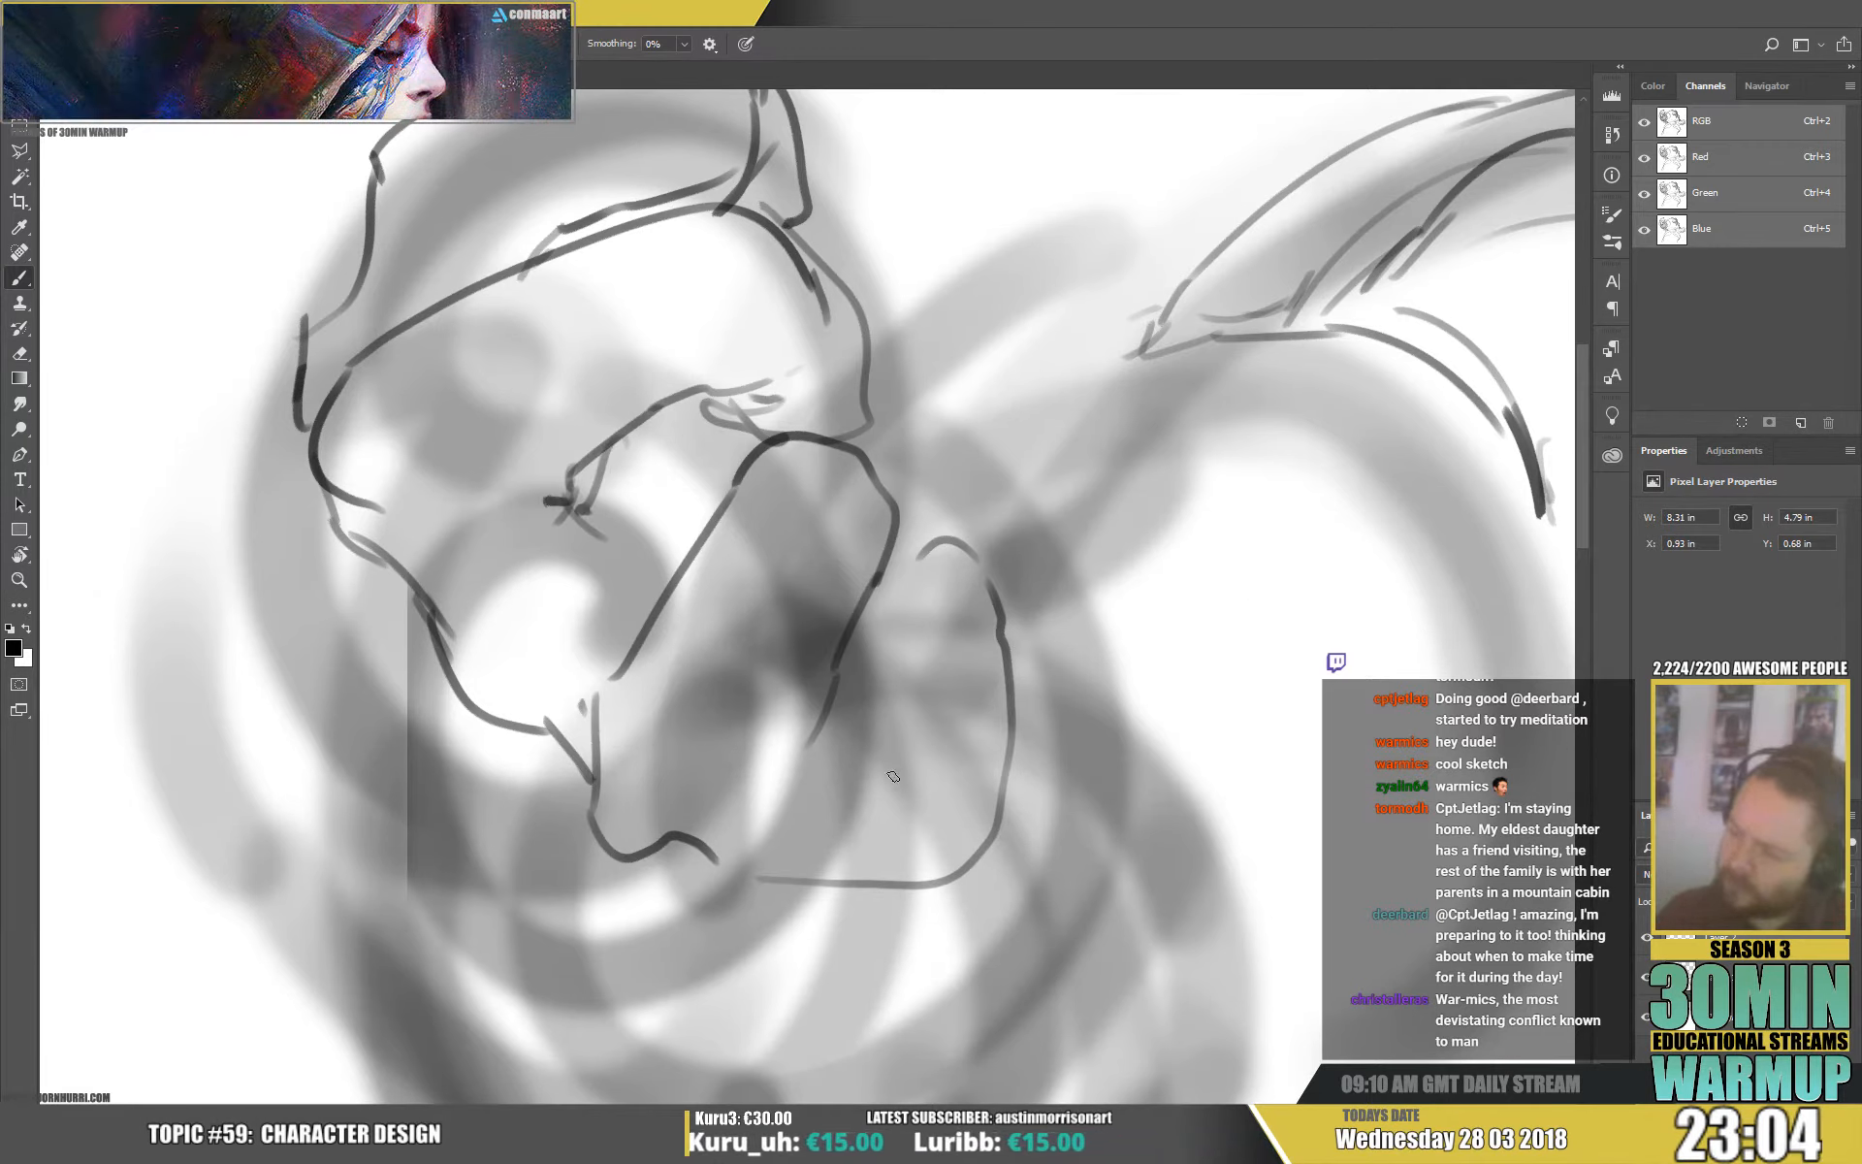
Erase the front of the fist's thumb outline and redraw its upper and lower edges reaching farther across the fingers.
key(e)
mouse_move(507, 690)
mouse_down()
mouse_move(604, 665)
mouse_move(675, 588)
mouse_move(641, 513)
mouse_up()
key(b)
drag(549, 555, 713, 473)
drag(879, 564, 743, 680)
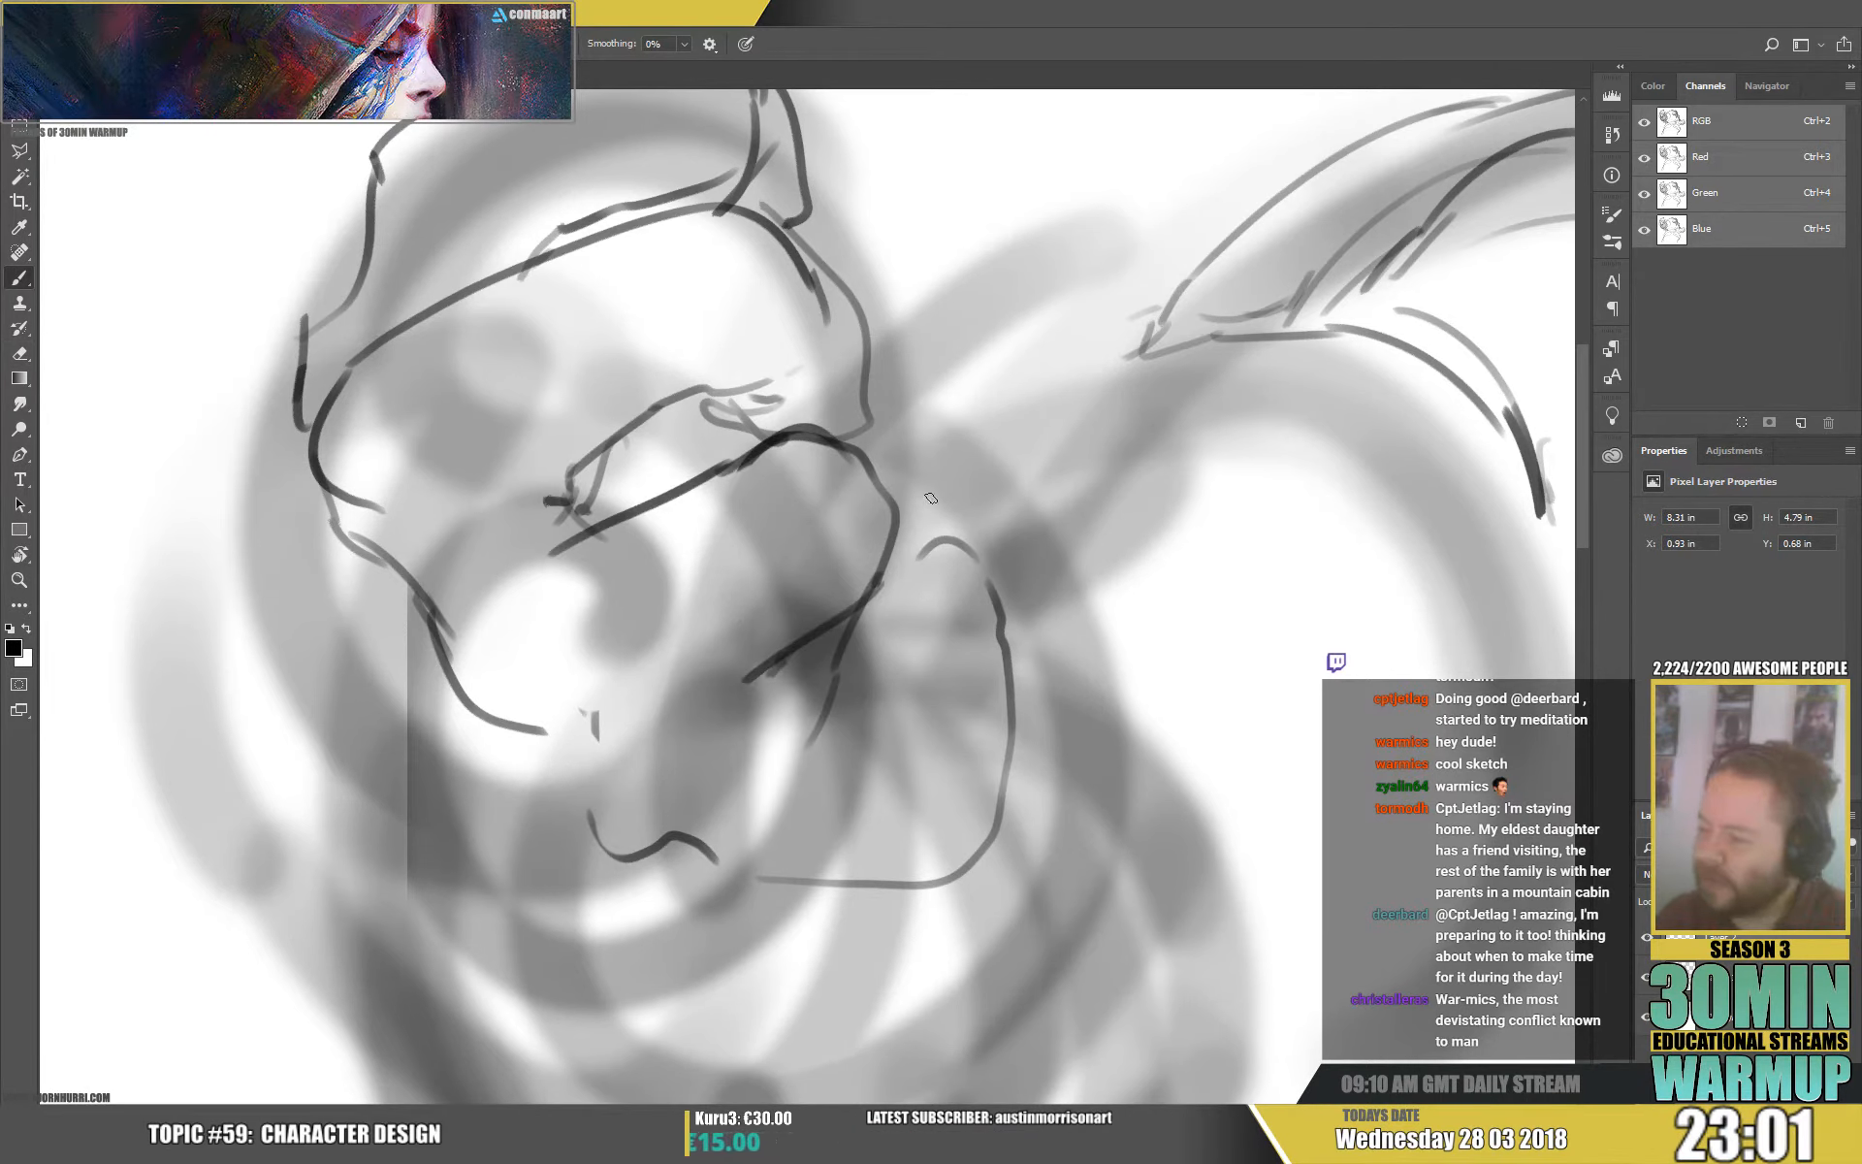
Reinforce the thumb joint with curved strokes and add short lines at the end of the finger crease.
mouse_move(838, 423)
mouse_down()
mouse_move(888, 456)
mouse_move(862, 603)
mouse_up()
mouse_move(913, 471)
mouse_down()
mouse_move(863, 604)
mouse_move(940, 559)
mouse_up()
mouse_move(1071, 467)
mouse_down()
mouse_move(1051, 553)
mouse_move(946, 711)
mouse_up()
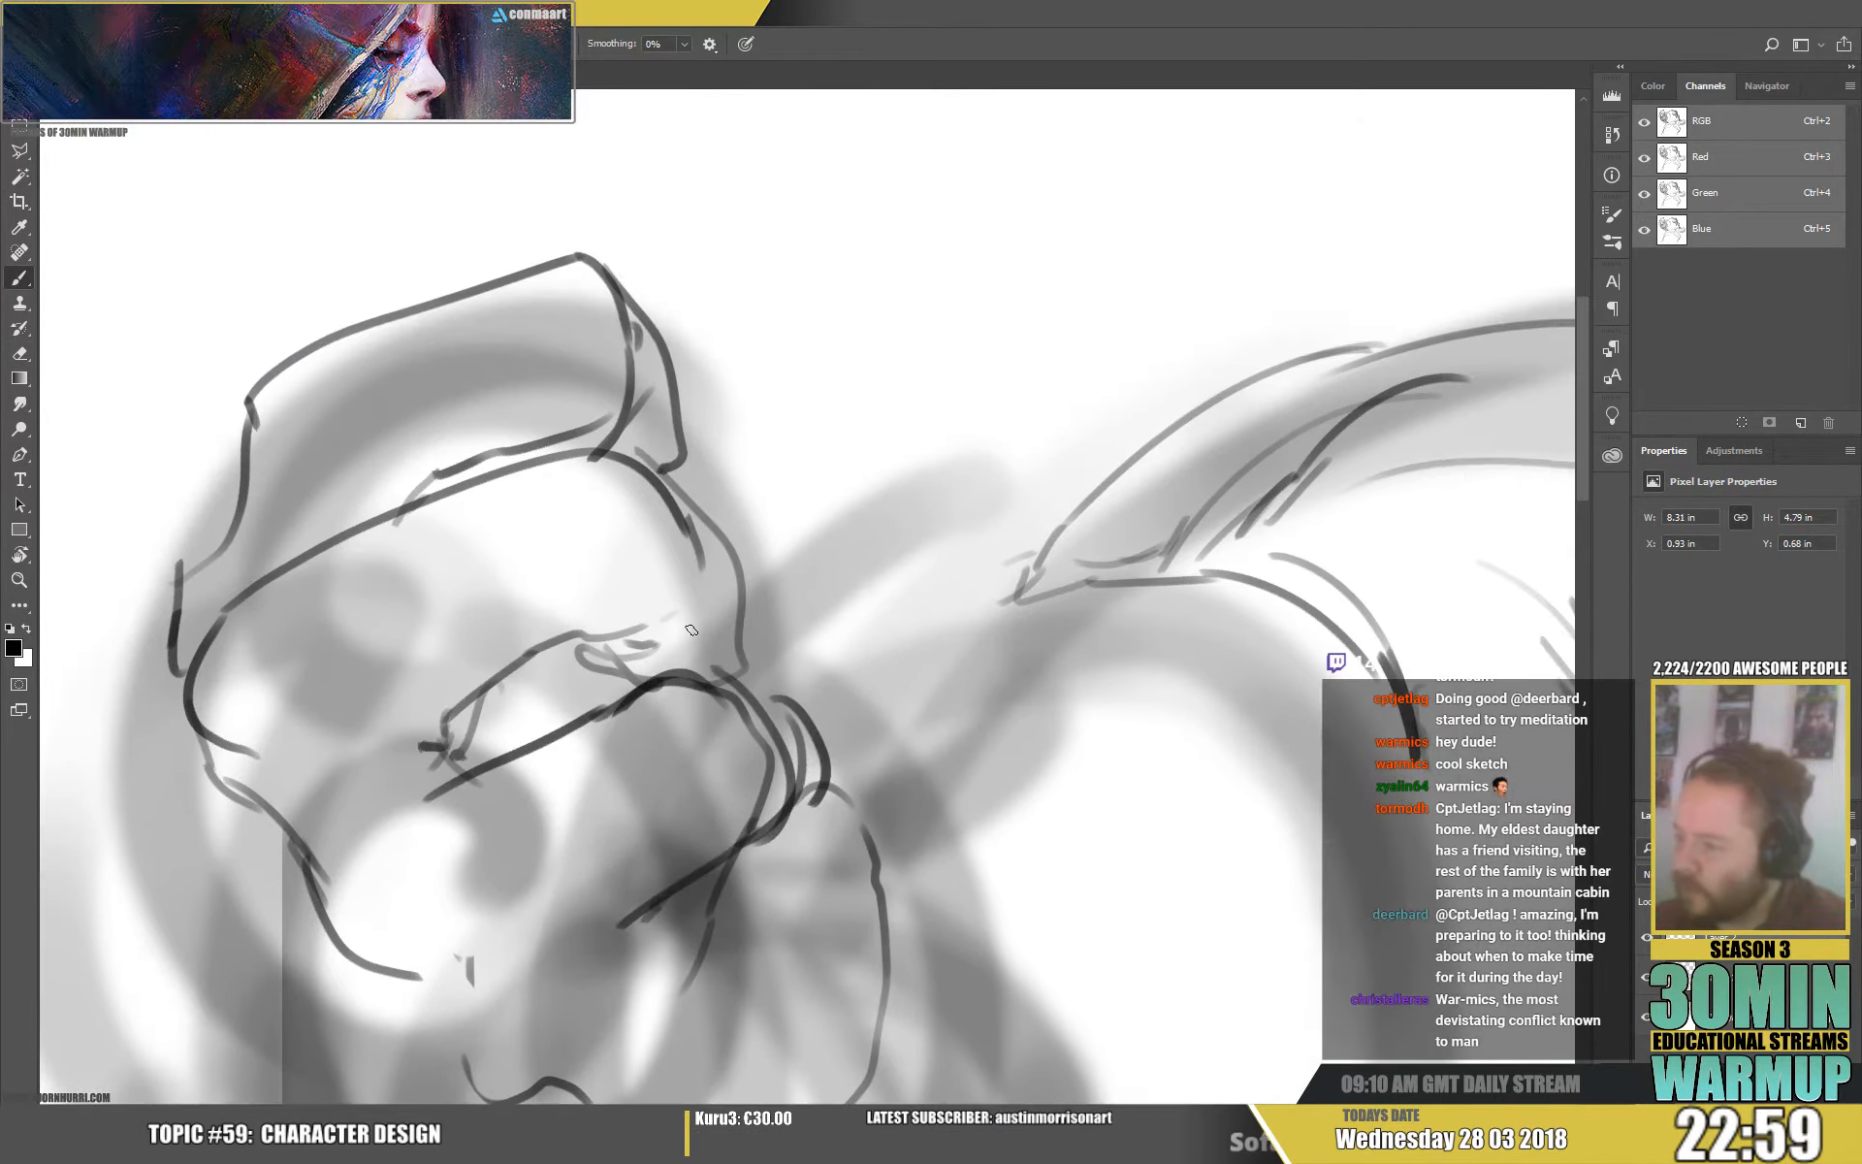
drag(590, 638, 669, 605)
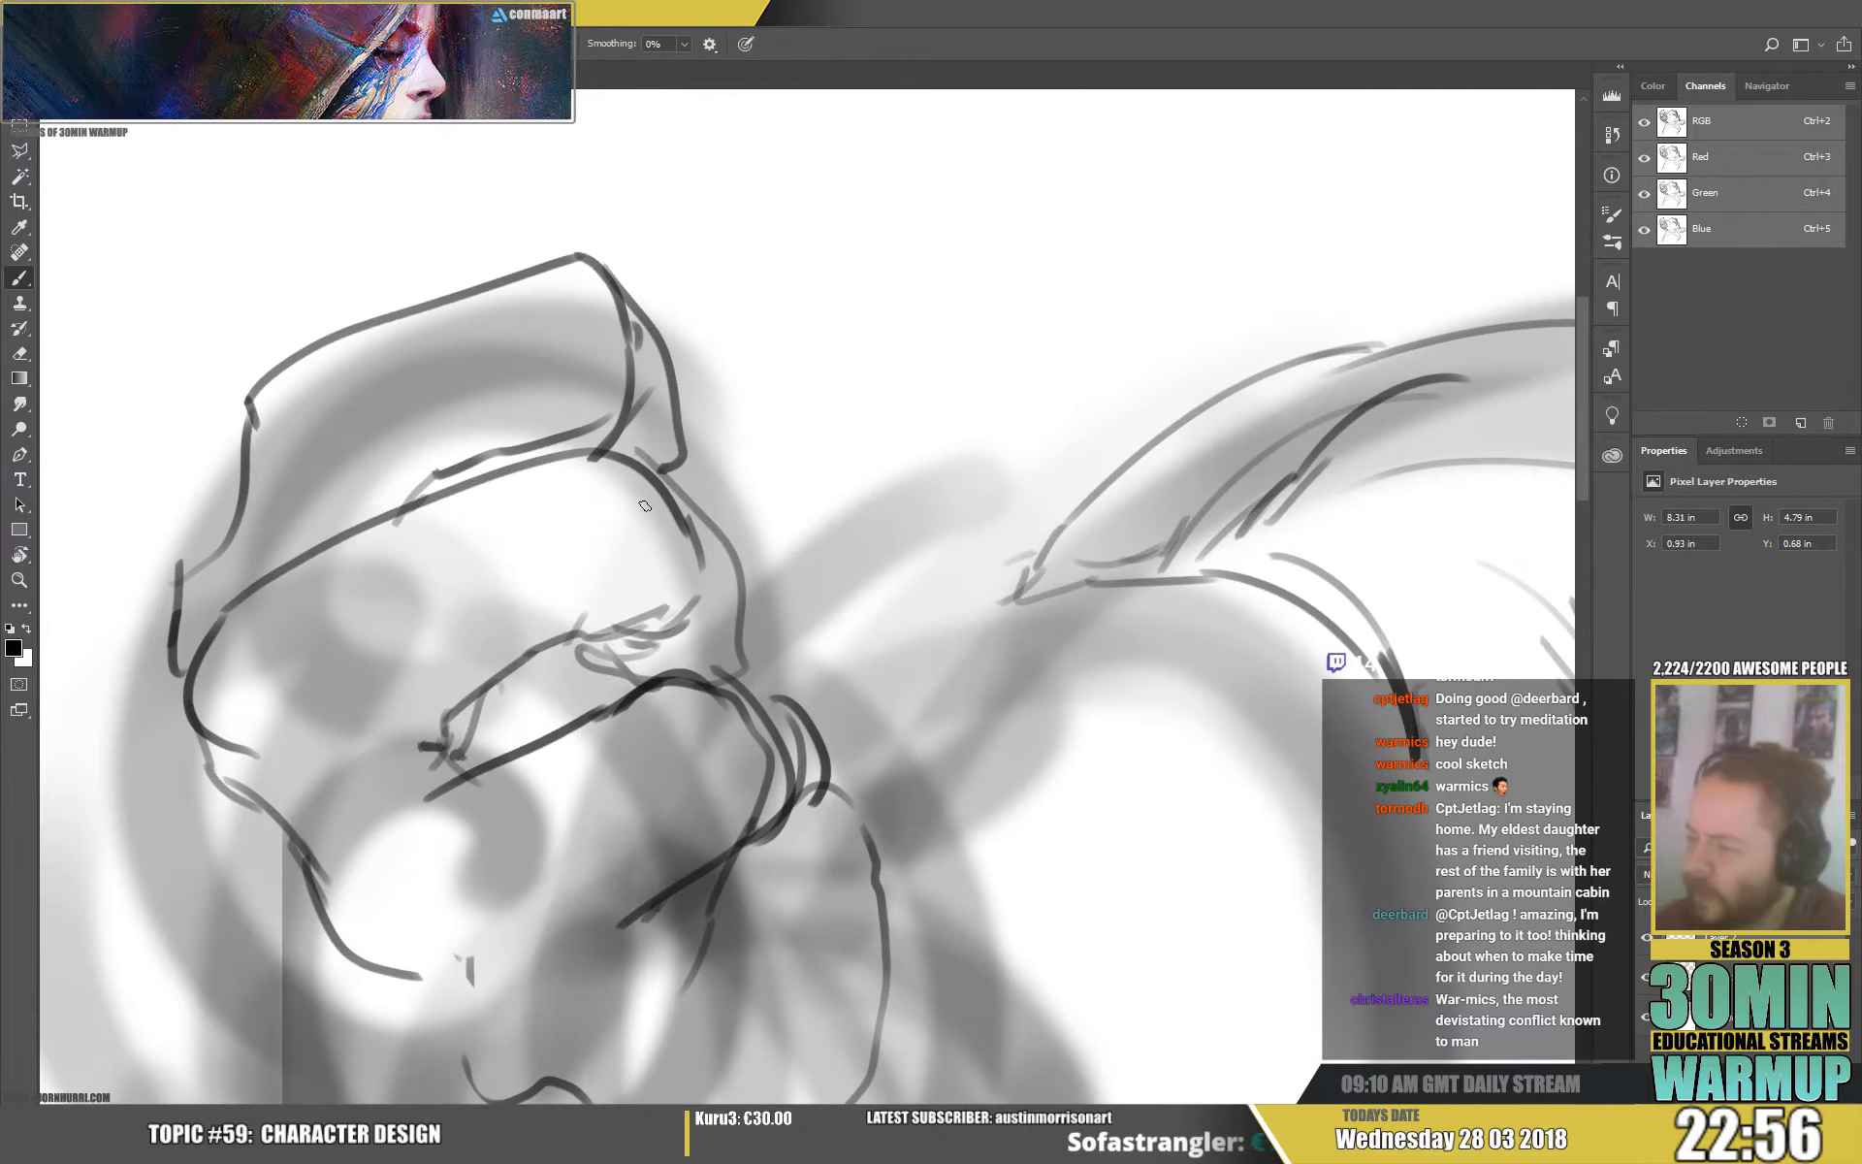
Draw a rounded form between the raised fist and shoulder, with an edge curving down from it toward the wrist.
drag(1265, 679, 1194, 469)
mouse_move(879, 494)
mouse_down()
mouse_move(941, 355)
mouse_move(880, 254)
mouse_move(734, 229)
mouse_move(700, 273)
mouse_move(802, 390)
mouse_move(851, 386)
mouse_move(803, 439)
mouse_move(735, 418)
mouse_move(676, 485)
mouse_up()
drag(920, 394, 911, 585)
mouse_move(924, 615)
mouse_down()
mouse_move(913, 656)
mouse_move(822, 729)
mouse_up()
drag(812, 752, 918, 676)
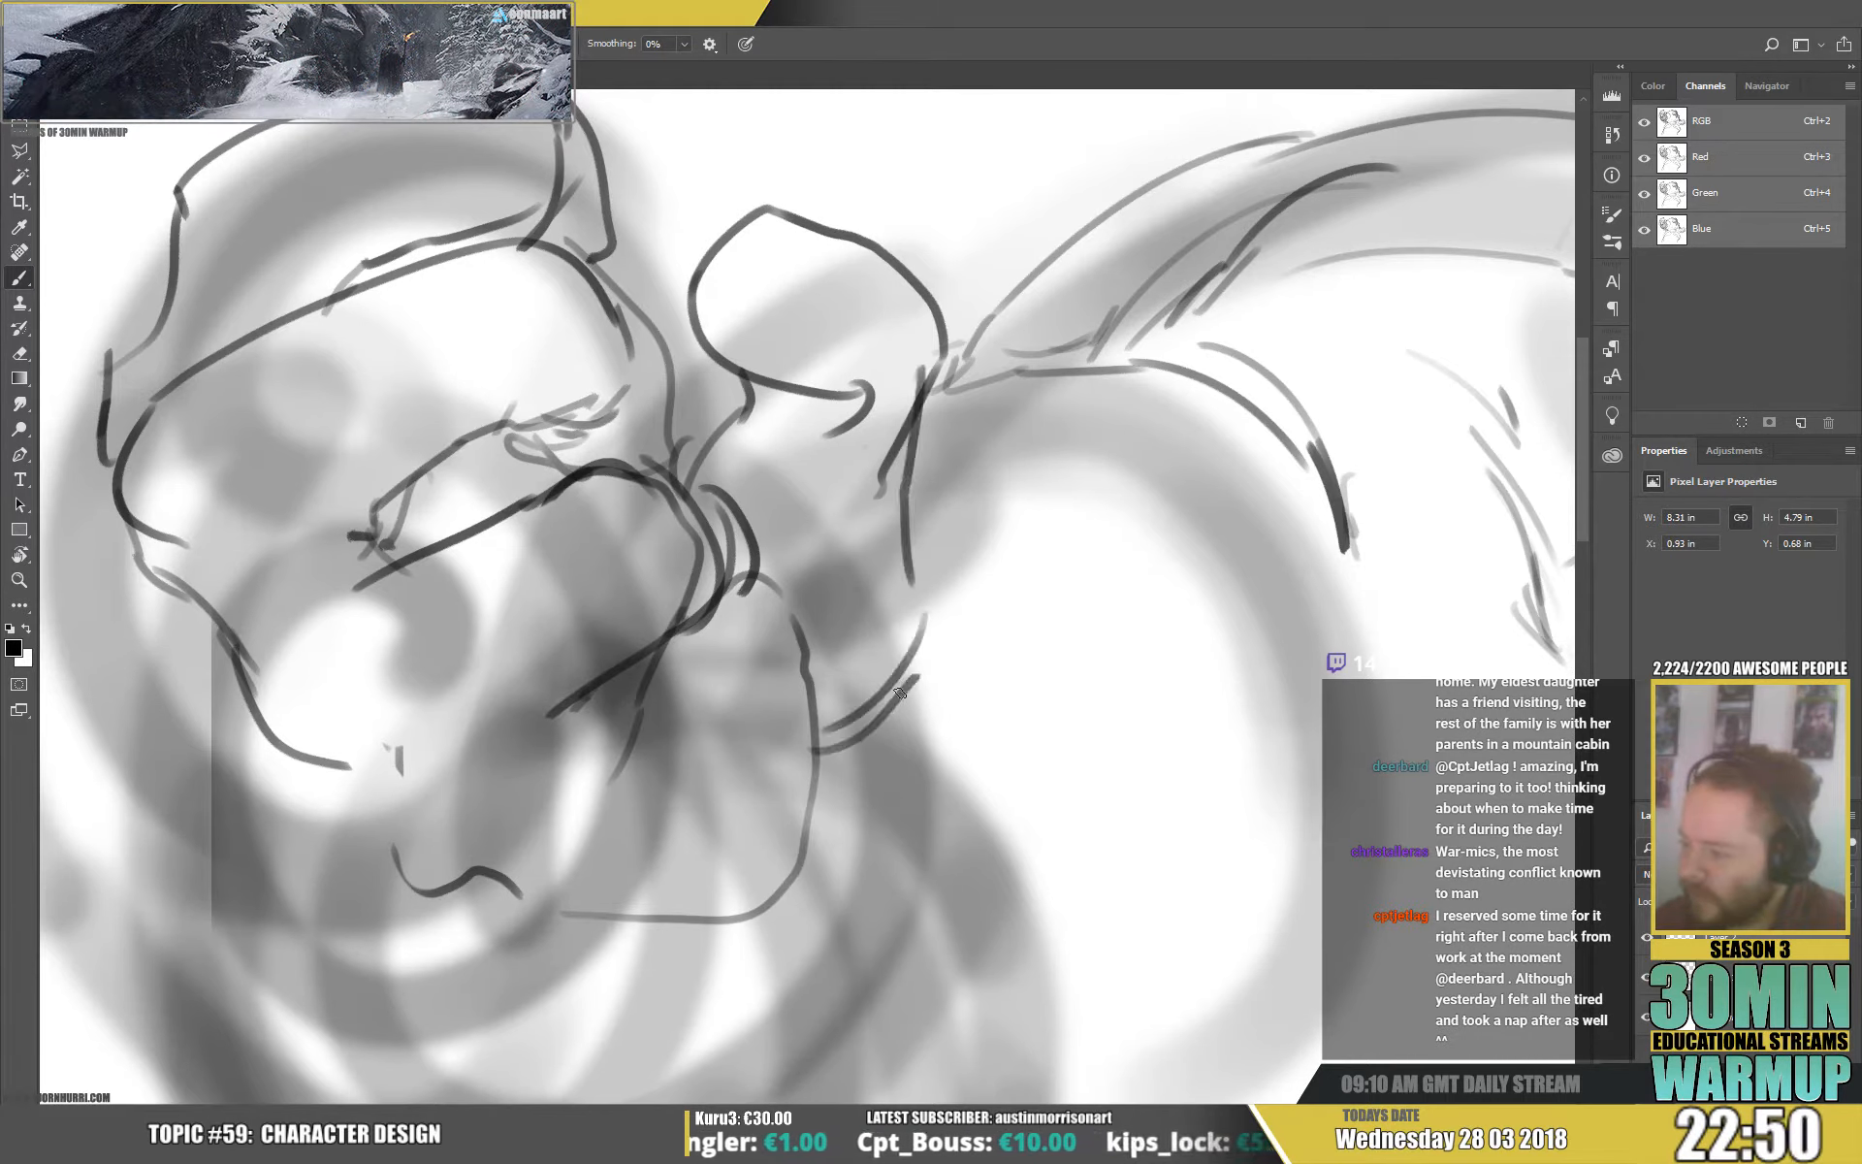
Sweep a long contour down the outer side of the raised fist and curve it under the hand.
drag(980, 750, 1211, 394)
mouse_move(322, 121)
mouse_down()
mouse_move(436, 471)
mouse_move(539, 560)
mouse_move(736, 599)
mouse_up()
mouse_move(746, 598)
mouse_down()
mouse_move(782, 567)
mouse_move(479, 476)
mouse_up()
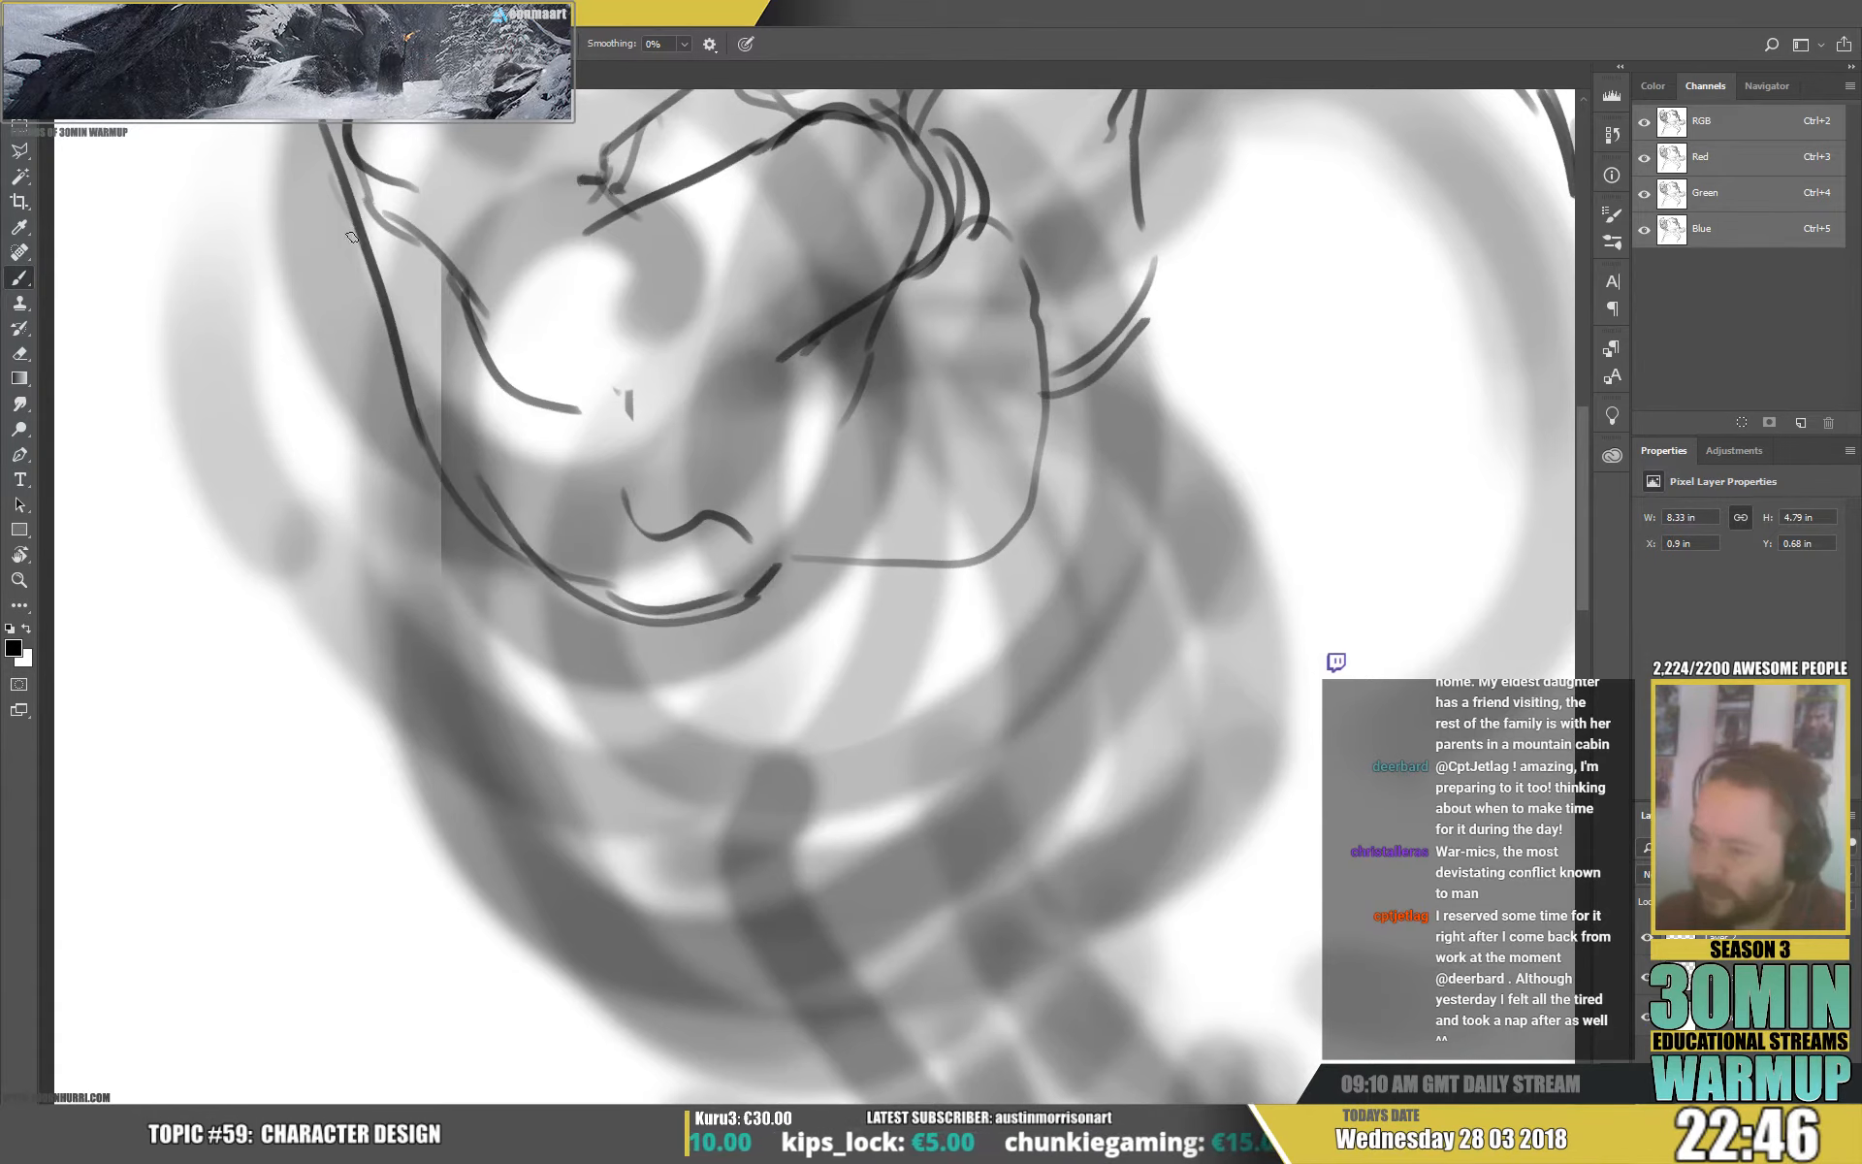
Outline the near forearm with long contours down both sides and a short curved edge at the elbow.
drag(352, 223, 370, 601)
drag(777, 718, 725, 555)
mouse_move(306, 372)
mouse_down()
mouse_move(329, 510)
mouse_move(846, 1018)
mouse_move(891, 1018)
mouse_move(994, 960)
mouse_up()
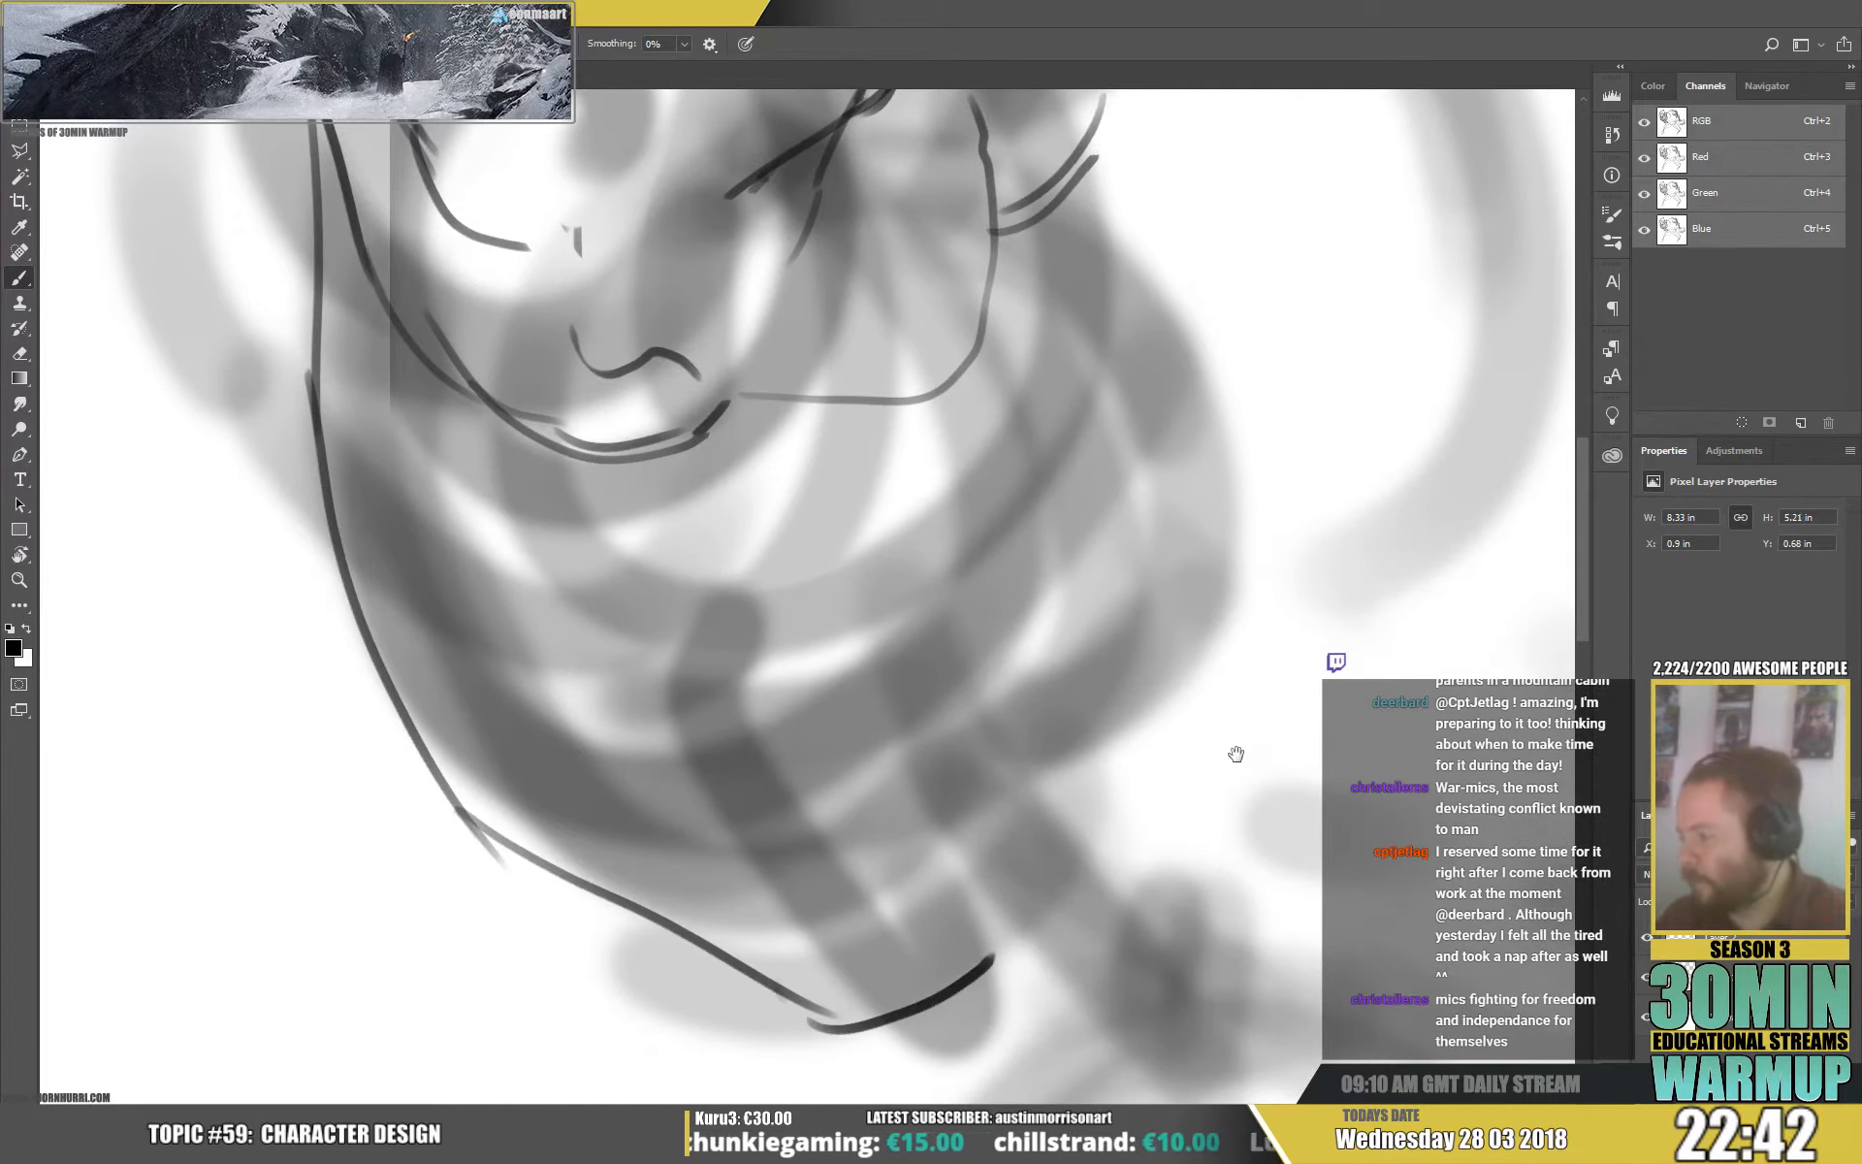
drag(1389, 674, 998, 911)
mouse_move(696, 460)
mouse_down()
mouse_move(826, 742)
mouse_move(761, 960)
mouse_up()
drag(713, 618, 946, 356)
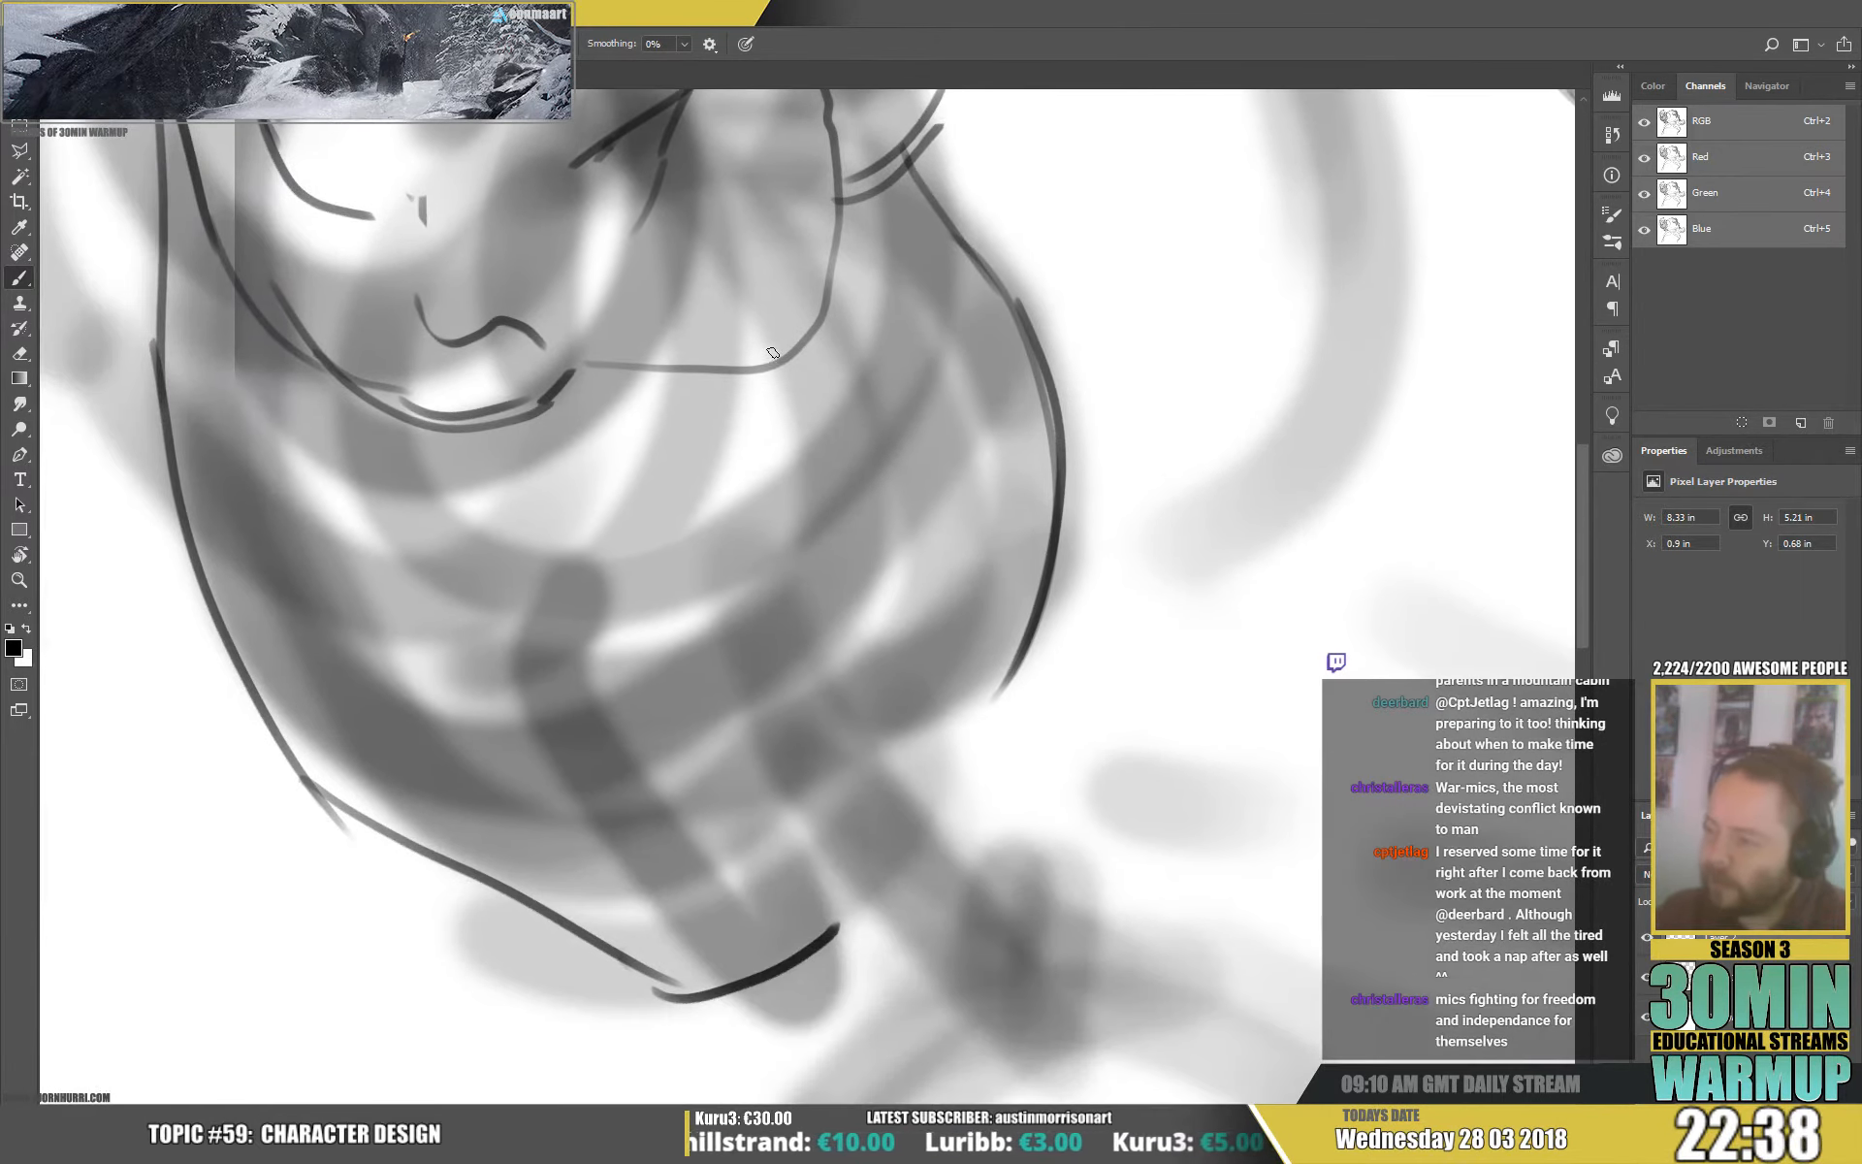
Add short tendon strokes running down the near forearm from the heel of the hand.
drag(785, 357, 811, 451)
drag(823, 405, 821, 519)
drag(849, 449, 832, 522)
drag(870, 500, 843, 590)
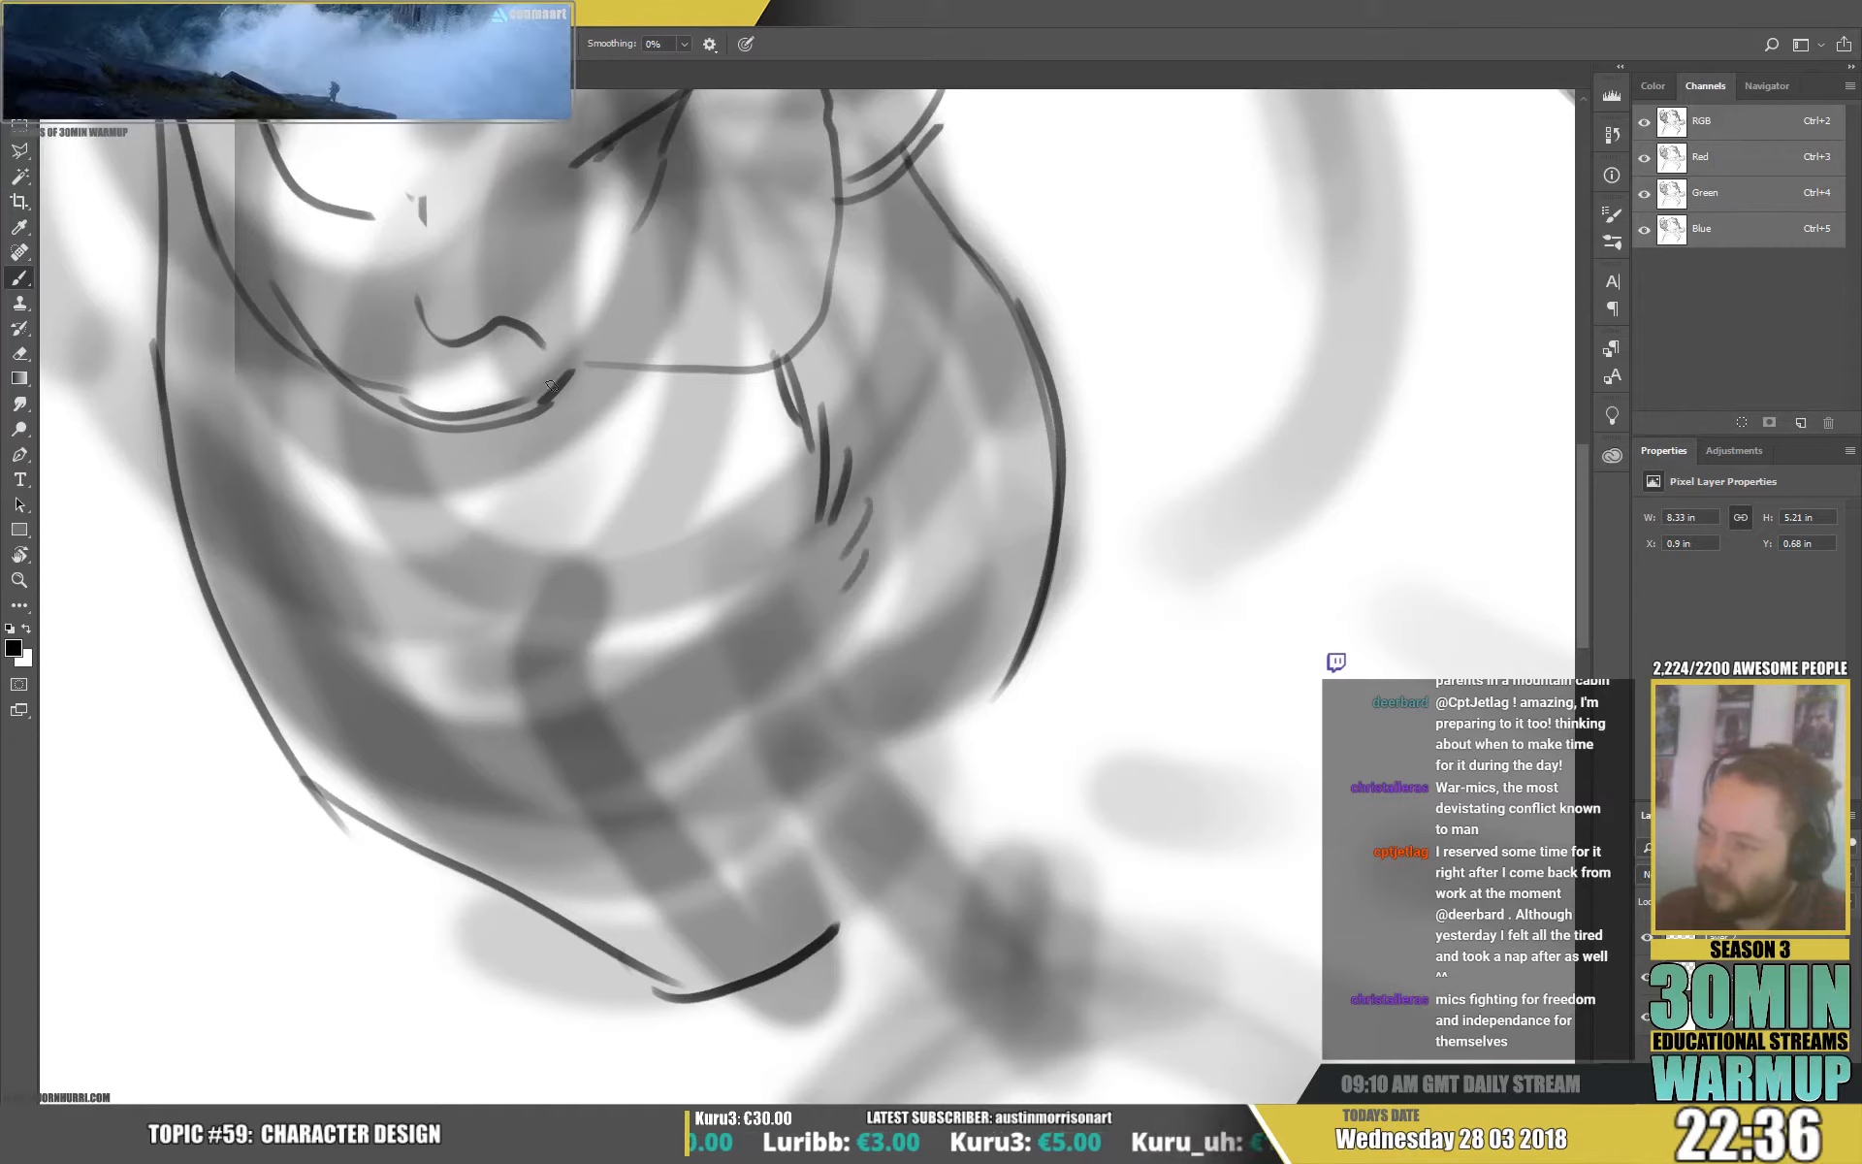
drag(555, 379, 570, 427)
drag(565, 396, 555, 580)
Draw an inner muscle contour down to the elbow of the near forearm and hatch short strokes along it.
drag(369, 663, 650, 982)
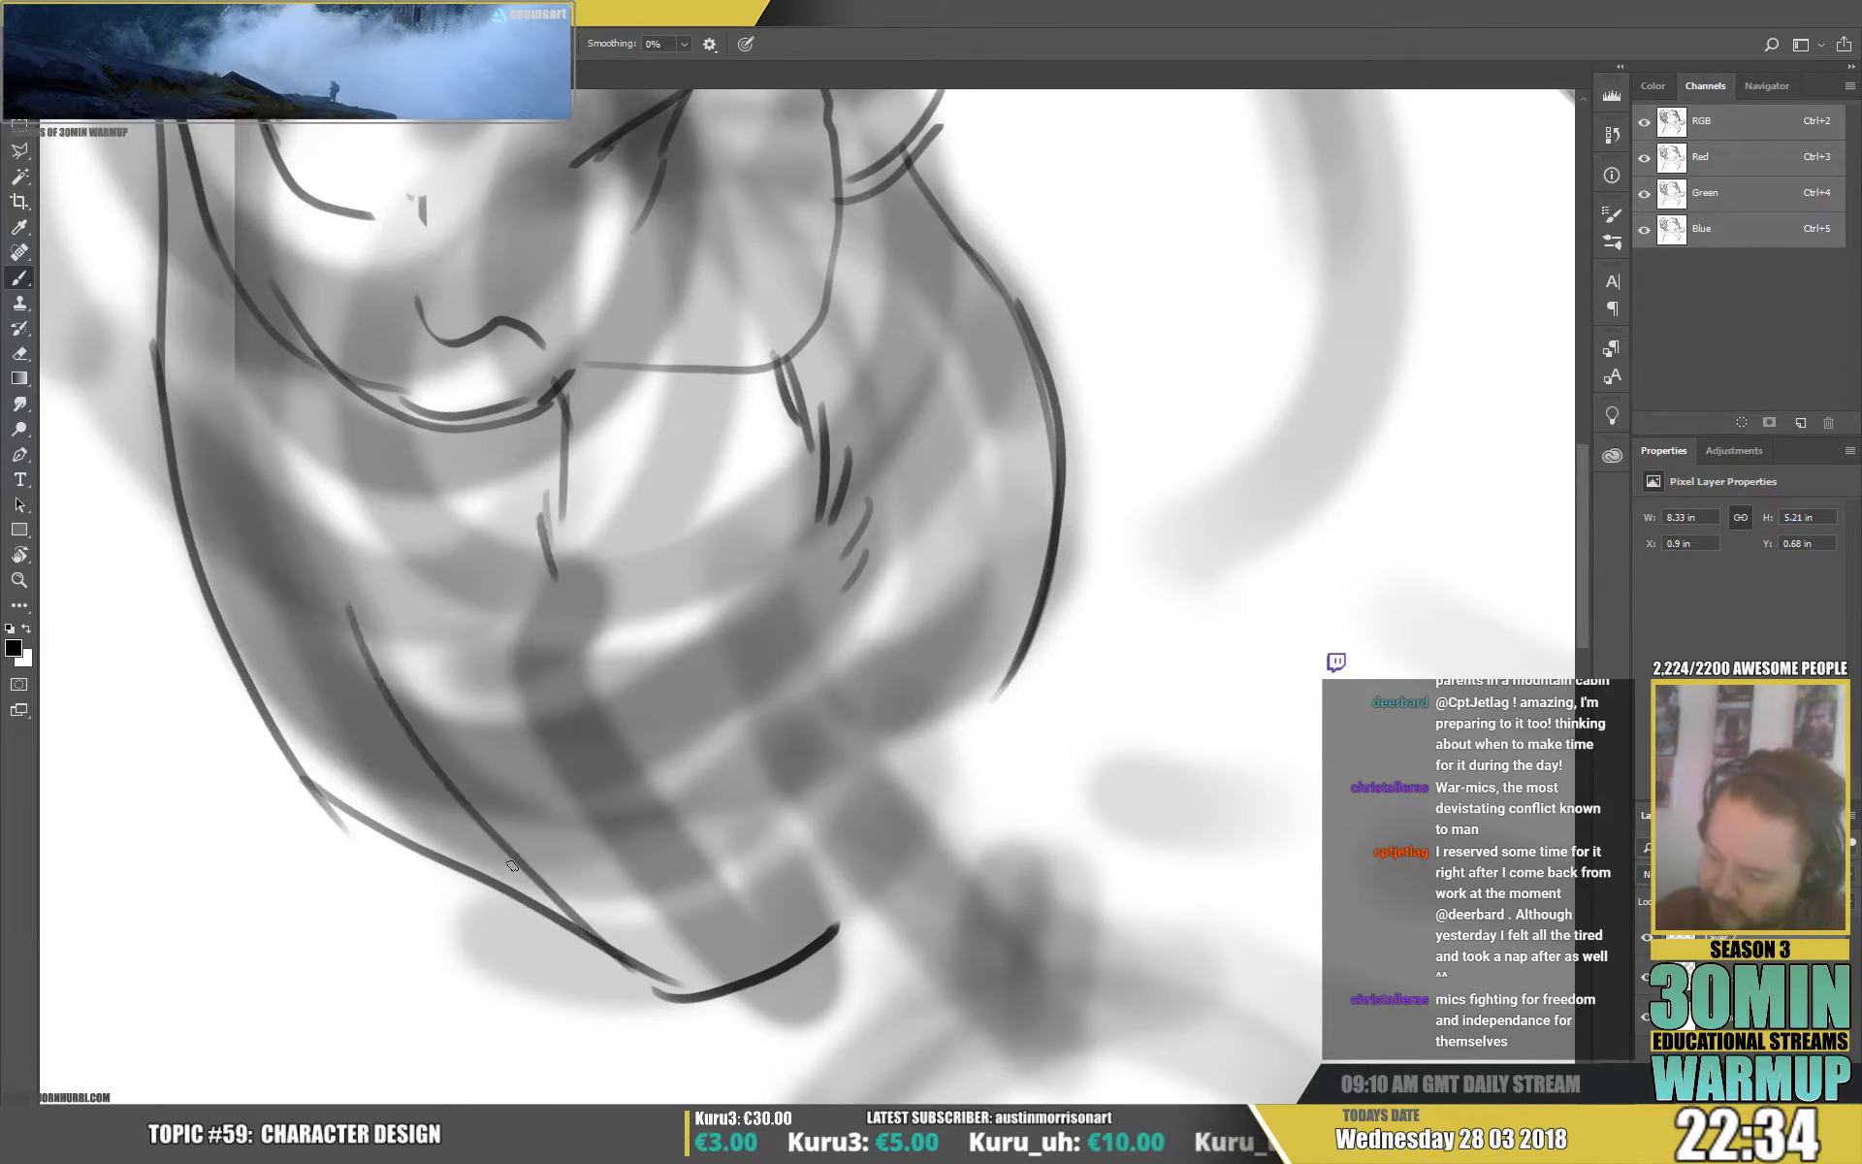
drag(509, 862, 665, 975)
drag(461, 800, 528, 839)
drag(464, 793, 519, 815)
drag(446, 742, 487, 767)
drag(458, 706, 488, 729)
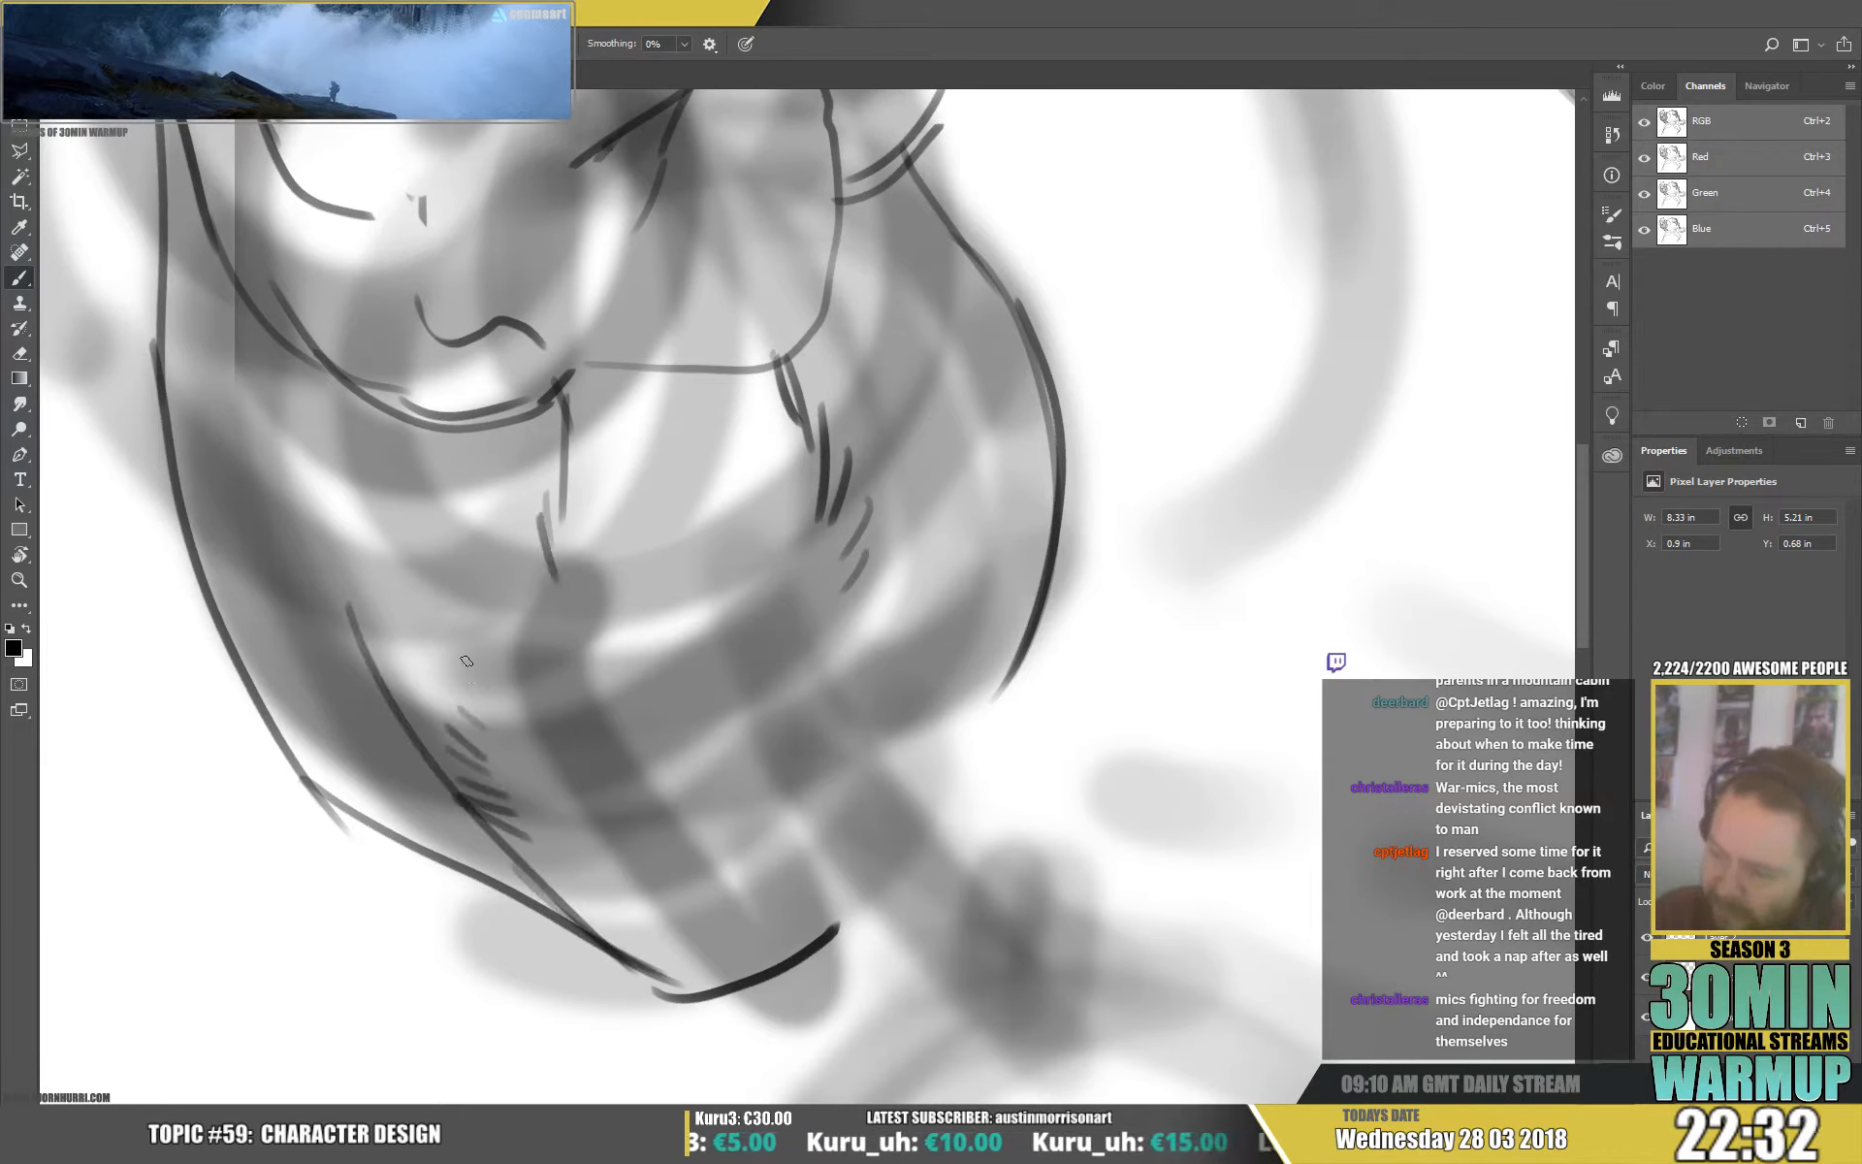
Add accent strokes along the forearm's outer muscle and extend its opposite edge toward the elbow with overlapping lines.
drag(288, 549, 347, 588)
drag(241, 491, 291, 528)
drag(182, 466, 372, 779)
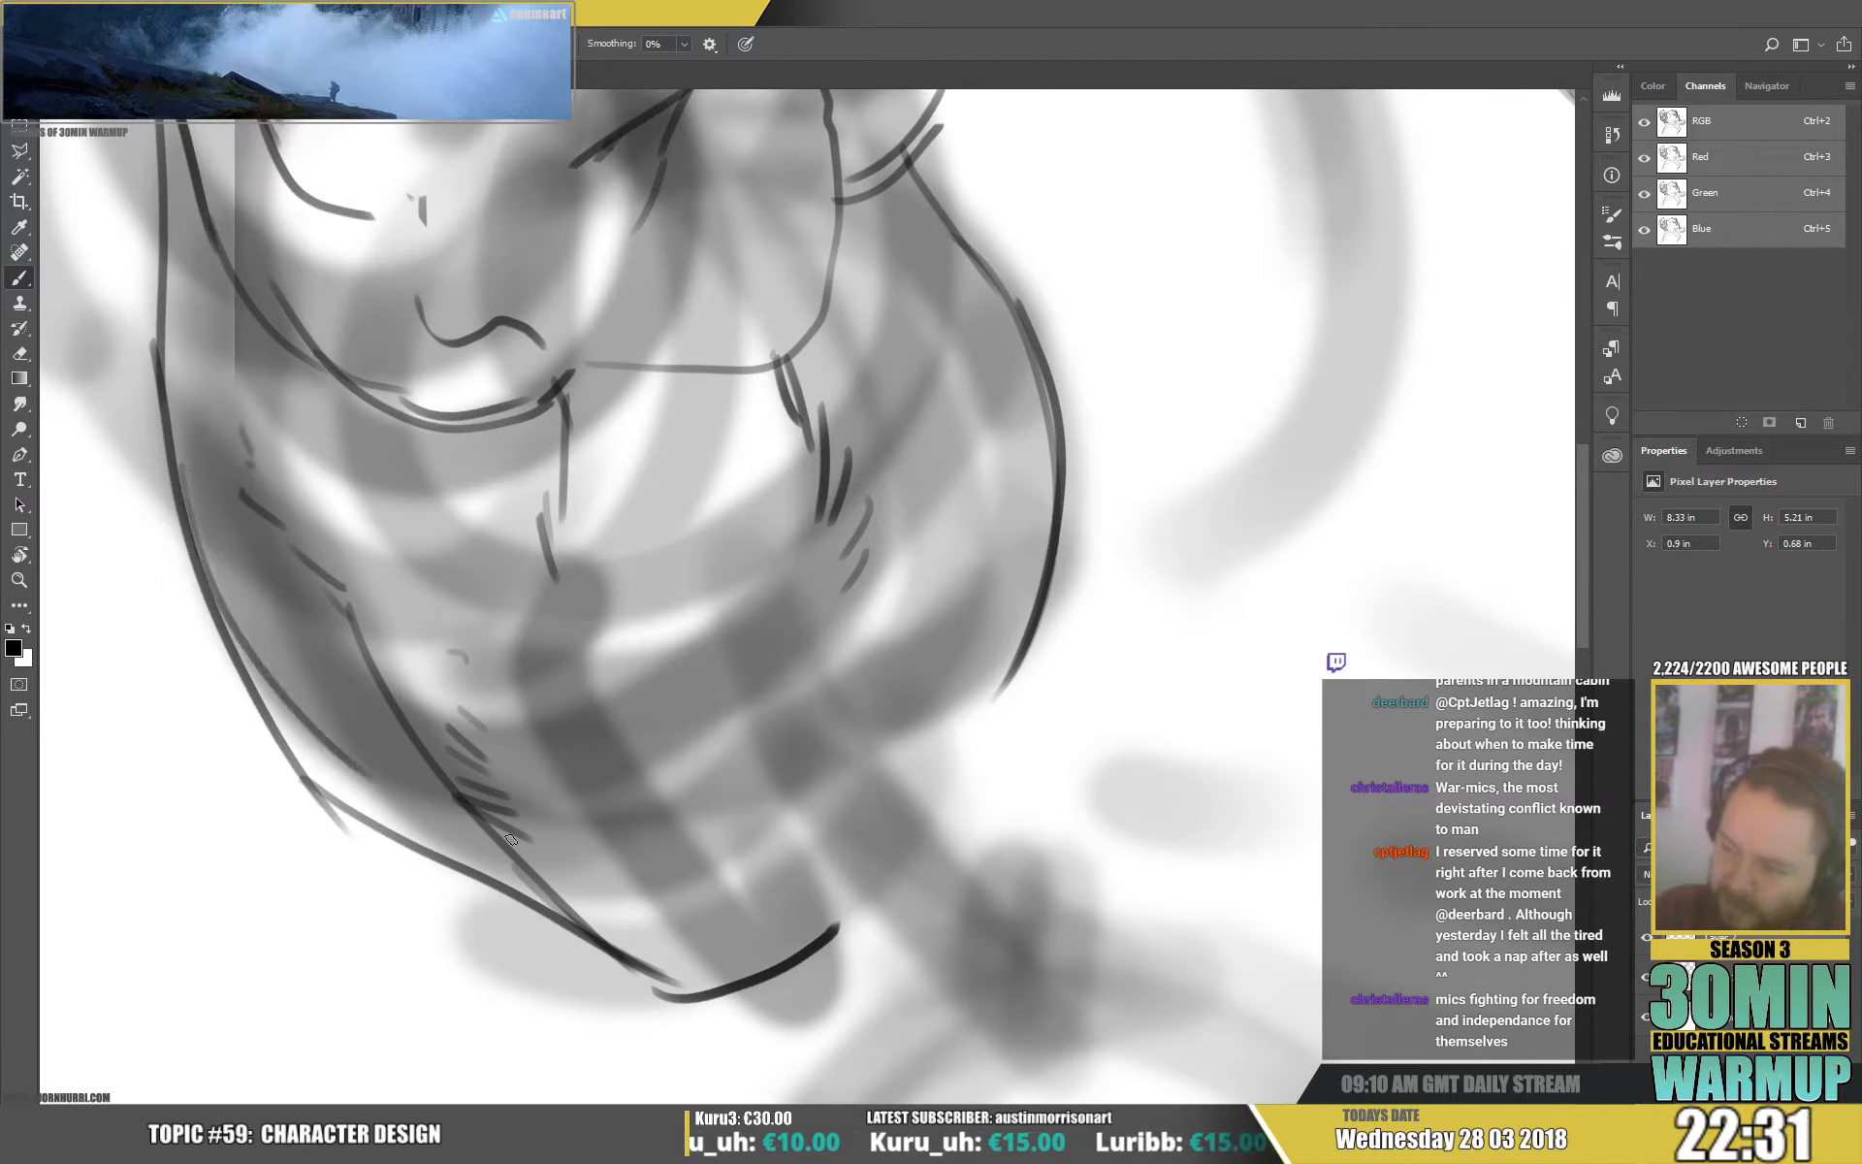
drag(1010, 642, 920, 797)
drag(1007, 703, 916, 827)
Block in the near upper arm with a line across its top, light outer strokes and dark curves converging toward the elbow.
mouse_move(999, 725)
mouse_down()
mouse_move(918, 850)
mouse_move(1051, 906)
mouse_move(1108, 430)
mouse_up()
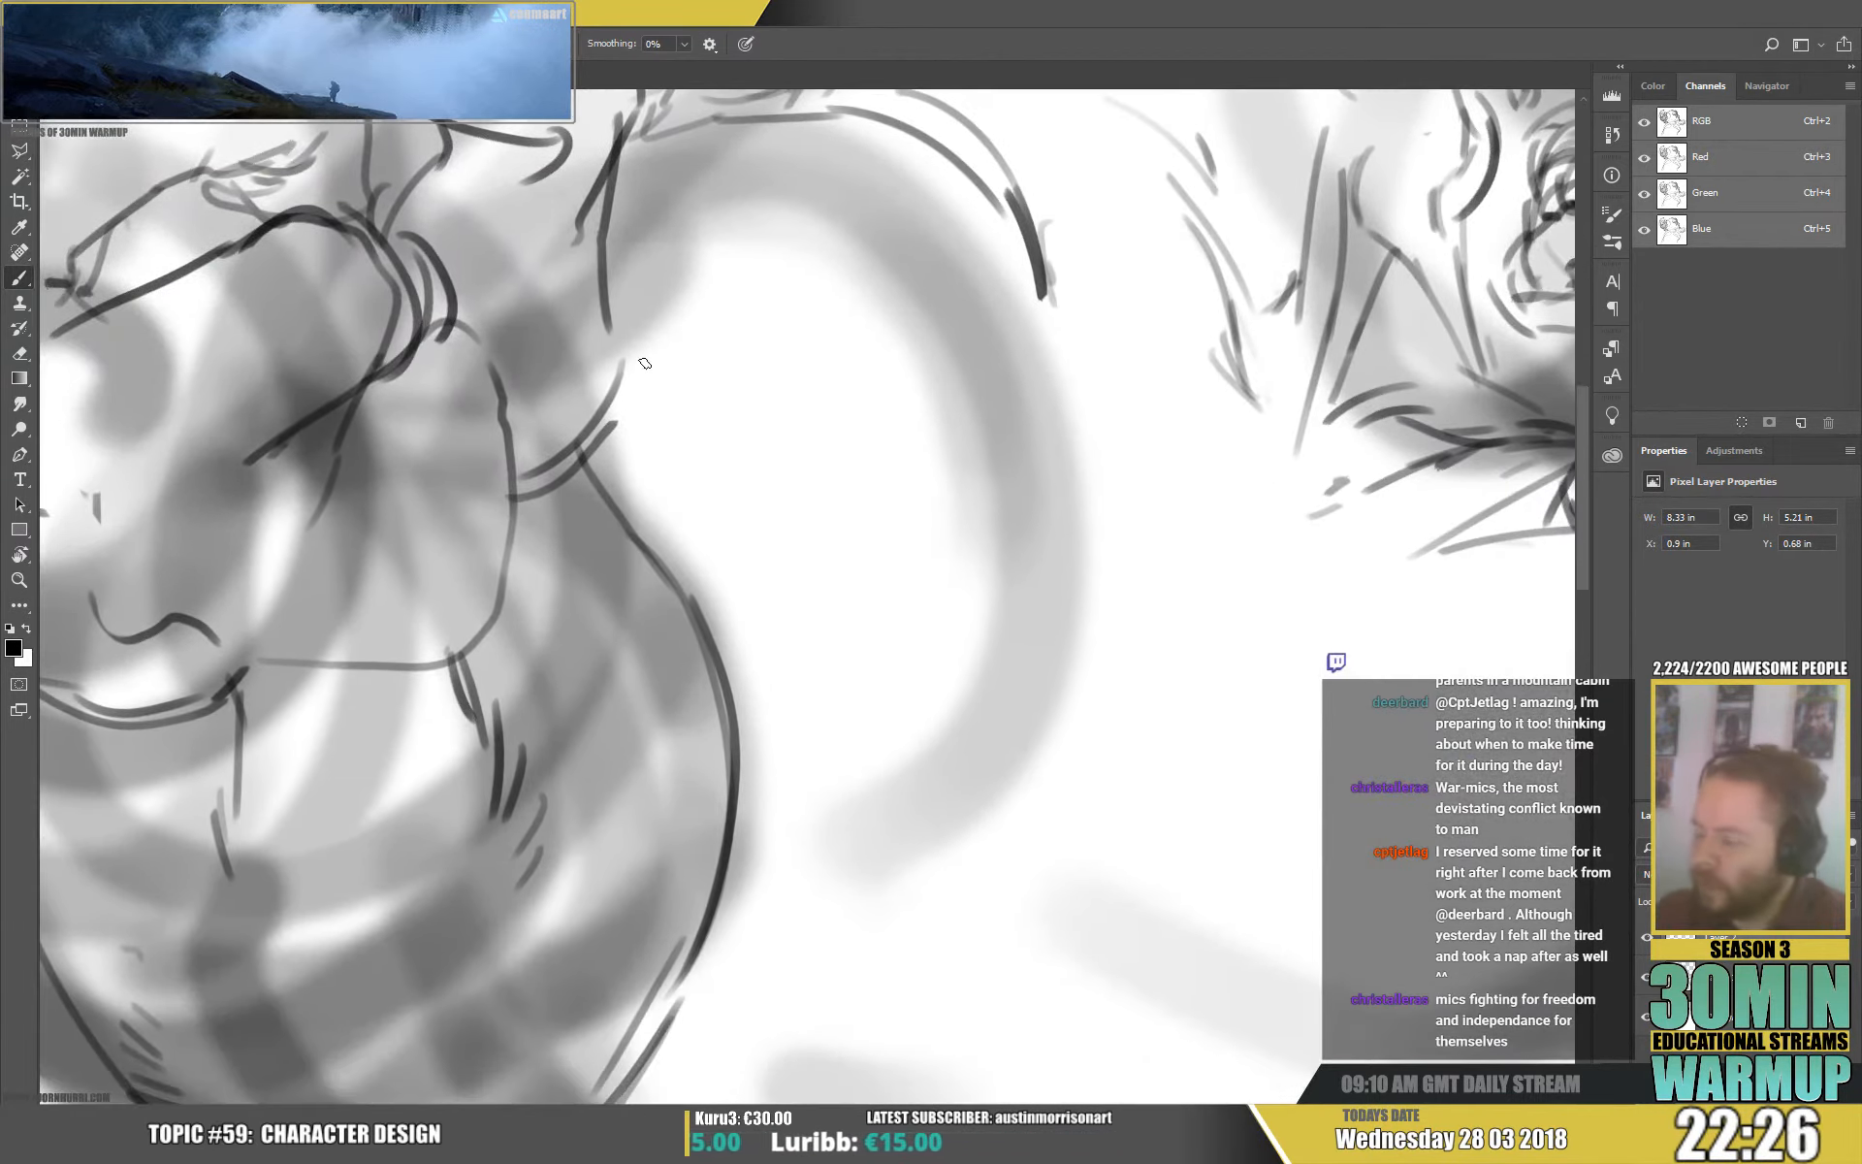
drag(621, 368, 783, 426)
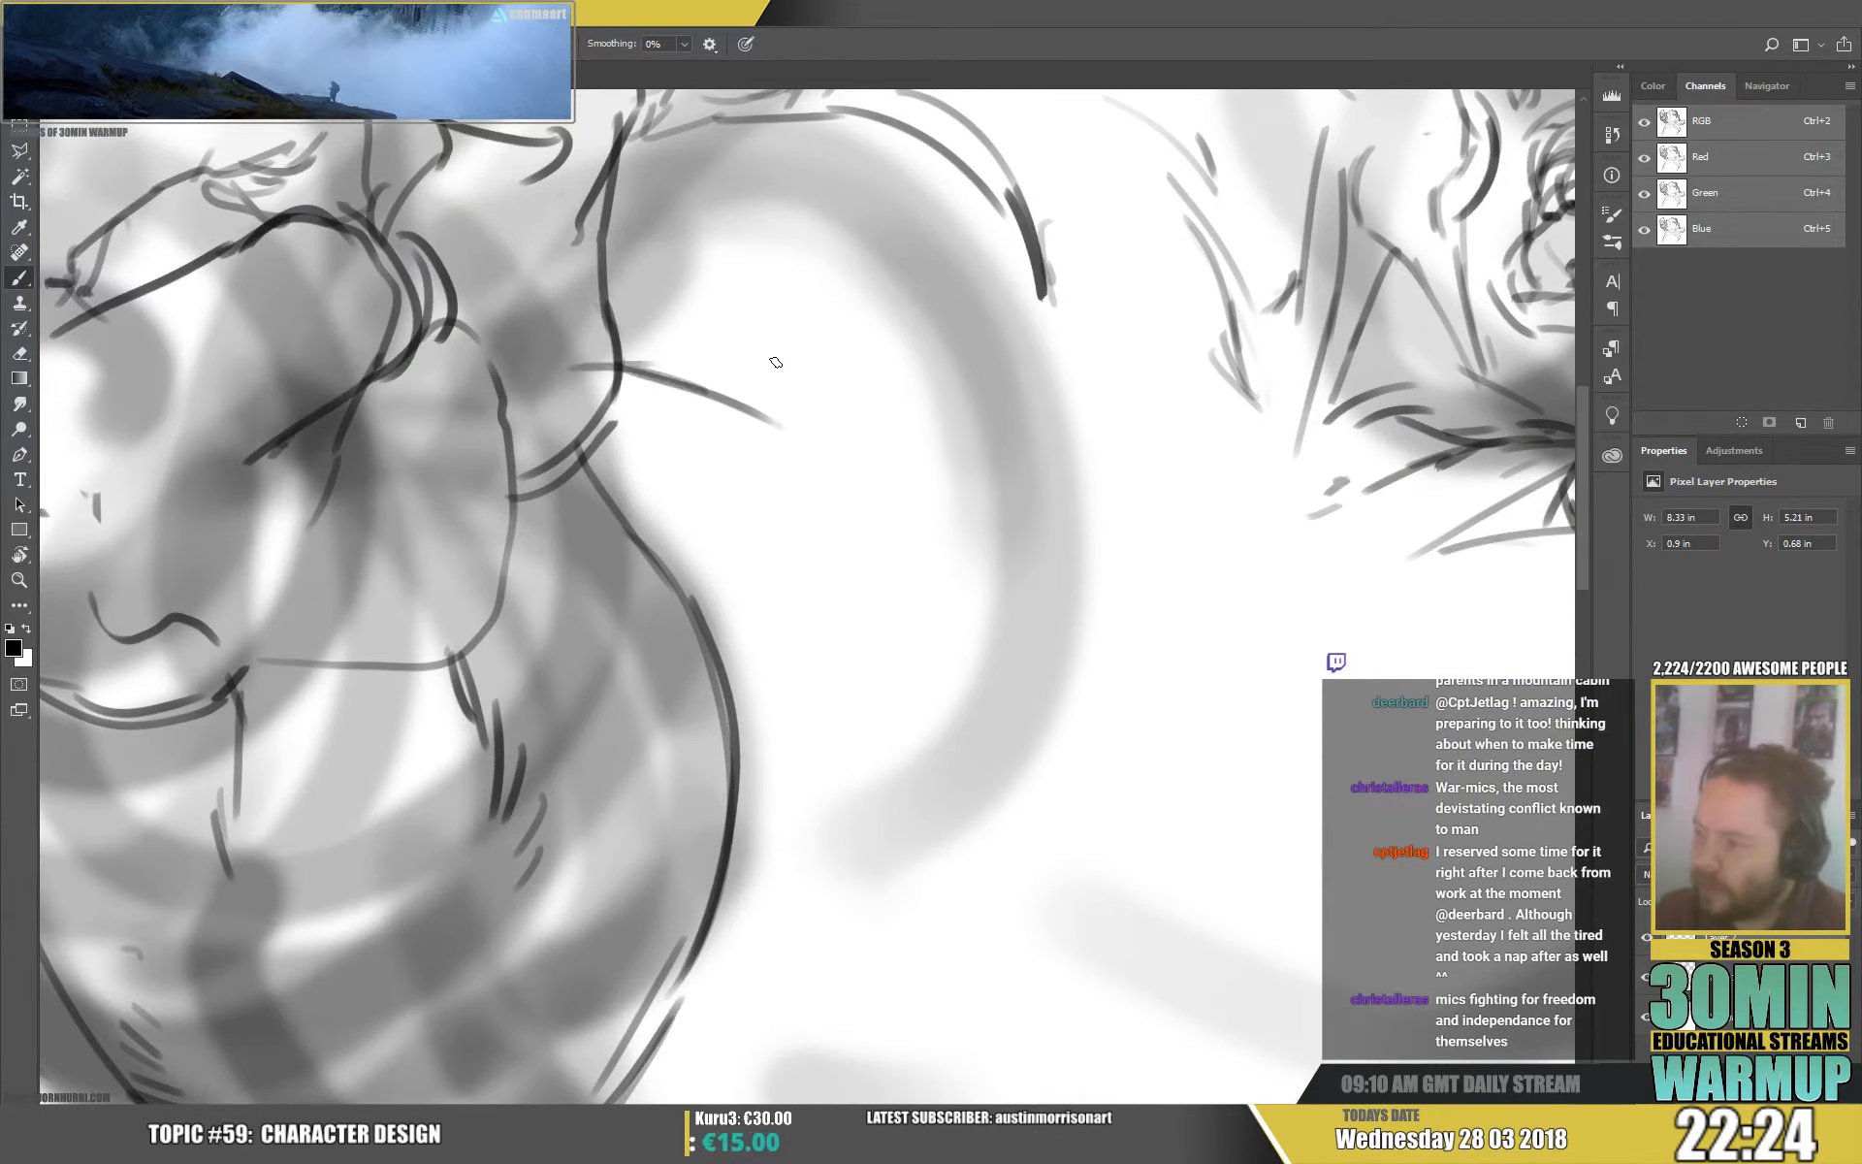
mouse_move(1054, 294)
mouse_down()
mouse_move(1088, 407)
mouse_move(1082, 582)
mouse_up()
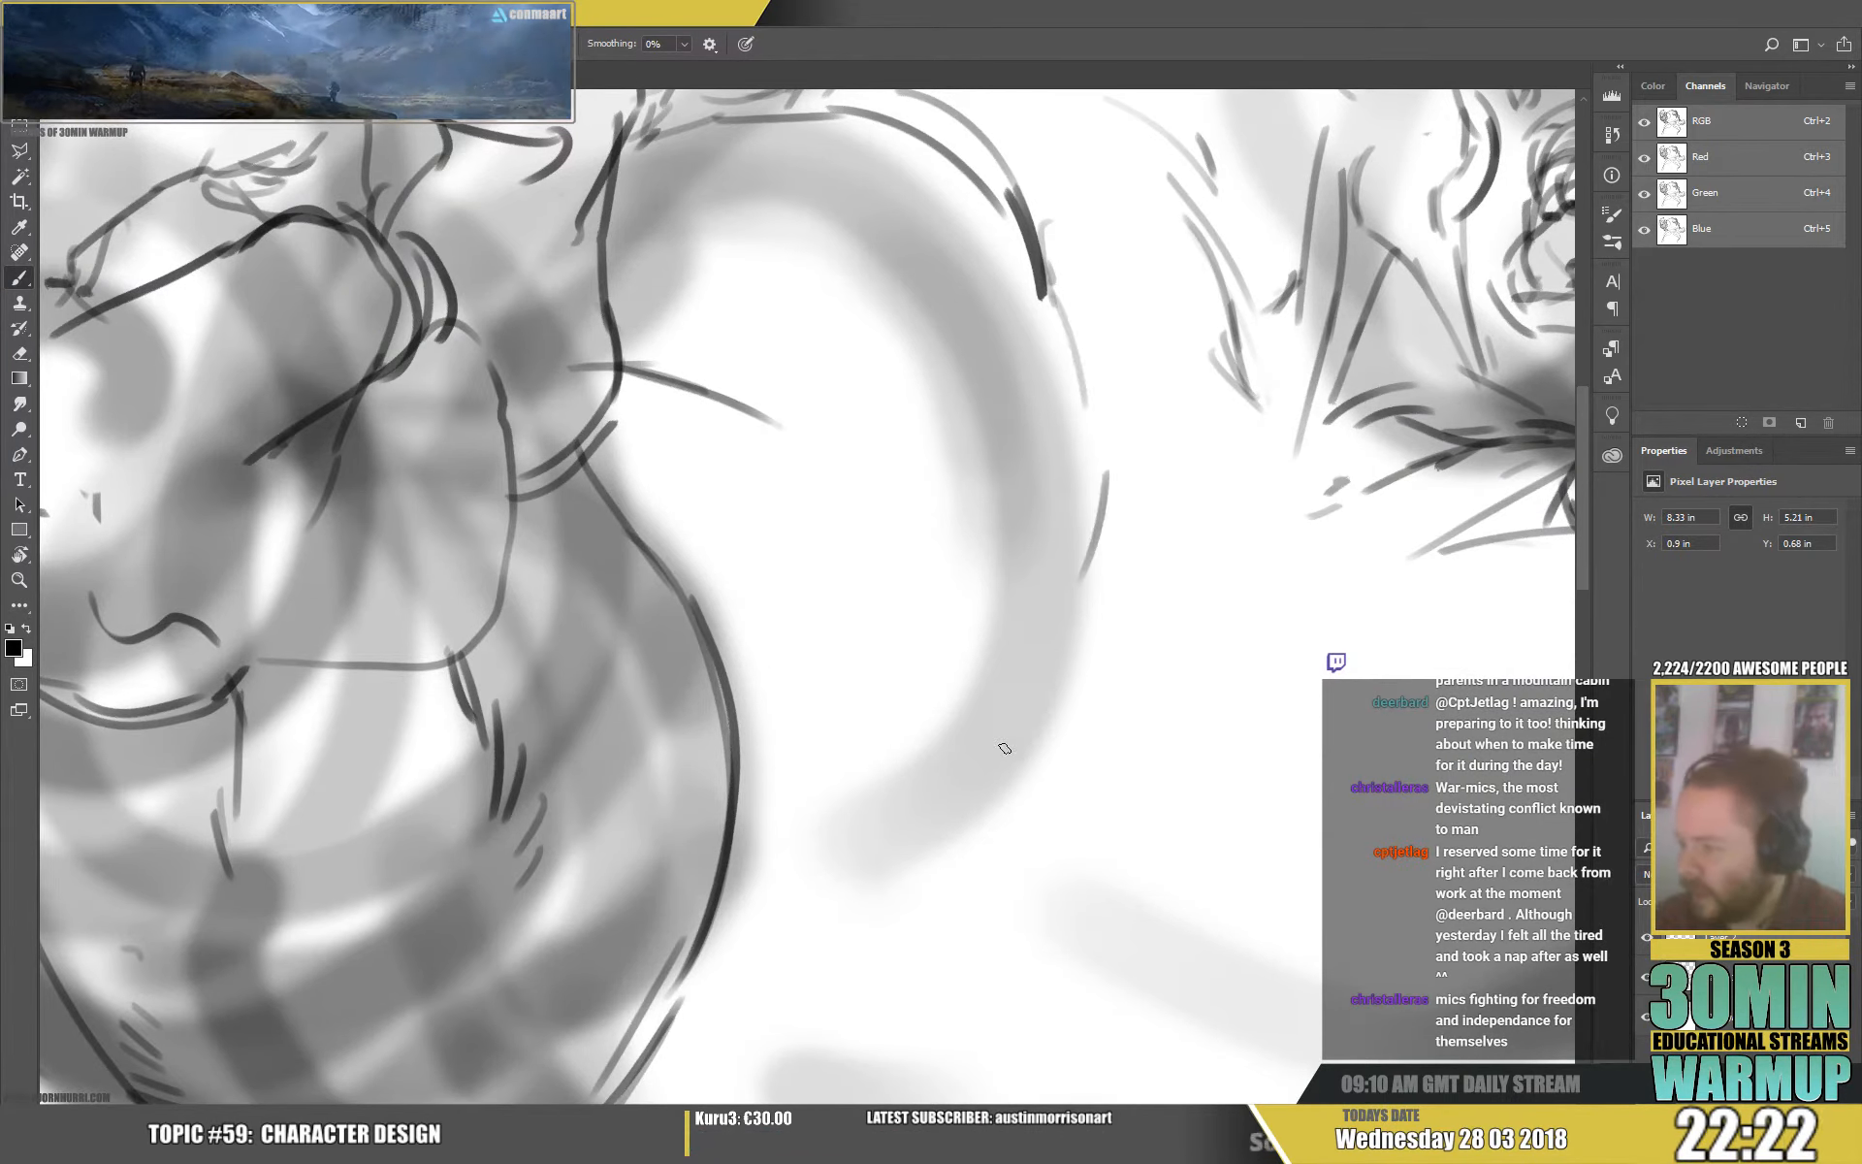
drag(1035, 842, 1067, 625)
mouse_move(1060, 378)
mouse_down()
mouse_move(939, 670)
mouse_move(851, 743)
mouse_up()
mouse_move(907, 698)
mouse_down()
mouse_move(700, 829)
mouse_move(626, 912)
mouse_up()
mouse_move(762, 635)
mouse_down()
mouse_move(929, 595)
mouse_move(1052, 383)
mouse_up()
drag(973, 578, 1051, 391)
drag(1027, 300, 1038, 390)
Join the lower neck lines above the chest with a hooked point, and add short marks beside the near upper arm.
mouse_move(1254, 547)
mouse_down()
mouse_move(1131, 673)
mouse_move(857, 831)
mouse_move(1246, 665)
mouse_move(1253, 484)
mouse_up()
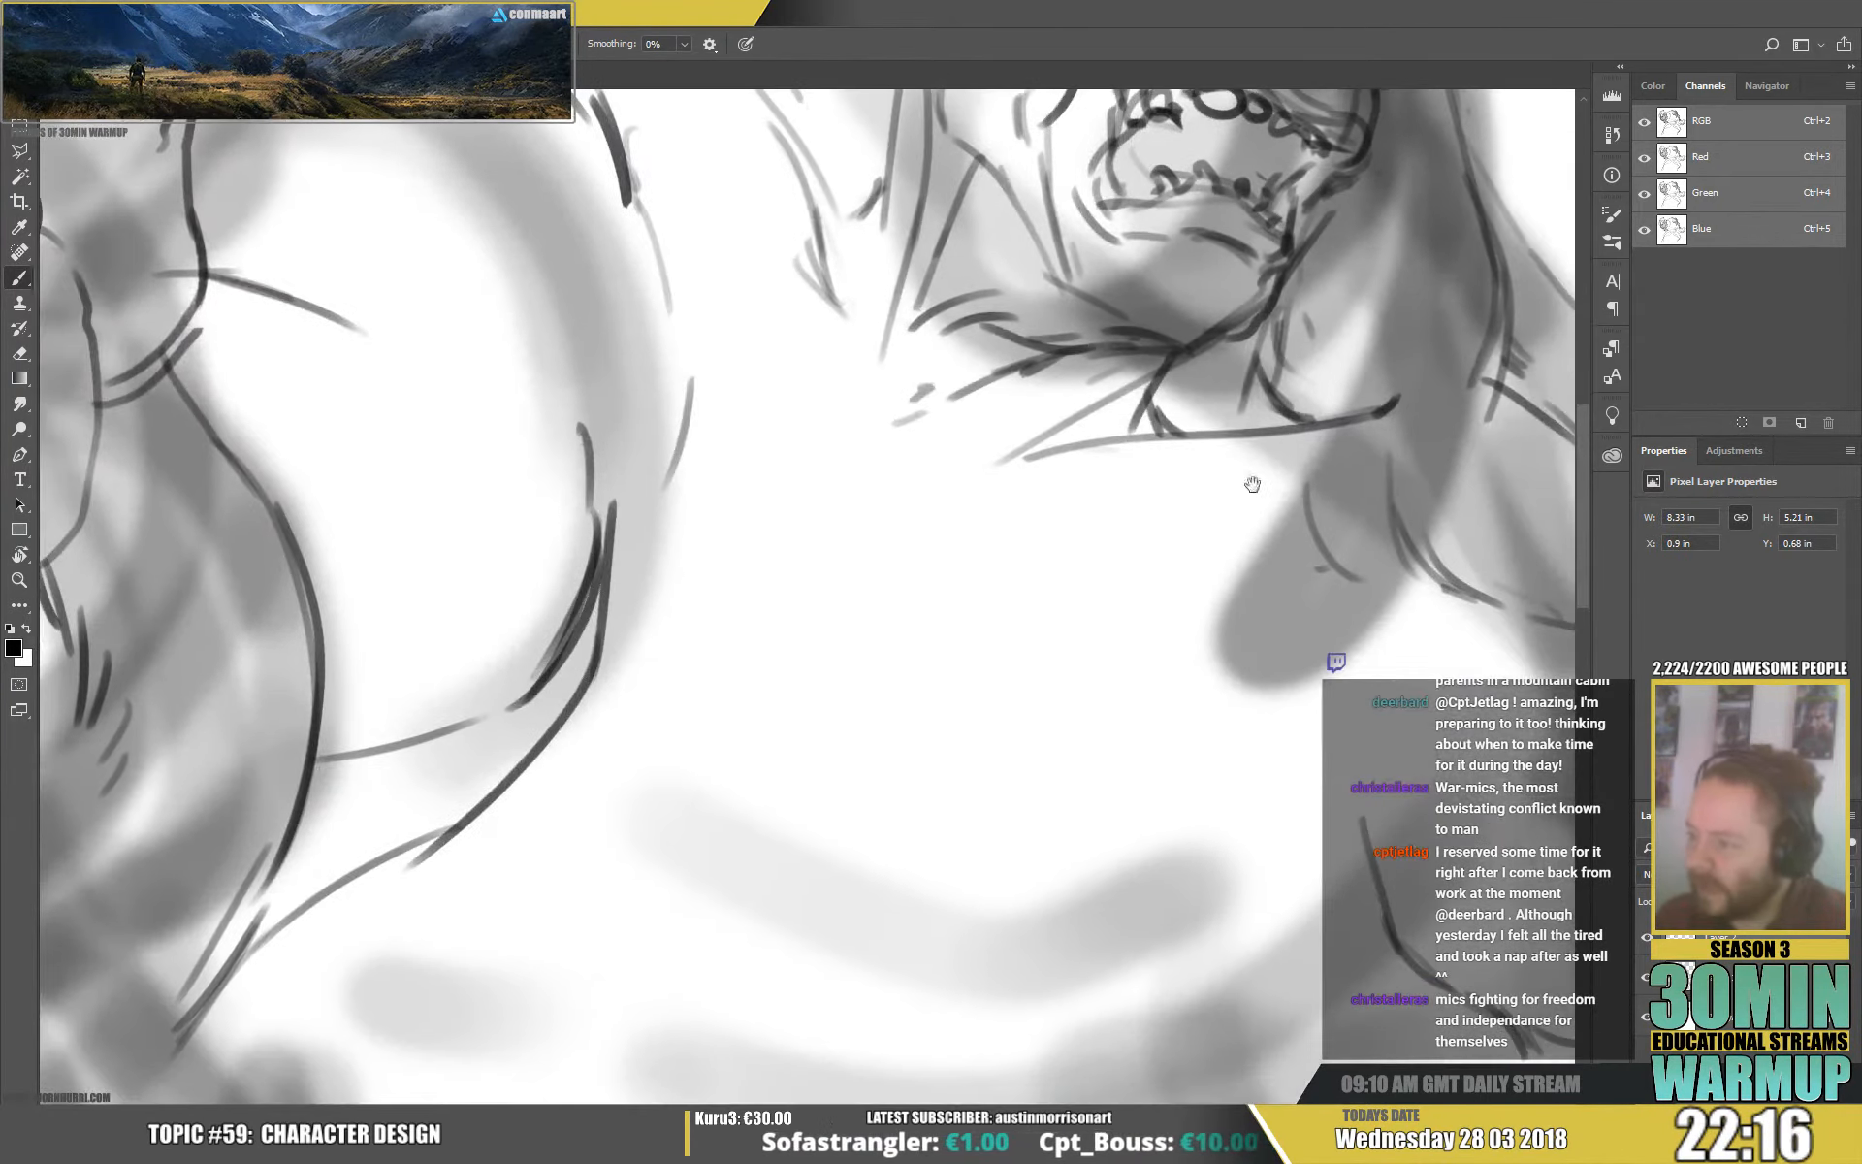
drag(1201, 598, 1158, 523)
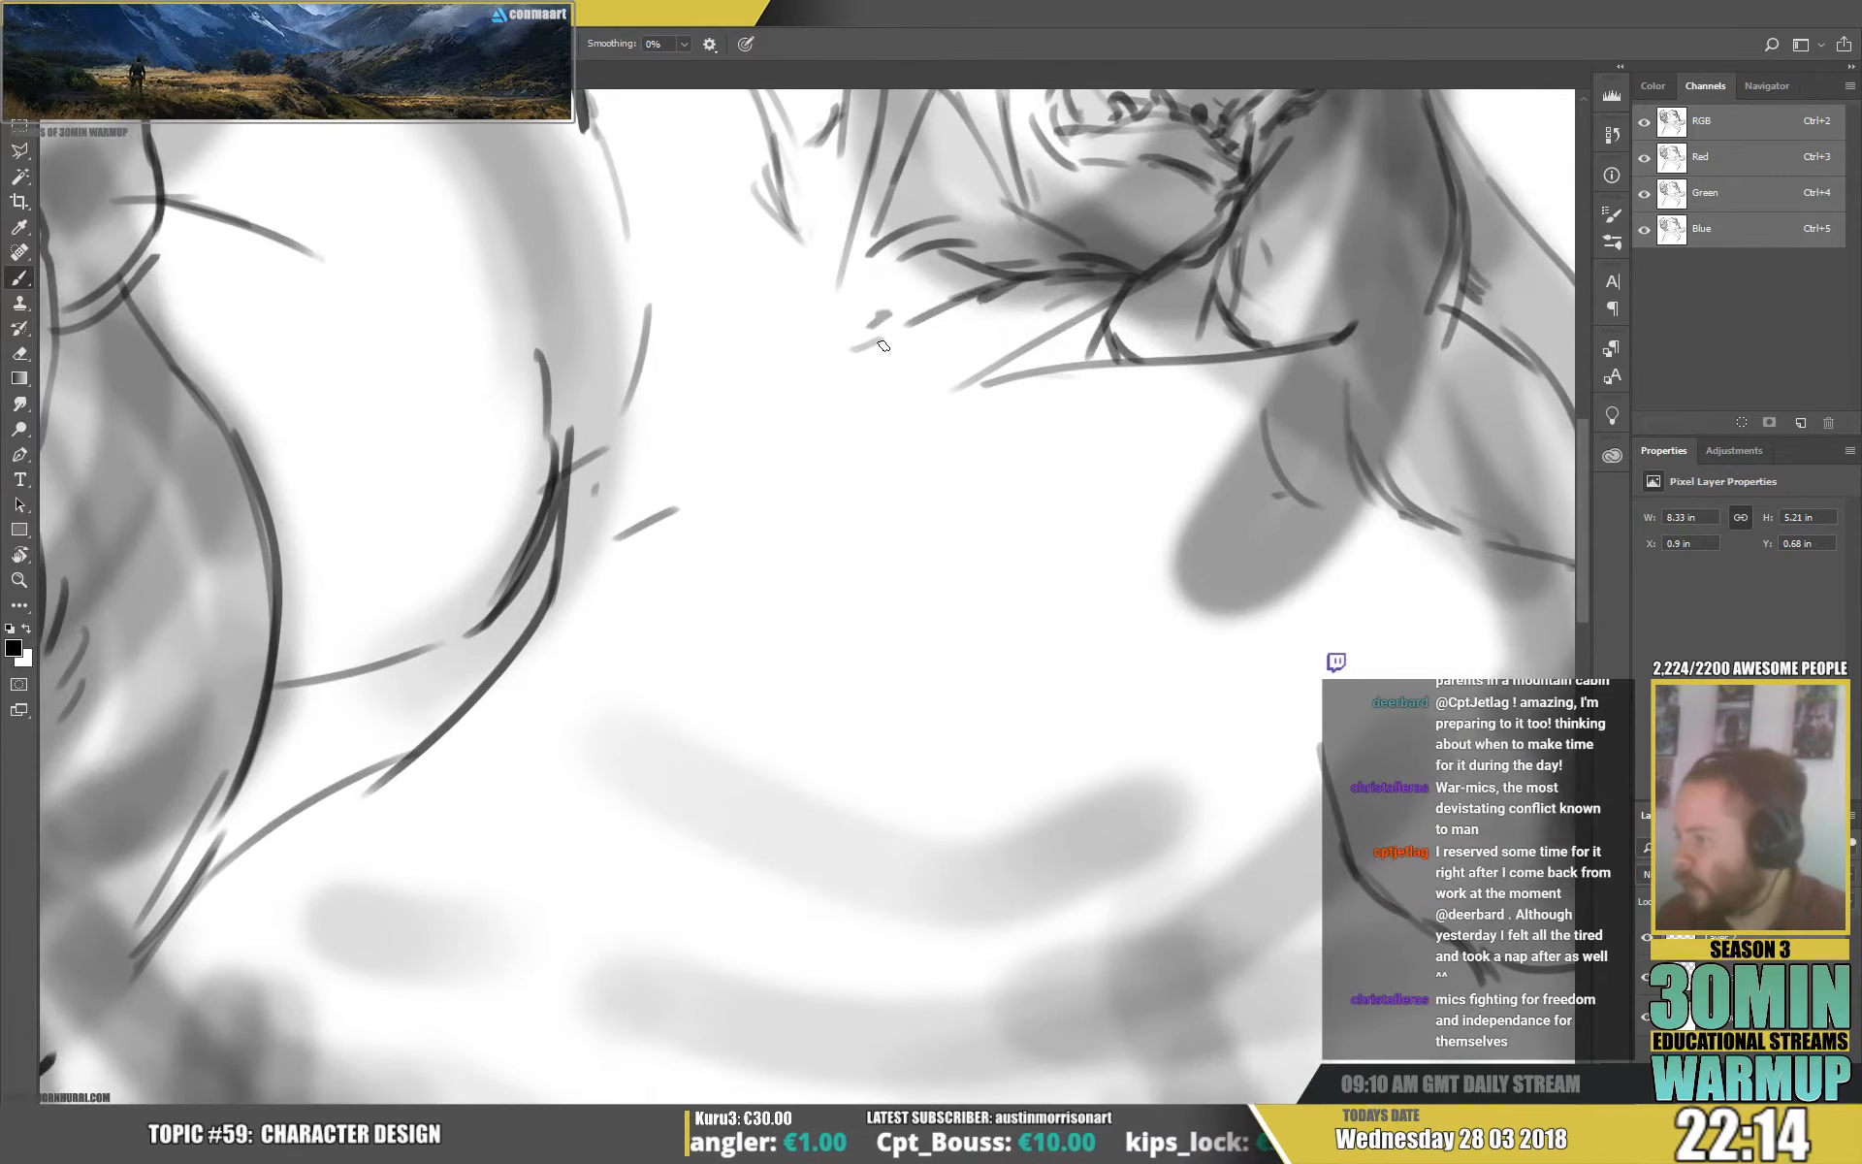
drag(883, 348, 996, 389)
mouse_move(883, 357)
mouse_down()
mouse_move(825, 284)
mouse_move(885, 349)
mouse_up()
Draw the lower edge of the near pectoral and a broken vertical centre line down the chest.
mouse_move(1116, 621)
mouse_down()
mouse_move(1160, 287)
mouse_move(1210, 246)
mouse_up()
mouse_move(560, 367)
mouse_down()
mouse_move(616, 404)
mouse_move(848, 463)
mouse_move(973, 403)
mouse_up()
drag(936, 424, 1015, 374)
drag(1290, 193, 993, 565)
drag(744, 711, 758, 552)
mouse_move(761, 499)
mouse_down()
mouse_move(750, 465)
mouse_move(757, 562)
mouse_up()
Draw the far pectoral's lower and side contours up to the arm crease, with short strokes at the chest's centre.
drag(876, 862, 1099, 759)
drag(1220, 571, 1207, 660)
mouse_move(1203, 669)
mouse_down()
mouse_move(1101, 766)
mouse_move(1206, 648)
mouse_up()
mouse_move(1110, 747)
mouse_down()
mouse_move(1193, 587)
mouse_move(1377, 513)
mouse_up()
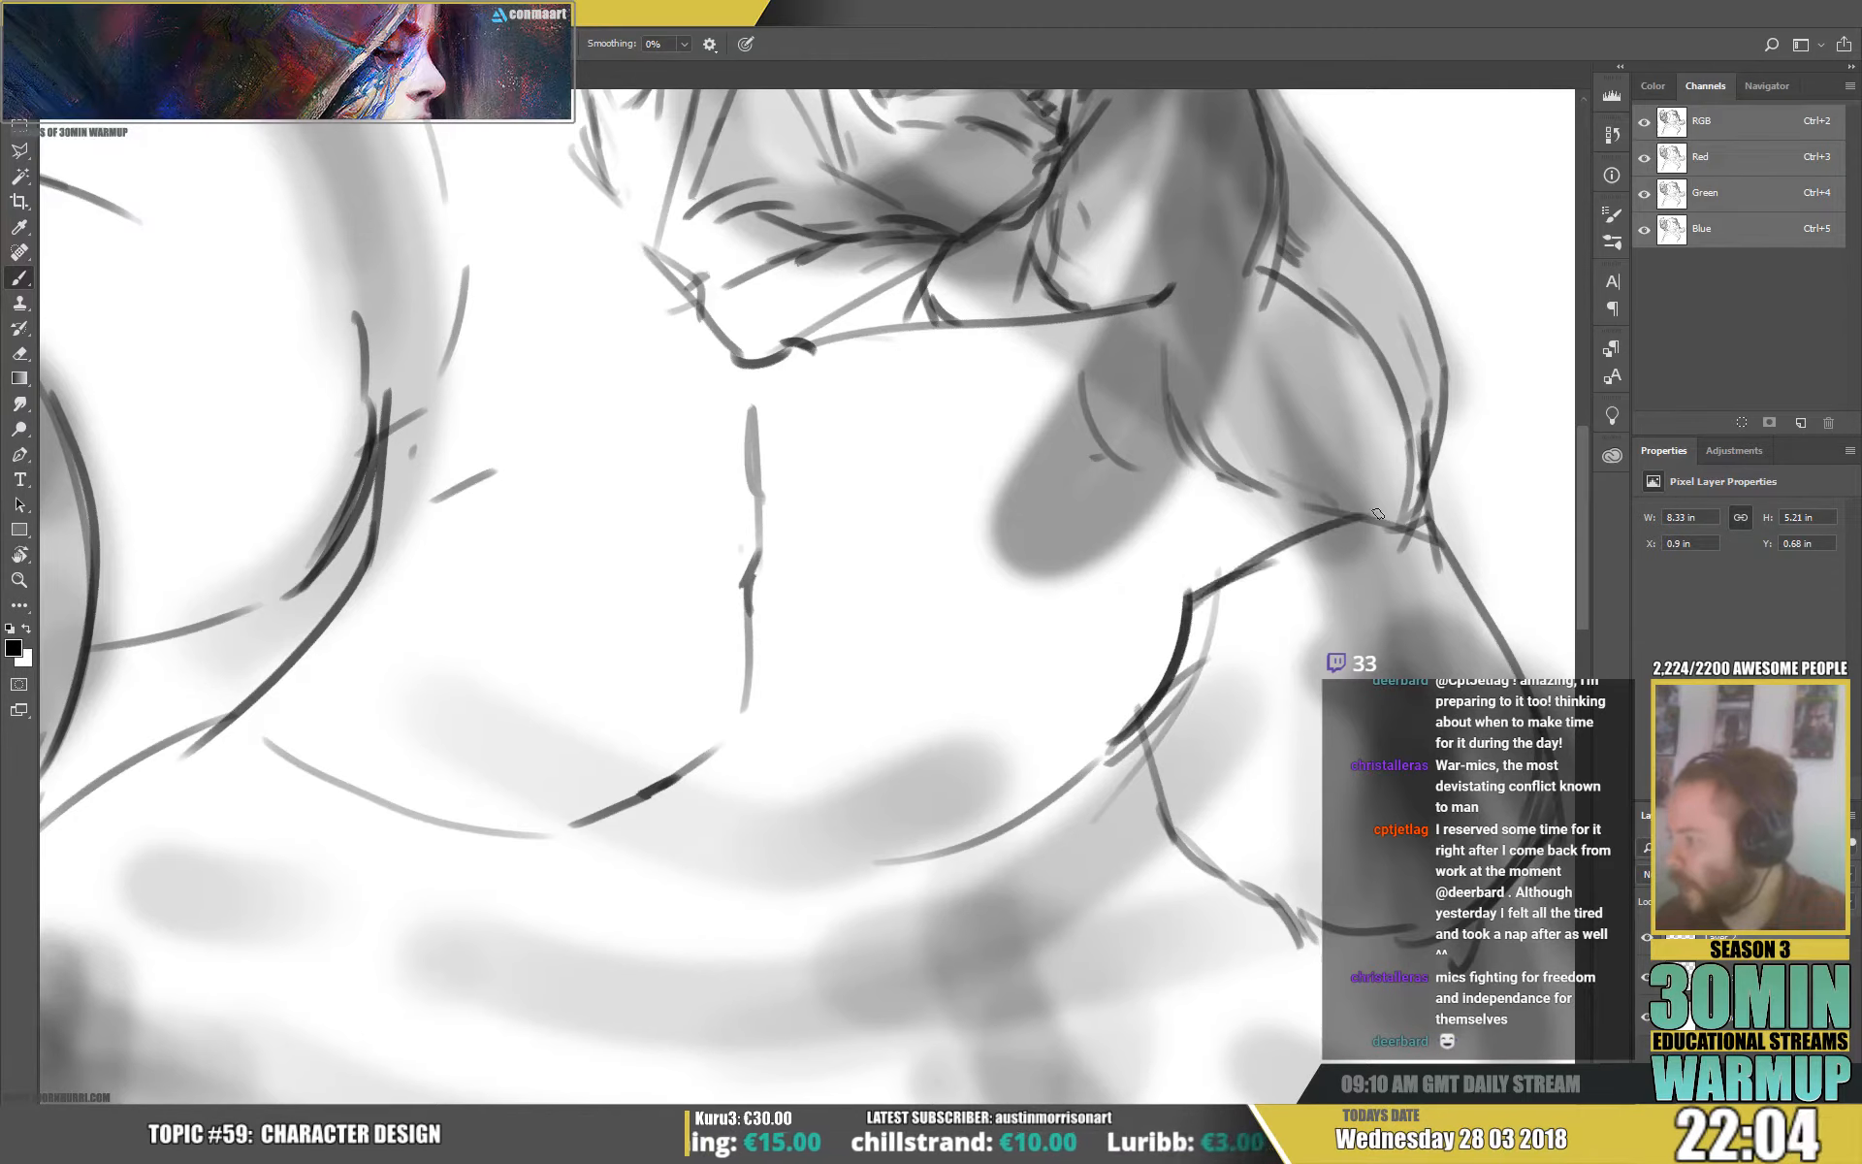
drag(1256, 563, 1169, 694)
drag(1217, 499, 1191, 611)
drag(1198, 567, 1145, 669)
drag(803, 817, 816, 822)
drag(776, 786, 844, 840)
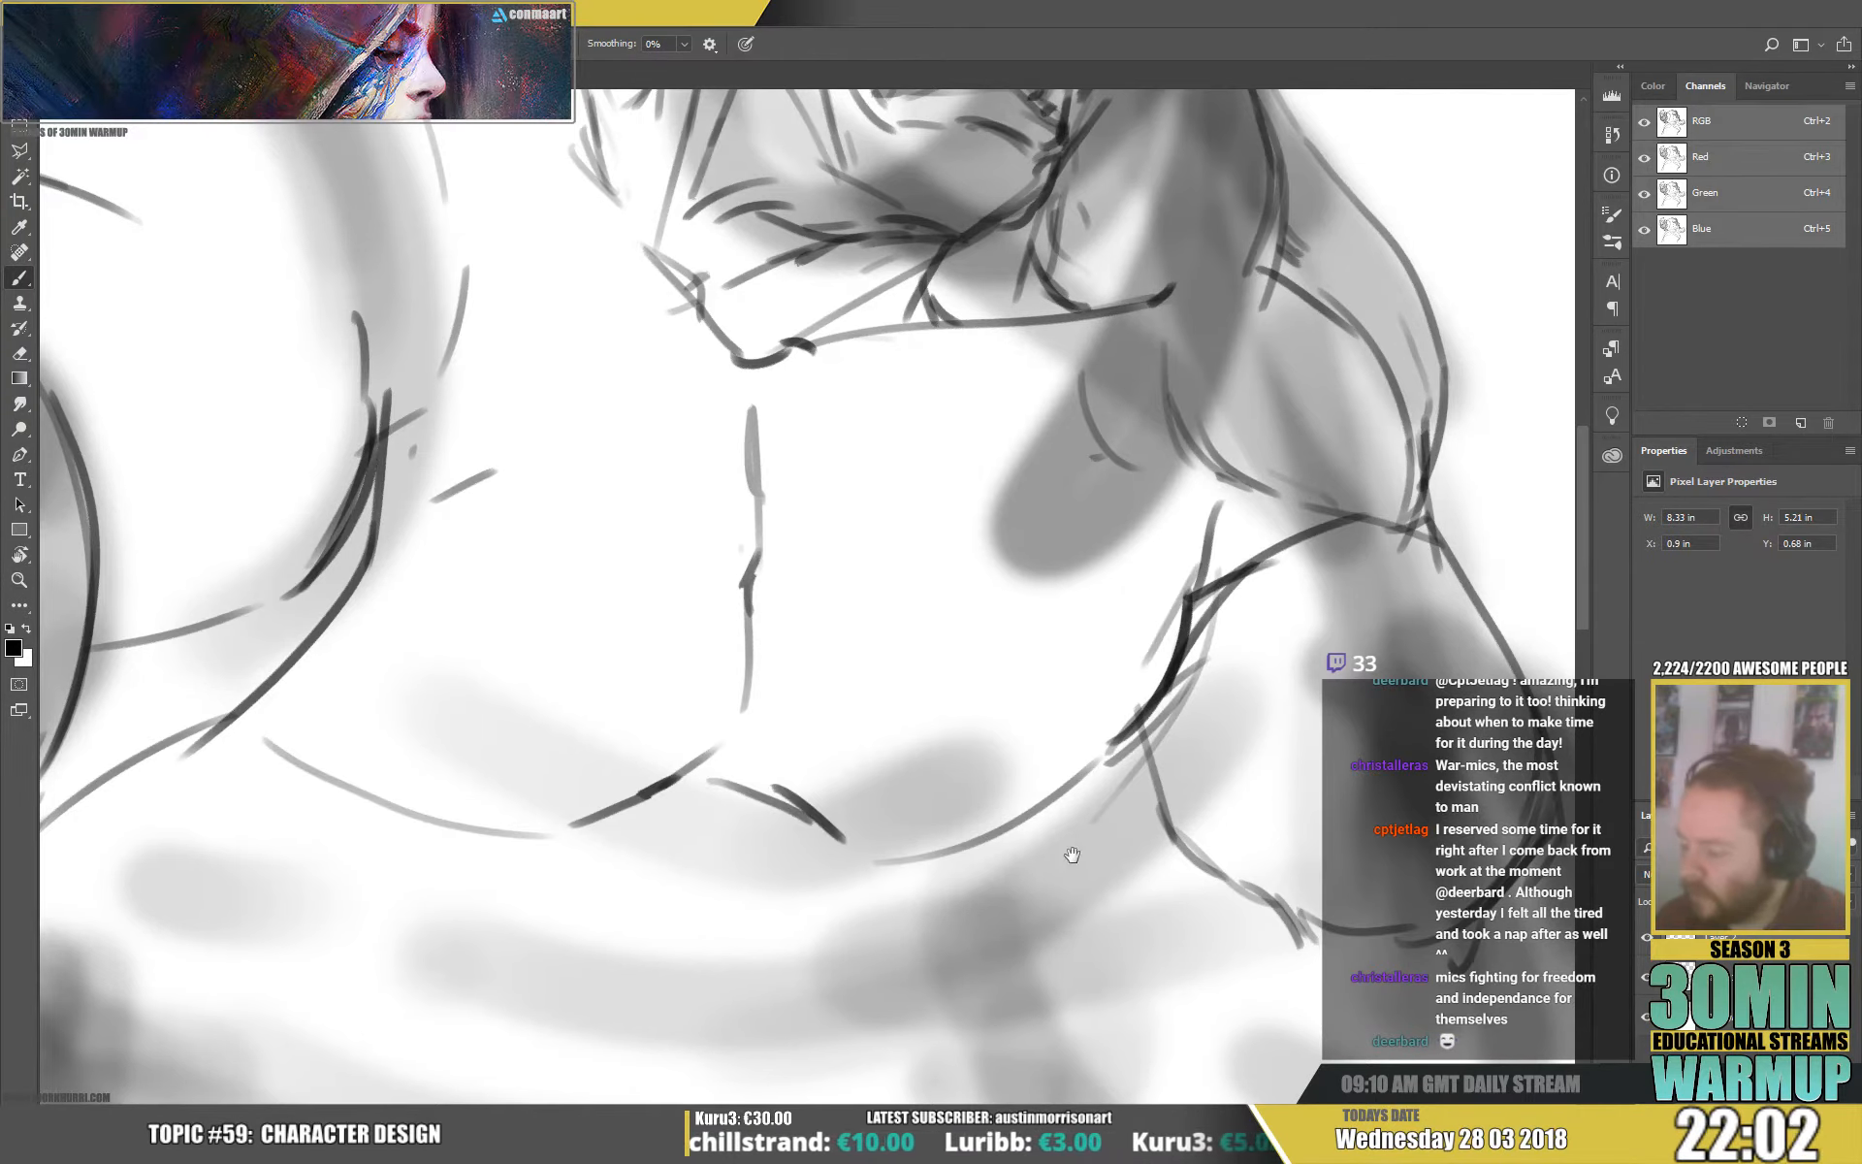
Draw the far side of the torso and build the belly's lower curve with overlapping sweeping strokes.
mouse_move(1162, 784)
mouse_down()
mouse_move(1095, 285)
mouse_move(1241, 196)
mouse_move(1133, 353)
mouse_up()
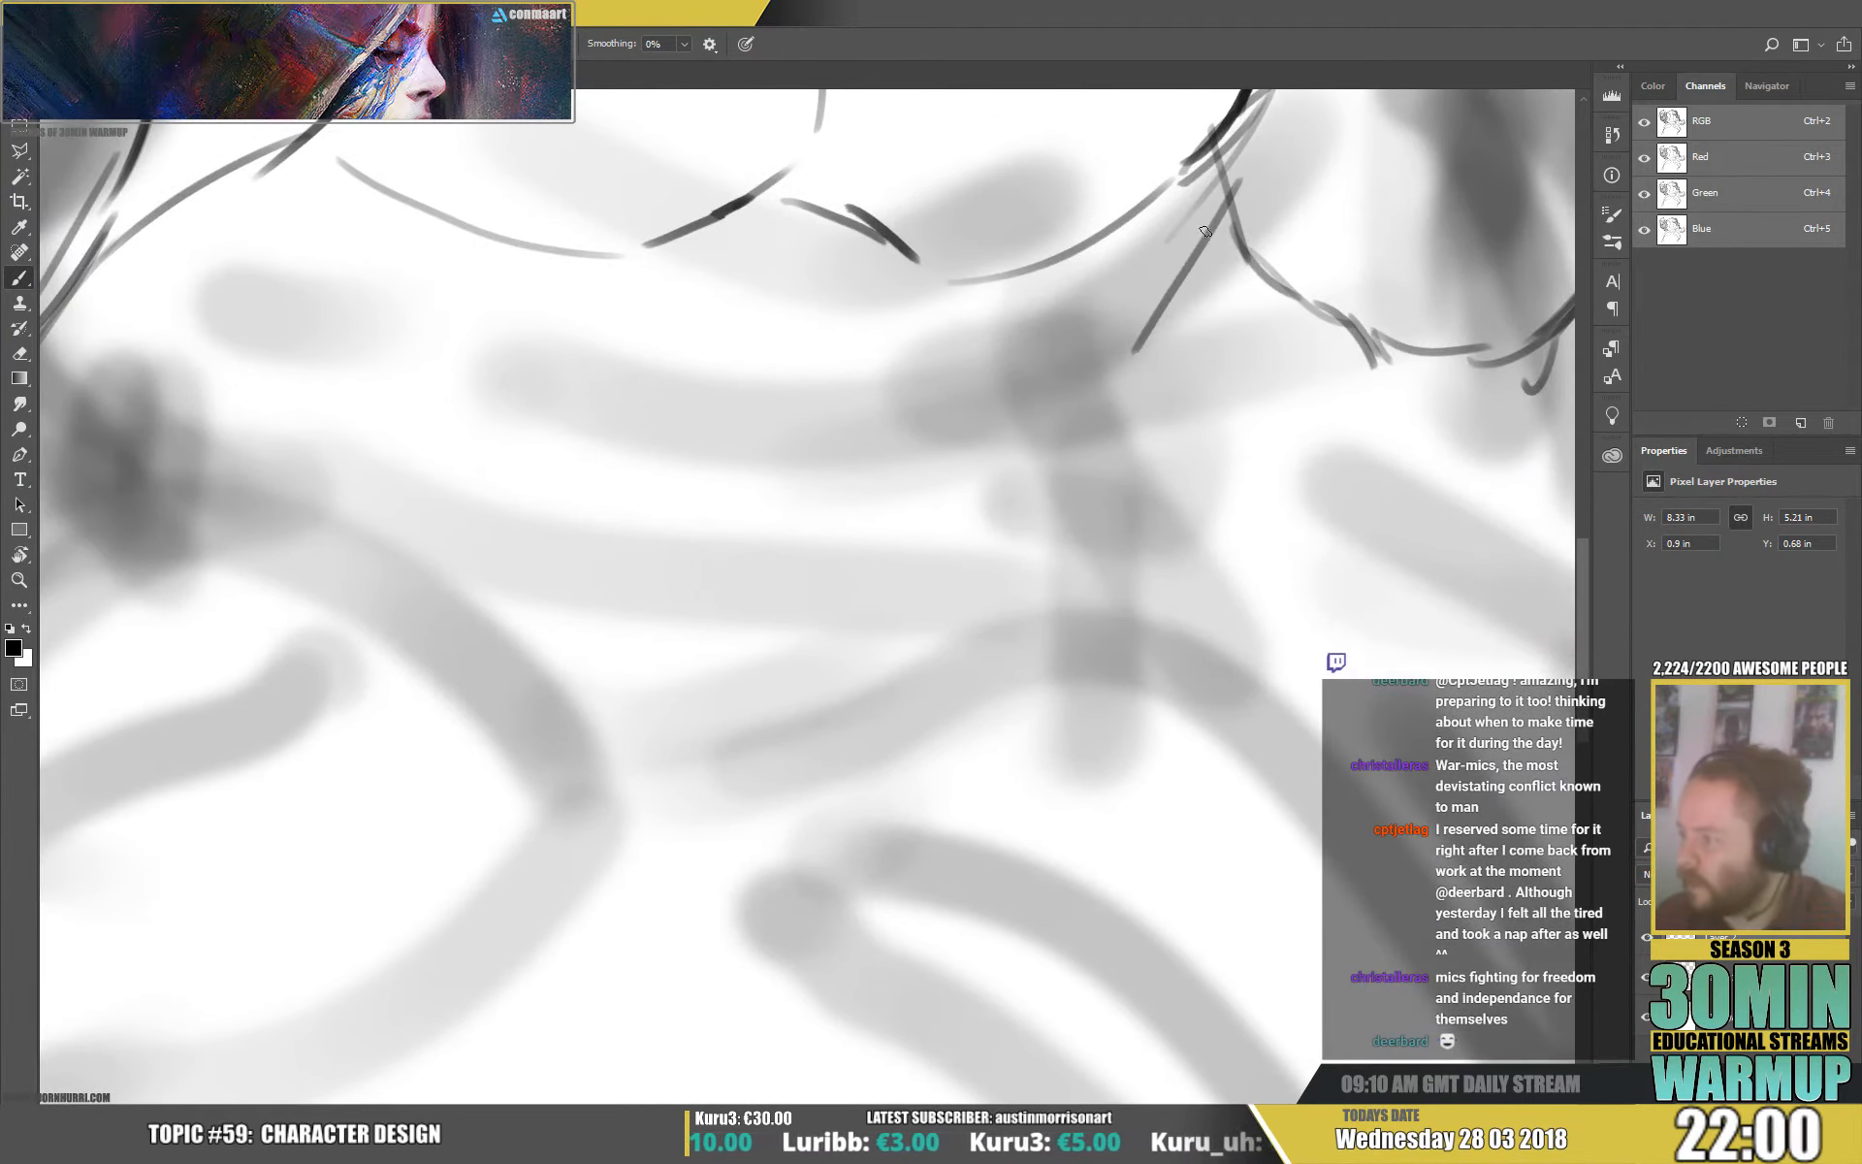
mouse_move(369, 381)
mouse_down()
mouse_move(617, 401)
mouse_move(801, 464)
mouse_up()
drag(825, 464, 1028, 438)
drag(933, 474, 773, 495)
drag(681, 439, 981, 477)
drag(989, 470, 782, 473)
drag(567, 424, 790, 463)
drag(386, 281, 642, 405)
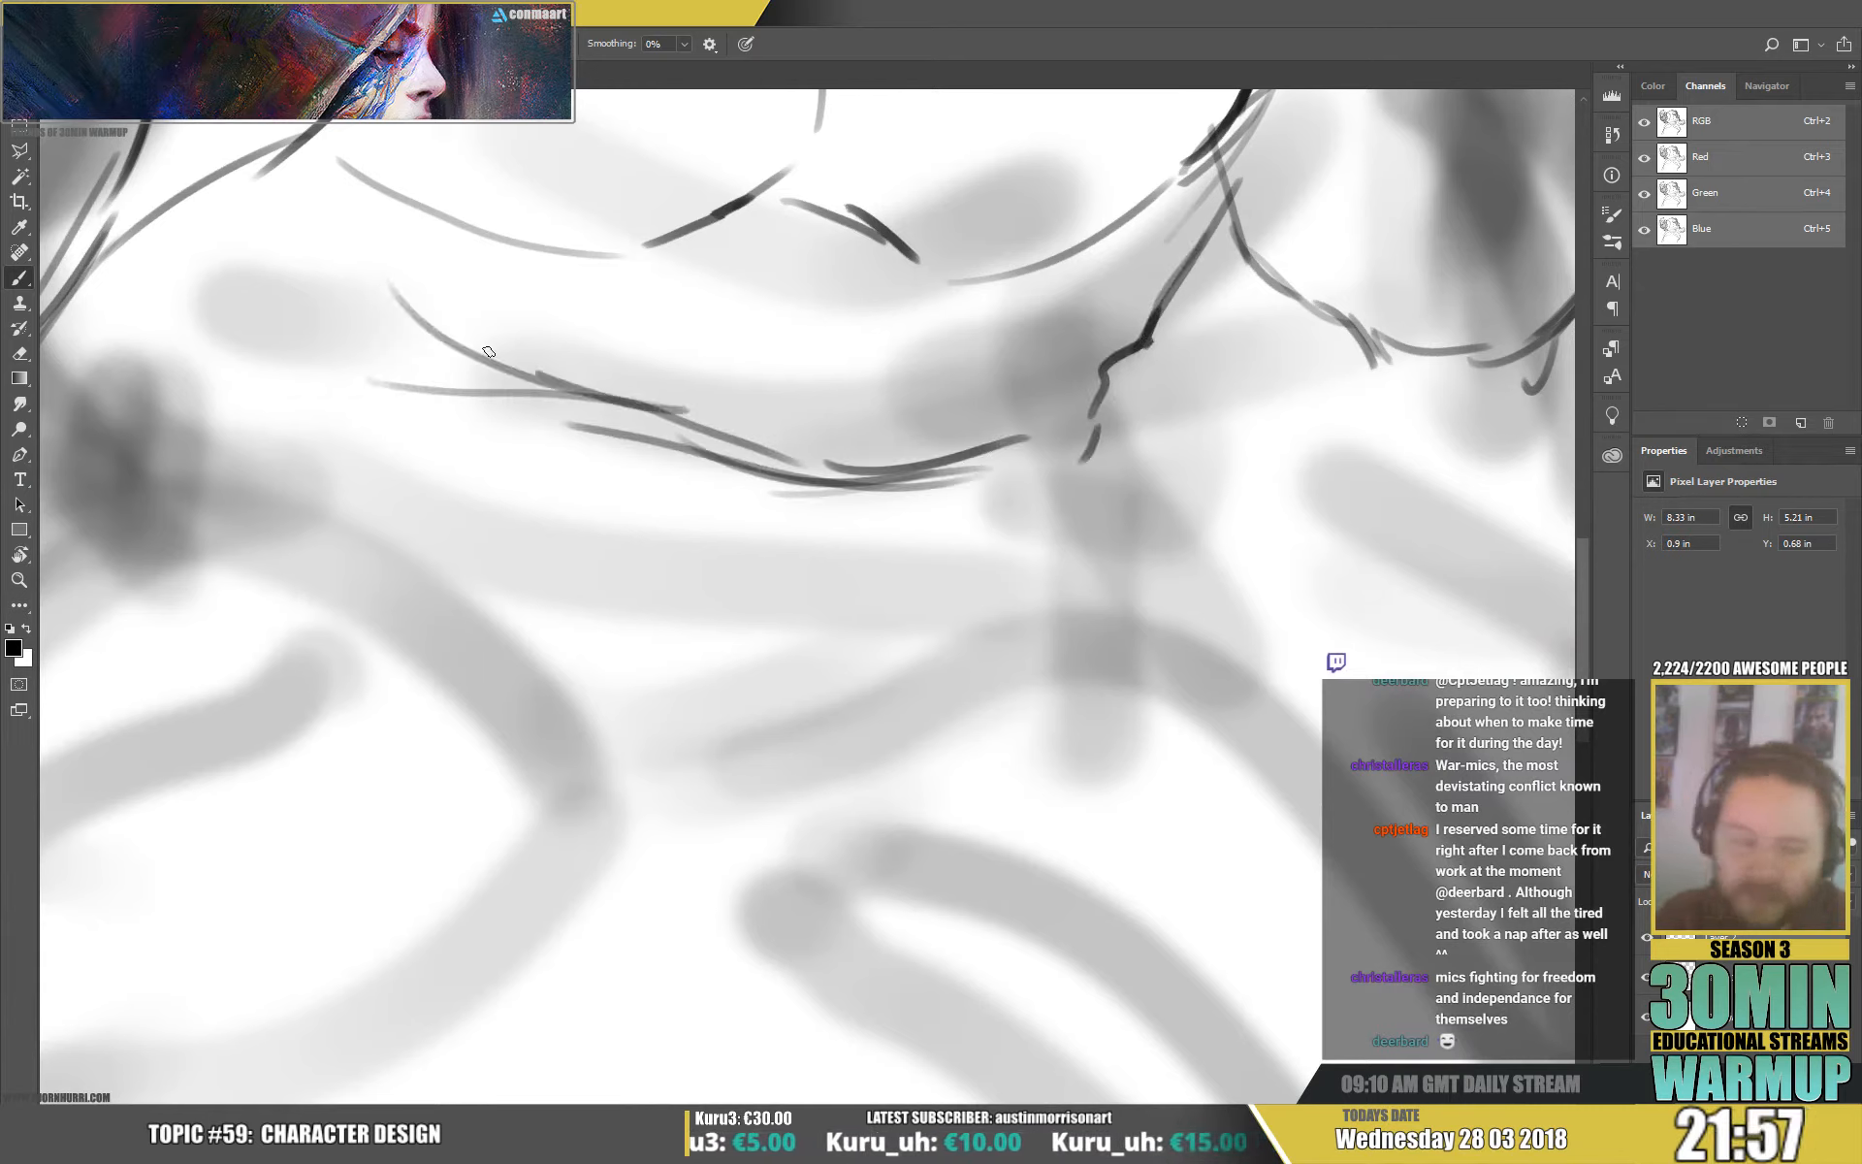
drag(477, 346, 688, 413)
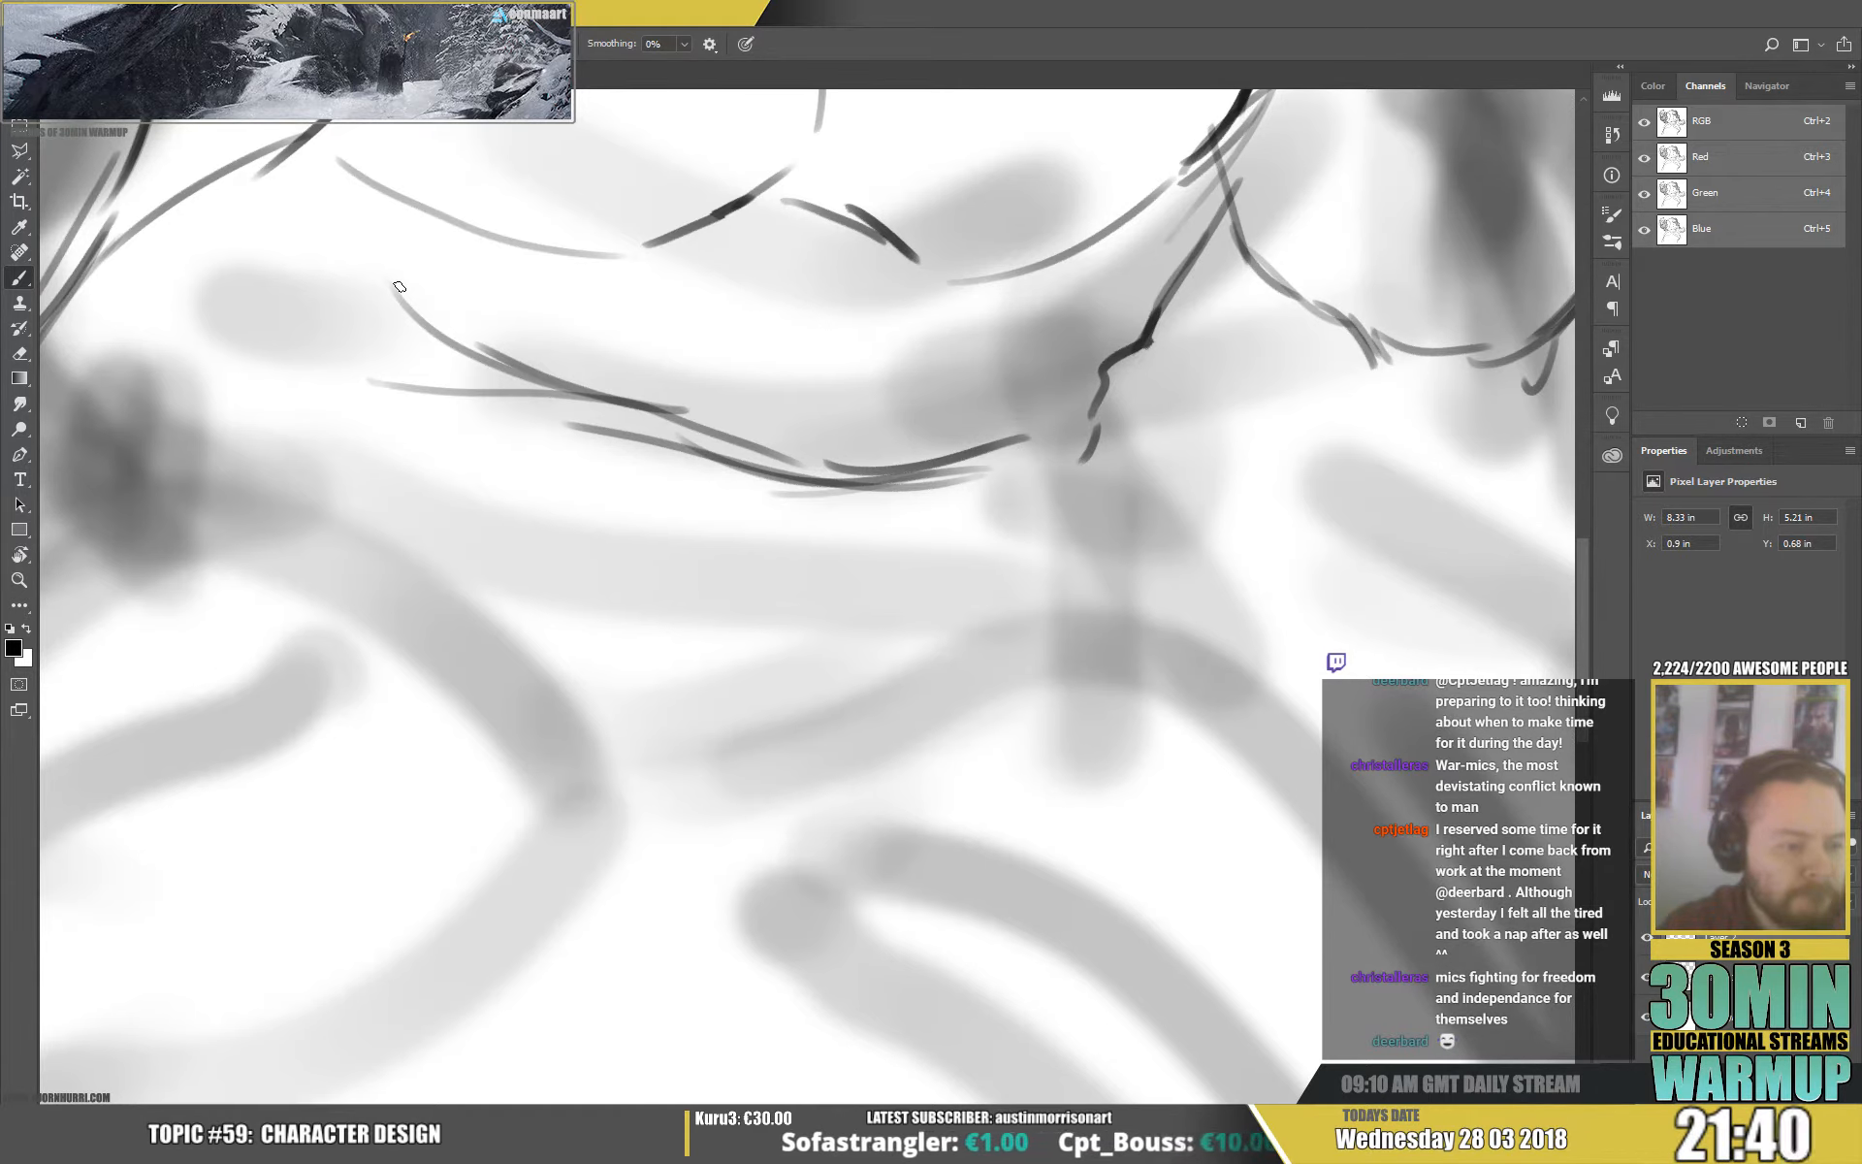
click(839, 497)
Add short downward strokes beneath the near upper arm and along the near side of the torso.
drag(954, 393, 1082, 488)
mouse_move(385, 252)
mouse_down()
mouse_move(478, 361)
mouse_move(374, 305)
mouse_up()
drag(341, 272, 382, 363)
drag(380, 351, 415, 367)
drag(283, 307, 325, 370)
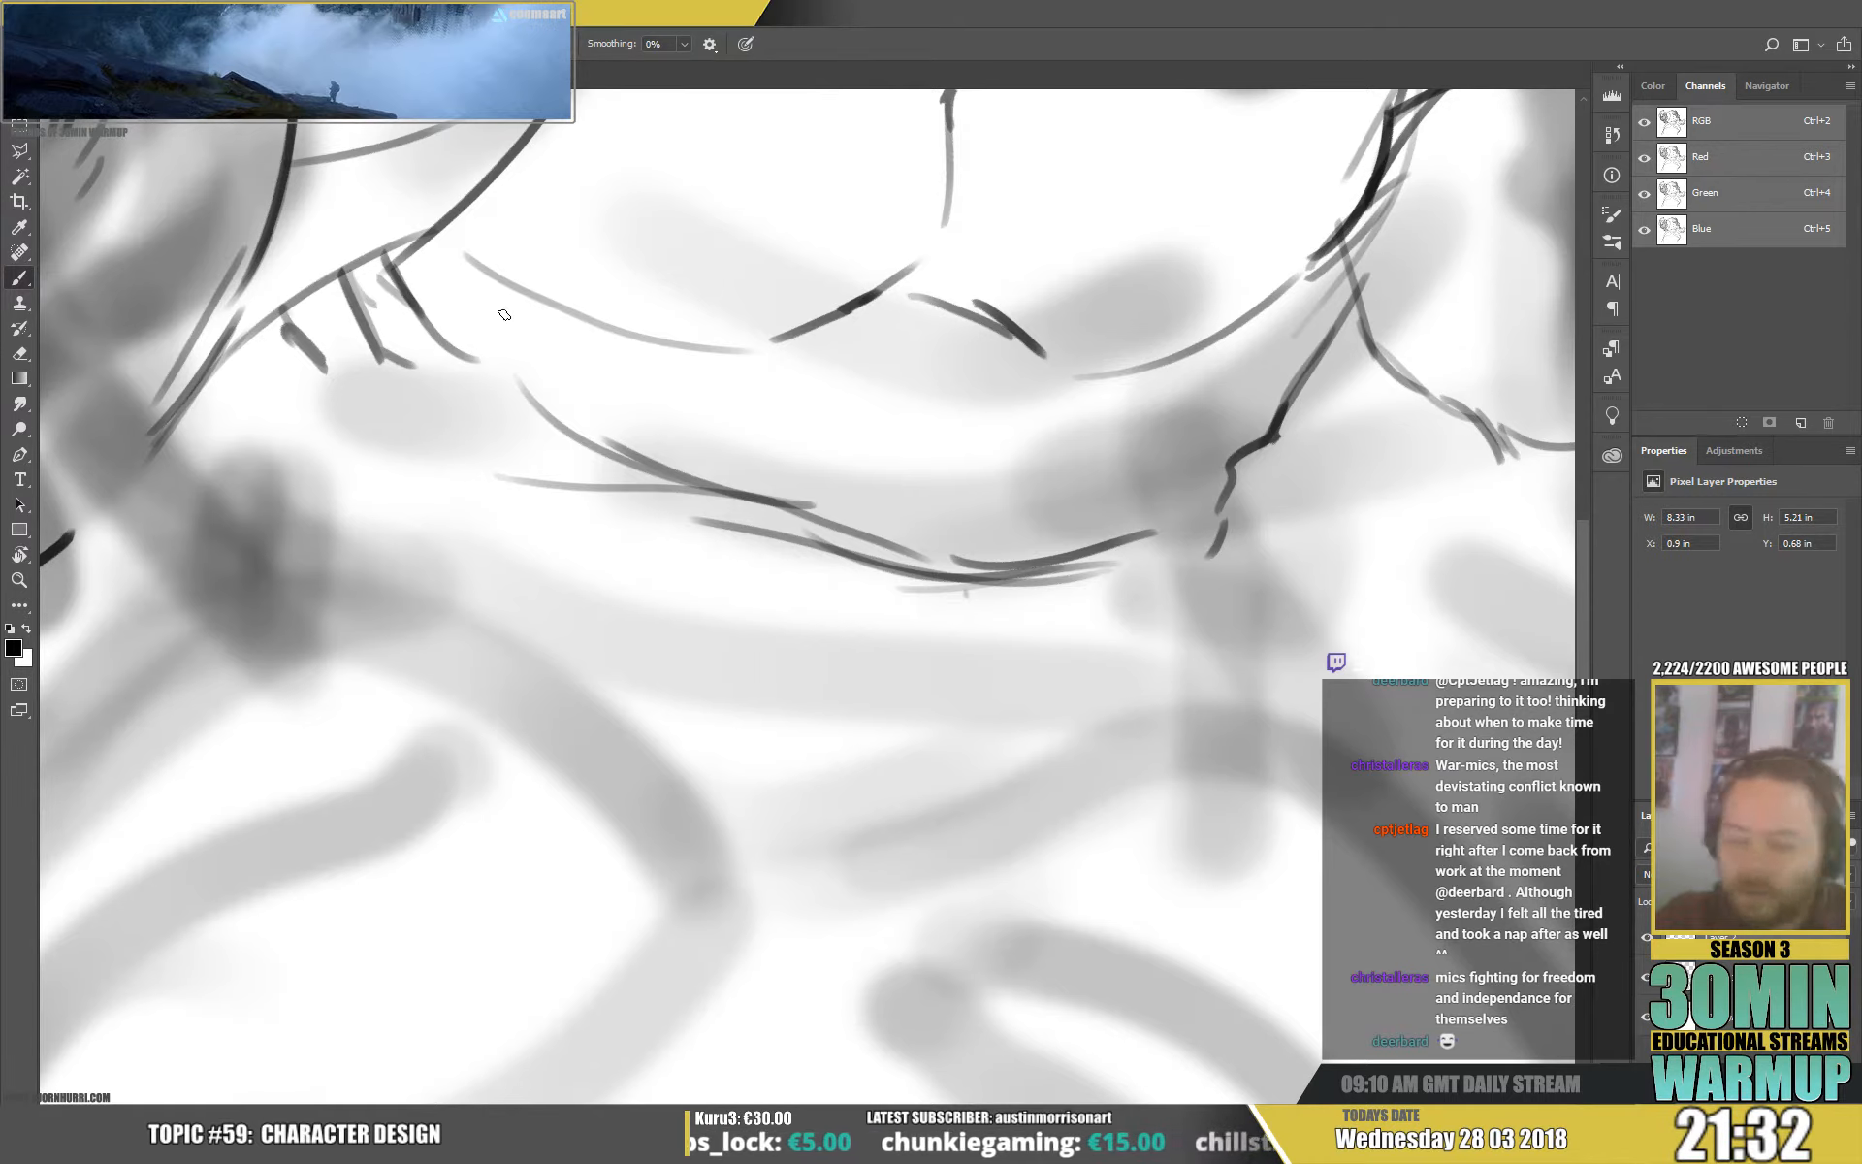
drag(515, 308, 525, 370)
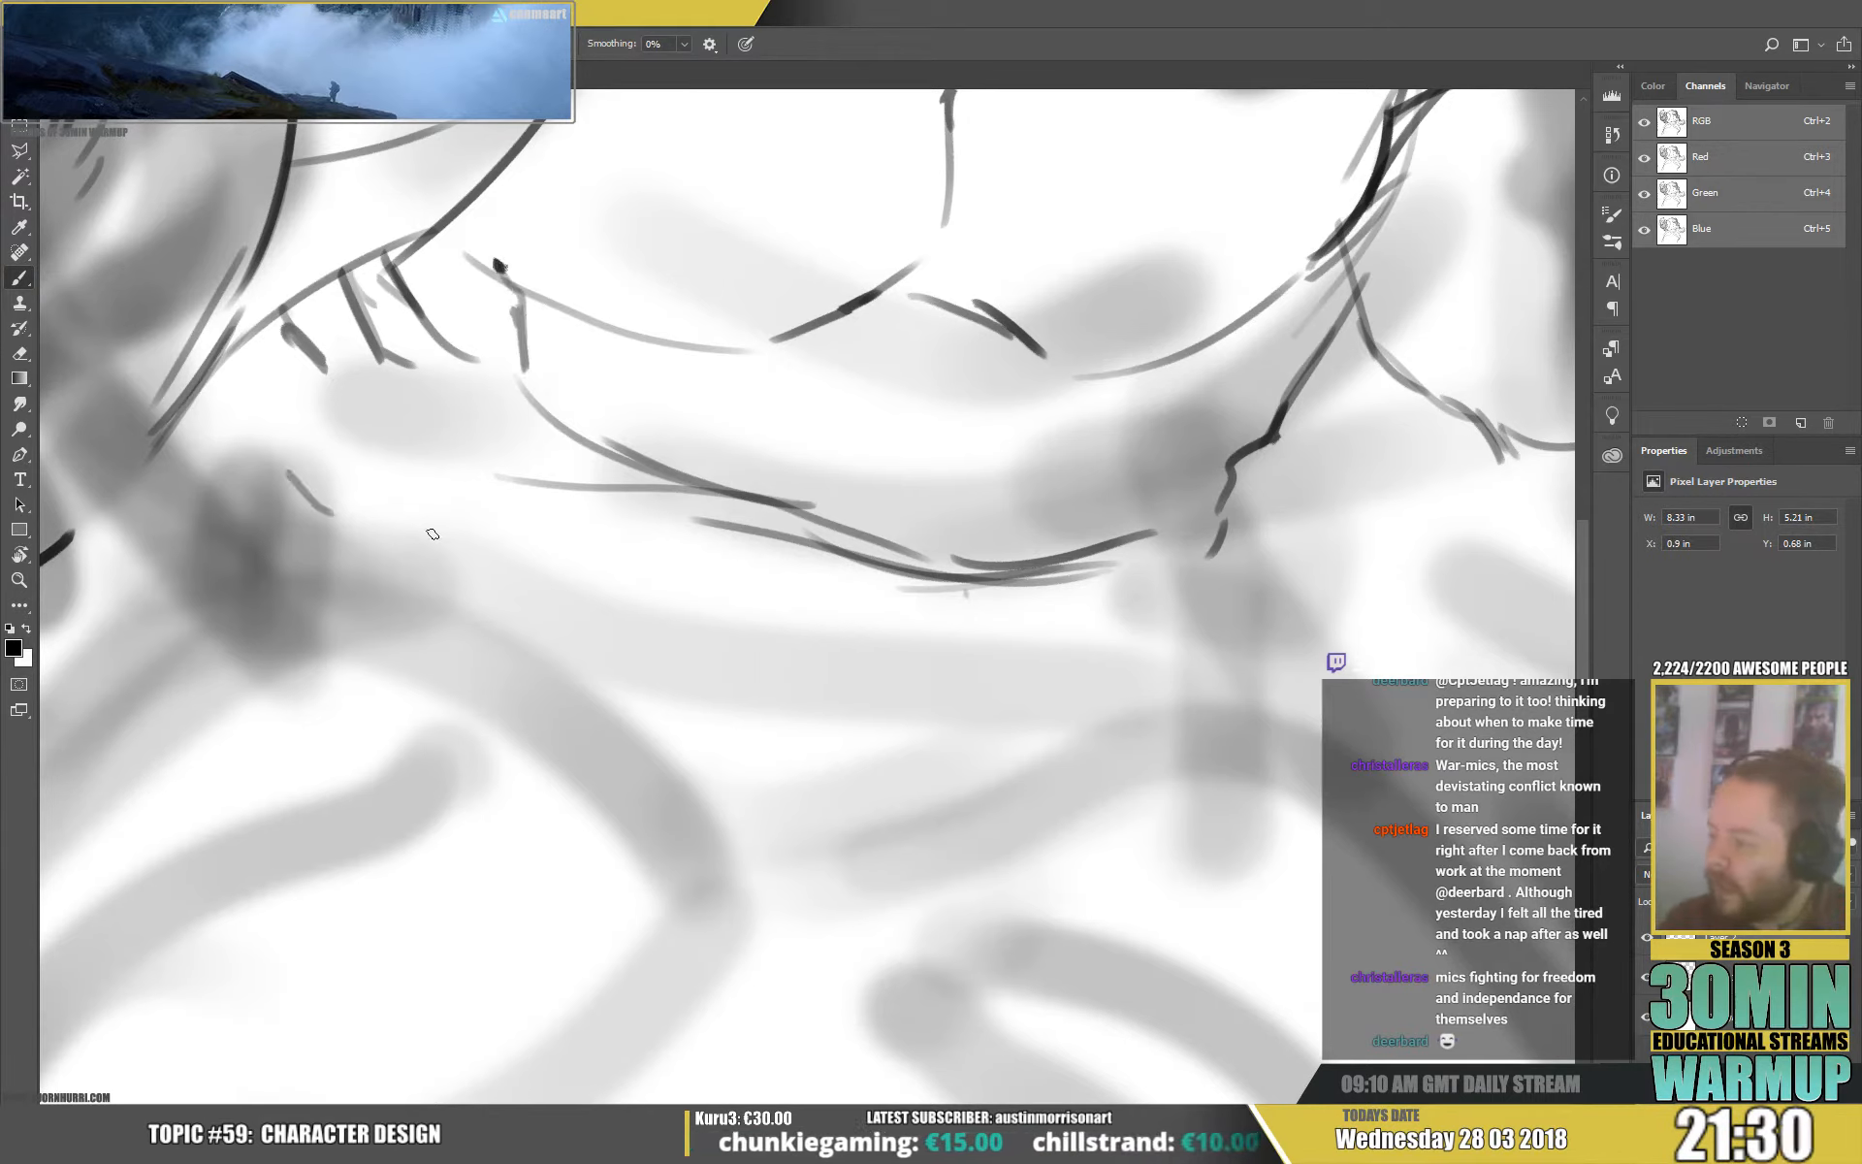
Begin the near leg with an inner contour curving down to a dark bend and overlapping strokes along its outer edge.
scroll(521, 447, down, 5)
drag(473, 453, 690, 747)
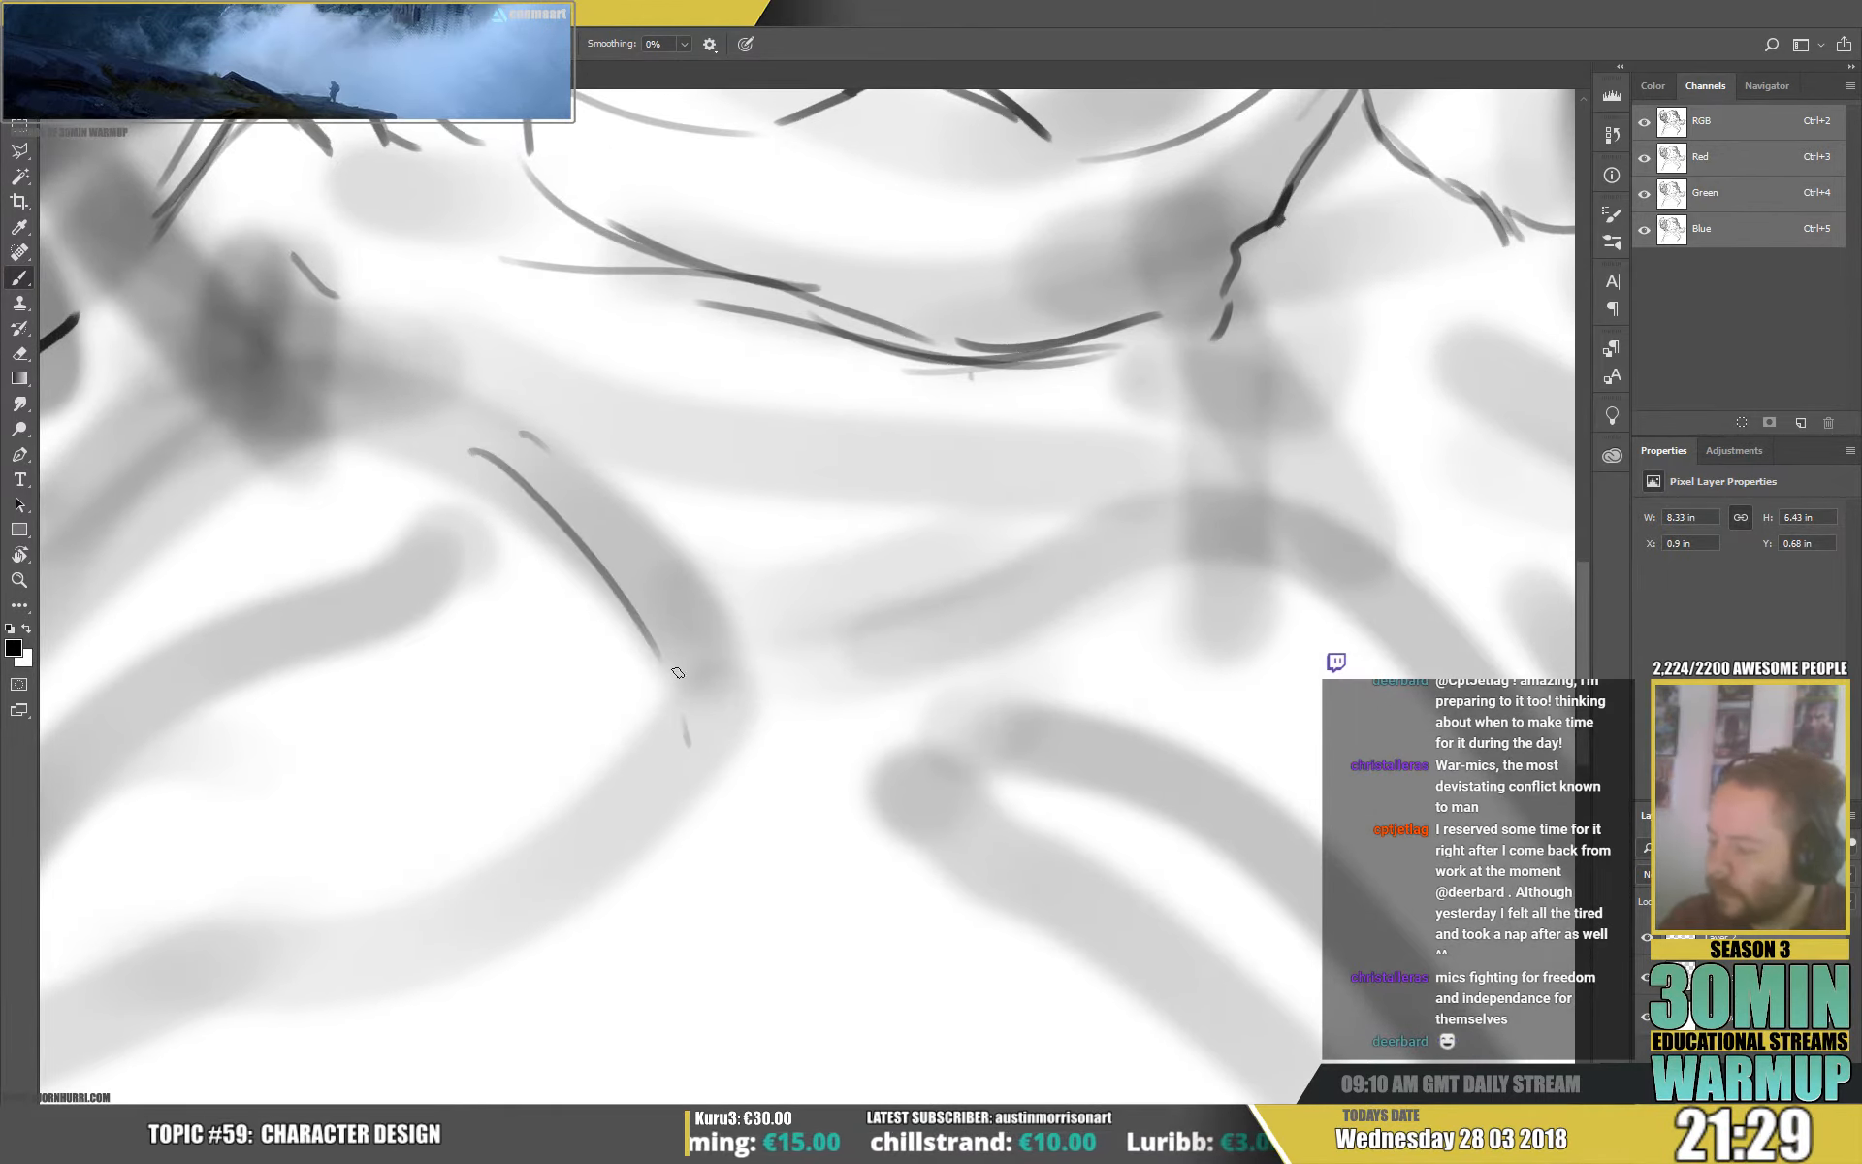
drag(675, 640, 659, 737)
drag(730, 682, 1028, 459)
mouse_move(374, 269)
mouse_down()
mouse_move(611, 179)
mouse_move(168, 508)
mouse_up()
drag(270, 376, 151, 609)
mouse_move(278, 620)
mouse_down()
mouse_move(825, 279)
mouse_move(543, 490)
mouse_up()
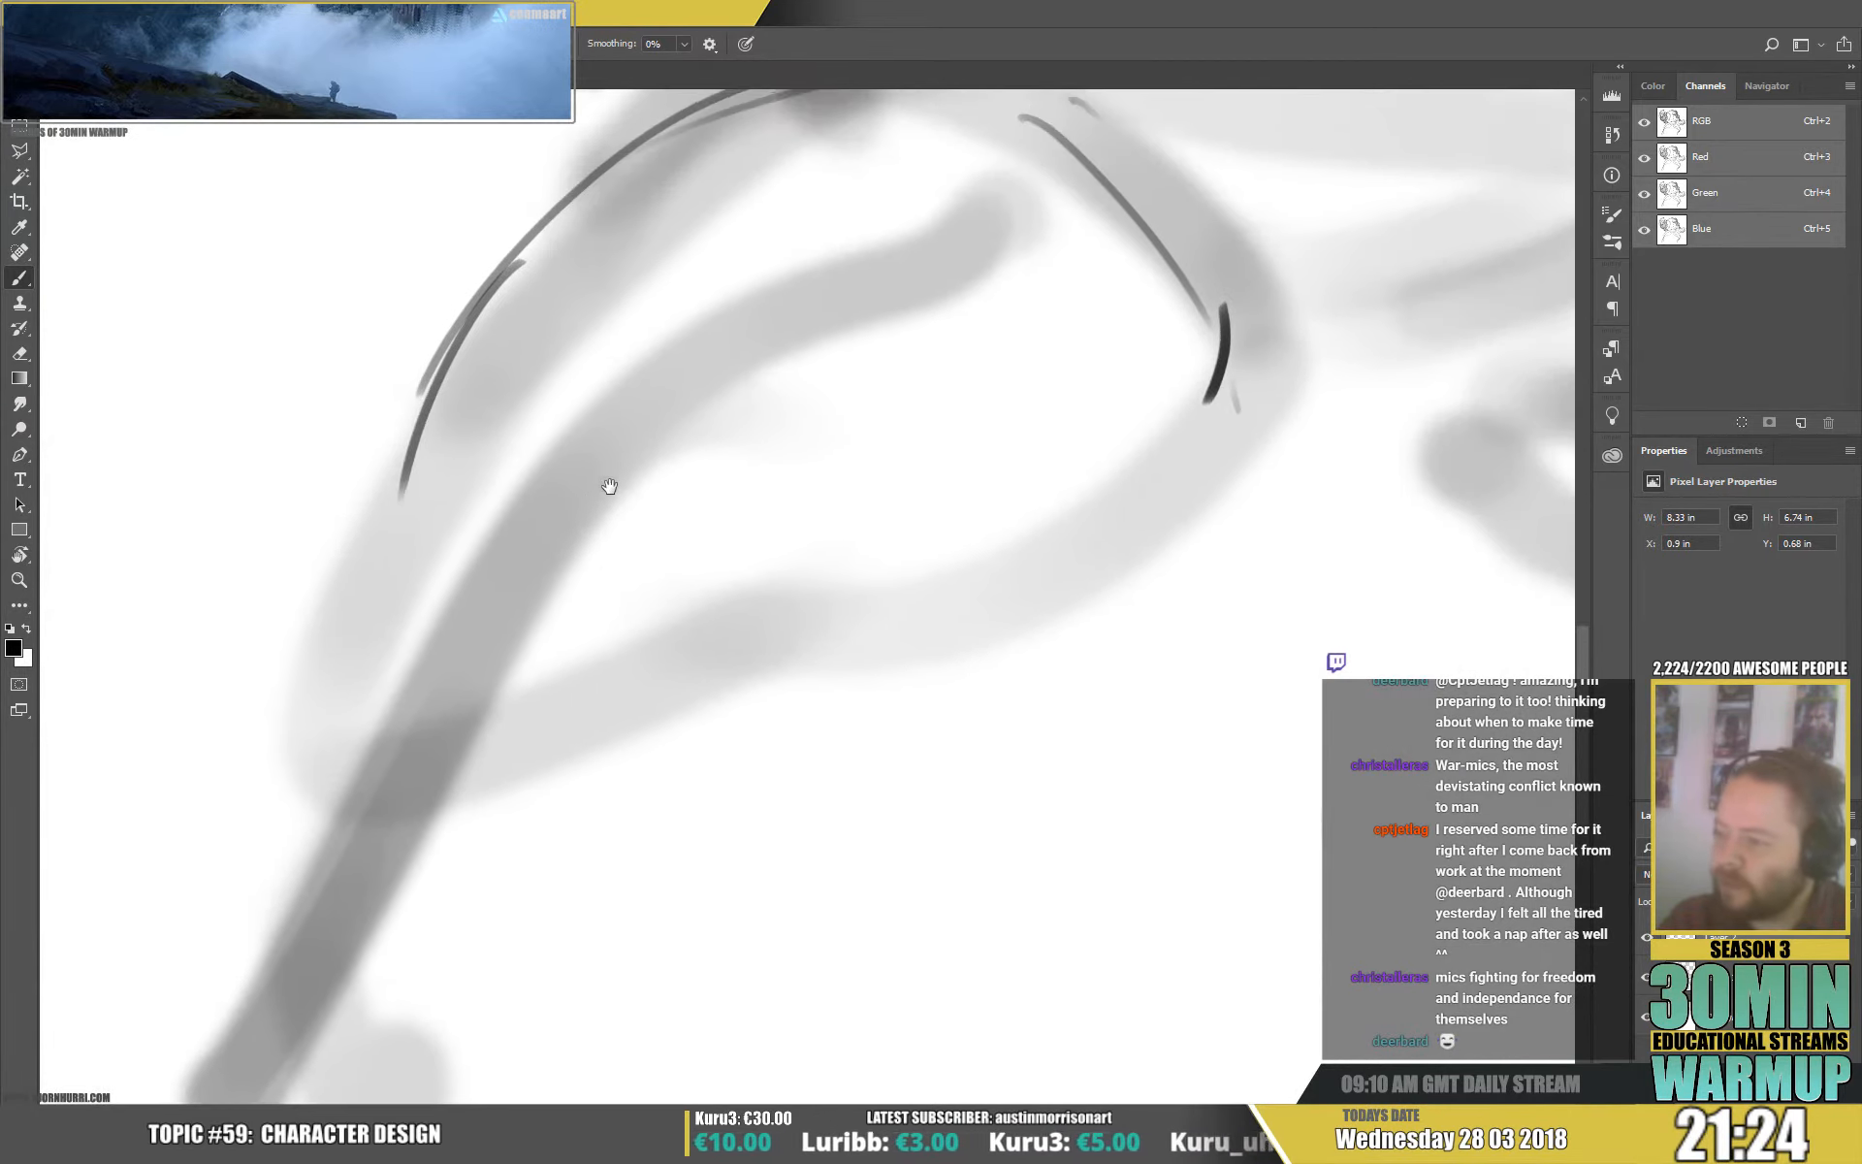
Notch the near leg's outer contour and draw an angular inner muscle line with short accent strokes.
drag(419, 441, 407, 509)
drag(412, 579, 408, 612)
drag(466, 509, 493, 507)
mouse_move(503, 504)
mouse_down()
mouse_move(591, 533)
mouse_move(610, 569)
mouse_up()
drag(599, 480, 711, 388)
mouse_move(739, 339)
mouse_down()
mouse_move(876, 136)
mouse_move(926, 211)
mouse_move(1069, 213)
mouse_up()
drag(1061, 182, 1101, 219)
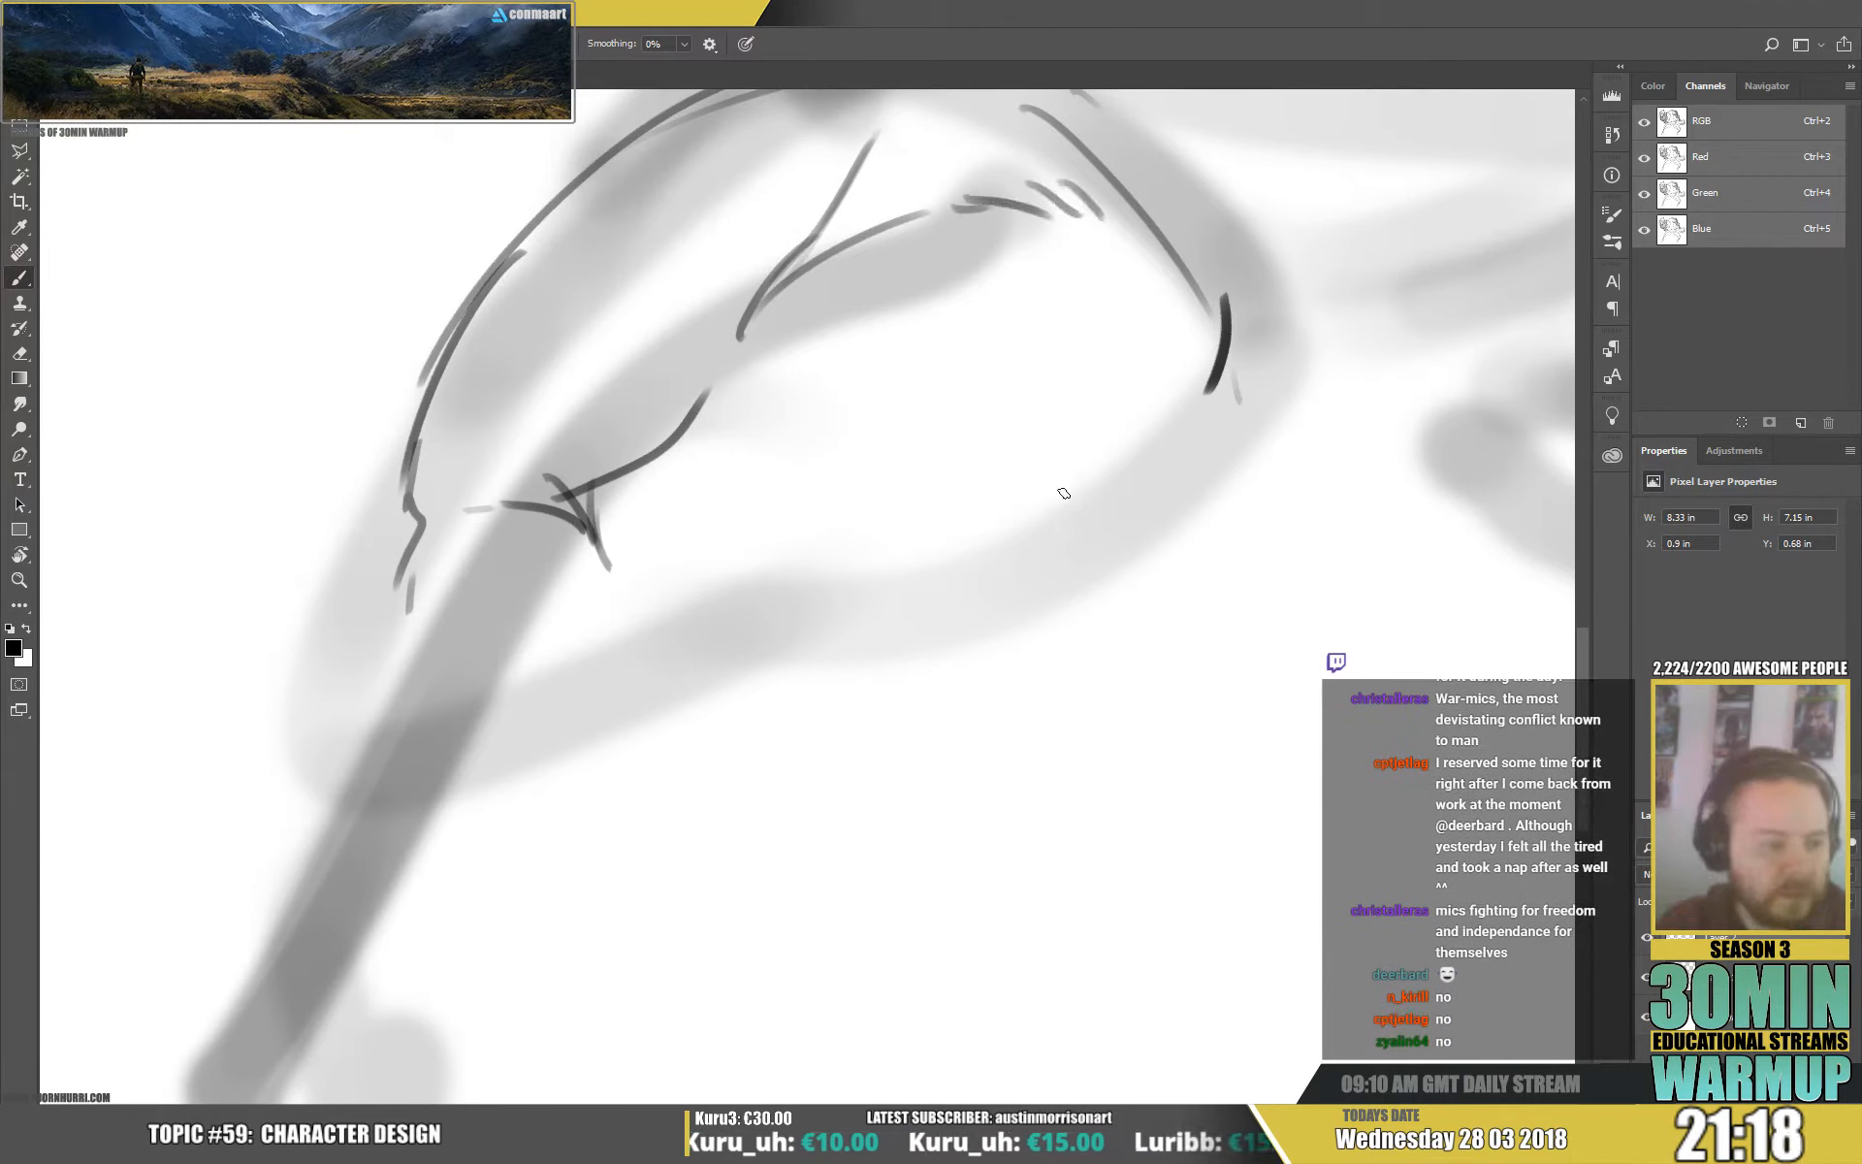
Continue the near leg's outer contour past the knee and down the shin, and draw the curved inner calf contour.
mouse_move(989, 543)
mouse_down()
mouse_move(1060, 521)
mouse_move(1063, 450)
mouse_up()
drag(502, 420, 427, 580)
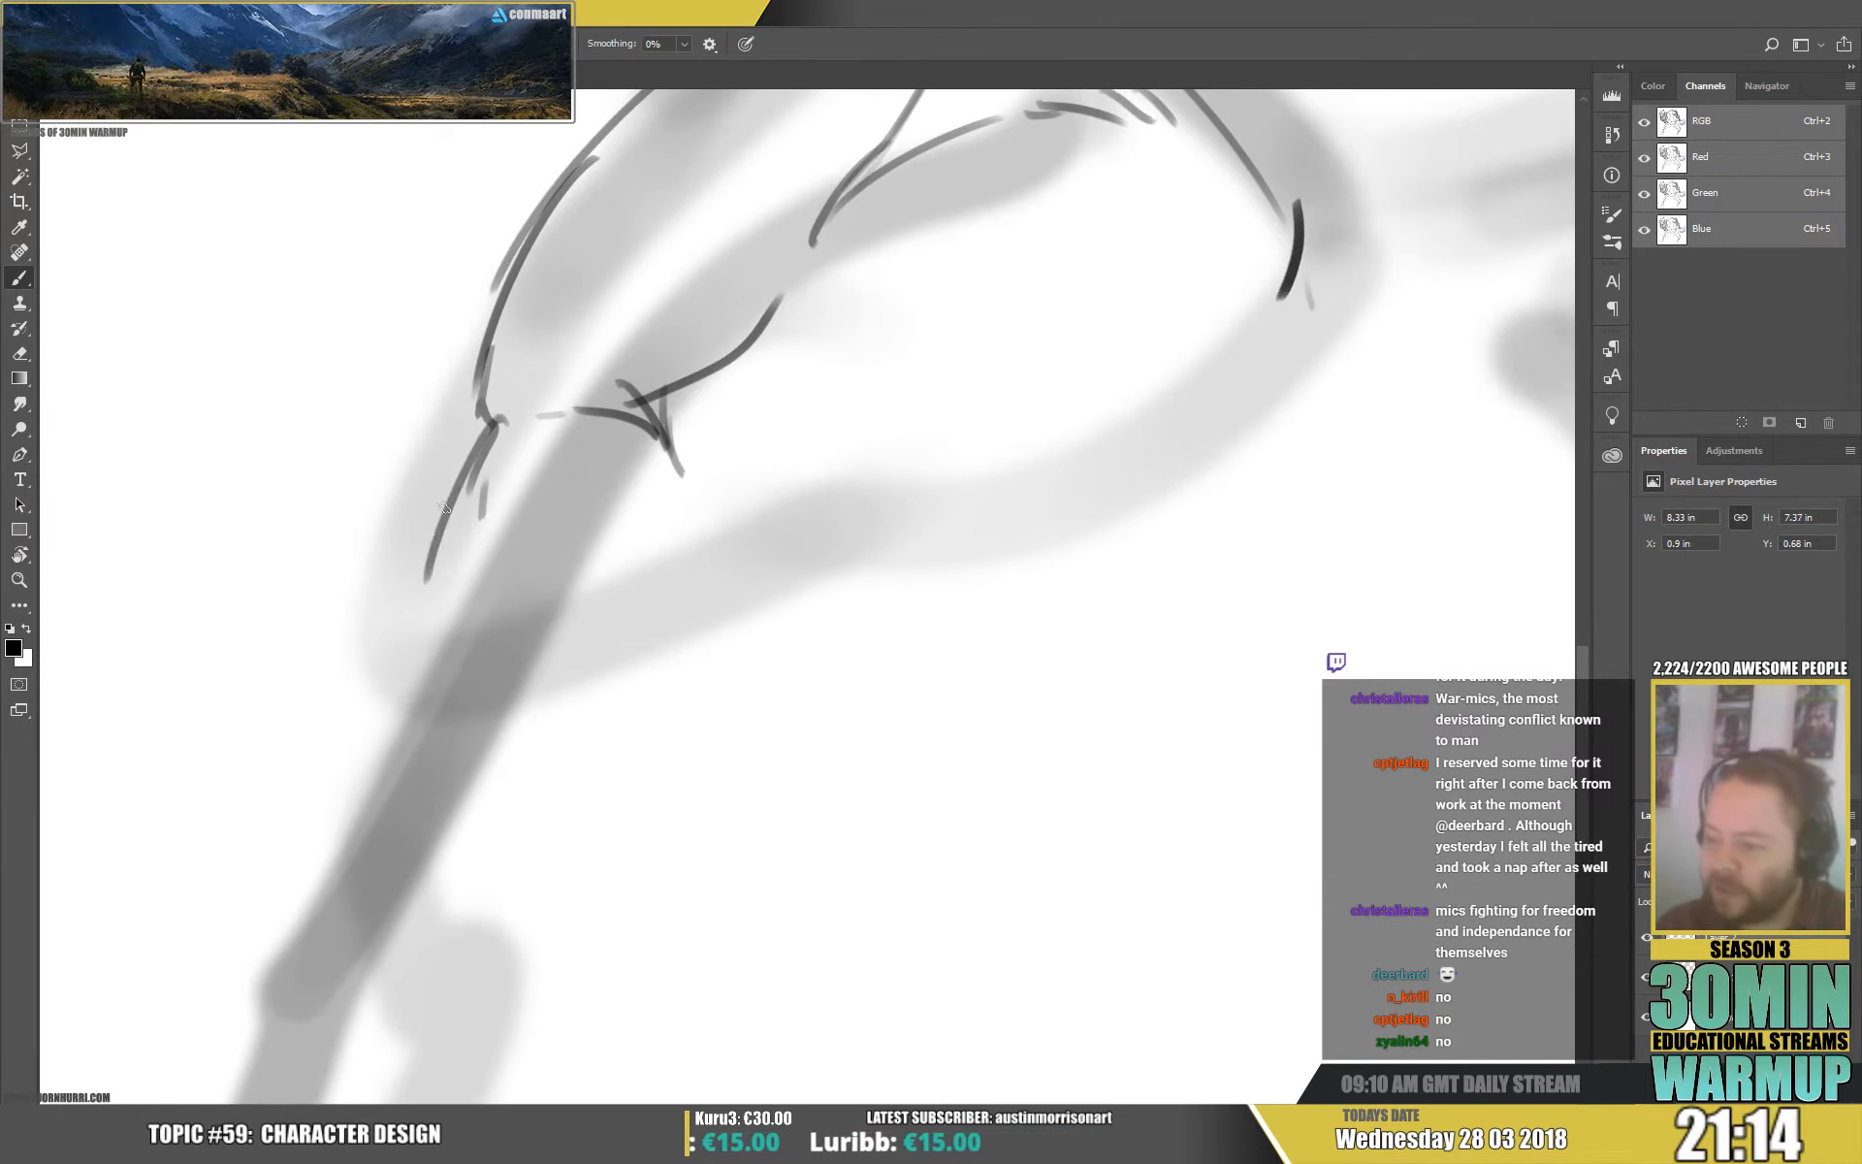
drag(457, 485, 427, 582)
mouse_move(430, 534)
mouse_down()
mouse_move(432, 644)
mouse_move(383, 651)
mouse_up()
mouse_move(402, 635)
mouse_down()
mouse_move(694, 328)
mouse_move(573, 588)
mouse_up()
mouse_move(578, 525)
mouse_down()
mouse_move(571, 639)
mouse_move(543, 697)
mouse_up()
drag(946, 325, 901, 428)
mouse_move(902, 427)
mouse_down()
mouse_move(707, 667)
mouse_move(701, 714)
mouse_up()
drag(885, 530, 911, 430)
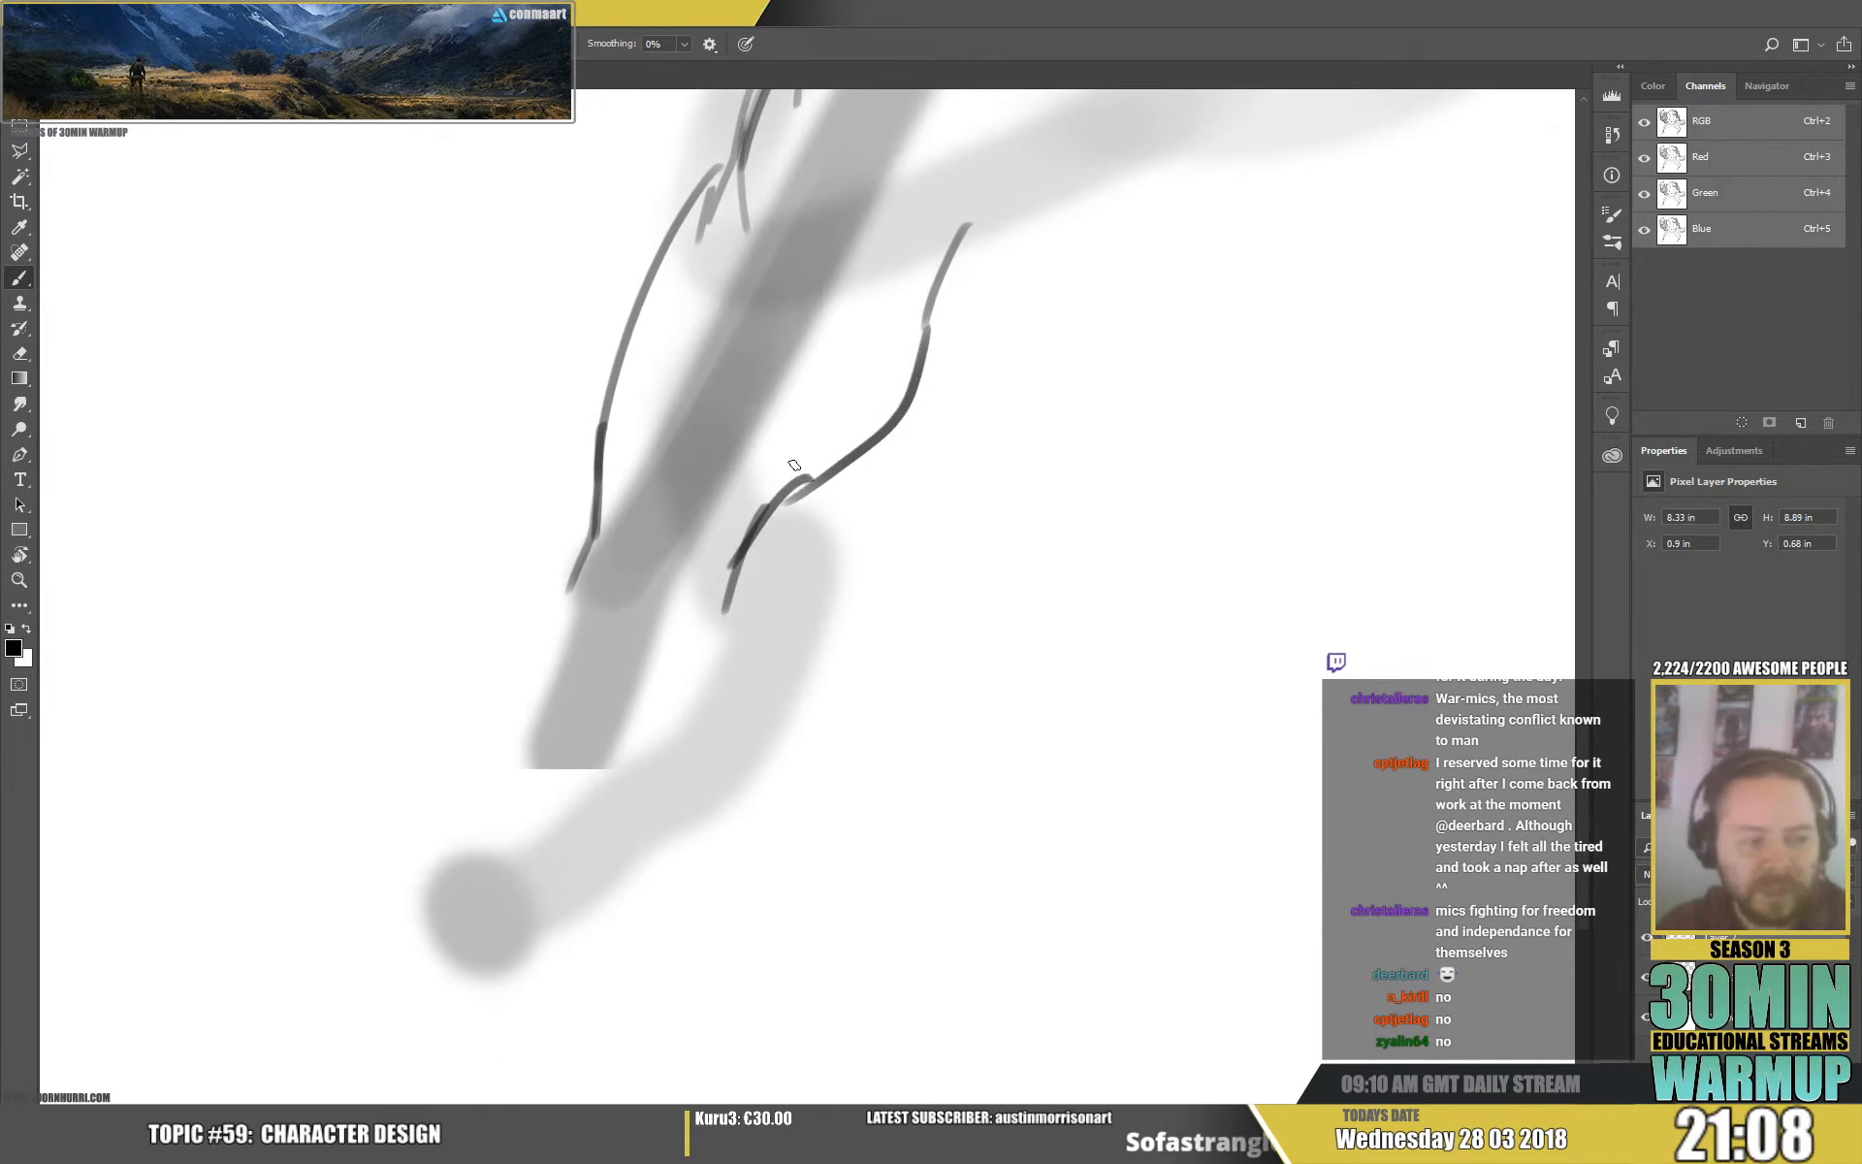
Extend the near shin line into the top of the foot and toe tip, and add a short line for the underside.
drag(594, 543, 567, 621)
drag(553, 669, 508, 752)
drag(323, 859, 302, 867)
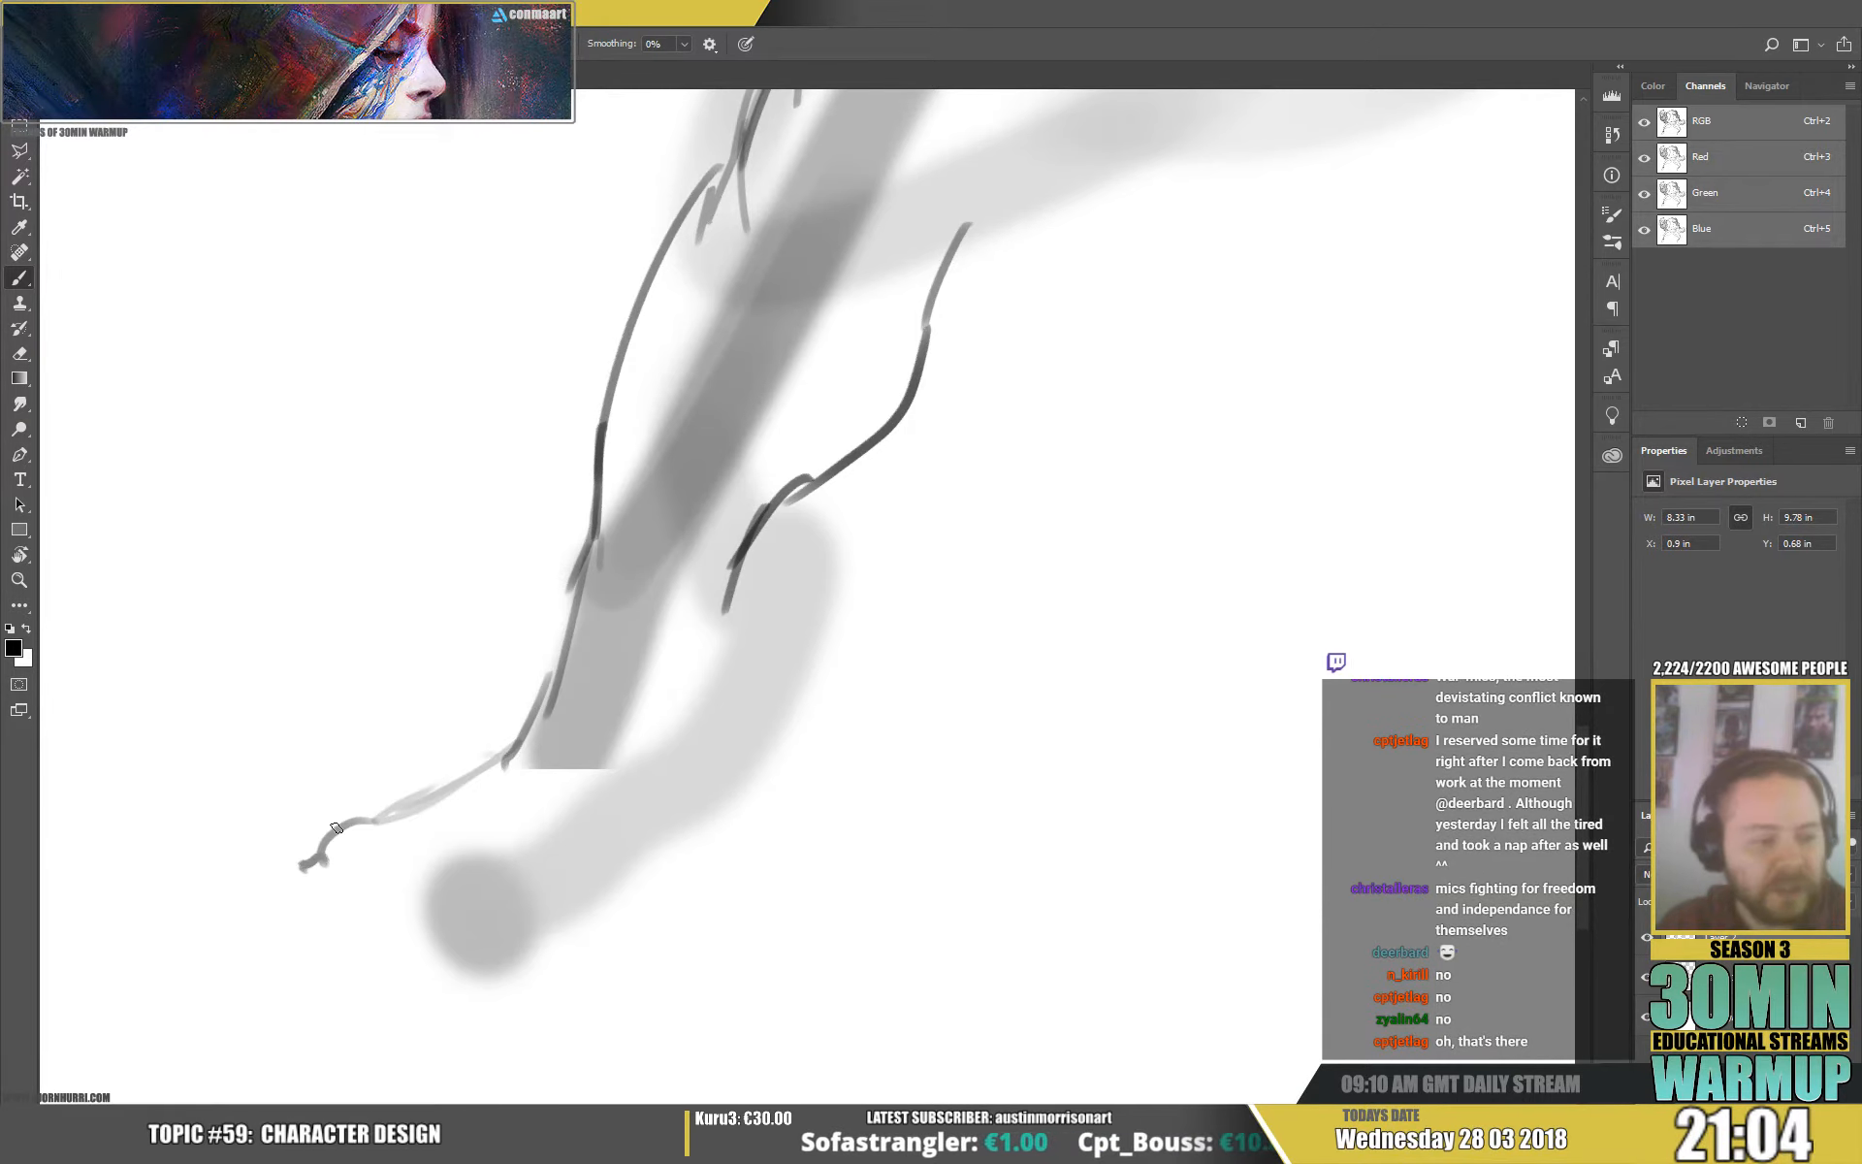
drag(757, 690, 795, 602)
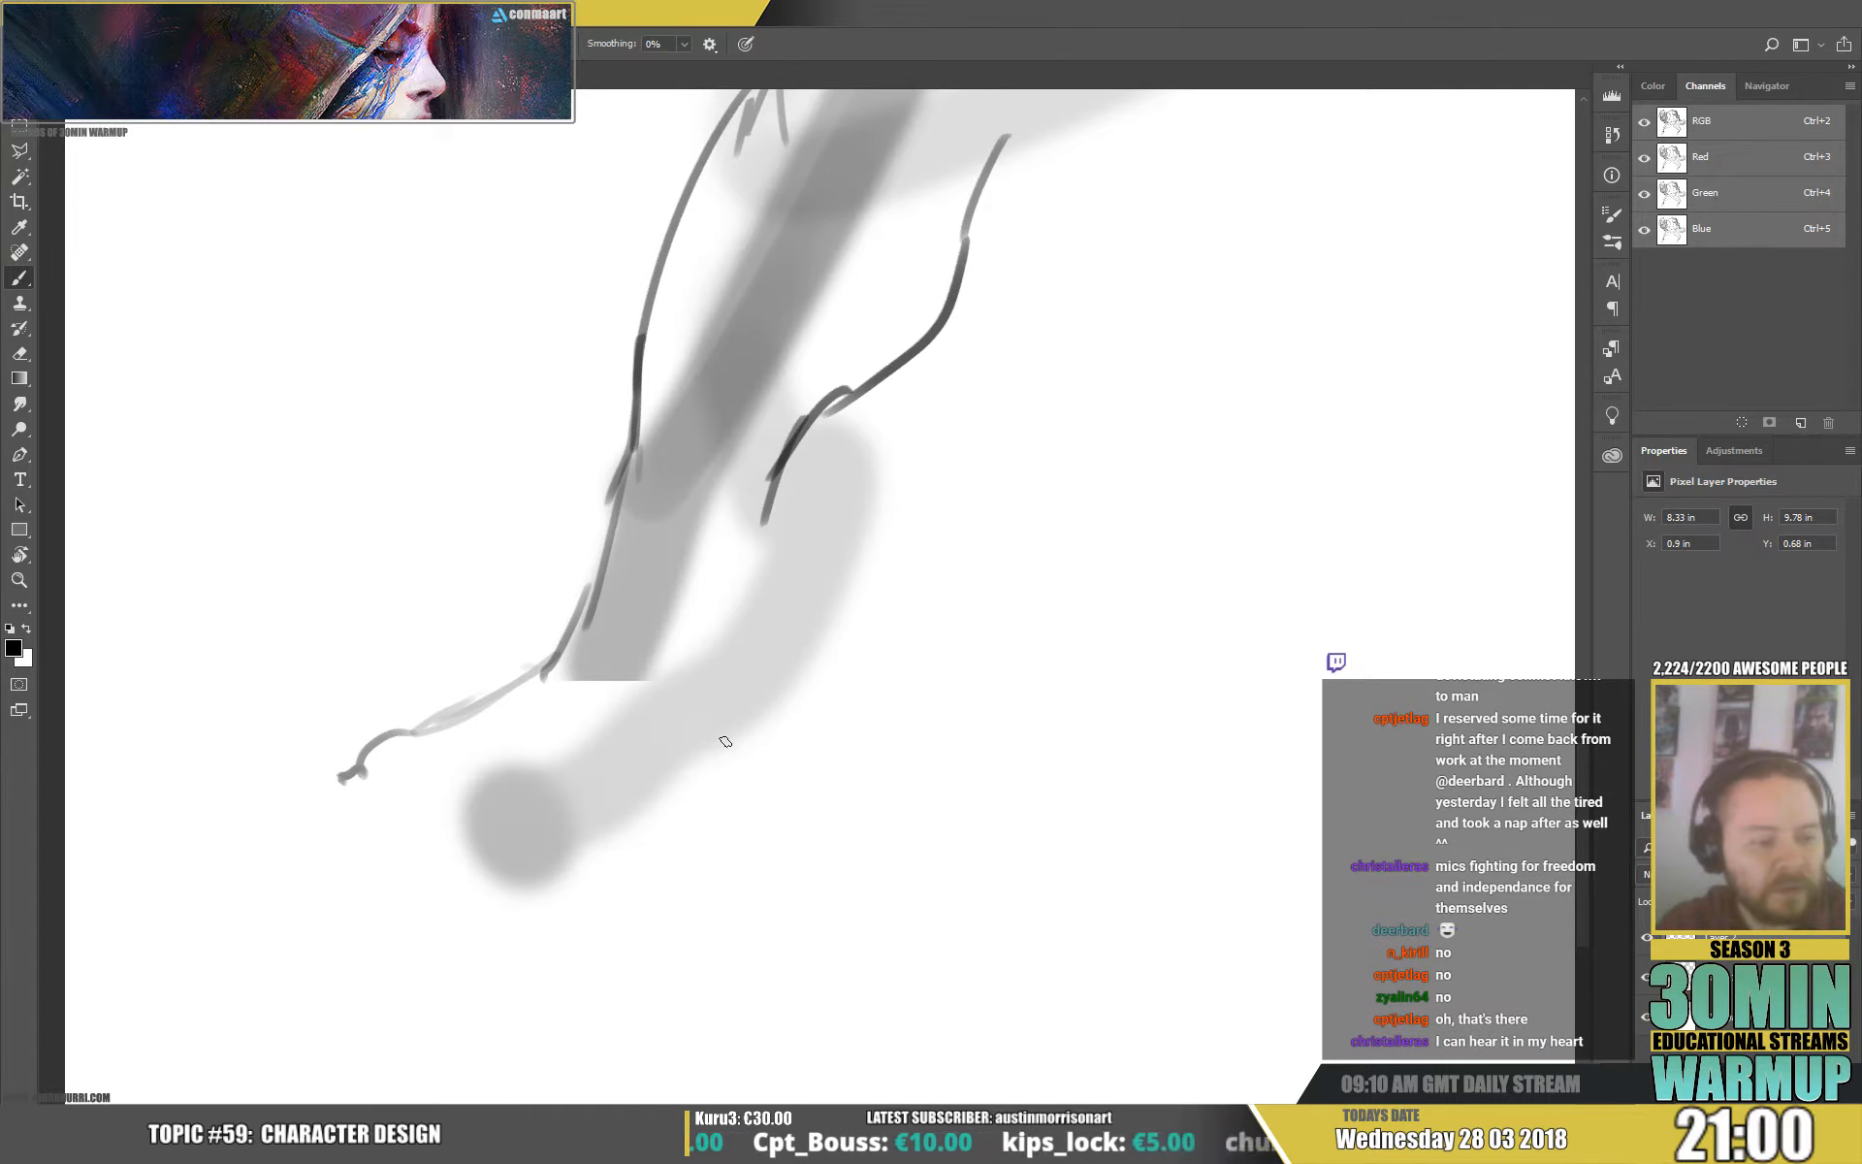
drag(623, 842, 716, 782)
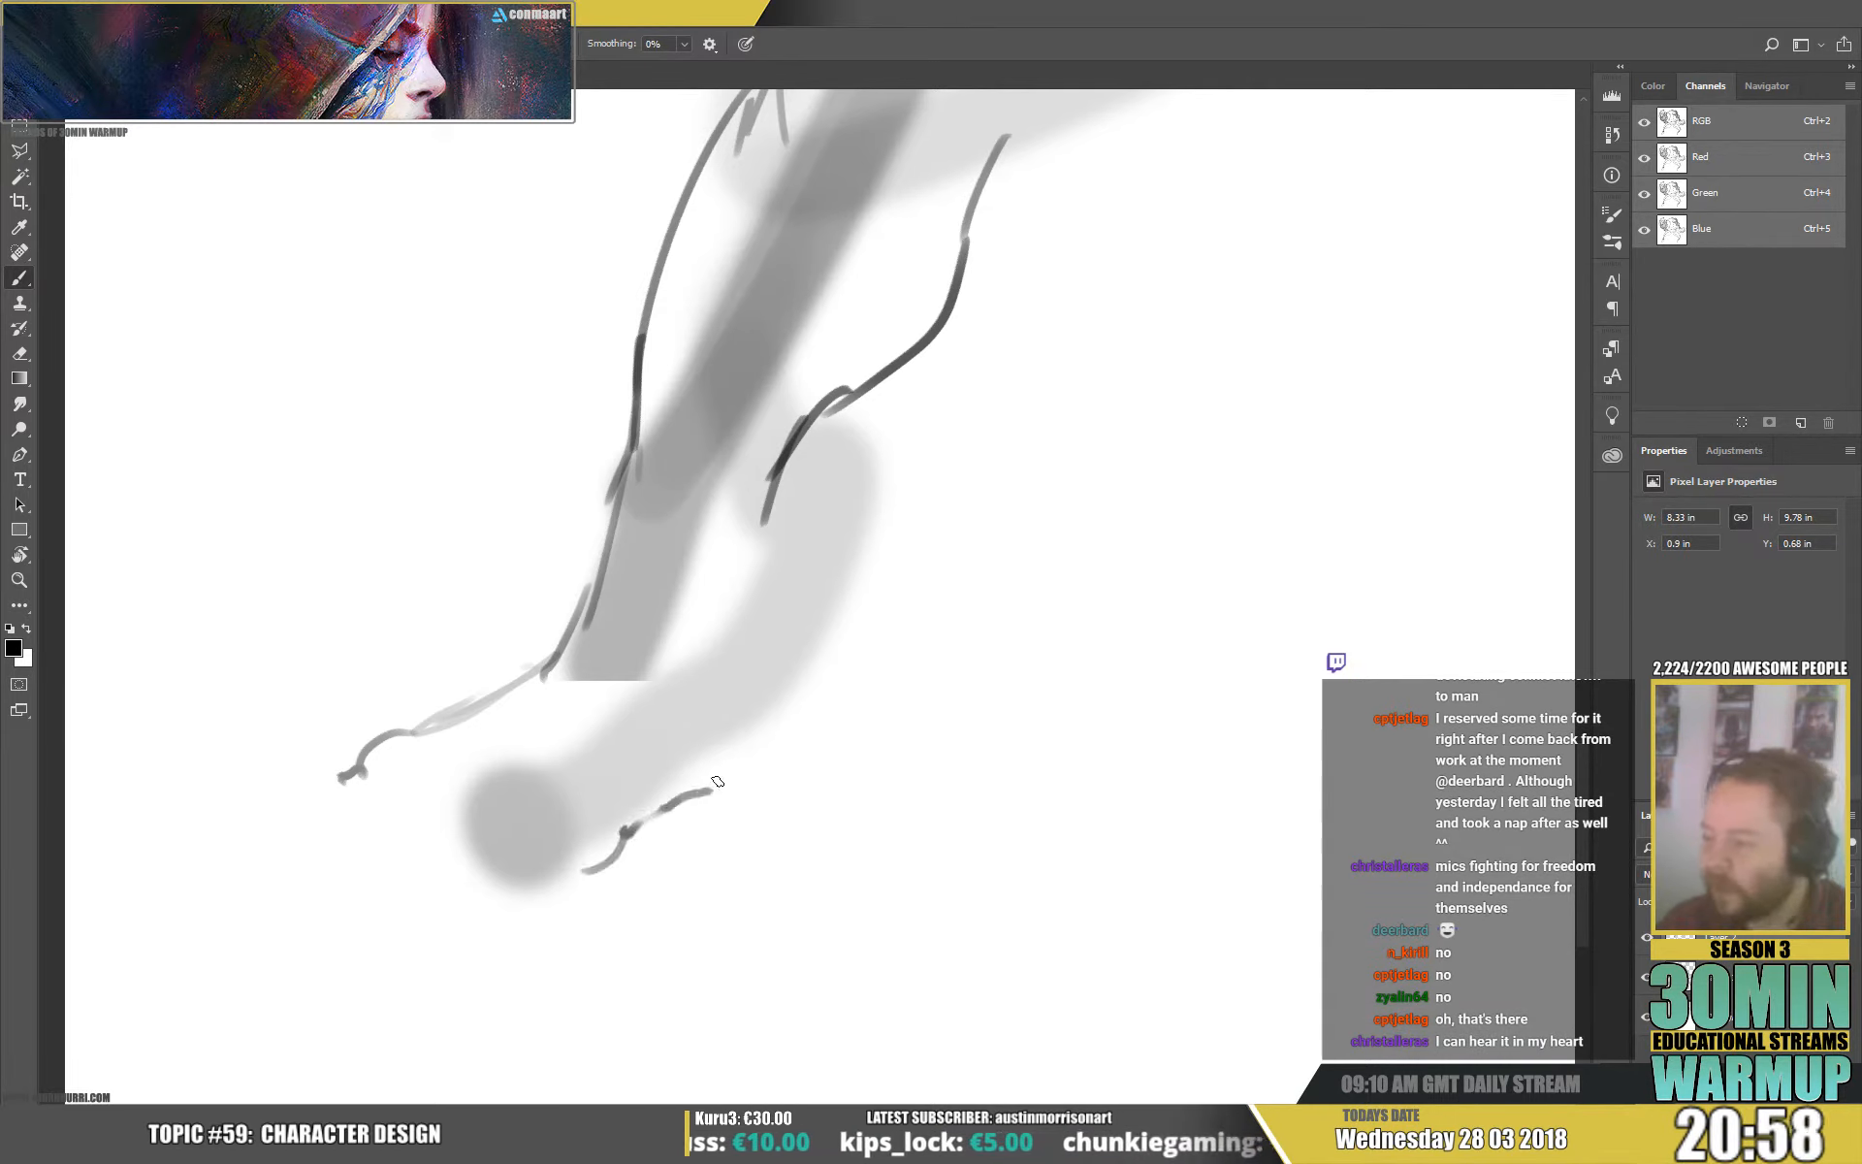
Define the near knee with curved fold lines across the leg and short accent strokes above them.
drag(1005, 275, 877, 570)
drag(877, 428, 795, 520)
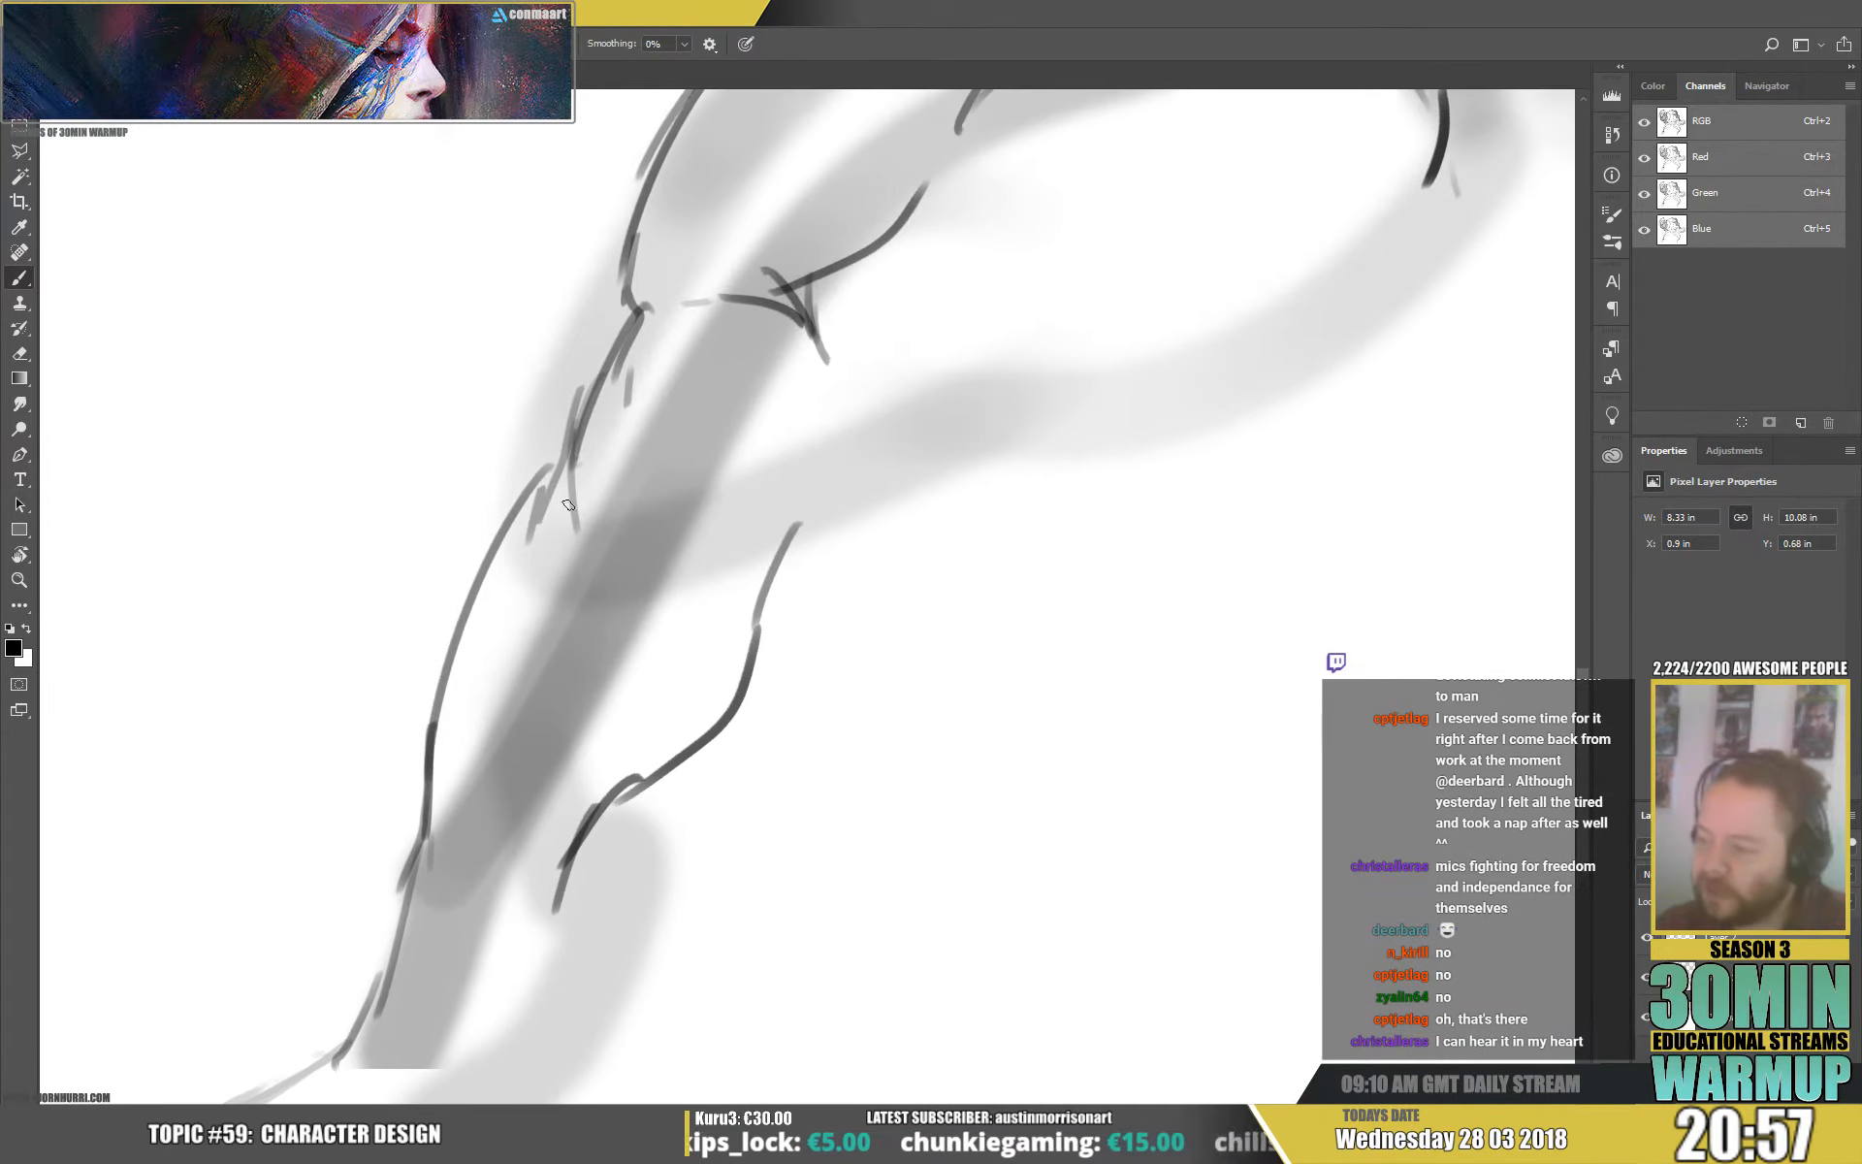
drag(570, 461, 590, 550)
mouse_move(582, 510)
mouse_down()
mouse_move(652, 539)
mouse_move(793, 510)
mouse_up()
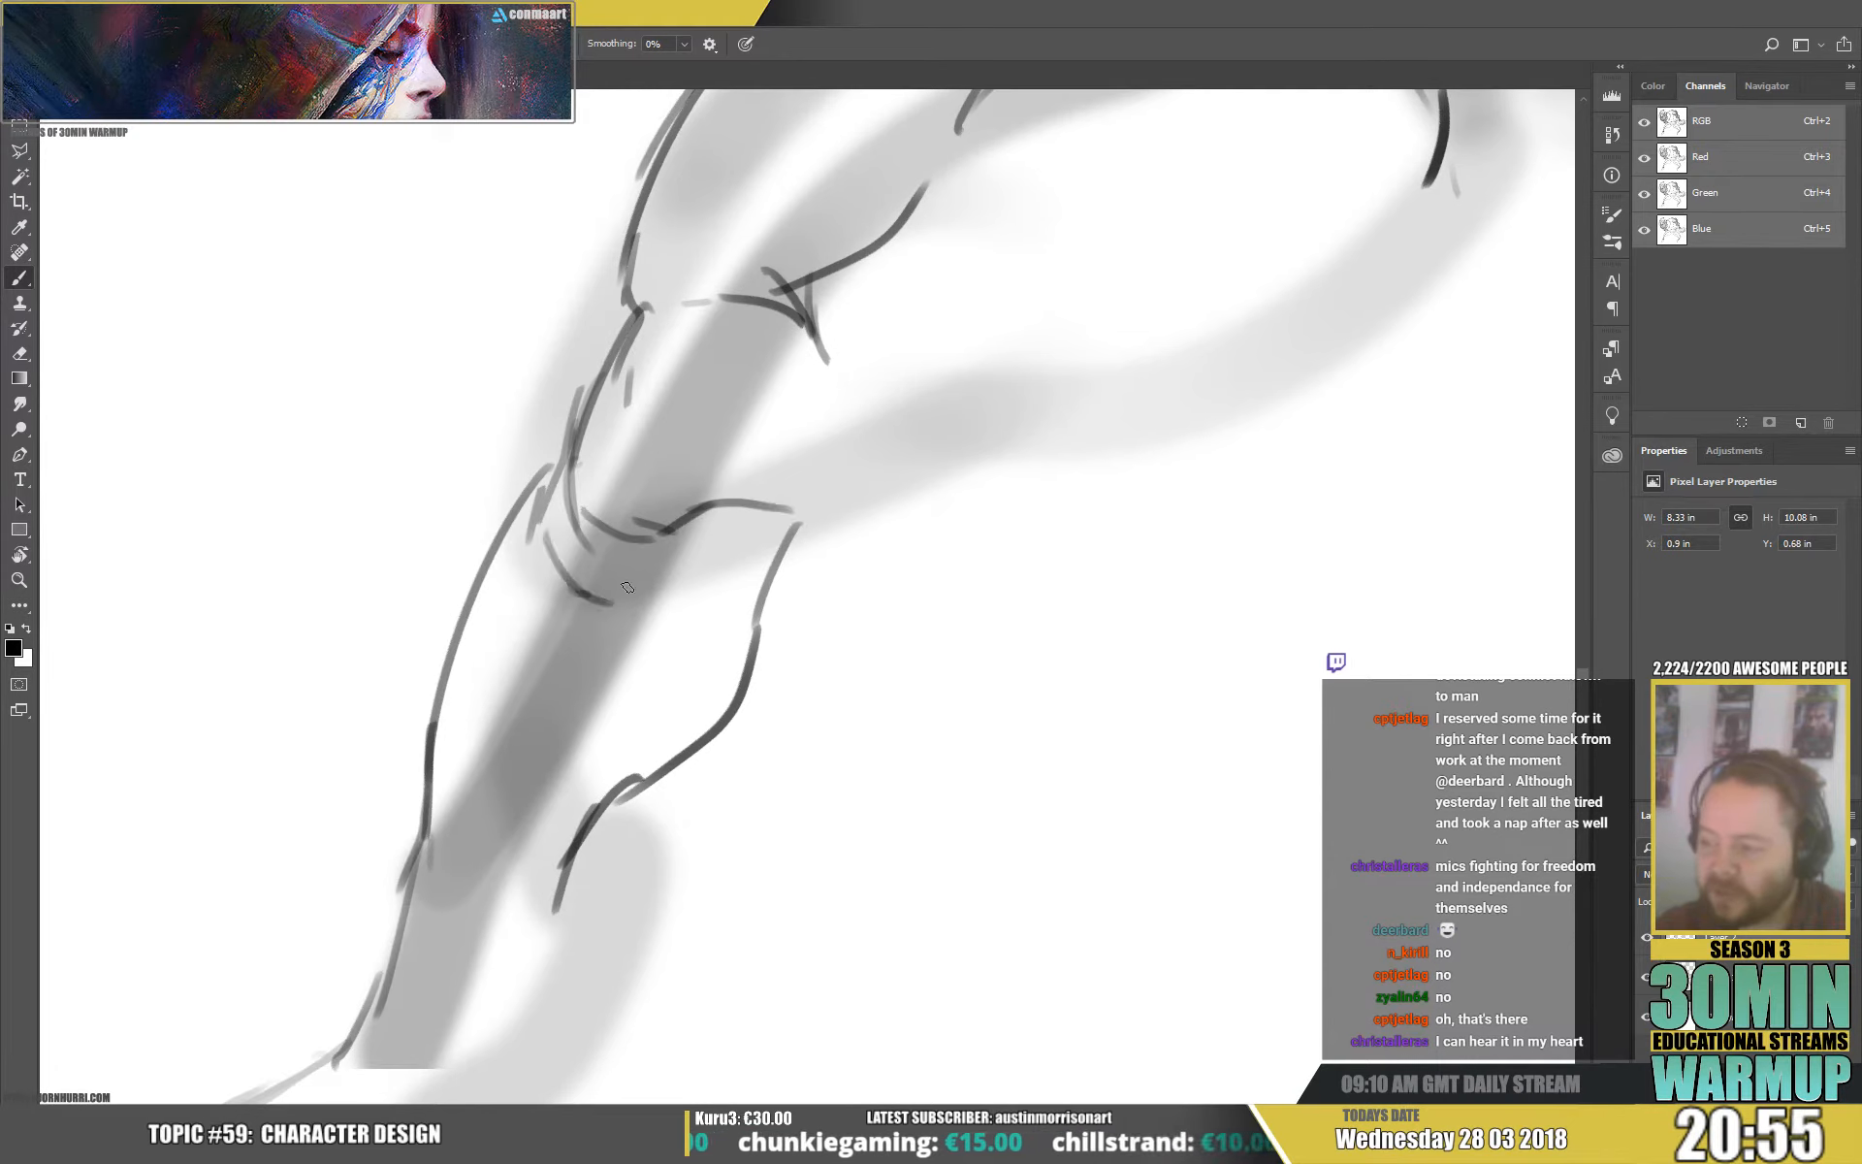
drag(645, 582, 585, 600)
drag(555, 505, 570, 583)
mouse_move(799, 401)
mouse_down()
mouse_move(700, 575)
mouse_move(869, 551)
mouse_up()
Draw the near thigh's underside curving up to the groin, ending in short branching strokes.
drag(1173, 423, 561, 586)
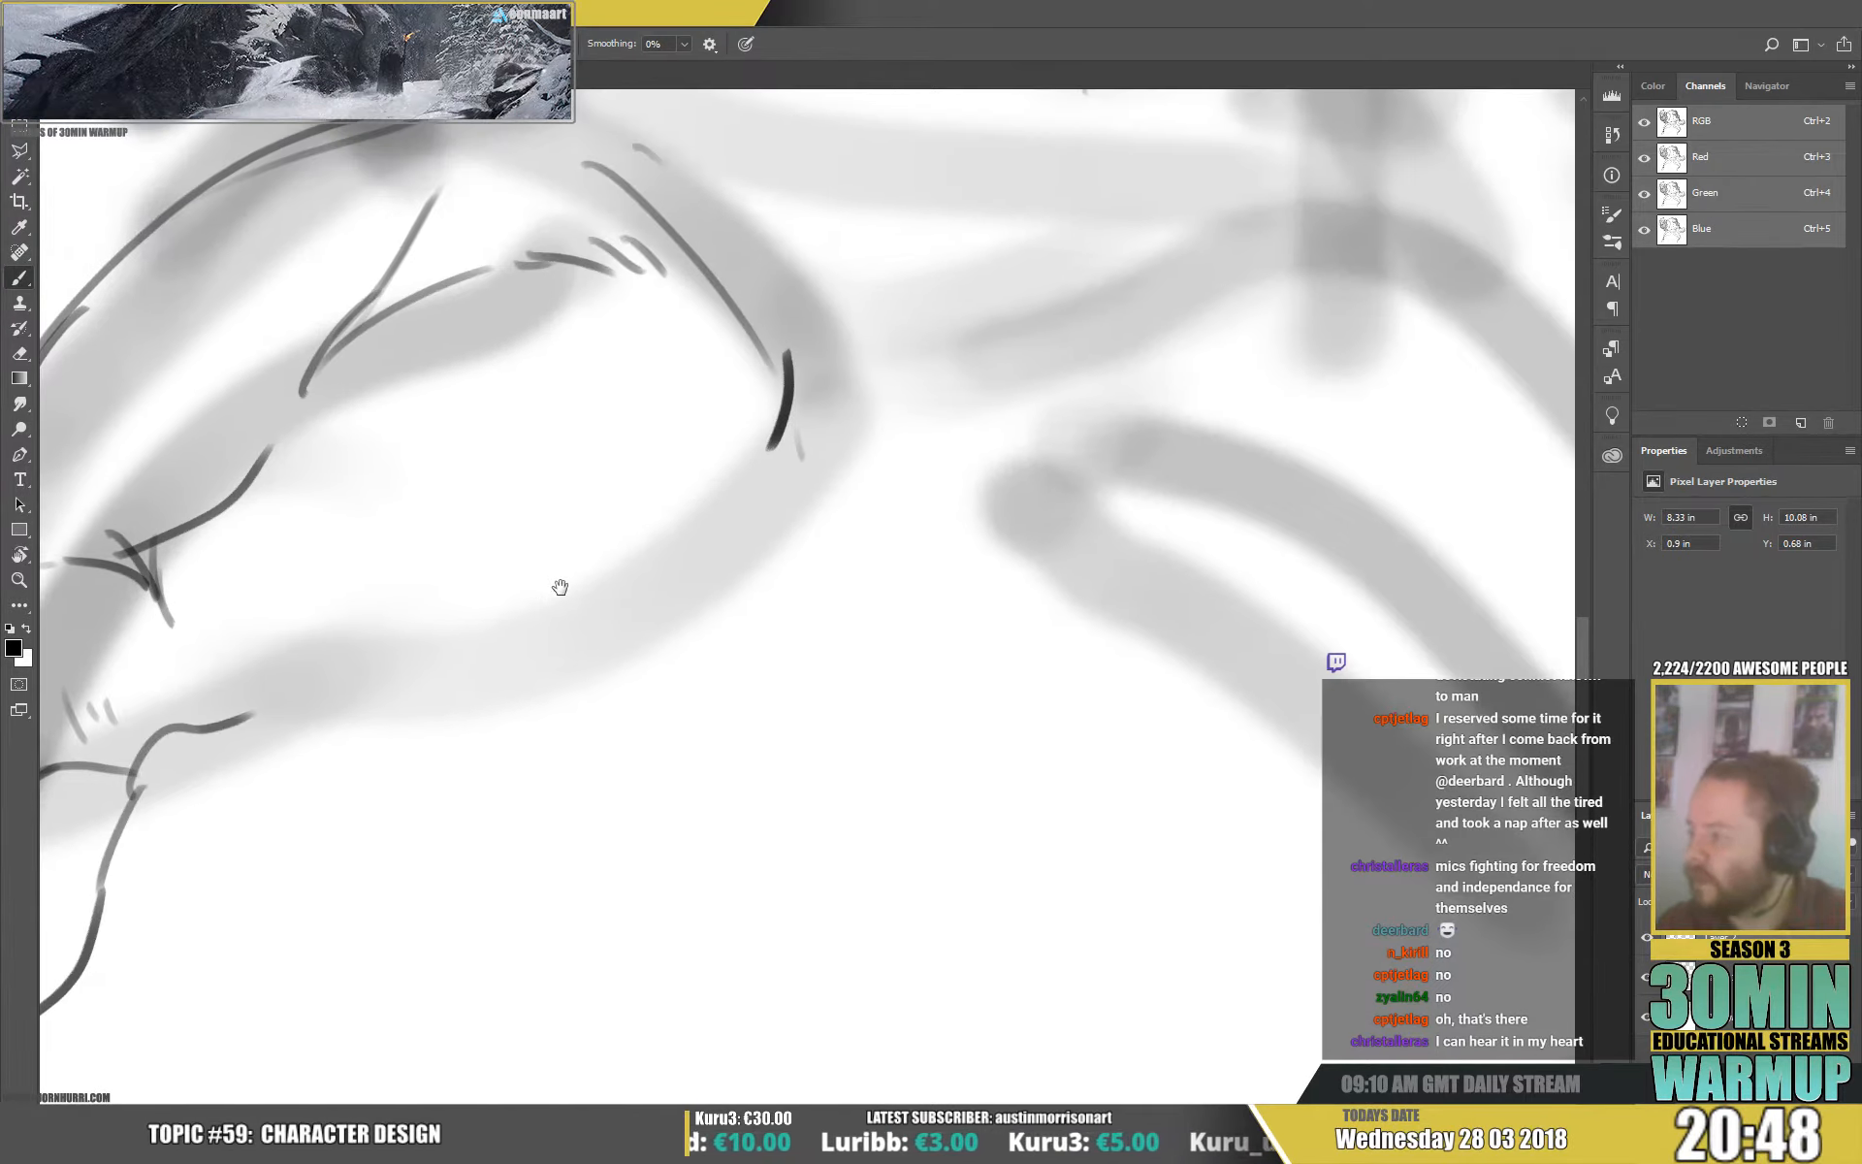
drag(299, 712, 809, 436)
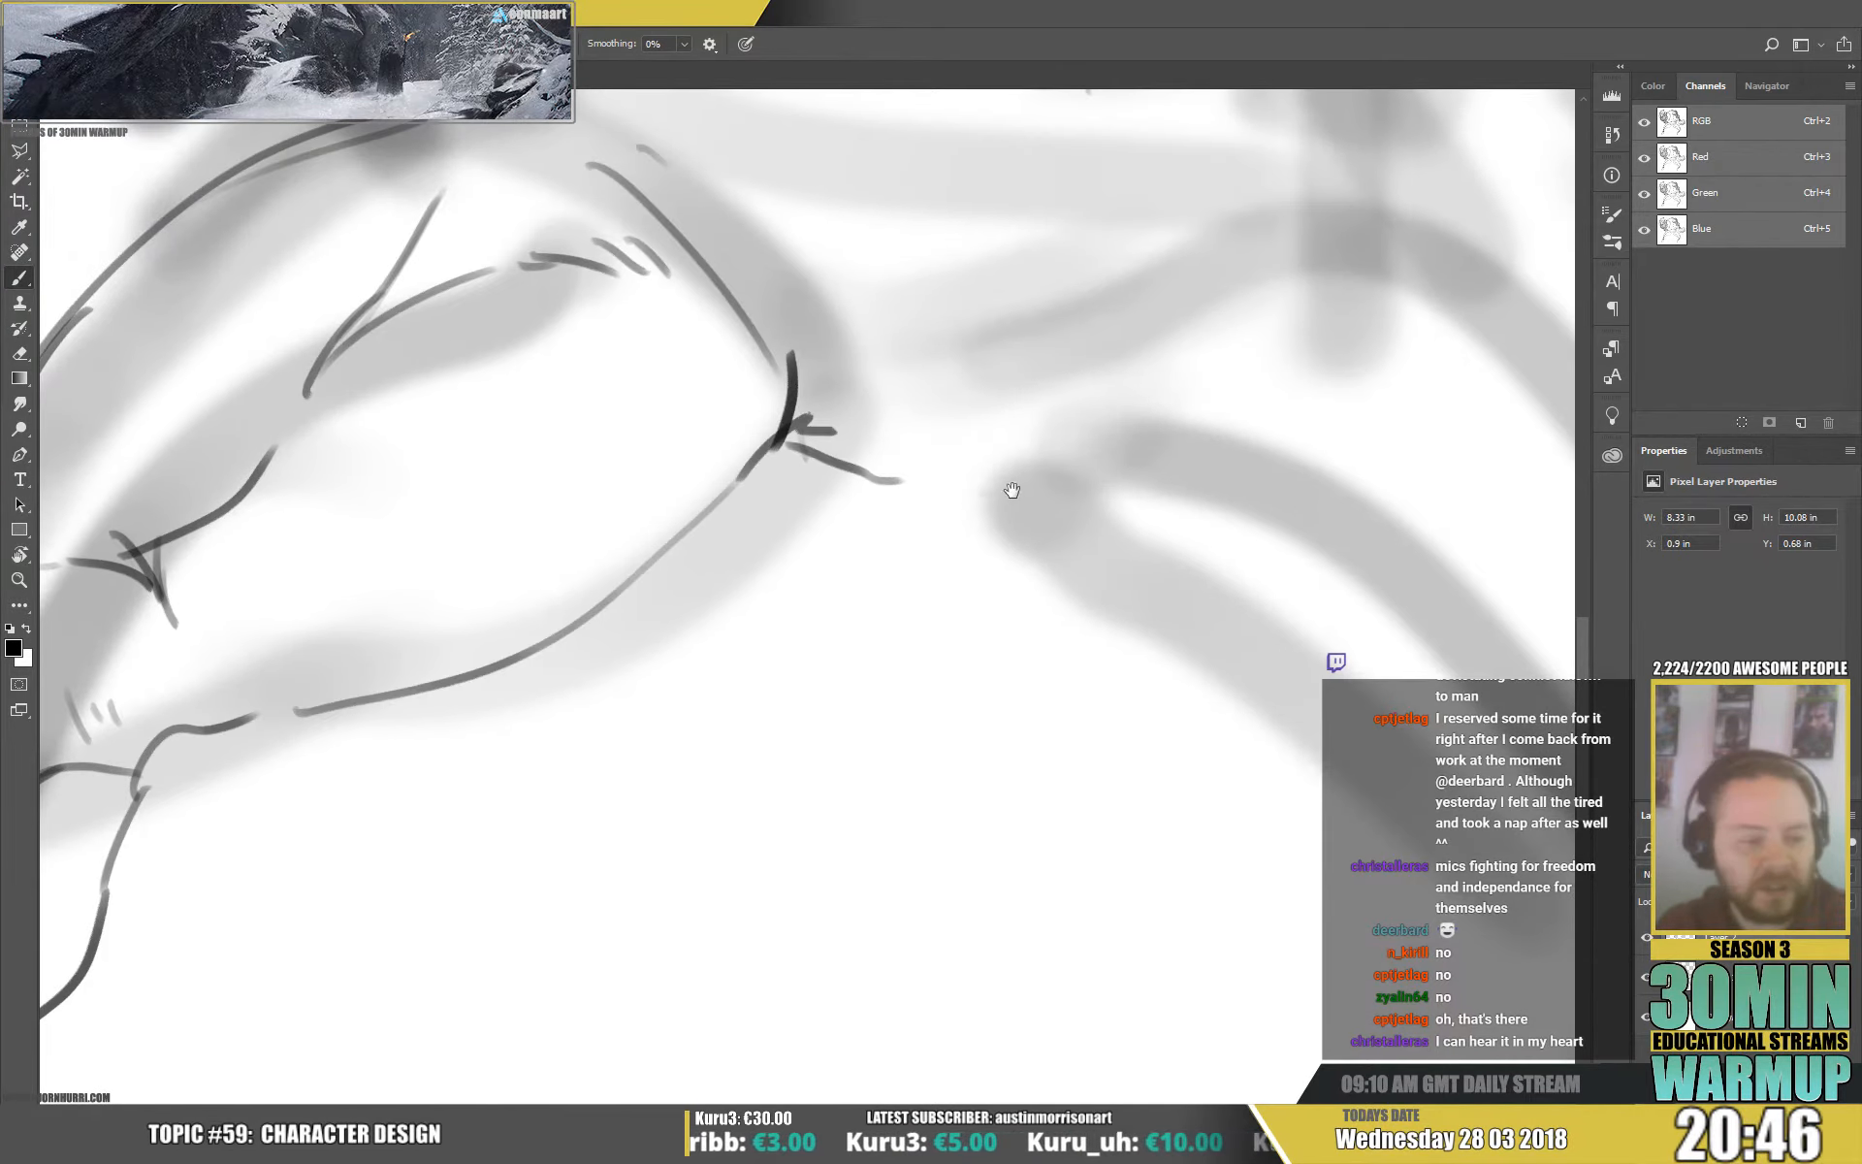
drag(1168, 538, 578, 516)
Outline the far thigh with a long outer curve down to the knee and a sweeping line along its underside.
drag(1230, 572, 1155, 407)
drag(1075, 163, 1011, 346)
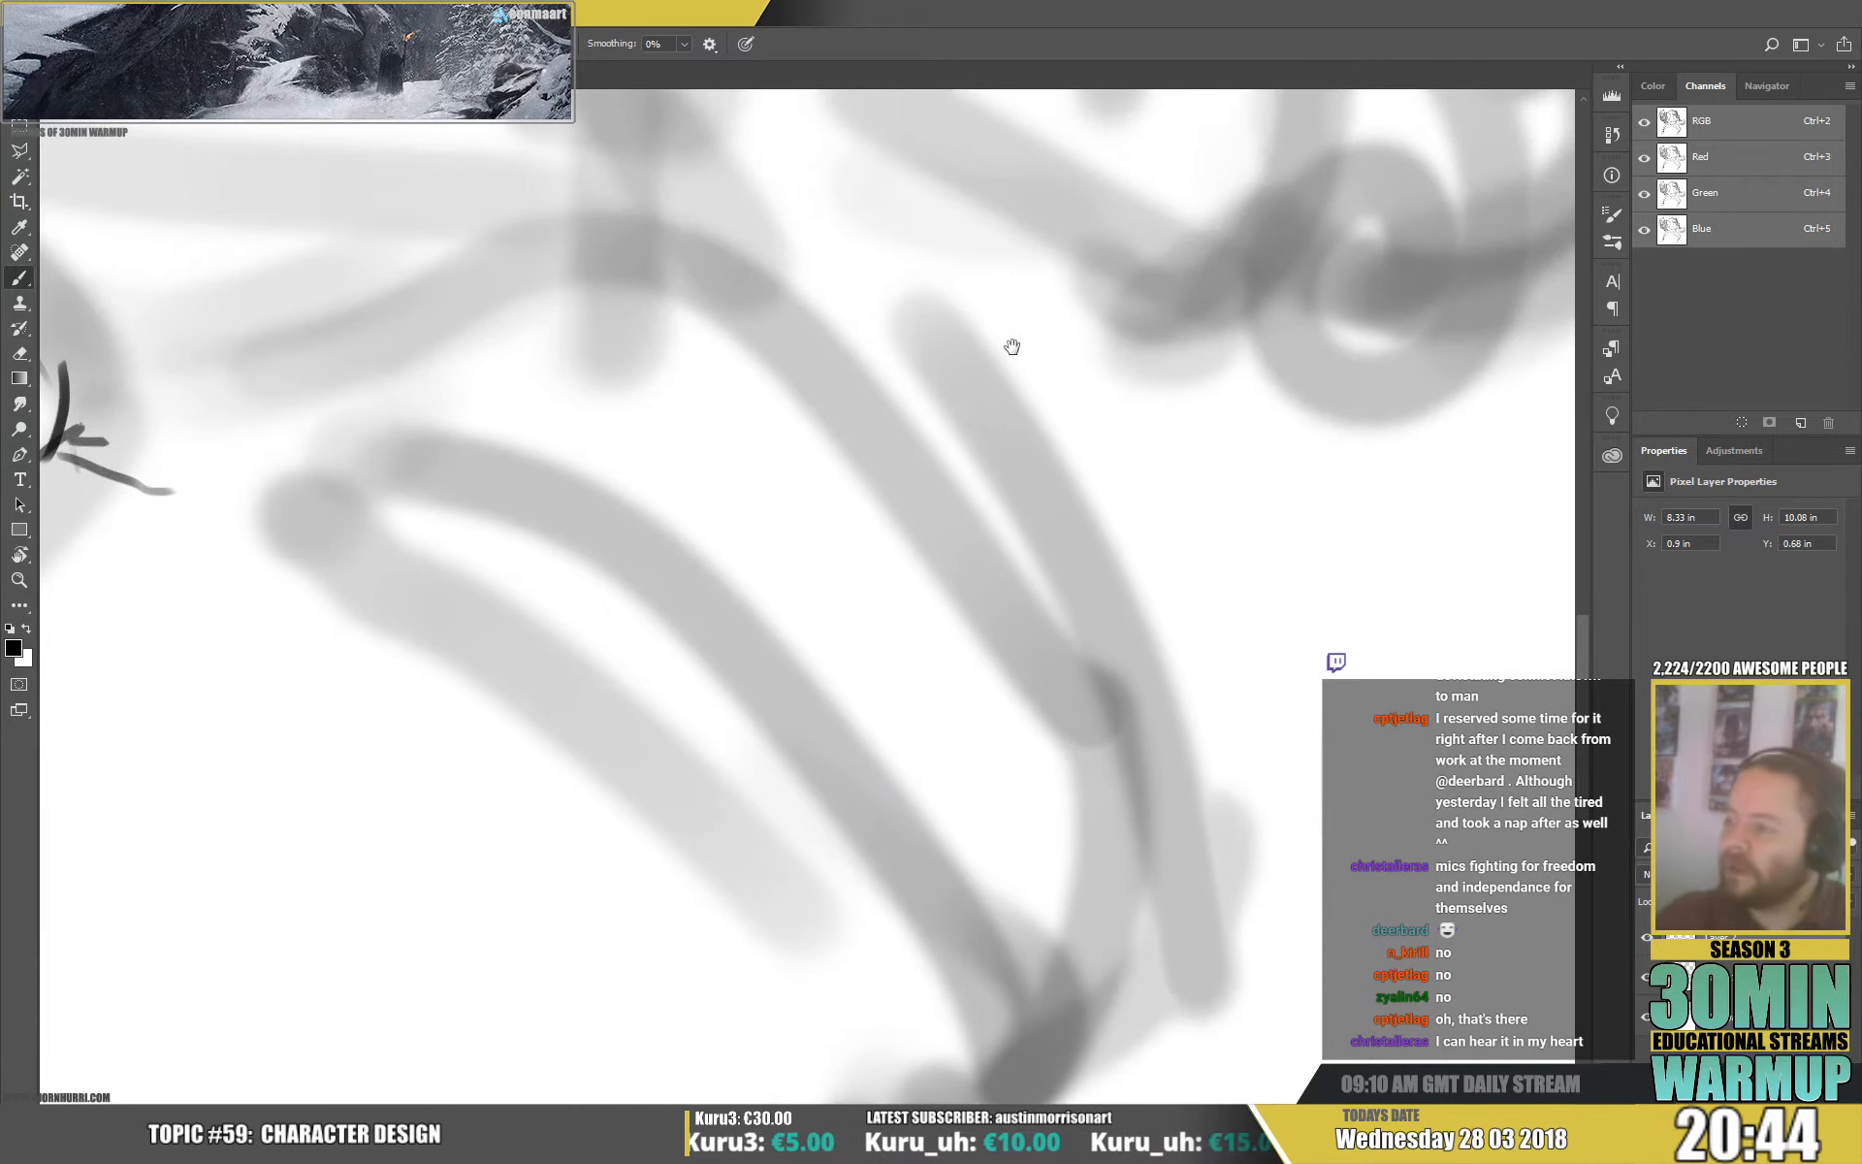
mouse_move(754, 217)
mouse_down()
mouse_move(1154, 626)
mouse_move(1201, 916)
mouse_up()
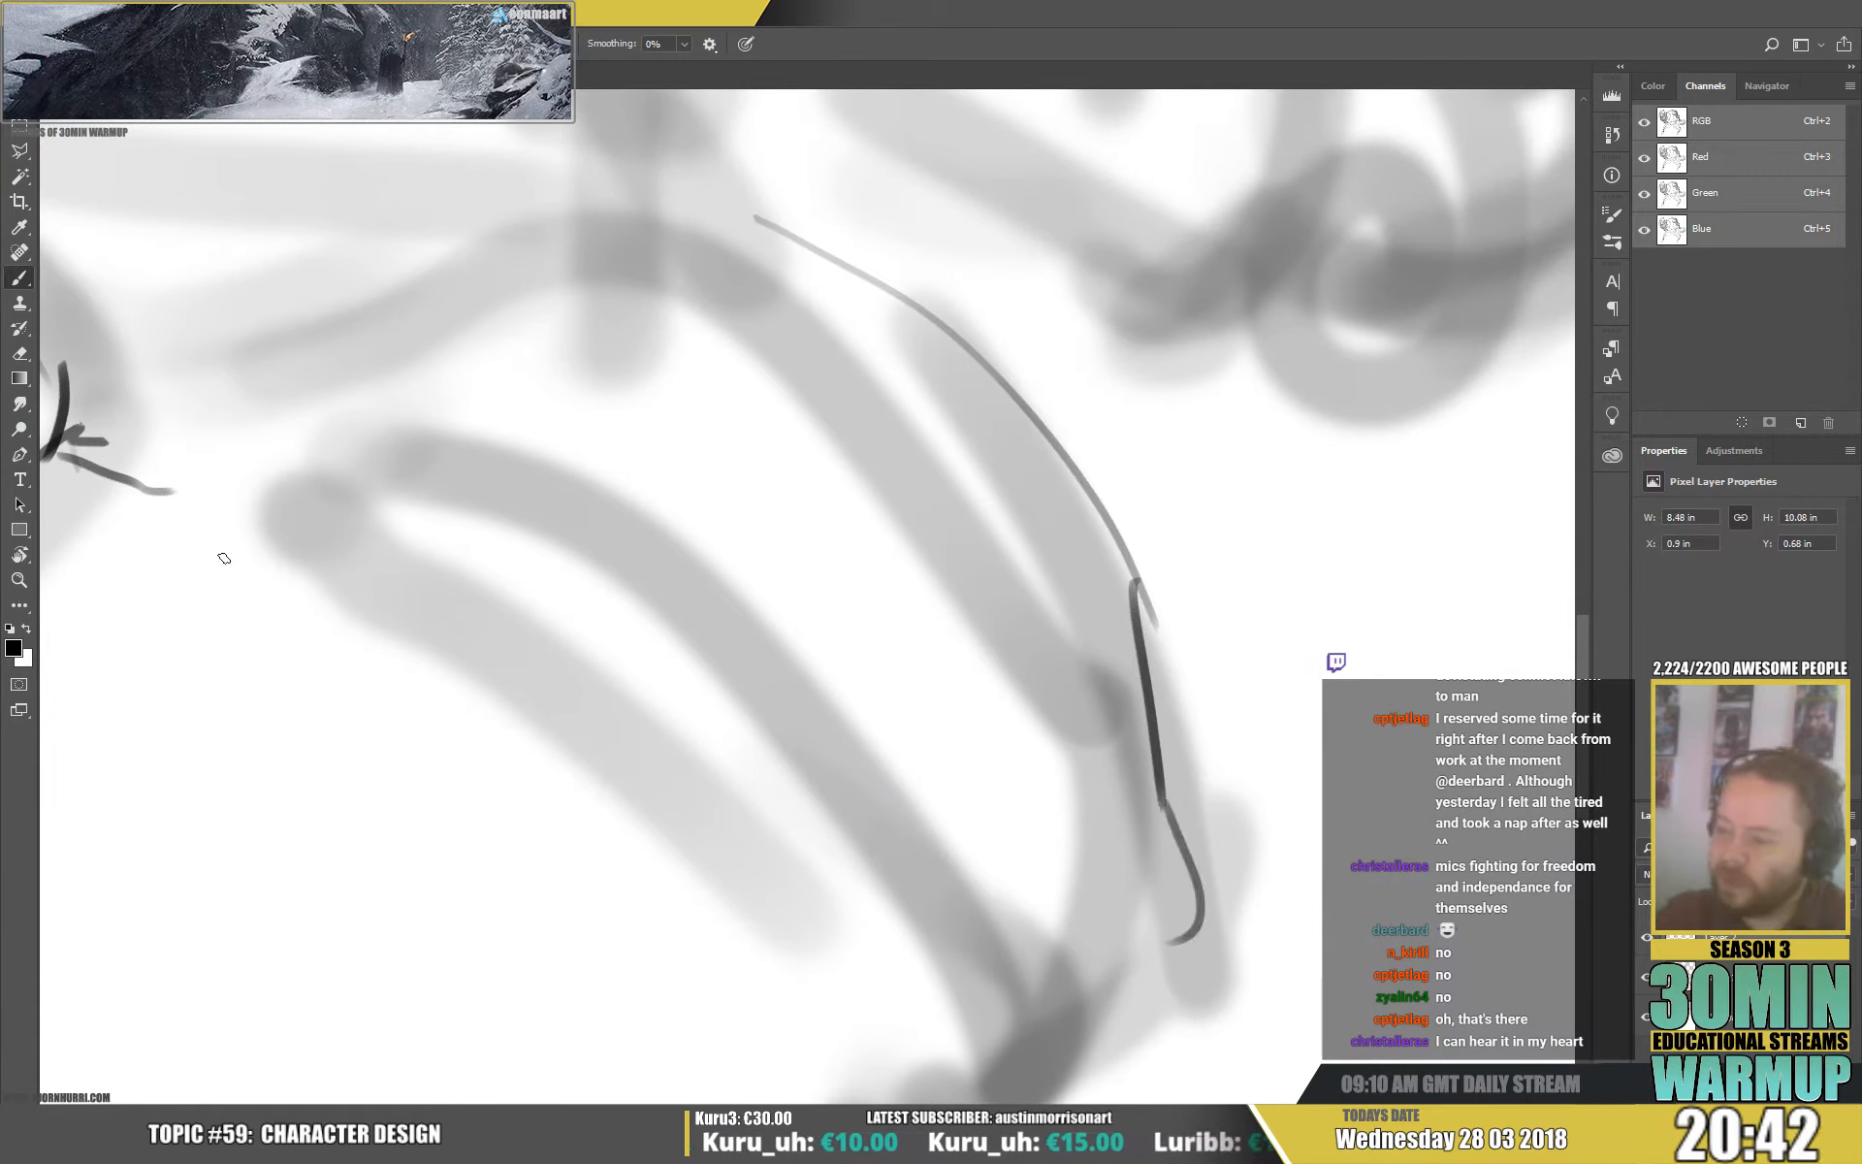
mouse_move(174, 499)
mouse_down()
mouse_move(291, 644)
mouse_move(825, 893)
mouse_up()
drag(669, 843, 839, 946)
Draw the curve beneath the far knee and the angular edge of the lower leg descending from it.
mouse_move(997, 851)
mouse_down()
mouse_move(963, 575)
mouse_move(939, 525)
mouse_up()
mouse_move(800, 631)
mouse_down()
mouse_move(866, 681)
mouse_move(1078, 712)
mouse_move(1123, 652)
mouse_up()
mouse_move(1137, 597)
mouse_down()
mouse_move(1031, 705)
mouse_move(742, 586)
mouse_move(700, 722)
mouse_up()
drag(1105, 693, 788, 965)
Outline the rest of the far lower leg on both sides and carry the lines into the foot.
mouse_move(677, 630)
mouse_down()
mouse_move(689, 716)
mouse_move(659, 839)
mouse_up()
drag(1039, 703, 1093, 534)
drag(723, 649, 665, 709)
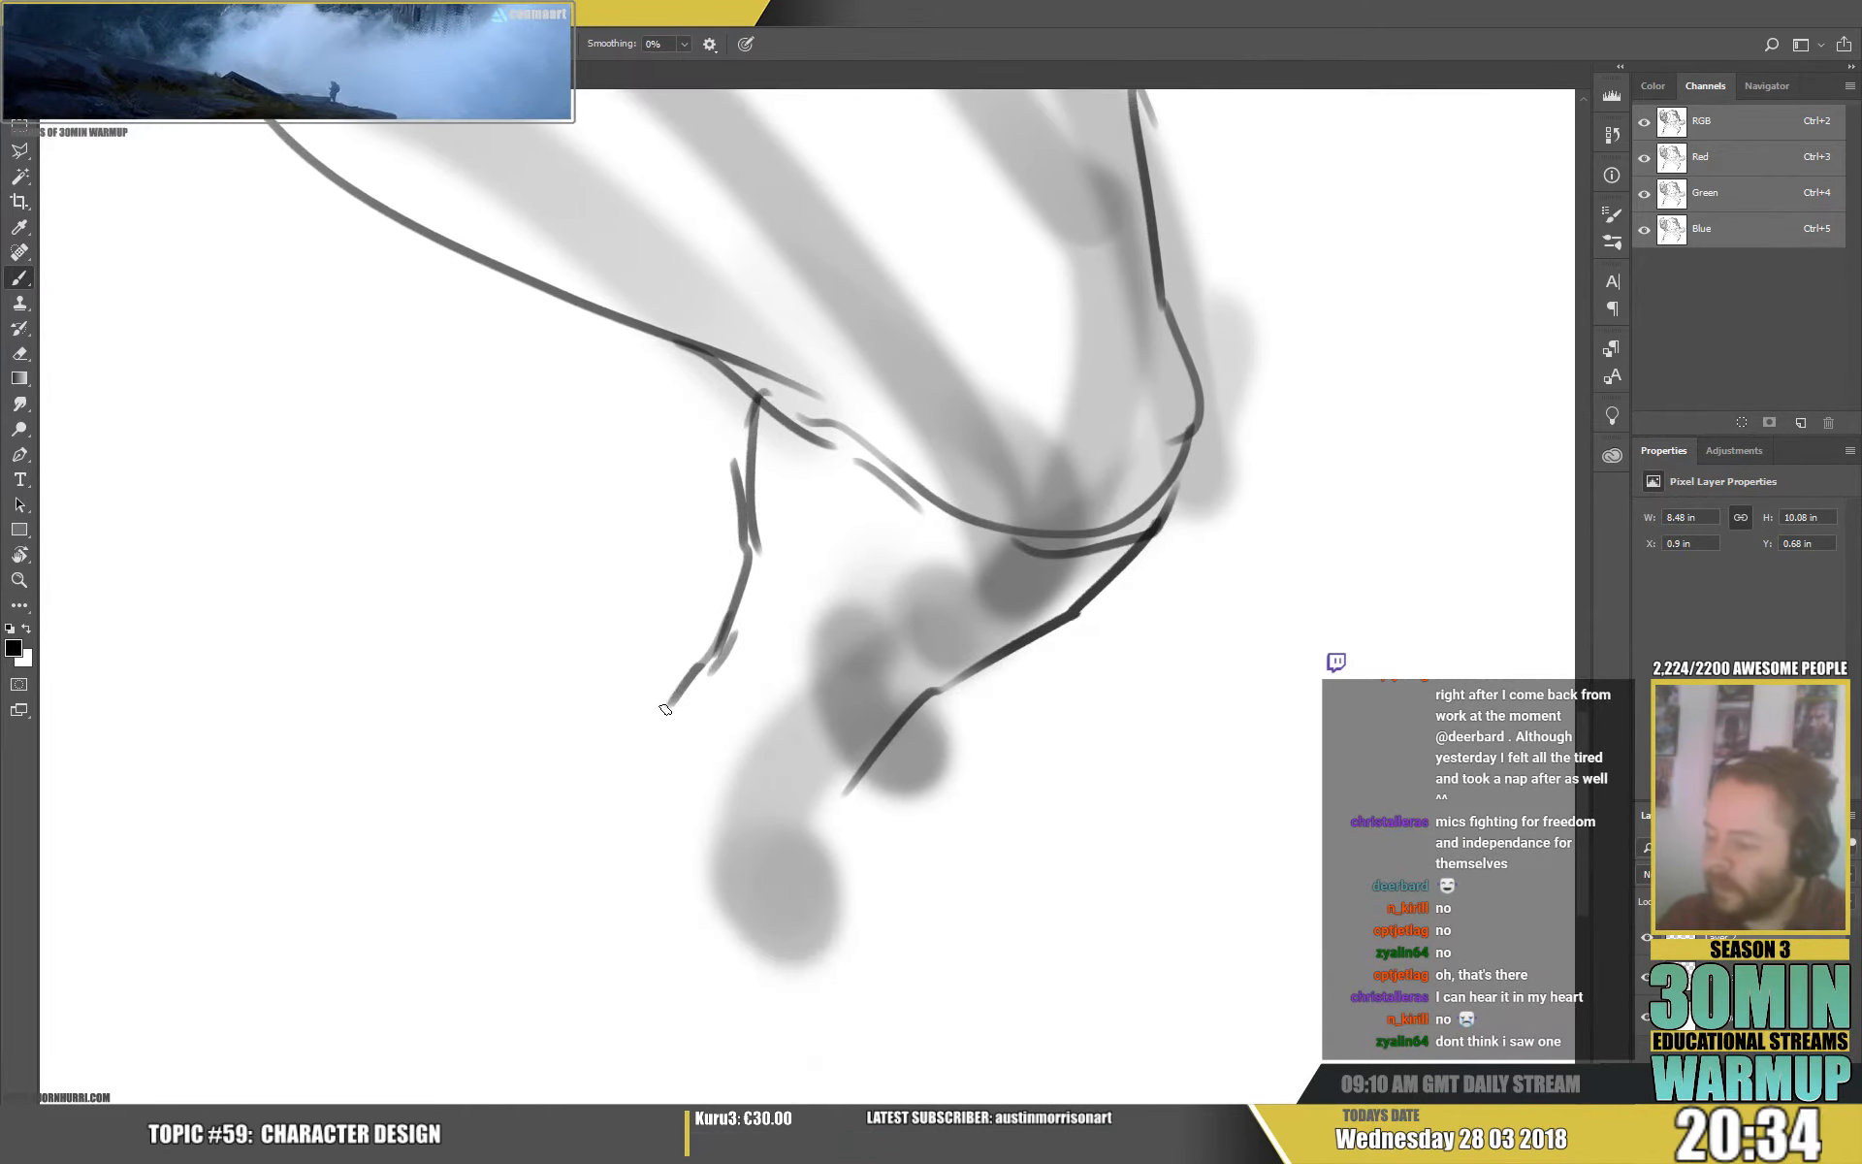
drag(922, 891, 974, 955)
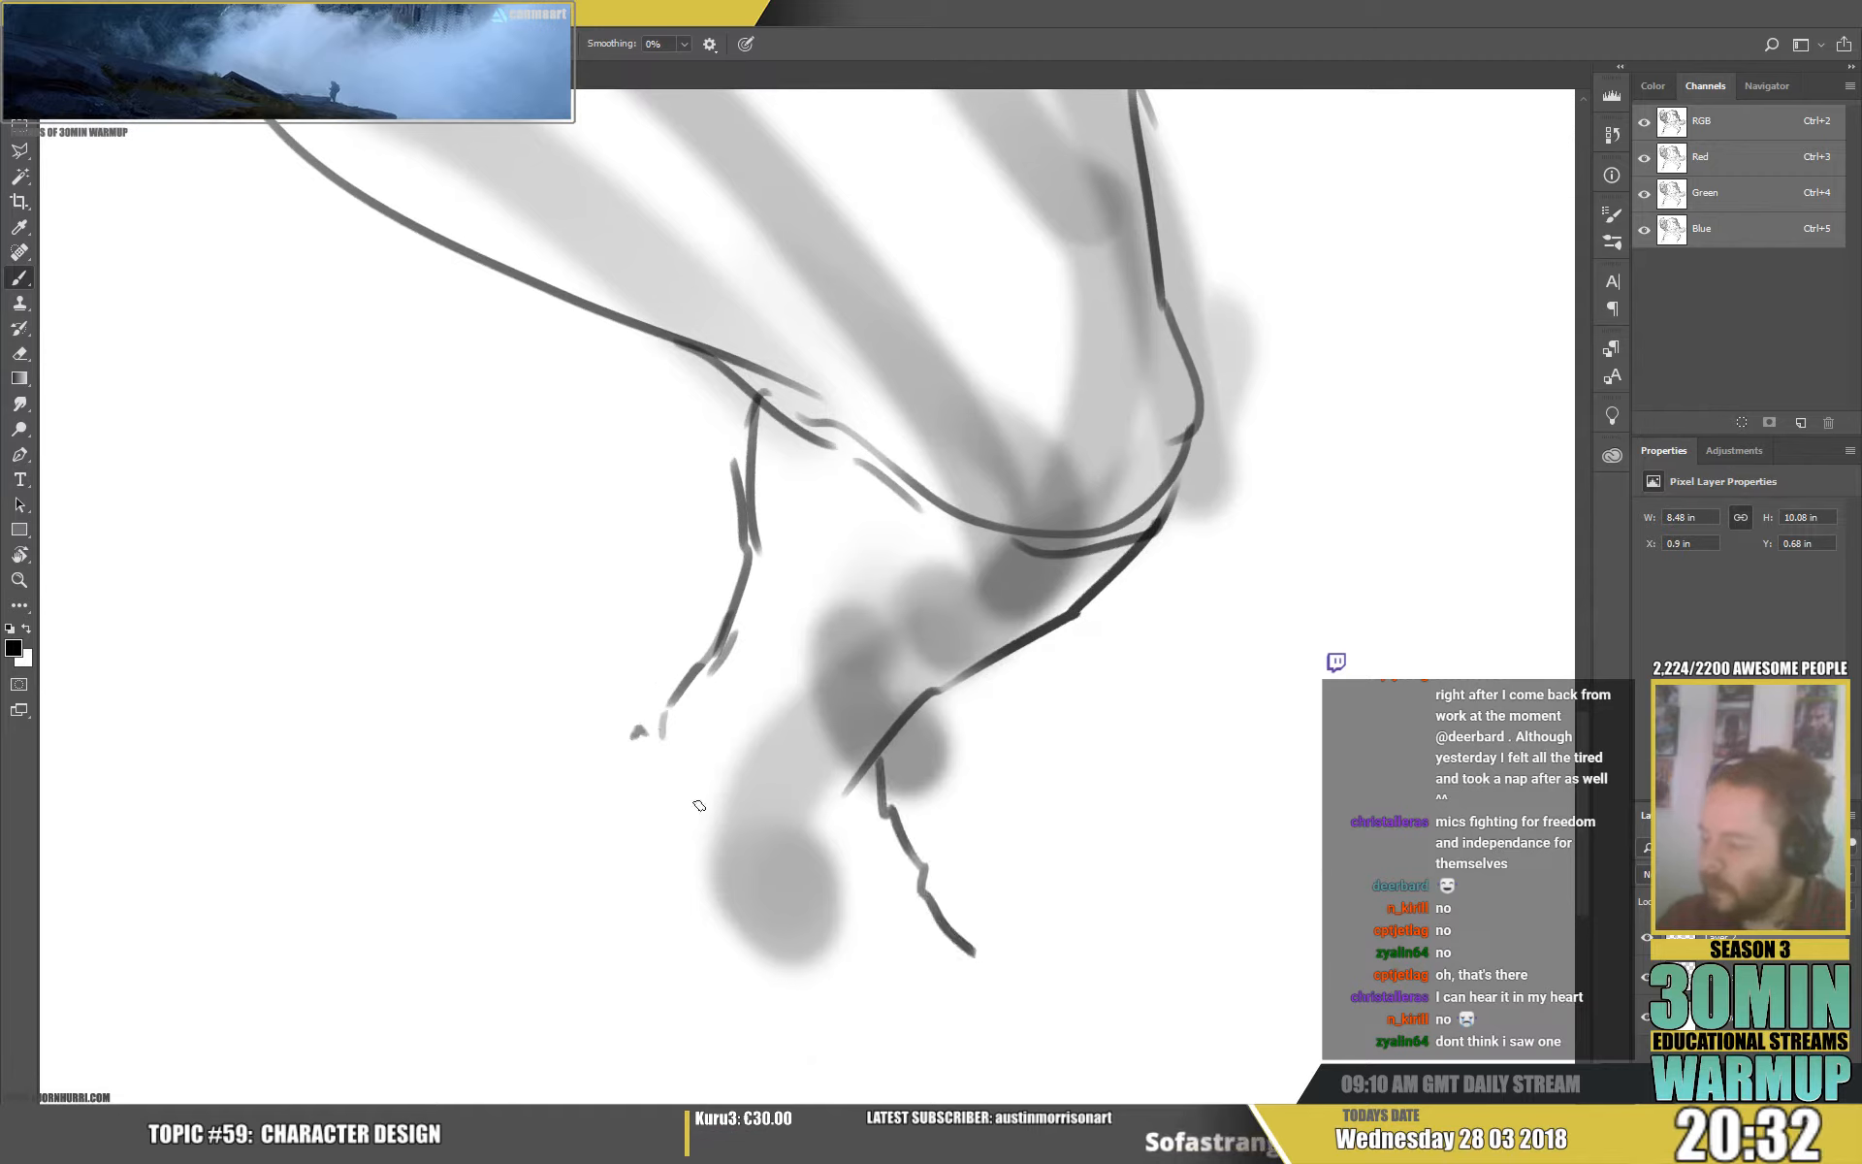
drag(692, 815, 791, 973)
Add a broken curved line of short strokes across the far lower leg below the knee.
mouse_move(735, 570)
mouse_down()
mouse_move(730, 611)
mouse_move(806, 642)
mouse_up()
drag(832, 642, 878, 625)
drag(933, 590, 965, 551)
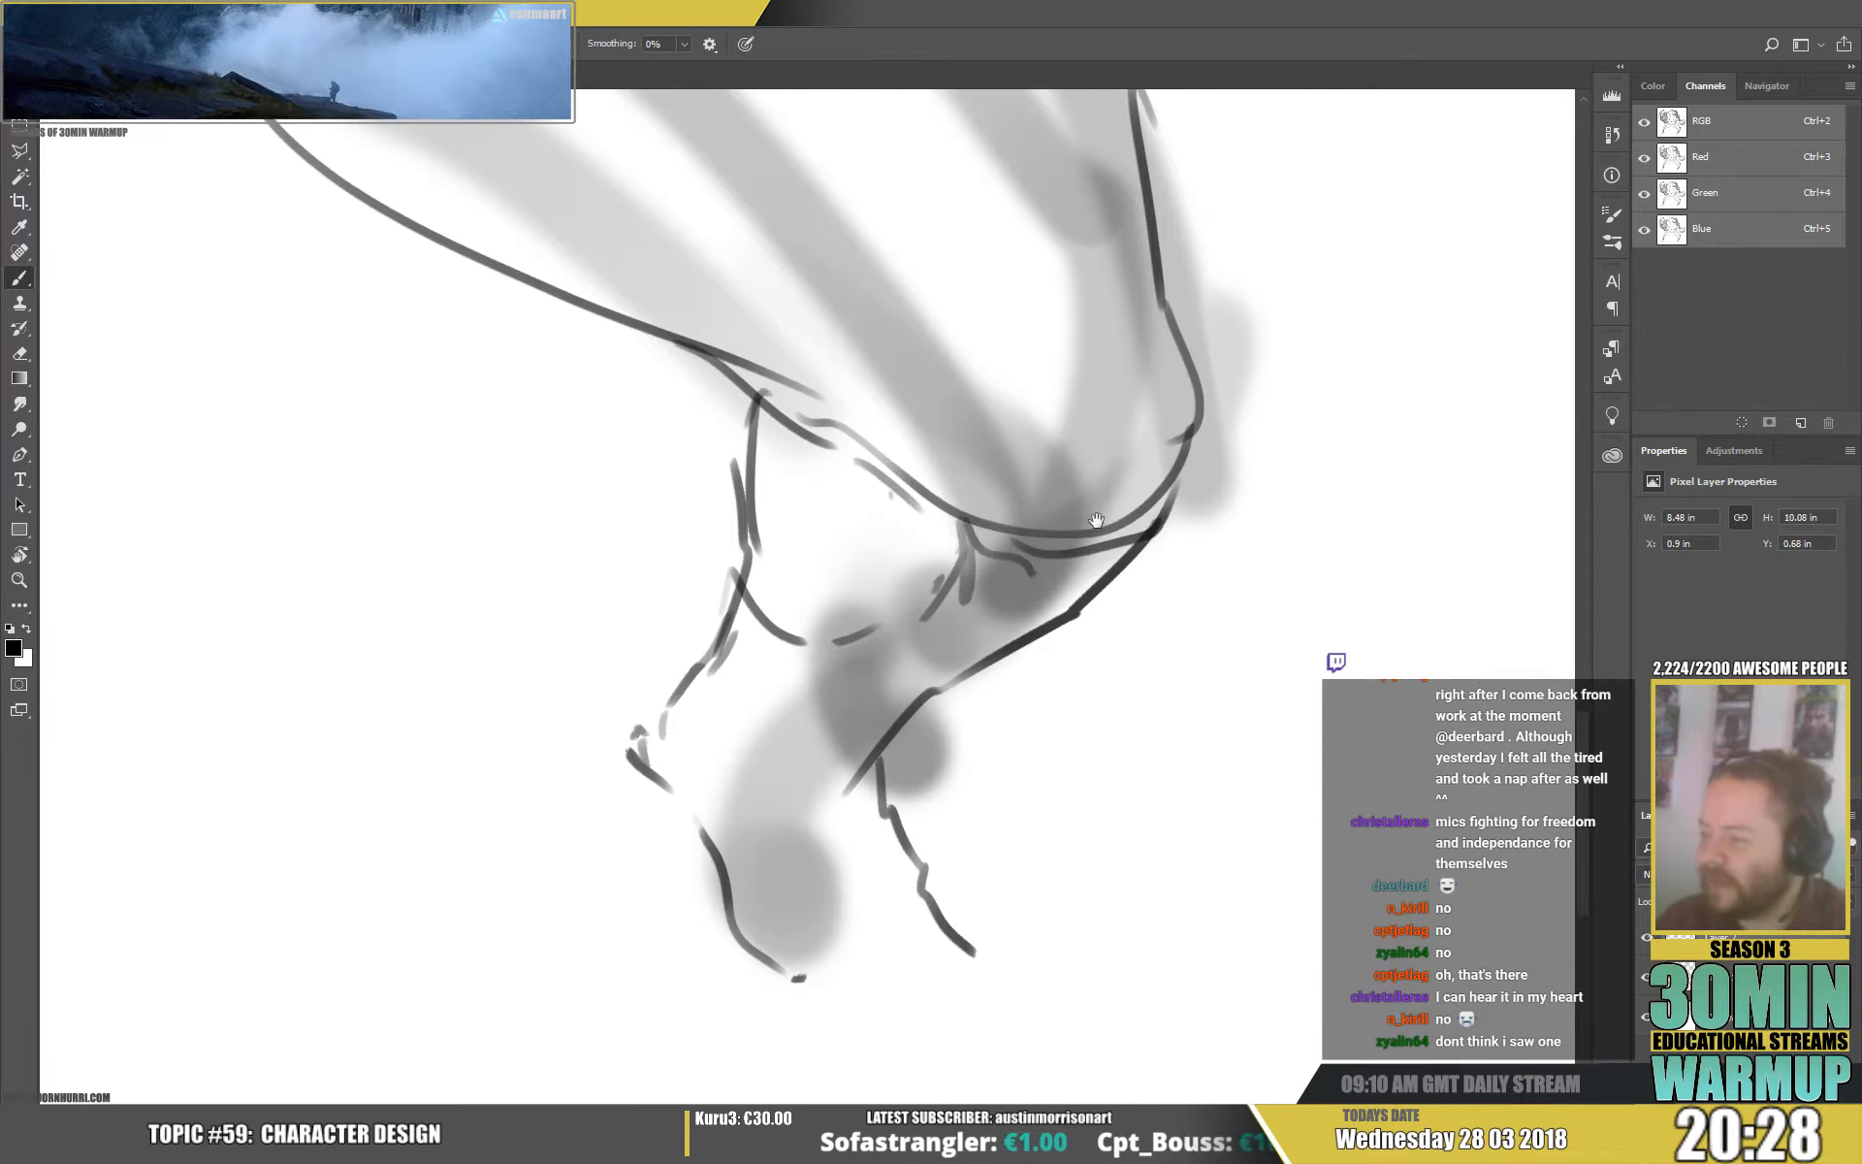
Draw a long muscle line down the far thigh and curve it into the knee with short strokes.
drag(1097, 521, 866, 873)
drag(963, 744, 913, 655)
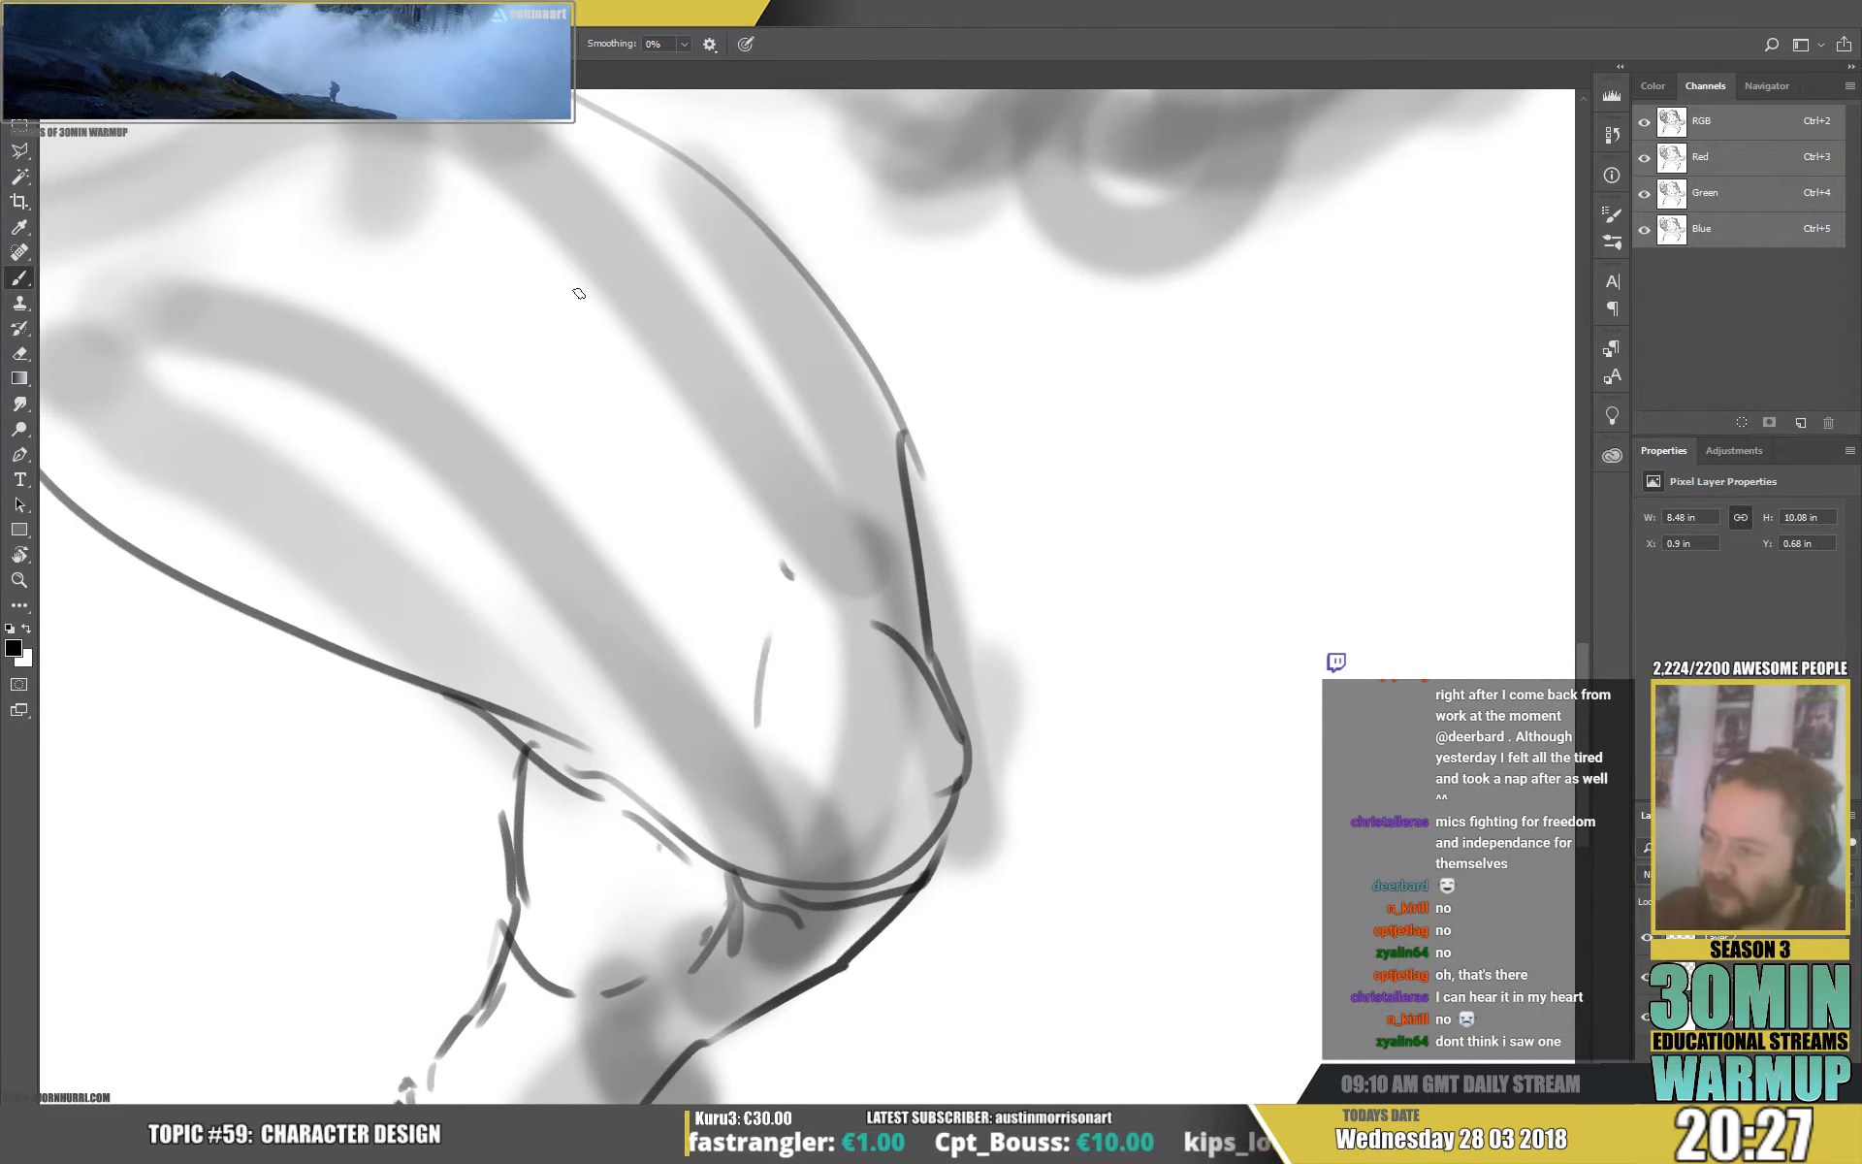
mouse_move(419, 145)
mouse_down()
mouse_move(571, 276)
mouse_move(749, 572)
mouse_move(805, 572)
mouse_move(854, 621)
mouse_up()
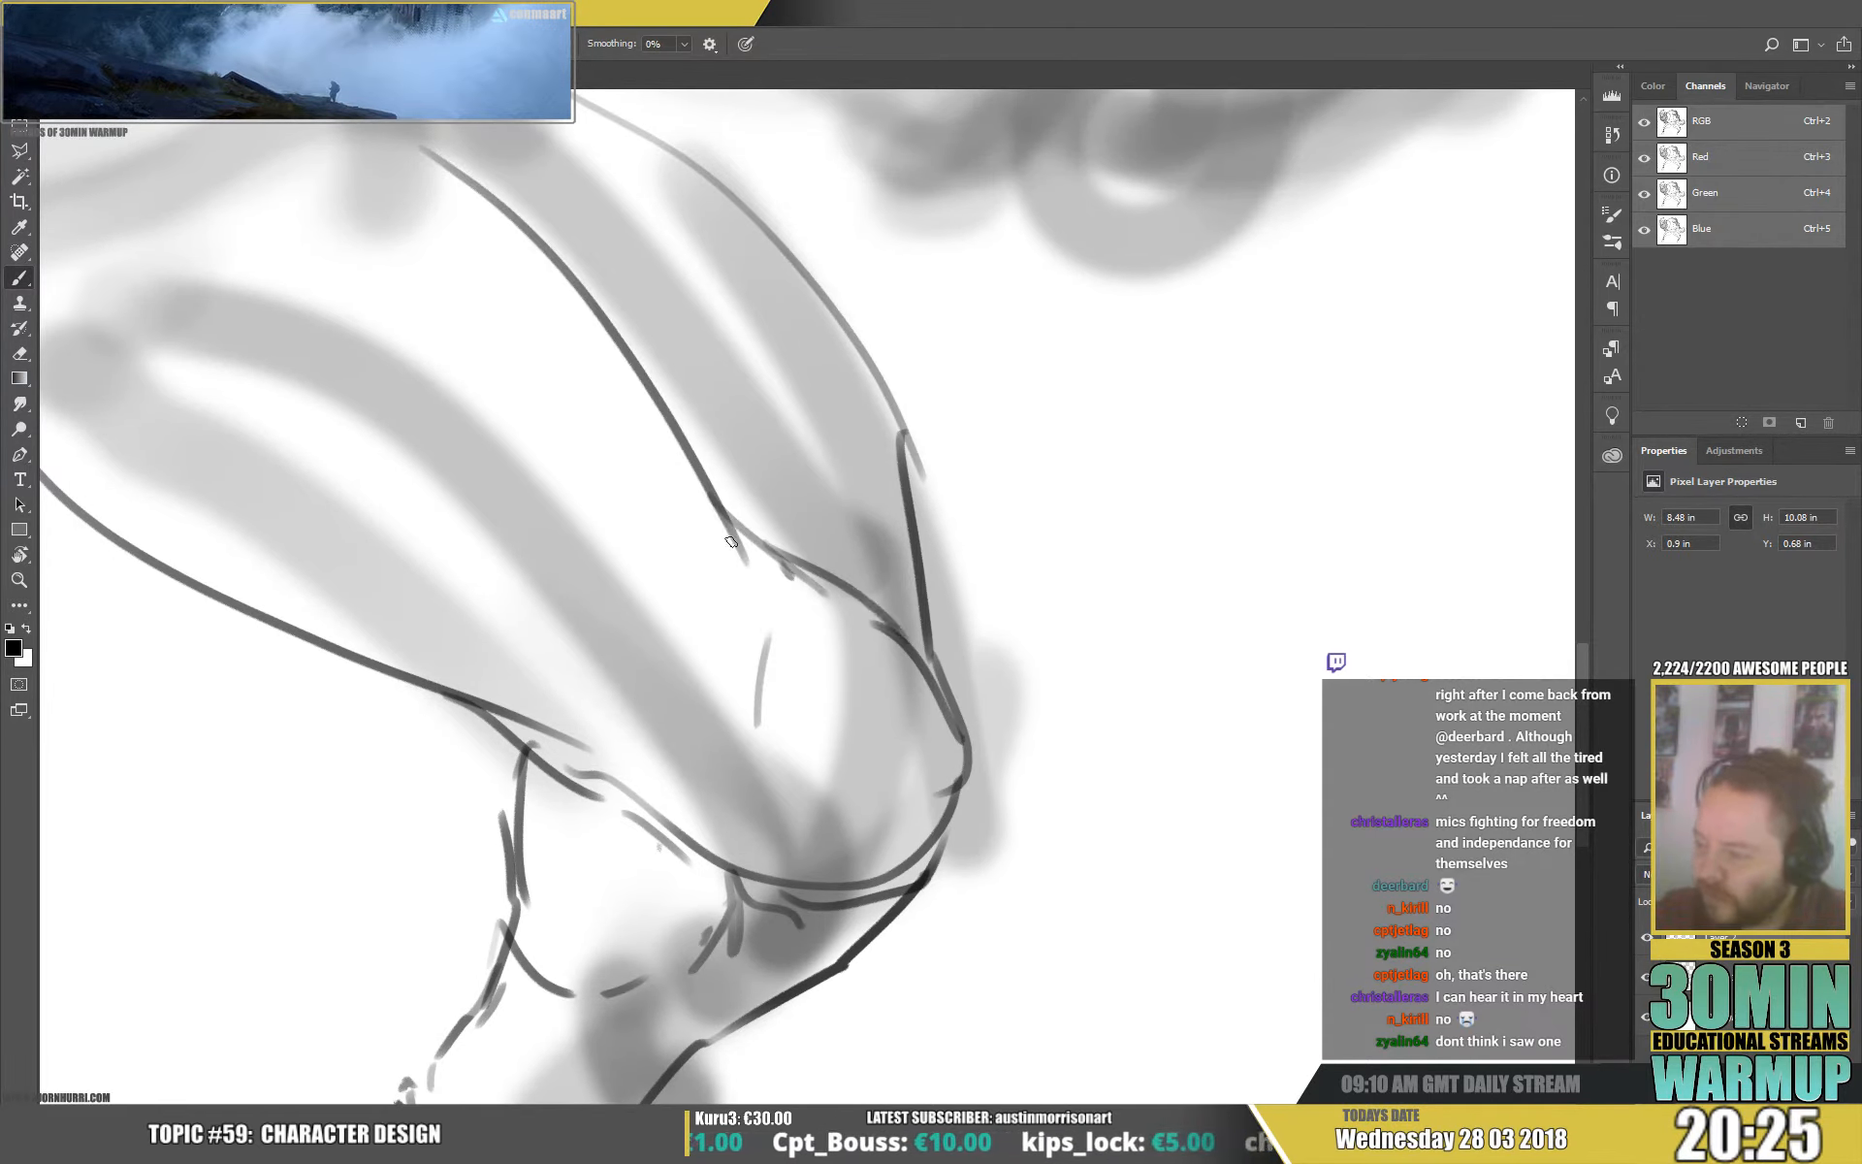
drag(717, 507, 759, 679)
mouse_move(758, 674)
mouse_down()
mouse_move(745, 737)
mouse_move(652, 803)
mouse_move(599, 797)
mouse_up()
Connect the groin to the far thigh with overlapping strokes and mark a dashed curve rising above it.
mouse_move(570, 771)
mouse_down()
mouse_move(700, 754)
mouse_move(633, 743)
mouse_up()
drag(873, 611, 1060, 665)
drag(861, 681, 1104, 714)
mouse_move(343, 409)
mouse_down()
mouse_move(675, 538)
mouse_move(515, 444)
mouse_move(579, 315)
mouse_up()
drag(826, 261, 926, 438)
drag(817, 363, 909, 523)
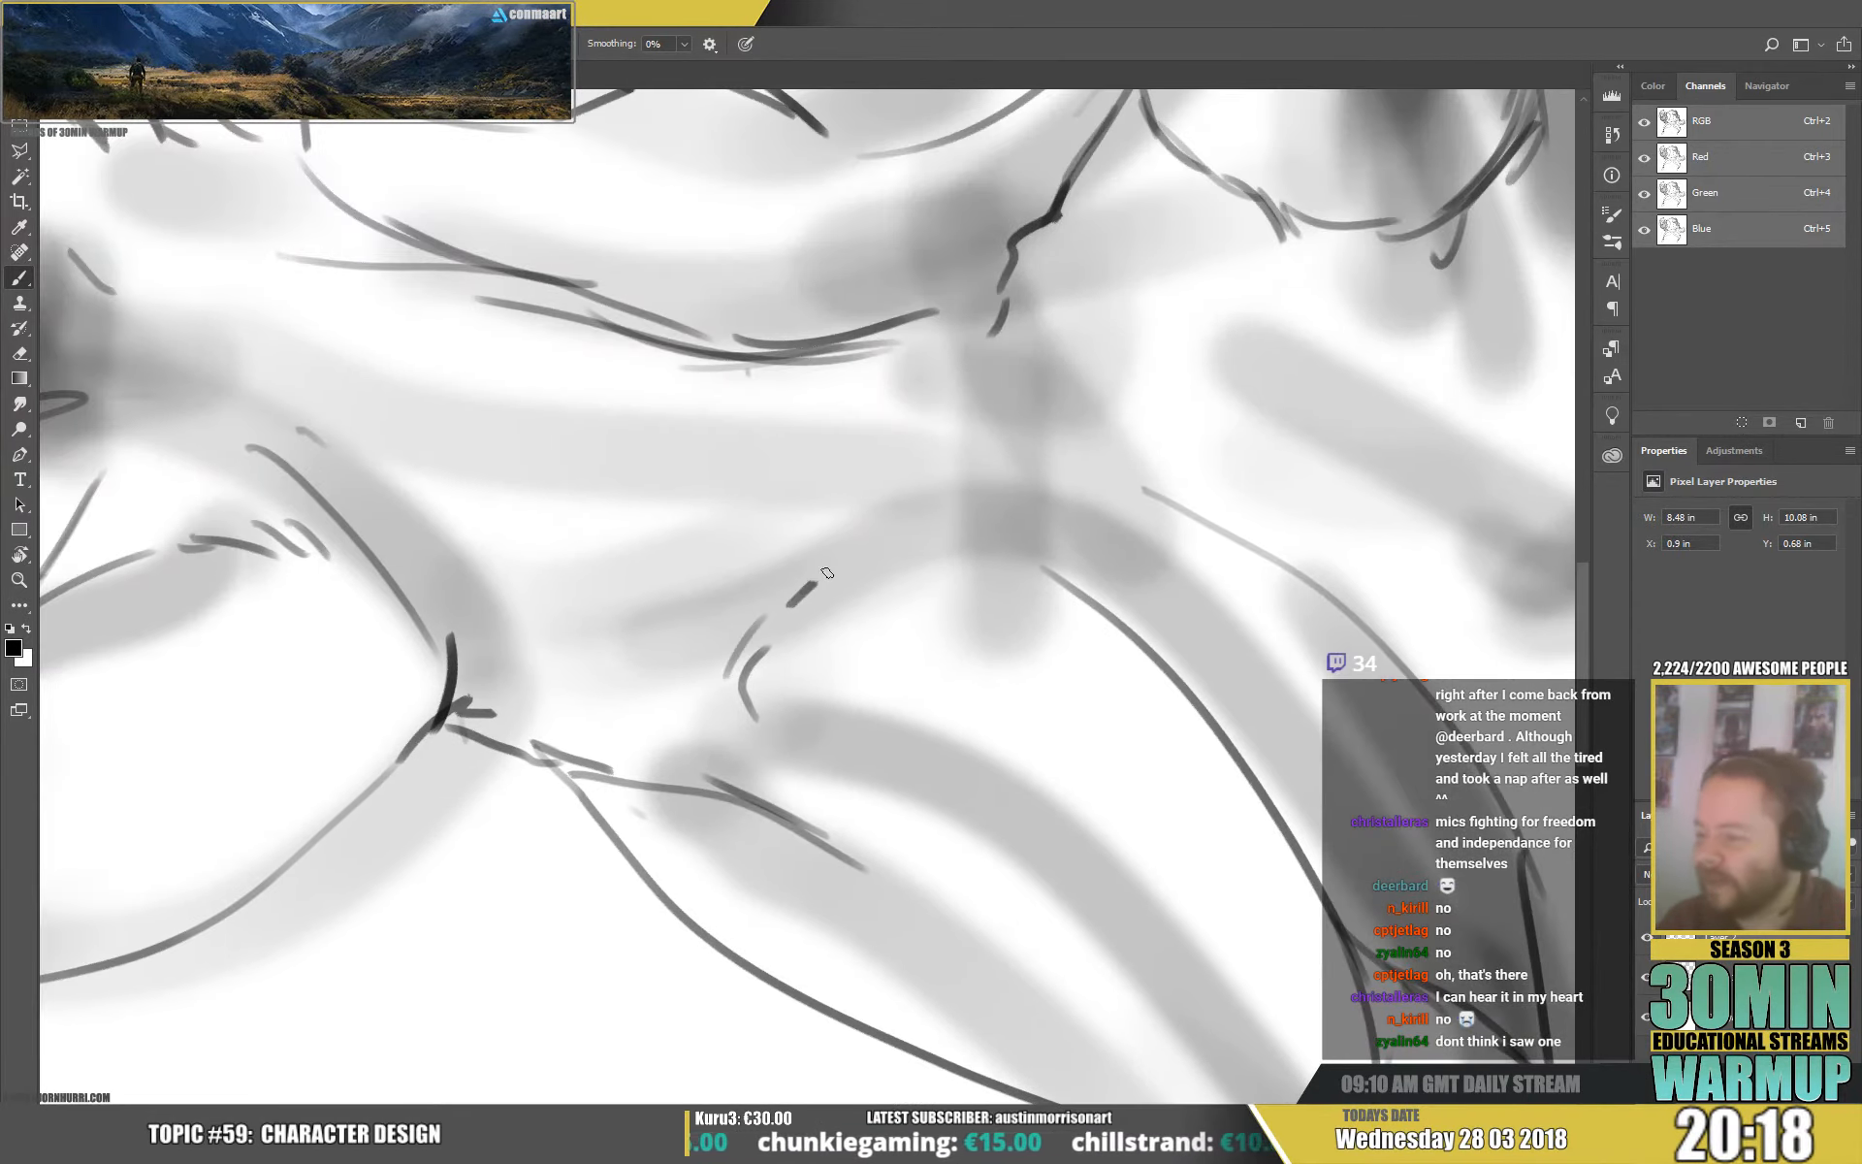
drag(827, 573, 851, 557)
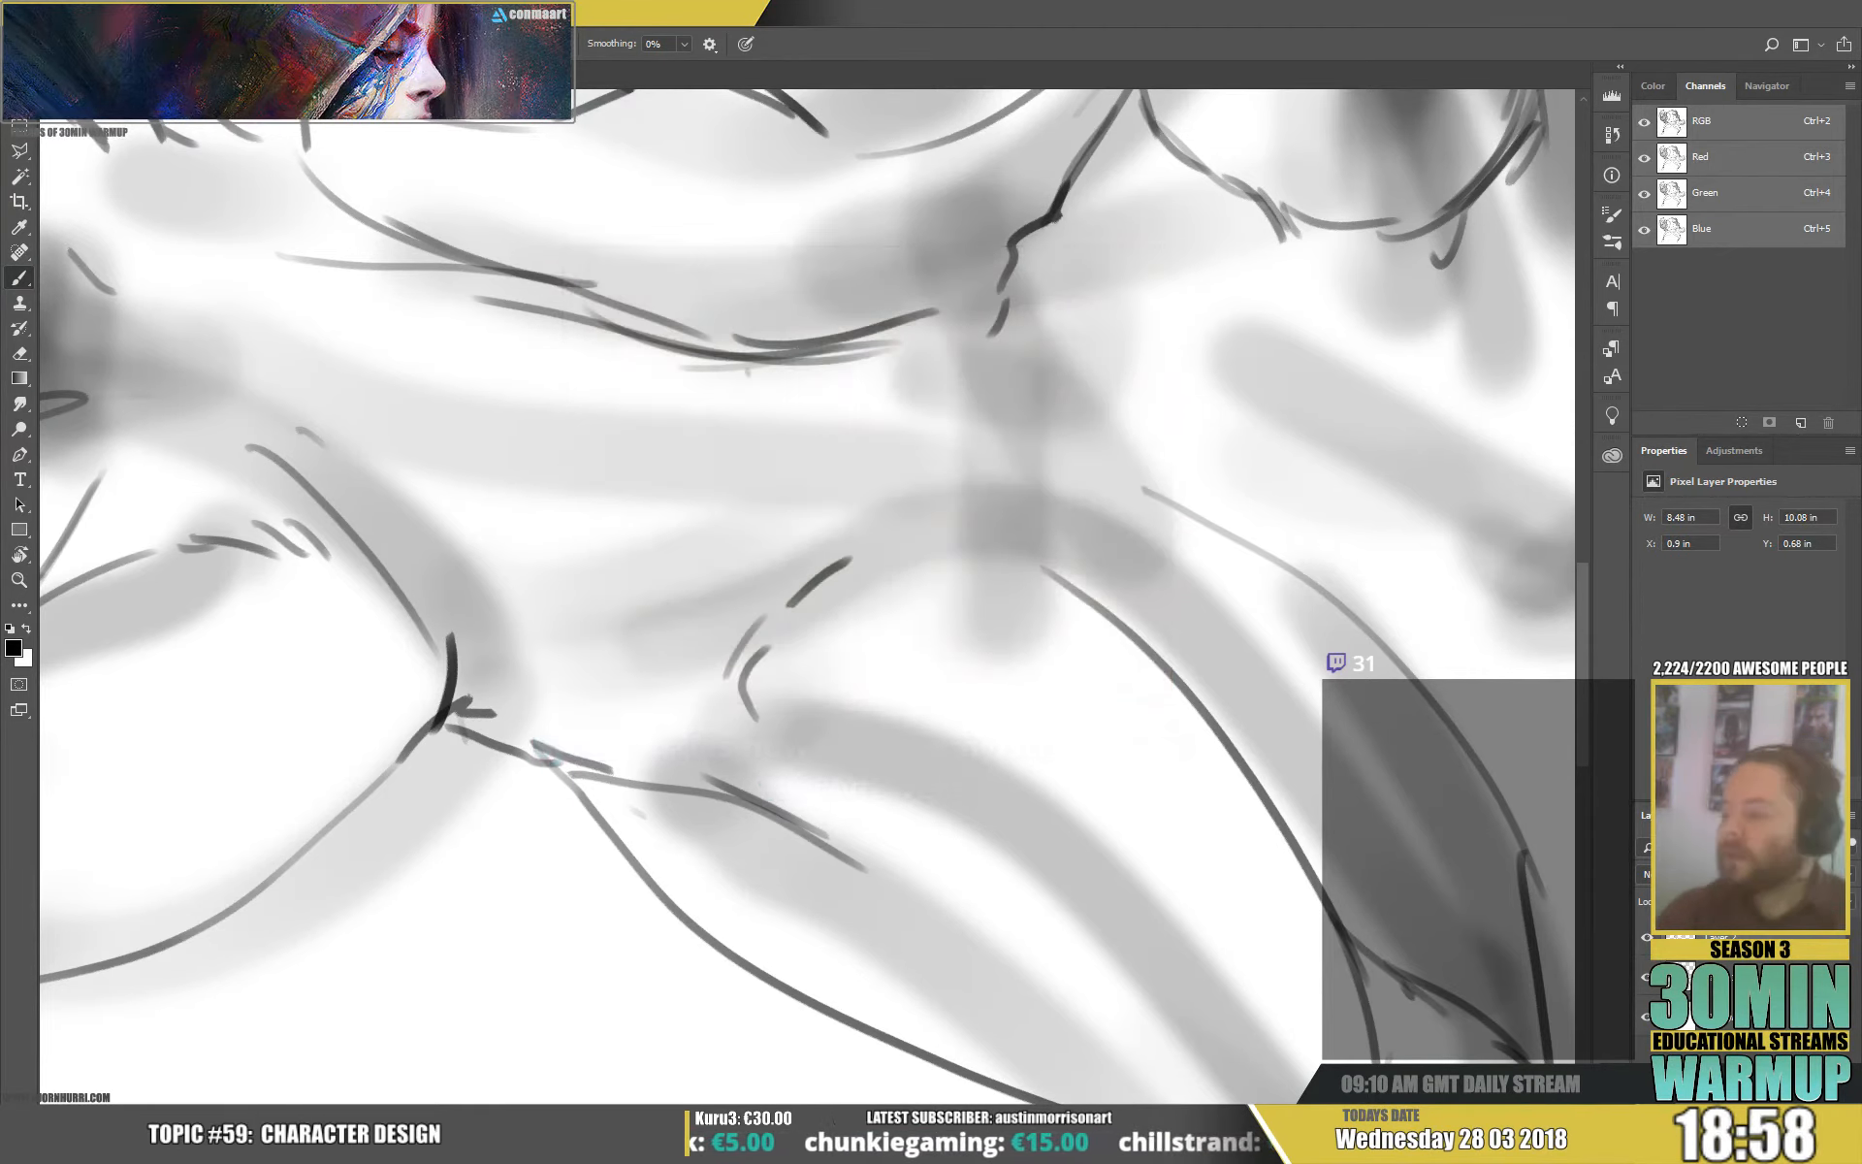
Draw the far hip contour below the belly and add curved fold lines across the lower abdomen.
drag(975, 373, 1020, 456)
mouse_move(1009, 324)
mouse_down()
mouse_move(1065, 450)
mouse_move(1130, 506)
mouse_up()
drag(1093, 420, 1172, 660)
mouse_move(400, 578)
mouse_down()
mouse_move(811, 683)
mouse_move(898, 654)
mouse_up()
drag(1024, 587, 975, 637)
drag(972, 659, 891, 740)
Add a short belly crease and jagged fold strokes along the torso's far flank.
drag(793, 515, 918, 523)
drag(981, 516, 1020, 502)
mouse_move(1059, 466)
mouse_down()
mouse_move(1093, 454)
mouse_move(1137, 353)
mouse_move(1175, 347)
mouse_up()
mouse_move(1120, 357)
mouse_down()
mouse_move(1188, 340)
mouse_move(1123, 355)
mouse_up()
mouse_move(1105, 367)
mouse_down()
mouse_move(1026, 432)
mouse_move(1048, 460)
mouse_up()
drag(1026, 422, 1005, 429)
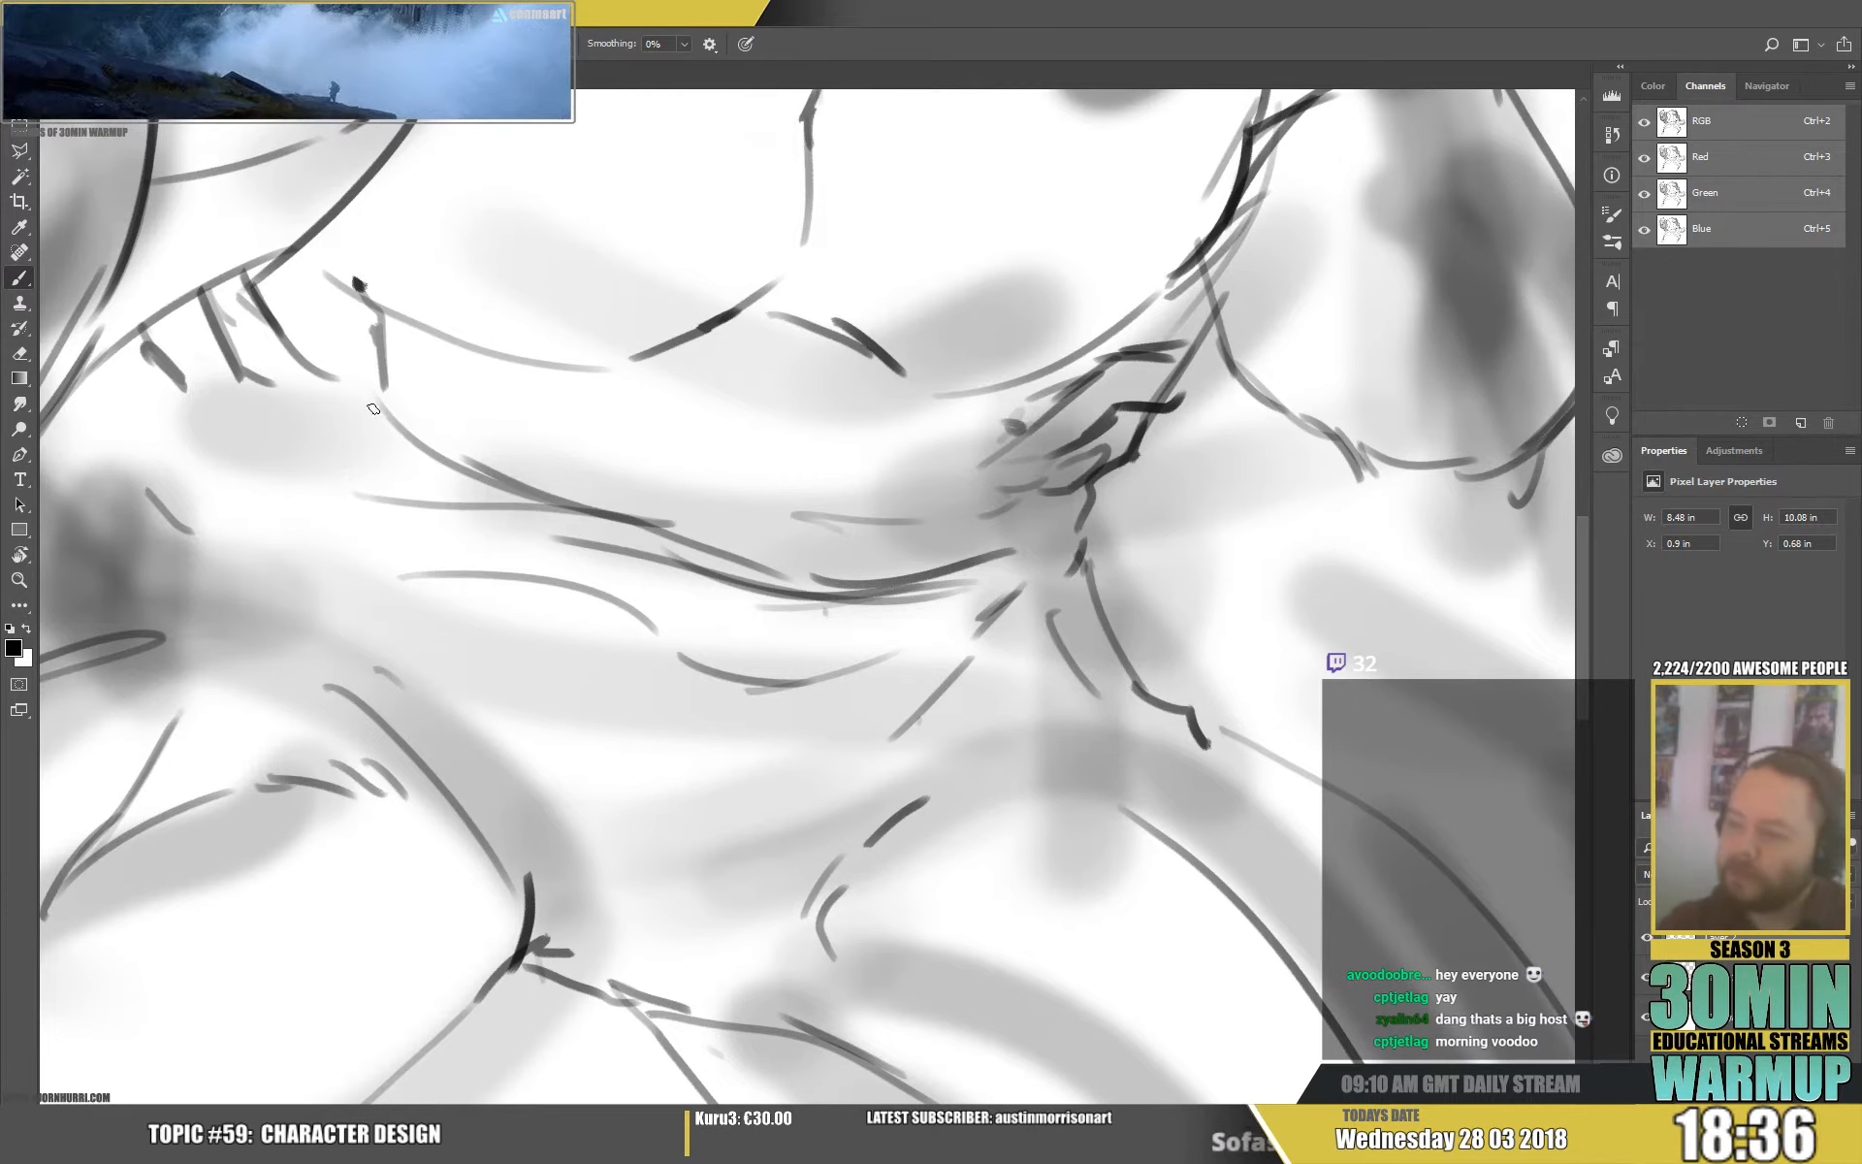
Add short muscle strokes and descending contour lines along the near flank beneath the arm.
mouse_move(378, 410)
mouse_down()
mouse_move(326, 355)
mouse_move(320, 455)
mouse_up()
mouse_move(215, 384)
mouse_down()
mouse_move(245, 428)
mouse_move(187, 406)
mouse_move(187, 444)
mouse_up()
mouse_move(513, 487)
mouse_down()
mouse_move(685, 399)
mouse_move(957, 540)
mouse_move(971, 590)
mouse_up()
mouse_move(546, 456)
mouse_down()
mouse_move(613, 588)
mouse_move(596, 685)
mouse_move(541, 720)
mouse_move(584, 694)
mouse_move(615, 584)
mouse_move(602, 499)
mouse_up()
mouse_move(554, 460)
mouse_down()
mouse_move(616, 564)
mouse_move(620, 621)
mouse_up()
Add small accents around the base of the torso's centre line and diagonal strokes running inward from the far armpit.
drag(1274, 659, 966, 732)
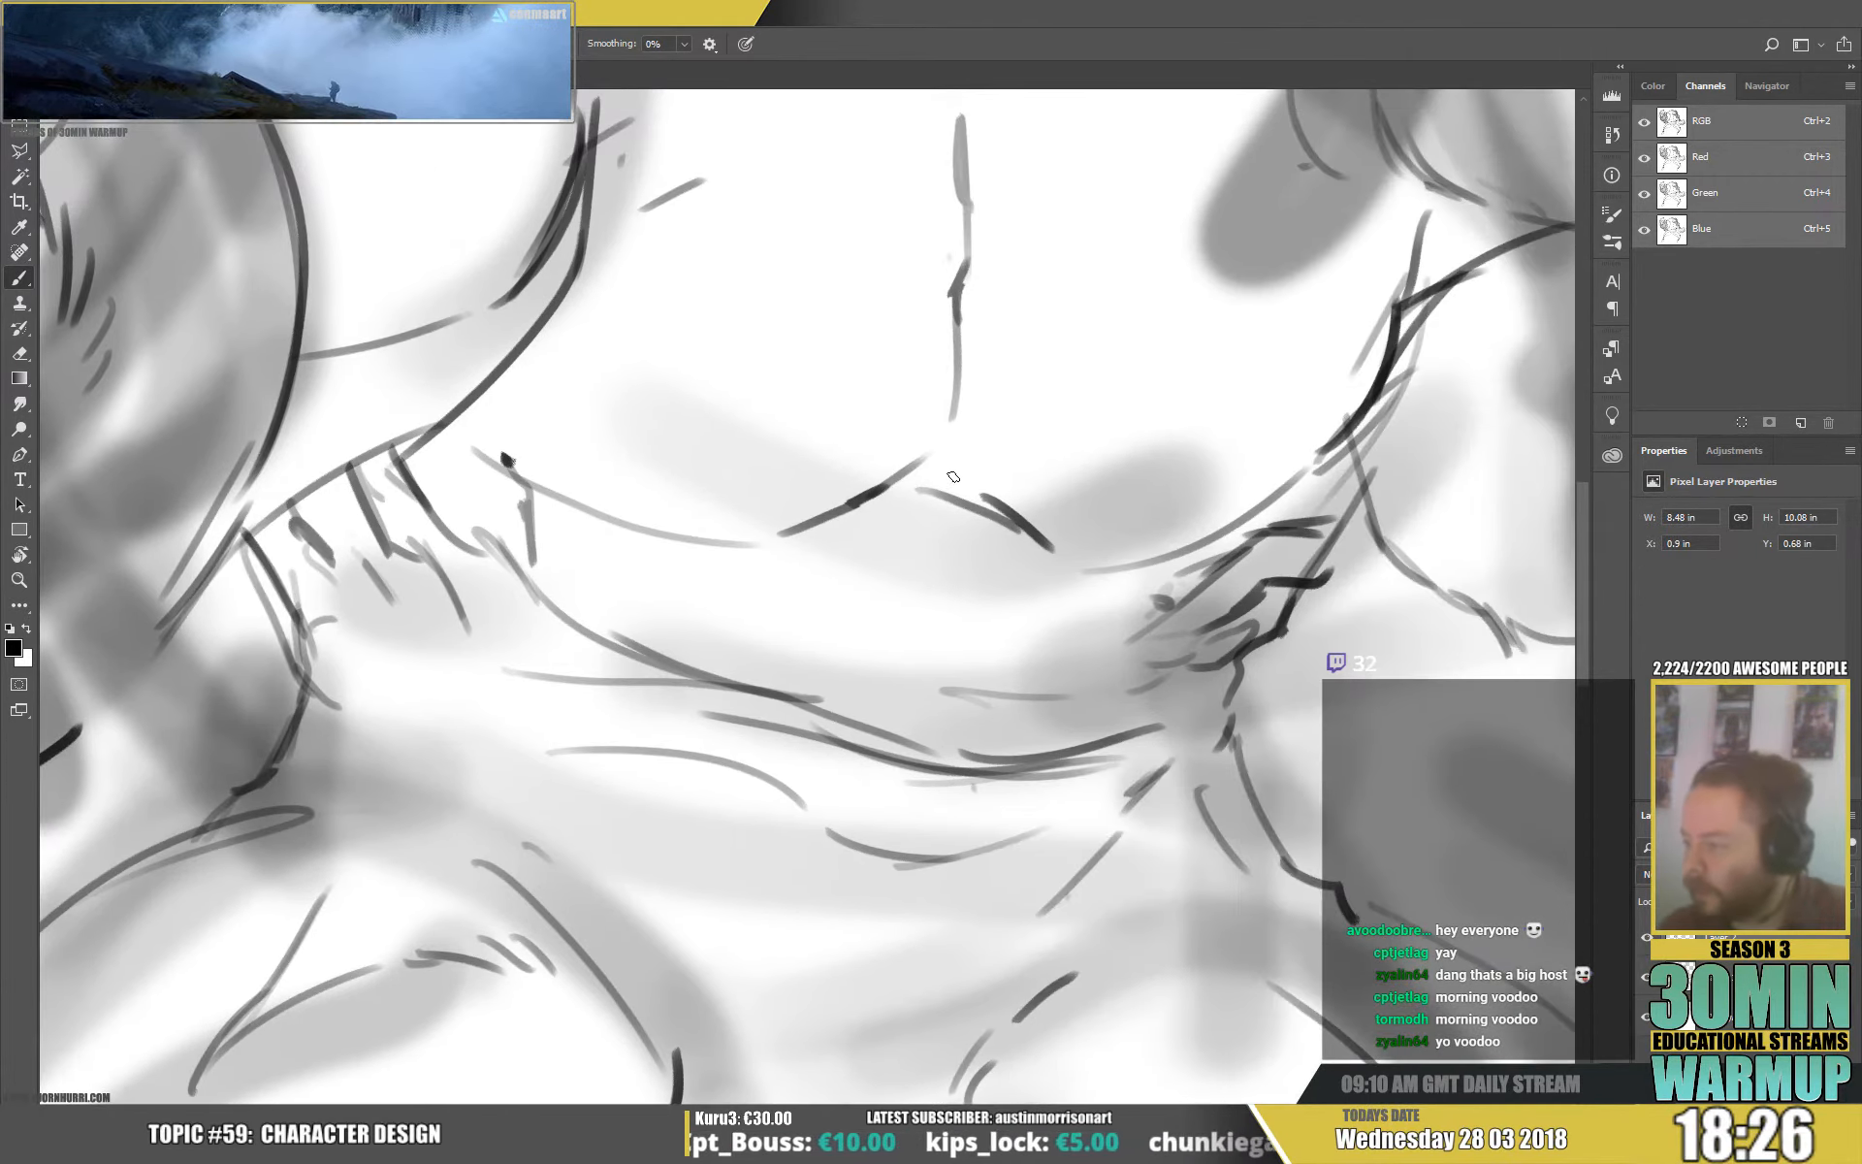
mouse_move(952, 443)
mouse_down()
mouse_move(974, 466)
mouse_move(1054, 473)
mouse_up()
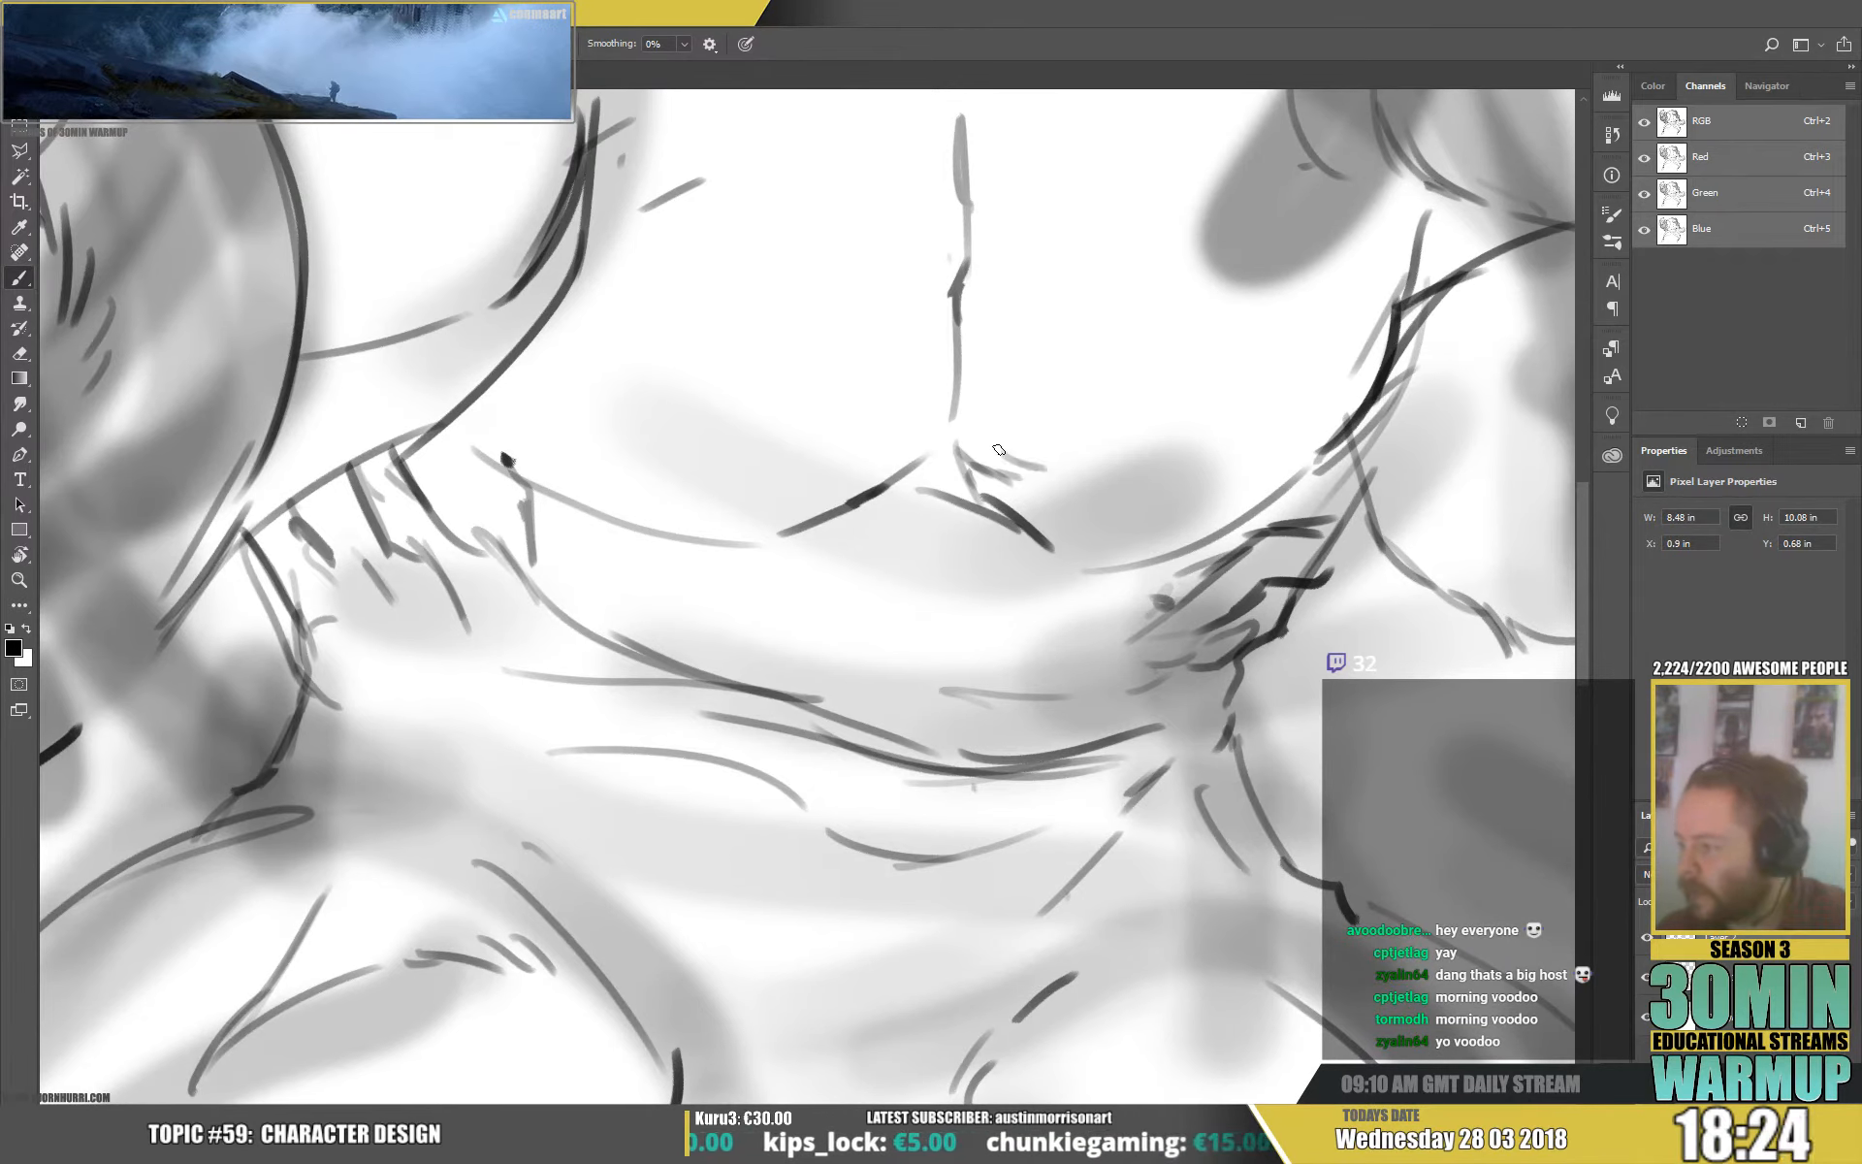
drag(945, 420, 914, 456)
drag(1295, 418, 1125, 602)
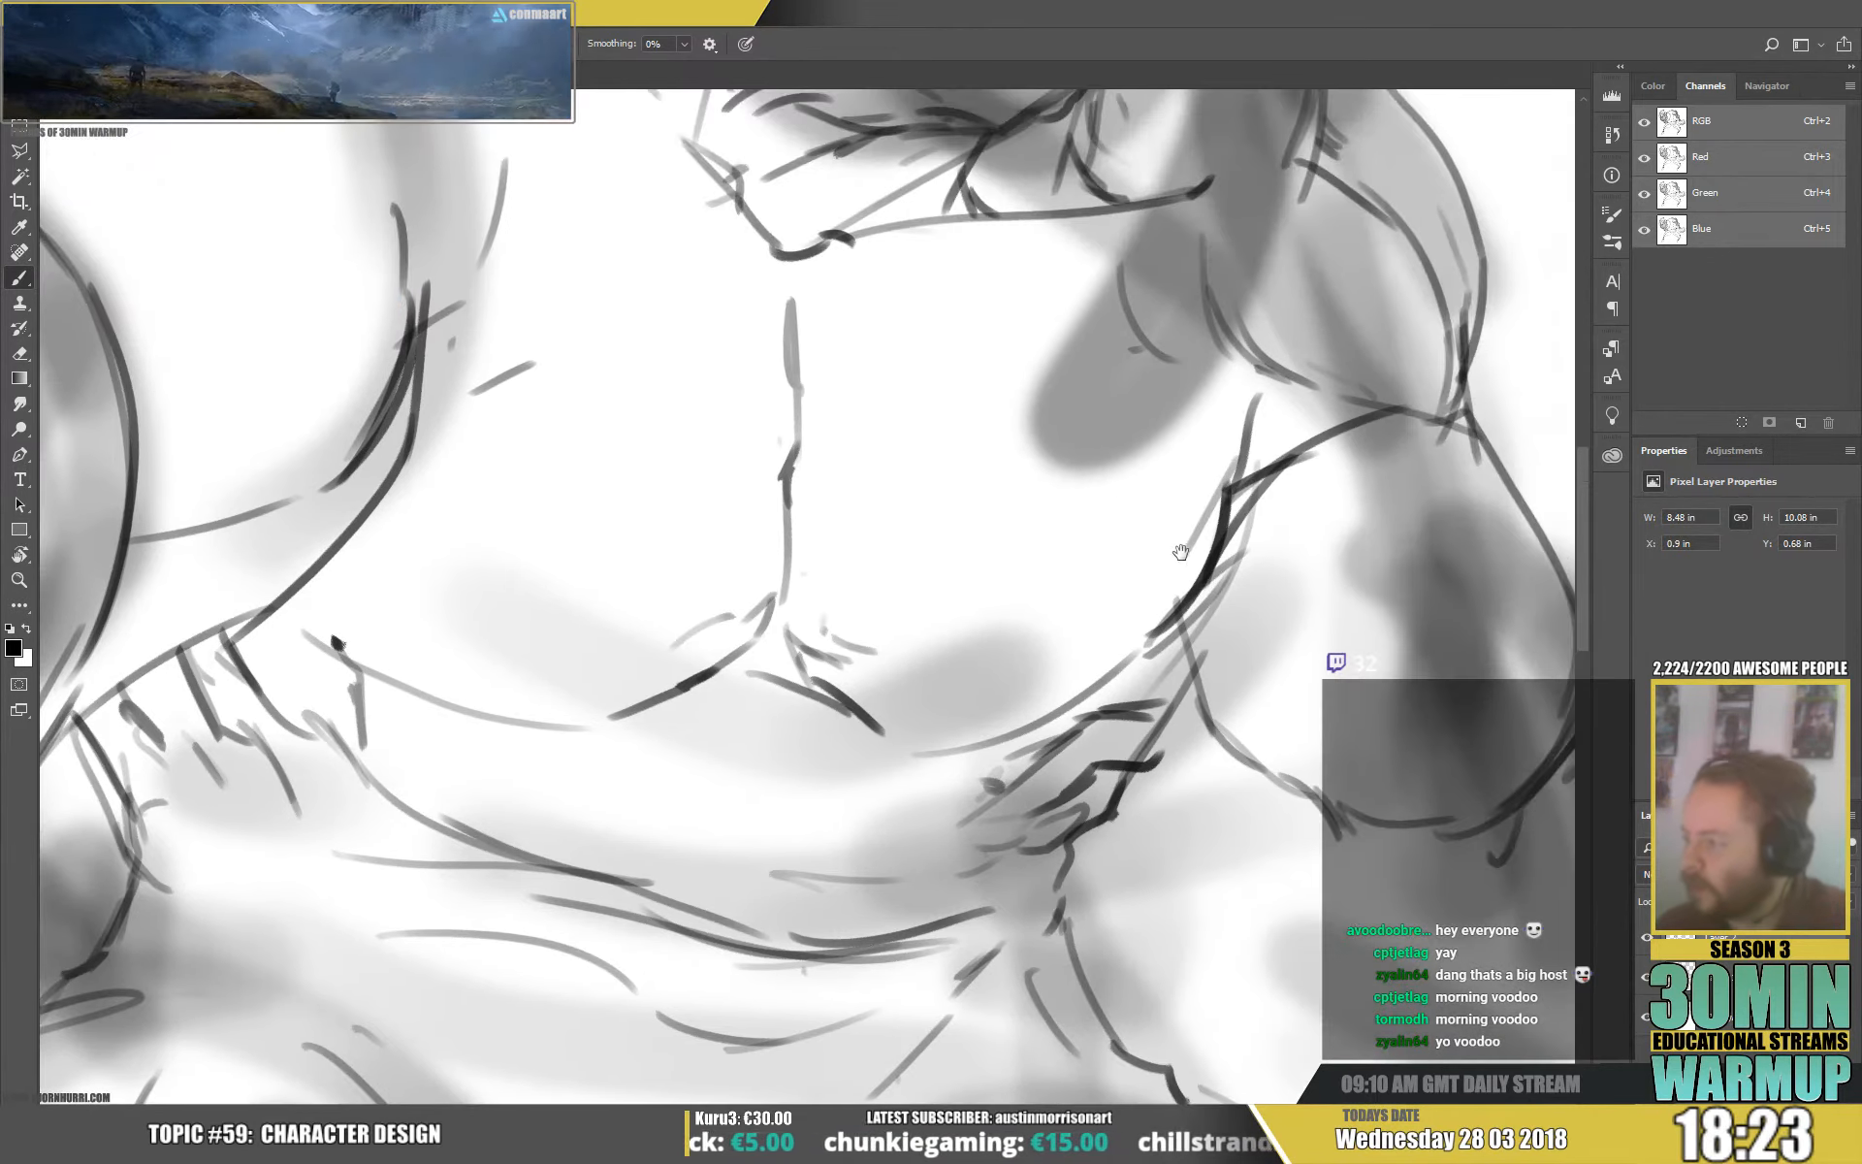
drag(1242, 480, 1044, 586)
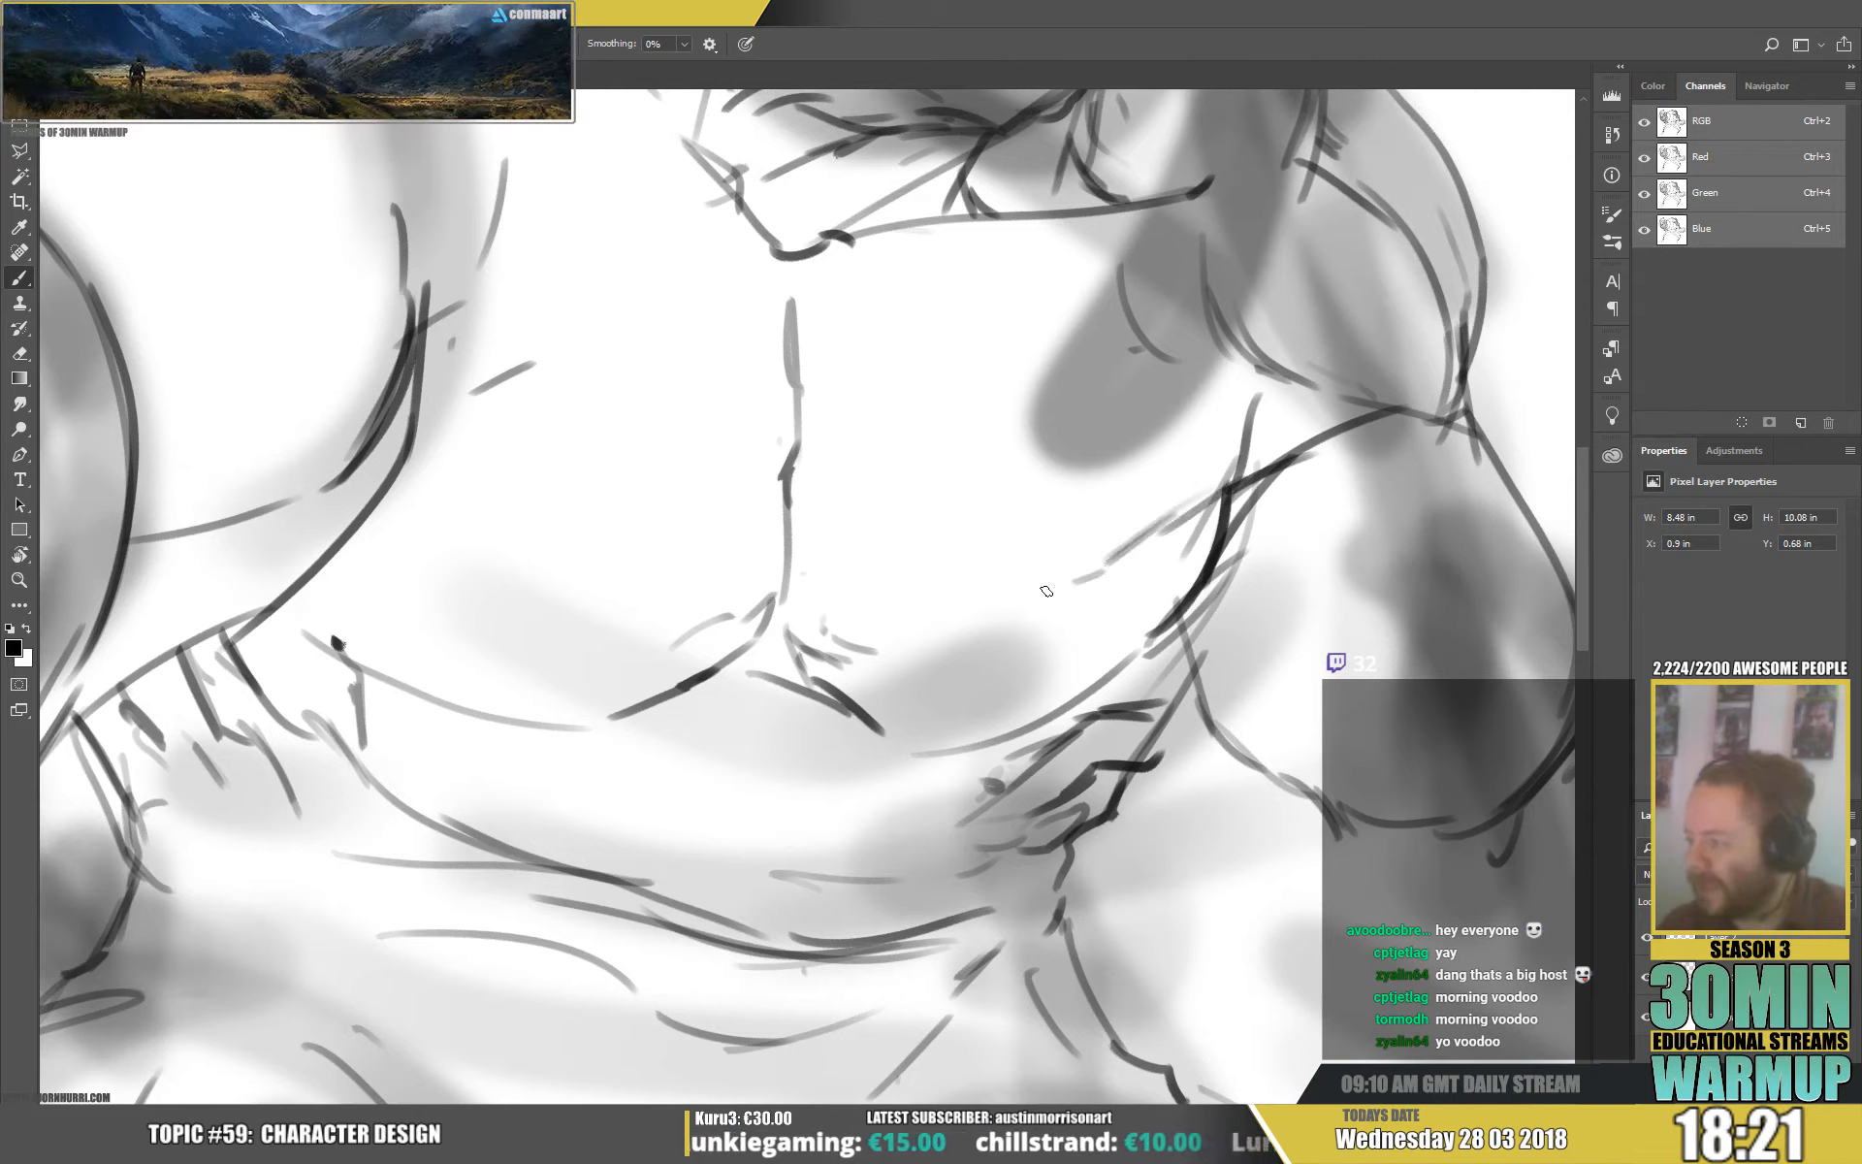
drag(1139, 534, 1065, 581)
drag(1216, 491, 1109, 651)
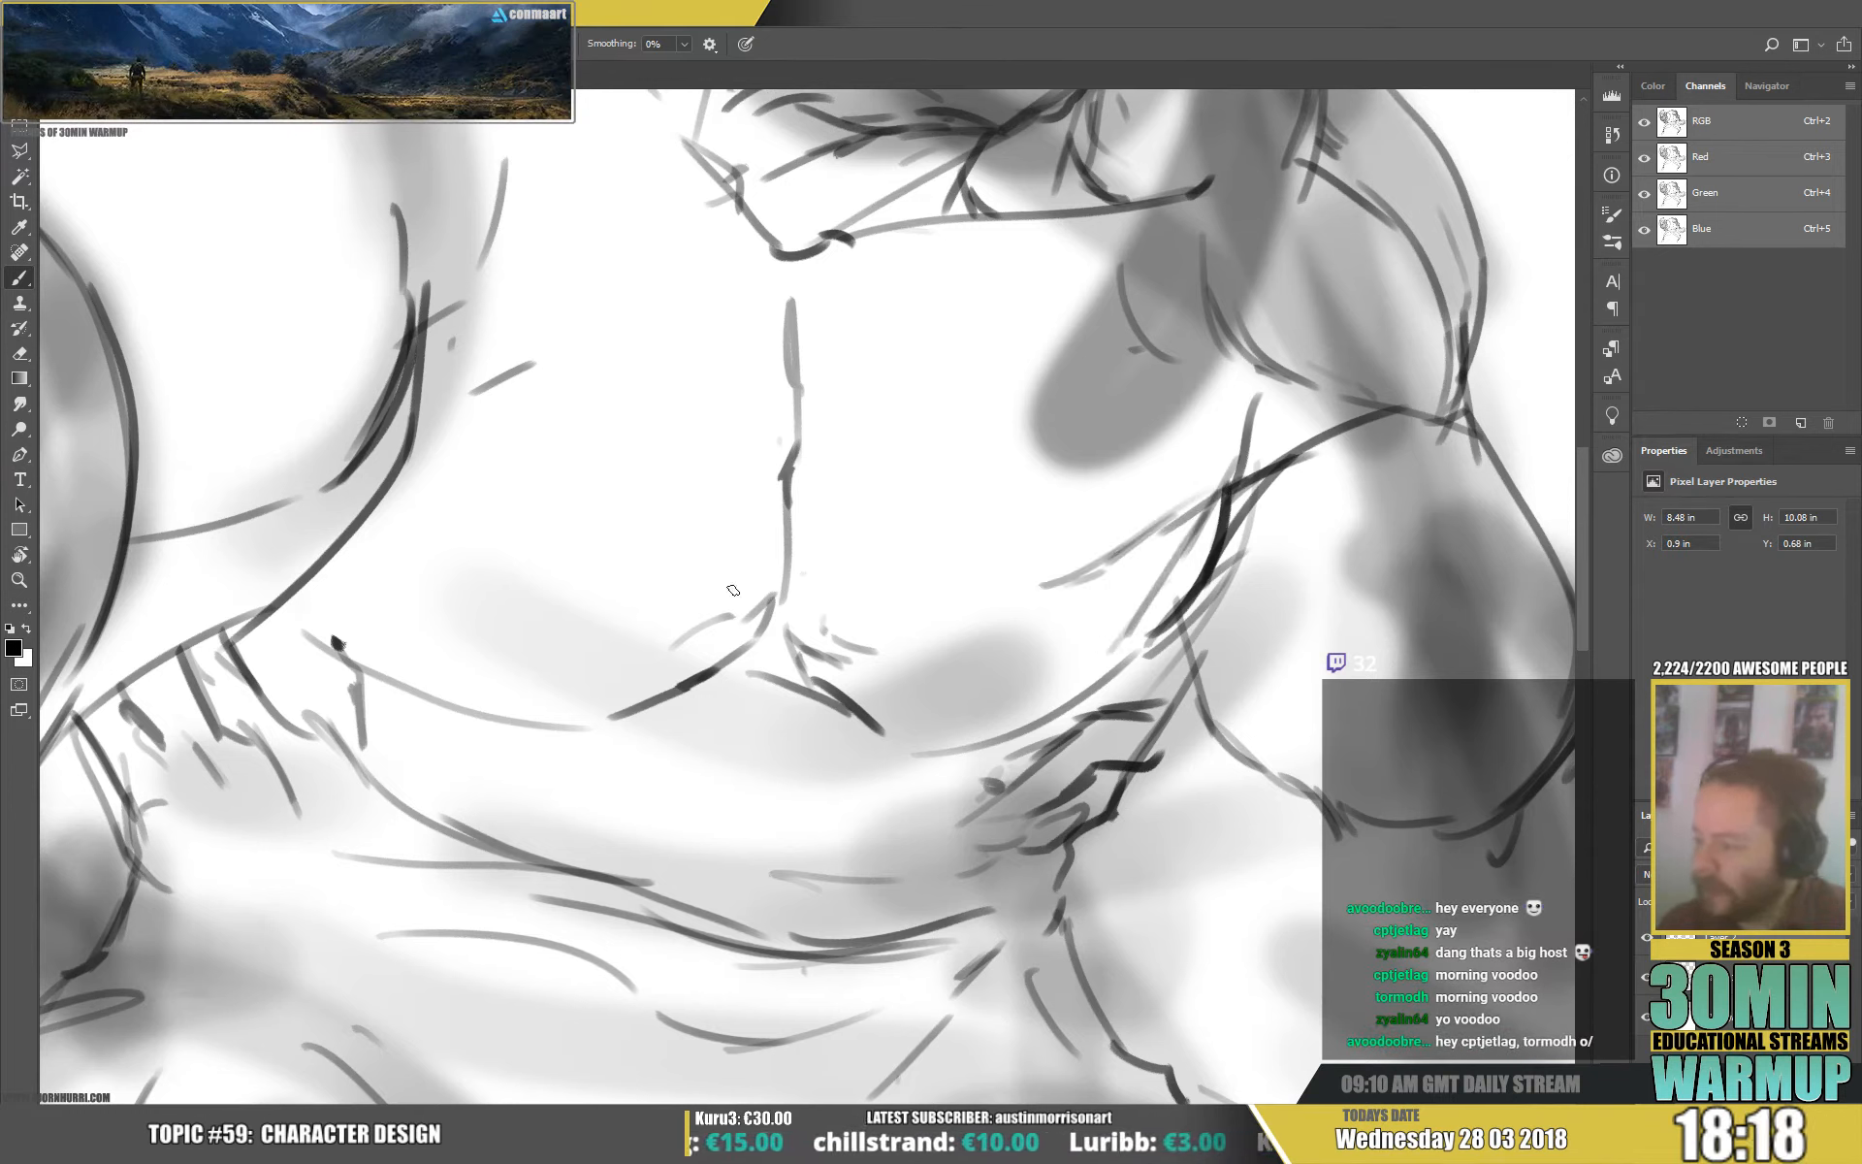
Draw muscle lines branching from the torso's centre line to both sides, plus a higher one toward the far armpit.
drag(796, 450, 376, 632)
mouse_move(715, 492)
mouse_down()
mouse_move(579, 552)
mouse_move(766, 482)
mouse_move(1053, 520)
mouse_up()
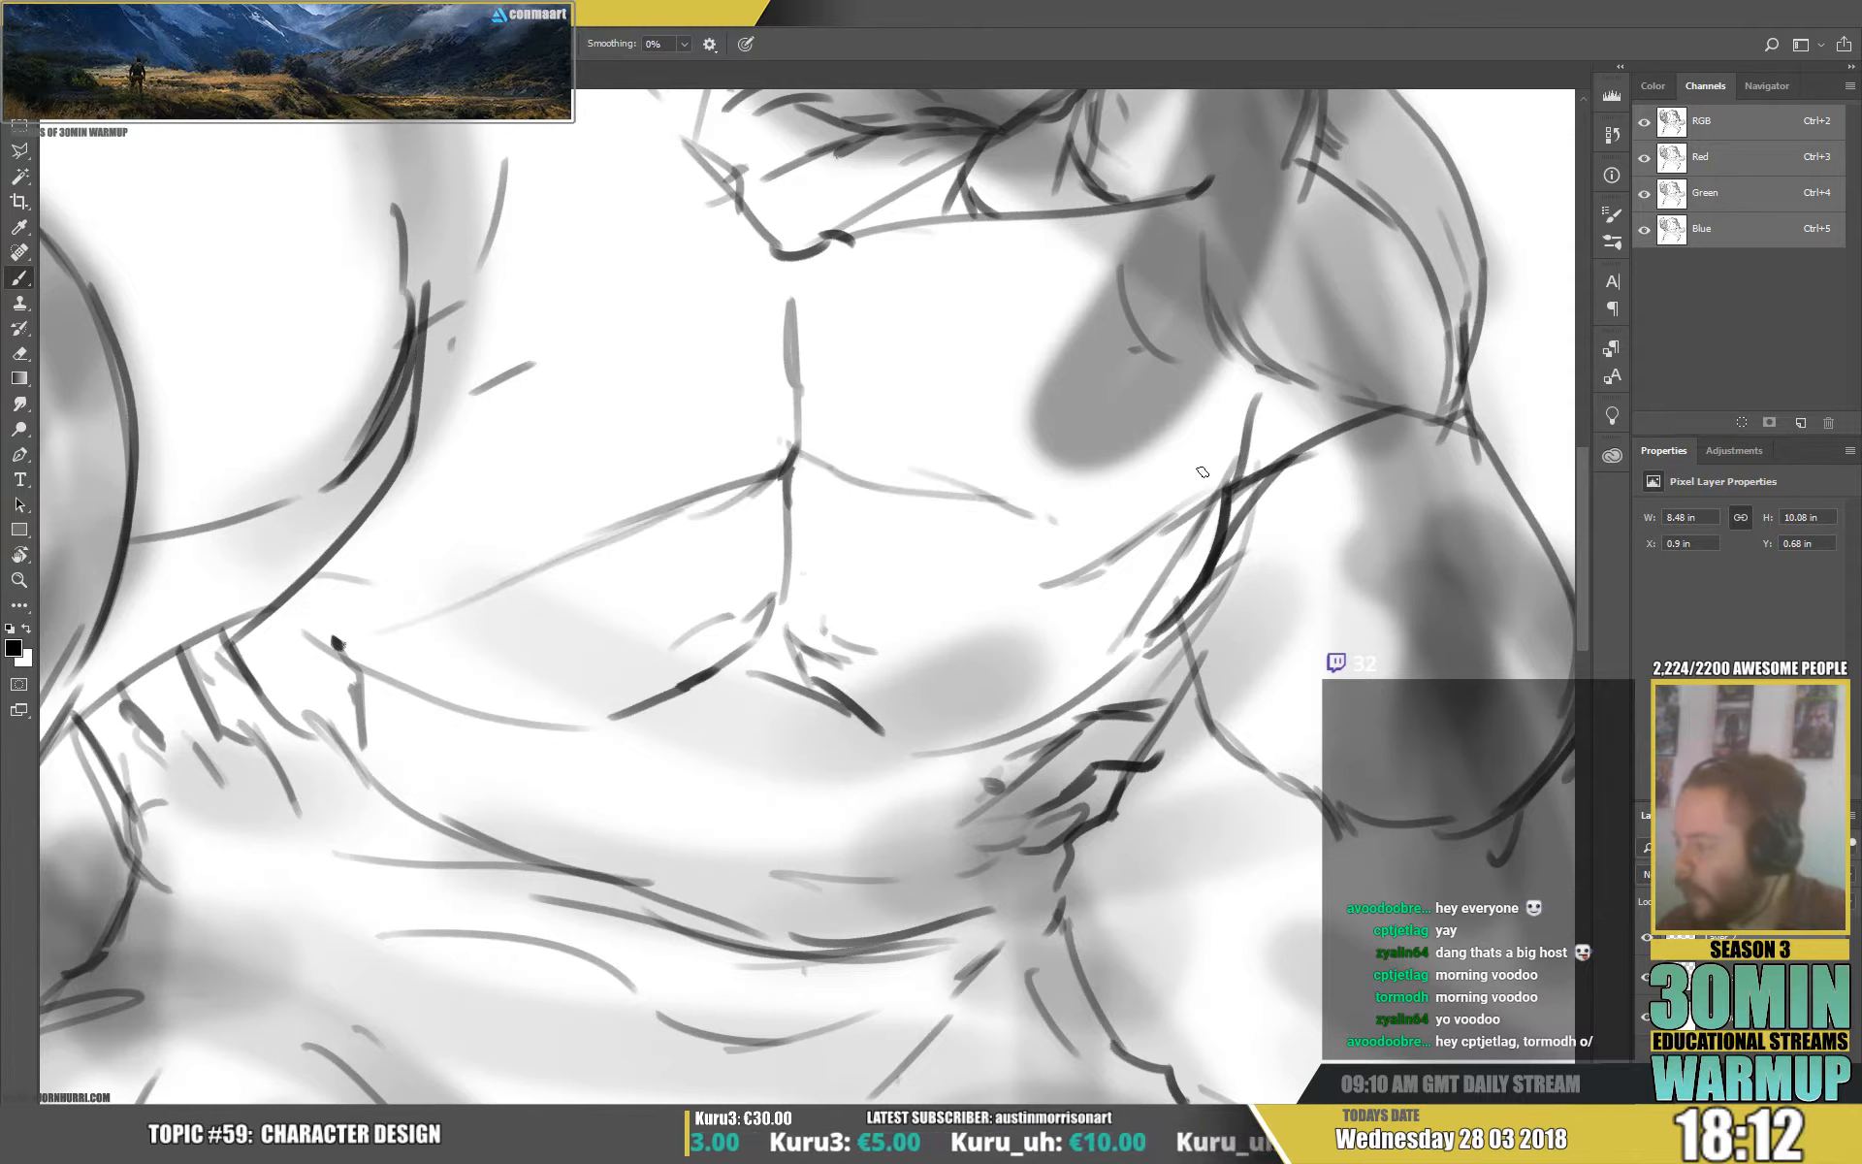
drag(1203, 472, 1106, 436)
mouse_move(813, 312)
mouse_down()
mouse_move(1100, 436)
mouse_move(1164, 499)
mouse_up()
drag(1039, 399, 1238, 434)
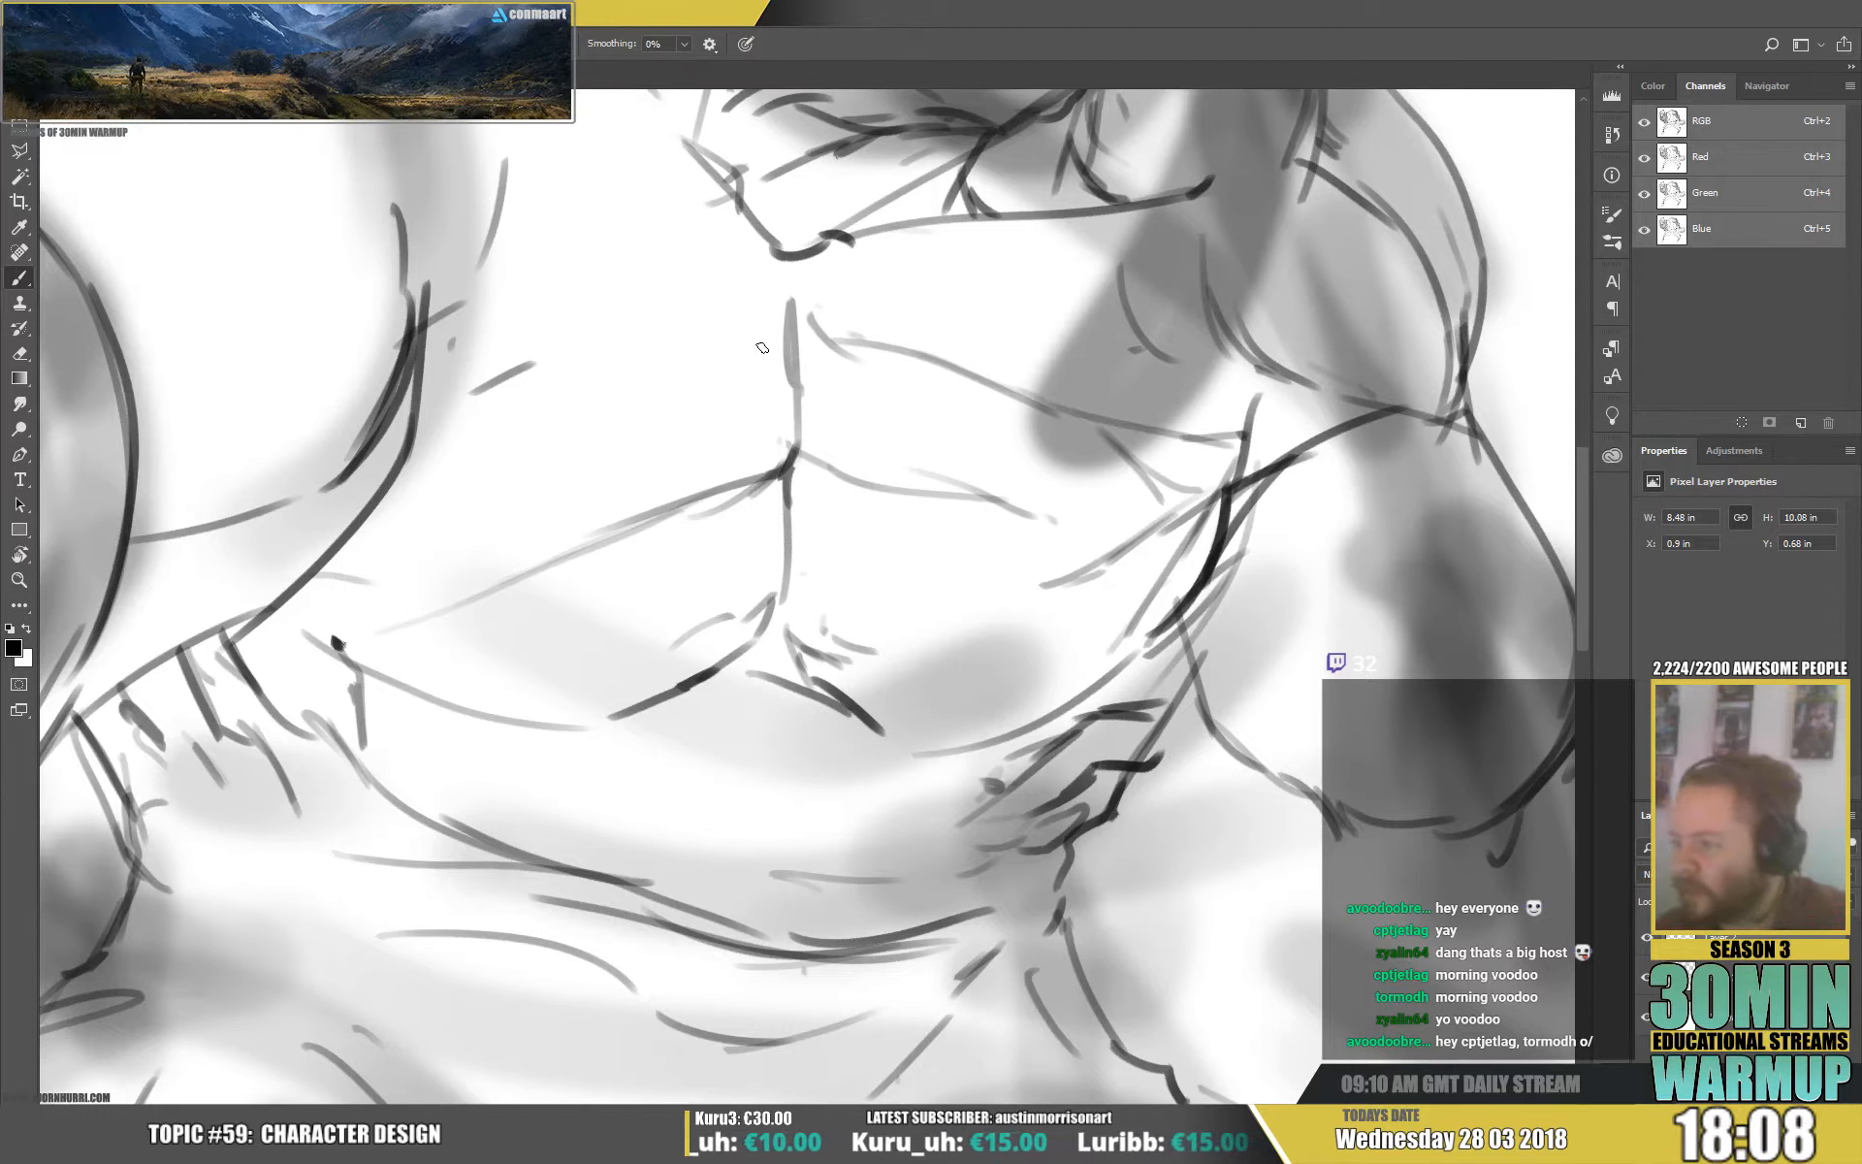
Draw the matching upper chest line toward the near arm with overlapping strokes and accent the top of the centre line.
drag(797, 329, 824, 302)
drag(631, 425, 384, 579)
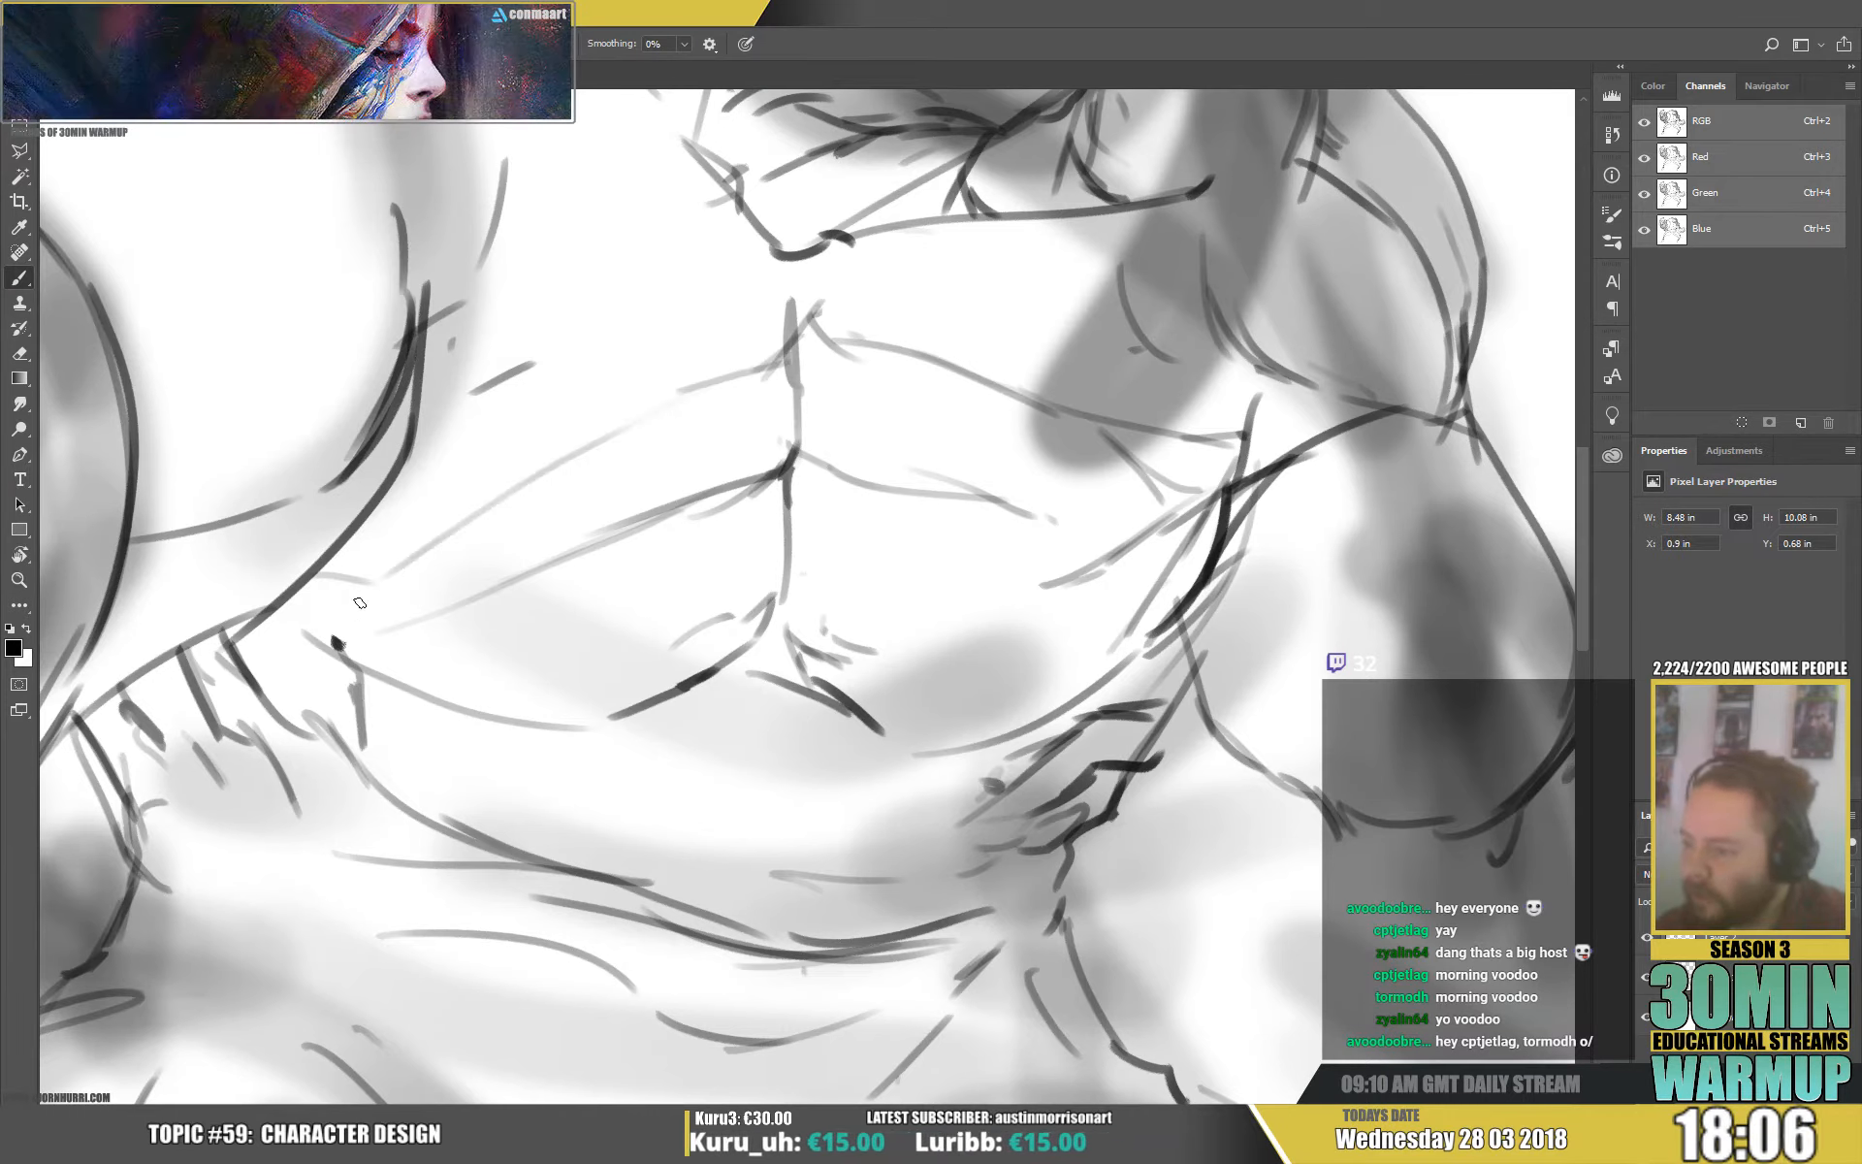
drag(699, 391, 376, 485)
mouse_move(617, 410)
mouse_down()
mouse_move(309, 553)
mouse_move(786, 373)
mouse_up()
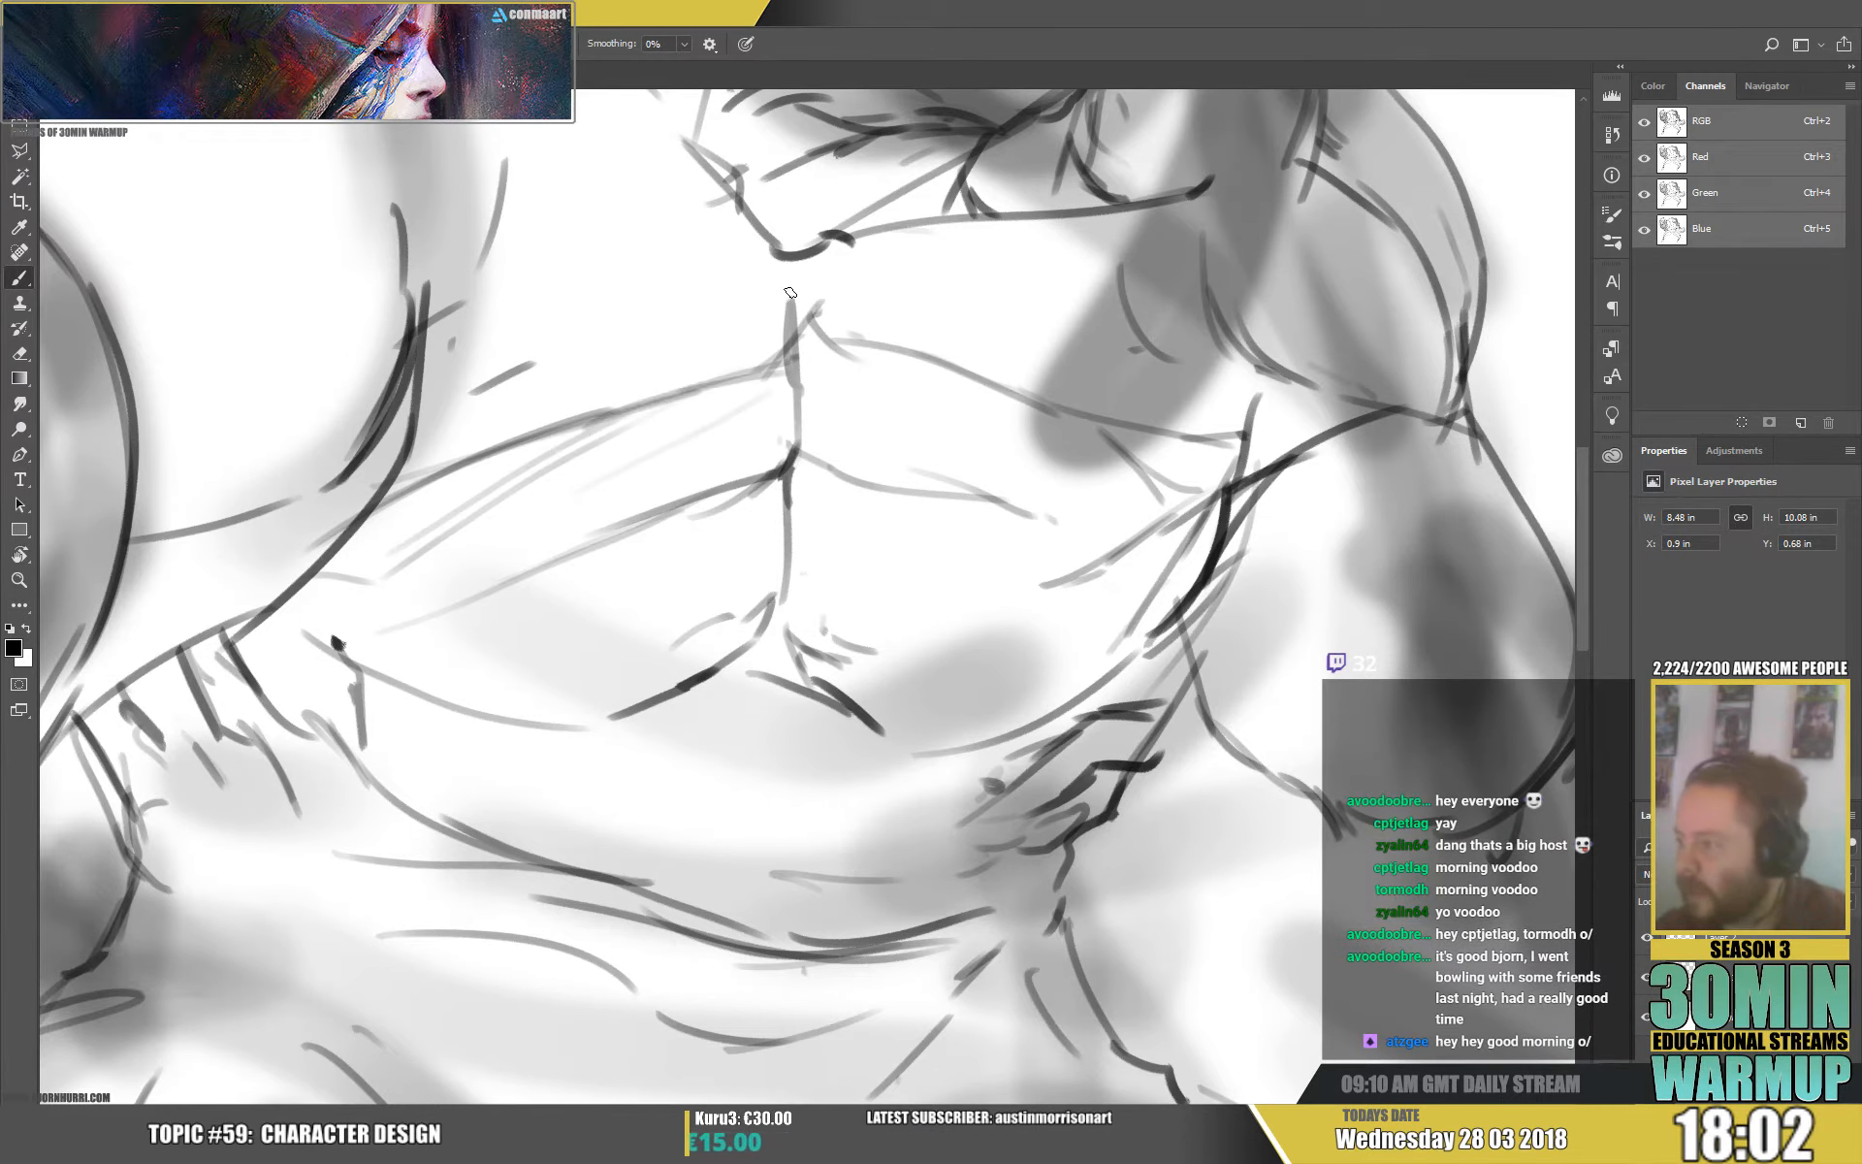
drag(776, 278, 807, 318)
Sketch the near shoulder muscle with an arched contour, overlapping strokes and a line across the upper chest.
drag(1012, 214, 1042, 446)
drag(664, 320, 764, 435)
mouse_move(532, 431)
mouse_down()
mouse_move(594, 373)
mouse_move(642, 393)
mouse_up()
drag(570, 328, 663, 407)
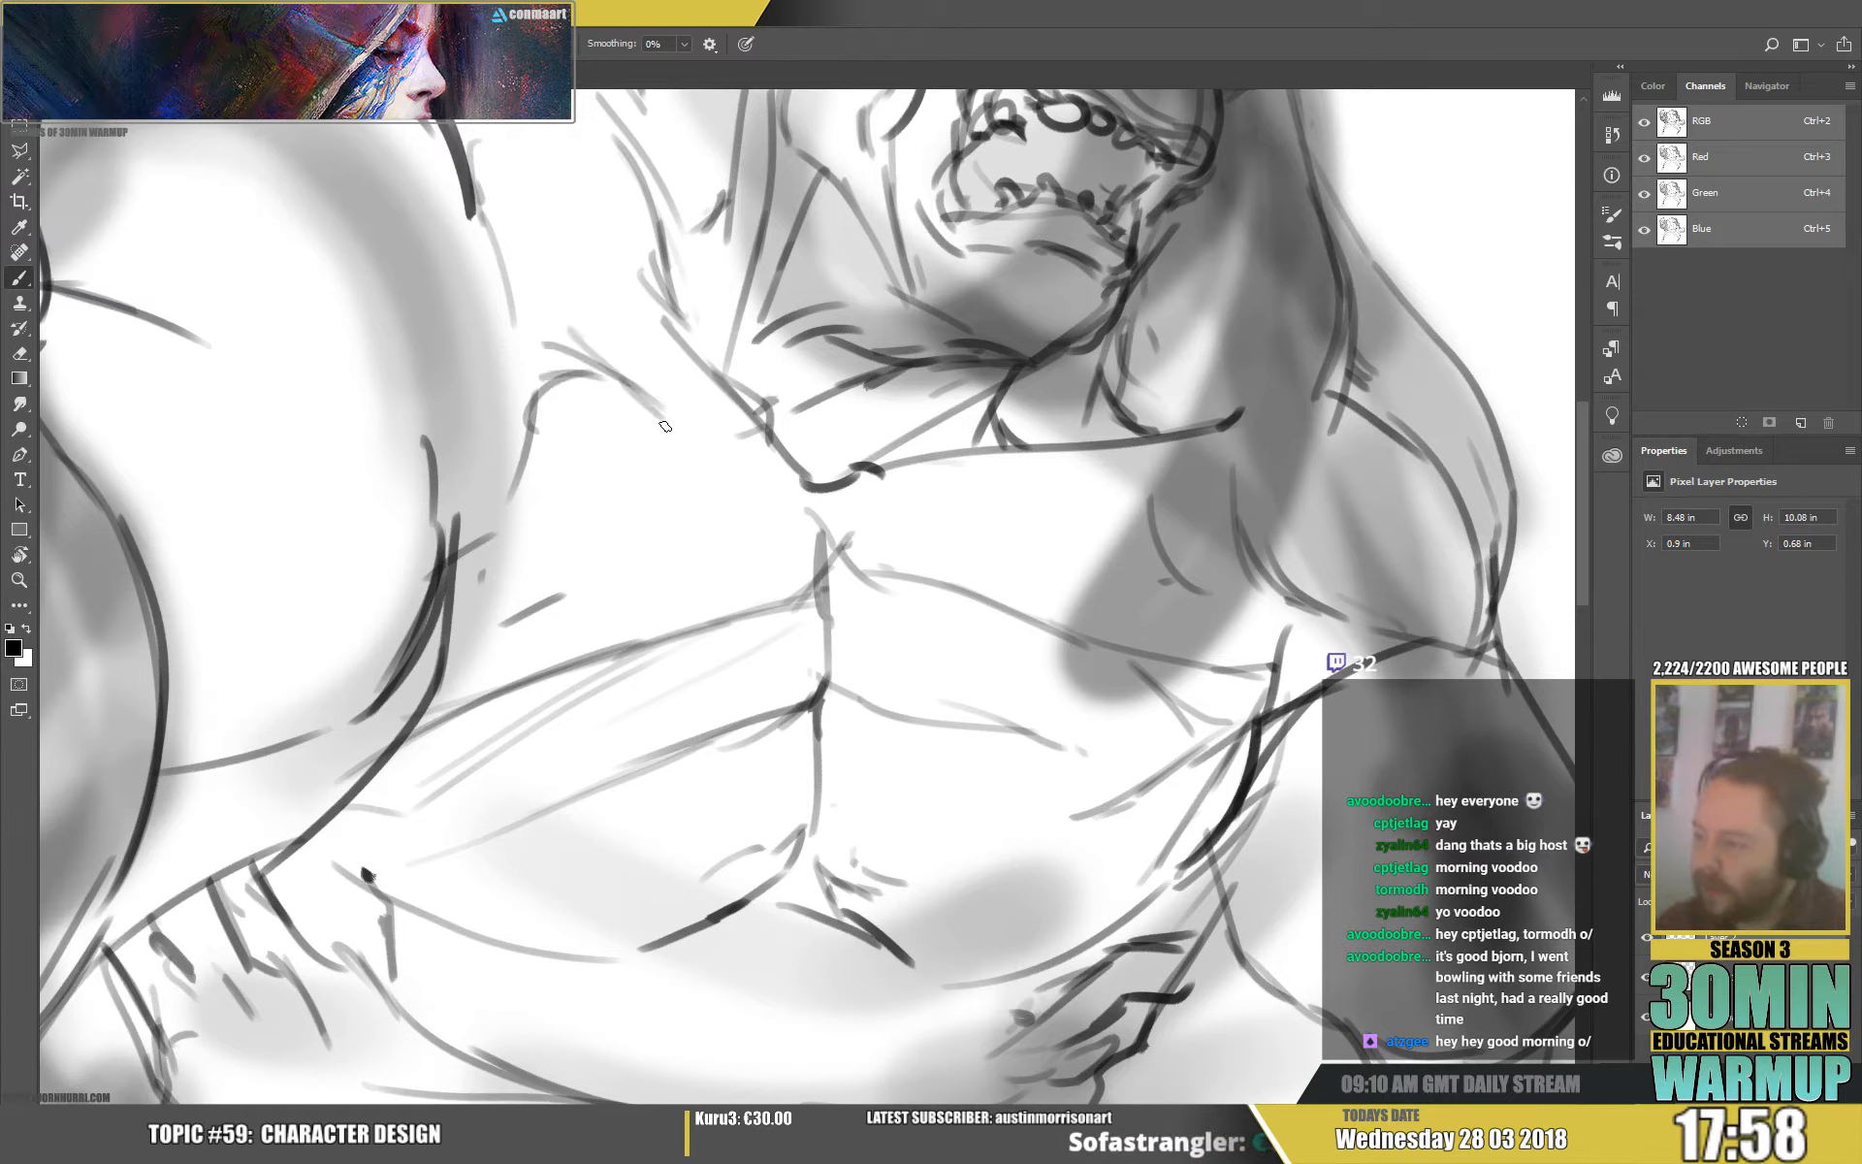
mouse_move(472, 493)
mouse_down()
mouse_move(679, 427)
mouse_move(698, 500)
mouse_up()
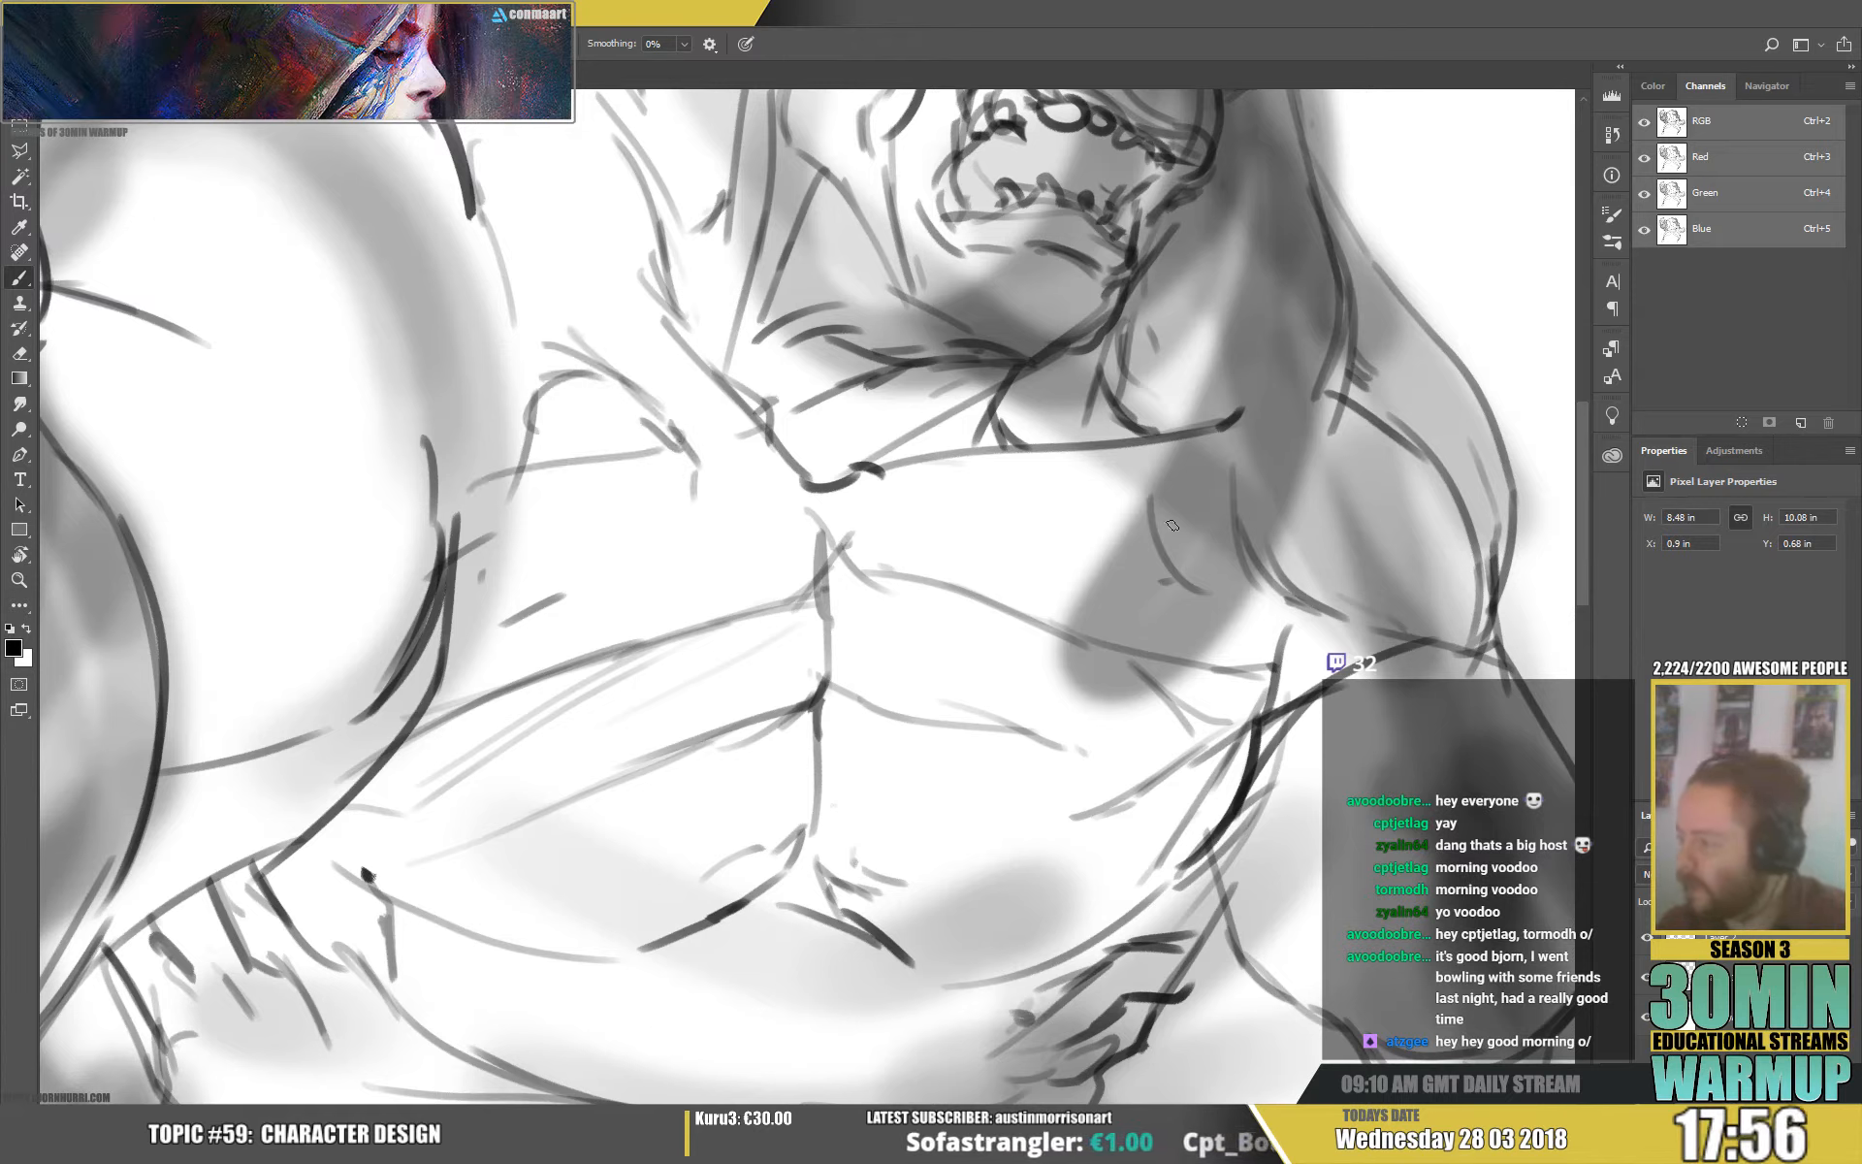
Draw an arched muscle line with short accents on the far side of the upper chest.
mouse_move(1185, 527)
mouse_down()
mouse_move(1065, 490)
mouse_move(1004, 520)
mouse_move(1162, 492)
mouse_up()
mouse_move(1028, 512)
mouse_down()
mouse_move(1148, 558)
mouse_move(1205, 521)
mouse_up()
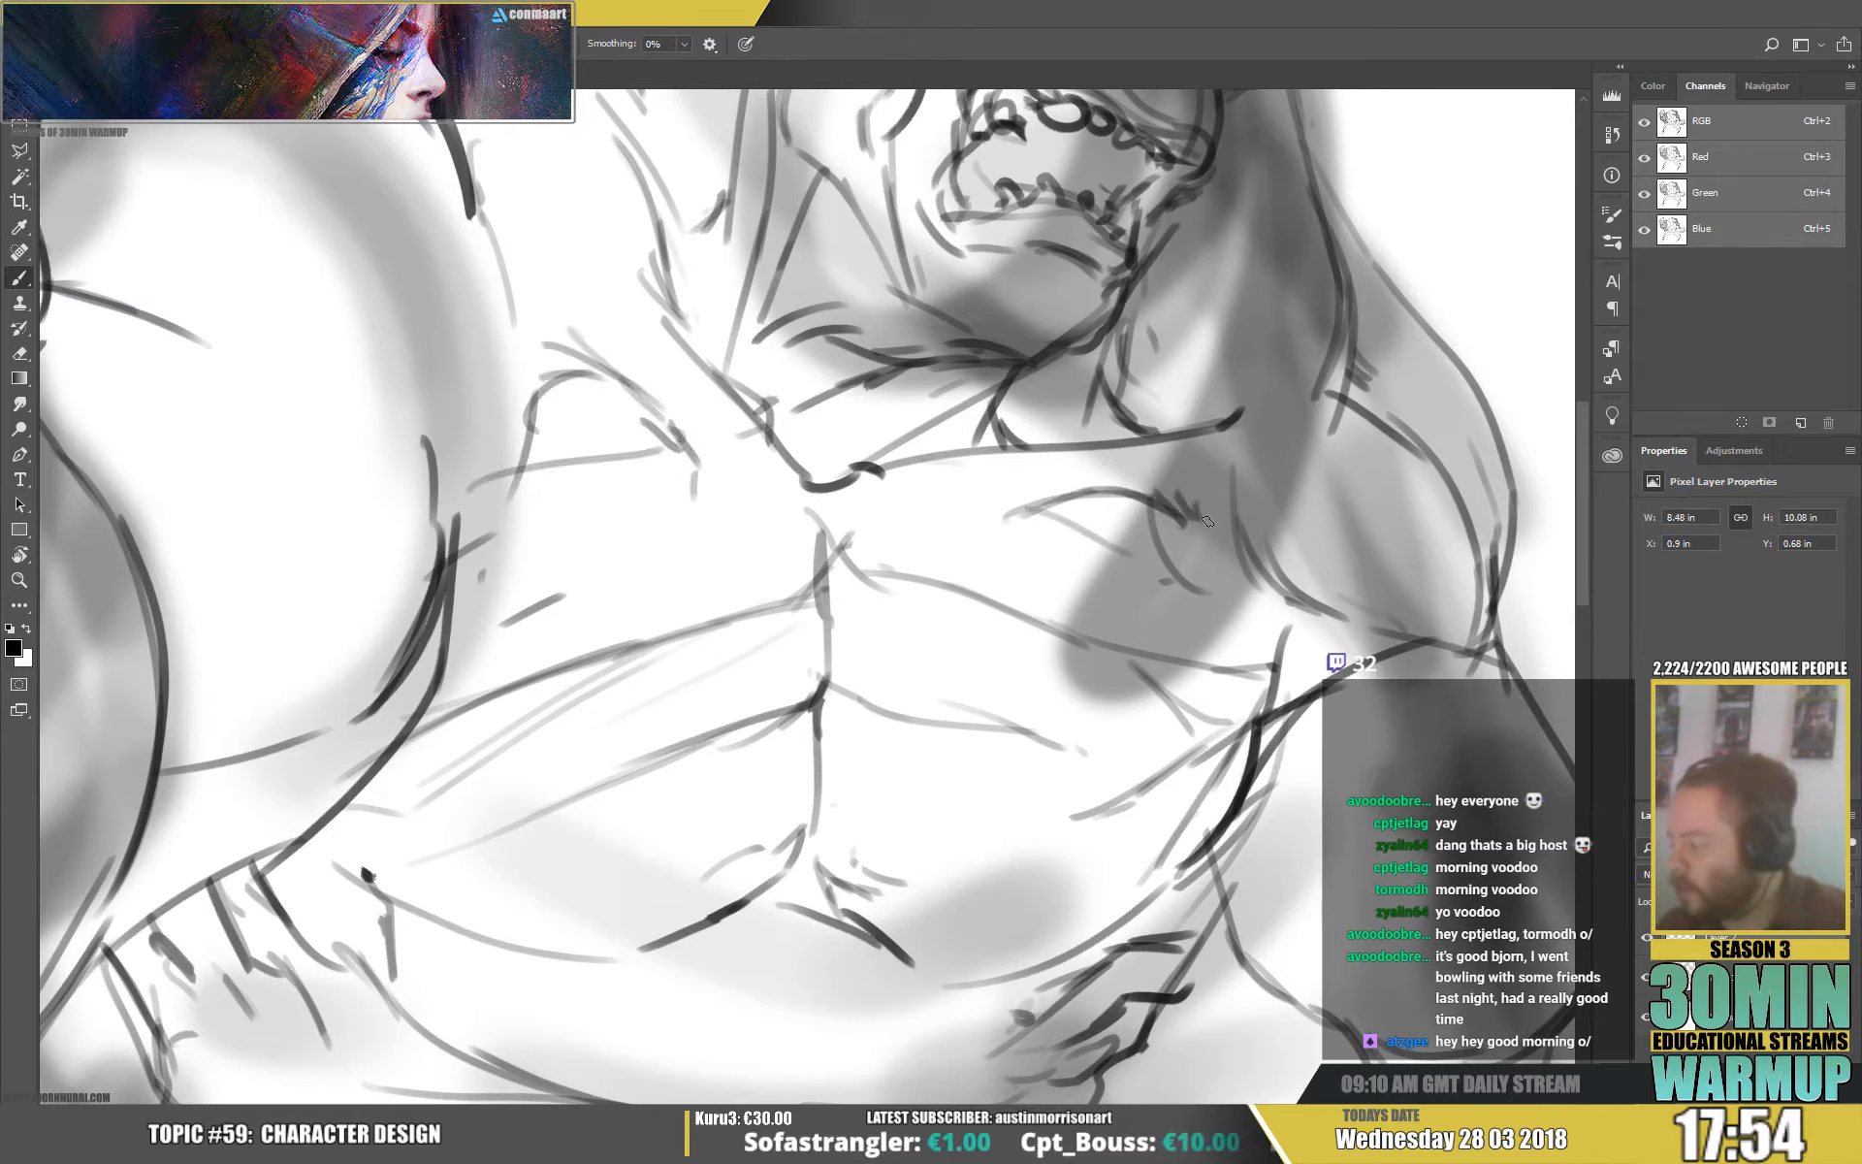
mouse_move(1193, 426)
mouse_down()
mouse_move(1268, 380)
mouse_move(1238, 382)
mouse_up()
Add short hatching strokes to the shaded area beside the creature's jaw.
drag(1355, 244, 1090, 506)
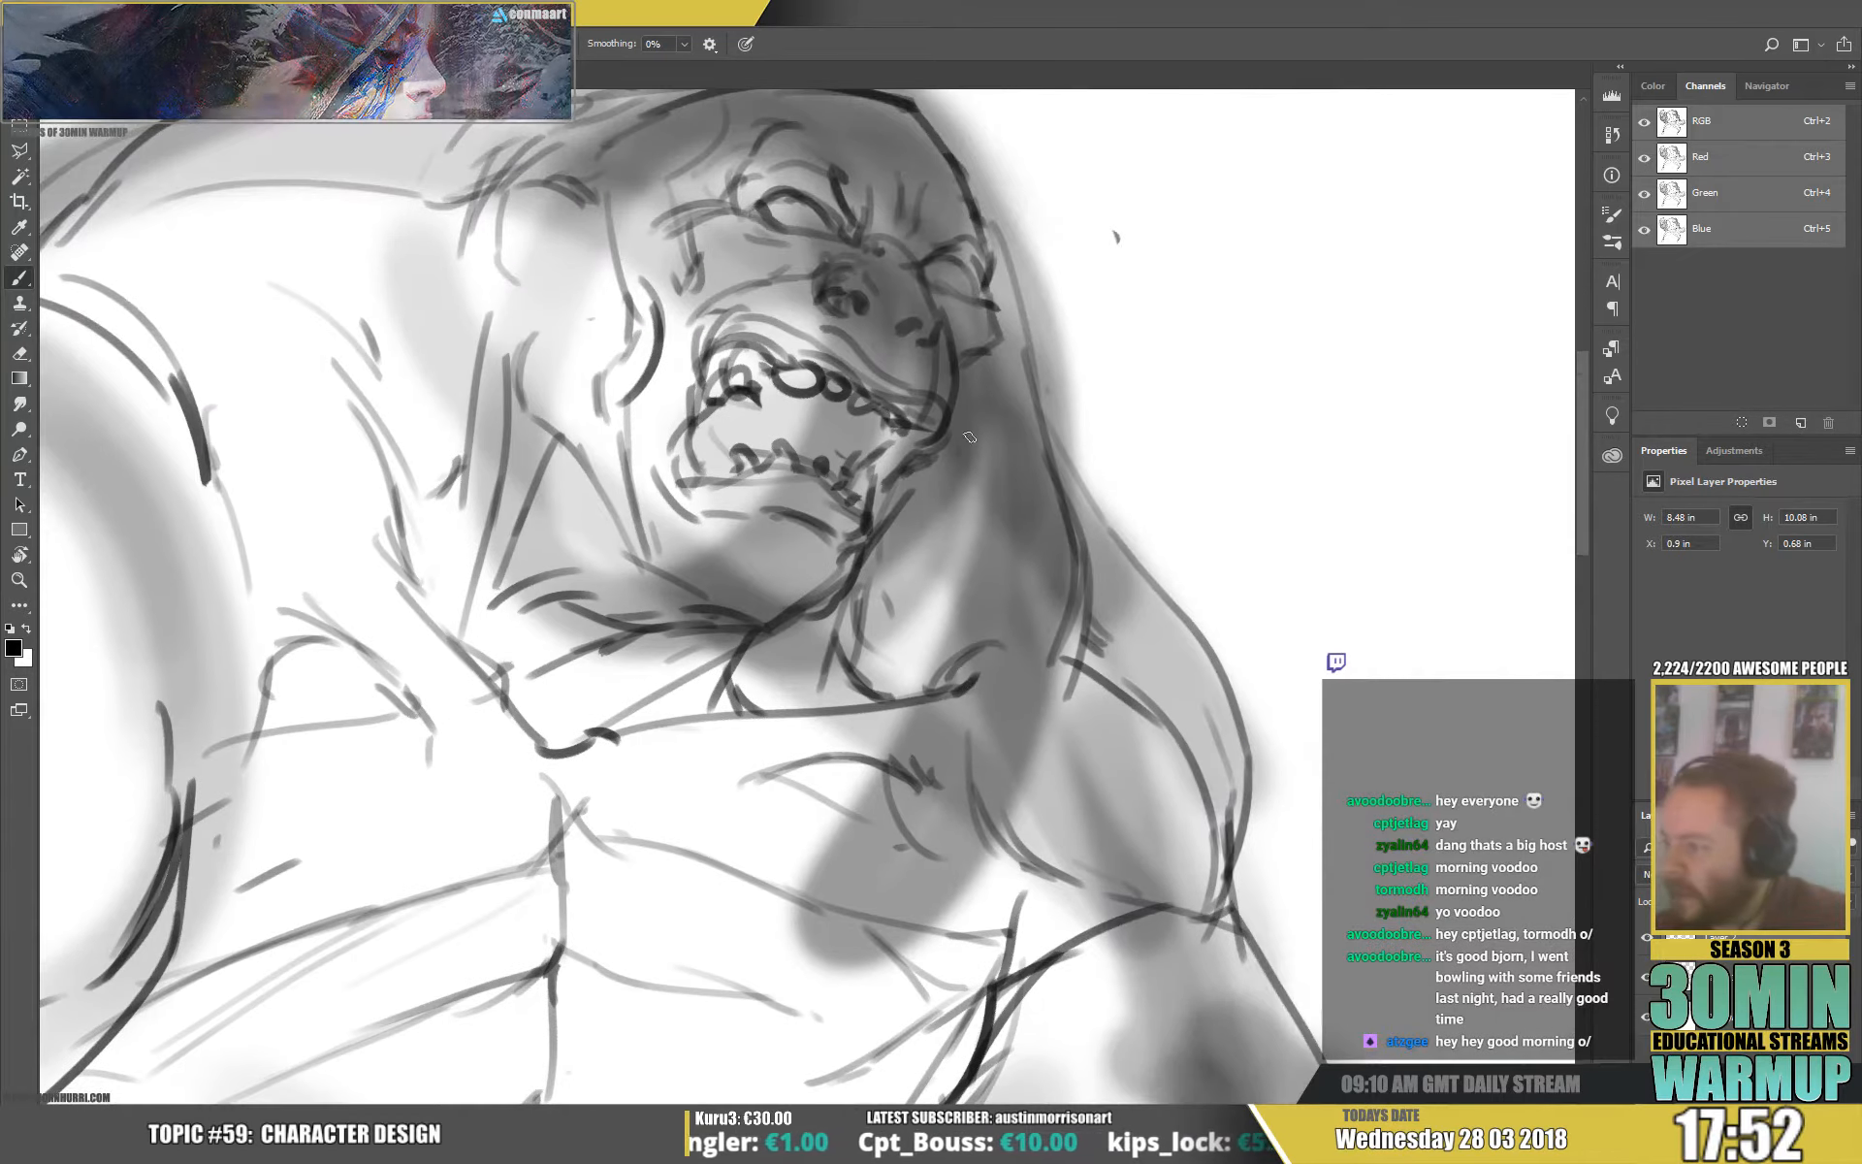
drag(963, 514, 933, 570)
mouse_move(951, 540)
mouse_down()
mouse_move(929, 584)
mouse_move(950, 601)
mouse_up()
drag(974, 555, 967, 623)
drag(976, 614, 957, 655)
Add short curved strokes on the near shoulder beside the neck.
drag(973, 412, 1263, 537)
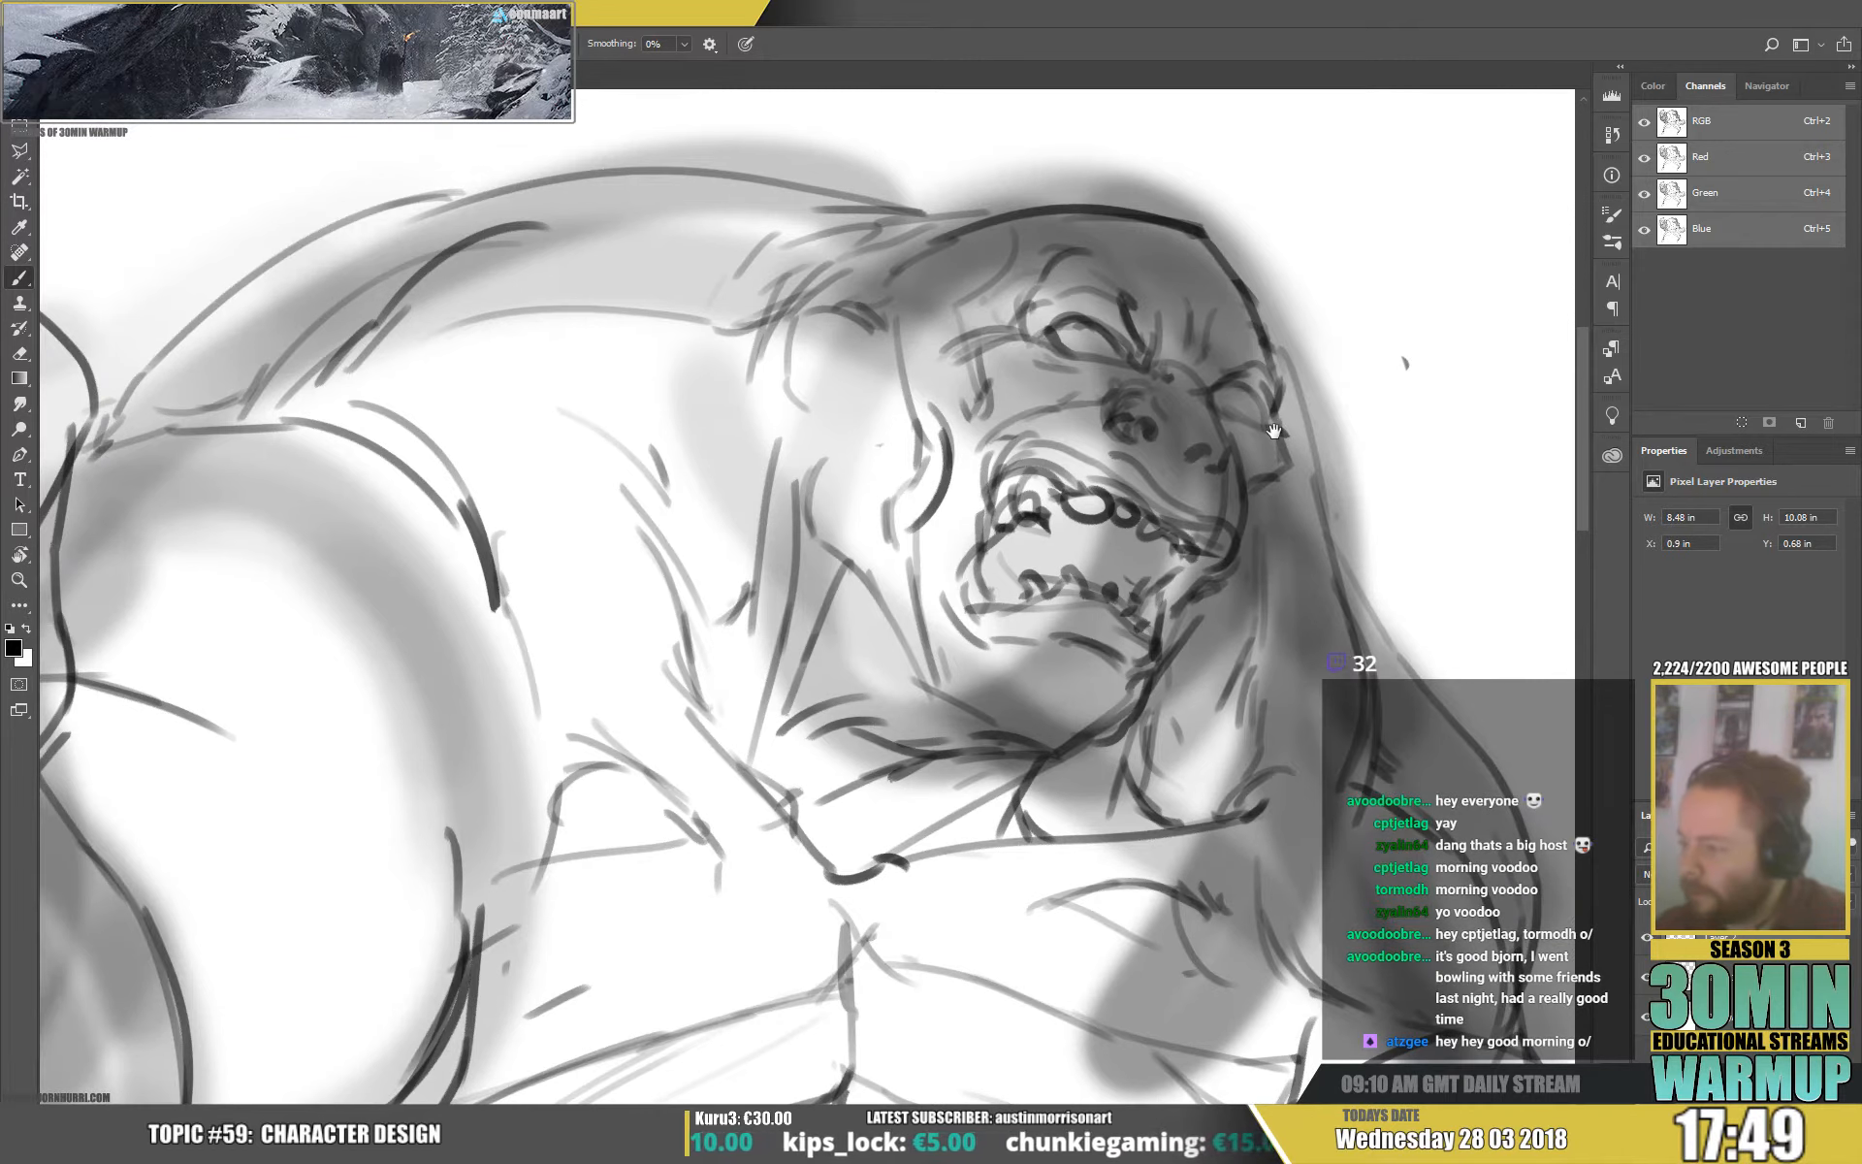
drag(620, 369, 599, 415)
drag(635, 370, 608, 417)
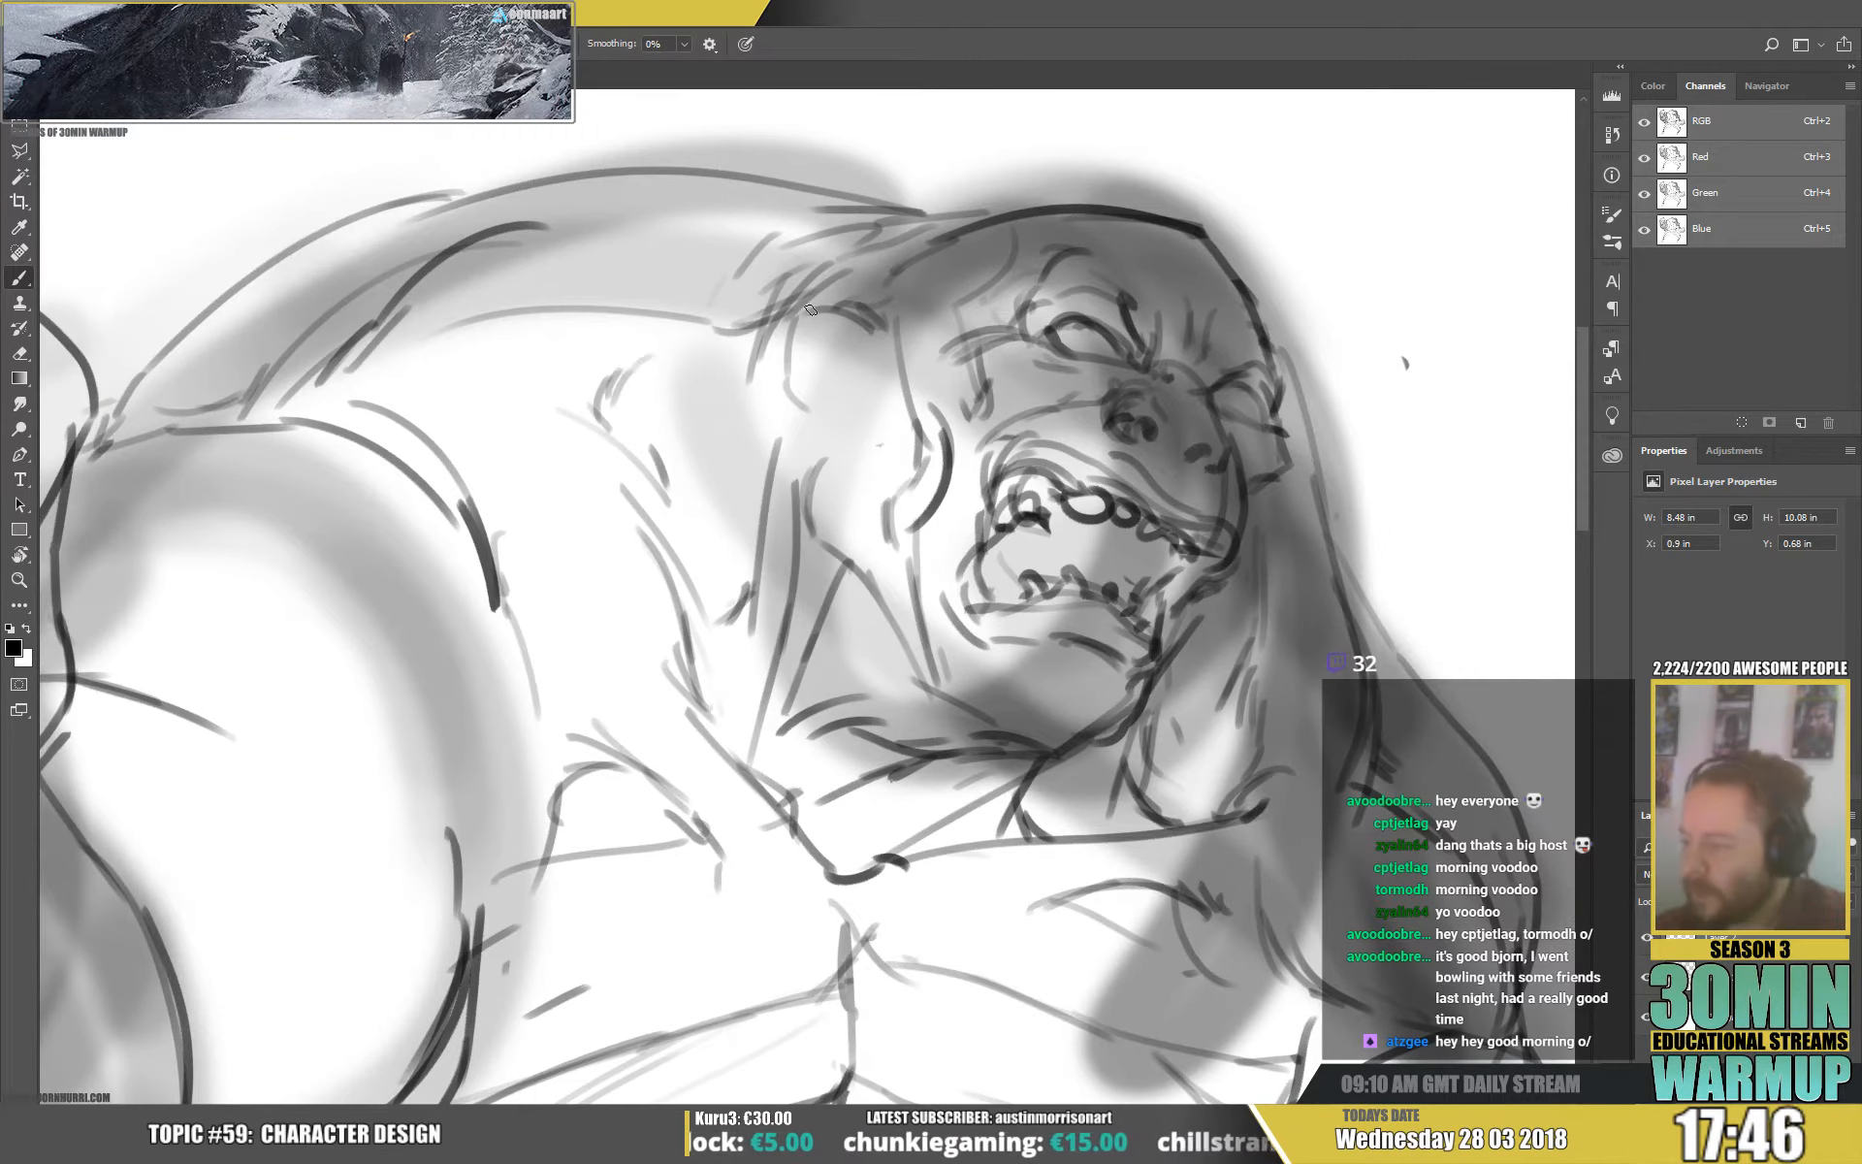
drag(1298, 561, 1316, 518)
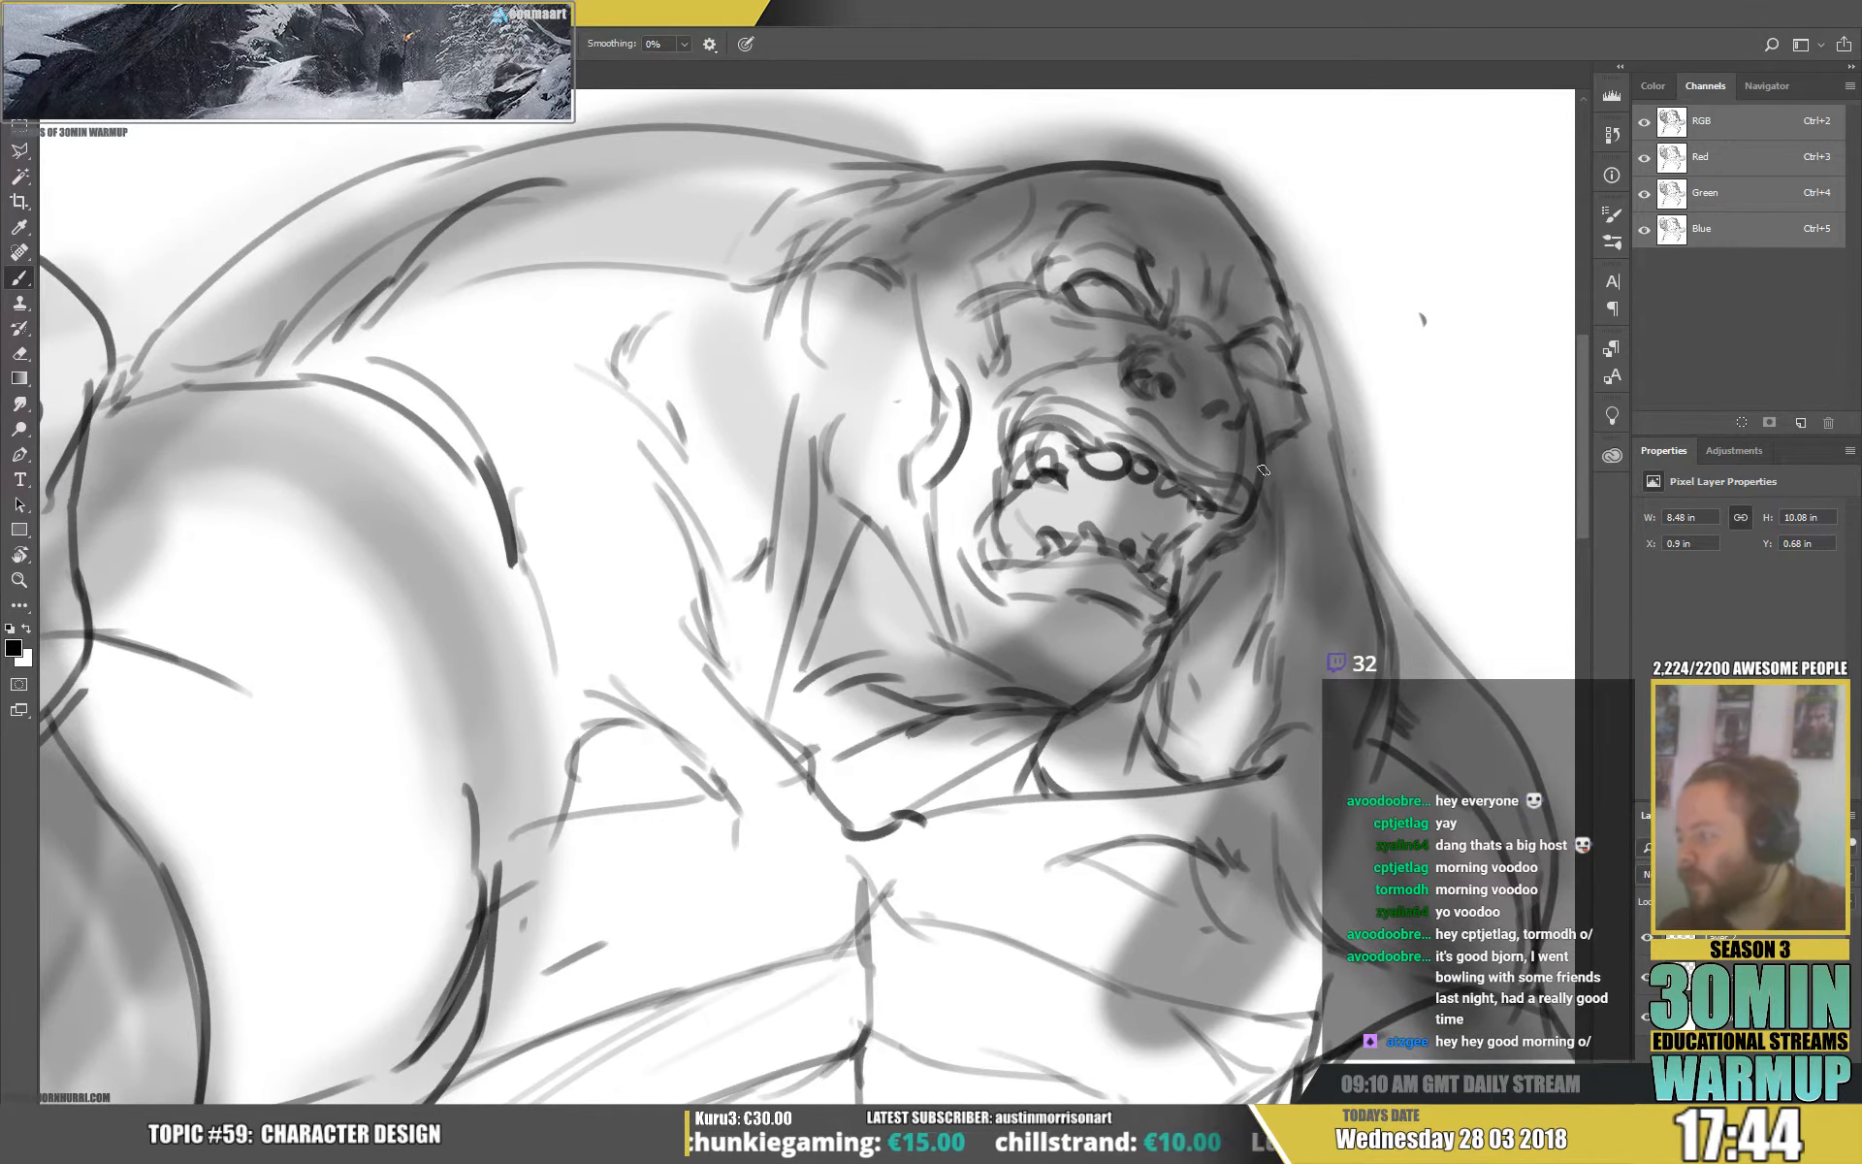
Draw the creature's ear with its inner folds, the jaw contour below it and the hairline curve around the temple.
mouse_move(885, 284)
mouse_down()
mouse_move(808, 335)
mouse_move(851, 382)
mouse_up()
mouse_move(824, 288)
mouse_down()
mouse_move(881, 293)
mouse_move(842, 330)
mouse_move(878, 338)
mouse_move(844, 373)
mouse_move(831, 476)
mouse_move(863, 538)
mouse_up()
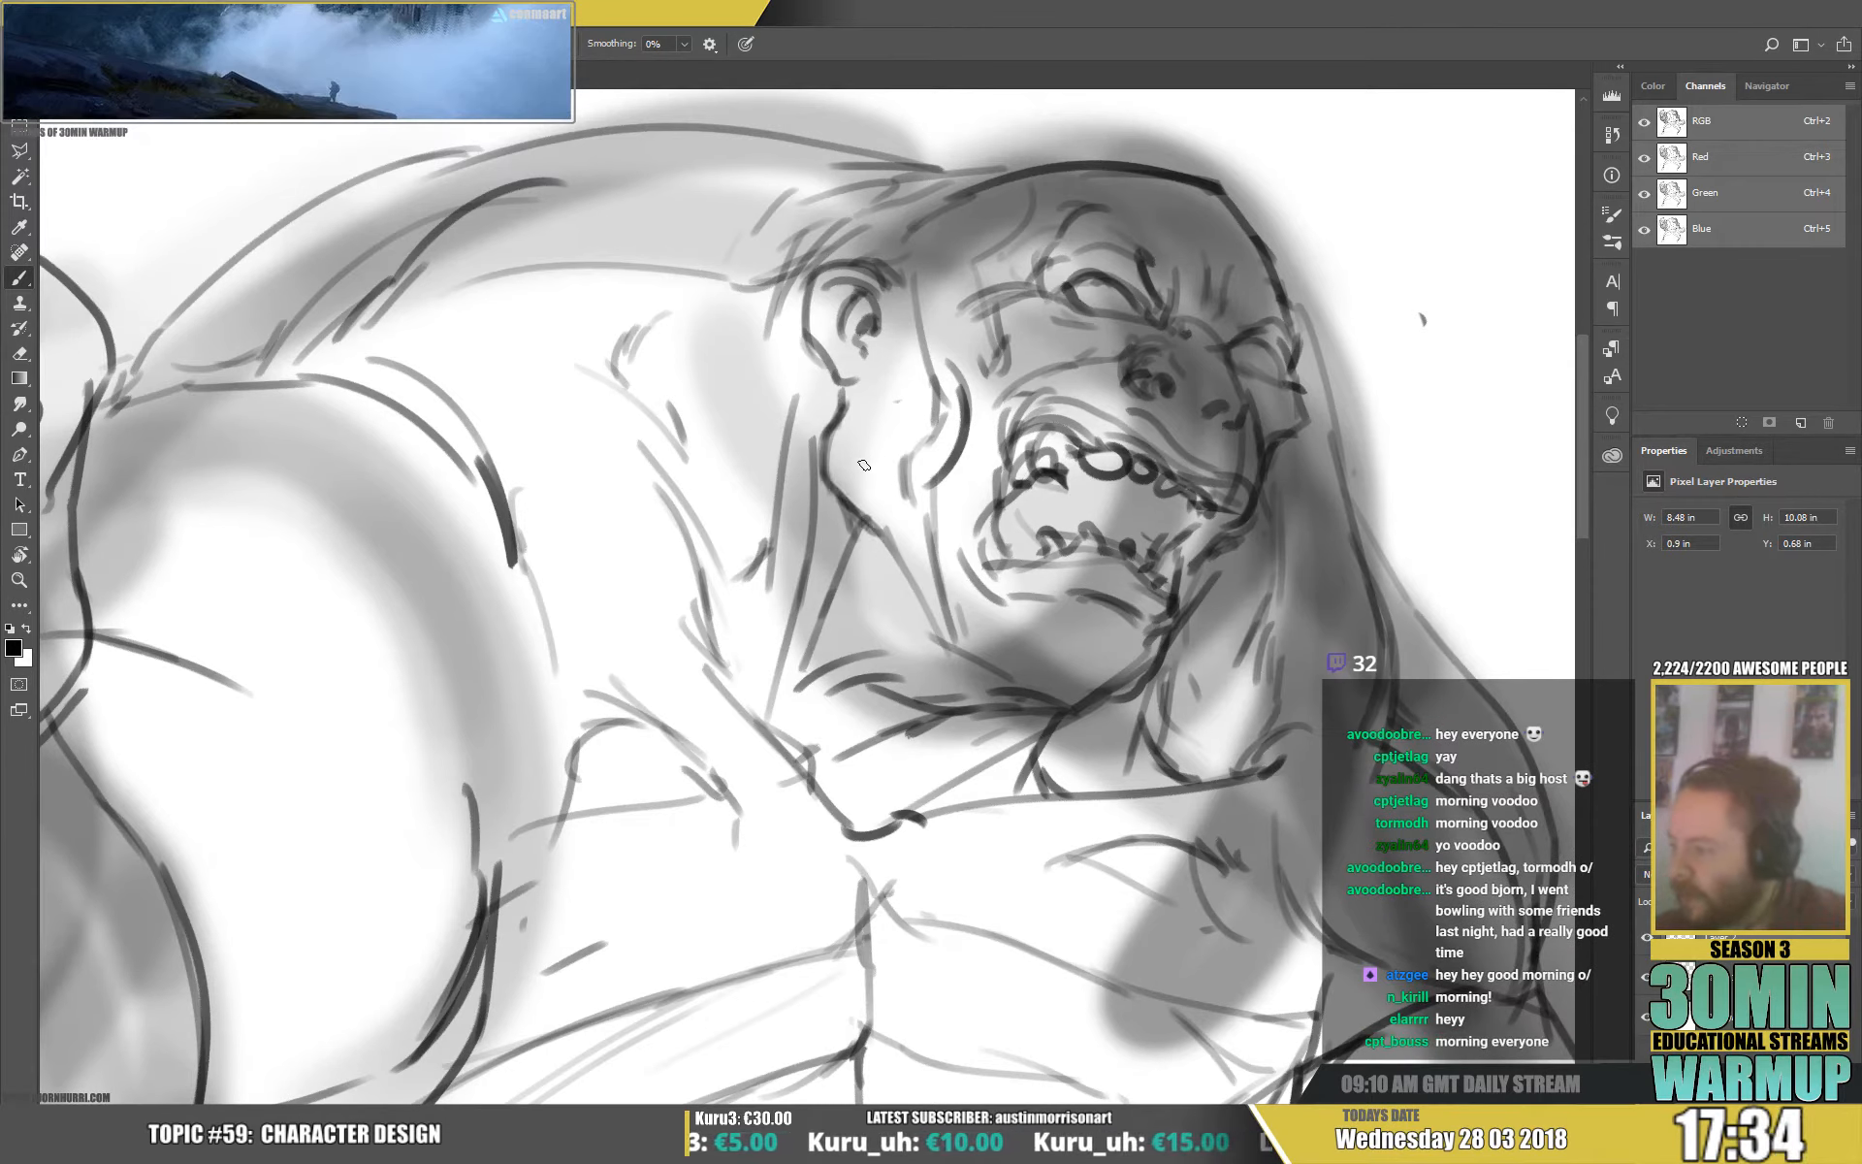
mouse_move(892, 468)
mouse_down()
mouse_move(890, 524)
mouse_move(917, 387)
mouse_move(900, 309)
mouse_move(913, 320)
mouse_move(1025, 222)
mouse_up()
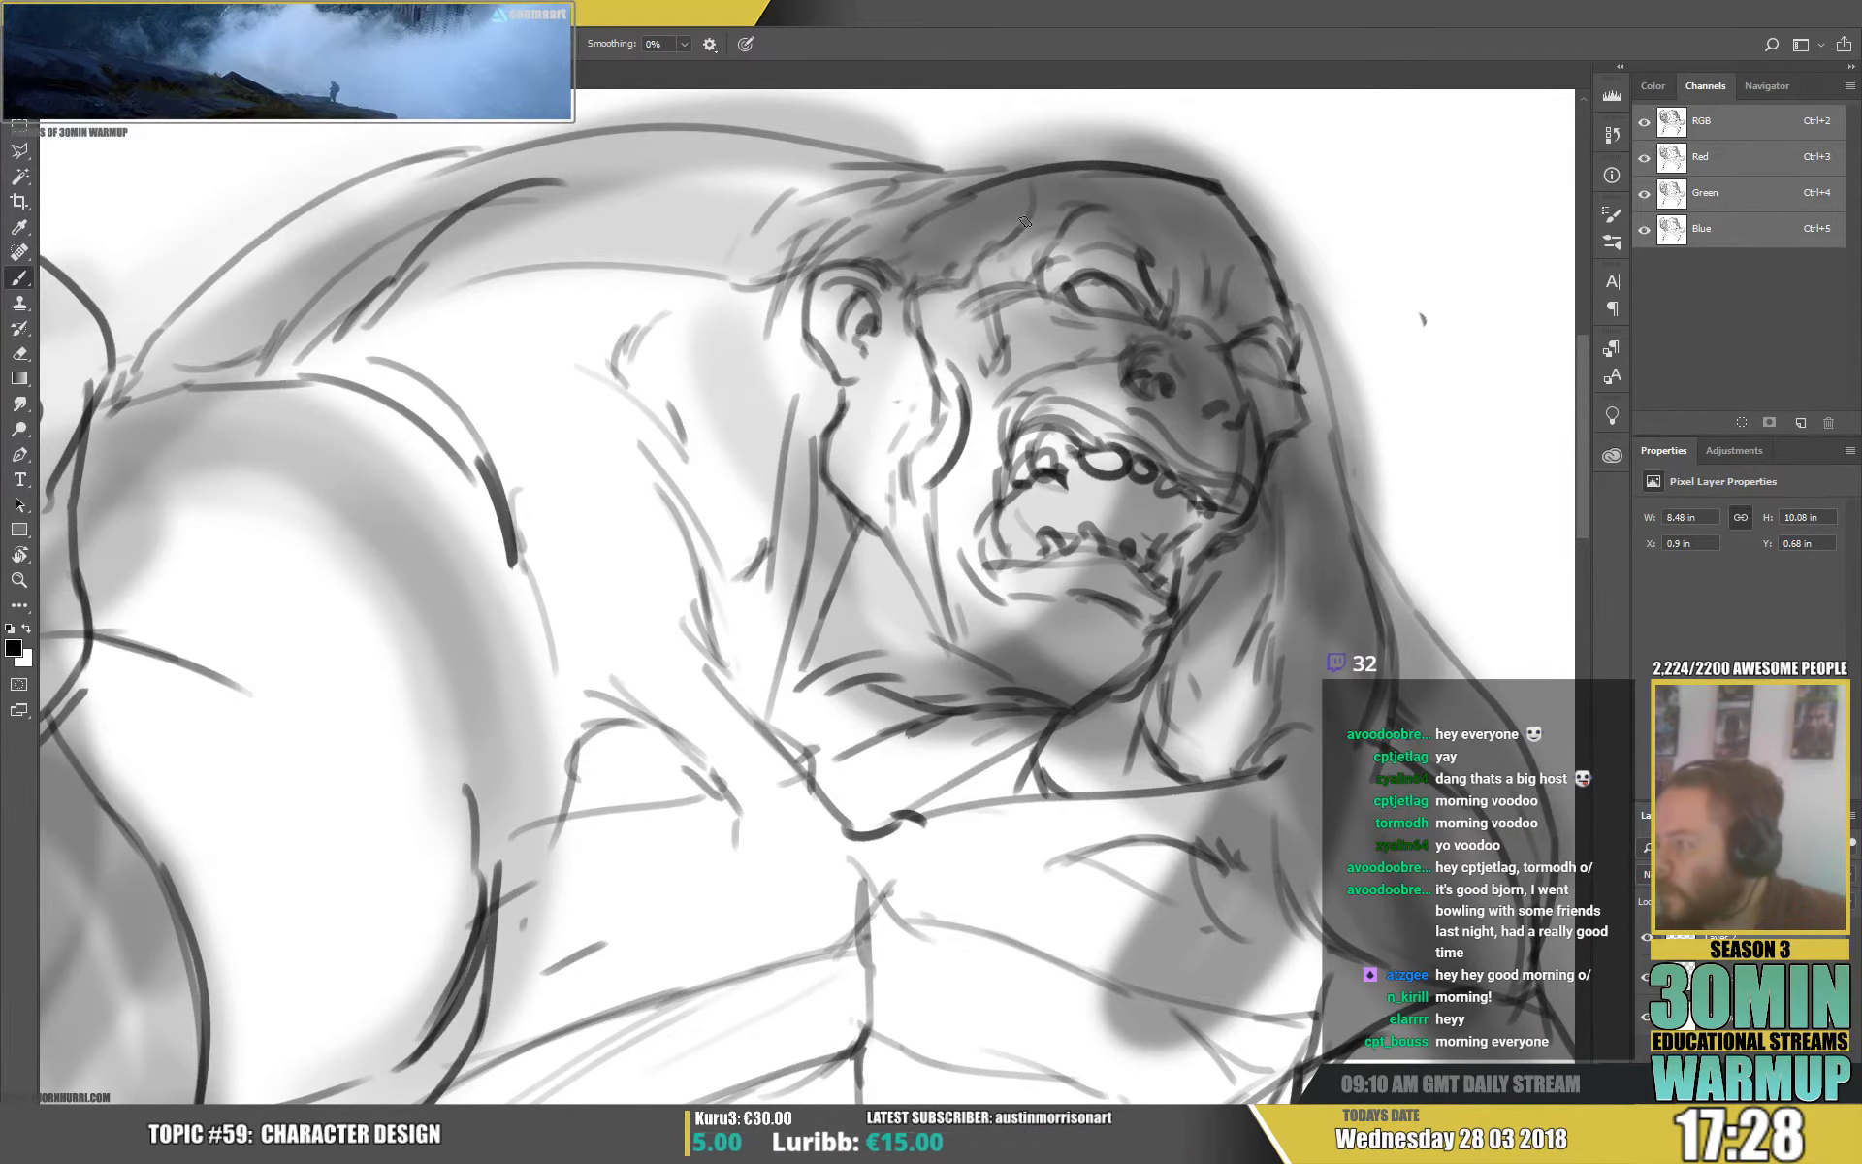
Add wrinkle strokes around the eyes, cheek and forehead, and darken the nostrils.
drag(1265, 337, 1218, 375)
drag(953, 347, 951, 387)
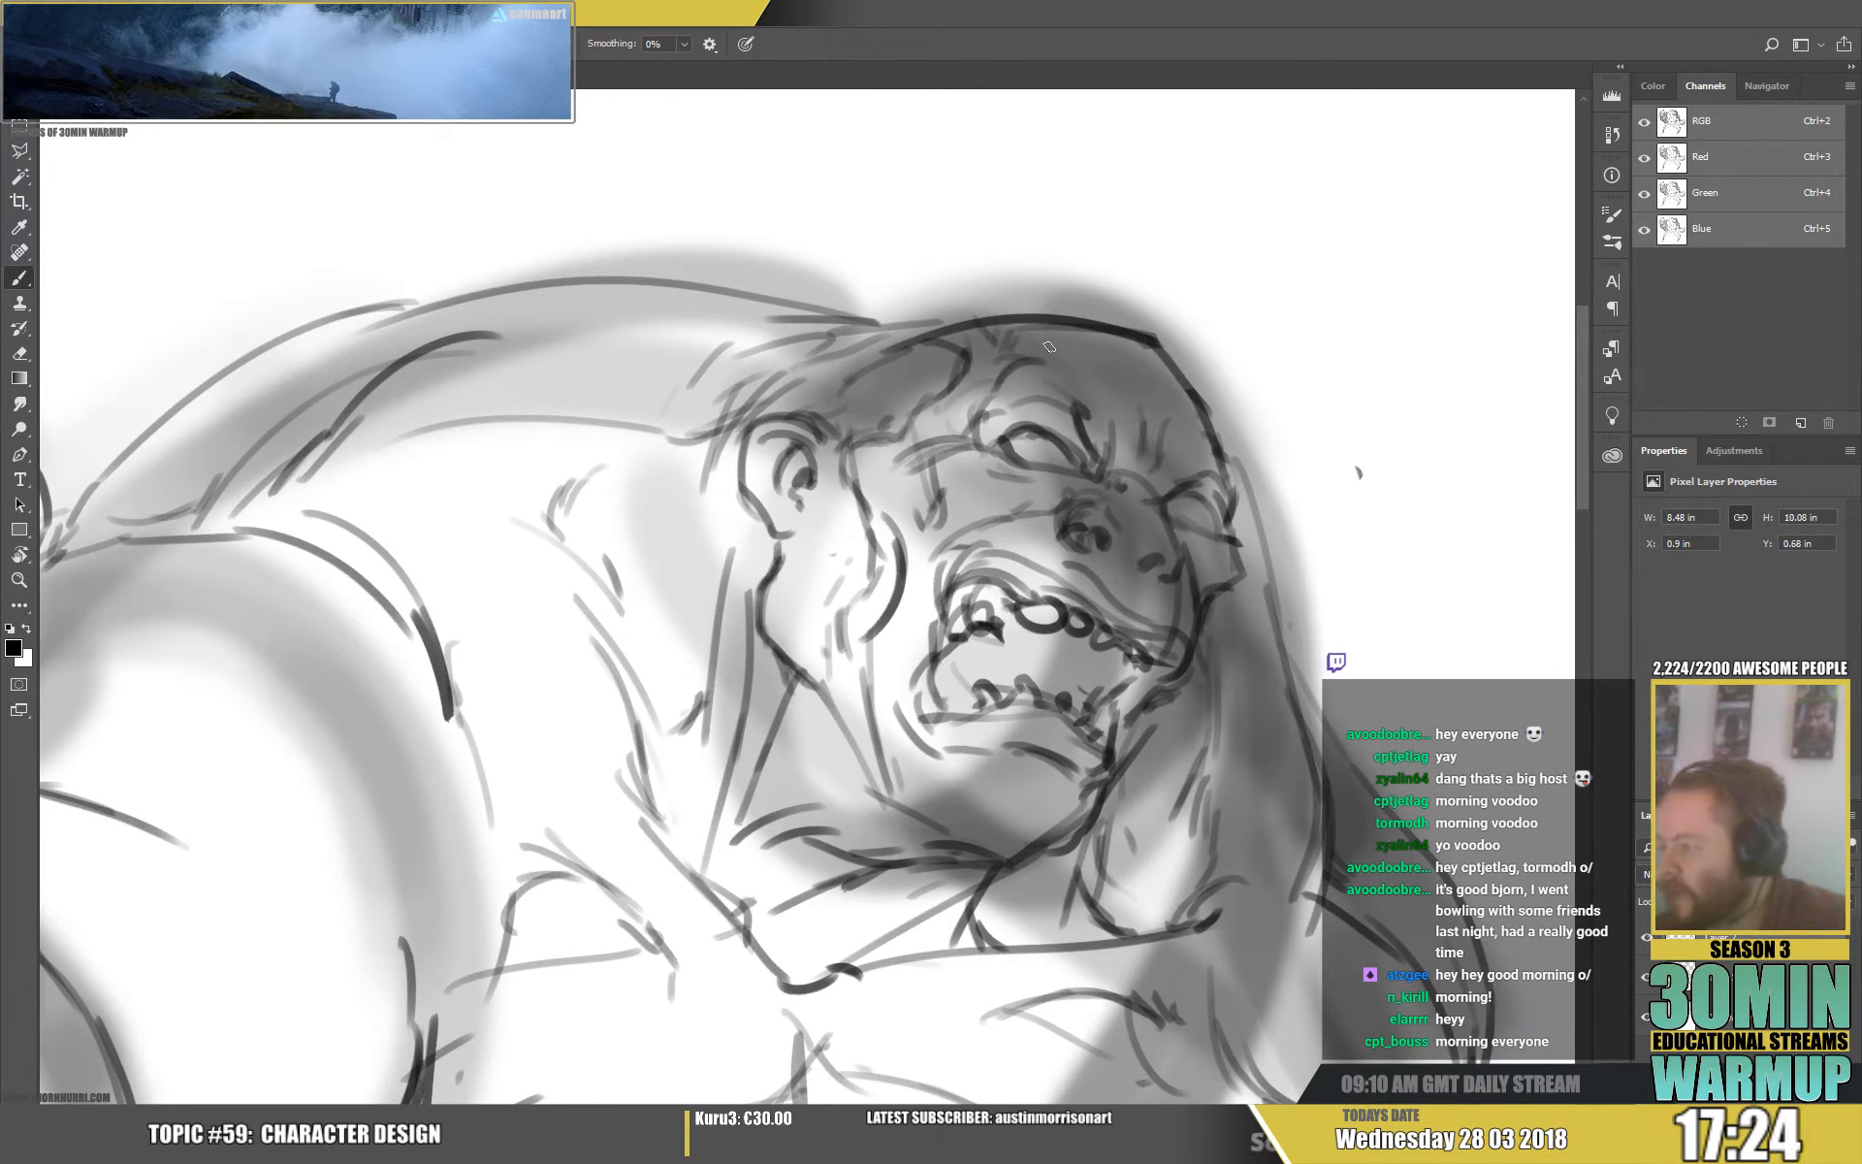
mouse_move(1083, 368)
mouse_down()
mouse_move(1114, 431)
mouse_move(1161, 434)
mouse_up()
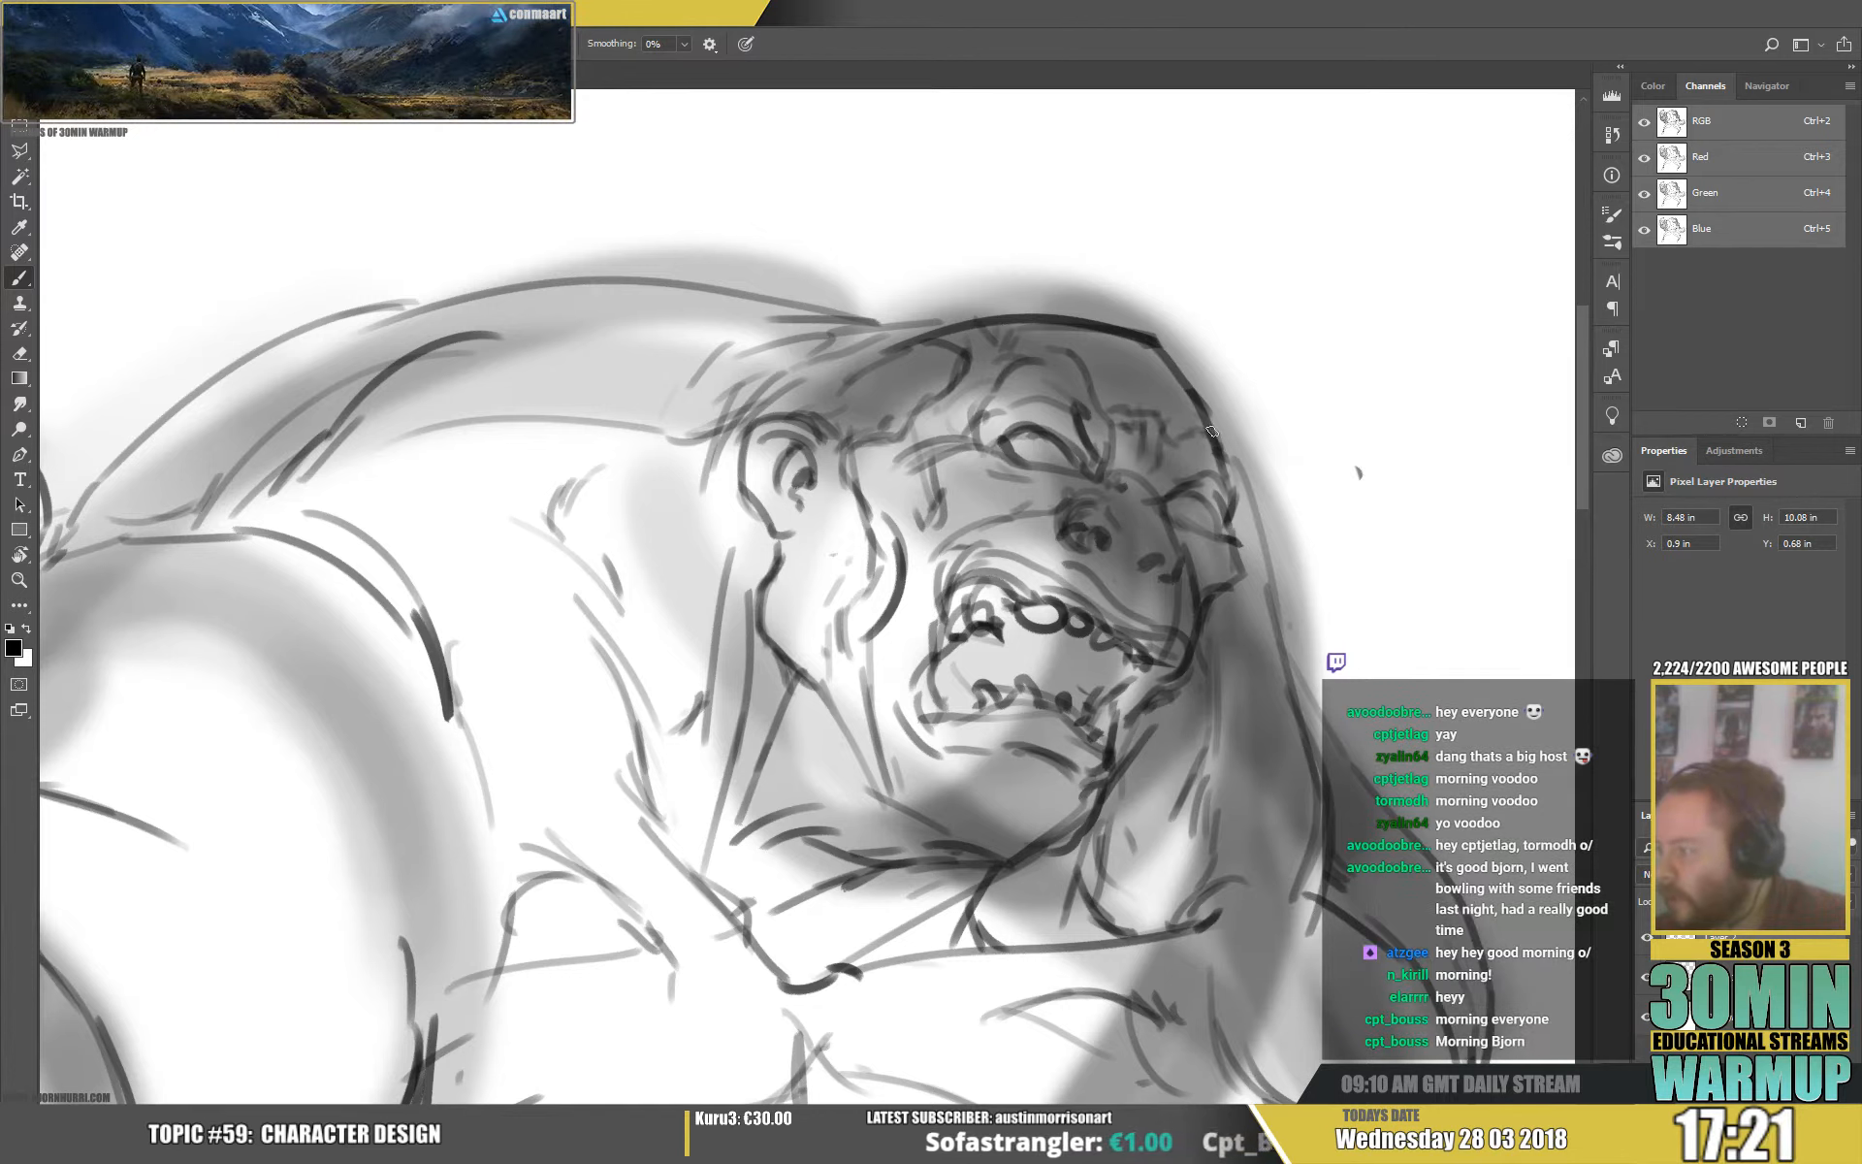
mouse_move(1011, 345)
mouse_down()
mouse_move(1074, 335)
mouse_move(1094, 360)
mouse_up()
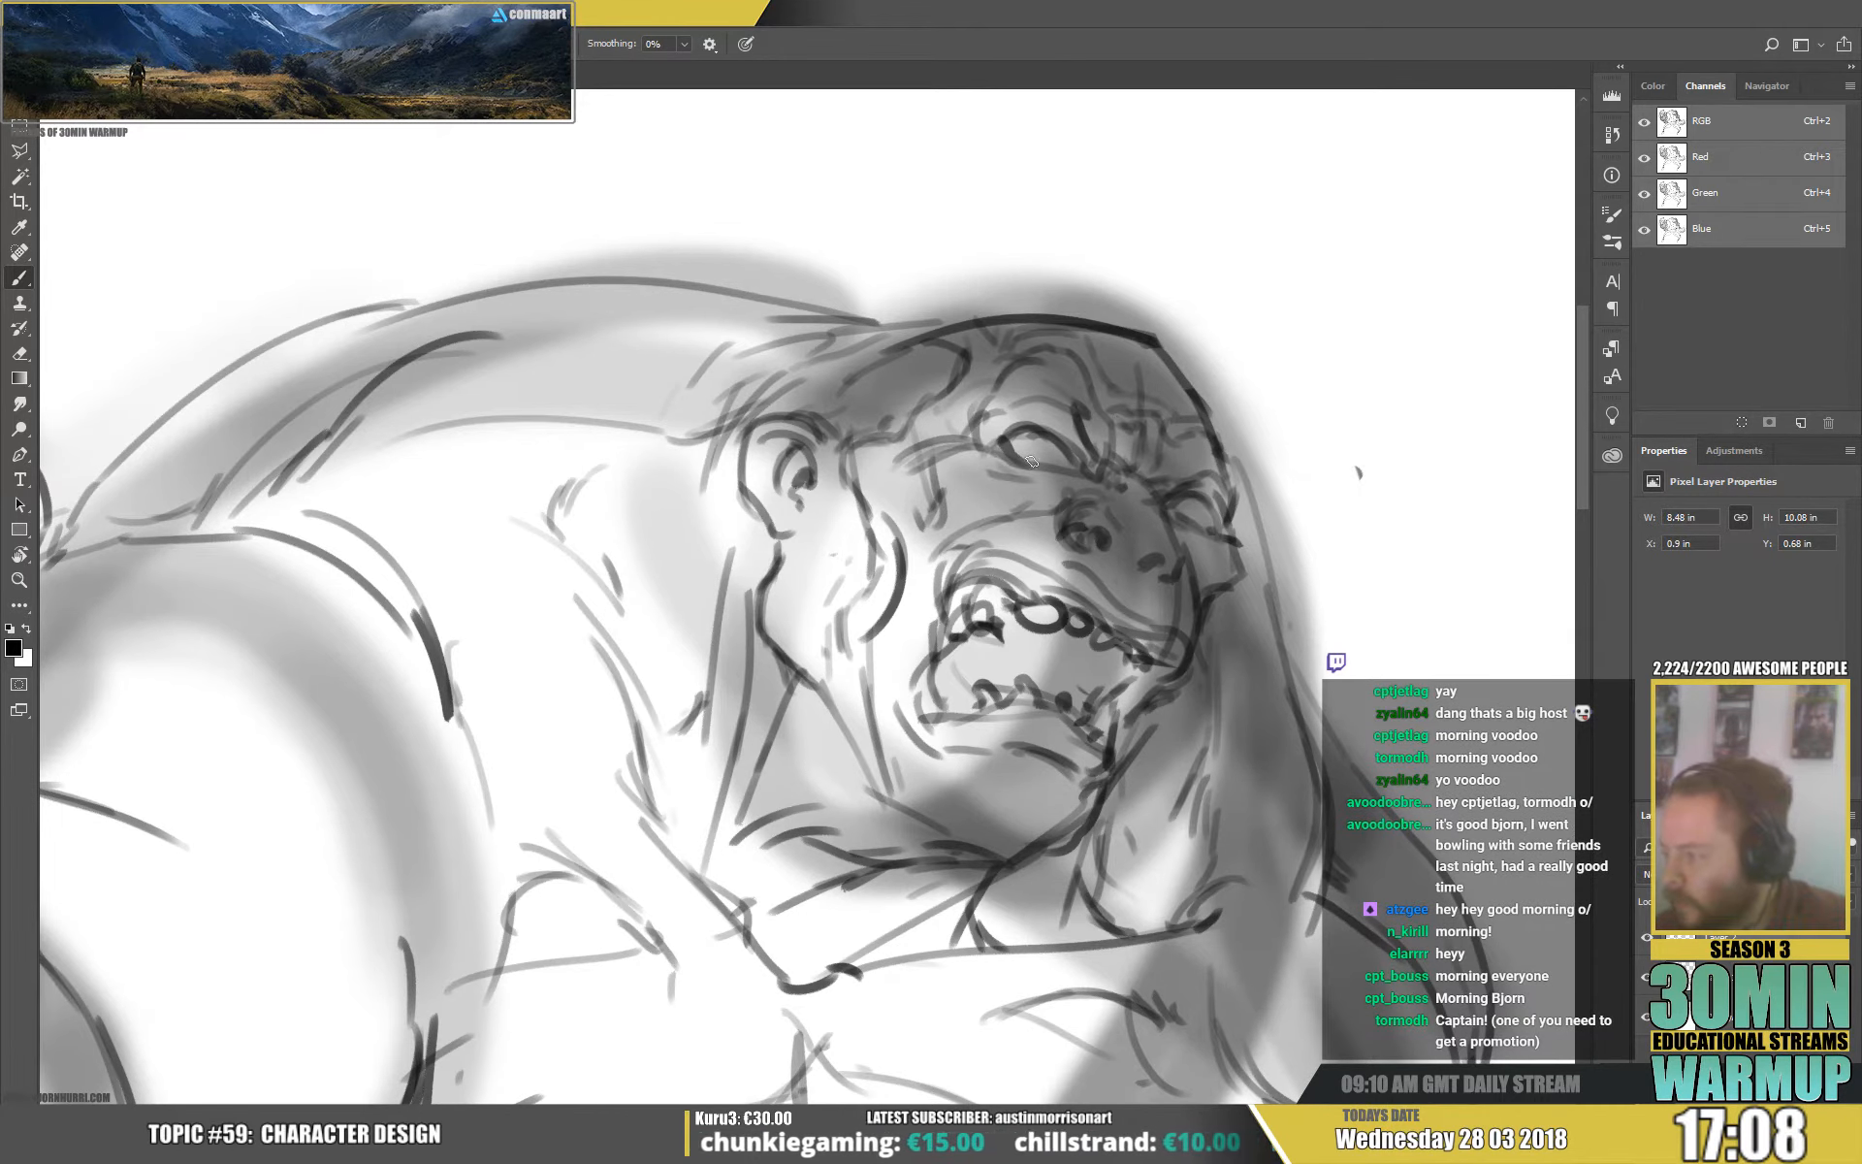
drag(1184, 621, 1228, 599)
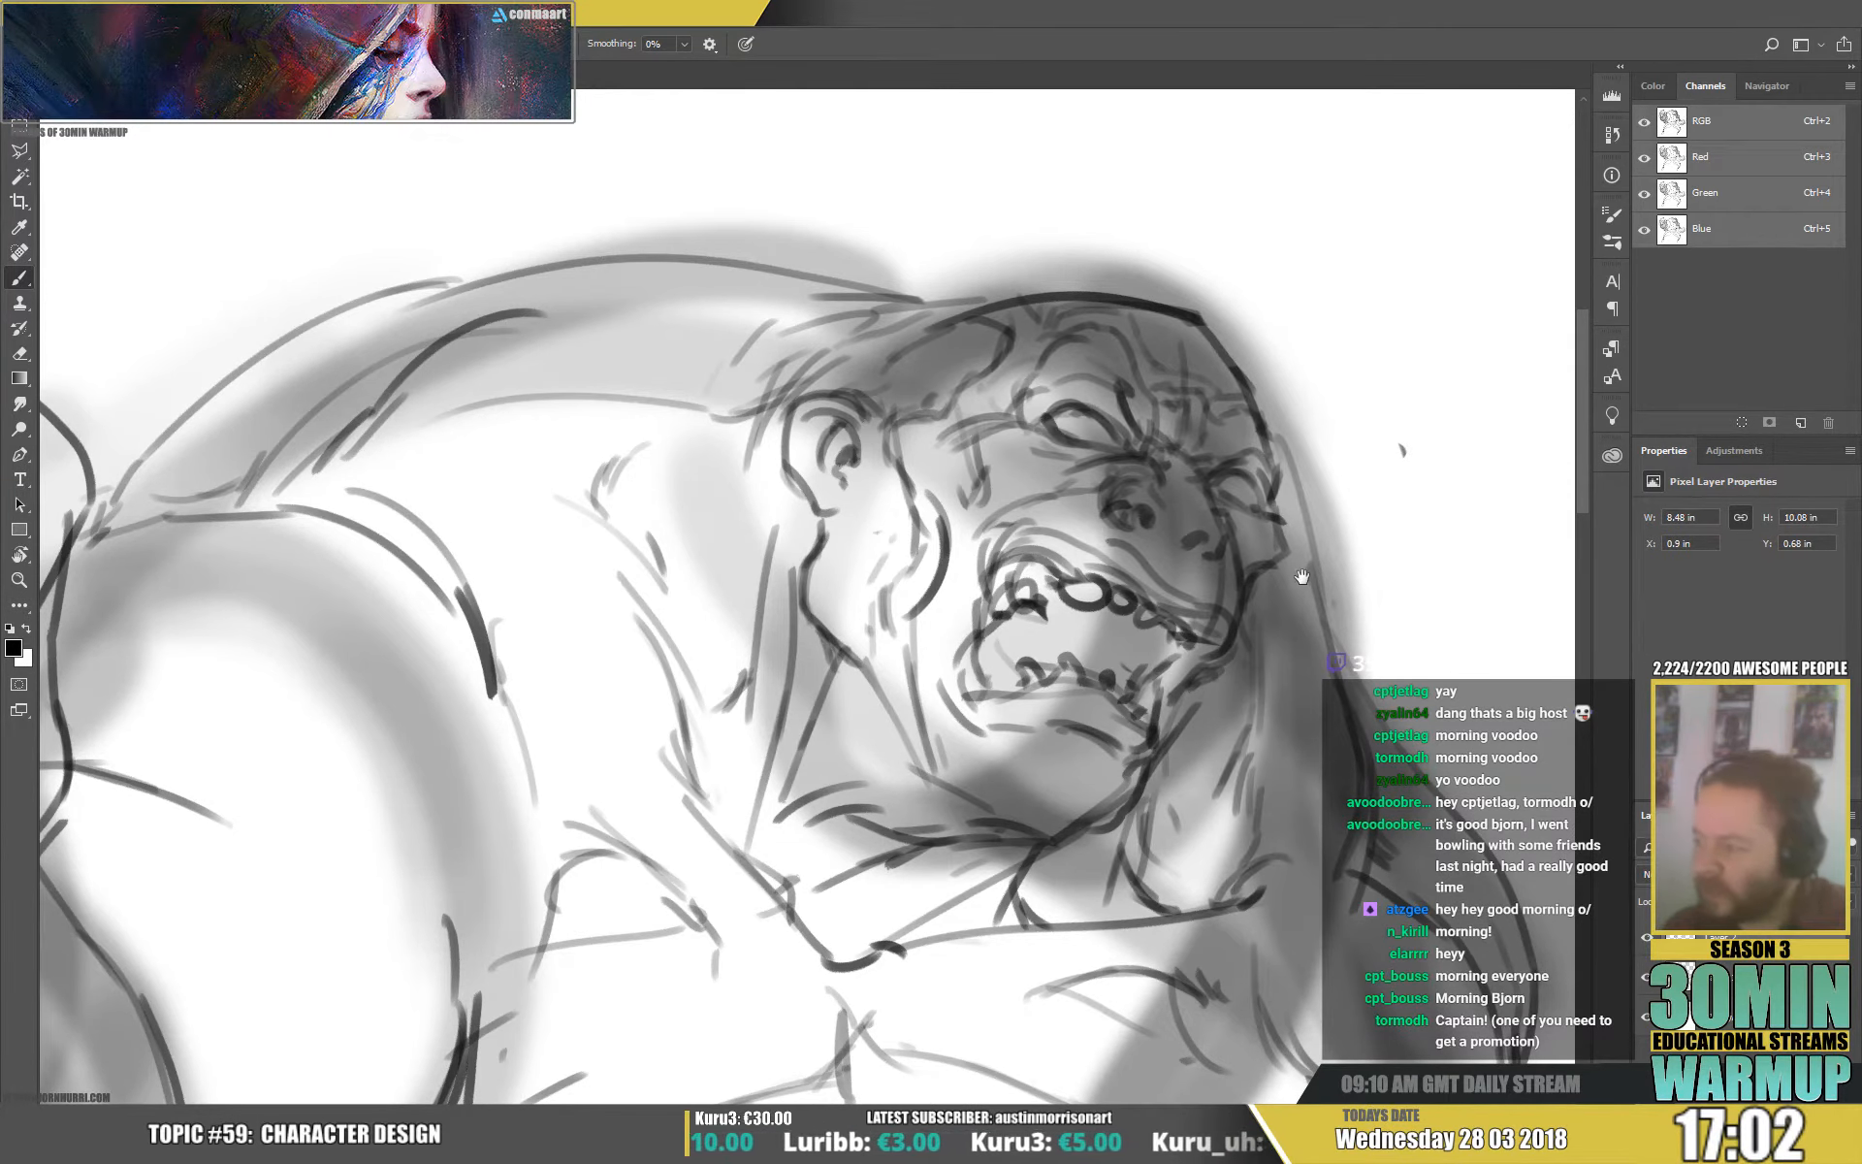
drag(1176, 525, 1138, 487)
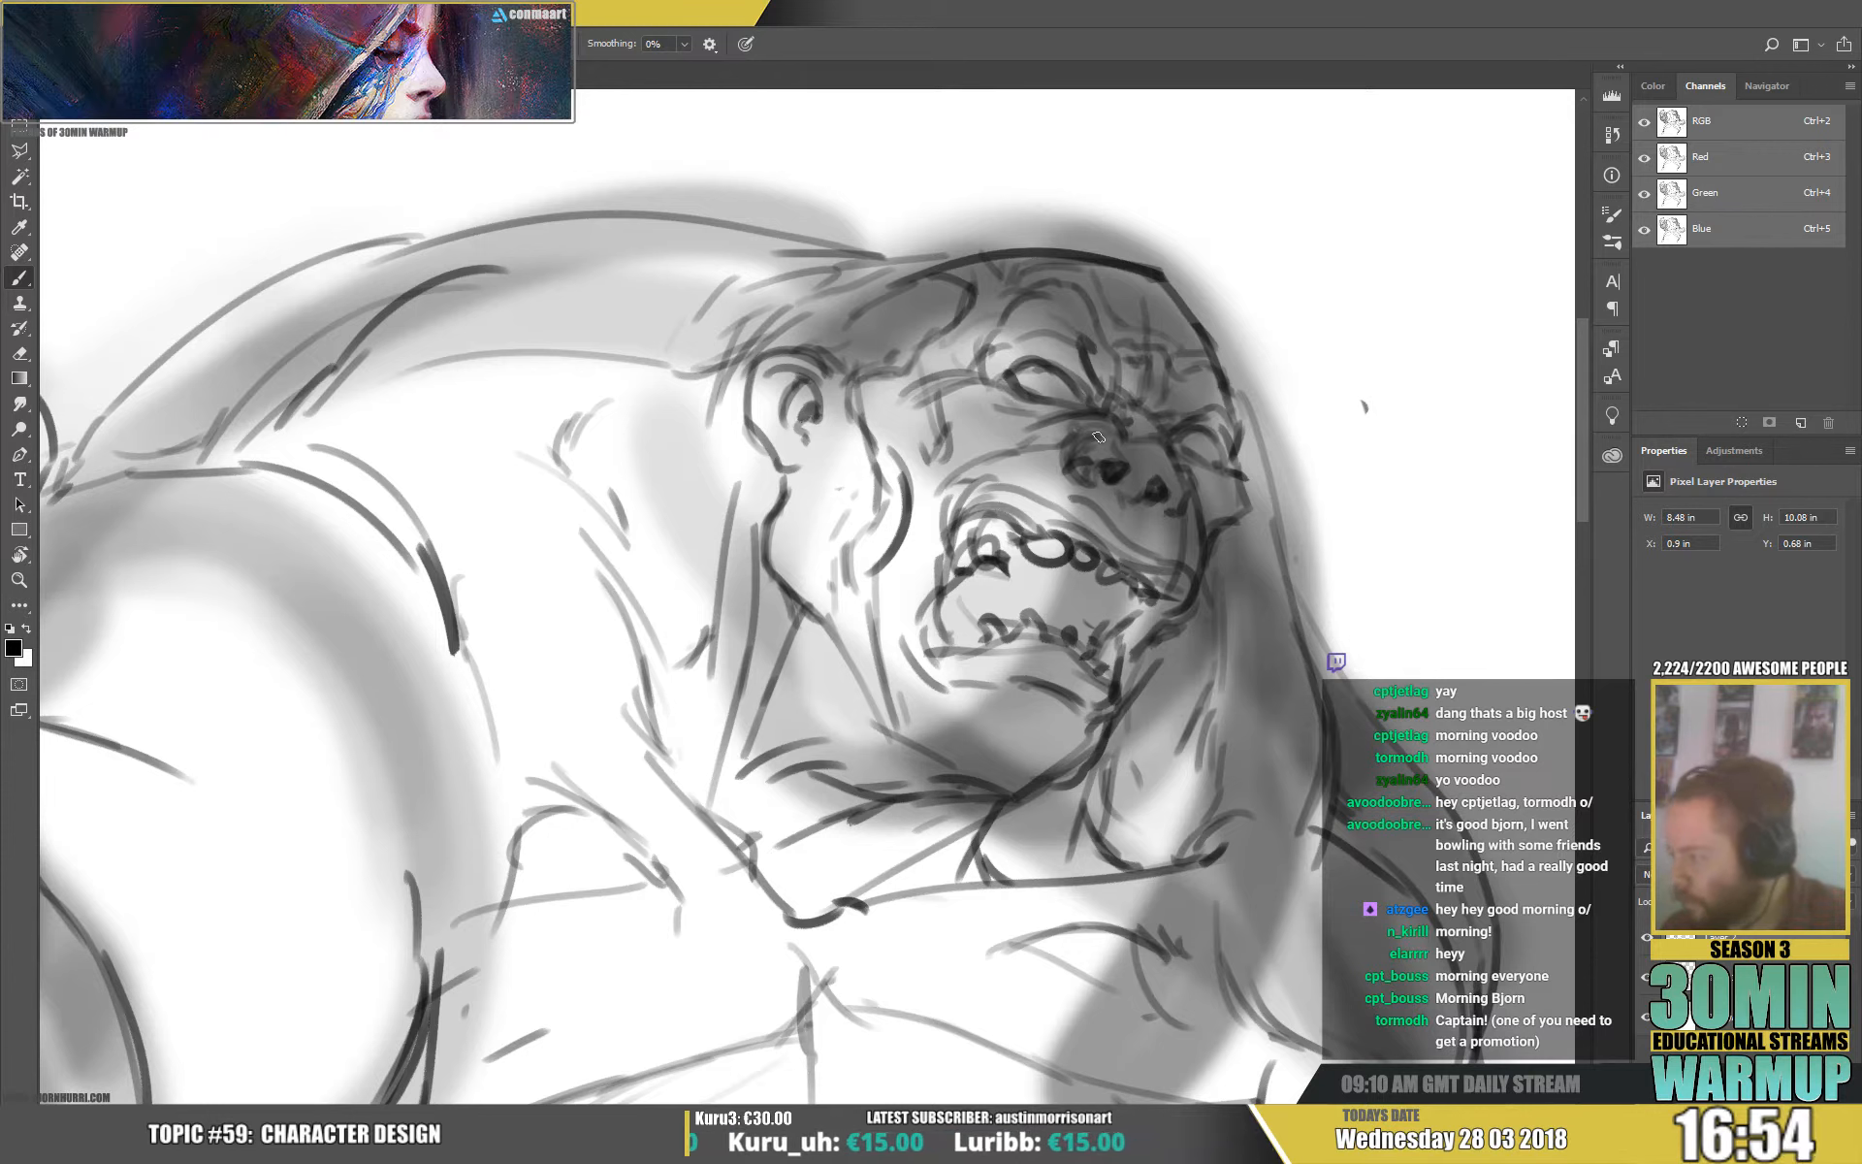
Give the Eraser the 80 px sketcher tip at 25 px and refine the shapes of the nose.
key(e)
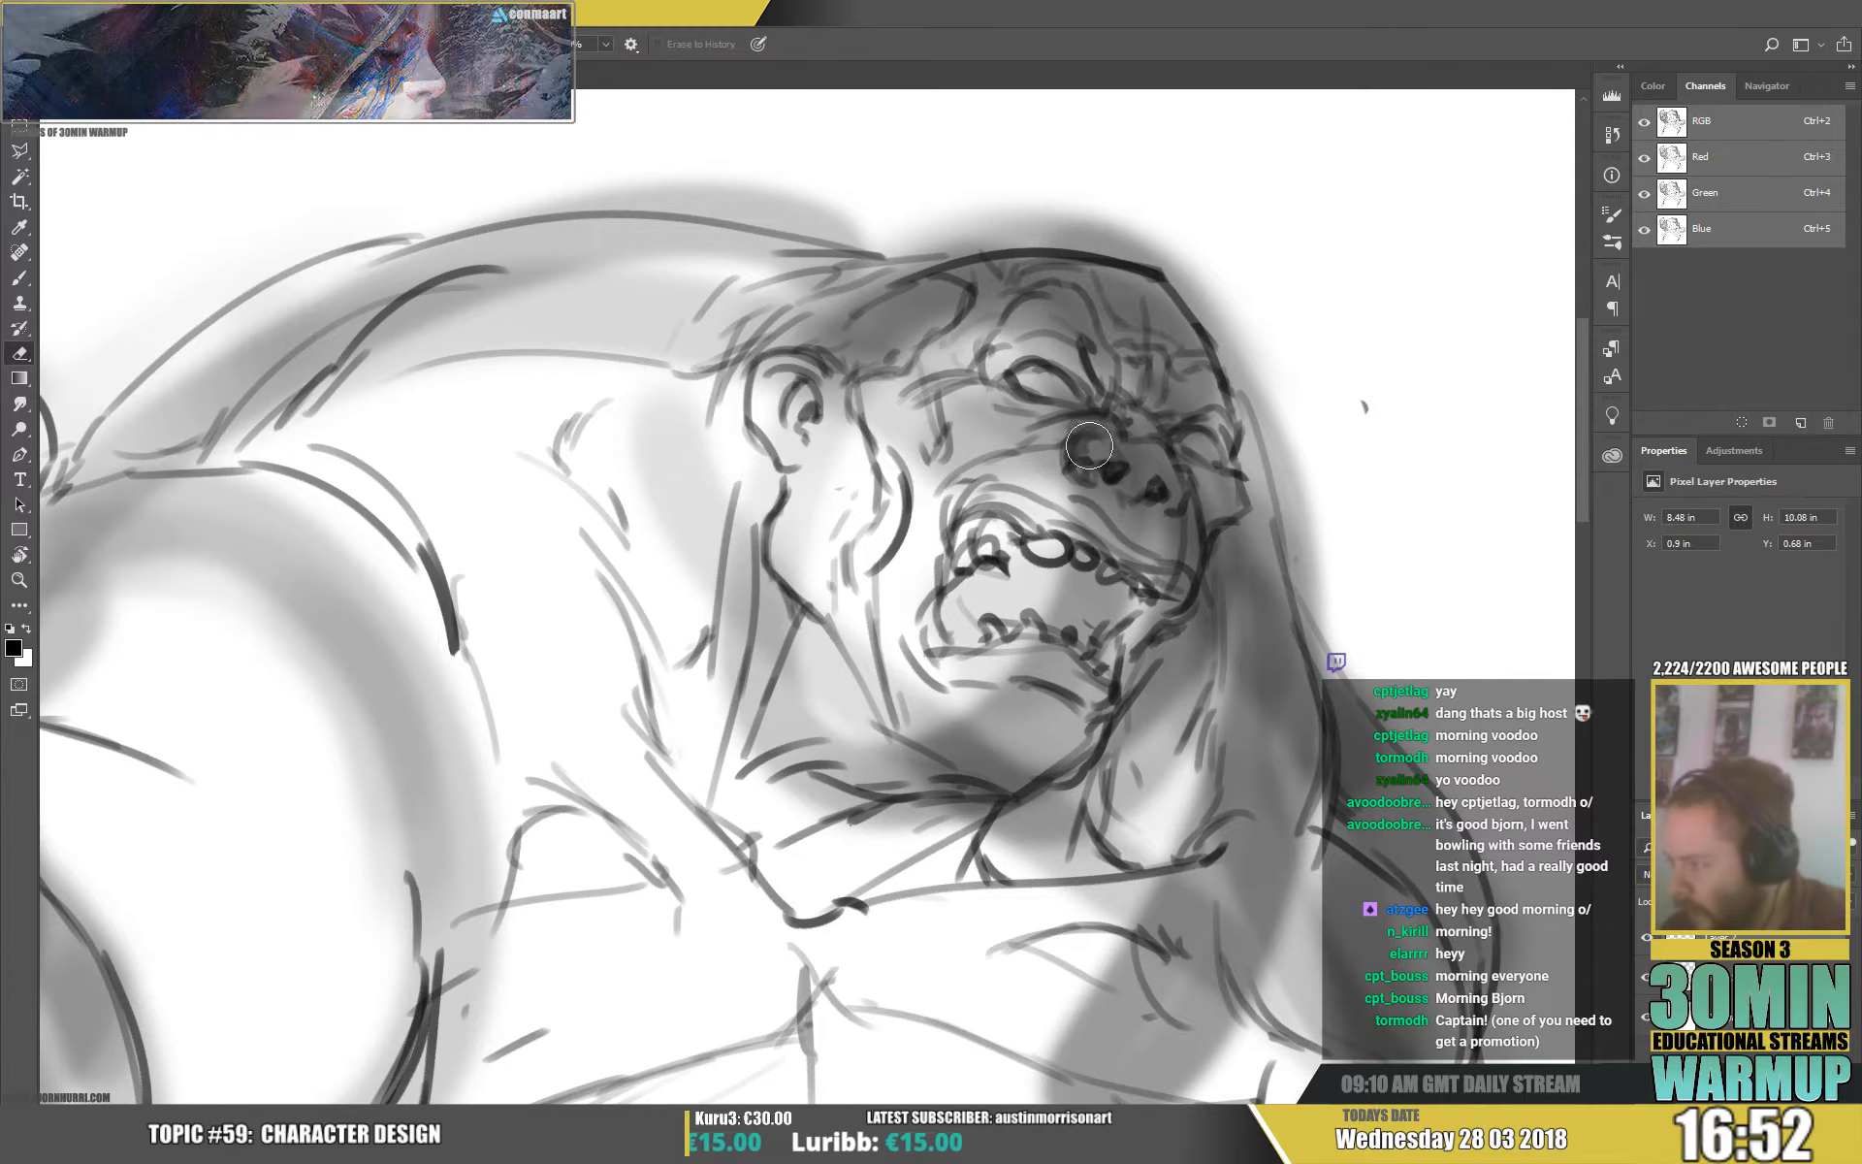
right_click(1116, 456)
click(1314, 684)
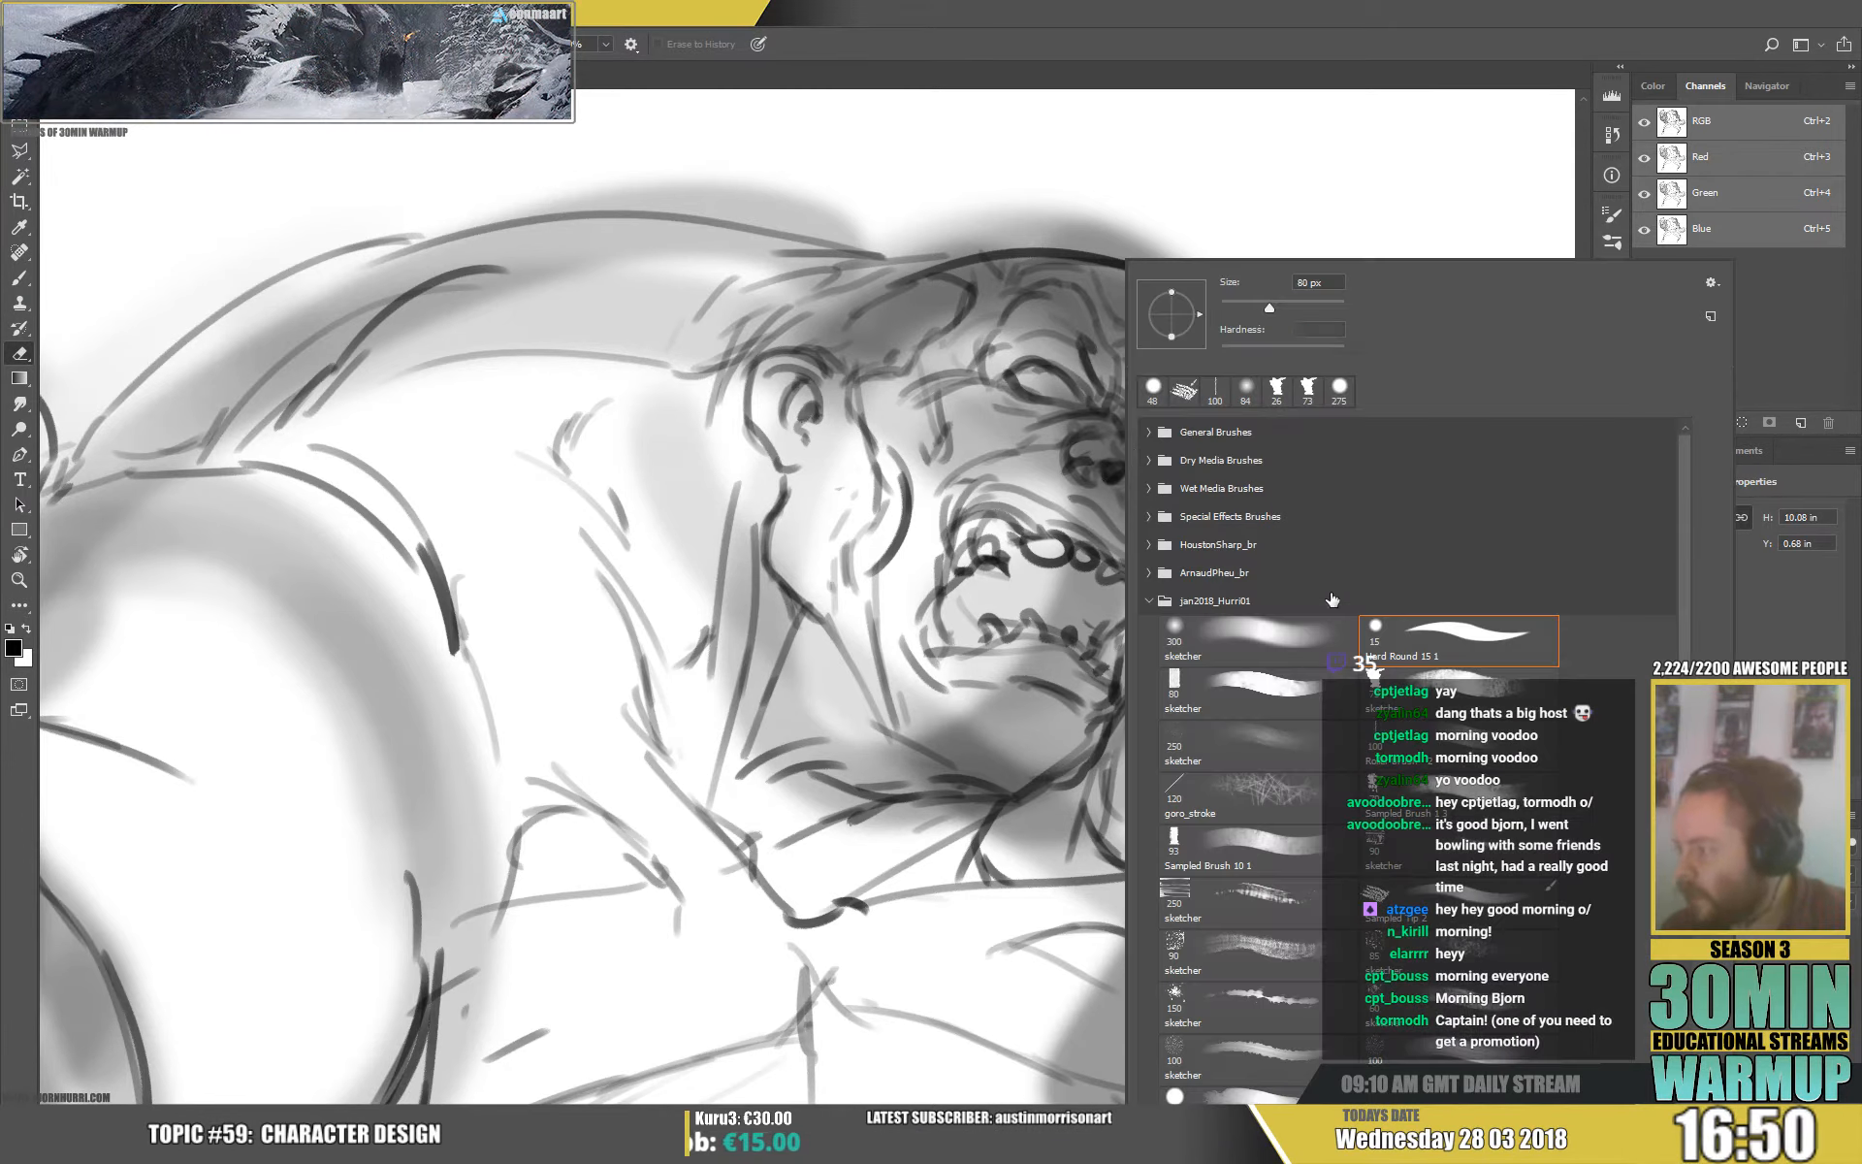
key(Return)
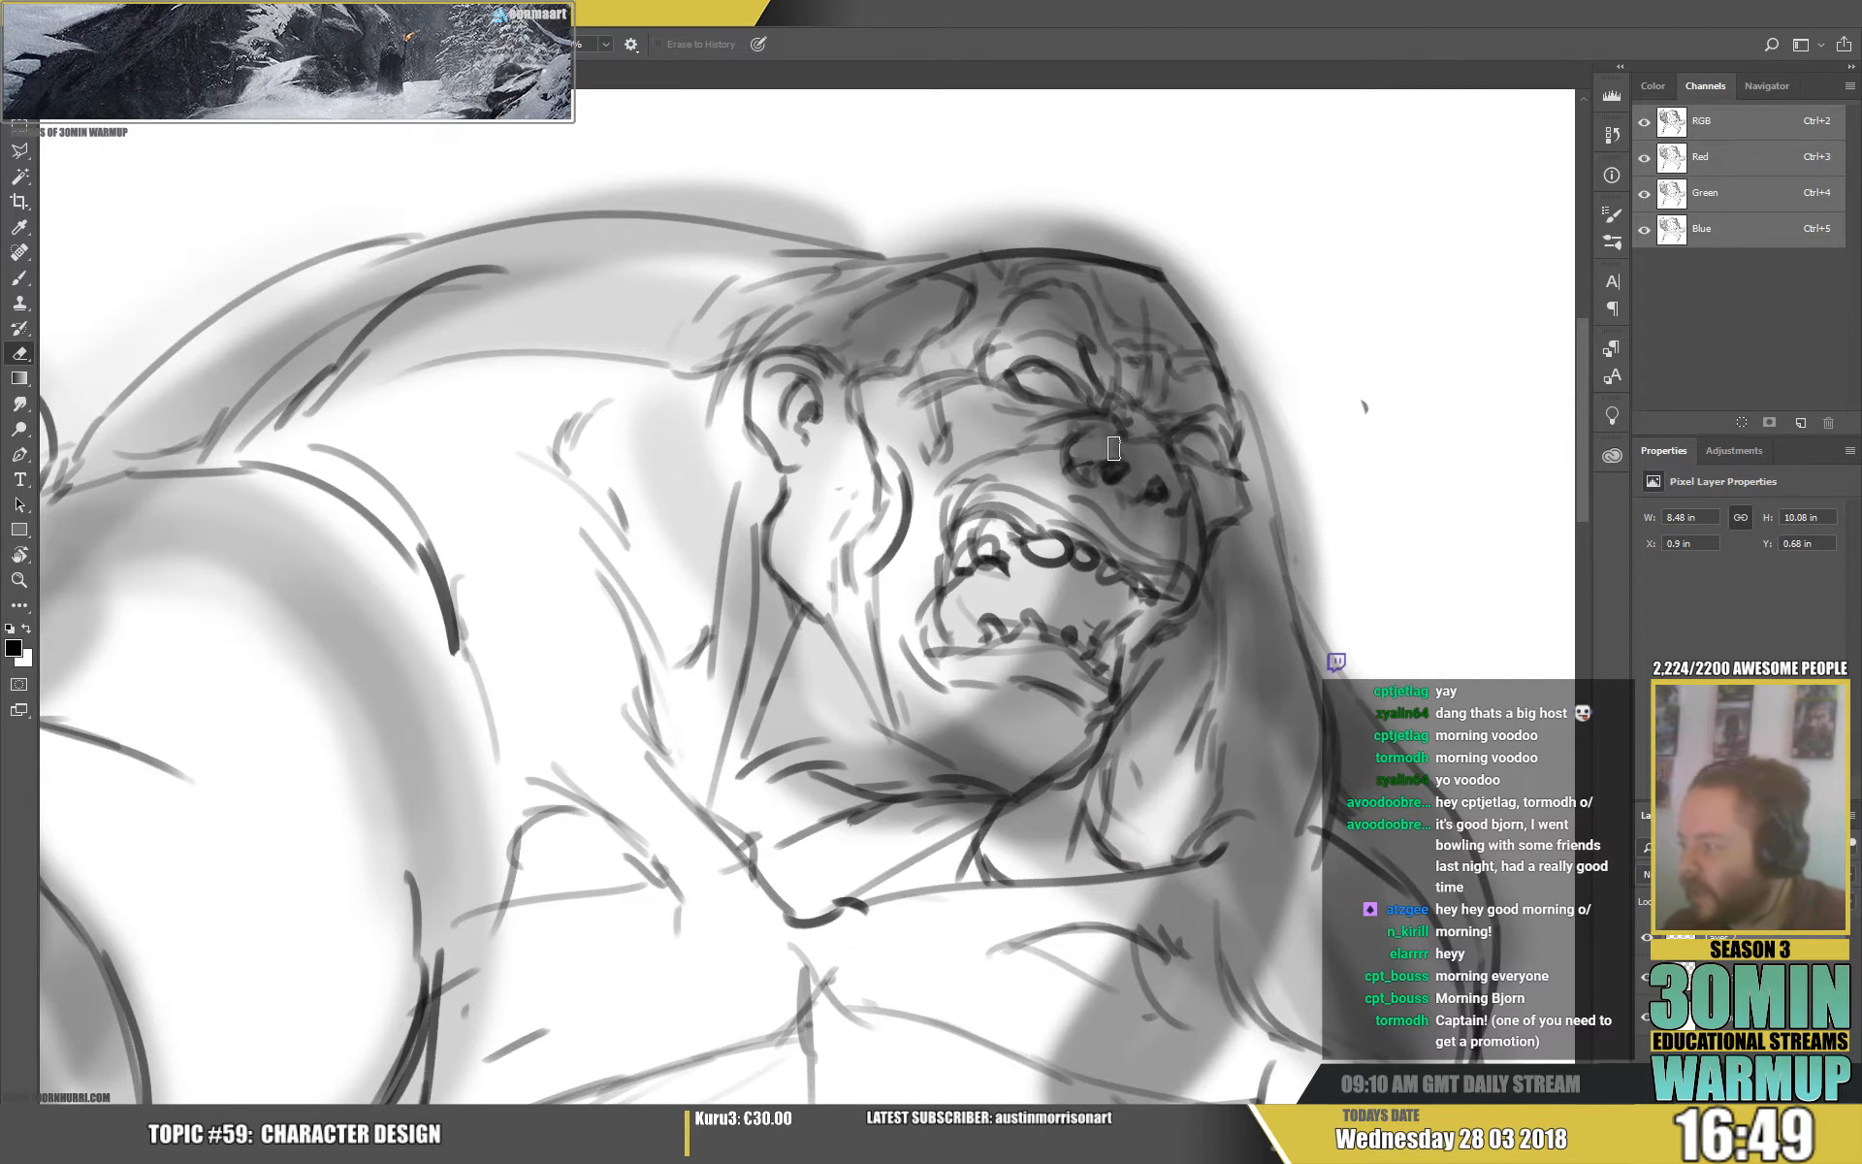
key(b)
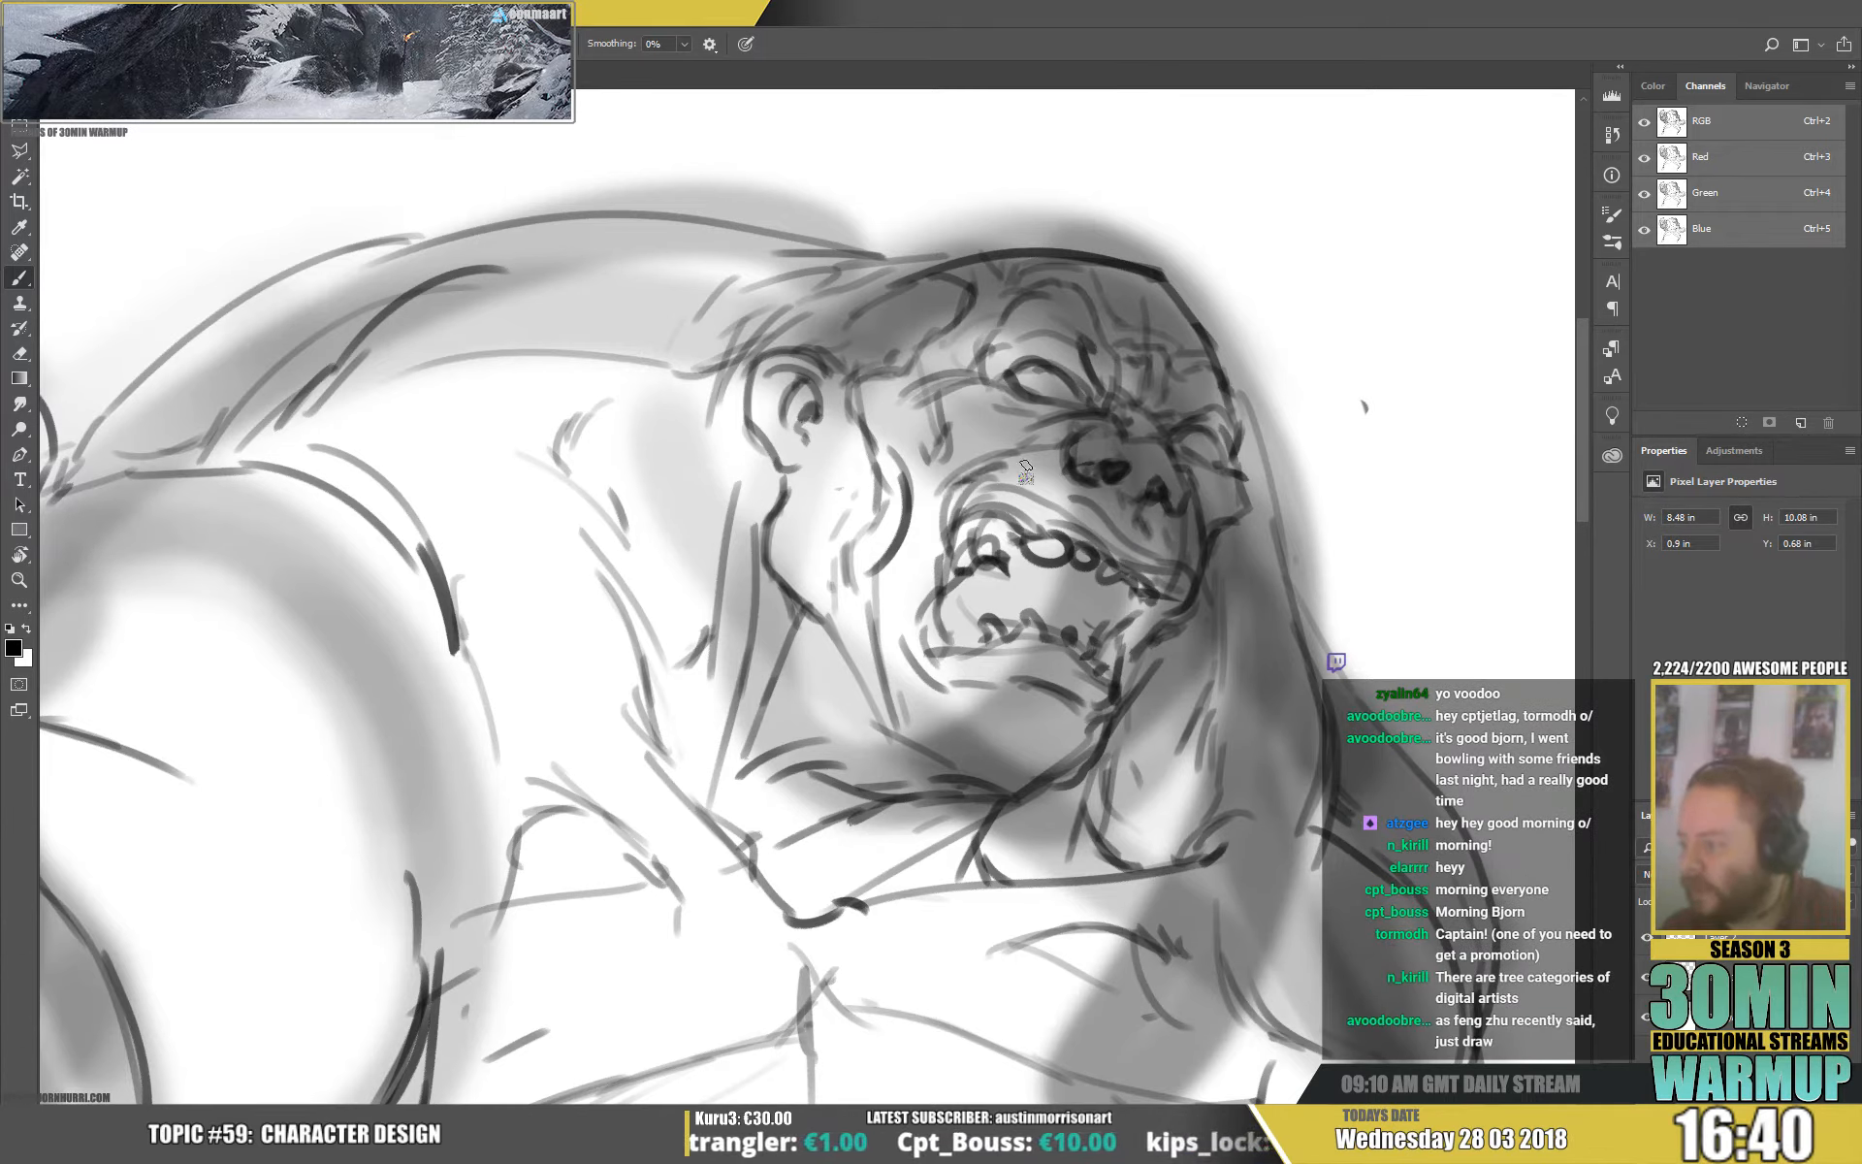
Choose the Sampled Tip 2 brush and draw a short crease above the near corner of the mouth.
key(e)
right_click(1036, 432)
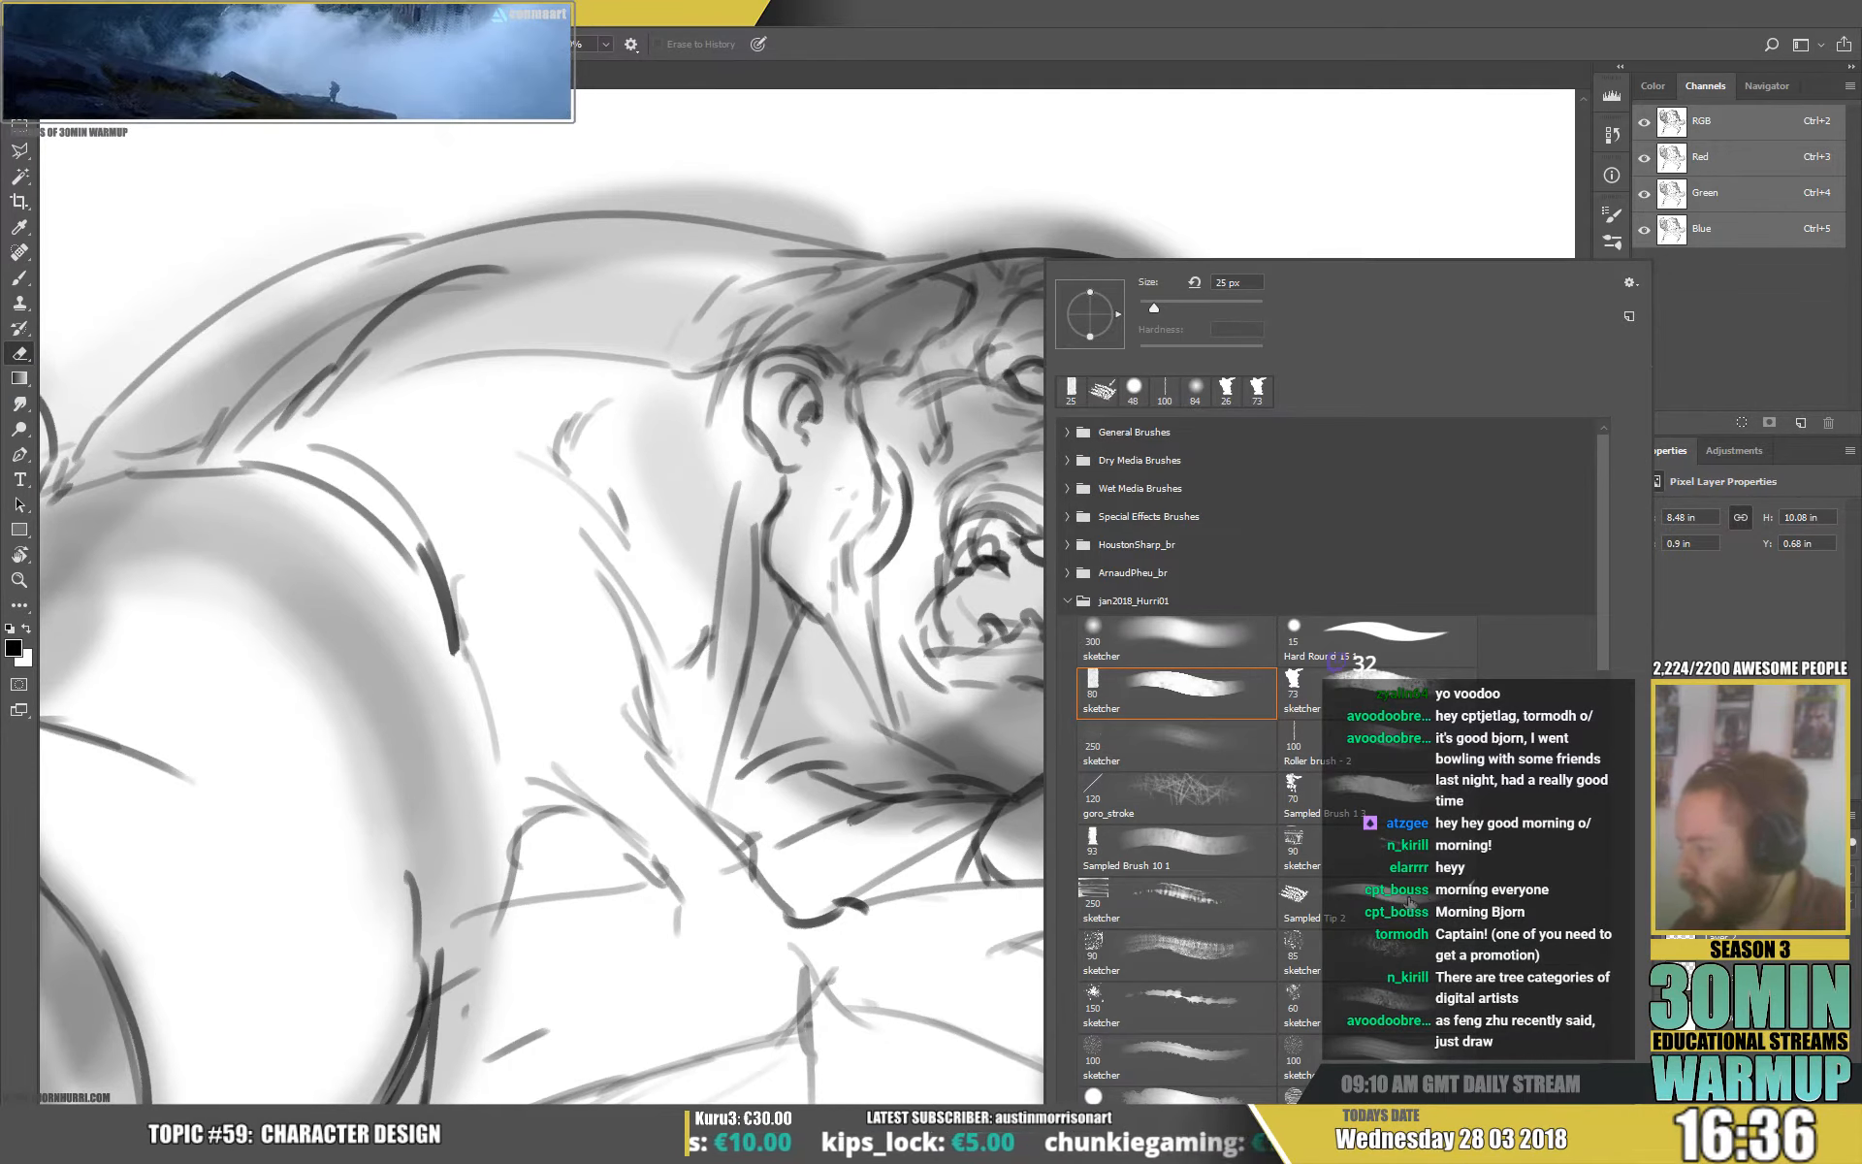
click(1409, 902)
drag(1158, 309, 1152, 309)
key(Return)
drag(1018, 471, 986, 482)
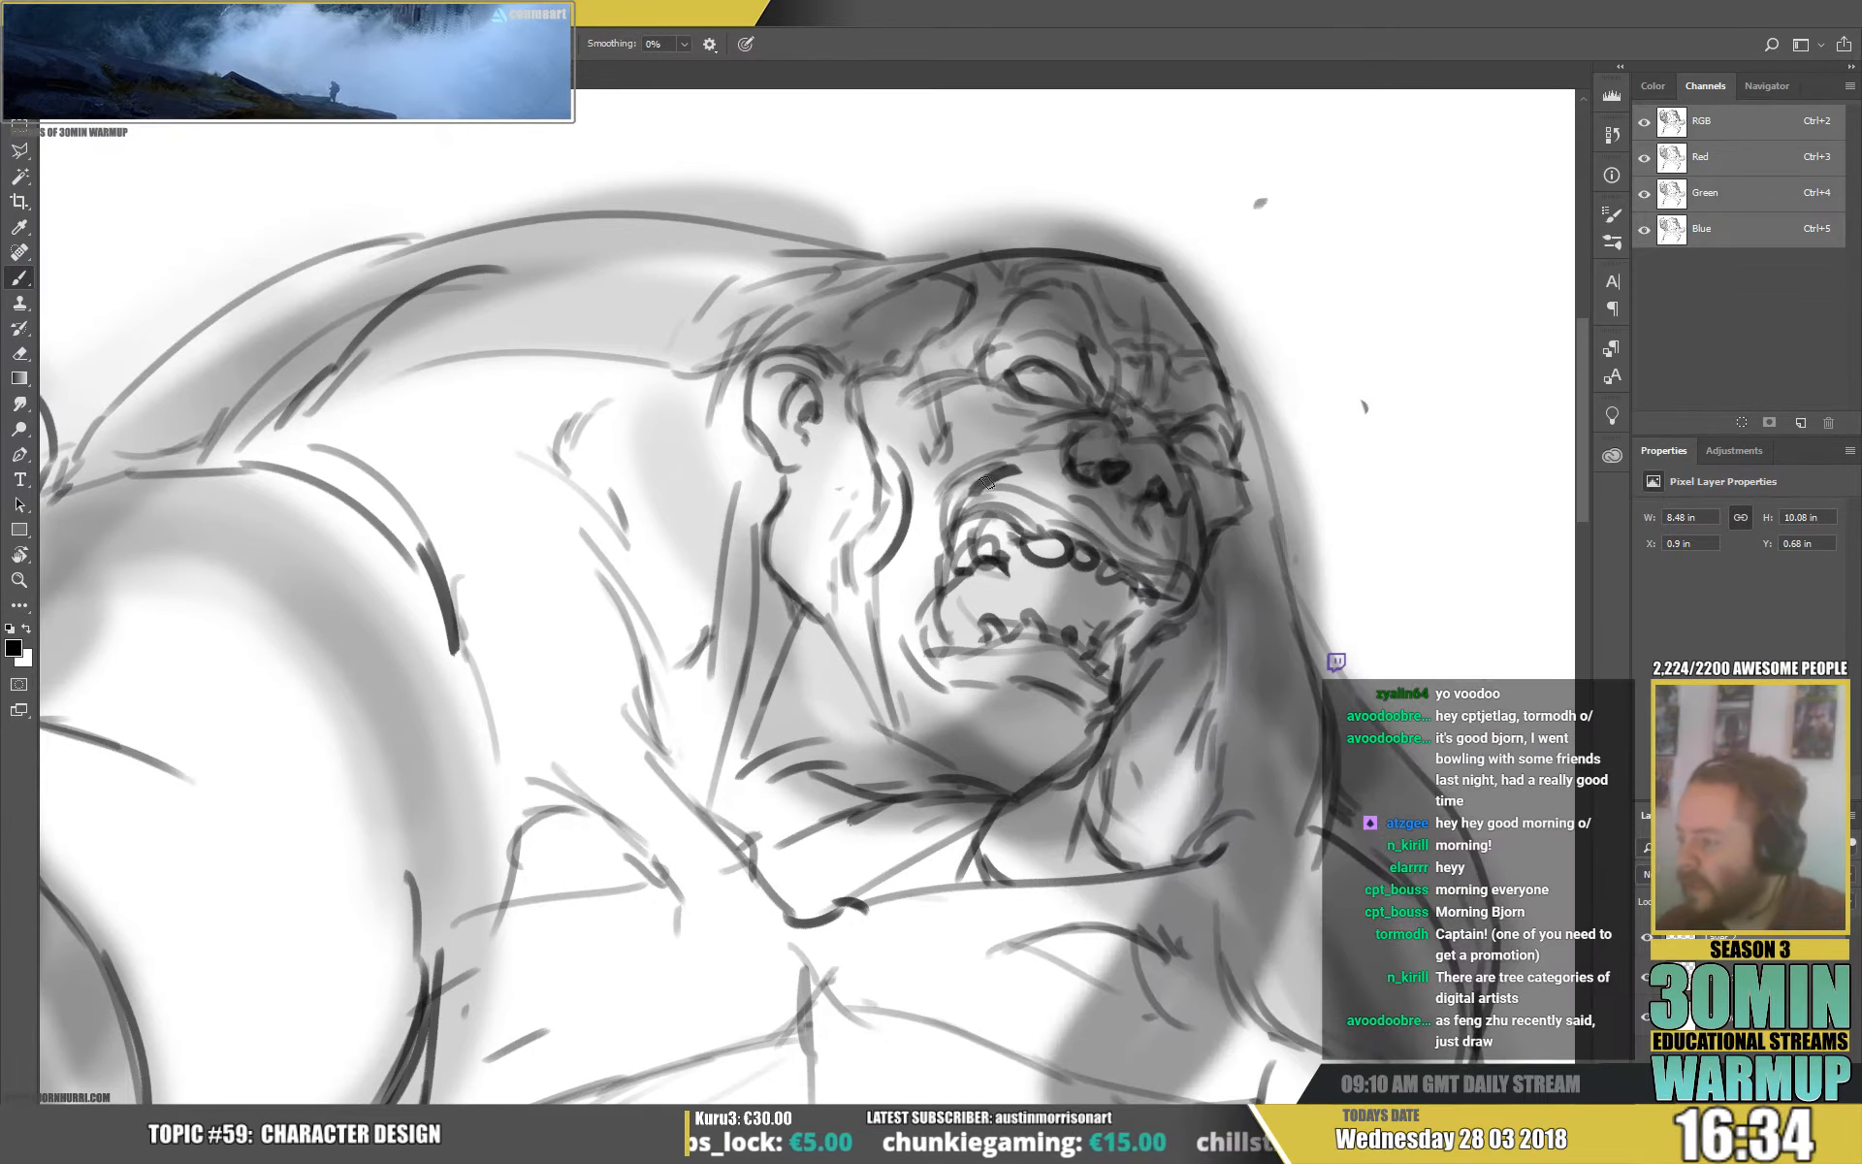
Check the Eraser's tip settings and reinforce the crease above the mouth corner with the Sampled Tip 2 brush.
key(e)
right_click(1031, 468)
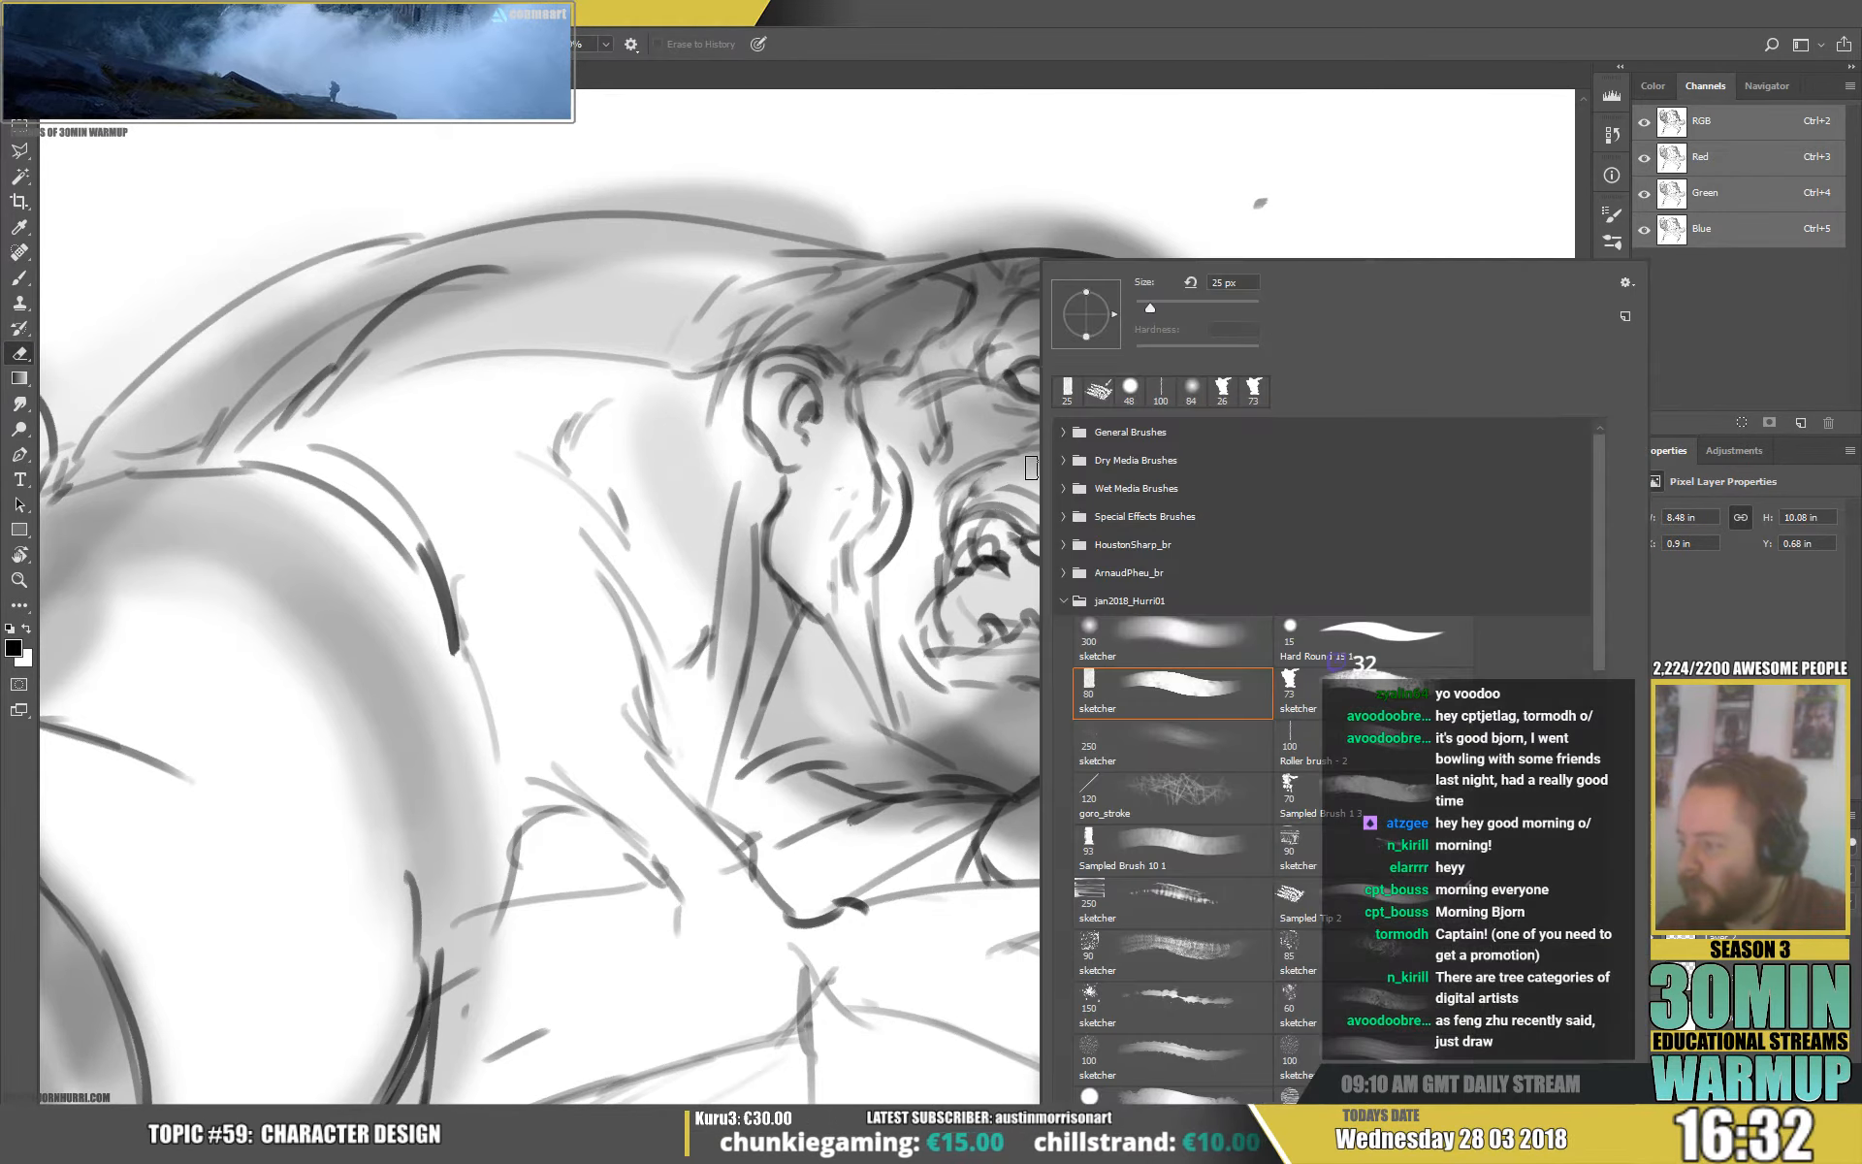
key(Escape)
key(b)
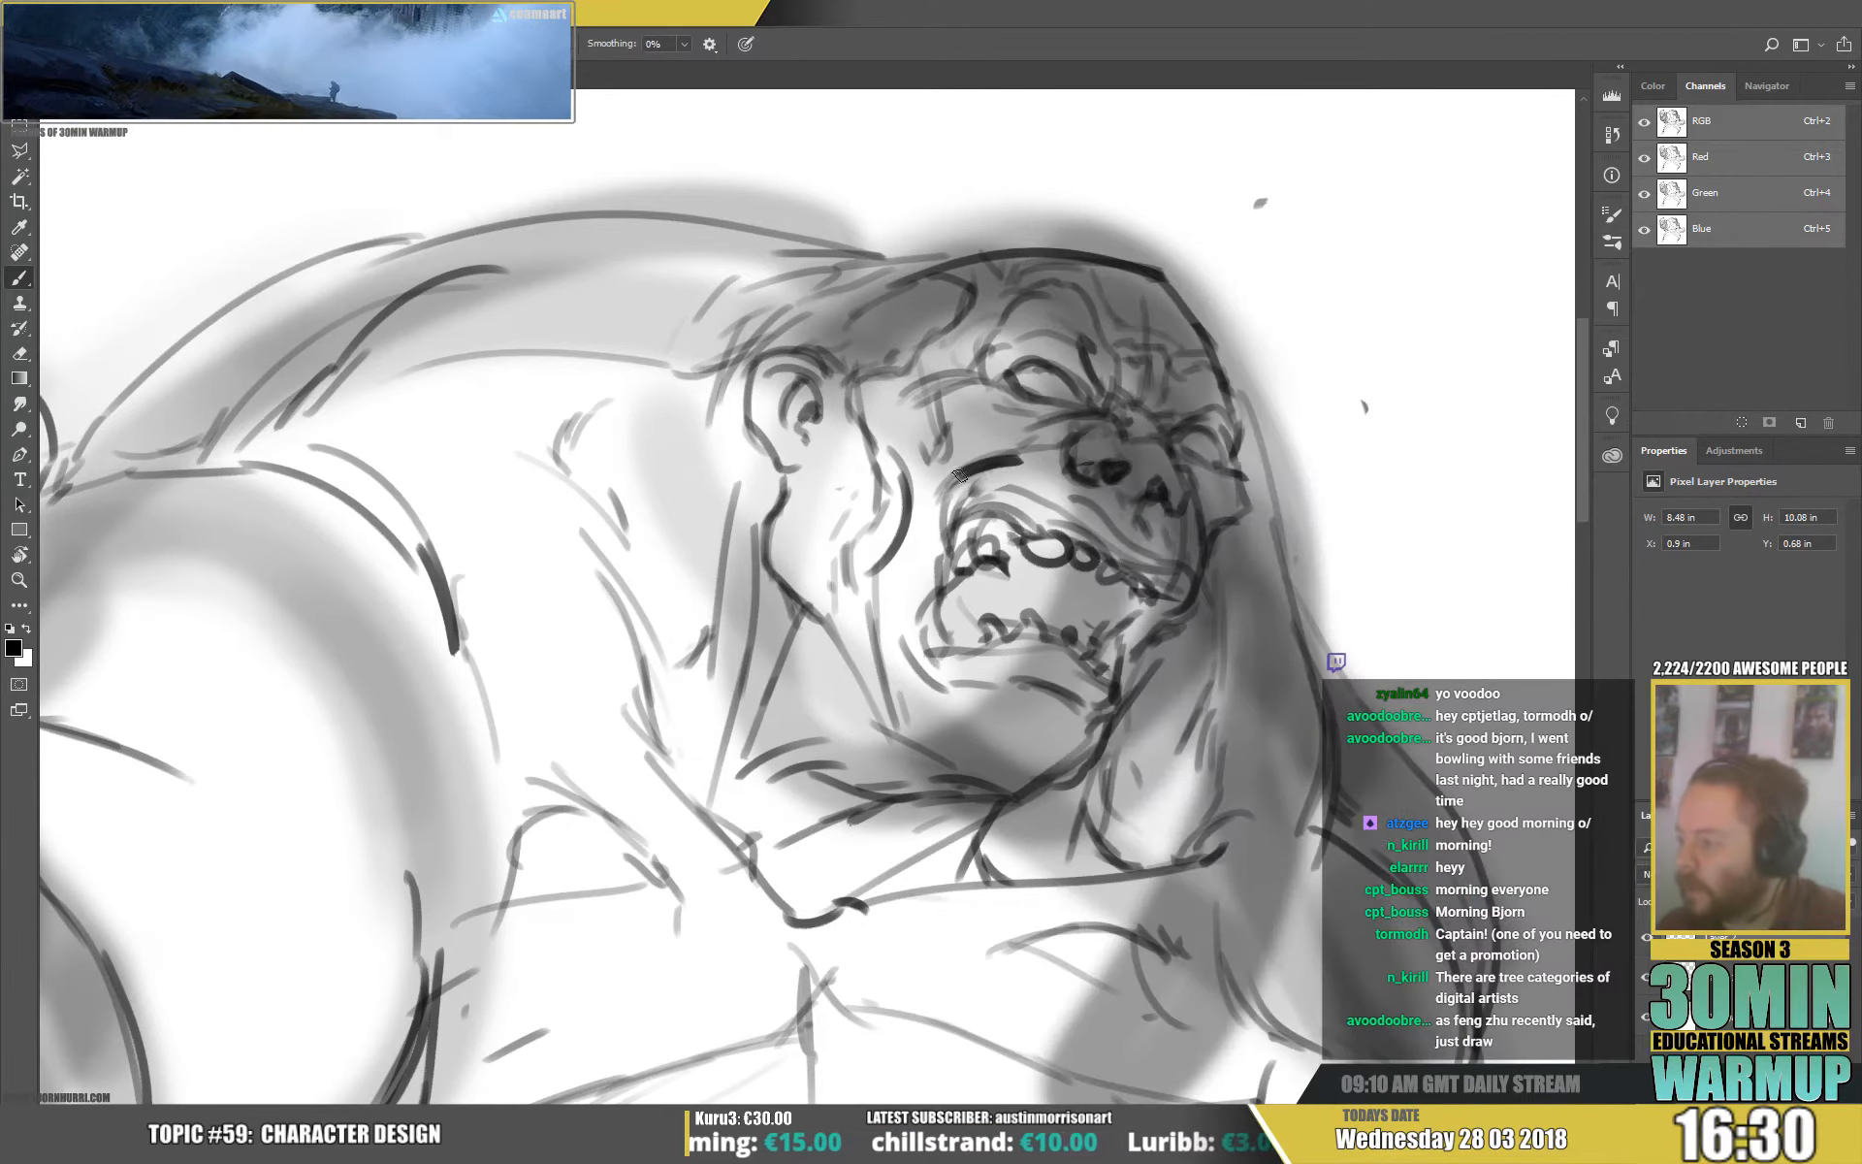
key(e)
right_click(1013, 459)
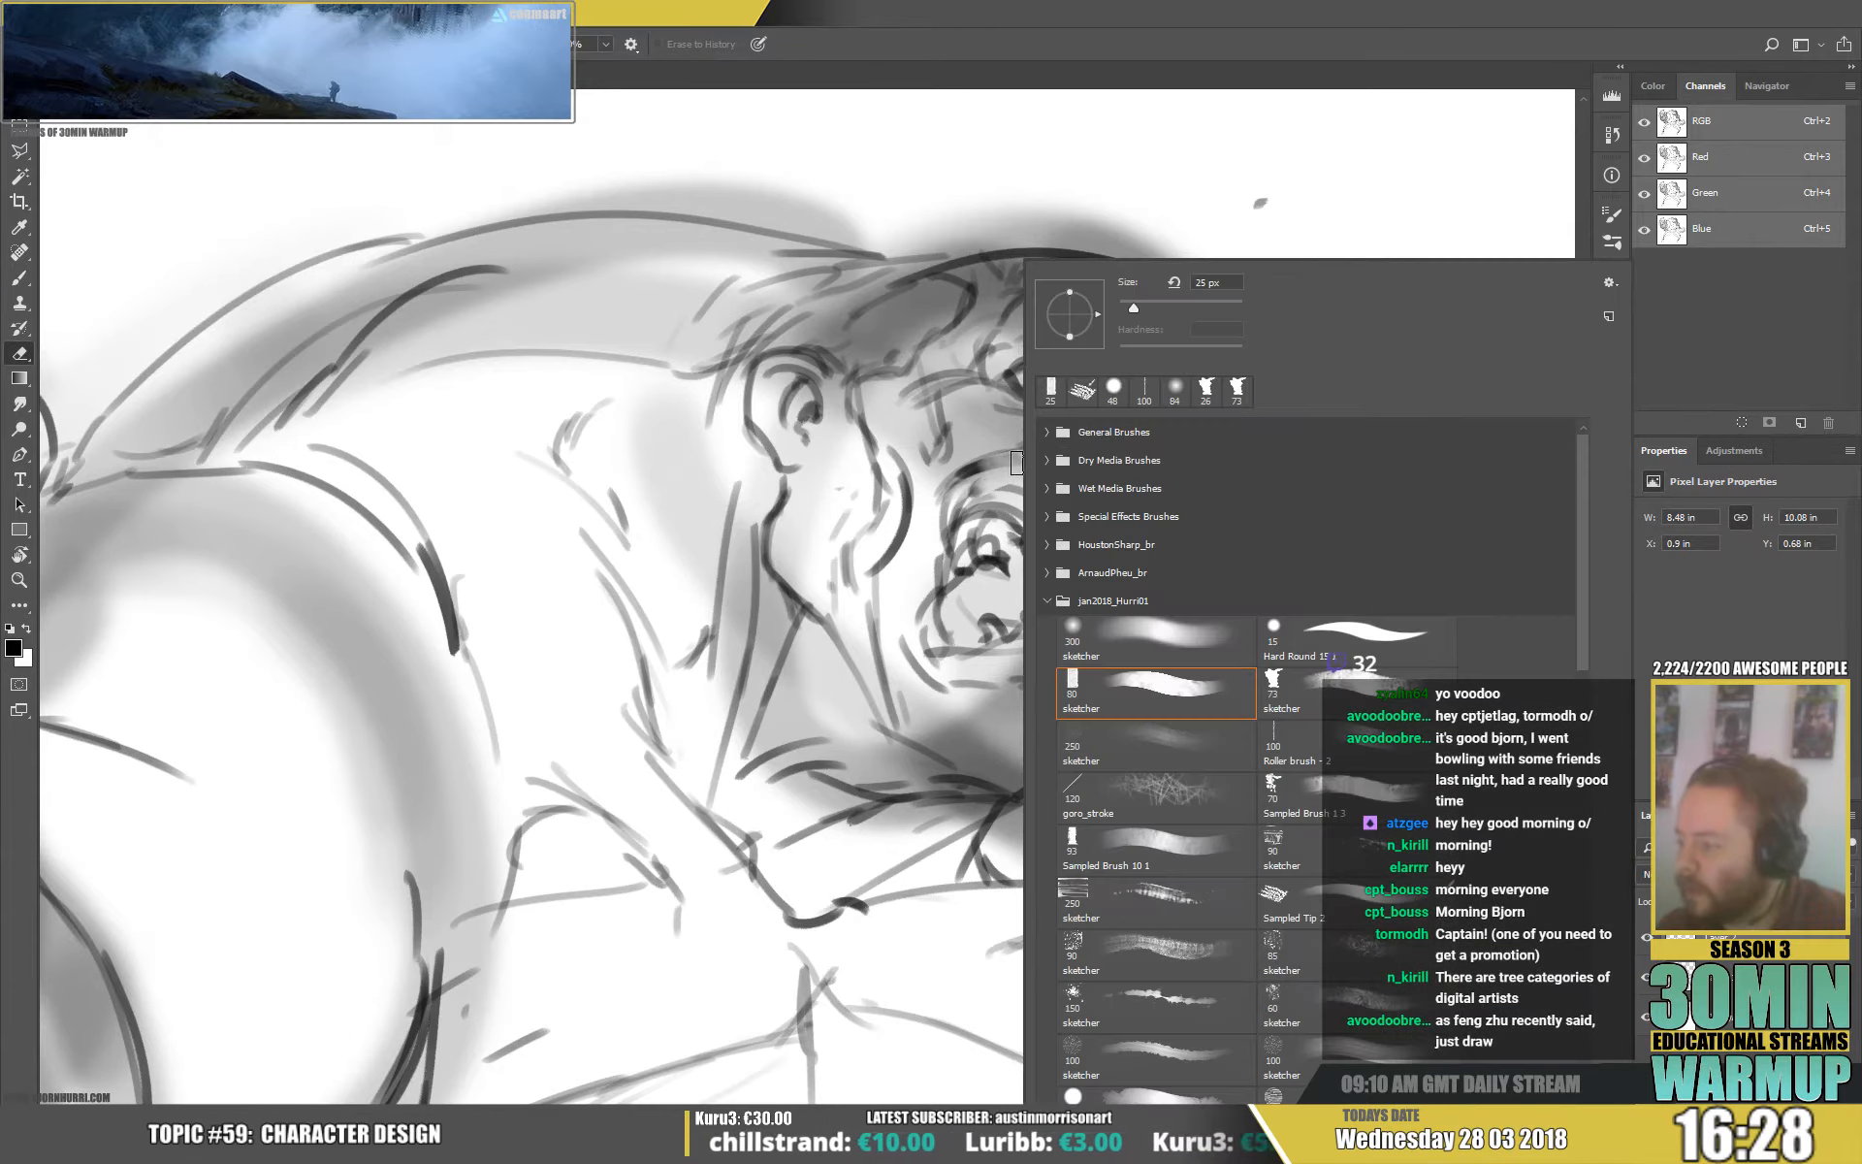
click(1381, 884)
drag(970, 465, 978, 466)
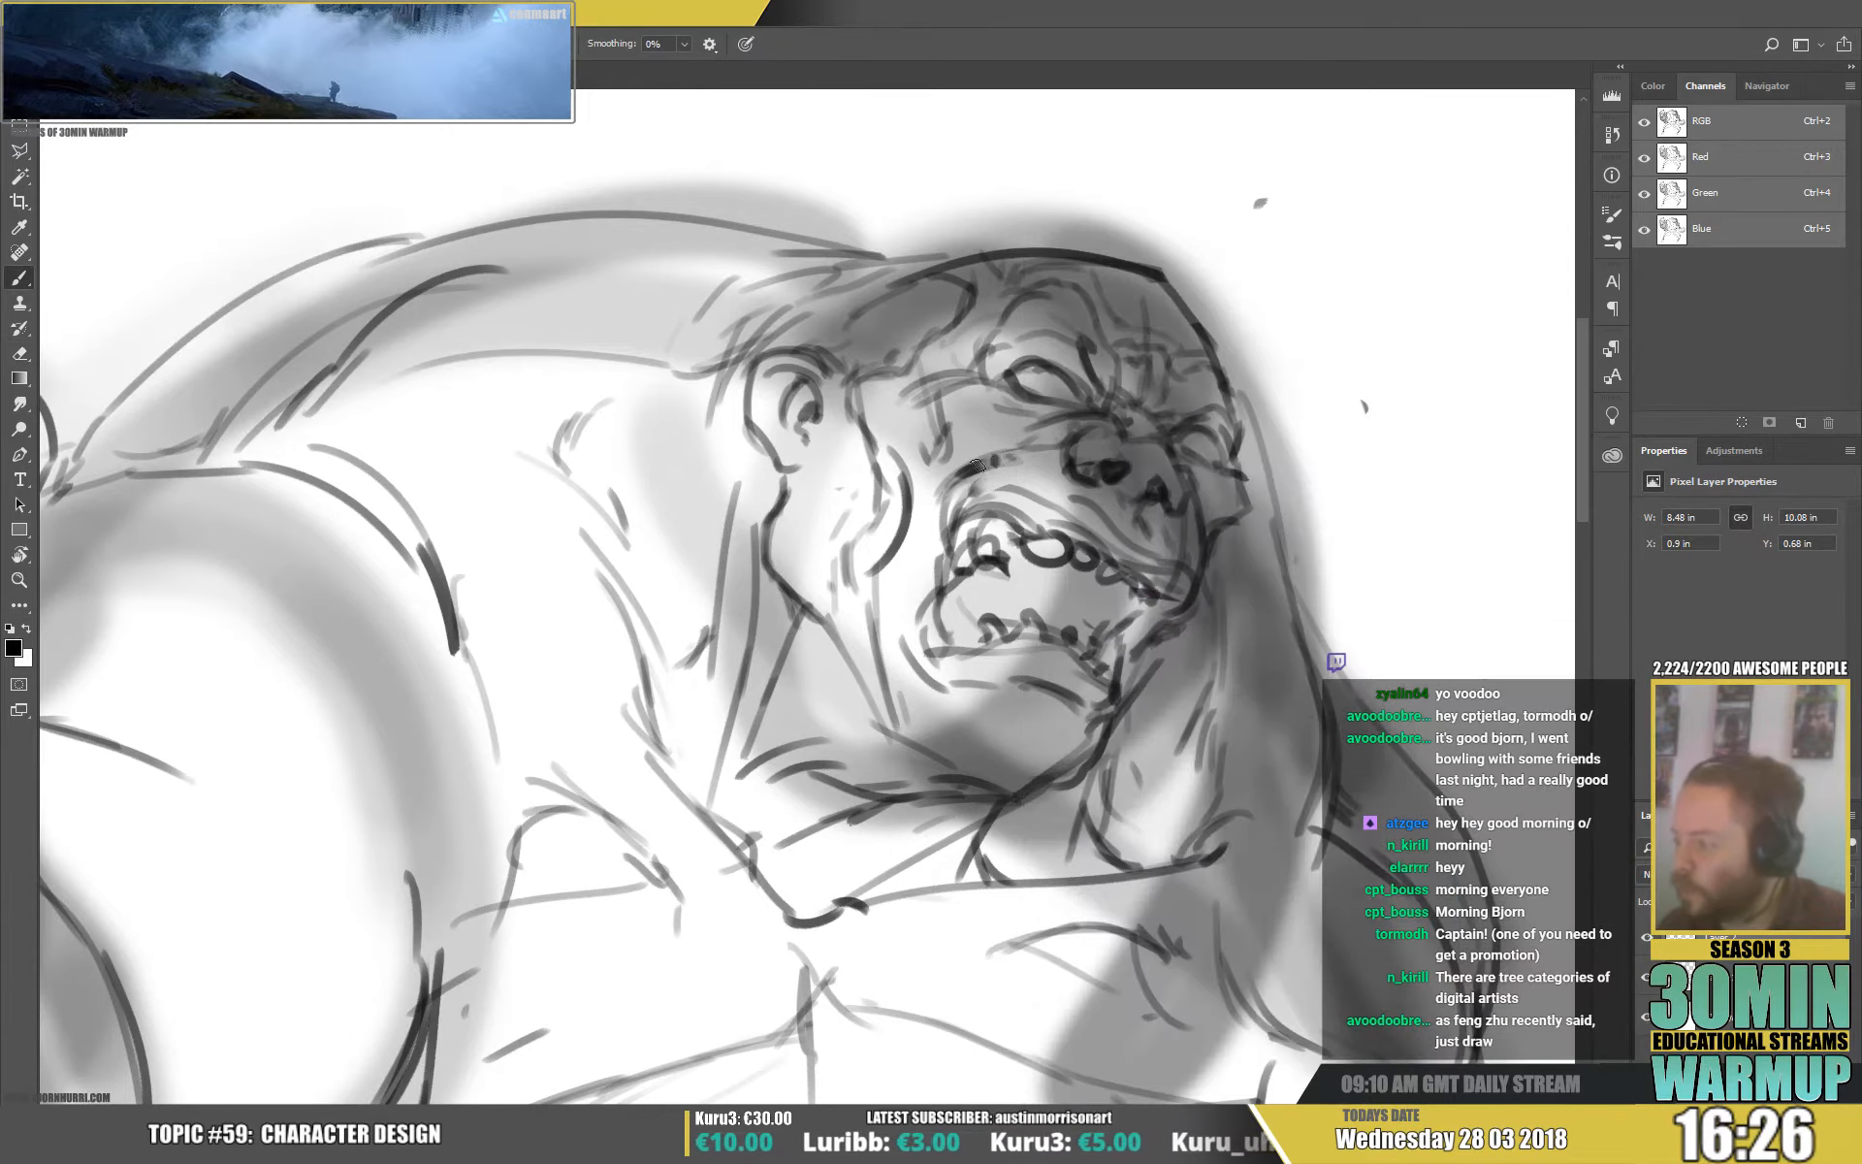
Compare the tip and size settings of the Eraser with those of the Brush.
key(e)
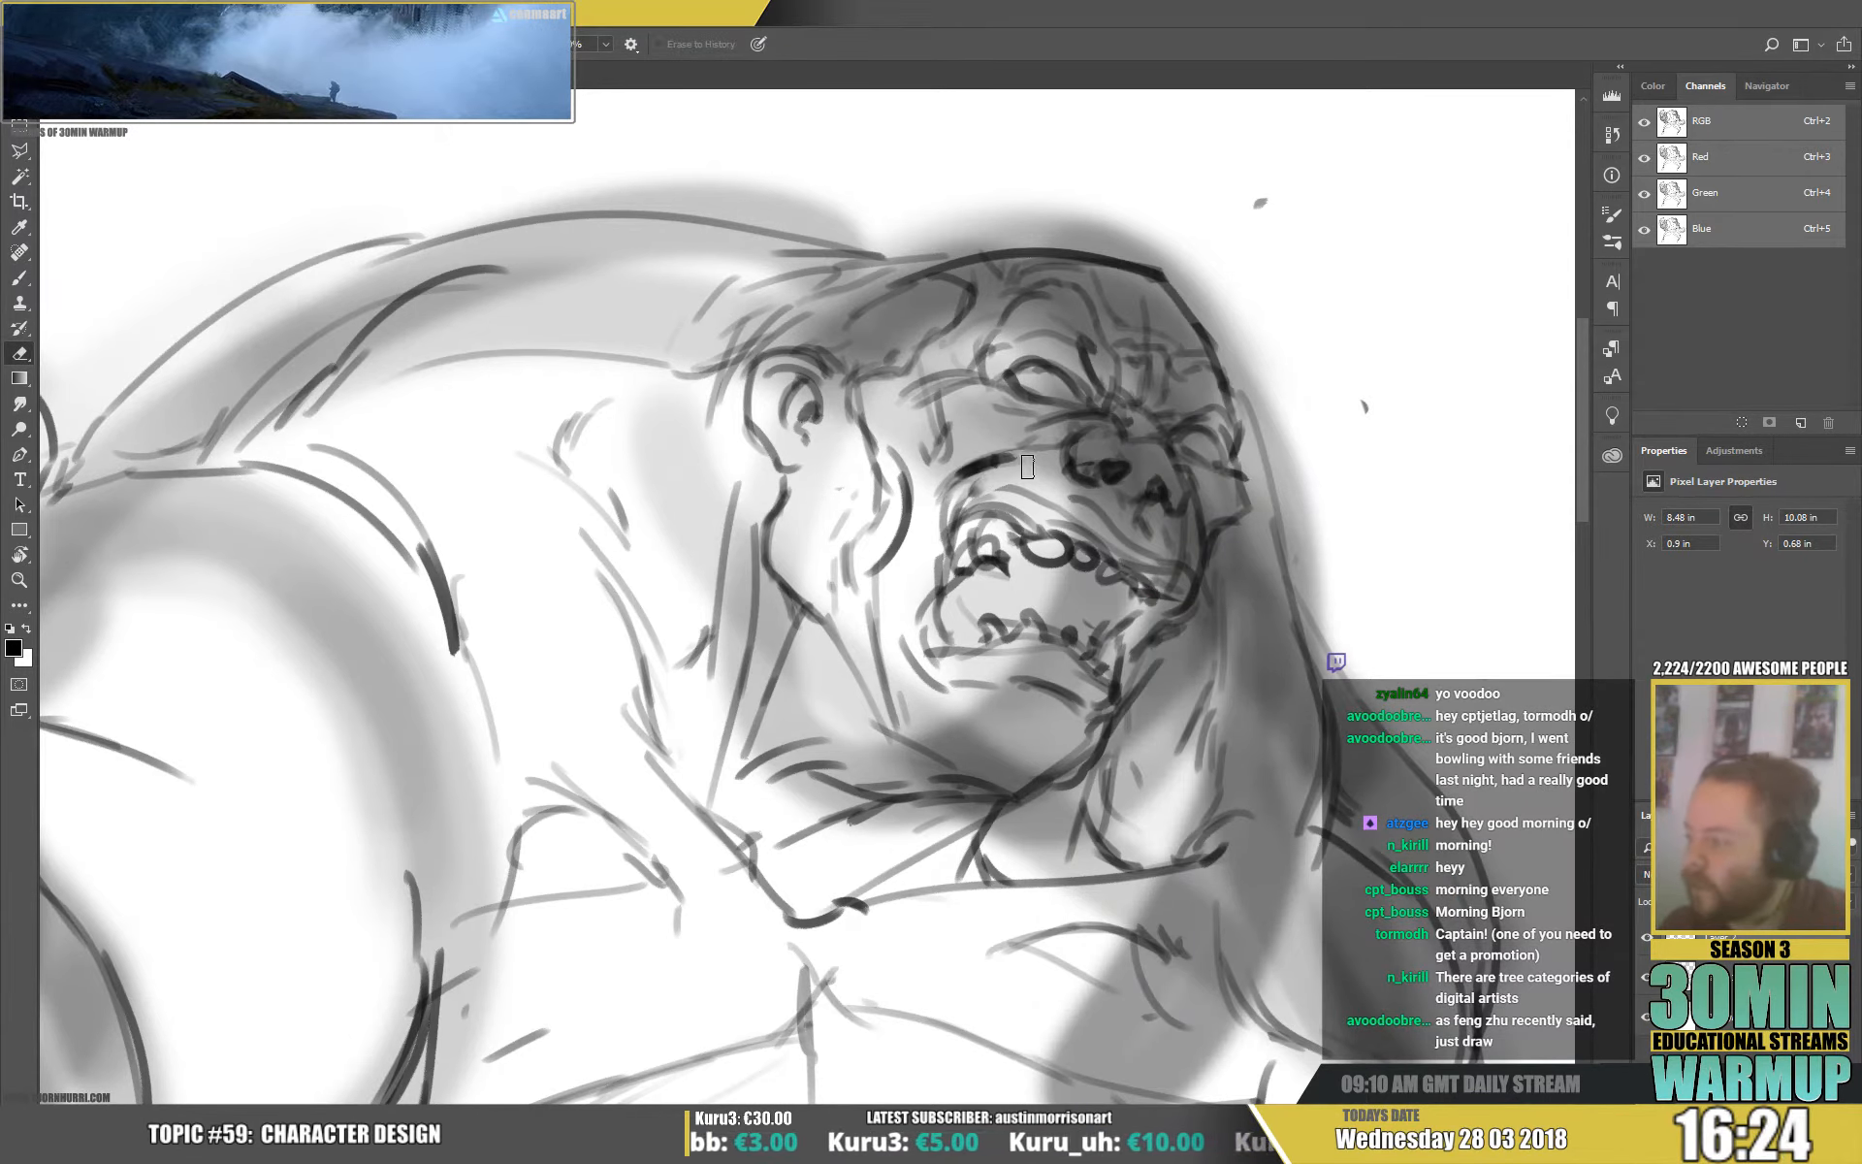
right_click(1026, 461)
key(b)
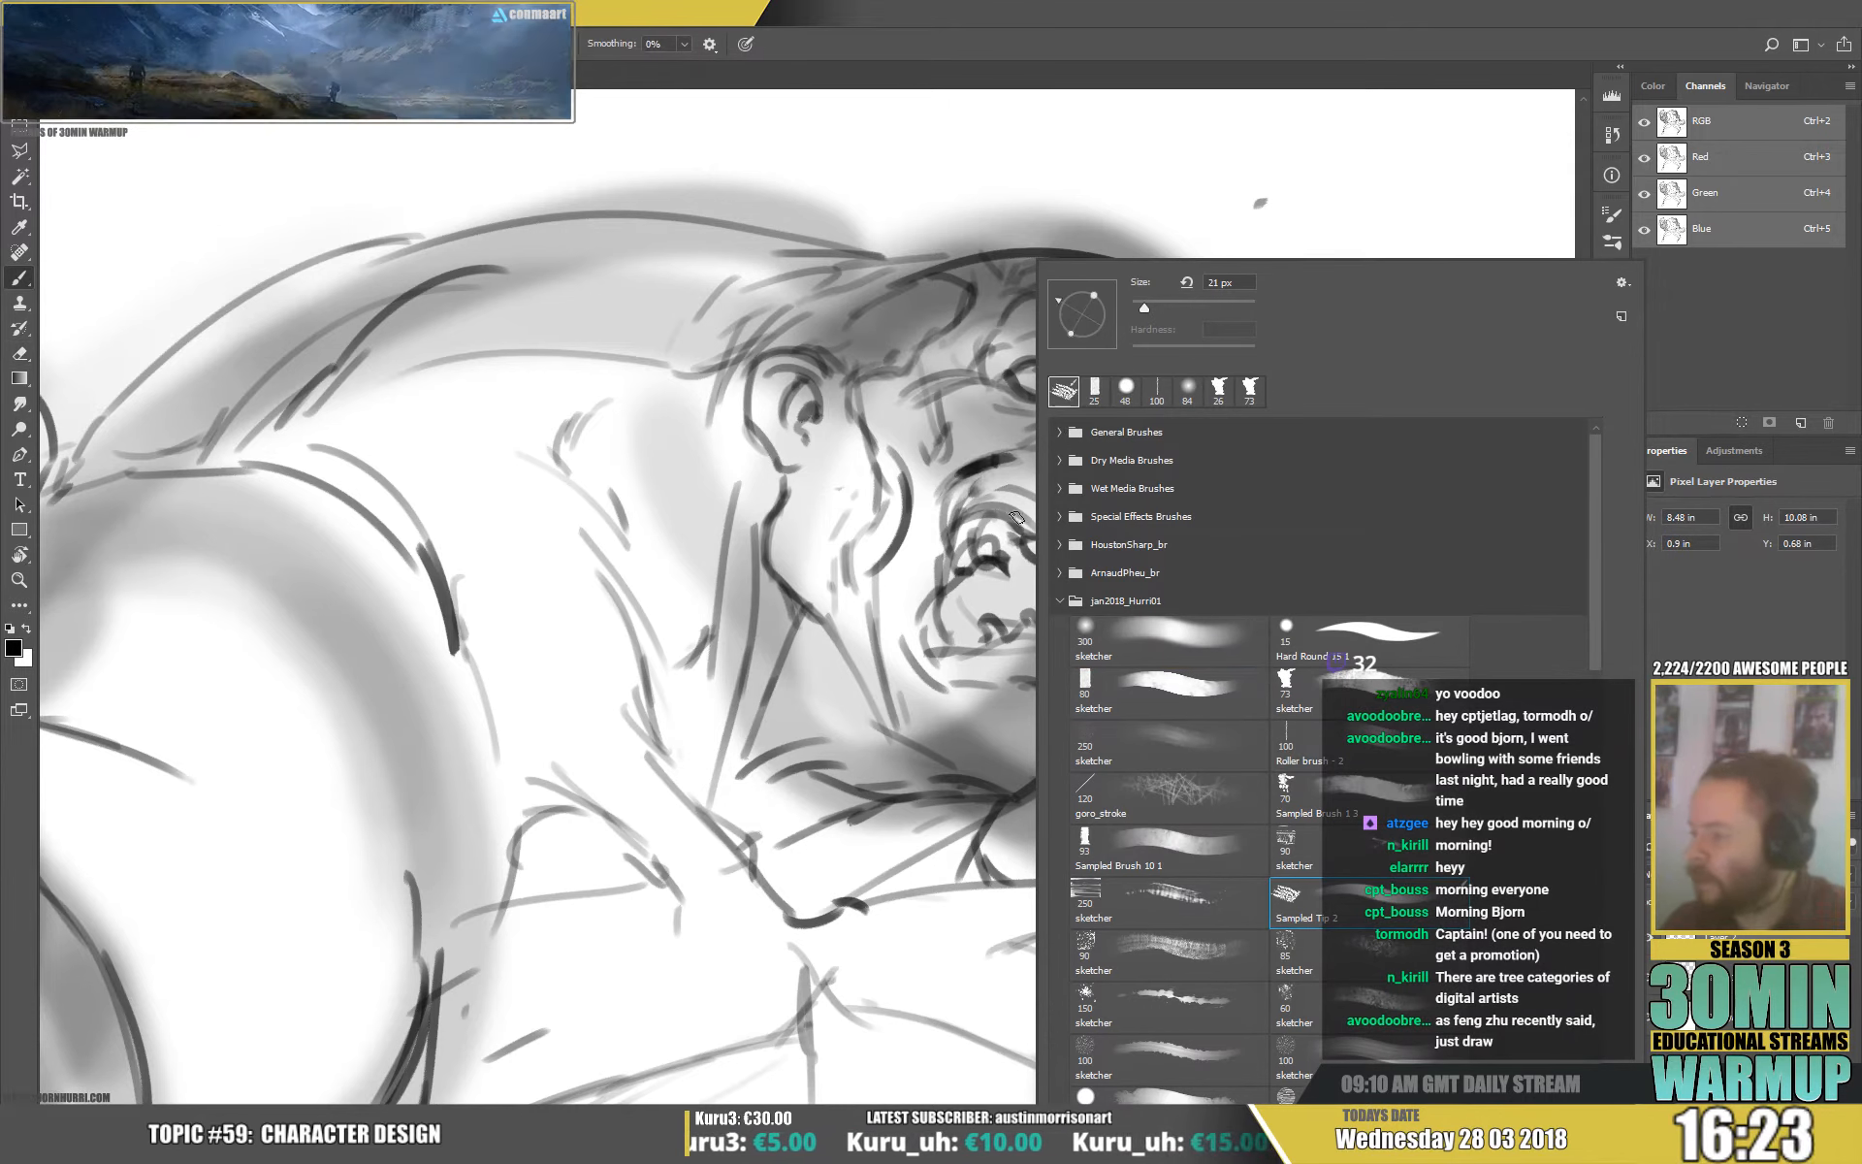
key(Escape)
key(e)
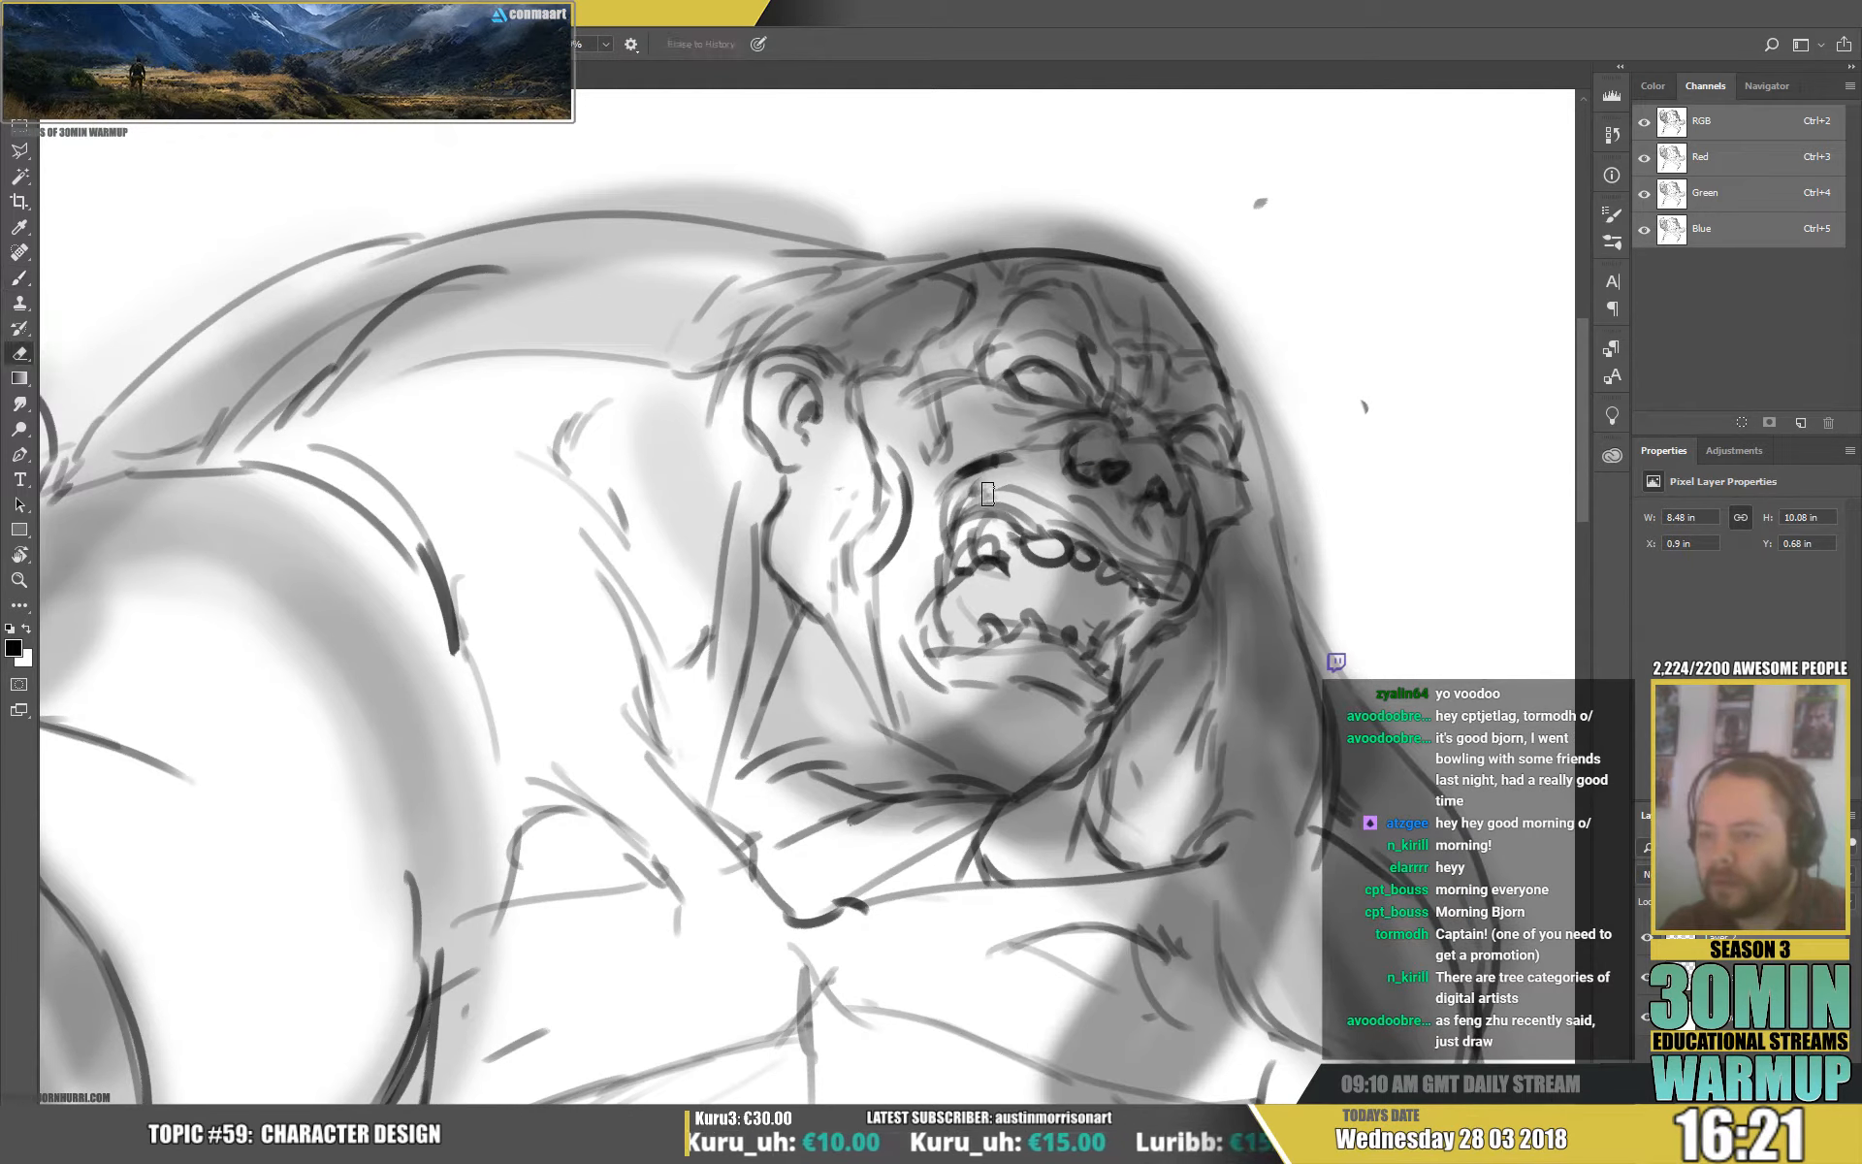
right_click(985, 499)
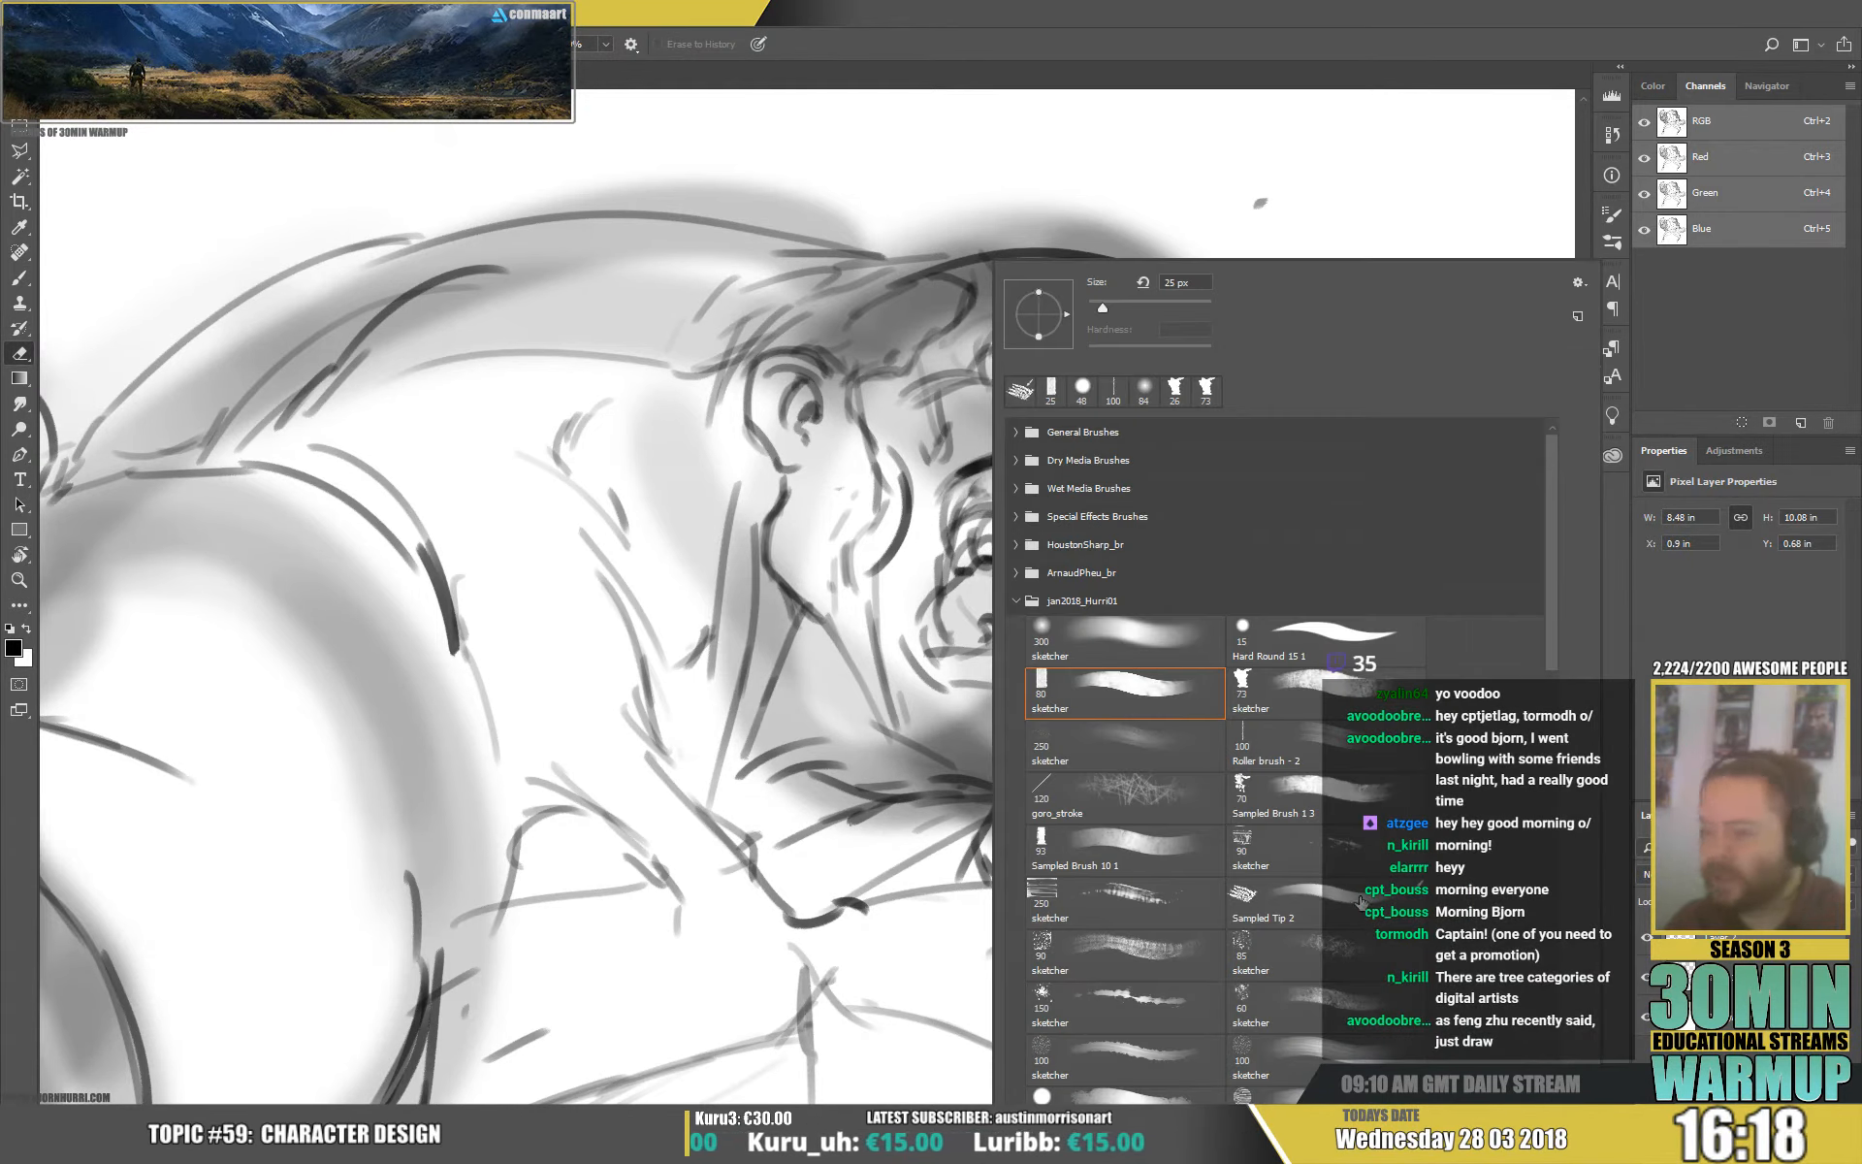
key(b)
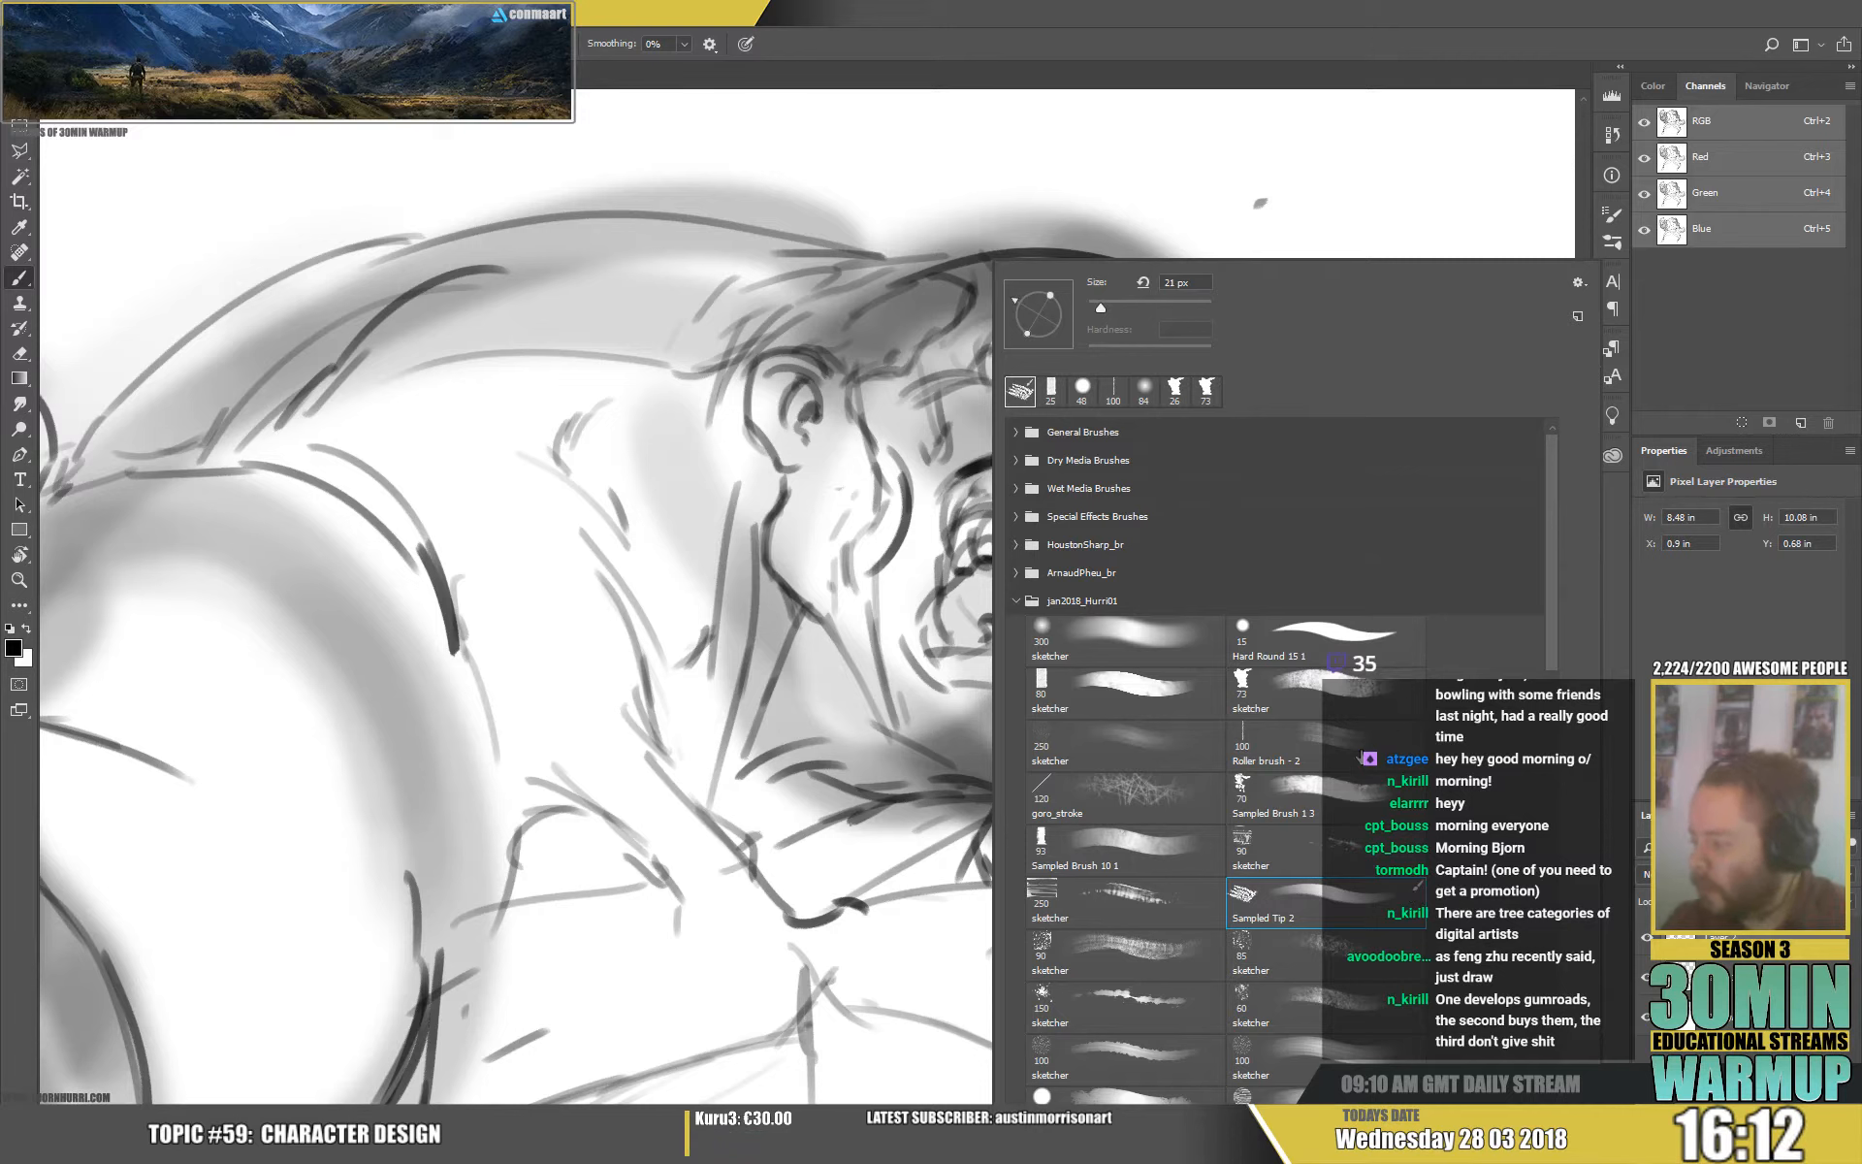
Switch to the Sampled Brush 1 3 tip at a smaller size and draw a thin crease above the mouth corner.
click(1342, 790)
click(1097, 306)
click(913, 540)
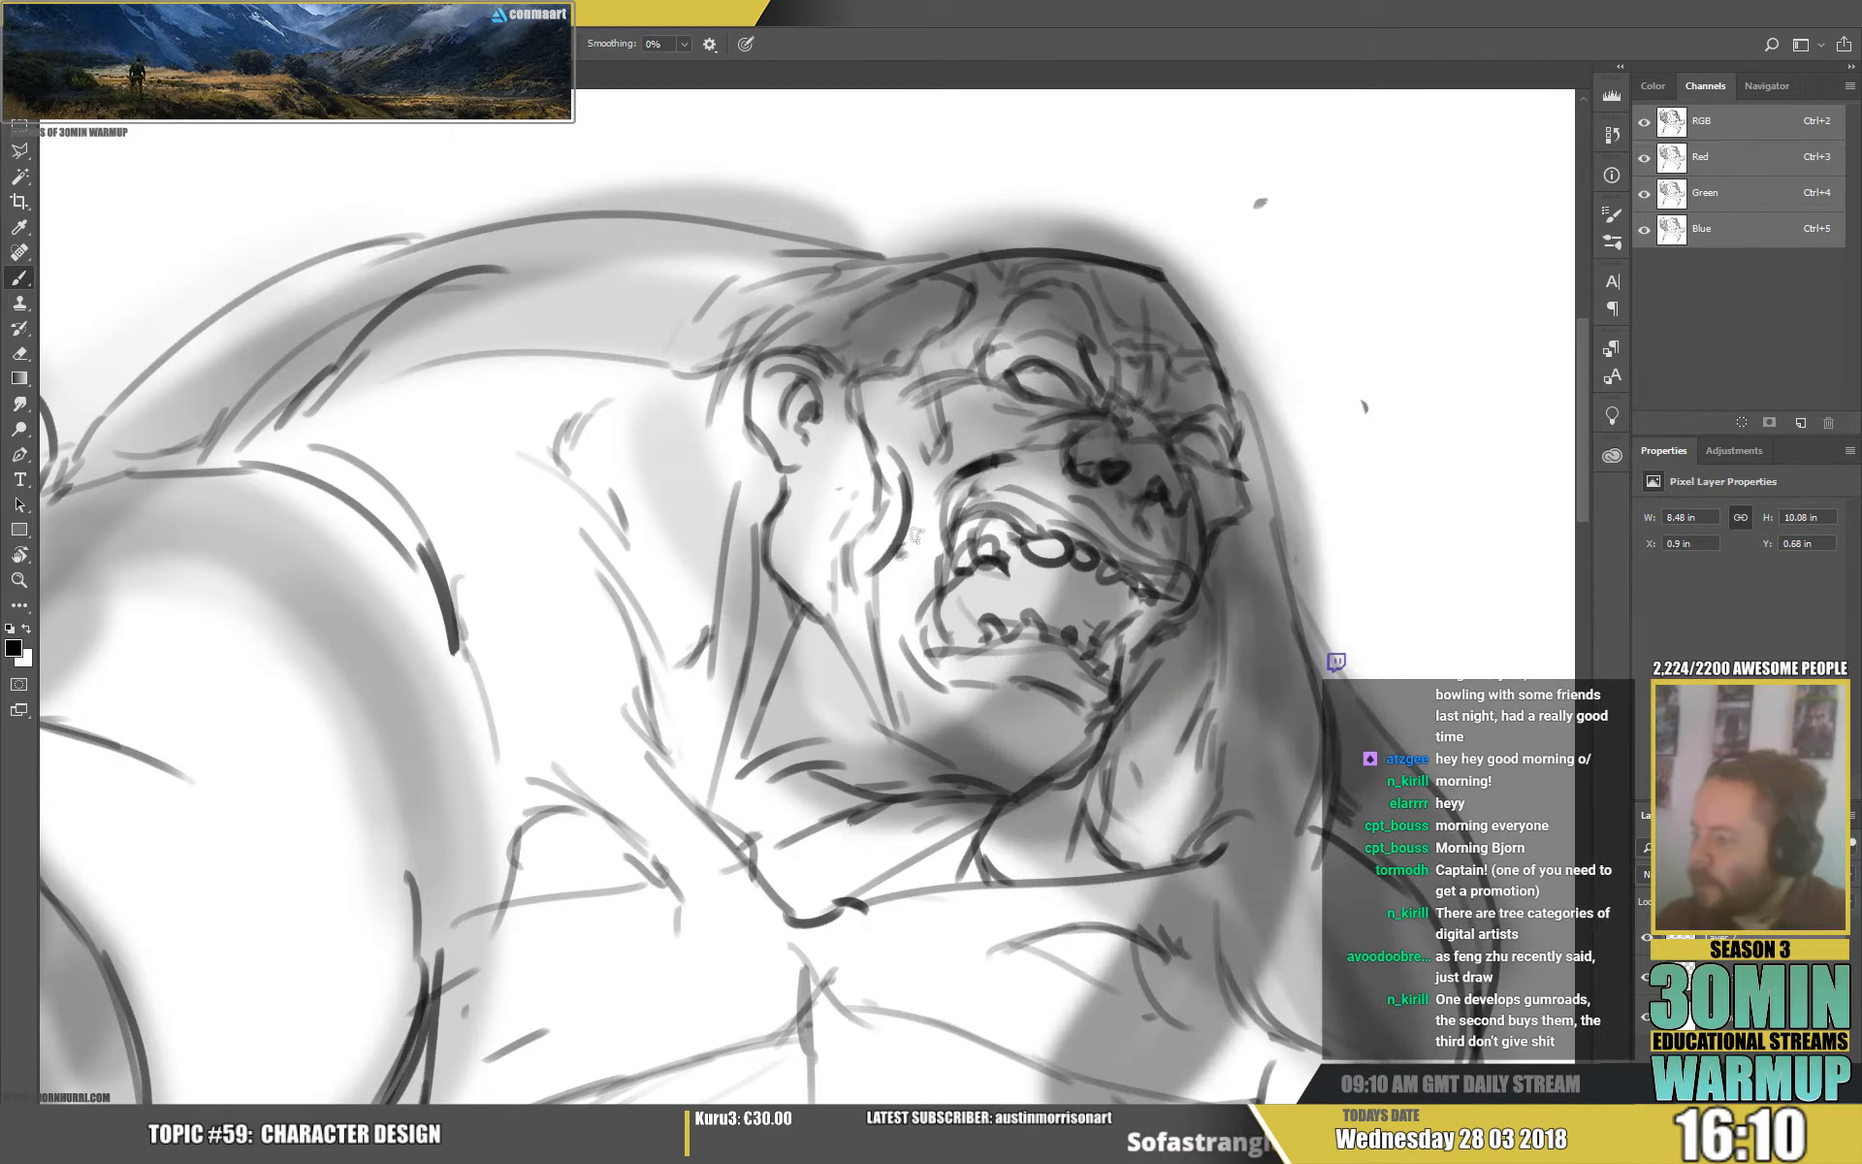
drag(1009, 463, 933, 506)
Reduce the Eraser size slightly and trim the thin crease above the mouth corner.
key(e)
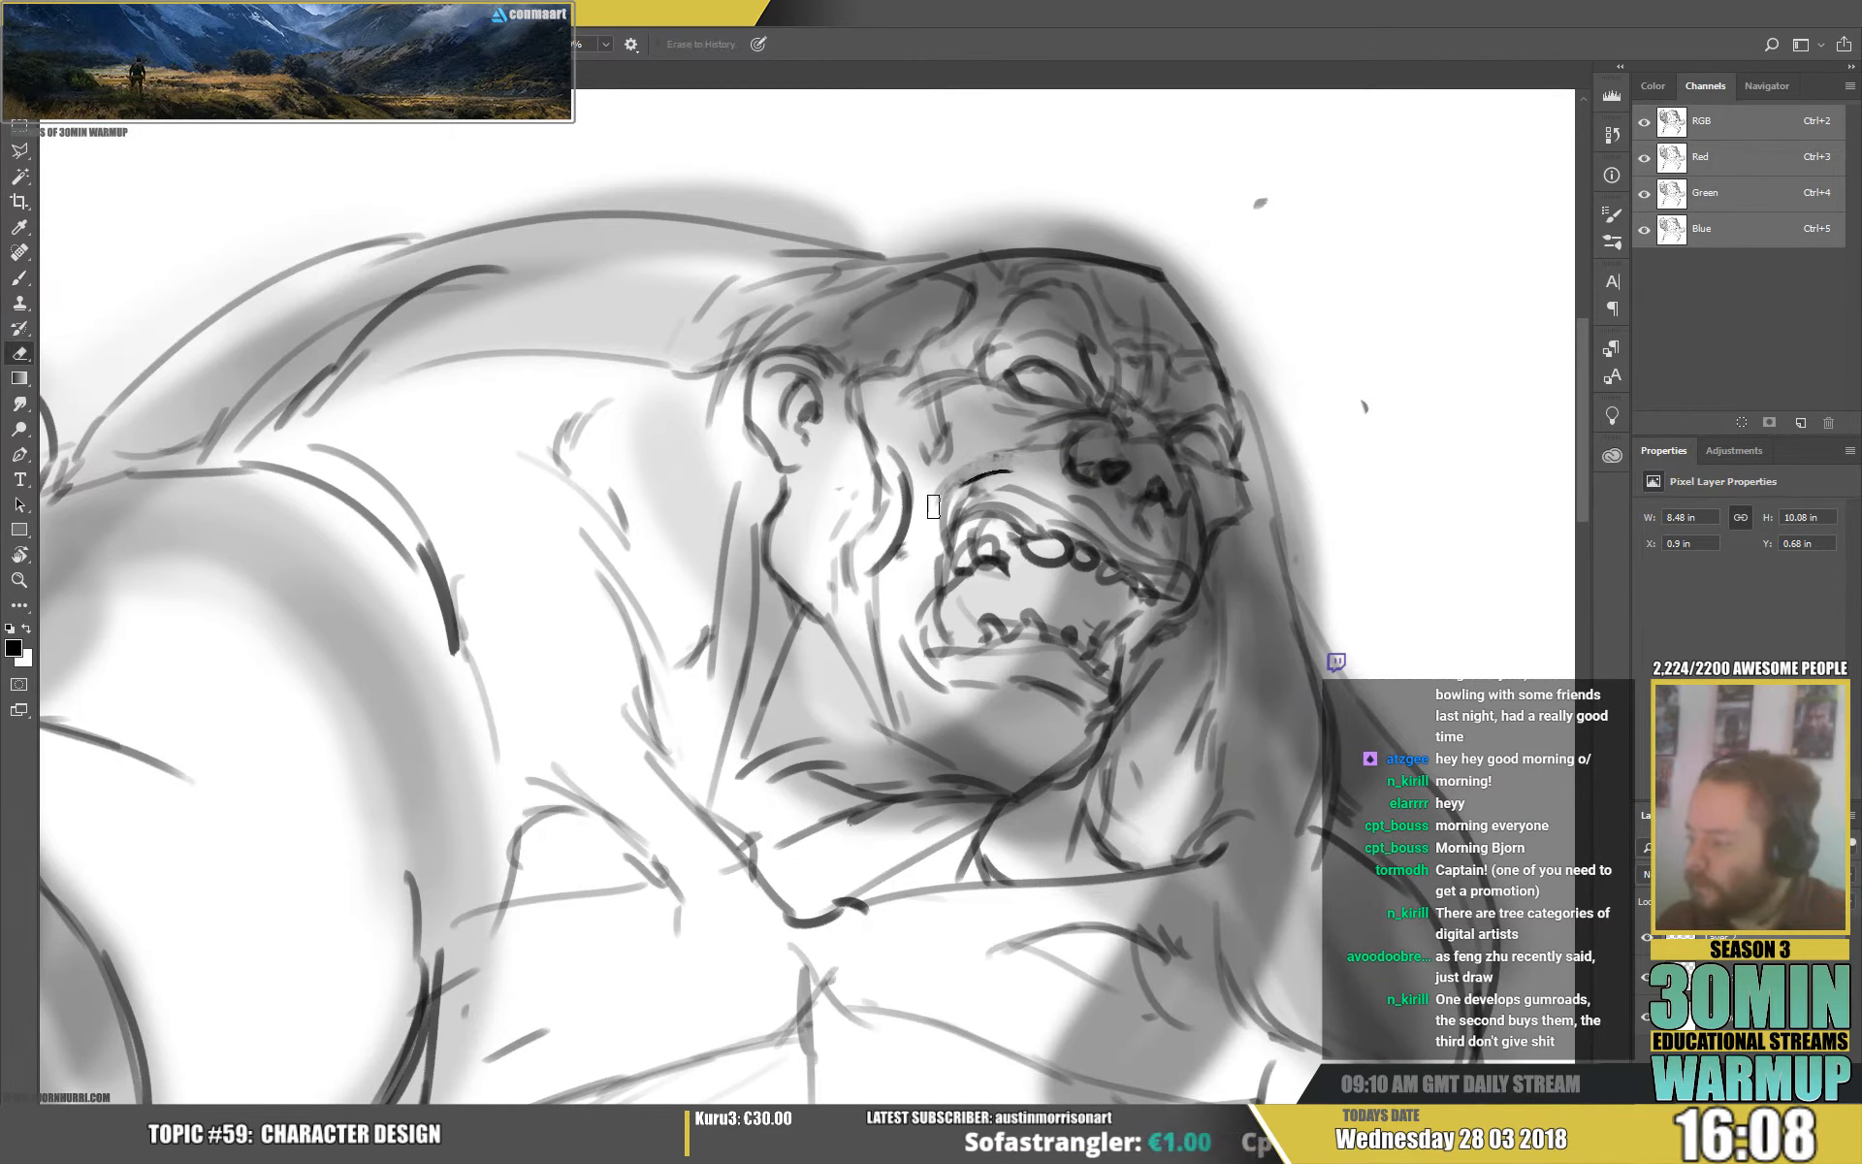
right_click(1014, 467)
drag(1121, 306, 1115, 307)
click(967, 481)
mouse_move(967, 480)
mouse_down()
mouse_move(1016, 468)
mouse_move(945, 481)
mouse_up()
Draw the cheek fold beside the nose with the Brush and switch its tip back to Sampled Tip 2.
key(b)
mouse_move(1011, 450)
mouse_down()
mouse_move(938, 489)
mouse_move(1035, 443)
mouse_up()
right_click(1023, 445)
click(1396, 897)
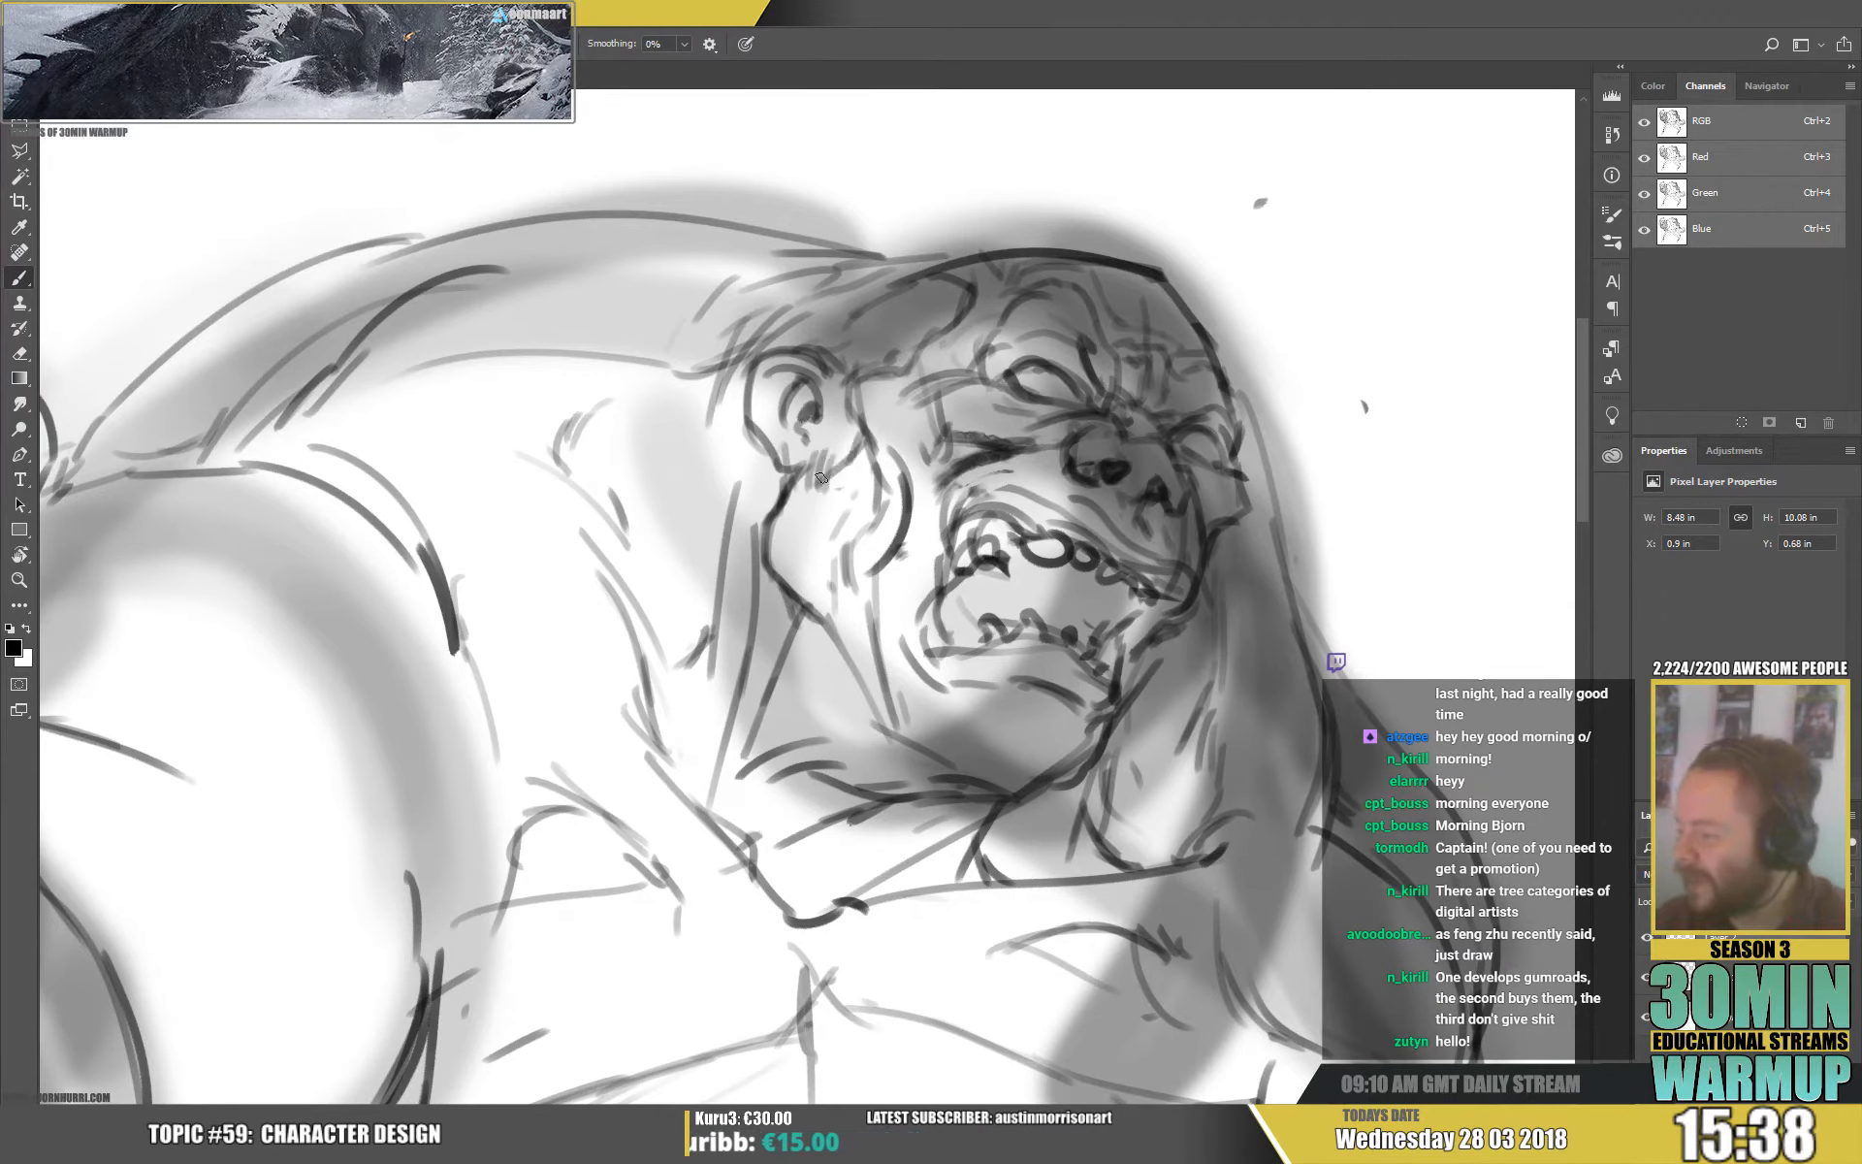
Hatch the jaw edge below the ear and darken the contour around the near corner of the mouth.
drag(822, 478, 774, 528)
drag(807, 498, 767, 548)
mouse_move(931, 465)
mouse_down()
mouse_move(986, 462)
mouse_move(956, 560)
mouse_move(1021, 556)
mouse_move(1005, 520)
mouse_move(1041, 562)
mouse_move(957, 565)
mouse_move(937, 591)
mouse_move(954, 578)
mouse_move(978, 621)
mouse_move(937, 624)
mouse_up()
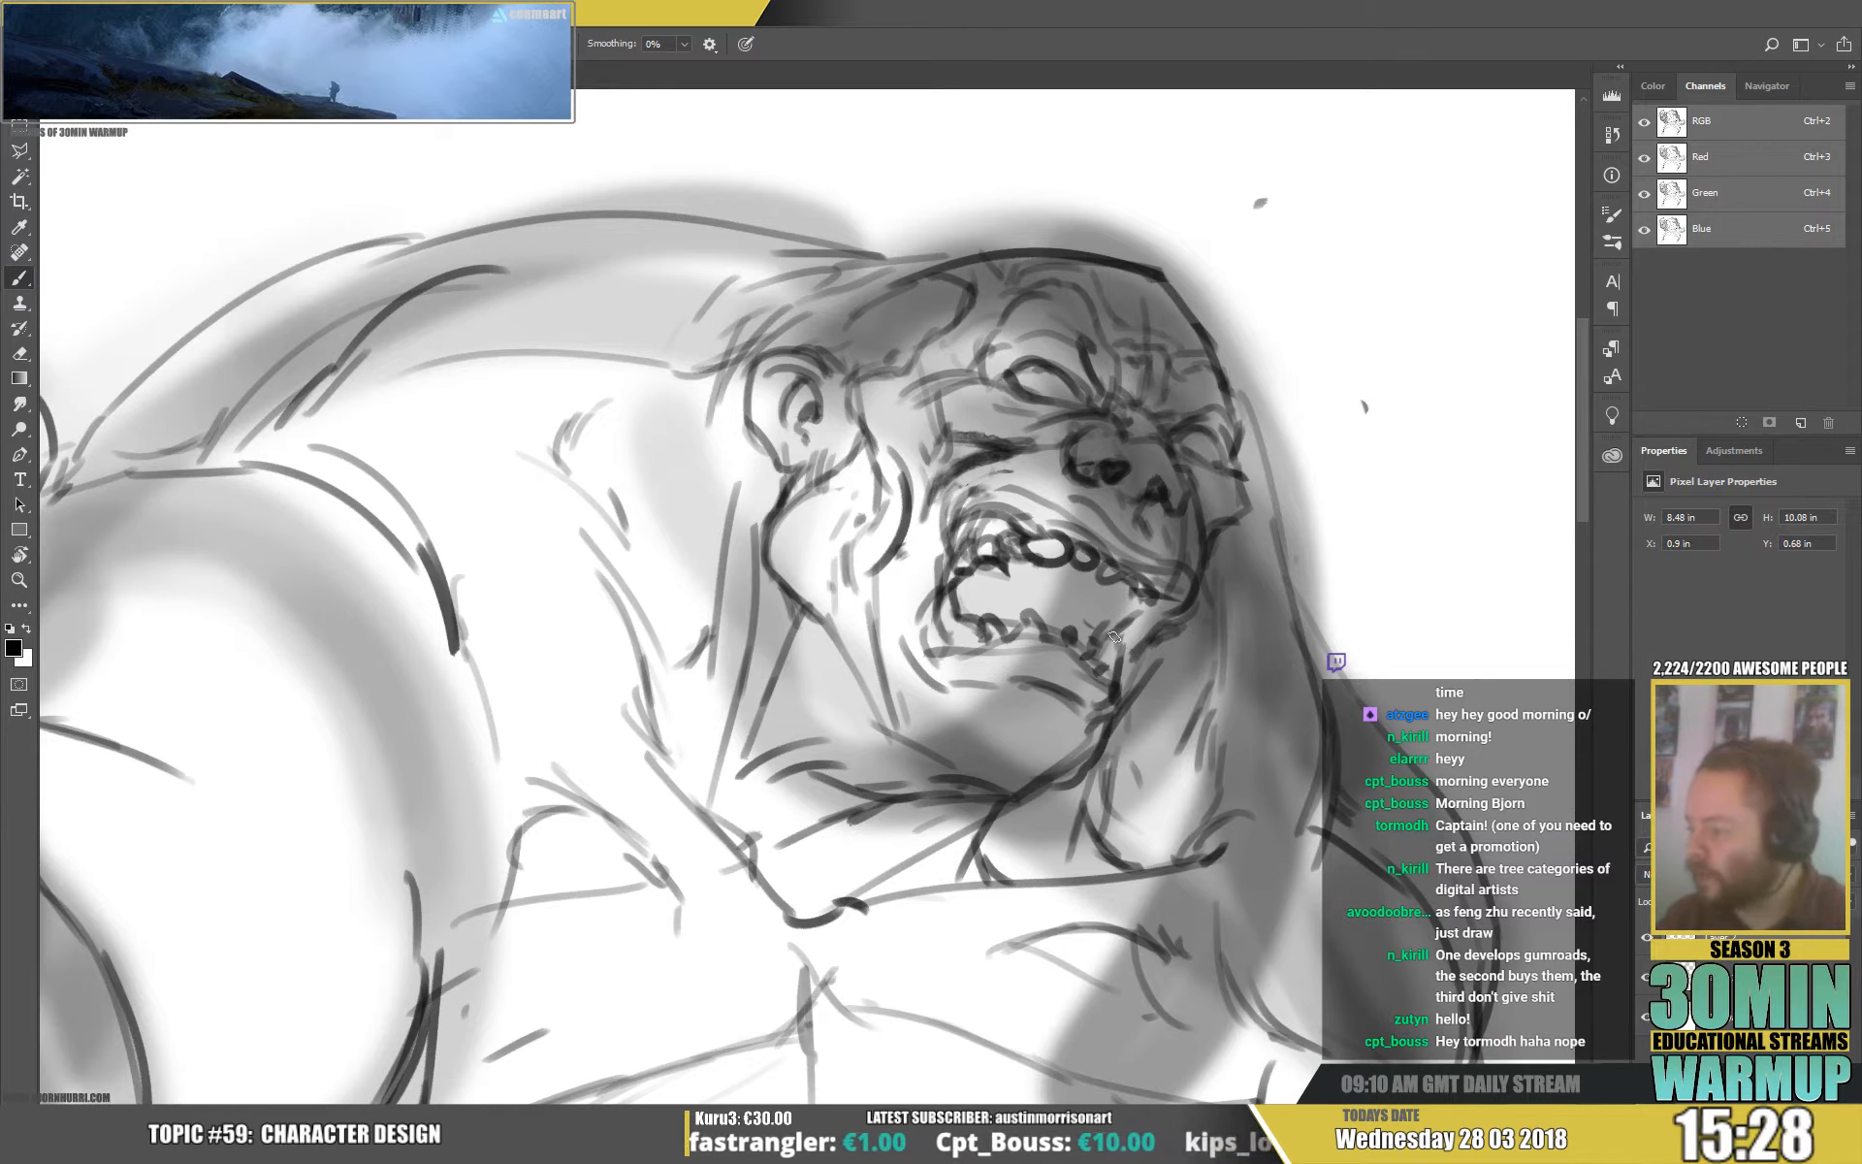
Refine the upper and lower teeth and the lip lines, alternating brush strokes with small erasures.
drag(1134, 600, 1115, 618)
mouse_move(1004, 595)
mouse_down()
mouse_move(1042, 623)
mouse_move(1018, 634)
mouse_move(1078, 647)
mouse_move(1132, 571)
mouse_move(1068, 638)
mouse_move(1109, 559)
mouse_move(1036, 630)
mouse_move(996, 625)
mouse_move(1015, 589)
mouse_move(953, 633)
mouse_up()
key(e)
key(b)
key(e)
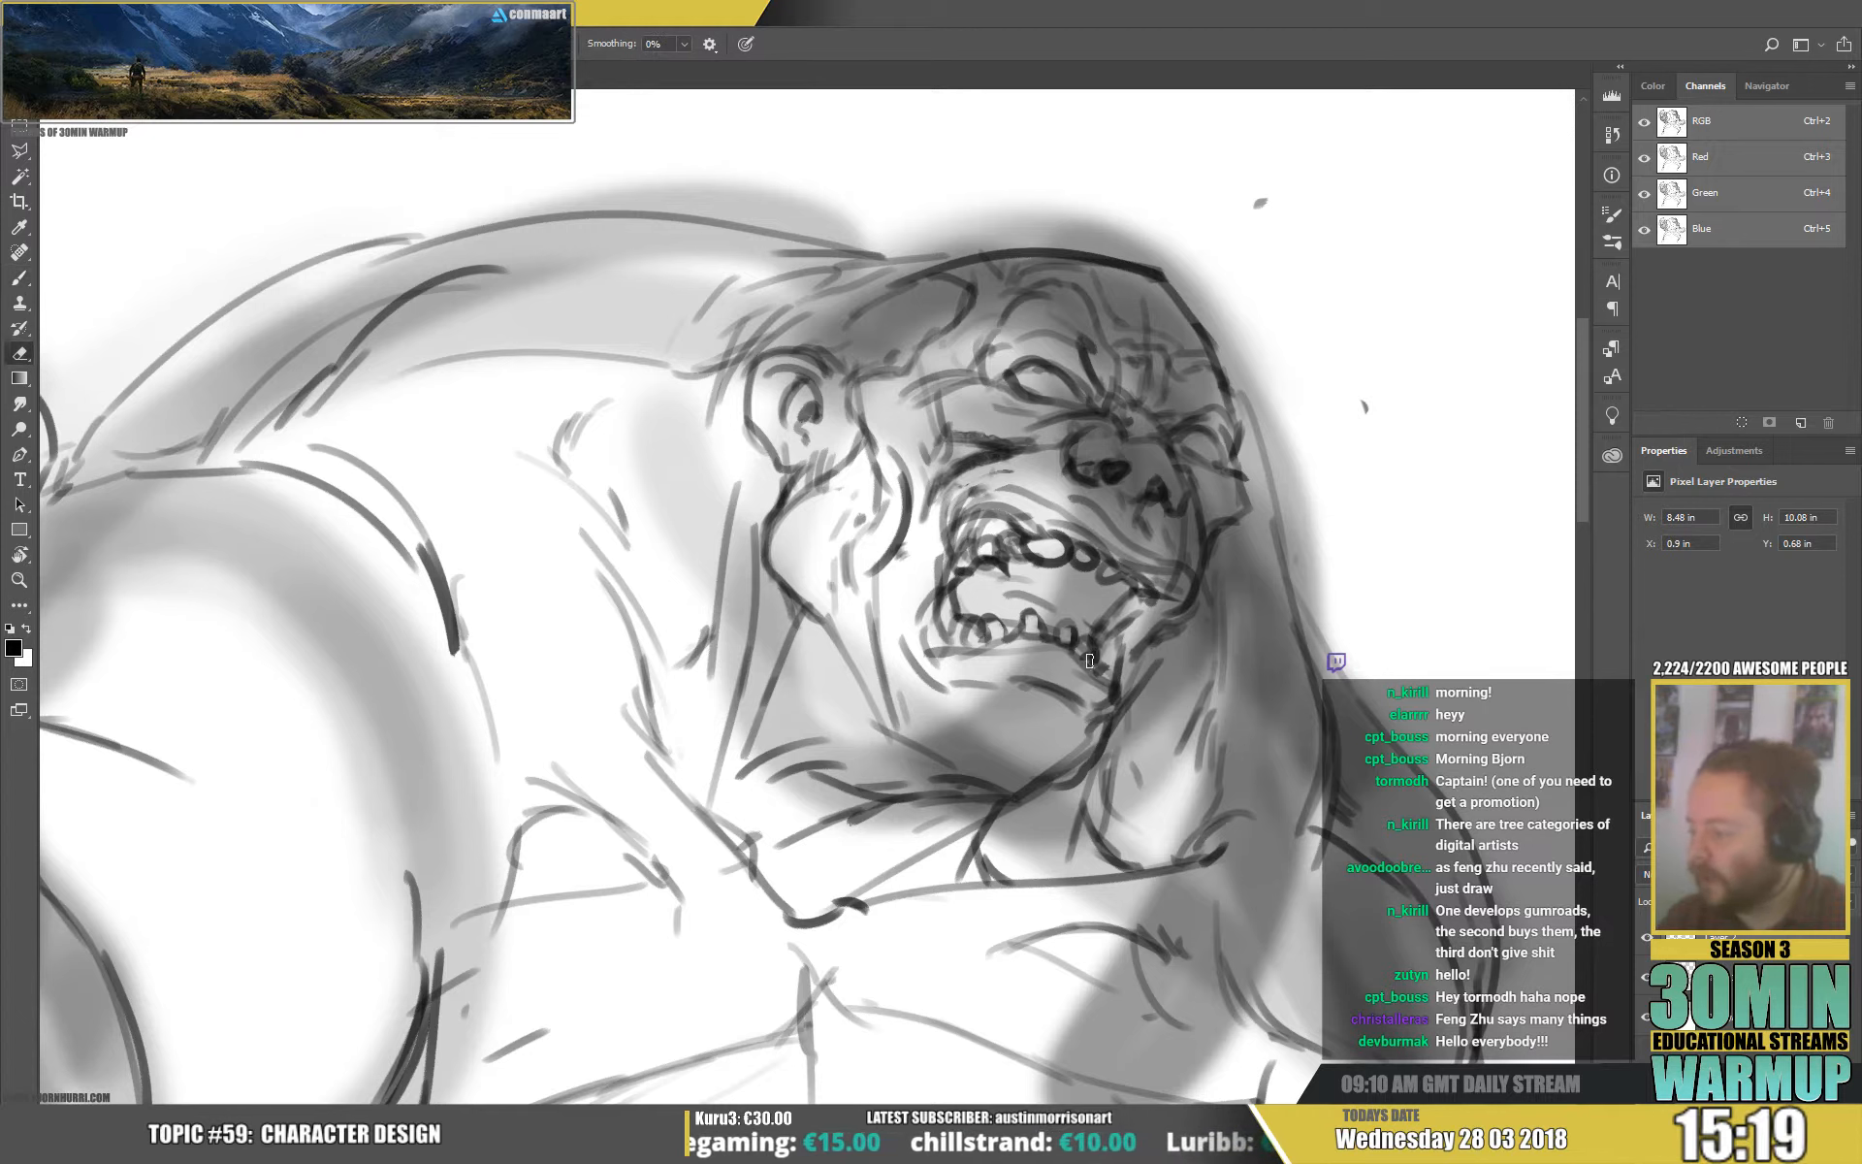
key(b)
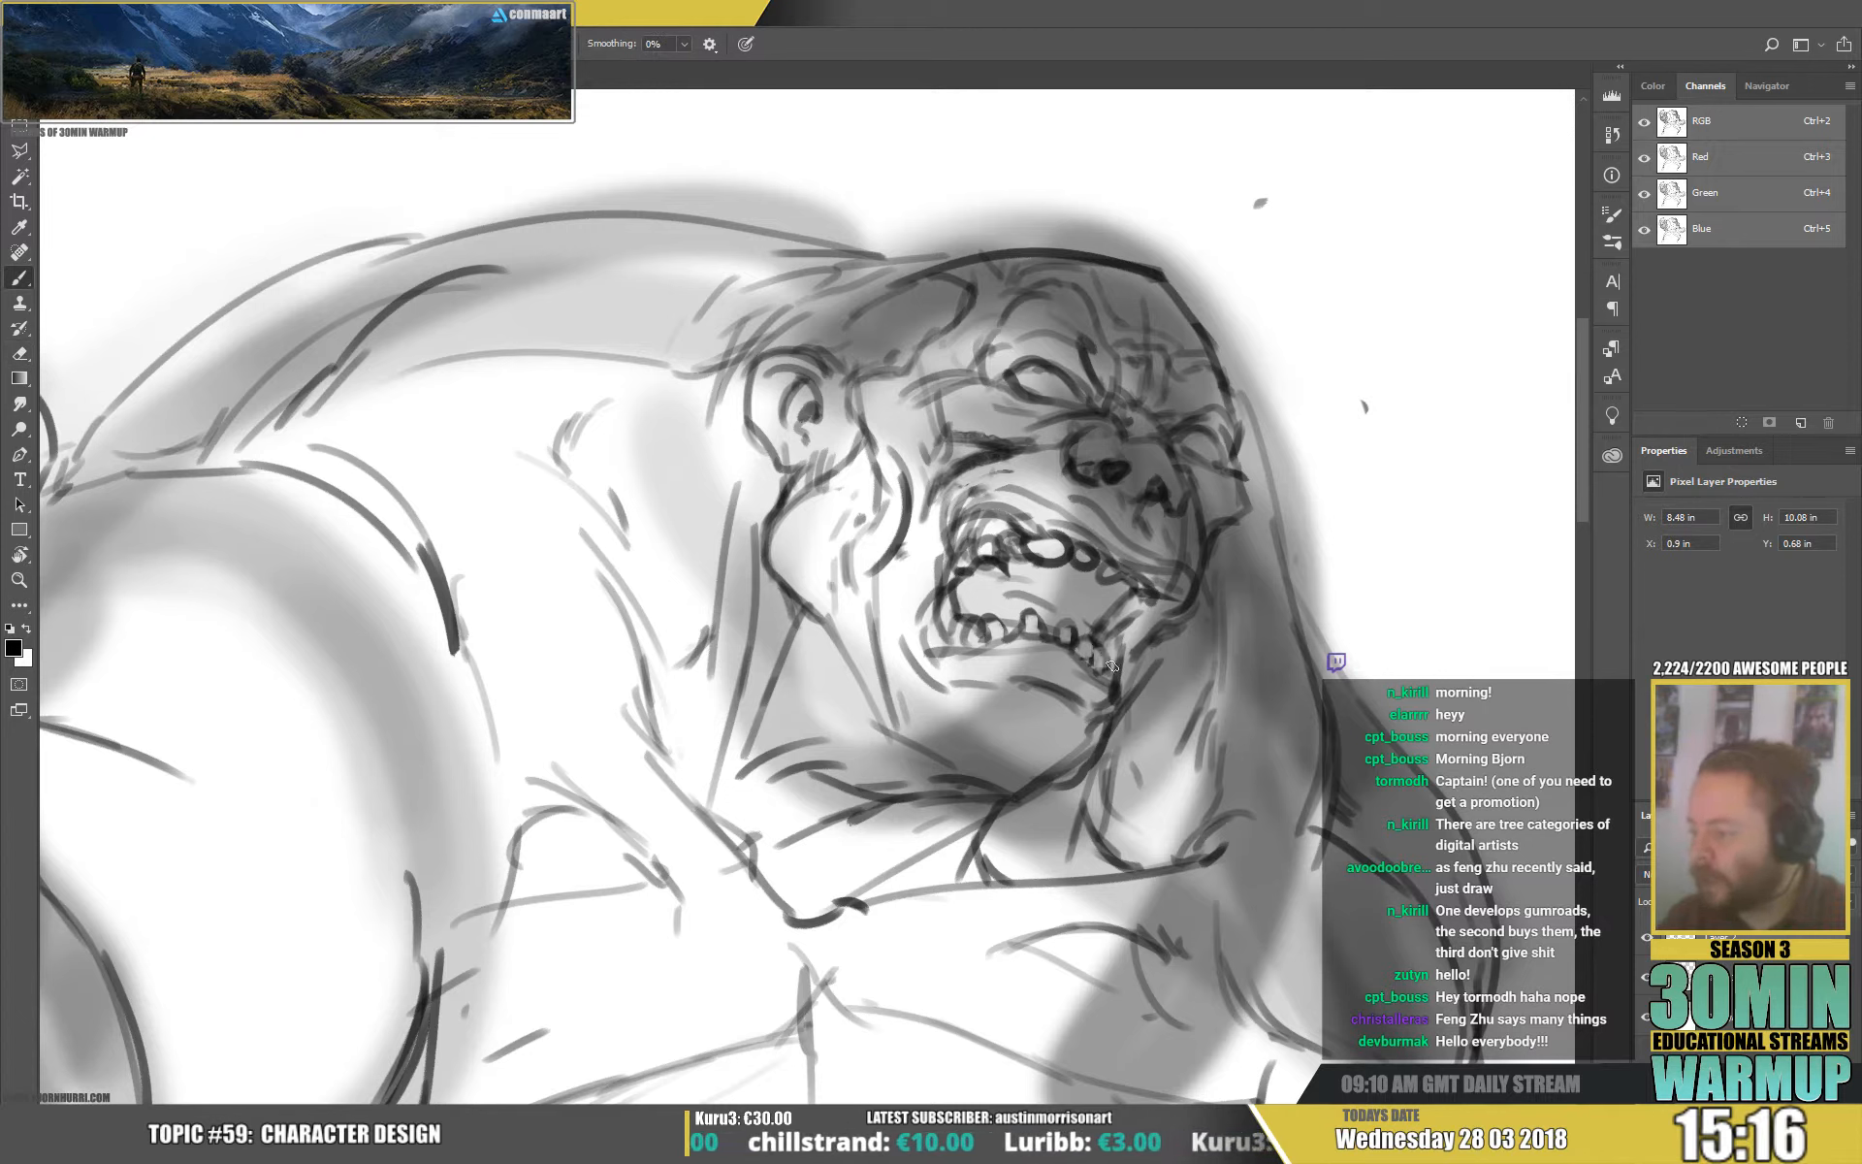
key(e)
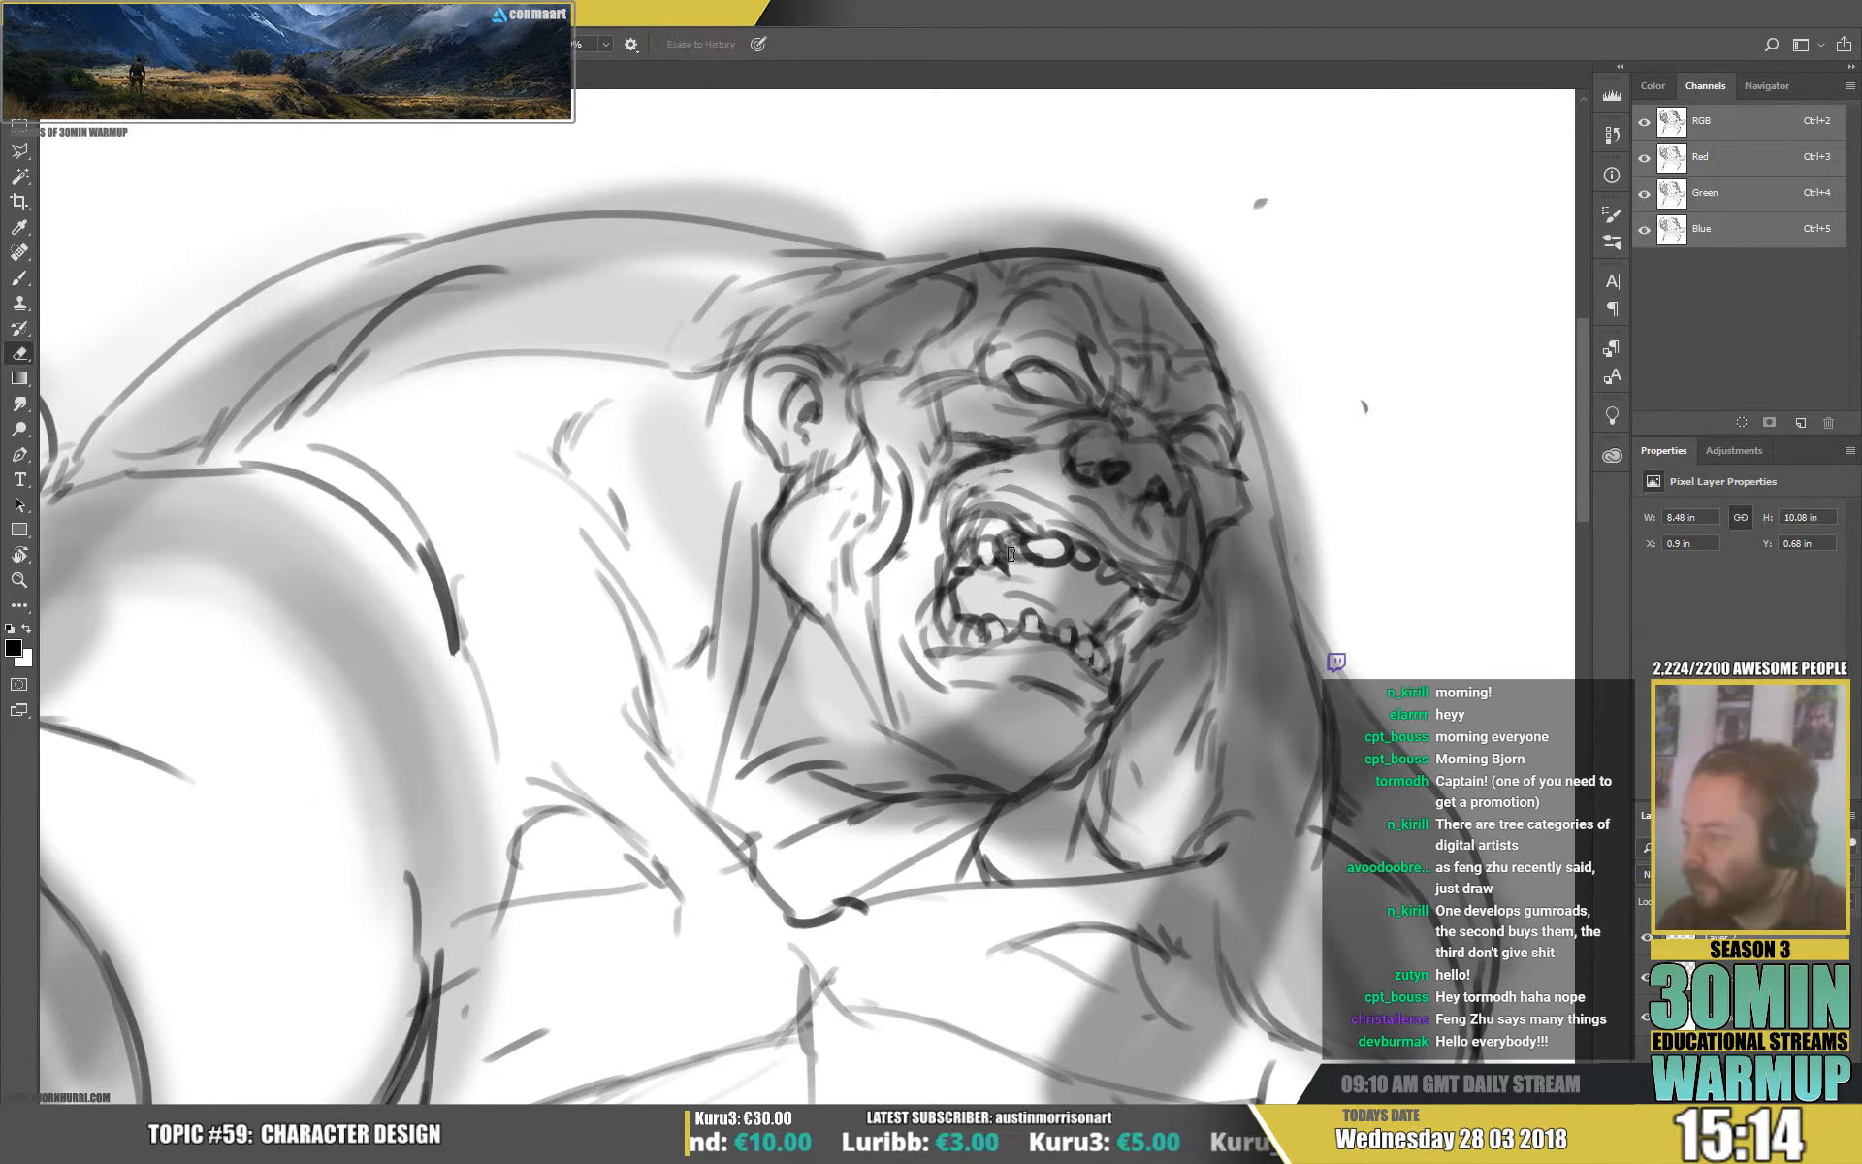
key(b)
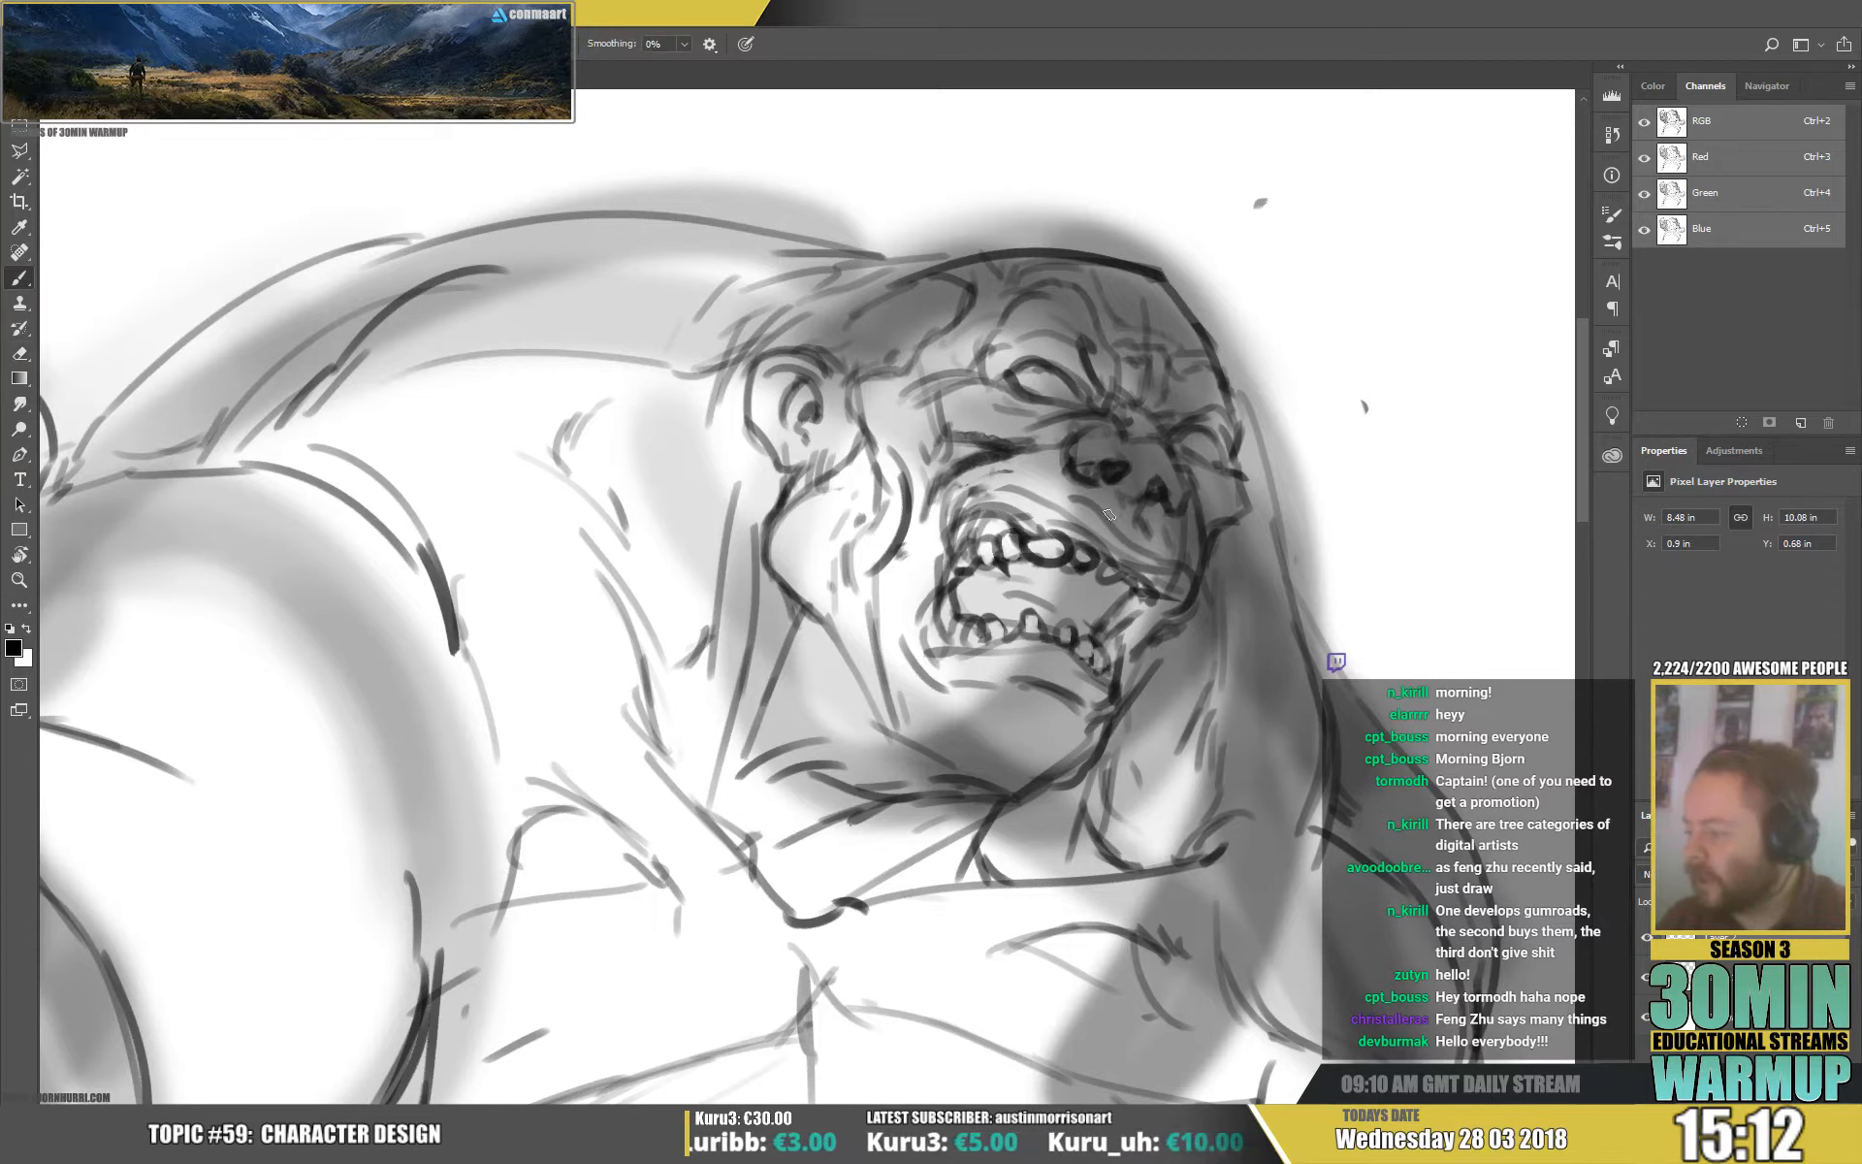
mouse_move(968, 504)
mouse_down()
mouse_move(1048, 533)
mouse_move(929, 607)
mouse_move(921, 692)
mouse_move(1026, 708)
mouse_up()
Add short hatching strokes along the edge of the near upper arm, below the shoulder contour.
drag(601, 622, 631, 575)
mouse_move(490, 570)
mouse_down()
mouse_move(487, 673)
mouse_move(461, 700)
mouse_move(440, 665)
mouse_up()
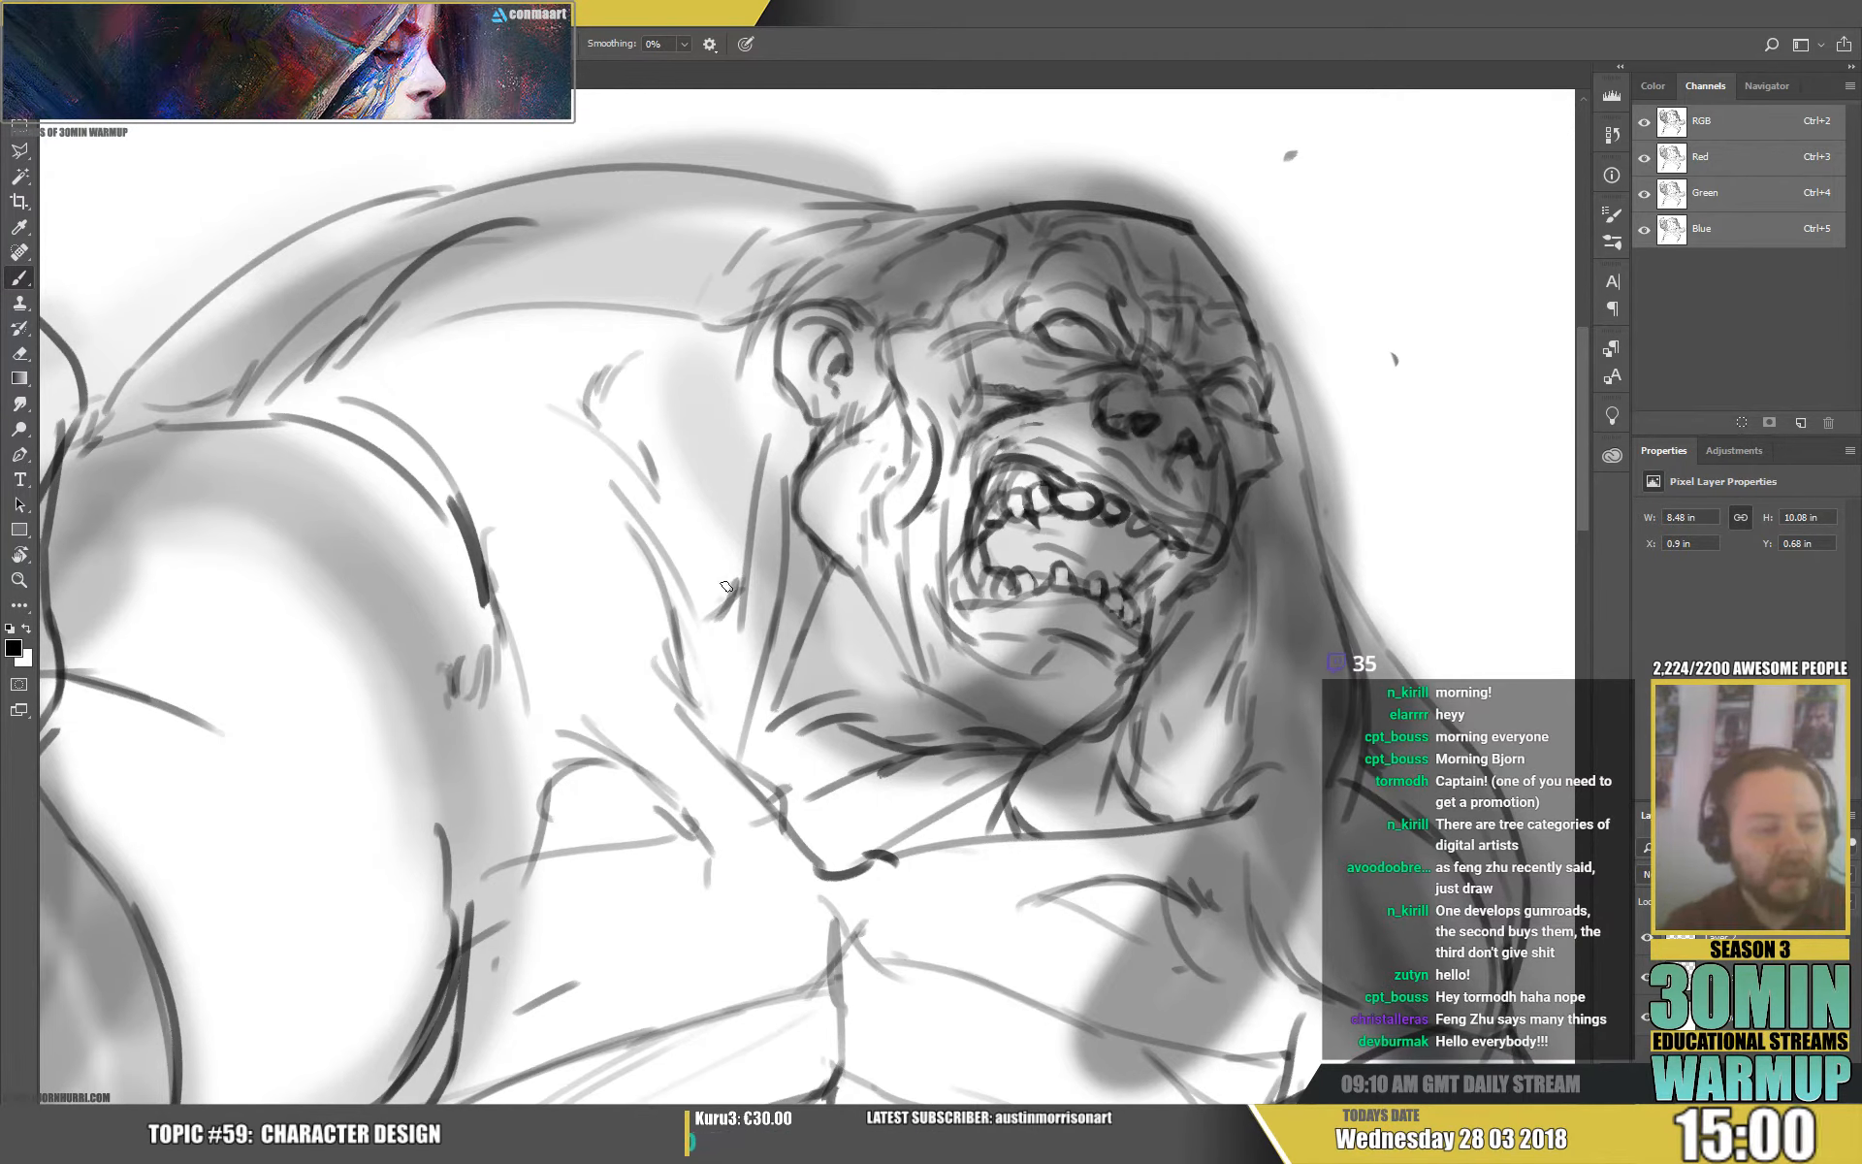
drag(453, 682, 435, 725)
Add short dark crease strokes where the near upper arm meets the side of the chest.
drag(438, 723, 727, 299)
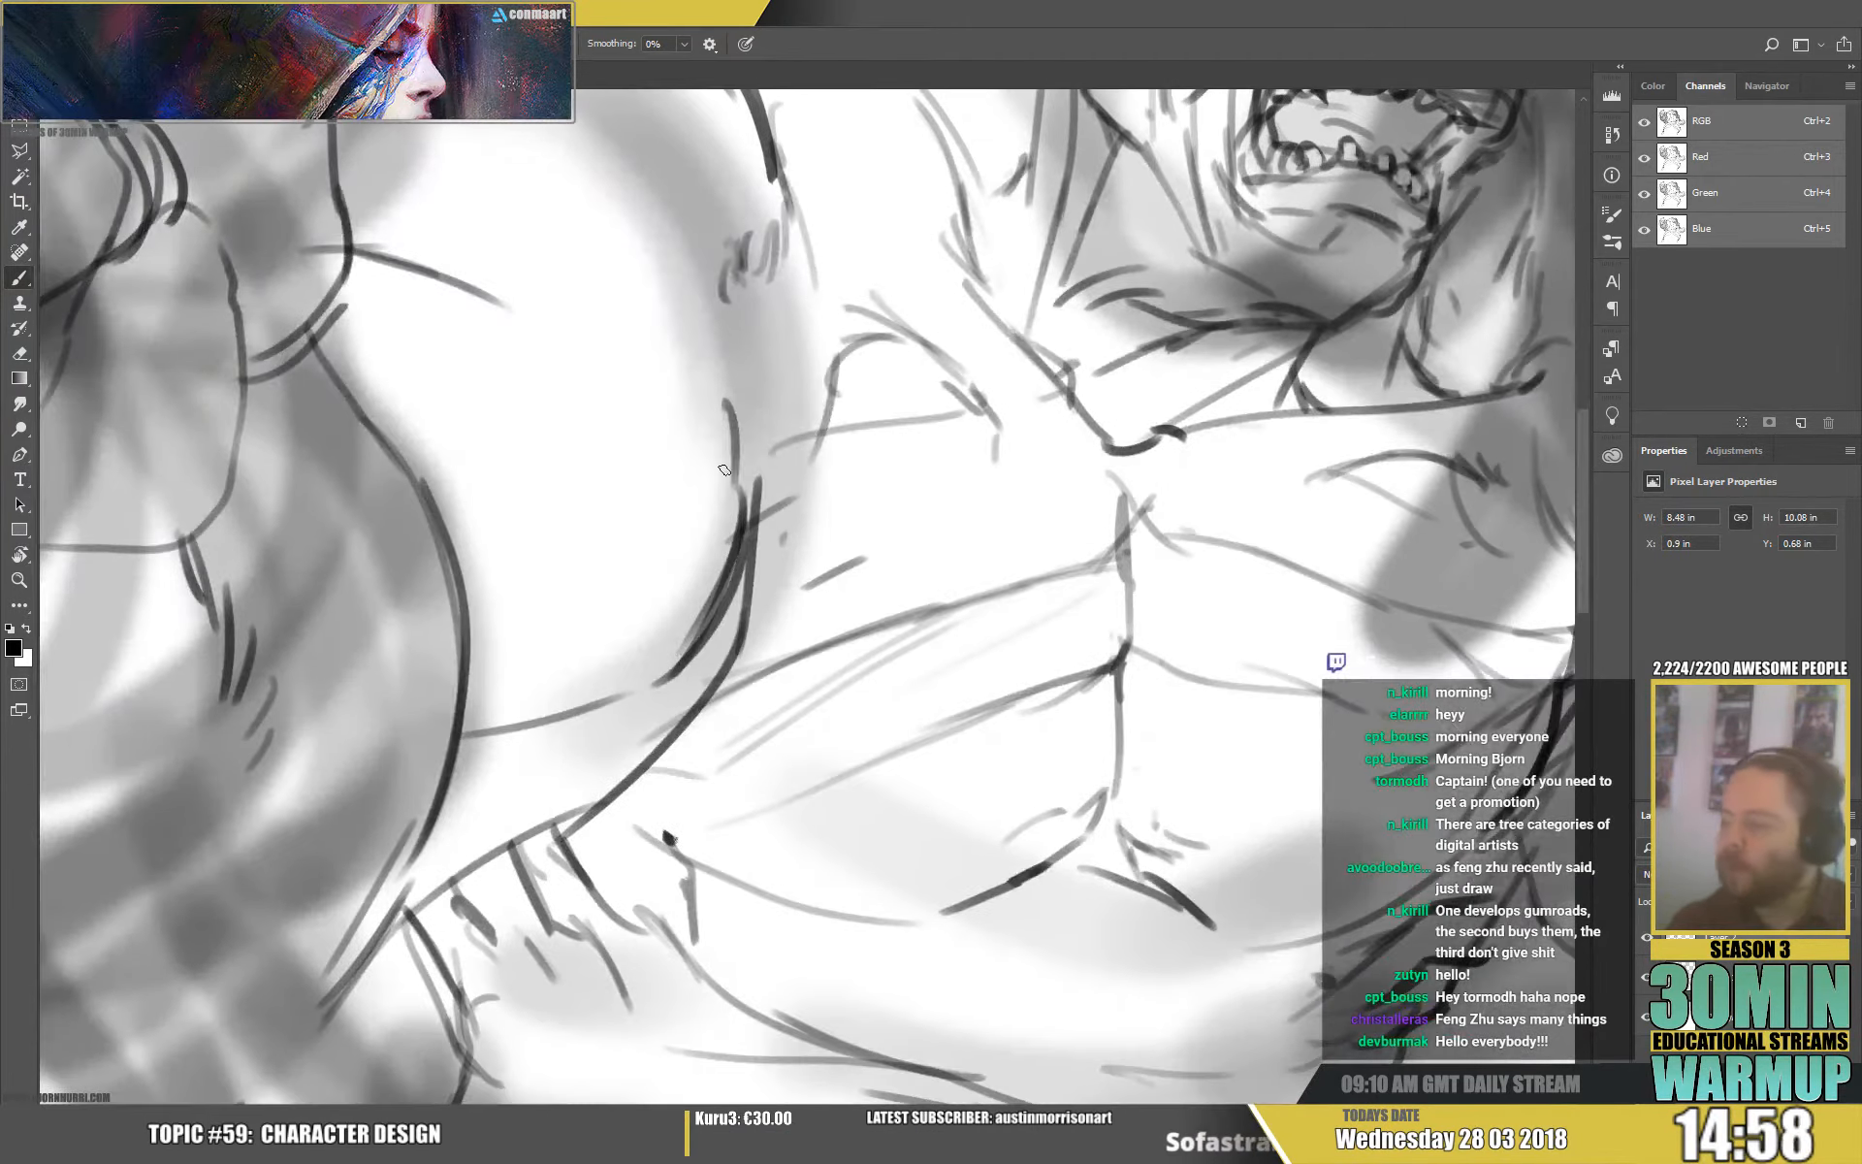
drag(723, 470, 776, 454)
drag(781, 474, 802, 454)
drag(763, 497, 802, 451)
Add short diagonal hatching strokes to the shaded forearm beside the rounded upper arm.
drag(685, 444, 1034, 404)
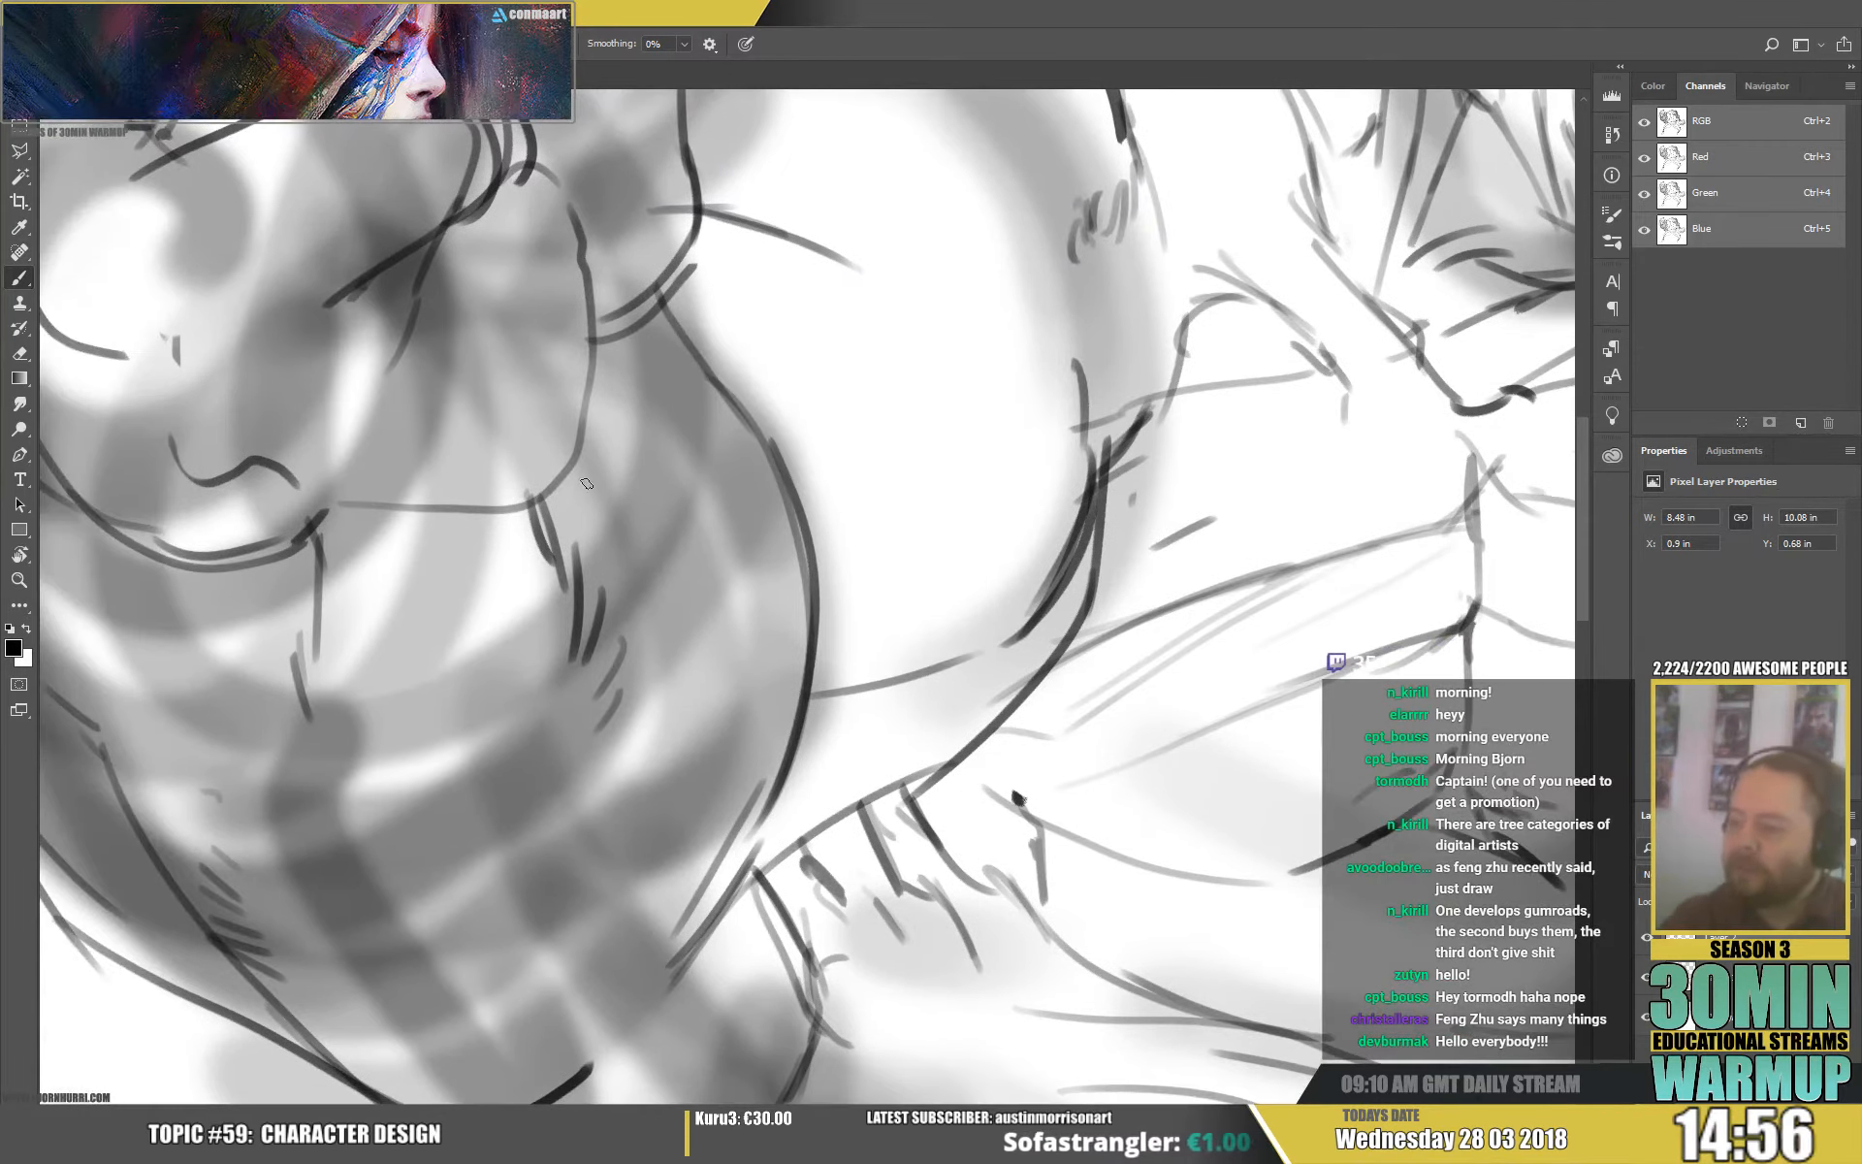
drag(594, 447, 635, 492)
drag(614, 428, 698, 516)
drag(691, 446, 729, 547)
mouse_move(644, 386)
mouse_down()
mouse_move(723, 472)
mouse_move(738, 458)
mouse_up()
drag(699, 377, 740, 442)
Draw curved inner contour lines inside the rounded form above the near upper arm.
drag(781, 316, 1098, 749)
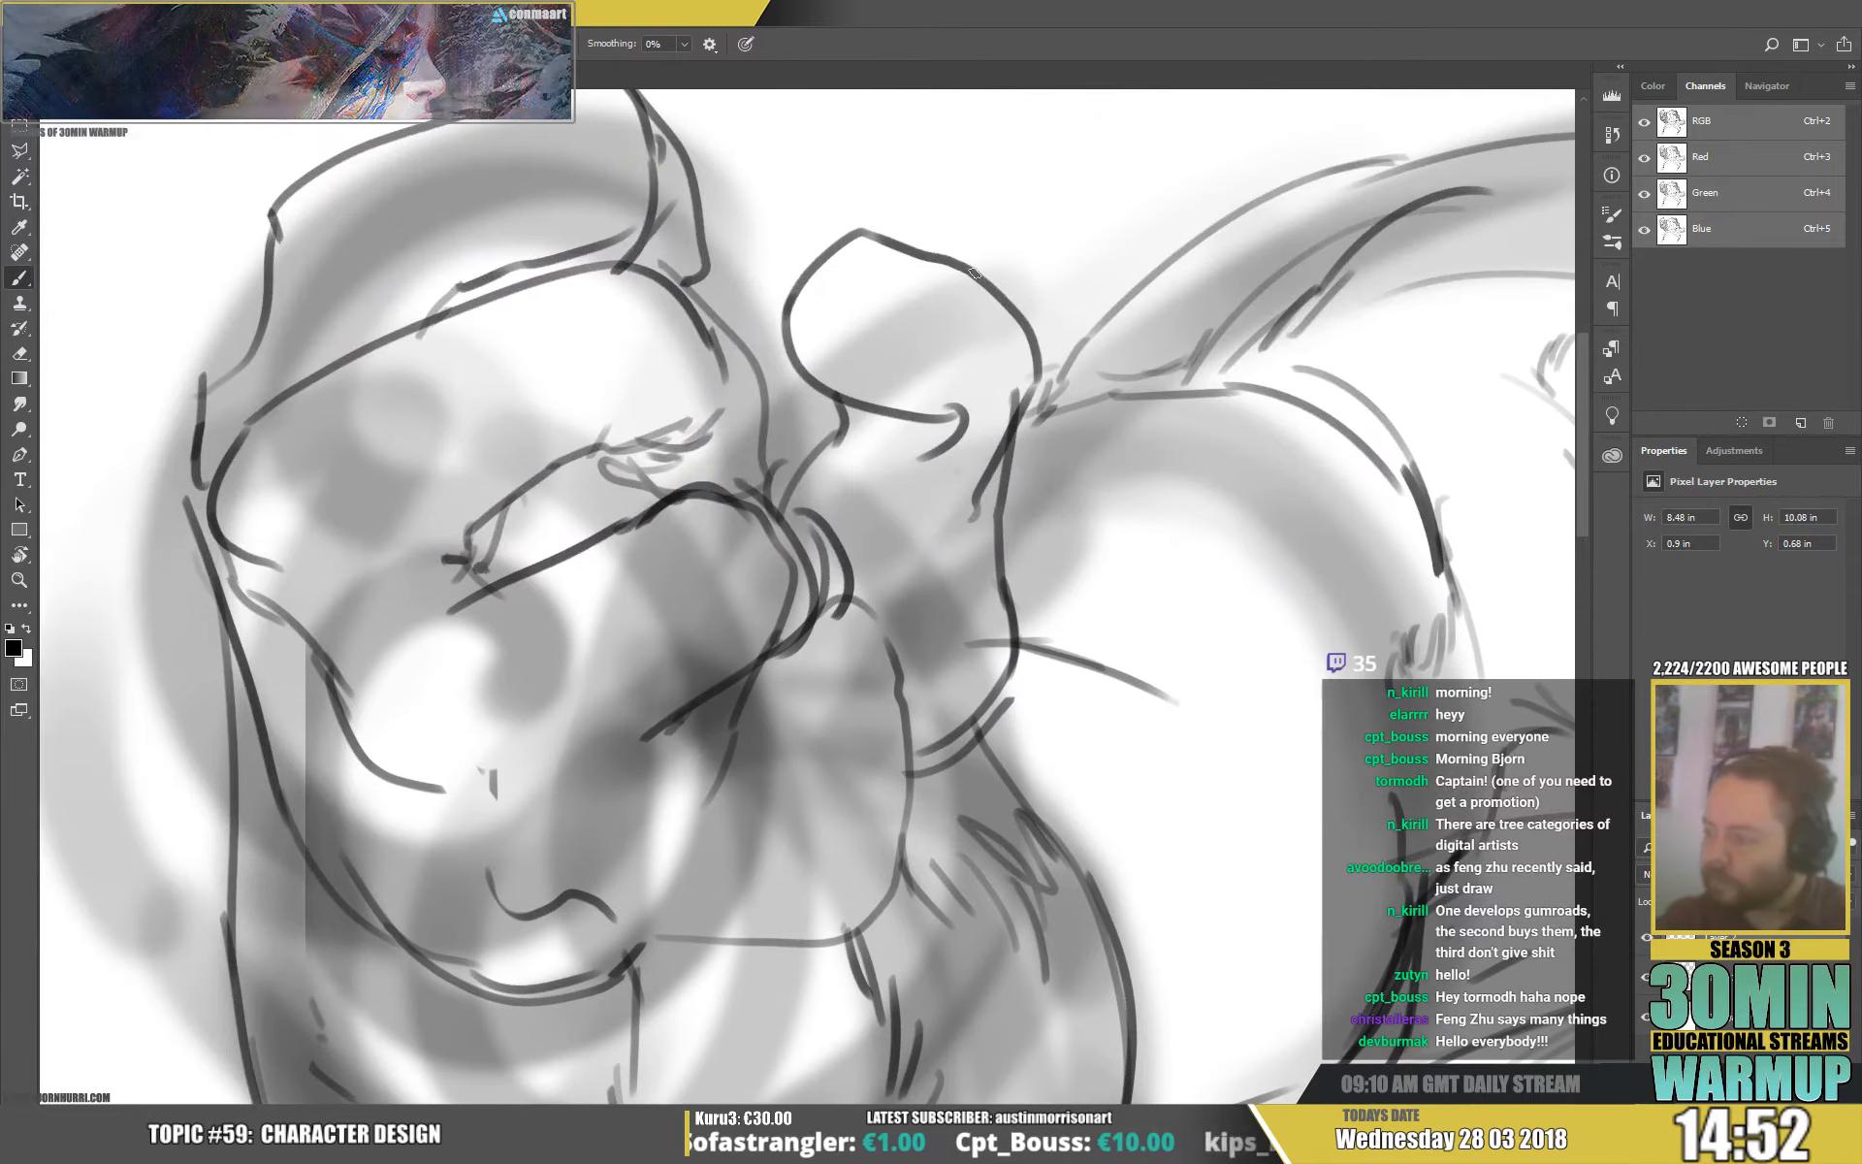
drag(841, 240, 956, 374)
drag(922, 248, 971, 381)
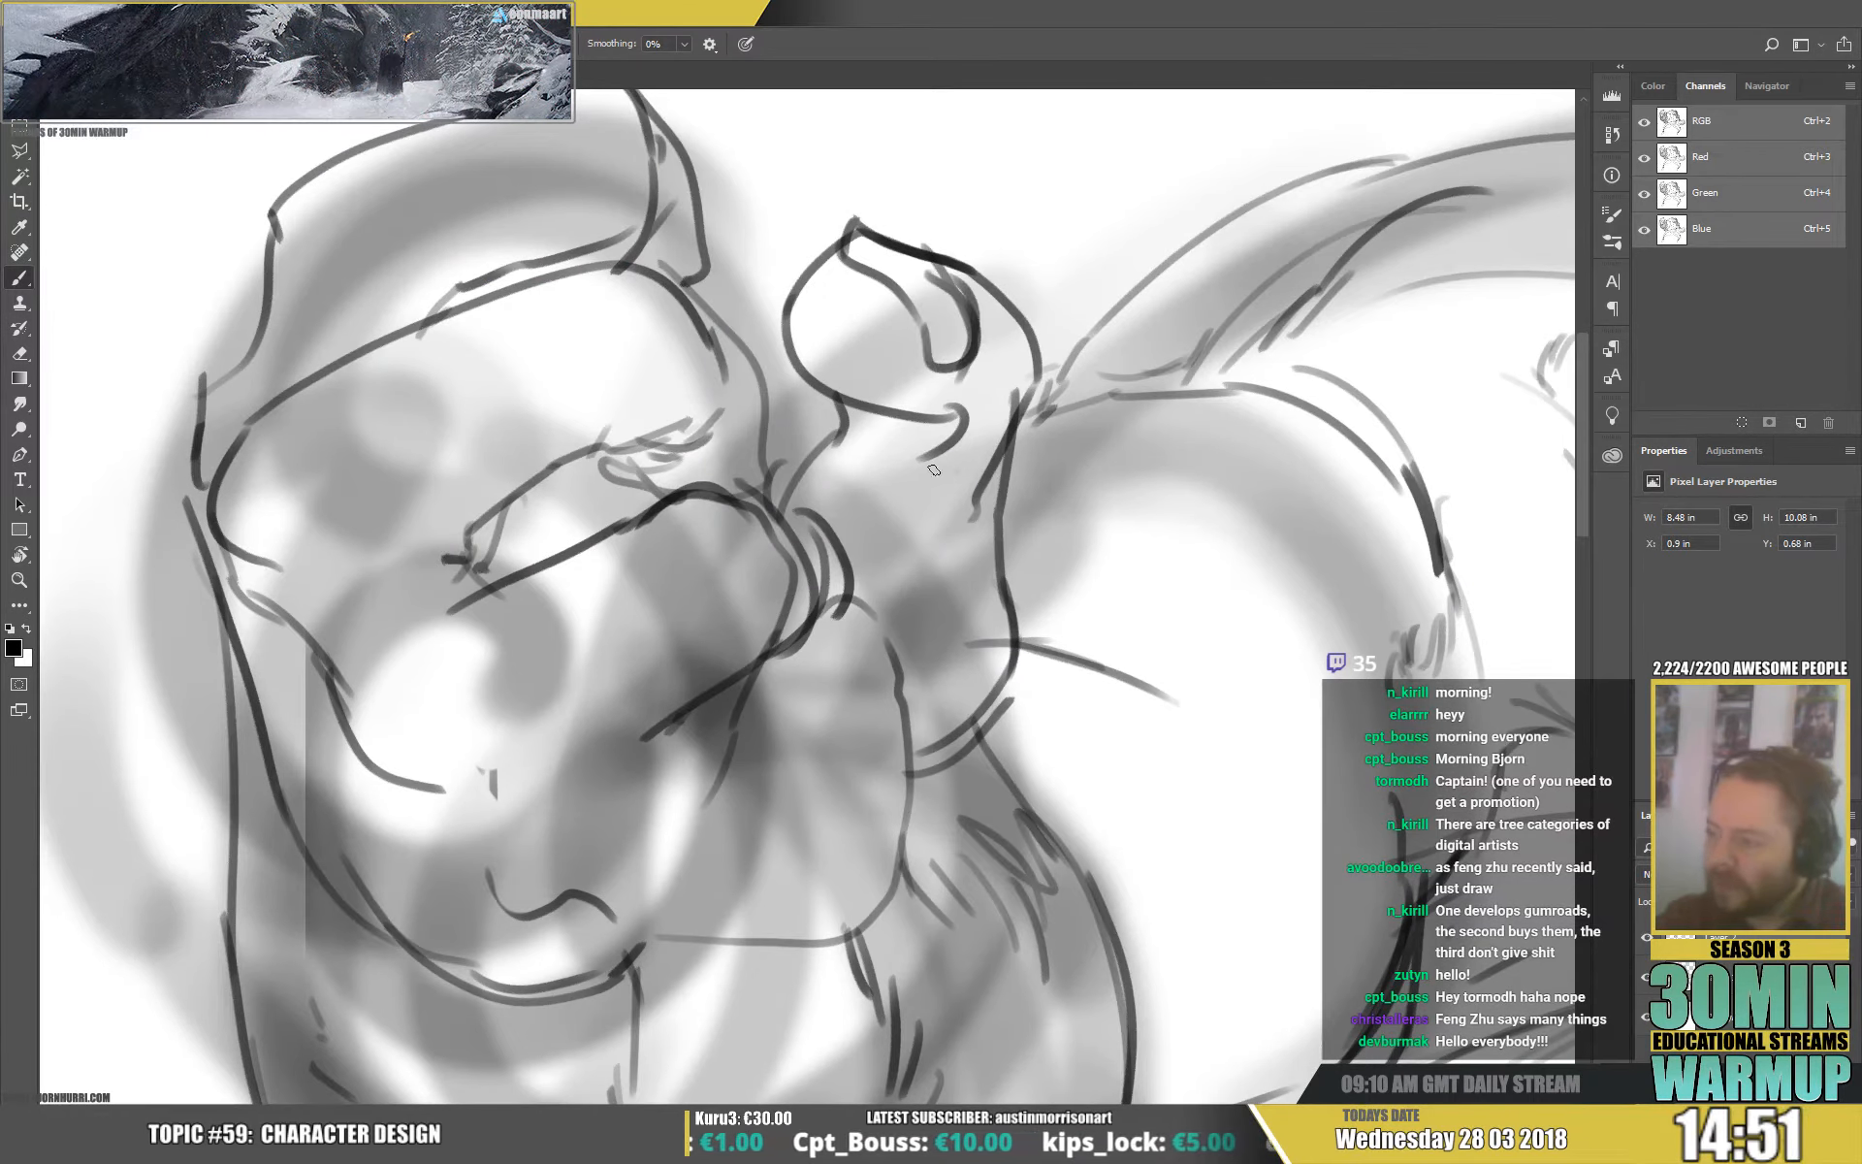
Draw the back contour of the bent leg's lower shin and outline the front of the foot with its blocky toes.
drag(1138, 718, 916, 116)
drag(1345, 1028, 1086, 277)
drag(1254, 955, 1392, 417)
drag(1178, 645, 1409, 441)
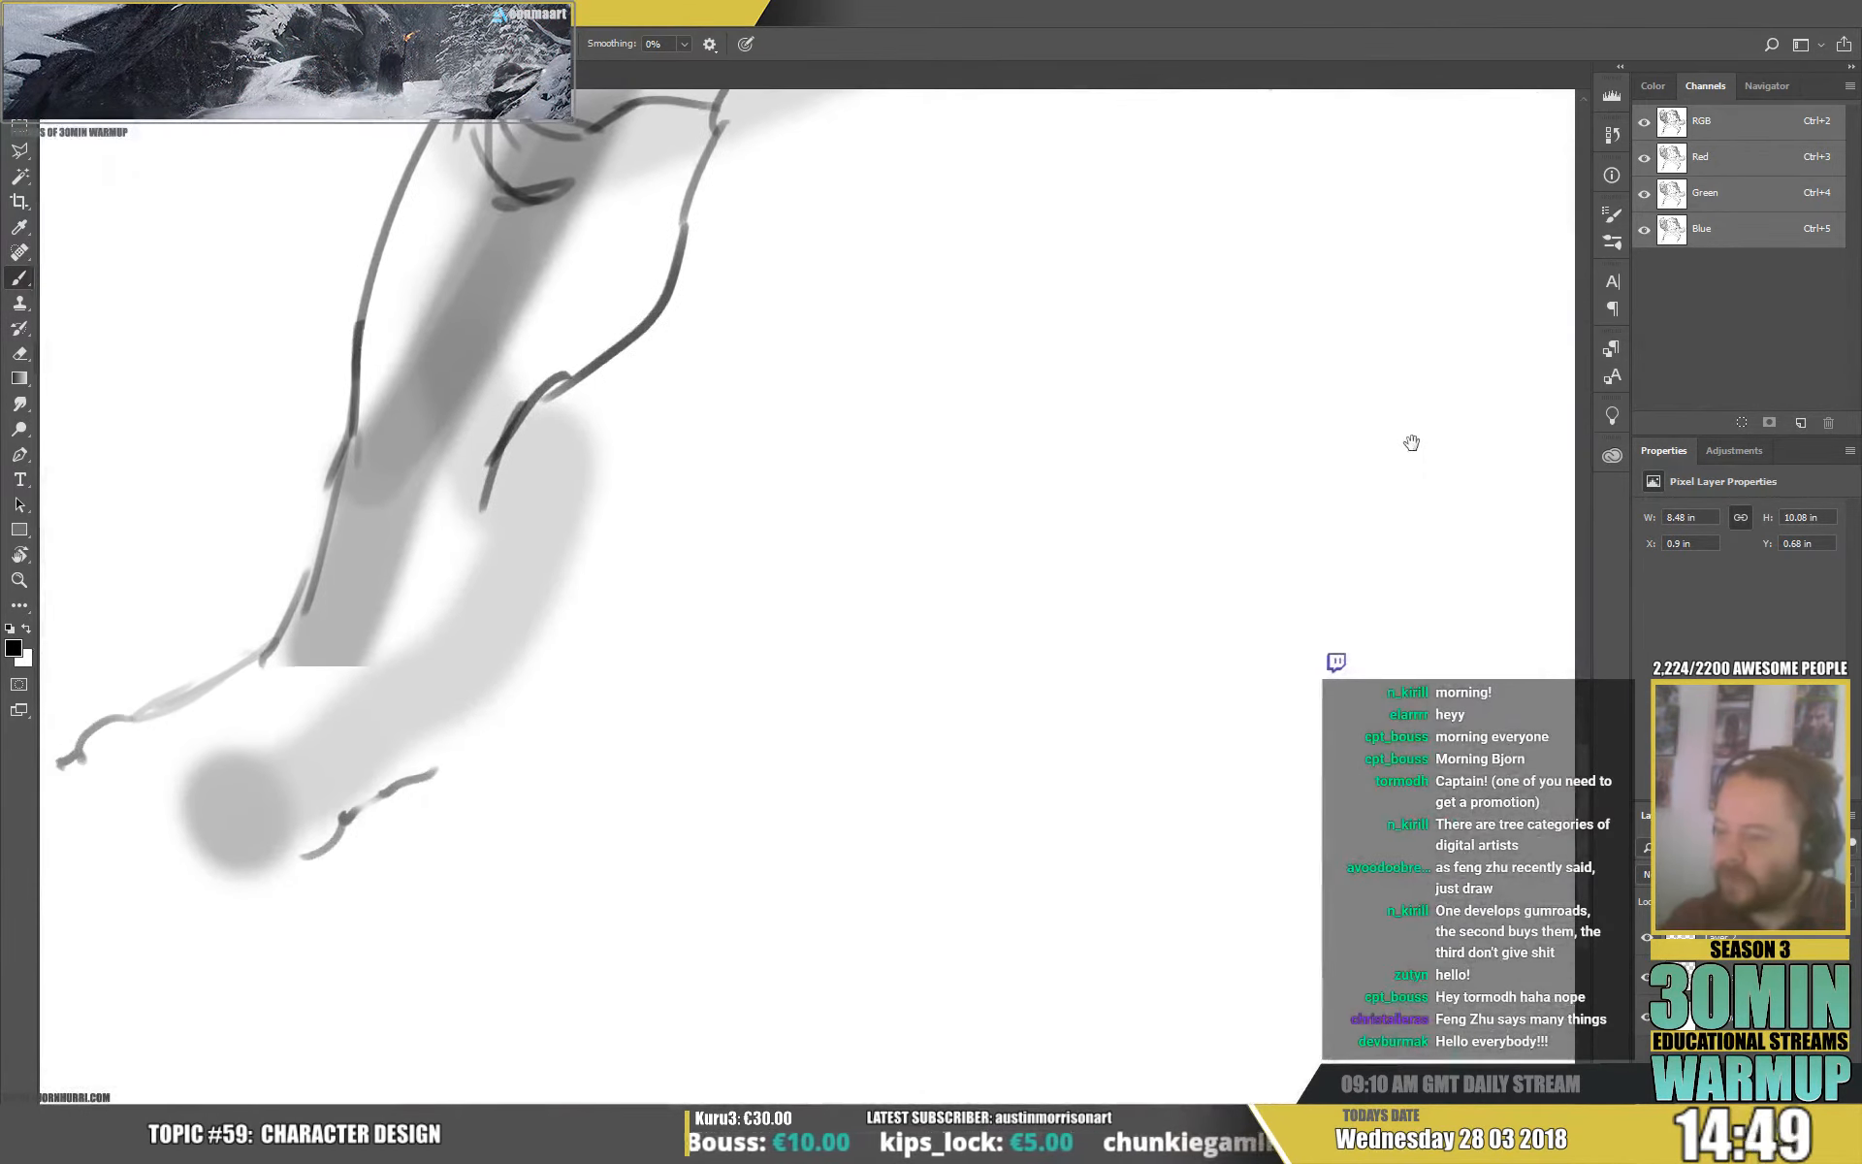
drag(502, 447, 452, 706)
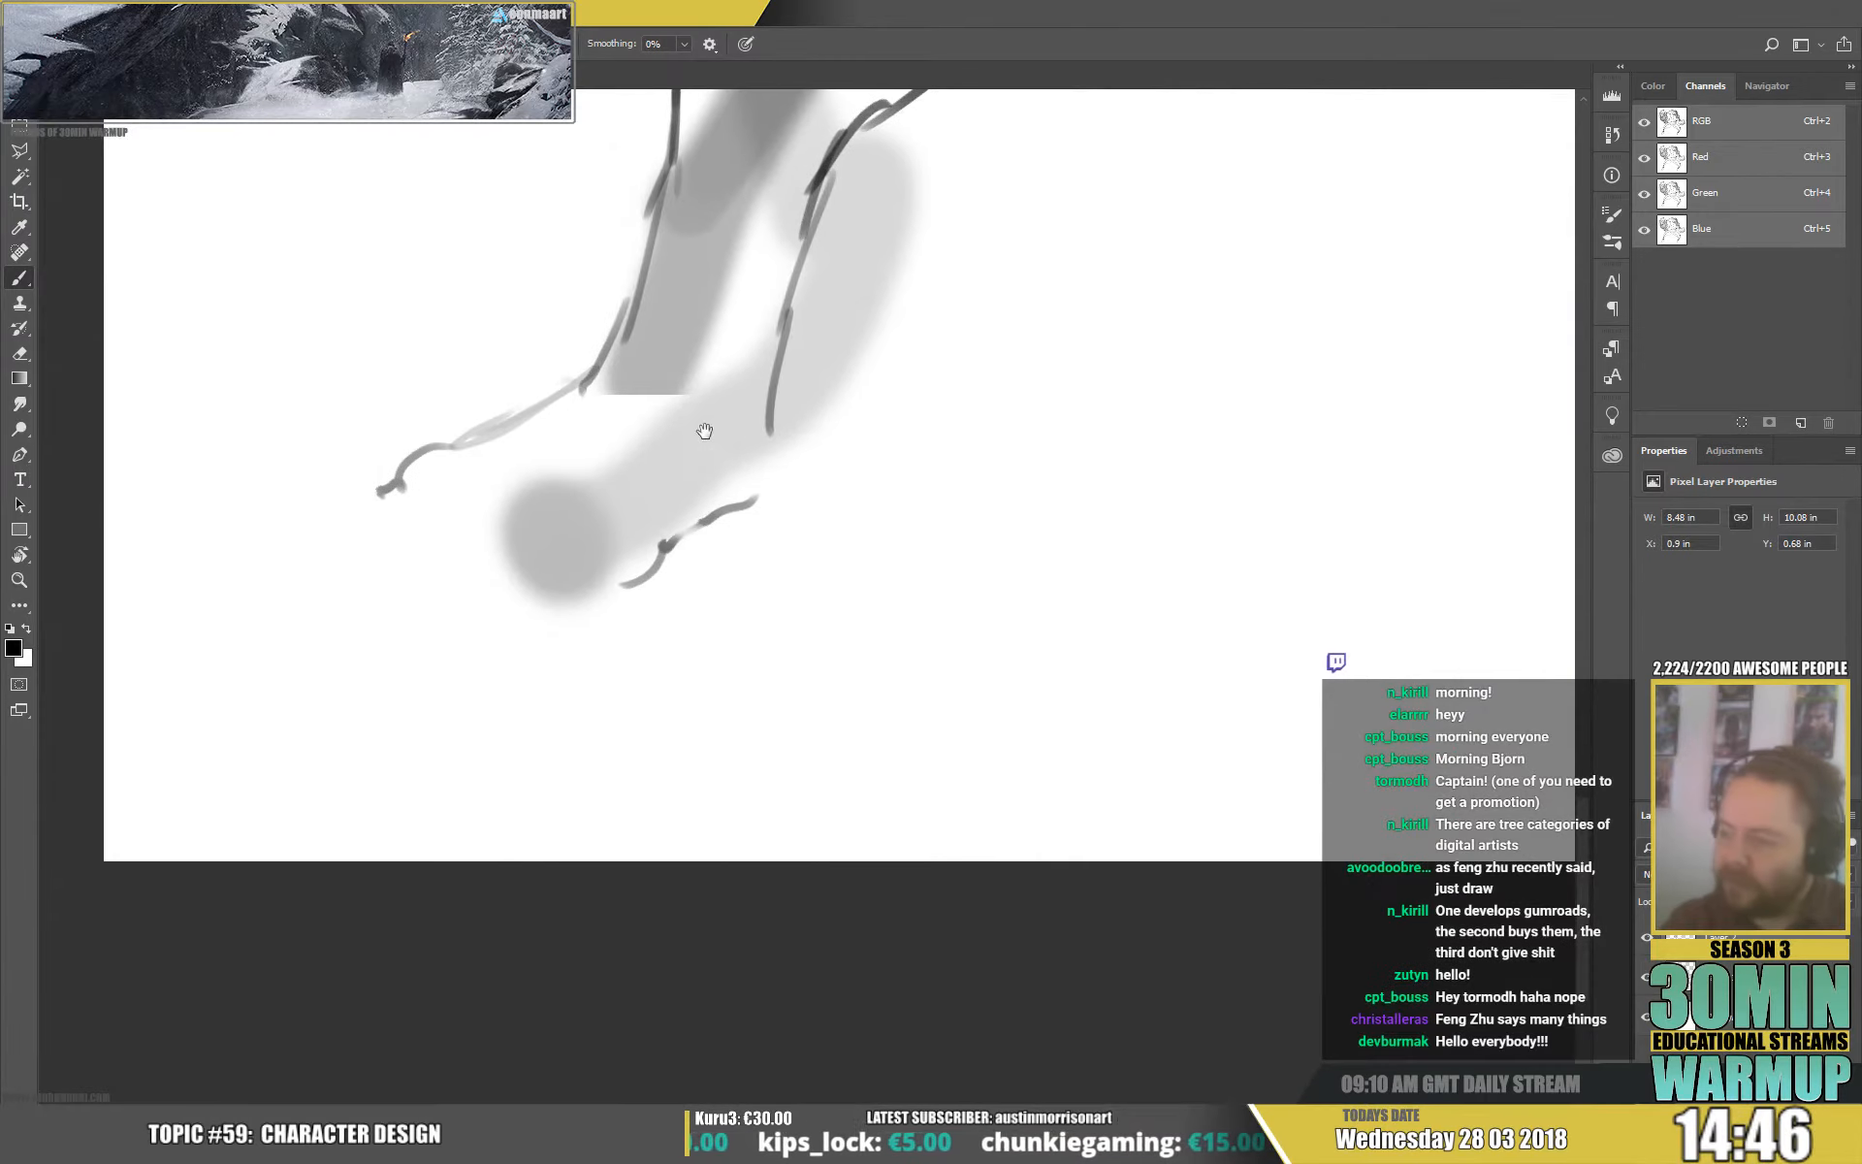
mouse_move(562, 382)
mouse_down()
mouse_move(482, 457)
mouse_move(432, 601)
mouse_up()
mouse_move(565, 602)
mouse_down()
mouse_move(594, 520)
mouse_move(638, 525)
mouse_move(646, 580)
mouse_move(566, 588)
mouse_move(534, 564)
mouse_move(478, 611)
mouse_move(496, 559)
mouse_move(446, 609)
mouse_up()
drag(415, 602, 378, 598)
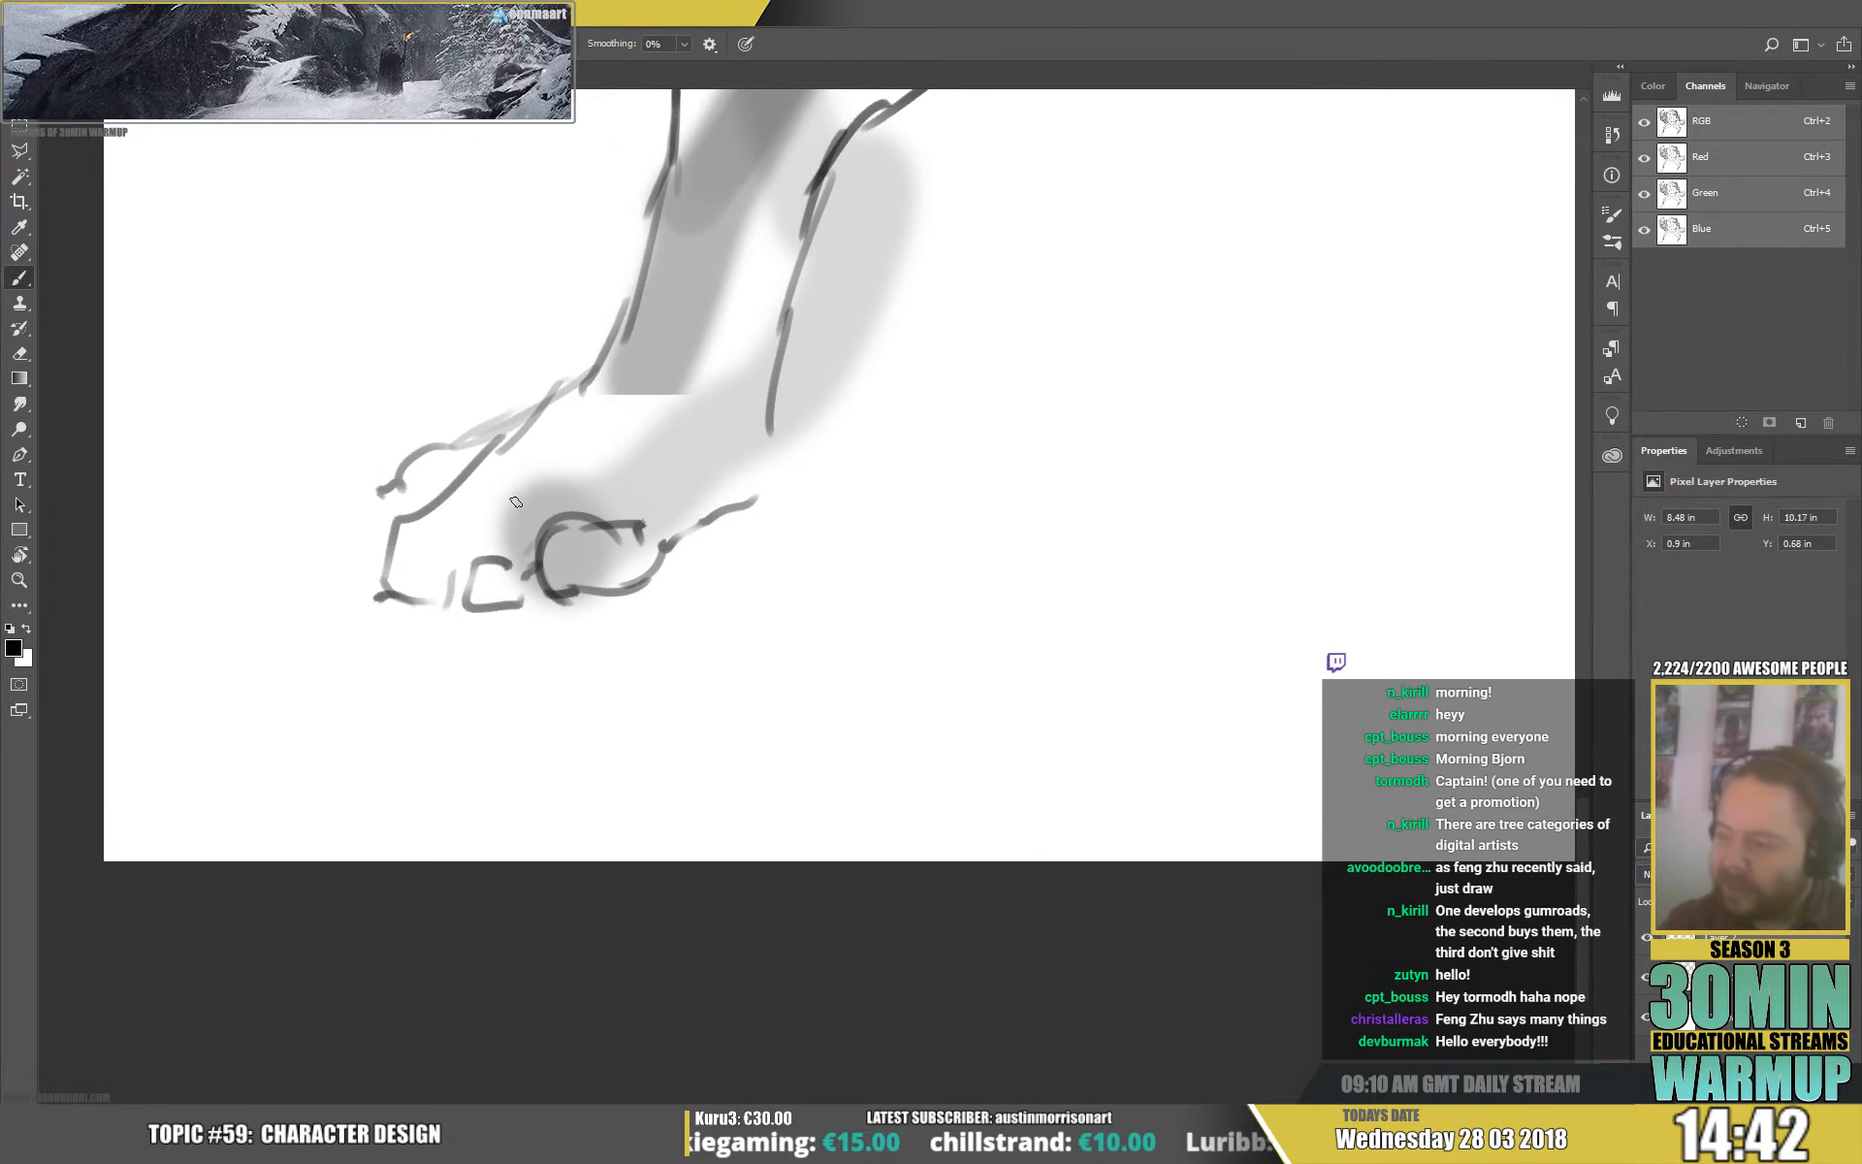
Add tendon lines across the top of the foot and draw the ankle and heel contour.
drag(517, 501, 584, 462)
drag(580, 507, 637, 397)
drag(621, 498, 668, 357)
drag(587, 480, 635, 340)
mouse_move(750, 331)
mouse_down()
mouse_move(758, 370)
mouse_move(727, 447)
mouse_move(734, 464)
mouse_move(766, 437)
mouse_move(772, 465)
mouse_move(721, 514)
mouse_up()
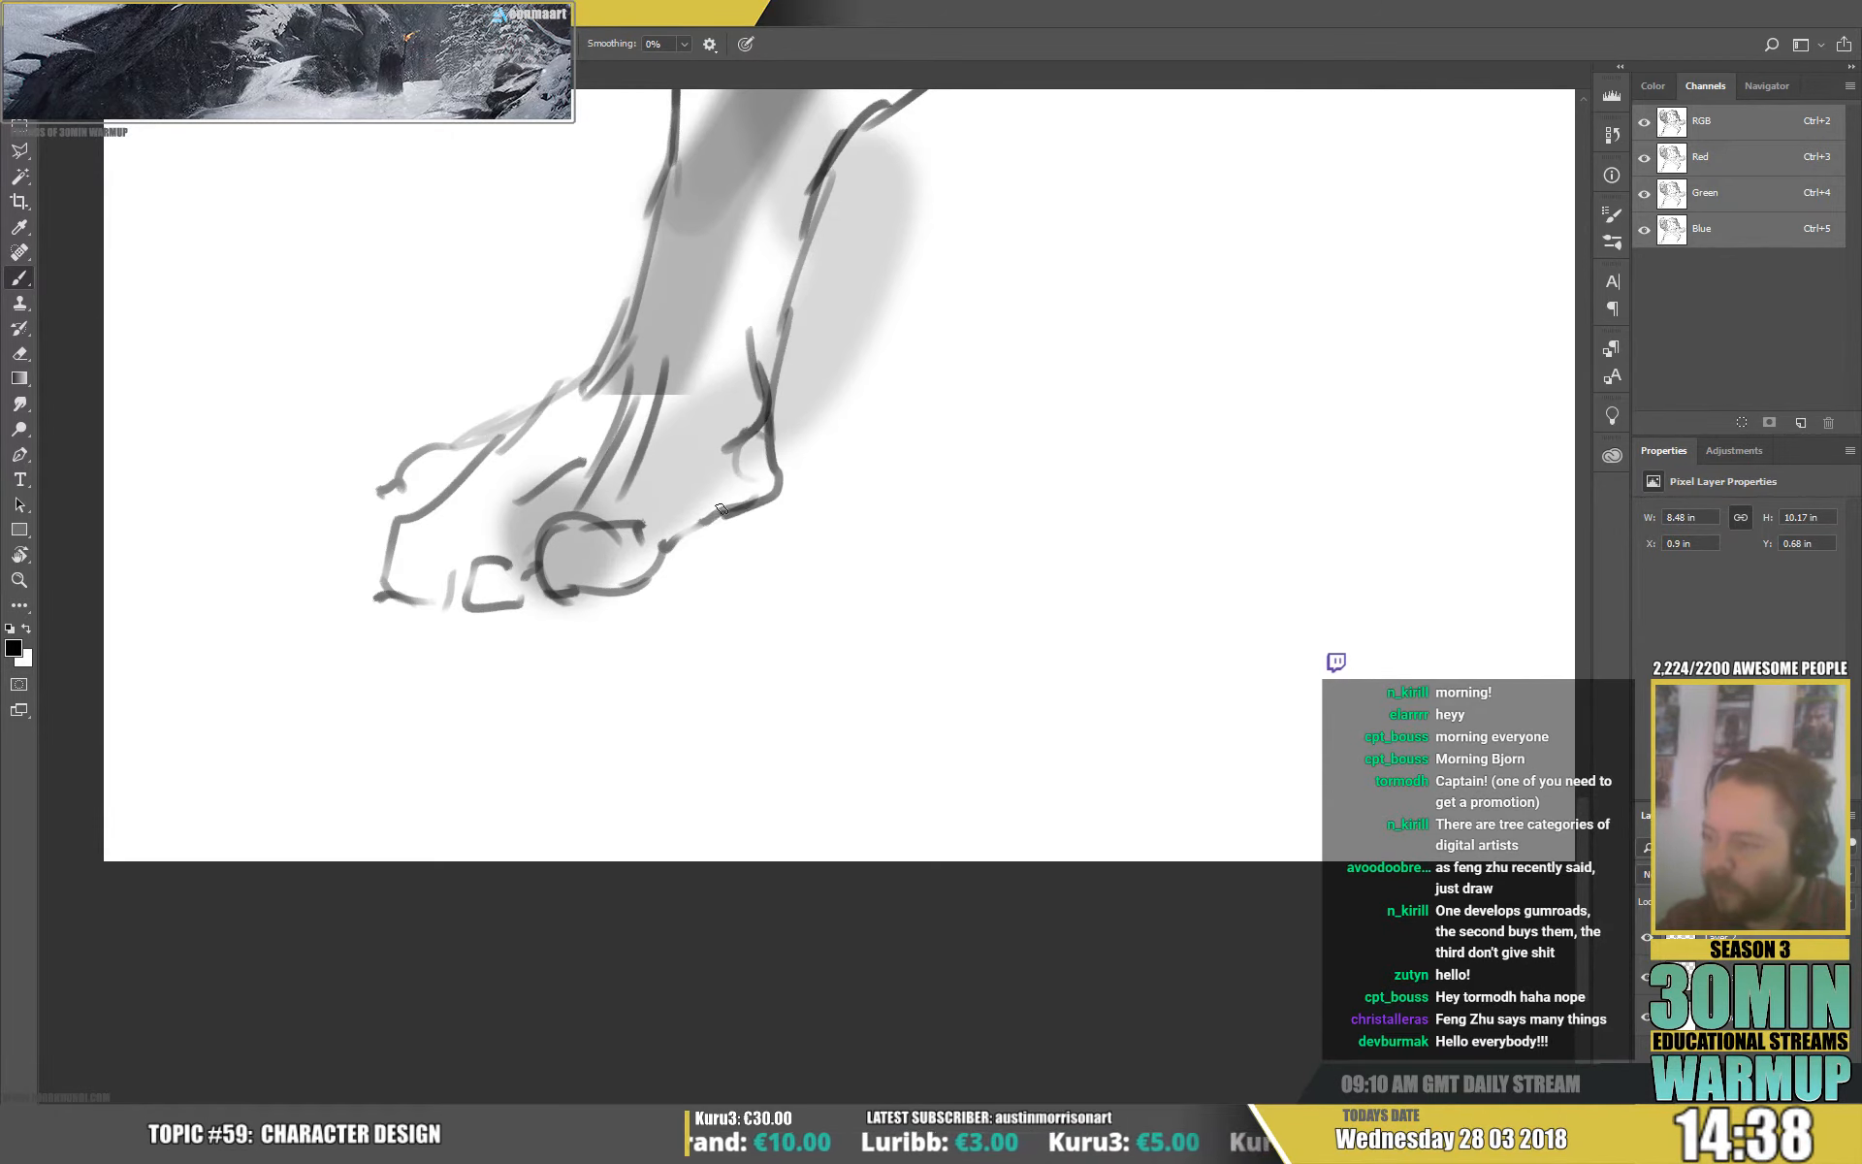
Draw long inner contour lines down the shin and calf, and short strokes along the band below the knee.
drag(1023, 92, 844, 602)
drag(529, 577, 539, 766)
drag(547, 485, 506, 815)
mouse_move(552, 659)
mouse_down()
mouse_move(612, 445)
mouse_move(671, 582)
mouse_up()
drag(743, 456, 684, 558)
drag(729, 480, 795, 446)
drag(771, 487, 829, 419)
drag(826, 415, 866, 393)
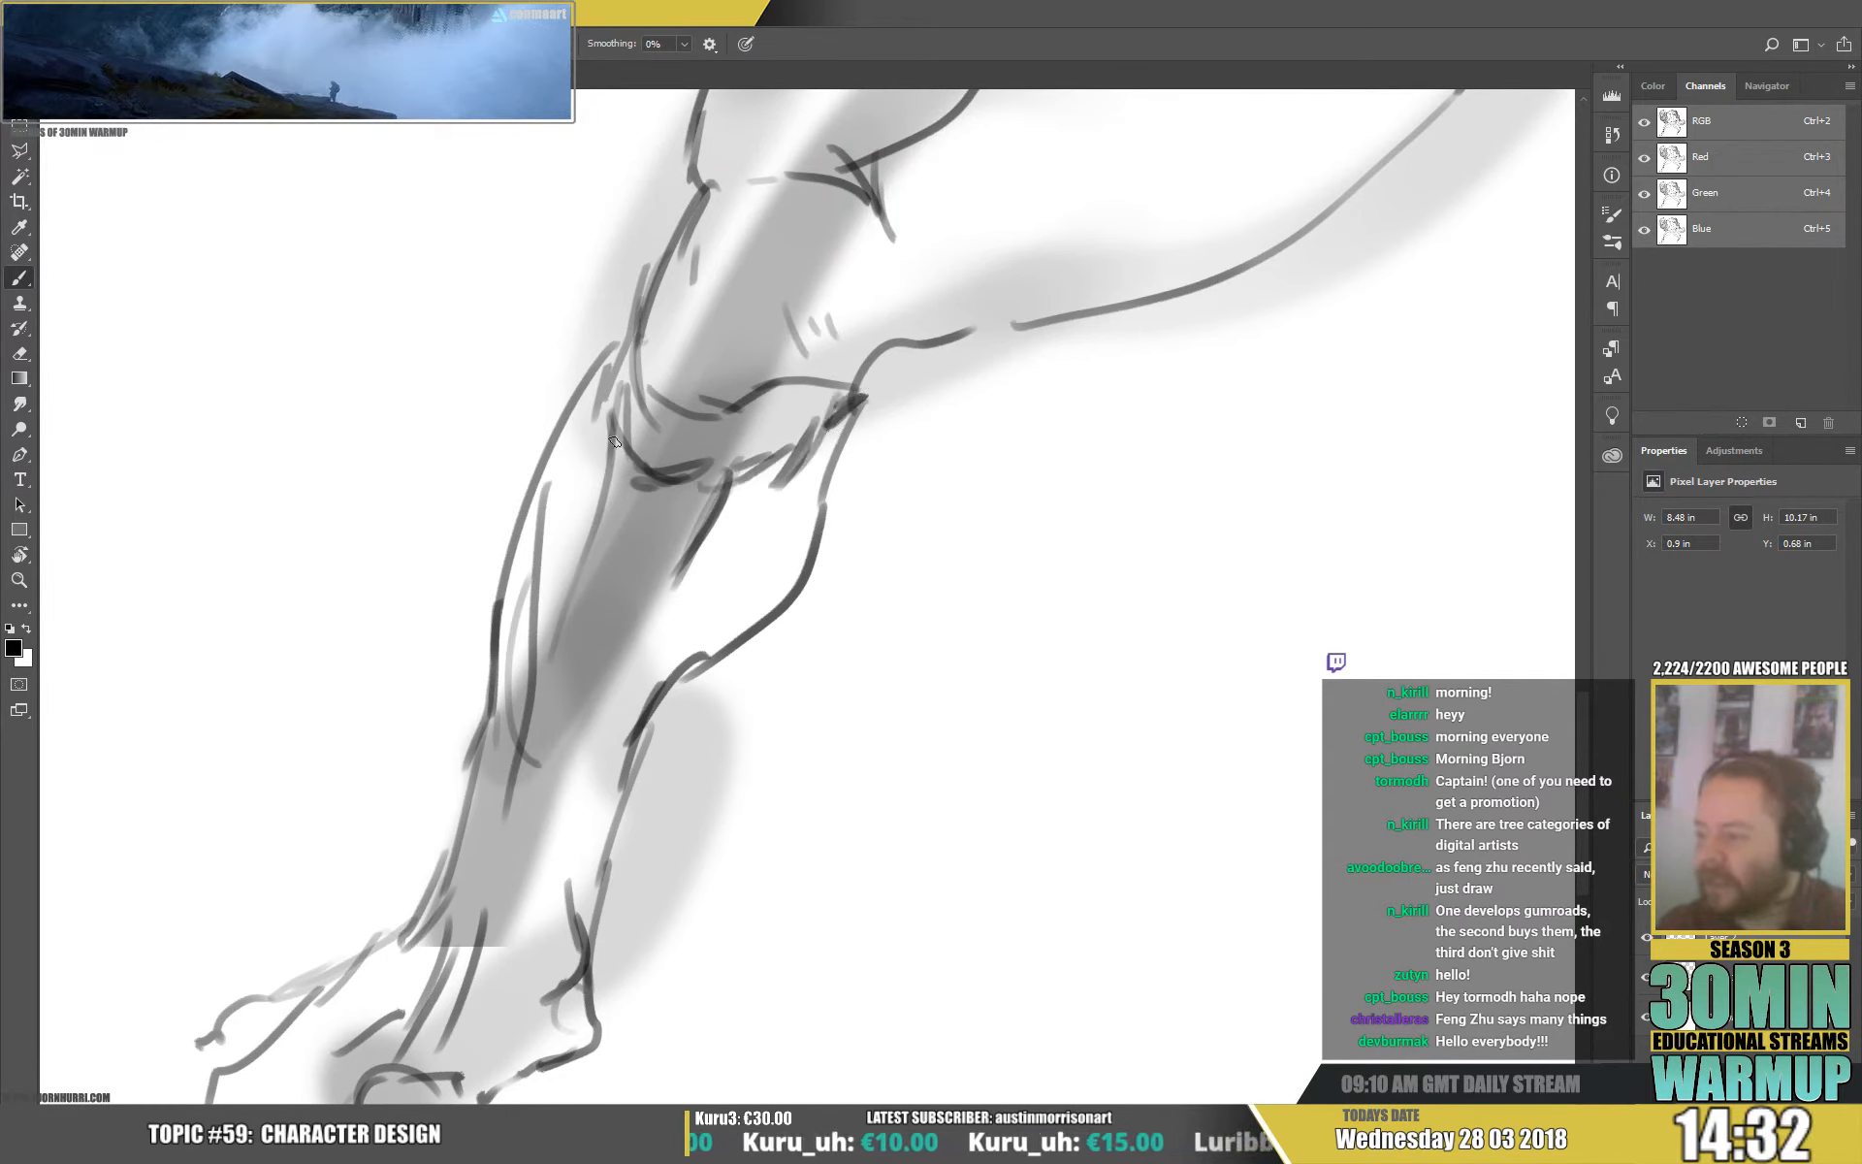
Add short hatching strokes on the calf muscle and beneath the knee of the bent leg.
mouse_move(614, 517)
mouse_down()
mouse_move(608, 388)
mouse_move(591, 519)
mouse_up()
drag(650, 594, 688, 584)
drag(705, 572, 719, 557)
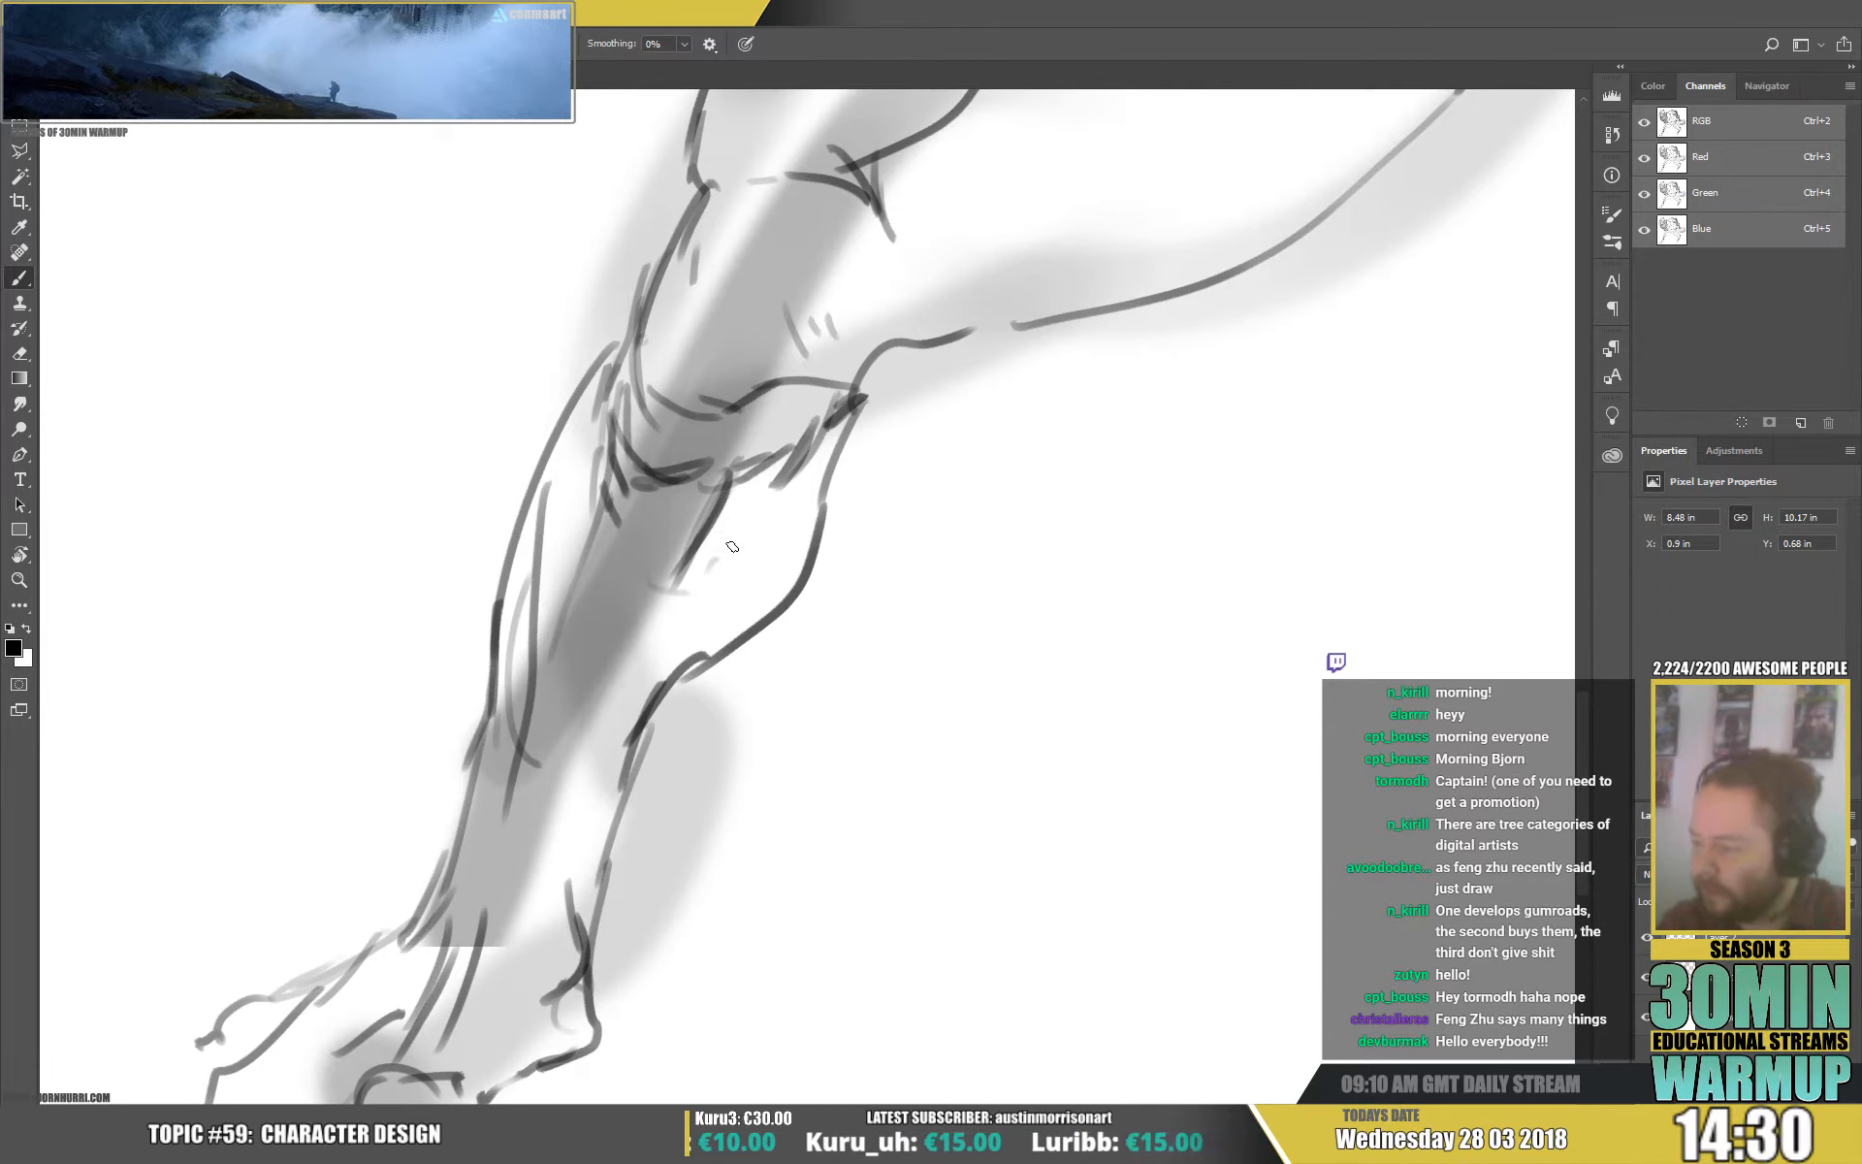
drag(676, 642, 698, 601)
mouse_move(687, 647)
mouse_down()
mouse_move(715, 608)
mouse_move(753, 600)
mouse_up()
drag(813, 470, 853, 406)
Reinforce the underside contour of the thigh behind the knee and add broken strokes just above it.
drag(926, 387, 691, 725)
mouse_move(620, 624)
mouse_down()
mouse_move(735, 666)
mouse_move(807, 648)
mouse_up()
drag(750, 665, 944, 620)
mouse_move(771, 657)
mouse_down()
mouse_move(890, 625)
mouse_move(989, 562)
mouse_up()
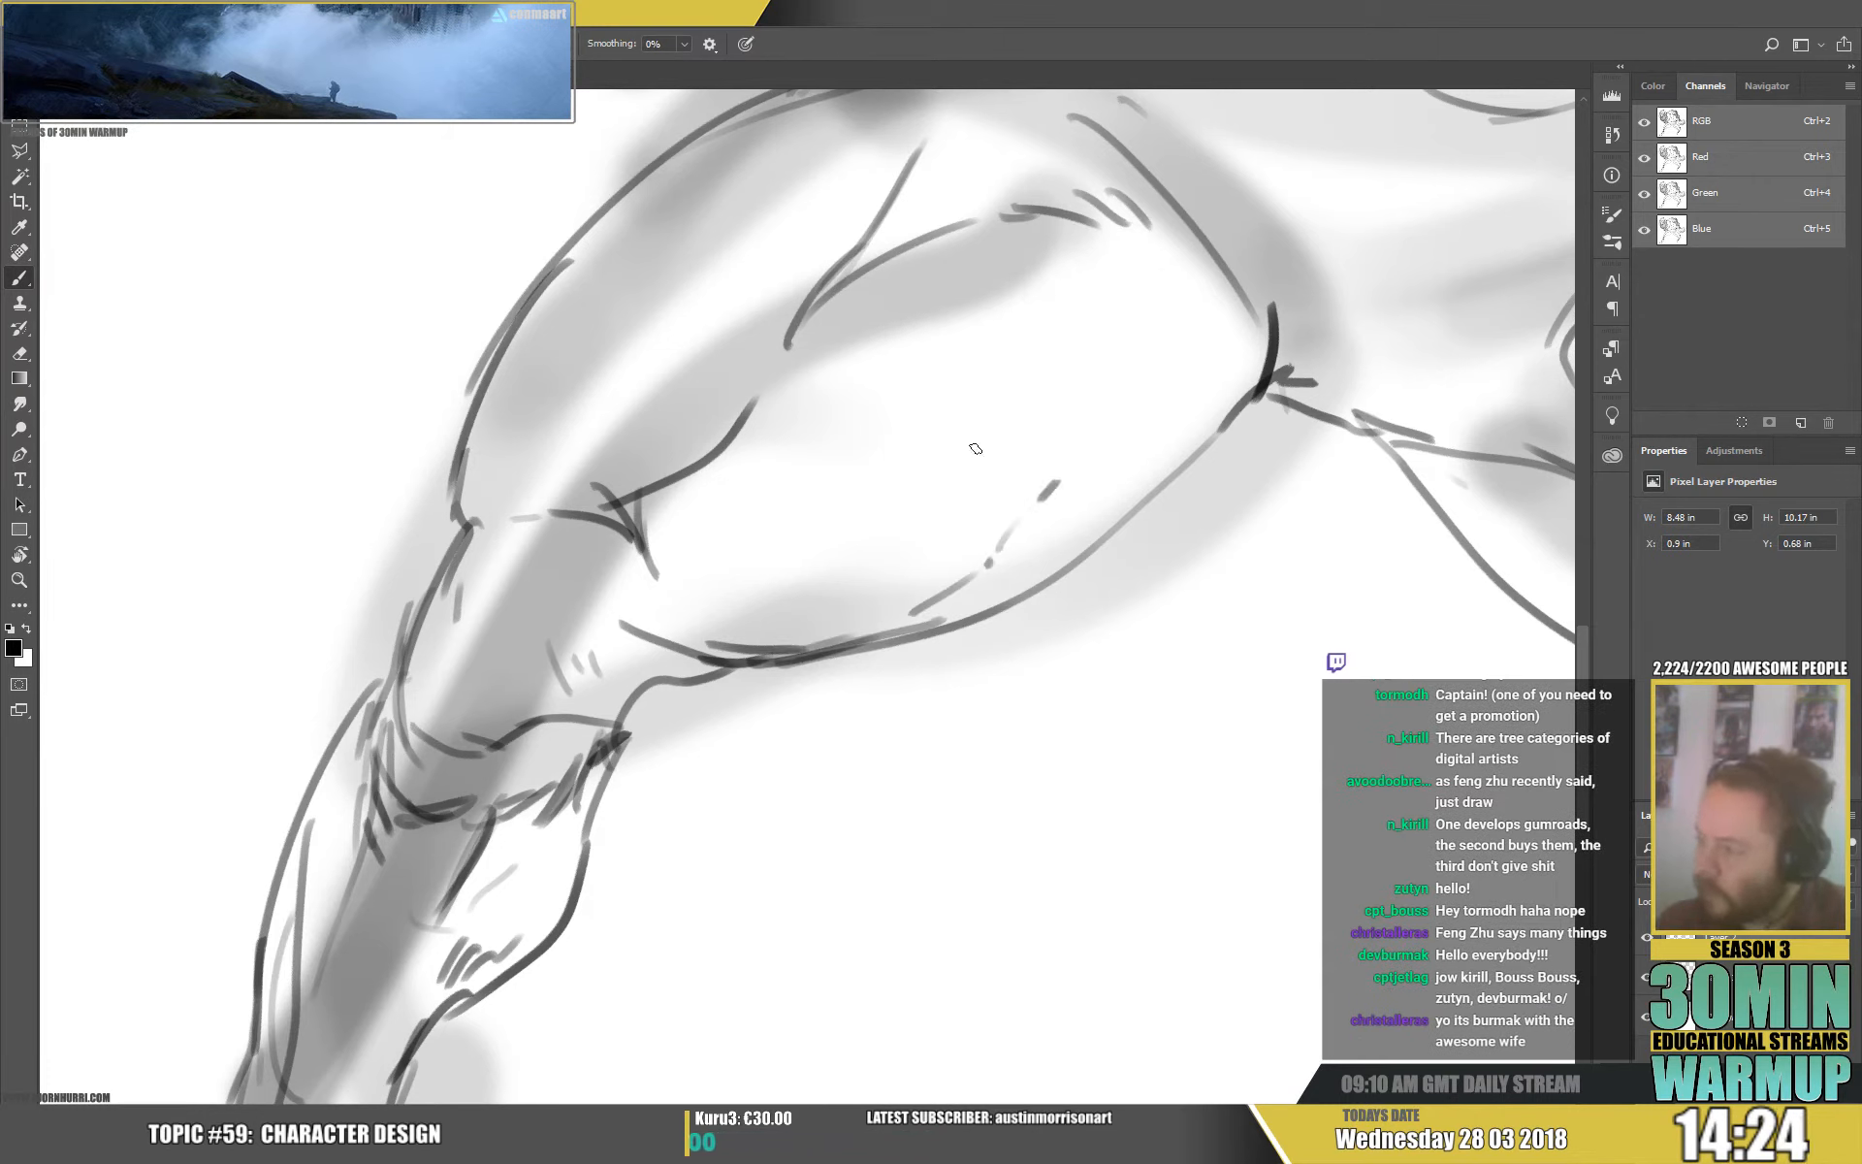
Draw long branching muscle division lines through the middle of the thigh down toward its underside.
drag(1048, 340, 851, 621)
mouse_move(859, 561)
mouse_down()
mouse_move(727, 616)
mouse_move(871, 535)
mouse_move(1011, 376)
mouse_move(1083, 247)
mouse_up()
mouse_move(1036, 347)
mouse_down()
mouse_move(1072, 281)
mouse_move(752, 372)
mouse_up()
drag(823, 330, 747, 426)
drag(786, 403, 717, 464)
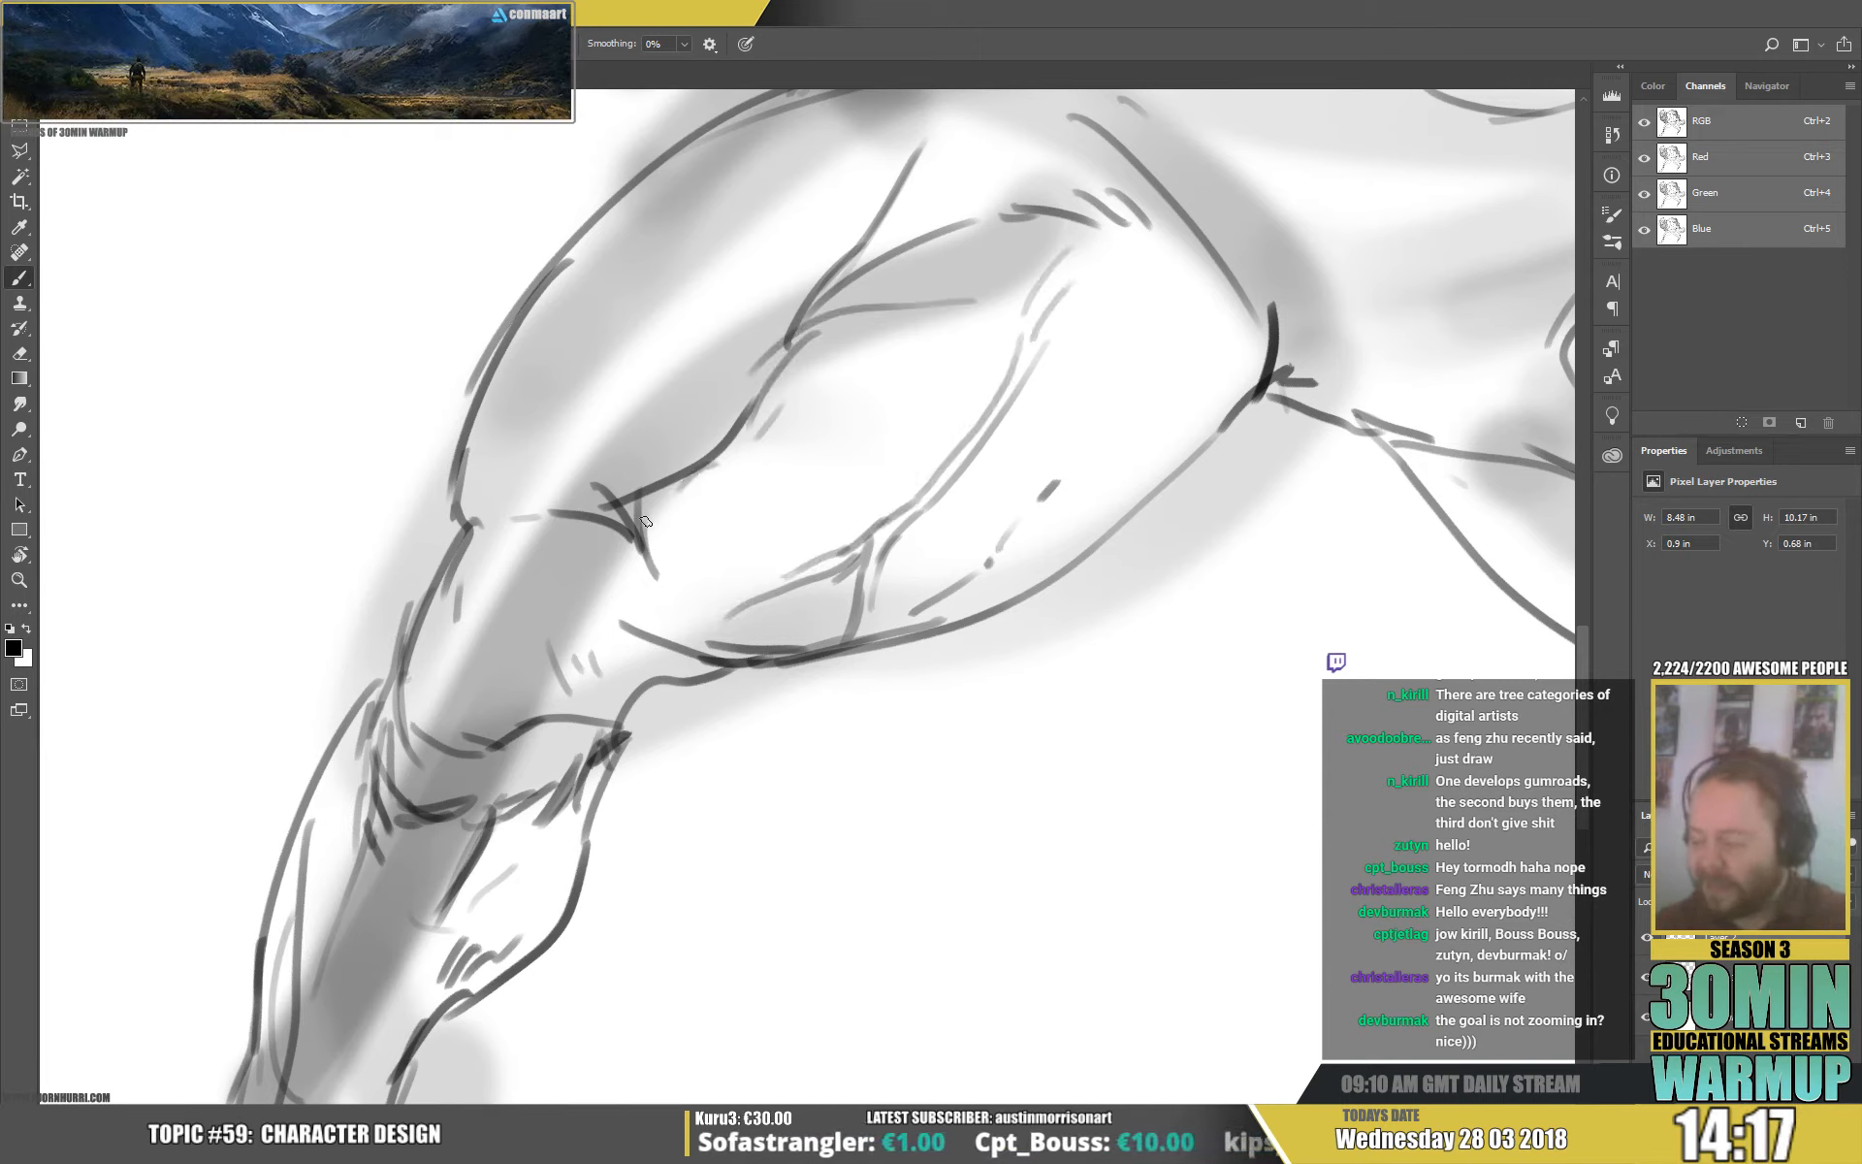
Draw the curve along the side of the knee and add short hatching where the upper thigh meets it.
mouse_move(645, 522)
mouse_down()
mouse_move(659, 606)
mouse_move(620, 645)
mouse_up()
drag(613, 570, 636, 648)
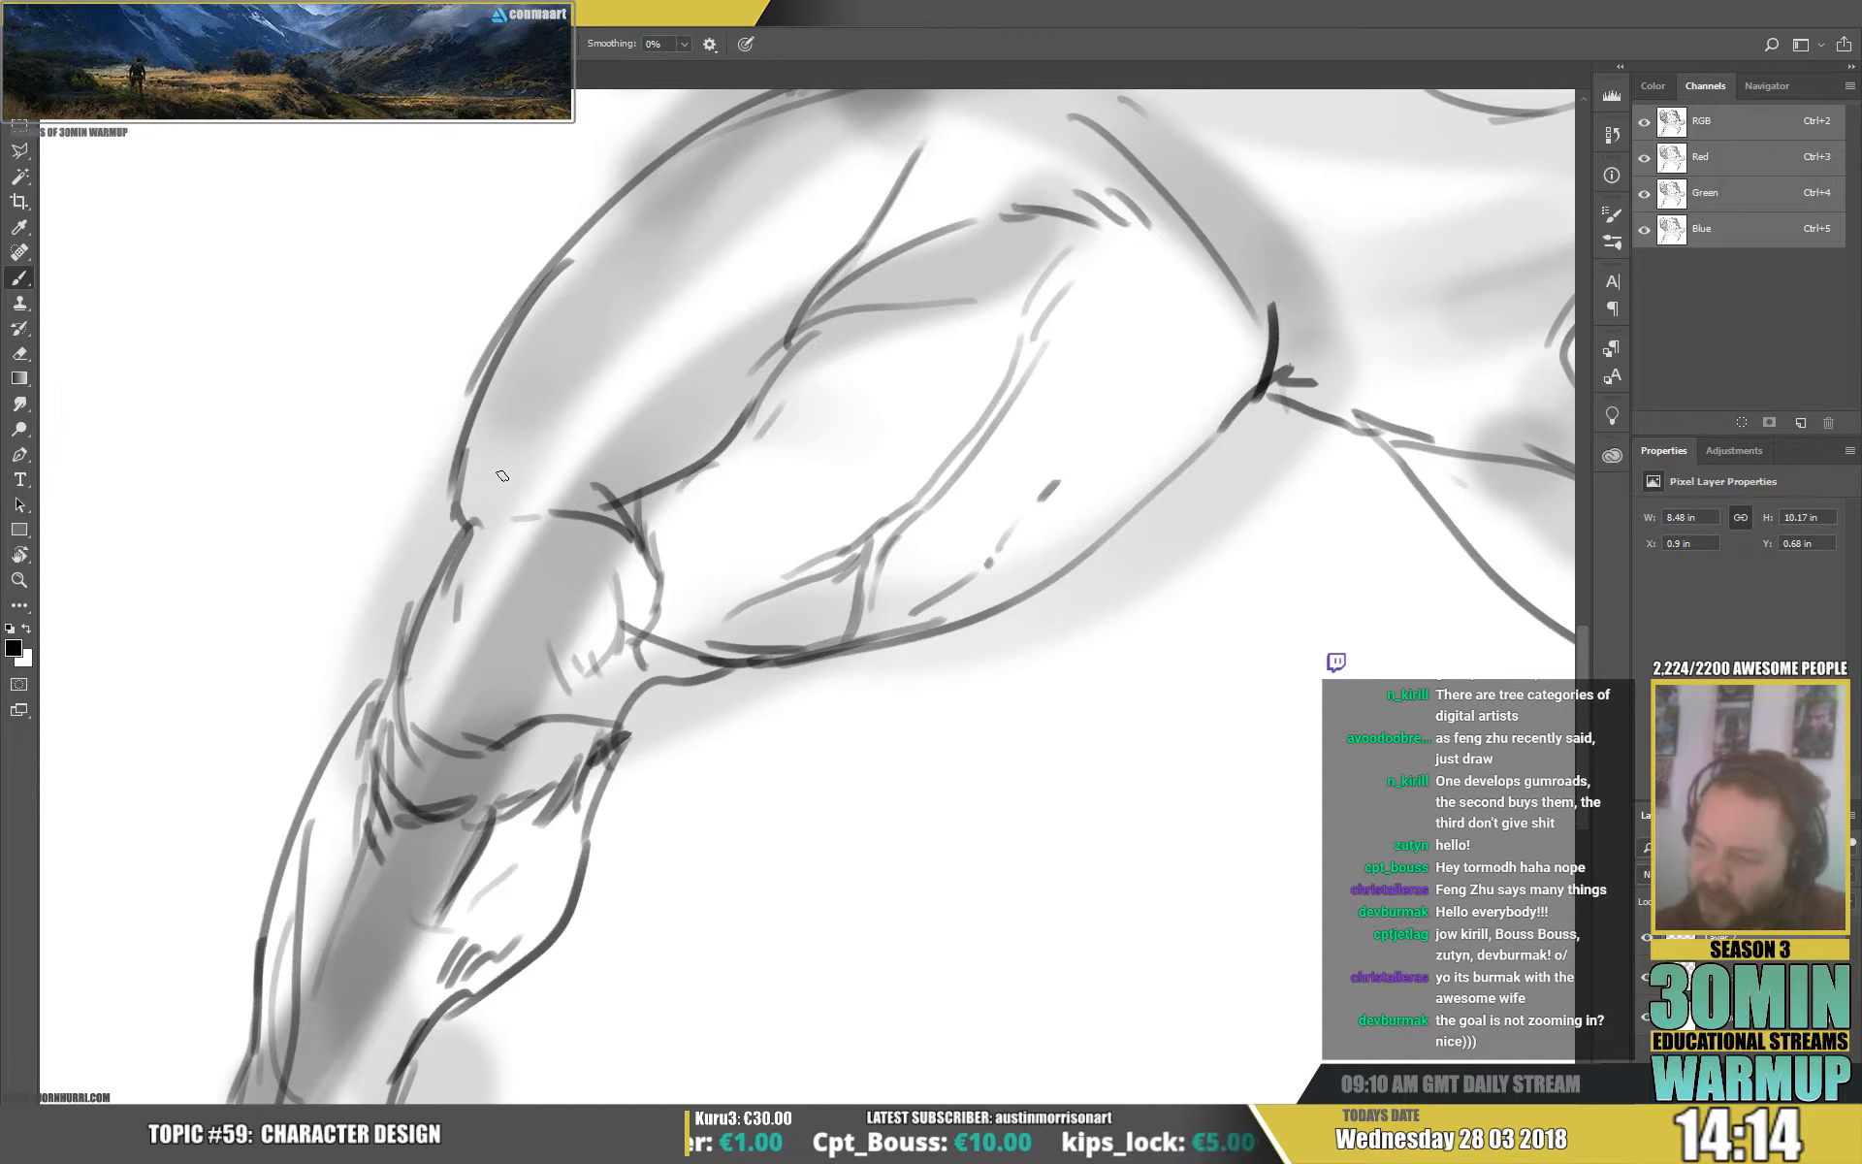
drag(503, 475, 516, 510)
mouse_move(512, 473)
mouse_down()
mouse_move(530, 516)
mouse_move(549, 514)
mouse_up()
mouse_move(567, 512)
mouse_down()
mouse_move(582, 472)
mouse_move(490, 490)
mouse_up()
drag(504, 388, 490, 467)
mouse_move(529, 346)
mouse_down()
mouse_move(493, 388)
mouse_move(562, 439)
mouse_move(478, 502)
mouse_up()
drag(473, 486, 483, 507)
Add small marks on the thigh and extend its outer upper contour up toward the hip.
drag(1075, 313, 963, 498)
drag(569, 580, 601, 601)
drag(942, 355, 945, 535)
mouse_move(364, 795)
mouse_down()
mouse_move(519, 557)
mouse_move(745, 403)
mouse_up()
drag(1109, 347, 865, 347)
Draw the flank and hip fold lines above the bent thigh and the groin line on the opposite side.
drag(545, 305, 838, 470)
drag(719, 376, 881, 492)
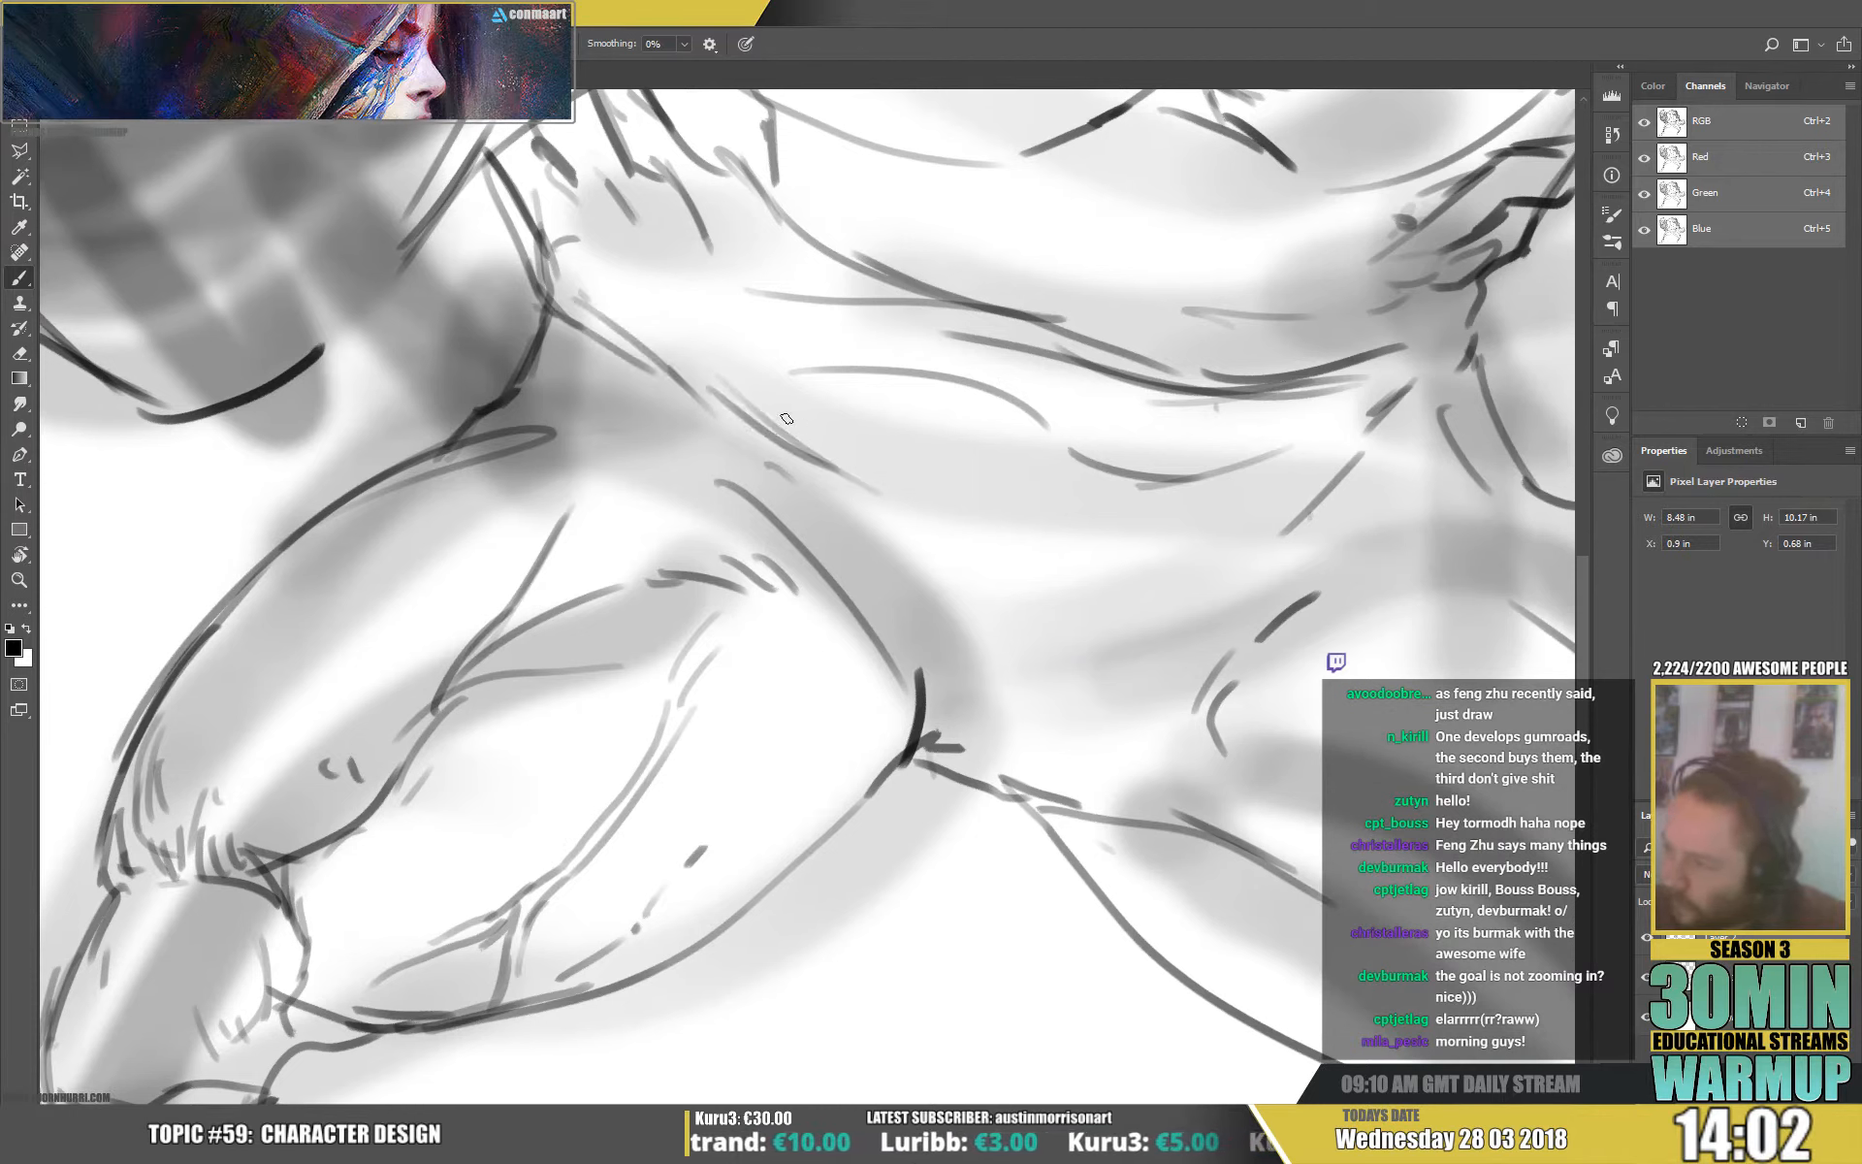
mouse_move(786, 419)
mouse_down()
mouse_move(878, 474)
mouse_move(905, 576)
mouse_up()
mouse_move(748, 457)
mouse_down()
mouse_move(946, 697)
mouse_move(908, 735)
mouse_up()
drag(1114, 762, 1230, 659)
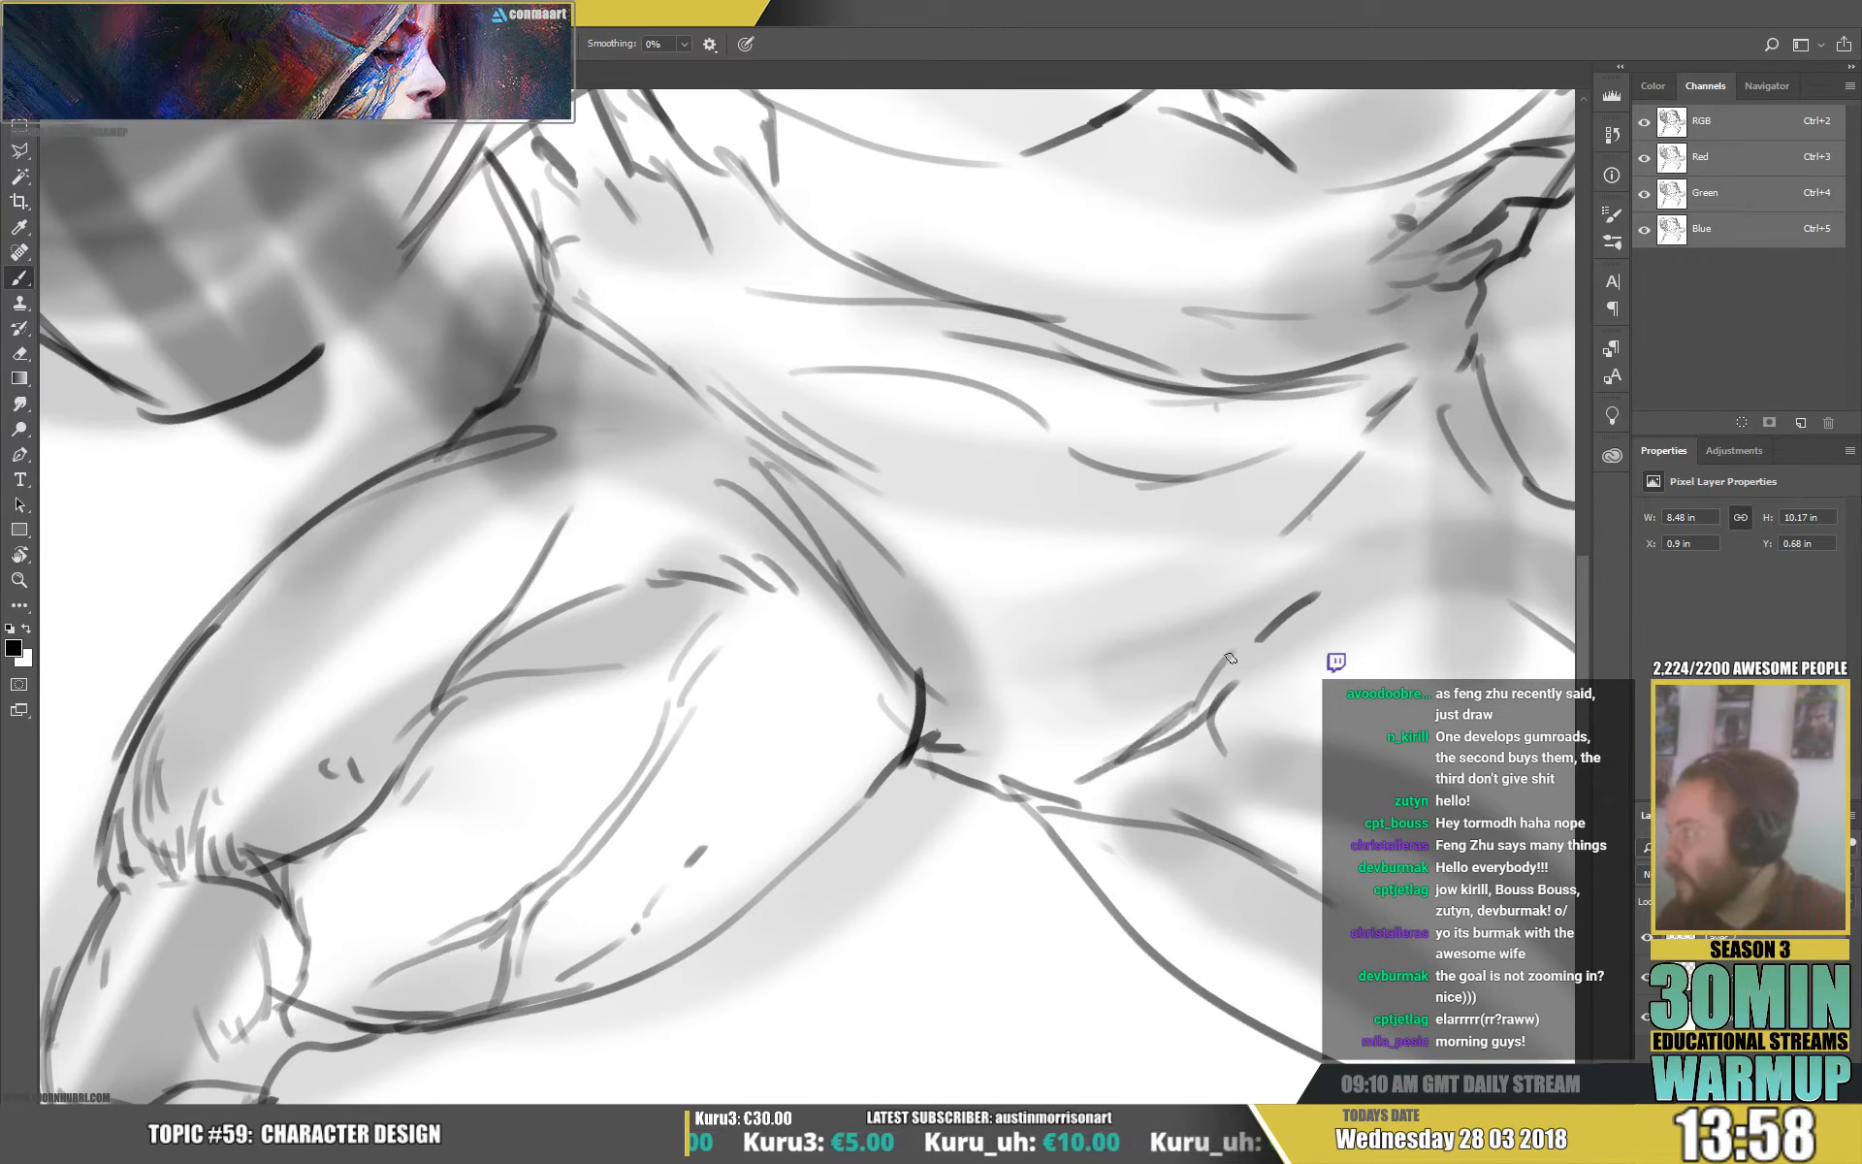
mouse_move(1051, 776)
mouse_down()
mouse_move(1254, 632)
mouse_move(1031, 665)
mouse_move(1057, 573)
mouse_up()
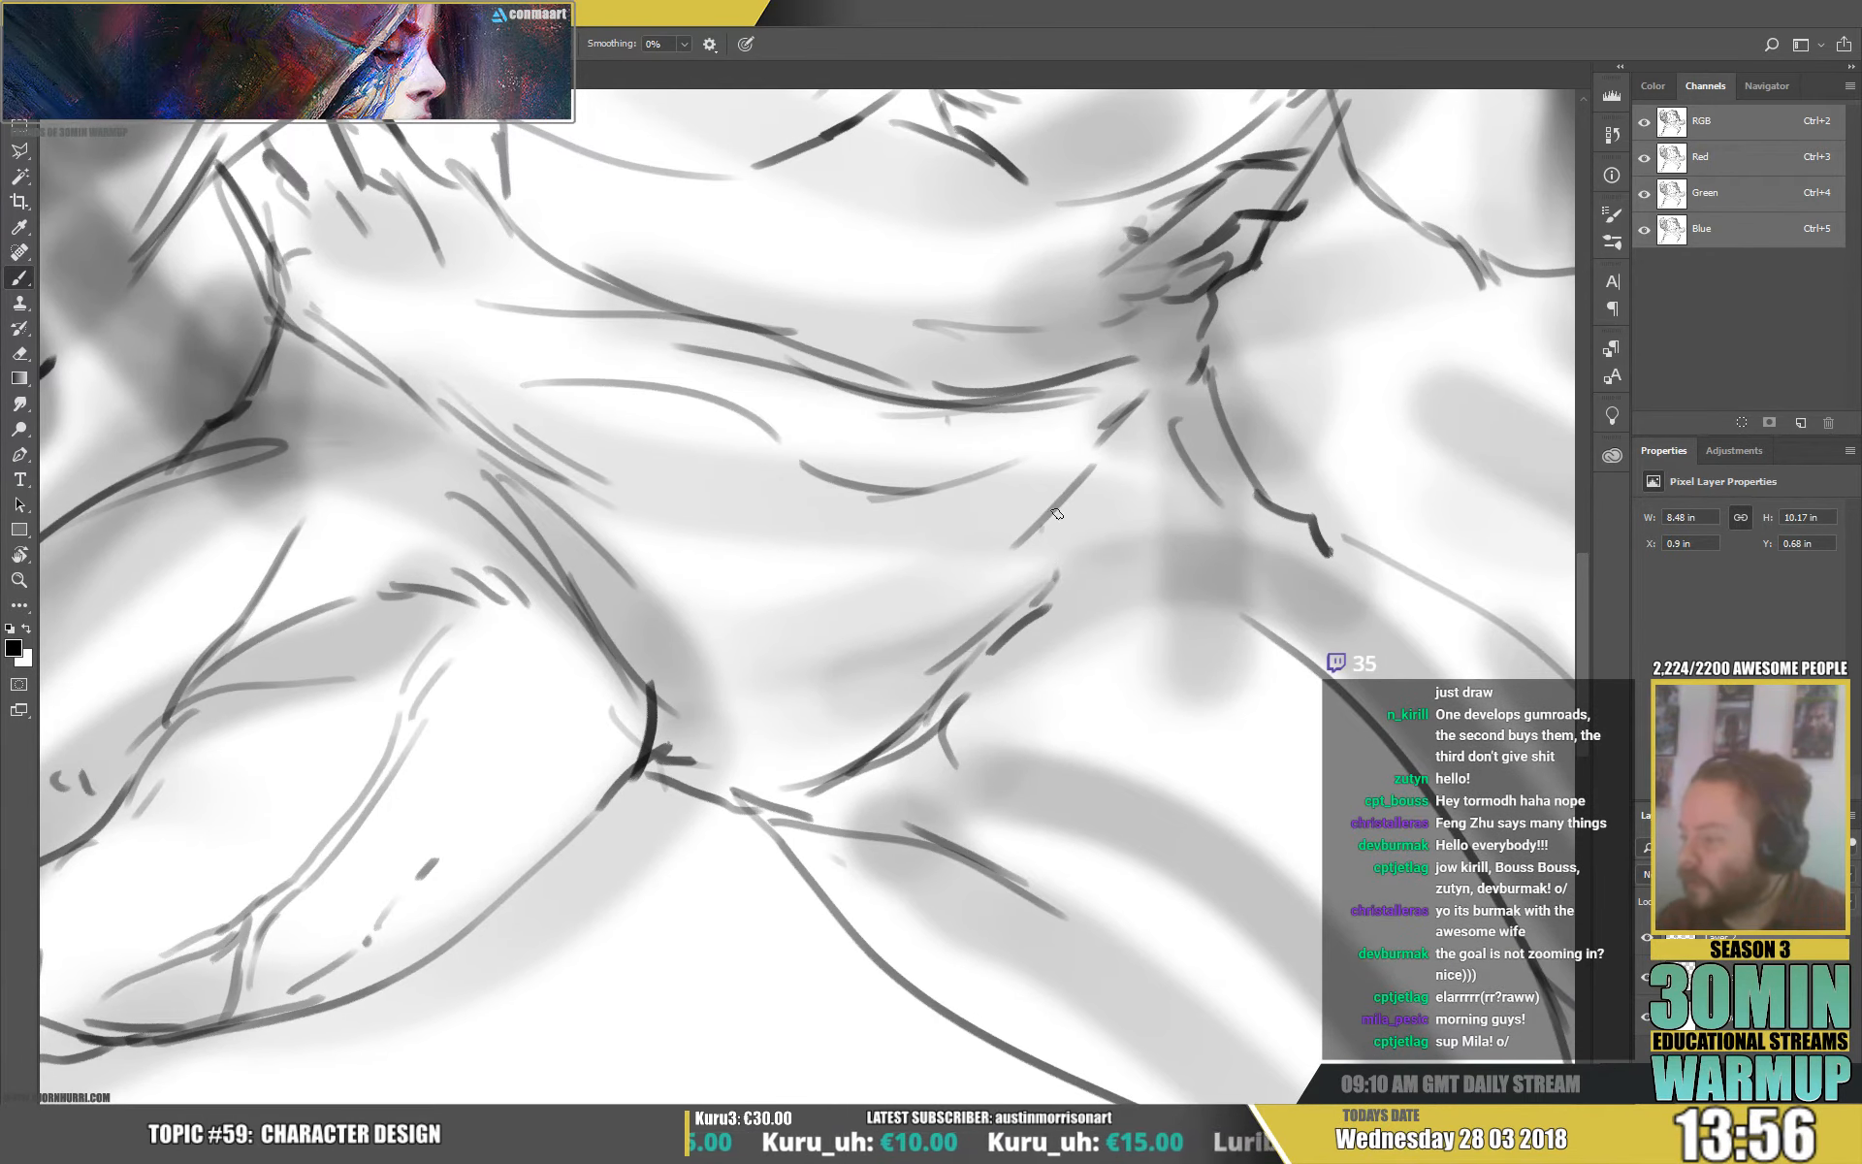
Add overlapping fold strokes along the far side of the lower belly, from the groin up to the waist.
drag(1065, 488, 1036, 626)
drag(1096, 558, 1040, 626)
drag(1139, 490, 1125, 510)
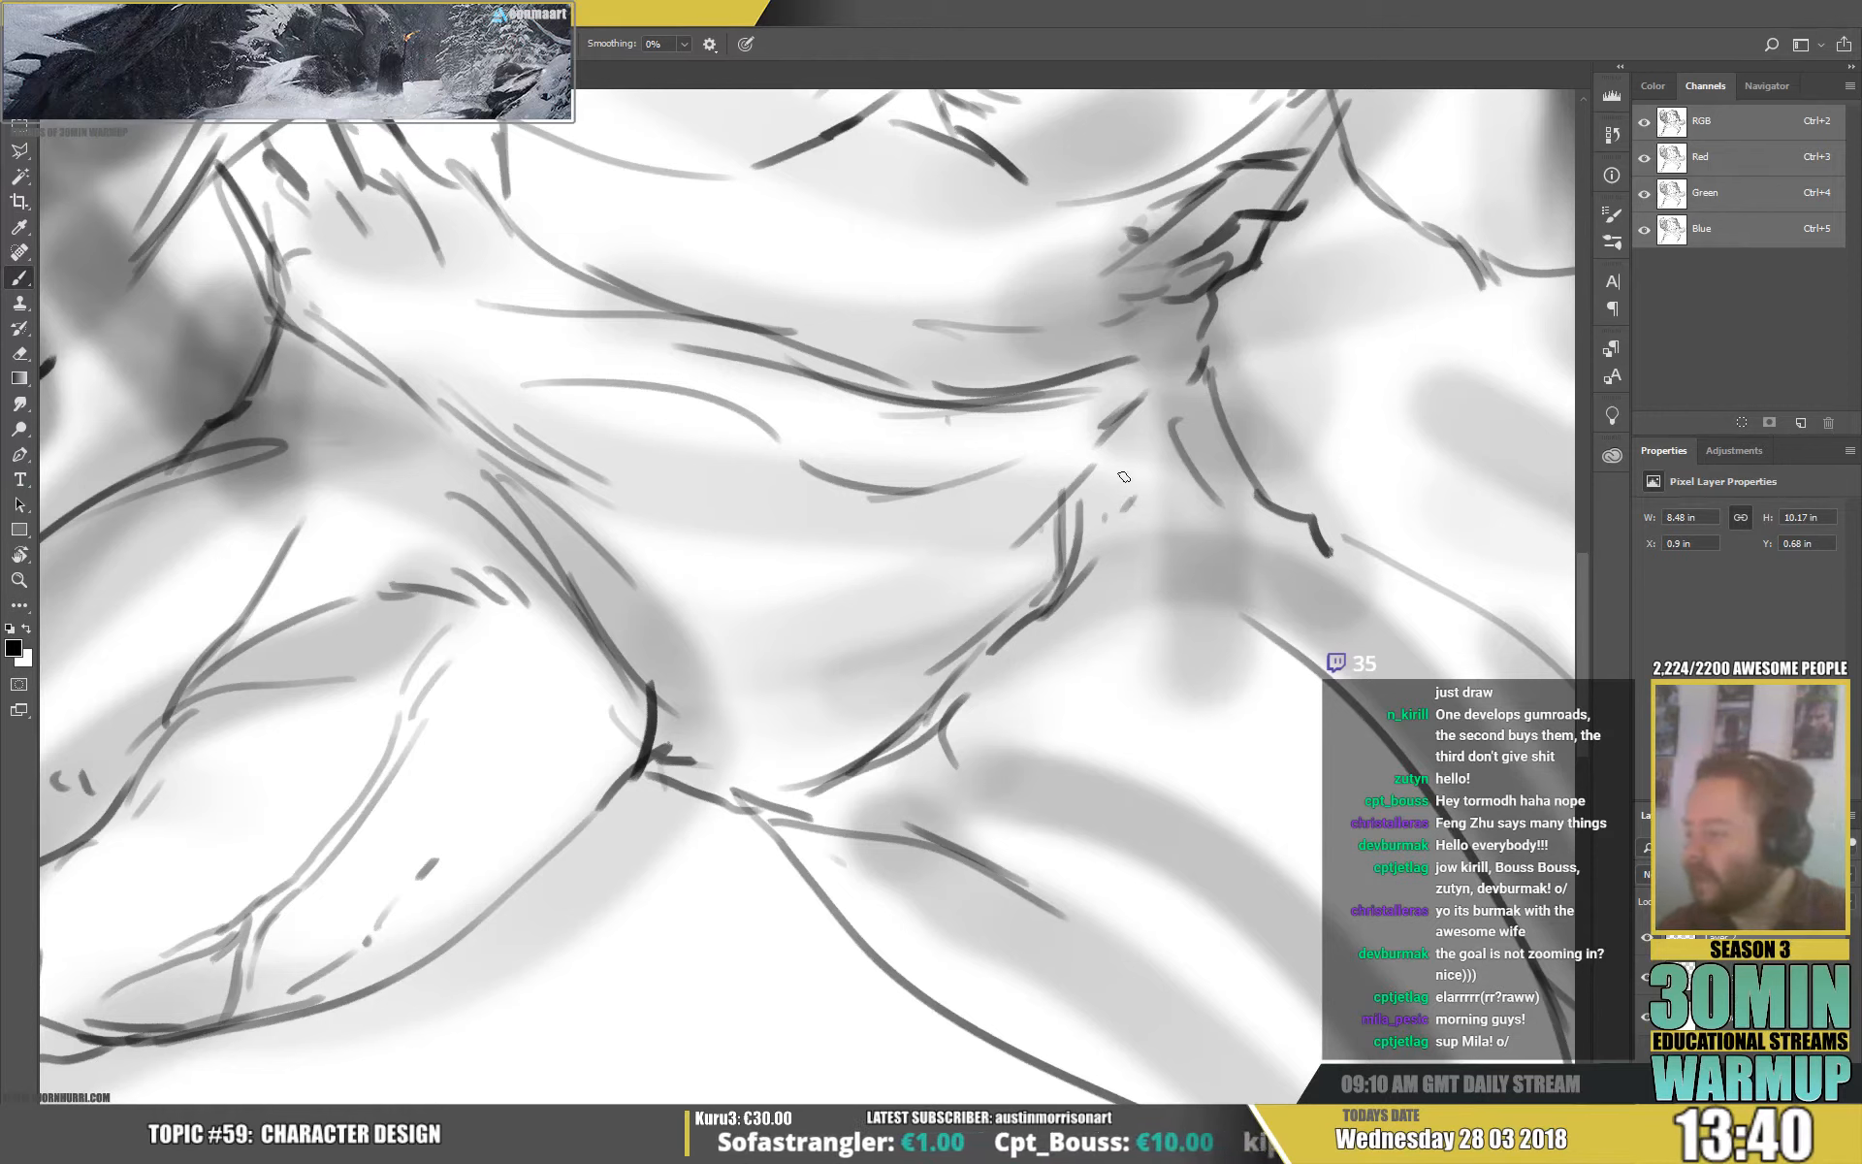
drag(1114, 464, 1067, 538)
mouse_move(1132, 430)
mouse_down()
mouse_move(1096, 490)
mouse_move(1060, 480)
mouse_up()
drag(1075, 458, 942, 603)
mouse_move(865, 449)
mouse_down()
mouse_move(1065, 427)
mouse_move(1188, 306)
mouse_up()
mouse_move(1096, 375)
mouse_down()
mouse_move(1166, 312)
mouse_move(1139, 318)
mouse_up()
Draw the arched fold at the middle of the belly and small accent strokes above it.
drag(1286, 264, 1198, 482)
drag(800, 446, 843, 467)
drag(810, 450, 922, 504)
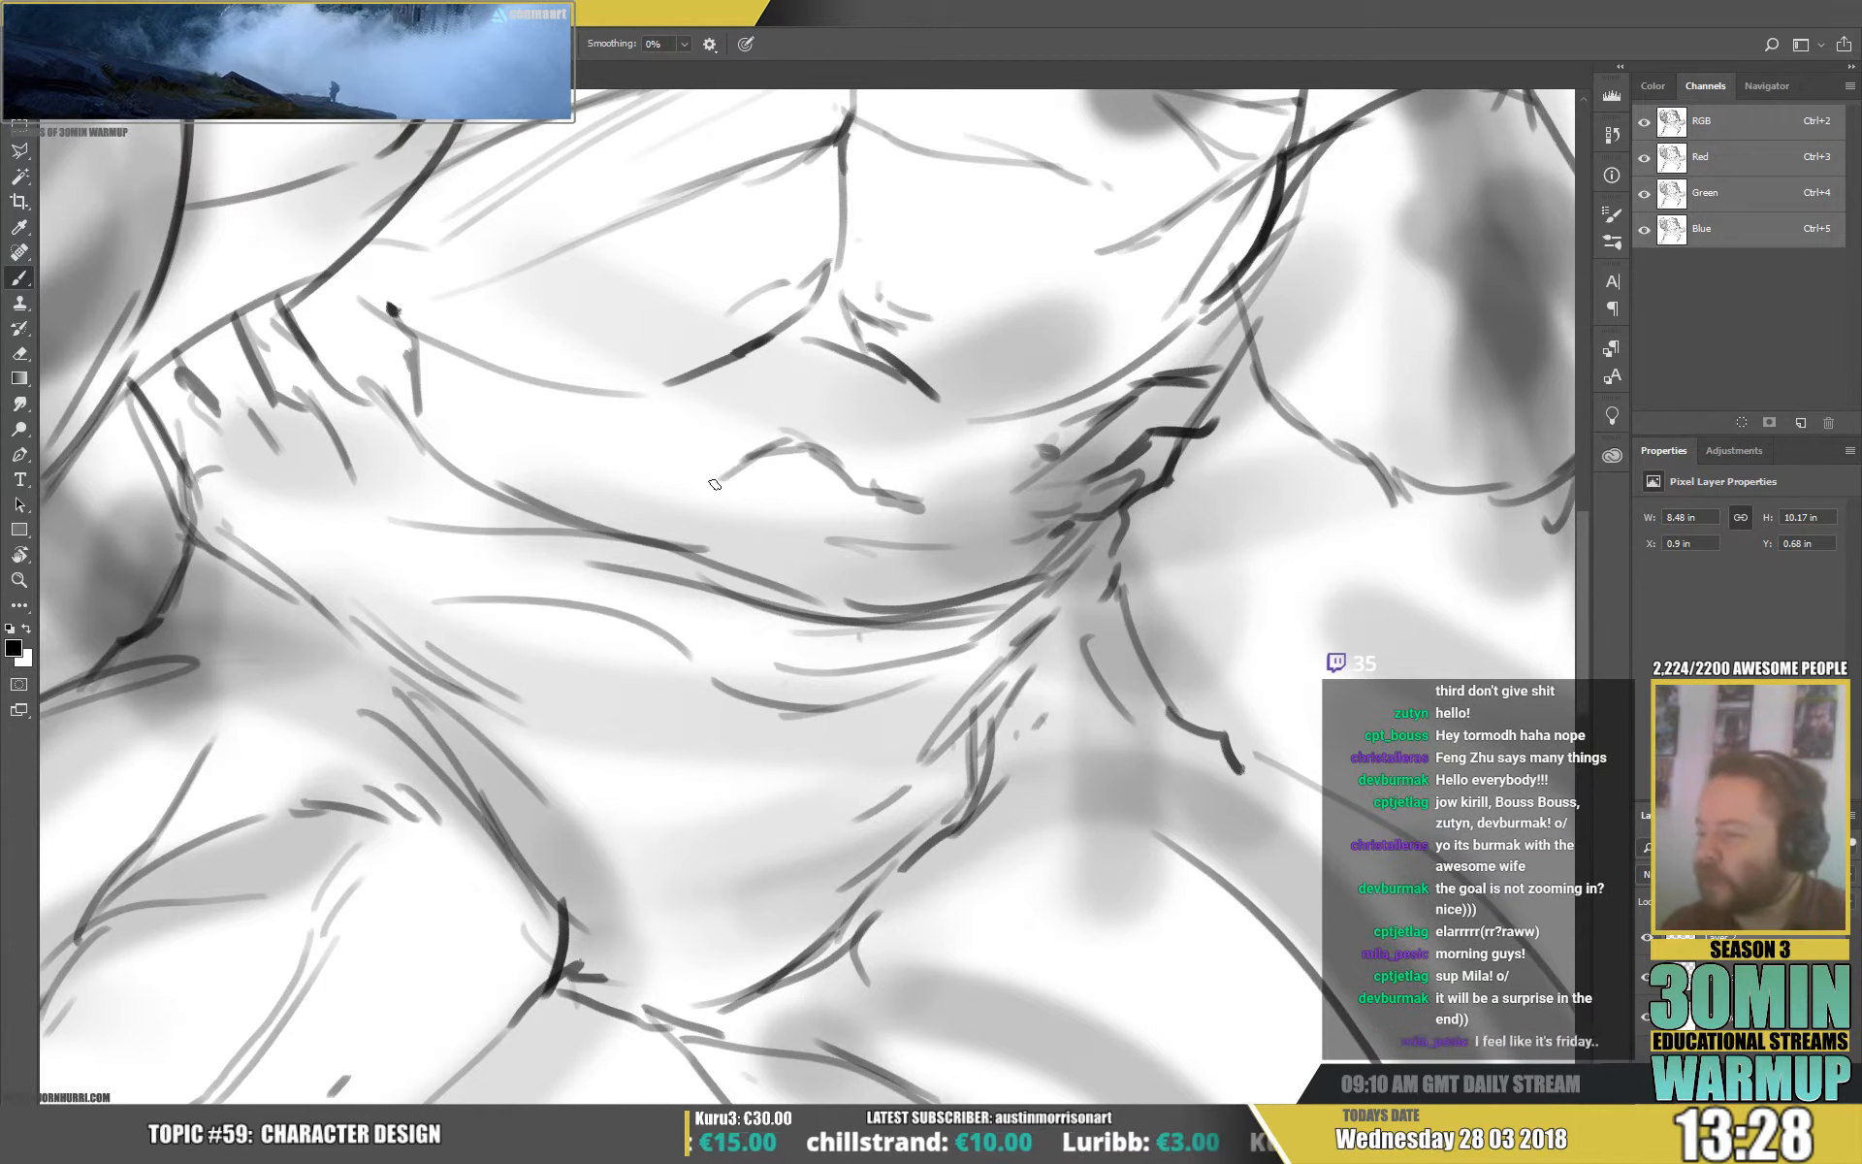
mouse_move(693, 508)
mouse_down()
mouse_move(805, 435)
mouse_move(787, 372)
mouse_move(616, 395)
mouse_up()
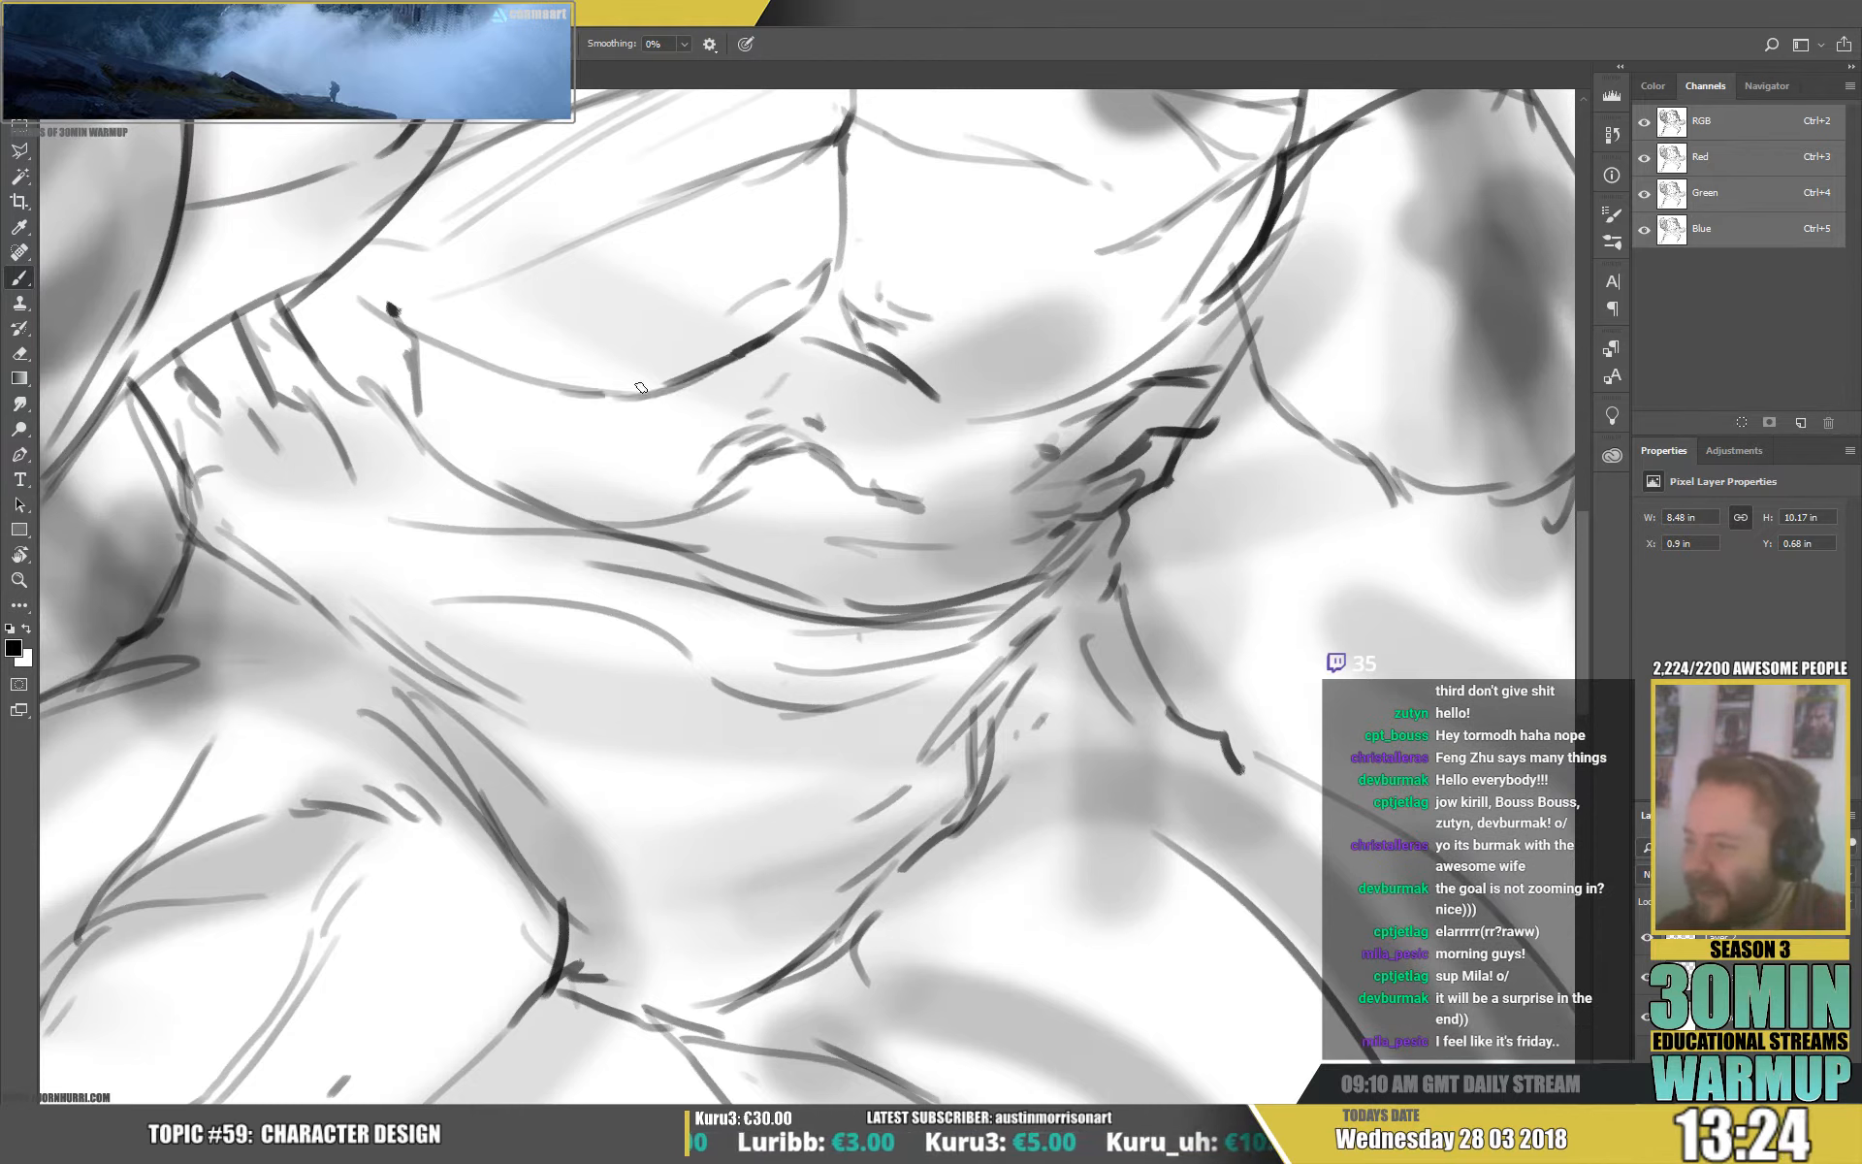
Join the lower chest contour across the torso and add strokes linking it to the near armpit.
drag(758, 356, 529, 377)
drag(401, 330, 279, 299)
drag(287, 304, 427, 342)
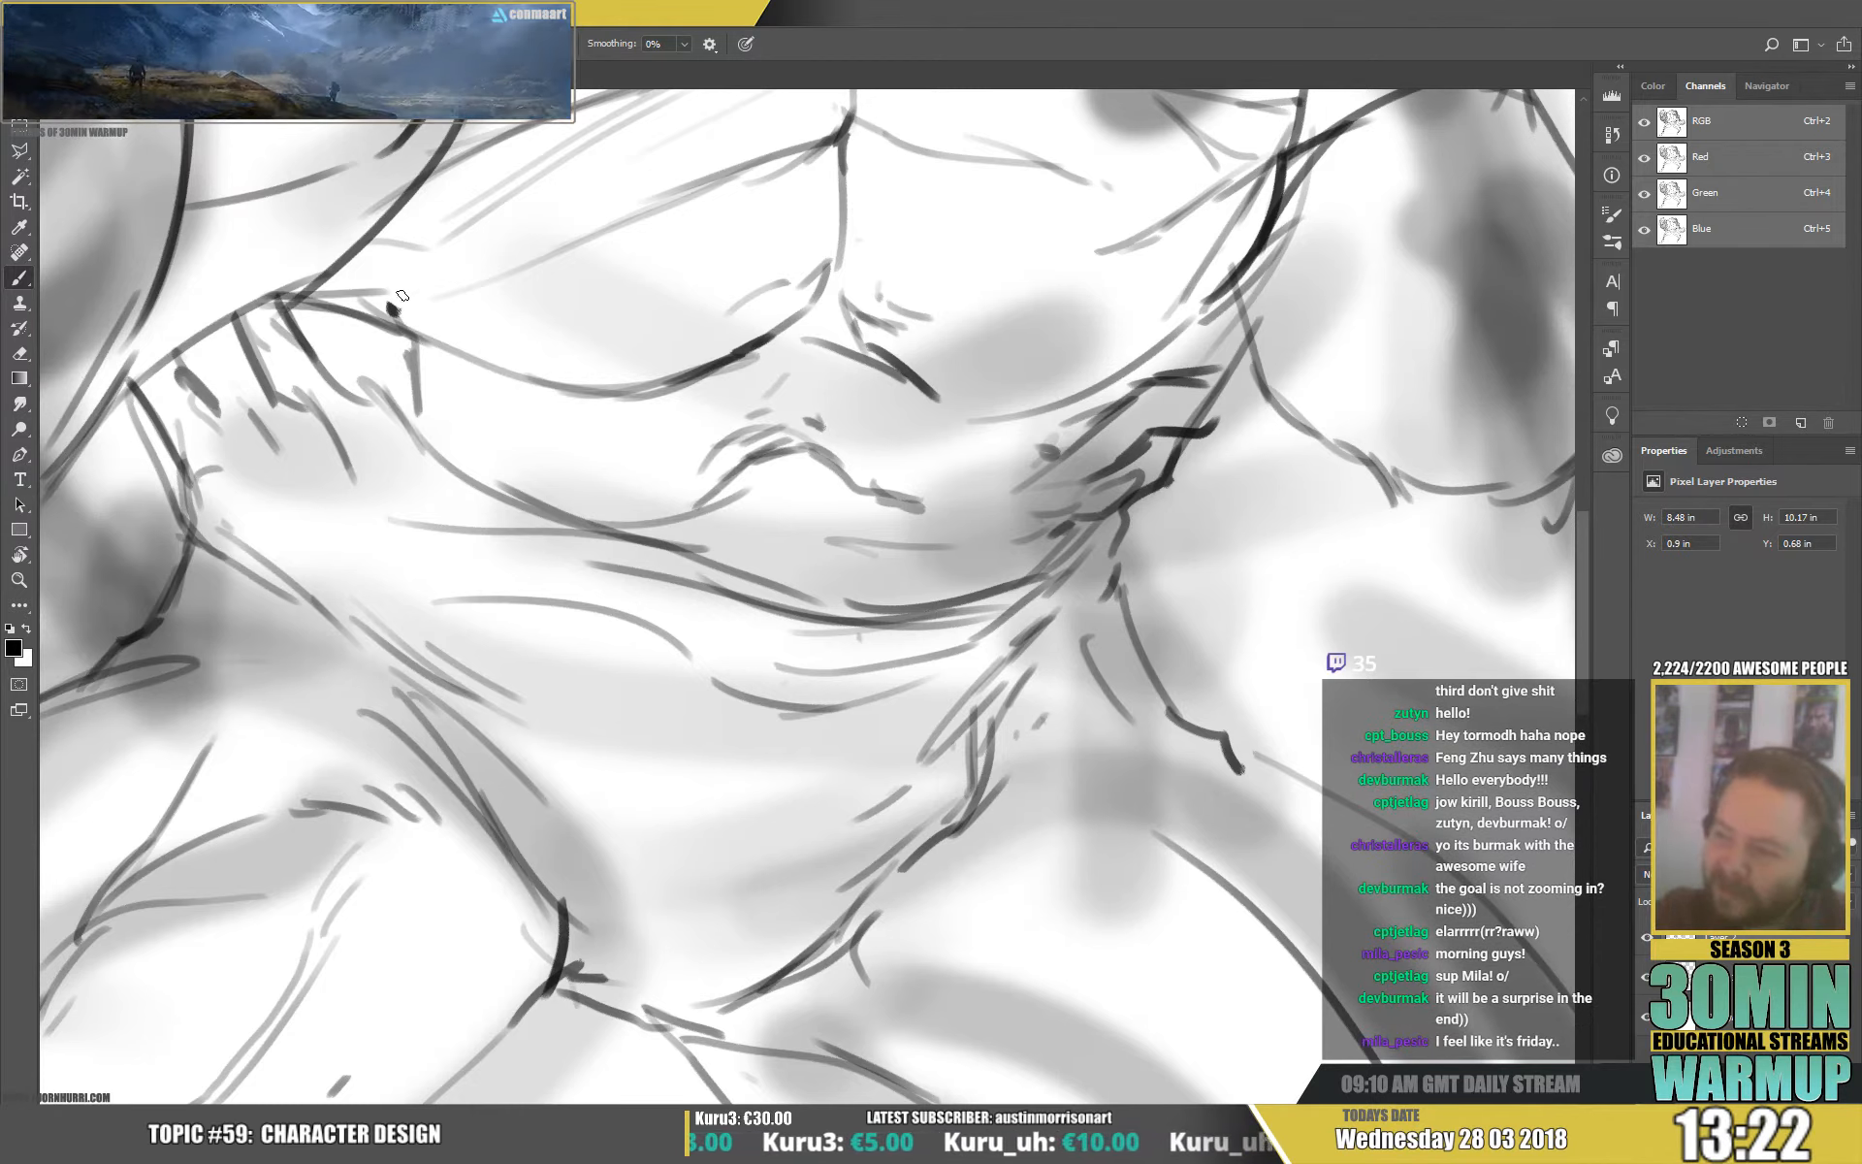
drag(279, 288, 488, 273)
drag(867, 165, 980, 486)
mouse_move(408, 613)
mouse_down()
mouse_move(692, 562)
mouse_move(581, 549)
mouse_up()
drag(320, 648, 506, 557)
Draw crease lines running down from the far upper arm to start the inner contour of the outstretched forearm.
mouse_move(1475, 489)
mouse_down()
mouse_move(1060, 619)
mouse_move(828, 570)
mouse_up()
mouse_move(561, 588)
mouse_down()
mouse_move(749, 557)
mouse_move(851, 508)
mouse_move(1002, 490)
mouse_up()
drag(1265, 801, 1168, 449)
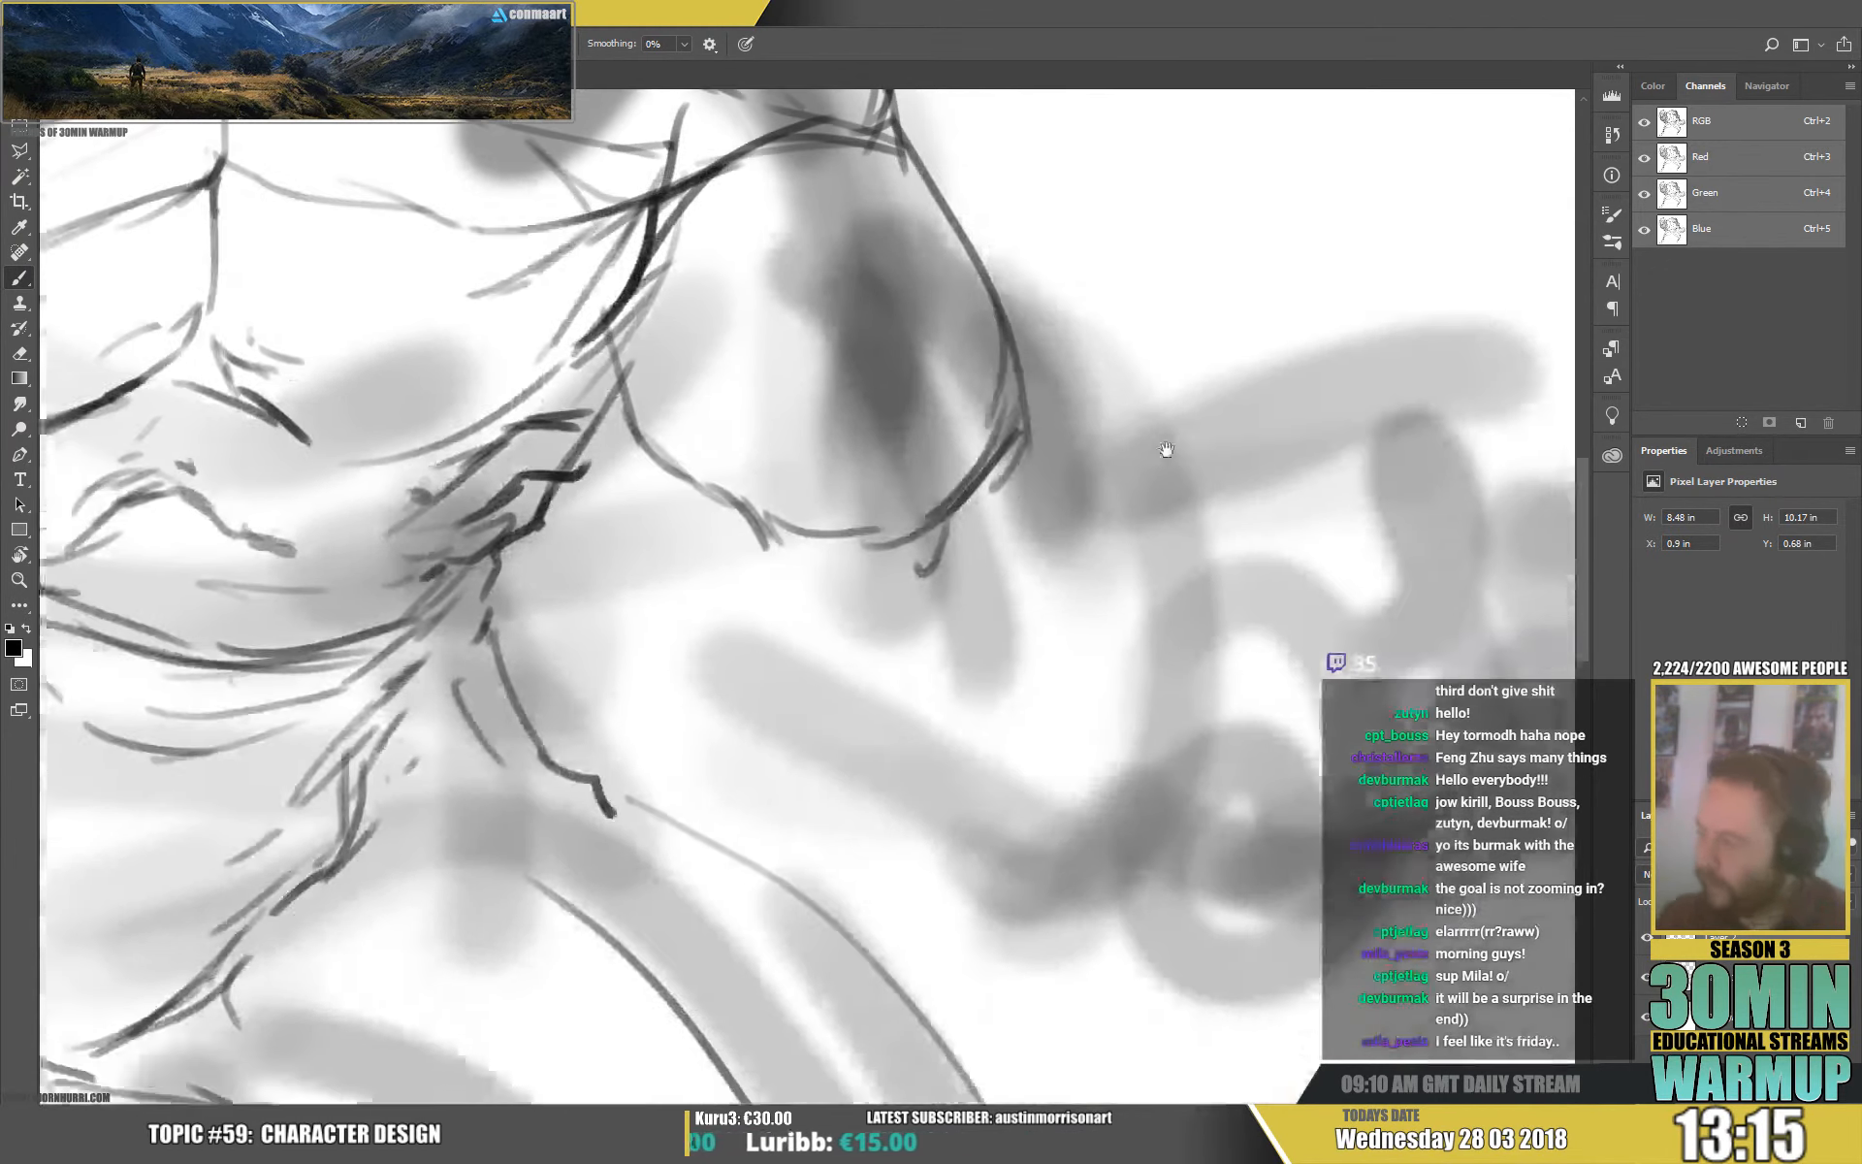
drag(1461, 652, 1170, 706)
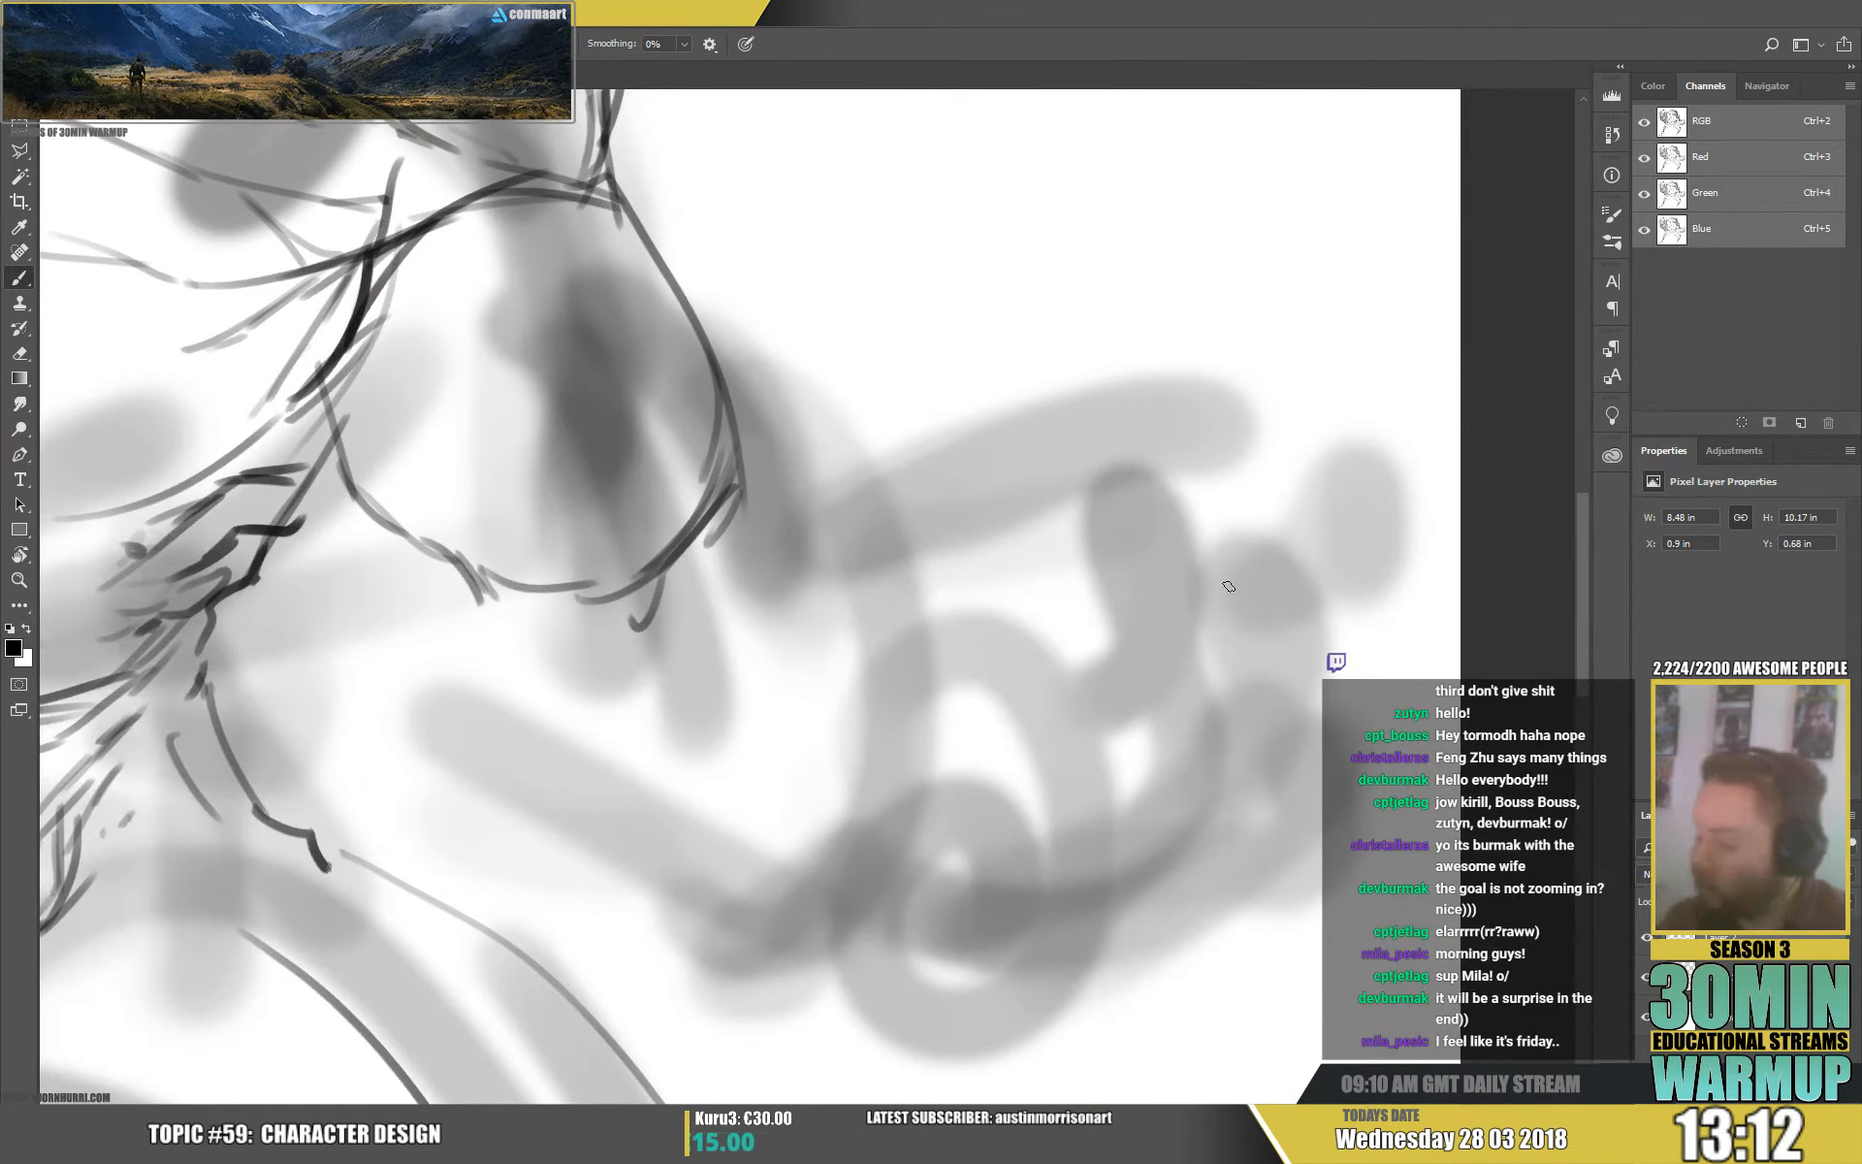
mouse_move(384, 530)
mouse_down()
mouse_move(419, 582)
mouse_move(424, 679)
mouse_up()
drag(432, 606, 485, 750)
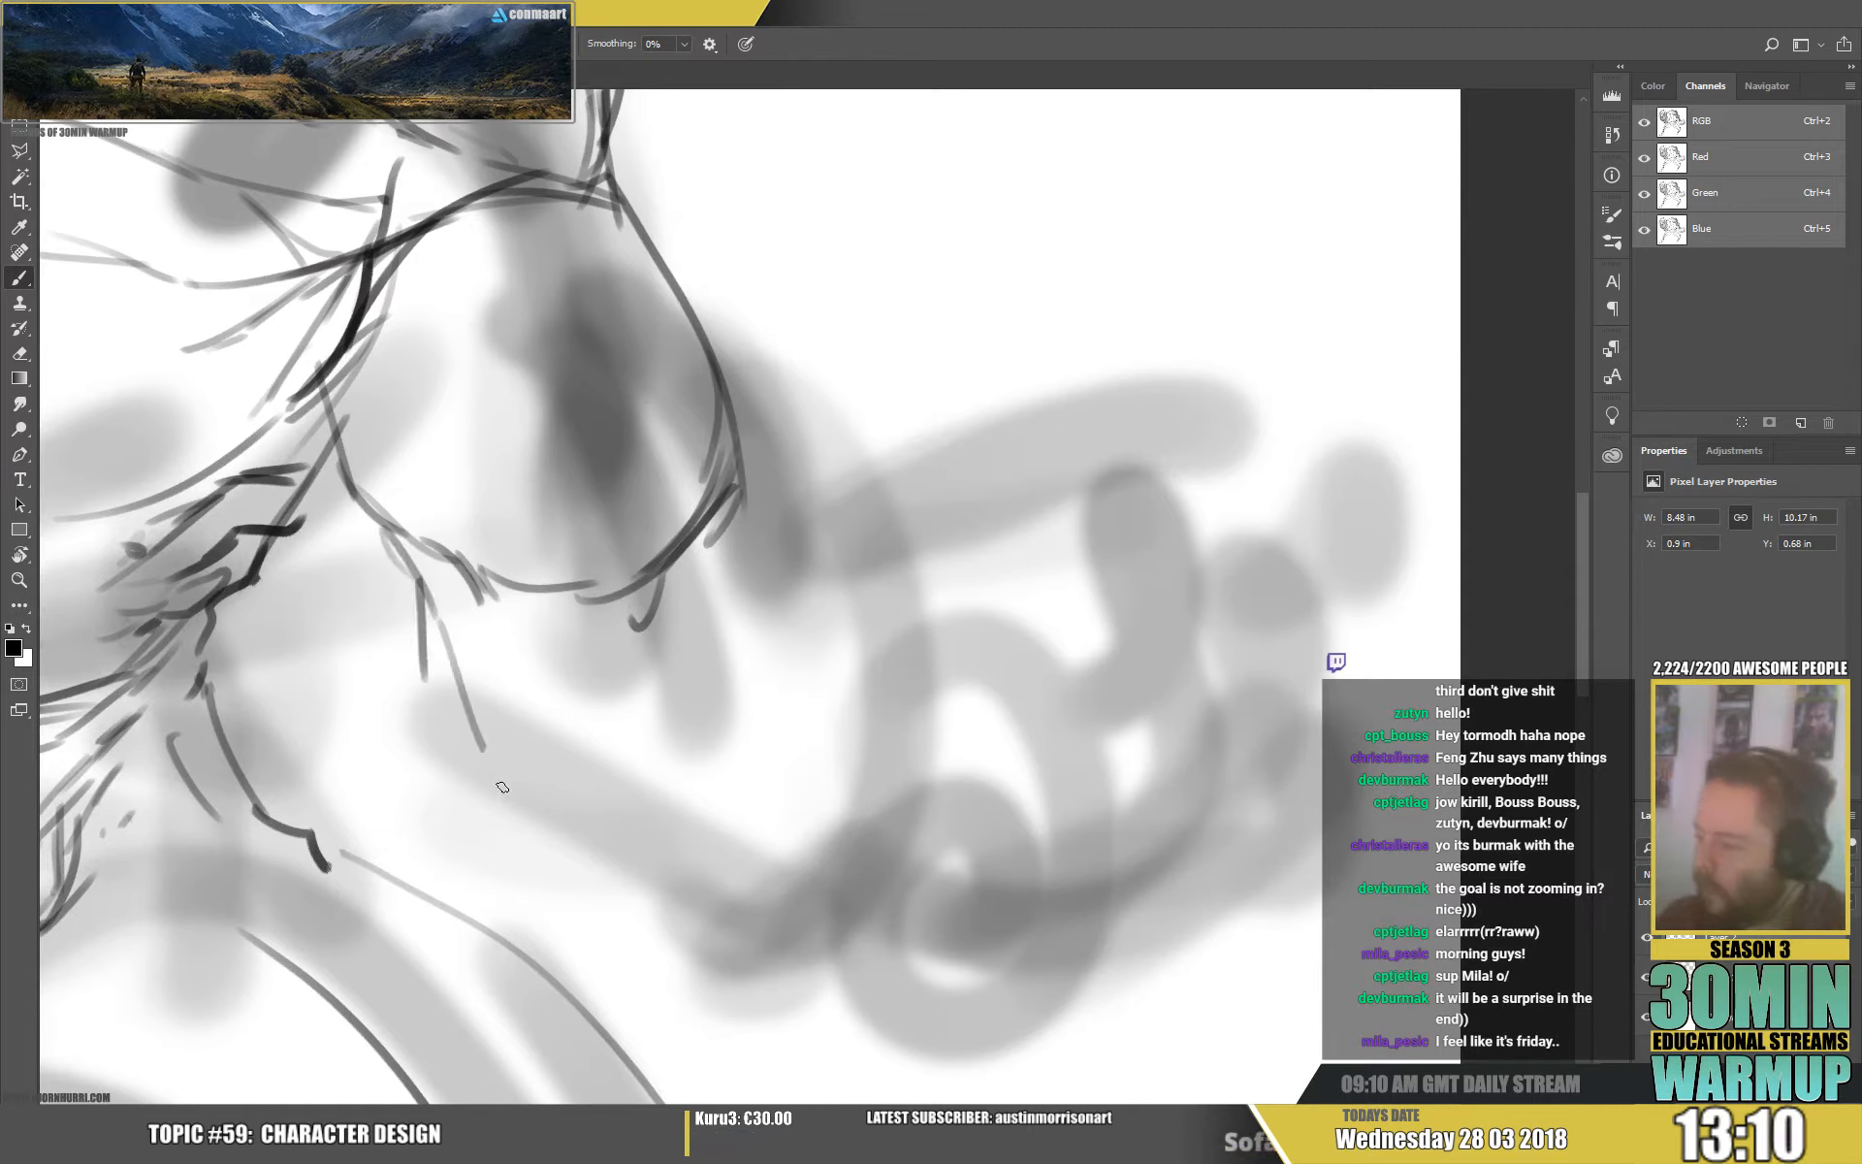
Draw the upper and lower contours of the outstretched forearm down to the wrist, doubling the line on its underside.
drag(732, 449, 805, 526)
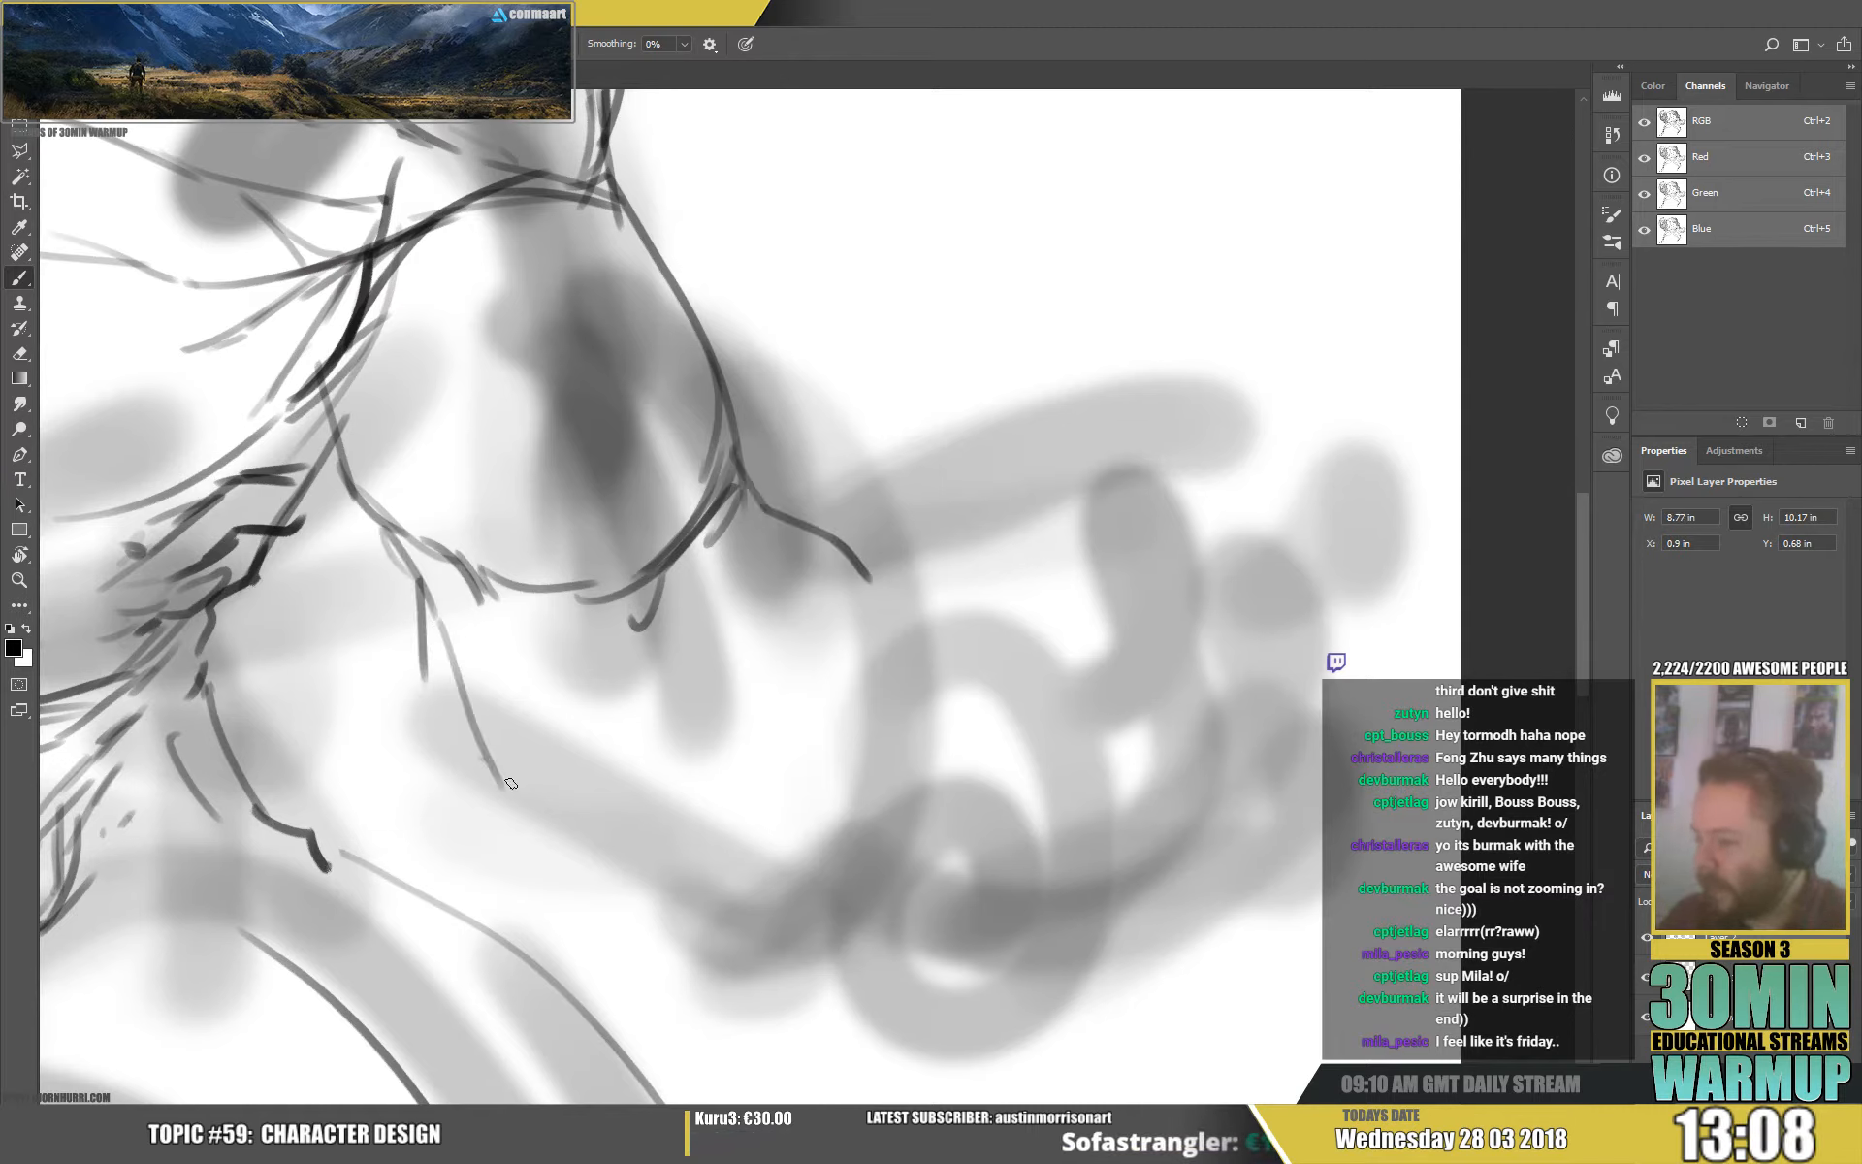
mouse_move(511, 782)
mouse_down()
mouse_move(552, 849)
mouse_move(951, 941)
mouse_up()
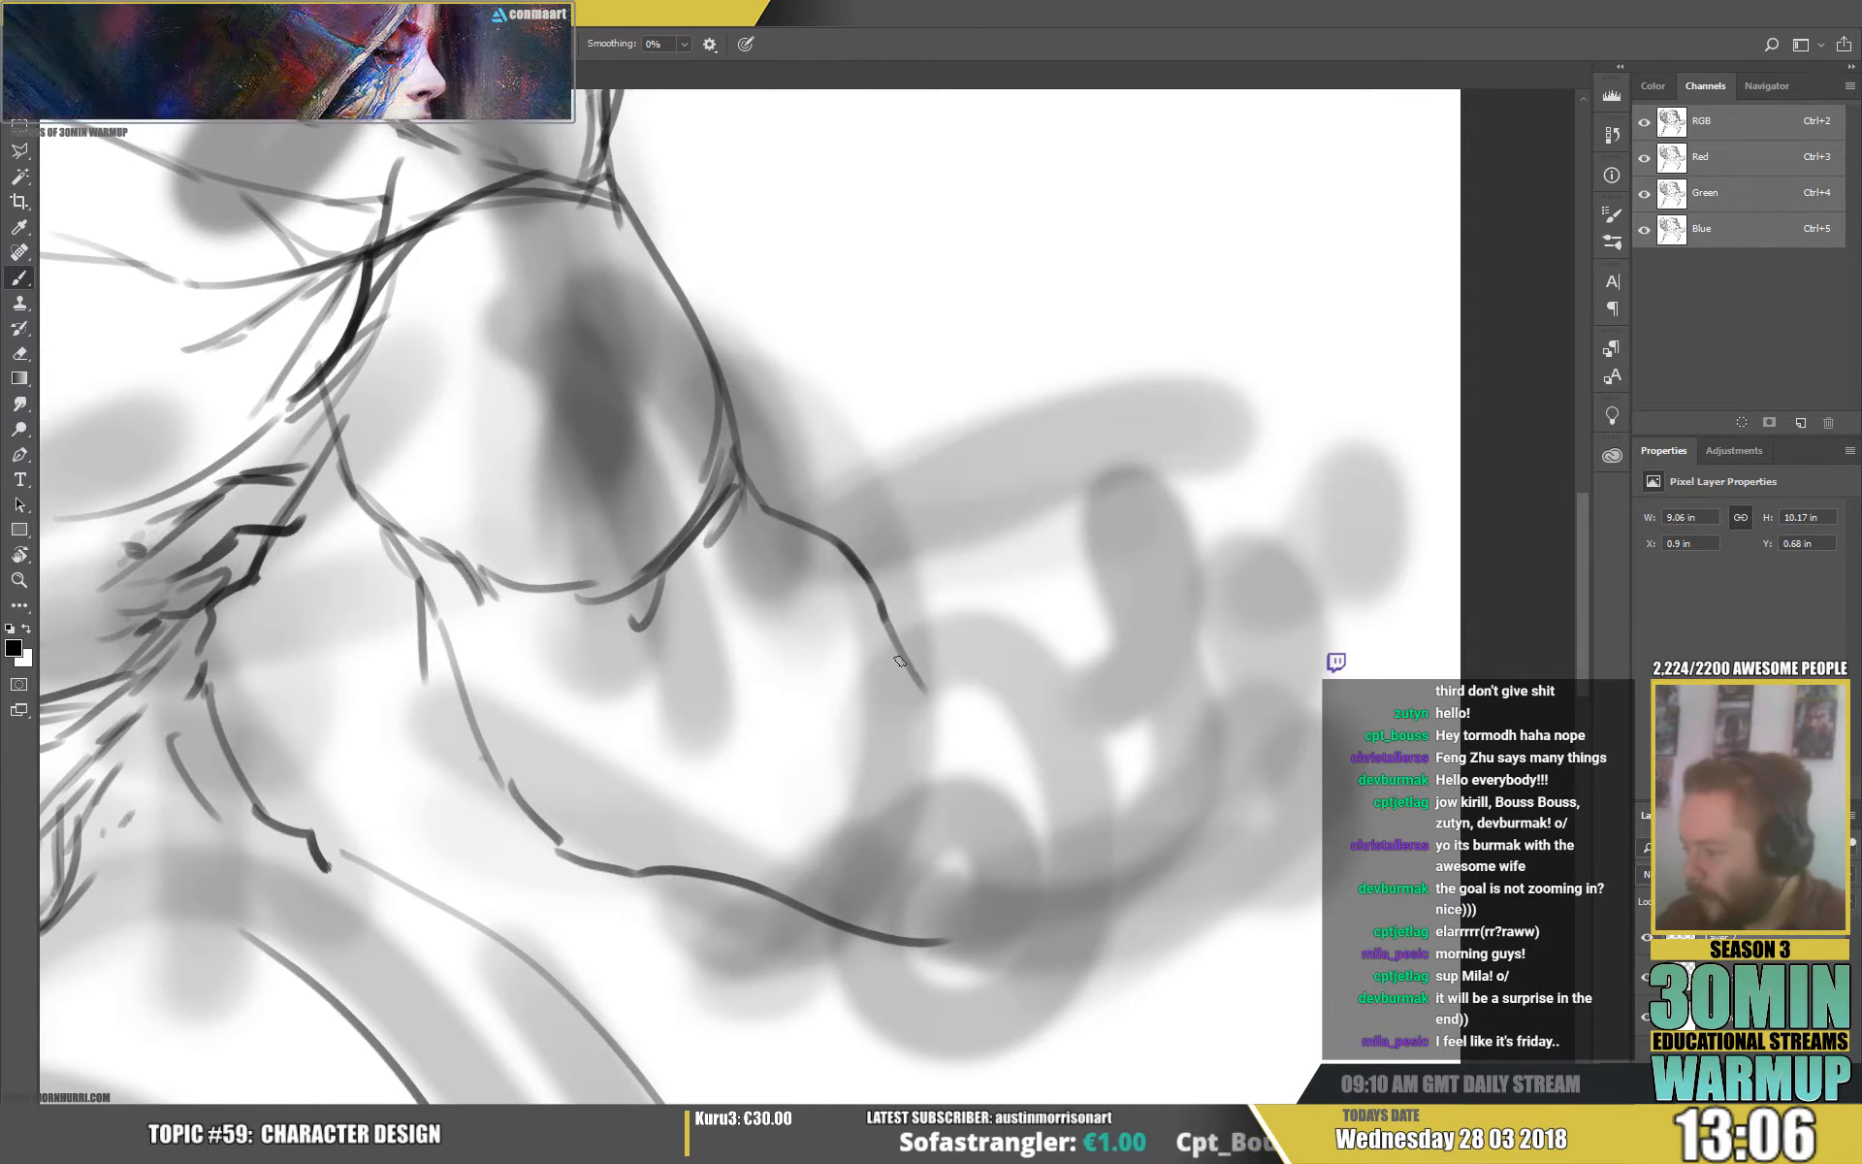
drag(900, 661, 989, 728)
mouse_move(532, 791)
mouse_down()
mouse_move(745, 872)
mouse_move(1043, 912)
mouse_up()
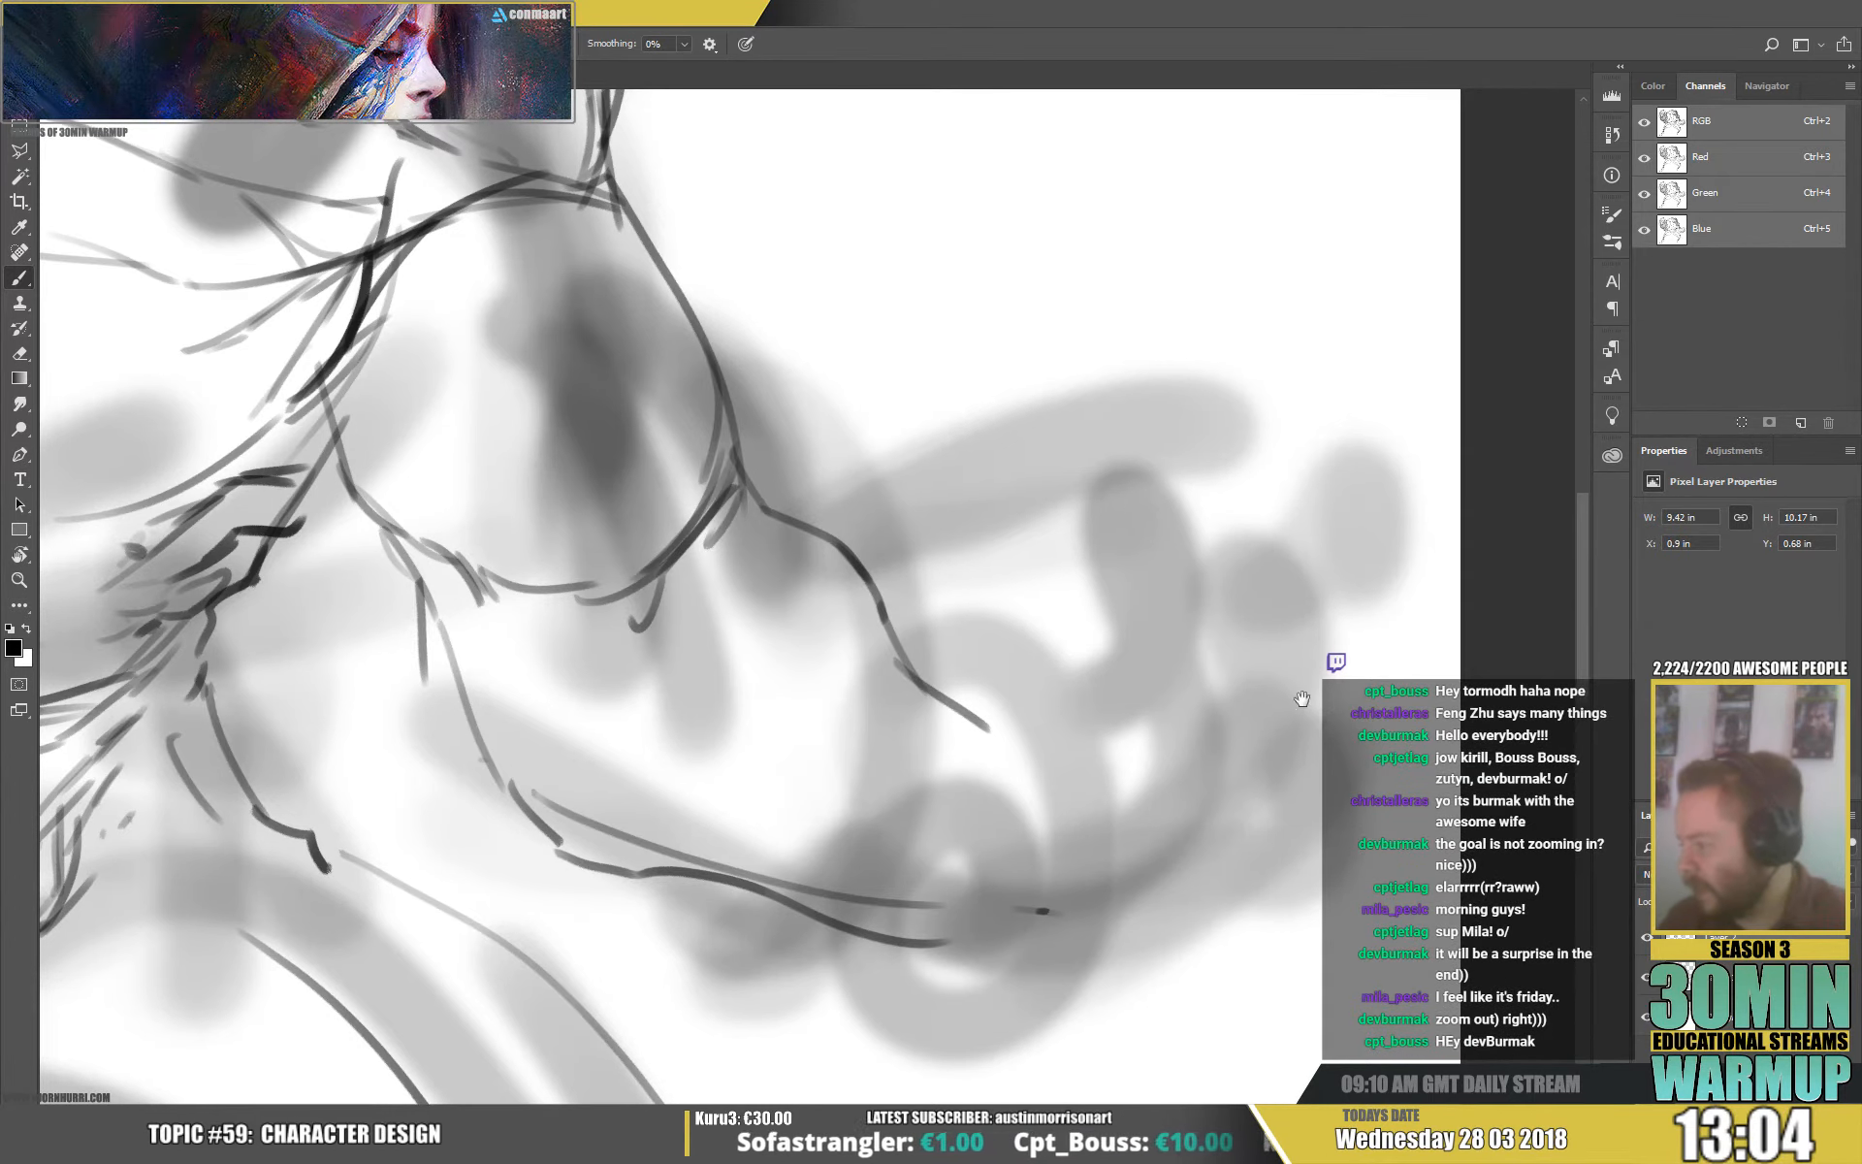
Begin the outstretched hand with a thumb contour and the outlines of the curled fingers at its far end.
drag(1301, 698, 1226, 650)
mouse_move(902, 674)
mouse_down()
mouse_move(935, 687)
mouse_move(933, 606)
mouse_move(1026, 545)
mouse_up()
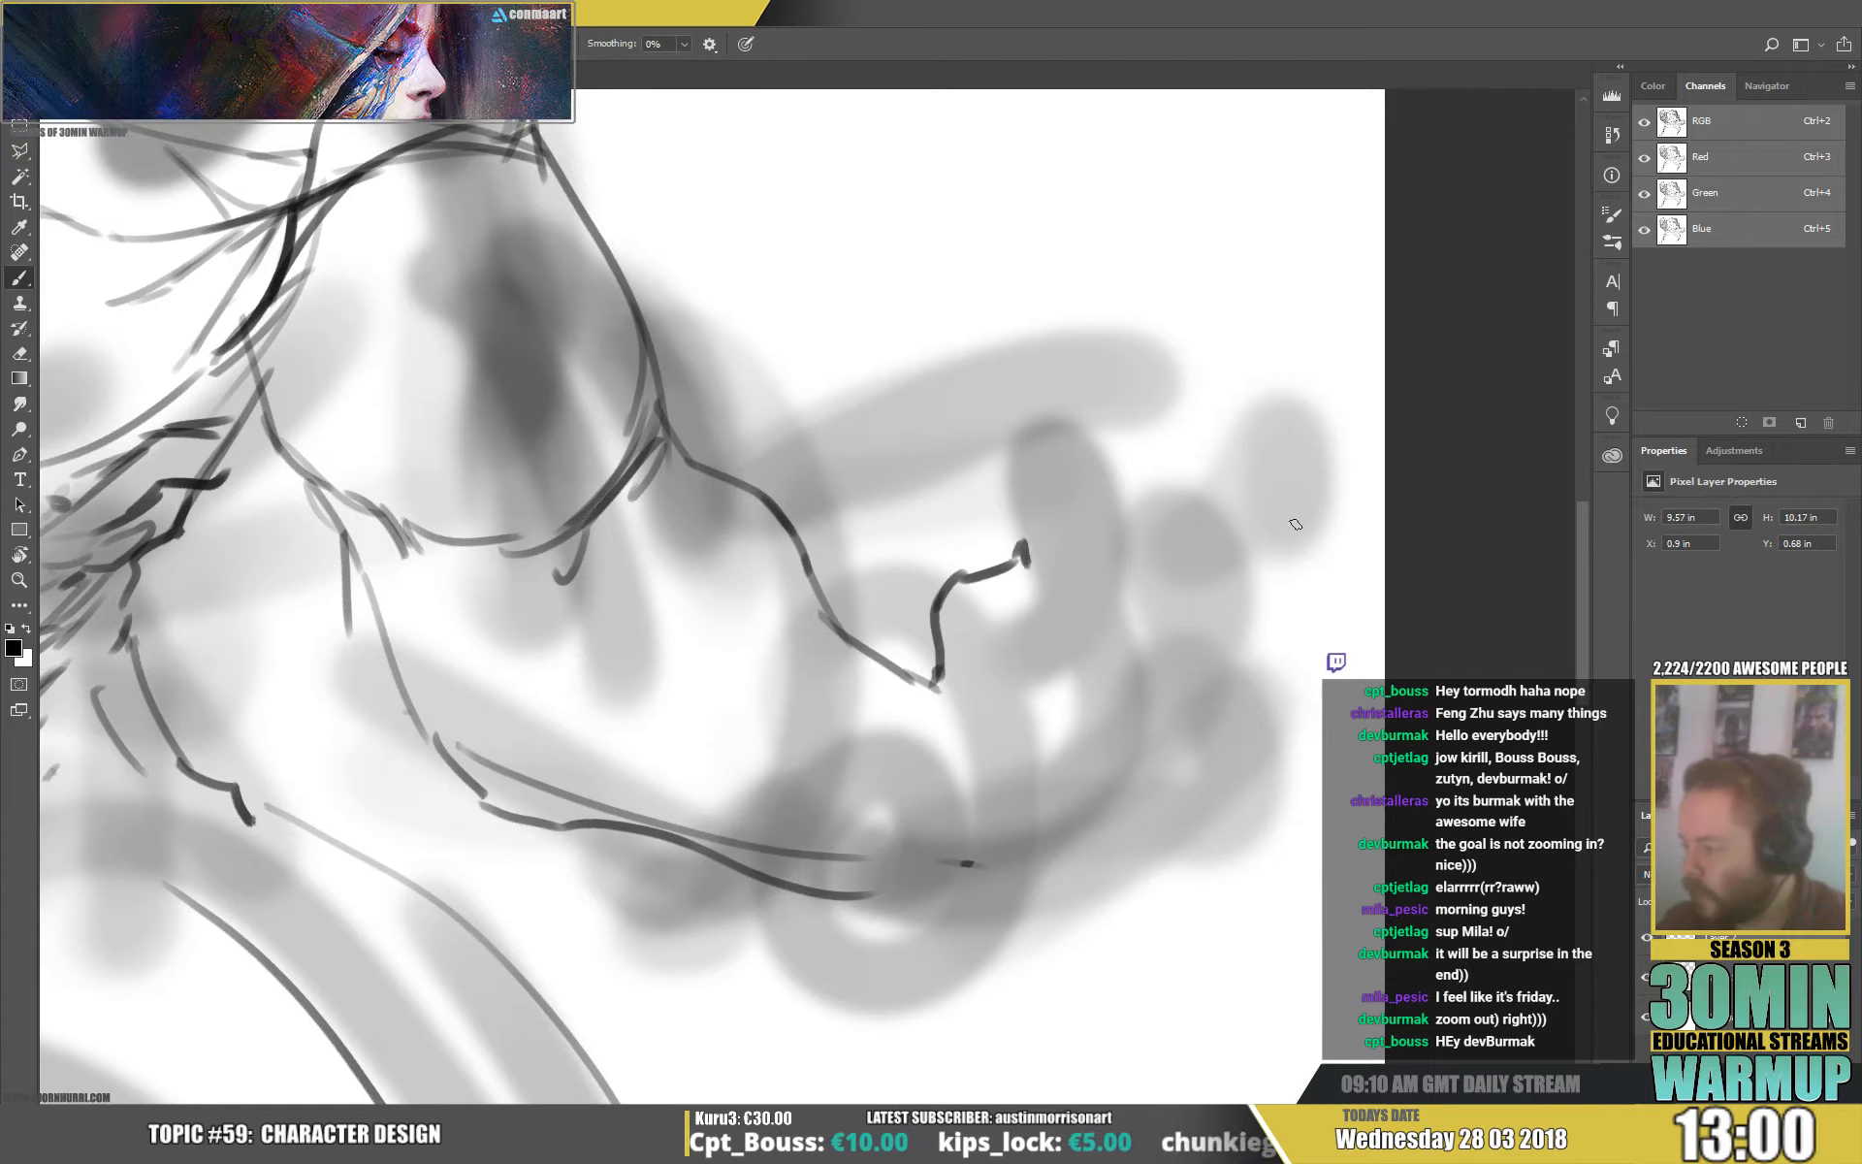
mouse_move(1134, 652)
mouse_down()
mouse_move(1247, 633)
mouse_move(1271, 556)
mouse_move(1308, 552)
mouse_move(1286, 735)
mouse_move(1303, 690)
mouse_move(1267, 657)
mouse_move(1240, 664)
mouse_move(1252, 720)
mouse_up()
mouse_move(1256, 851)
mouse_down()
mouse_move(1297, 825)
mouse_move(1289, 771)
mouse_move(1227, 726)
mouse_move(1239, 809)
mouse_move(1221, 785)
mouse_move(1169, 792)
mouse_move(1220, 840)
mouse_move(1220, 919)
mouse_up()
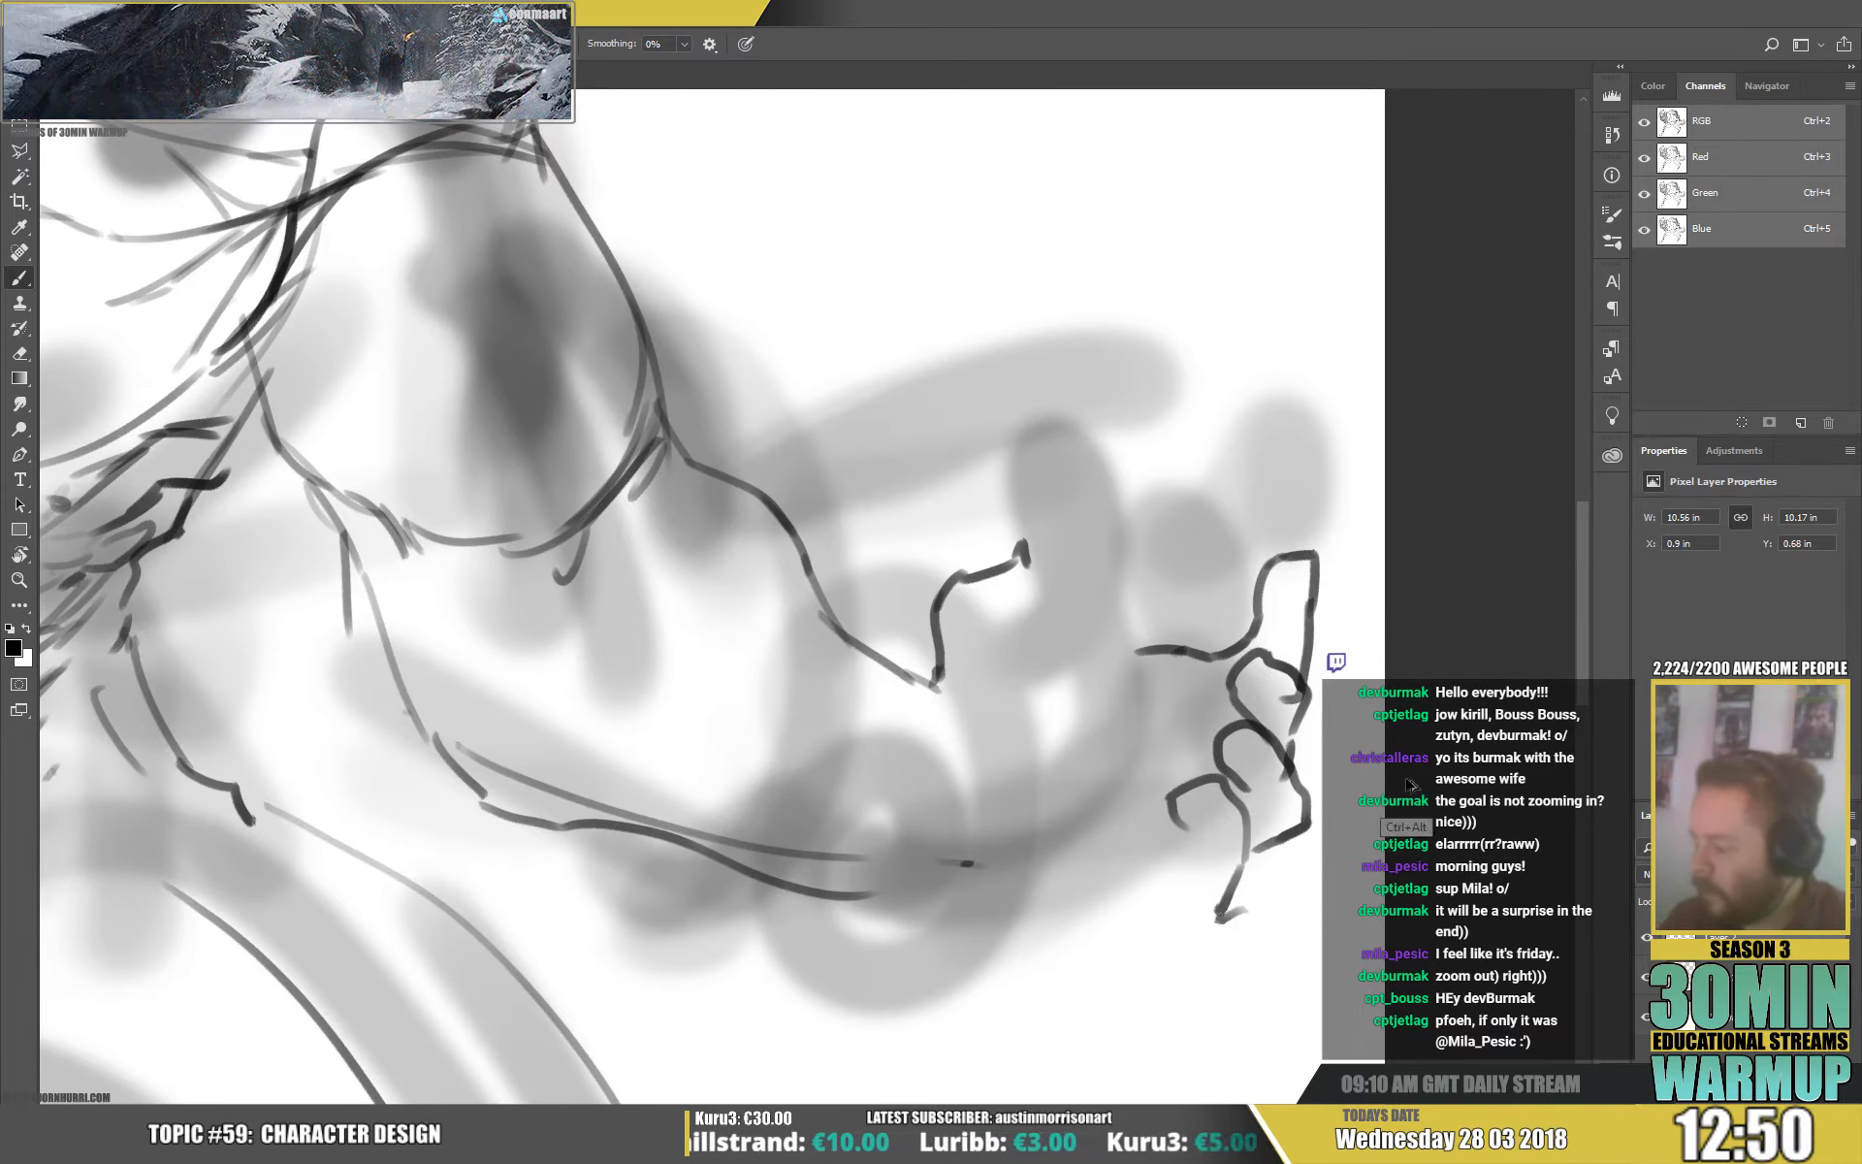
Undo the strokes of the outstretched hand's lowest finger and redraw it as a larger rounded finger.
key(ctrl+alt+z)
key(ctrl+alt+z)
key(ctrl+alt+z)
key(ctrl+alt+z)
key(ctrl+z)
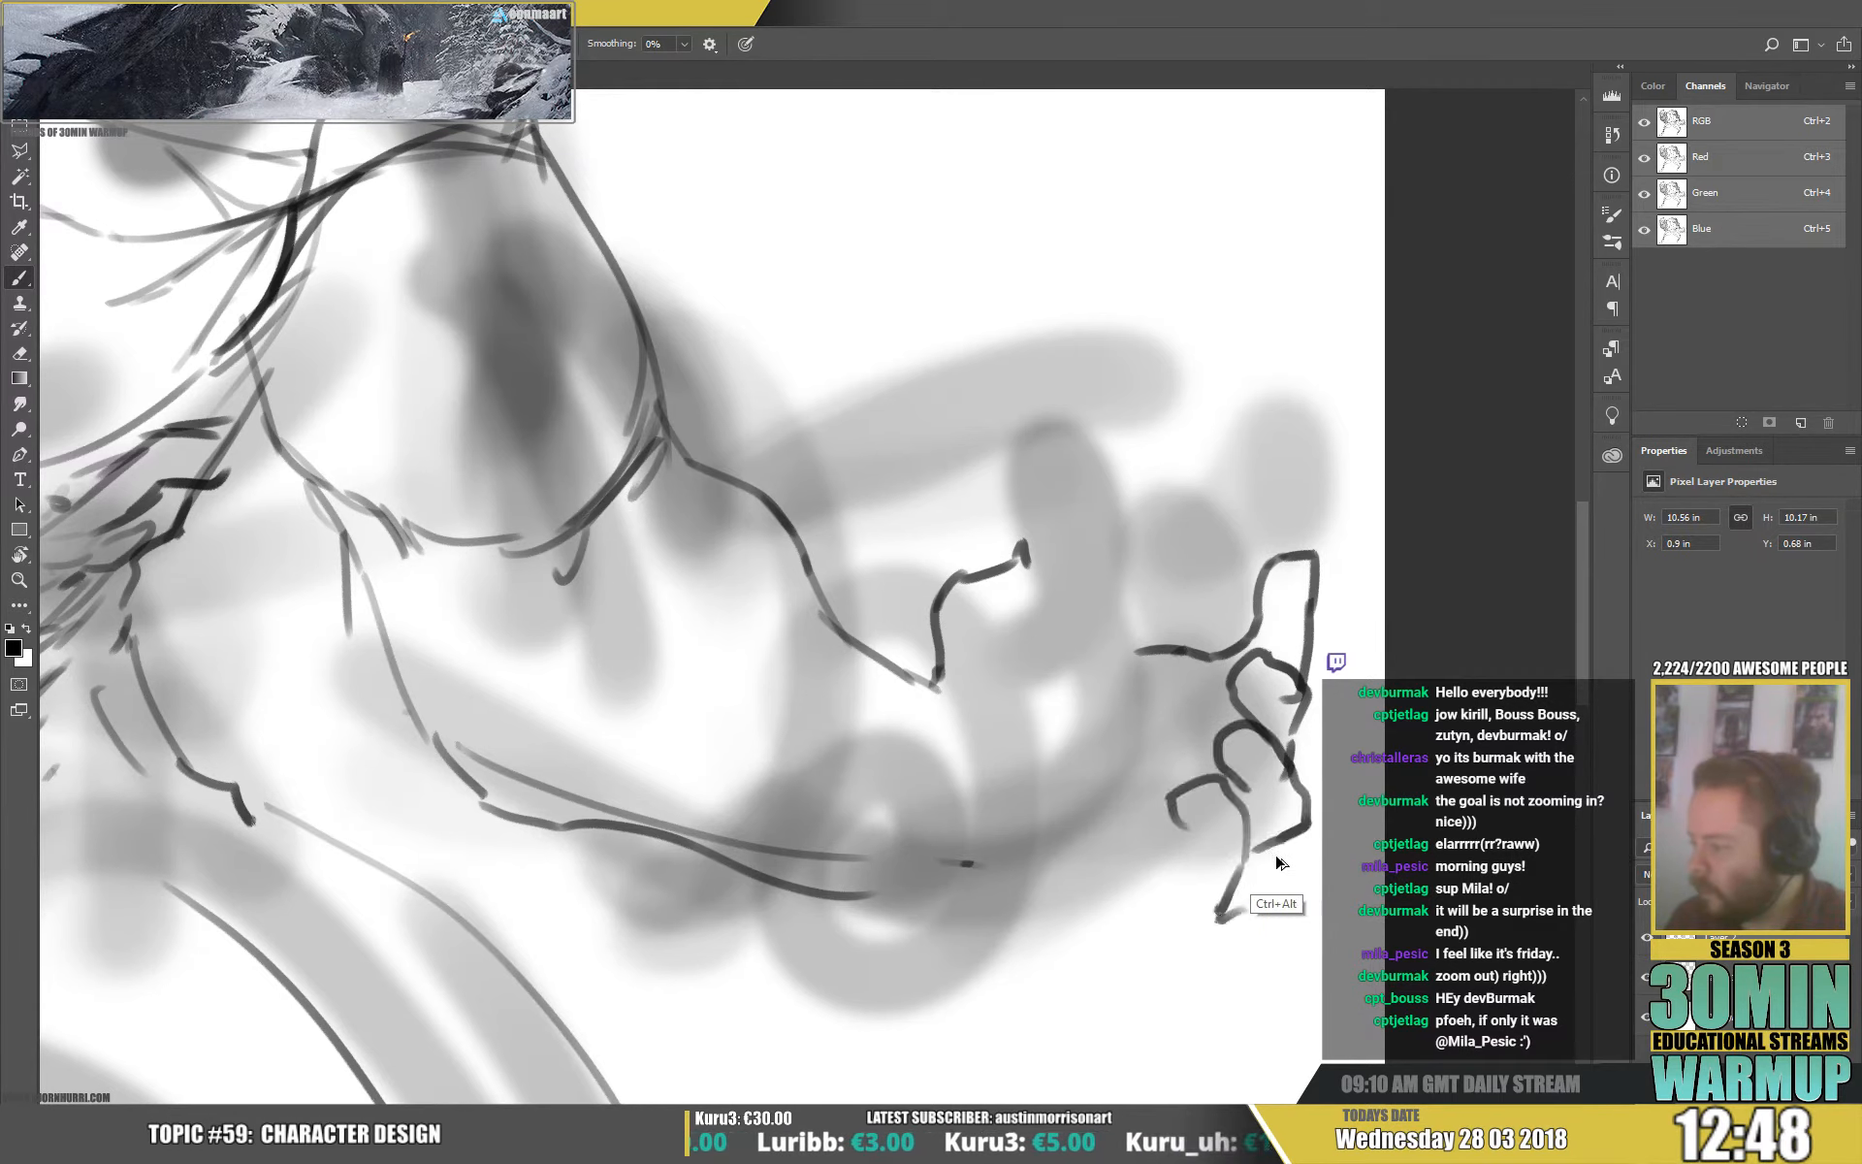
key(ctrl+alt+z)
key(ctrl+alt+z)
key(ctrl+alt+z)
mouse_move(1147, 904)
mouse_down()
mouse_move(1262, 953)
mouse_move(1298, 926)
mouse_move(1303, 866)
mouse_move(1249, 870)
mouse_up()
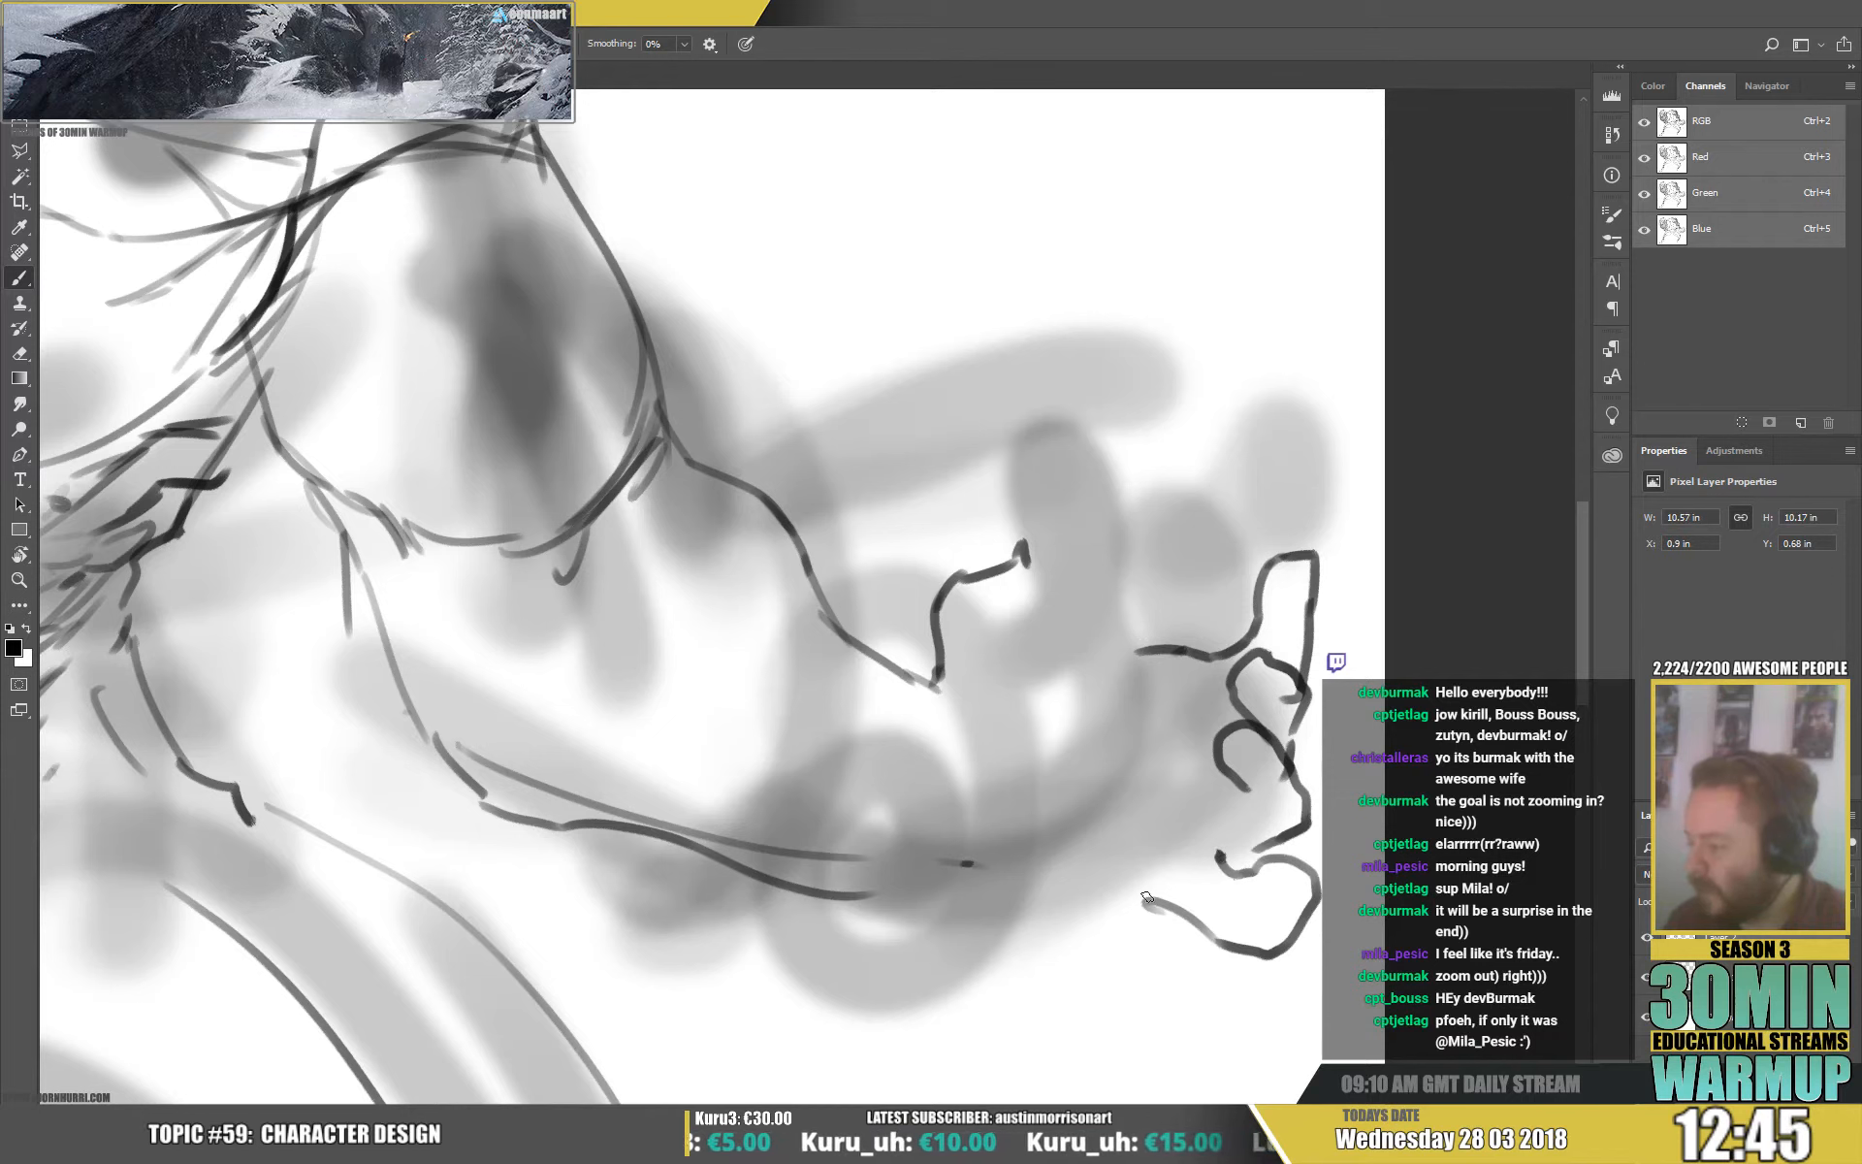
Outline the palm's lower edge and close the thumb tip, adding a curved contour inside the palm.
drag(1147, 900, 994, 842)
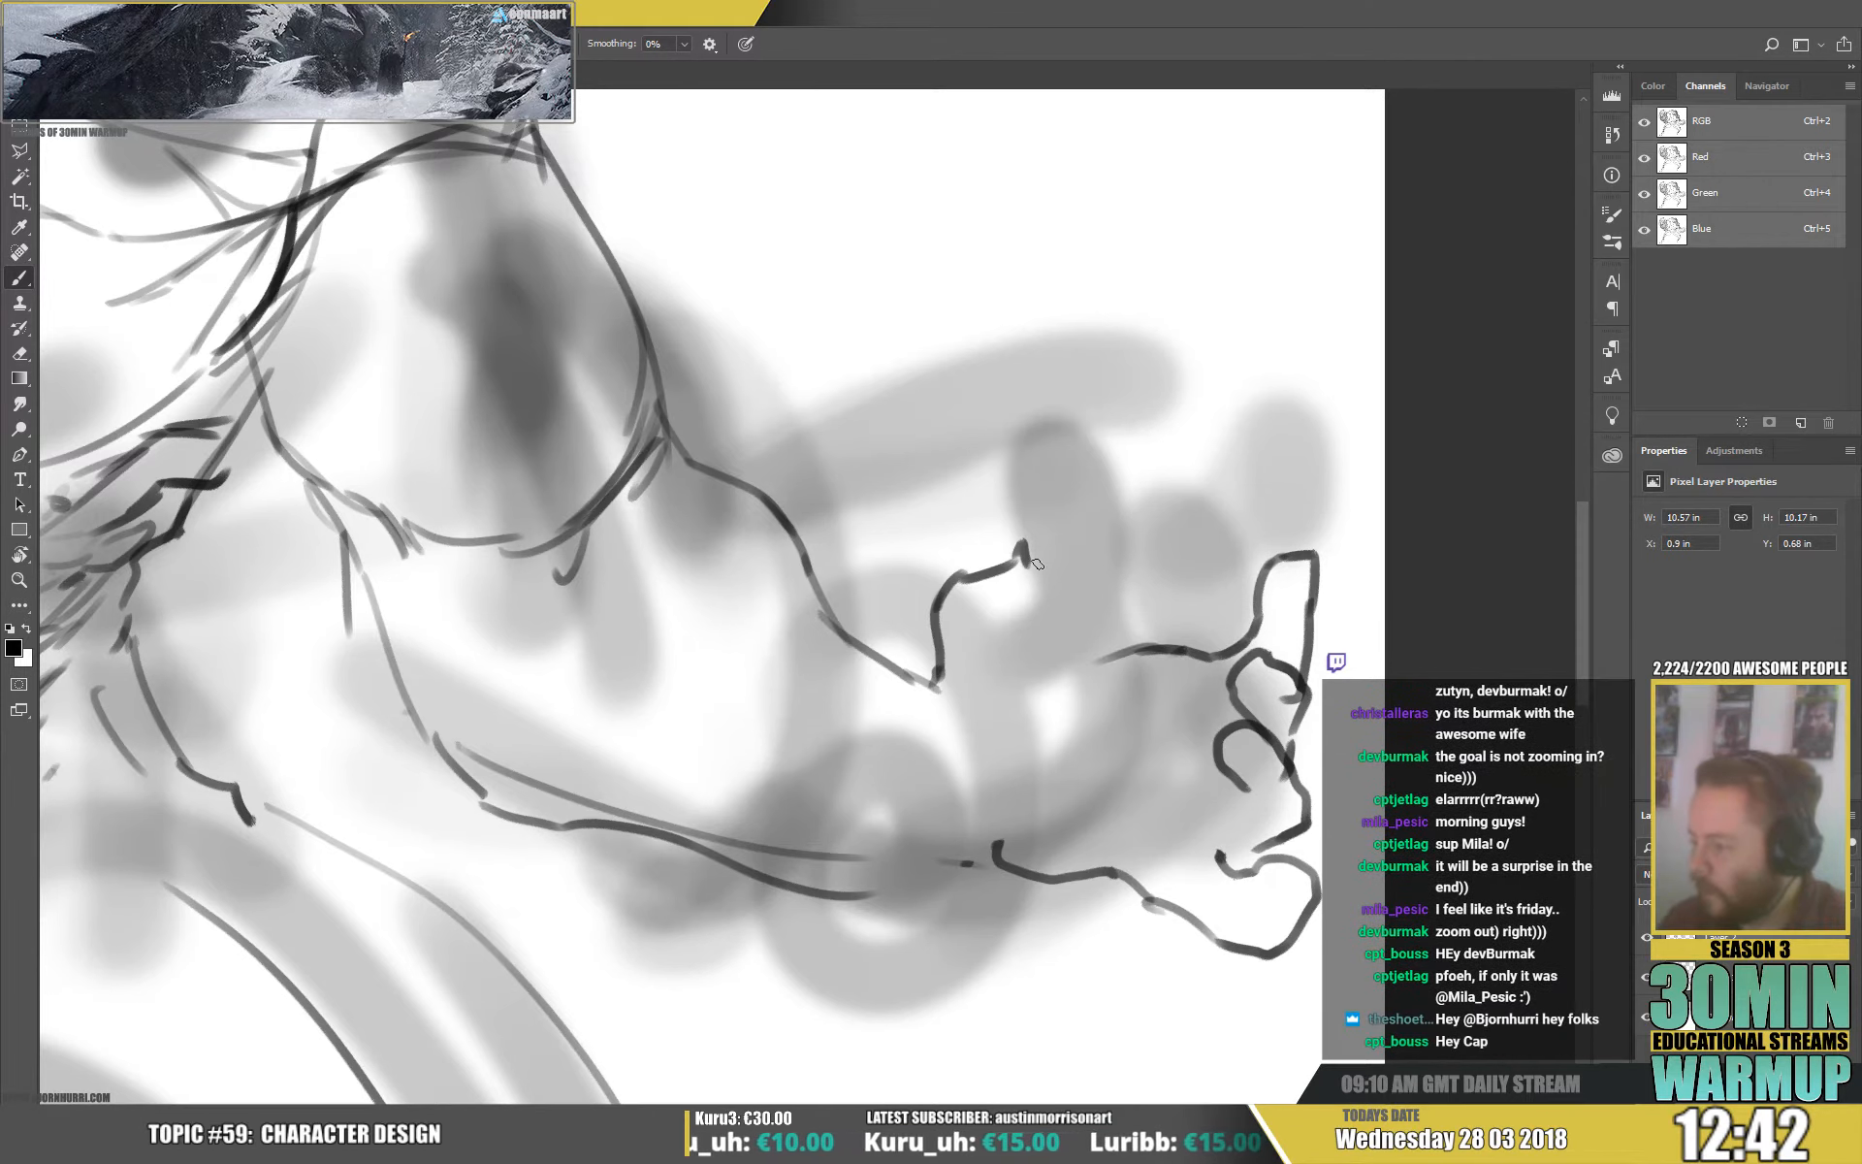
mouse_move(1033, 560)
mouse_down()
mouse_move(1063, 619)
mouse_move(1032, 646)
mouse_move(992, 604)
mouse_move(1050, 655)
mouse_up()
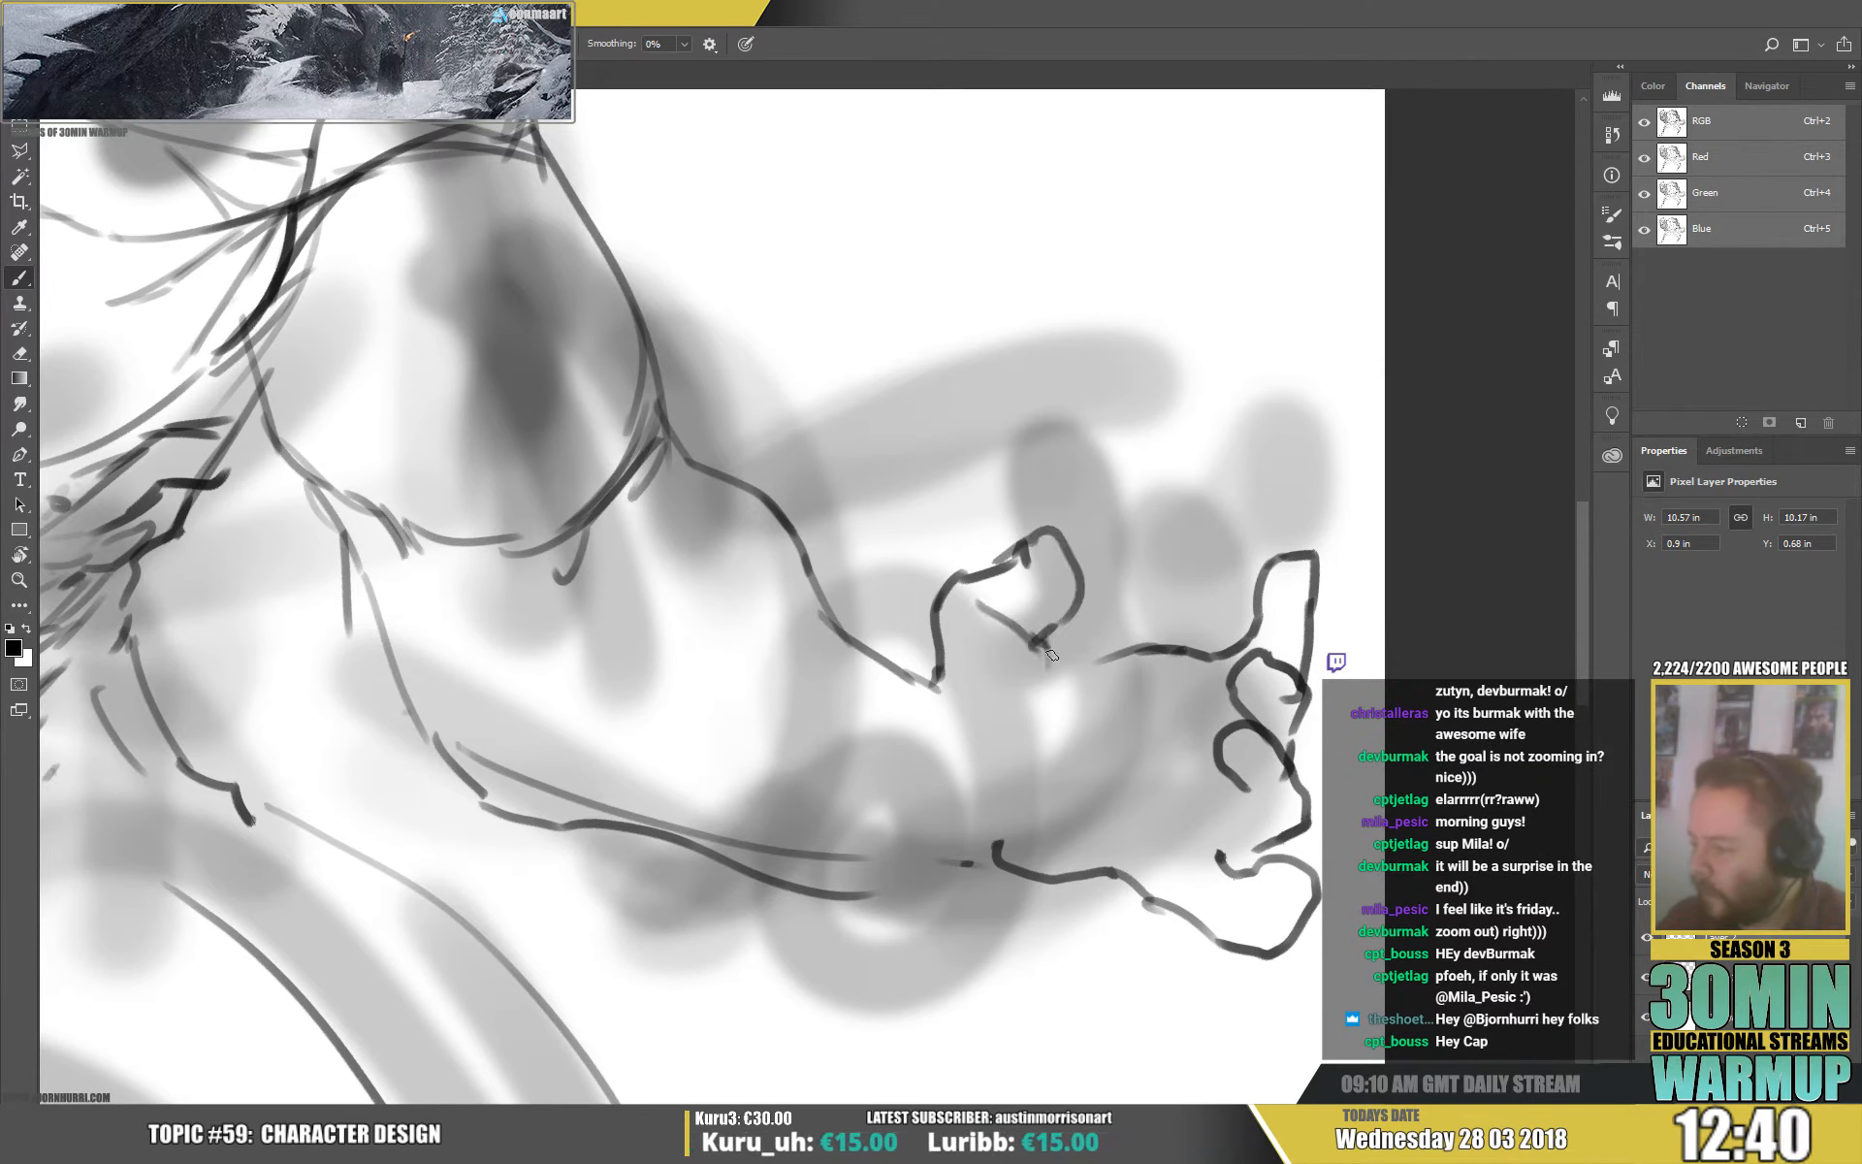
mouse_move(997, 788)
mouse_down()
mouse_move(1142, 722)
mouse_move(1178, 750)
mouse_up()
Lasso the uppermost finger of the outstretched hand, delete its strokes and clear the selection.
key(l)
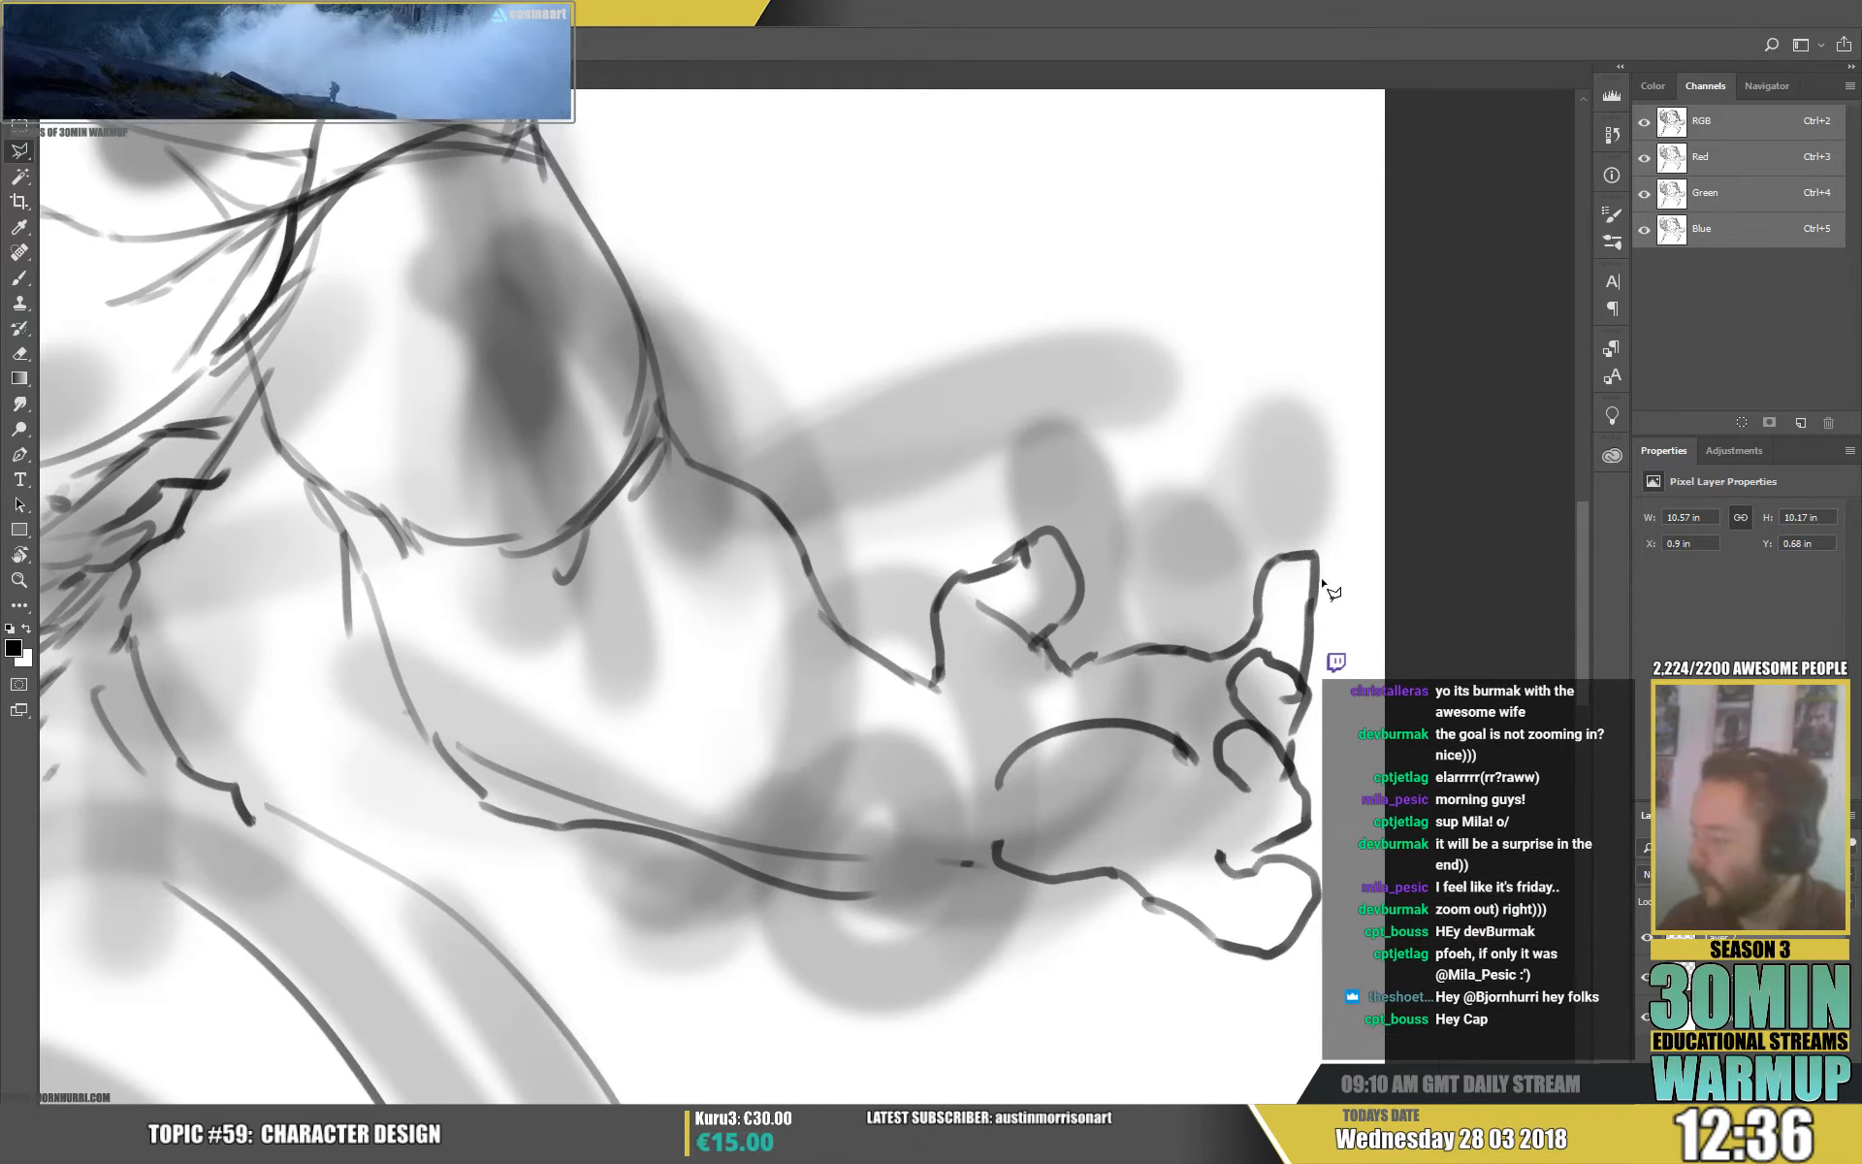
key(shift+l)
key(shift+l)
mouse_move(1368, 578)
mouse_down()
mouse_move(1185, 514)
mouse_move(1193, 690)
mouse_move(1282, 660)
mouse_move(1343, 691)
mouse_move(1364, 522)
mouse_up()
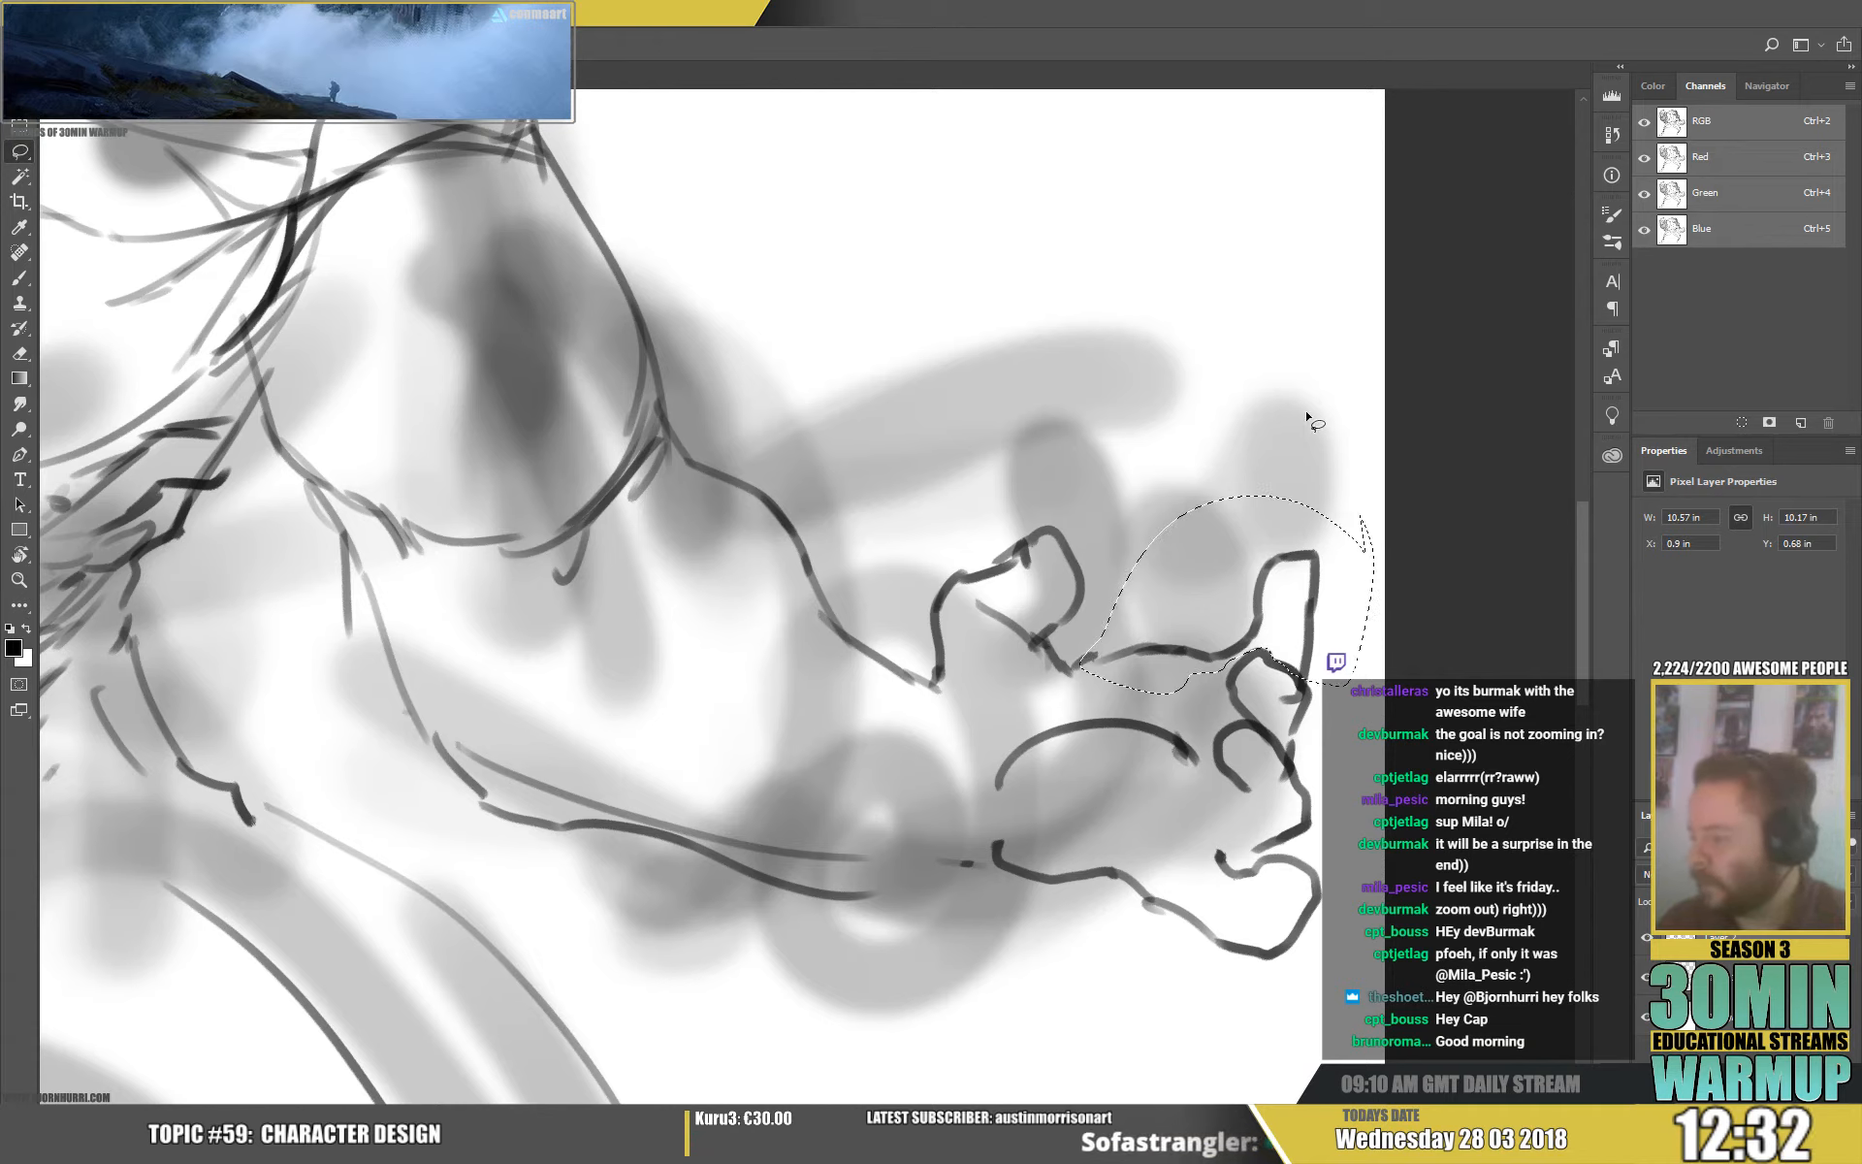
key(ctrl+d)
Redraw the uppermost finger with the brush as an upright finger with a rounded tip, joined to the palm.
key(b)
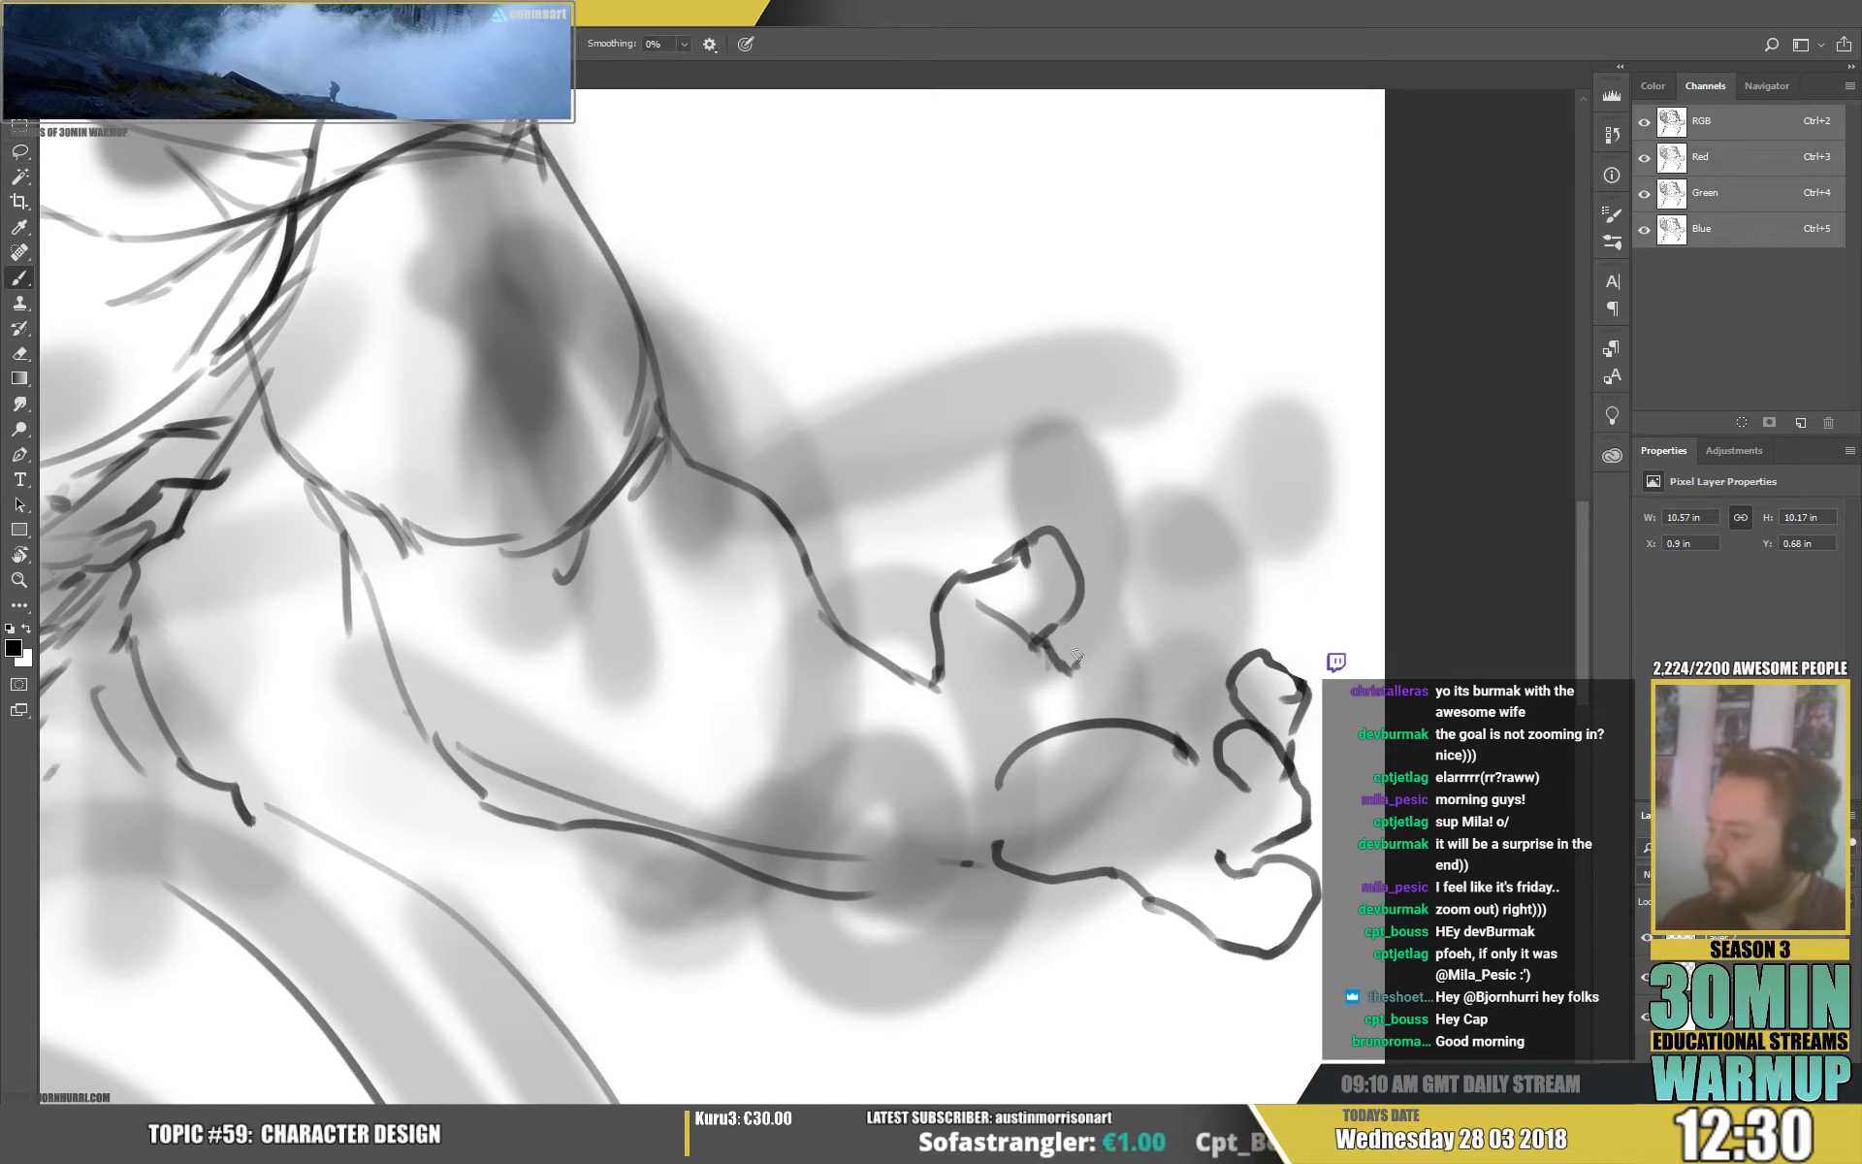
mouse_move(1155, 627)
mouse_down()
mouse_move(1247, 599)
mouse_move(1142, 517)
mouse_move(1138, 571)
mouse_move(1196, 577)
mouse_move(1163, 572)
mouse_move(1168, 610)
mouse_move(1206, 629)
mouse_up()
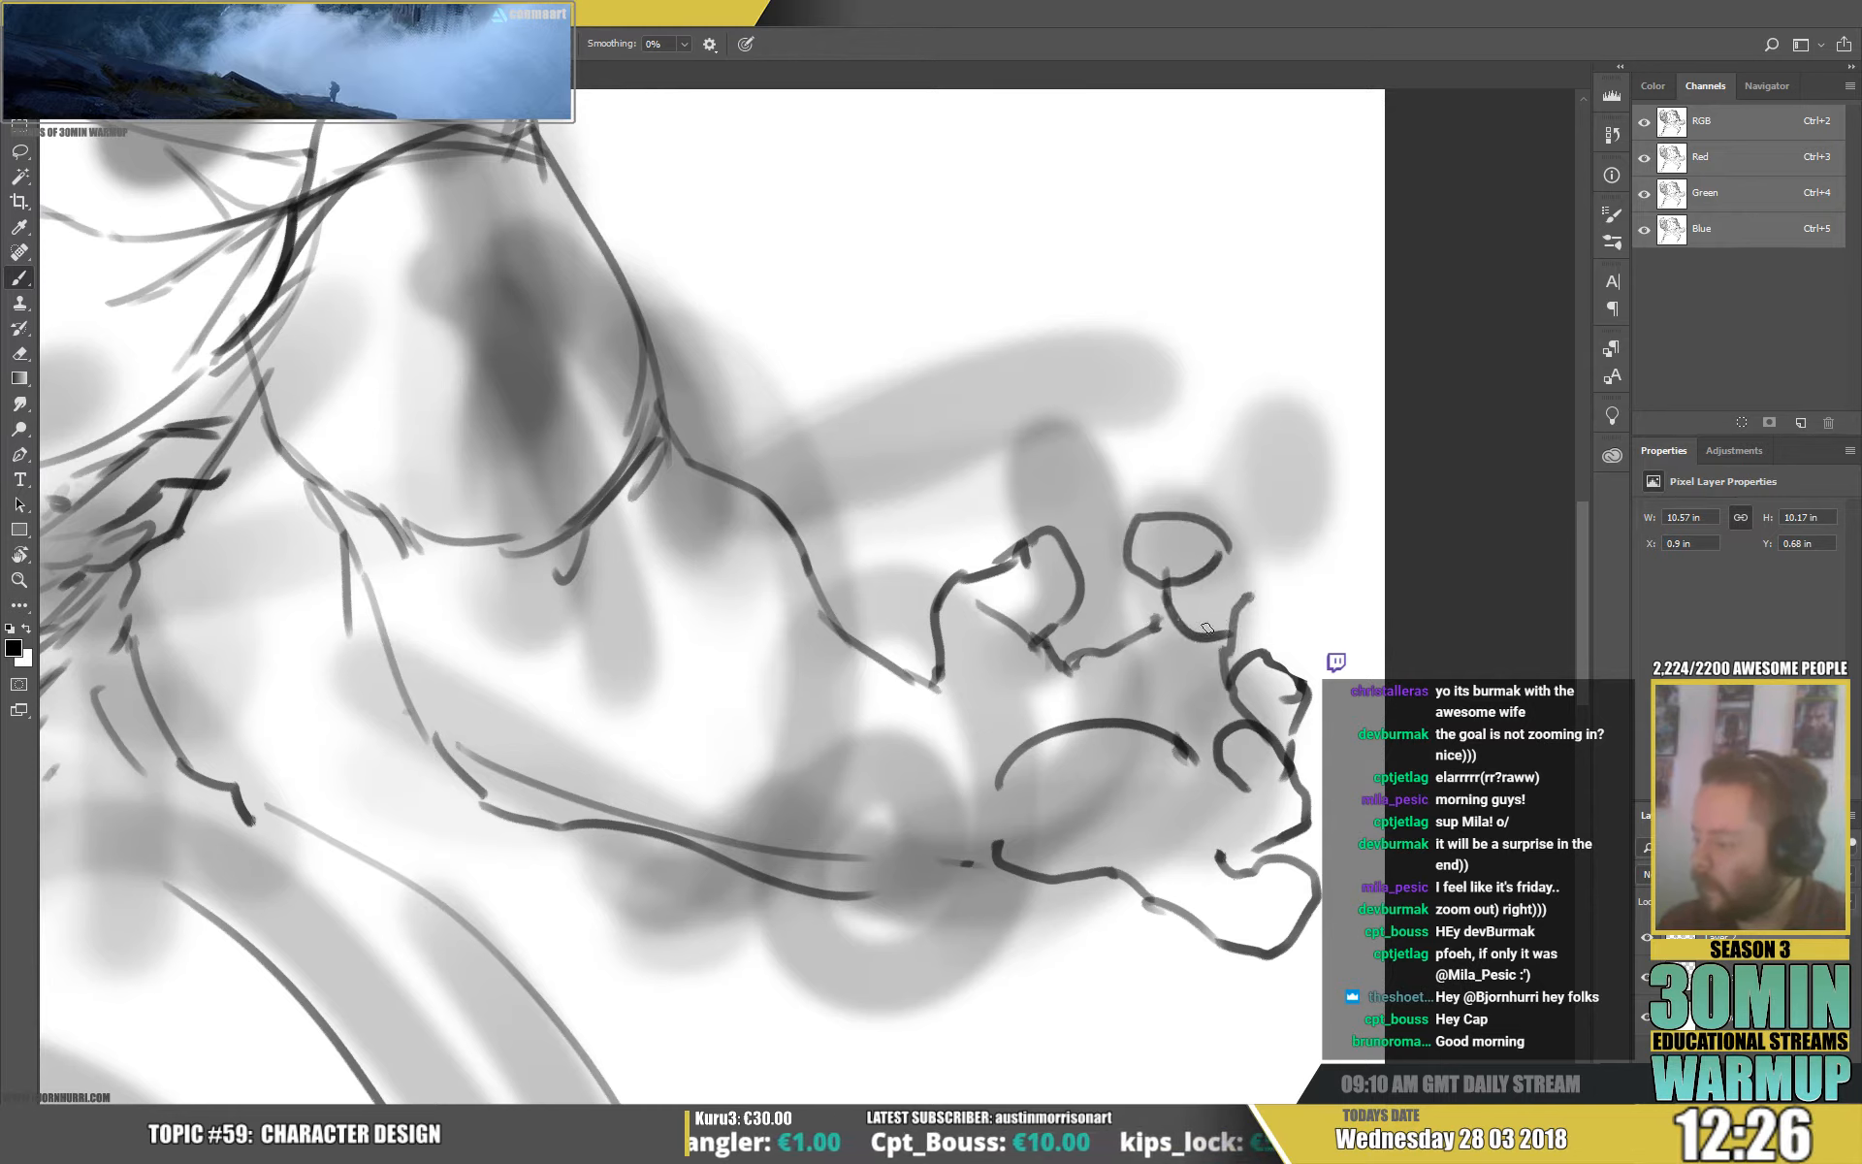
mouse_move(1240, 543)
mouse_down()
mouse_move(1228, 675)
mouse_move(1183, 669)
mouse_move(1222, 691)
mouse_up()
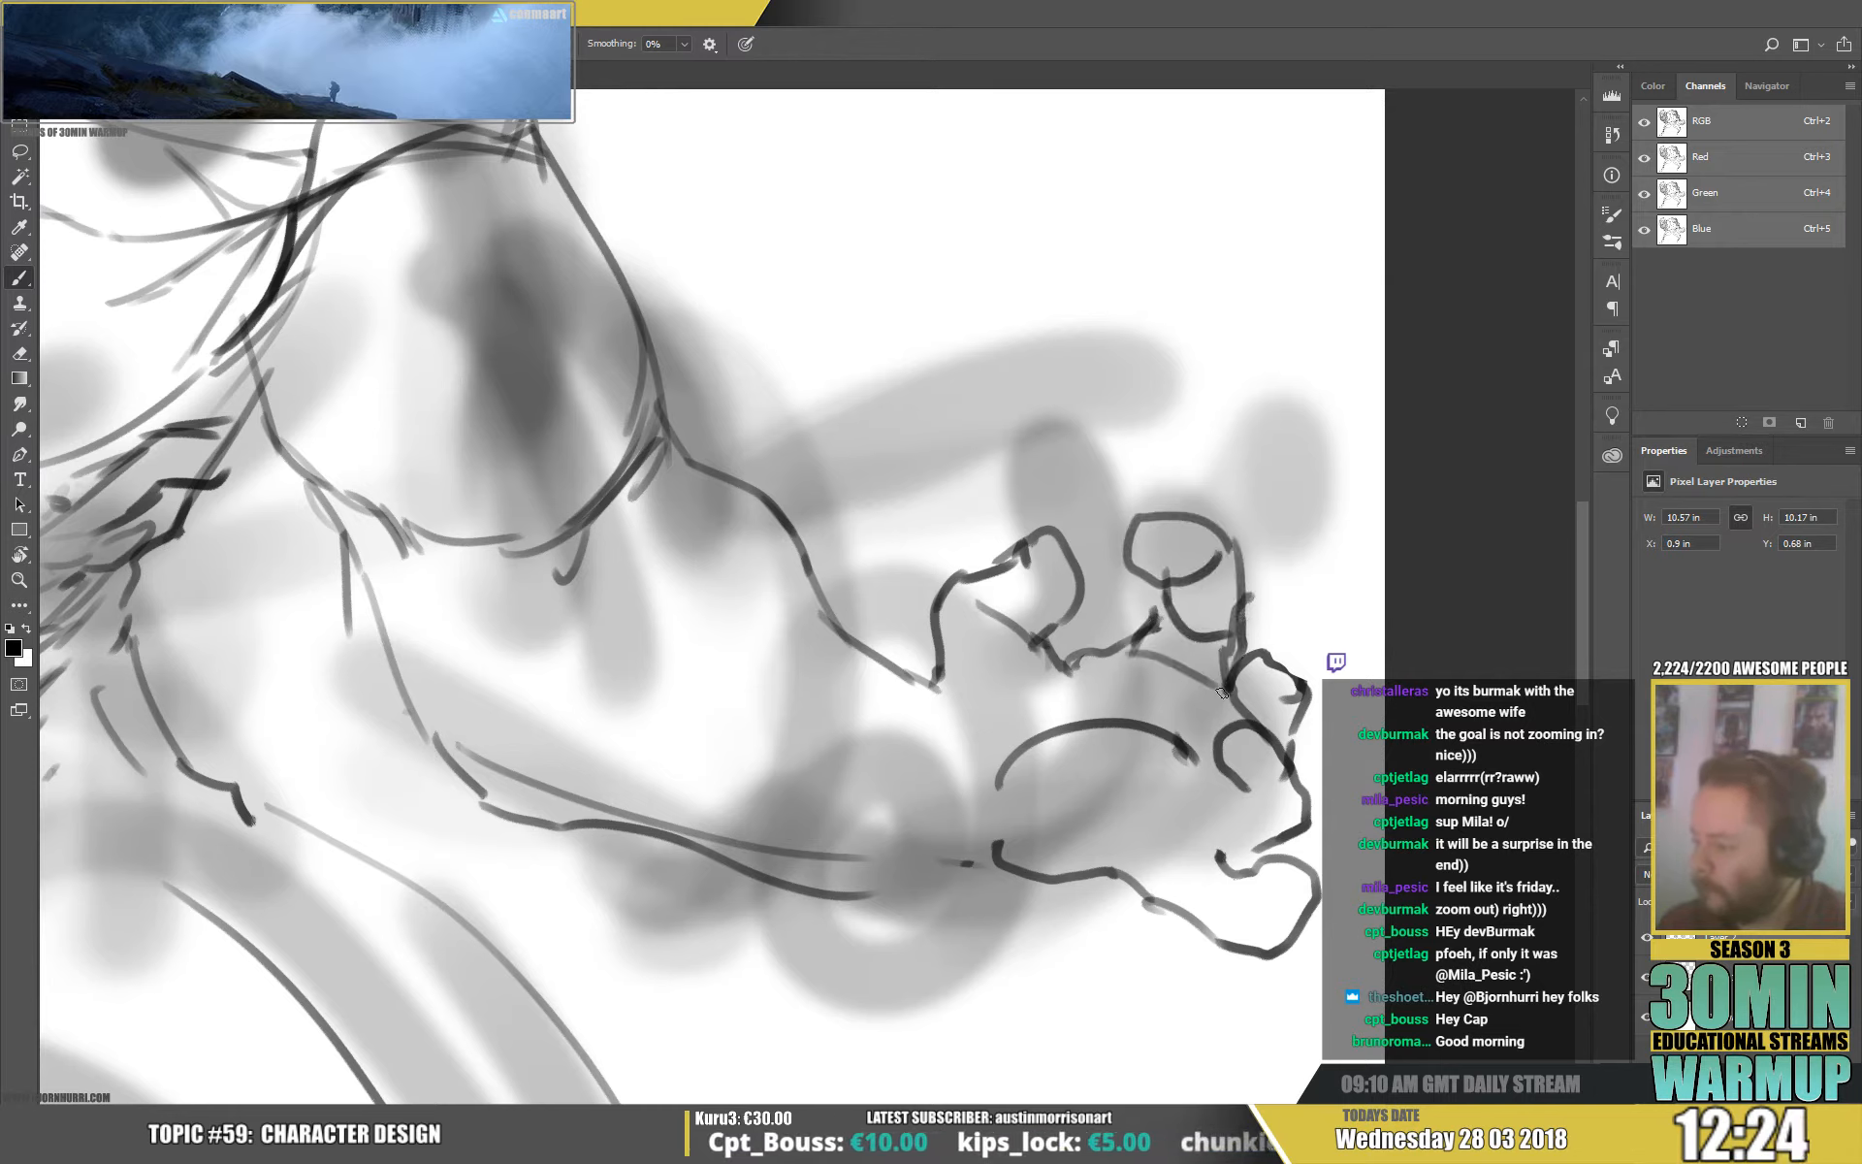
Reinforce the curved palm contour and add crease strokes across the wrist at the base of the thumb.
drag(1104, 713, 1121, 709)
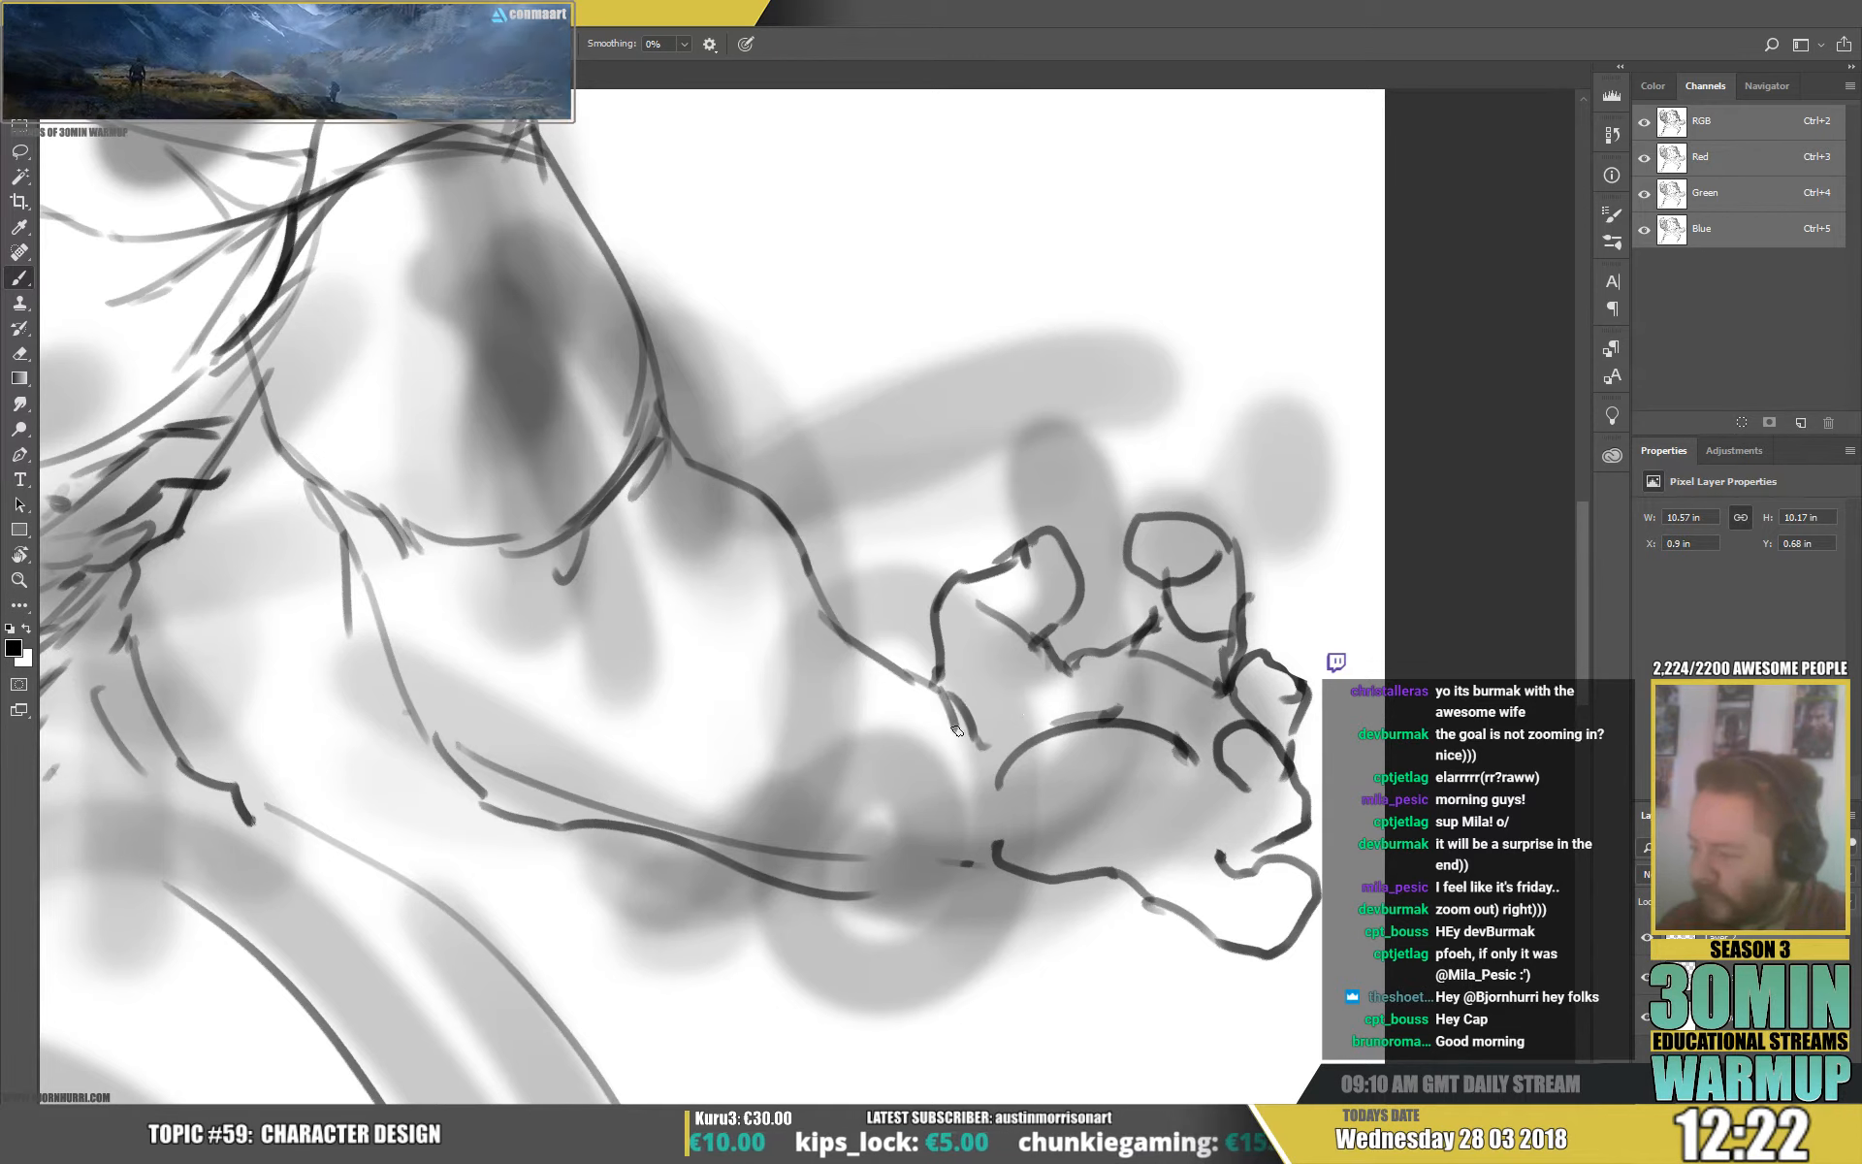
mouse_move(813, 726)
mouse_down()
mouse_move(983, 758)
mouse_move(982, 797)
mouse_up()
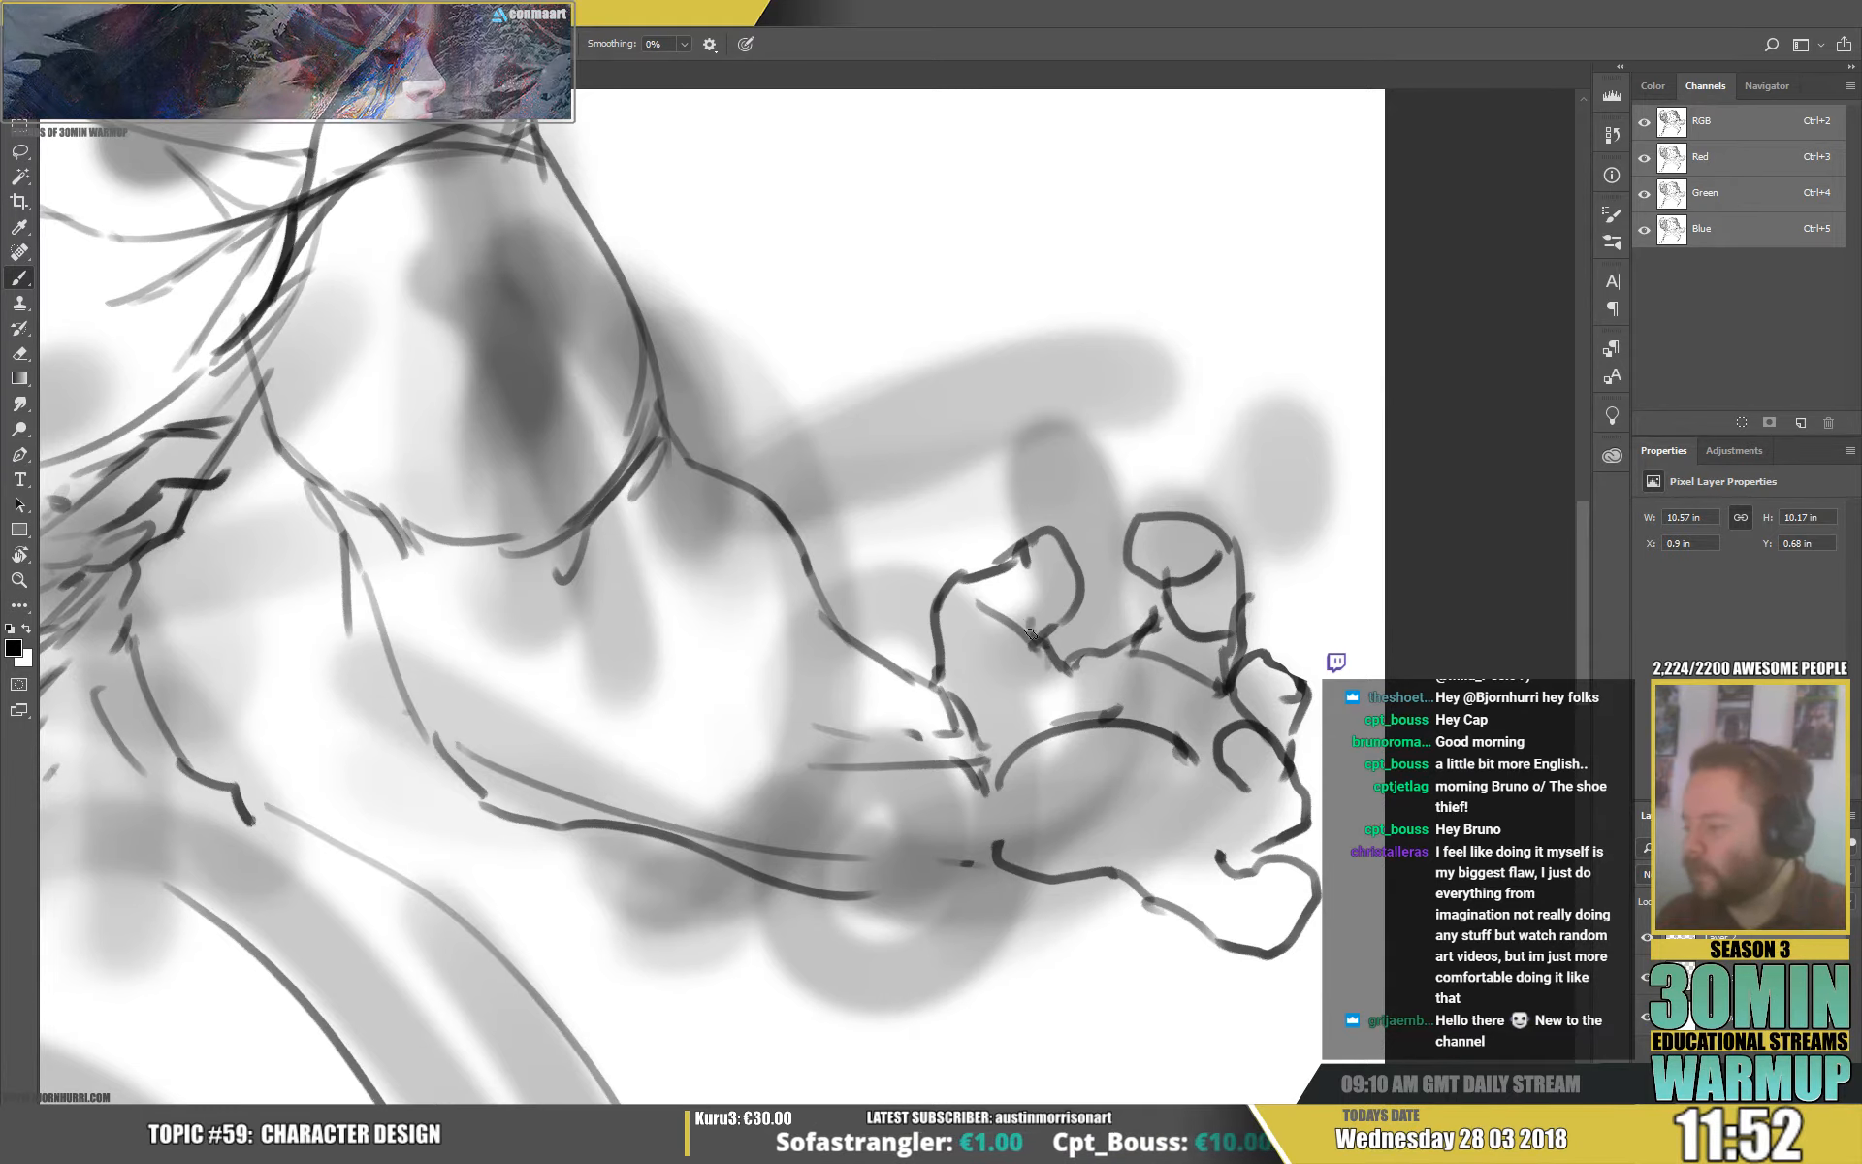
Sketch curved muscle contours inside the outstretched arm's forearm below the elbow, with short hatch marks beneath the upper arm's lower curve.
drag(622, 517, 609, 536)
drag(595, 525, 584, 584)
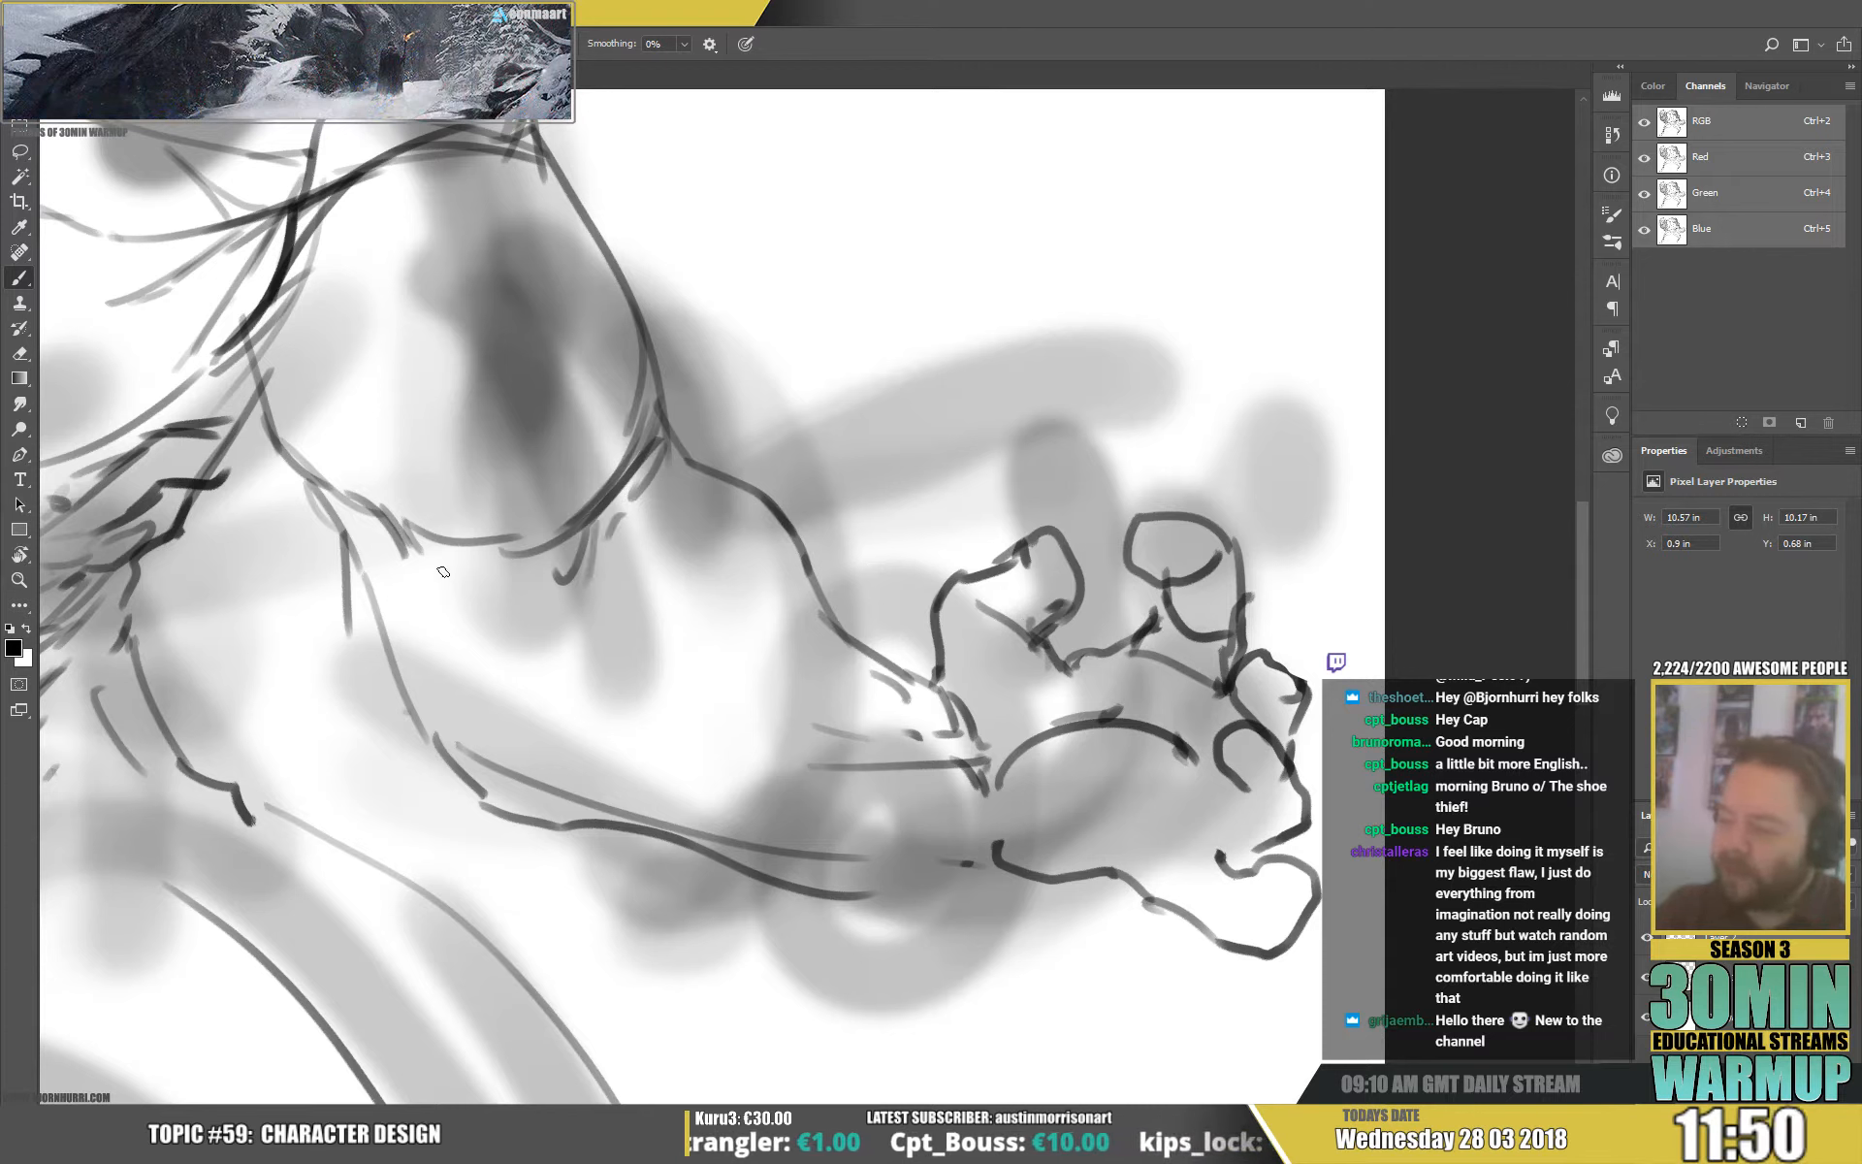
drag(436, 573, 481, 672)
mouse_move(508, 707)
mouse_down()
mouse_move(551, 725)
mouse_move(613, 722)
mouse_up()
mouse_move(611, 720)
mouse_down()
mouse_move(703, 735)
mouse_move(646, 725)
mouse_up()
drag(515, 682, 436, 573)
drag(414, 531, 490, 617)
drag(517, 589, 511, 634)
drag(535, 604, 541, 623)
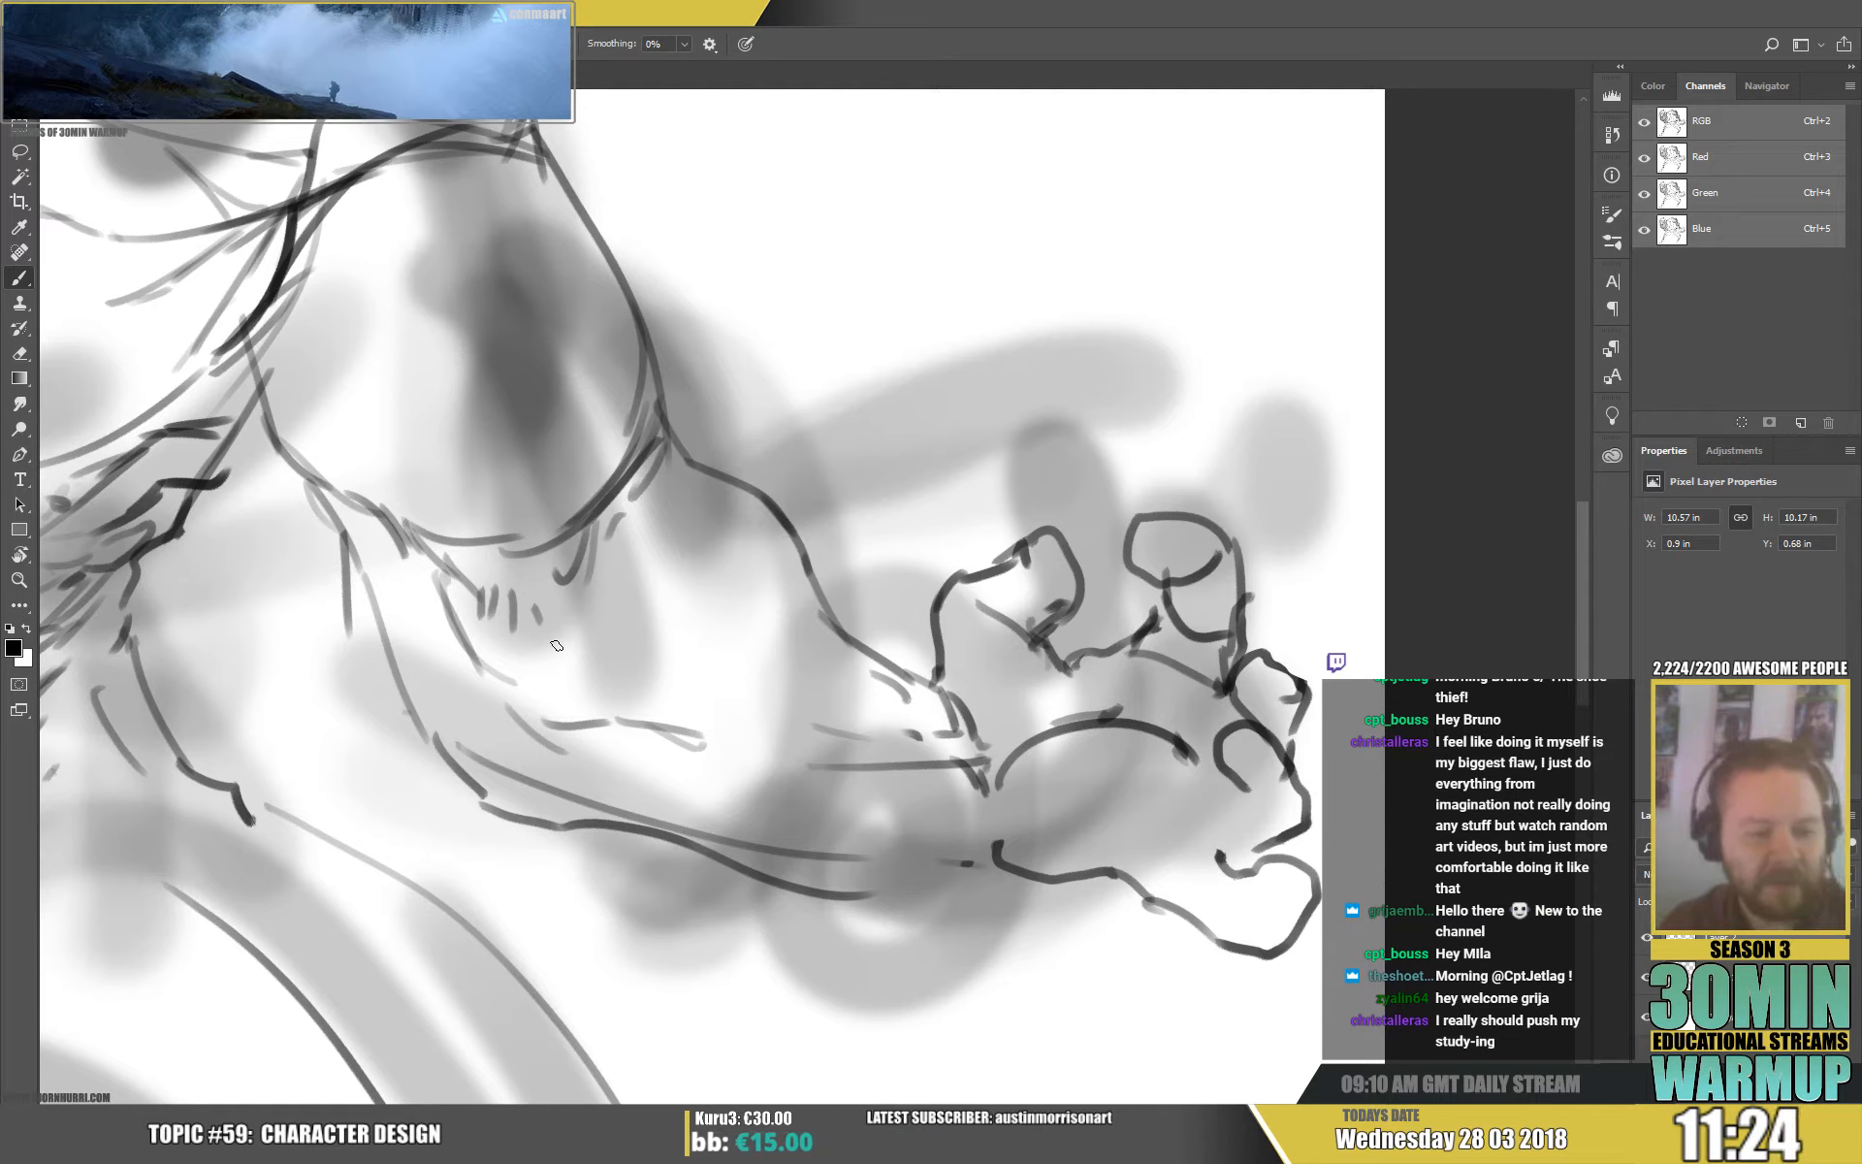
Add short downward hatch strokes just below the elbow on the forearm's outer side.
drag(665, 465, 648, 545)
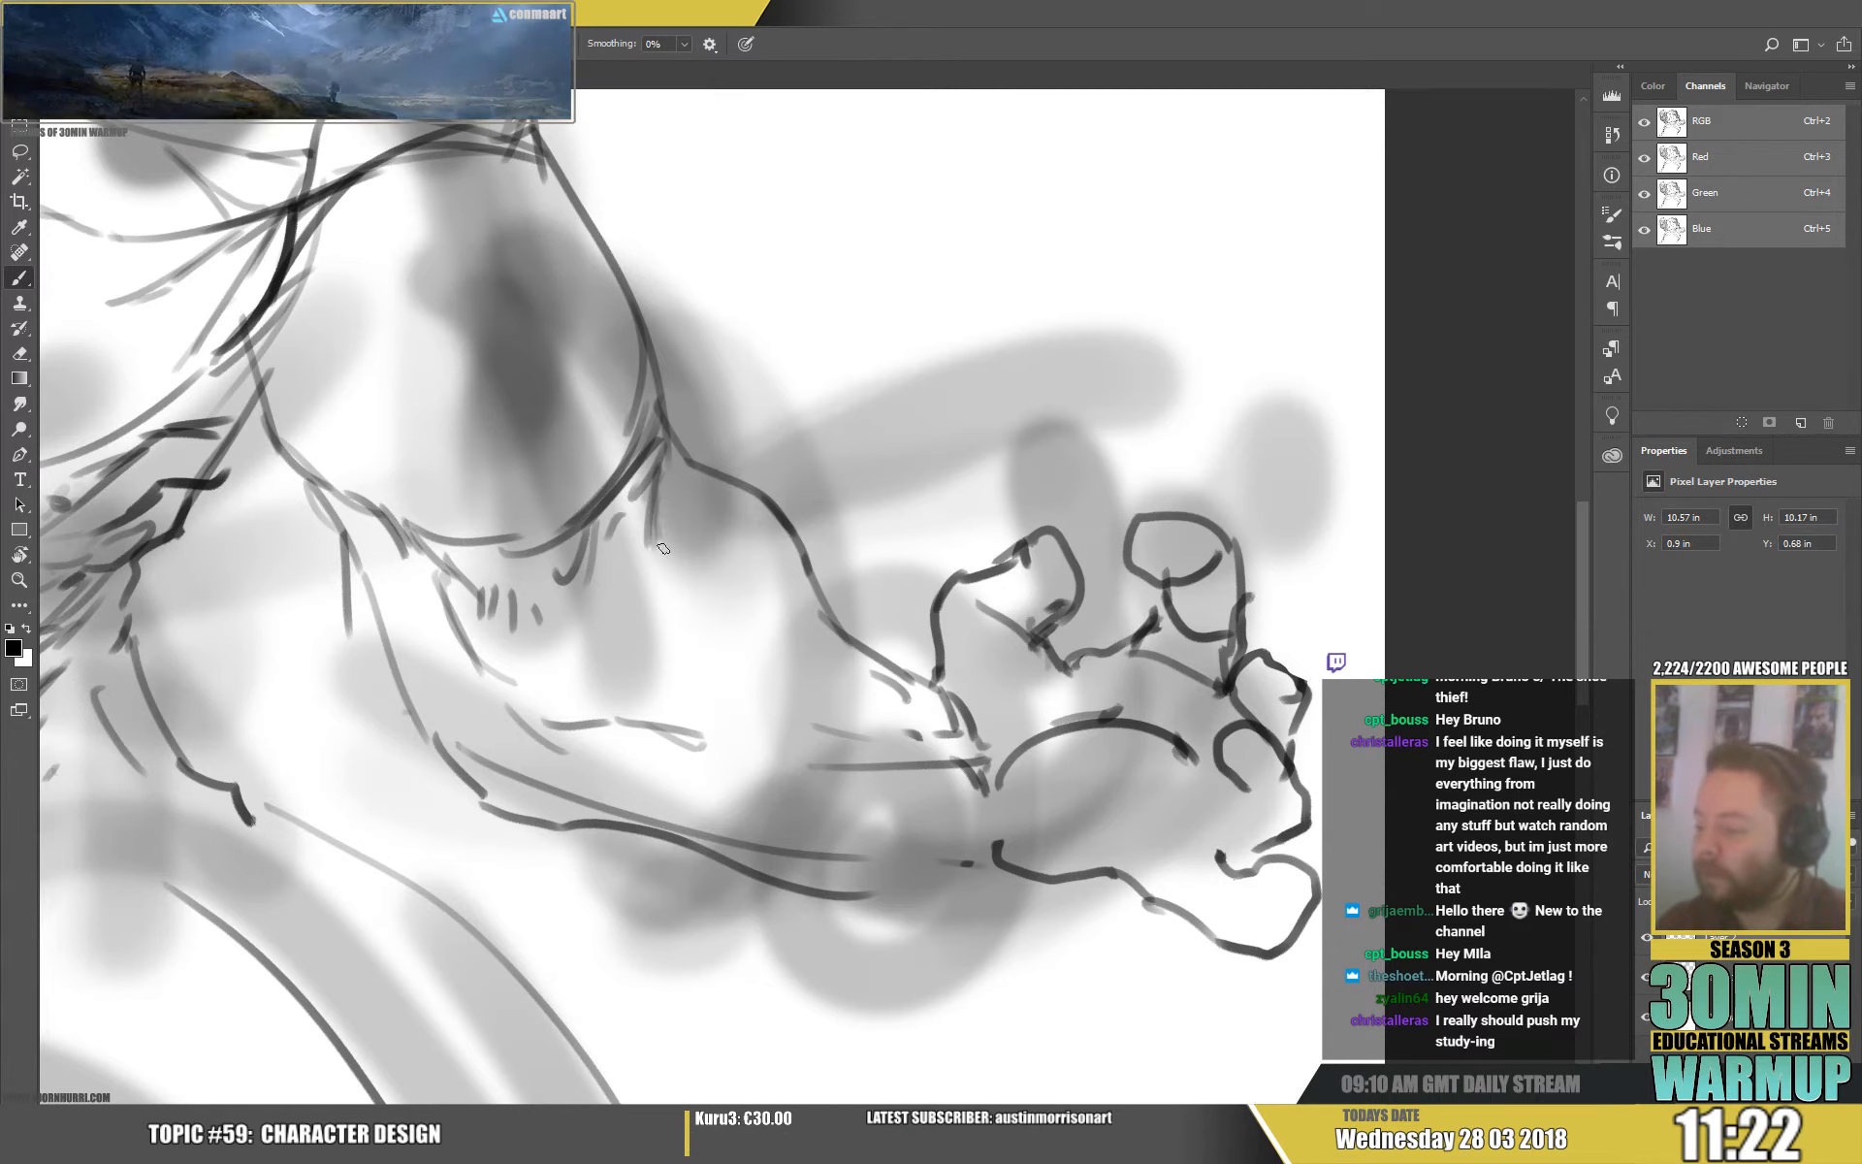
drag(661, 474, 670, 580)
mouse_move(562, 549)
mouse_down()
mouse_move(609, 569)
mouse_move(594, 604)
mouse_up()
drag(681, 504, 669, 582)
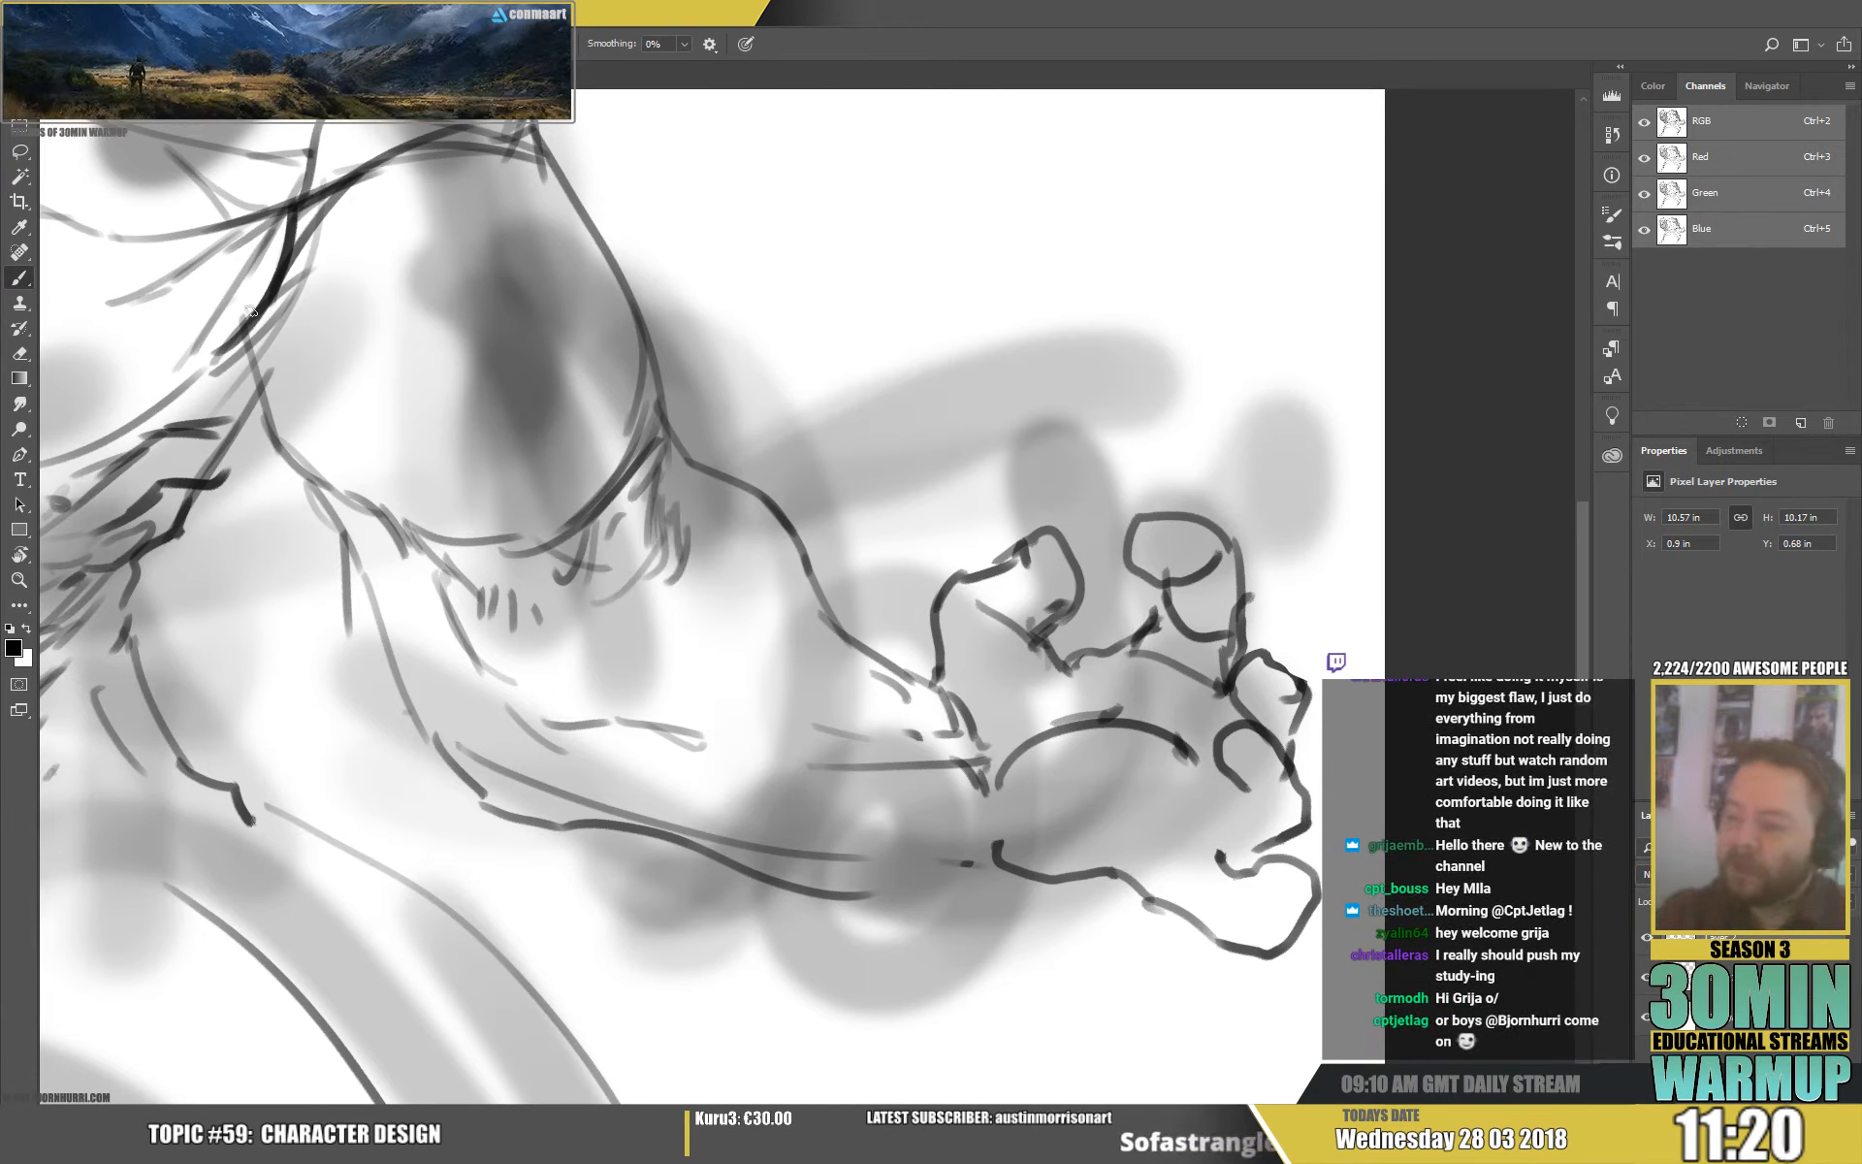
Darken the upper arm's inner contour from the armpit and add hair-like hatching where it meets the forearm.
drag(252, 313, 368, 422)
mouse_move(323, 374)
mouse_down()
mouse_move(426, 504)
mouse_move(381, 456)
mouse_move(498, 530)
mouse_up()
mouse_move(268, 305)
mouse_down()
mouse_move(388, 474)
mouse_move(268, 313)
mouse_move(260, 397)
mouse_move(393, 545)
mouse_up()
drag(428, 620, 442, 648)
drag(331, 497, 359, 528)
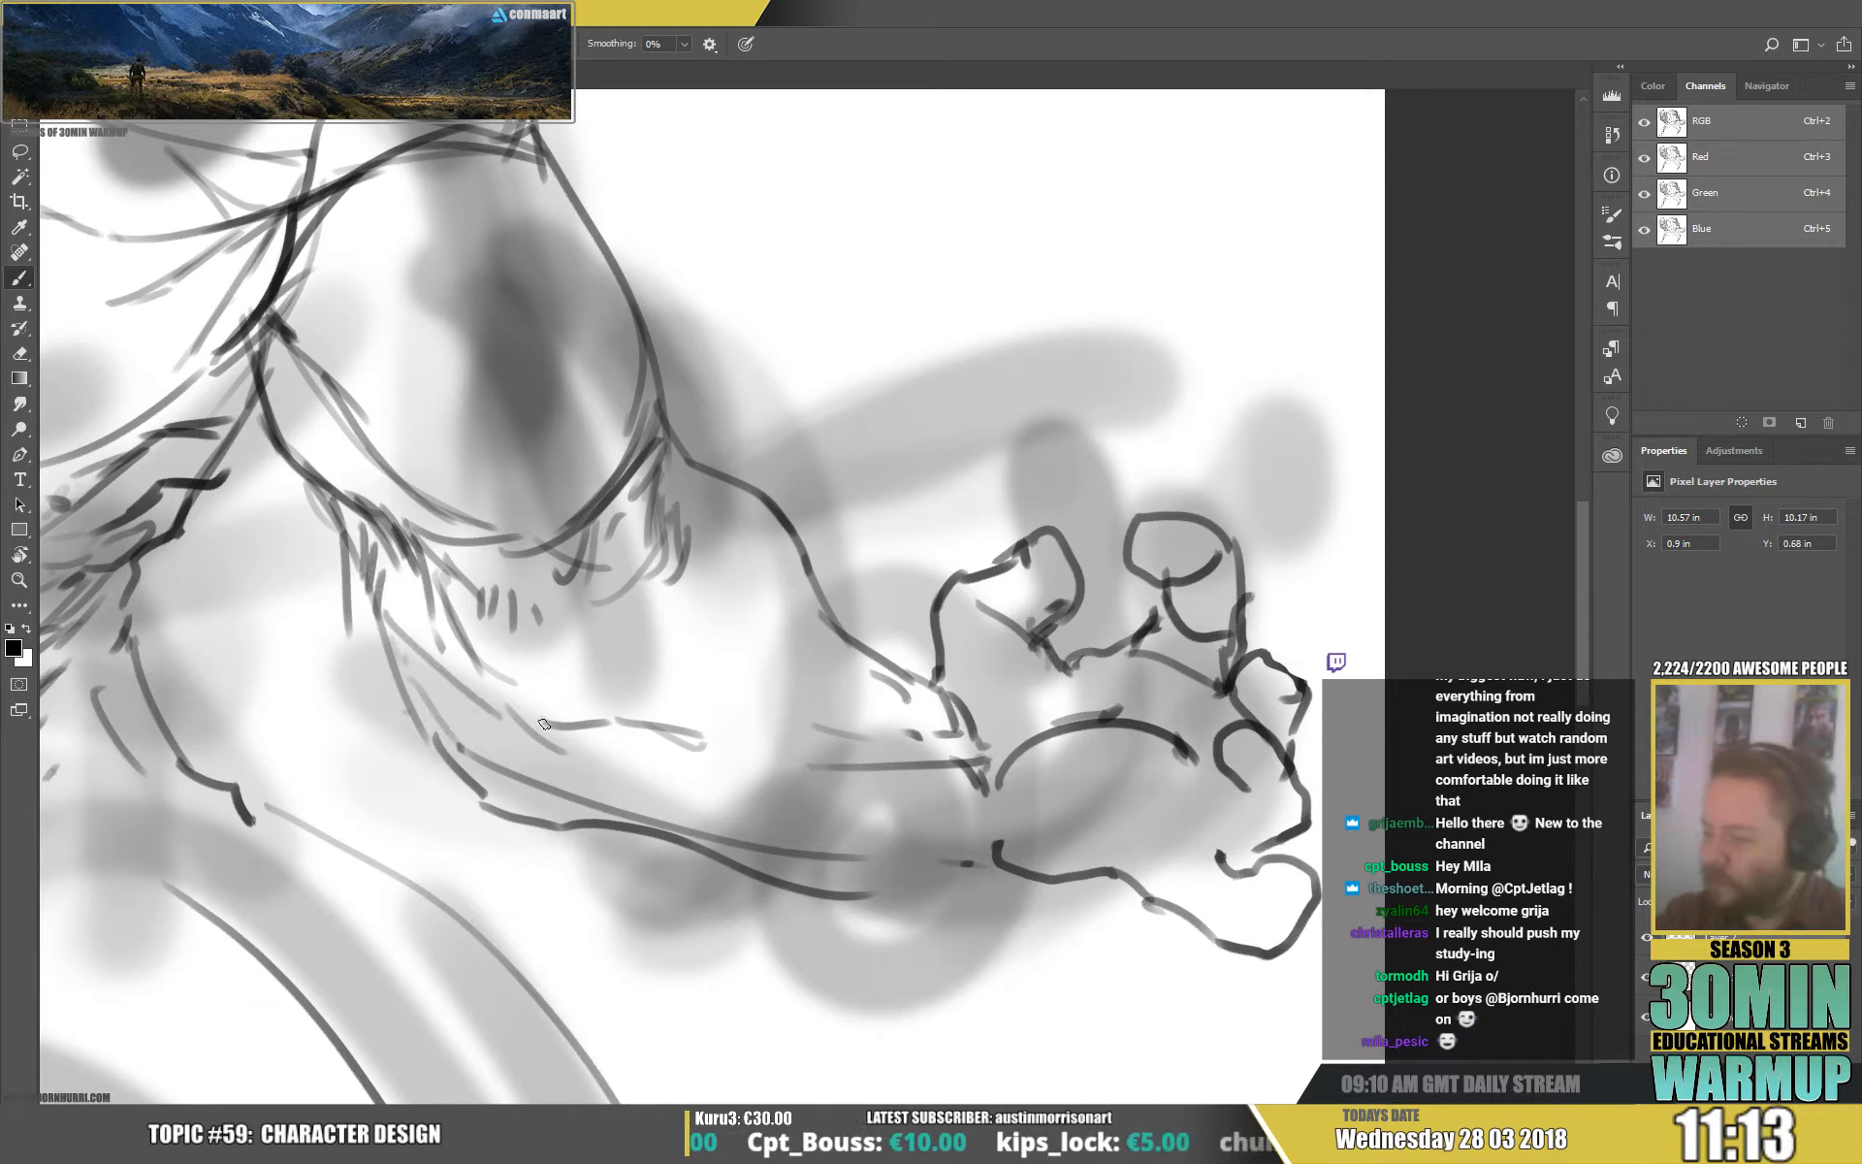
Reinforce the forearm's inner muscle line with short hatch marks at its end and thicken the elbow contour.
drag(365, 593, 432, 673)
mouse_move(466, 685)
mouse_down()
mouse_move(511, 703)
mouse_move(525, 743)
mouse_up()
drag(540, 671, 535, 692)
drag(553, 677, 548, 701)
drag(569, 683, 576, 710)
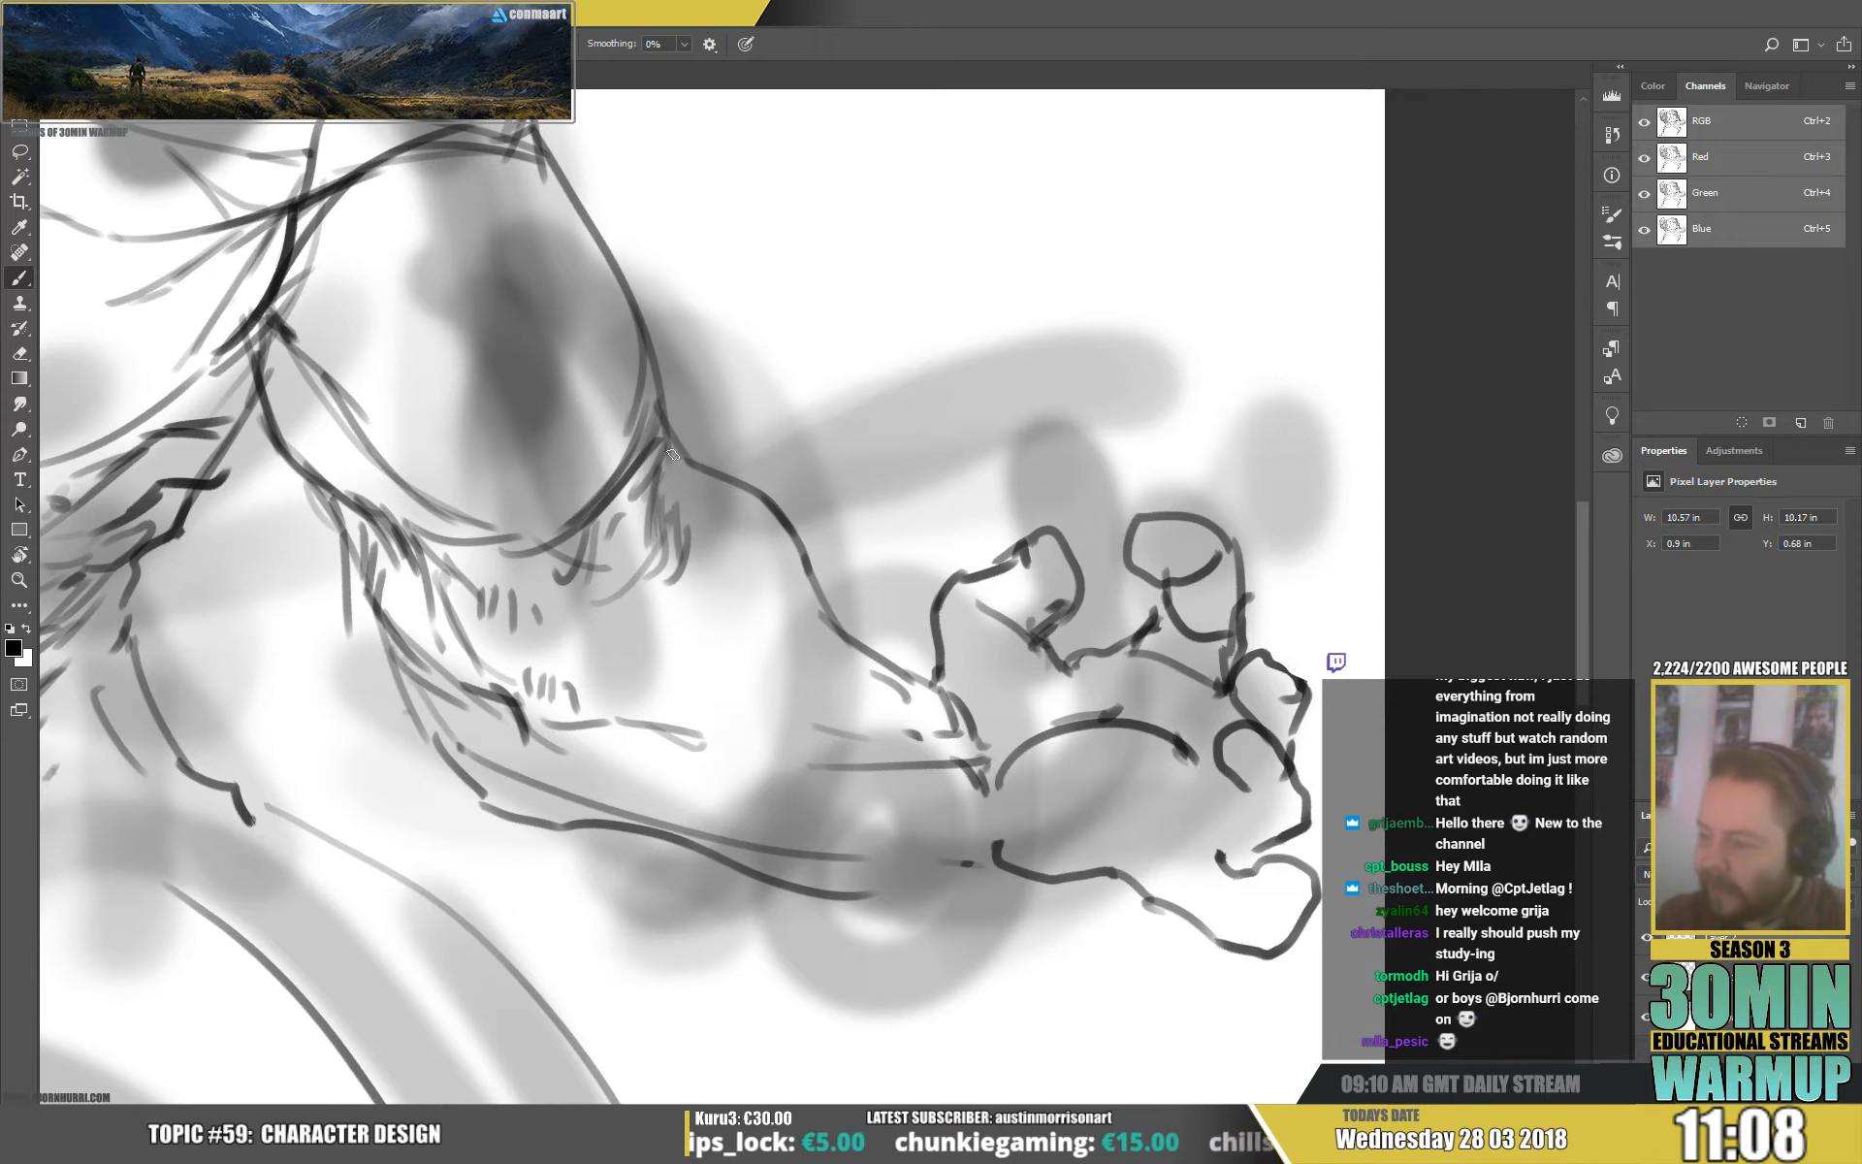
drag(669, 437, 651, 507)
mouse_move(662, 374)
mouse_down()
mouse_move(659, 474)
mouse_move(659, 435)
mouse_move(709, 506)
mouse_up()
Add a second contour inside the upper arm's outer edge and short accent strokes around the shoulder and armpit.
drag(879, 436, 1157, 687)
mouse_move(820, 511)
mouse_down()
mouse_move(894, 660)
mouse_move(883, 747)
mouse_move(866, 638)
mouse_up()
mouse_move(793, 500)
mouse_down()
mouse_move(736, 445)
mouse_move(717, 394)
mouse_move(760, 438)
mouse_move(757, 382)
mouse_up()
mouse_move(742, 308)
mouse_down()
mouse_move(718, 235)
mouse_move(746, 376)
mouse_up()
mouse_move(874, 373)
mouse_down()
mouse_move(926, 330)
mouse_move(900, 375)
mouse_up()
mouse_move(746, 274)
mouse_down()
mouse_move(756, 349)
mouse_move(721, 359)
mouse_up()
drag(724, 332, 684, 360)
drag(845, 190, 1084, 381)
drag(891, 512, 784, 506)
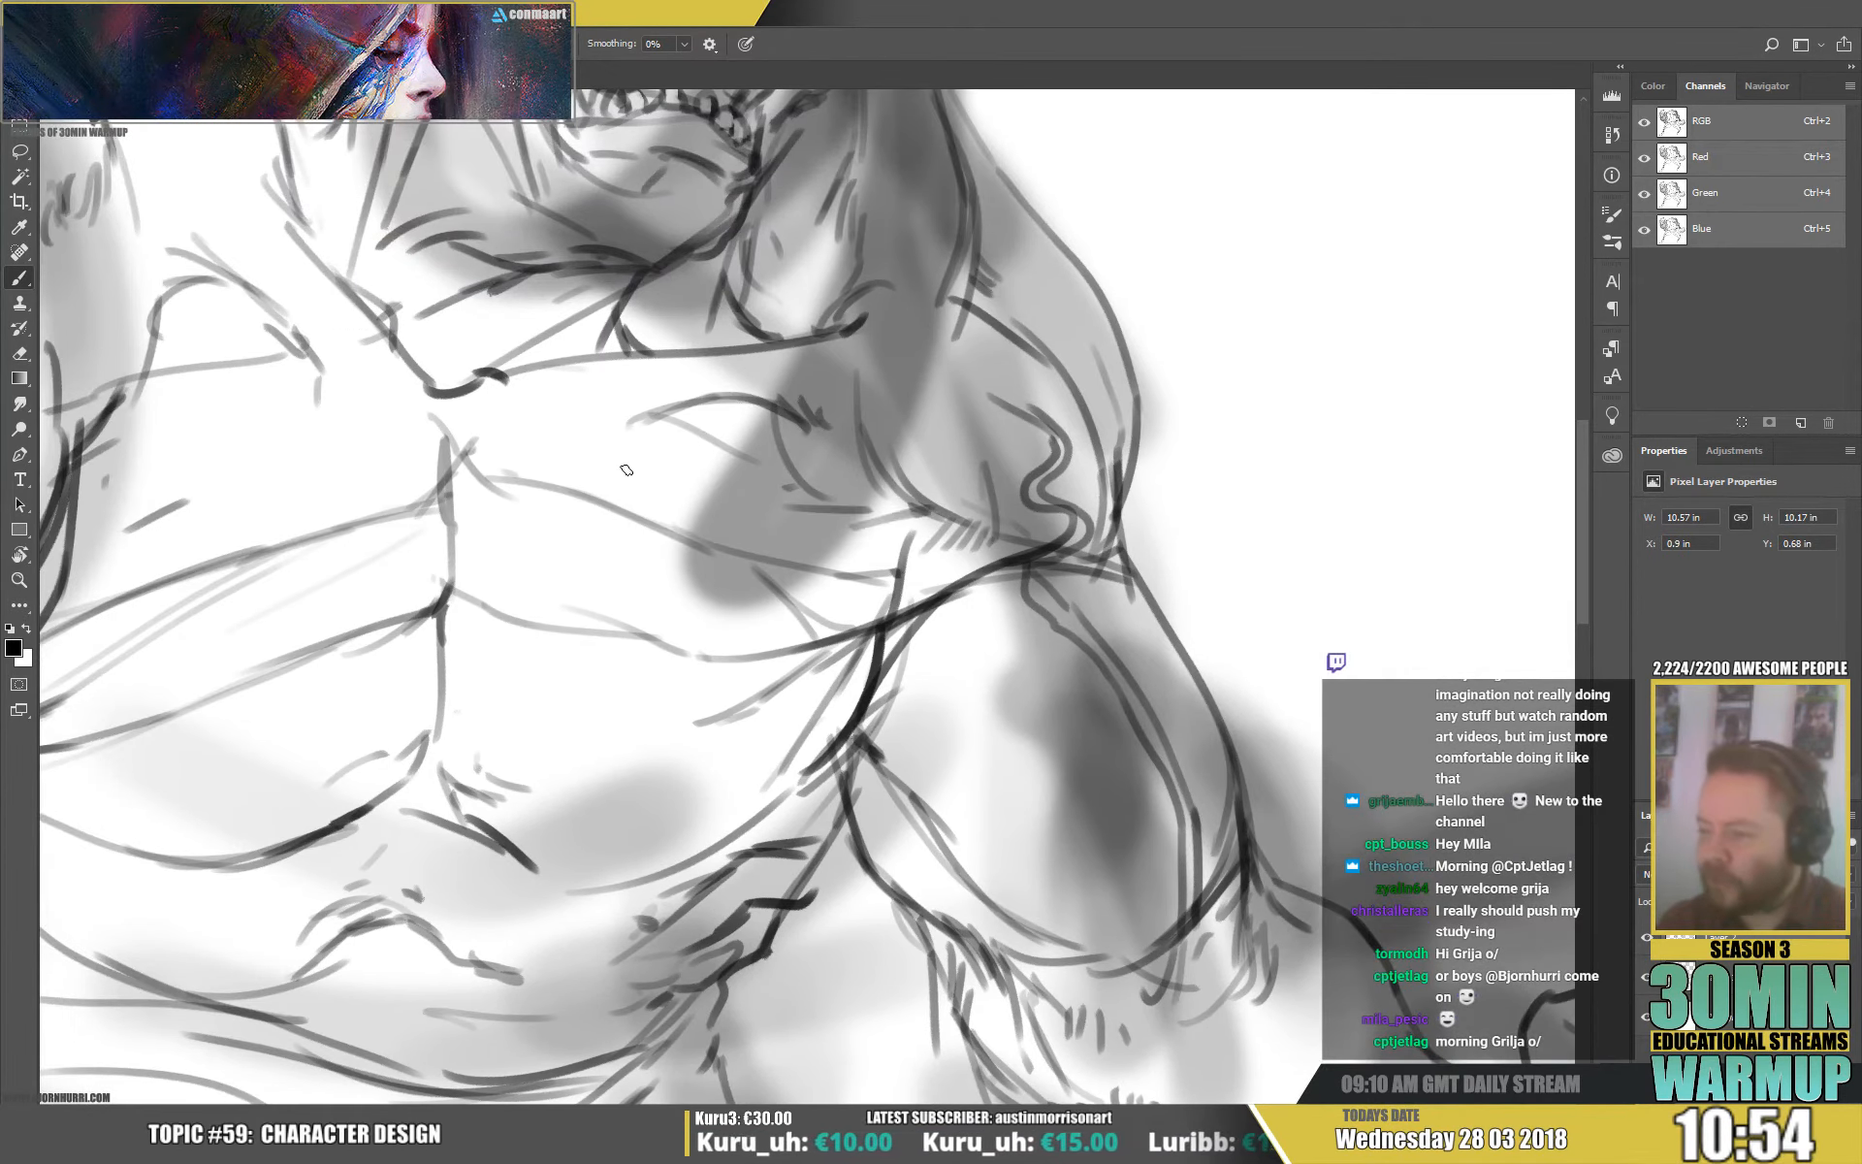
Draw short crease strokes along the breastbone and angular muscle lines beside the torso's centre line.
mouse_move(455, 438)
mouse_down()
mouse_move(525, 453)
mouse_move(523, 510)
mouse_move(463, 565)
mouse_up()
drag(707, 502, 870, 303)
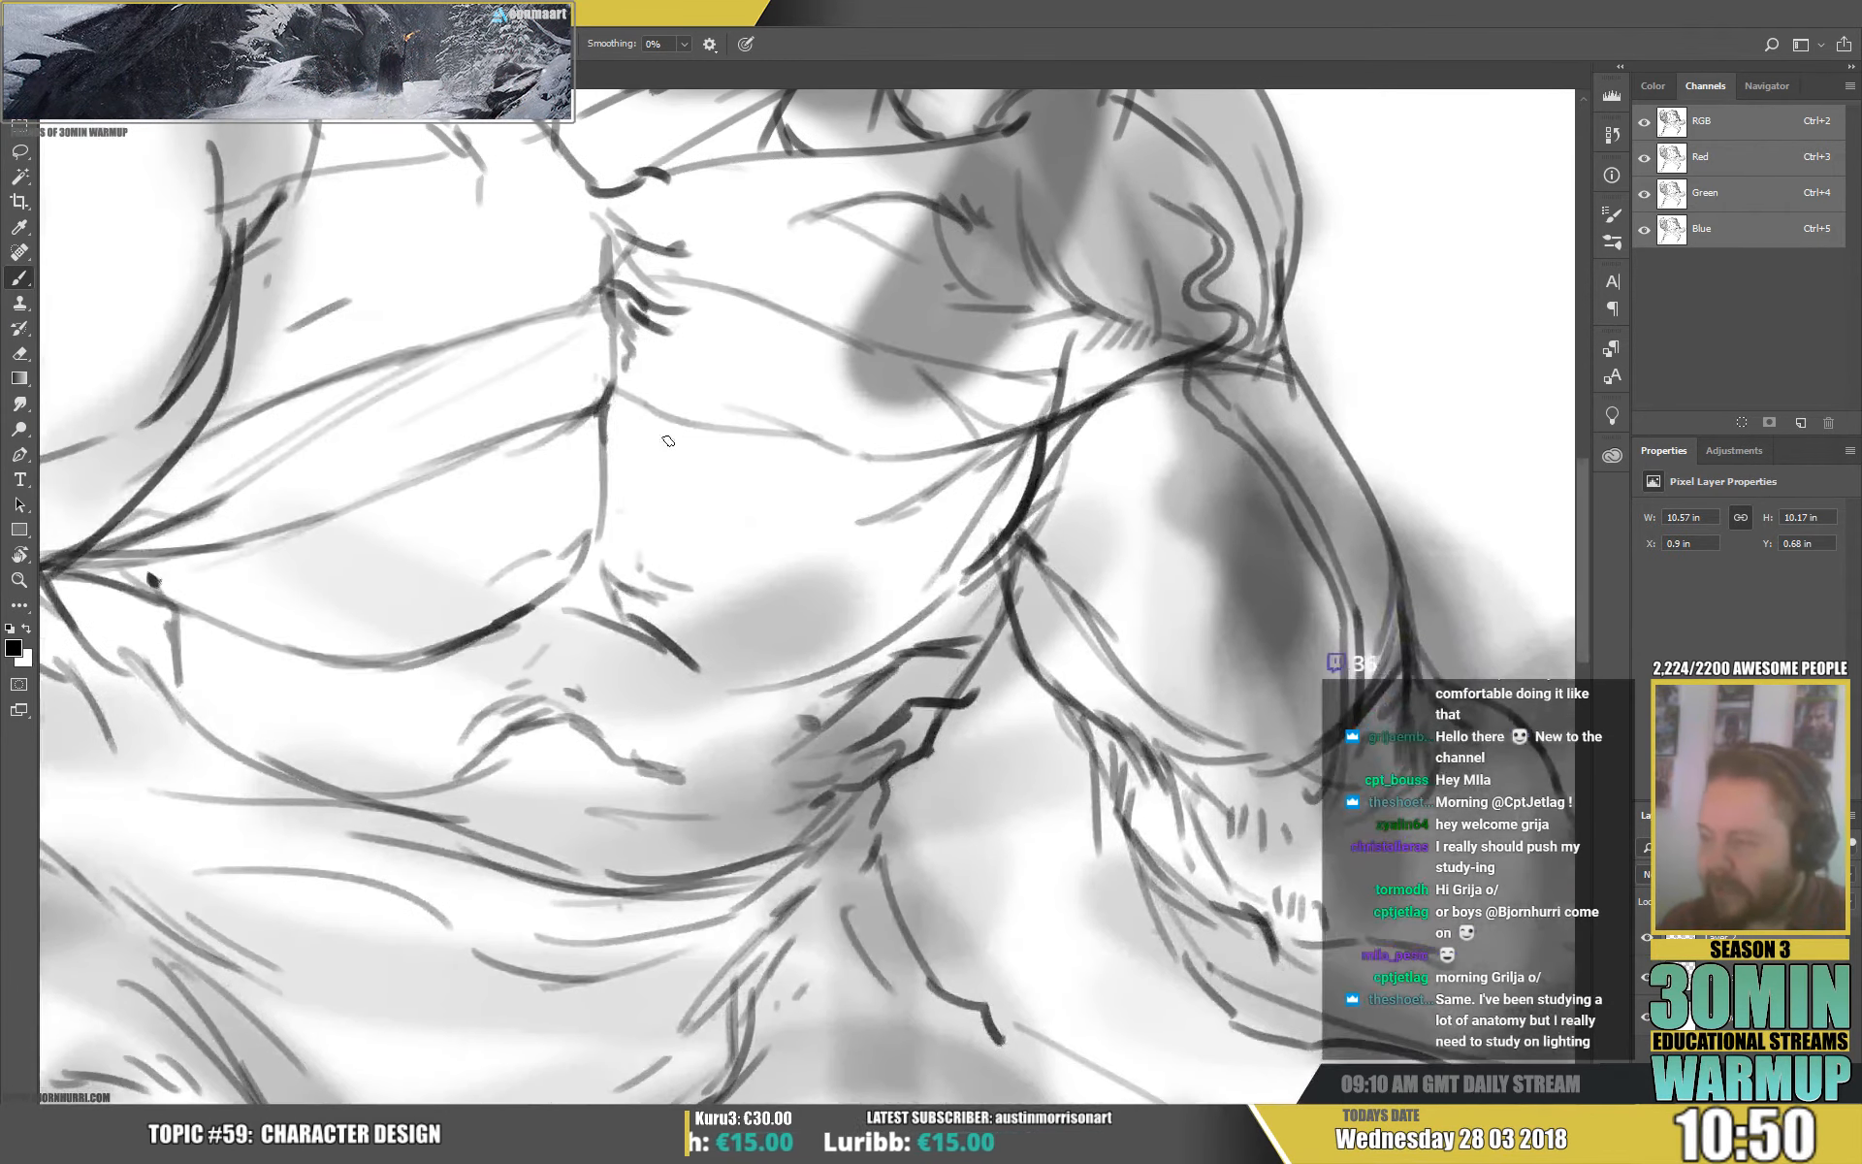
mouse_move(613, 434)
mouse_down()
mouse_move(622, 534)
mouse_move(811, 595)
mouse_up()
drag(732, 624, 855, 602)
drag(890, 299, 1097, 475)
mouse_move(808, 607)
mouse_down()
mouse_move(729, 685)
mouse_move(644, 690)
mouse_up()
drag(641, 329, 747, 562)
Add short crease strokes across the torso's fist-arm side and curved and hatched marks on that upper arm.
mouse_move(349, 424)
mouse_down()
mouse_move(425, 473)
mouse_move(507, 603)
mouse_up()
drag(472, 515, 519, 626)
drag(470, 516, 178, 415)
mouse_move(362, 437)
mouse_down()
mouse_move(376, 340)
mouse_move(511, 264)
mouse_move(402, 341)
mouse_move(439, 472)
mouse_move(498, 528)
mouse_move(640, 330)
mouse_up()
drag(452, 388, 474, 474)
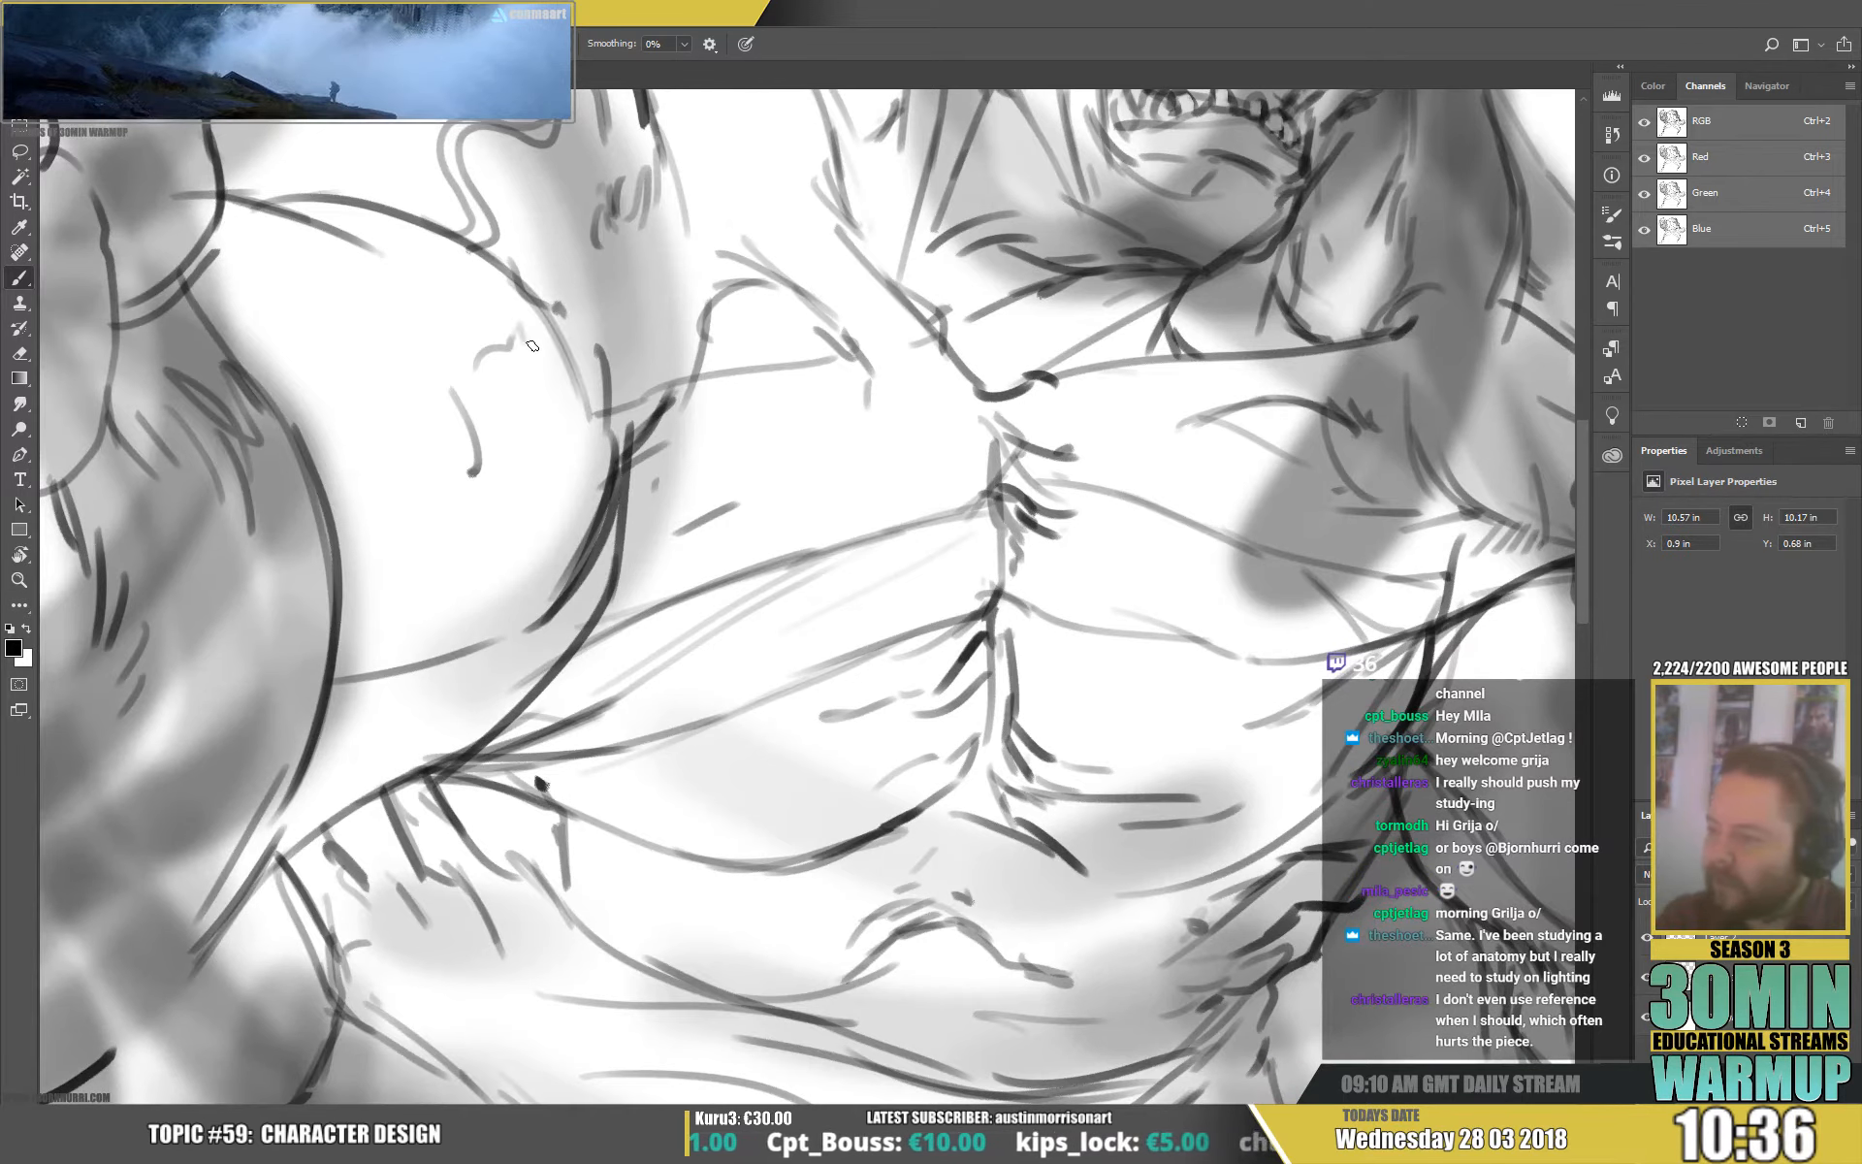
drag(531, 345, 533, 401)
drag(658, 381, 648, 387)
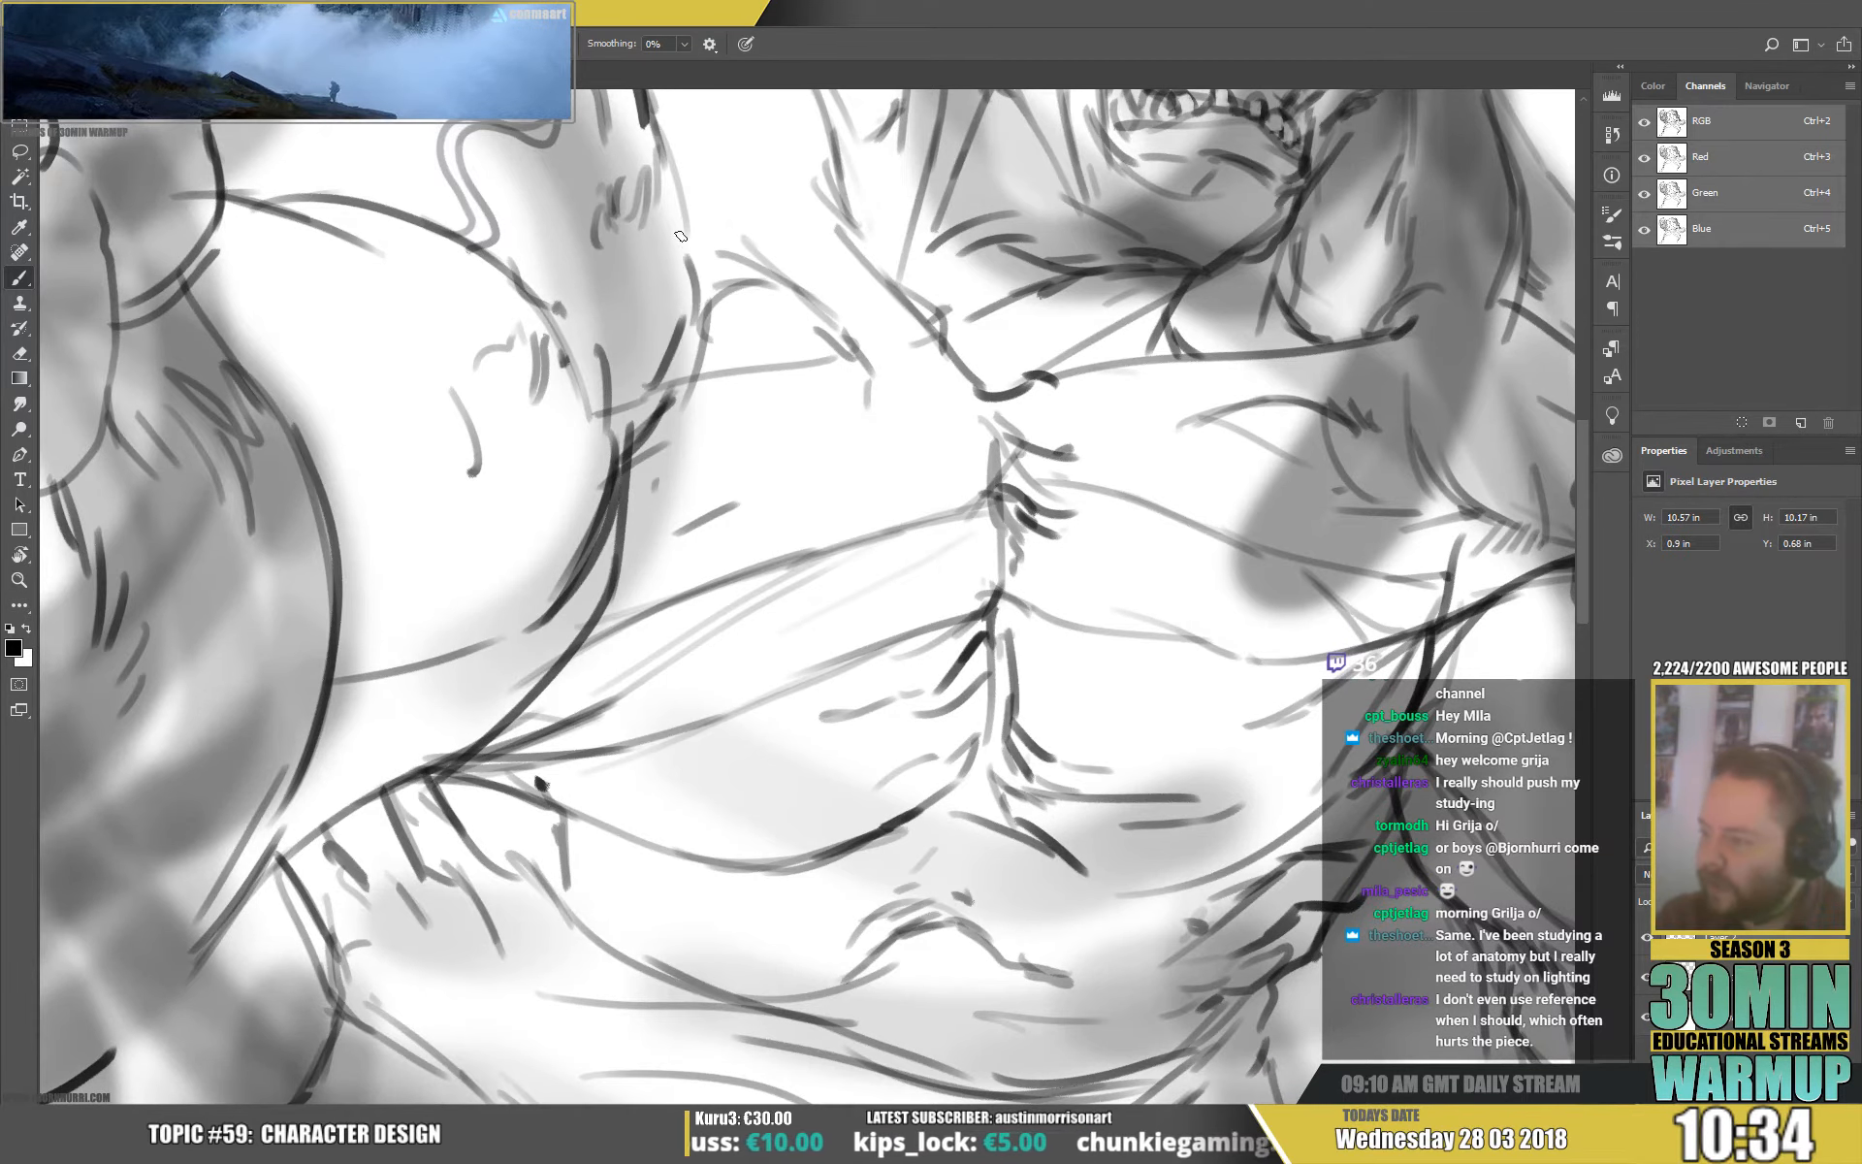
Draw a dark angular collarbone line beside the neck and add hatch strokes down to the upper chest.
drag(921, 102, 836, 526)
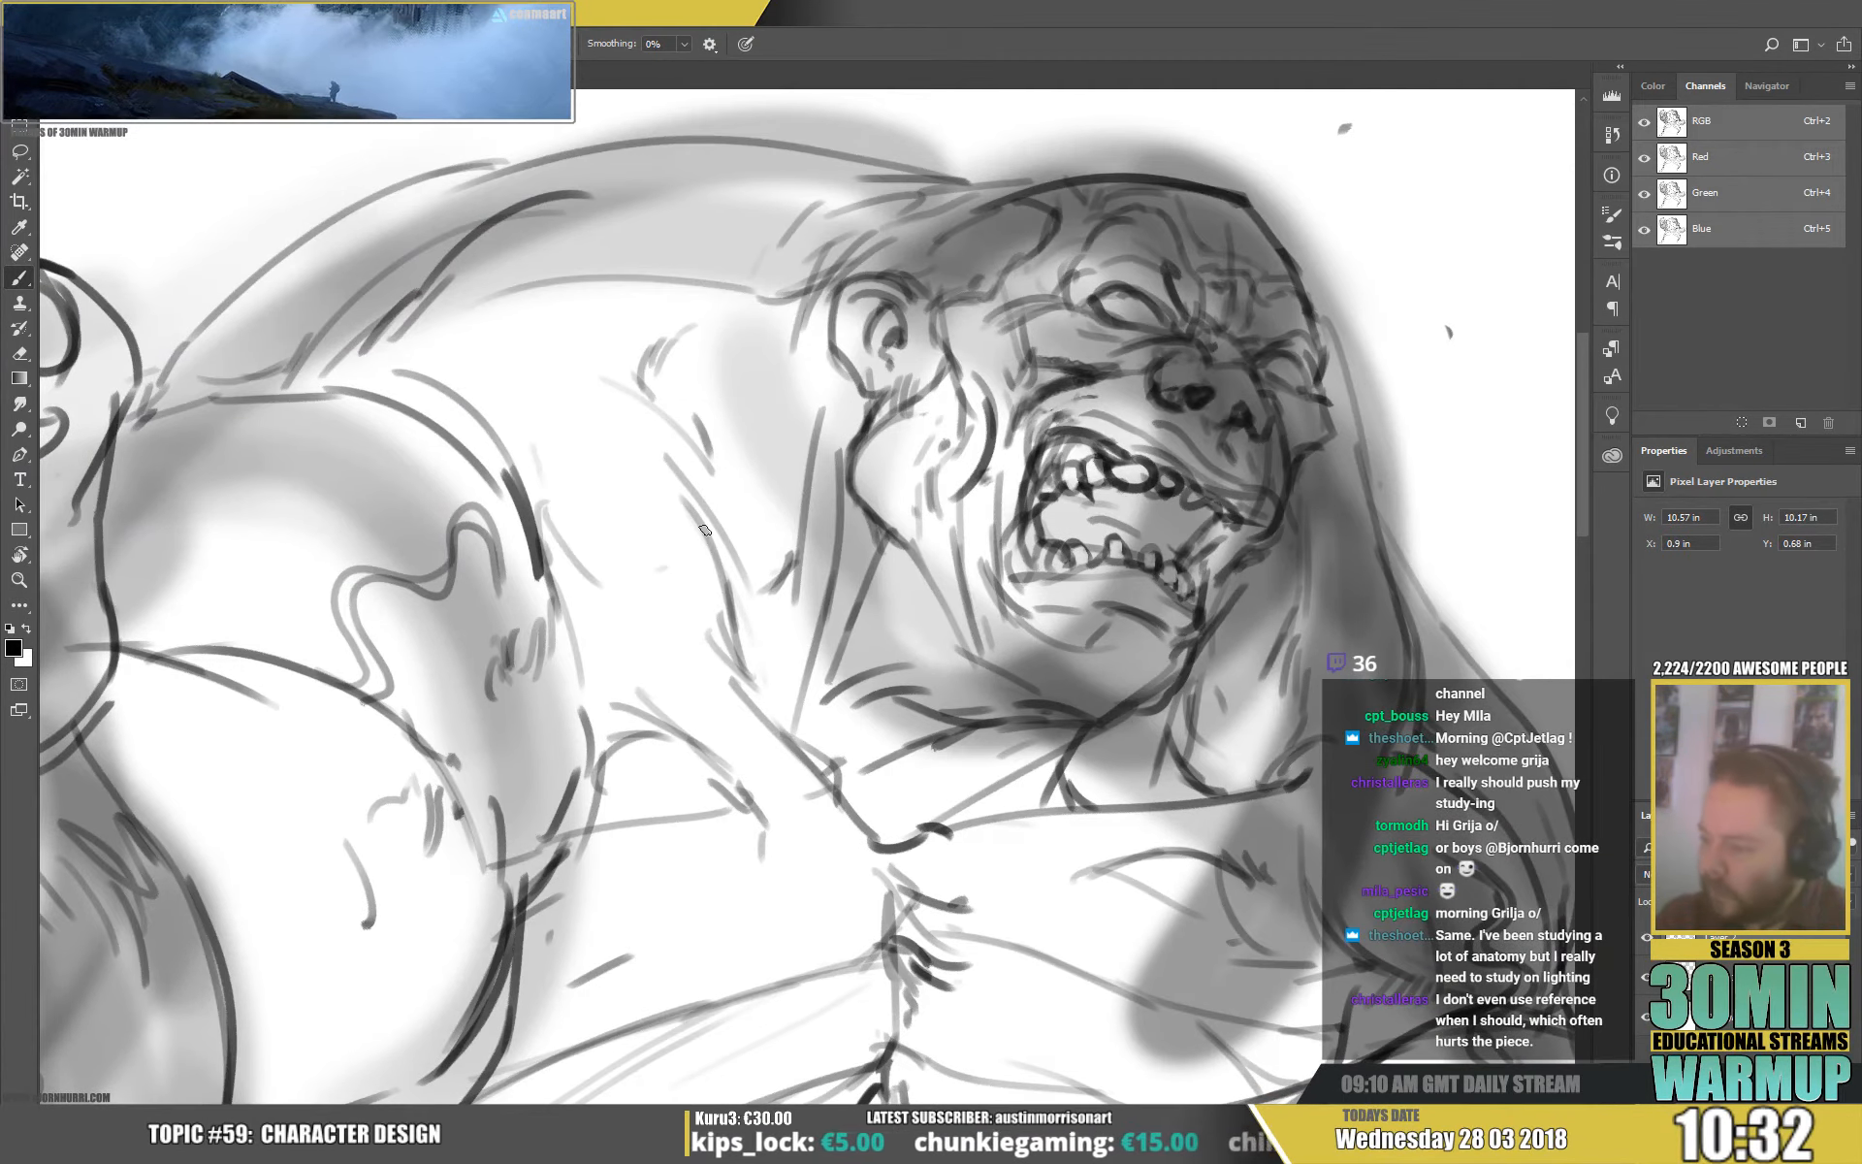
mouse_move(725, 665)
mouse_down()
mouse_move(631, 531)
mouse_move(574, 536)
mouse_up()
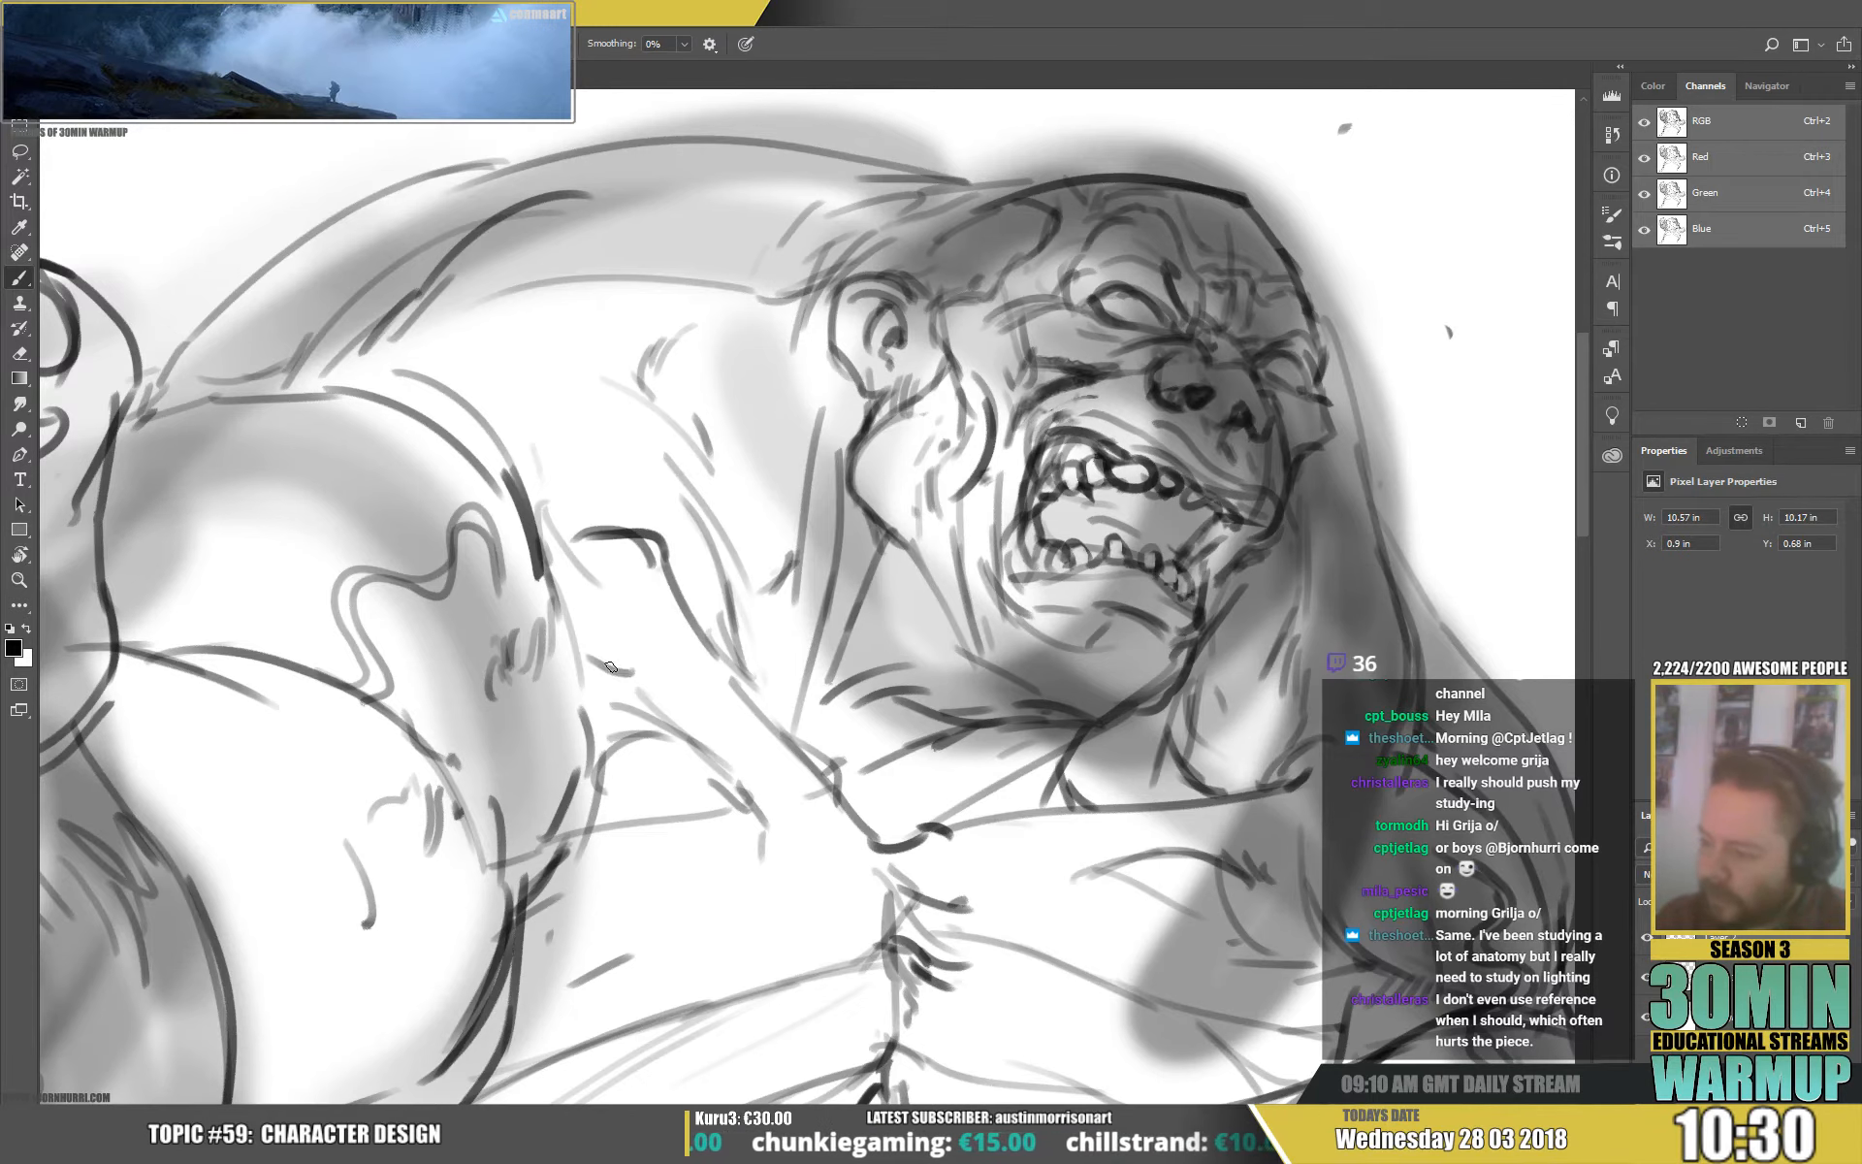
drag(611, 667, 700, 755)
mouse_move(676, 694)
mouse_down()
mouse_move(730, 820)
mouse_move(673, 890)
mouse_move(721, 747)
mouse_up()
mouse_move(741, 778)
mouse_down()
mouse_move(759, 846)
mouse_move(791, 877)
mouse_up()
drag(1097, 589, 1107, 579)
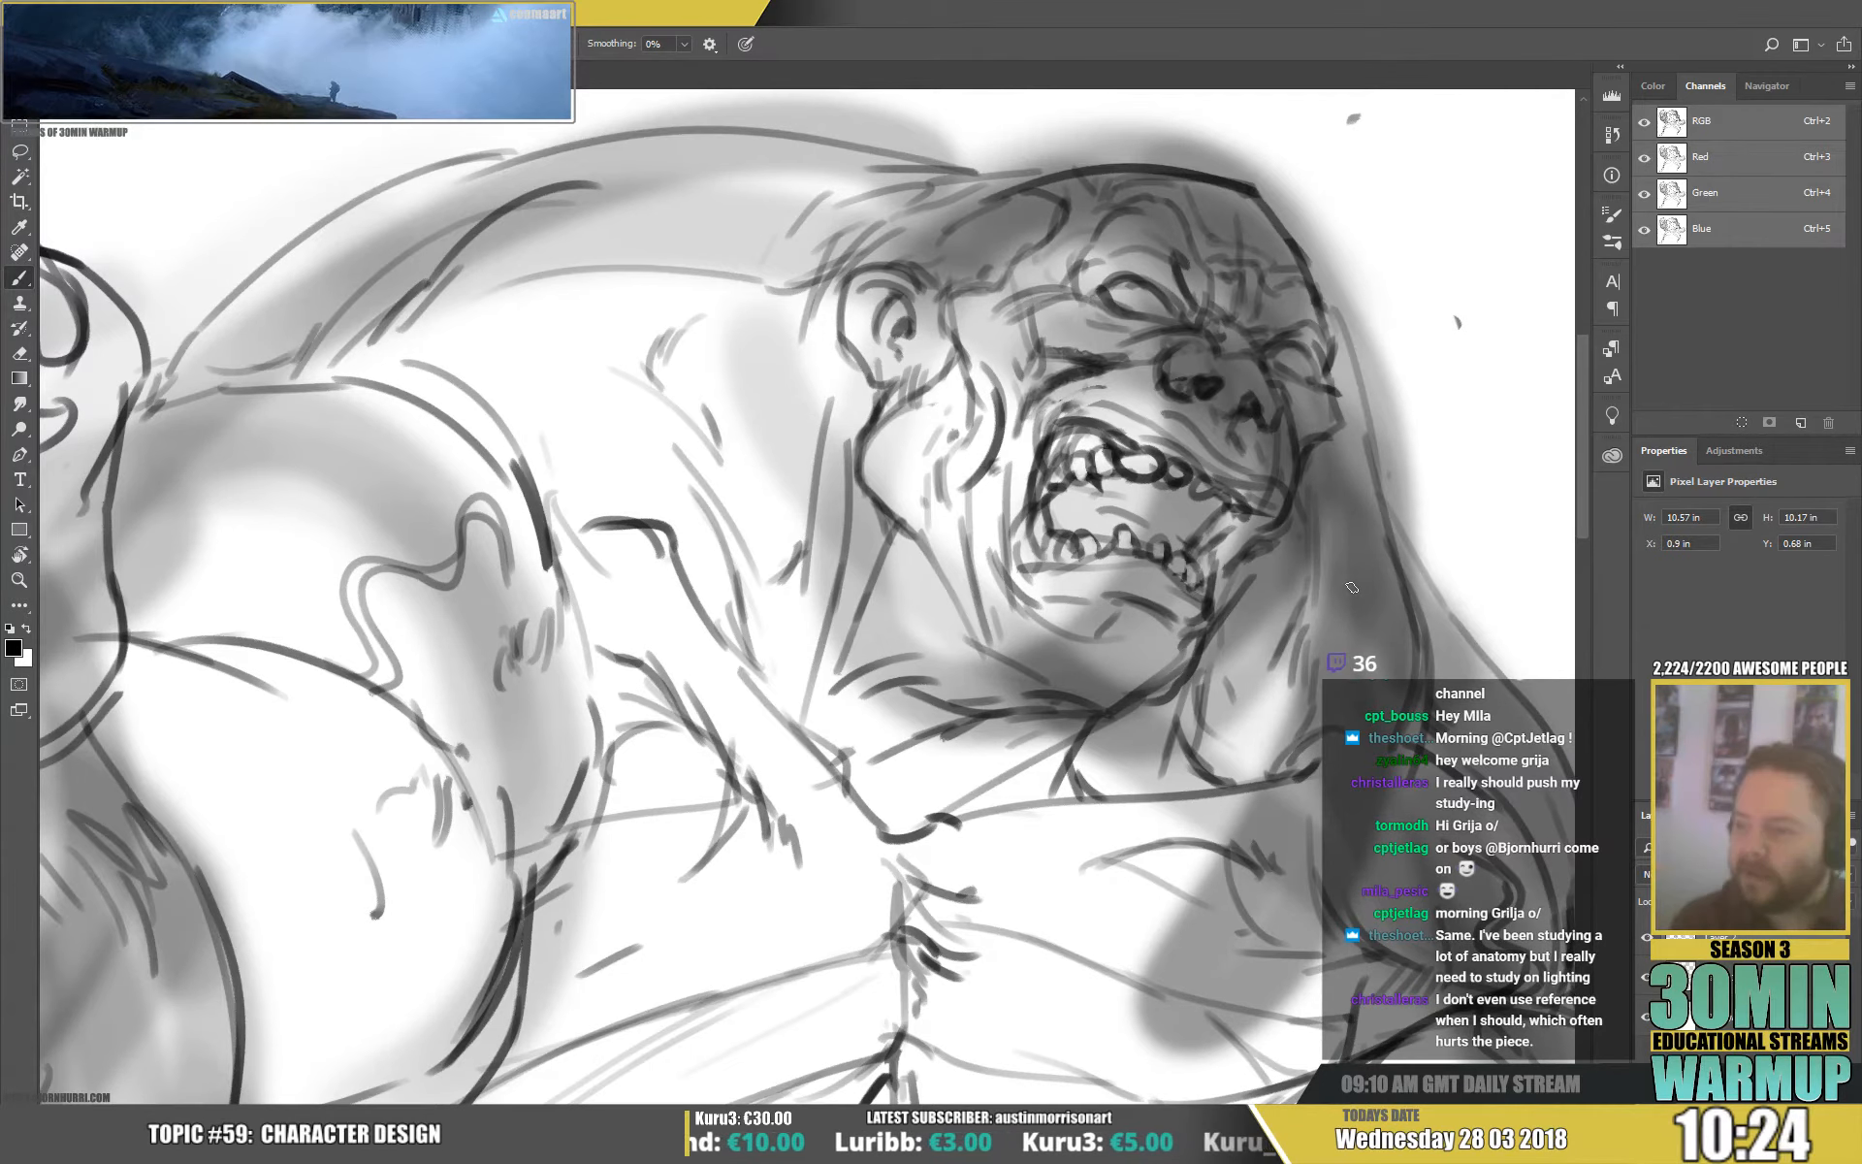
Draw spiky hair tufts rising along the back's upper contour from behind the head towards the shoulder.
drag(1352, 586, 1445, 690)
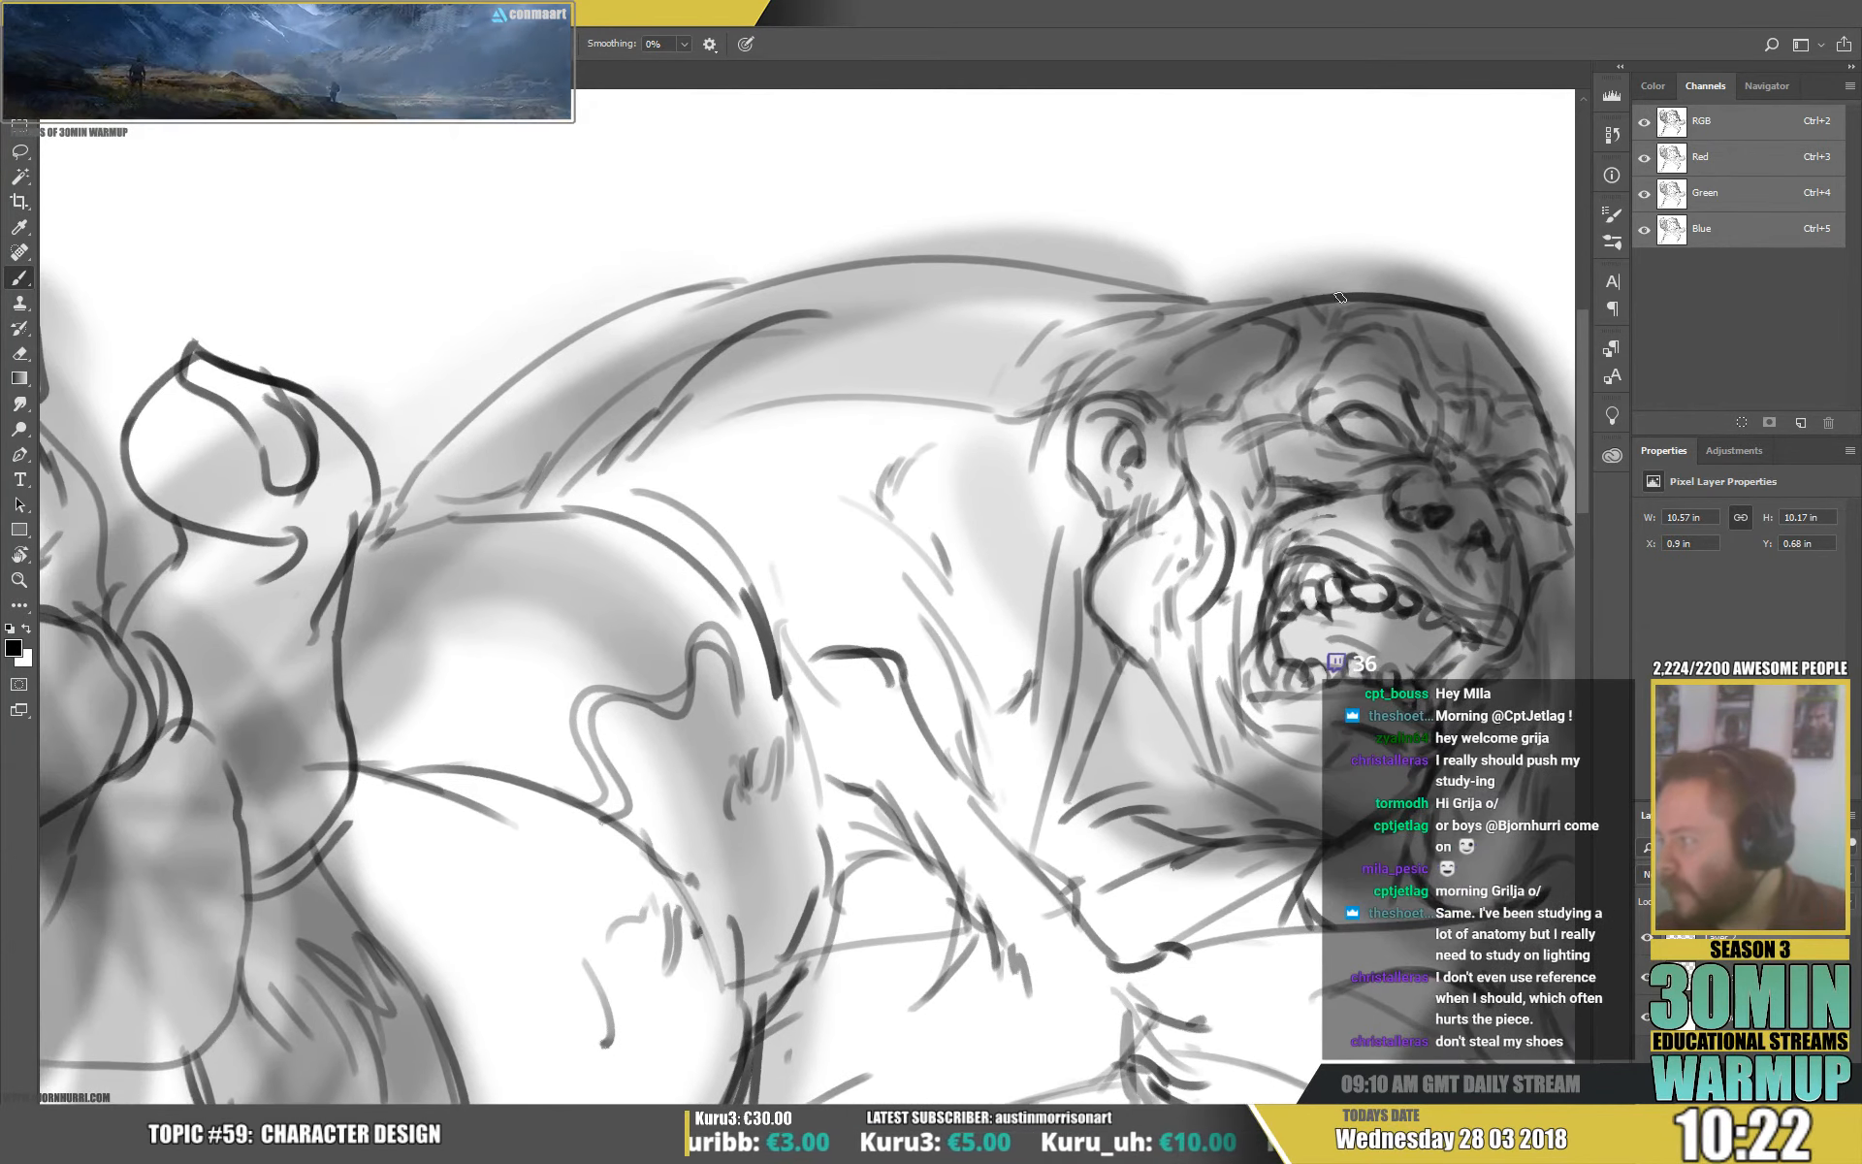
drag(1290, 299, 1077, 210)
mouse_move(1230, 294)
mouse_down()
mouse_move(1105, 267)
mouse_move(1028, 223)
mouse_move(949, 218)
mouse_up()
mouse_move(1097, 280)
mouse_down()
mouse_move(989, 257)
mouse_move(713, 118)
mouse_move(920, 250)
mouse_up()
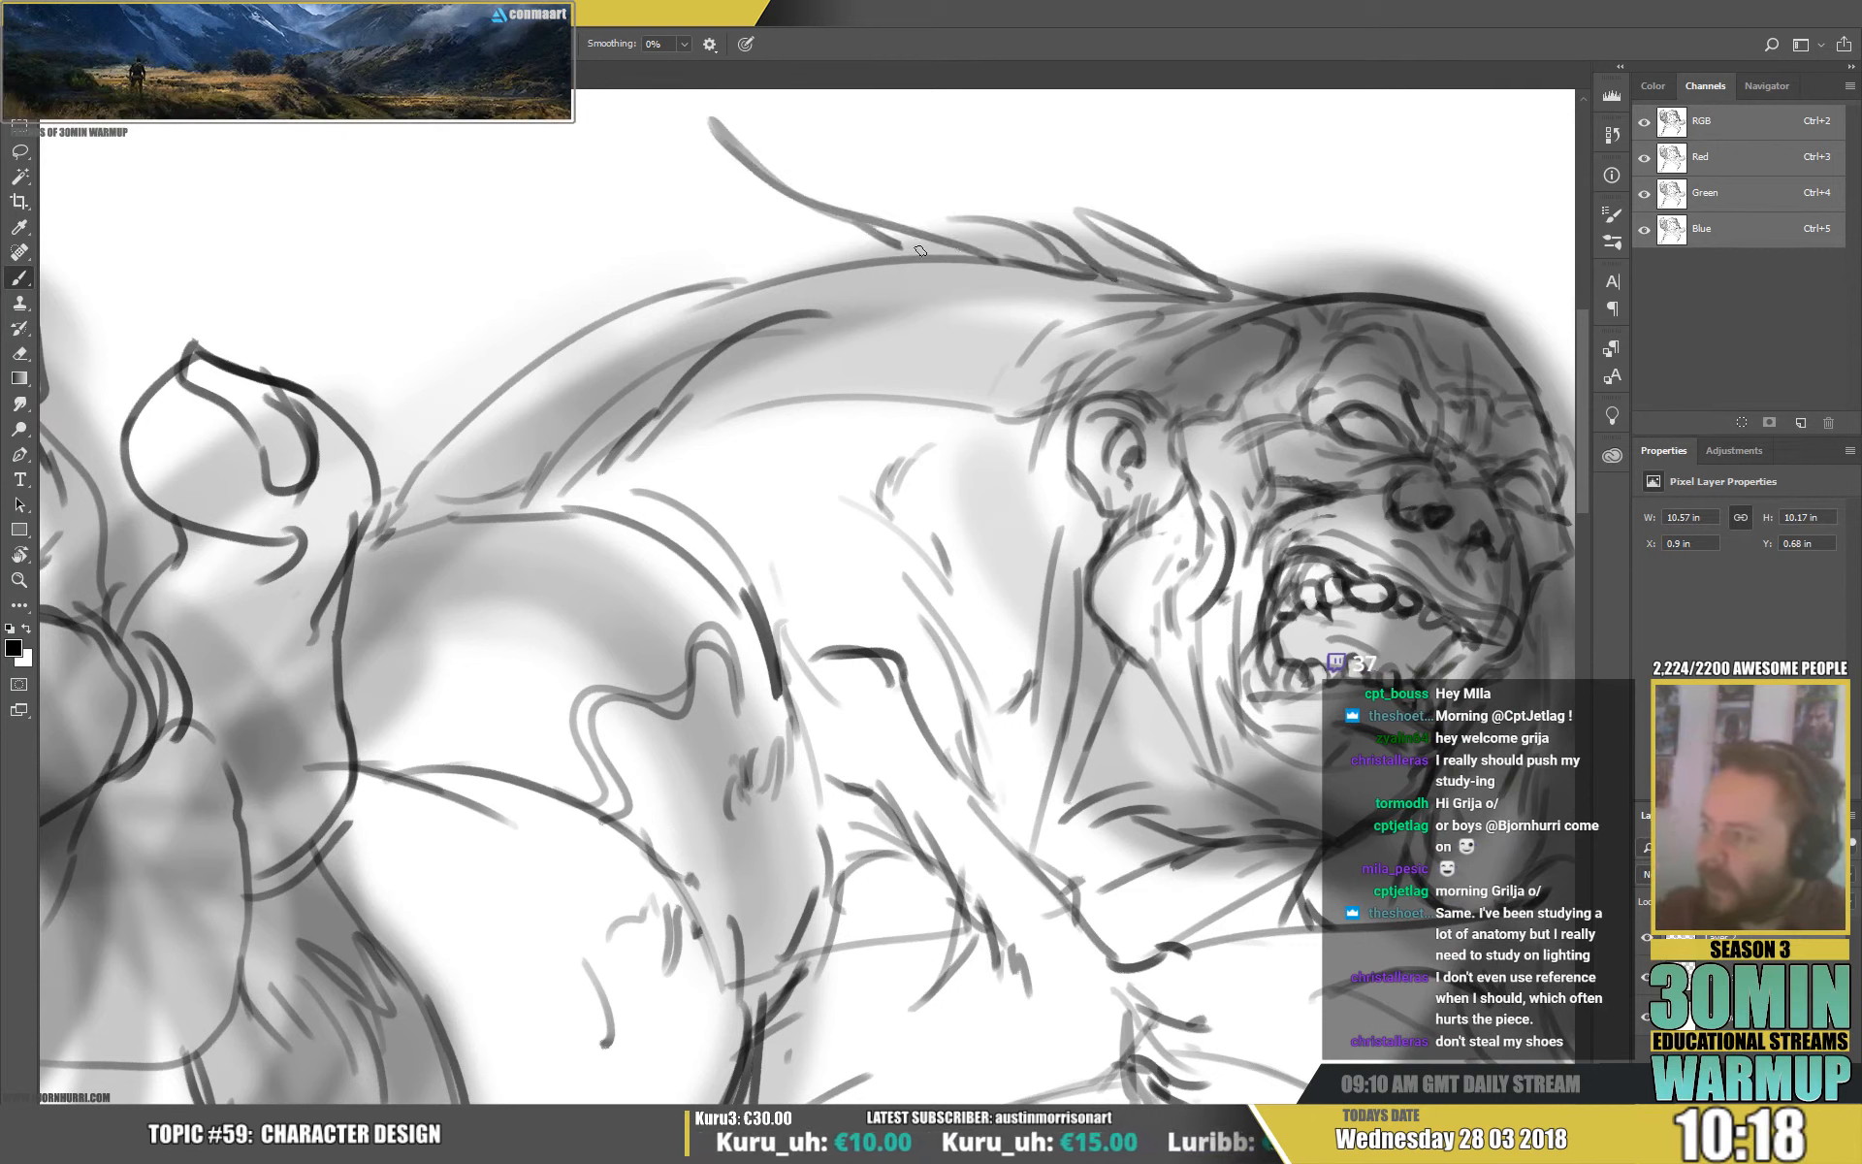
mouse_move(819, 147)
mouse_down()
mouse_move(931, 232)
mouse_move(756, 264)
mouse_up()
mouse_move(674, 177)
mouse_down()
mouse_move(722, 248)
mouse_move(642, 279)
mouse_up()
mouse_move(621, 383)
mouse_down()
mouse_move(515, 276)
mouse_move(582, 359)
mouse_move(529, 361)
mouse_move(405, 244)
mouse_up()
drag(400, 250, 454, 396)
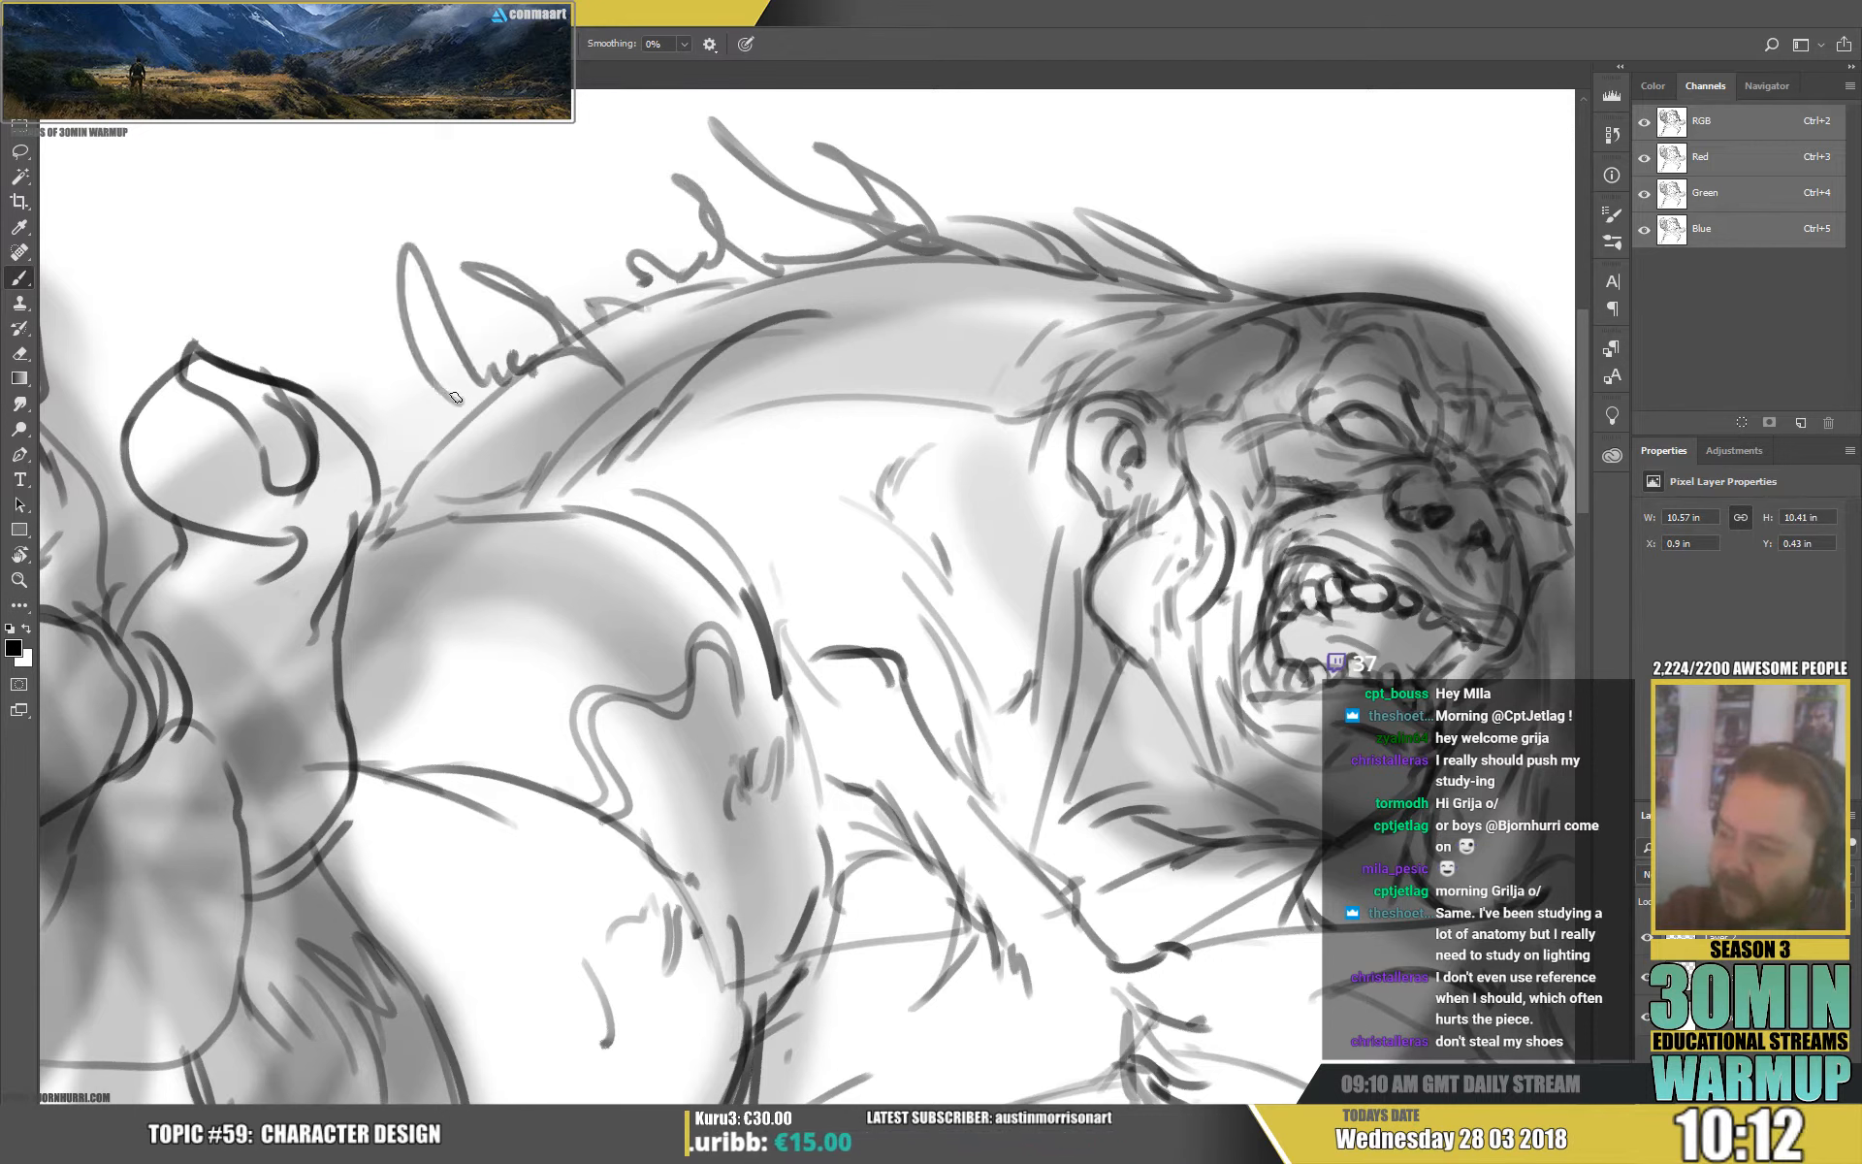
Extend the mane with long swept spikes and short tufts down the back contour to the raised fist.
mouse_move(713, 226)
mouse_down()
mouse_move(442, 131)
mouse_move(254, 149)
mouse_up()
mouse_move(260, 150)
mouse_down()
mouse_move(632, 250)
mouse_move(807, 260)
mouse_up()
drag(803, 259, 315, 246)
mouse_move(315, 245)
mouse_down()
mouse_move(469, 262)
mouse_move(637, 313)
mouse_up()
drag(662, 346, 951, 314)
drag(749, 365, 618, 357)
drag(618, 357, 737, 410)
drag(737, 410, 648, 437)
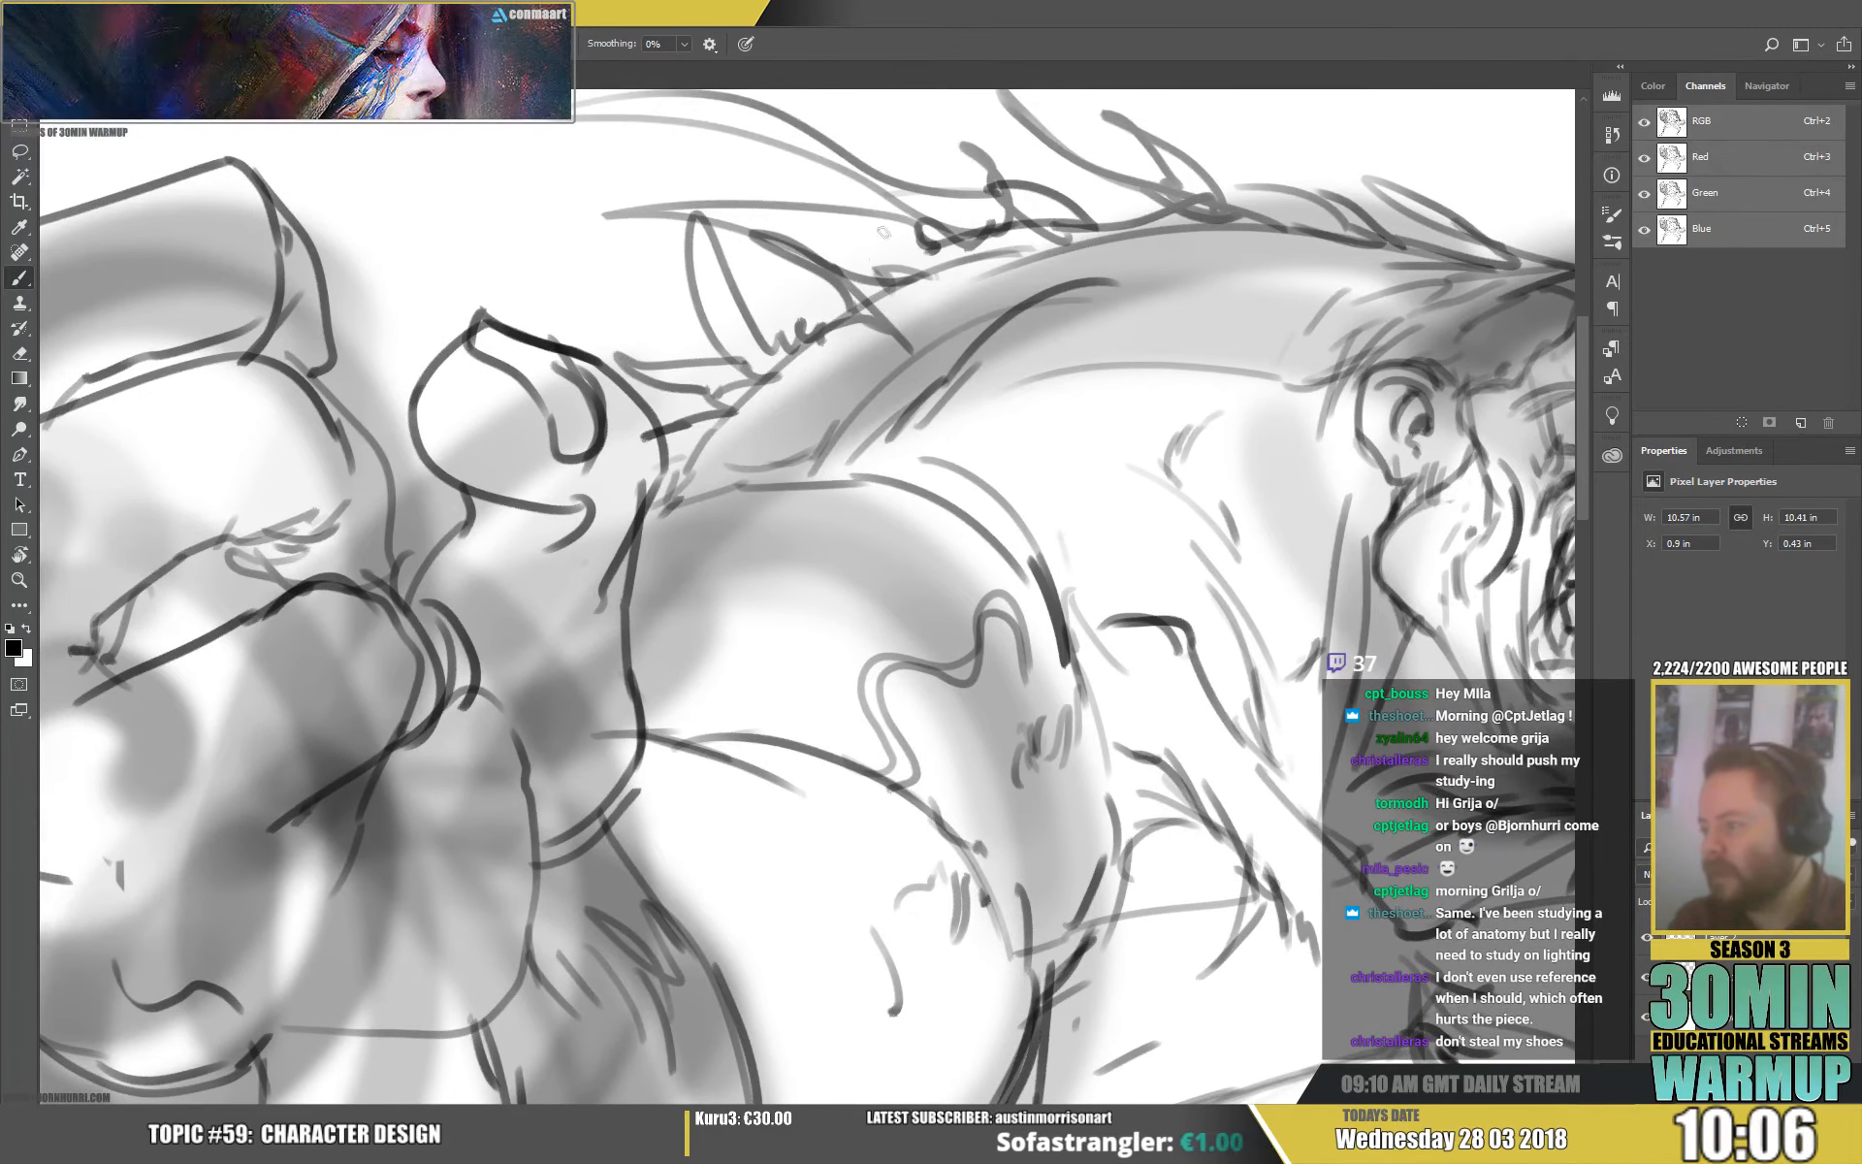
Fill the gaps in the back mane with shorter tufts and add small strokes just inside the back contour.
mouse_move(882, 232)
mouse_down()
mouse_move(839, 271)
mouse_move(941, 228)
mouse_move(819, 184)
mouse_move(937, 218)
mouse_move(807, 152)
mouse_up()
mouse_move(1028, 194)
mouse_down()
mouse_move(868, 307)
mouse_move(718, 377)
mouse_move(859, 399)
mouse_up()
drag(1337, 564, 1255, 364)
drag(791, 207, 906, 235)
mouse_move(738, 183)
mouse_down()
mouse_move(944, 261)
mouse_move(738, 278)
mouse_up()
drag(821, 254, 752, 279)
drag(1137, 198, 1174, 237)
drag(1199, 225, 1227, 239)
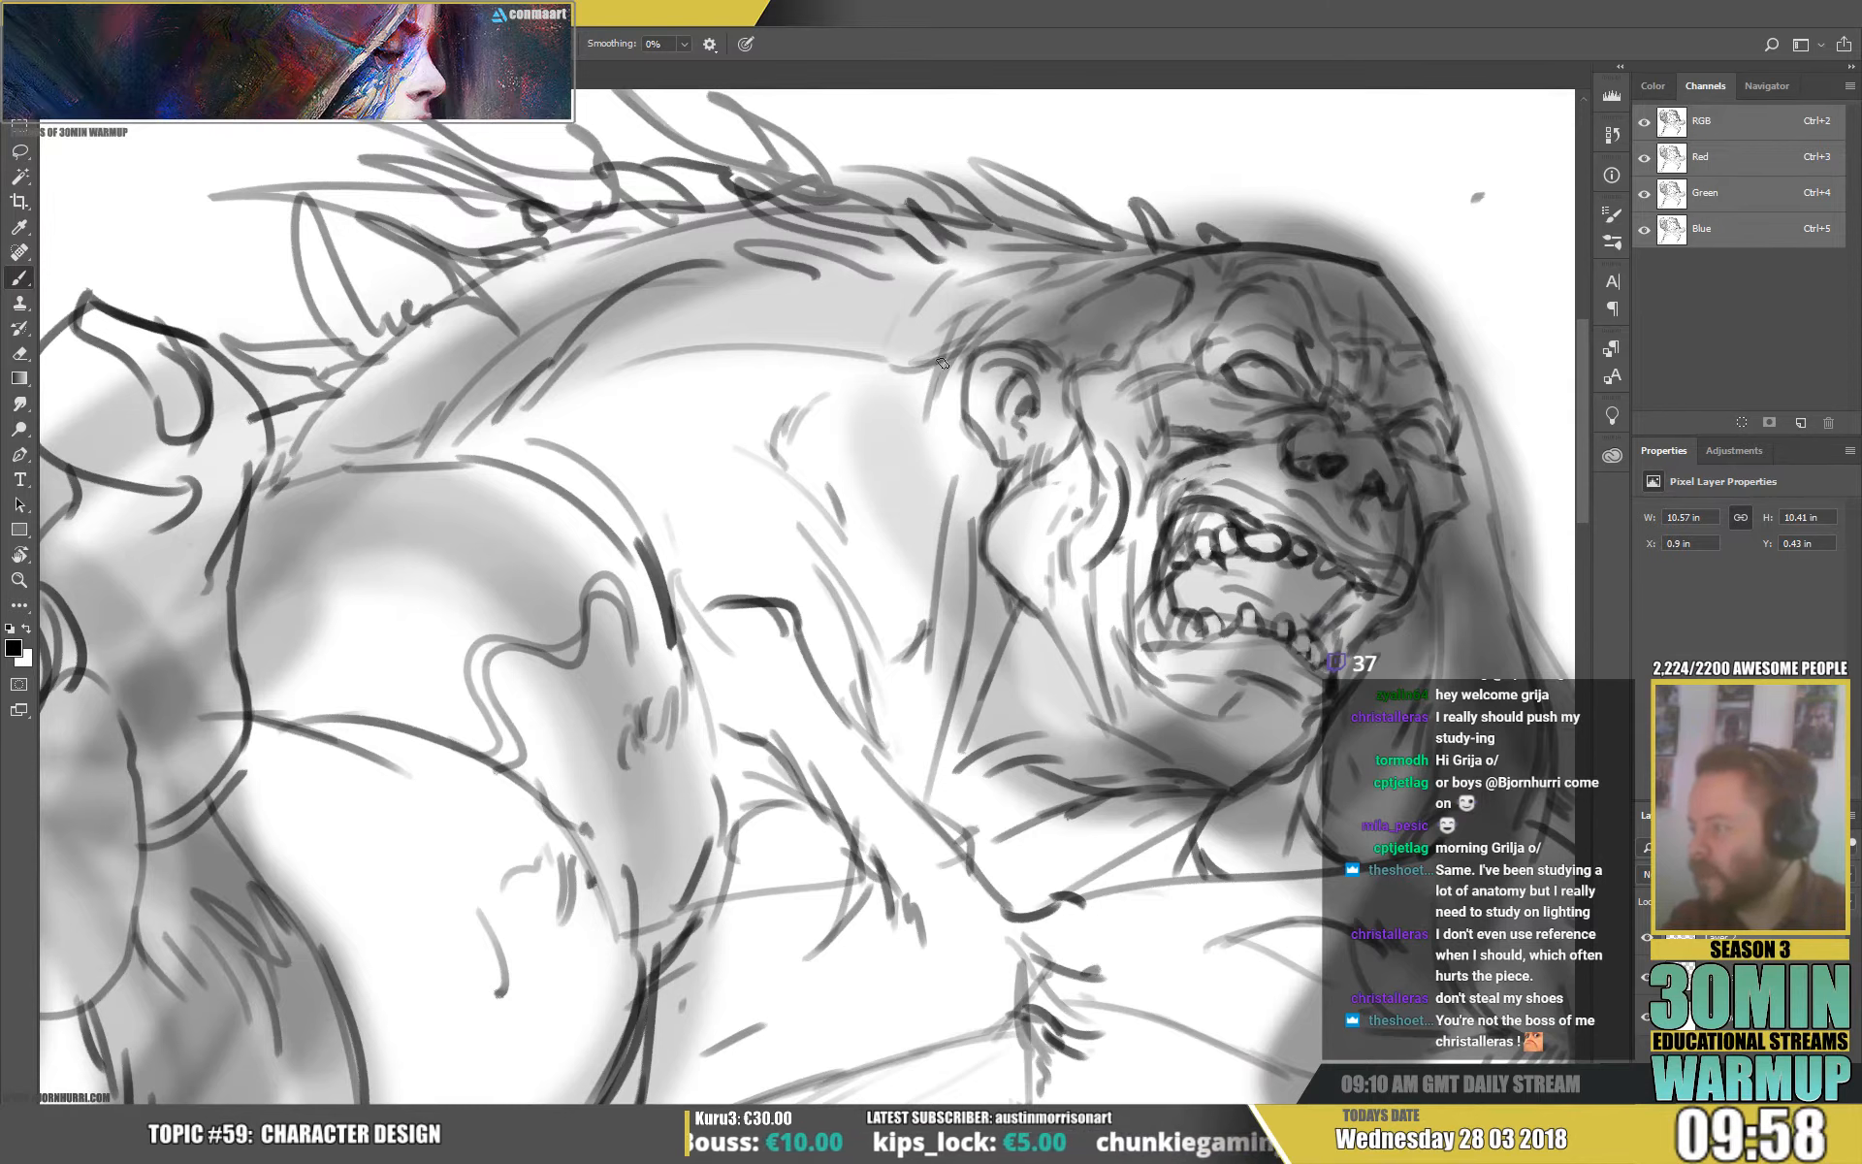
Add small dark skin marks on the upper back and thicken the hair strokes behind the head.
click(853, 315)
drag(797, 311, 861, 319)
drag(780, 274, 714, 295)
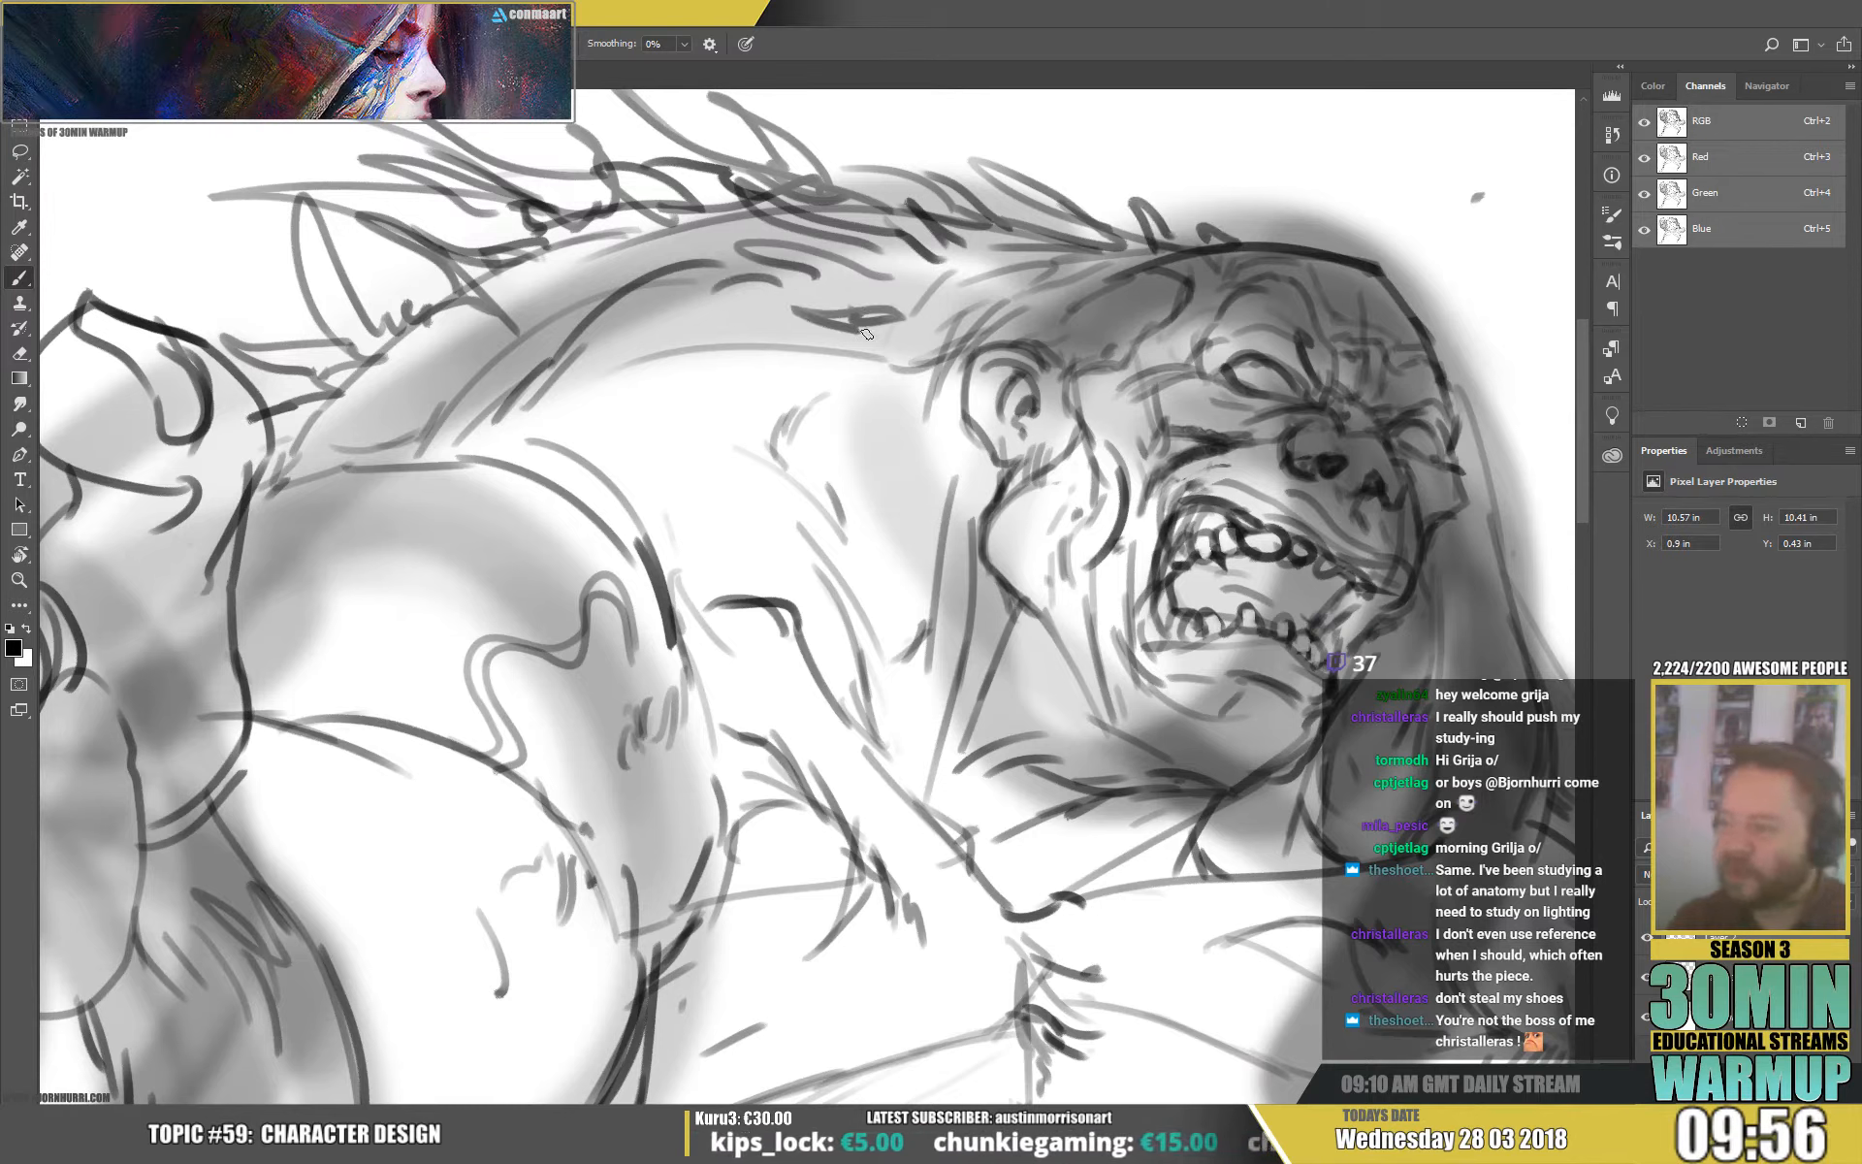
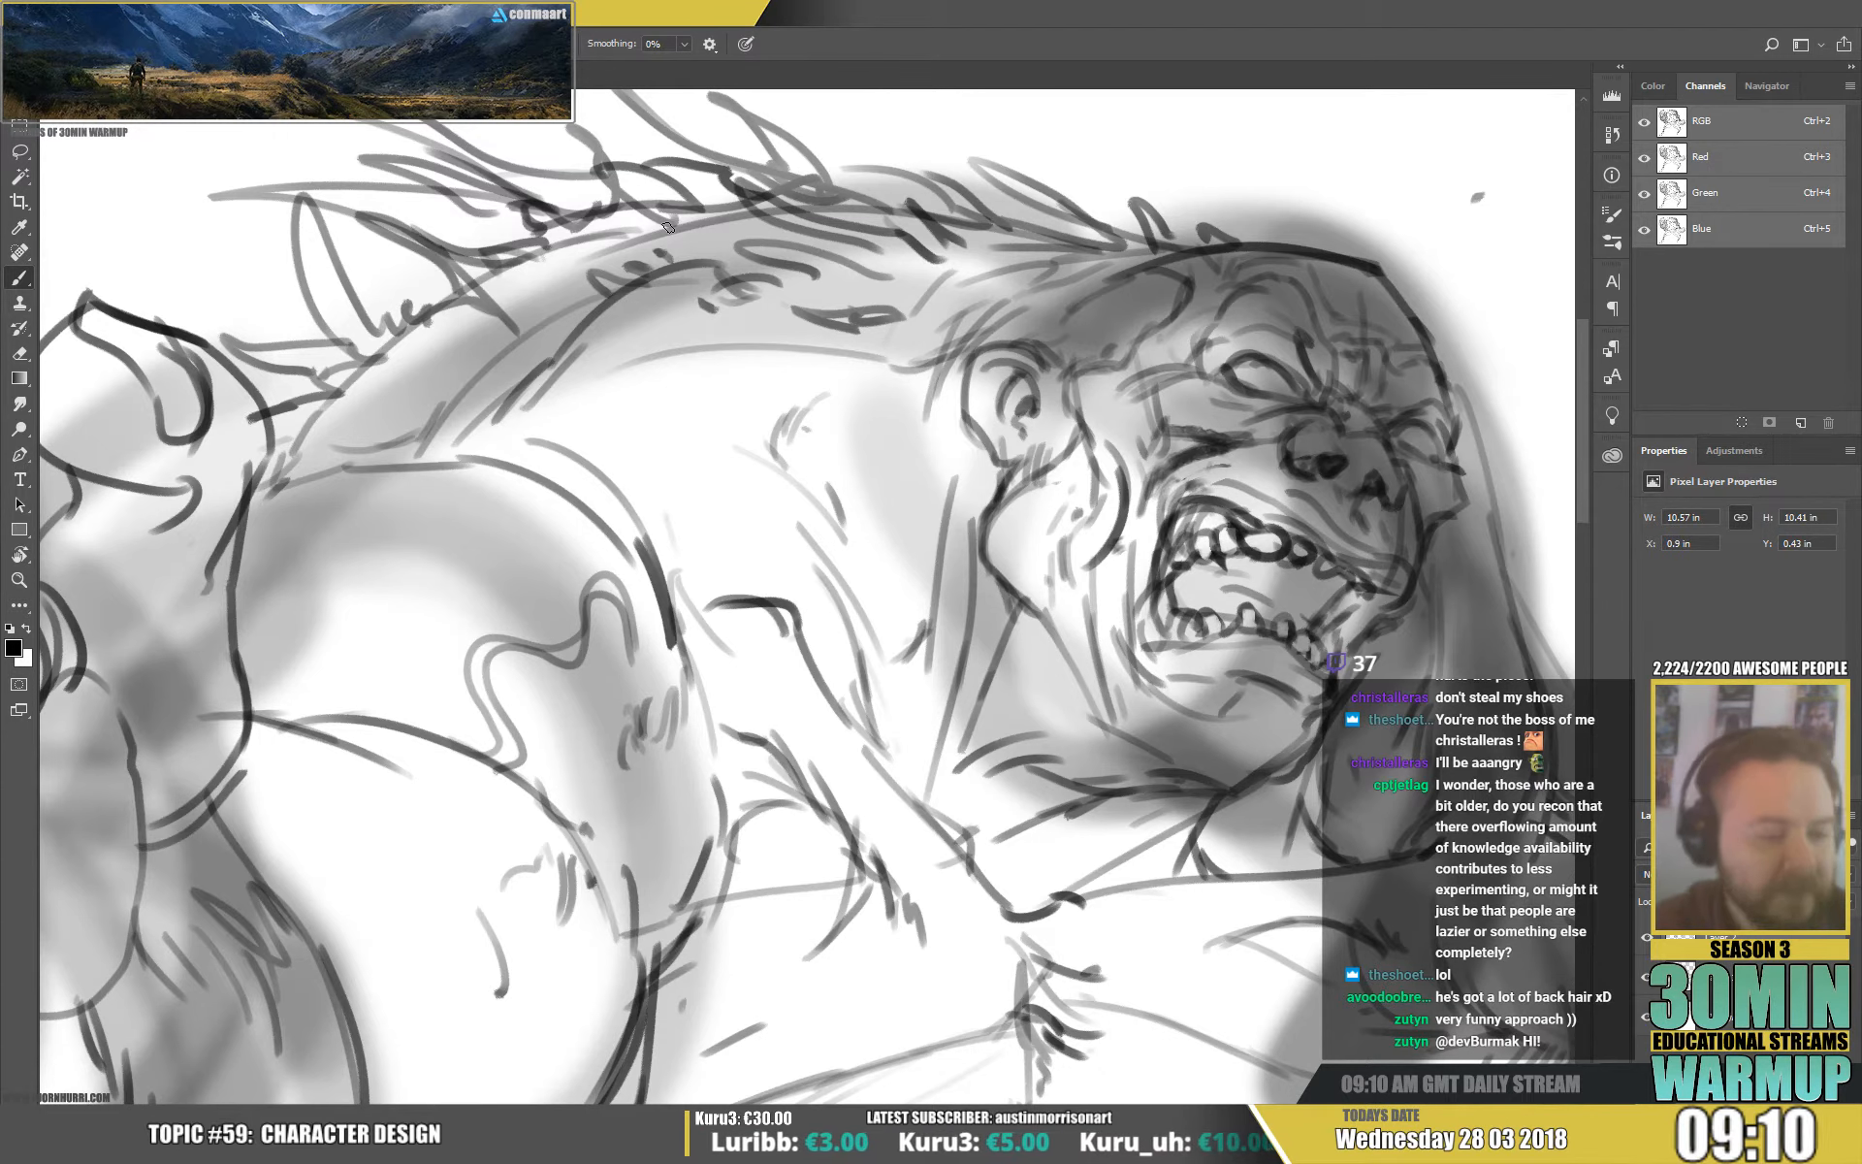
drag(1342, 565, 1277, 526)
mouse_move(949, 236)
mouse_down()
mouse_move(862, 205)
mouse_move(899, 222)
mouse_up()
drag(934, 239, 876, 213)
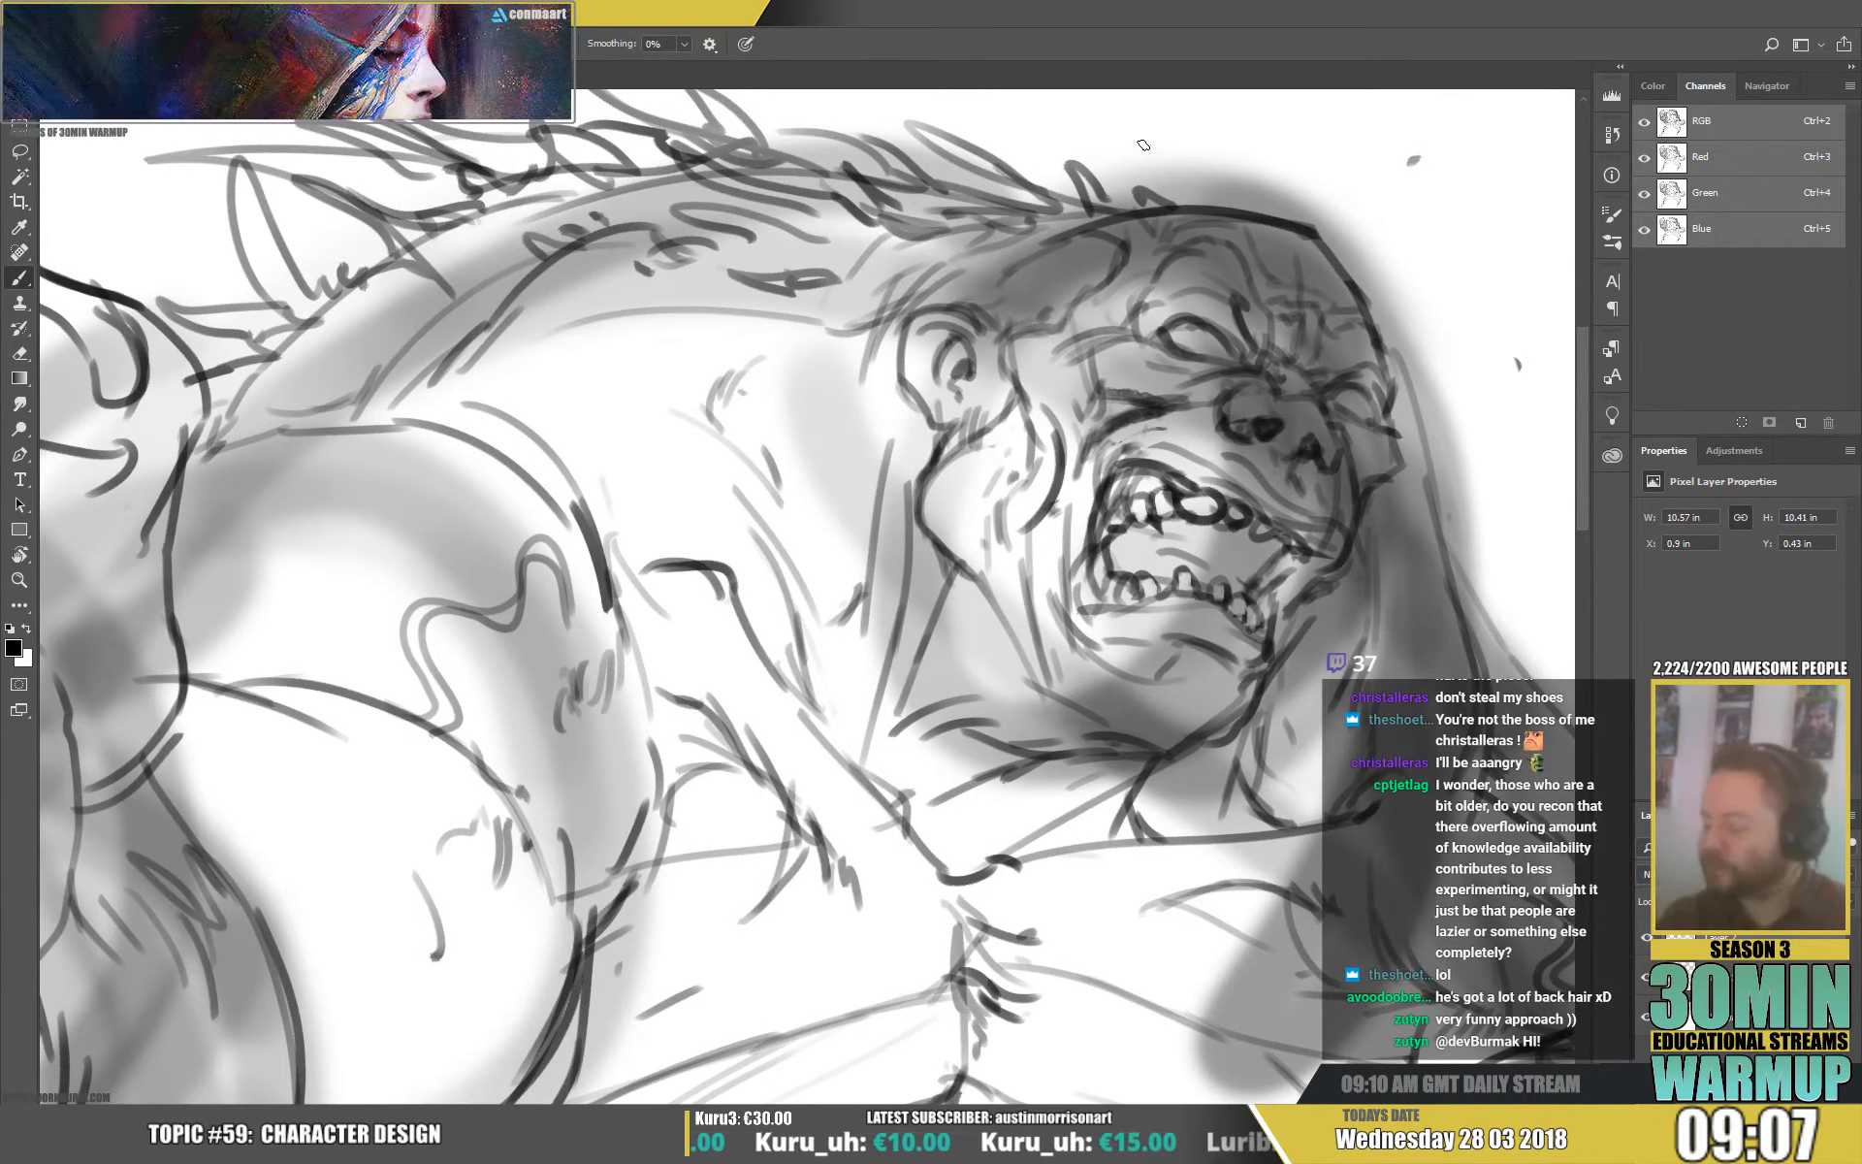
Darken the head's outline along the jaw, chin and cheek, and reinforce both ends of the brow.
mouse_move(1003, 605)
mouse_down()
mouse_move(1083, 711)
mouse_move(1151, 748)
mouse_move(1245, 718)
mouse_up()
drag(1055, 693, 901, 515)
drag(1283, 657, 1321, 620)
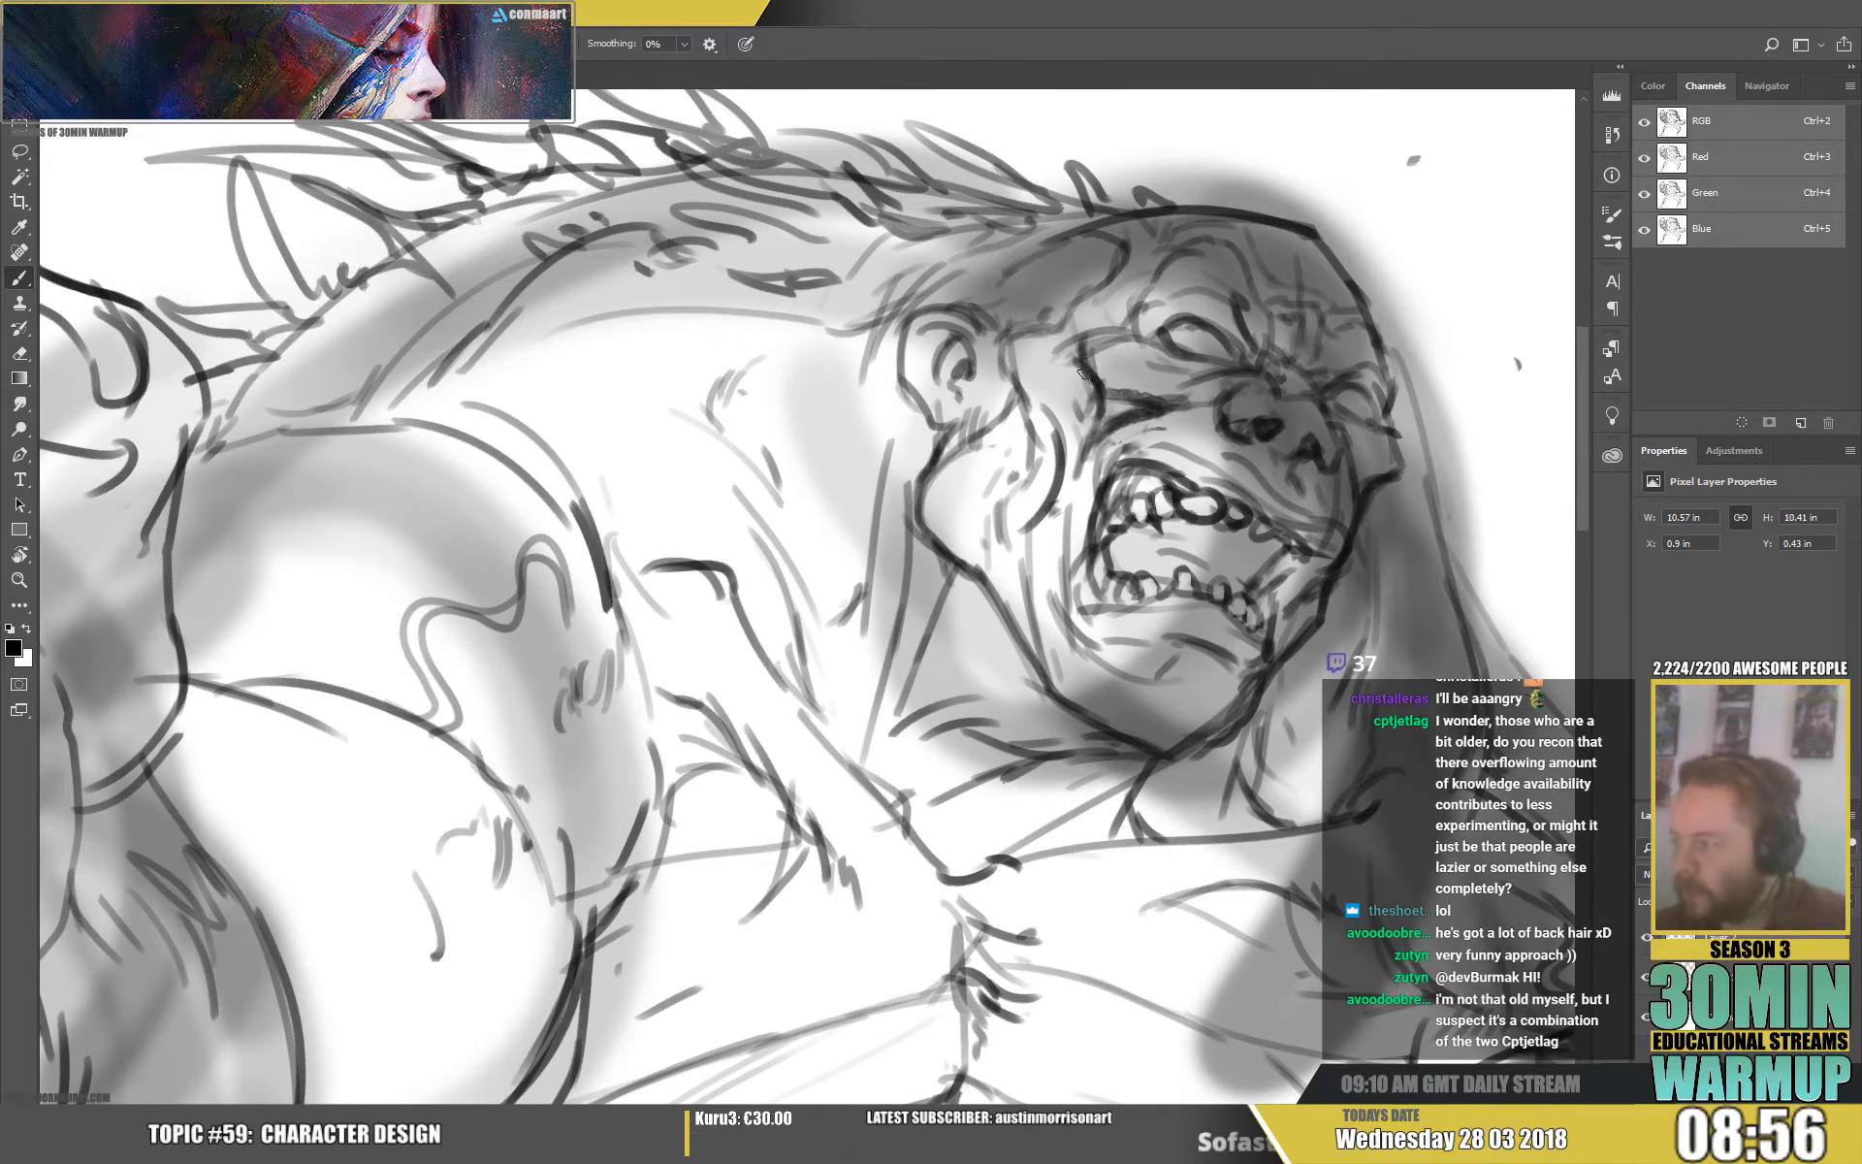
mouse_move(1083, 335)
mouse_down()
mouse_move(1097, 402)
mouse_move(1145, 398)
mouse_up()
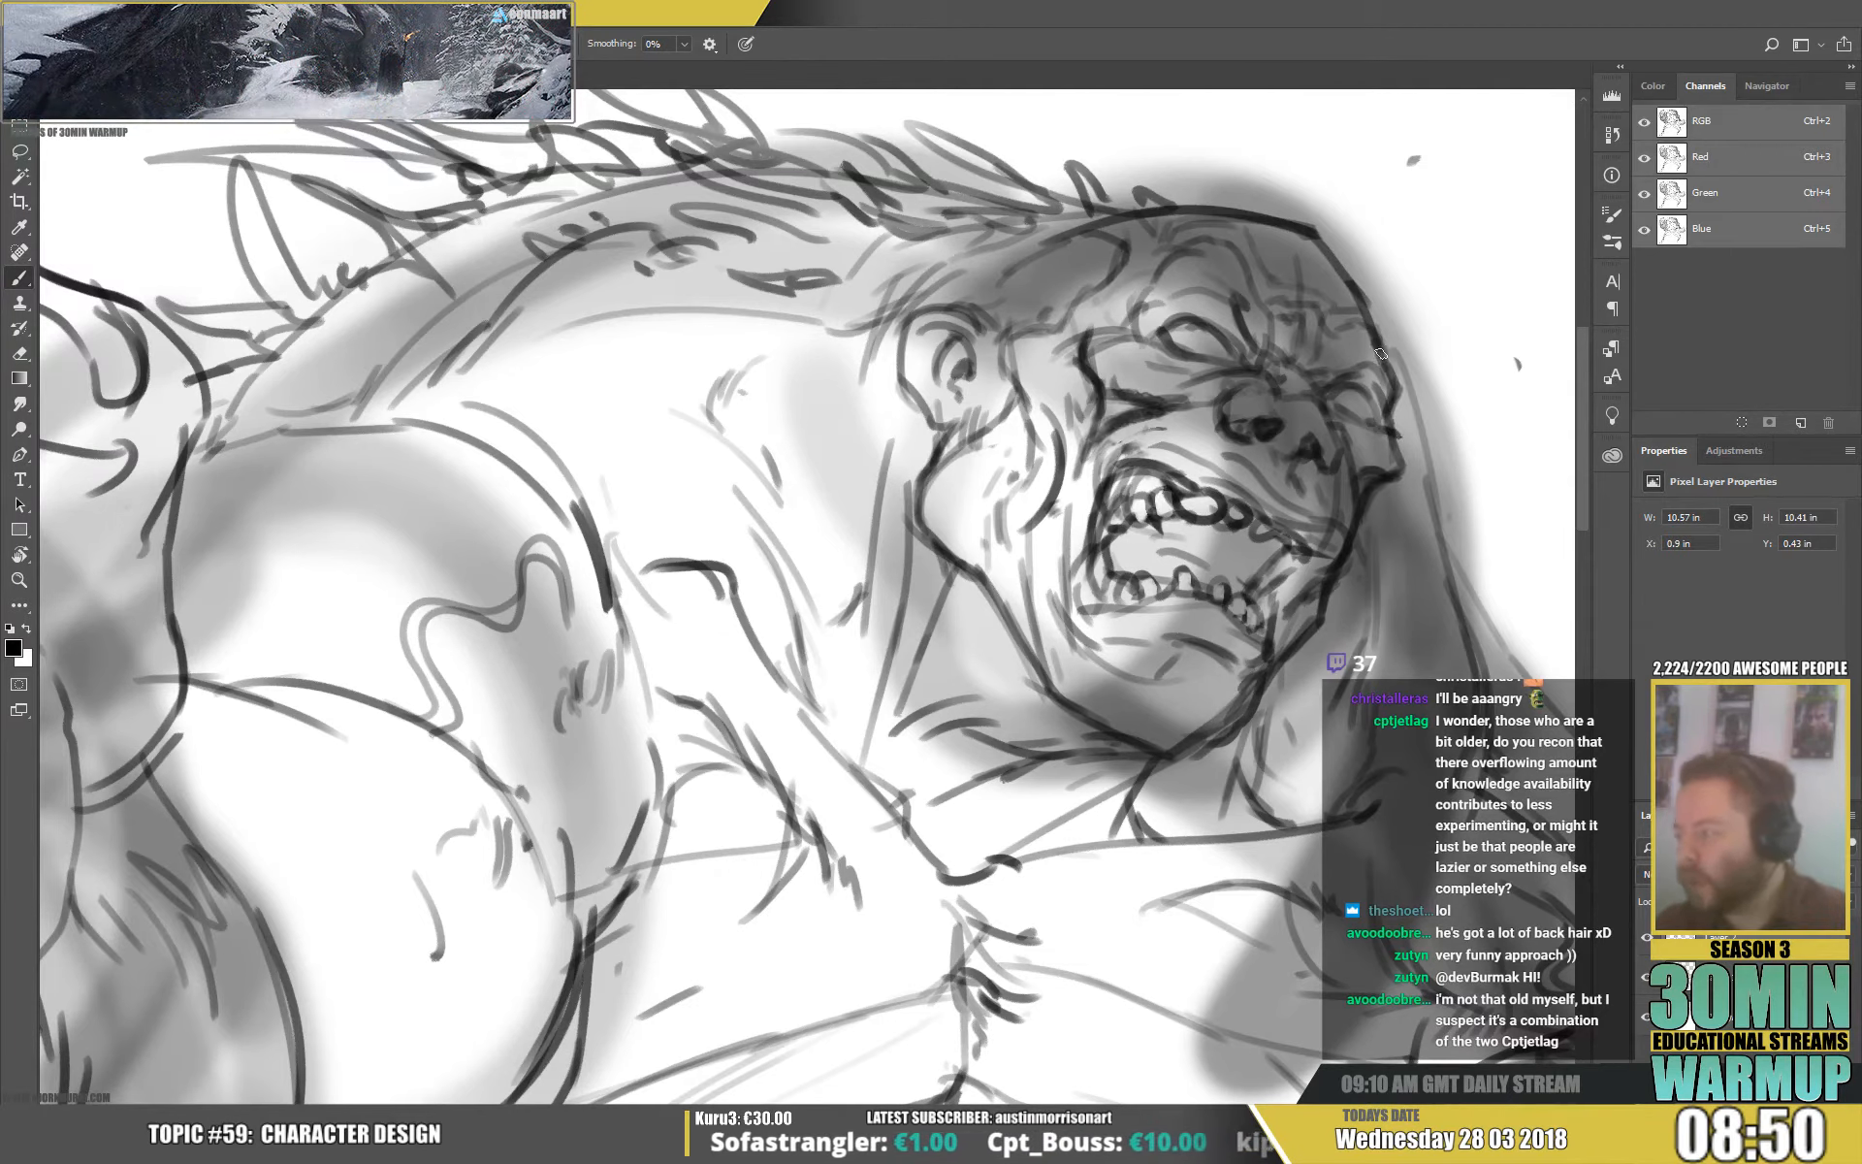
mouse_move(1373, 325)
mouse_down()
mouse_move(1428, 390)
mouse_move(1386, 360)
mouse_move(1369, 310)
mouse_move(1420, 401)
mouse_up()
Darken the bent leg's inner thigh contour beside the groin, extend it downward and erase a stray bit.
drag(1400, 703, 1422, 506)
drag(814, 828, 856, 762)
drag(992, 803, 997, 551)
mouse_move(870, 581)
mouse_down()
mouse_move(918, 559)
mouse_move(940, 593)
mouse_up()
drag(1076, 758, 1183, 295)
drag(789, 556, 588, 608)
drag(745, 606, 762, 260)
drag(752, 476, 808, 669)
drag(815, 567, 764, 891)
mouse_move(826, 671)
mouse_down()
mouse_move(773, 832)
mouse_move(826, 720)
mouse_move(814, 763)
mouse_up()
key(e)
mouse_move(873, 677)
mouse_down()
mouse_move(807, 788)
mouse_move(880, 725)
mouse_move(925, 732)
mouse_up()
key(b)
Draw long hanging fur strands between the legs, ending in a curved strand on the straight leg's side.
drag(960, 545, 823, 888)
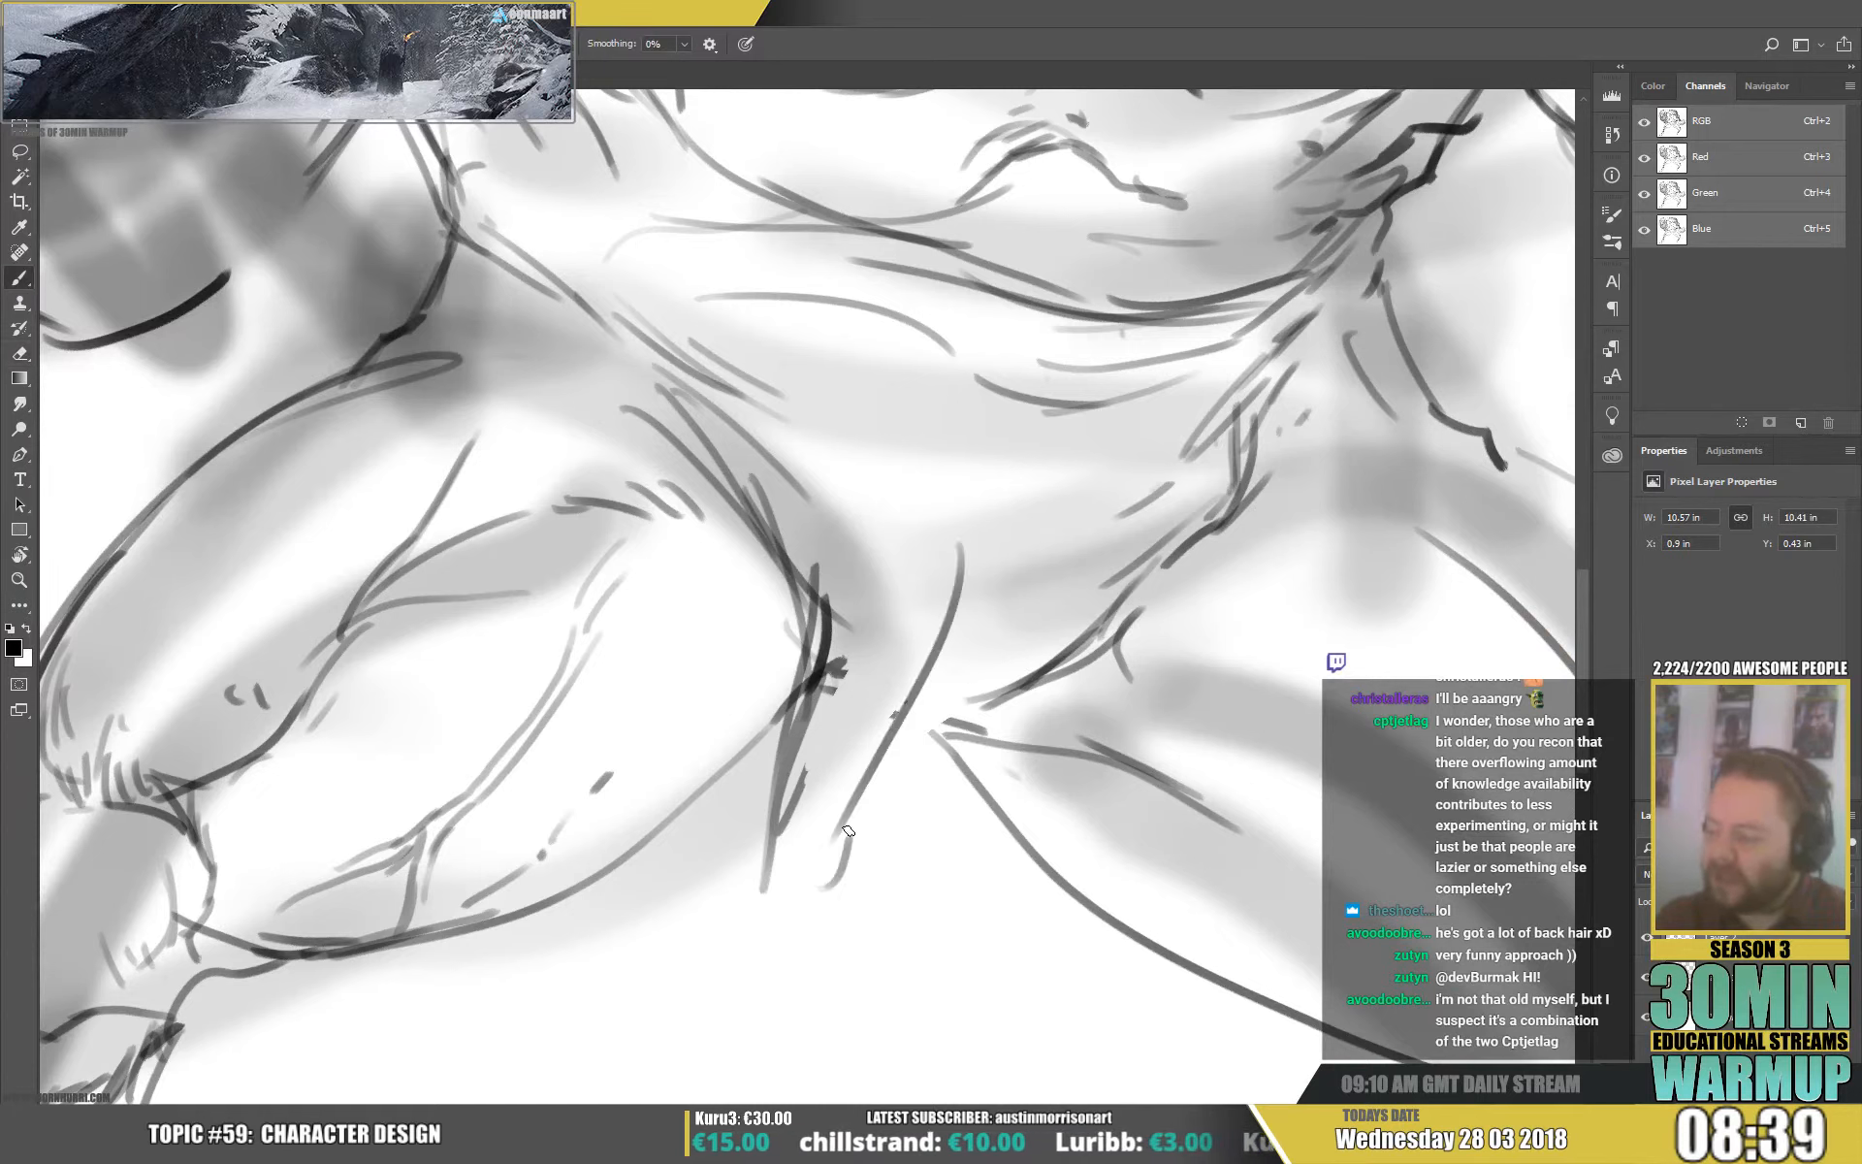
drag(863, 753, 826, 836)
drag(925, 571, 853, 754)
mouse_move(844, 640)
mouse_down()
mouse_move(965, 437)
mouse_move(907, 635)
mouse_up()
mouse_move(1009, 529)
mouse_down()
mouse_move(865, 749)
mouse_move(927, 763)
mouse_up()
drag(1001, 667, 852, 1004)
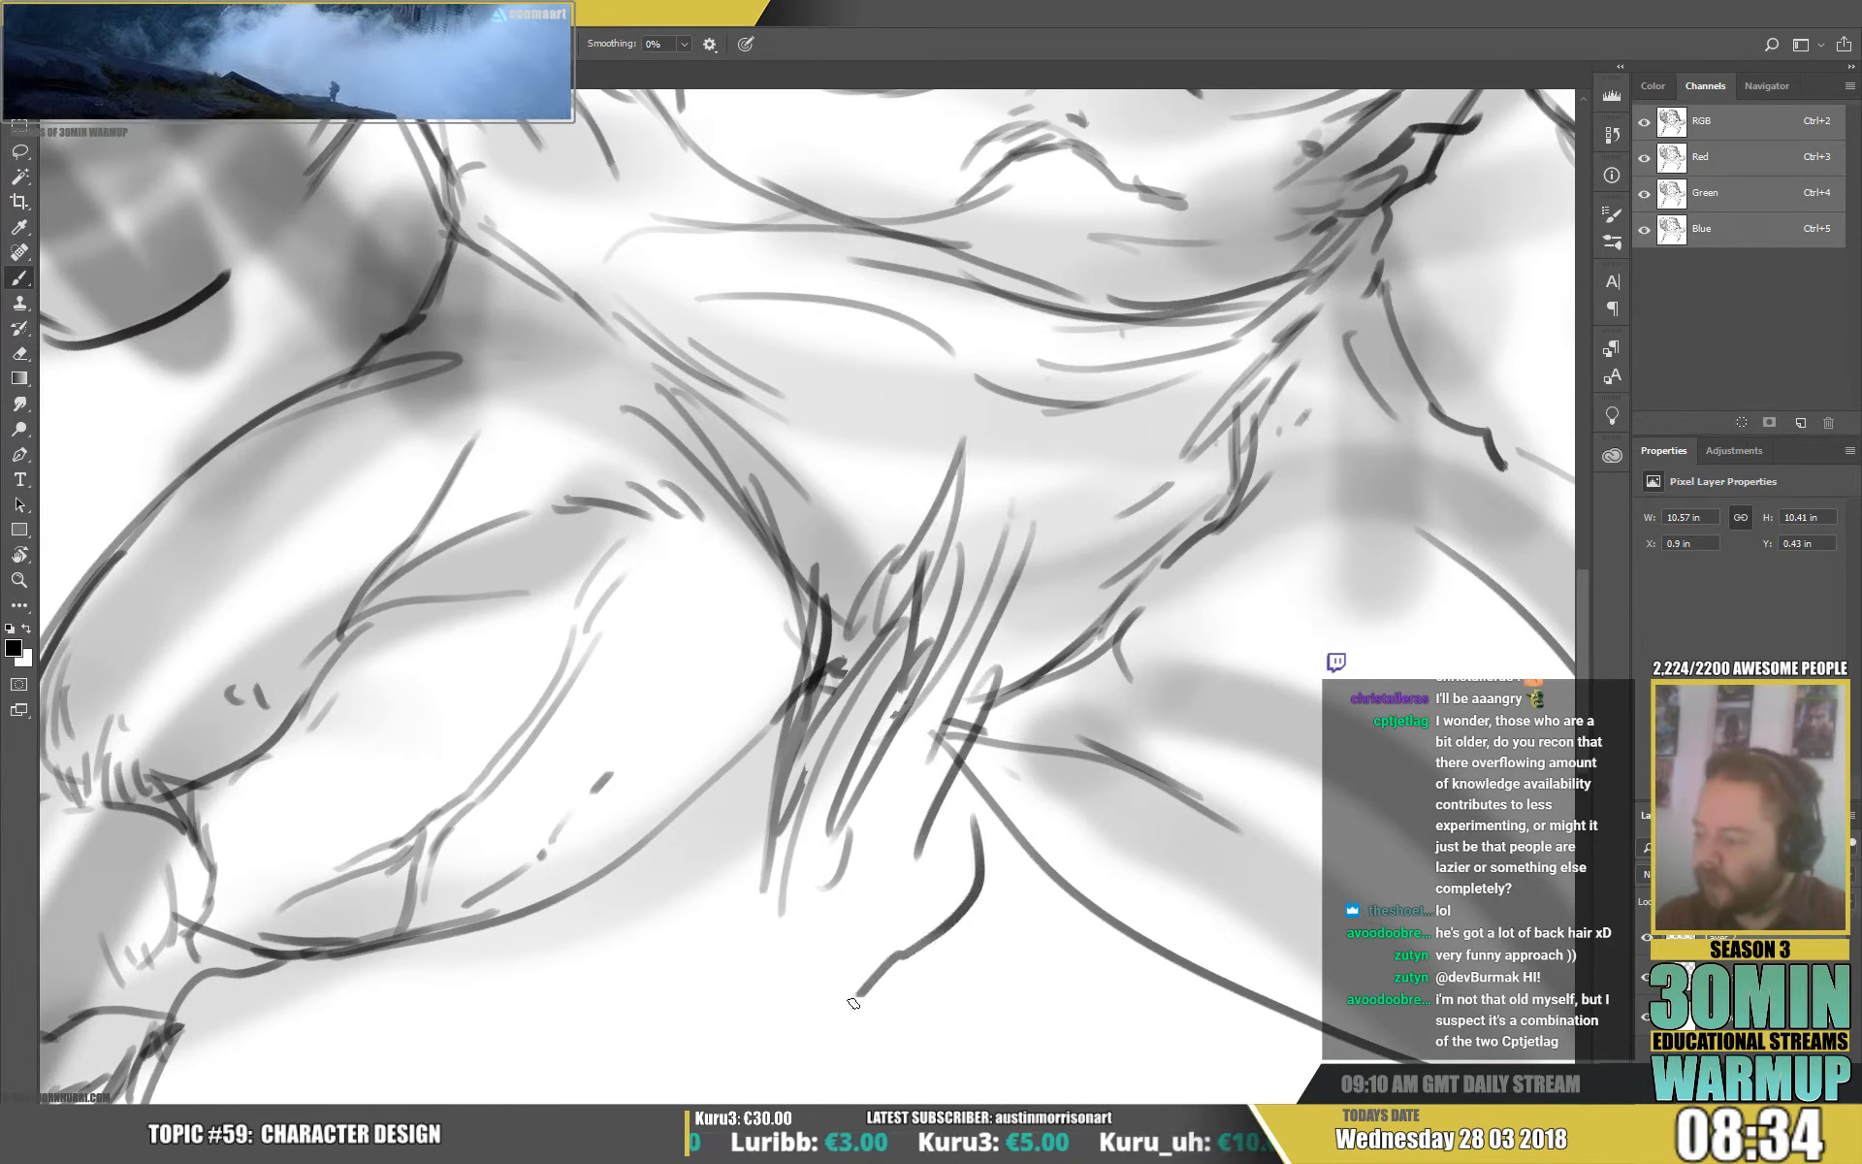
Lengthen the hanging fur with tapering strands below the groin and short strokes over the bent leg's inner thigh.
drag(929, 880, 805, 1067)
drag(939, 832, 810, 1004)
drag(936, 798, 785, 965)
drag(859, 871, 781, 970)
mouse_move(865, 766)
mouse_down()
mouse_move(834, 897)
mouse_move(814, 846)
mouse_up()
drag(822, 829, 762, 930)
drag(776, 717, 761, 859)
mouse_move(776, 736)
mouse_down()
mouse_move(711, 892)
mouse_move(726, 1010)
mouse_move(715, 875)
mouse_up()
drag(750, 749, 664, 868)
drag(684, 803, 617, 903)
Add short upturned tufts along the upper edge of the hanging fur, including a tall central point.
mouse_move(786, 598)
mouse_down()
mouse_move(750, 753)
mouse_move(778, 710)
mouse_move(730, 697)
mouse_up()
mouse_move(766, 572)
mouse_down()
mouse_move(754, 506)
mouse_move(793, 571)
mouse_move(839, 492)
mouse_move(800, 561)
mouse_move(868, 495)
mouse_up()
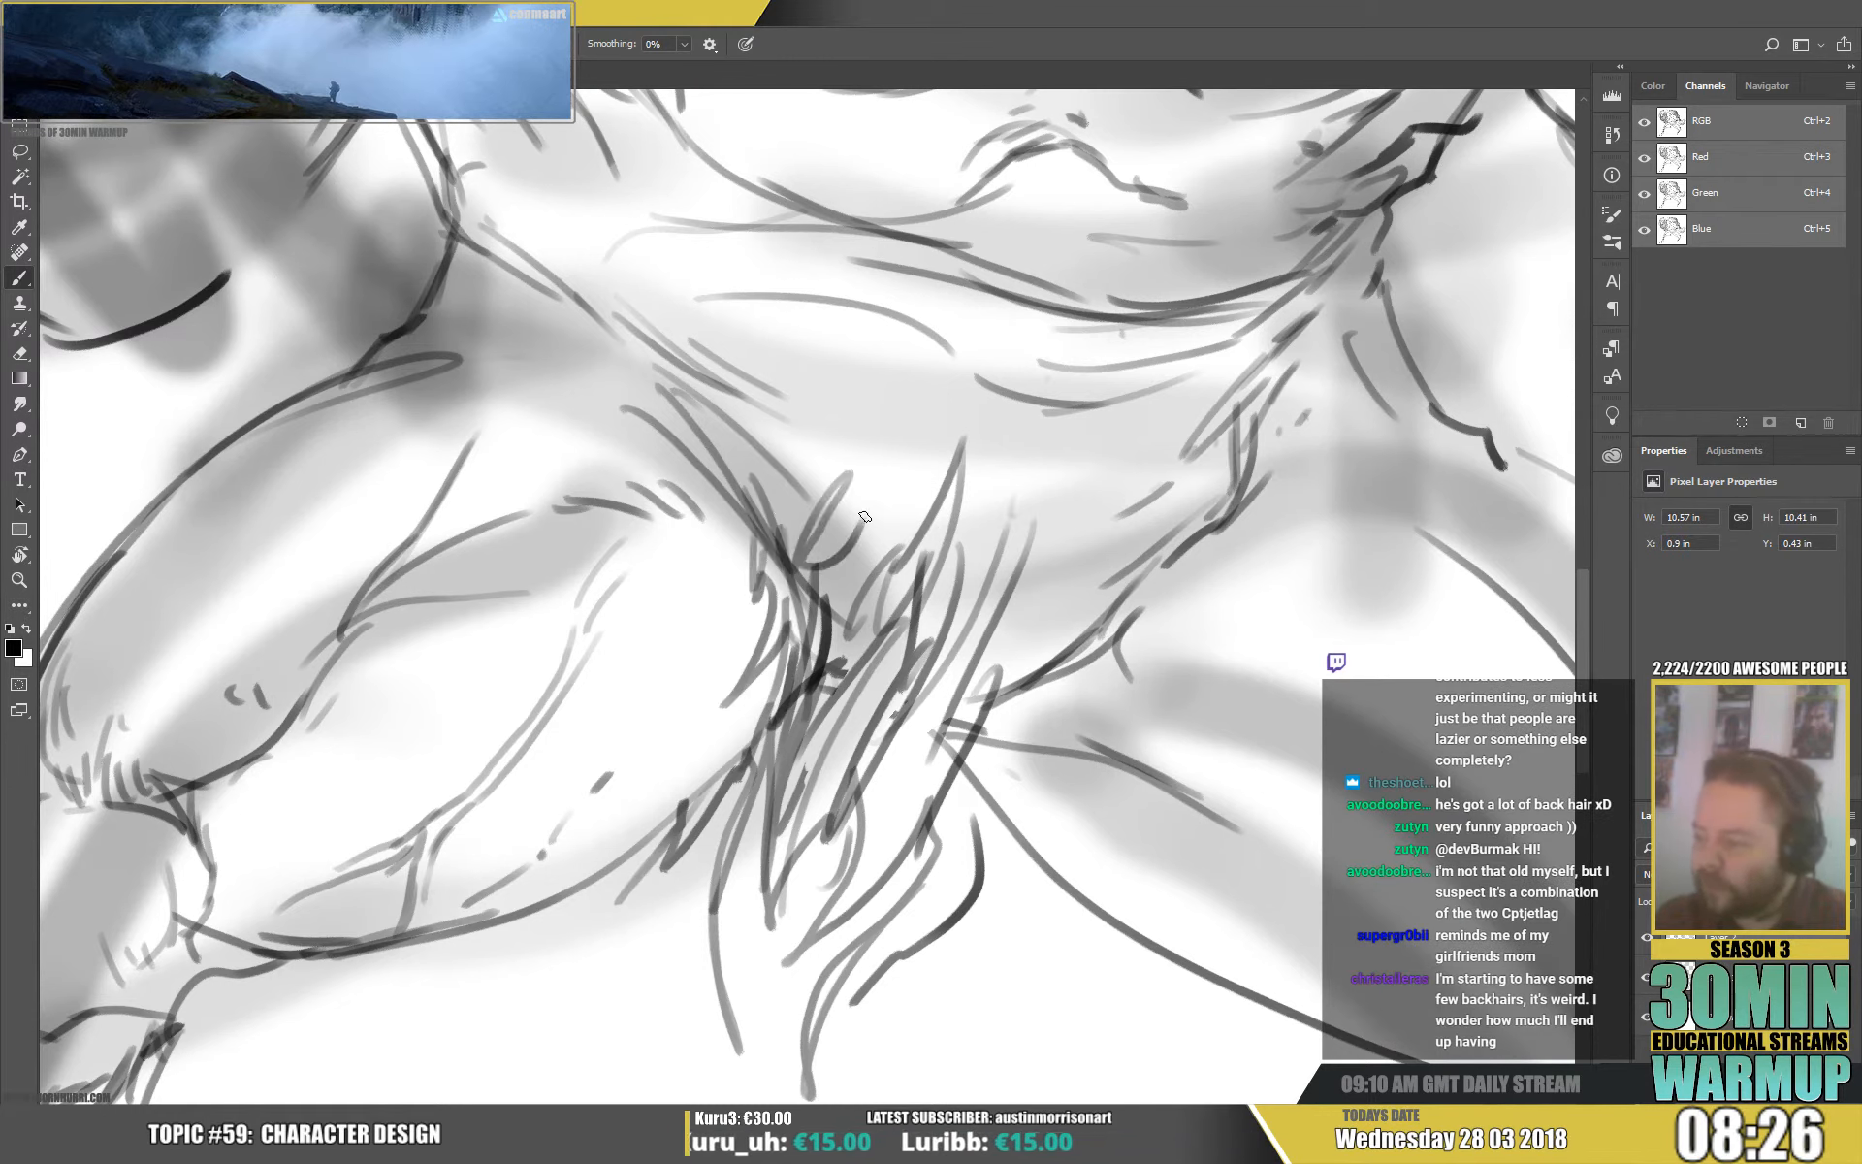
mouse_move(840, 593)
mouse_down()
mouse_move(948, 471)
mouse_move(885, 564)
mouse_up()
drag(924, 529, 884, 567)
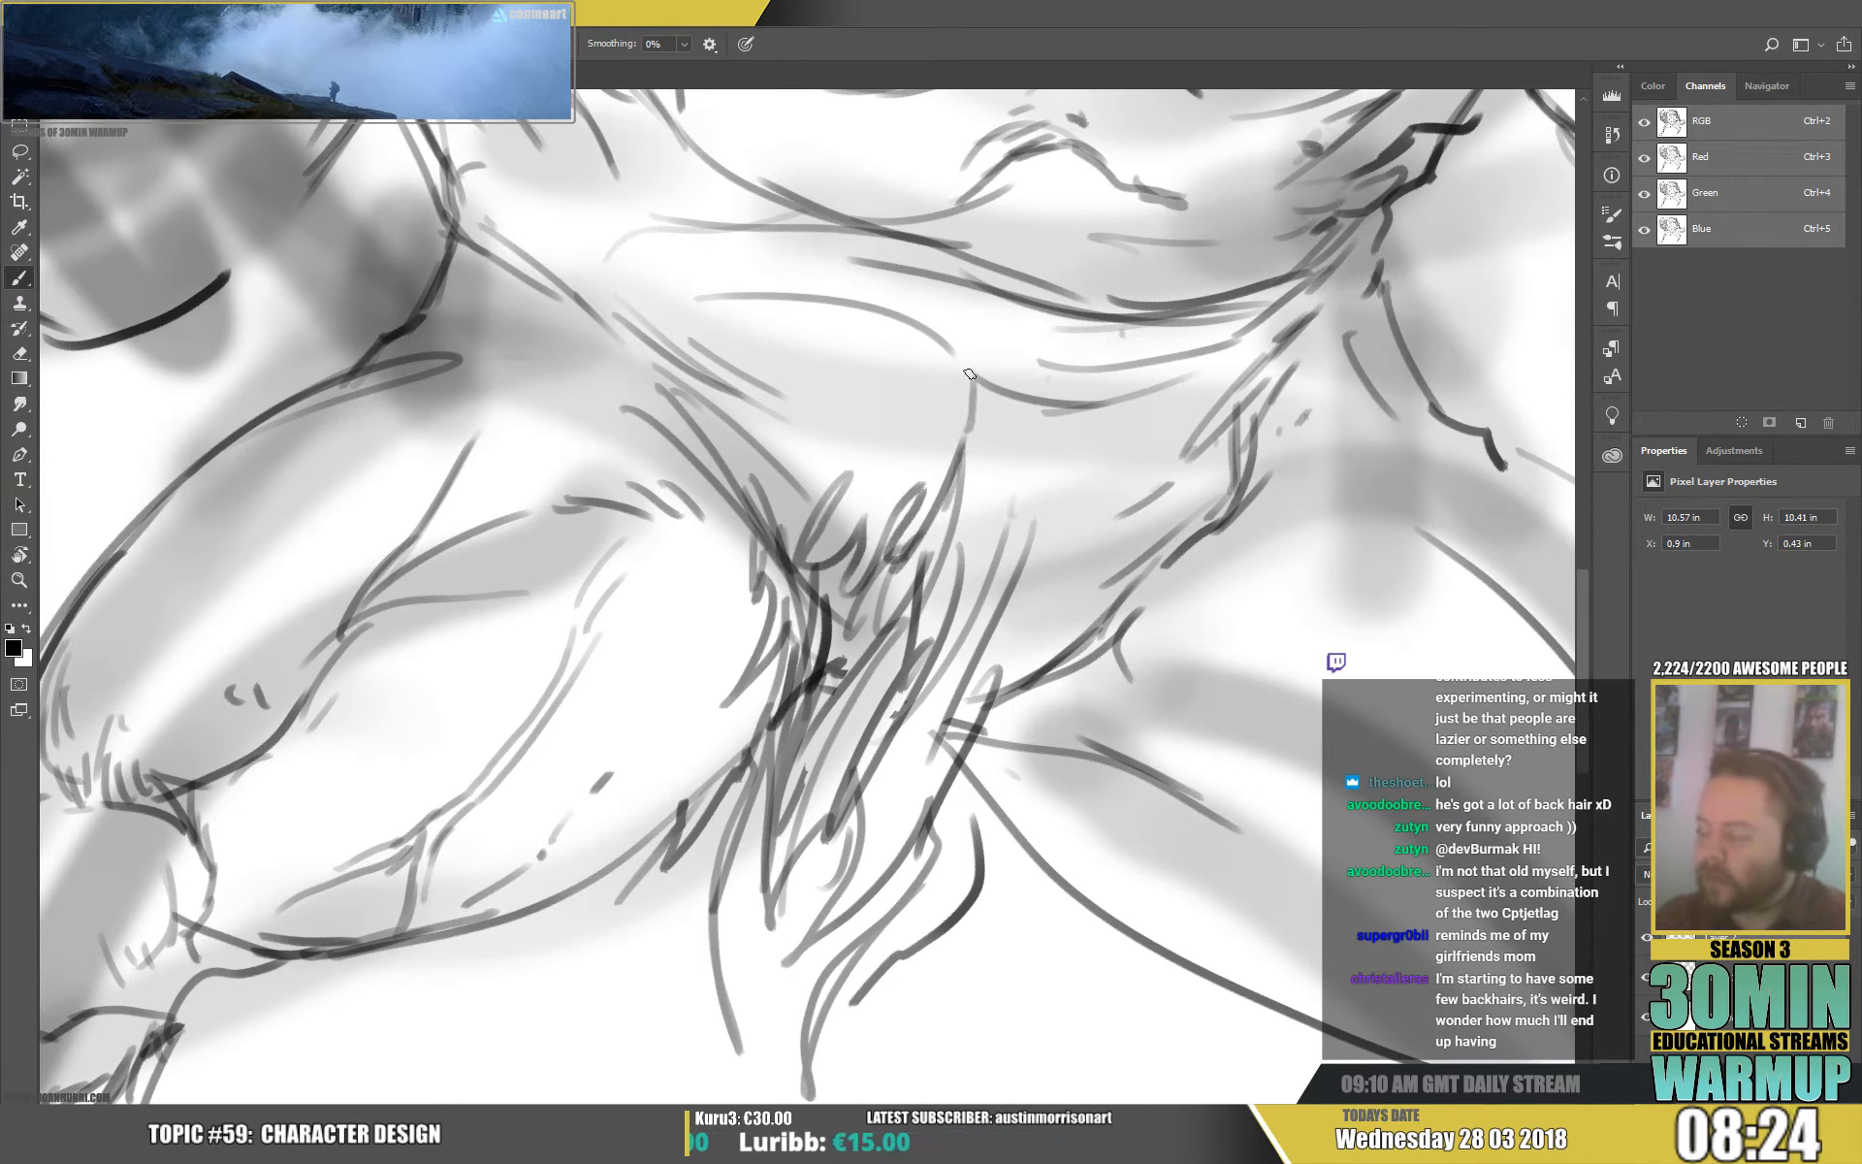
mouse_move(970, 376)
mouse_down()
mouse_move(973, 568)
mouse_move(977, 543)
mouse_move(958, 613)
mouse_up()
mouse_move(1008, 535)
mouse_down()
mouse_move(1039, 615)
mouse_move(1017, 567)
mouse_move(996, 657)
mouse_move(1032, 643)
mouse_move(1096, 545)
mouse_up()
mouse_move(1096, 545)
mouse_down()
mouse_move(1079, 611)
mouse_move(1135, 536)
mouse_up()
Extend the hanging fur along the groin's straight-leg side, erasing overlaps and redrawing darker strands down its outer edge.
mouse_move(1152, 472)
mouse_down()
mouse_move(1083, 624)
mouse_move(974, 712)
mouse_move(965, 781)
mouse_up()
mouse_move(1057, 657)
mouse_down()
mouse_move(981, 769)
mouse_move(1004, 868)
mouse_up()
mouse_move(980, 797)
mouse_down()
mouse_move(995, 844)
mouse_move(1078, 644)
mouse_up()
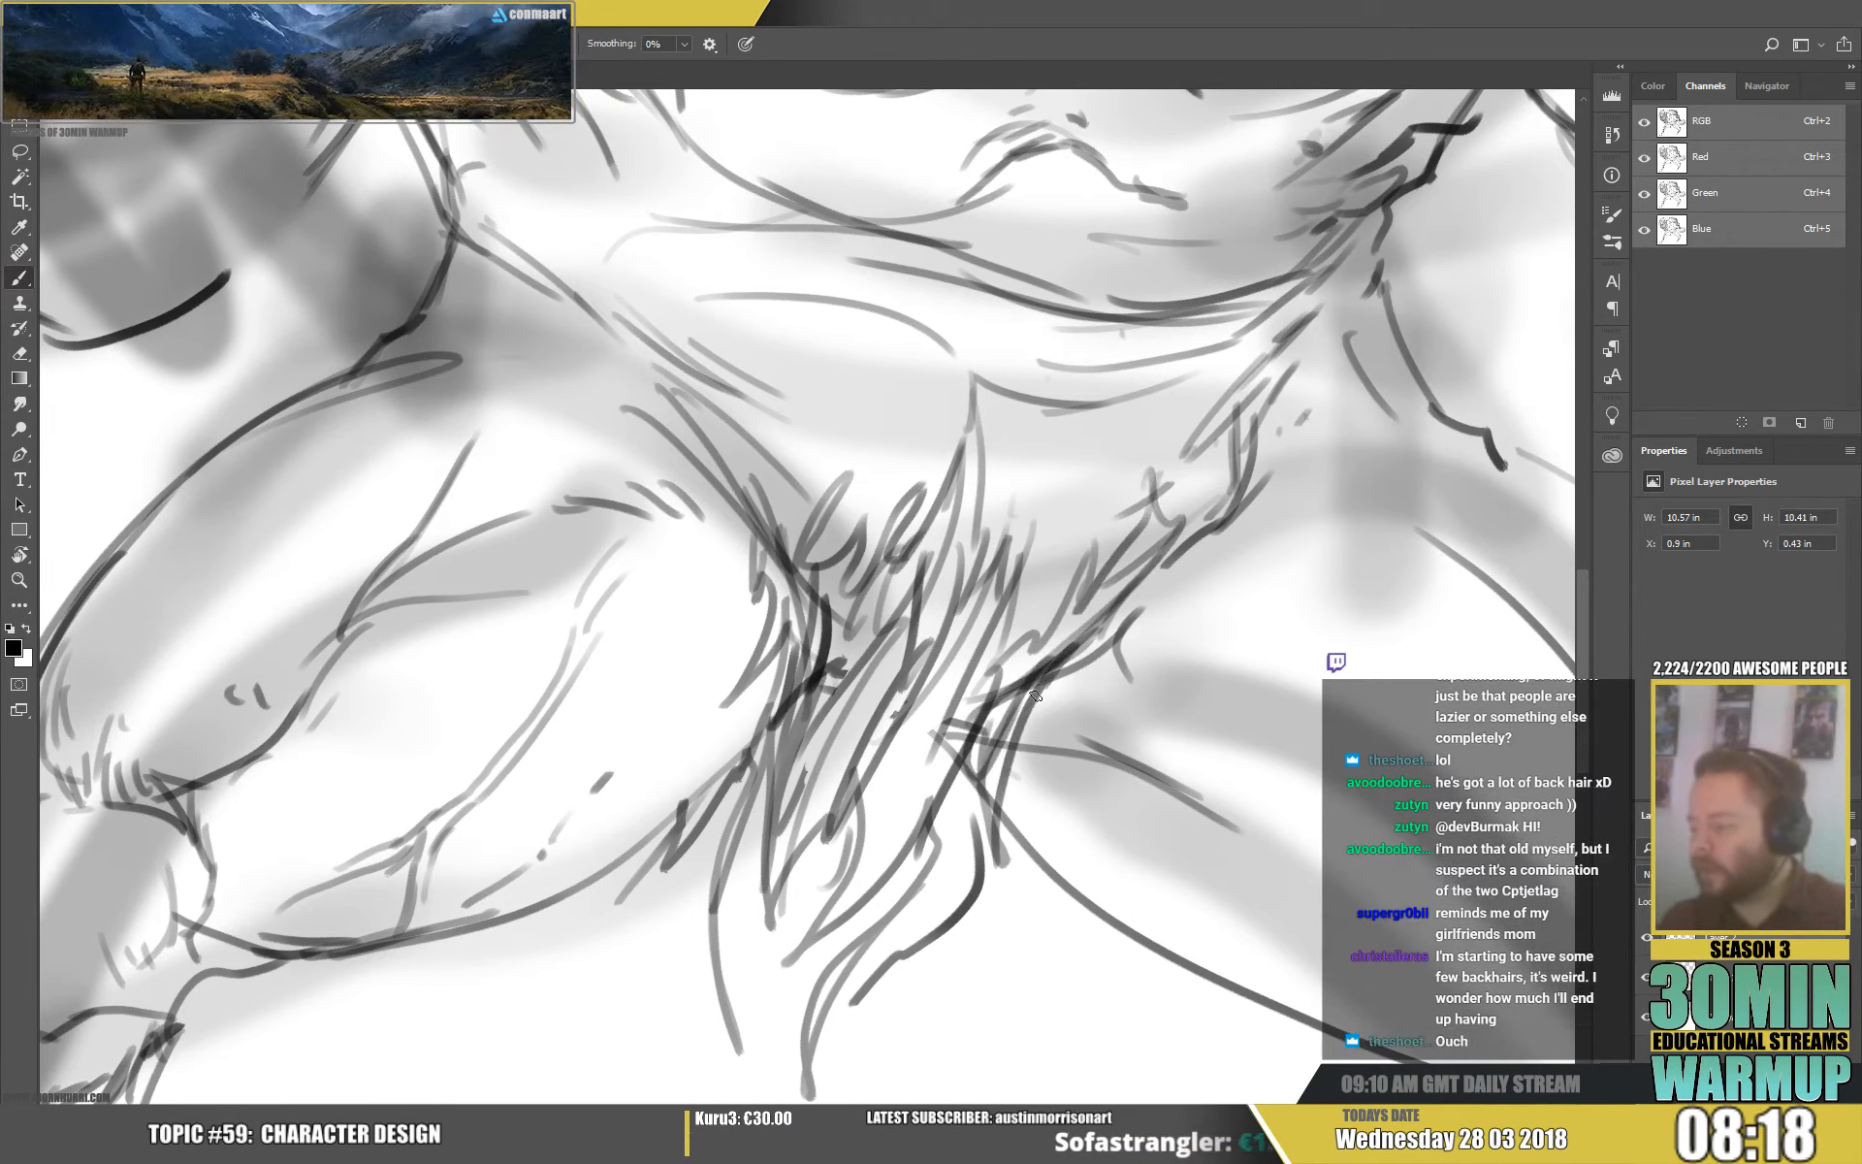
key(e)
mouse_move(989, 728)
mouse_down()
mouse_move(978, 835)
mouse_move(989, 752)
mouse_move(1004, 891)
mouse_move(970, 853)
mouse_up()
key(b)
drag(978, 766, 952, 887)
drag(964, 776, 955, 887)
drag(1003, 689, 972, 750)
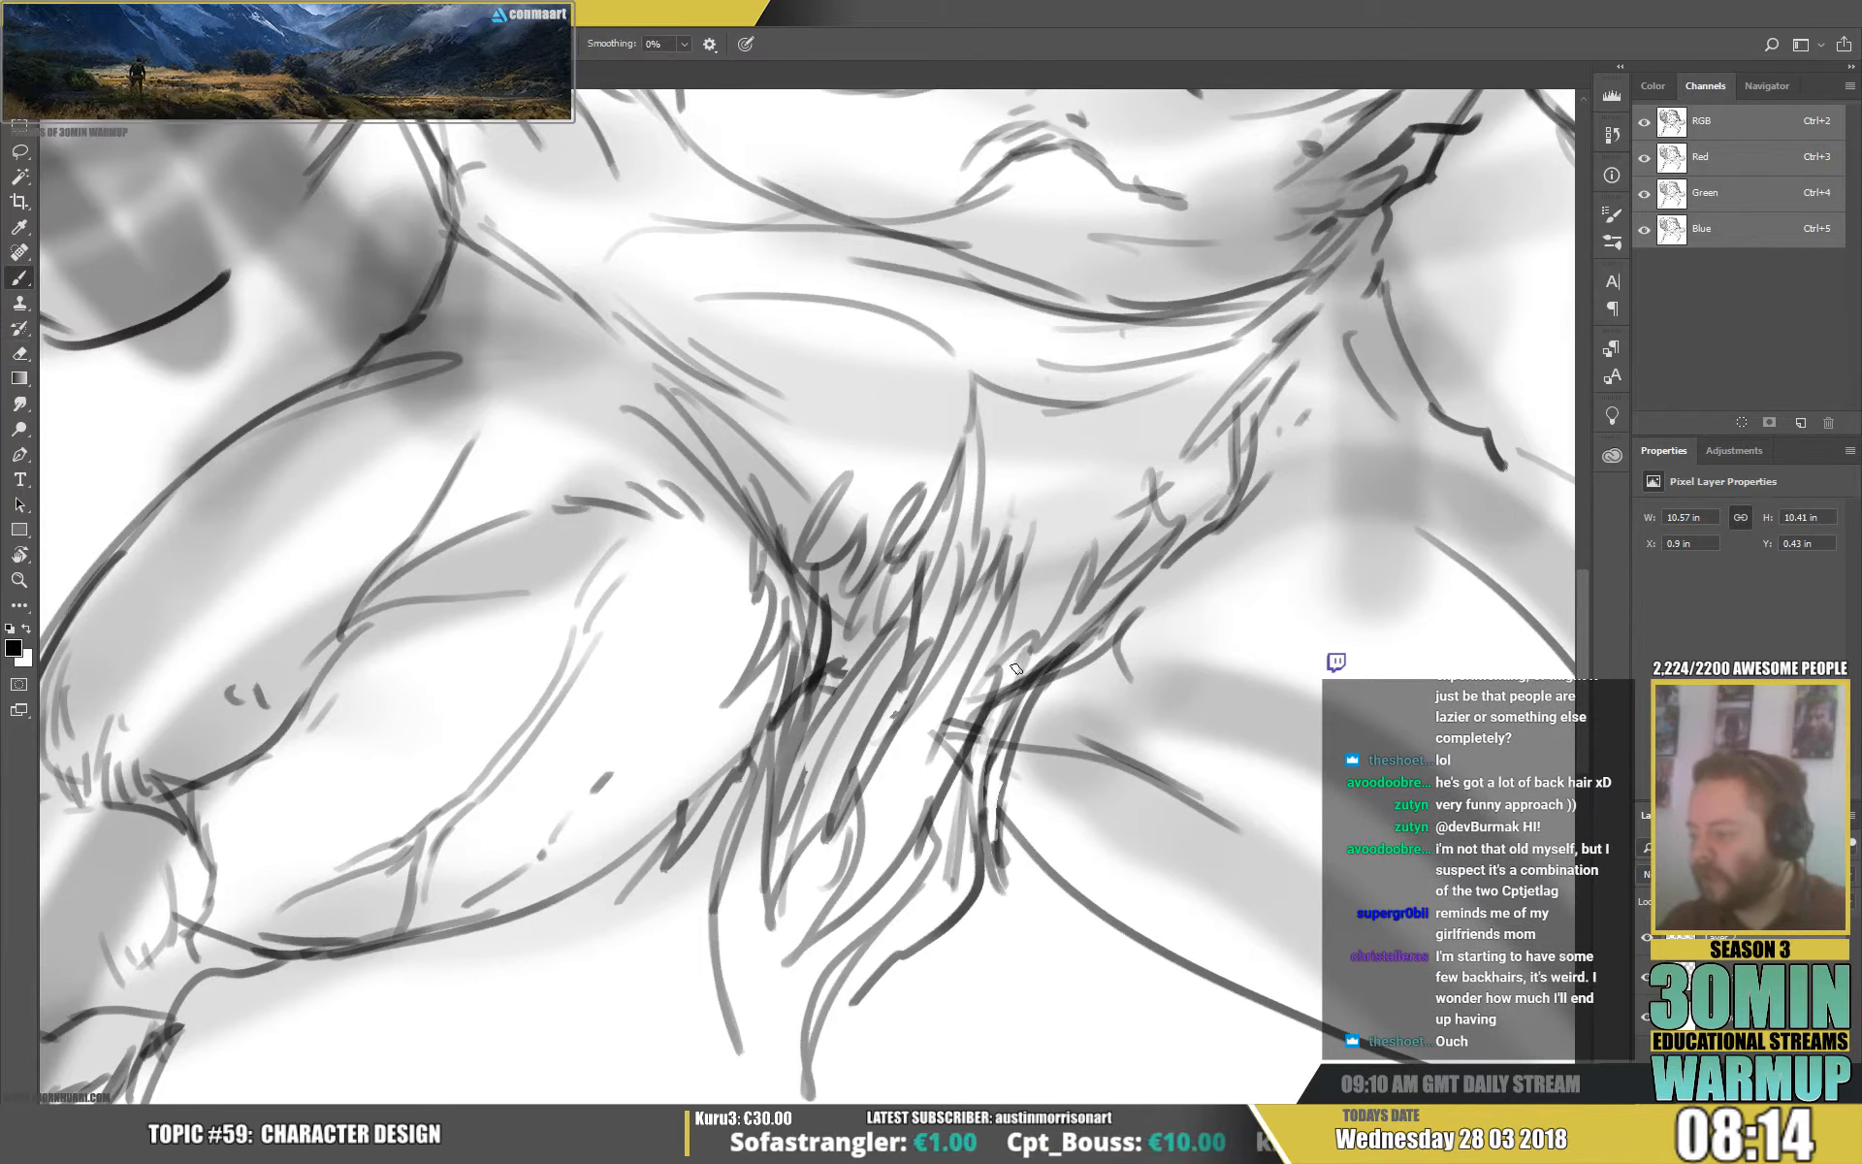
mouse_move(1064, 574)
mouse_down()
mouse_move(1026, 698)
mouse_move(984, 739)
mouse_up()
Erase light slivers through the dark fur contour where it meets the straight leg's thigh.
key(e)
drag(1053, 654, 1020, 695)
mouse_move(1092, 617)
mouse_down()
mouse_move(1040, 706)
mouse_move(1100, 602)
mouse_move(1025, 652)
mouse_up()
key(b)
key(e)
Erase parts of the dark fur near the bent leg and redraw them as separate darker strands.
drag(904, 629, 838, 723)
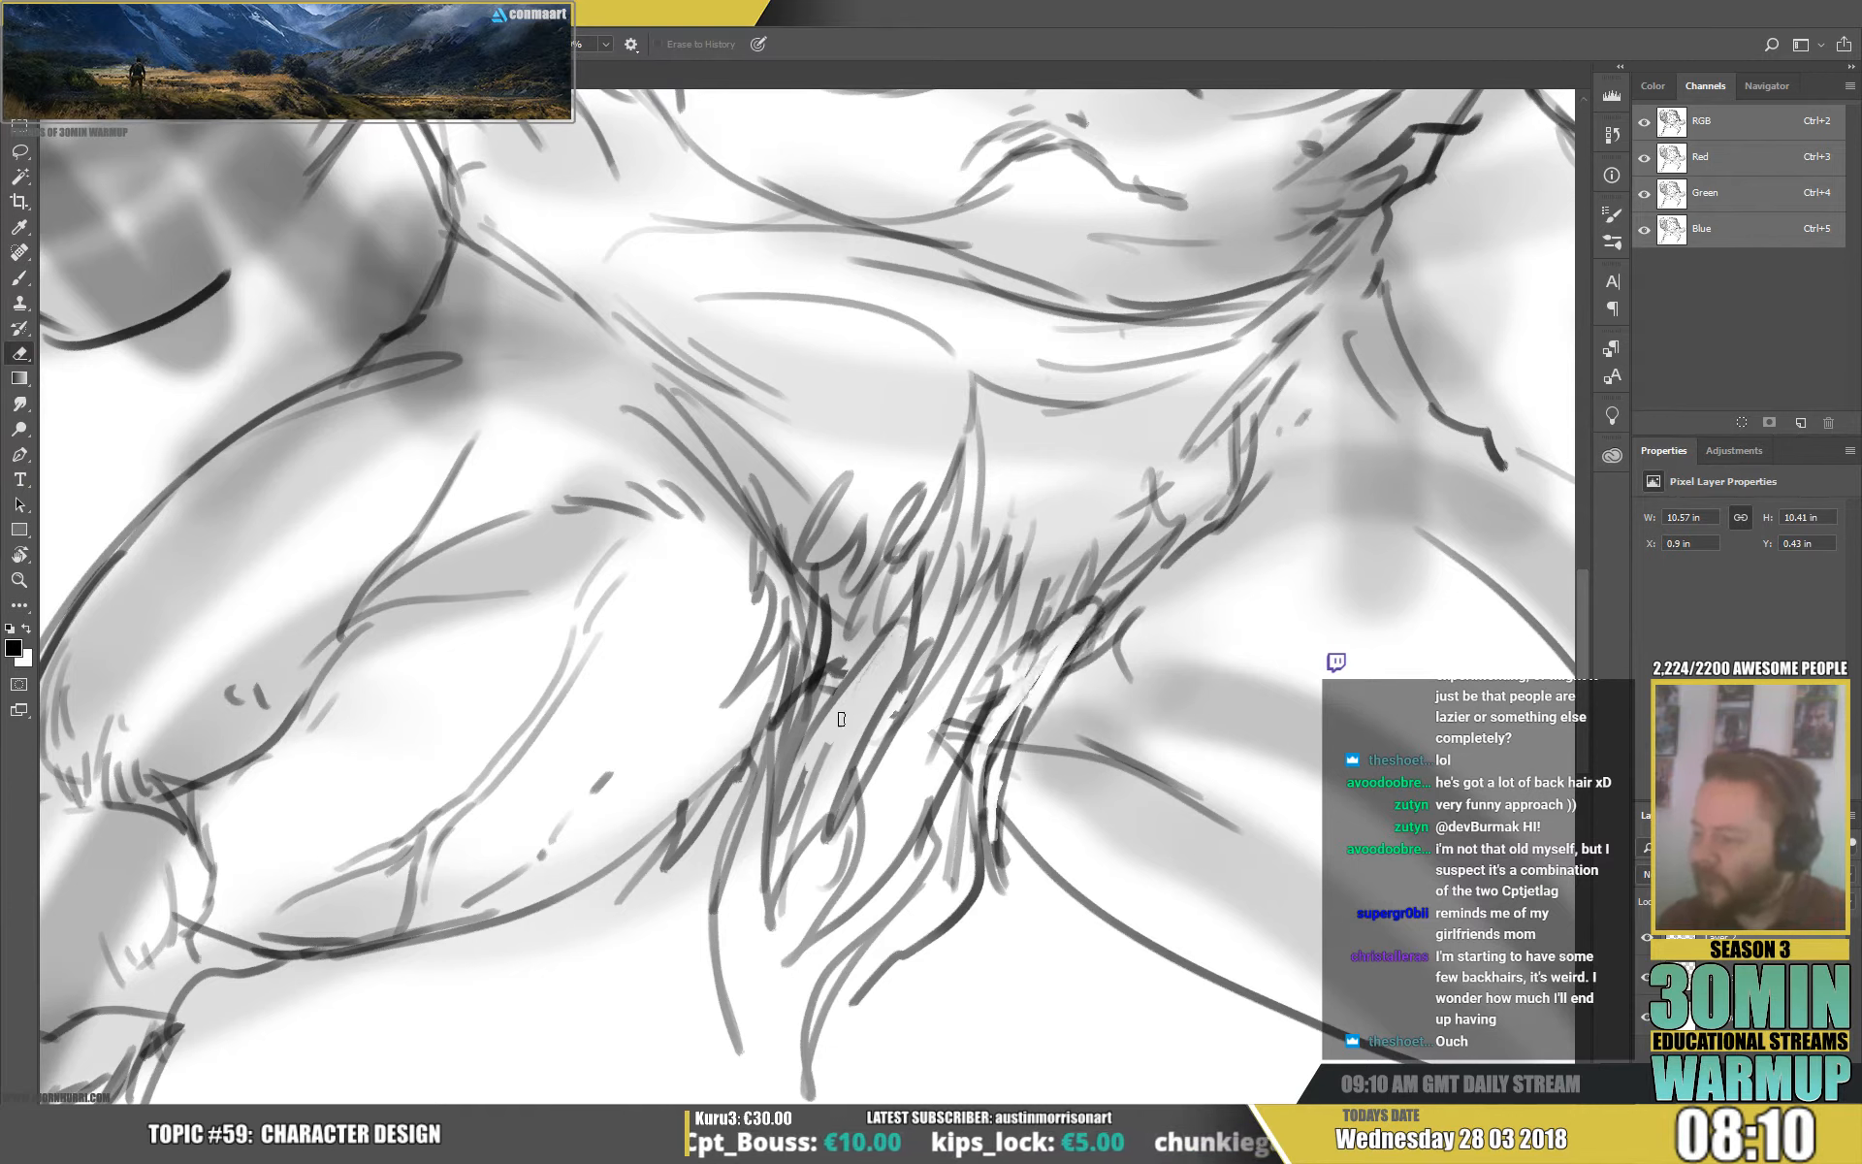
key(b)
drag(923, 570, 859, 717)
drag(910, 634, 787, 840)
drag(877, 580, 834, 689)
drag(857, 588, 828, 692)
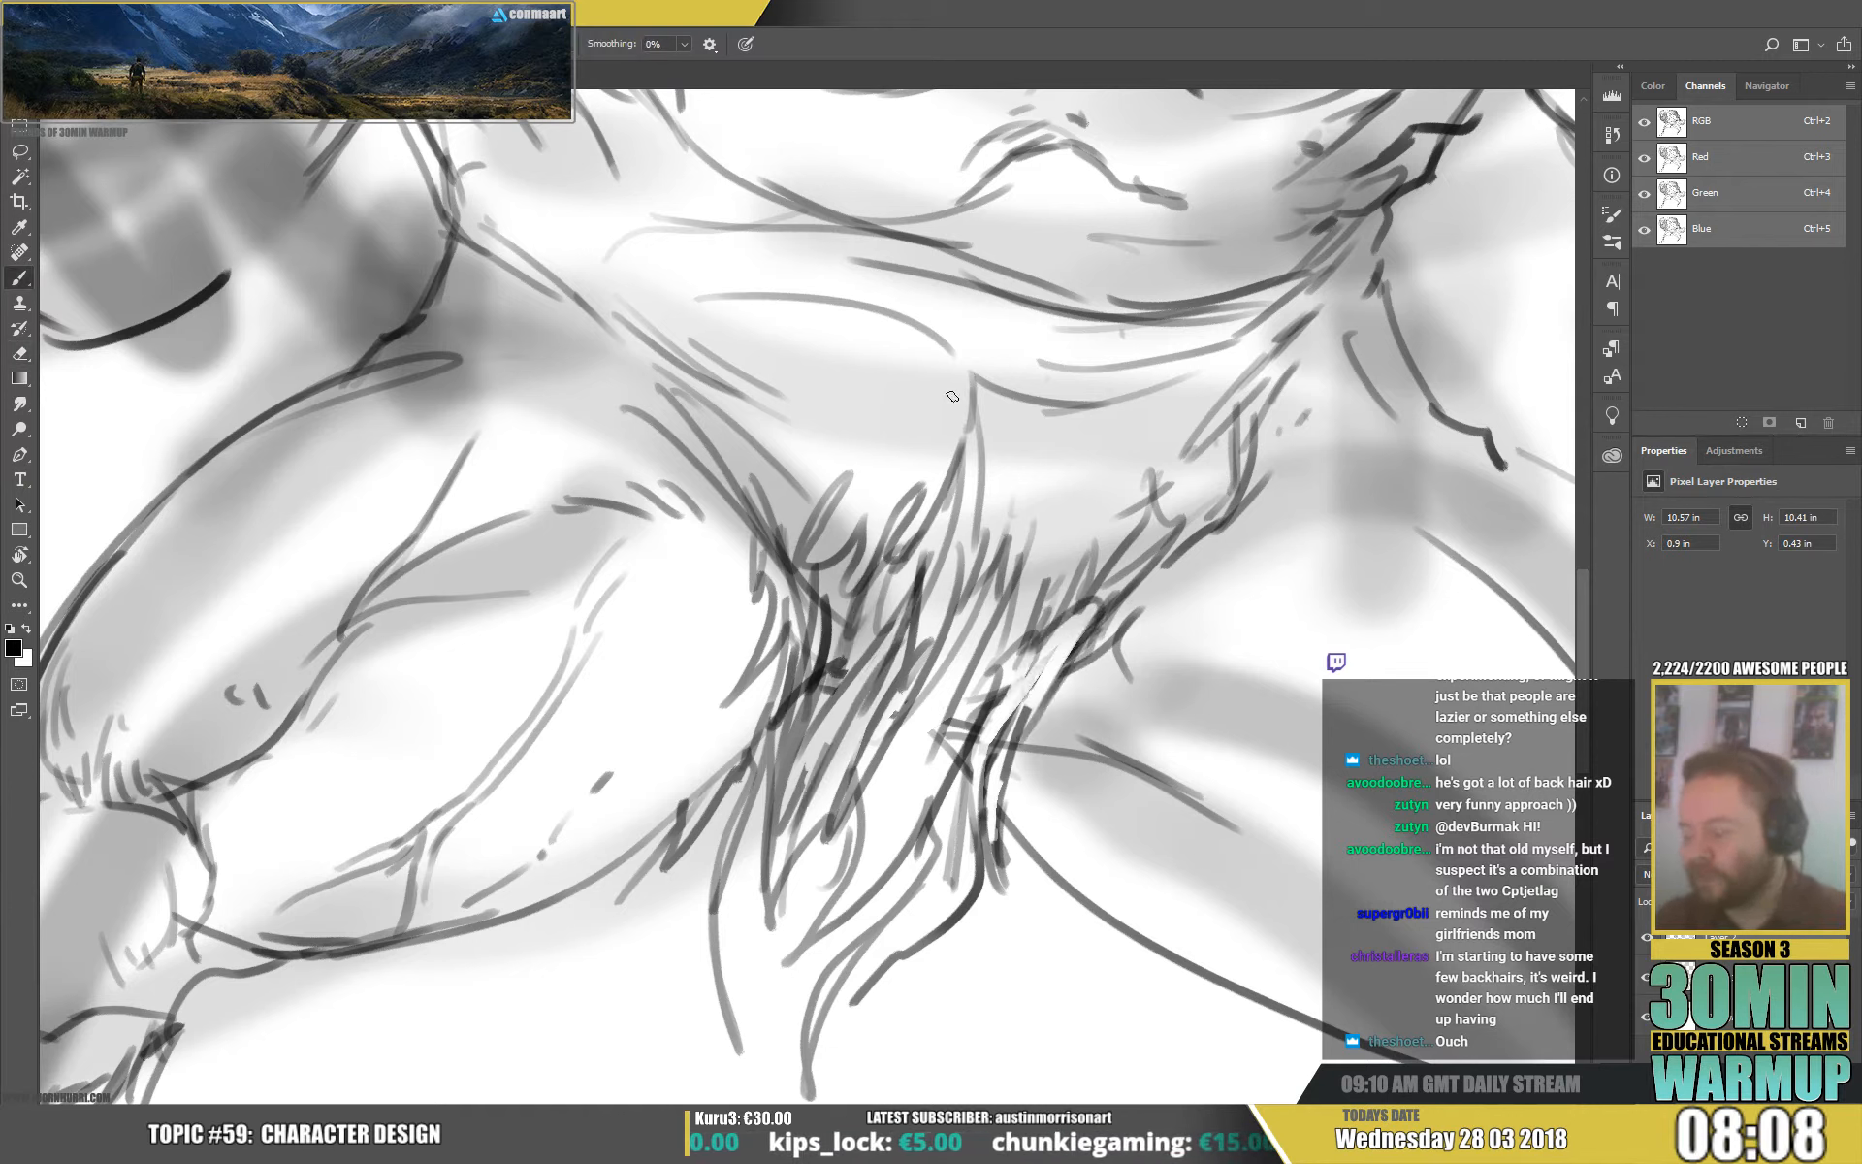
key(e)
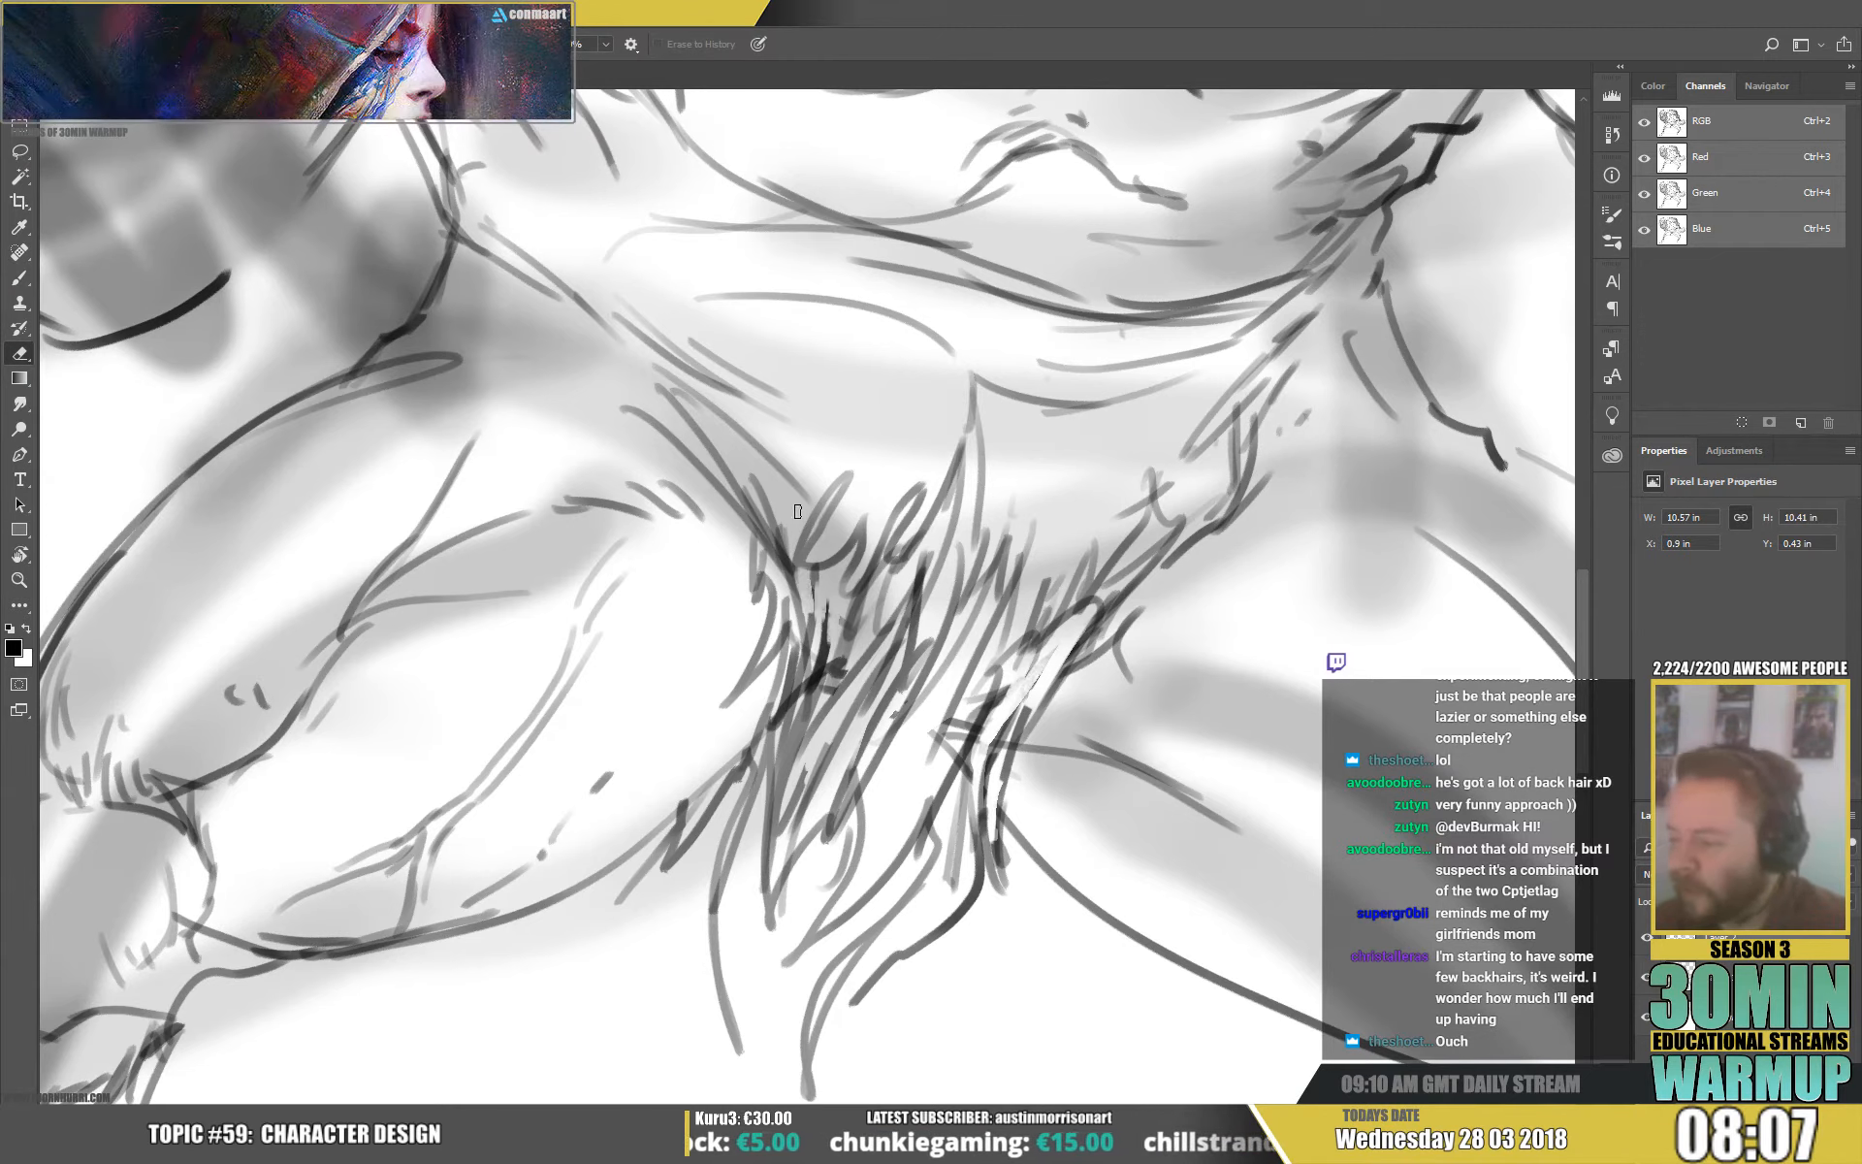
key(b)
mouse_move(822, 564)
mouse_down()
mouse_move(803, 665)
mouse_move(826, 567)
mouse_up()
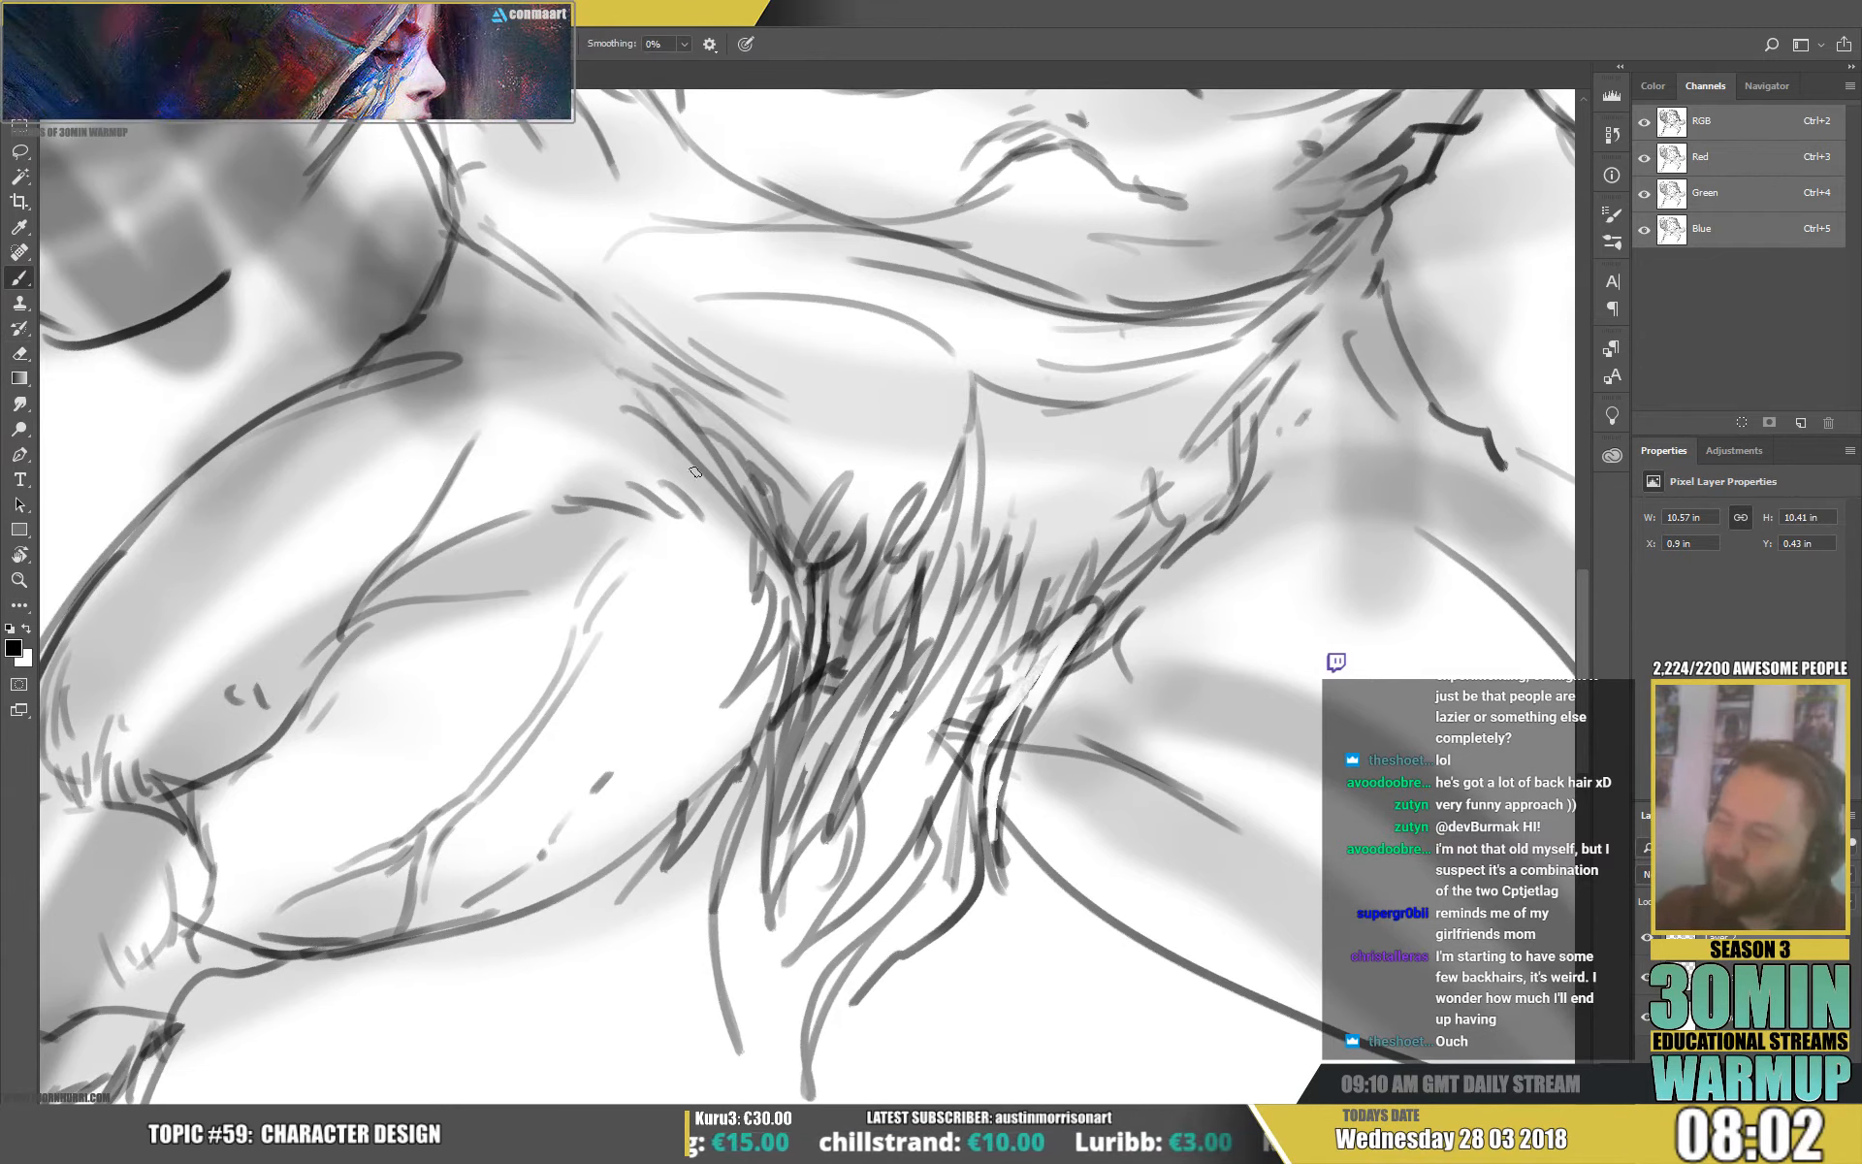
Add hatch and contour strokes at the waist where it meets the fist arm's forearm.
drag(720, 363, 1013, 623)
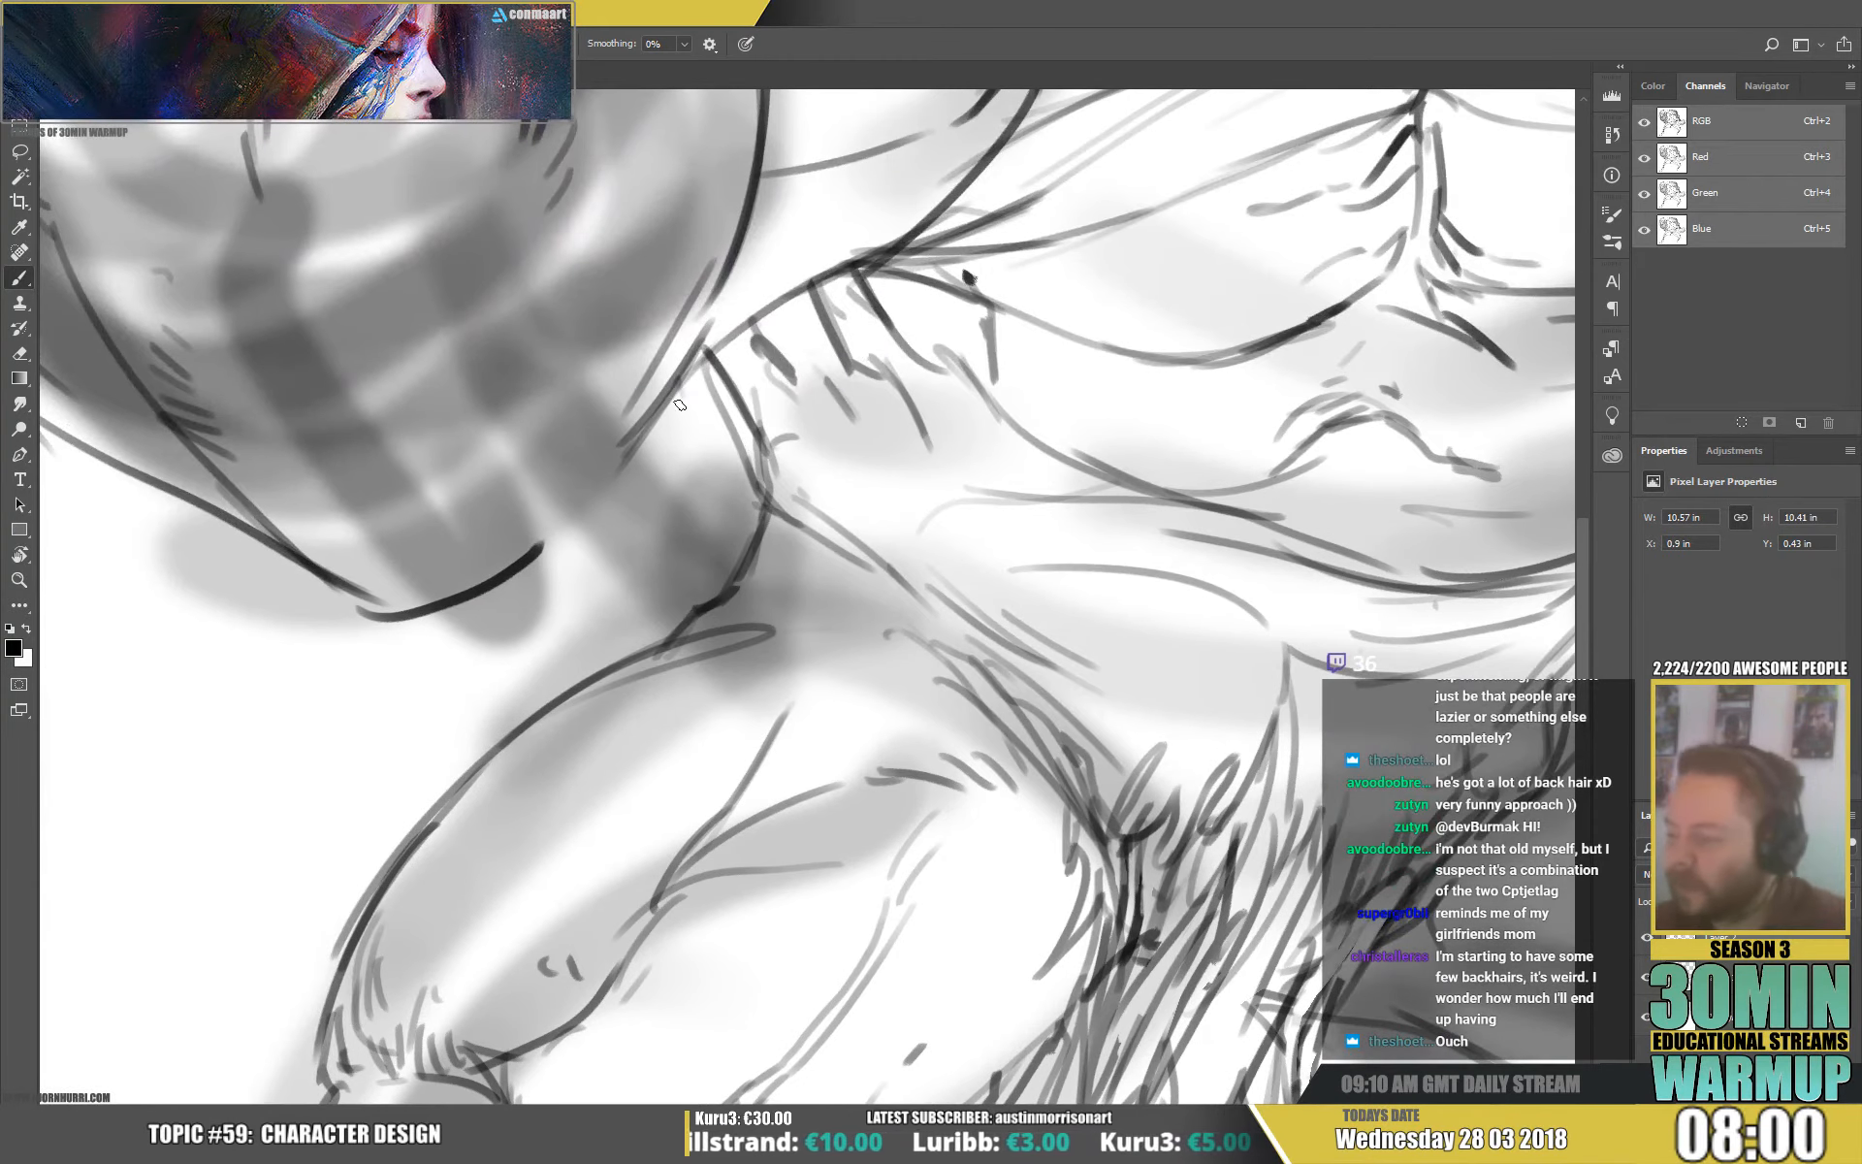
mouse_move(679, 405)
mouse_down()
mouse_move(693, 456)
mouse_move(669, 543)
mouse_move(737, 480)
mouse_move(748, 539)
mouse_up()
drag(742, 556, 705, 580)
drag(831, 484, 881, 400)
mouse_move(686, 359)
mouse_down()
mouse_move(684, 384)
mouse_move(723, 302)
mouse_move(621, 430)
mouse_up()
drag(679, 357, 727, 578)
drag(1000, 320, 1127, 682)
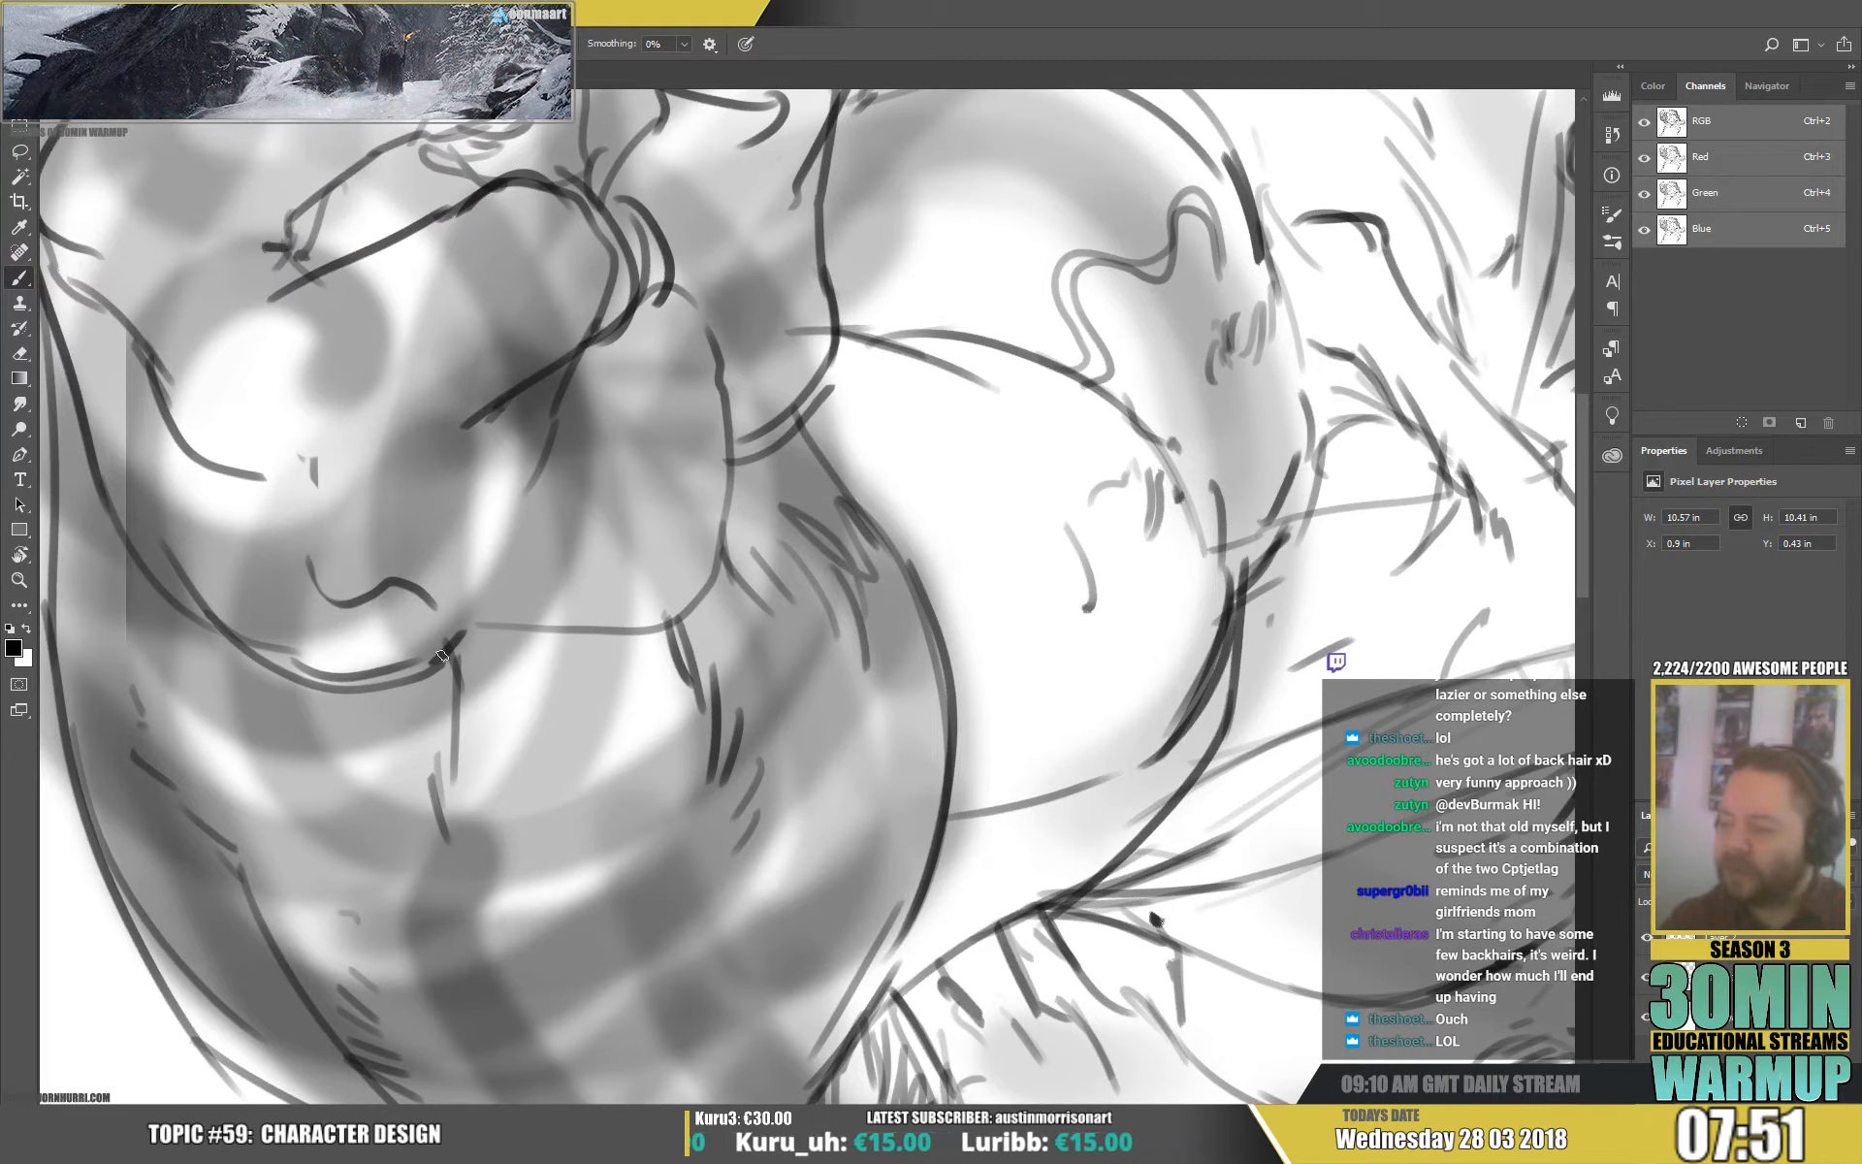
Darken the lower fold line of the foreground fist and add short curved creases across the heel of the hand.
drag(441, 657, 599, 628)
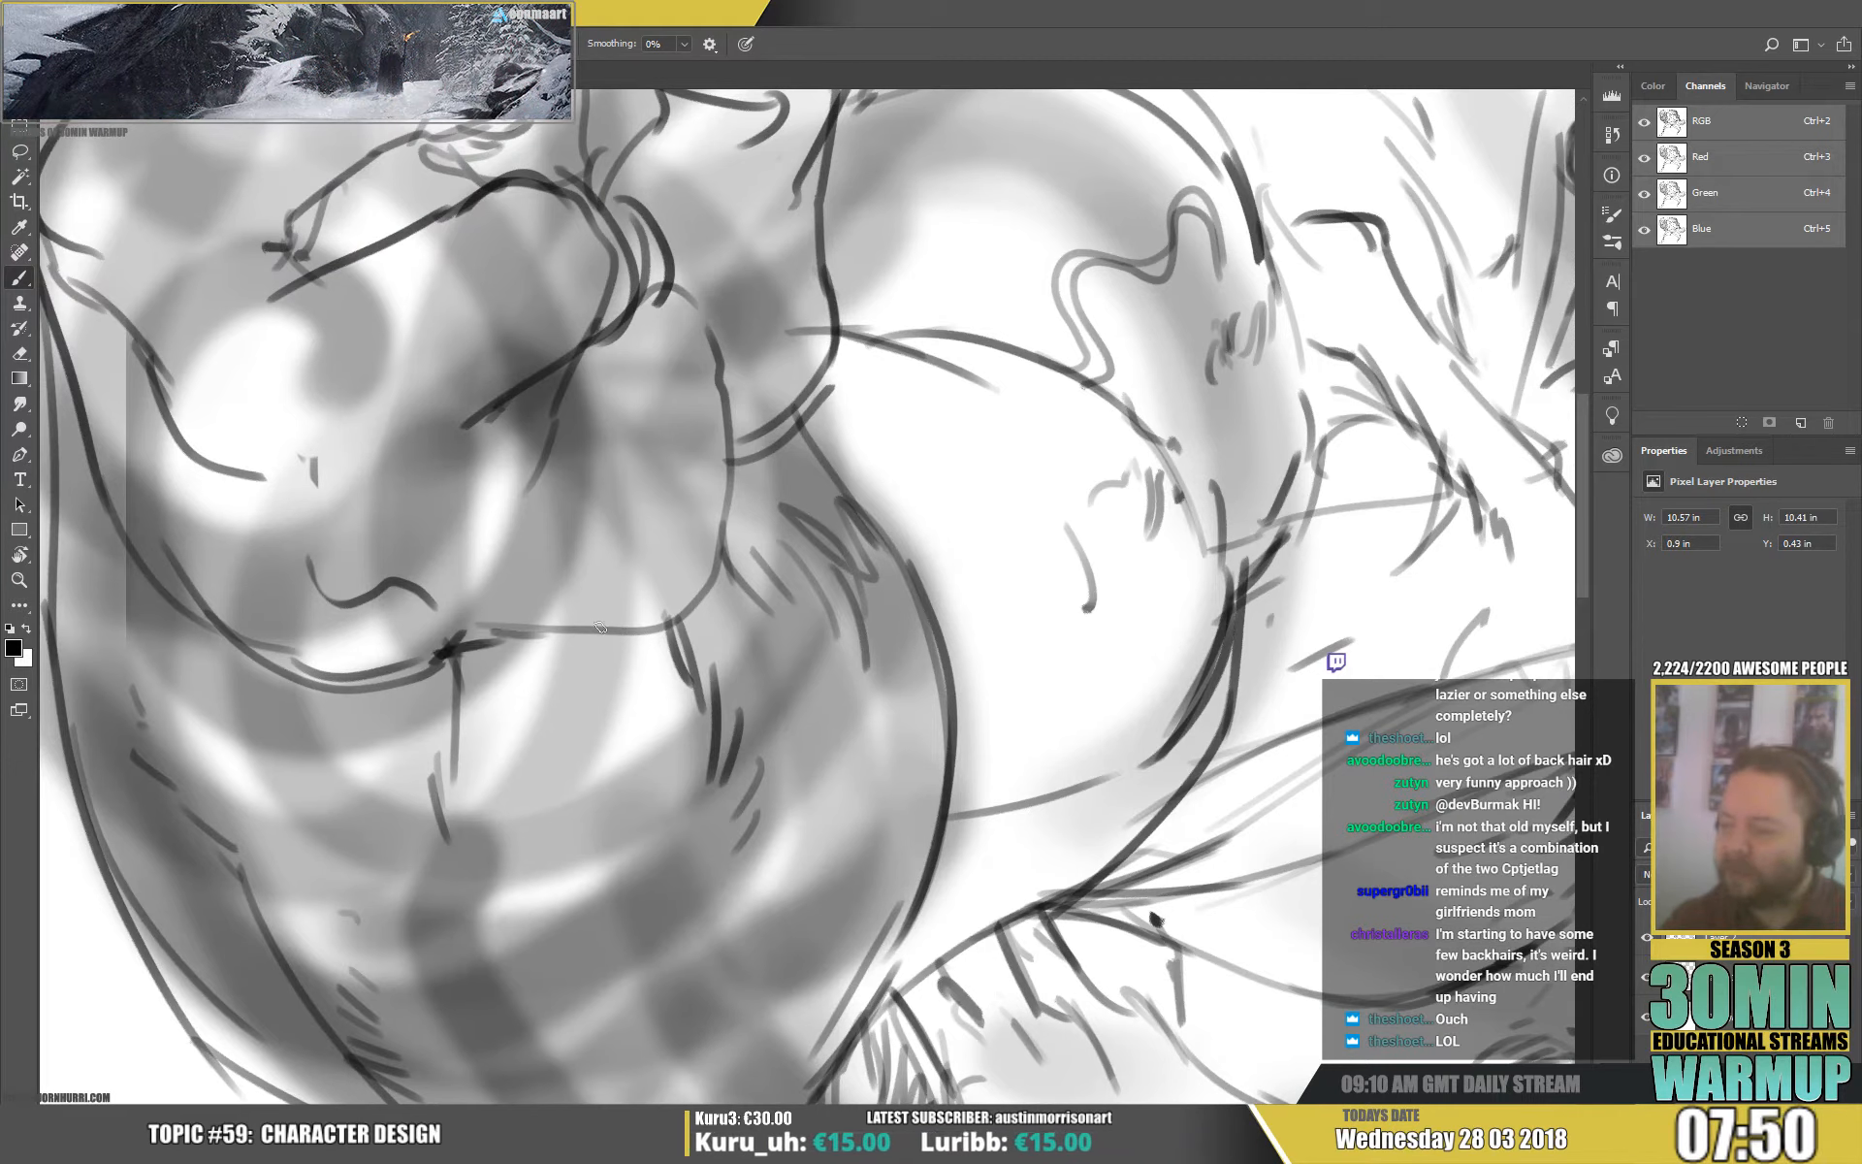
mouse_move(584, 483)
mouse_down()
mouse_move(720, 527)
mouse_move(714, 557)
mouse_up()
drag(690, 530, 711, 565)
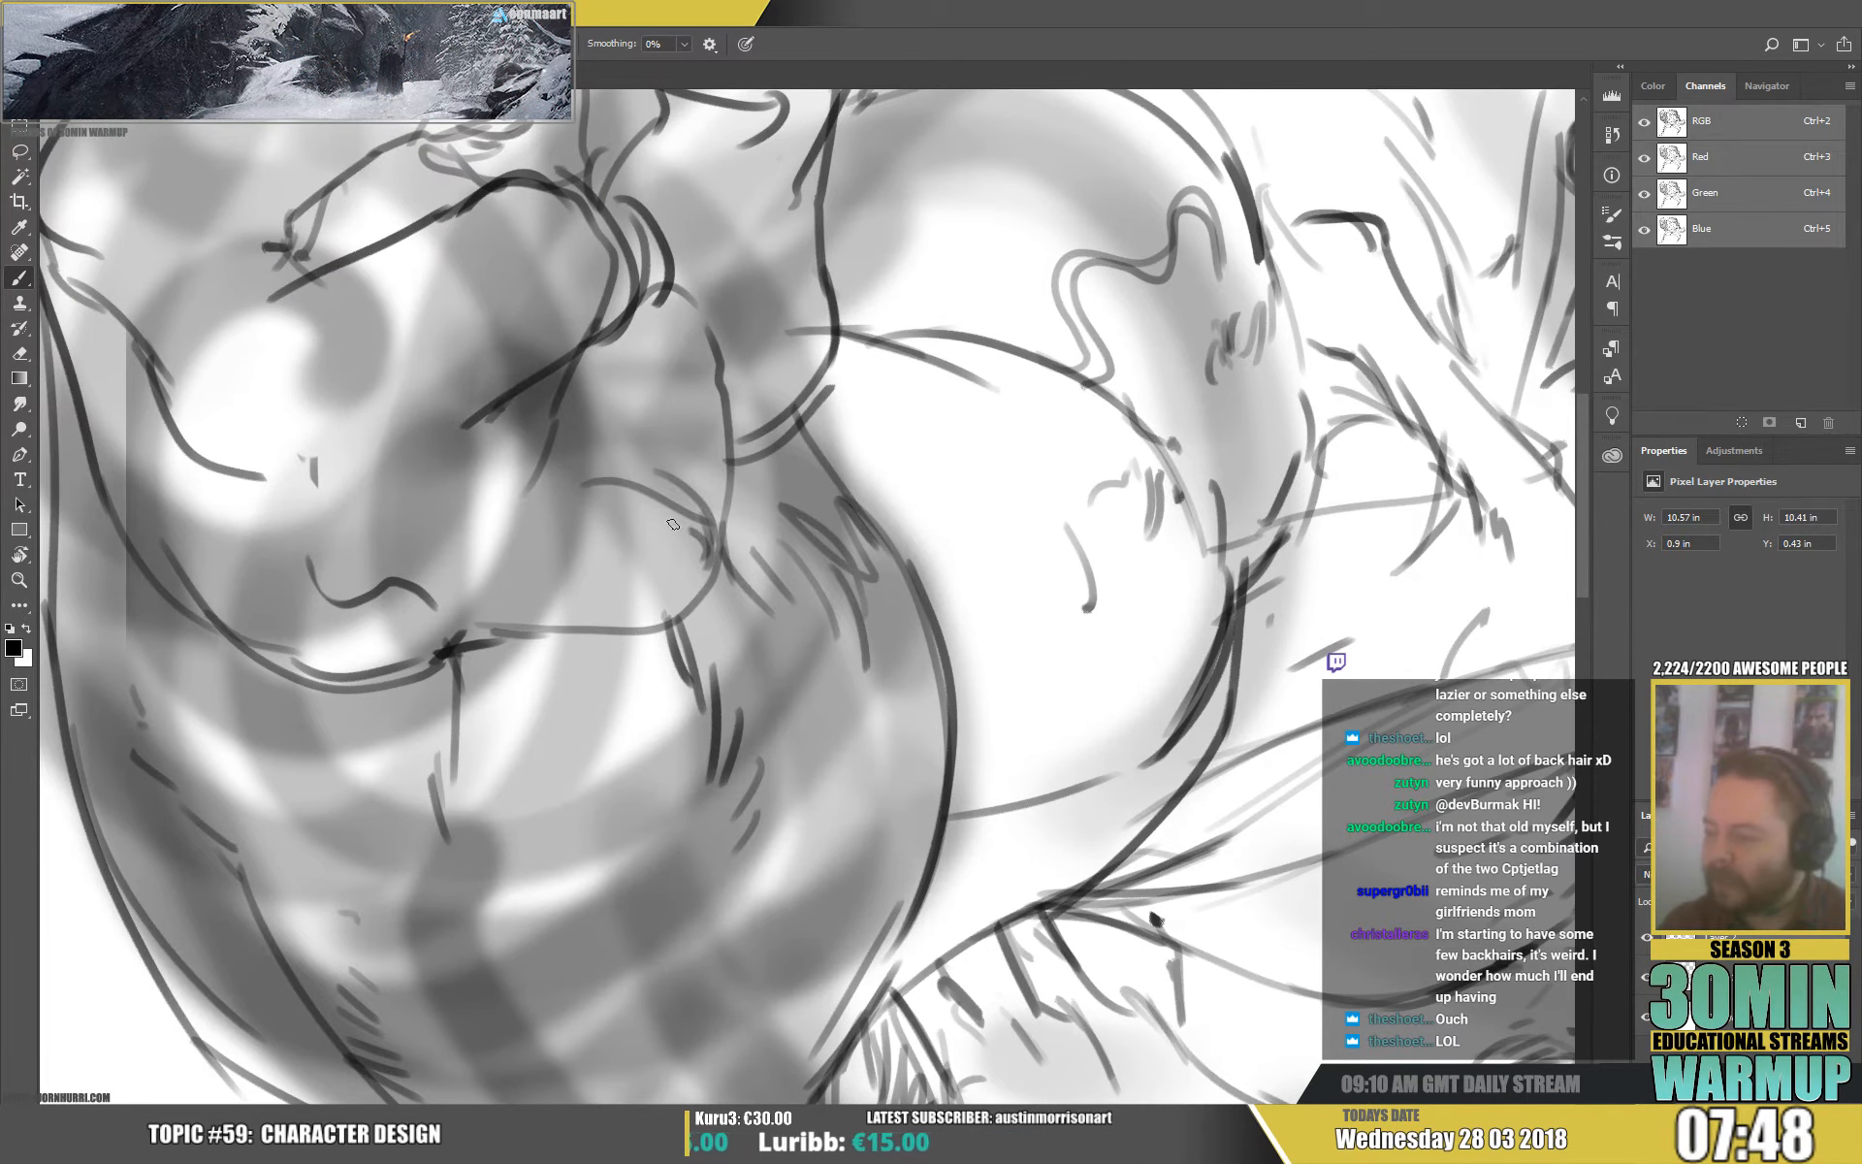
drag(882, 297, 900, 579)
drag(534, 472, 605, 585)
drag(593, 524, 607, 589)
Round out the oval fingertip on the foreground fist and add crease strokes between the fingers.
drag(223, 590, 175, 635)
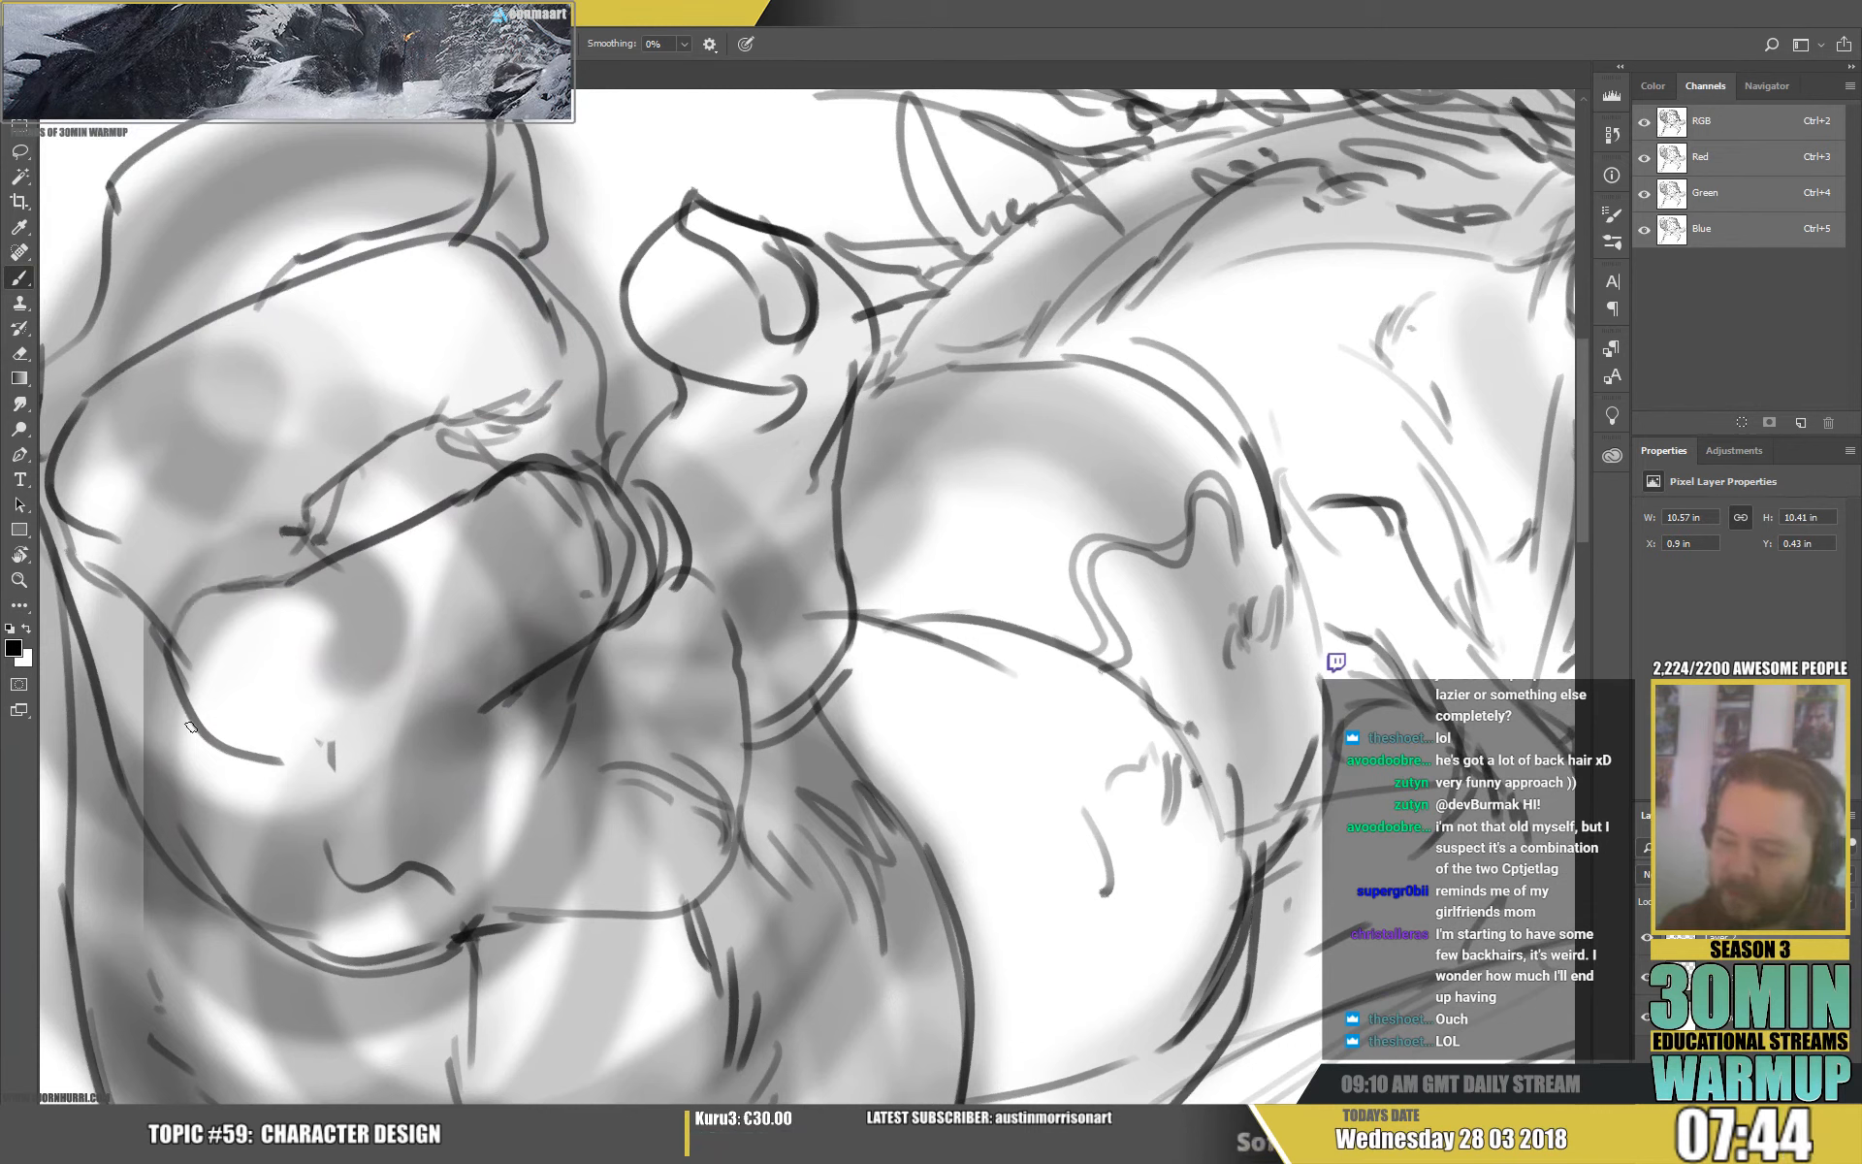
drag(291, 603, 351, 620)
mouse_move(361, 609)
mouse_down()
mouse_move(355, 737)
mouse_move(229, 798)
mouse_move(178, 739)
mouse_move(256, 833)
mouse_up()
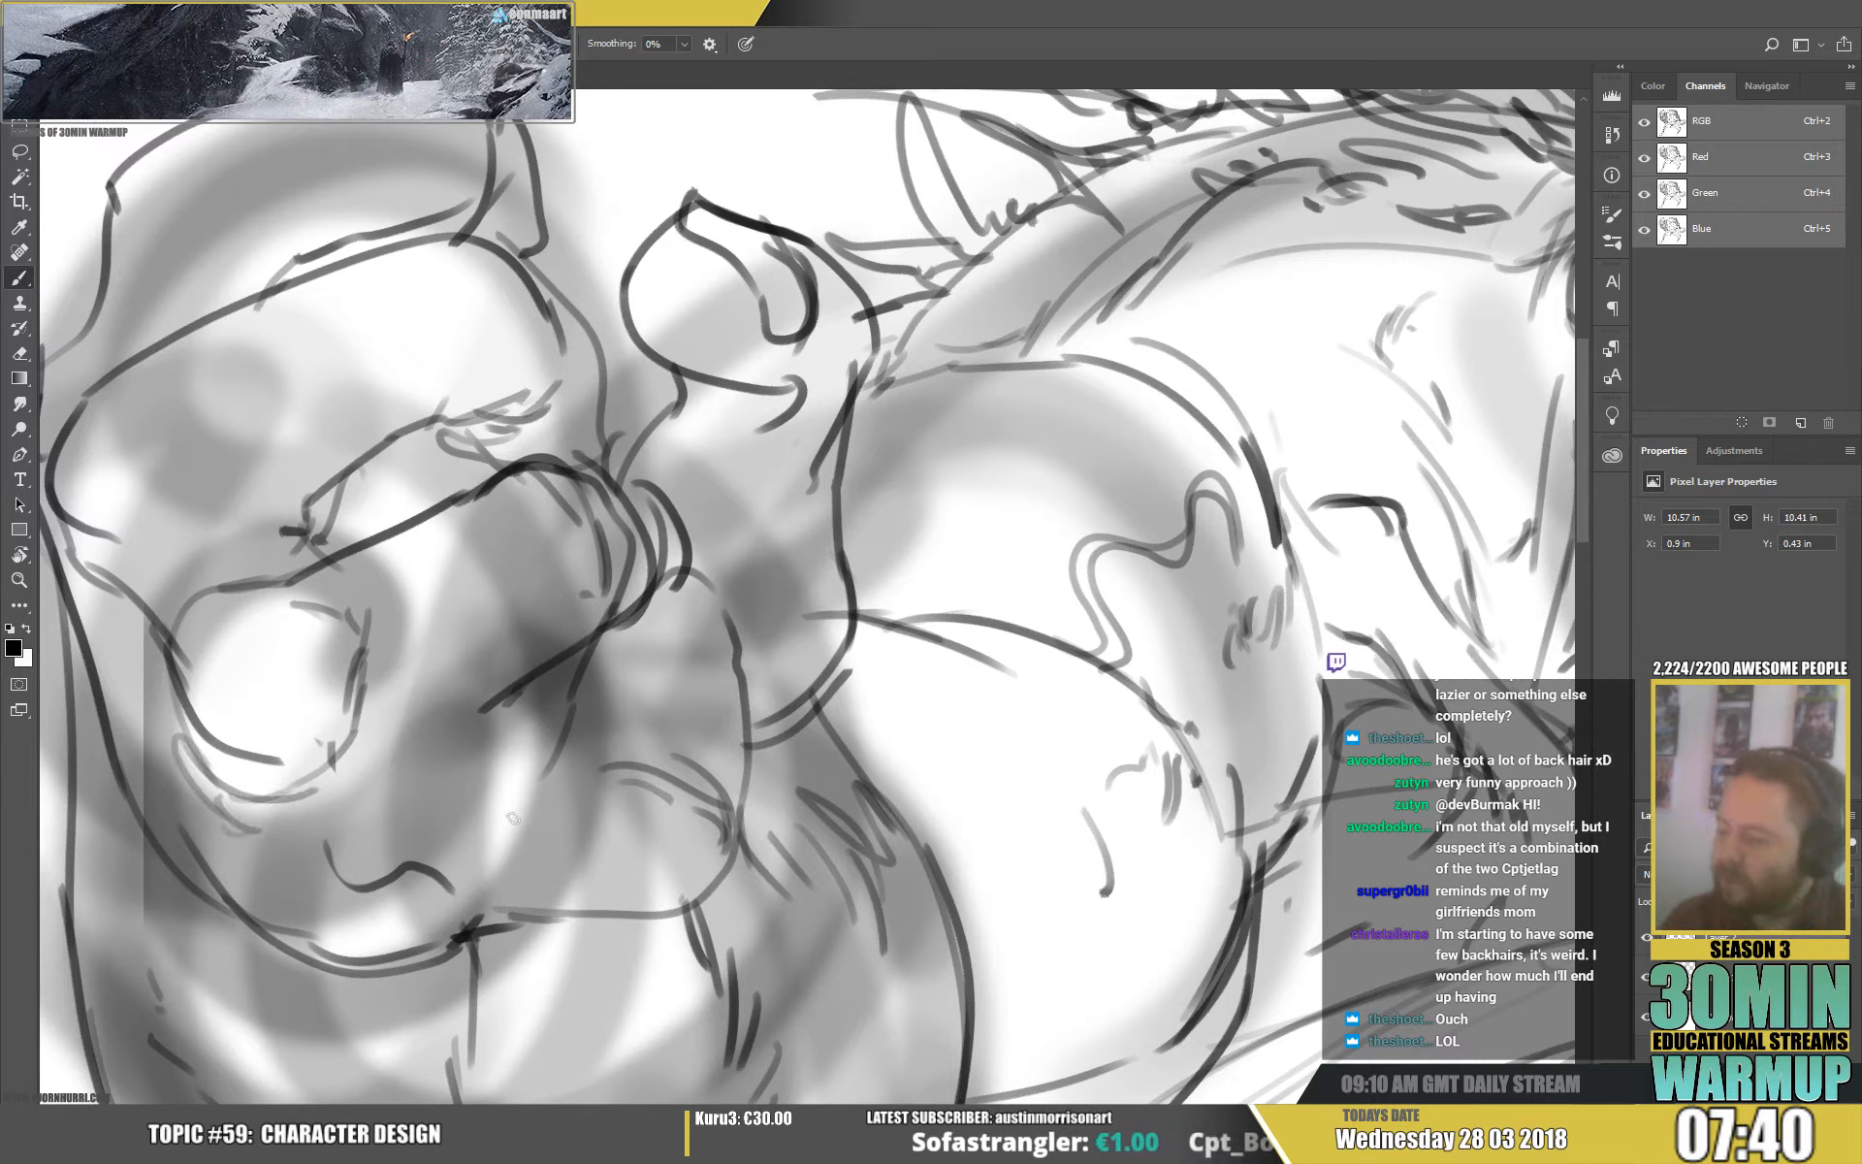
drag(375, 815, 303, 832)
drag(467, 788, 446, 794)
drag(563, 746, 508, 746)
mouse_move(549, 731)
mouse_down()
mouse_move(473, 741)
mouse_move(560, 709)
mouse_up()
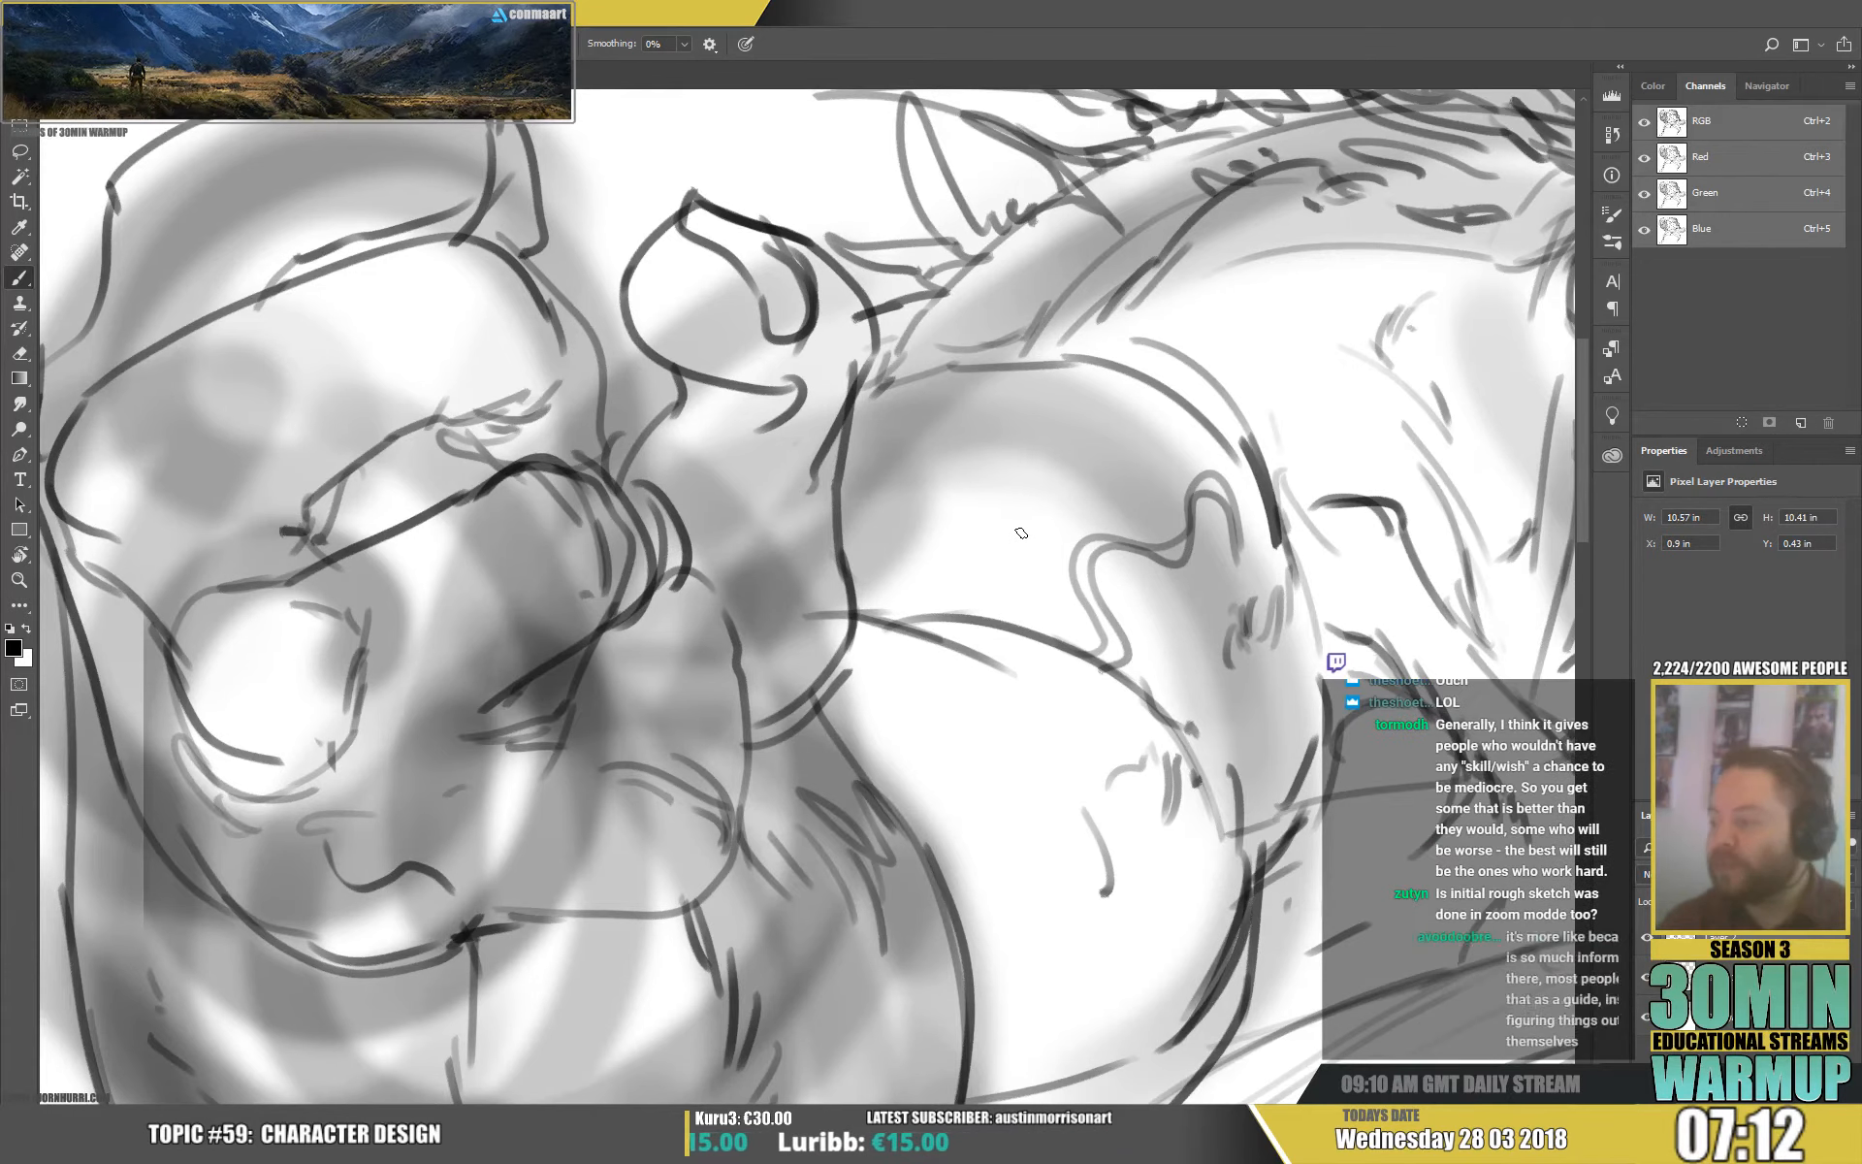
Hide the grey gesture layer so only the line work is shown.
click(1642, 982)
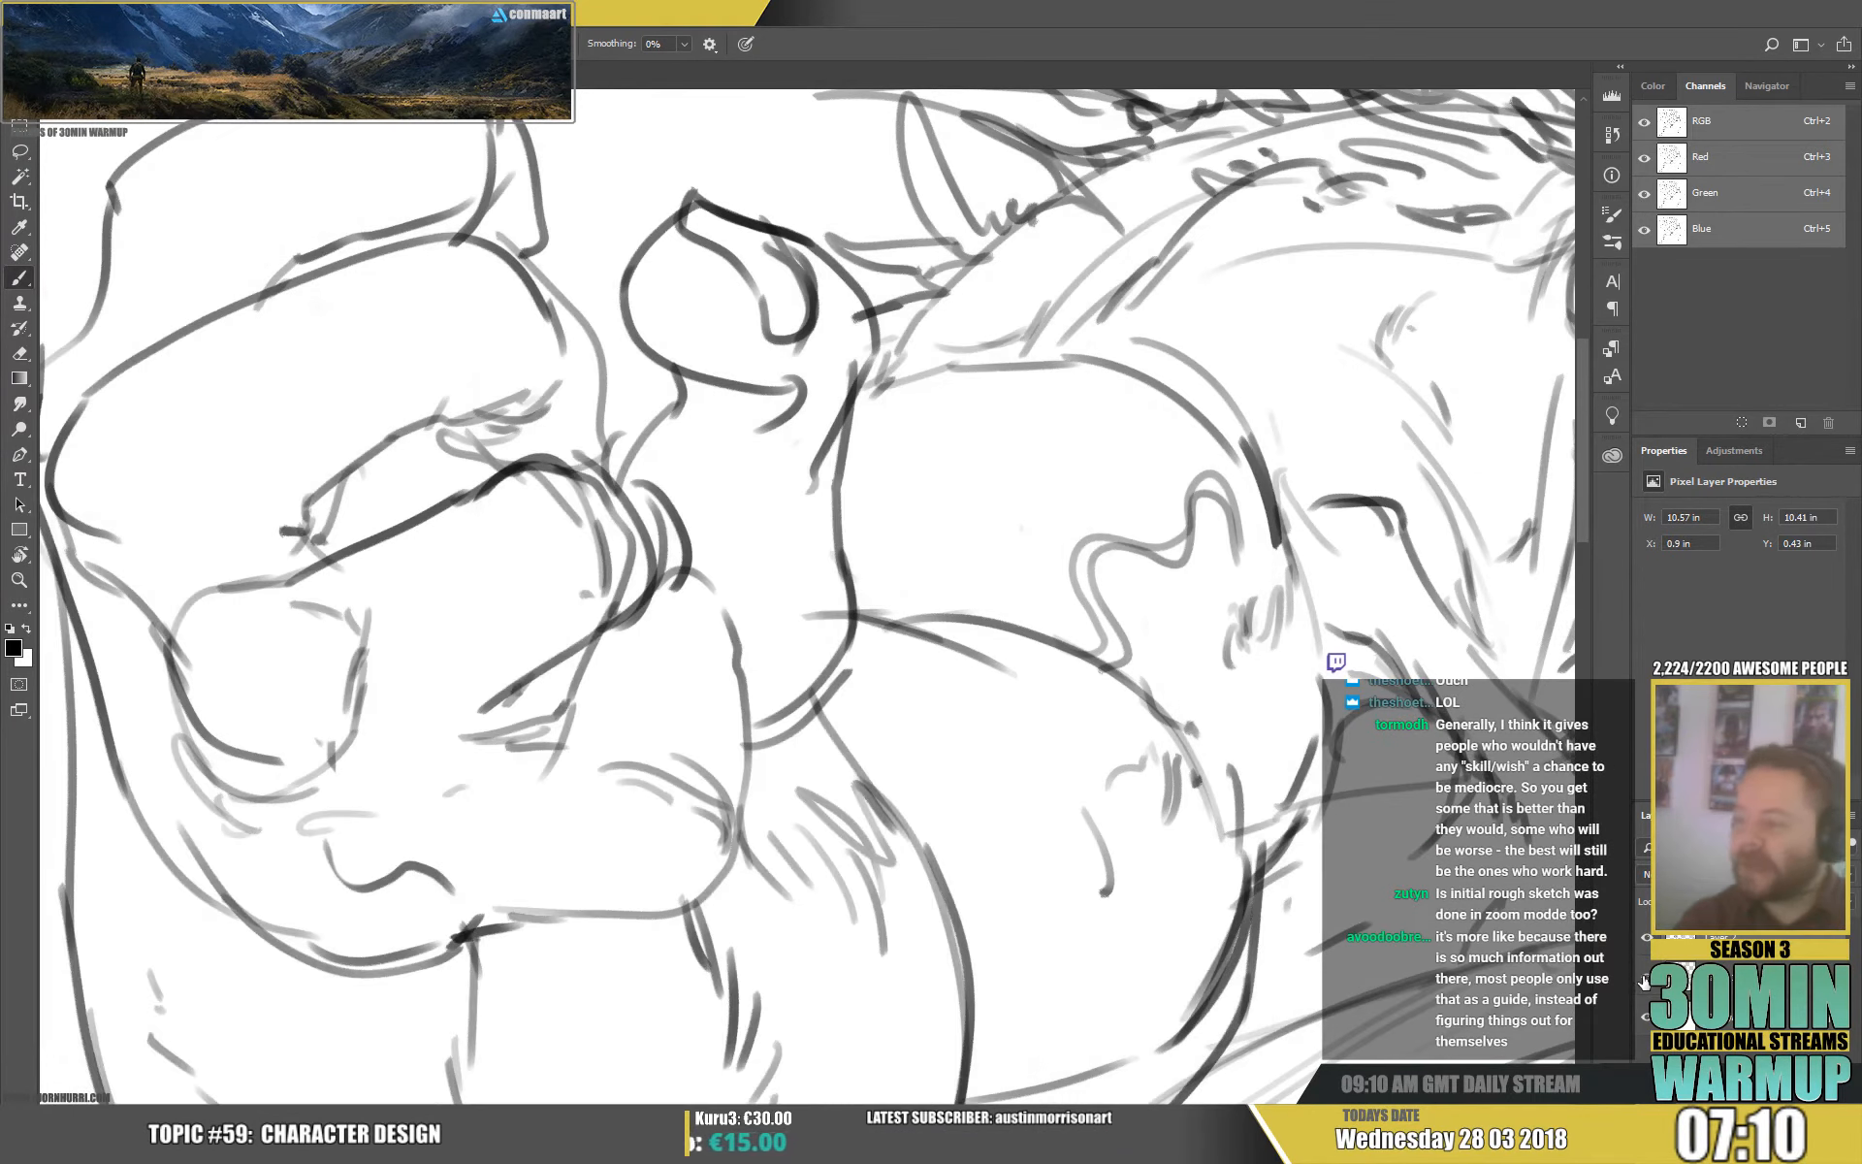
click(1642, 981)
click(1642, 981)
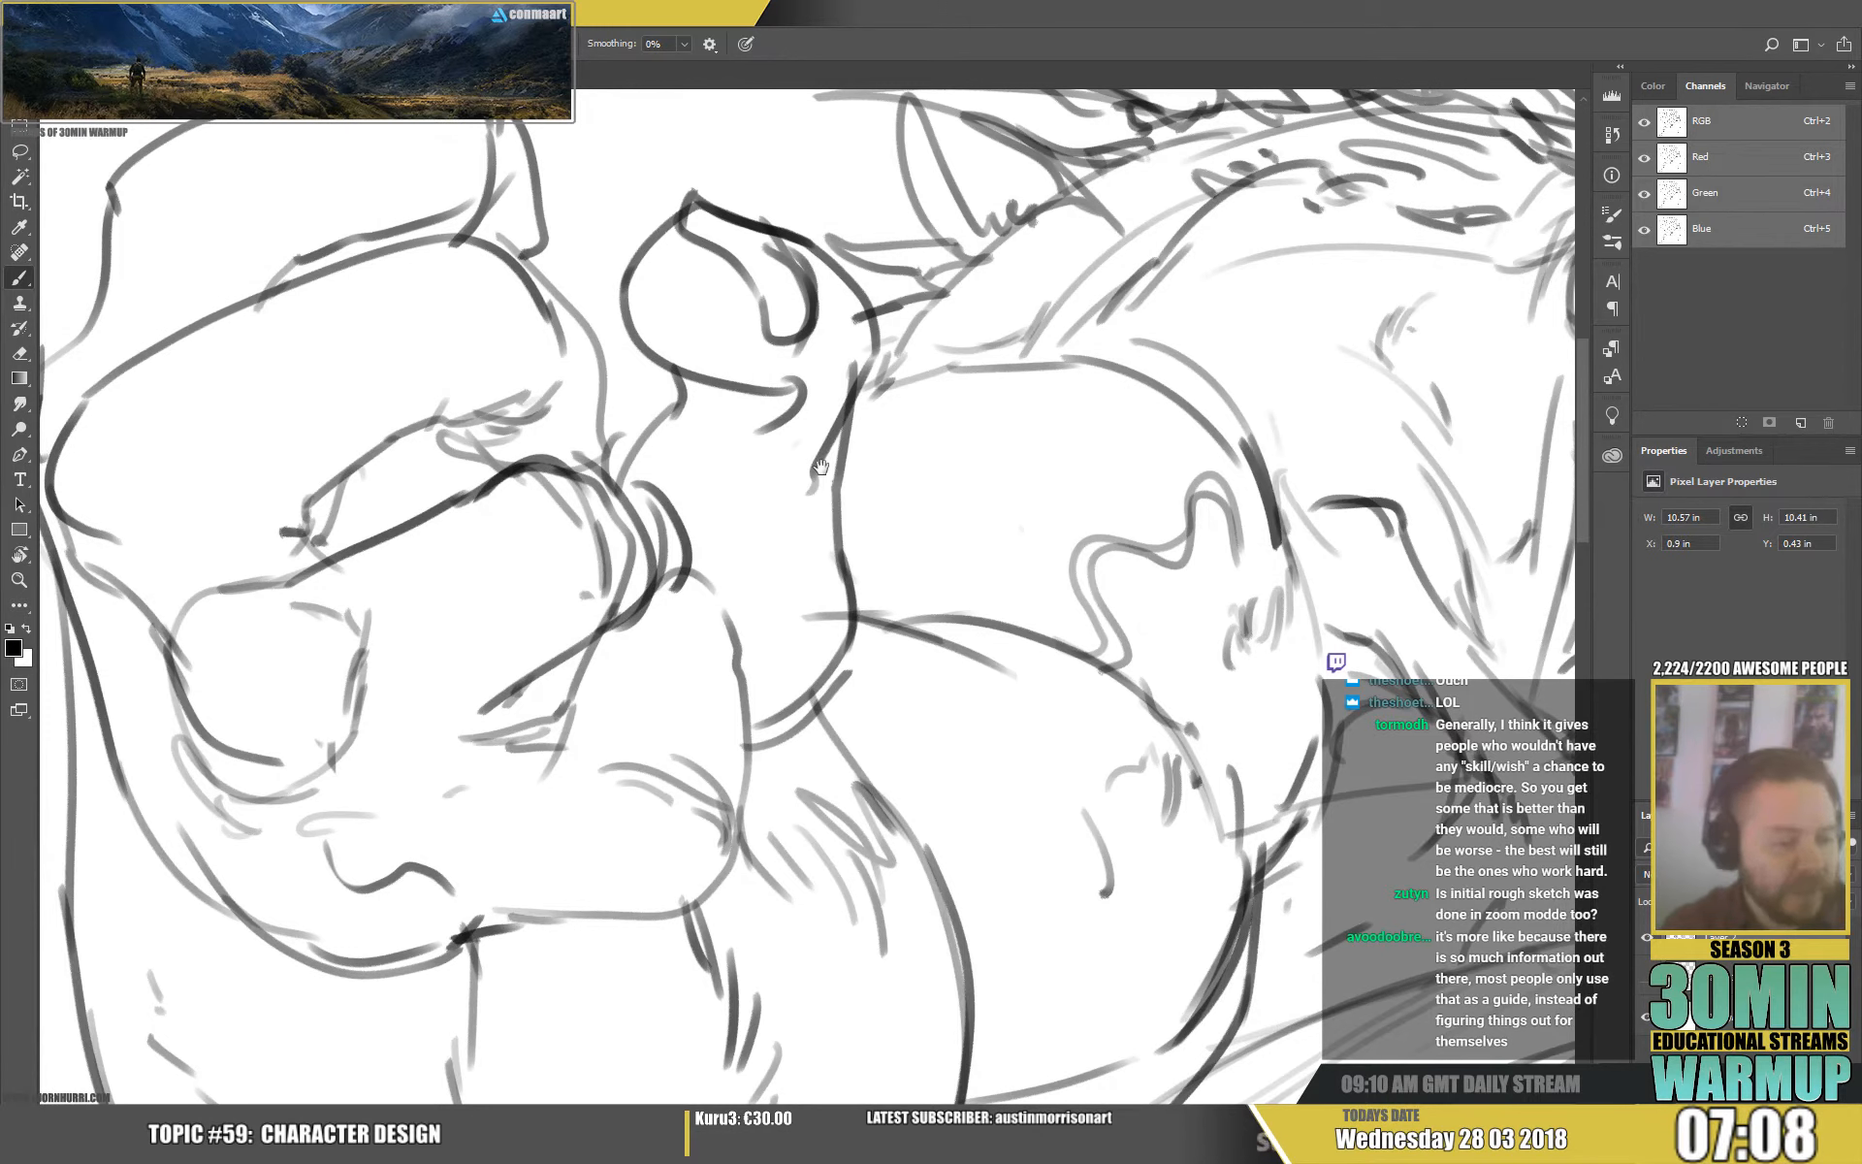
Darken the upper contour of the fist arm's upper arm and clean up where the shoulder line meets it.
drag(1071, 448, 980, 448)
drag(770, 391, 916, 364)
drag(1169, 446, 1075, 399)
mouse_move(709, 331)
mouse_down()
mouse_move(840, 303)
mouse_move(968, 345)
mouse_up()
drag(772, 305, 990, 355)
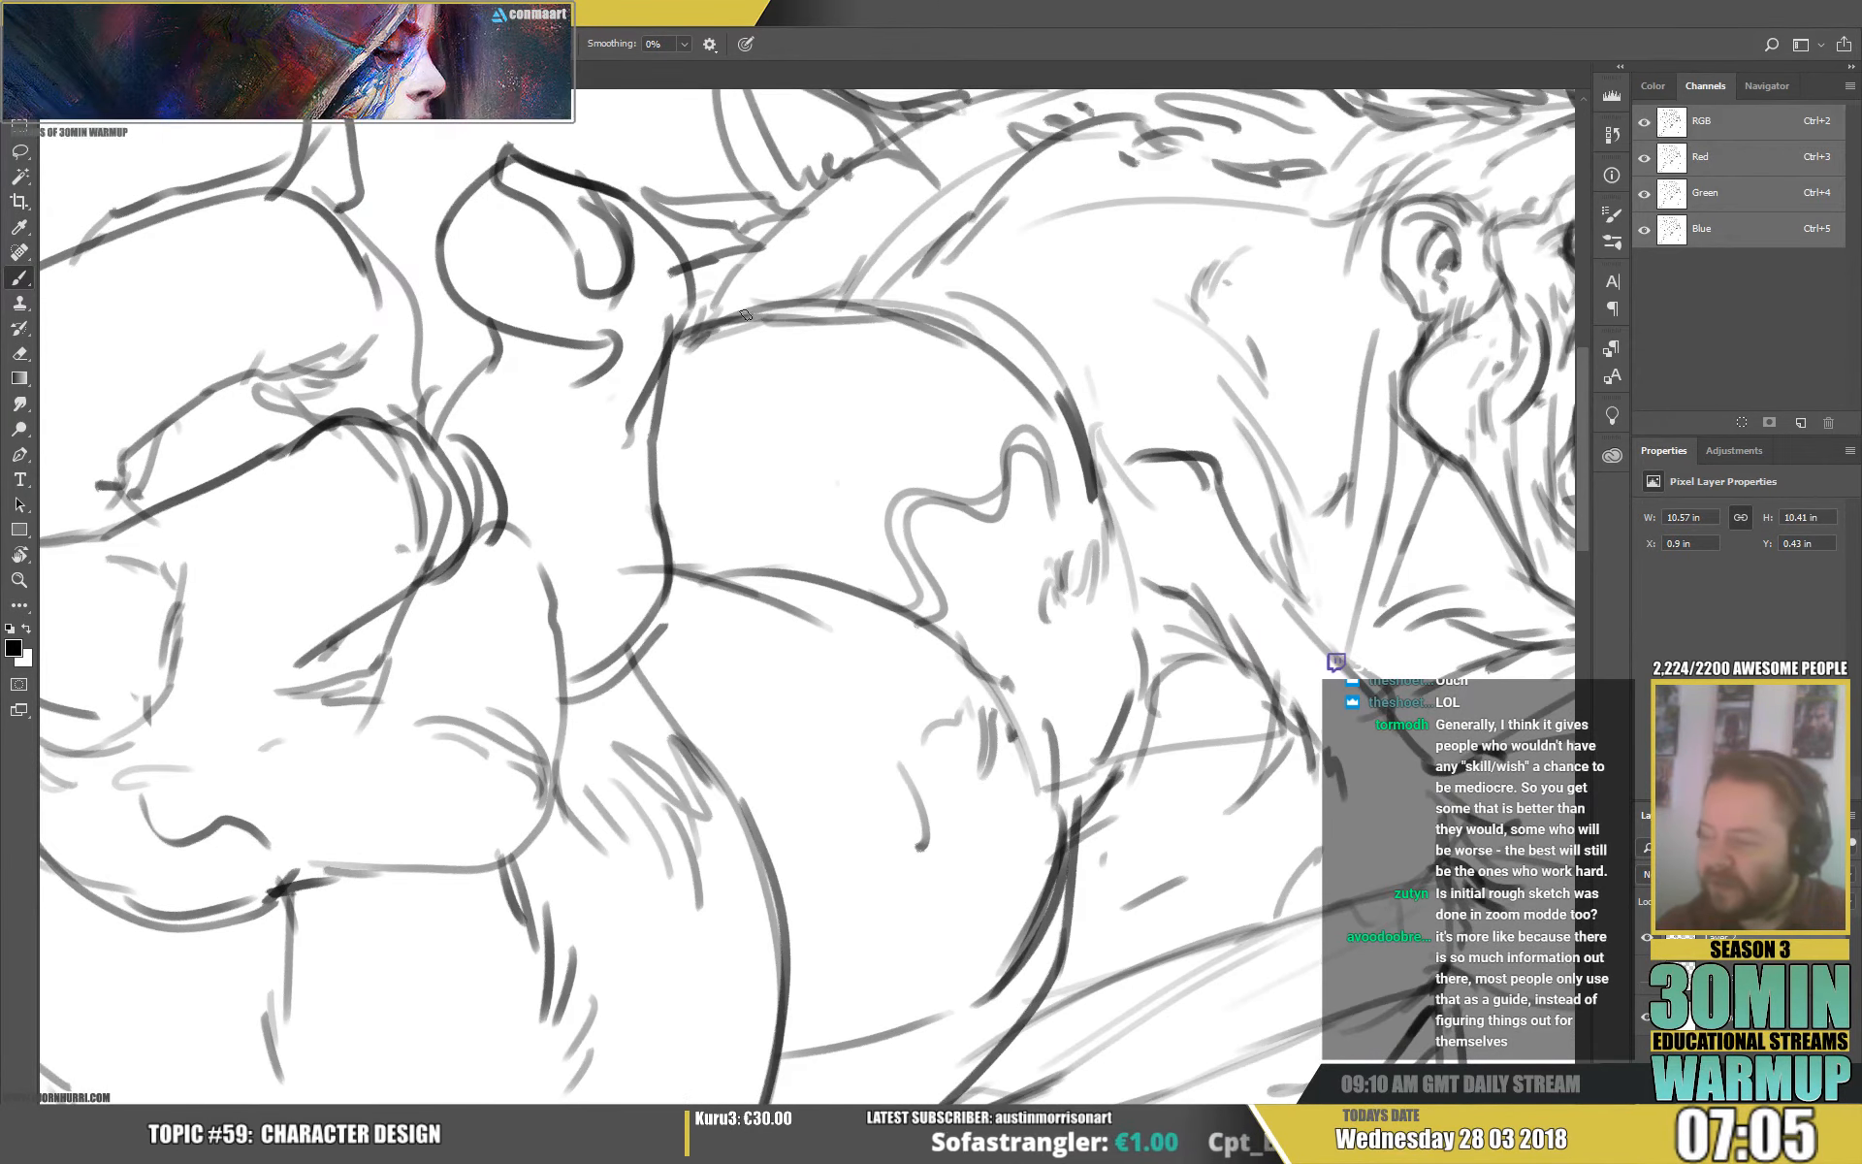
mouse_move(1124, 530)
mouse_down()
mouse_move(1101, 349)
mouse_move(964, 612)
mouse_up()
mouse_move(652, 379)
mouse_down()
mouse_move(764, 391)
mouse_move(697, 362)
mouse_move(744, 313)
mouse_move(688, 395)
mouse_move(625, 386)
mouse_move(642, 302)
mouse_up()
key(e)
key(b)
Add hatch strokes and a darker fold line on the shoulder and chest beside the creature's ear.
drag(1333, 493, 1005, 397)
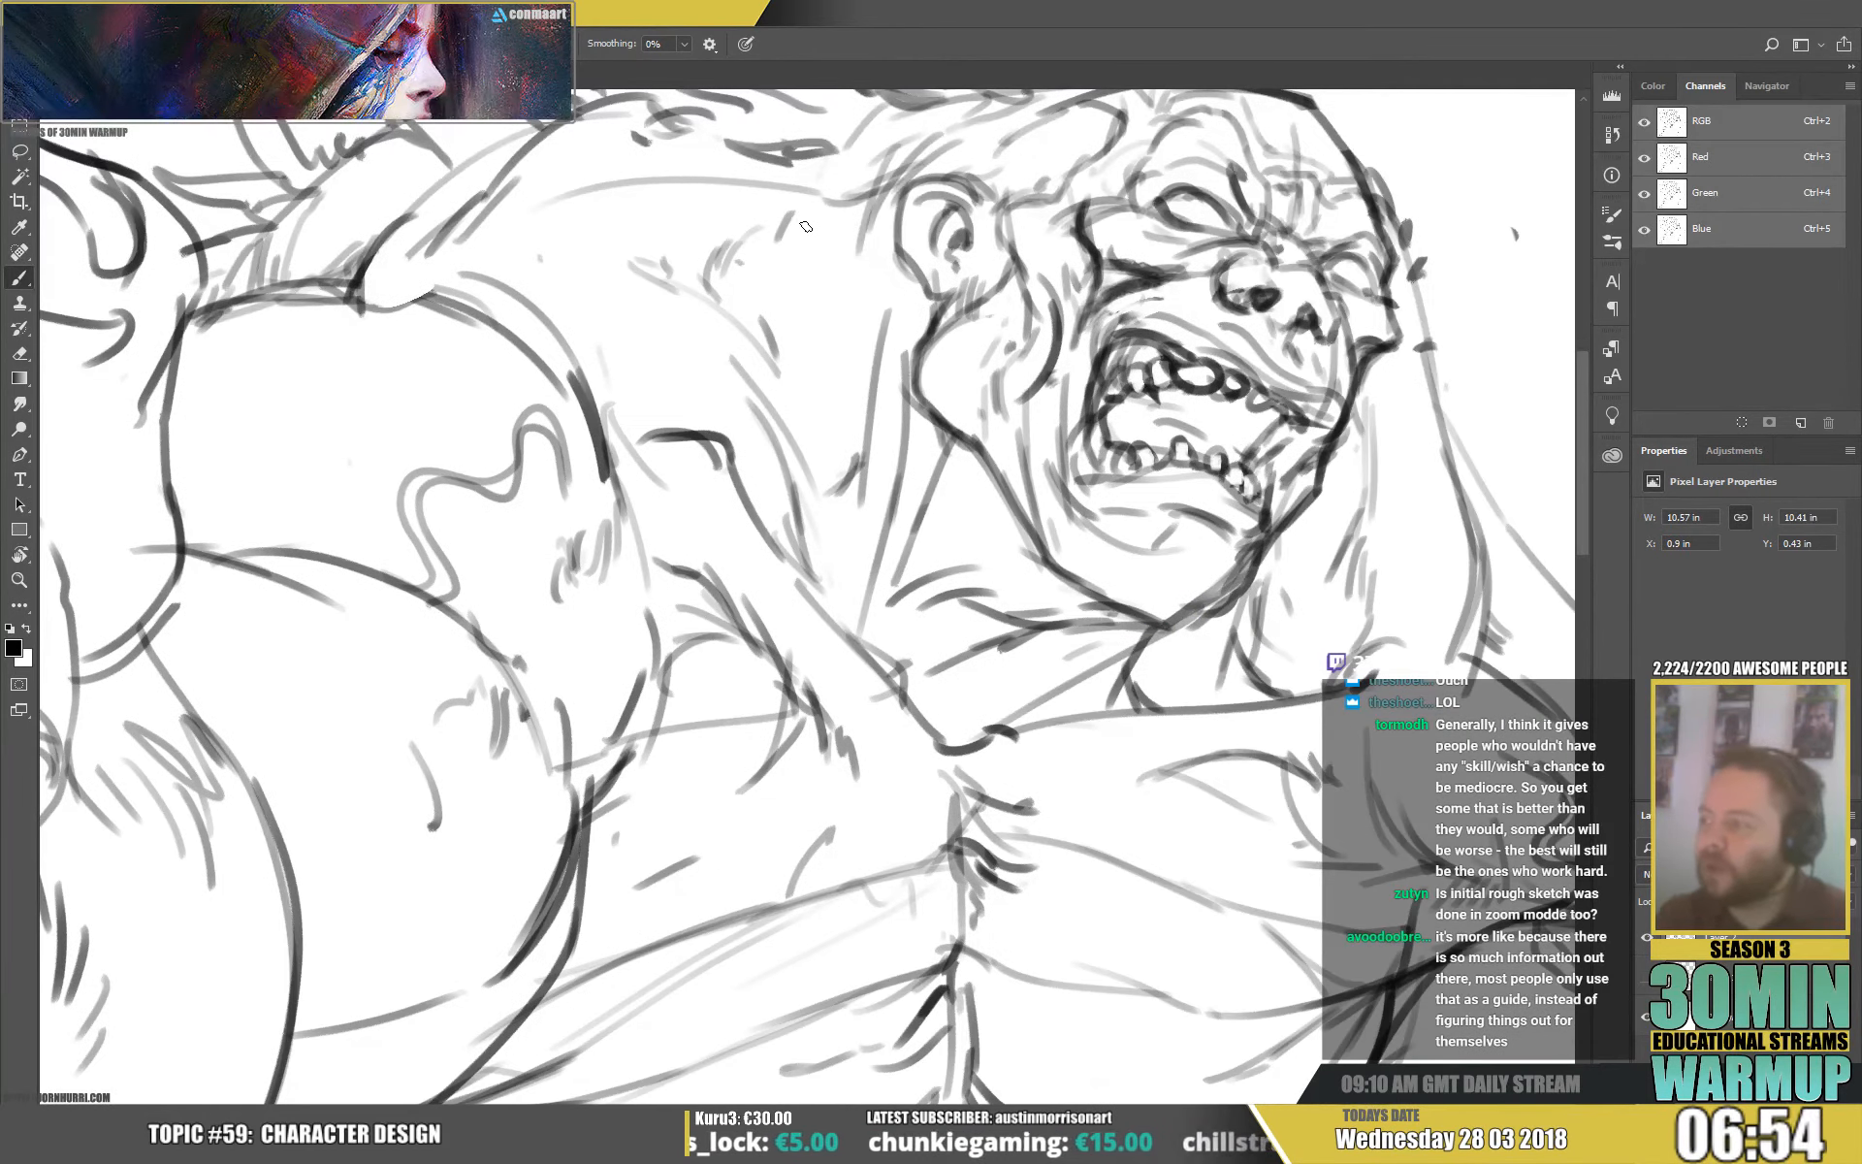
drag(820, 217, 813, 269)
mouse_move(791, 365)
mouse_down()
mouse_move(883, 323)
mouse_move(793, 405)
mouse_up()
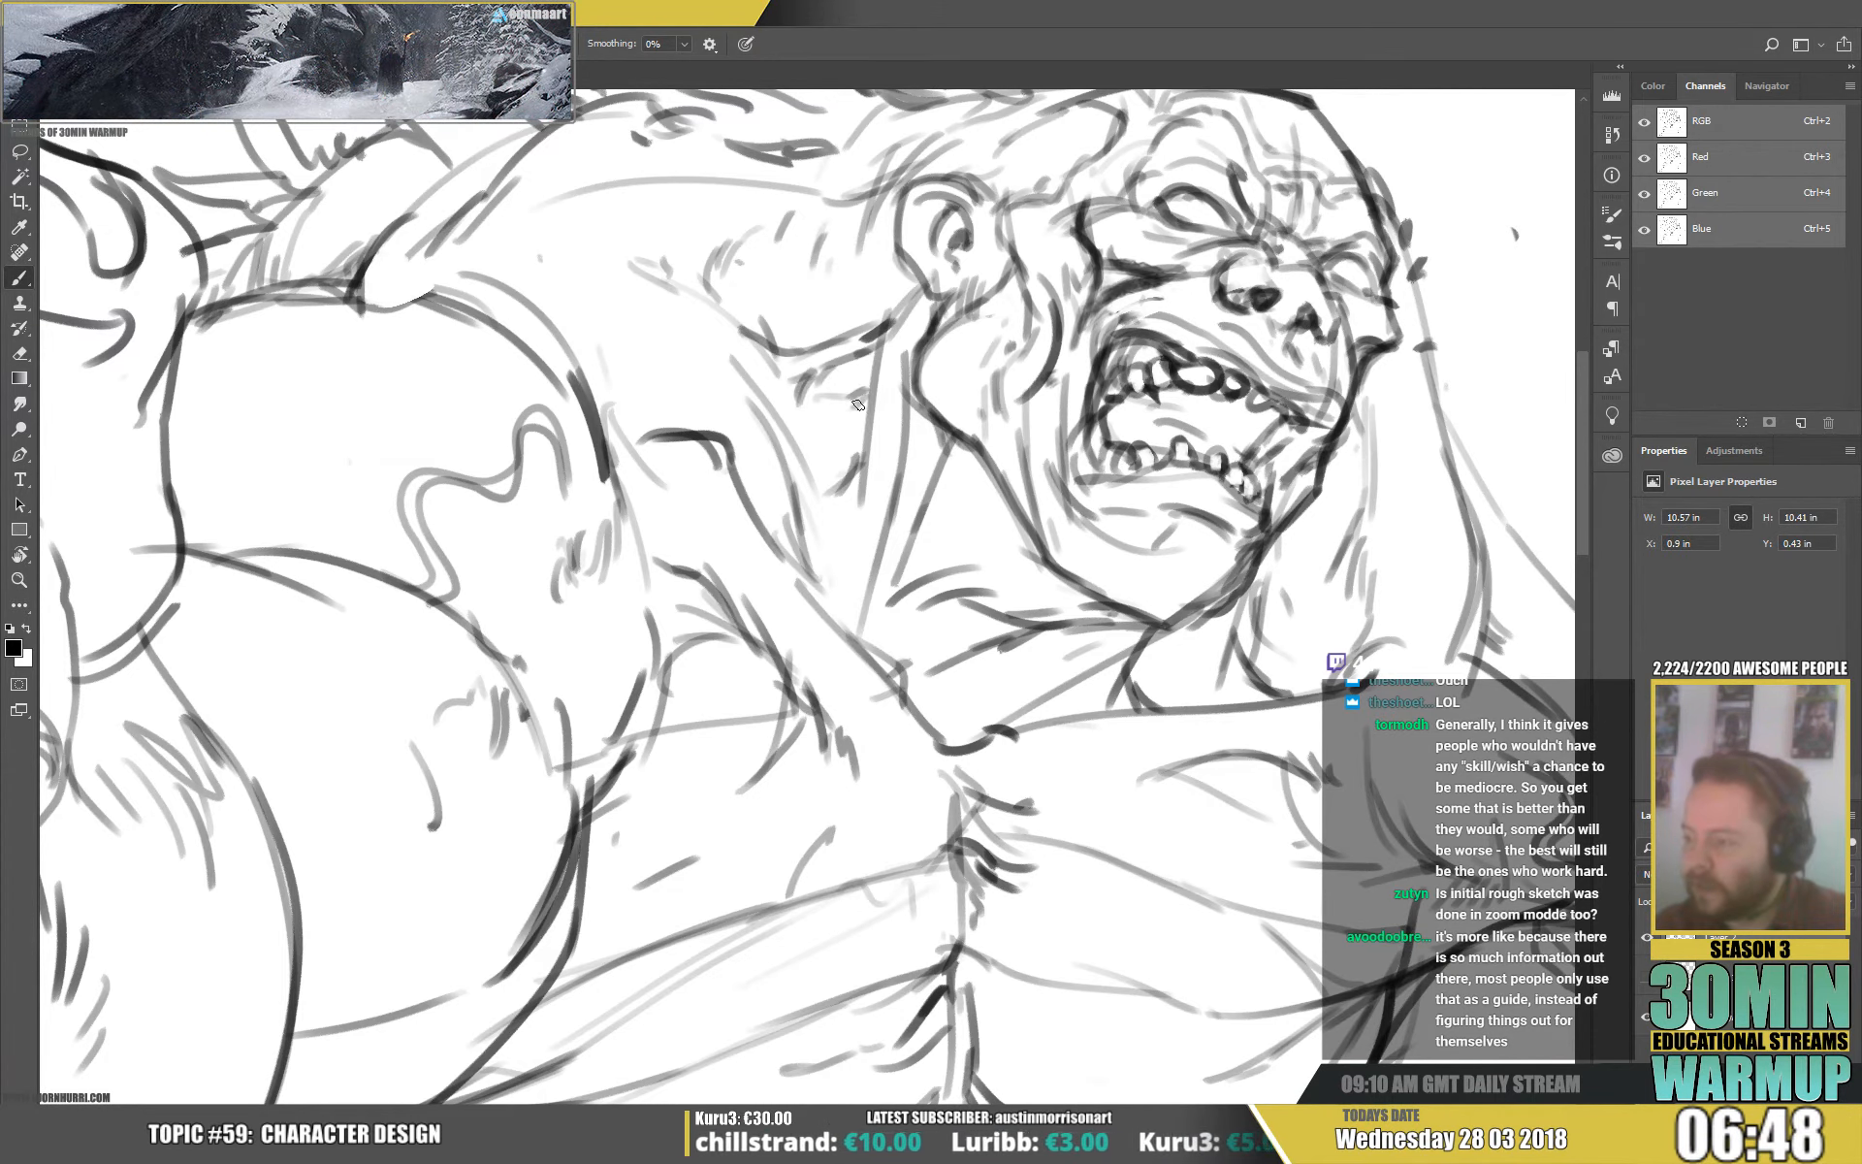
Isolate the grey gesture to examine the rough shapes, compare it with the line work, and return to the line work alone.
drag(1046, 445, 728, 285)
click(1647, 974)
click(1647, 938)
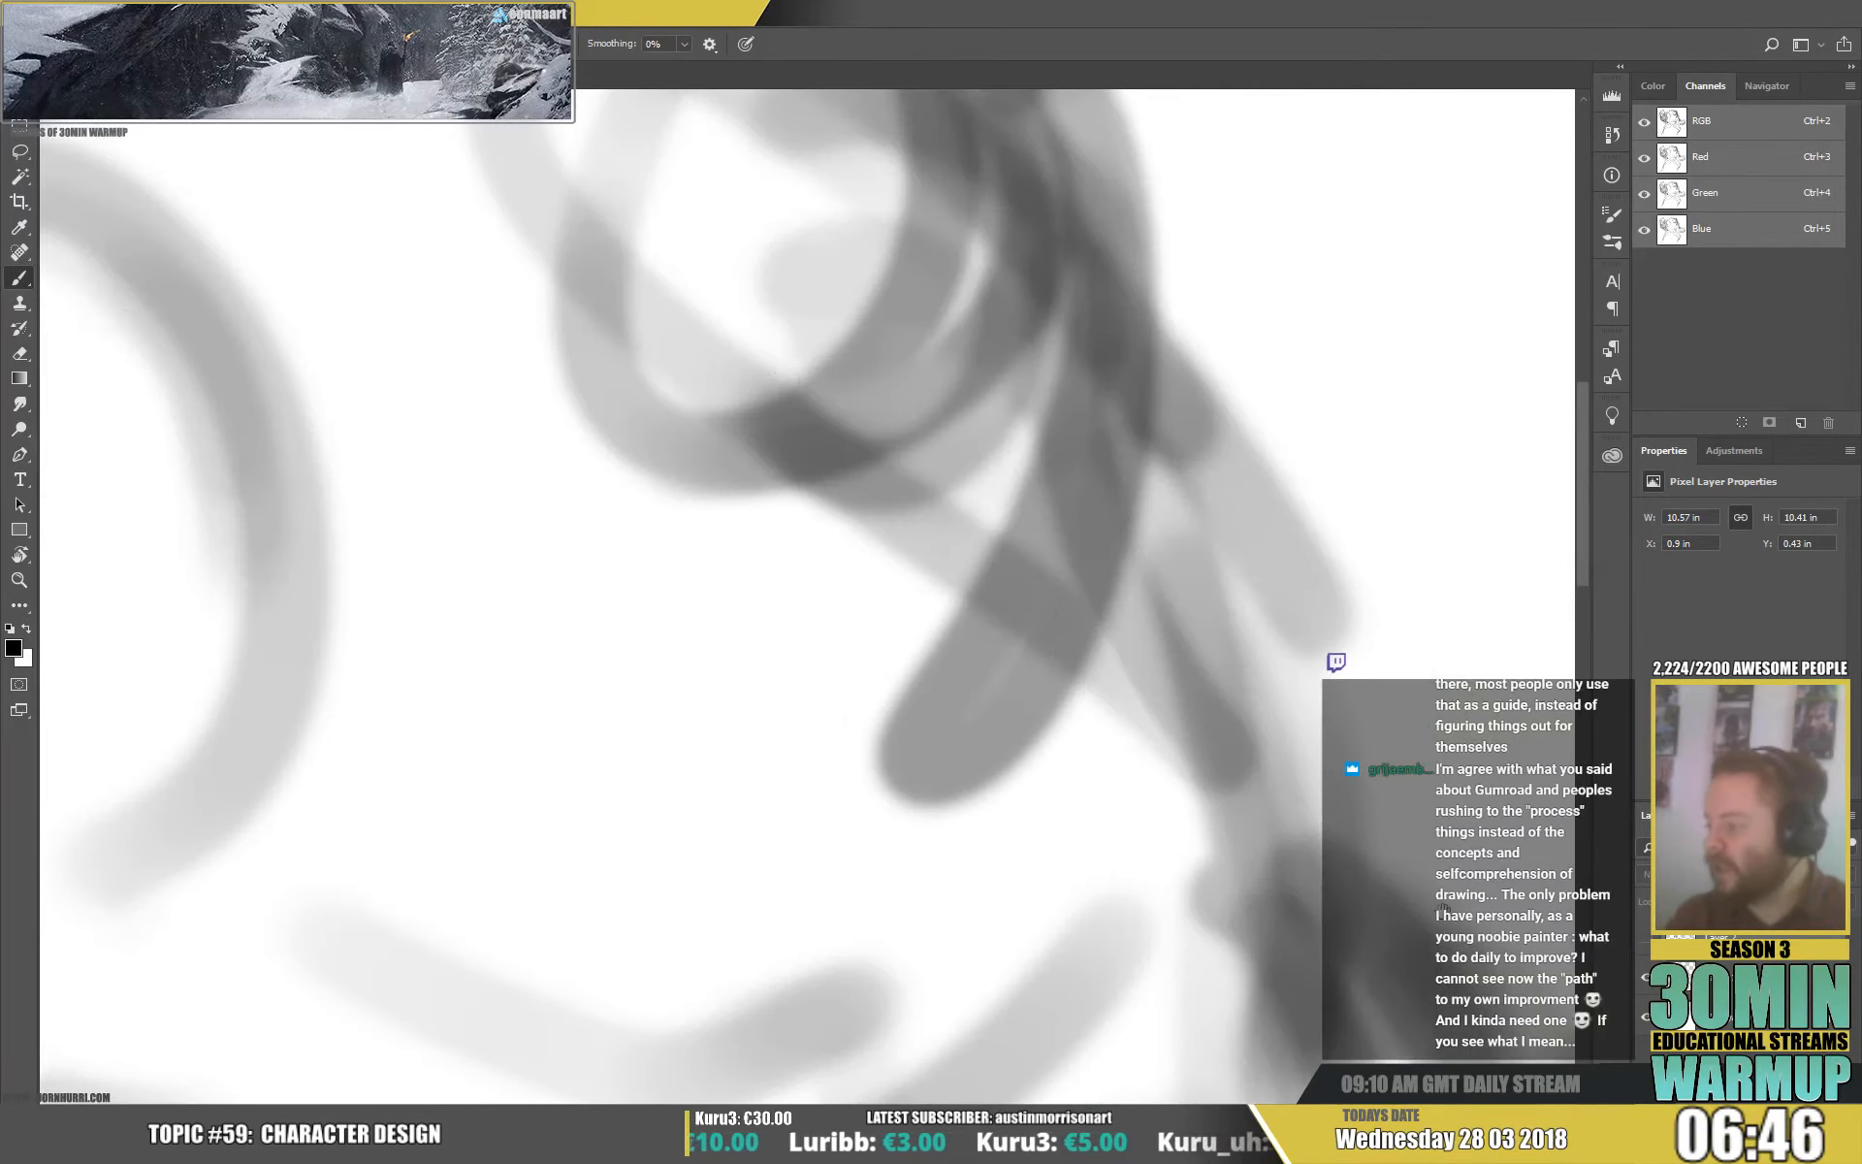
drag(1299, 873, 557, 413)
drag(1318, 715, 1076, 499)
drag(907, 675, 1284, 475)
drag(561, 805, 1189, 549)
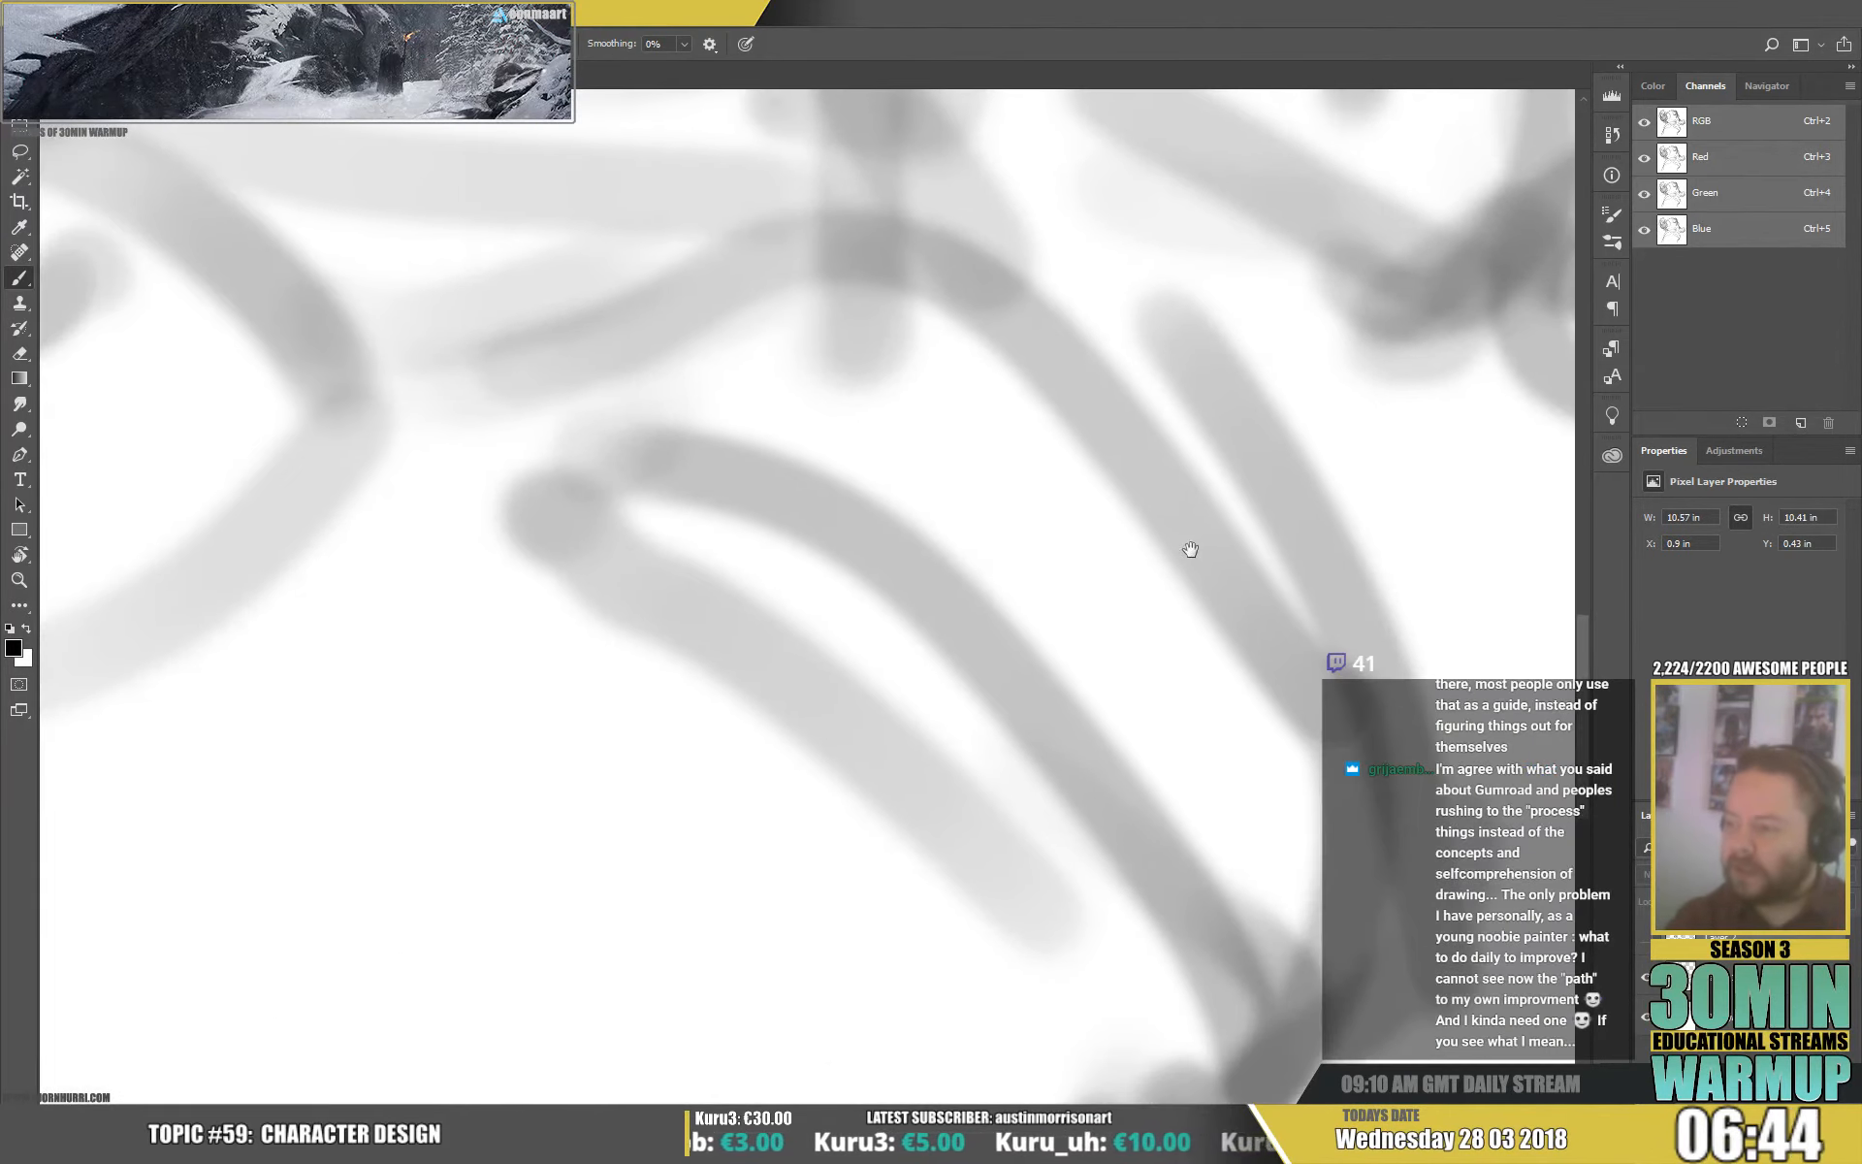
drag(1115, 262, 1284, 707)
drag(1290, 184, 1218, 765)
drag(1319, 312, 1259, 674)
drag(1145, 723, 1306, 603)
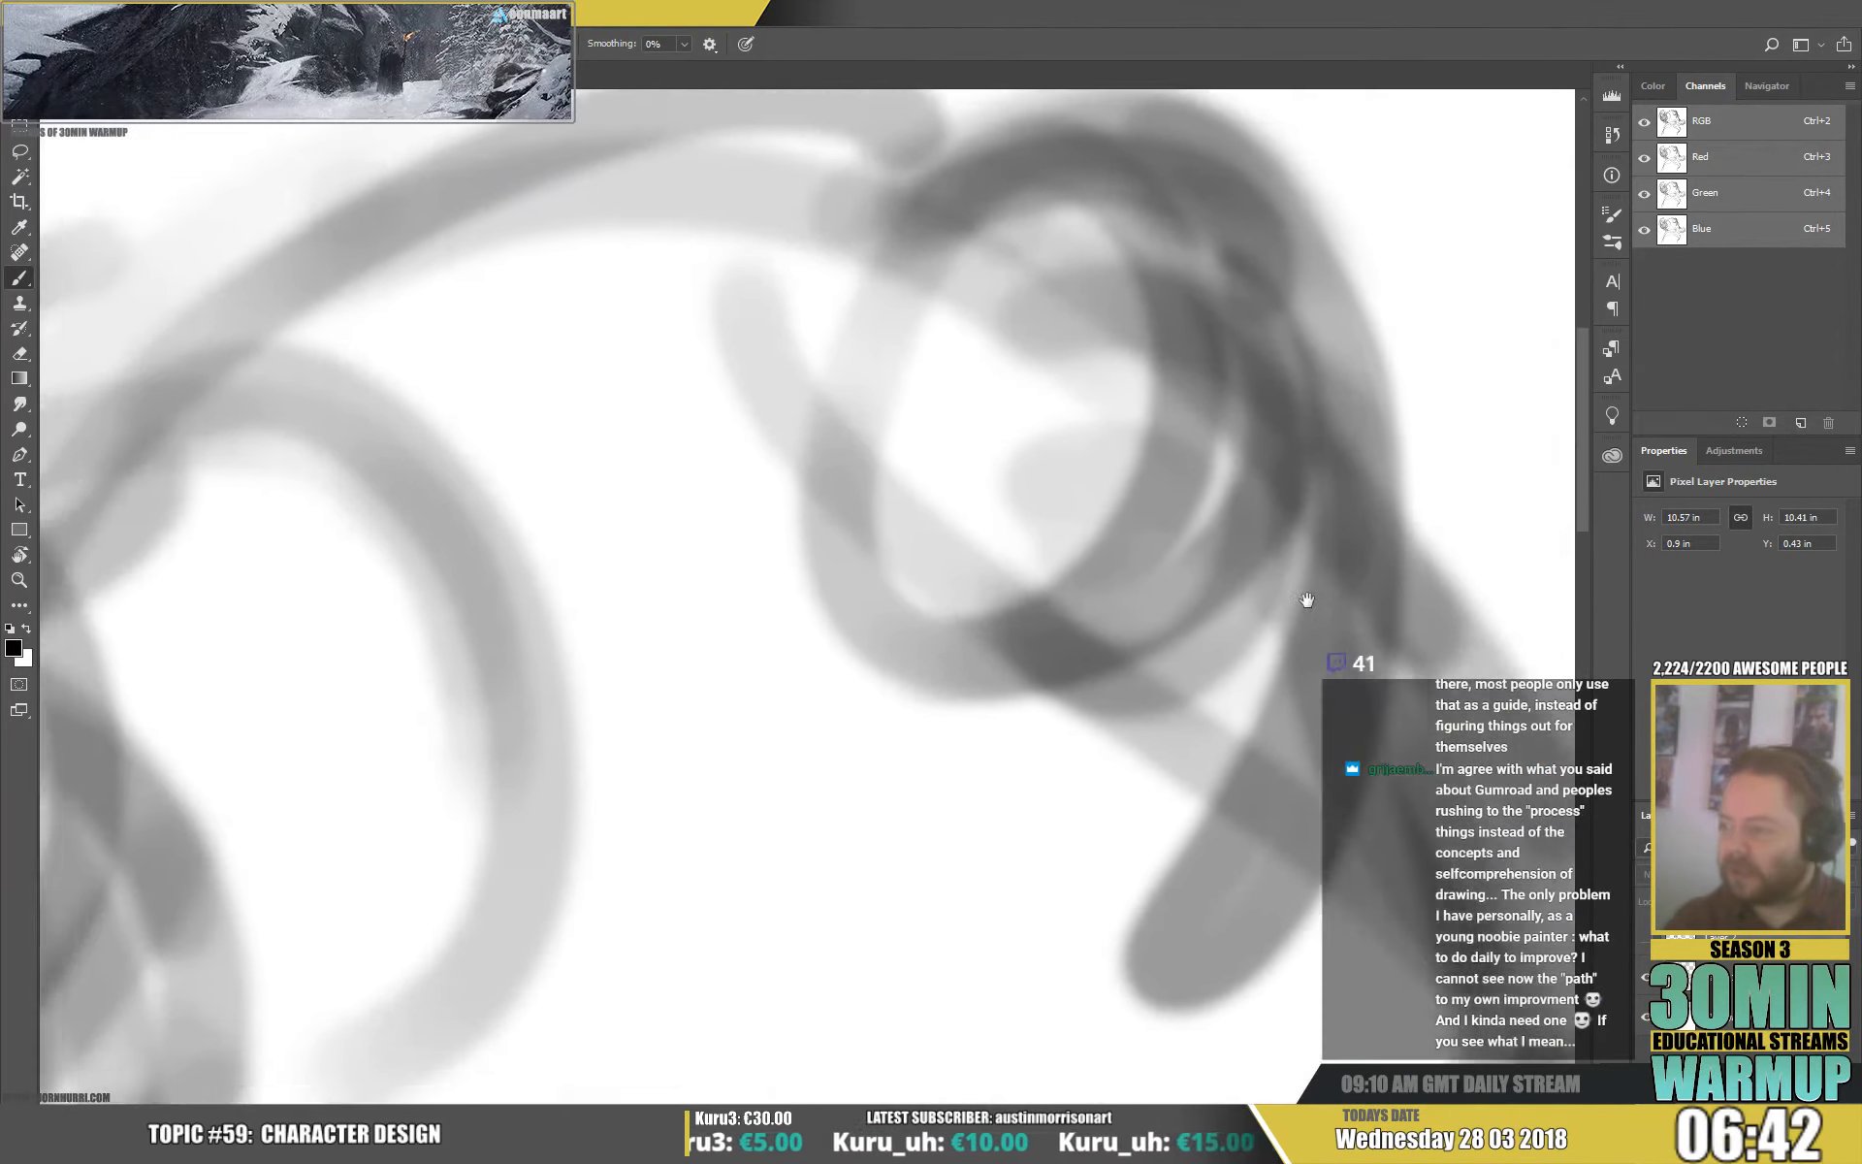
mouse_move(862, 696)
mouse_down()
mouse_move(1260, 566)
mouse_move(1211, 516)
mouse_up()
click(1648, 976)
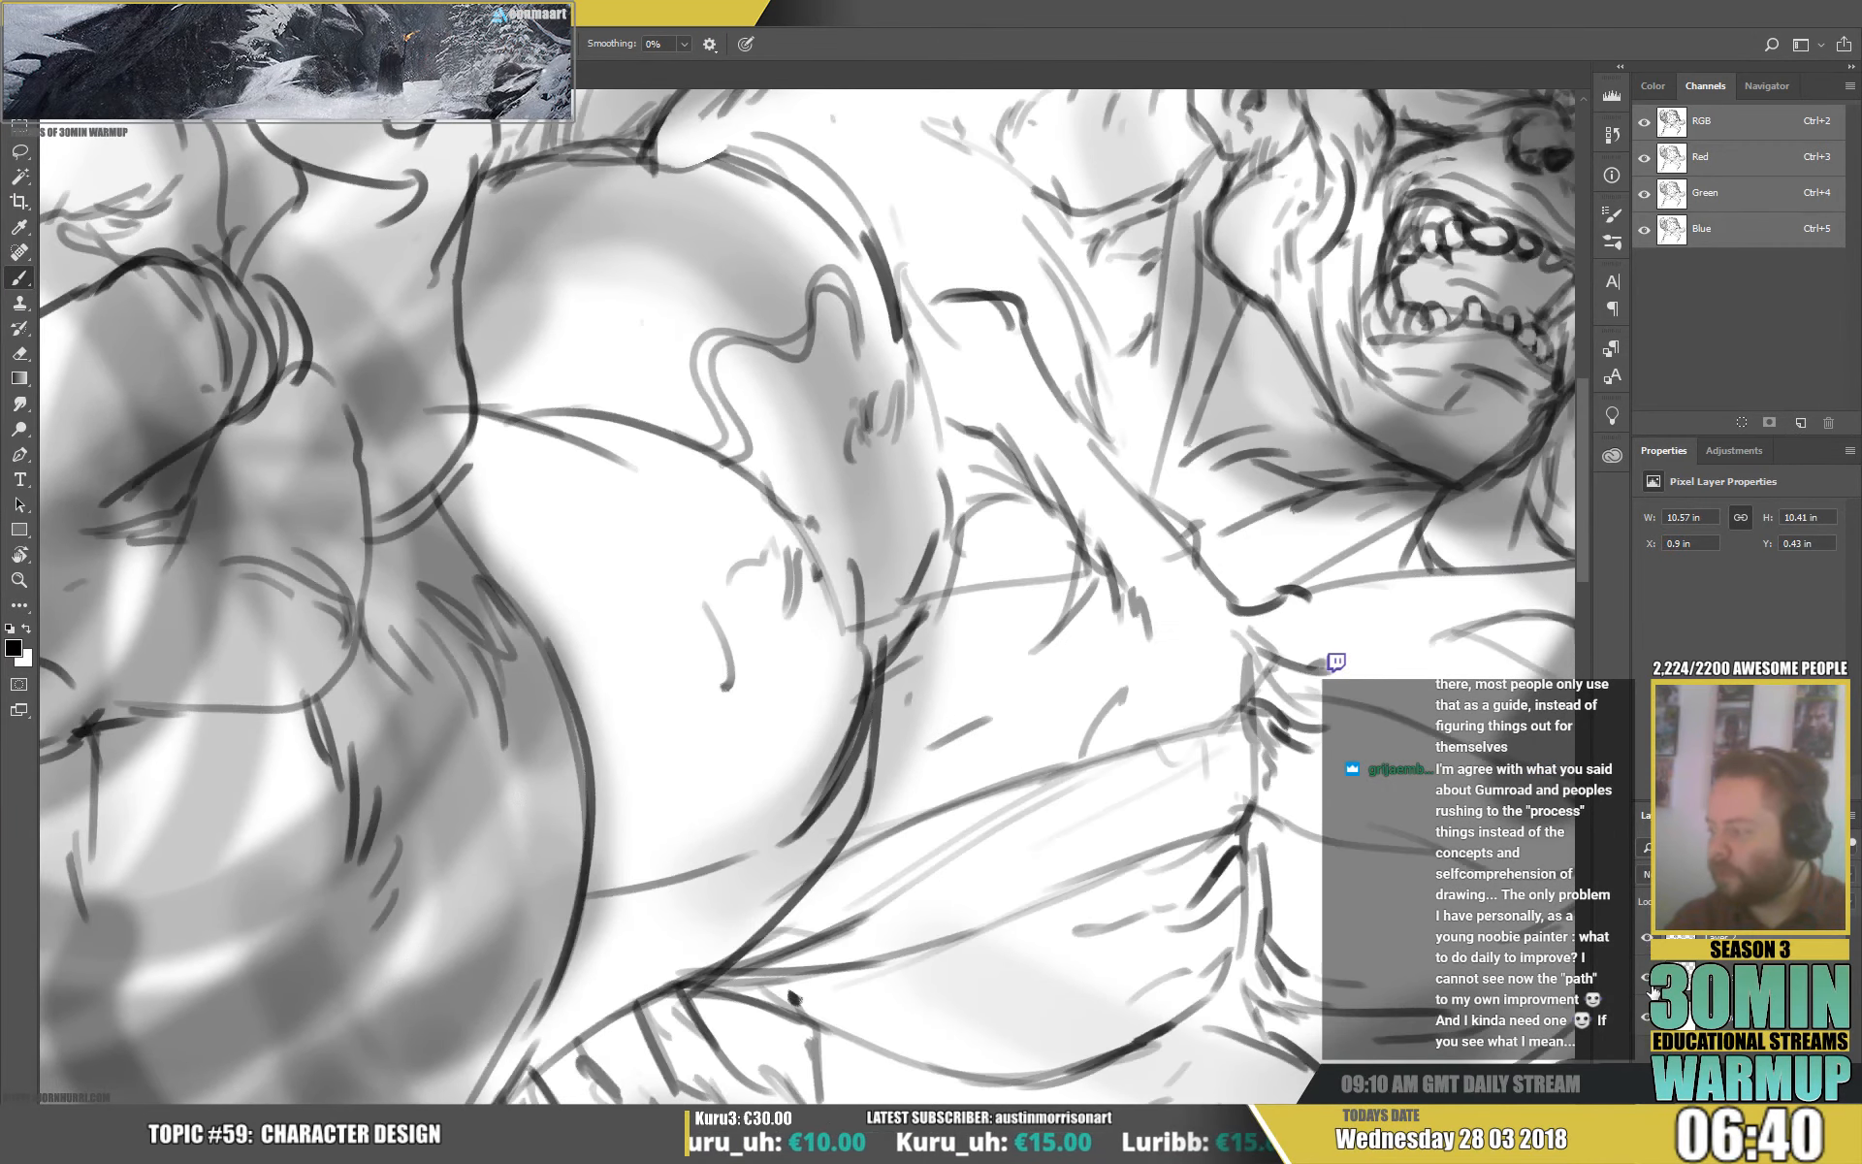
drag(1302, 632, 1251, 674)
click(1646, 979)
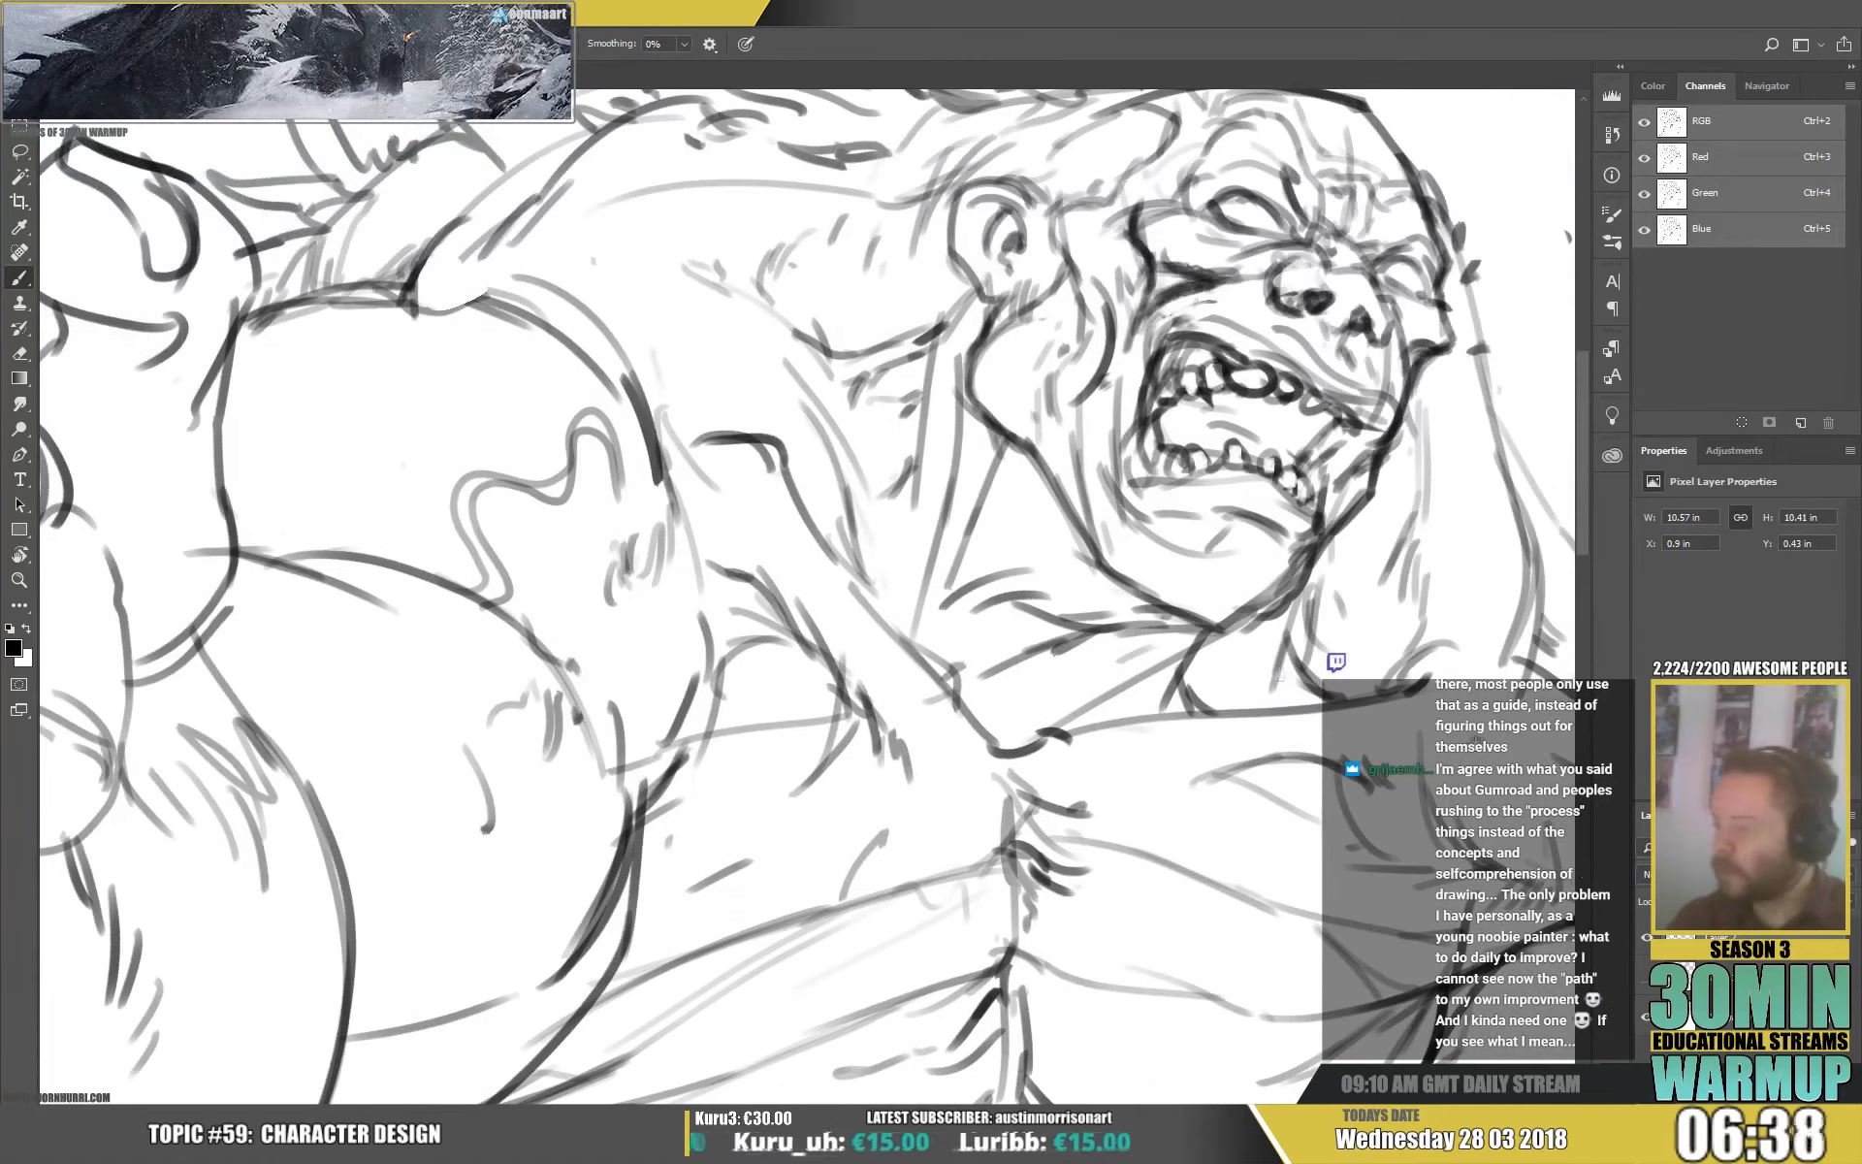
Refine the creature's eyes, erasing small parts and redrawing darker lid and iris lines.
scroll(912, 363, down, 4)
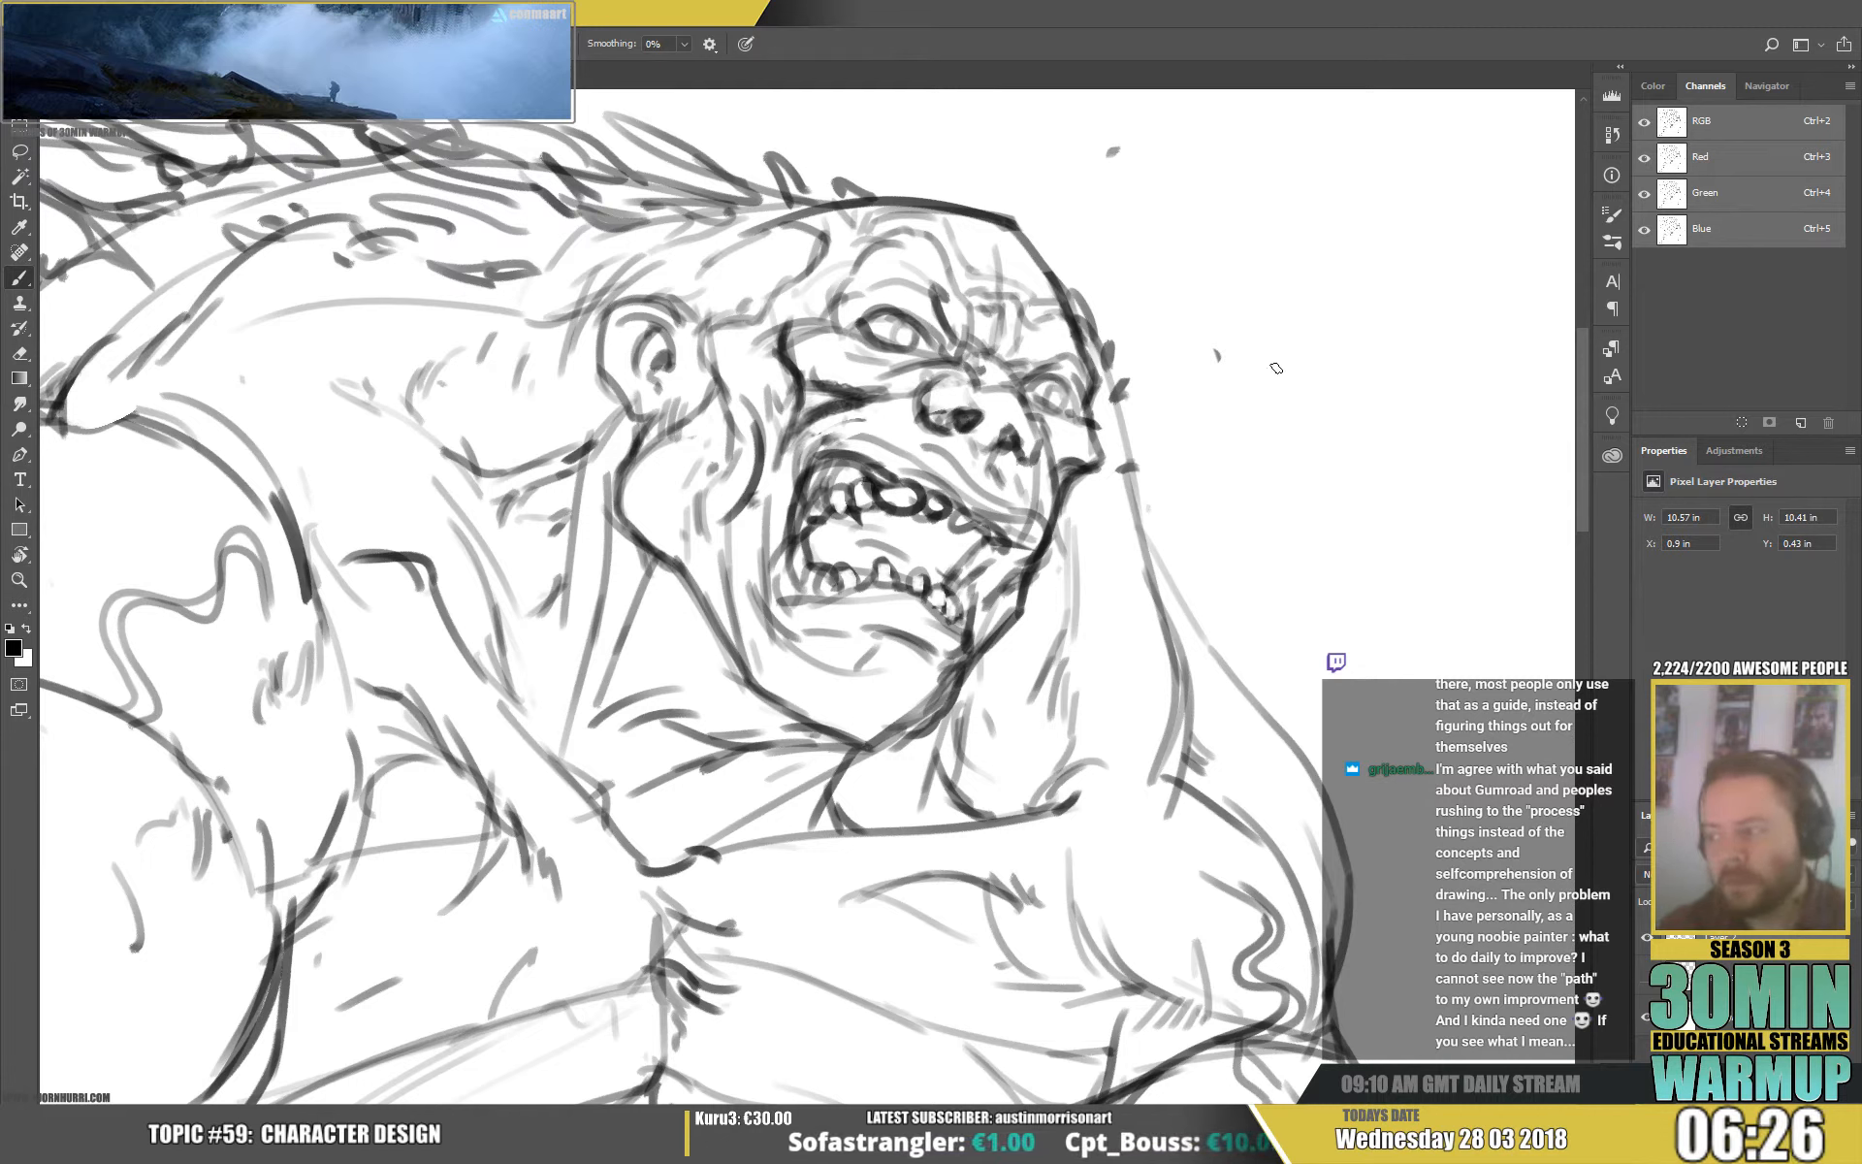
key(e)
mouse_move(883, 316)
mouse_down()
mouse_move(929, 334)
mouse_move(883, 331)
mouse_up()
key(b)
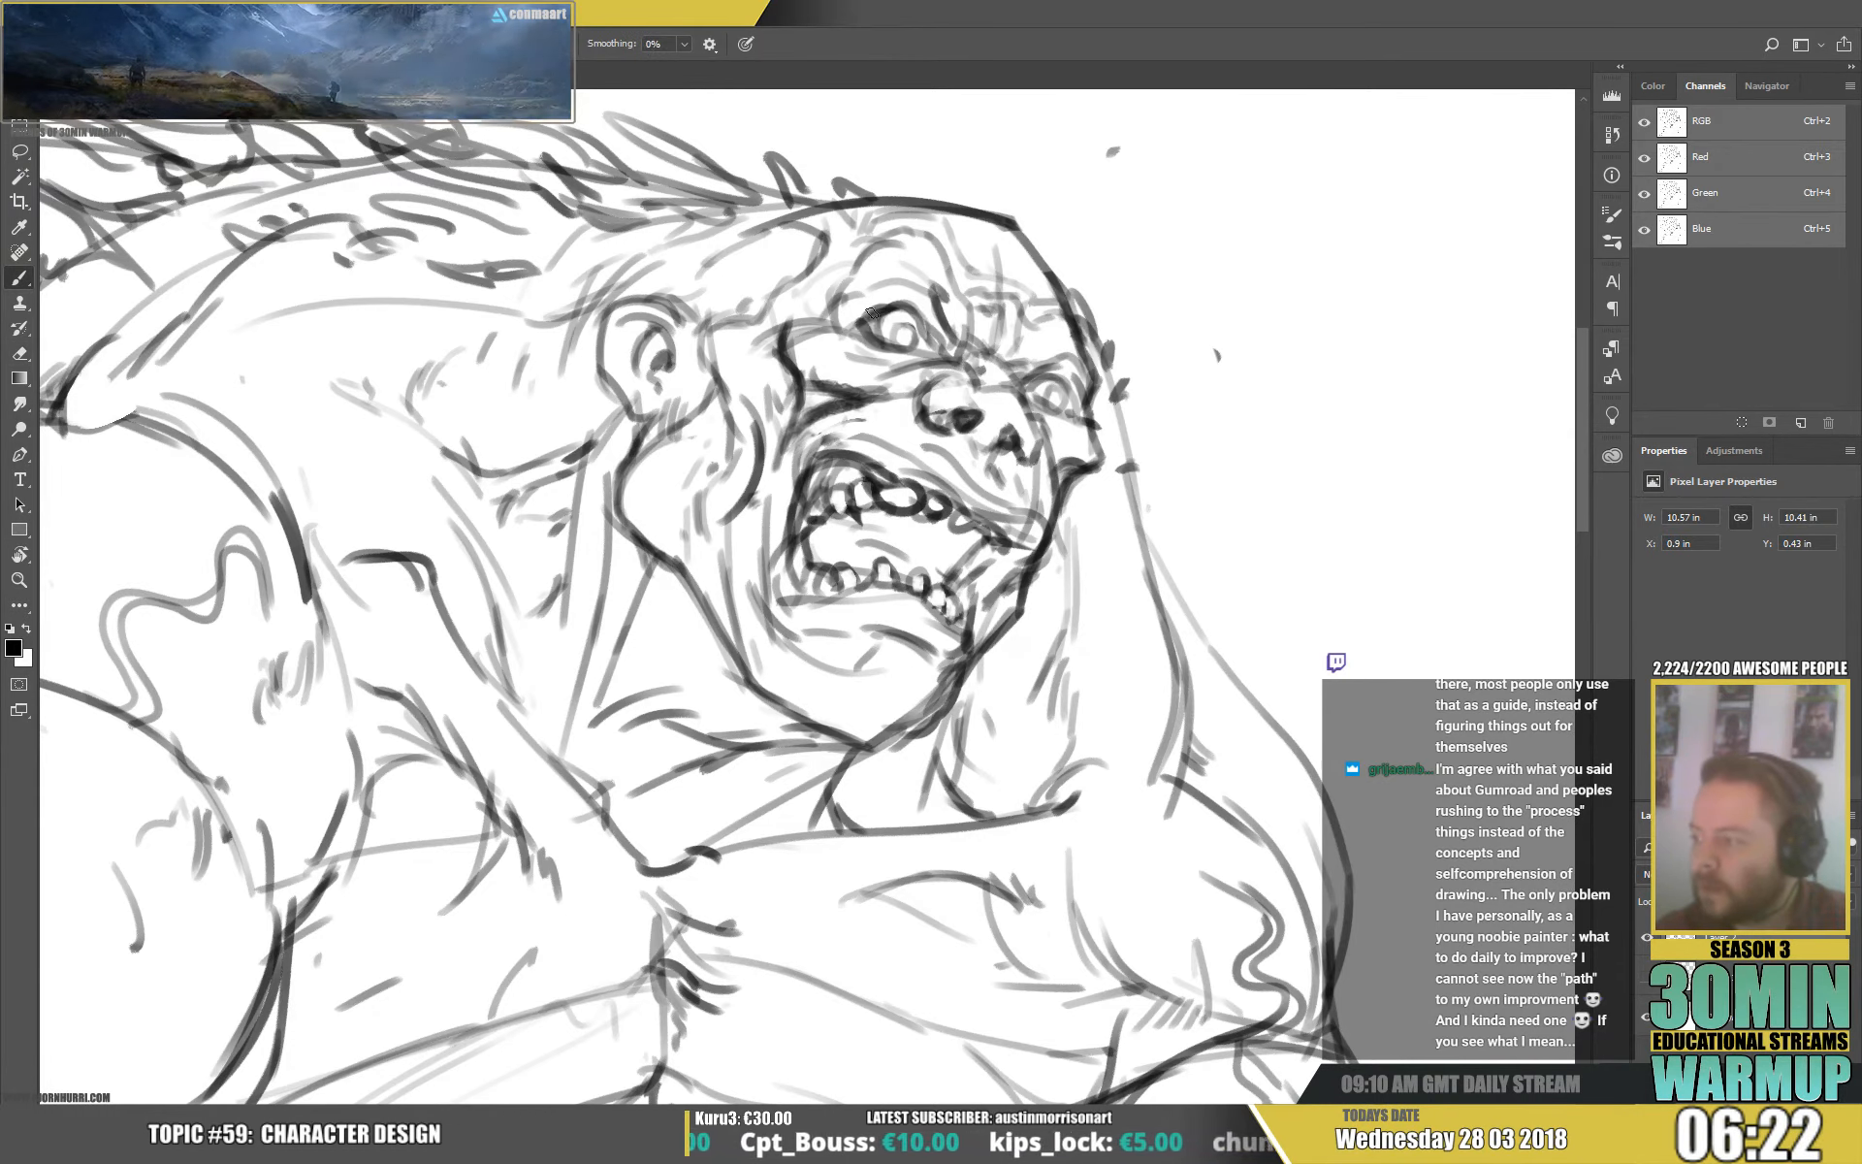
key(e)
key(b)
drag(1047, 374, 1082, 396)
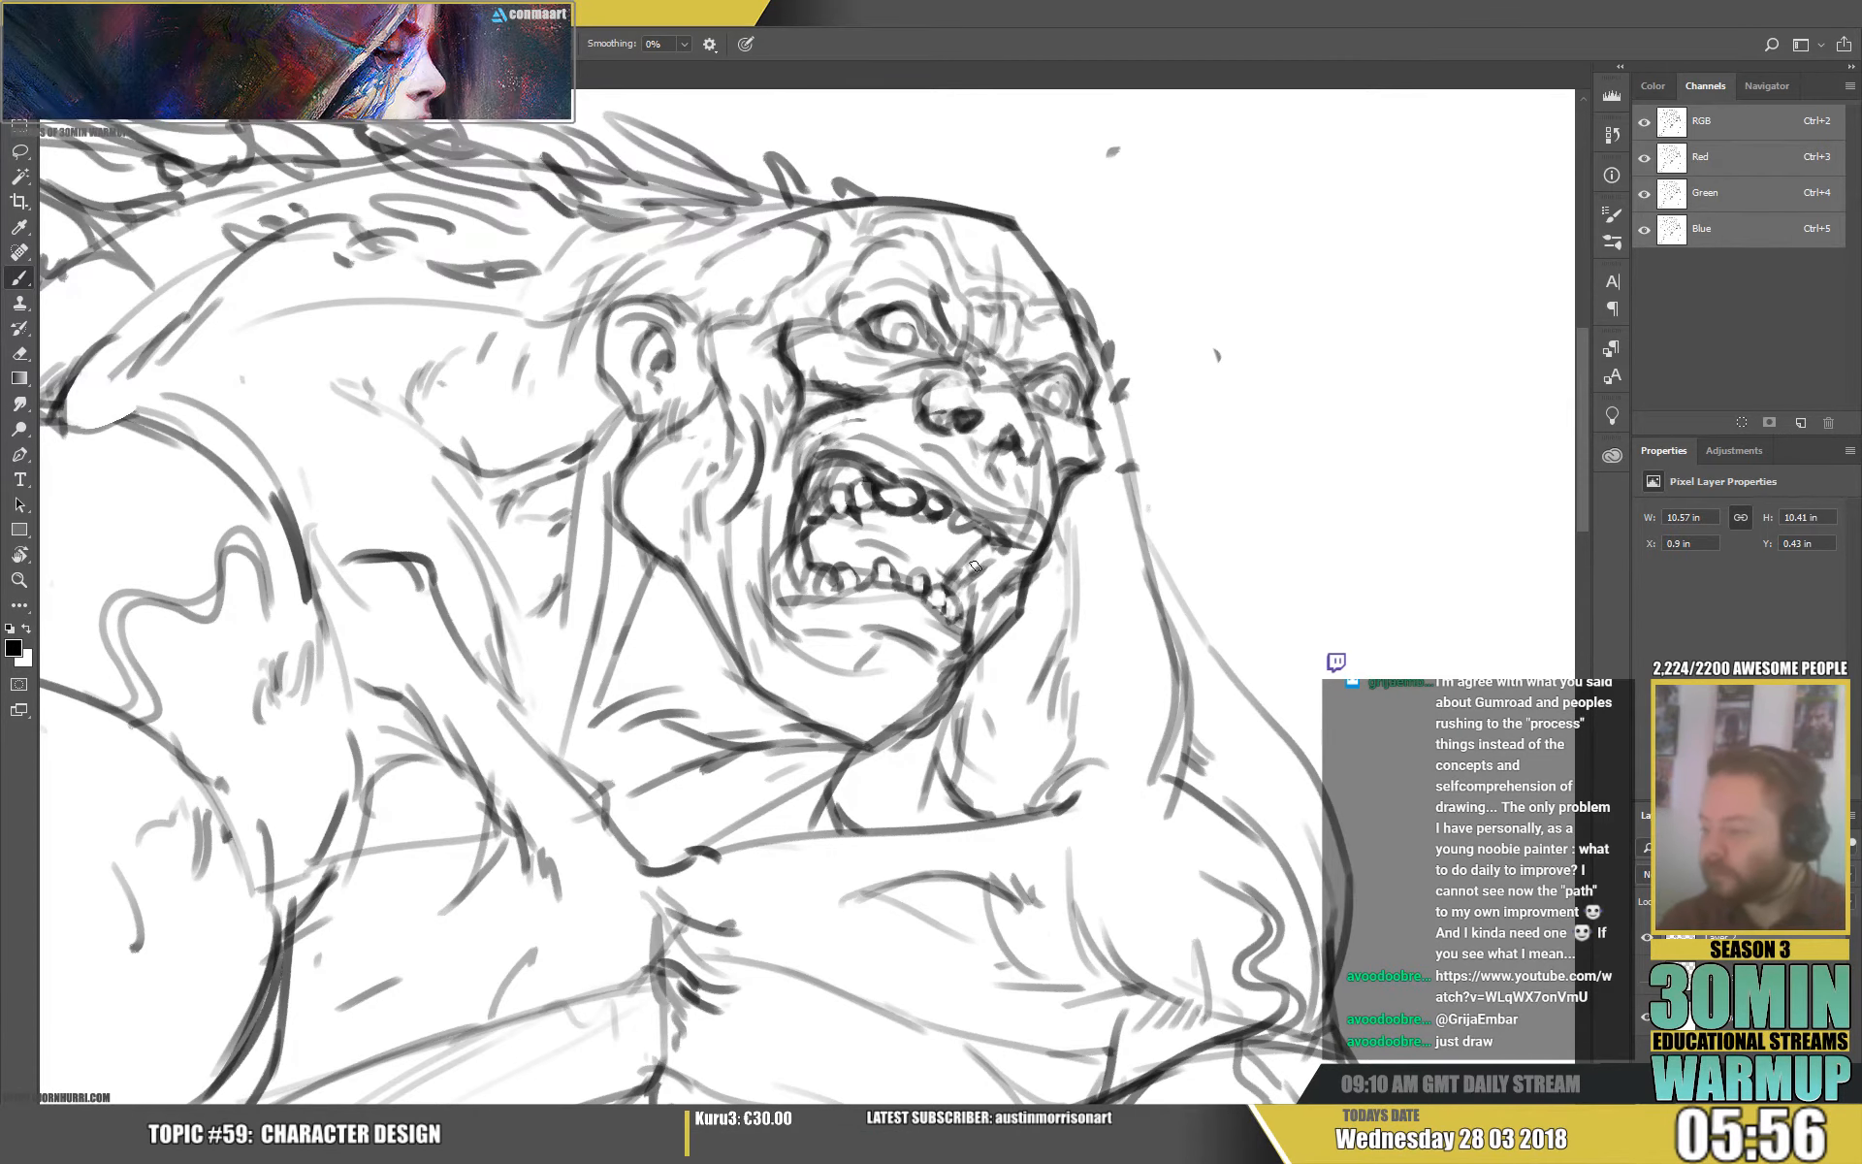
Clean up the corner of the open mouth and add darker fold strokes along the lower lip and chin.
drag(1067, 582, 1076, 535)
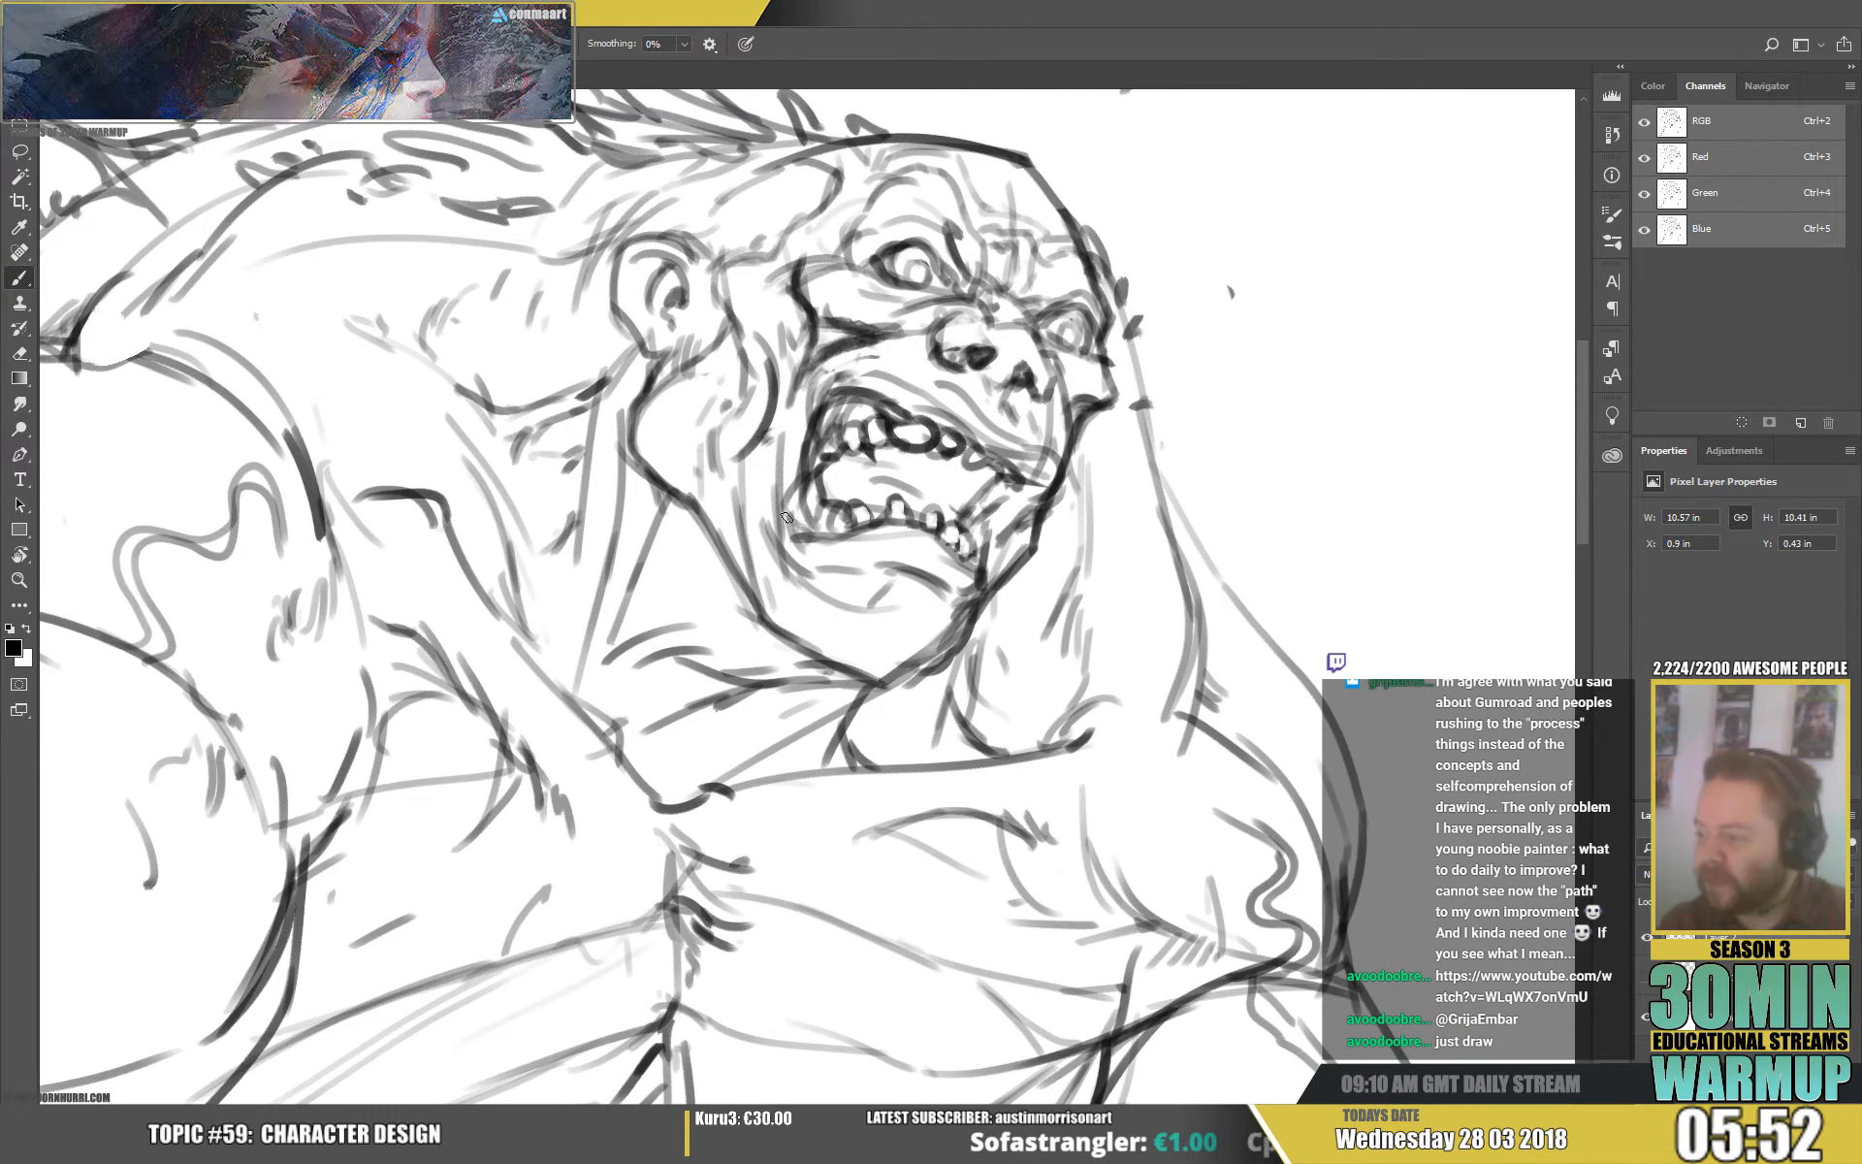
key(e)
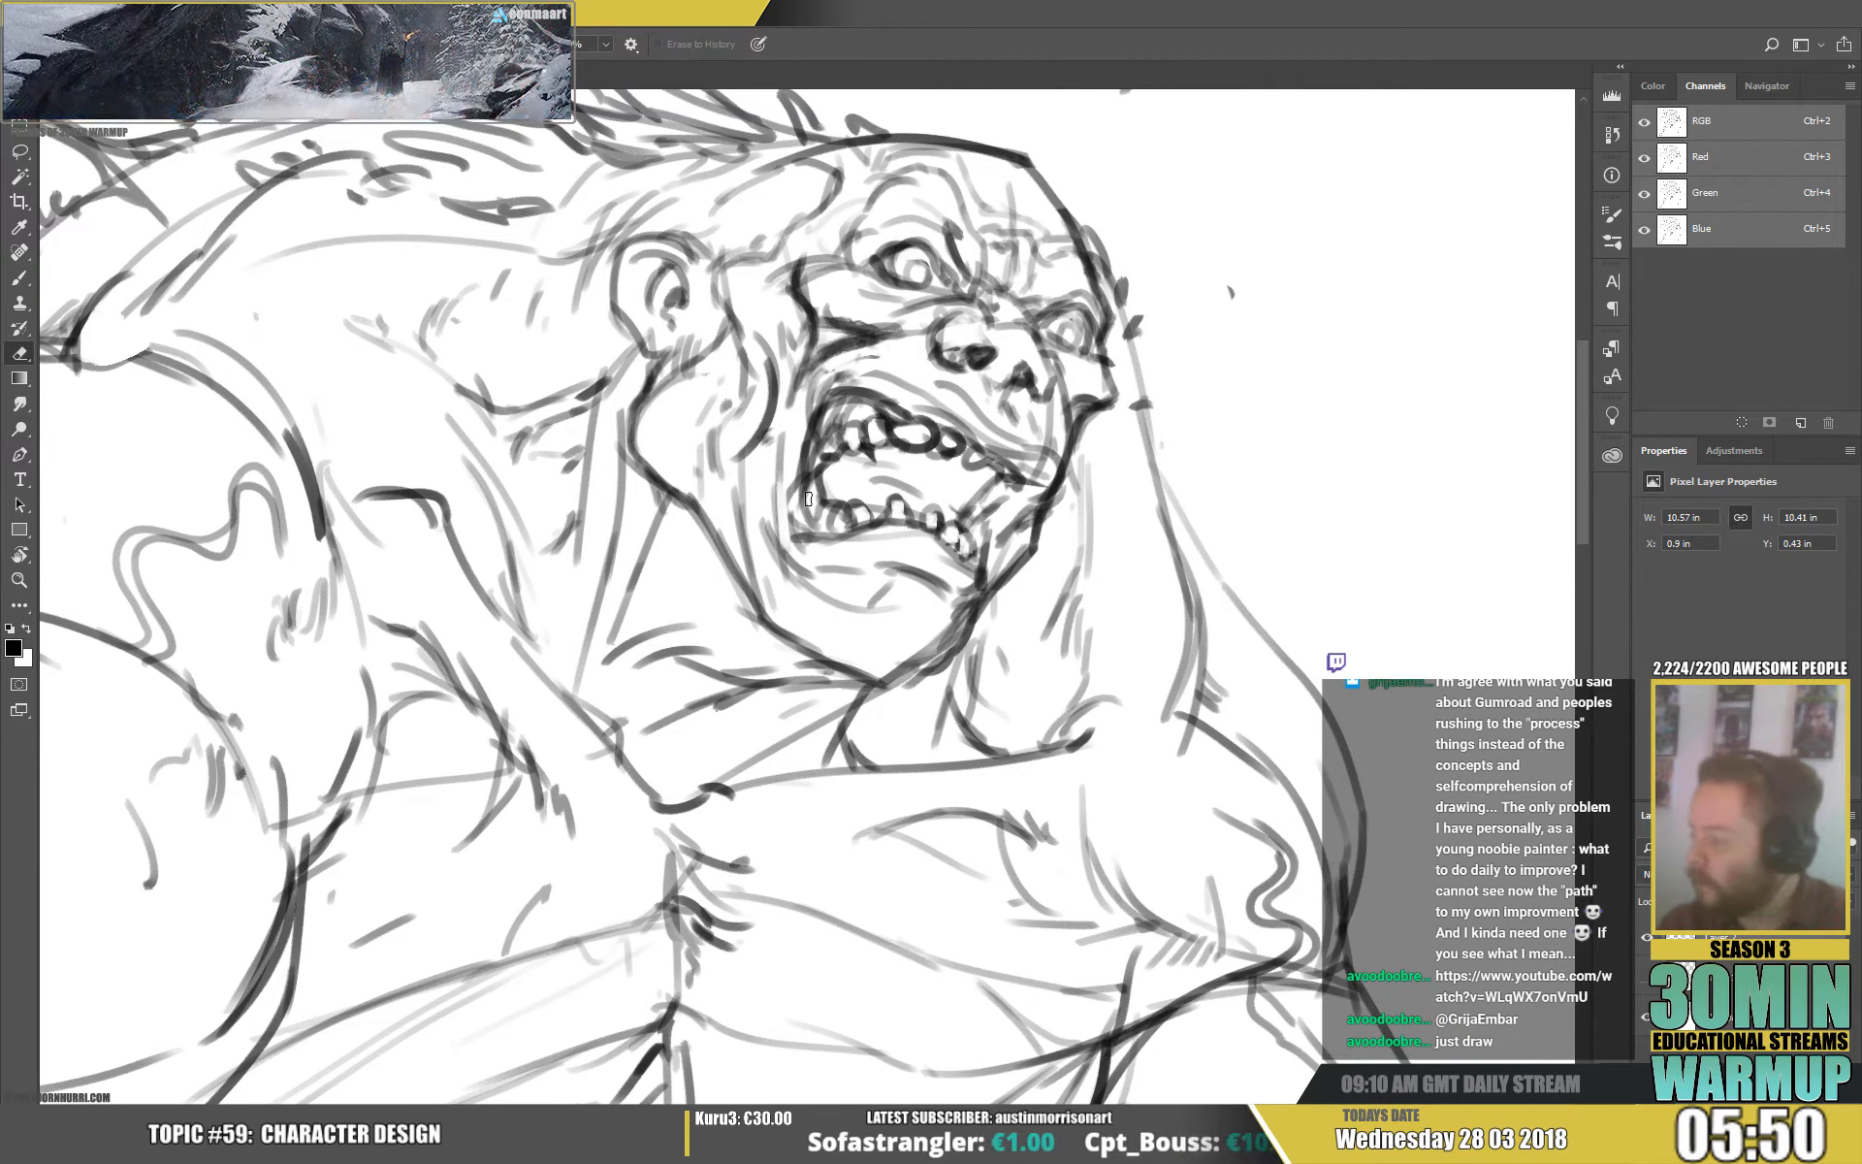
key(b)
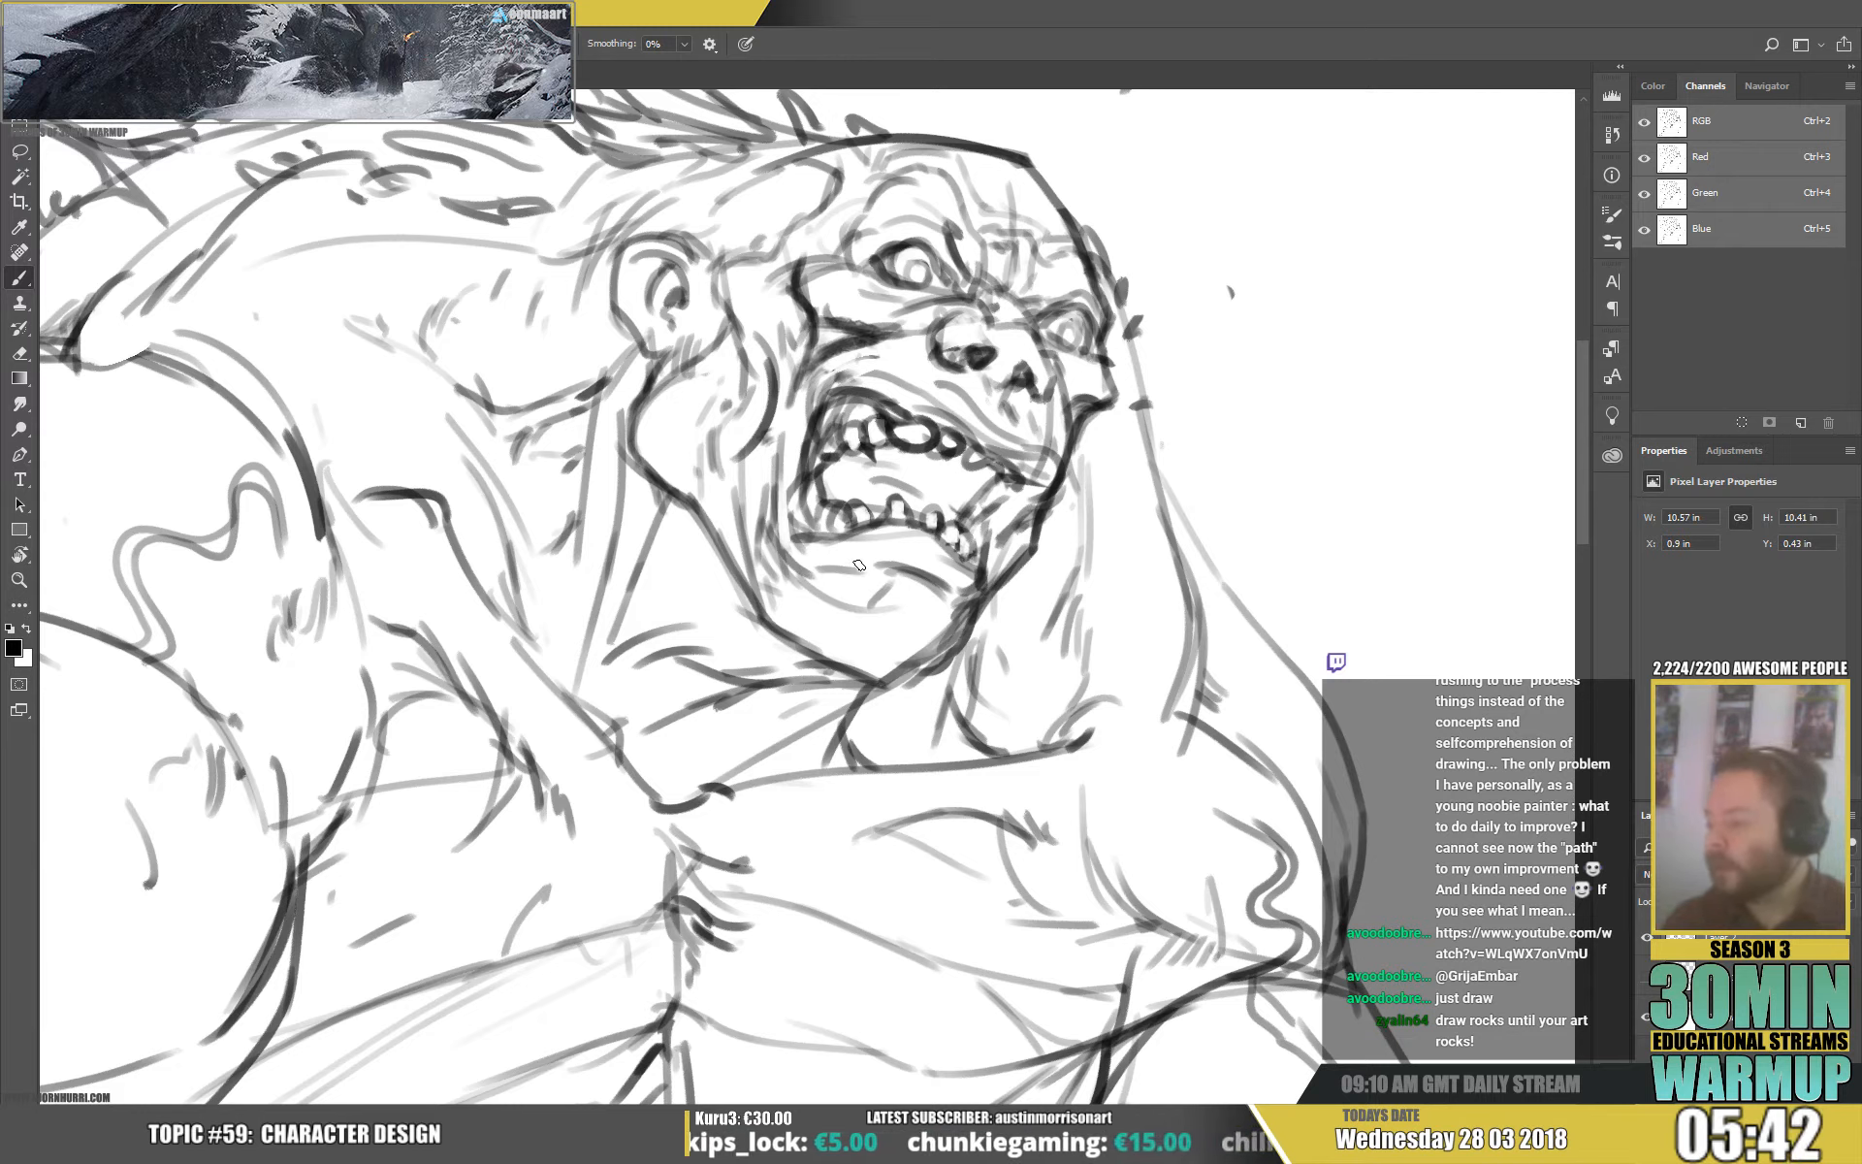
drag(822, 566, 937, 573)
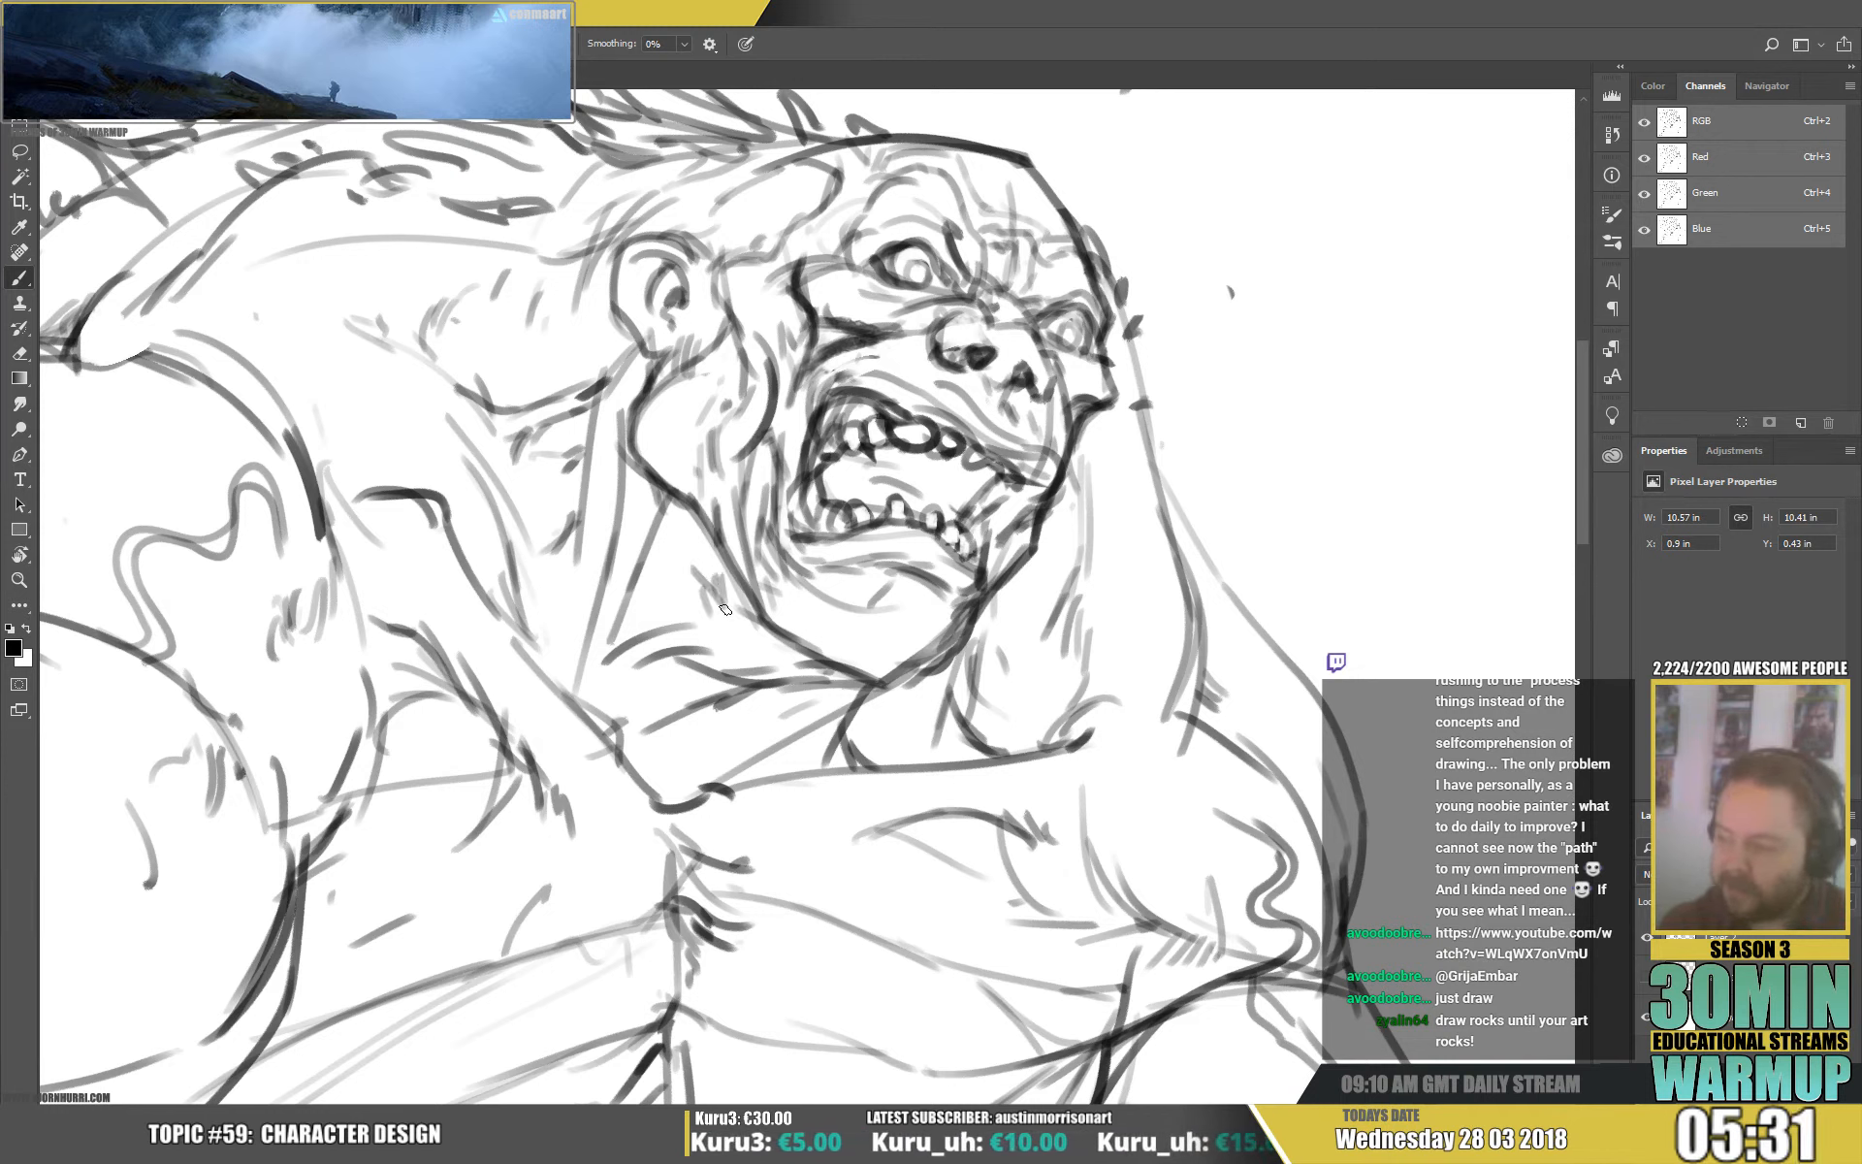
Add short hatch and fur strokes on the neck and upper chest below the creature's jaw.
drag(726, 609, 741, 581)
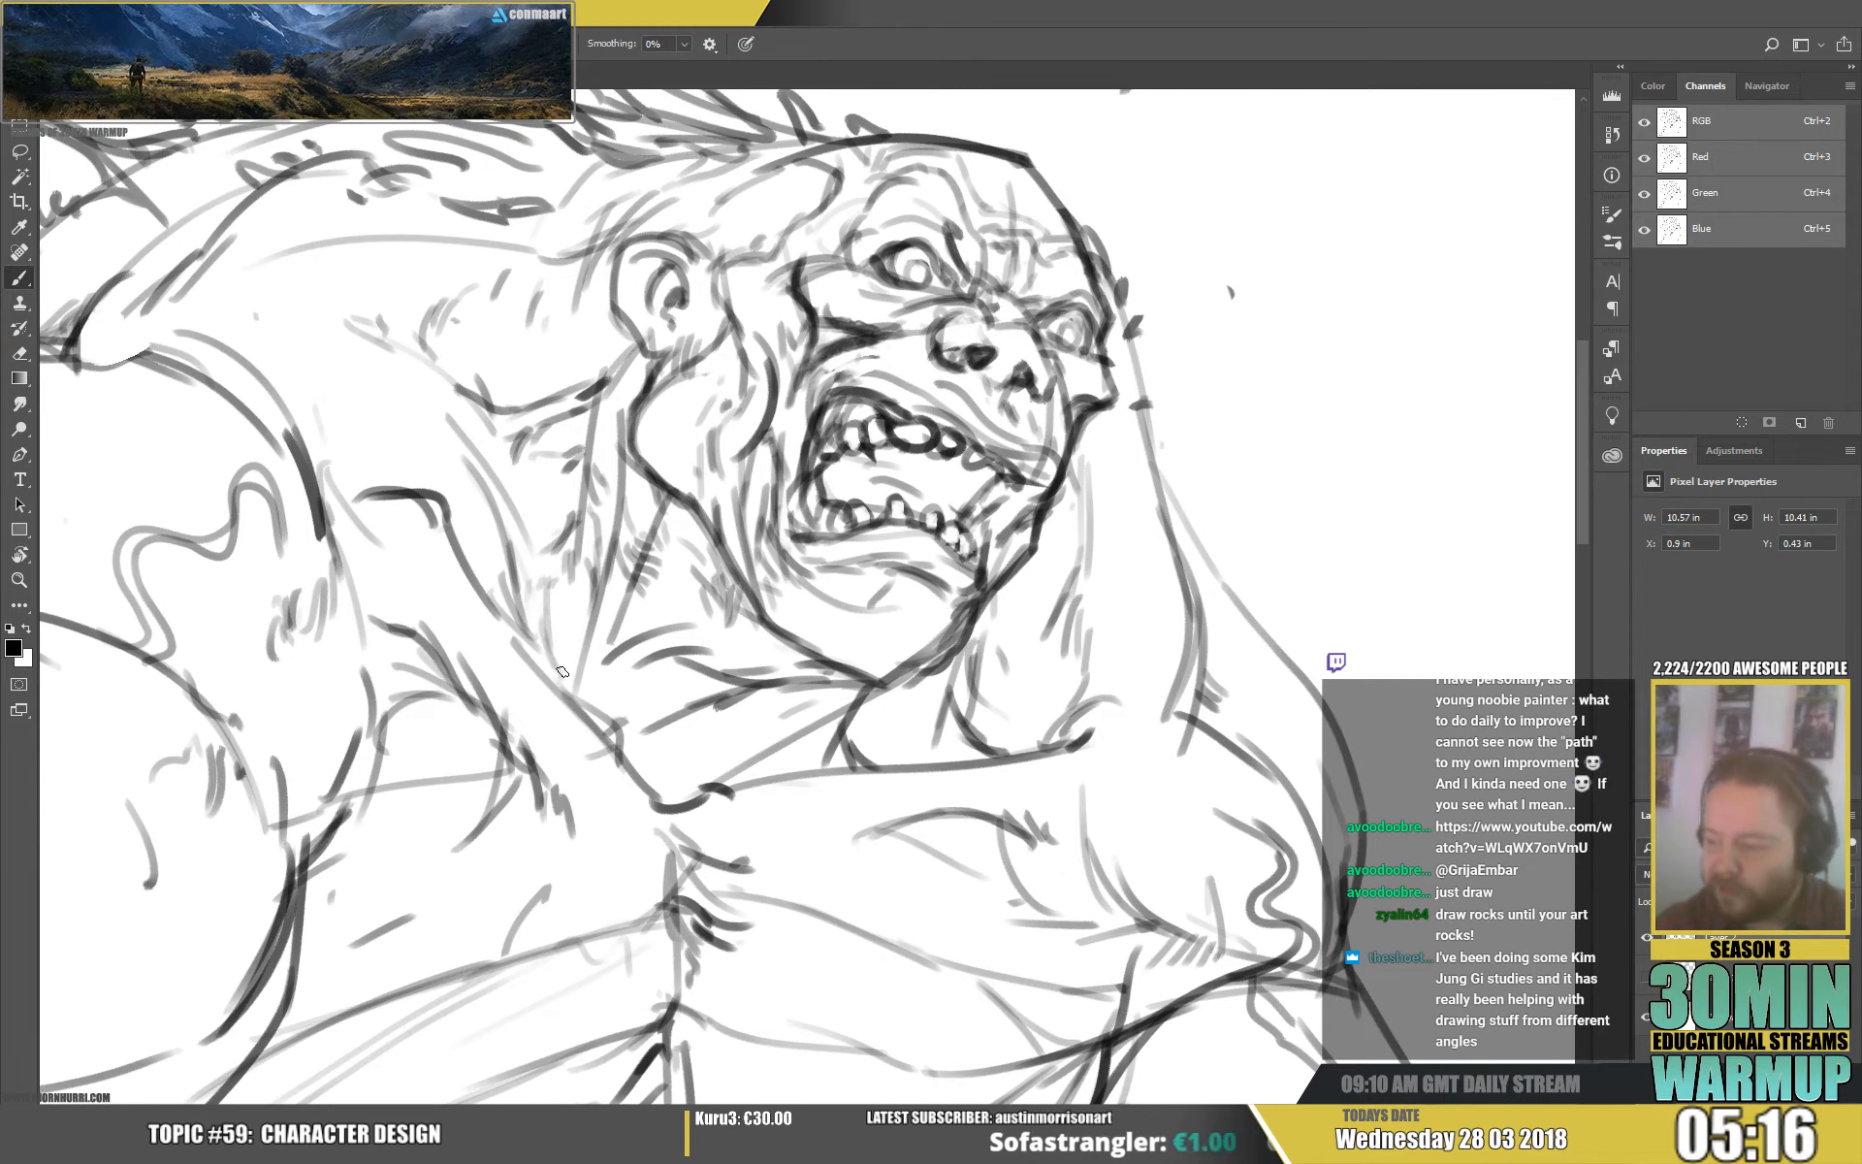
mouse_move(600, 590)
mouse_down()
mouse_move(578, 682)
mouse_move(600, 700)
mouse_up()
drag(1090, 585, 1089, 492)
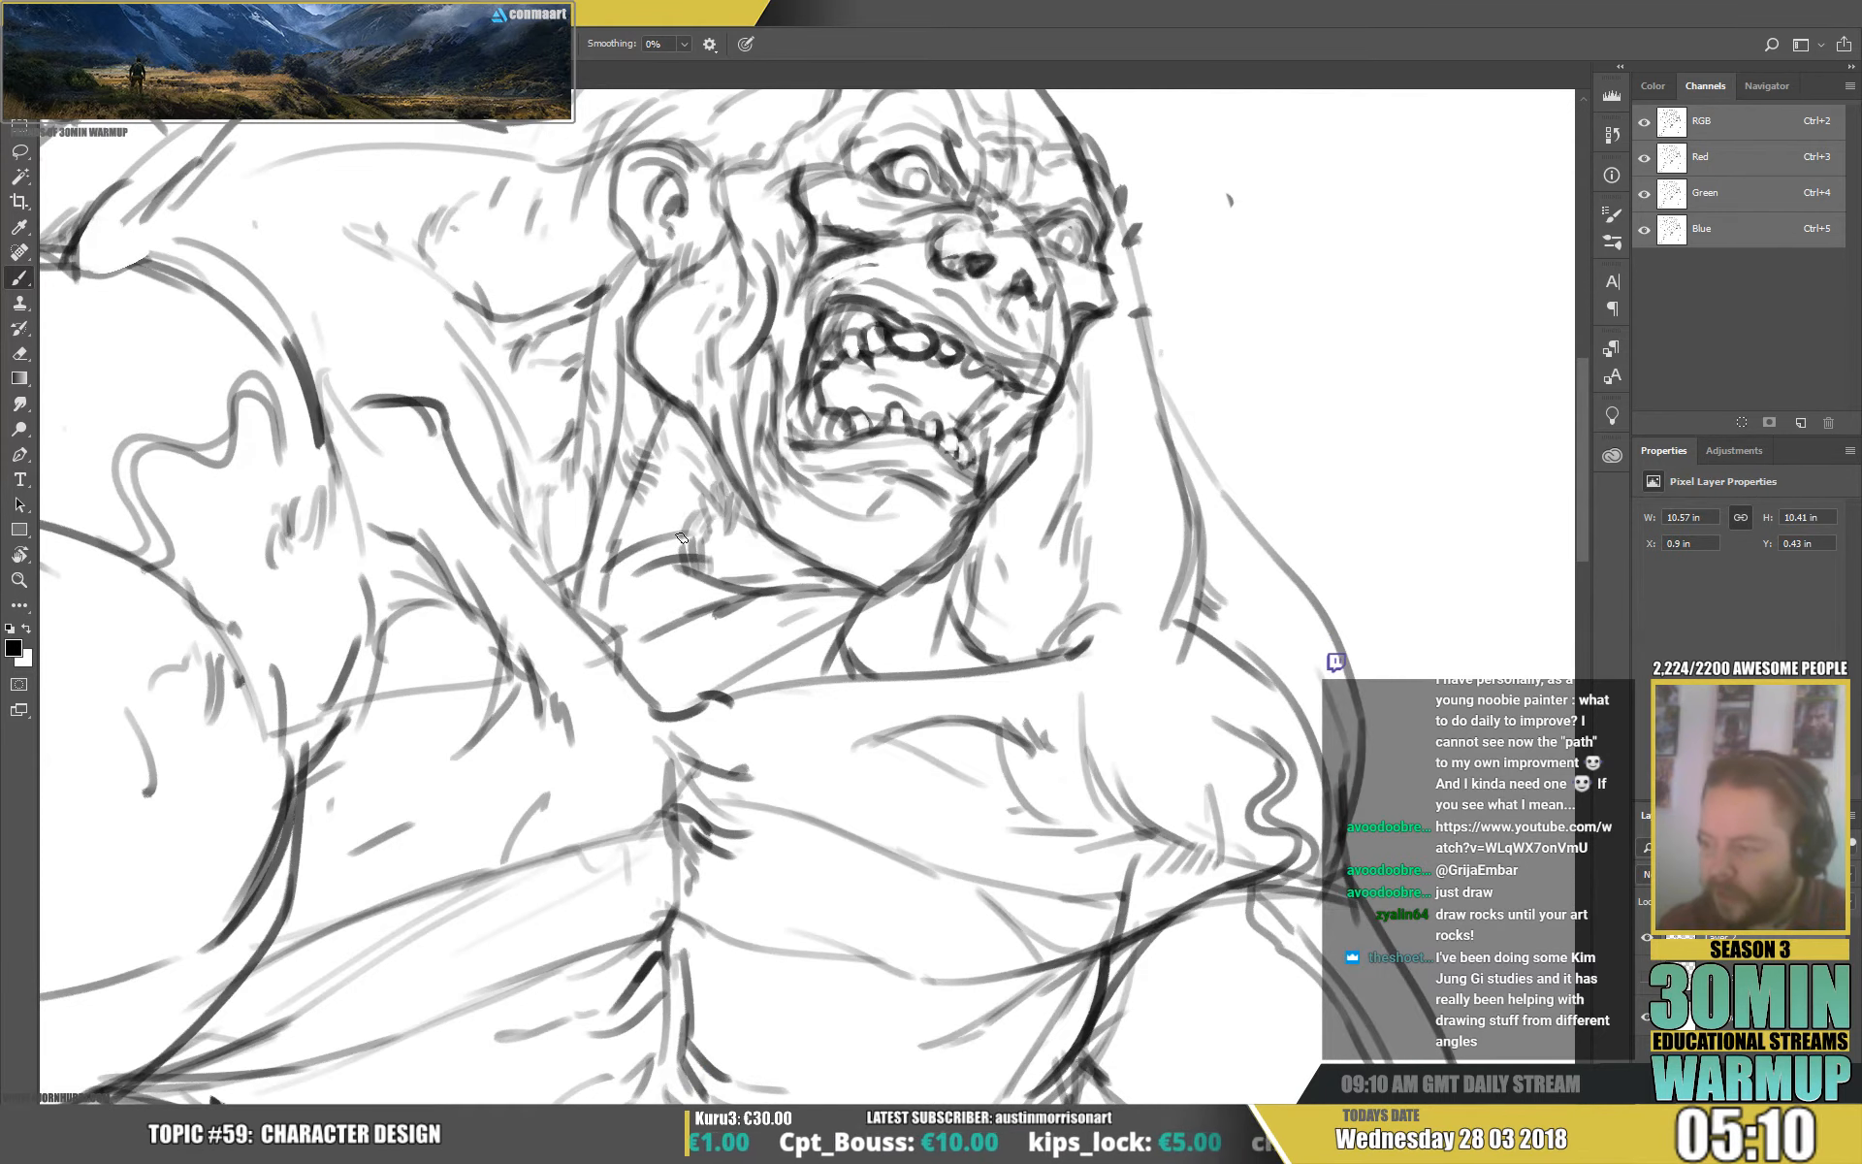
drag(672, 491, 677, 521)
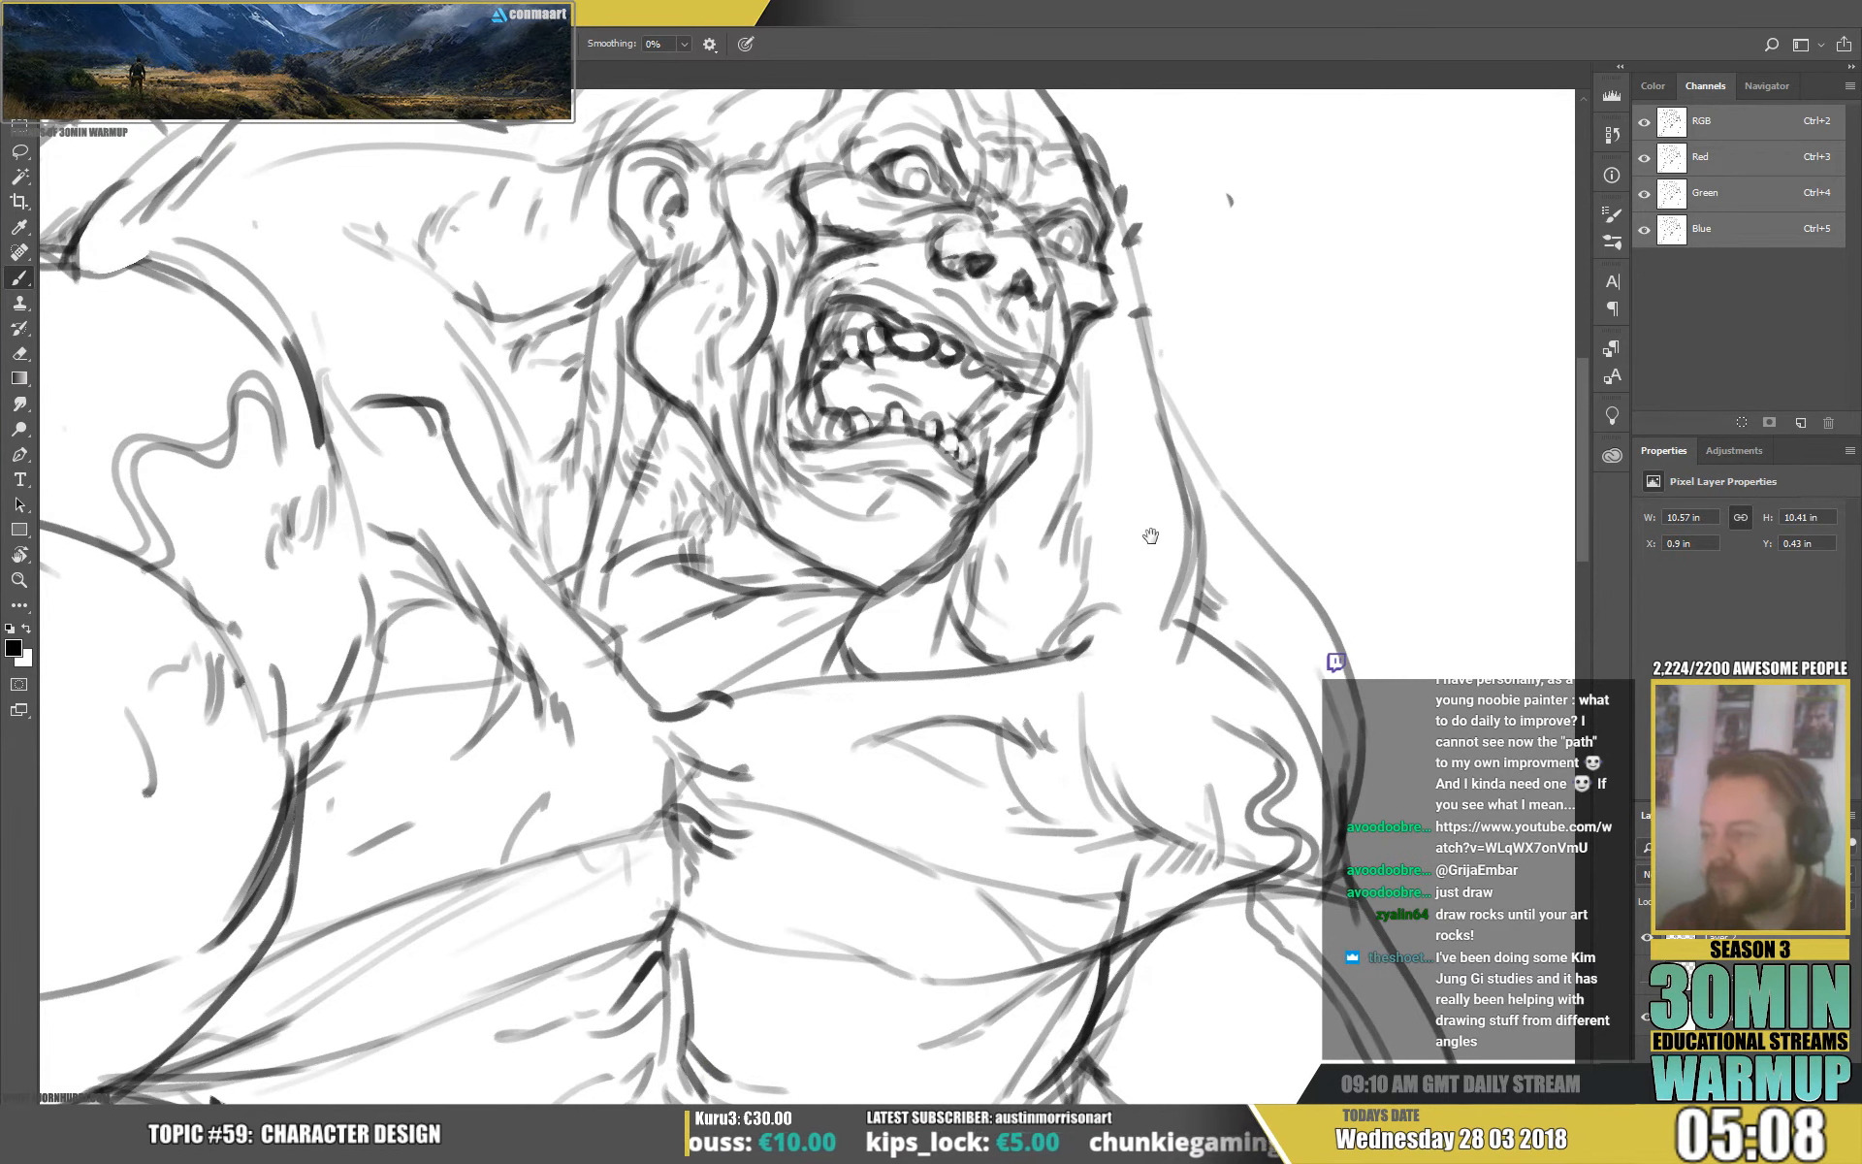
Add short fur strokes across the shoulder between the ear and the fist arm's upper arm.
mouse_move(1155, 465)
mouse_down()
mouse_move(1173, 570)
mouse_move(1335, 538)
mouse_up()
mouse_move(720, 470)
mouse_down()
mouse_move(708, 492)
mouse_move(752, 483)
mouse_up()
drag(1022, 389, 1111, 474)
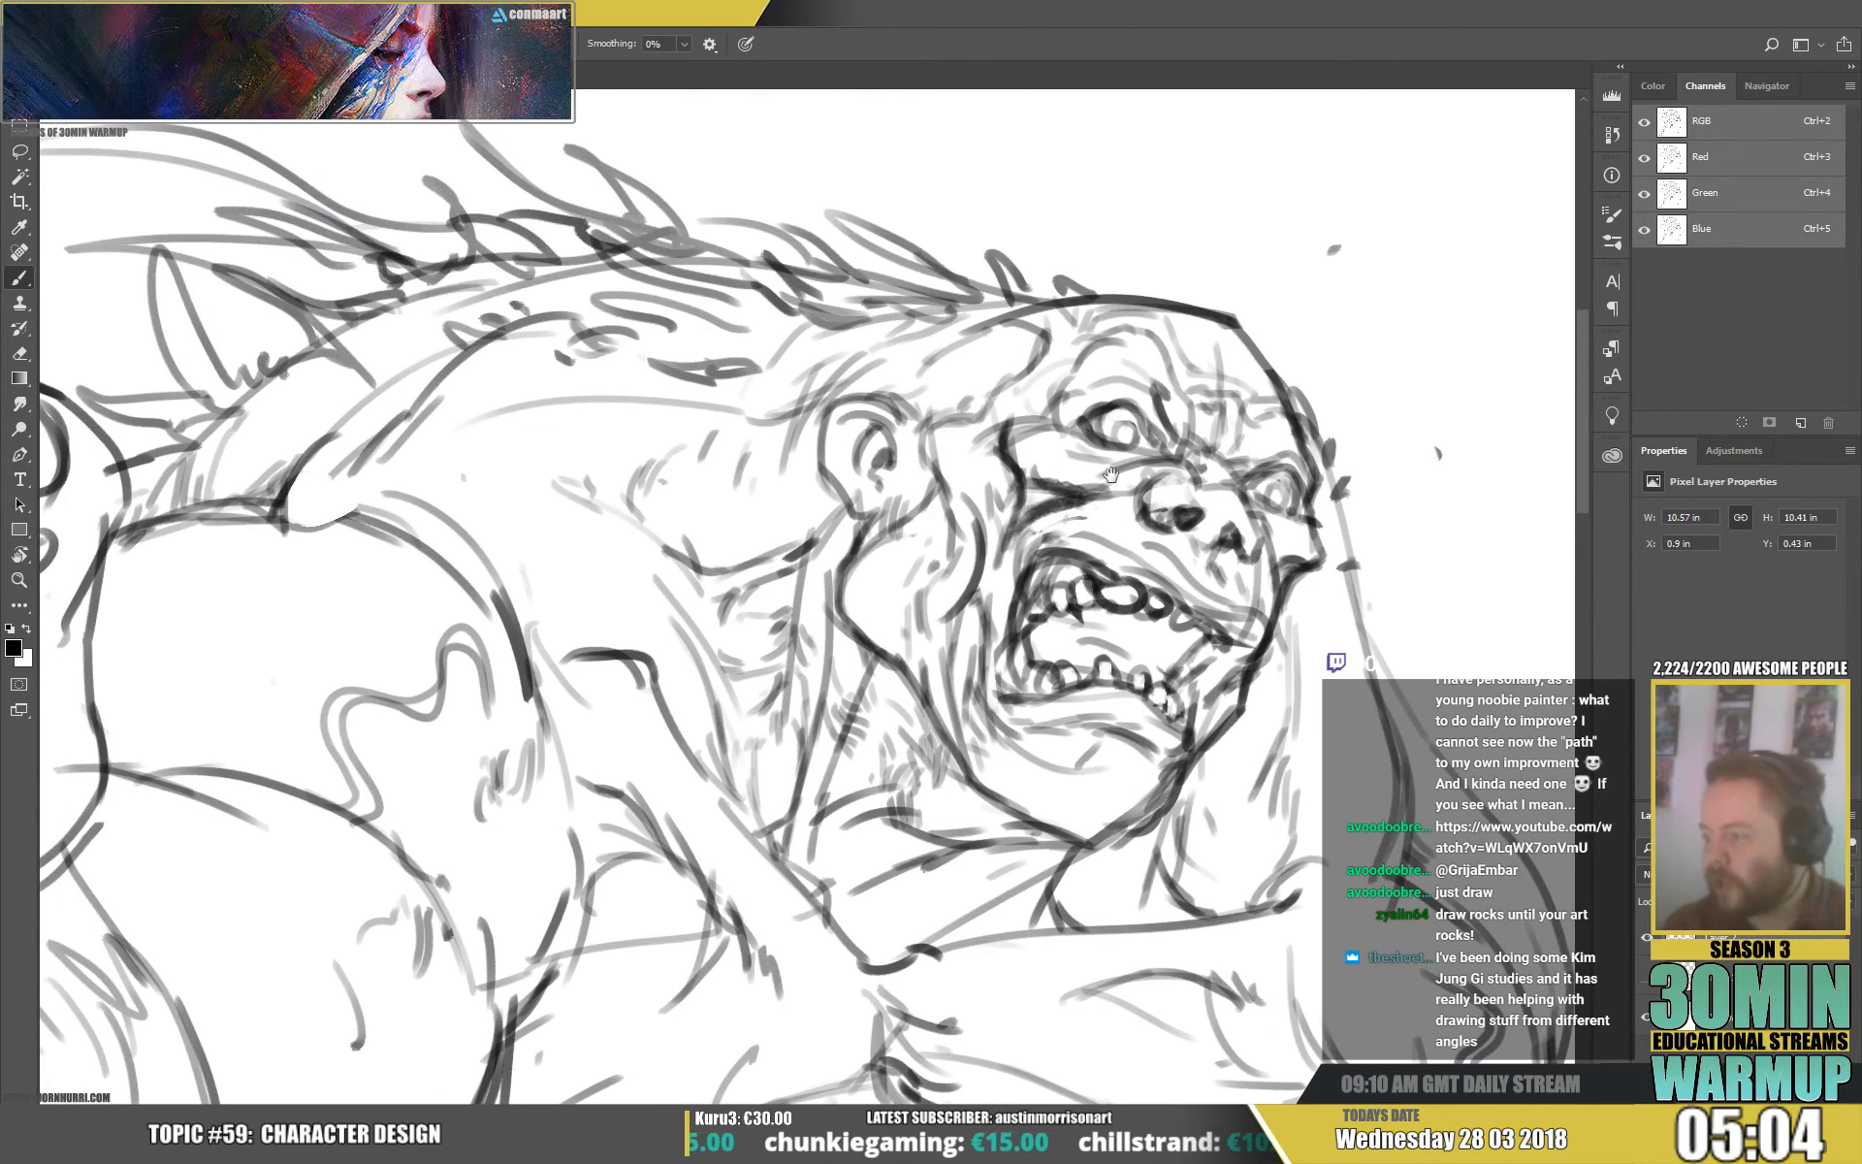
mouse_move(694, 508)
mouse_down()
mouse_move(700, 555)
mouse_move(740, 496)
mouse_up()
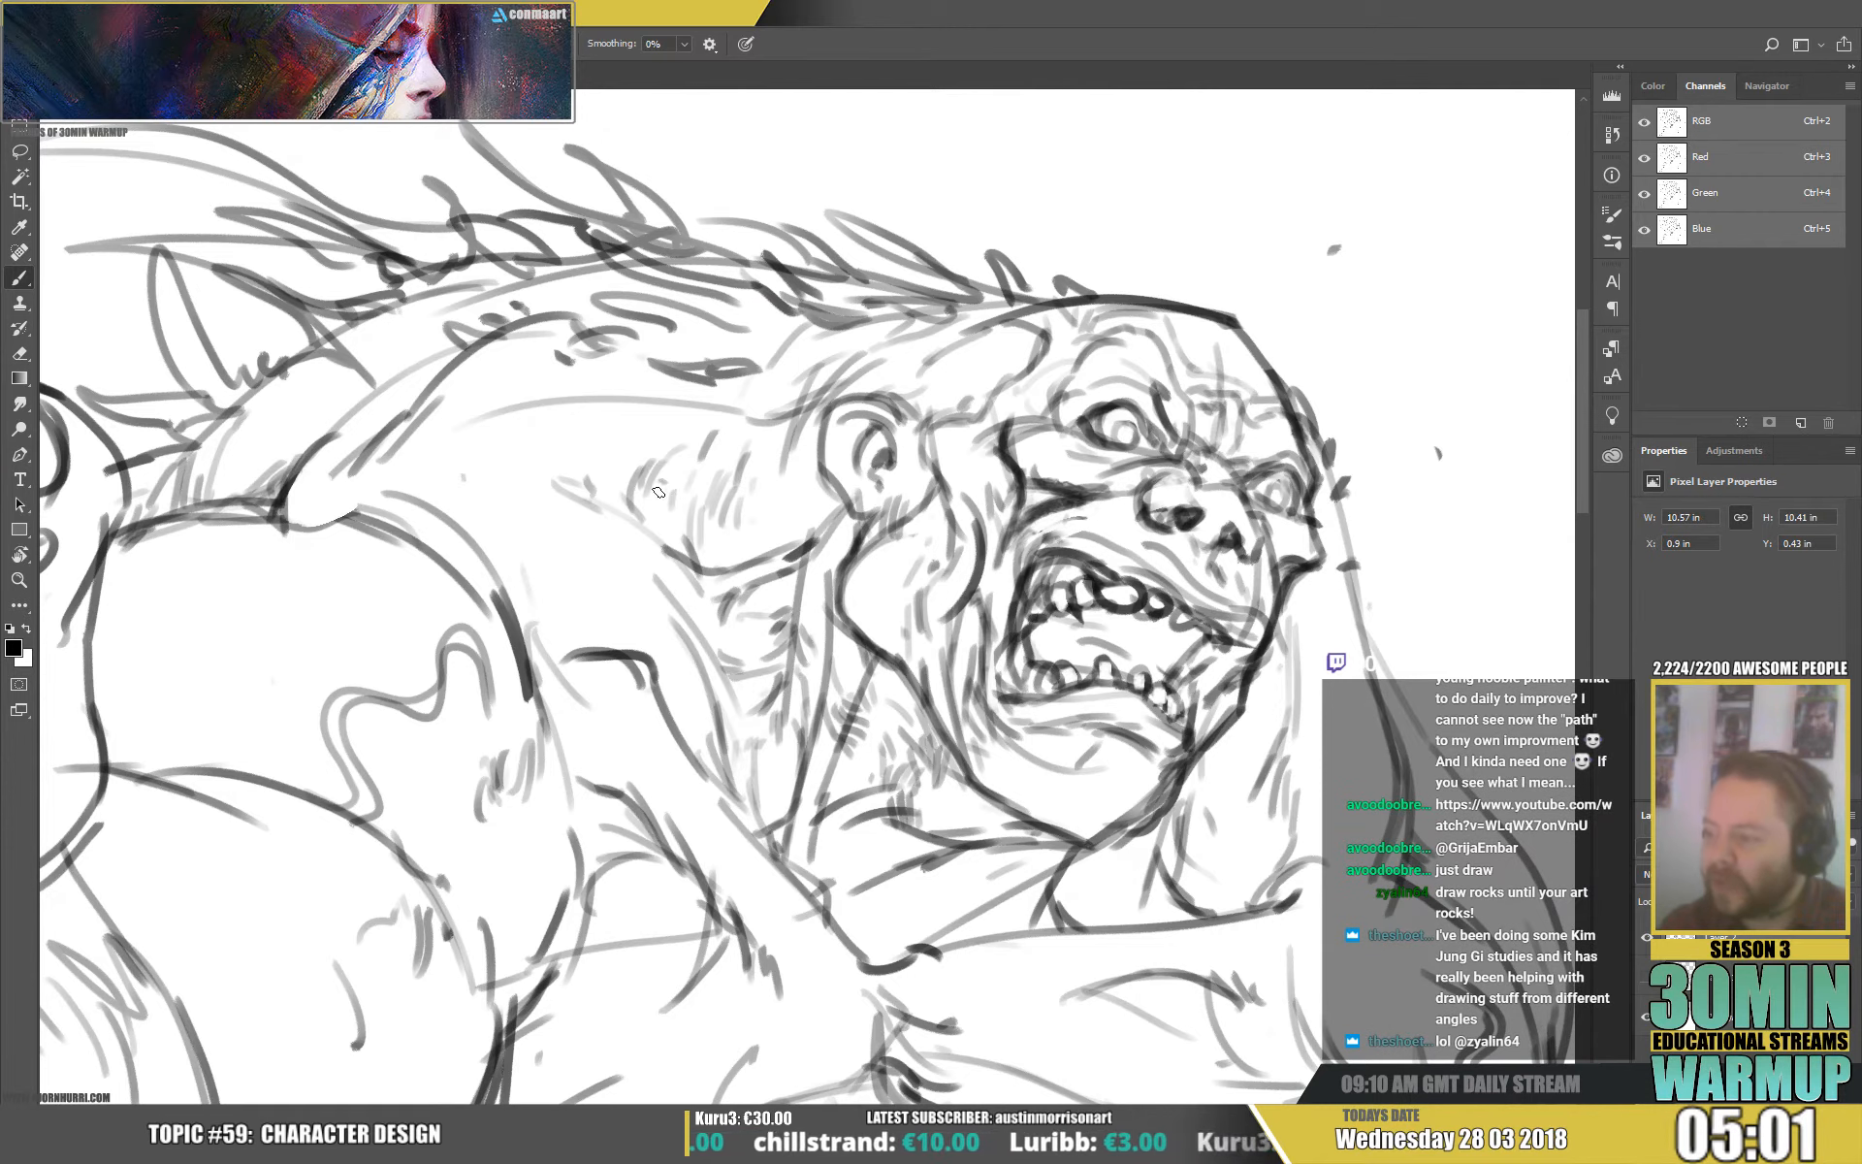
drag(1251, 588, 1304, 486)
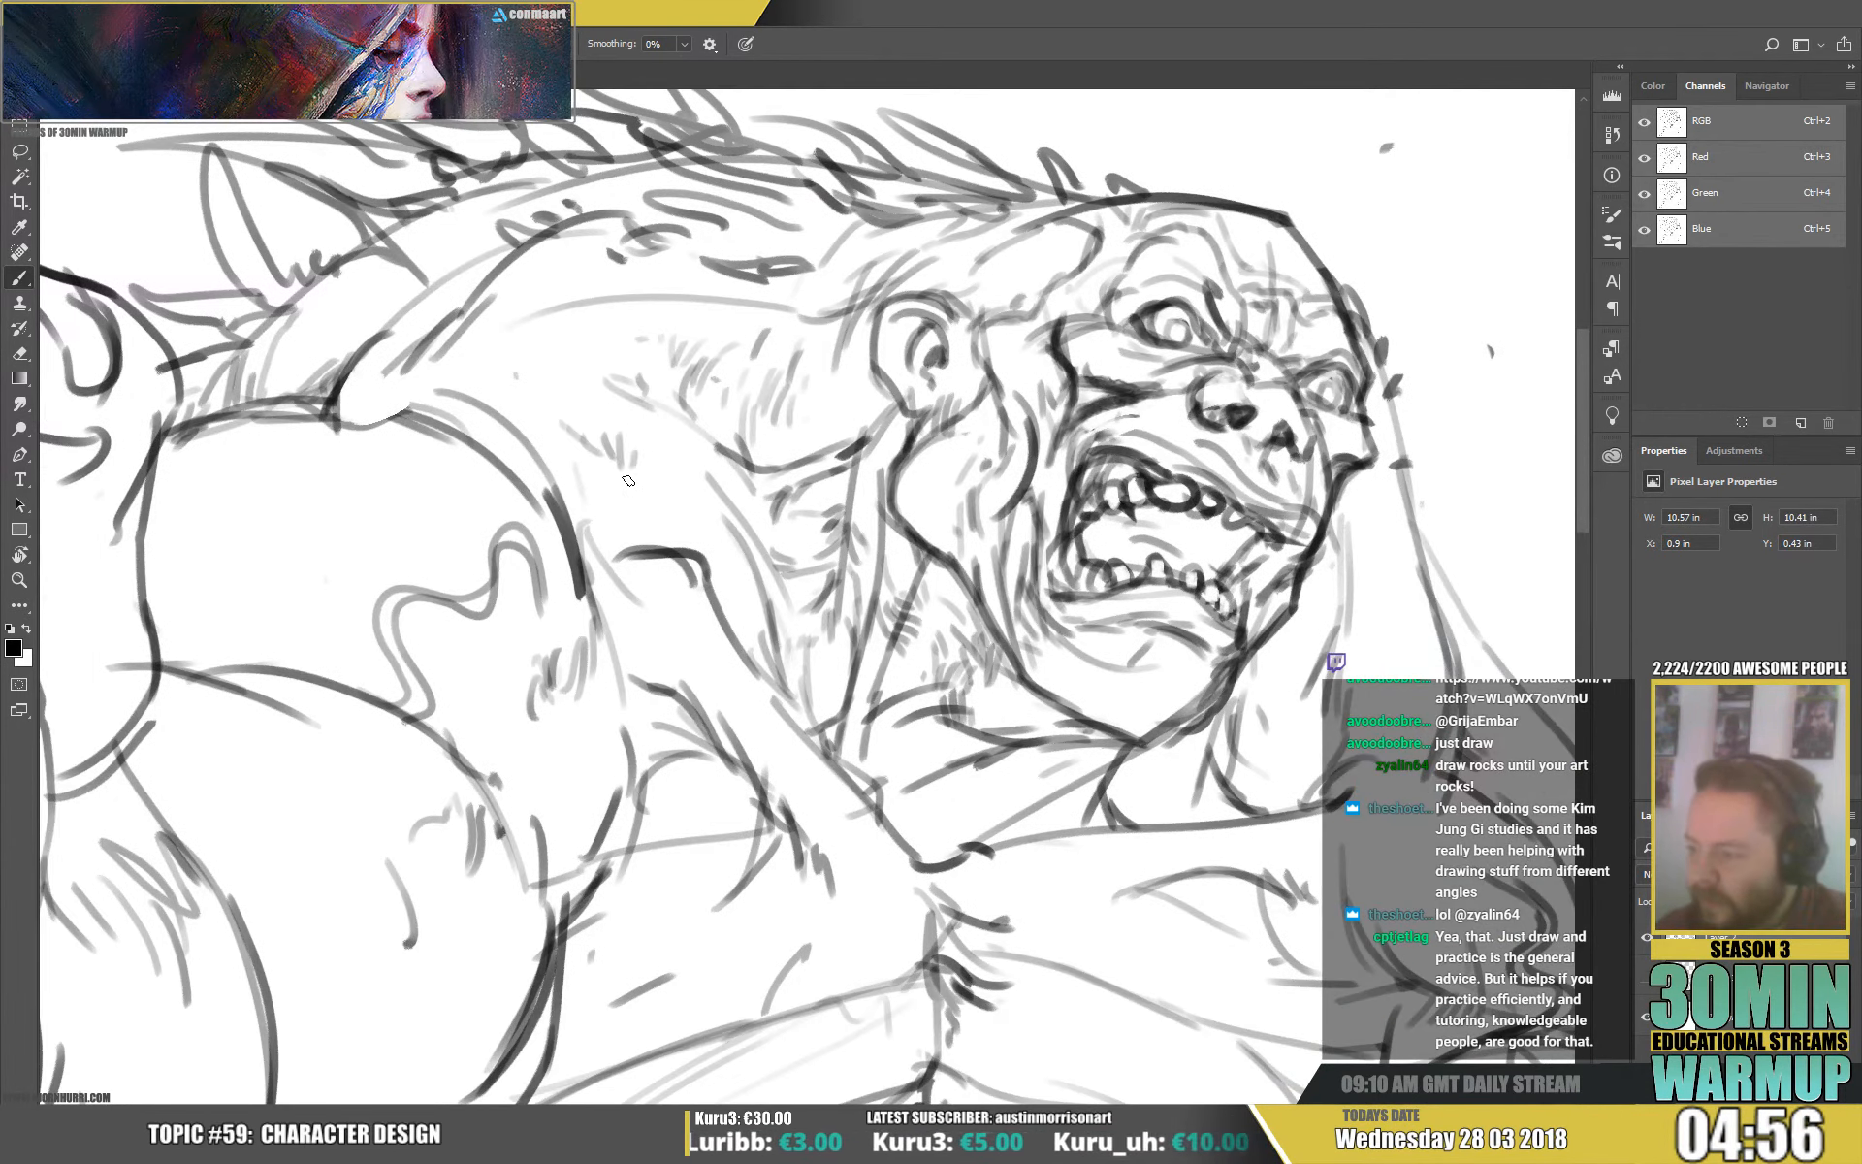
drag(1144, 457, 1160, 547)
drag(447, 468, 562, 470)
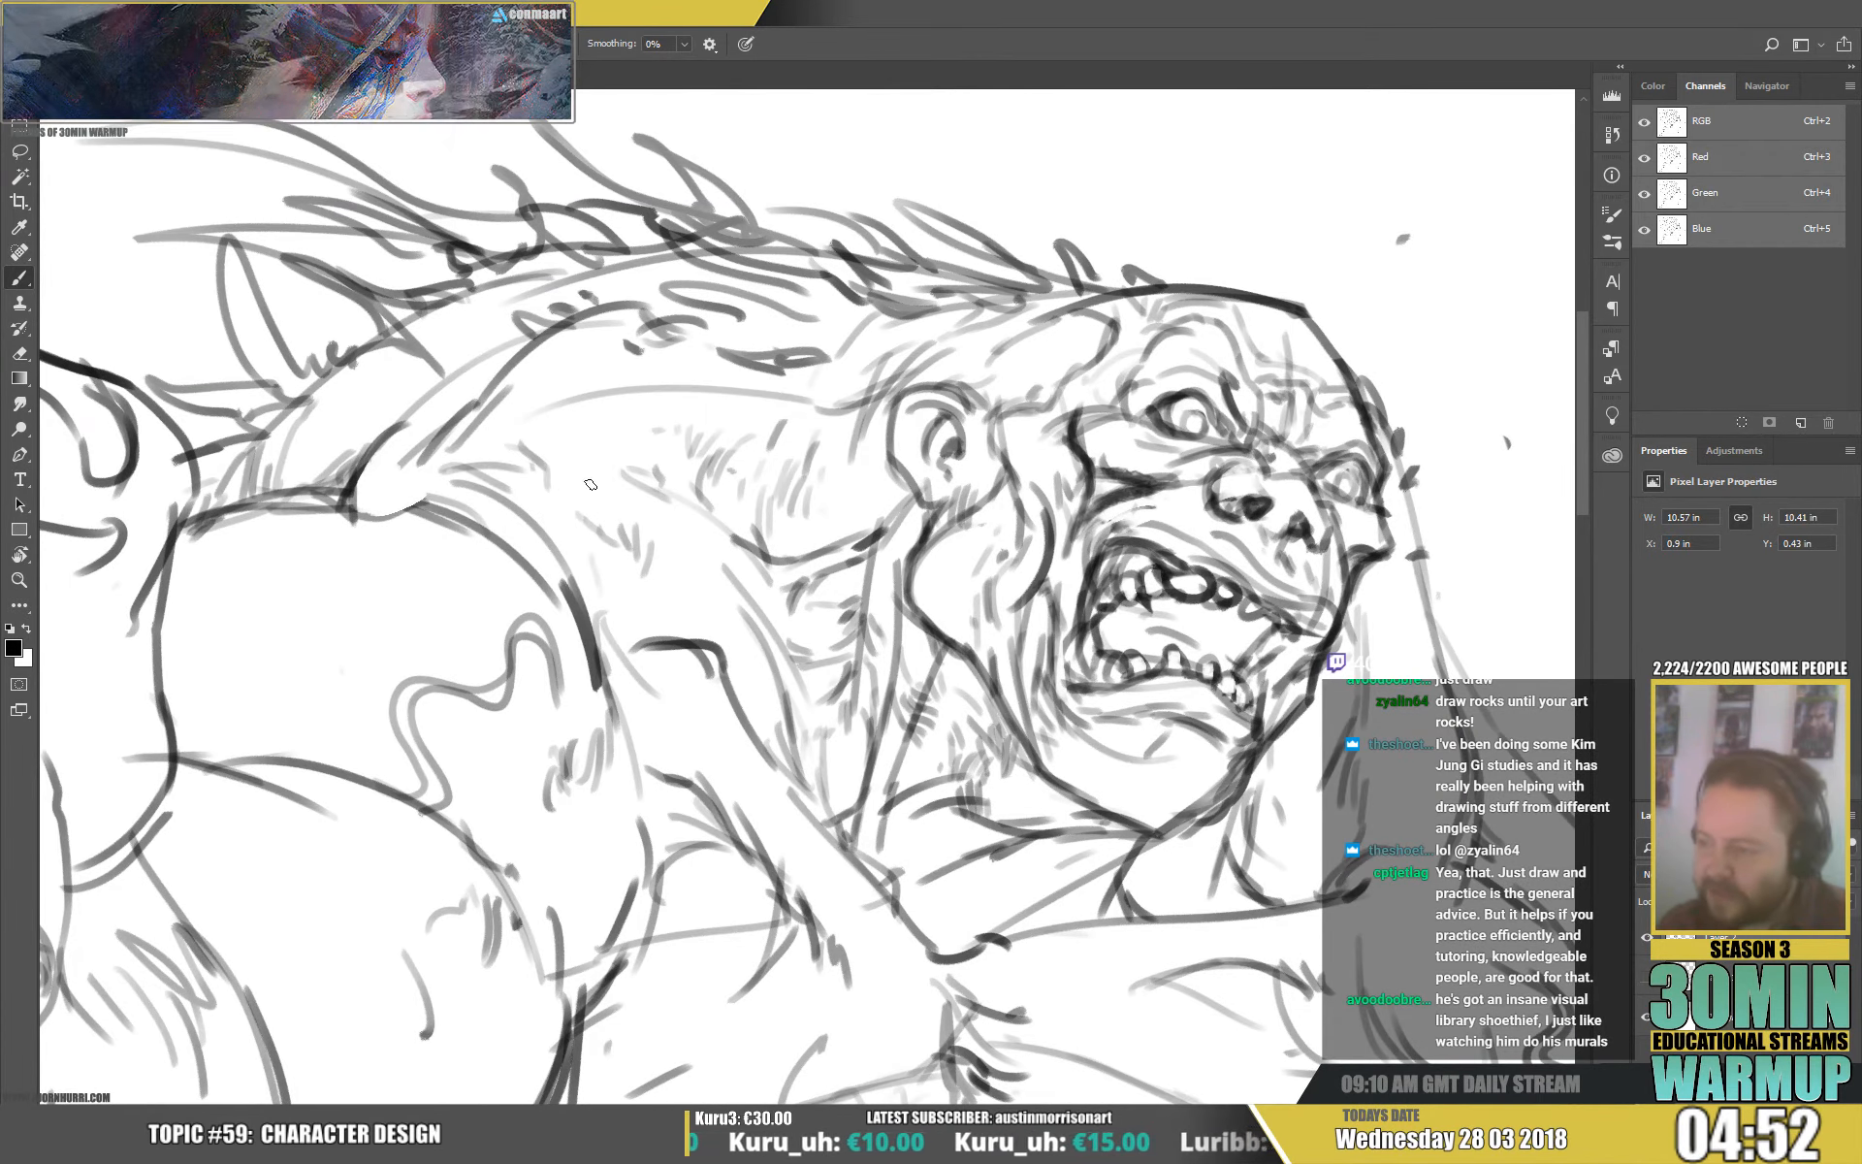
Add light hatch strokes inside the fist arm's upper arm beside the wavy contour.
mouse_move(339, 544)
mouse_down()
mouse_move(553, 324)
mouse_move(526, 298)
mouse_move(465, 333)
mouse_move(433, 385)
mouse_up()
mouse_move(511, 440)
mouse_down()
mouse_move(572, 493)
mouse_move(576, 474)
mouse_move(585, 503)
mouse_move(451, 454)
mouse_move(553, 501)
mouse_move(378, 385)
mouse_move(404, 423)
mouse_move(398, 464)
mouse_up()
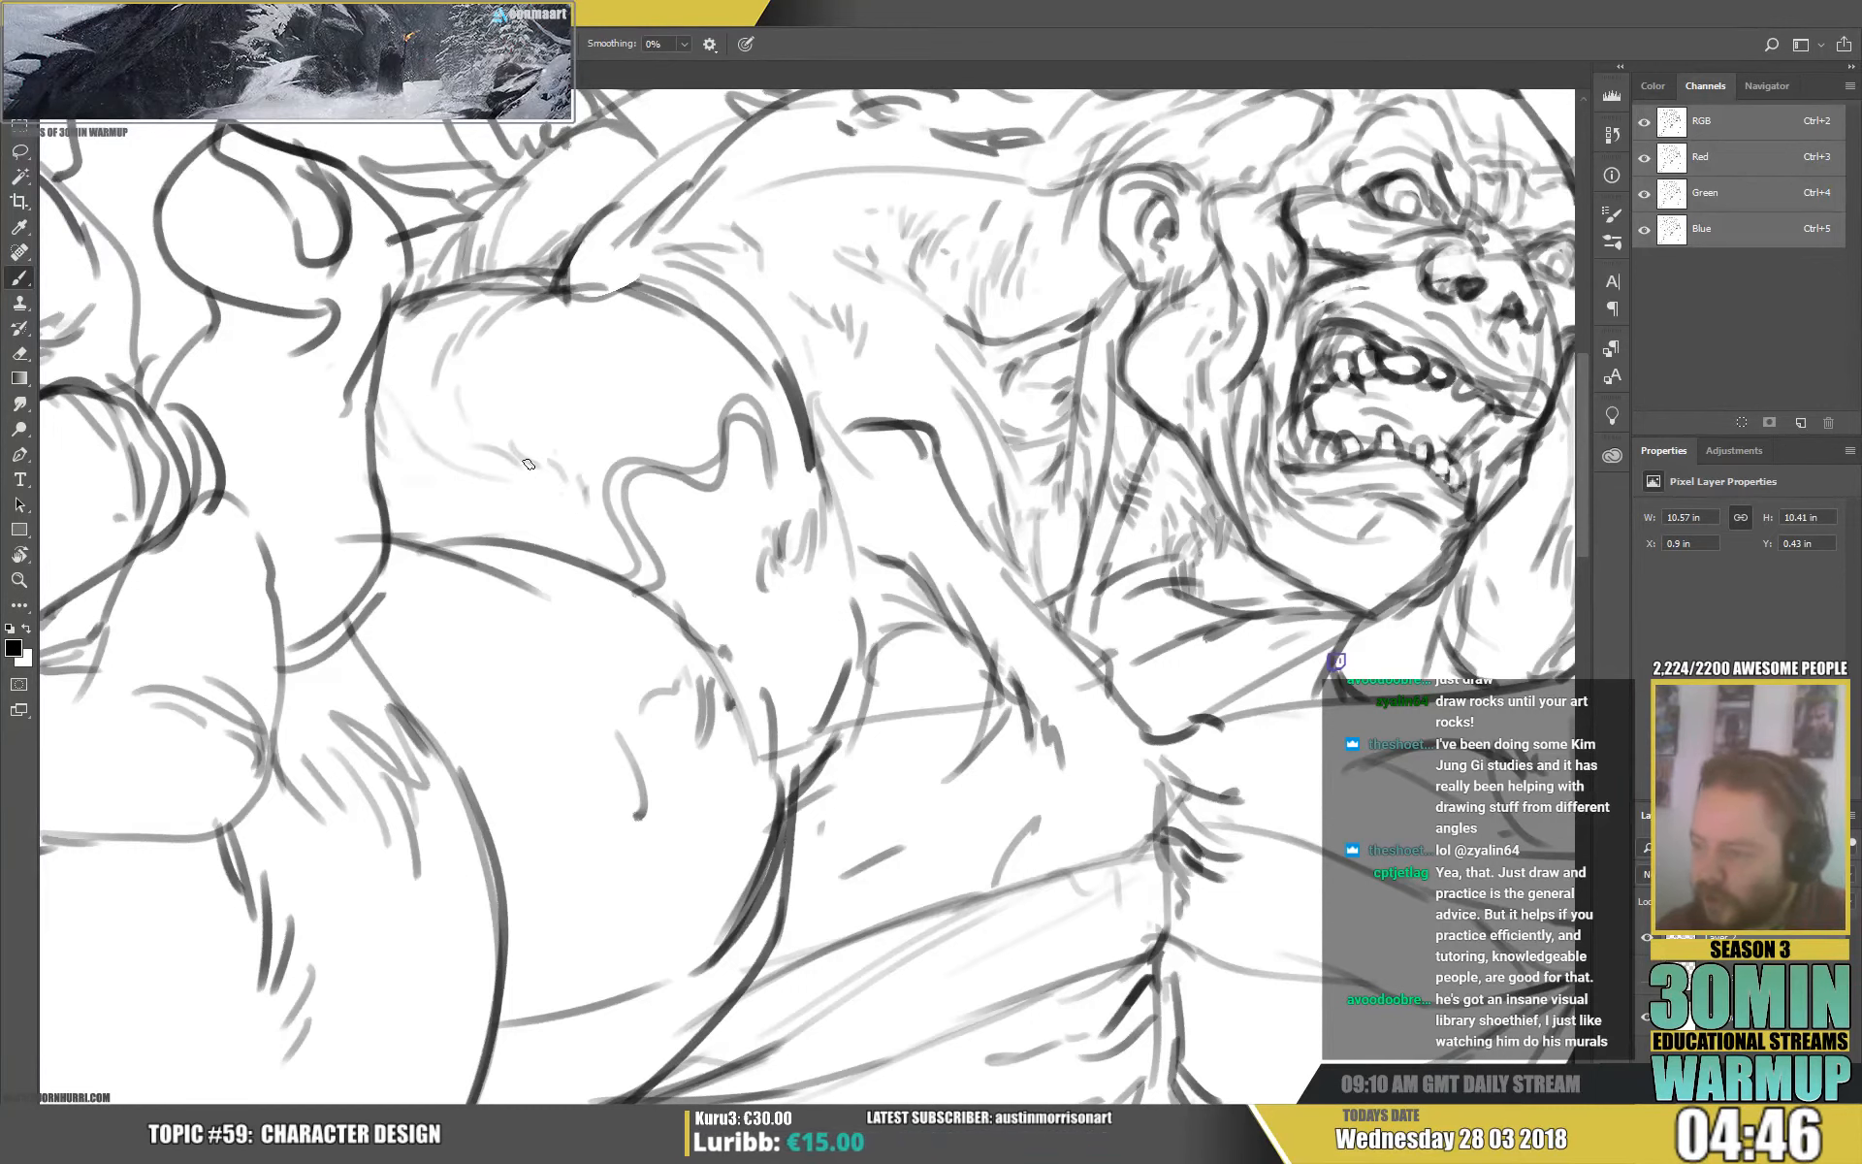
mouse_move(529, 464)
mouse_down()
mouse_move(594, 490)
mouse_move(633, 585)
mouse_move(688, 611)
mouse_move(686, 553)
mouse_up()
Reinforce the fist arm's lower contour near the waist with curved fold lines and short dark strokes.
scroll(679, 602, down, 8)
drag(560, 609, 694, 551)
drag(592, 593, 695, 551)
drag(465, 600, 574, 618)
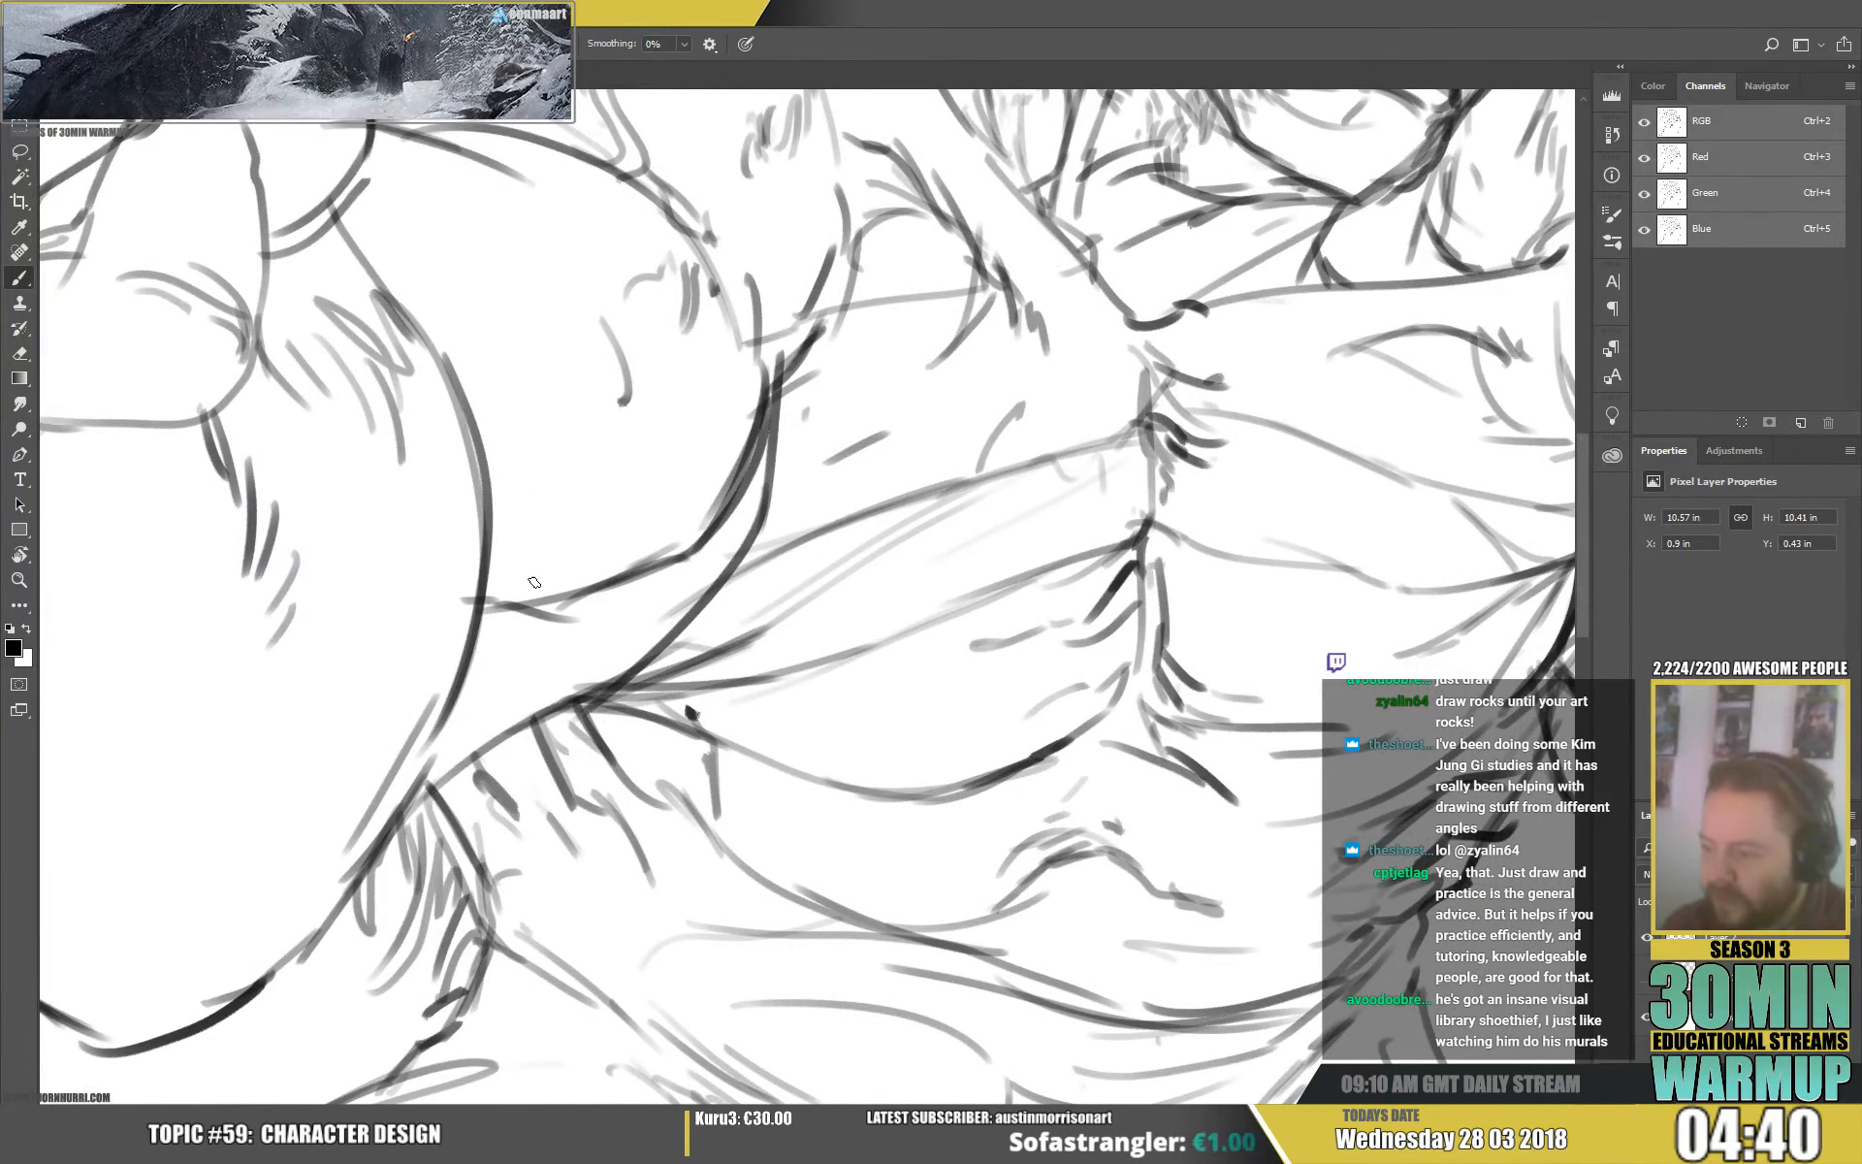
mouse_move(470, 568)
mouse_down()
mouse_move(617, 564)
mouse_move(599, 562)
mouse_move(700, 500)
mouse_up()
mouse_move(707, 463)
mouse_down()
mouse_move(669, 546)
mouse_move(571, 656)
mouse_move(480, 682)
mouse_move(442, 729)
mouse_move(572, 655)
mouse_move(645, 645)
mouse_move(720, 569)
mouse_move(665, 617)
mouse_up()
mouse_move(718, 531)
mouse_down()
mouse_move(641, 634)
mouse_move(711, 559)
mouse_up()
drag(732, 525, 719, 553)
drag(1121, 283, 1099, 569)
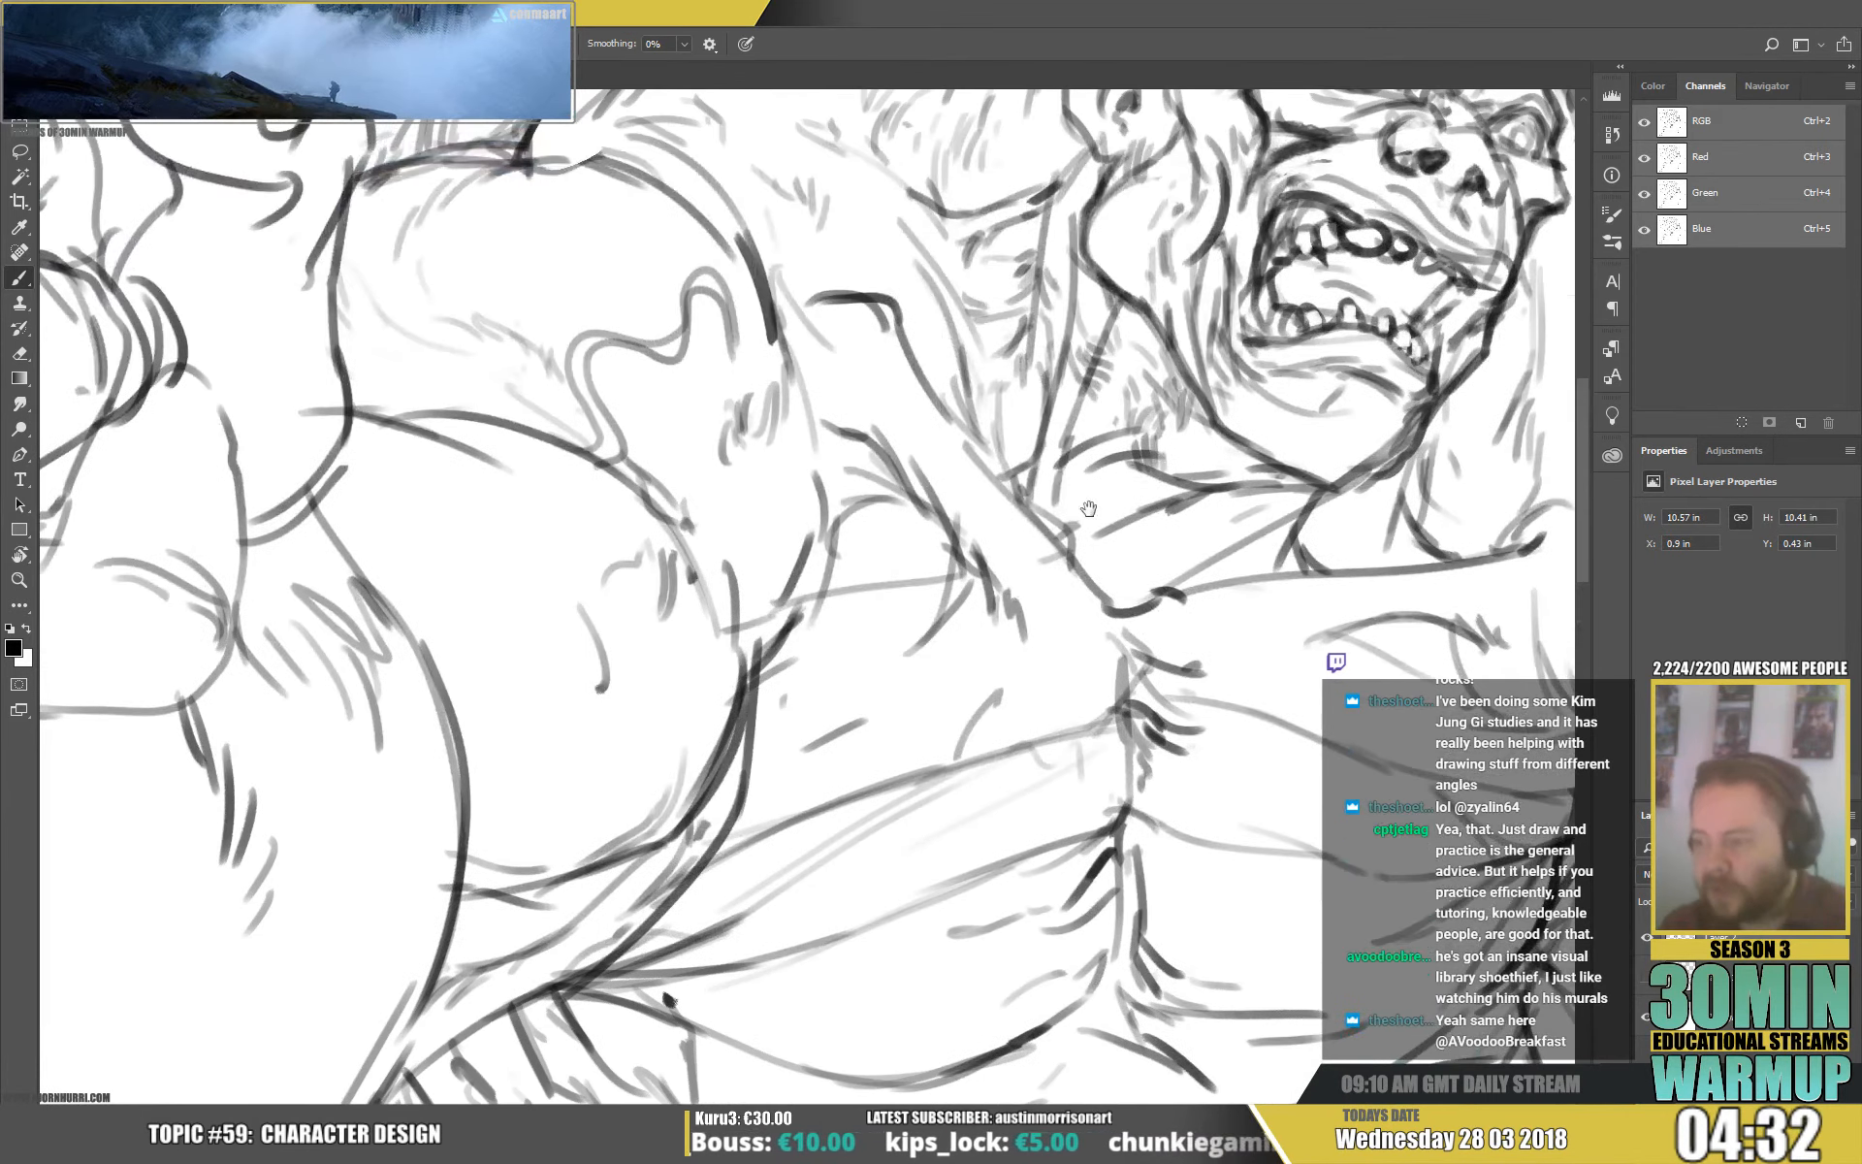
Erase part of the crease between the fist arm's upper arm and forearm and redraw its start darker.
key(e)
mouse_move(500, 467)
mouse_down()
mouse_move(378, 423)
mouse_move(413, 416)
mouse_up()
key(b)
drag(351, 429, 425, 414)
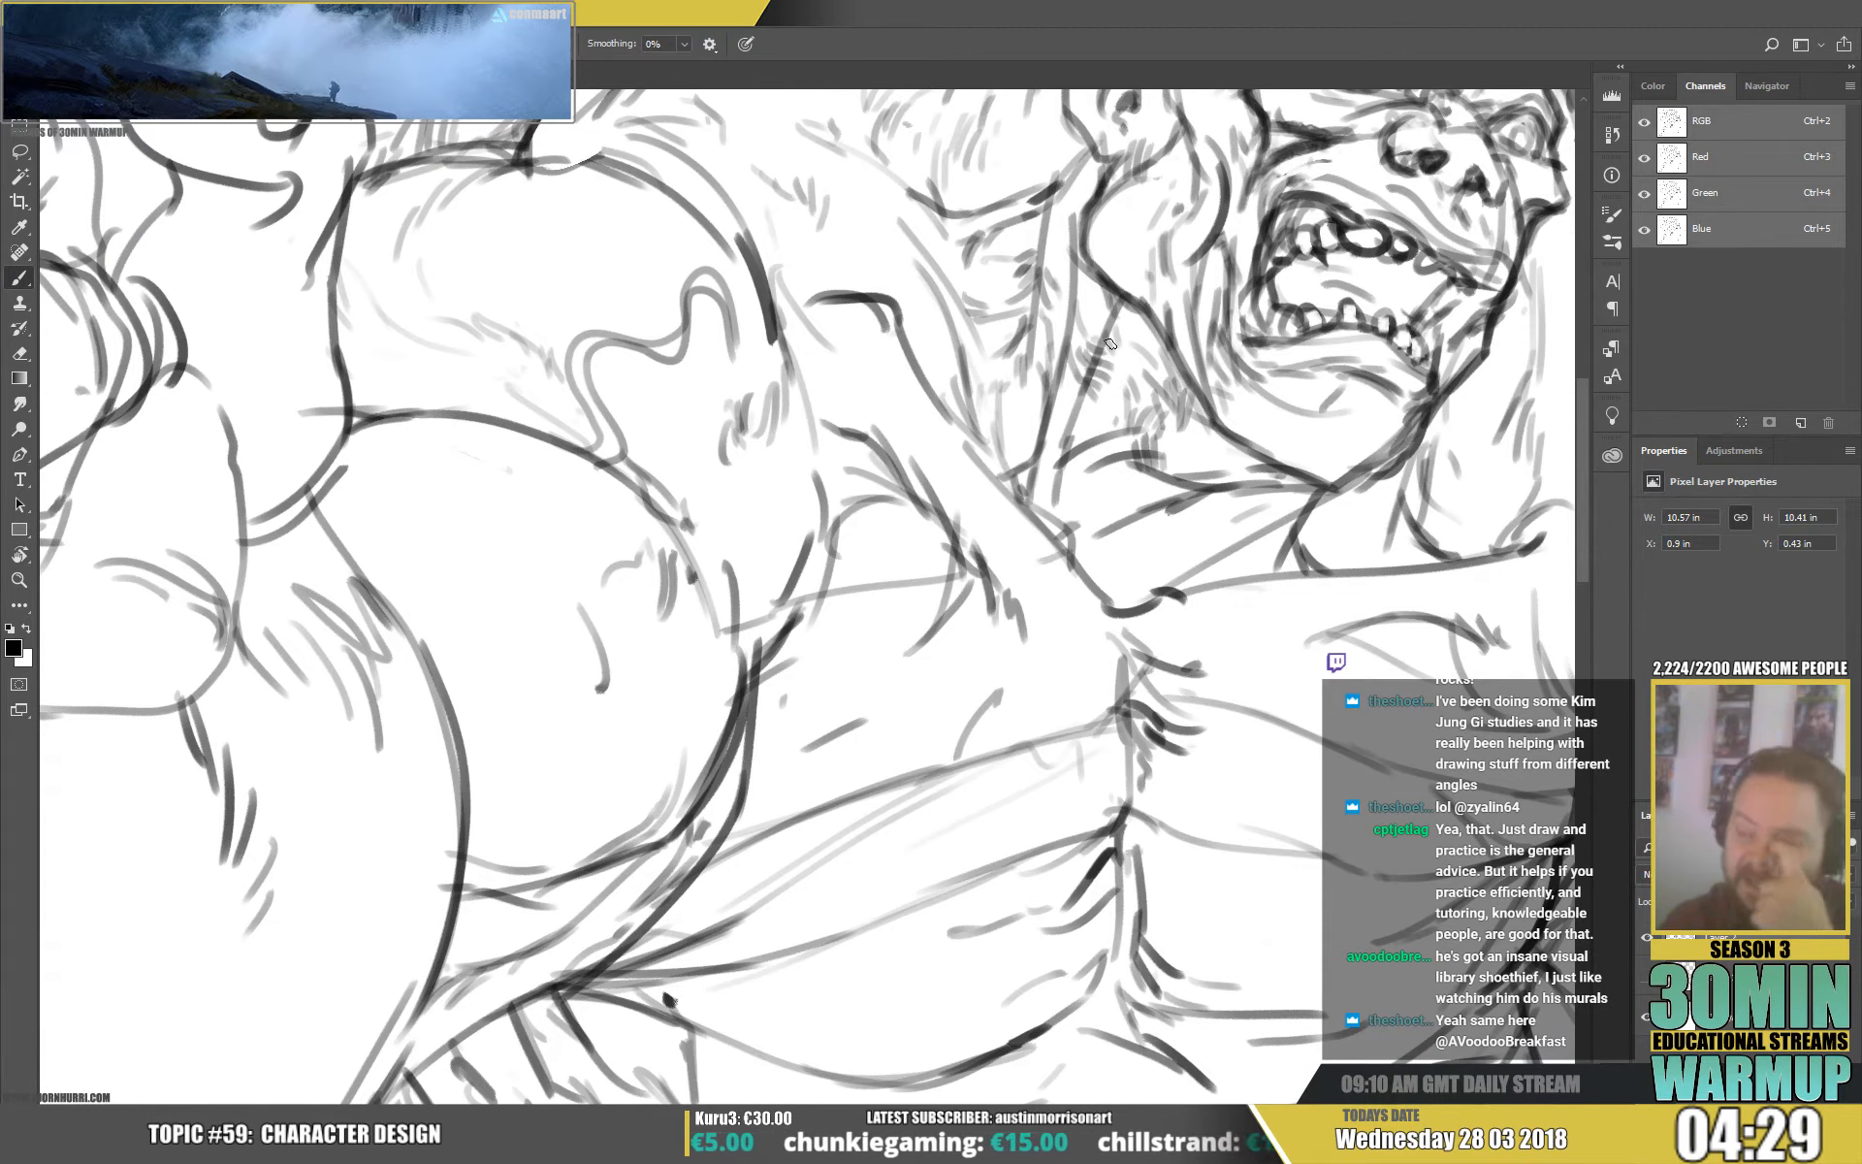
Draw a darker contour from the fist arm's elbow towards the armpit and add fold strokes on the adjoining torso.
mouse_move(797, 611)
mouse_down()
mouse_move(854, 553)
mouse_move(834, 563)
mouse_move(940, 543)
mouse_move(873, 546)
mouse_move(916, 541)
mouse_move(873, 545)
mouse_move(800, 615)
mouse_move(822, 497)
mouse_up()
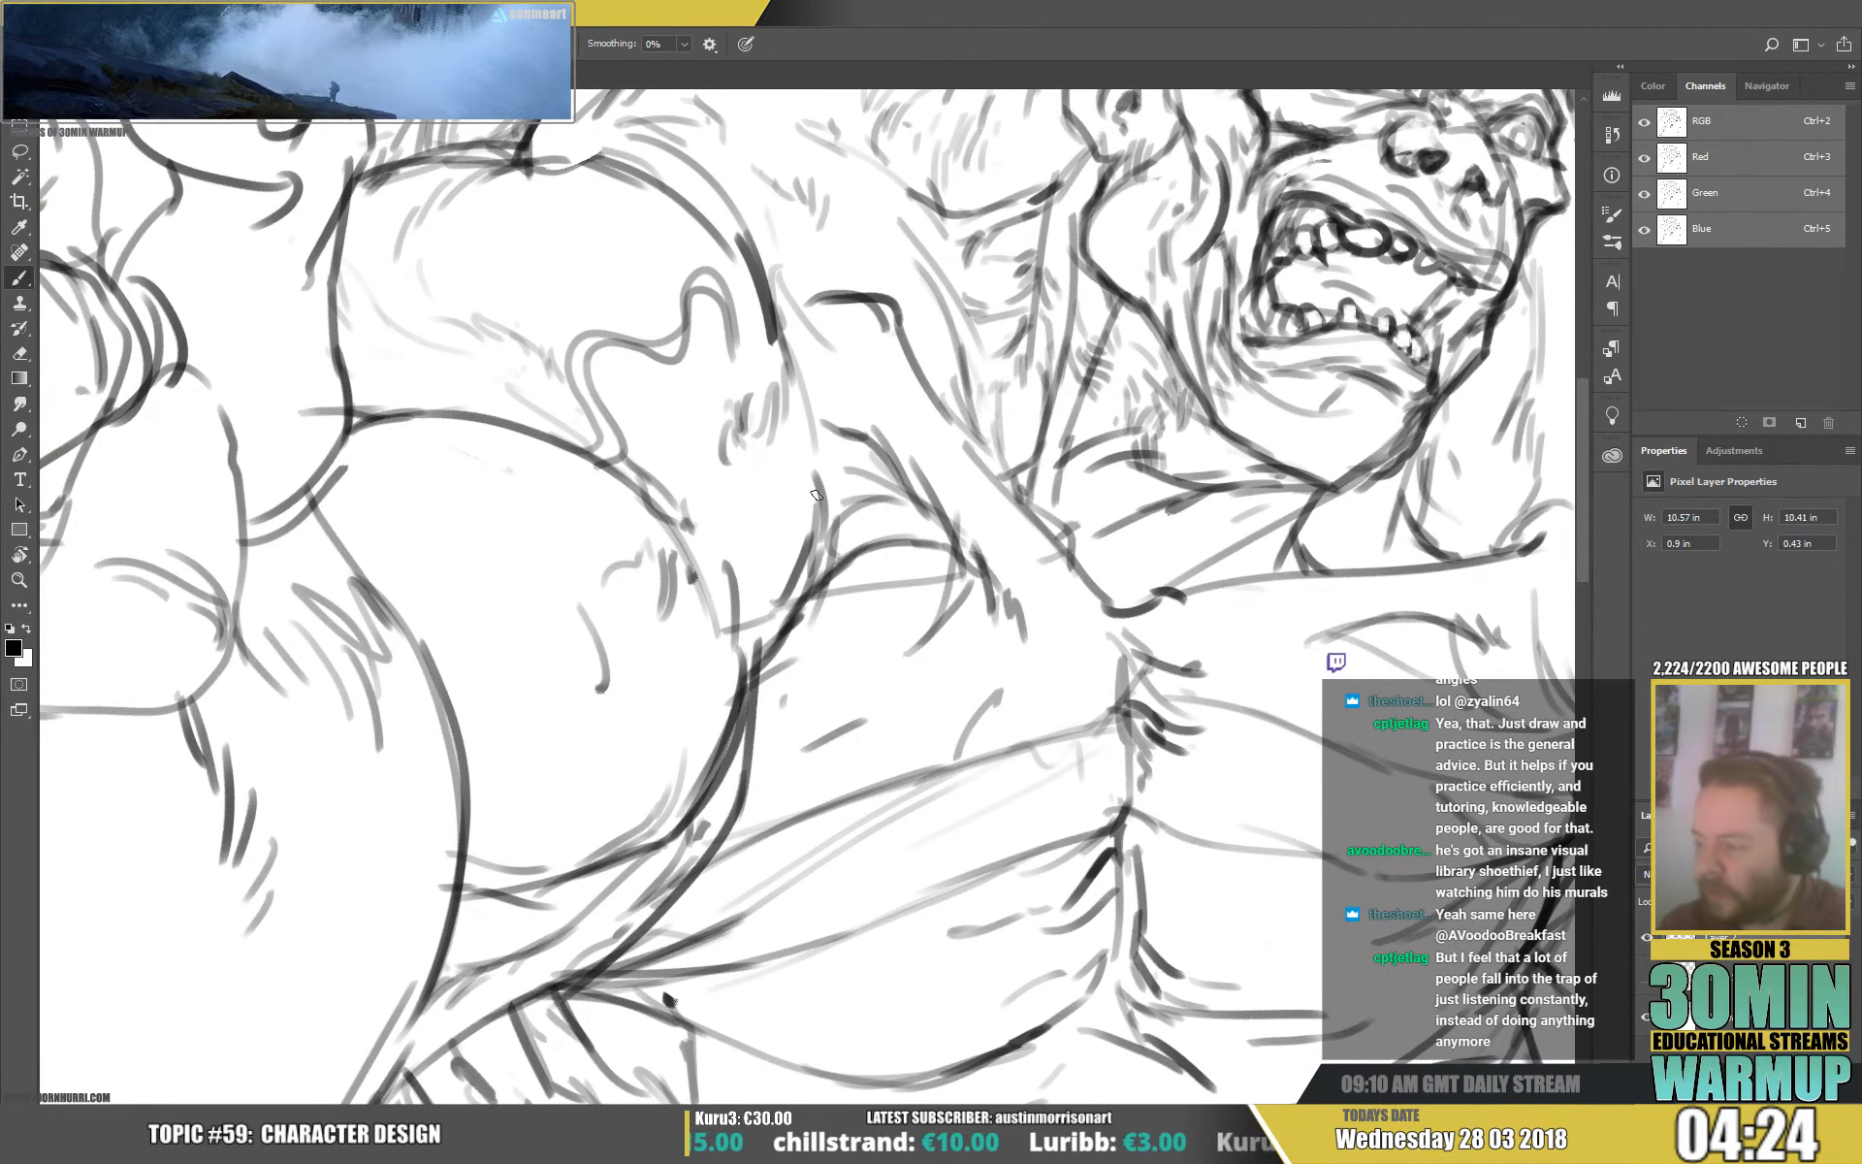
drag(946, 665, 948, 449)
drag(793, 409, 893, 398)
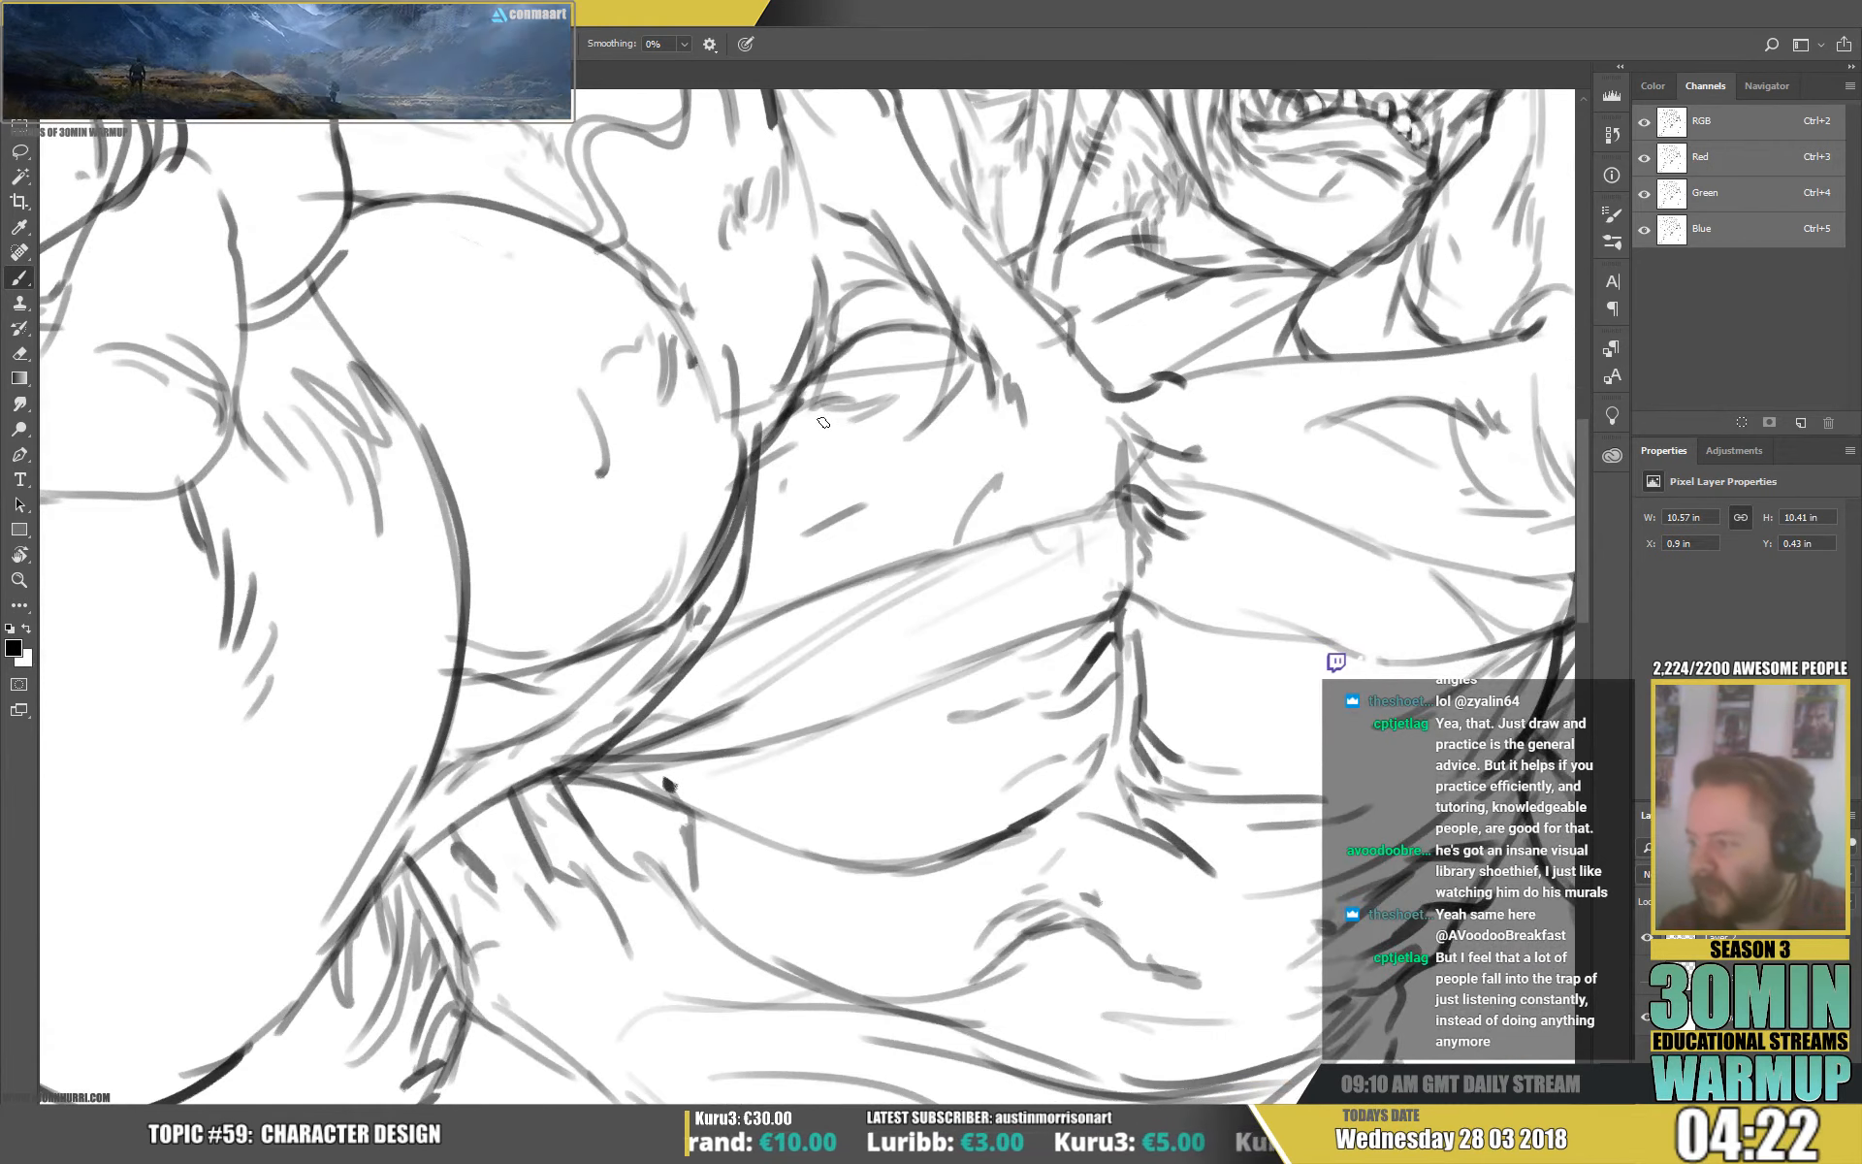
Add short fold and hatch strokes across both sides of the chest, near the breastbone and the far pectoral.
mouse_move(784, 454)
mouse_down()
mouse_move(870, 435)
mouse_move(816, 471)
mouse_move(1045, 437)
mouse_move(696, 461)
mouse_move(530, 607)
mouse_up()
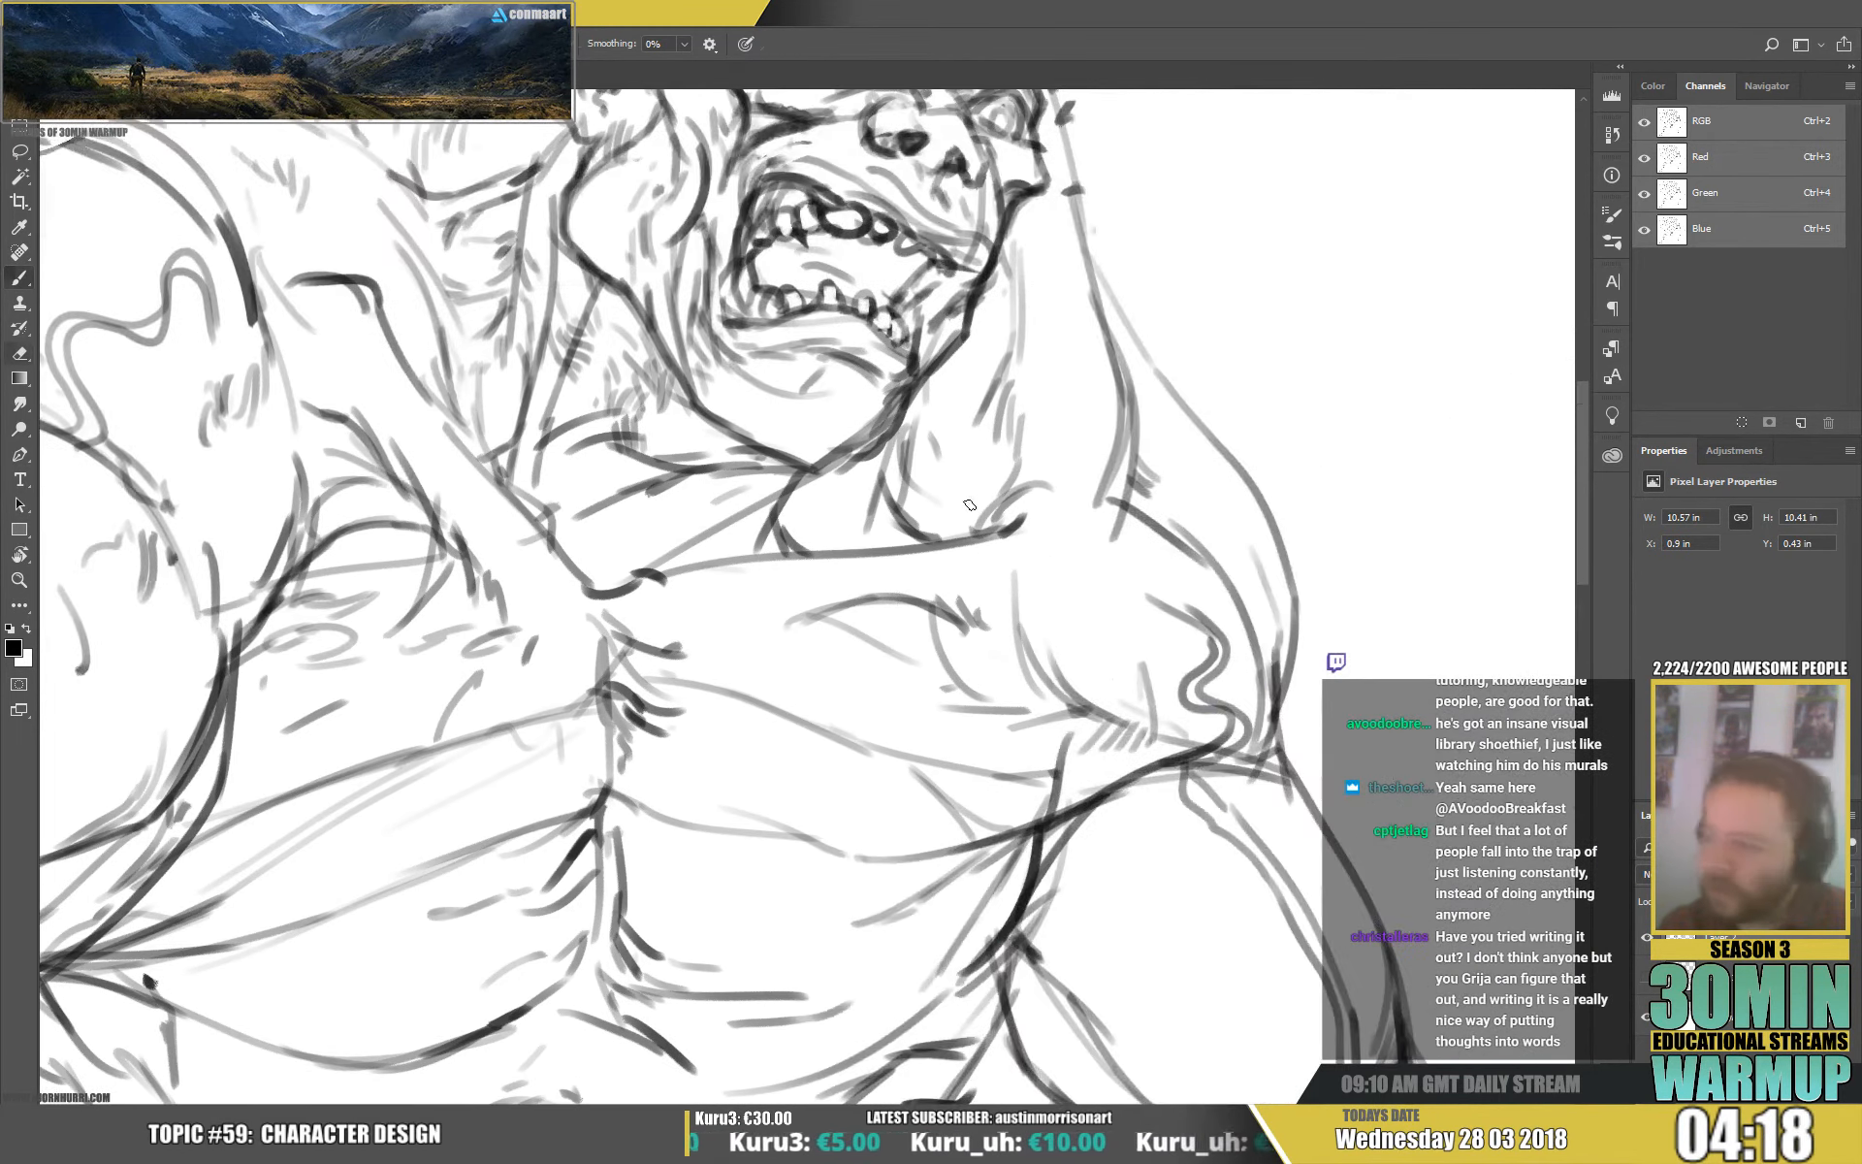
drag(478, 526, 511, 618)
drag(1000, 600, 1010, 495)
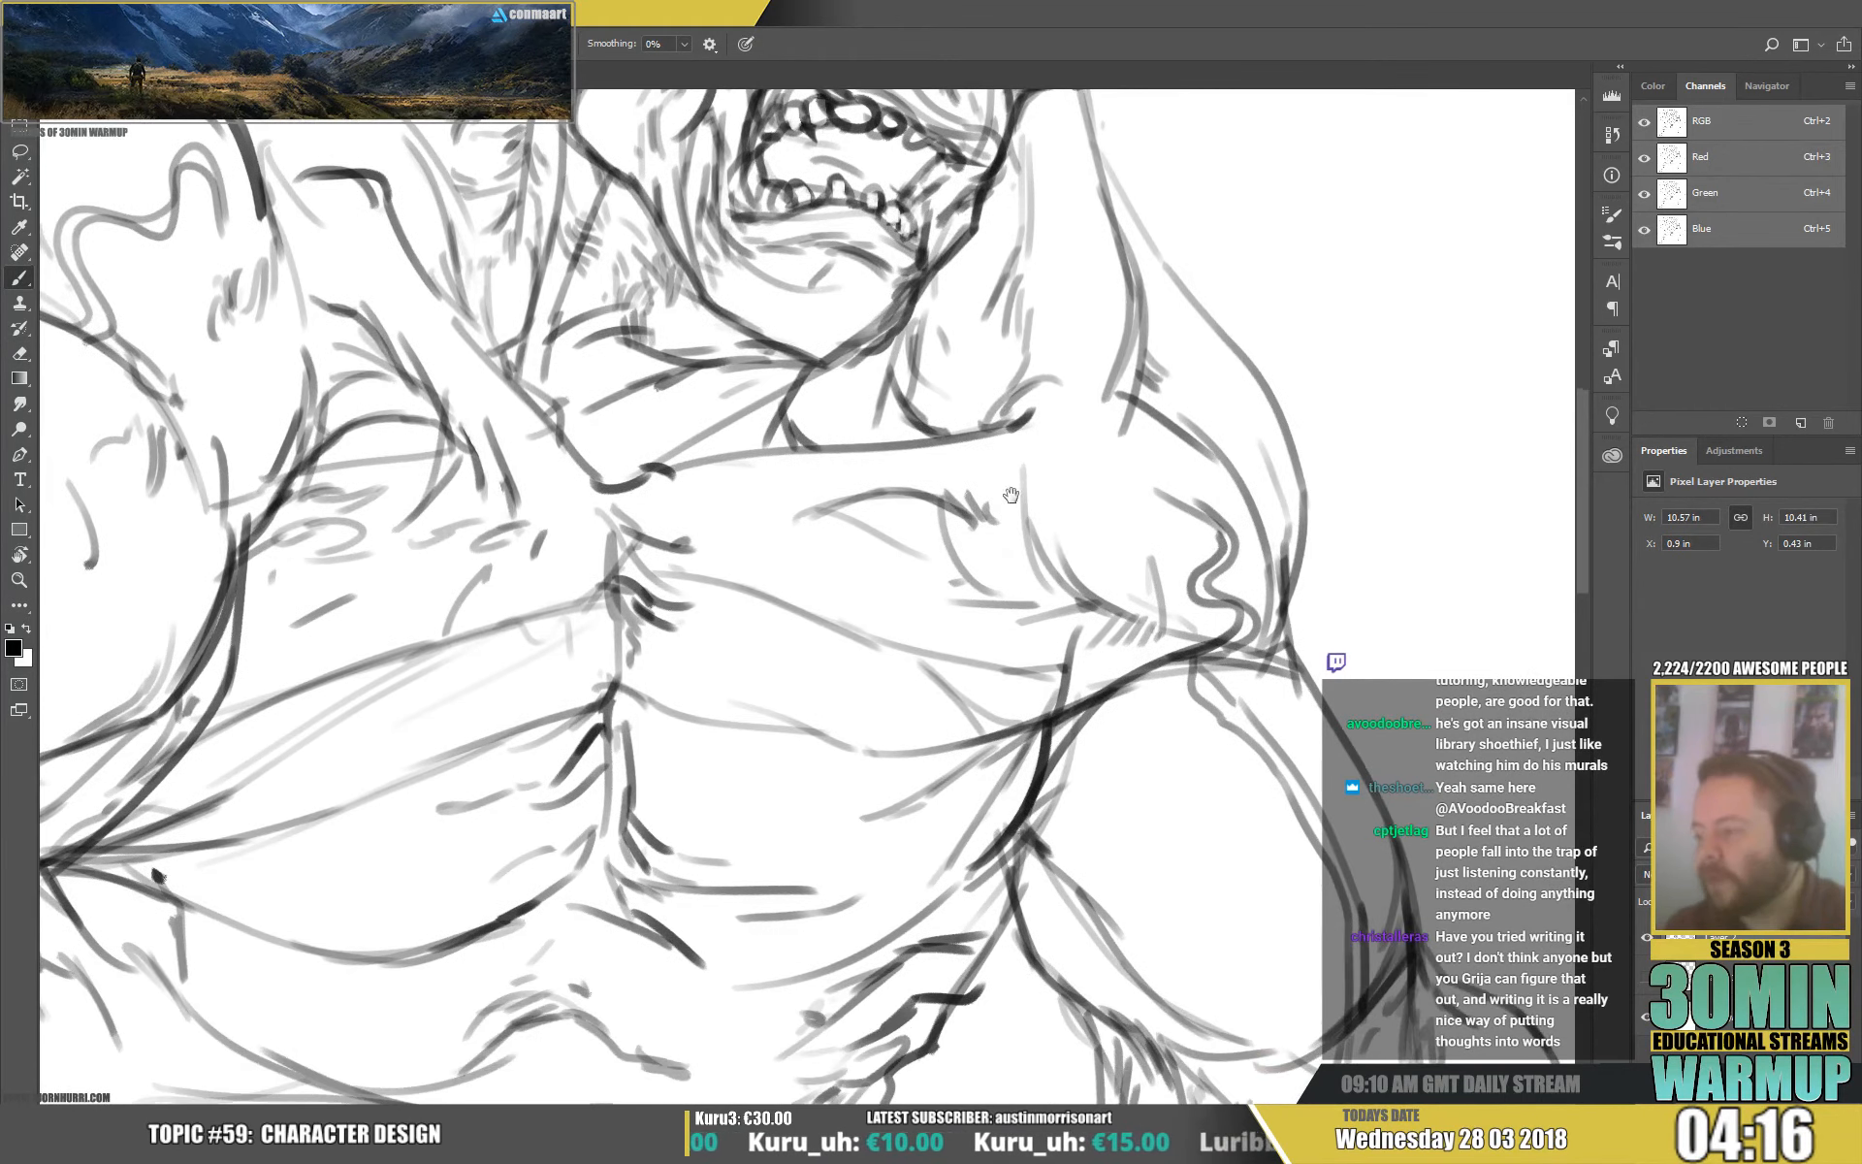
drag(793, 492, 774, 532)
drag(756, 525, 767, 549)
drag(780, 533, 777, 558)
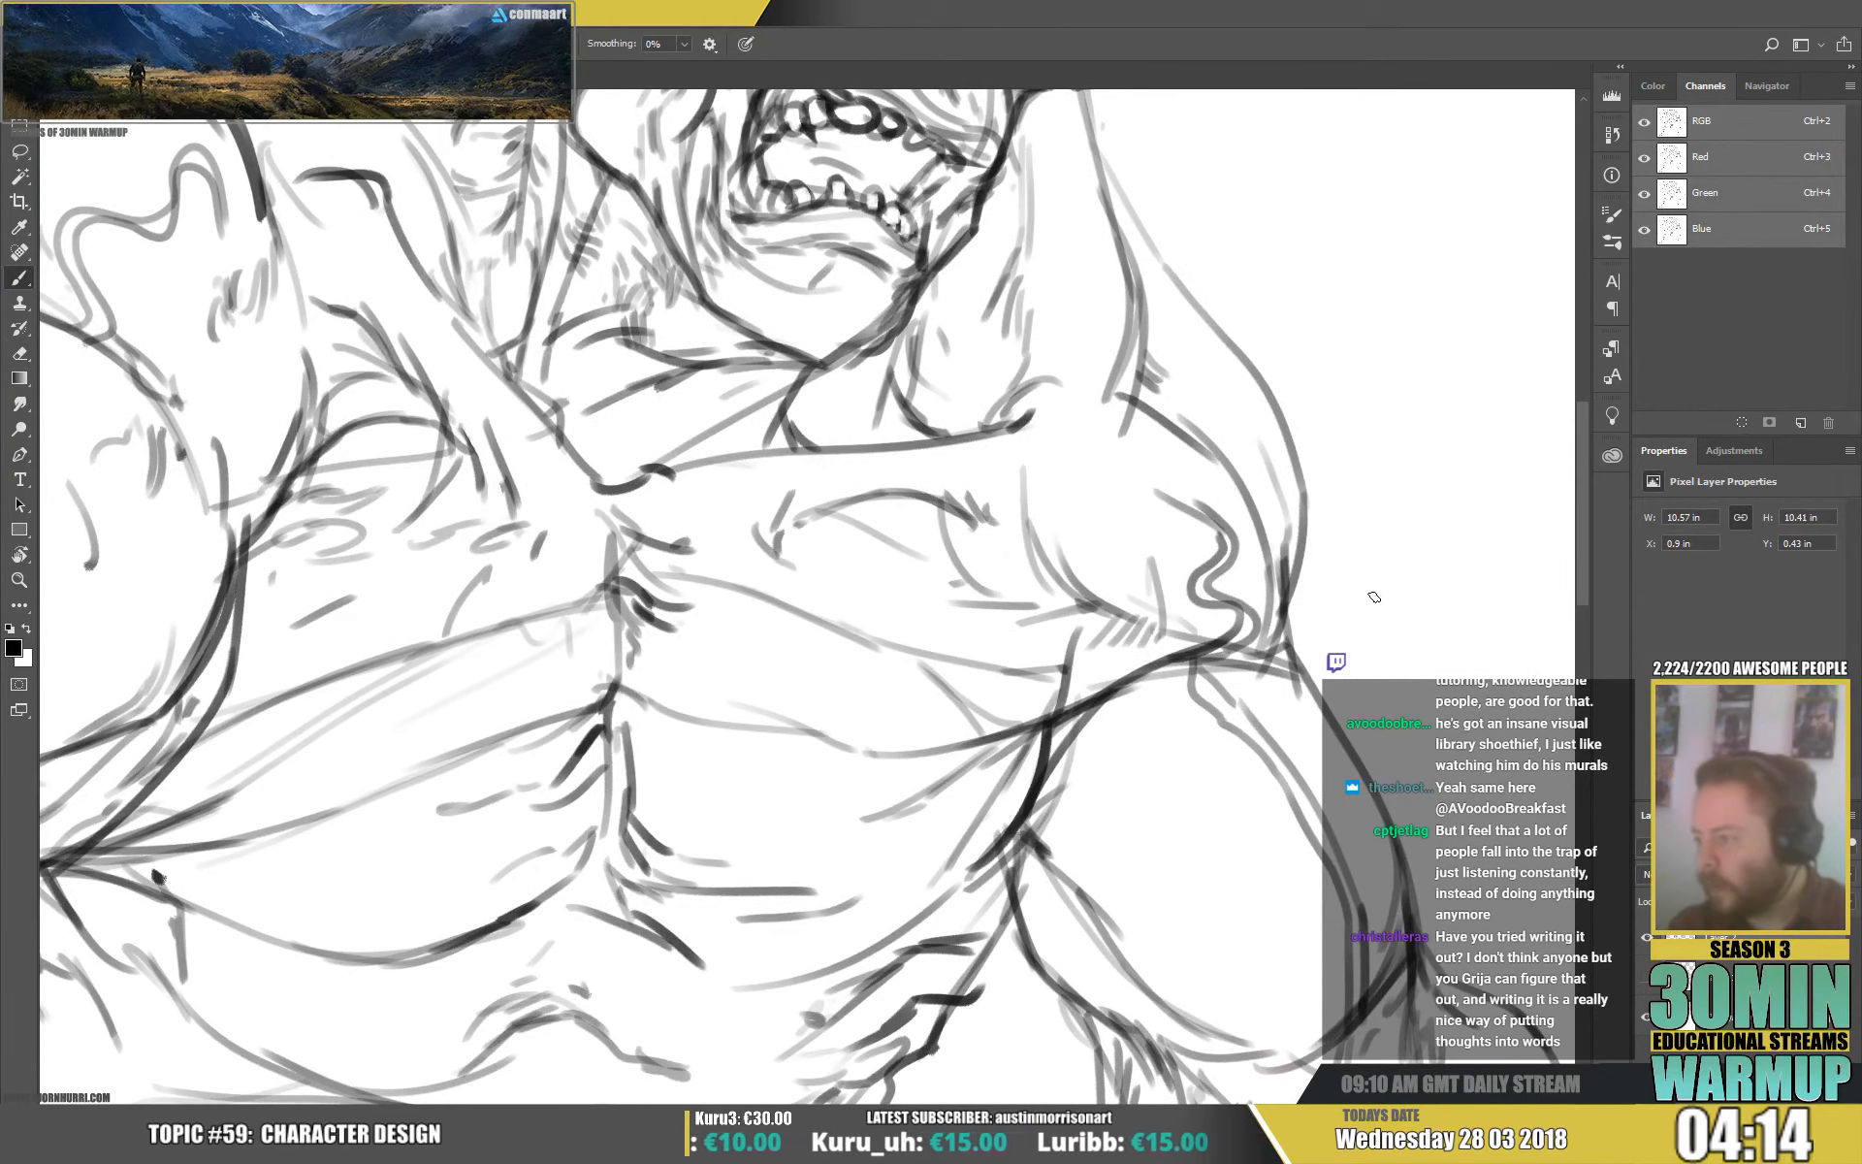
drag(1030, 518, 1011, 534)
mouse_move(1270, 396)
mouse_down()
mouse_move(1122, 578)
mouse_move(1245, 548)
mouse_move(1269, 316)
mouse_up()
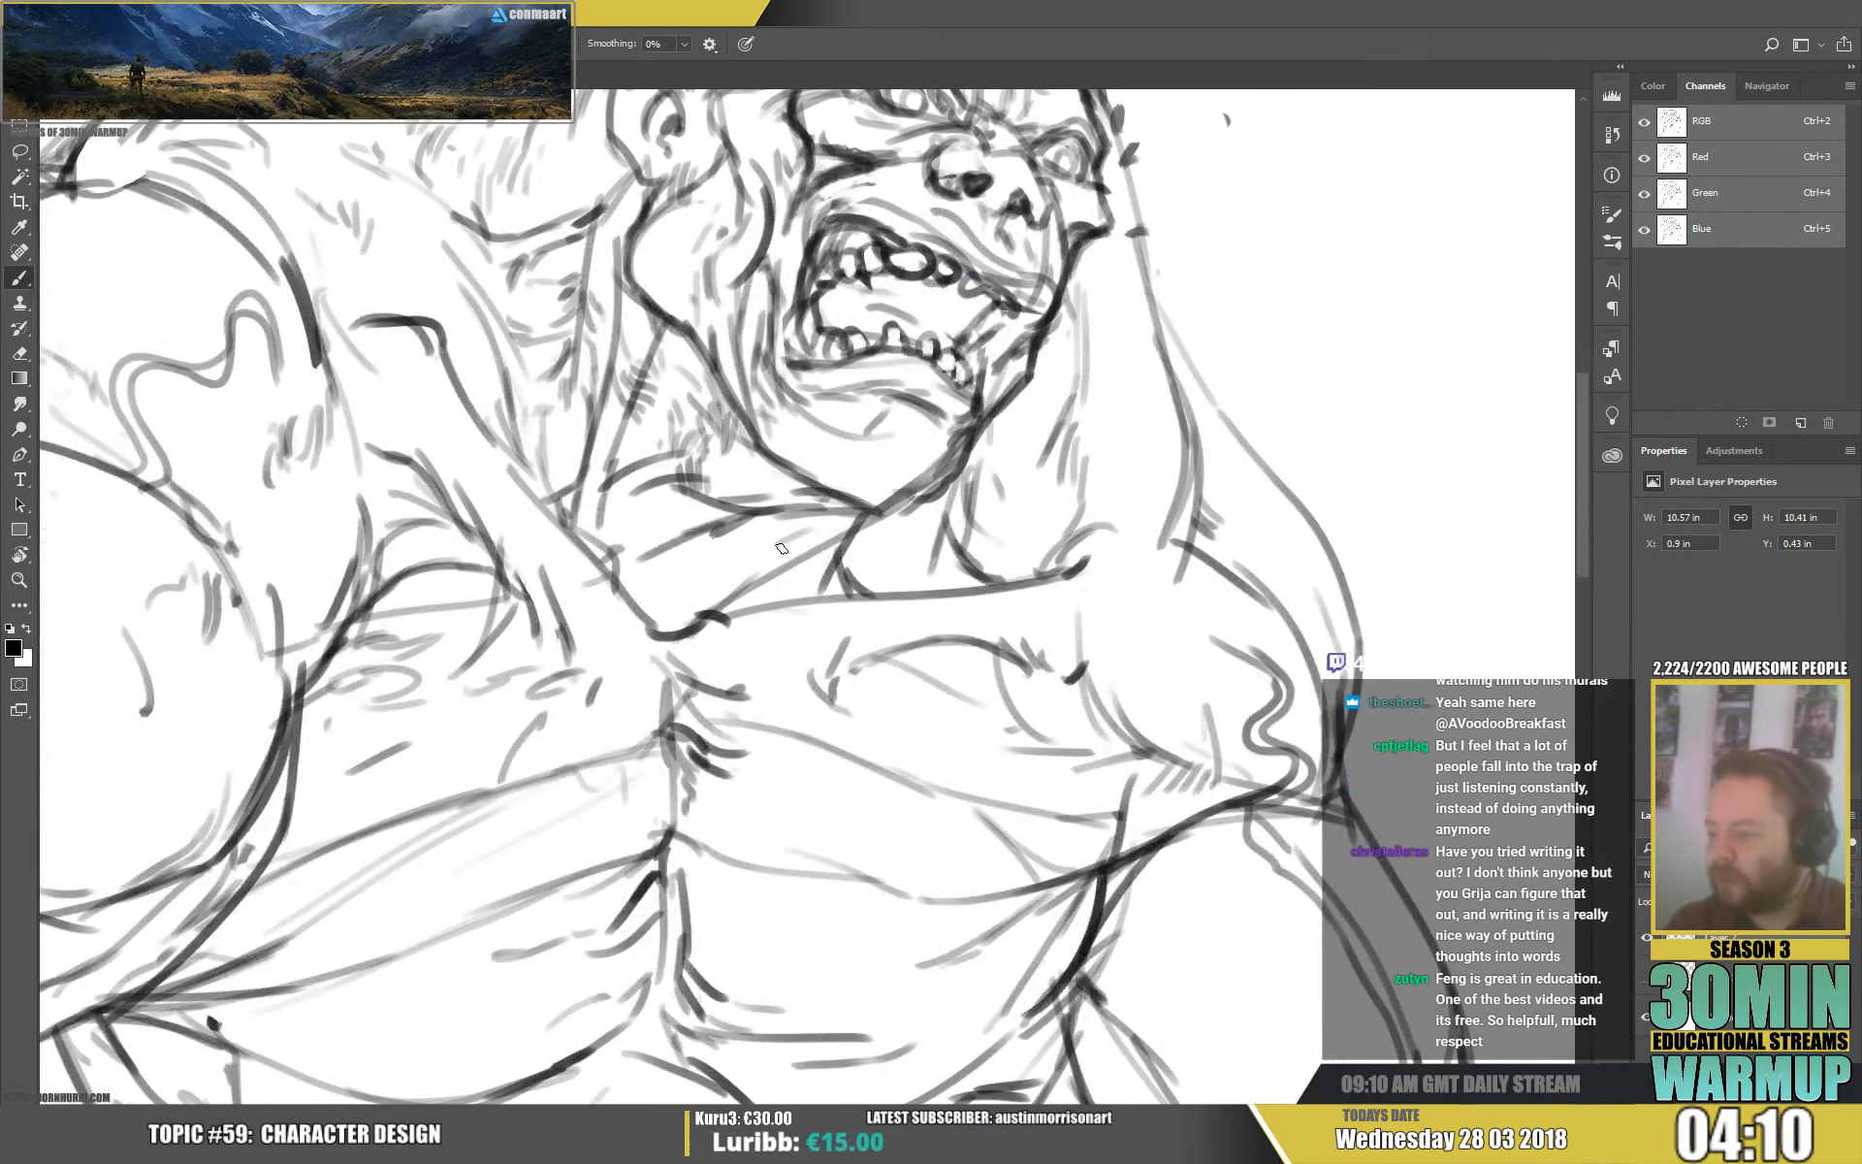
Draw dark neck tendon lines from beneath the jaw down to the notch between the collarbones.
drag(630, 388, 642, 599)
drag(626, 438, 656, 629)
drag(636, 523, 660, 634)
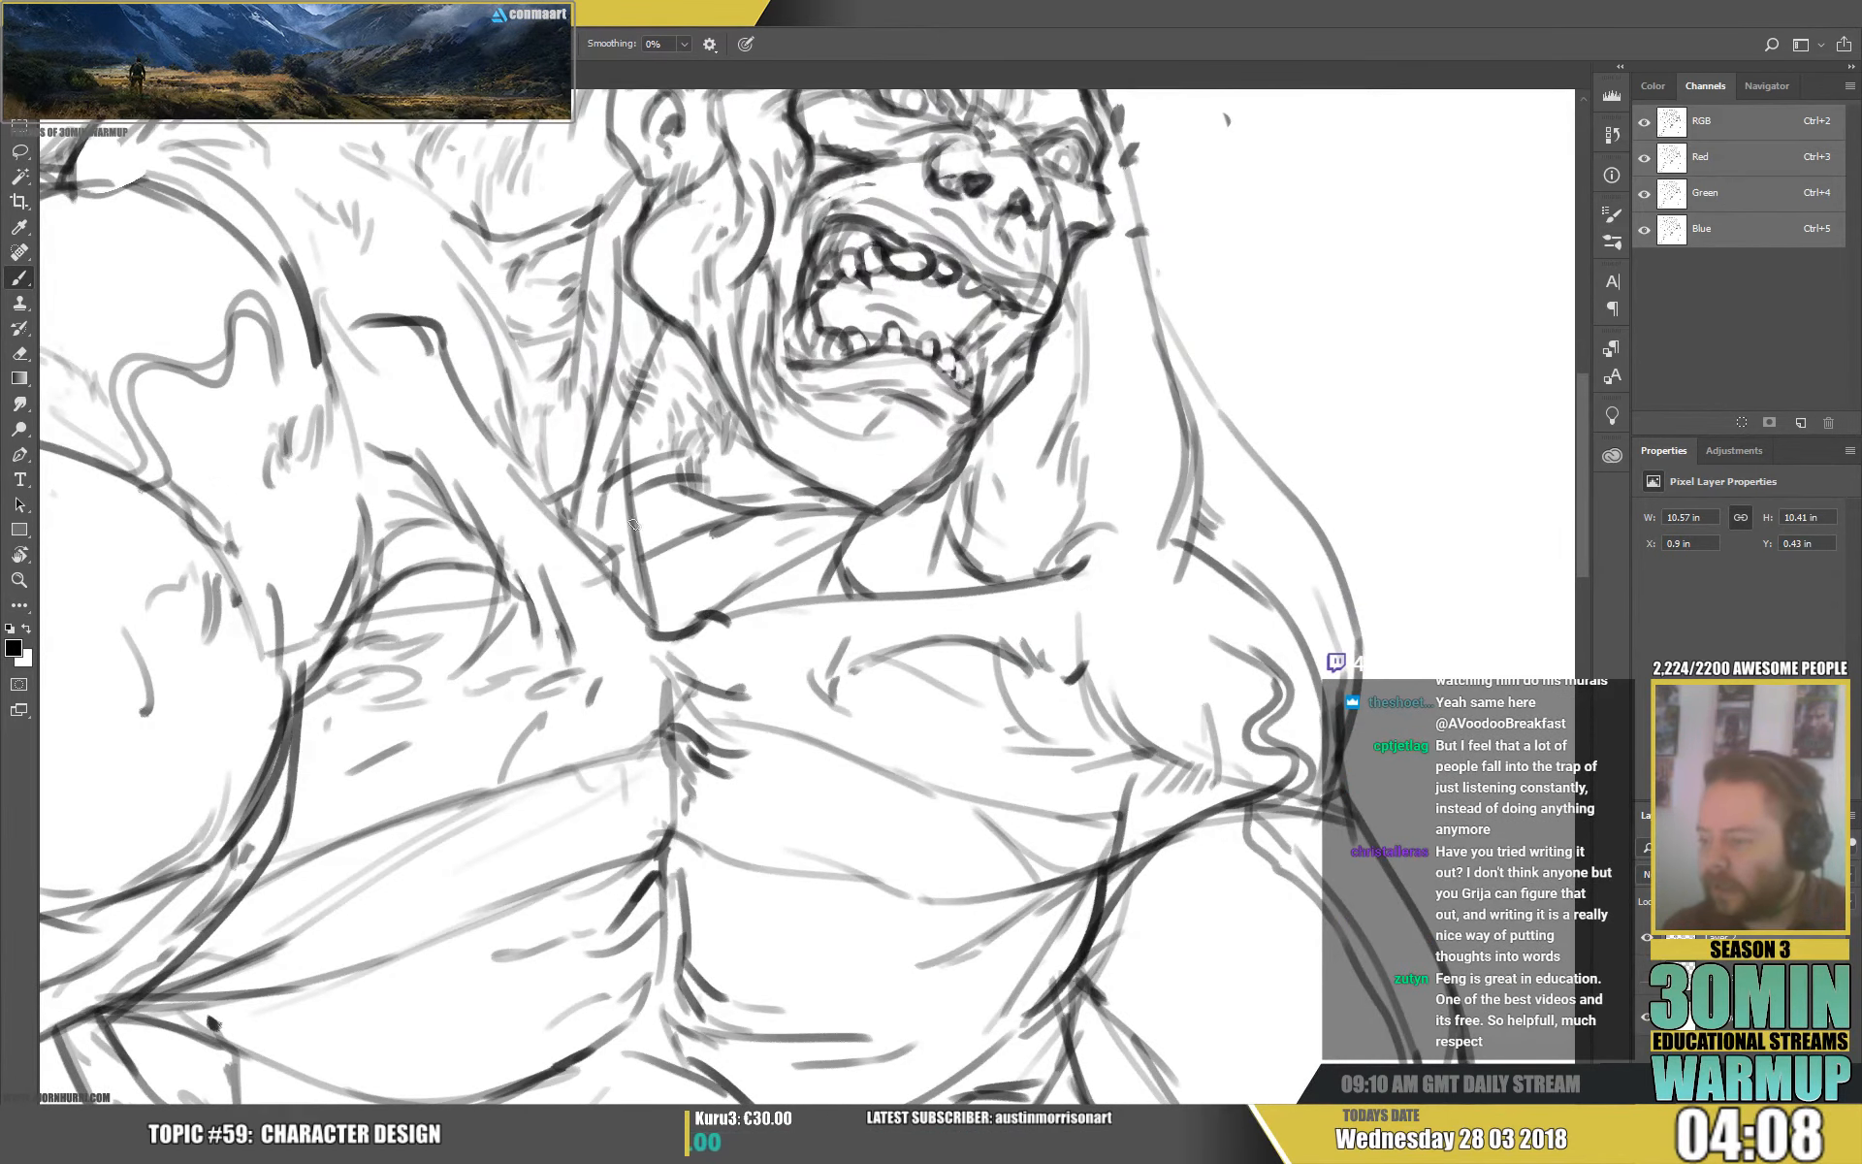
mouse_move(632, 489)
mouse_down()
mouse_move(653, 620)
mouse_move(692, 609)
mouse_up()
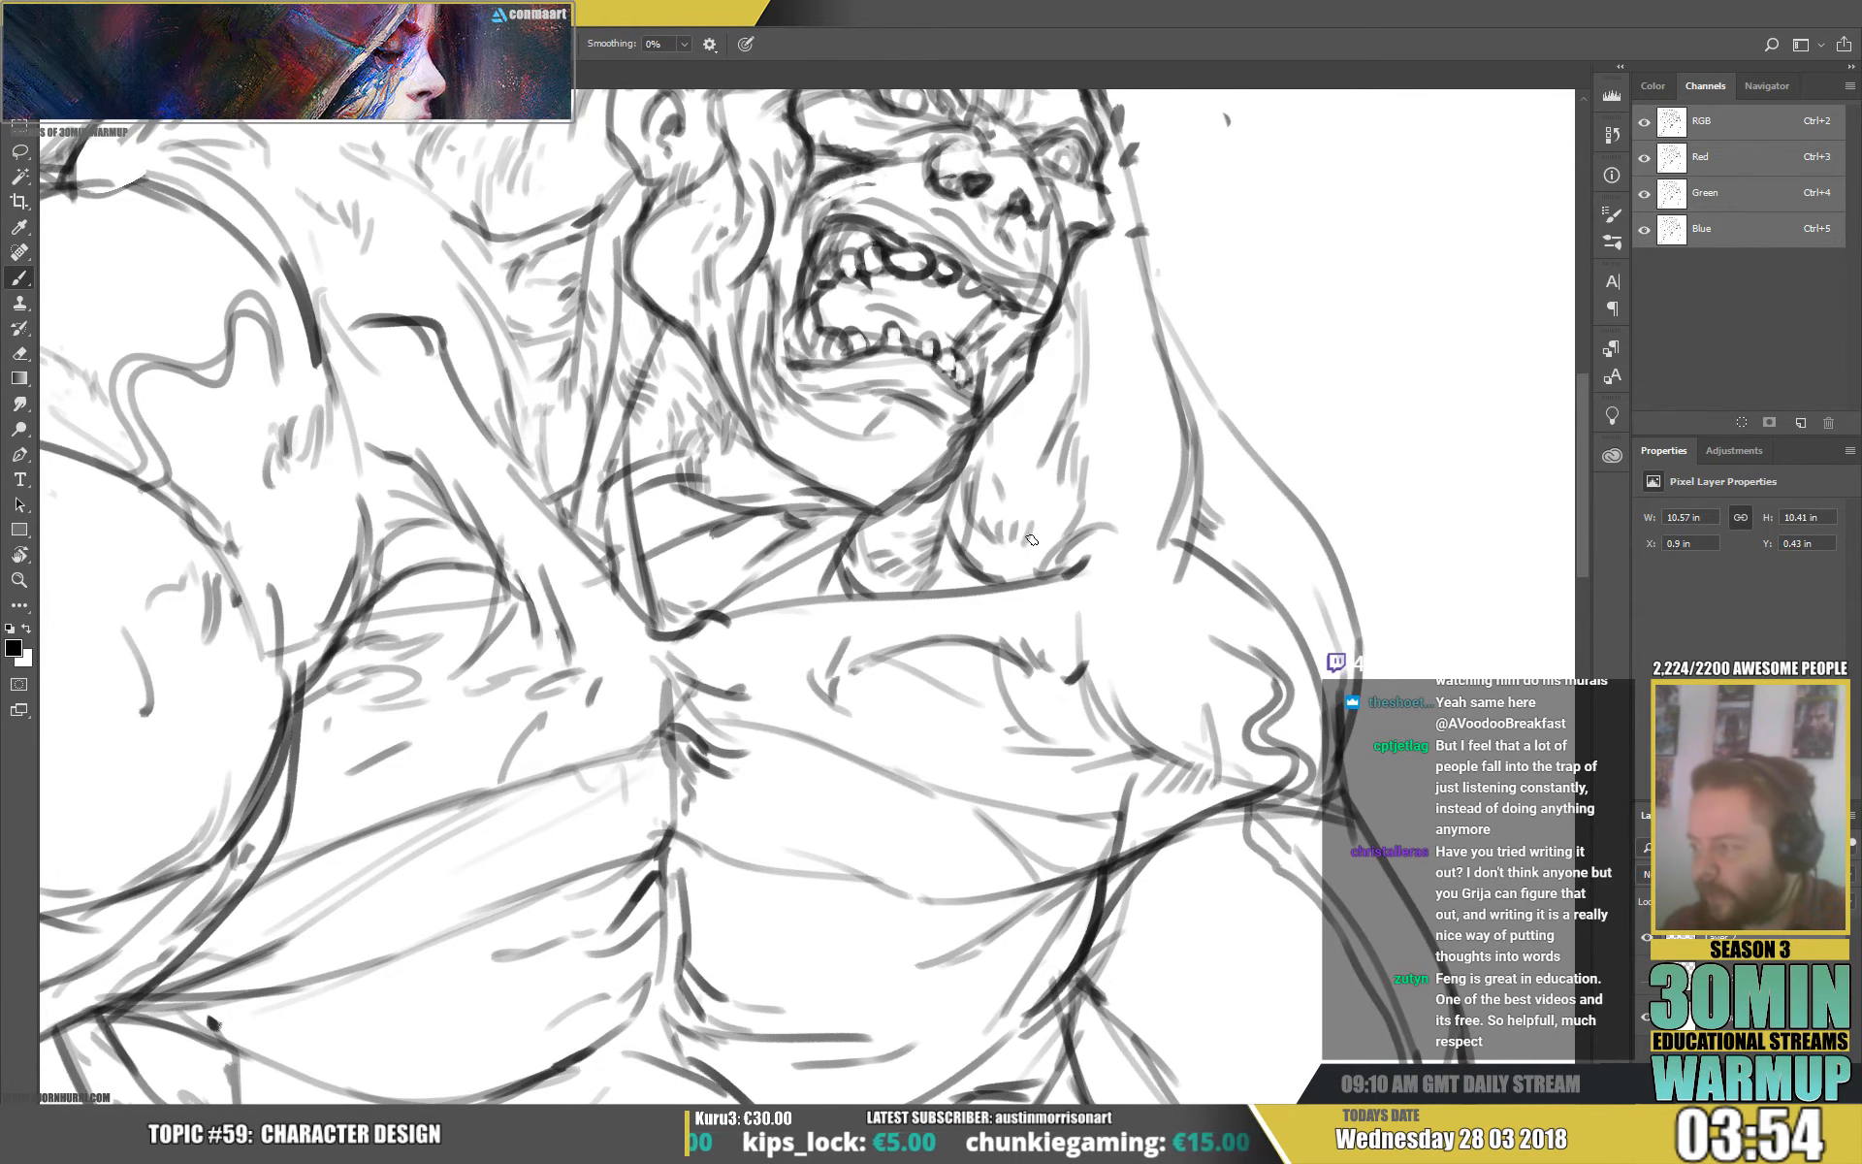
Add short fur strokes on the shoulder beside the jaw and reinforce the open-hand arm's shoulder contour.
mouse_move(1146, 500)
mouse_down()
mouse_move(975, 593)
mouse_move(995, 531)
mouse_up()
drag(934, 451, 933, 511)
mouse_move(943, 455)
mouse_down()
mouse_move(932, 503)
mouse_move(976, 488)
mouse_up()
drag(982, 499, 1001, 503)
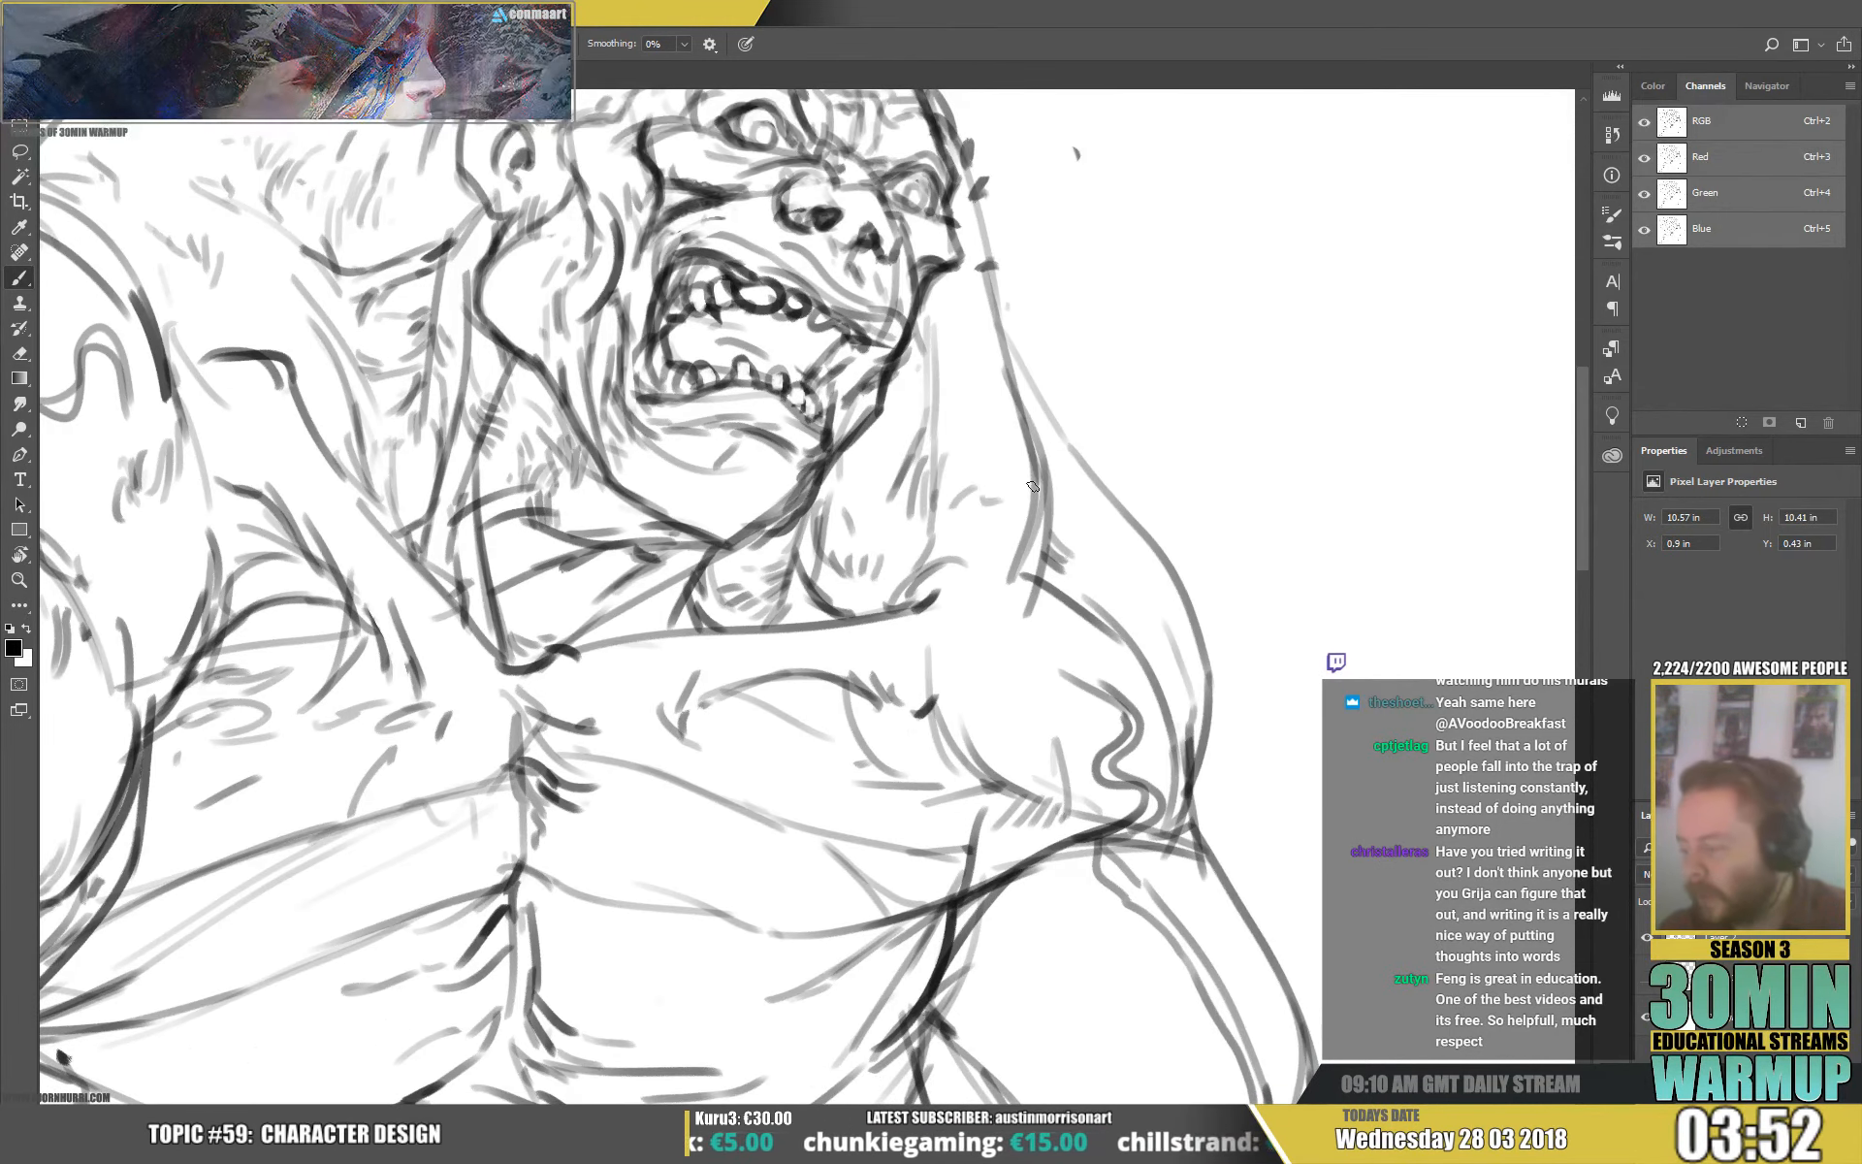
drag(1320, 715, 1144, 640)
drag(816, 222, 902, 397)
drag(873, 330, 918, 473)
mouse_move(893, 363)
mouse_down()
mouse_move(940, 429)
mouse_move(1022, 679)
mouse_up()
Hatch the inner edge of the open-hand arm near the torso, add a fold line and darken the armpit contour.
drag(1102, 770, 1094, 392)
mouse_move(834, 424)
mouse_down()
mouse_move(779, 535)
mouse_move(773, 603)
mouse_up()
drag(795, 545, 790, 625)
mouse_move(816, 581)
mouse_down()
mouse_move(803, 634)
mouse_move(827, 646)
mouse_up()
mouse_move(863, 624)
mouse_down()
mouse_move(730, 522)
mouse_move(714, 558)
mouse_up()
mouse_move(714, 549)
mouse_down()
mouse_move(810, 669)
mouse_move(844, 681)
mouse_up()
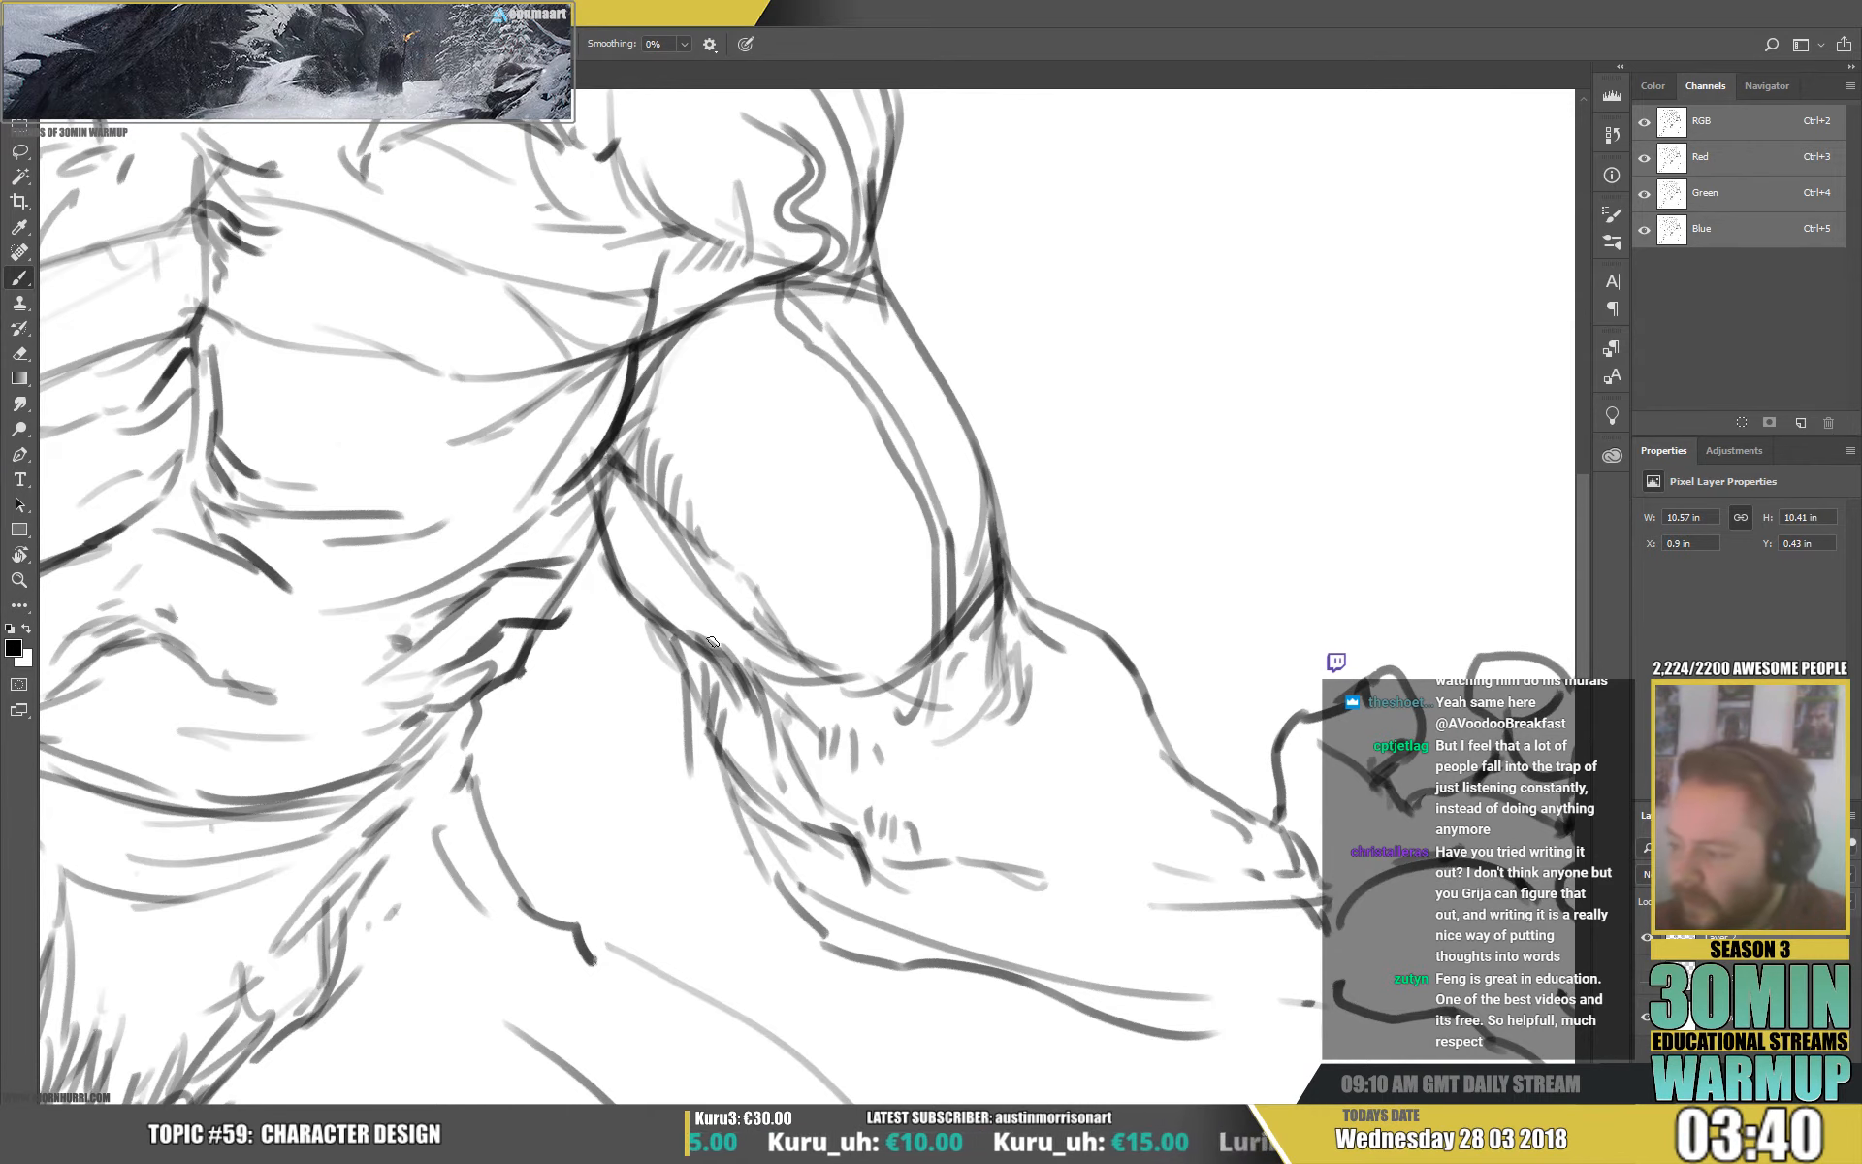
mouse_move(670, 576)
mouse_down()
mouse_move(713, 648)
mouse_move(600, 477)
mouse_move(585, 582)
mouse_up()
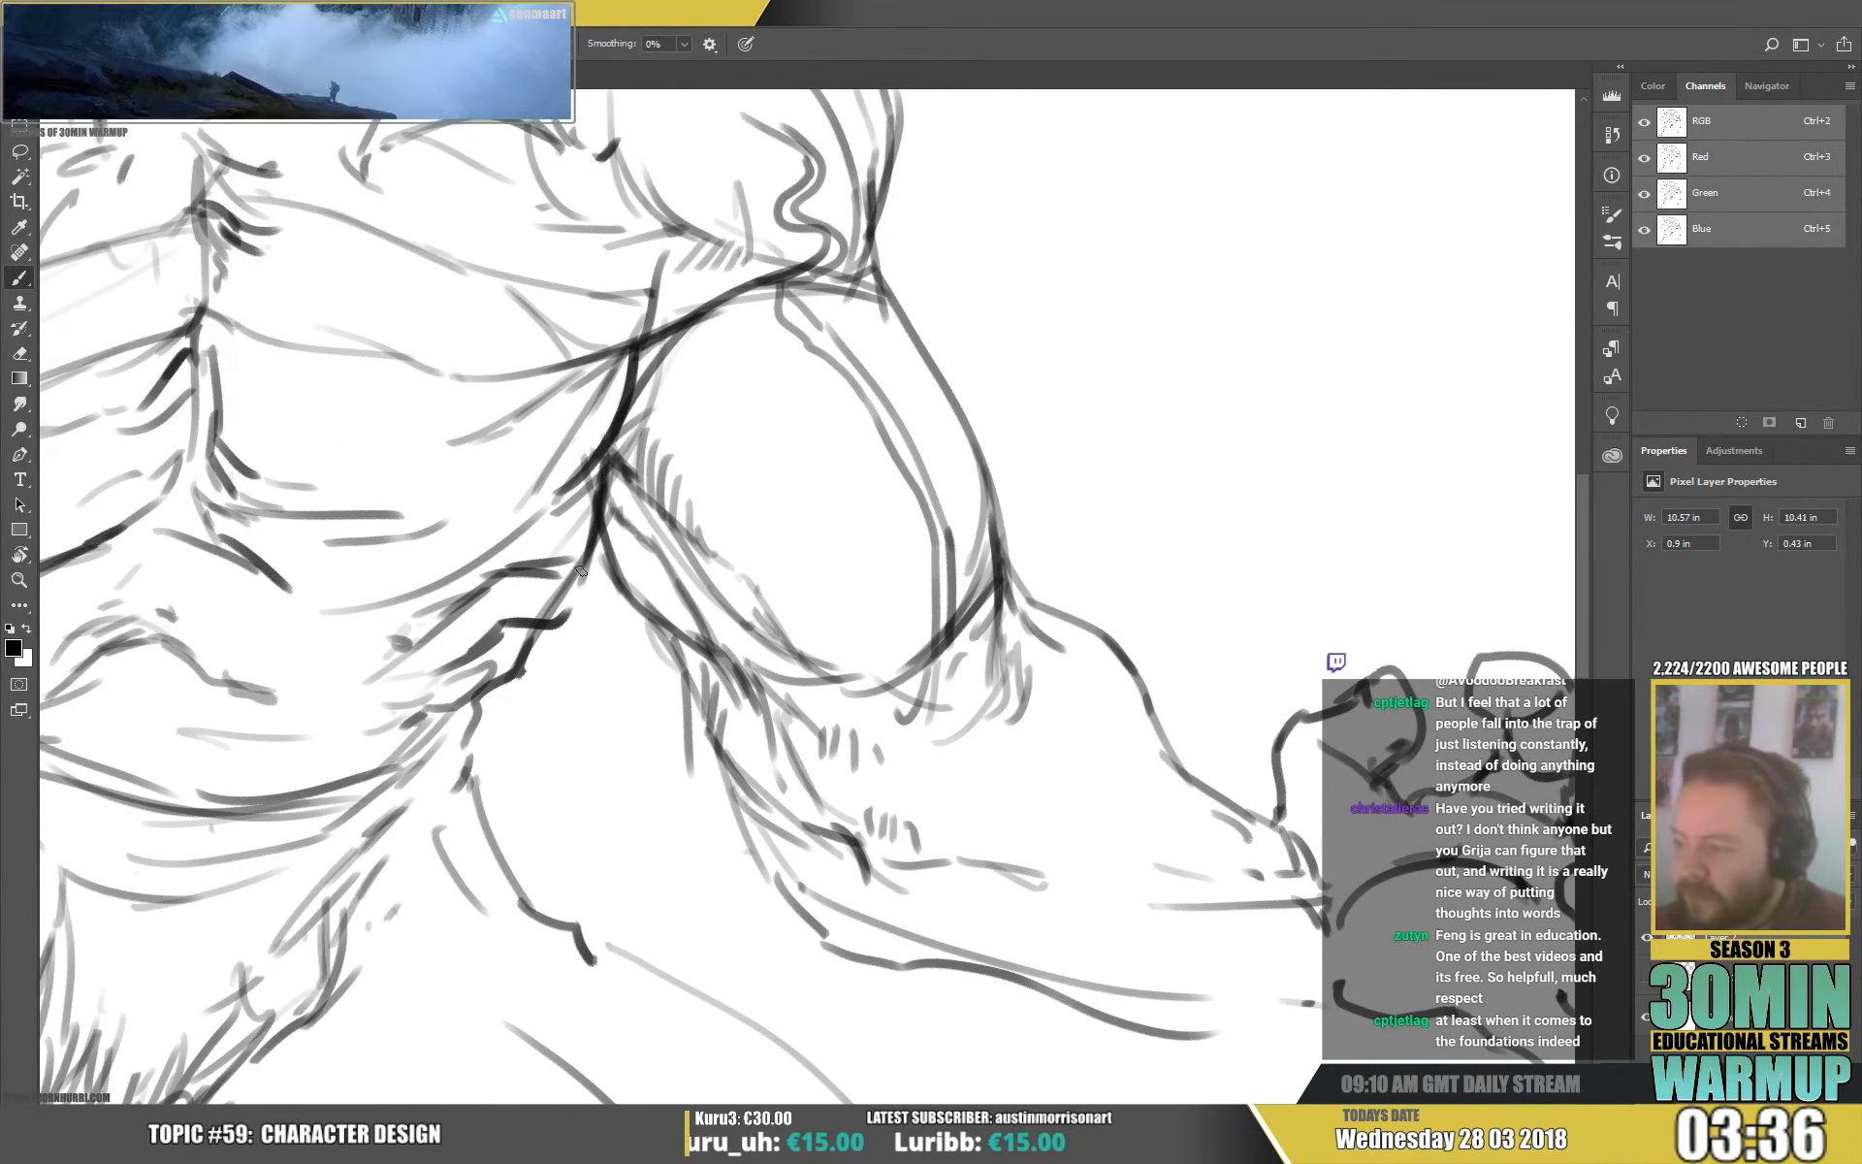
Sketch a muscle contour on the open-hand arm's forearm and refine the wrist with tendon strokes and small erasures.
key(space)
drag(820, 387, 822, 389)
drag(1013, 705, 985, 487)
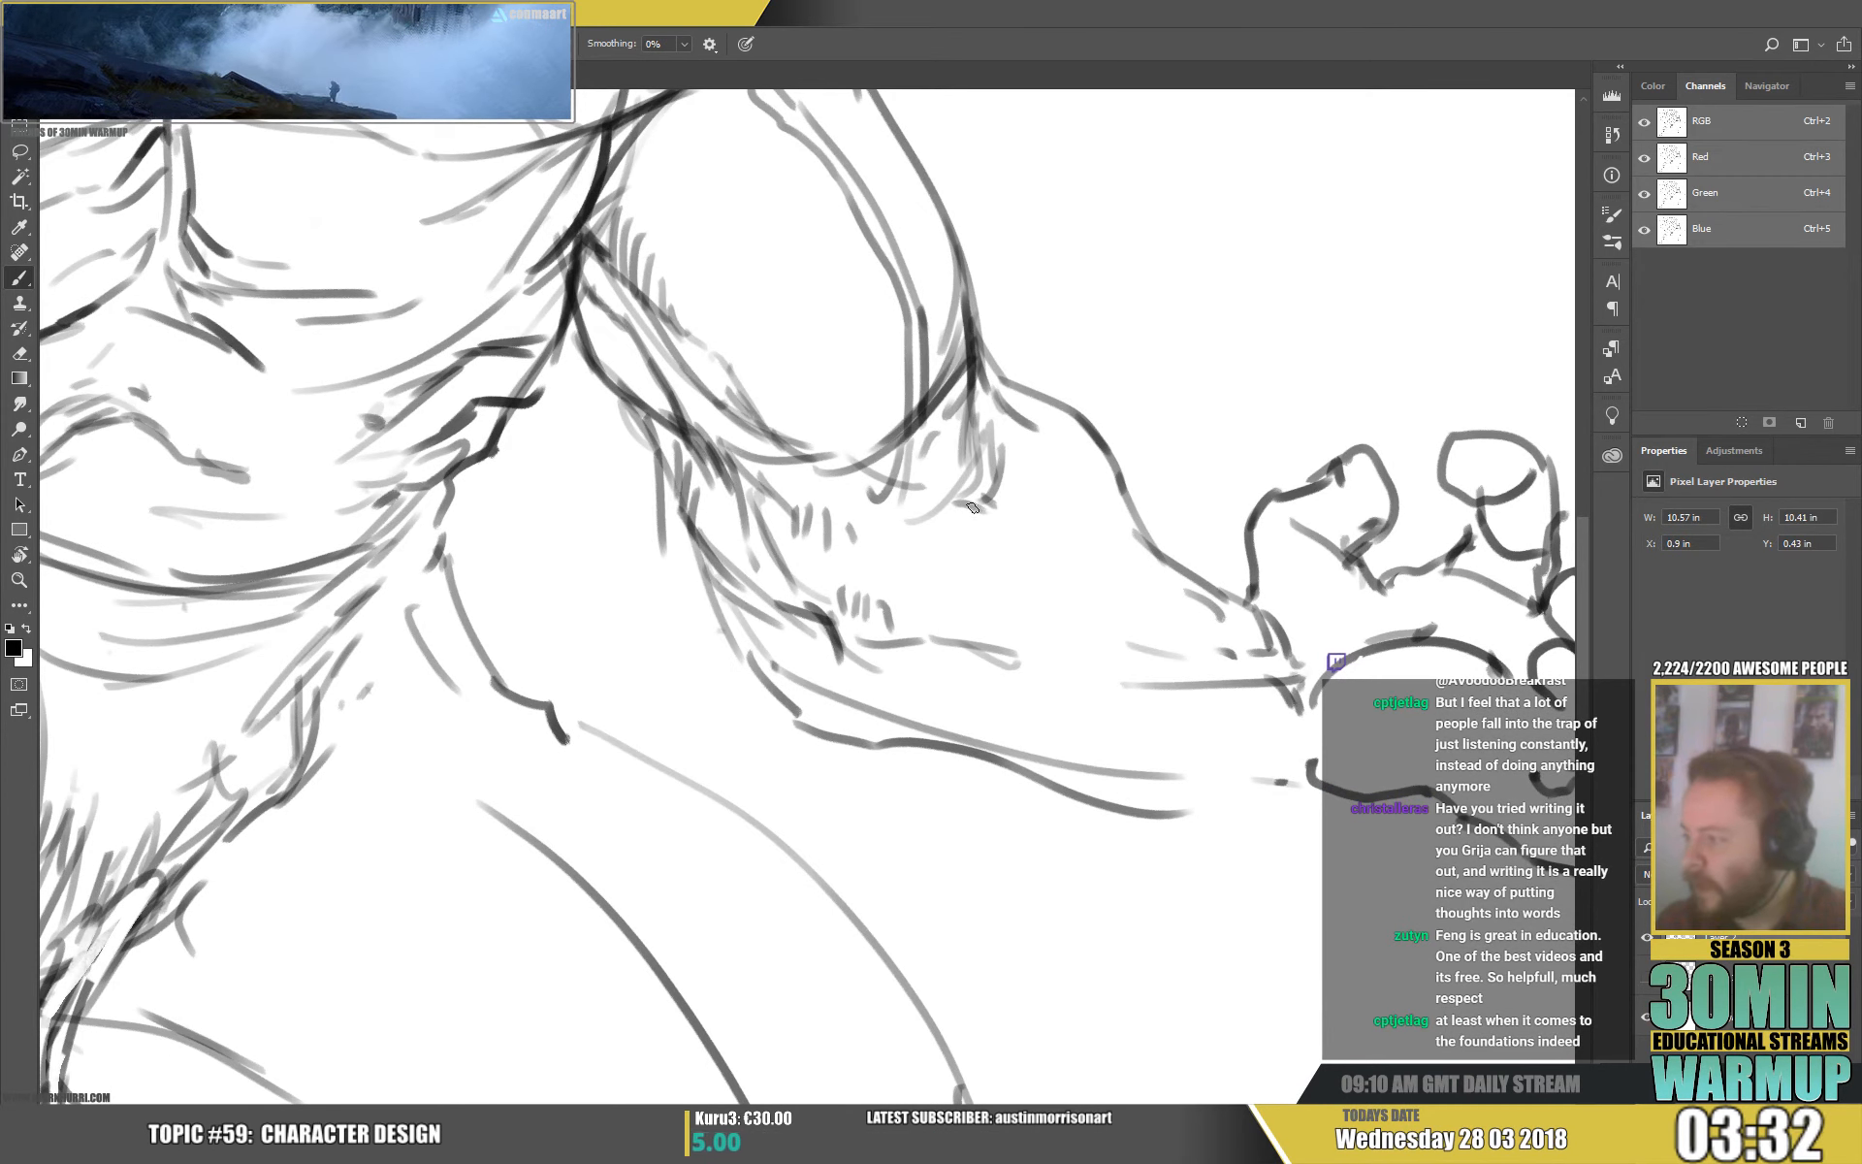
mouse_move(1045, 522)
mouse_down()
mouse_move(1134, 561)
mouse_move(986, 626)
mouse_up()
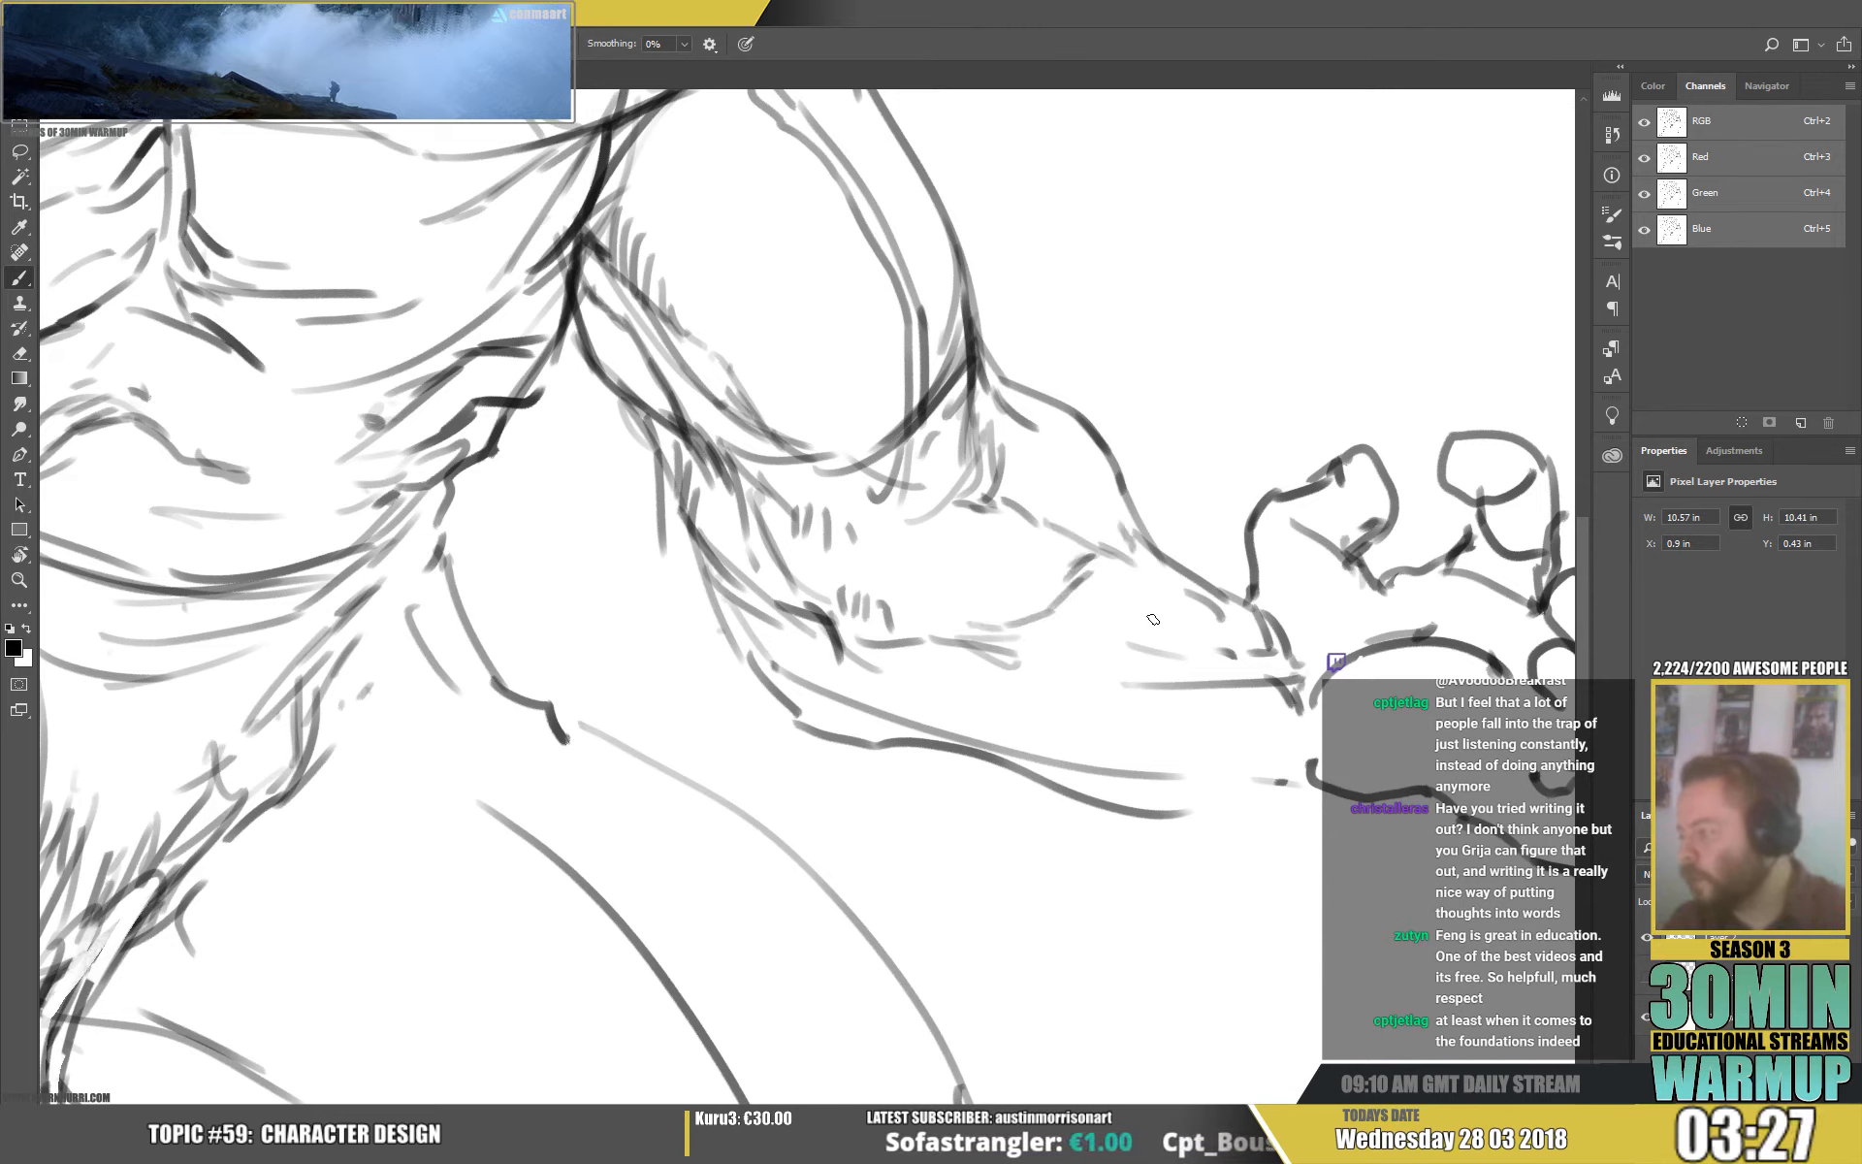
drag(1153, 619, 1265, 648)
drag(1149, 609, 1264, 648)
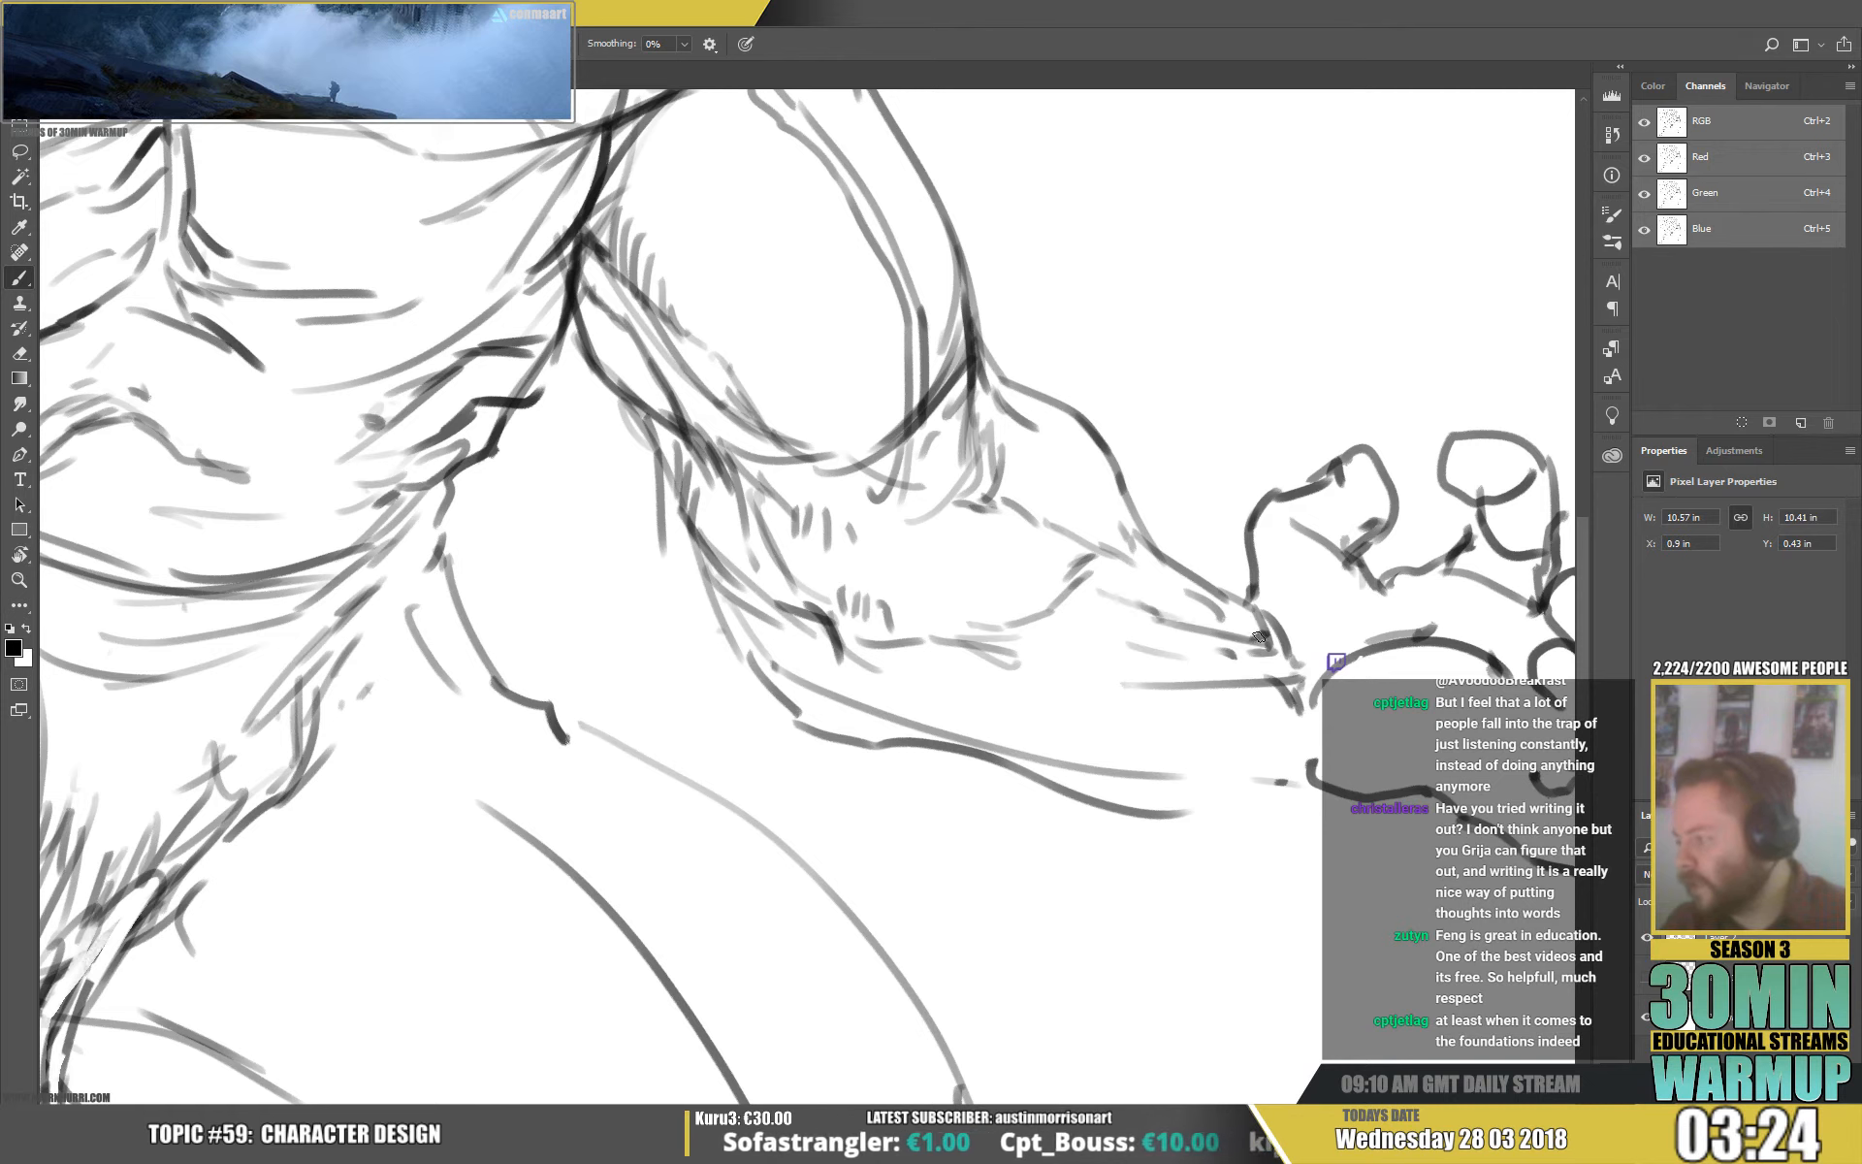
key(e)
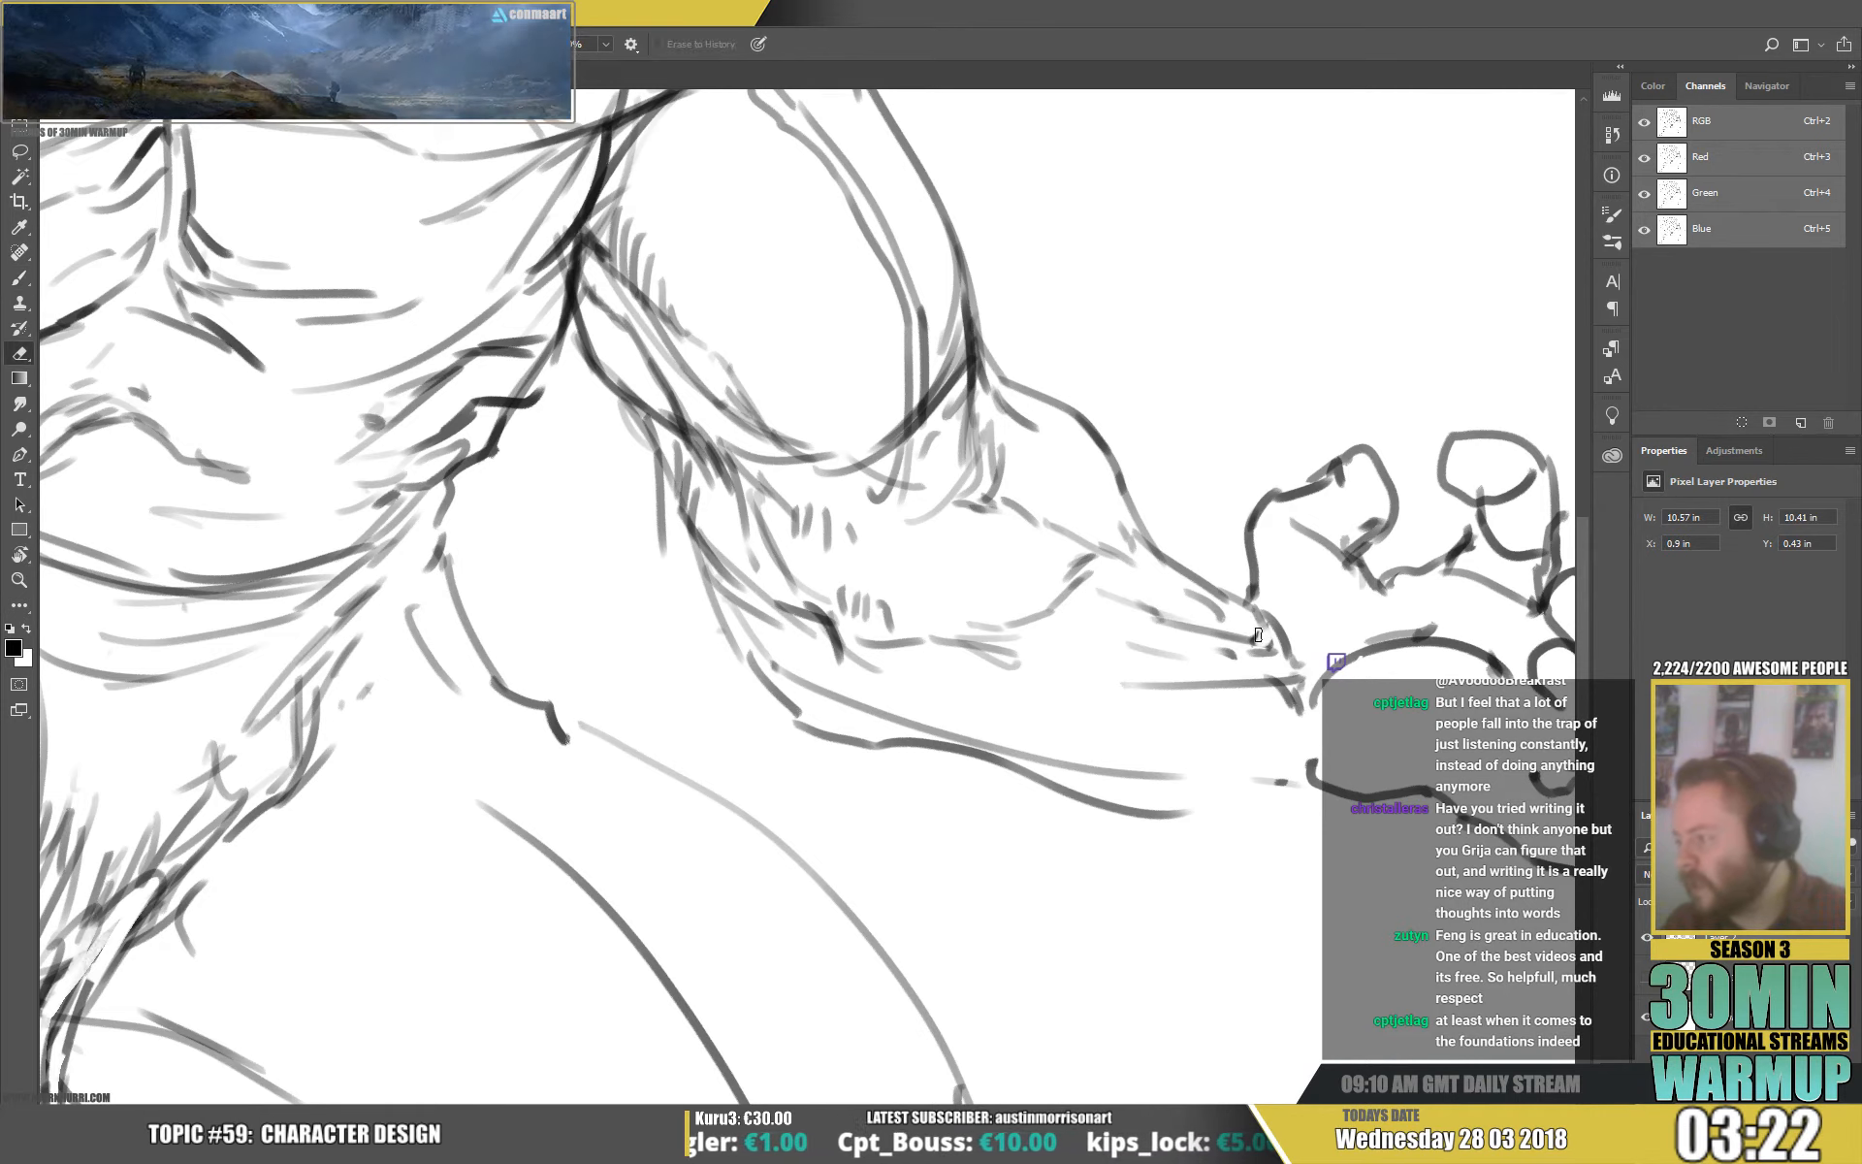
key(b)
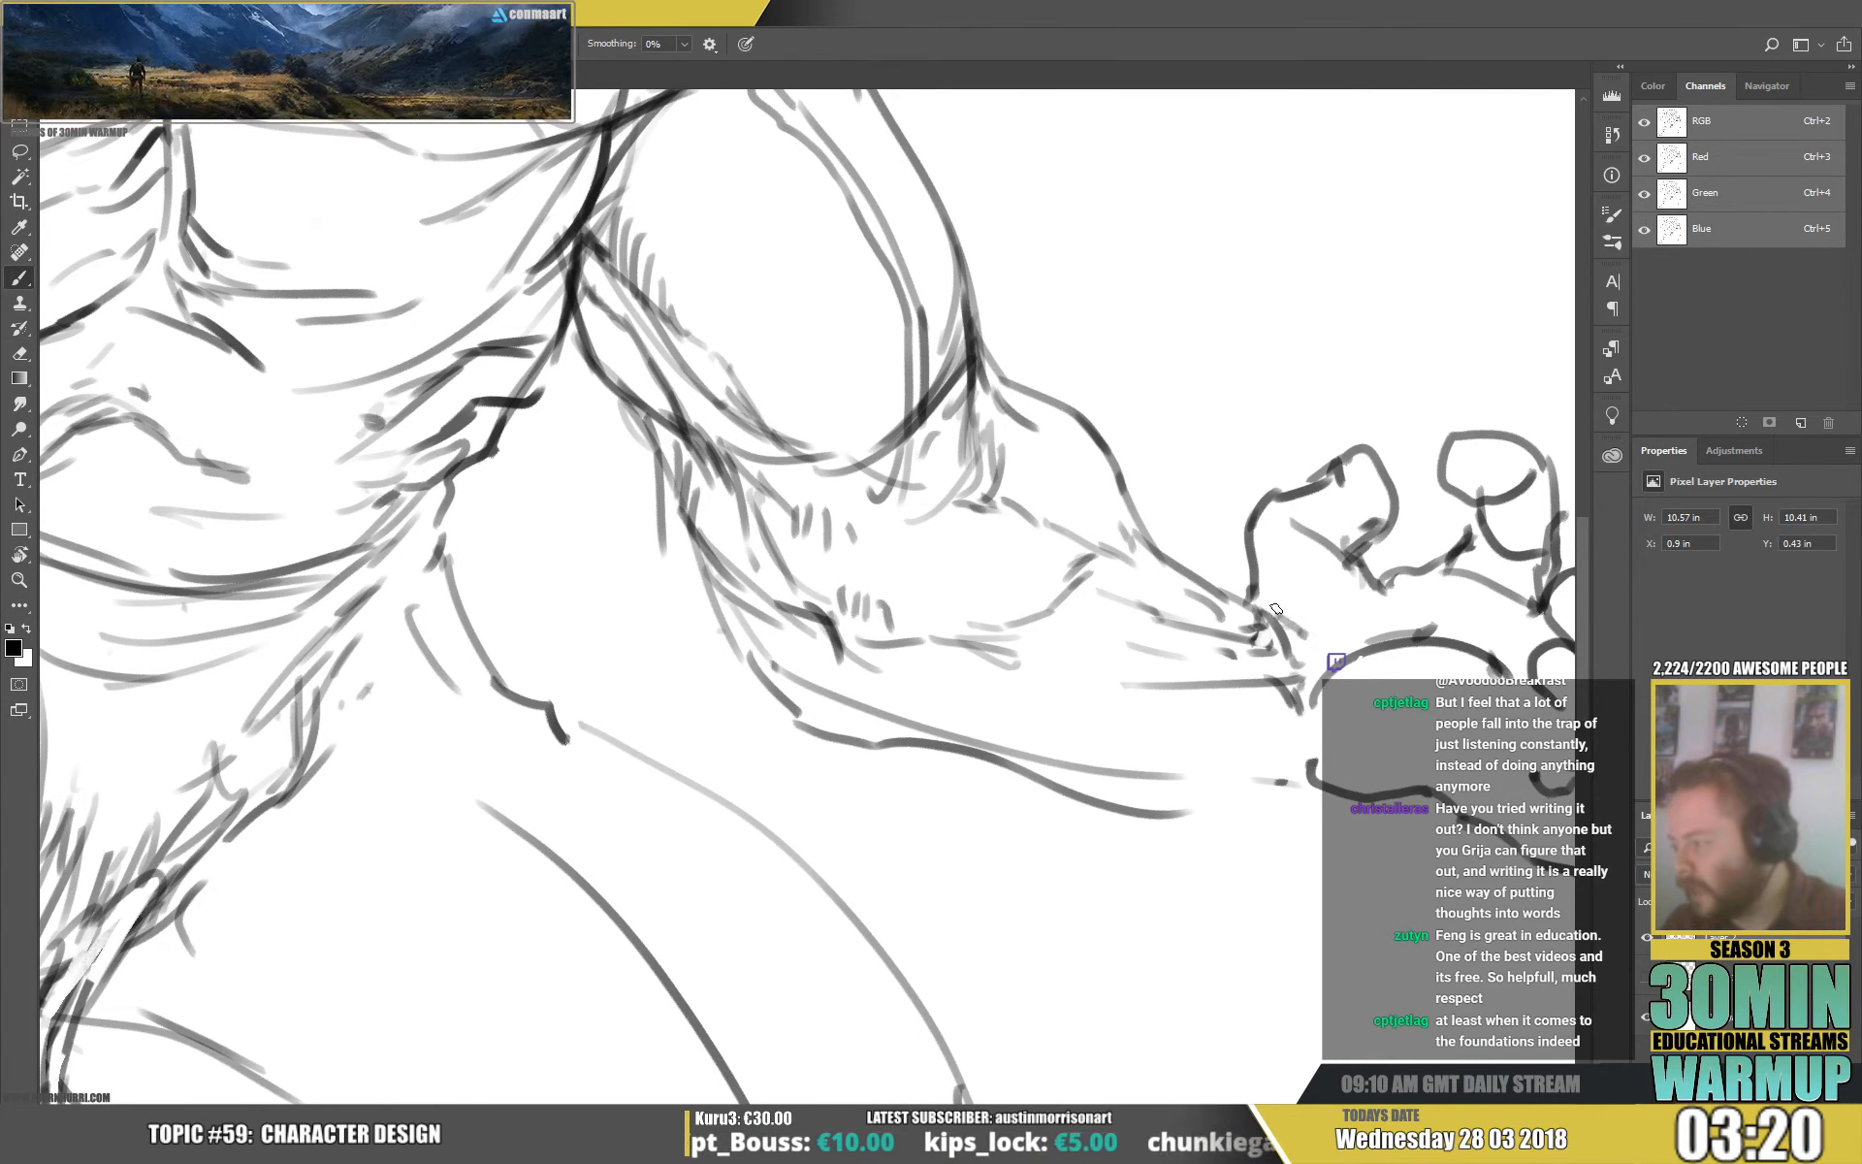
drag(1251, 593, 1285, 596)
Add short crease and hatch strokes to the open hand's fingers, the base of the knuckles and the lowest digit.
drag(1391, 621, 1248, 609)
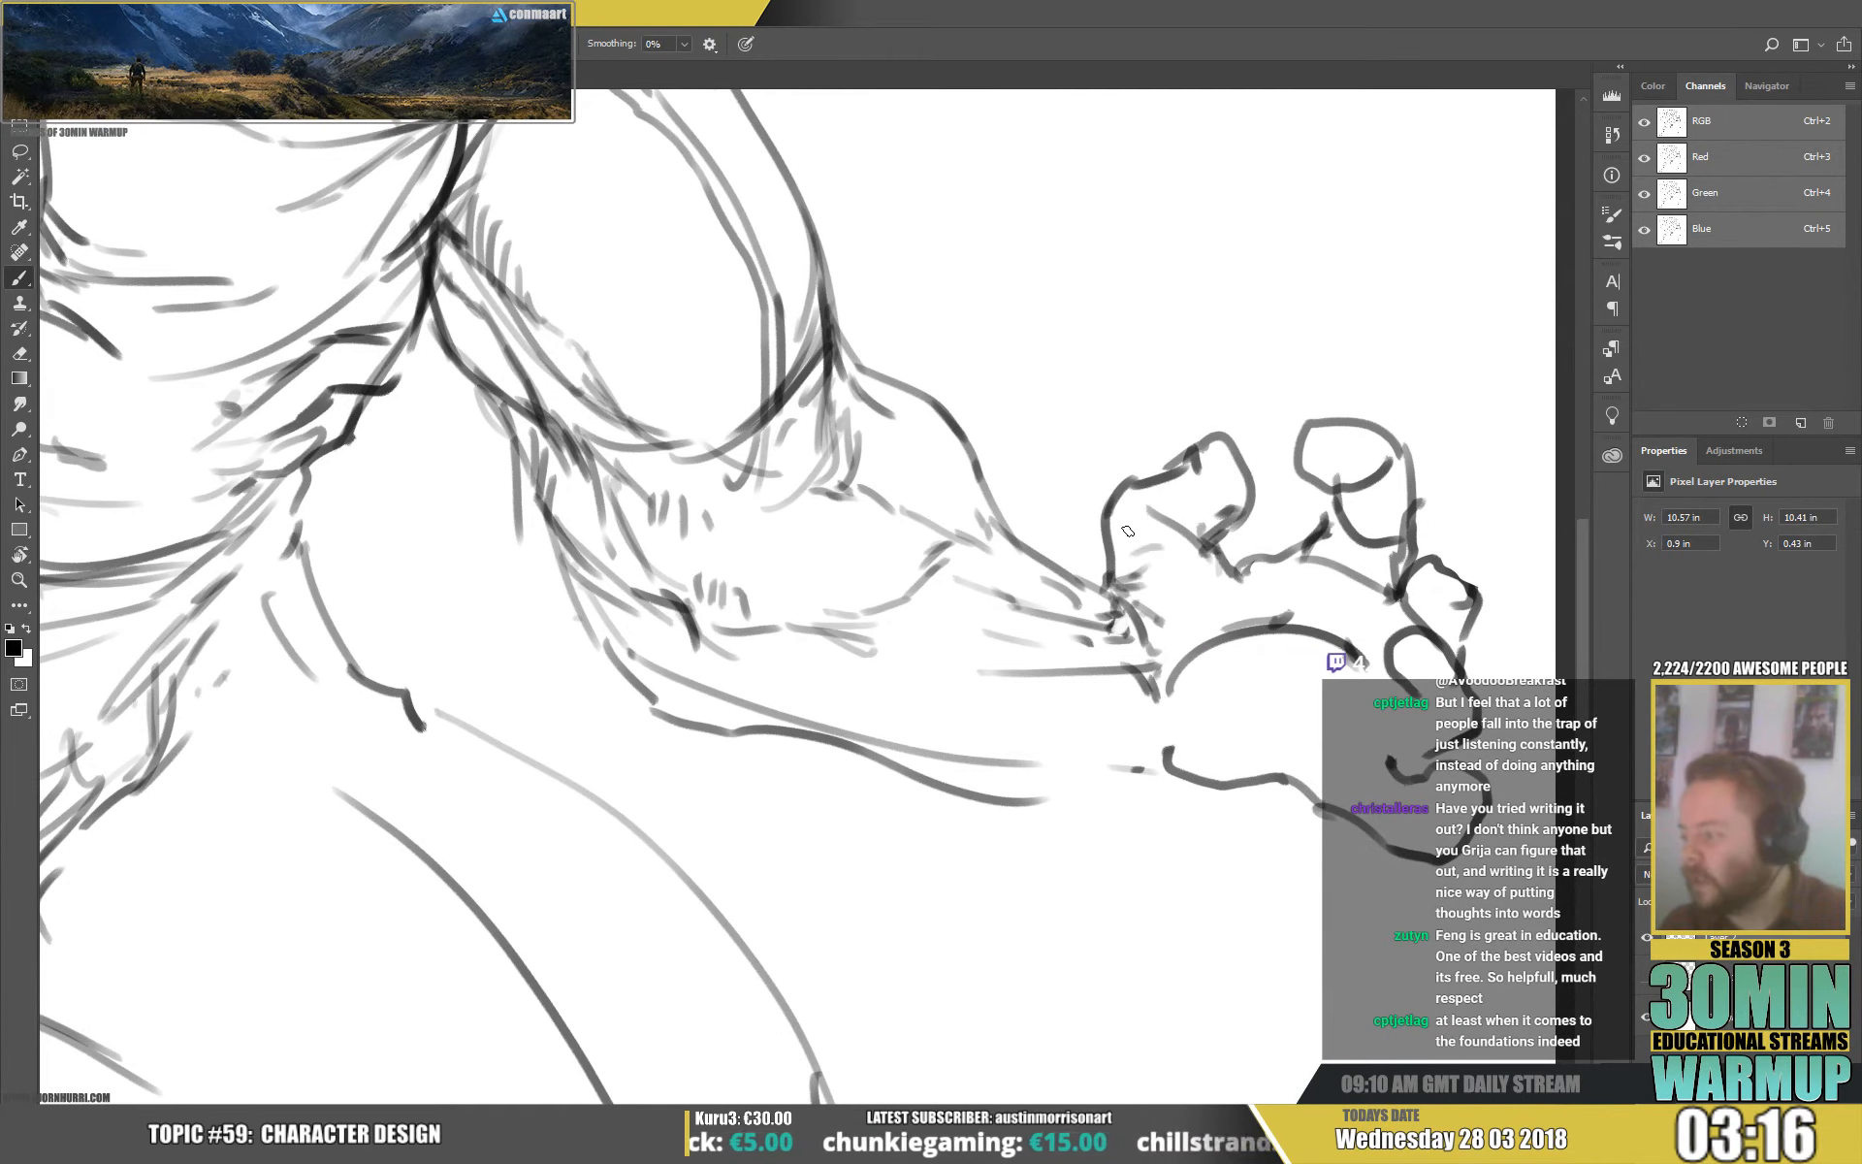
drag(1140, 504, 1112, 544)
mouse_move(1132, 527)
mouse_down()
mouse_move(1114, 553)
mouse_move(1201, 541)
mouse_move(1239, 386)
mouse_up()
drag(1173, 492, 1136, 508)
mouse_move(1199, 475)
mouse_down()
mouse_move(1164, 496)
mouse_move(1165, 479)
mouse_up()
mouse_move(1235, 460)
mouse_down()
mouse_move(1198, 458)
mouse_move(1268, 477)
mouse_move(1293, 440)
mouse_move(1342, 448)
mouse_up()
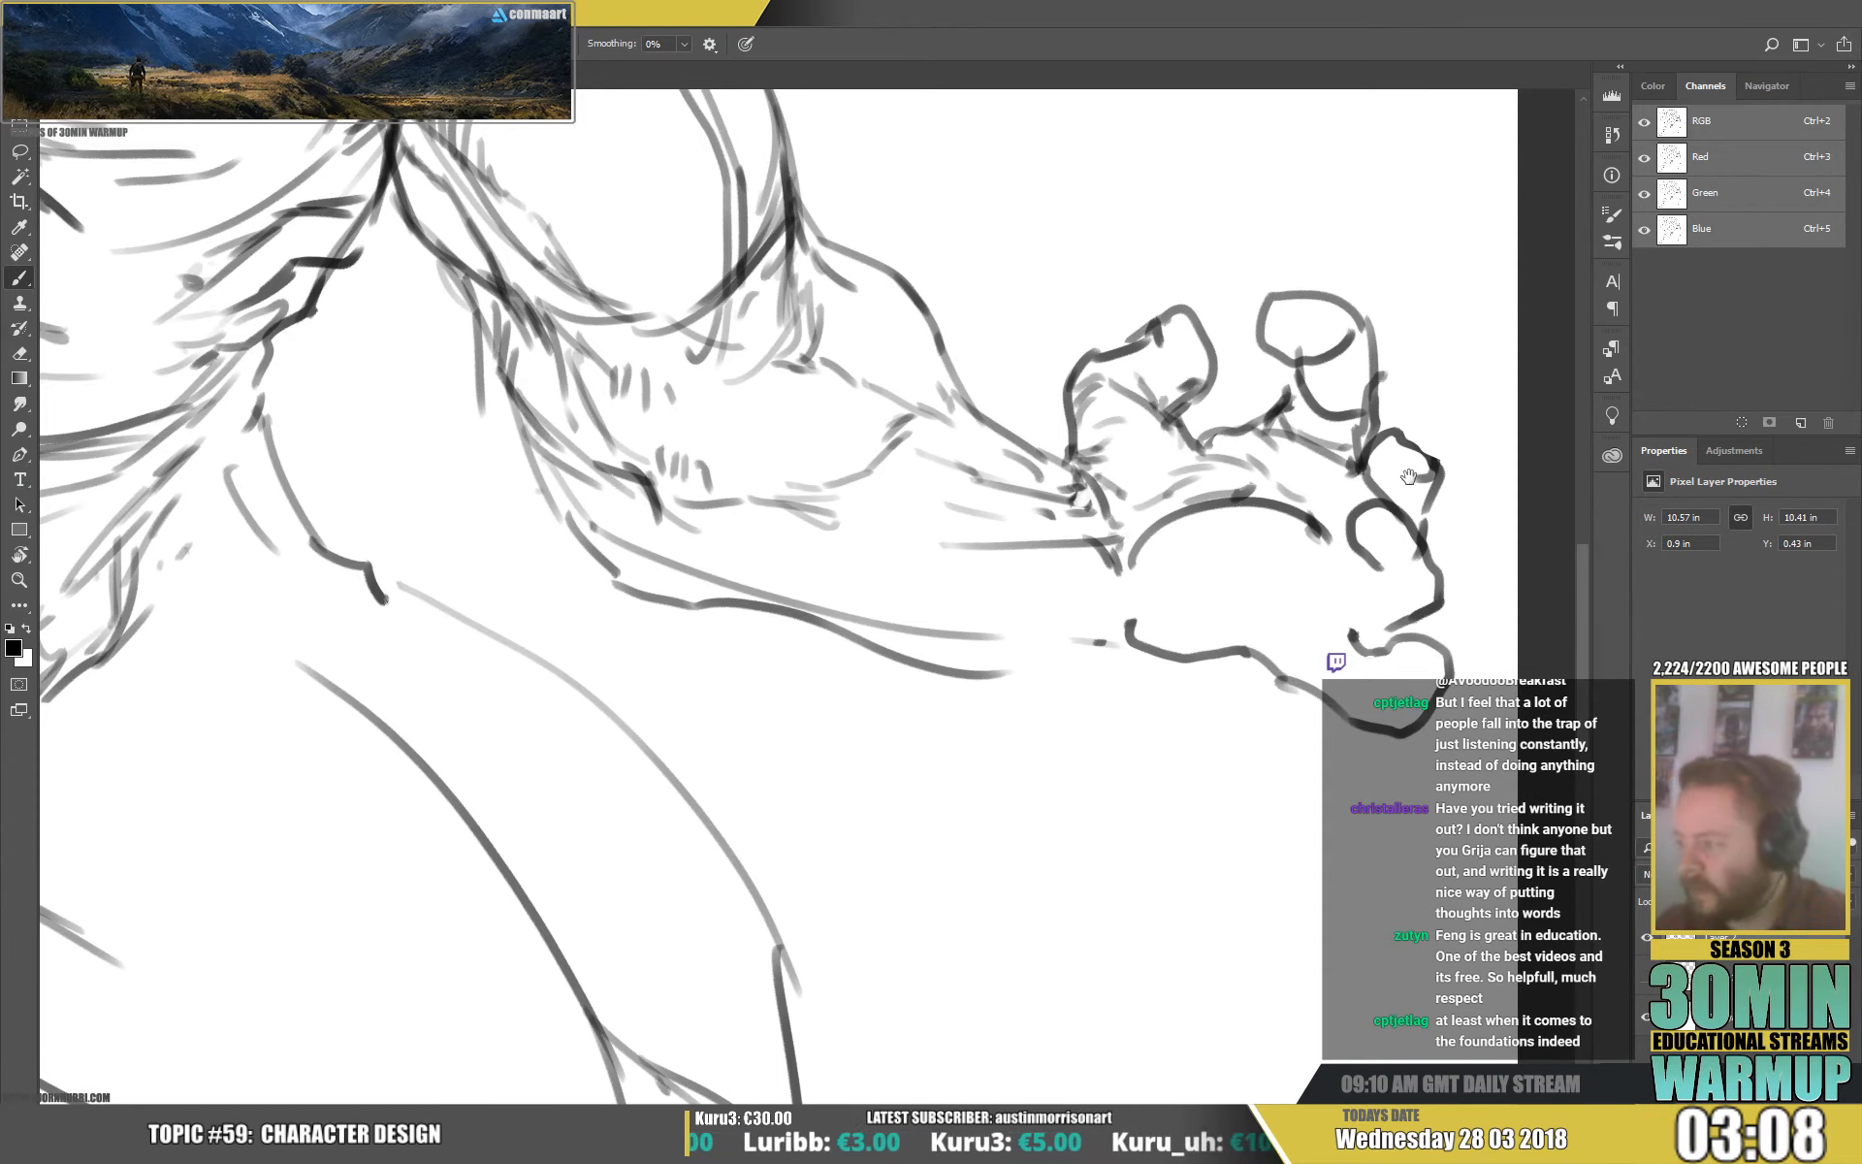
mouse_move(1337, 591)
mouse_down()
mouse_move(1223, 566)
mouse_move(1208, 541)
mouse_up()
mouse_move(1241, 627)
mouse_down()
mouse_move(1191, 574)
mouse_move(1268, 569)
mouse_move(1208, 560)
mouse_move(1245, 500)
mouse_up()
Strengthen the underside of the open-hand forearm from the wrist back and add long fur strokes near the elbow.
mouse_move(996, 565)
mouse_down()
mouse_move(1004, 580)
mouse_move(829, 611)
mouse_up()
drag(938, 584, 582, 539)
drag(383, 361, 417, 448)
drag(393, 393, 514, 592)
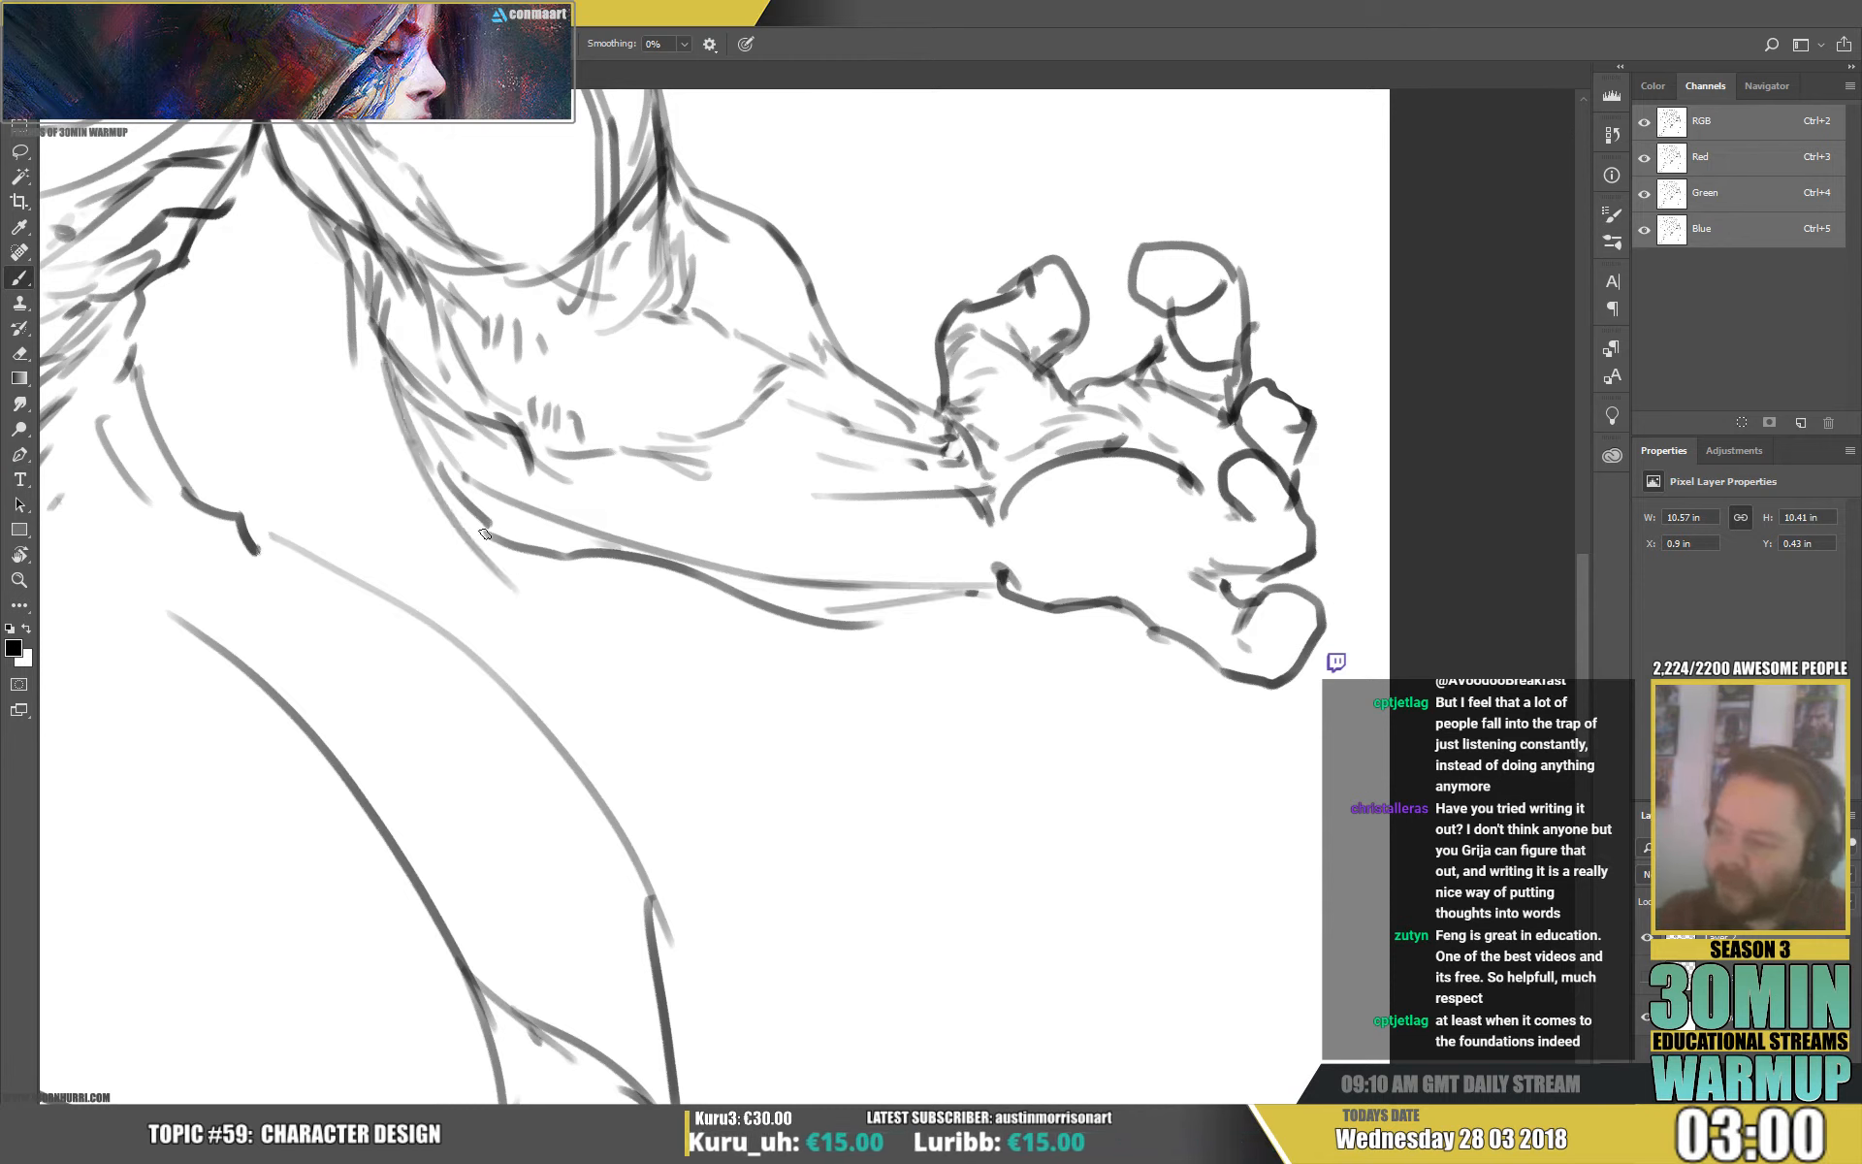
Draw pointed fur tufts hanging beneath the open-hand forearm and fill them with short inner strokes.
mouse_move(437, 466)
mouse_down()
mouse_move(487, 568)
mouse_move(493, 639)
mouse_move(568, 648)
mouse_move(664, 716)
mouse_up()
mouse_move(562, 592)
mouse_down()
mouse_move(712, 708)
mouse_move(592, 648)
mouse_up()
mouse_move(577, 611)
mouse_down()
mouse_move(610, 594)
mouse_move(696, 626)
mouse_move(771, 817)
mouse_up()
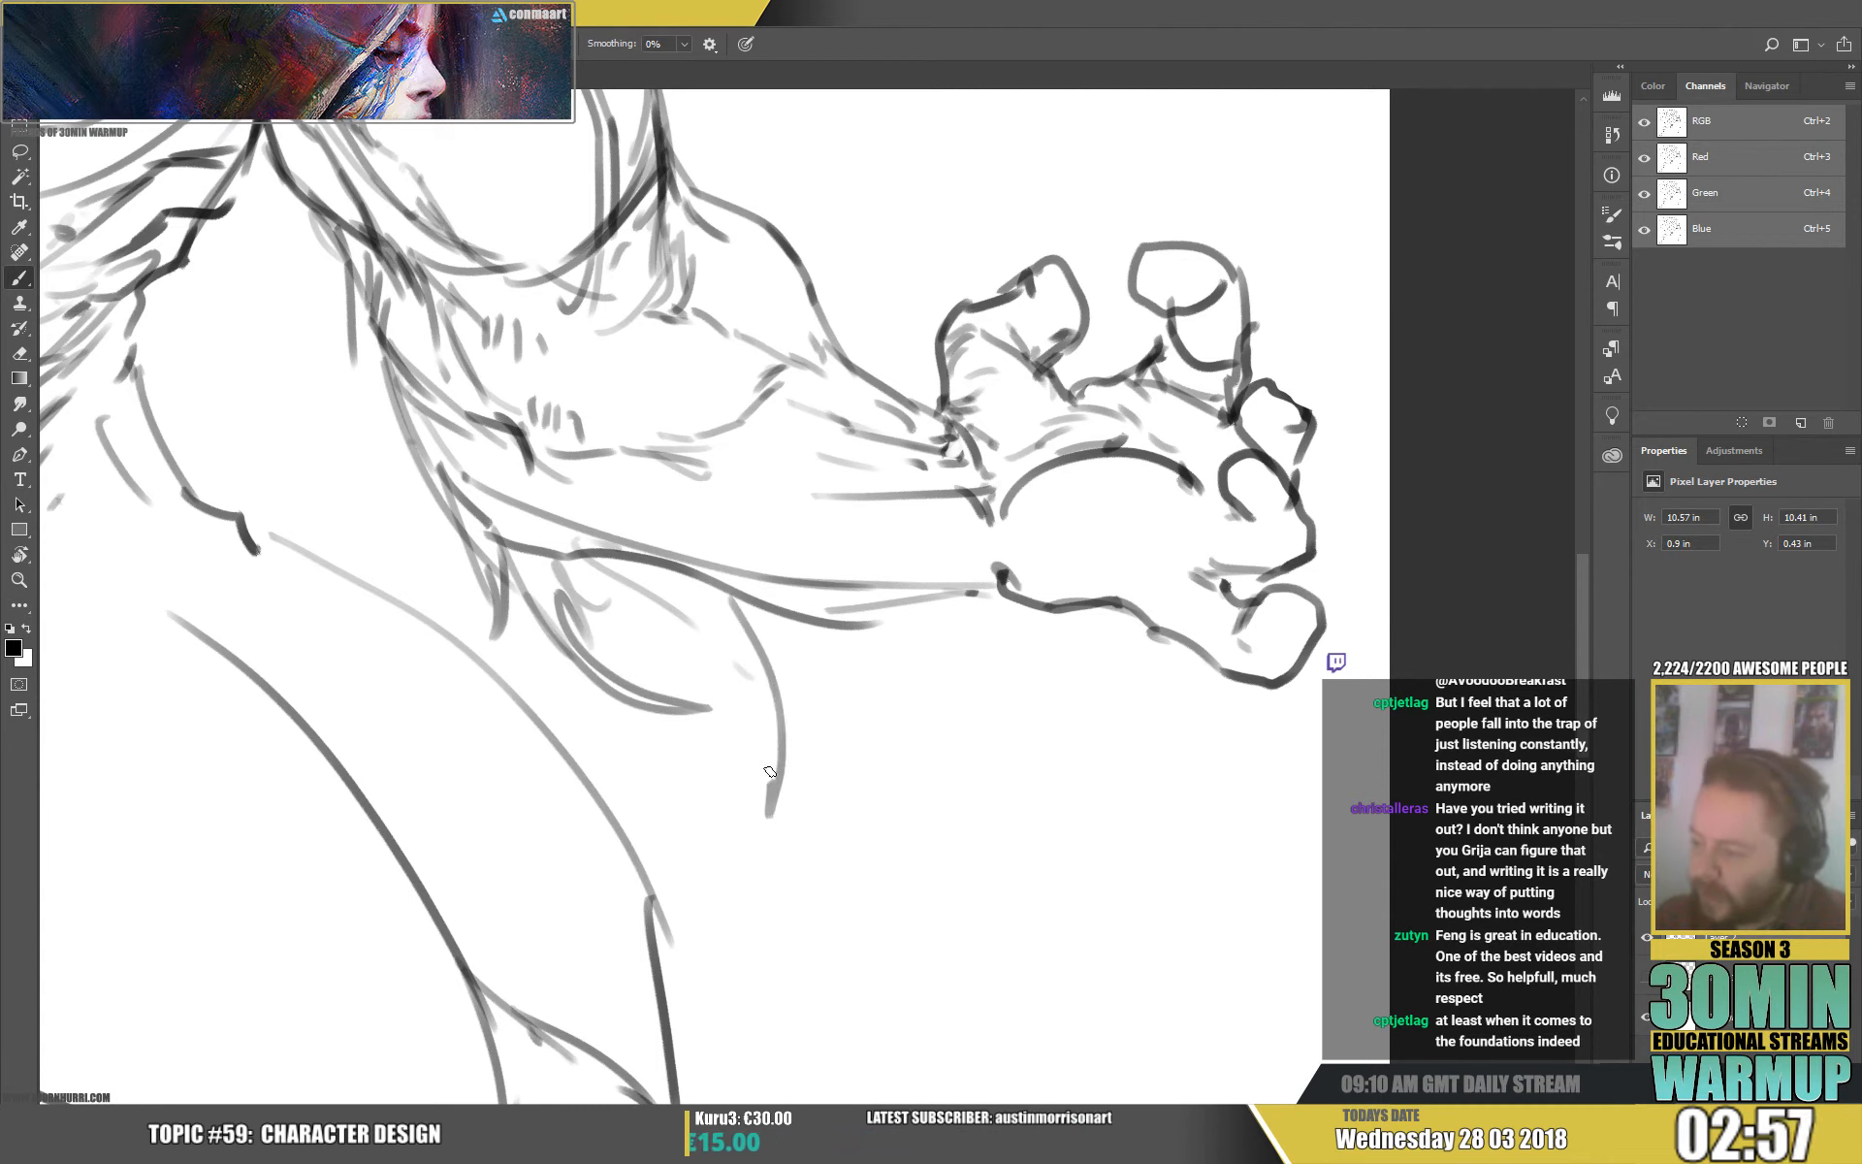
drag(742, 690, 772, 784)
drag(679, 662, 746, 694)
mouse_move(661, 623)
mouse_down()
mouse_move(750, 737)
mouse_move(655, 684)
mouse_move(630, 625)
mouse_move(610, 635)
mouse_up()
drag(742, 601, 868, 696)
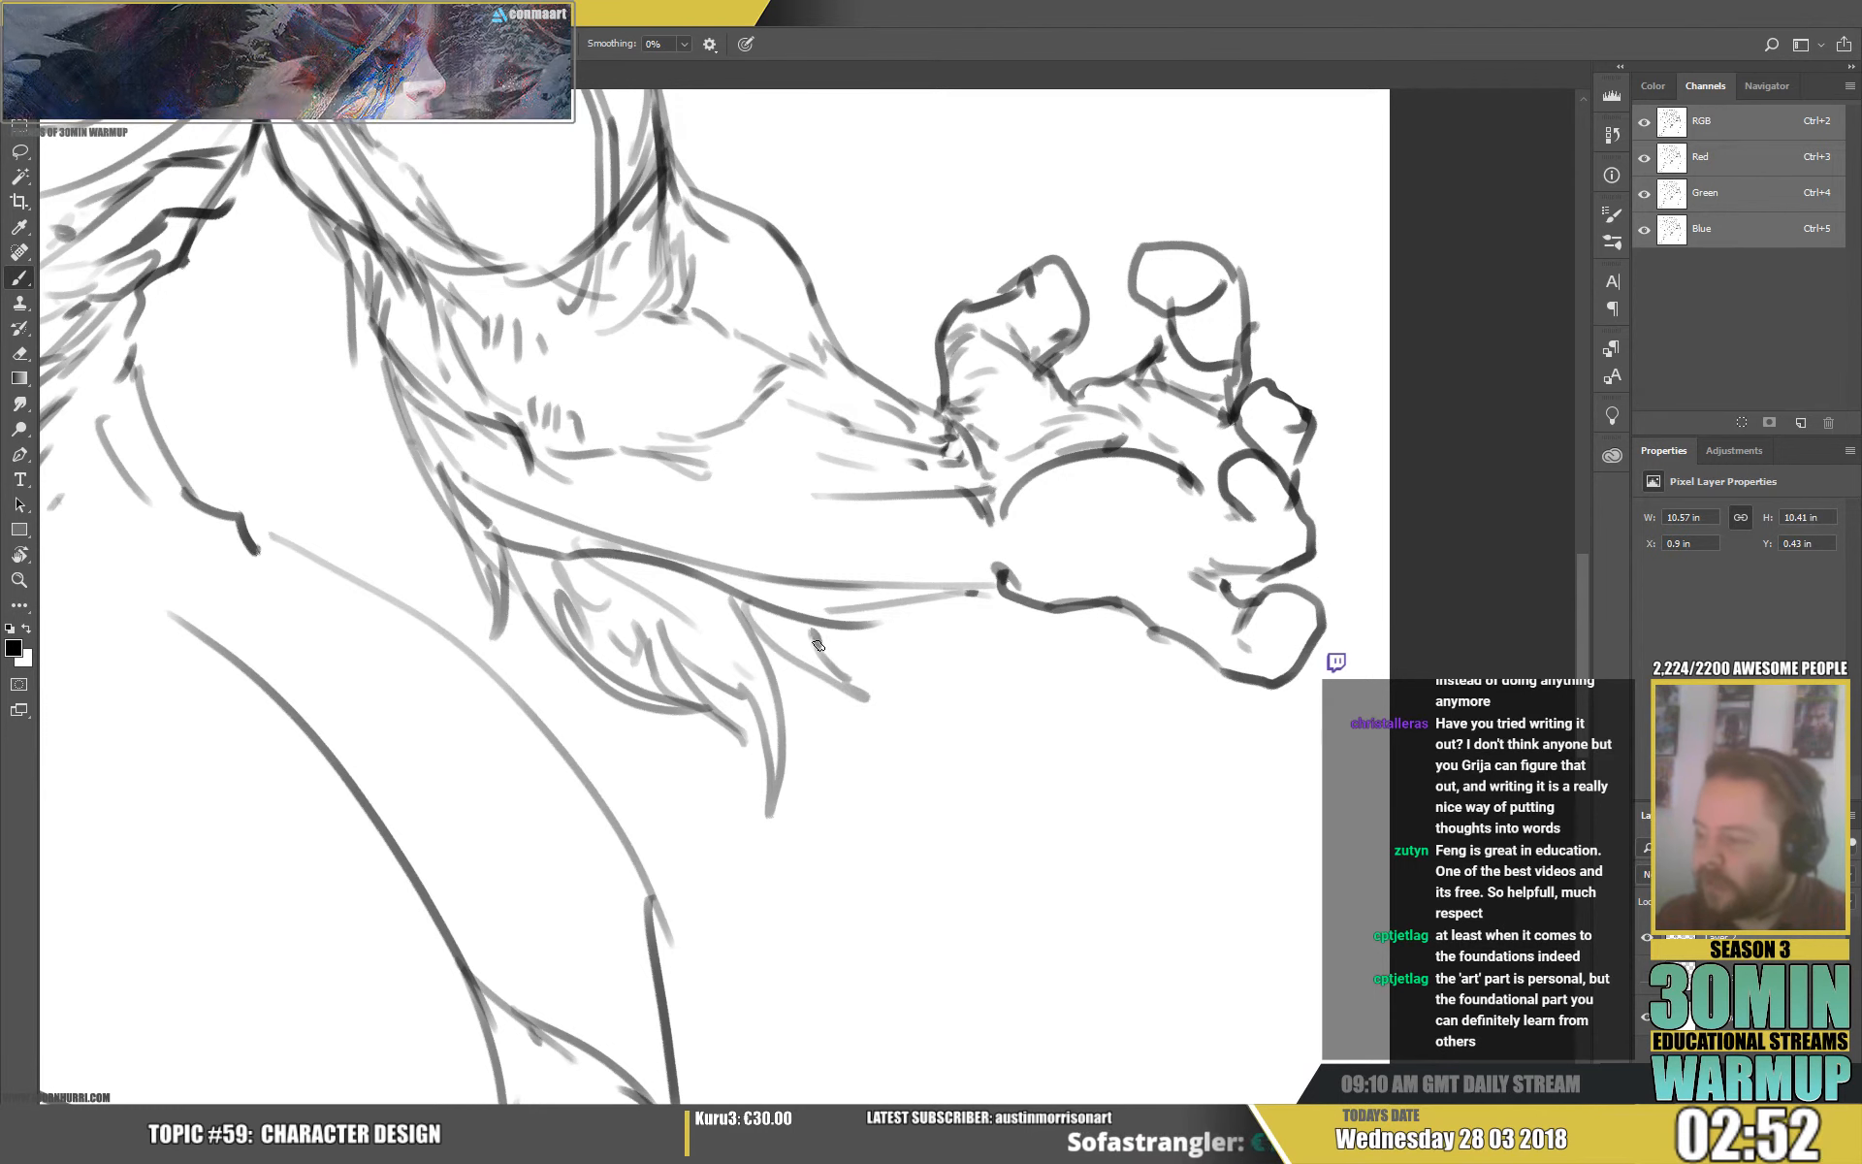
Draw fur strokes overlapping the open-hand forearm's lower contour and erase parts of the line beneath them.
drag(671, 534, 714, 597)
mouse_move(674, 529)
mouse_down()
mouse_move(725, 582)
mouse_move(717, 602)
mouse_up()
key(e)
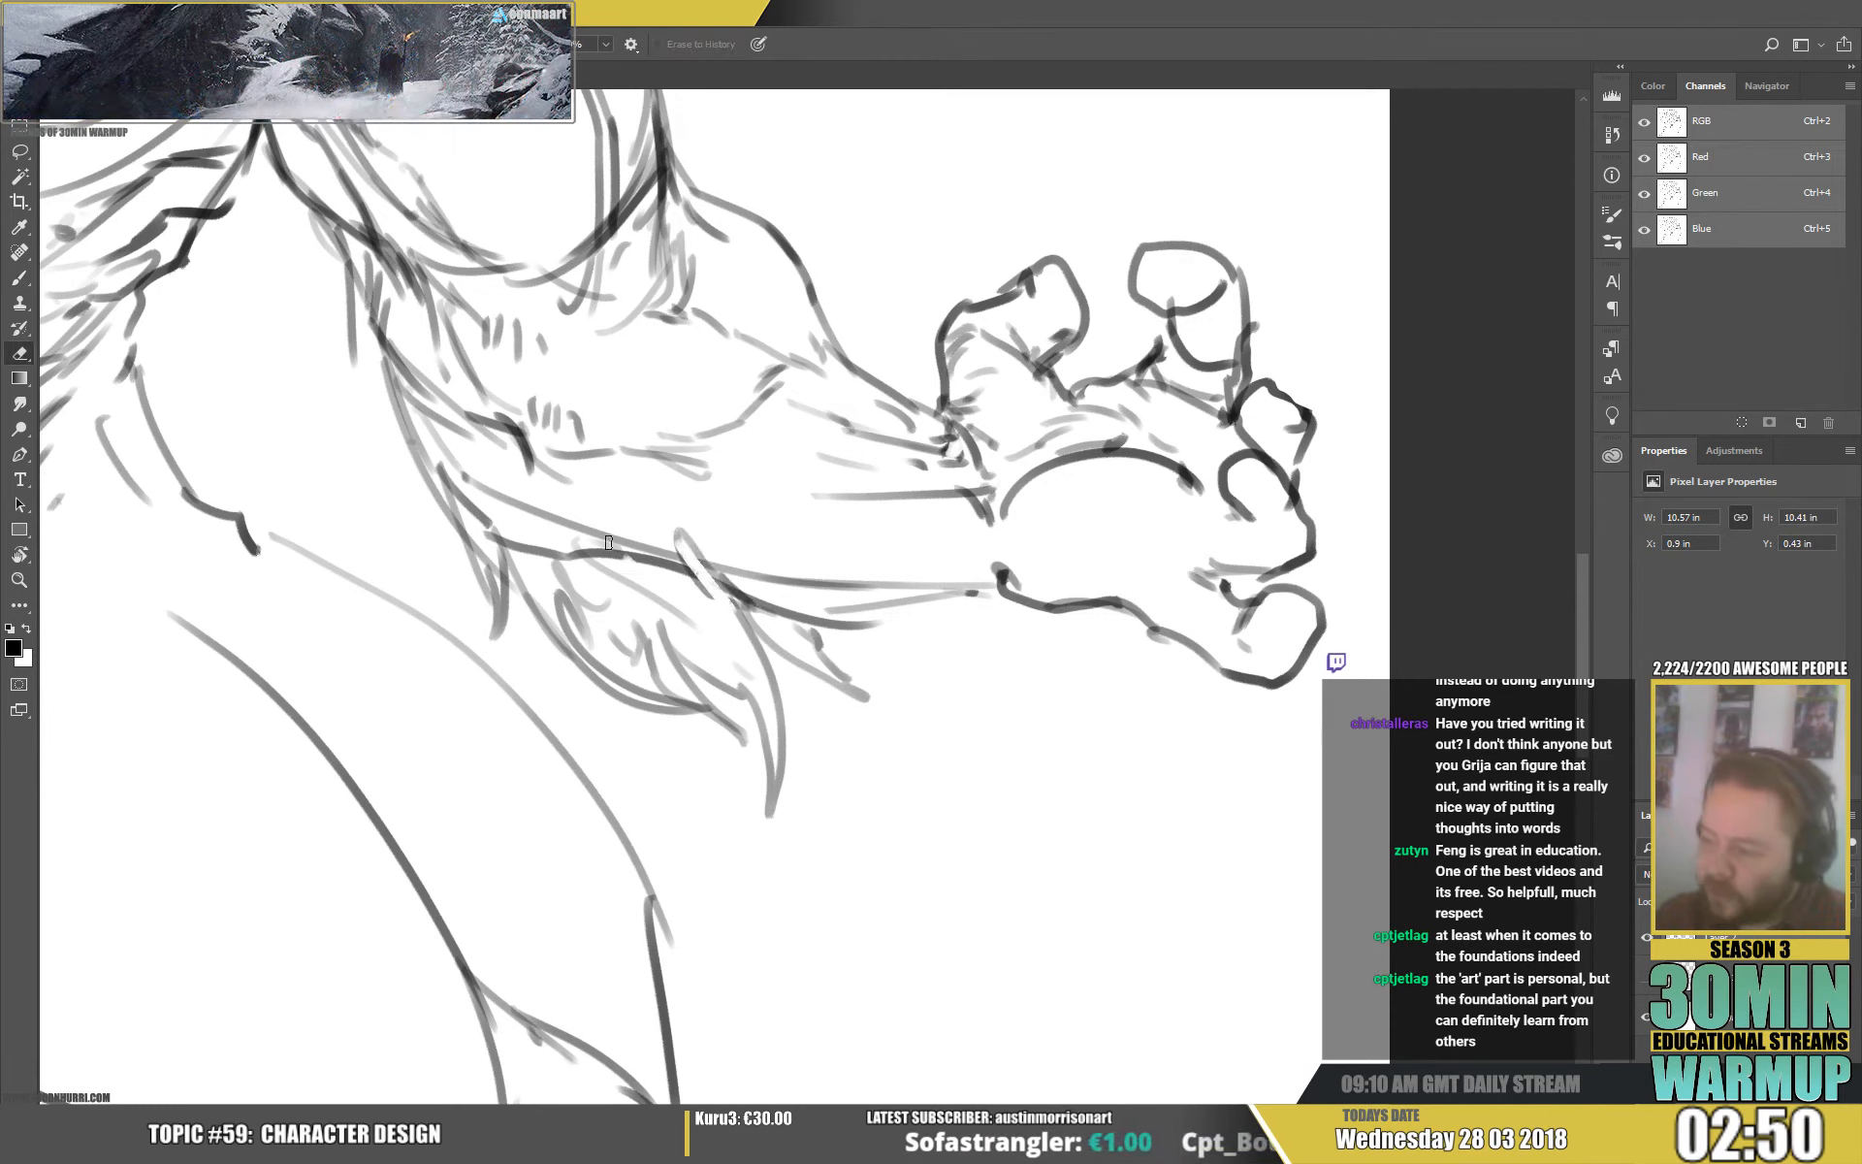
drag(604, 532, 709, 609)
key(b)
mouse_move(588, 526)
mouse_down()
mouse_move(639, 581)
mouse_move(594, 570)
mouse_move(643, 595)
mouse_up()
key(e)
key(b)
Extend the forearm's hanging fur towards the open hand's wrist with more small tufts and short strokes.
mouse_move(551, 529)
mouse_down()
mouse_move(572, 567)
mouse_move(537, 535)
mouse_move(589, 575)
mouse_move(533, 522)
mouse_move(586, 545)
mouse_move(655, 469)
mouse_move(531, 538)
mouse_move(524, 509)
mouse_move(638, 579)
mouse_move(756, 628)
mouse_move(738, 595)
mouse_move(786, 597)
mouse_move(927, 666)
mouse_up()
key(e)
key(b)
mouse_move(755, 533)
mouse_down()
mouse_move(801, 580)
mouse_move(834, 574)
mouse_up()
mouse_move(696, 521)
mouse_down()
mouse_move(720, 550)
mouse_move(712, 523)
mouse_move(651, 516)
mouse_move(670, 535)
mouse_move(626, 510)
mouse_up()
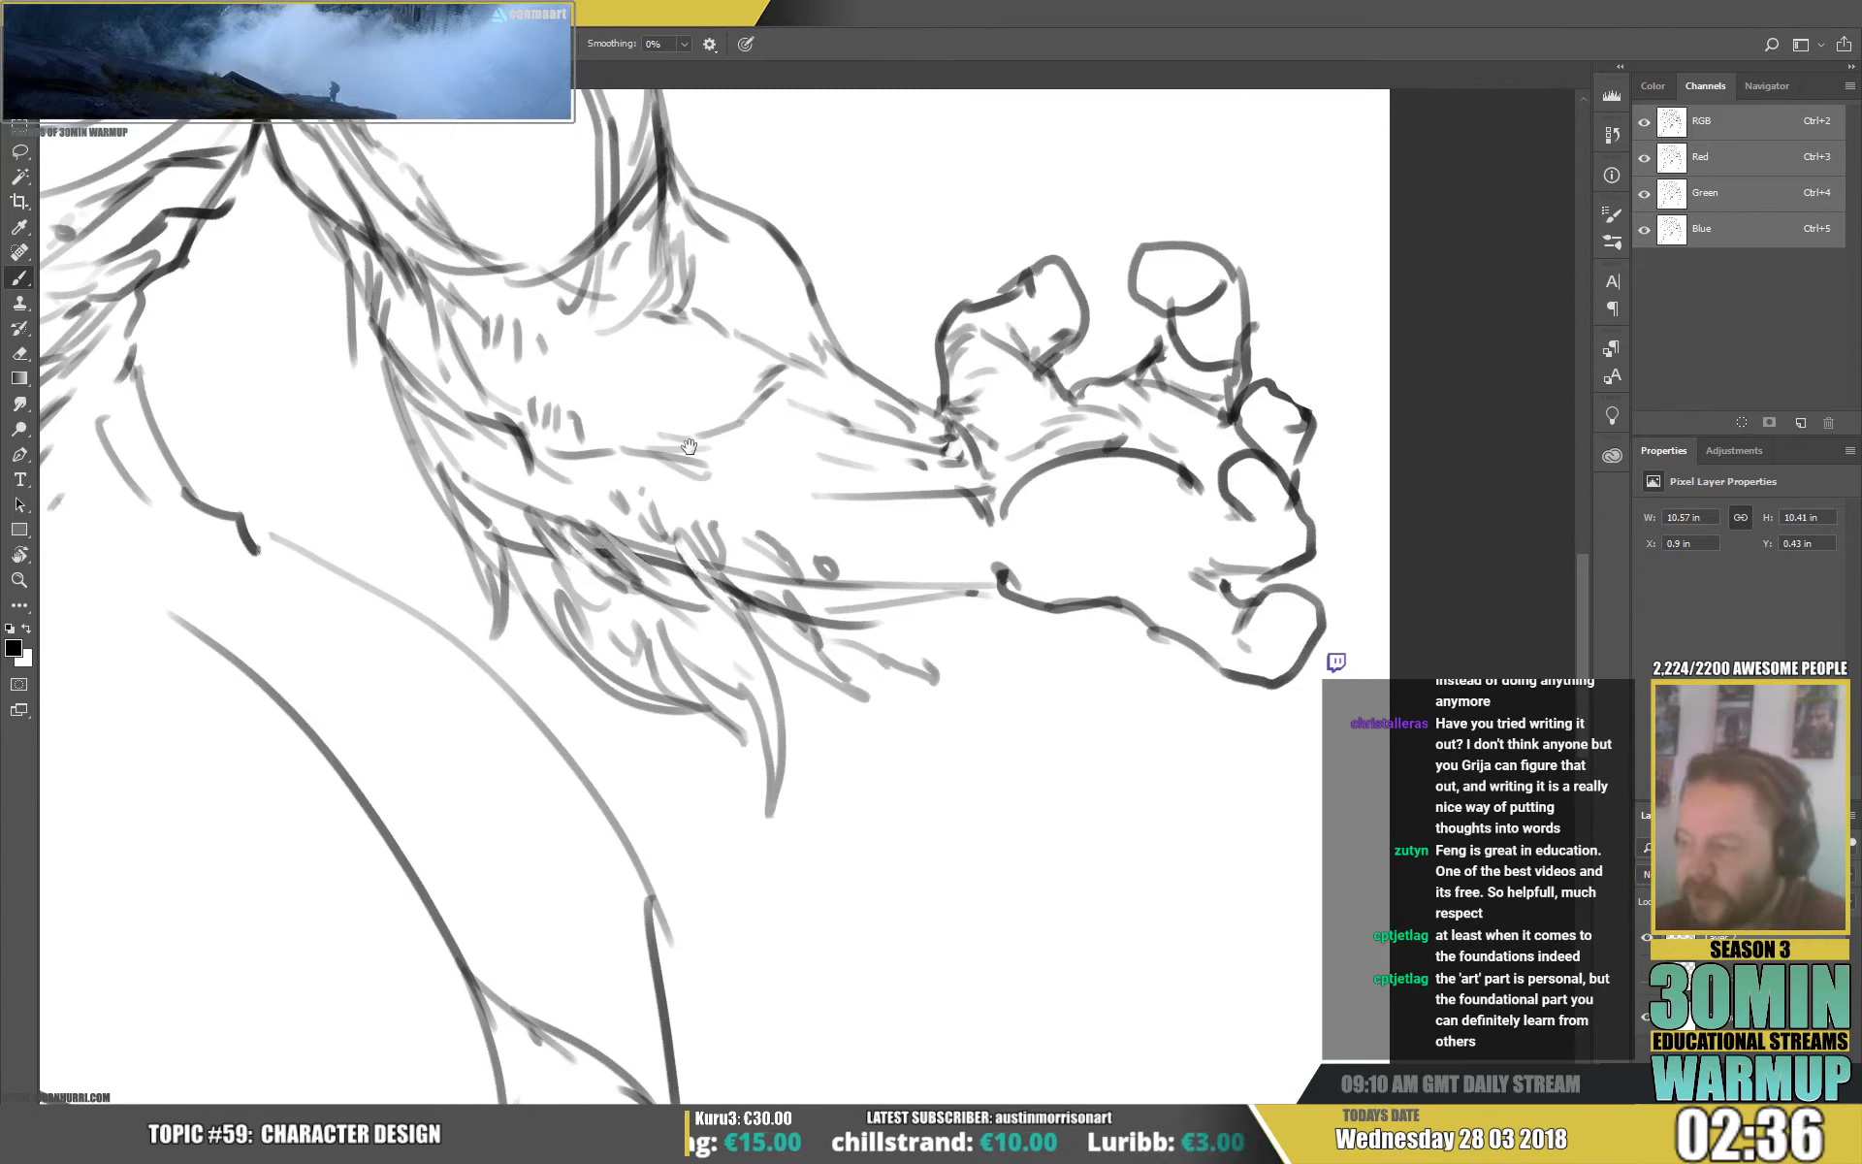
drag(921, 599, 890, 592)
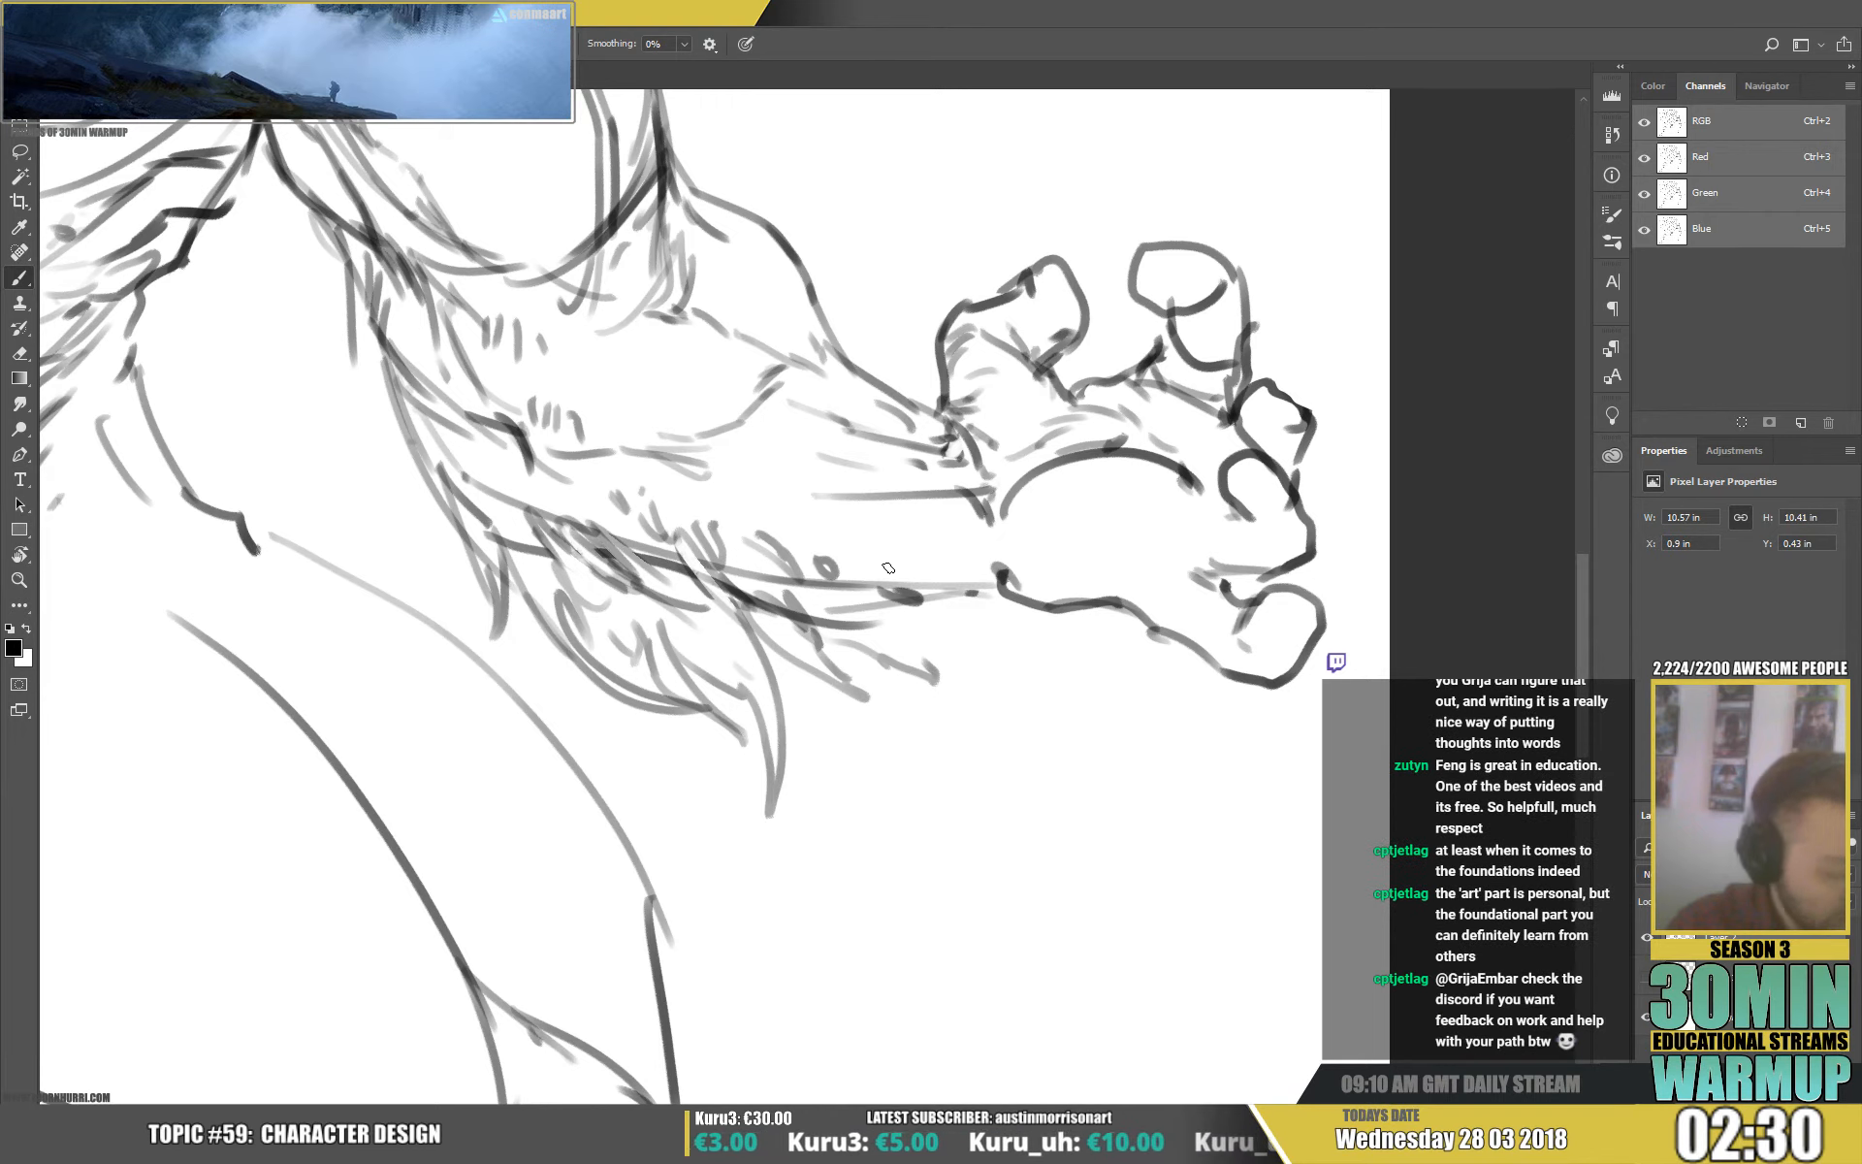
Add darker fur tufts at the elbow end of the open-hand forearm, erasing bits of the underlying contour.
mouse_move(425, 475)
mouse_down()
mouse_move(426, 531)
mouse_move(438, 473)
mouse_up()
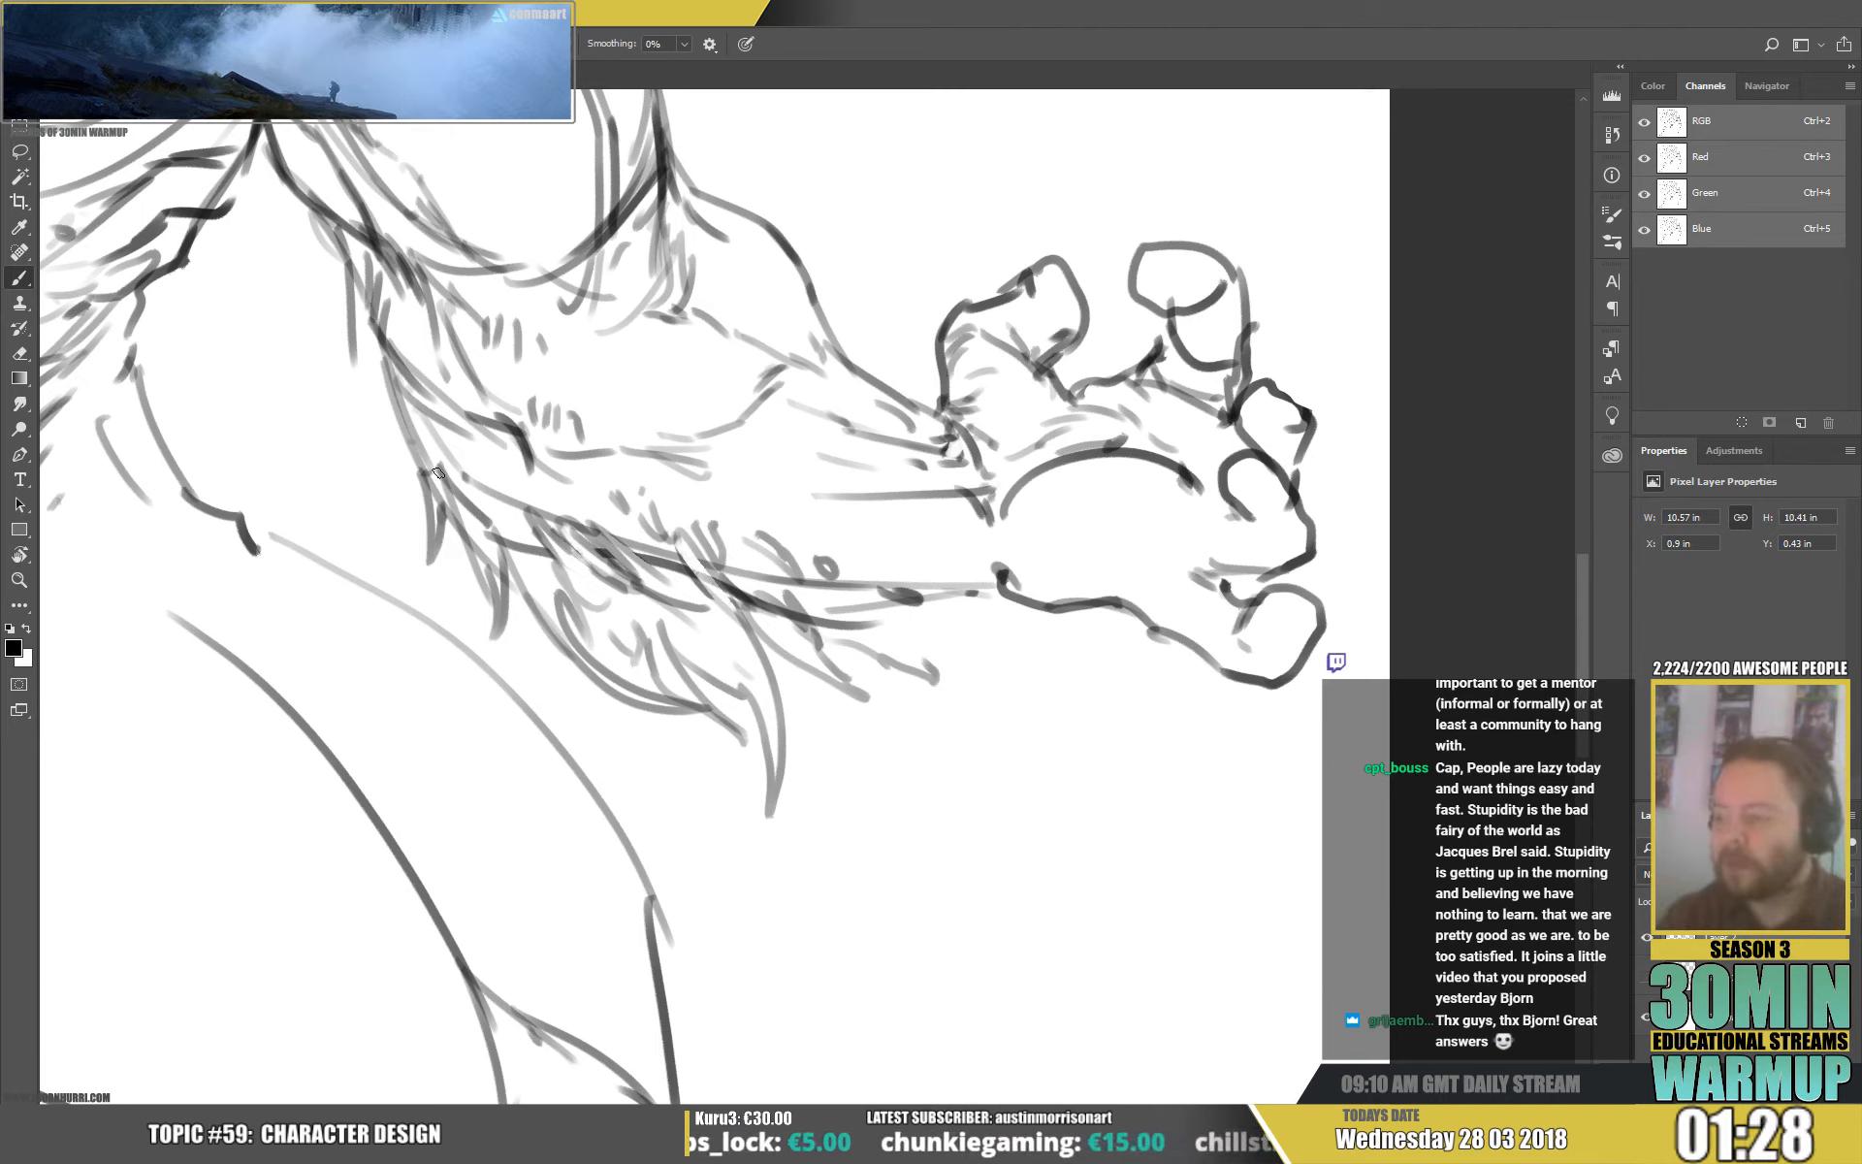
key(e)
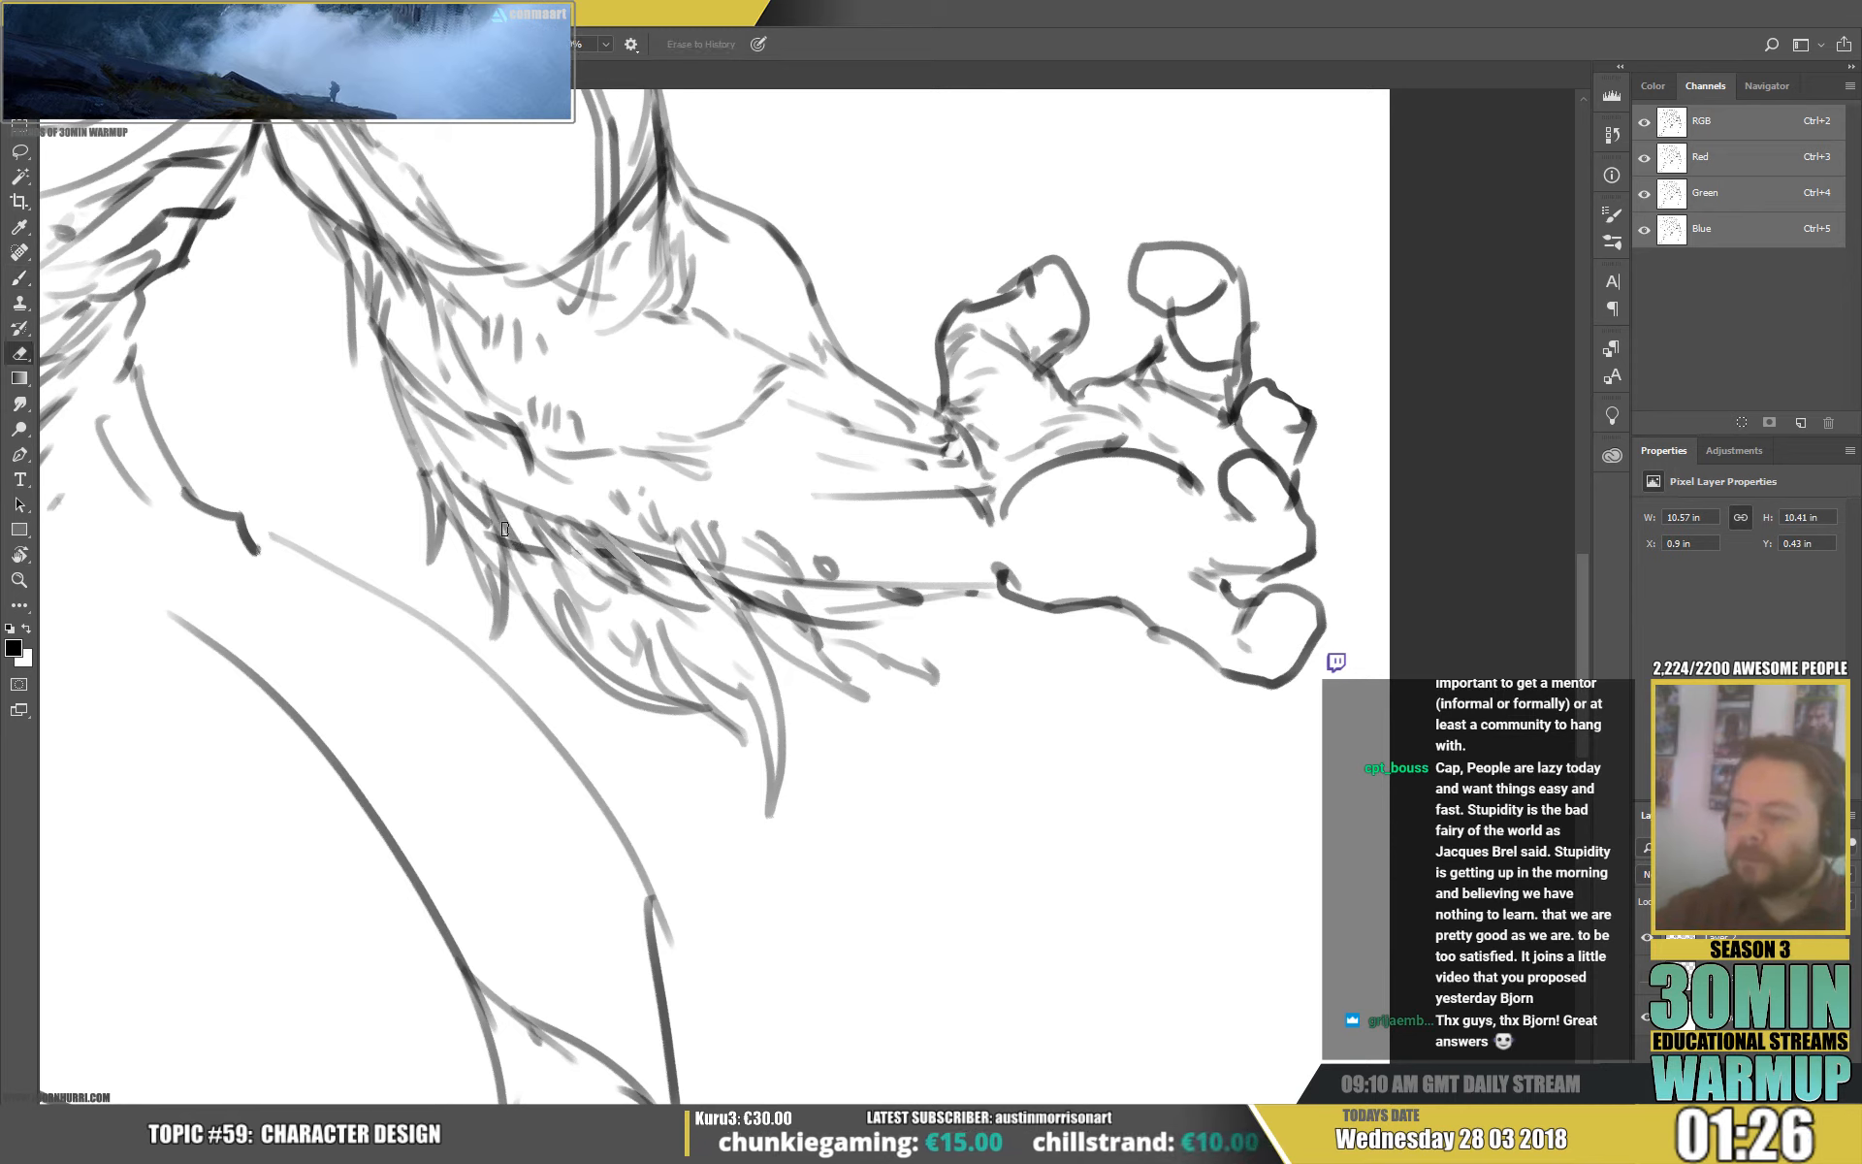
key(b)
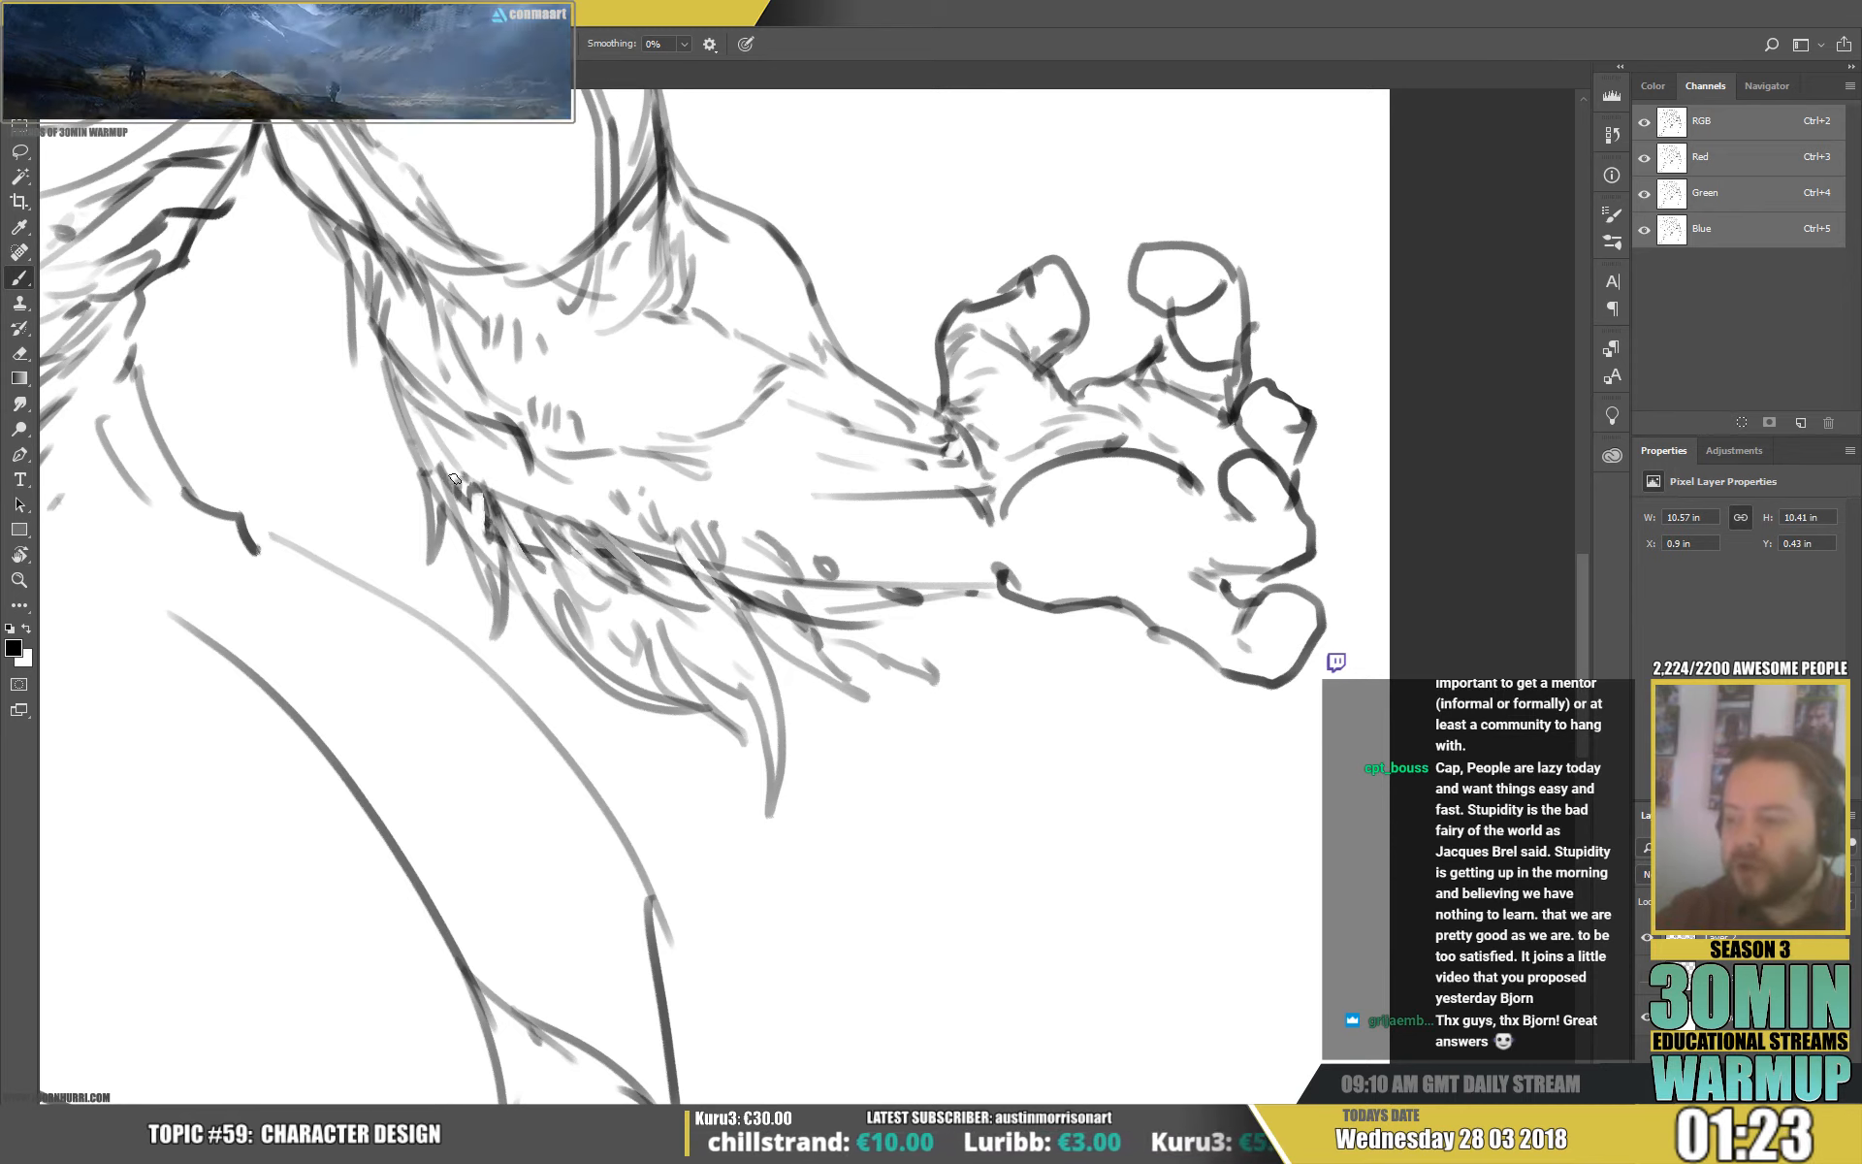
drag(769, 436, 736, 573)
drag(471, 615, 481, 650)
key(e)
key(b)
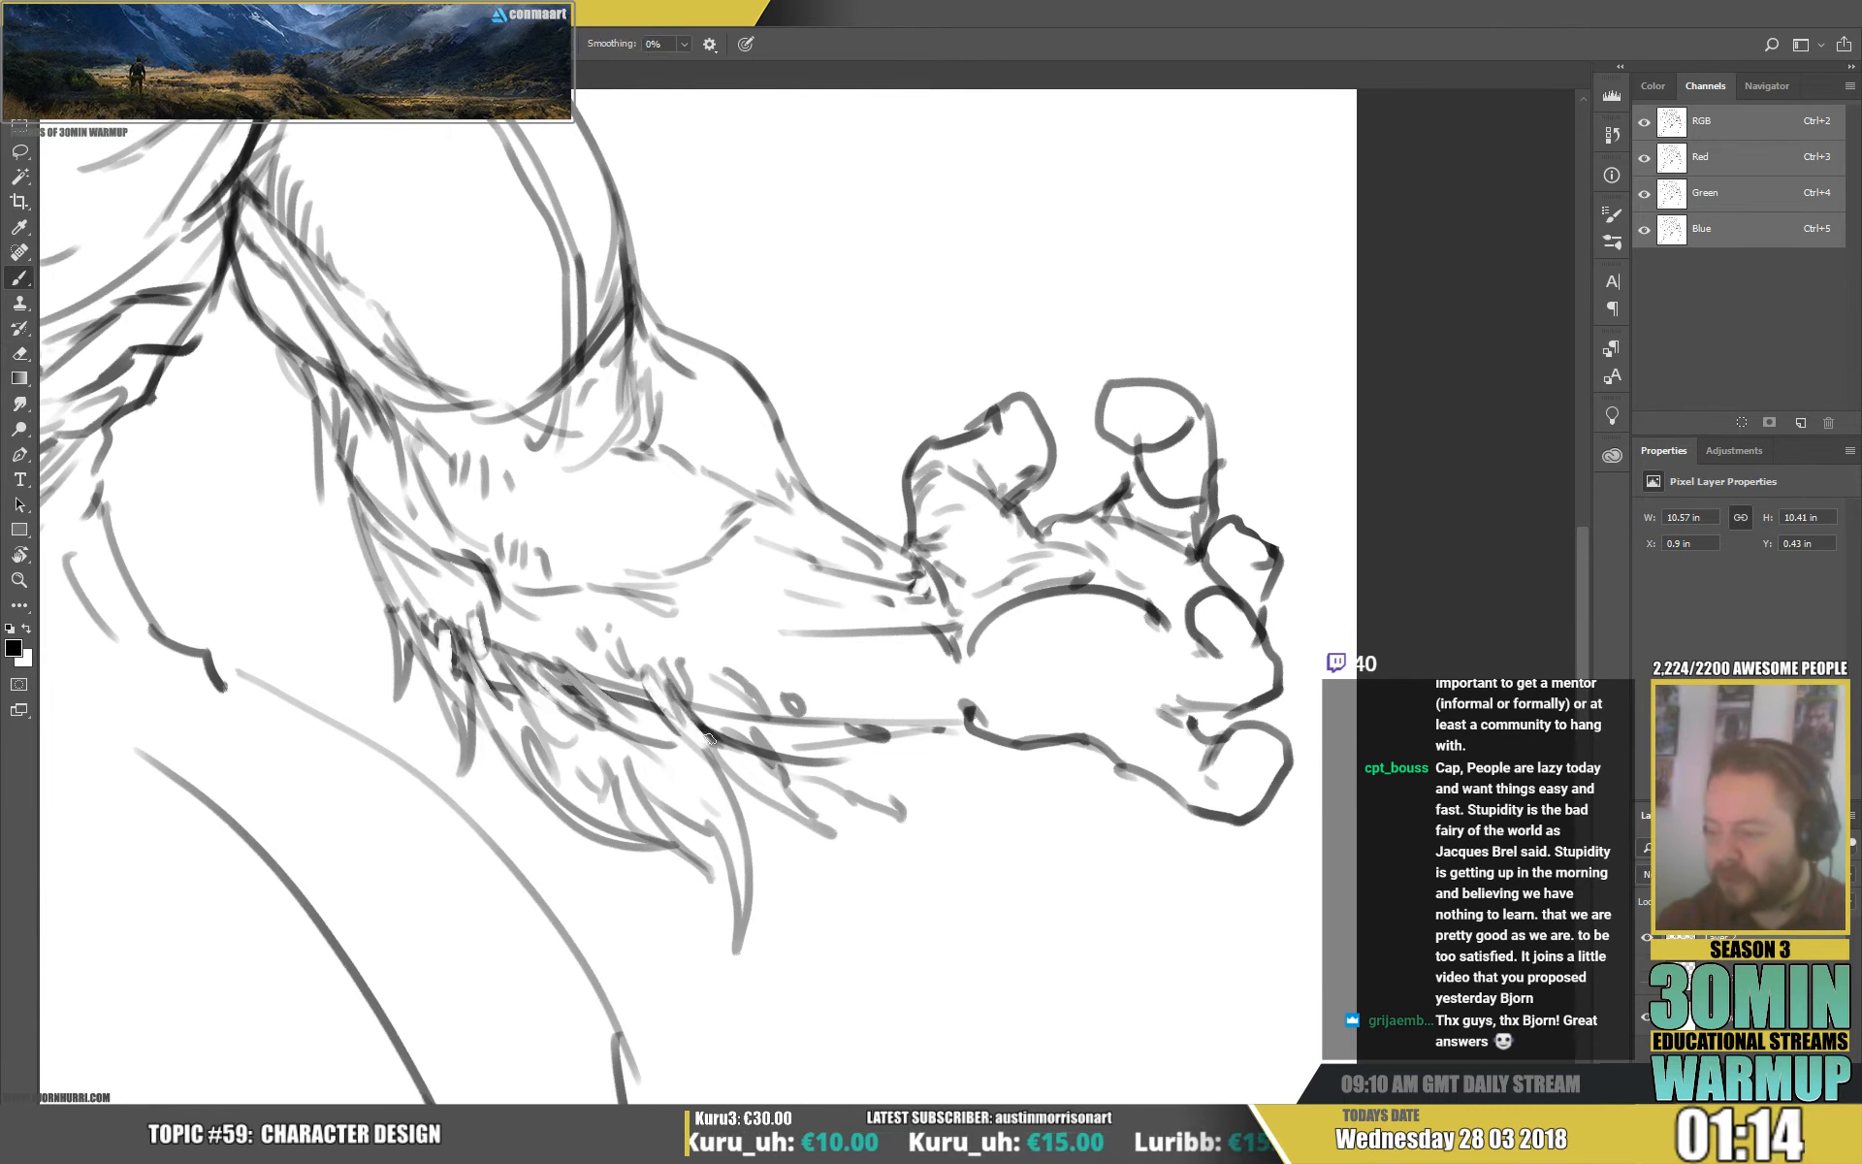
key(e)
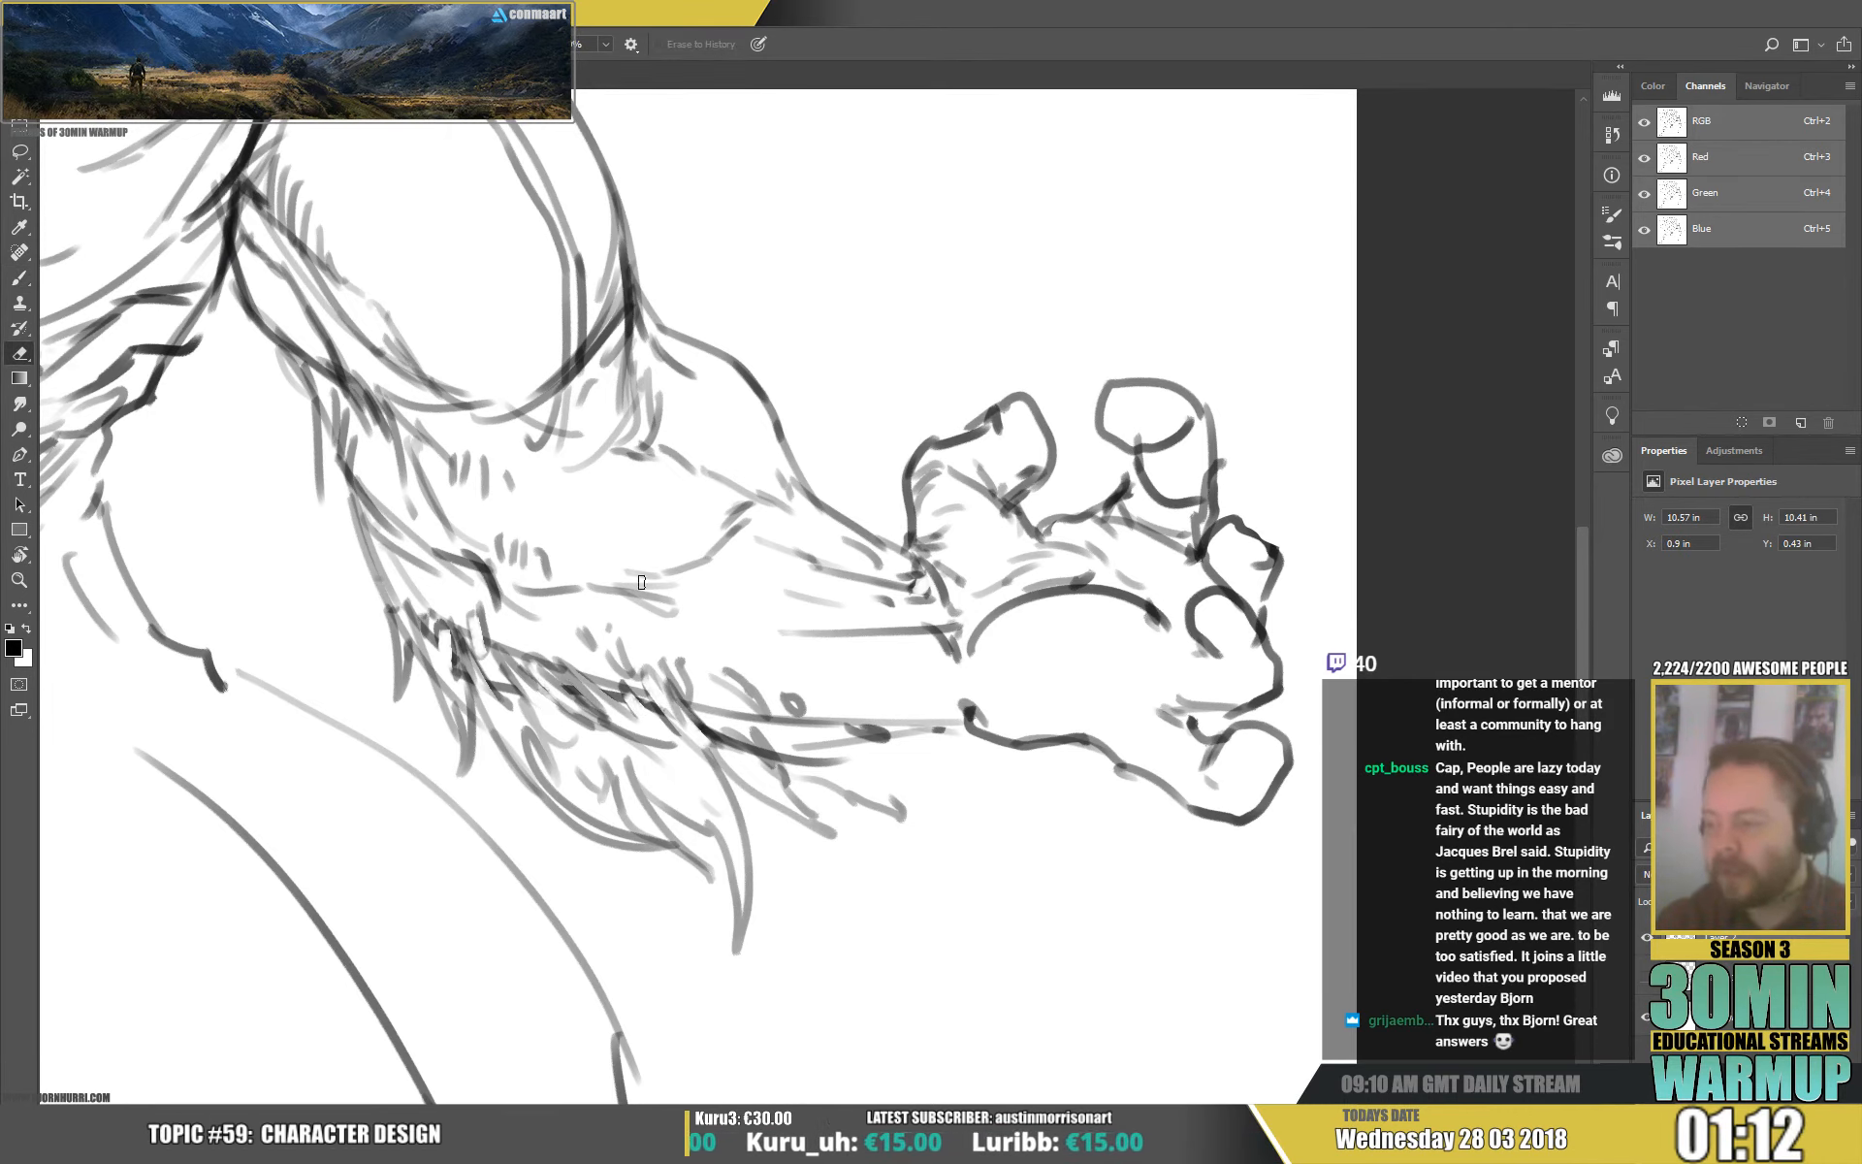
Draw long pointed fur tufts along the underside of the fist arm's elbow.
drag(987, 510, 1282, 512)
drag(669, 602, 1319, 361)
mouse_move(526, 220)
mouse_down()
mouse_move(1012, 244)
mouse_move(1182, 477)
mouse_up()
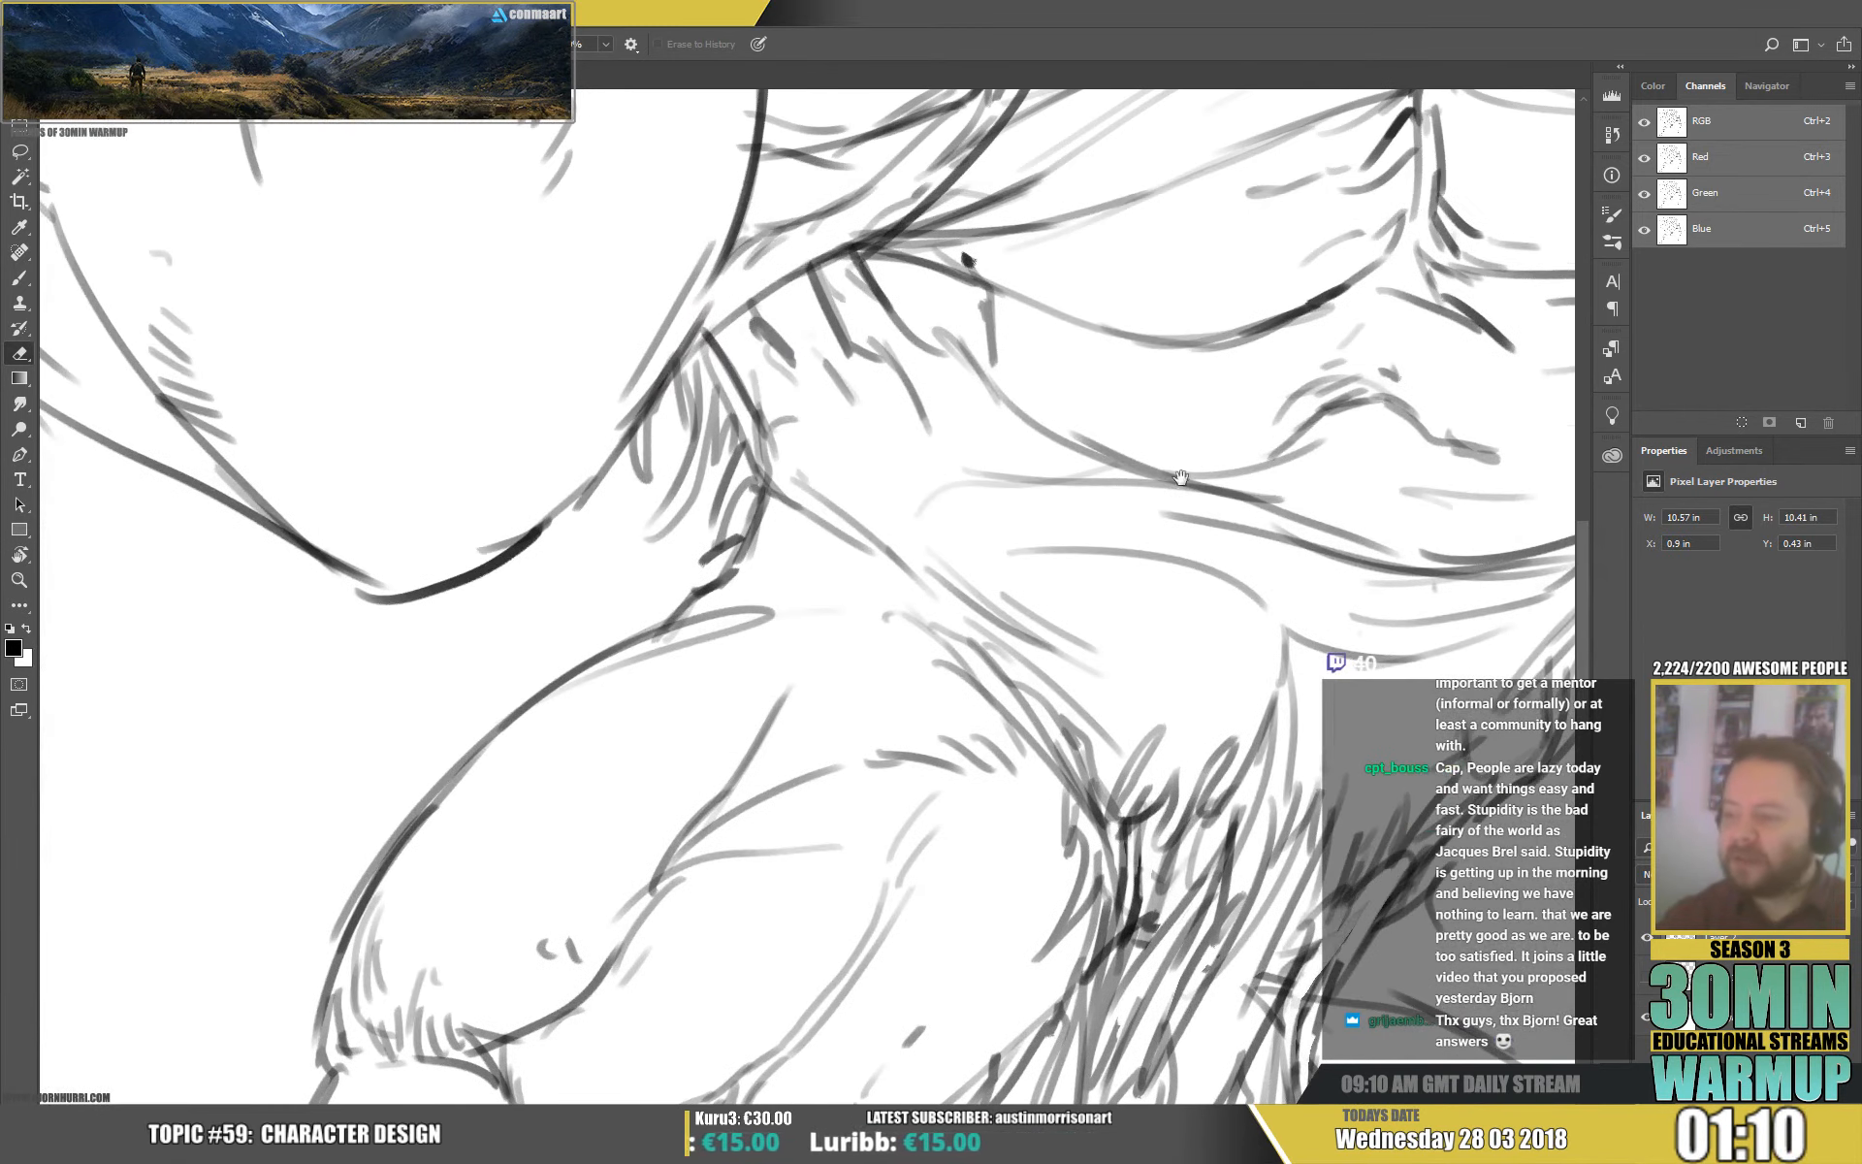
key(b)
mouse_move(543, 529)
mouse_down()
mouse_move(254, 704)
mouse_move(148, 474)
mouse_move(175, 380)
mouse_up()
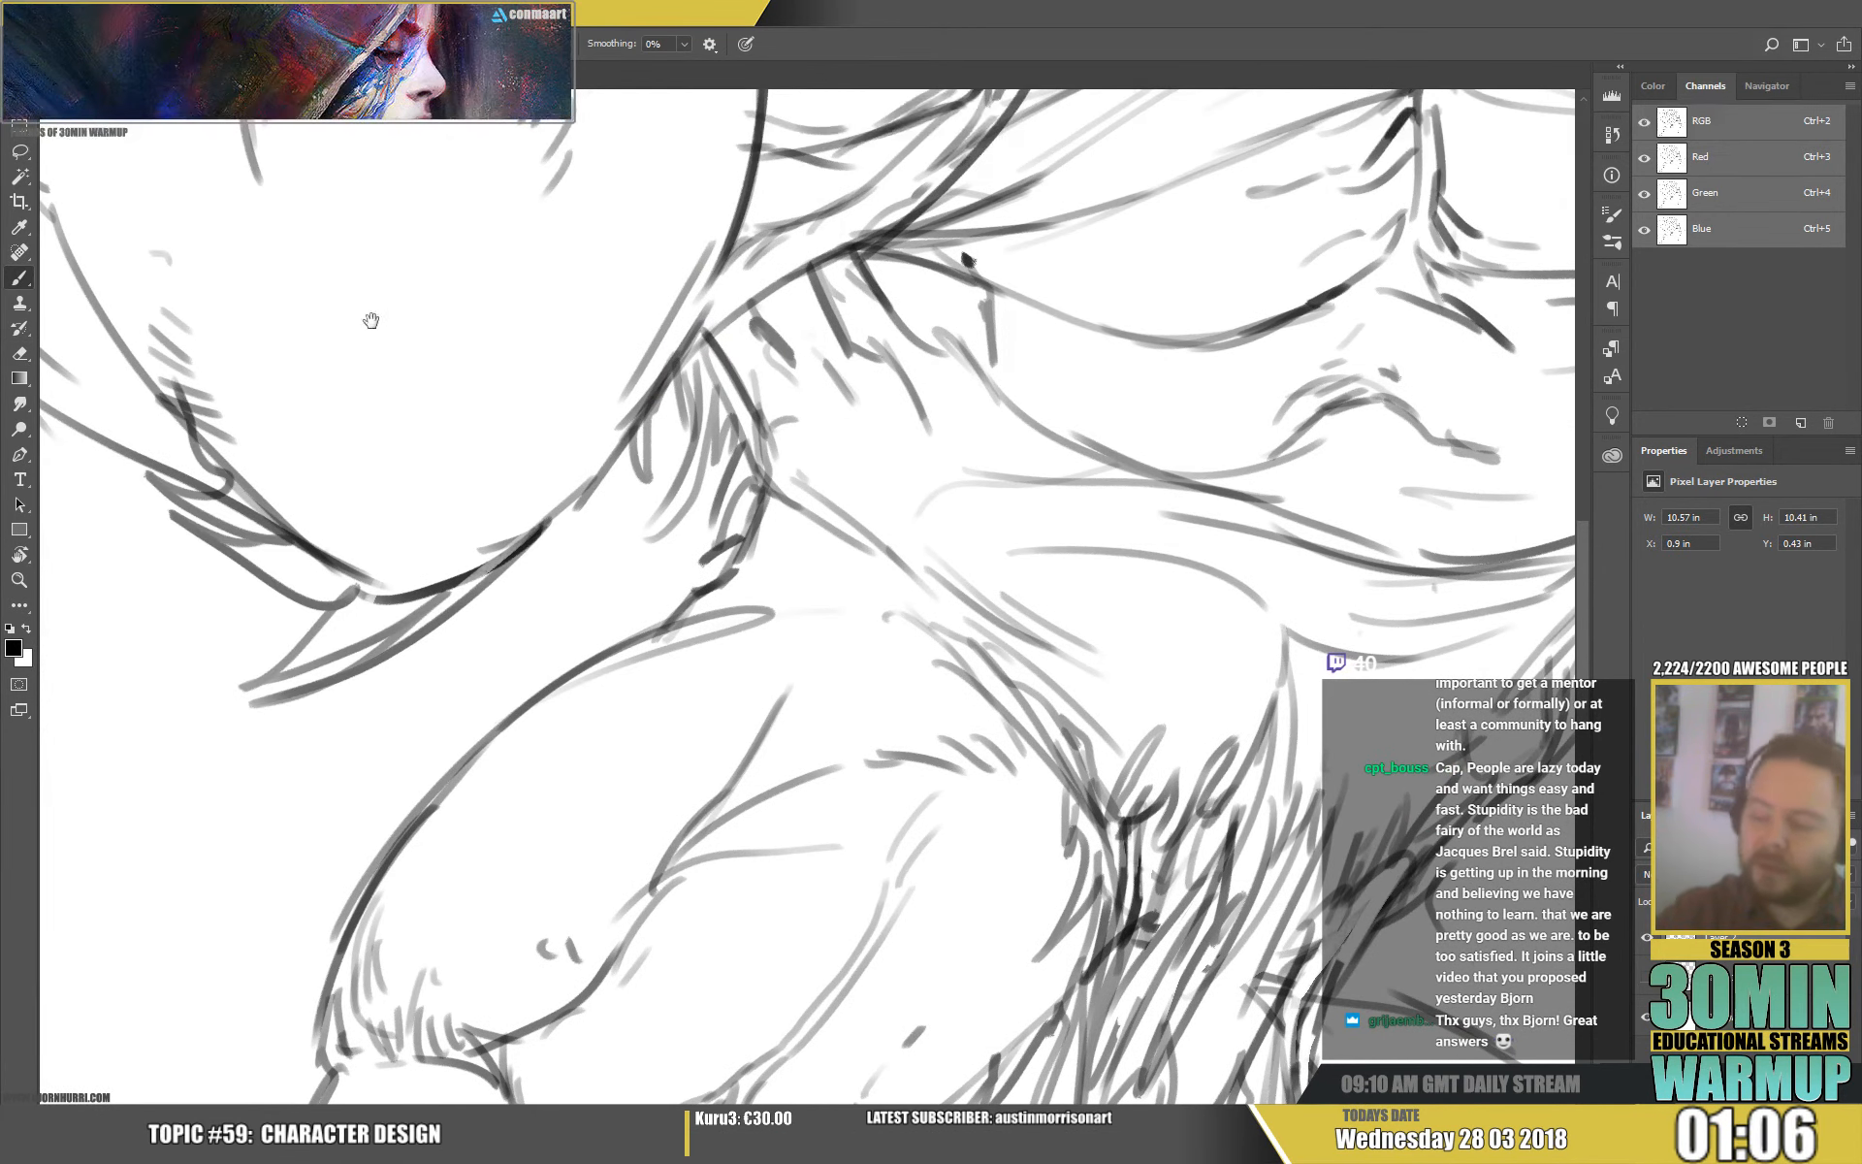
drag(372, 321, 541, 484)
Add looping, jagged fur strokes inside and outside the fist arm's elbow contour.
mouse_move(504, 685)
mouse_down()
mouse_move(601, 630)
mouse_move(623, 666)
mouse_move(676, 677)
mouse_up()
mouse_move(523, 689)
mouse_down()
mouse_move(503, 612)
mouse_move(470, 638)
mouse_up()
mouse_move(464, 606)
mouse_down()
mouse_move(413, 571)
mouse_move(349, 434)
mouse_move(360, 527)
mouse_up()
mouse_move(356, 540)
mouse_down()
mouse_move(295, 316)
mouse_move(422, 587)
mouse_move(351, 545)
mouse_move(344, 587)
mouse_move(376, 635)
mouse_move(336, 750)
mouse_move(441, 745)
mouse_up()
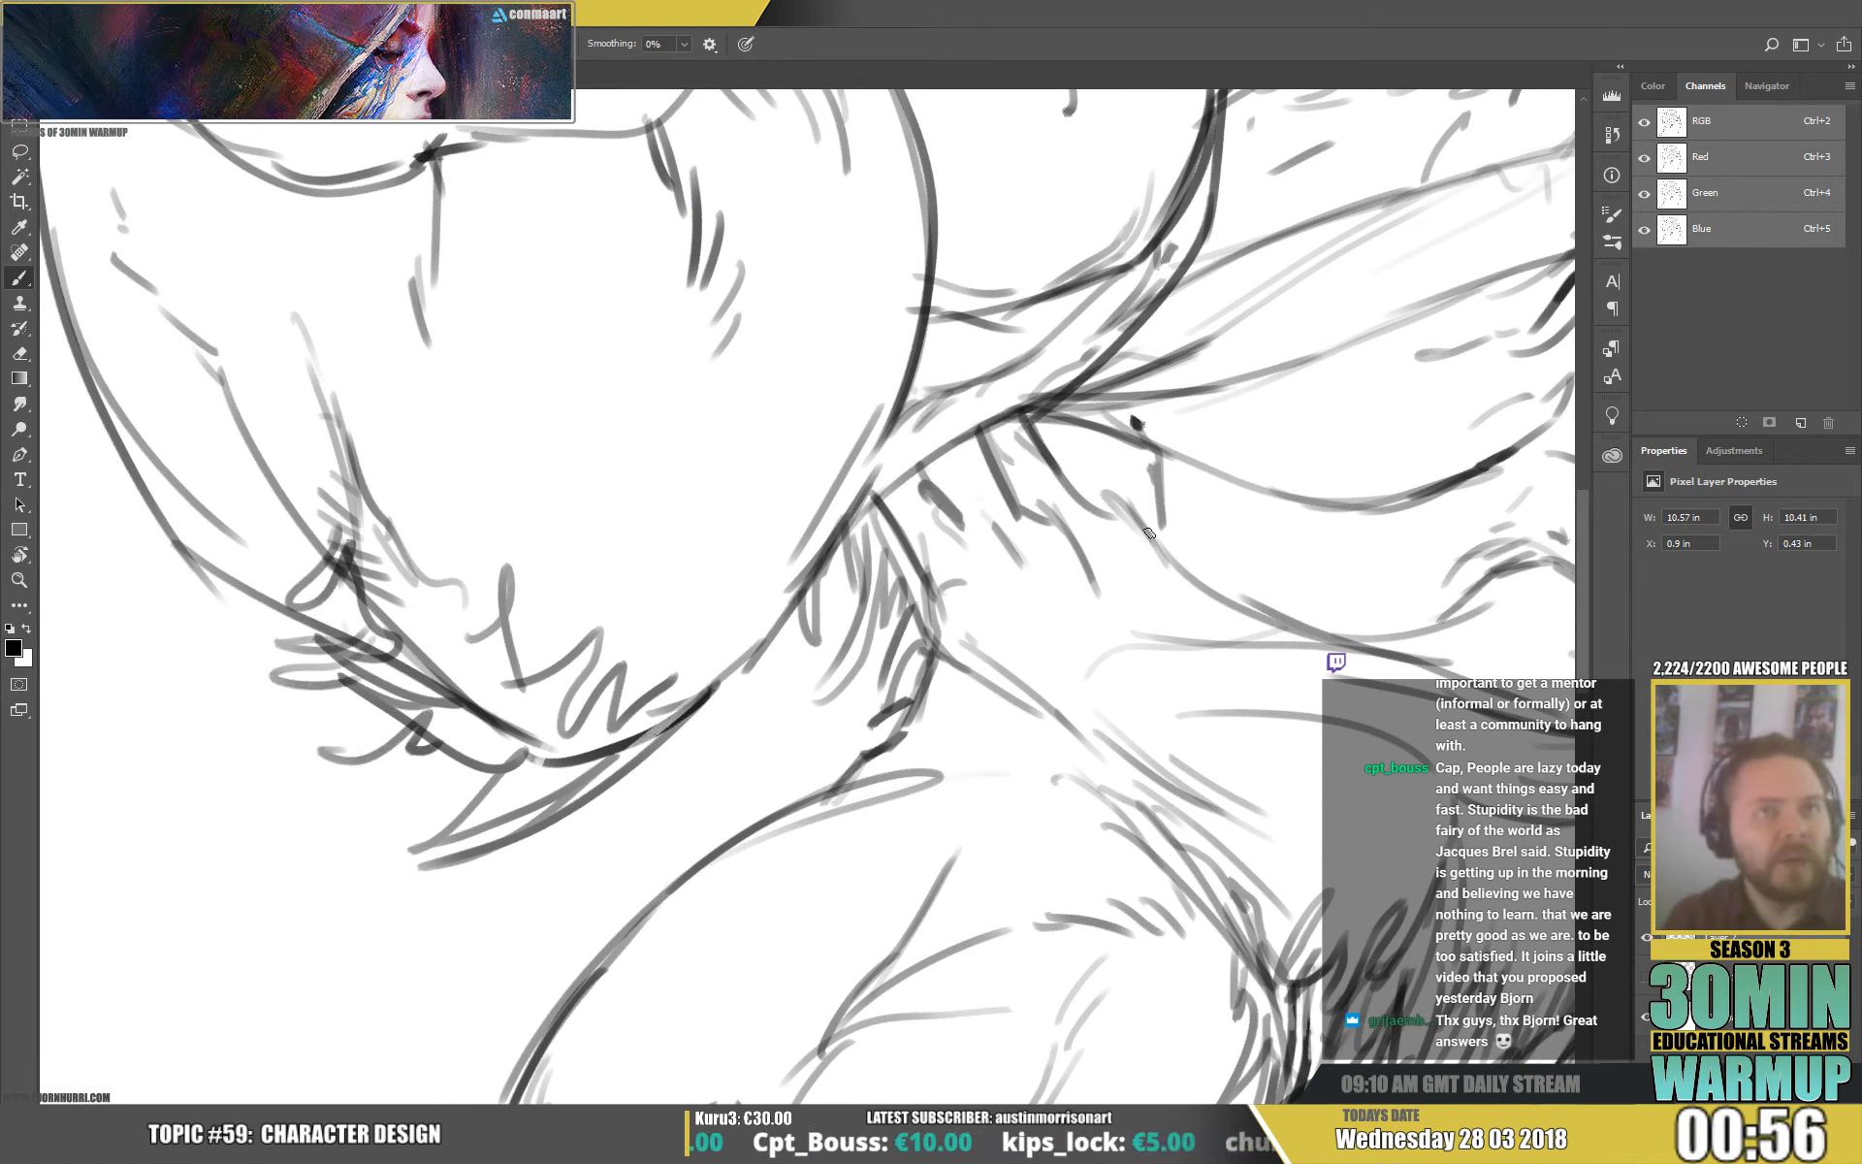
drag(478, 671, 541, 655)
mouse_move(555, 582)
mouse_down()
mouse_move(522, 662)
mouse_move(436, 477)
mouse_up()
Erase part of the fist arm's elbow contour and break up its edge with dark pointed fur tufts.
key(e)
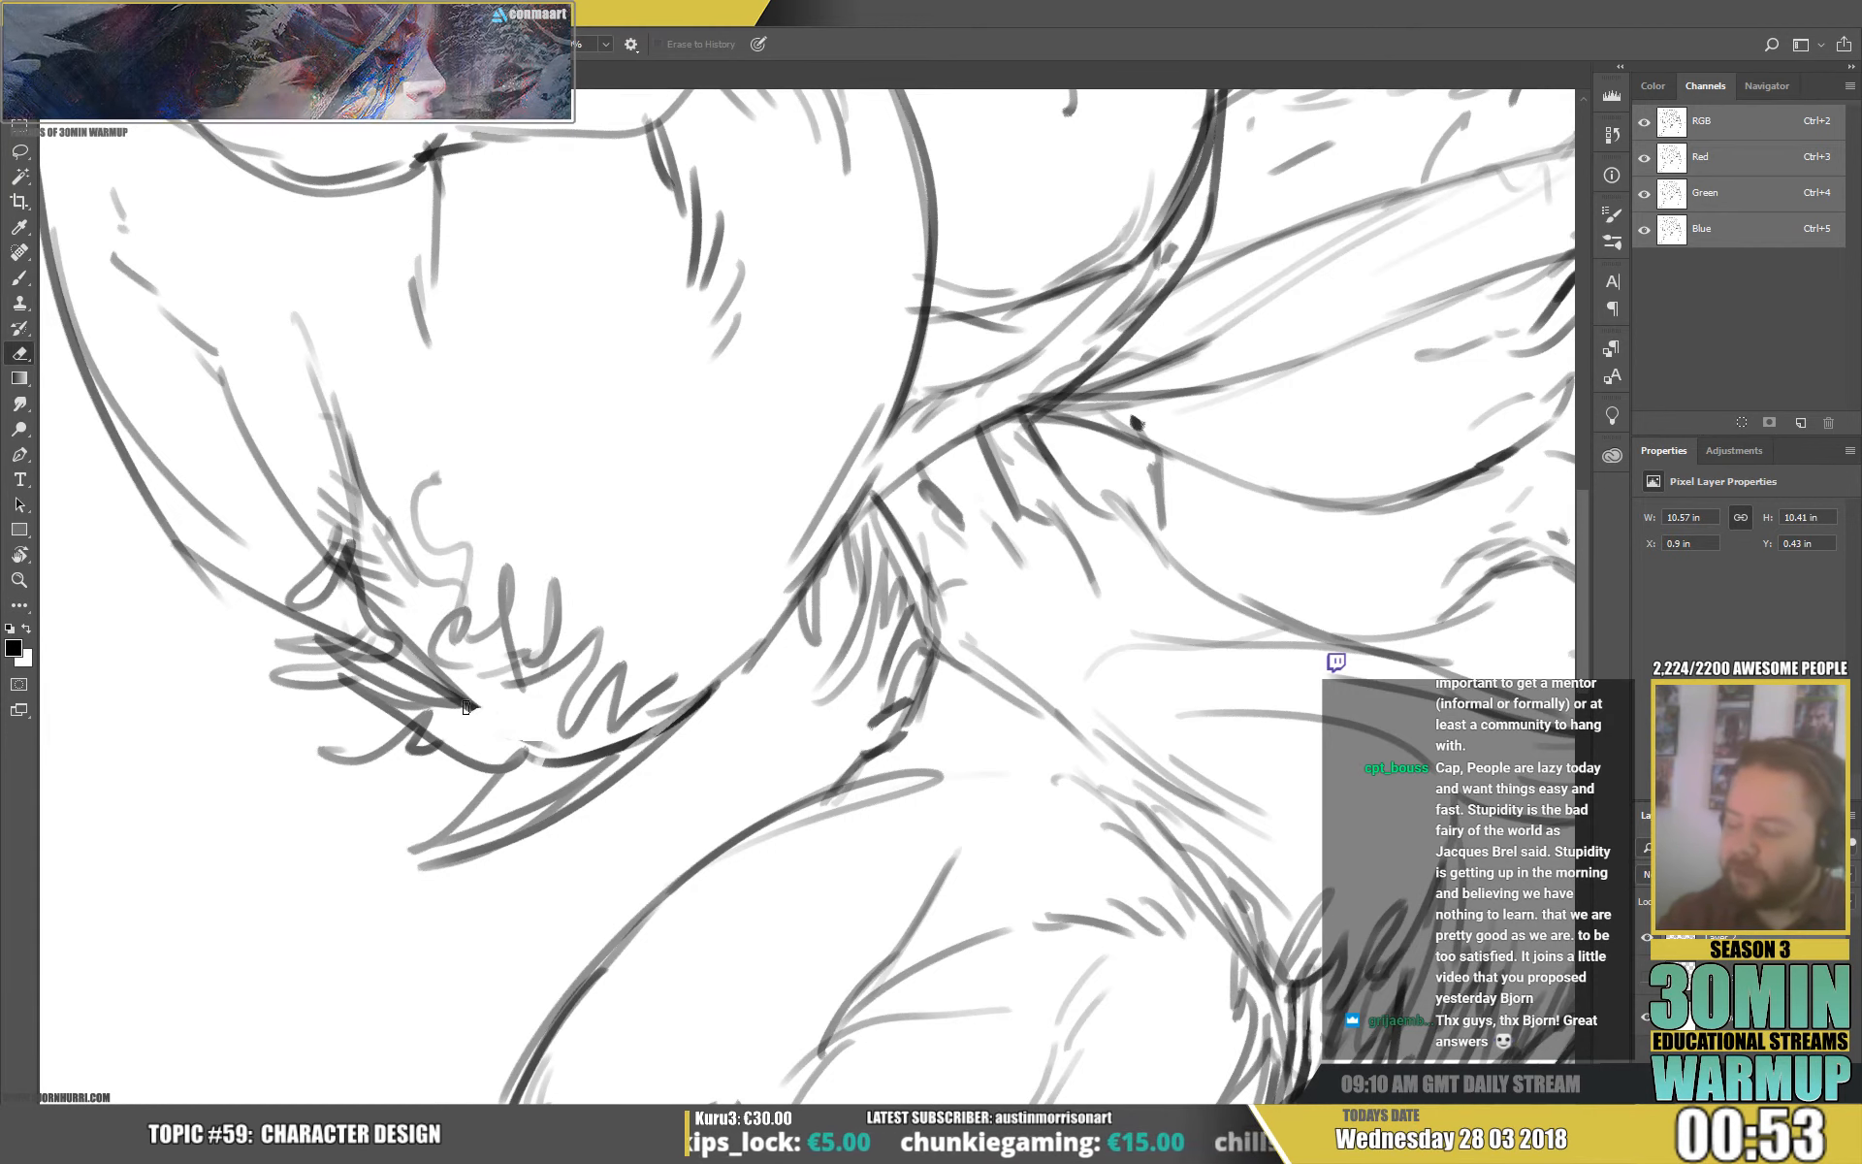
drag(472, 702, 567, 757)
key(b)
drag(696, 698, 607, 861)
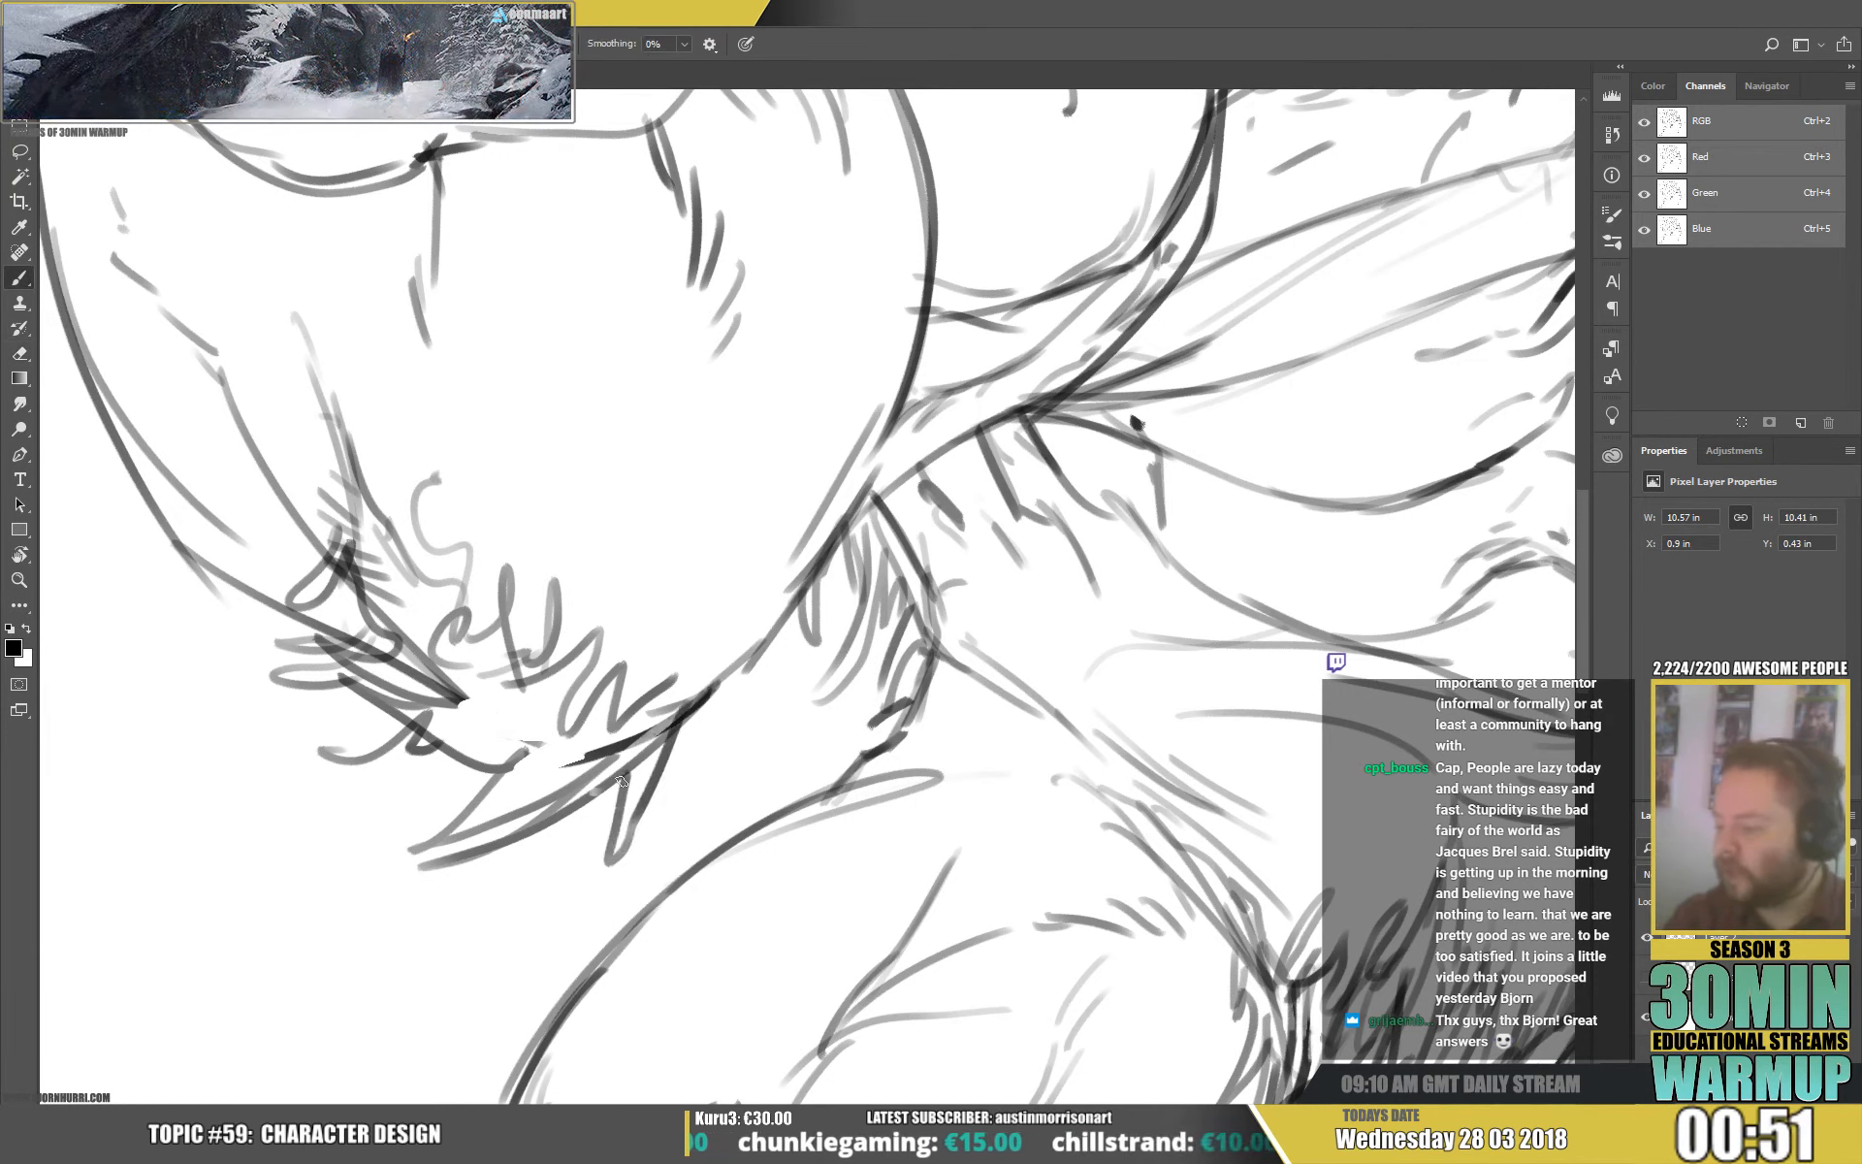
drag(660, 758, 617, 790)
drag(714, 685, 696, 763)
mouse_move(683, 576)
mouse_down()
mouse_move(652, 662)
mouse_move(681, 681)
mouse_up()
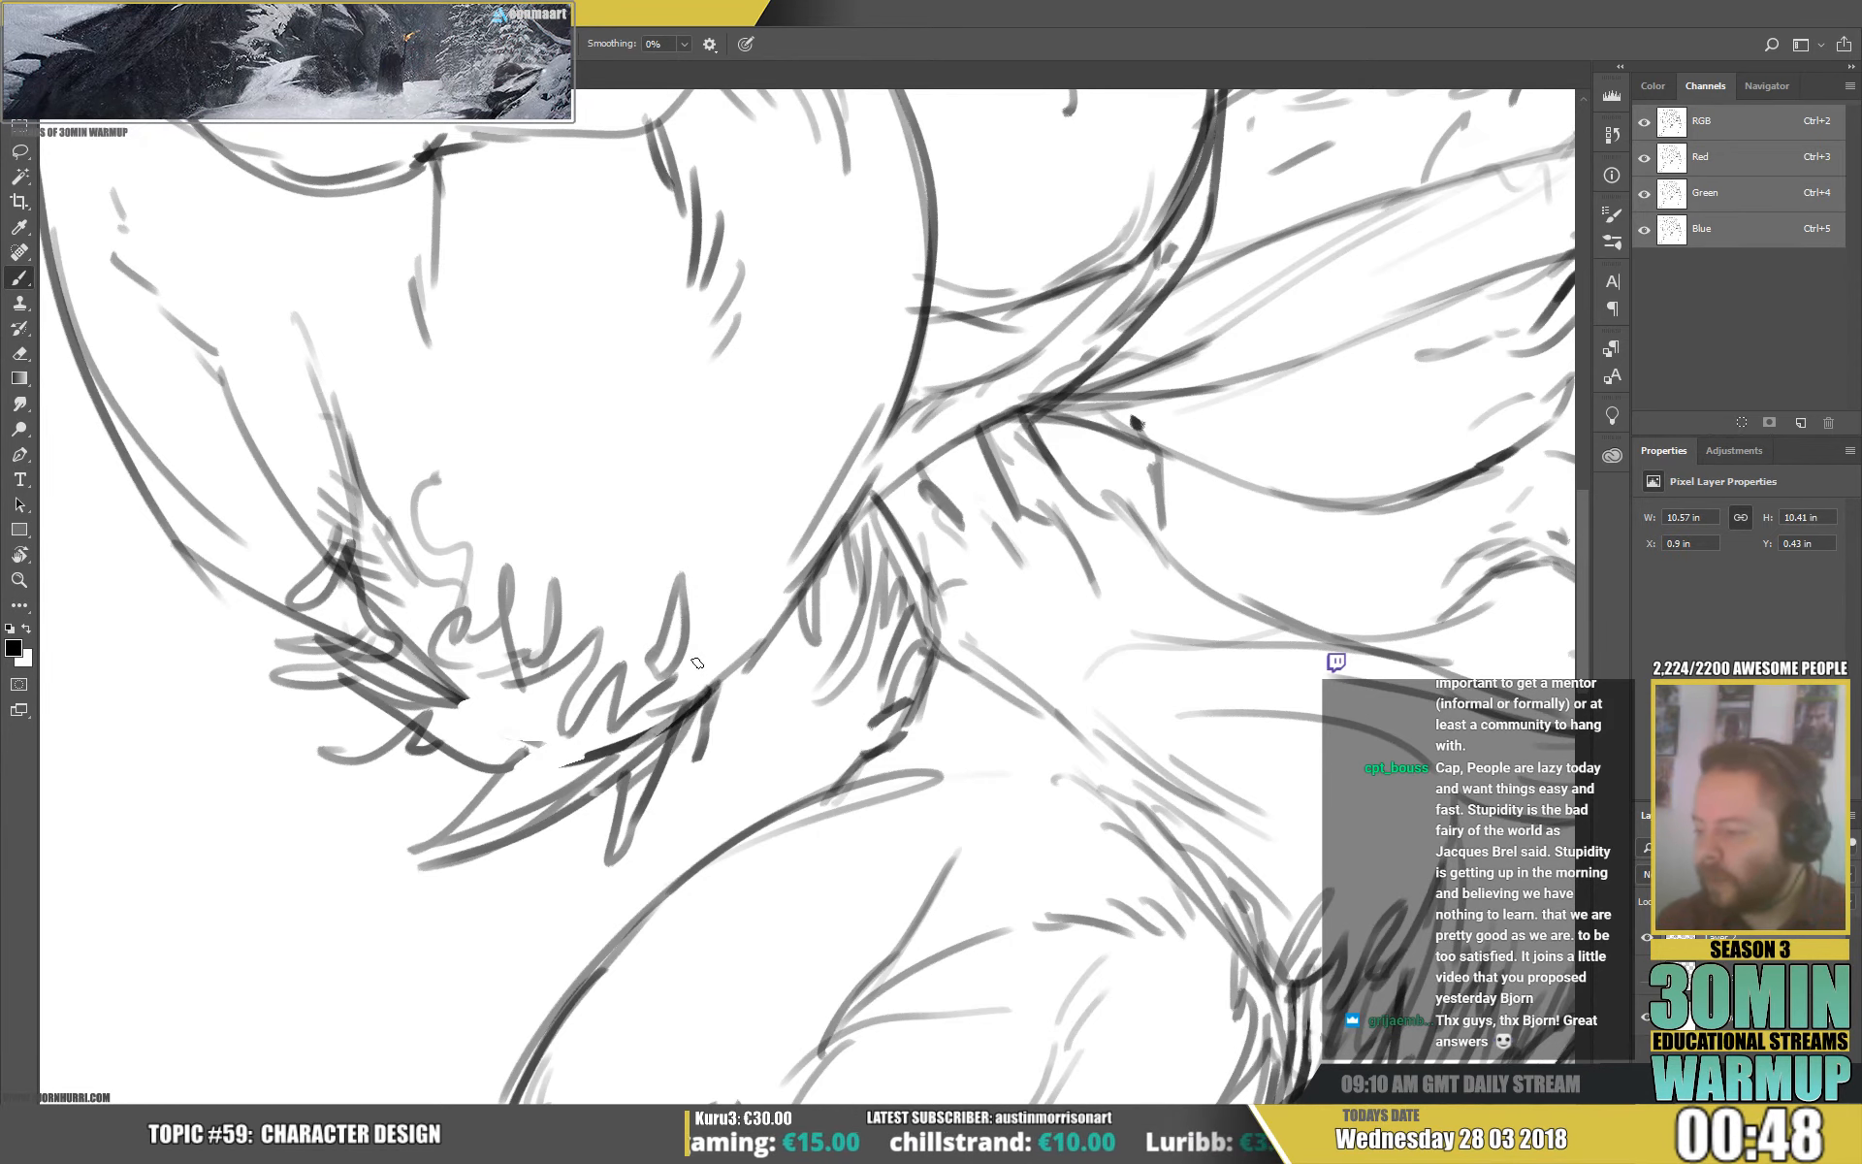
Fill the inside of the fist arm's elbow with additional short fur strokes.
drag(714, 605, 690, 696)
drag(623, 601, 613, 681)
drag(592, 645, 597, 682)
drag(596, 574, 629, 573)
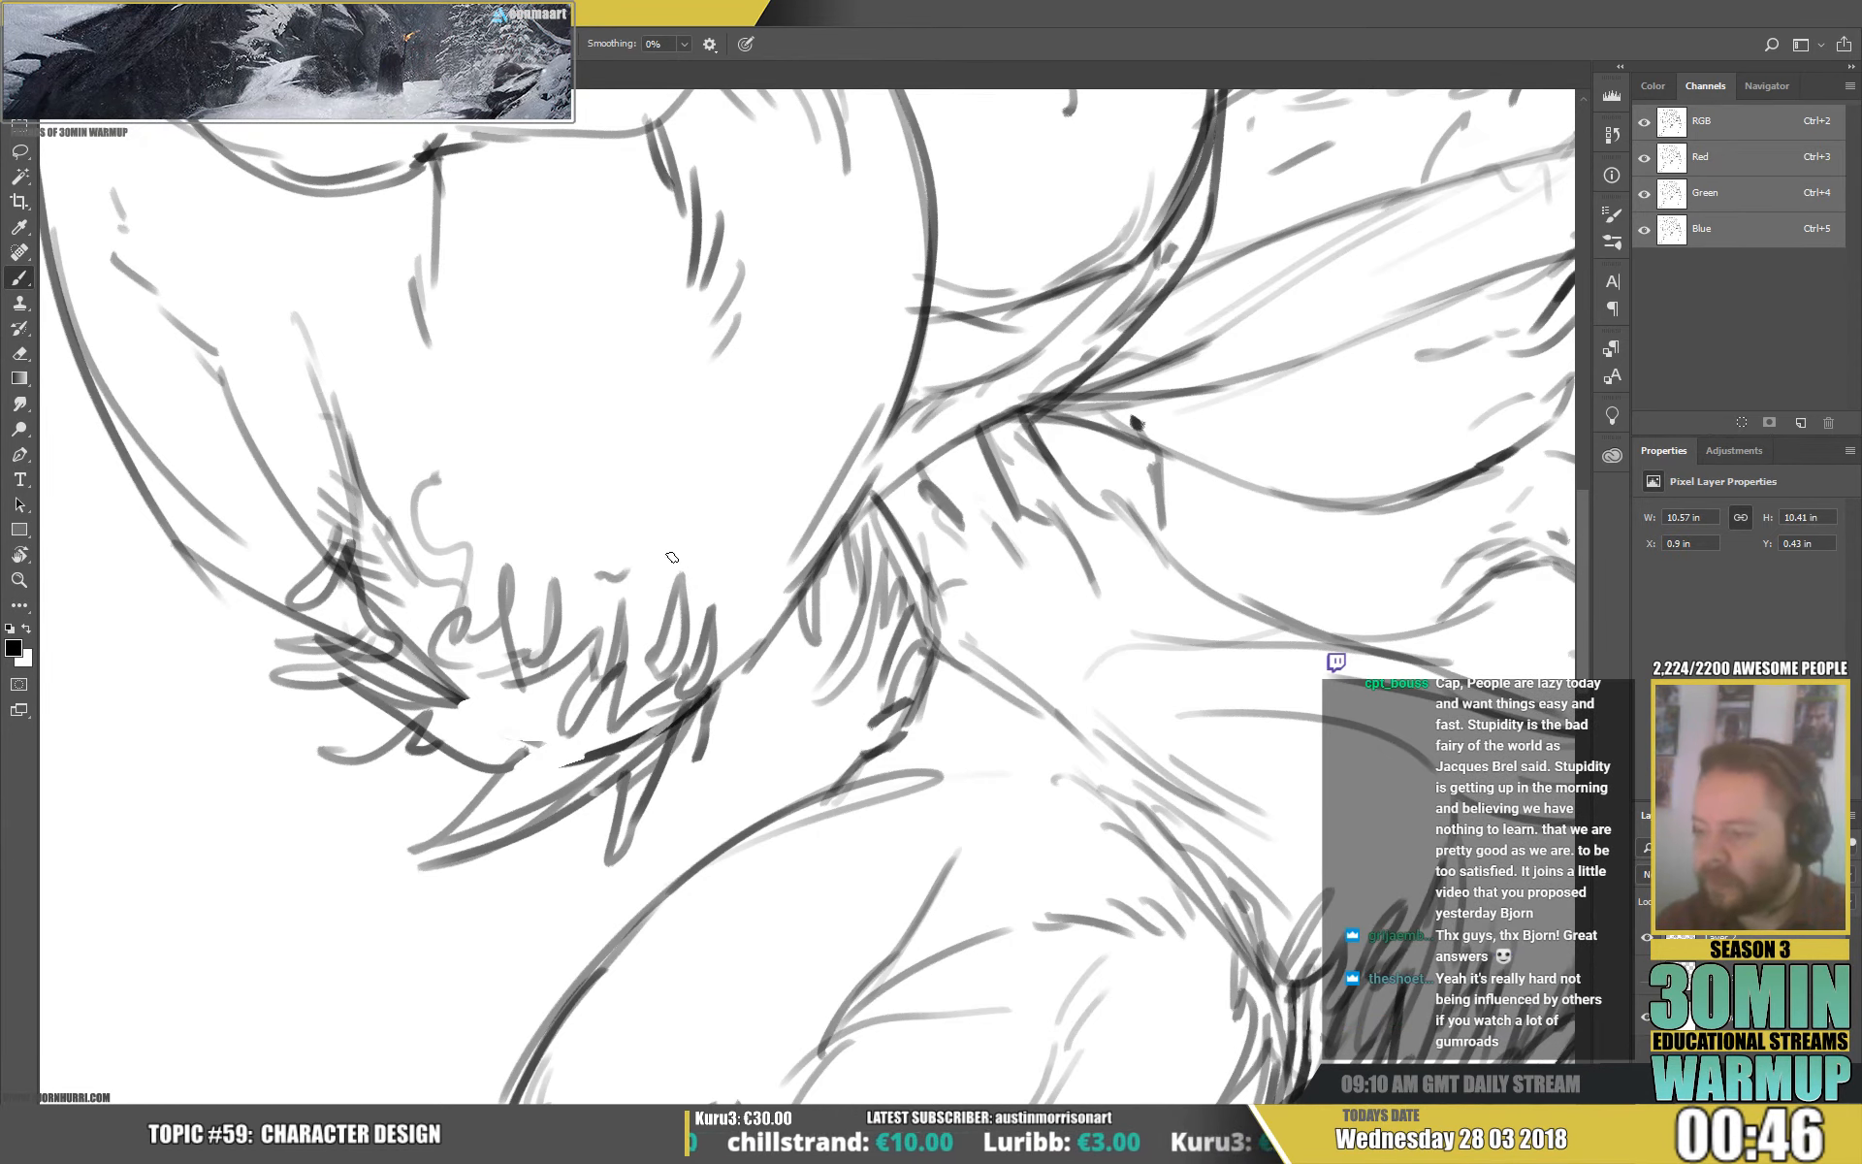
mouse_move(1069, 460)
mouse_down()
mouse_move(1207, 696)
mouse_move(1199, 609)
mouse_up()
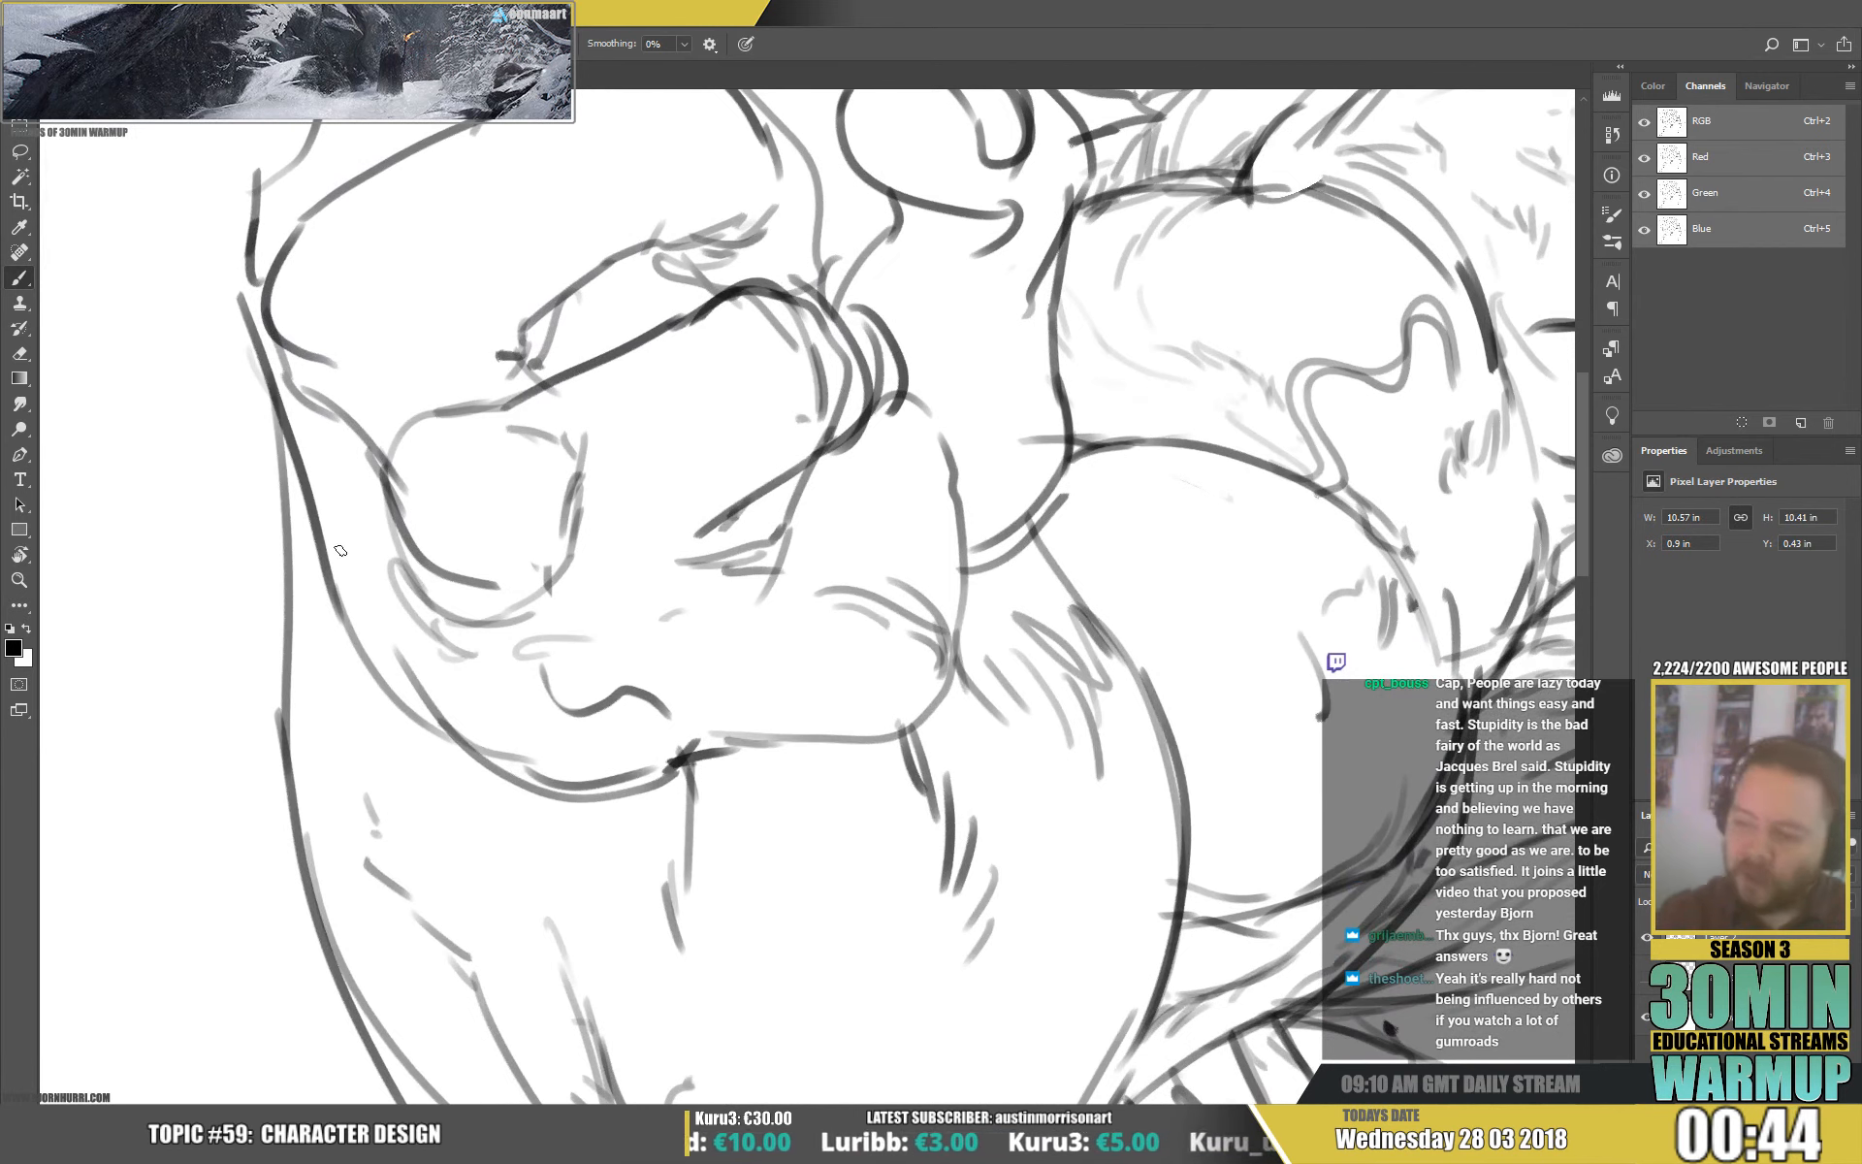
Draw overlapping fur strokes along the outer edge of the fist arm's forearm, from the wrist down towards the elbow.
mouse_move(226, 338)
mouse_down()
mouse_move(283, 515)
mouse_move(334, 570)
mouse_up()
mouse_move(269, 357)
mouse_down()
mouse_move(282, 483)
mouse_move(427, 719)
mouse_up()
mouse_move(295, 594)
mouse_down()
mouse_move(378, 694)
mouse_move(361, 685)
mouse_up()
mouse_move(263, 545)
mouse_down()
mouse_move(402, 716)
mouse_move(291, 650)
mouse_move(403, 739)
mouse_move(472, 760)
mouse_up()
drag(308, 699, 408, 764)
drag(274, 642, 371, 811)
drag(269, 684, 339, 838)
drag(446, 772, 413, 540)
drag(236, 407, 260, 664)
mouse_move(228, 534)
mouse_down()
mouse_move(266, 669)
mouse_move(282, 652)
mouse_up()
mouse_move(257, 620)
mouse_down()
mouse_move(334, 687)
mouse_move(305, 743)
mouse_up()
drag(289, 741, 337, 764)
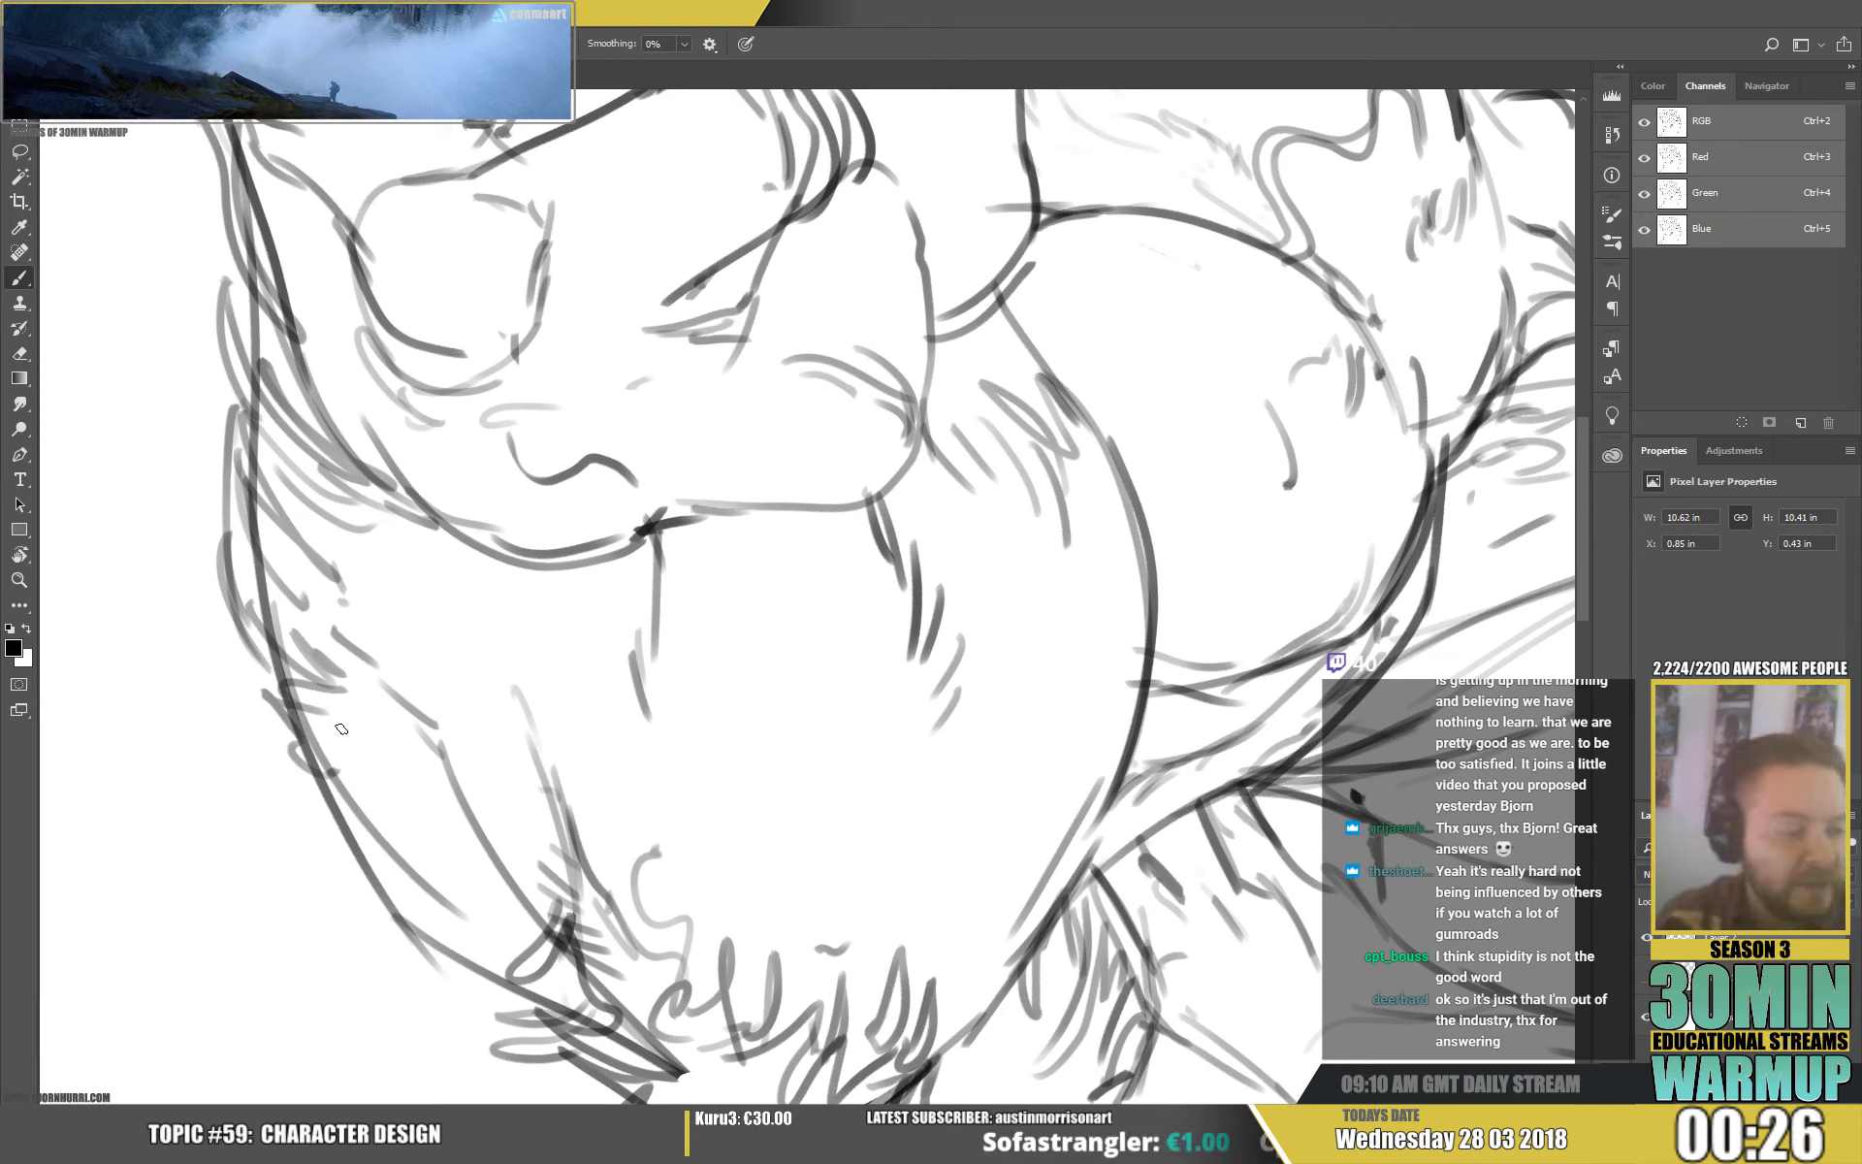
Add short curved fur strokes inside the outer side of the fist arm's forearm, above the elbow tufts.
mouse_move(318, 544)
mouse_down()
mouse_move(419, 611)
mouse_move(397, 617)
mouse_up()
mouse_move(445, 639)
mouse_down()
mouse_move(421, 695)
mouse_move(461, 711)
mouse_up()
mouse_move(303, 753)
mouse_down()
mouse_move(355, 795)
mouse_move(482, 824)
mouse_up()
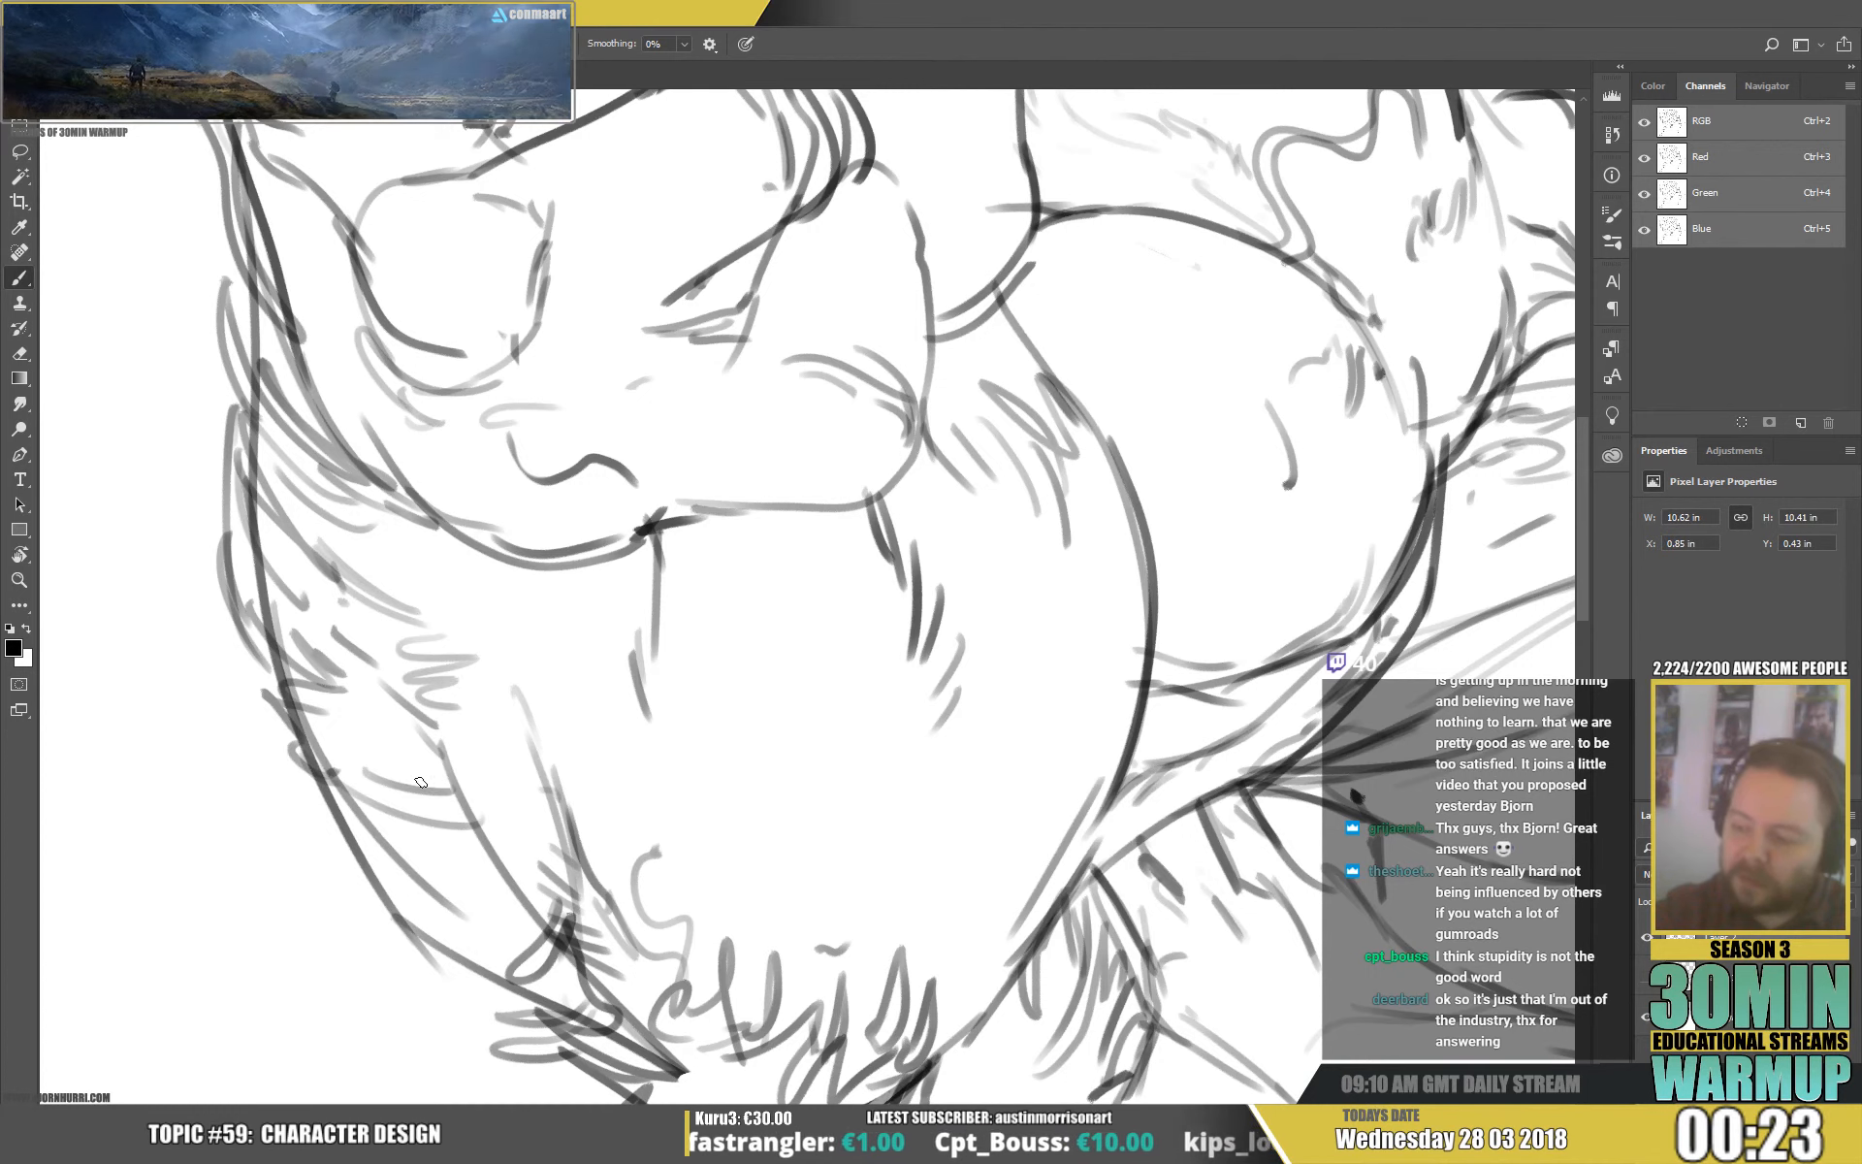
drag(366, 772, 470, 773)
drag(303, 801, 385, 856)
mouse_move(311, 807)
mouse_down()
mouse_move(408, 871)
mouse_move(421, 910)
mouse_up()
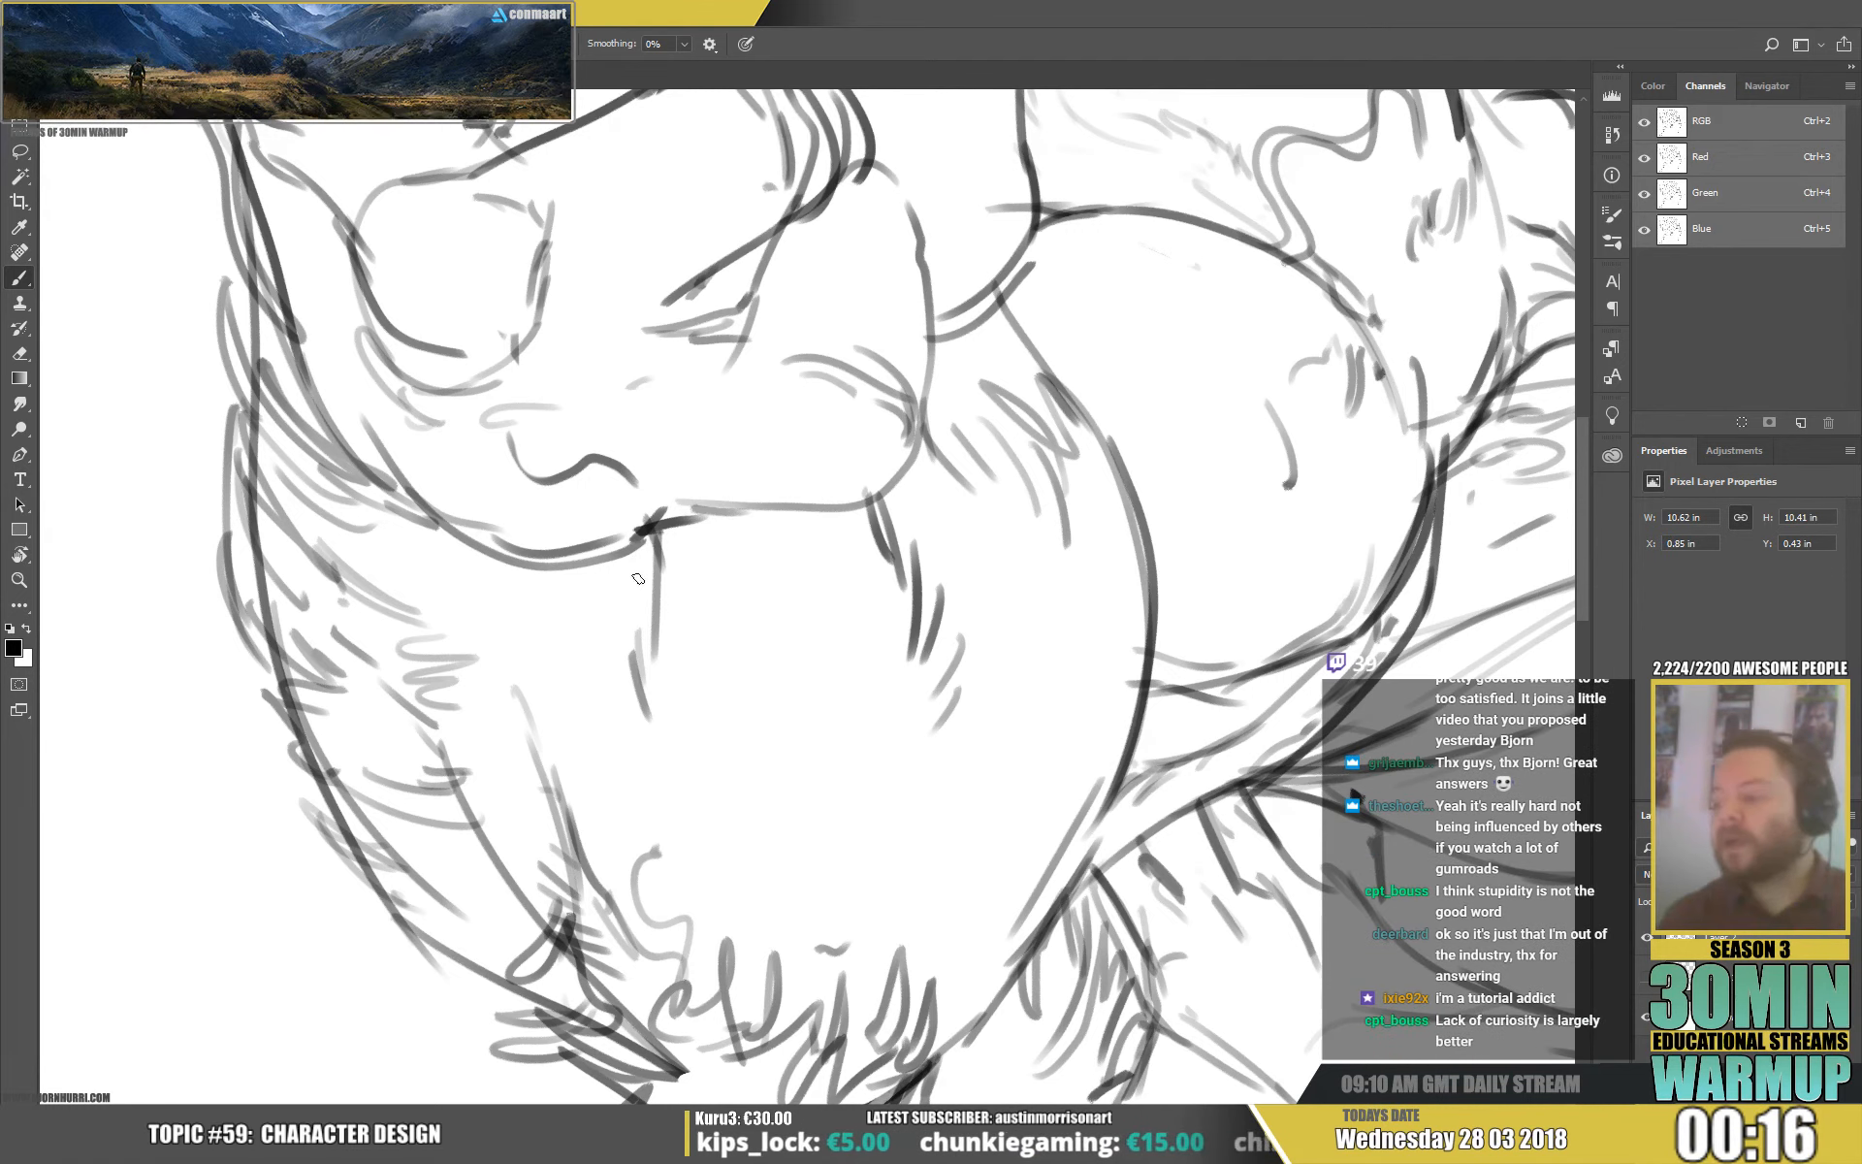
Erase the outer contour below the raised fist's top finger, redraw it, and add crease lines across the finger beneath.
key(ctrl+minus)
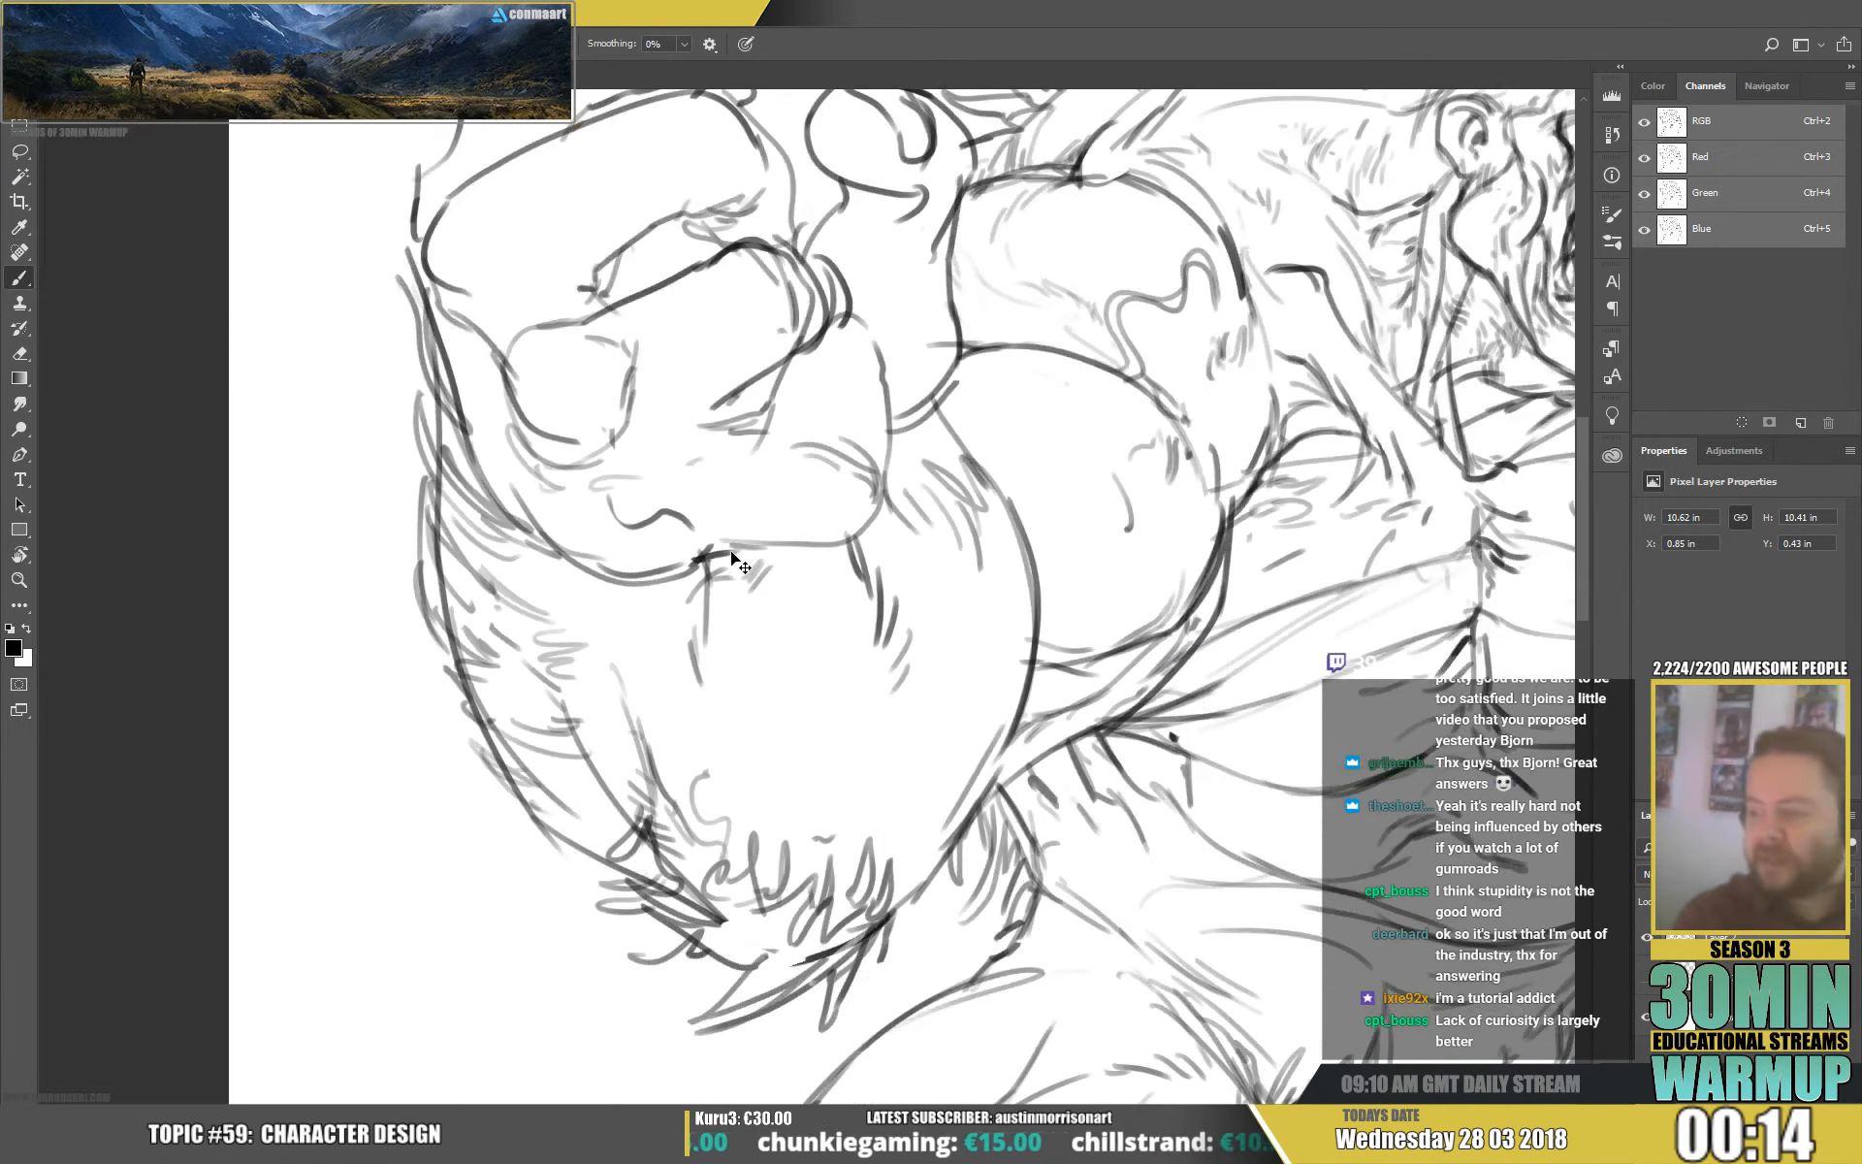
key(ctrl+minus)
key(e)
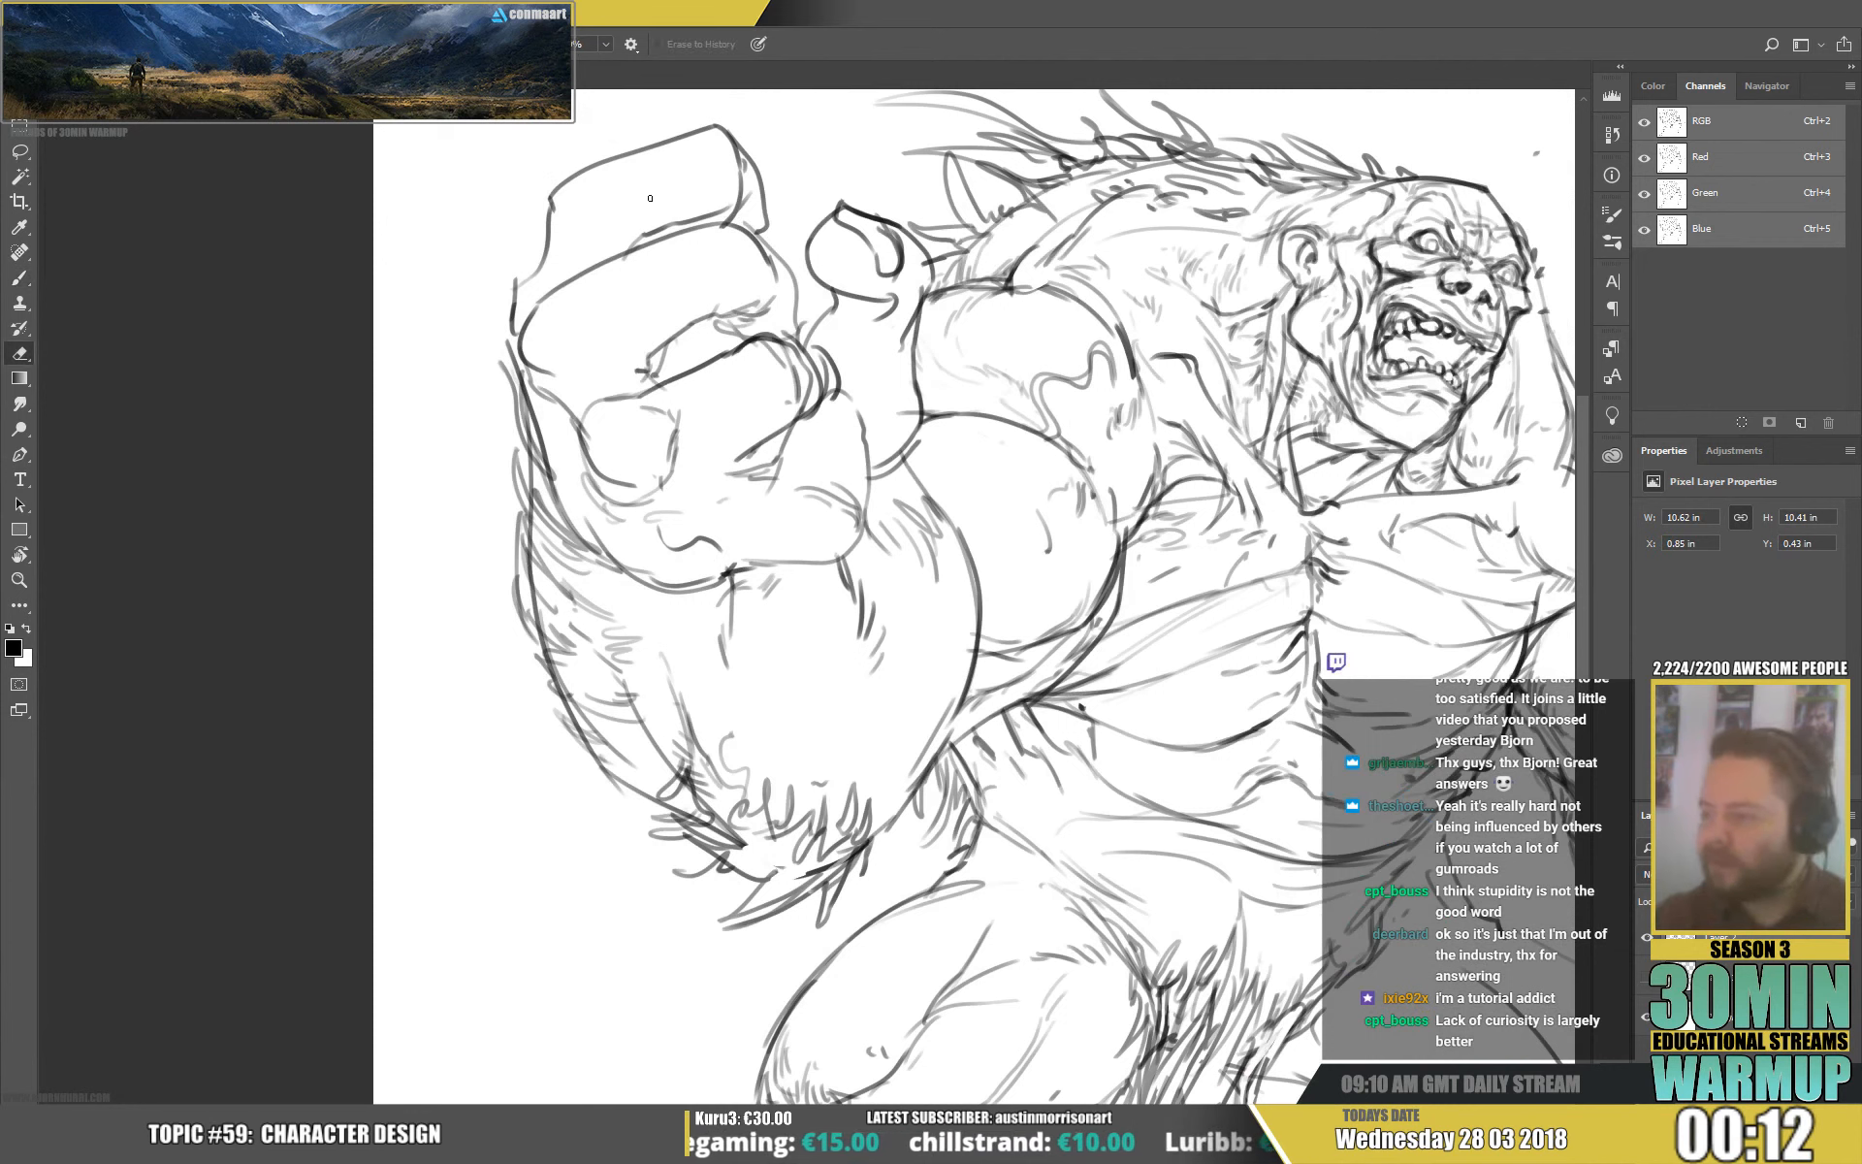
drag(548, 204, 539, 277)
key(b)
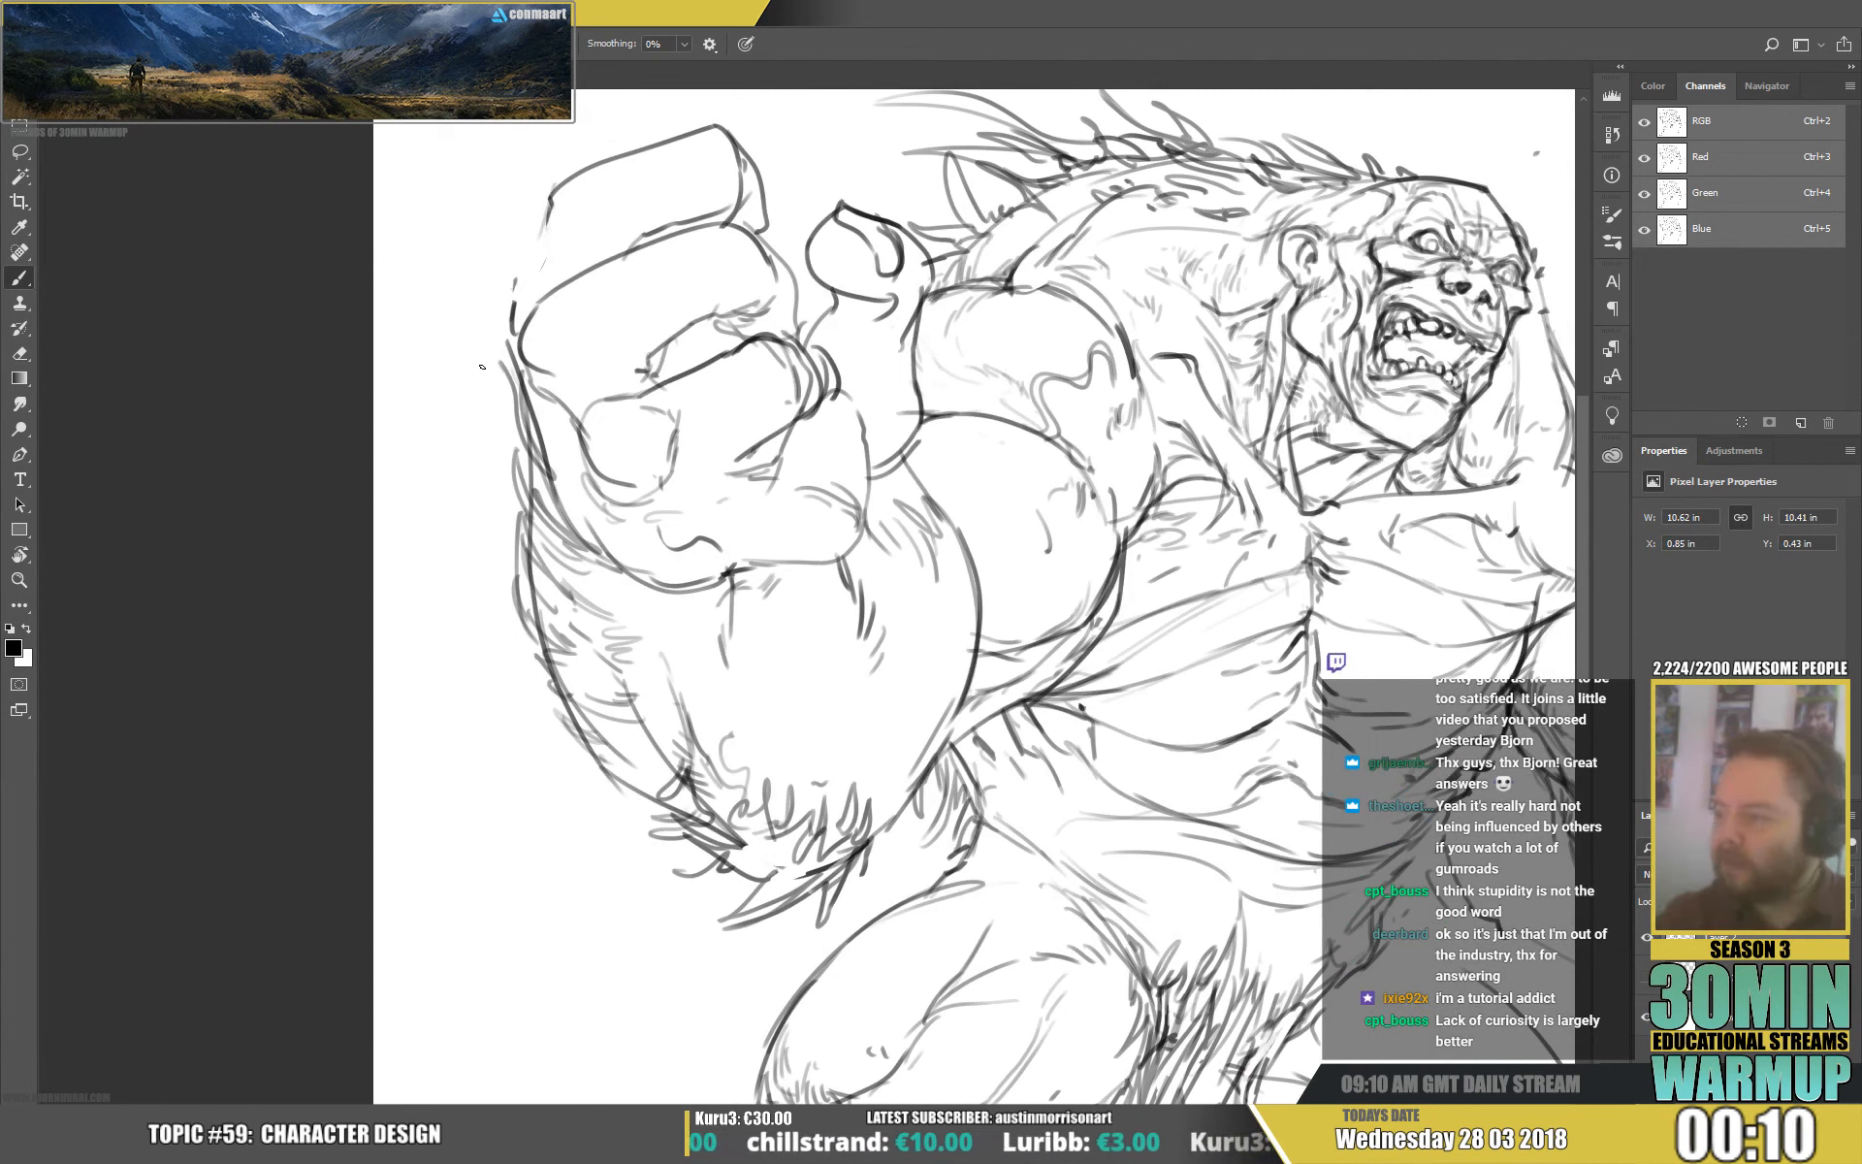
mouse_move(555, 180)
mouse_down()
mouse_move(511, 328)
mouse_move(603, 288)
mouse_up()
drag(621, 285, 603, 362)
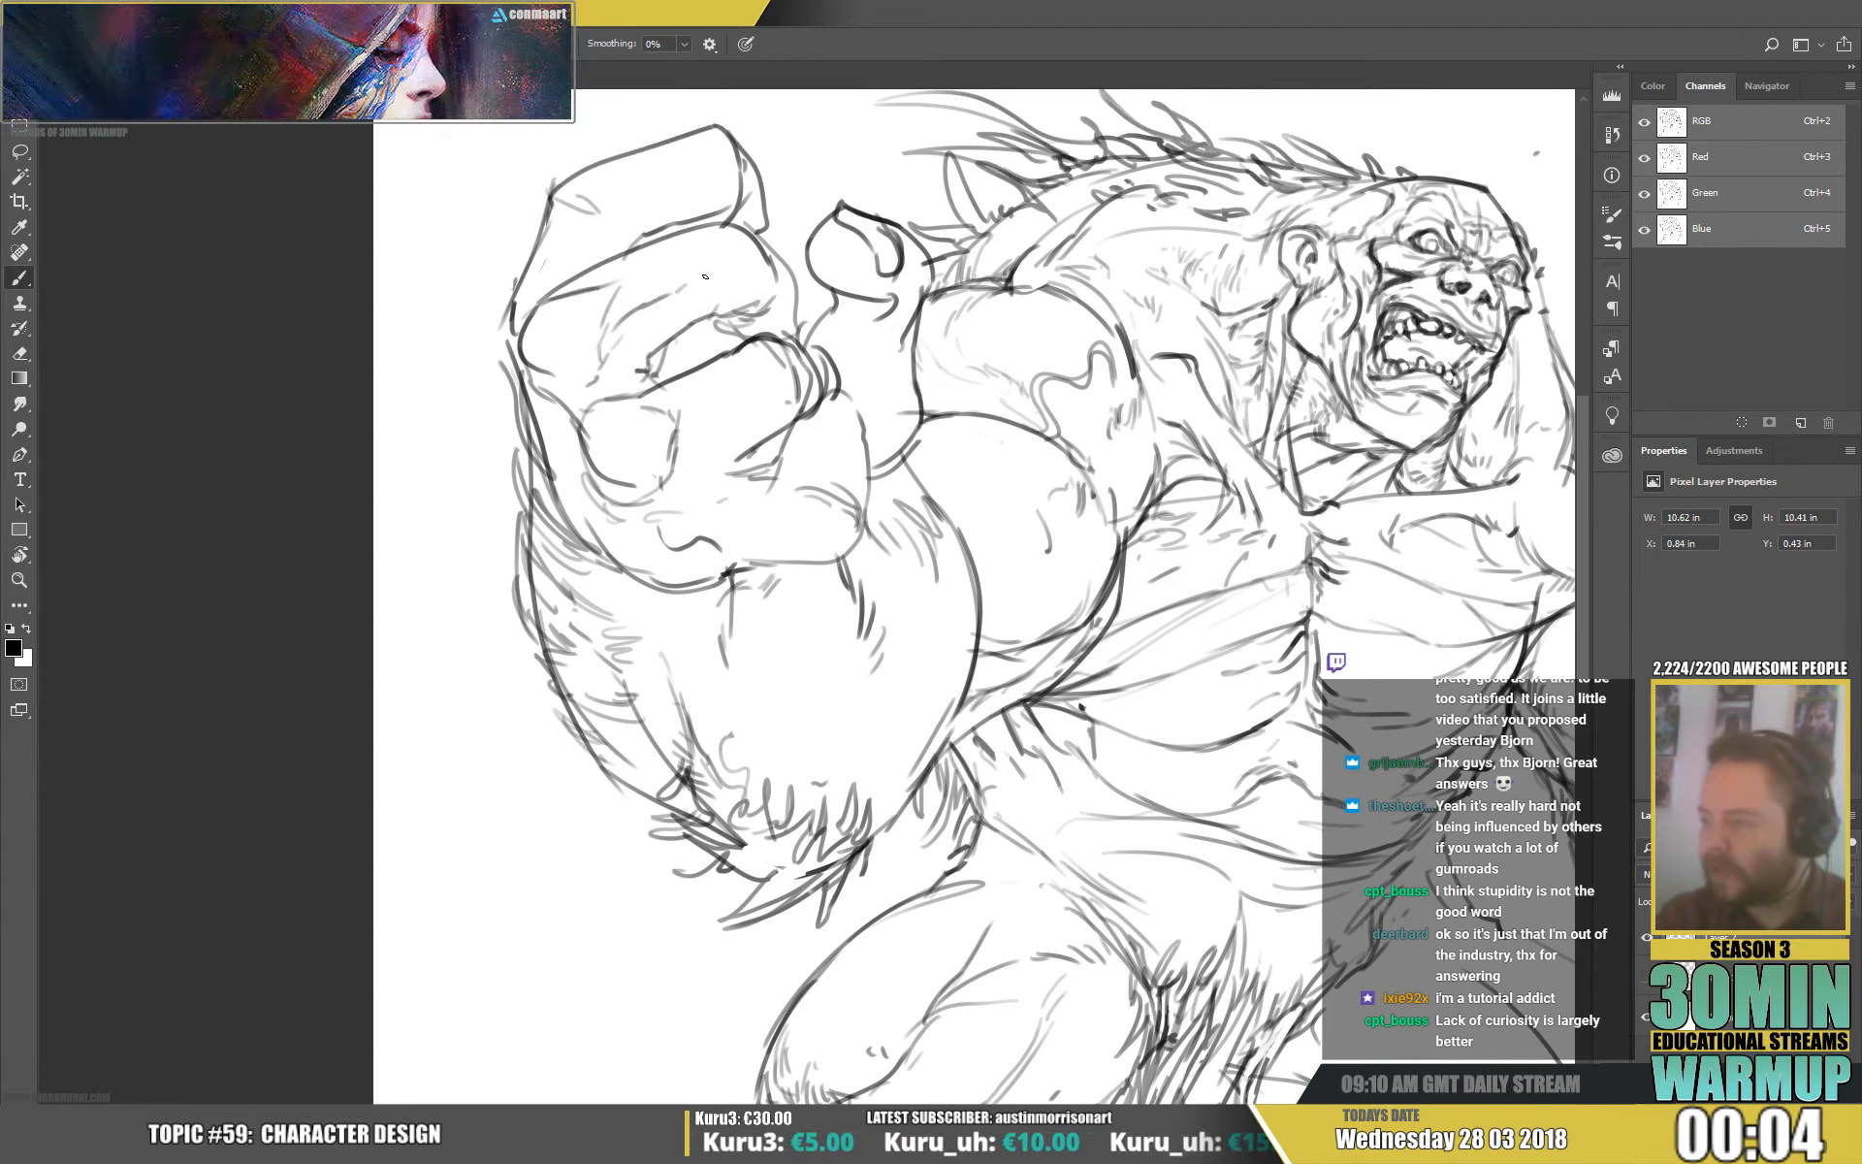
Add crease and fold lines to the raised fist's curled fingers and the hollow of its palm.
drag(769, 283, 756, 315)
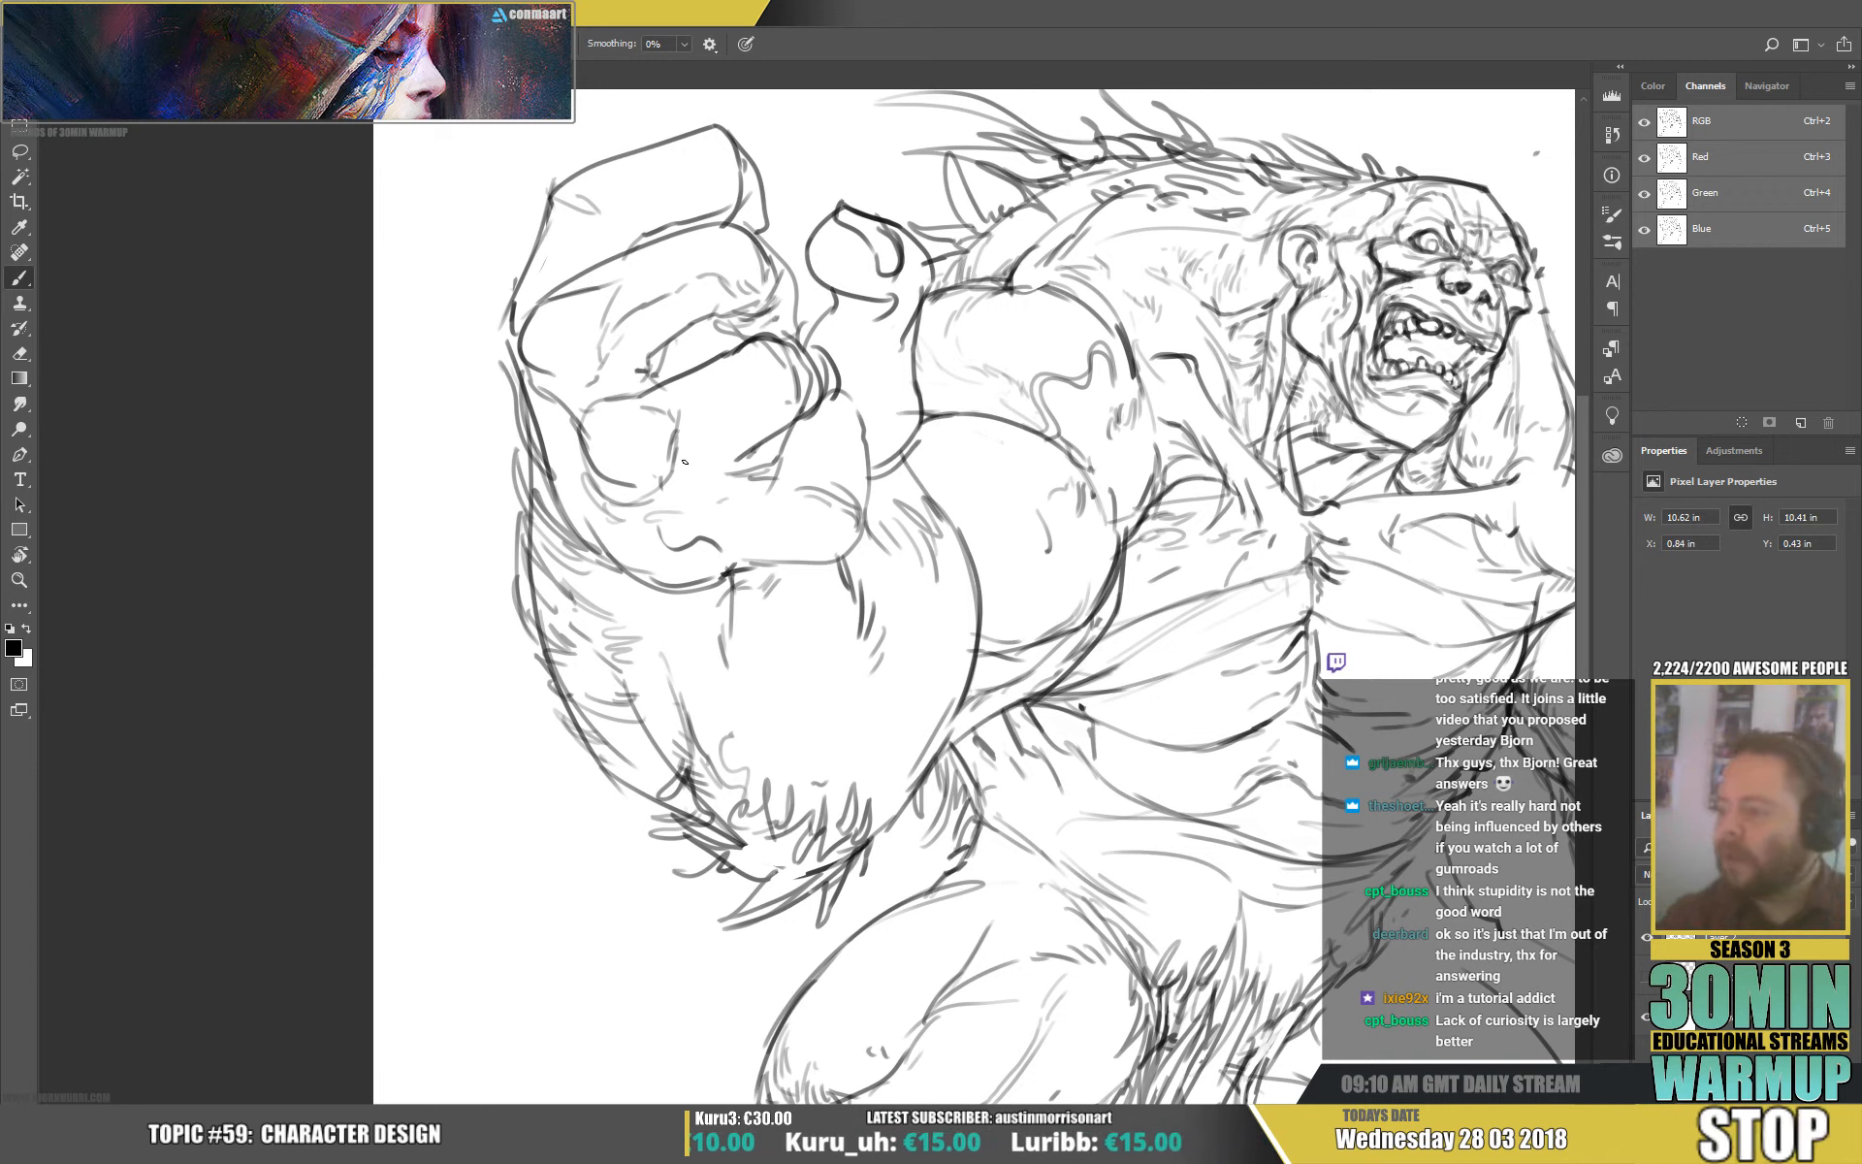
drag(684, 461, 784, 397)
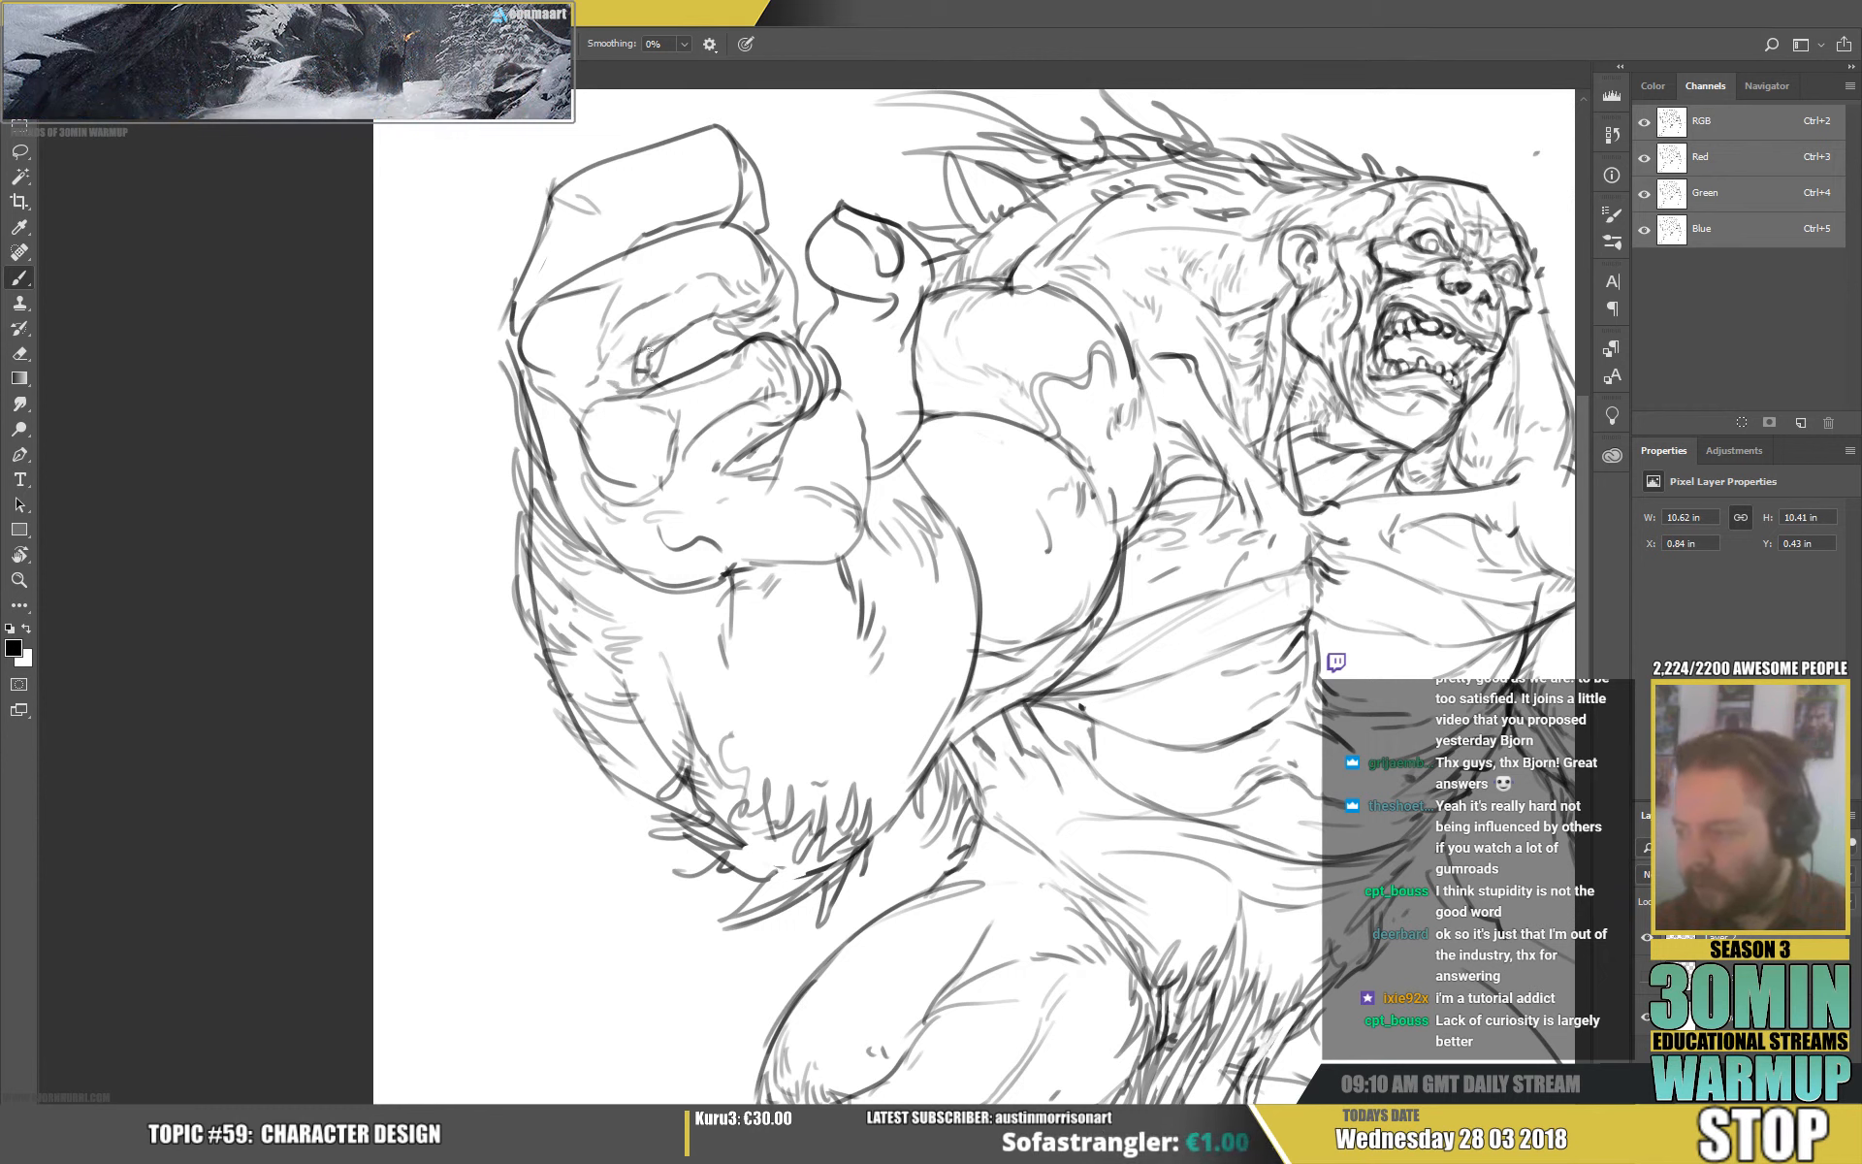
drag(572, 253, 629, 243)
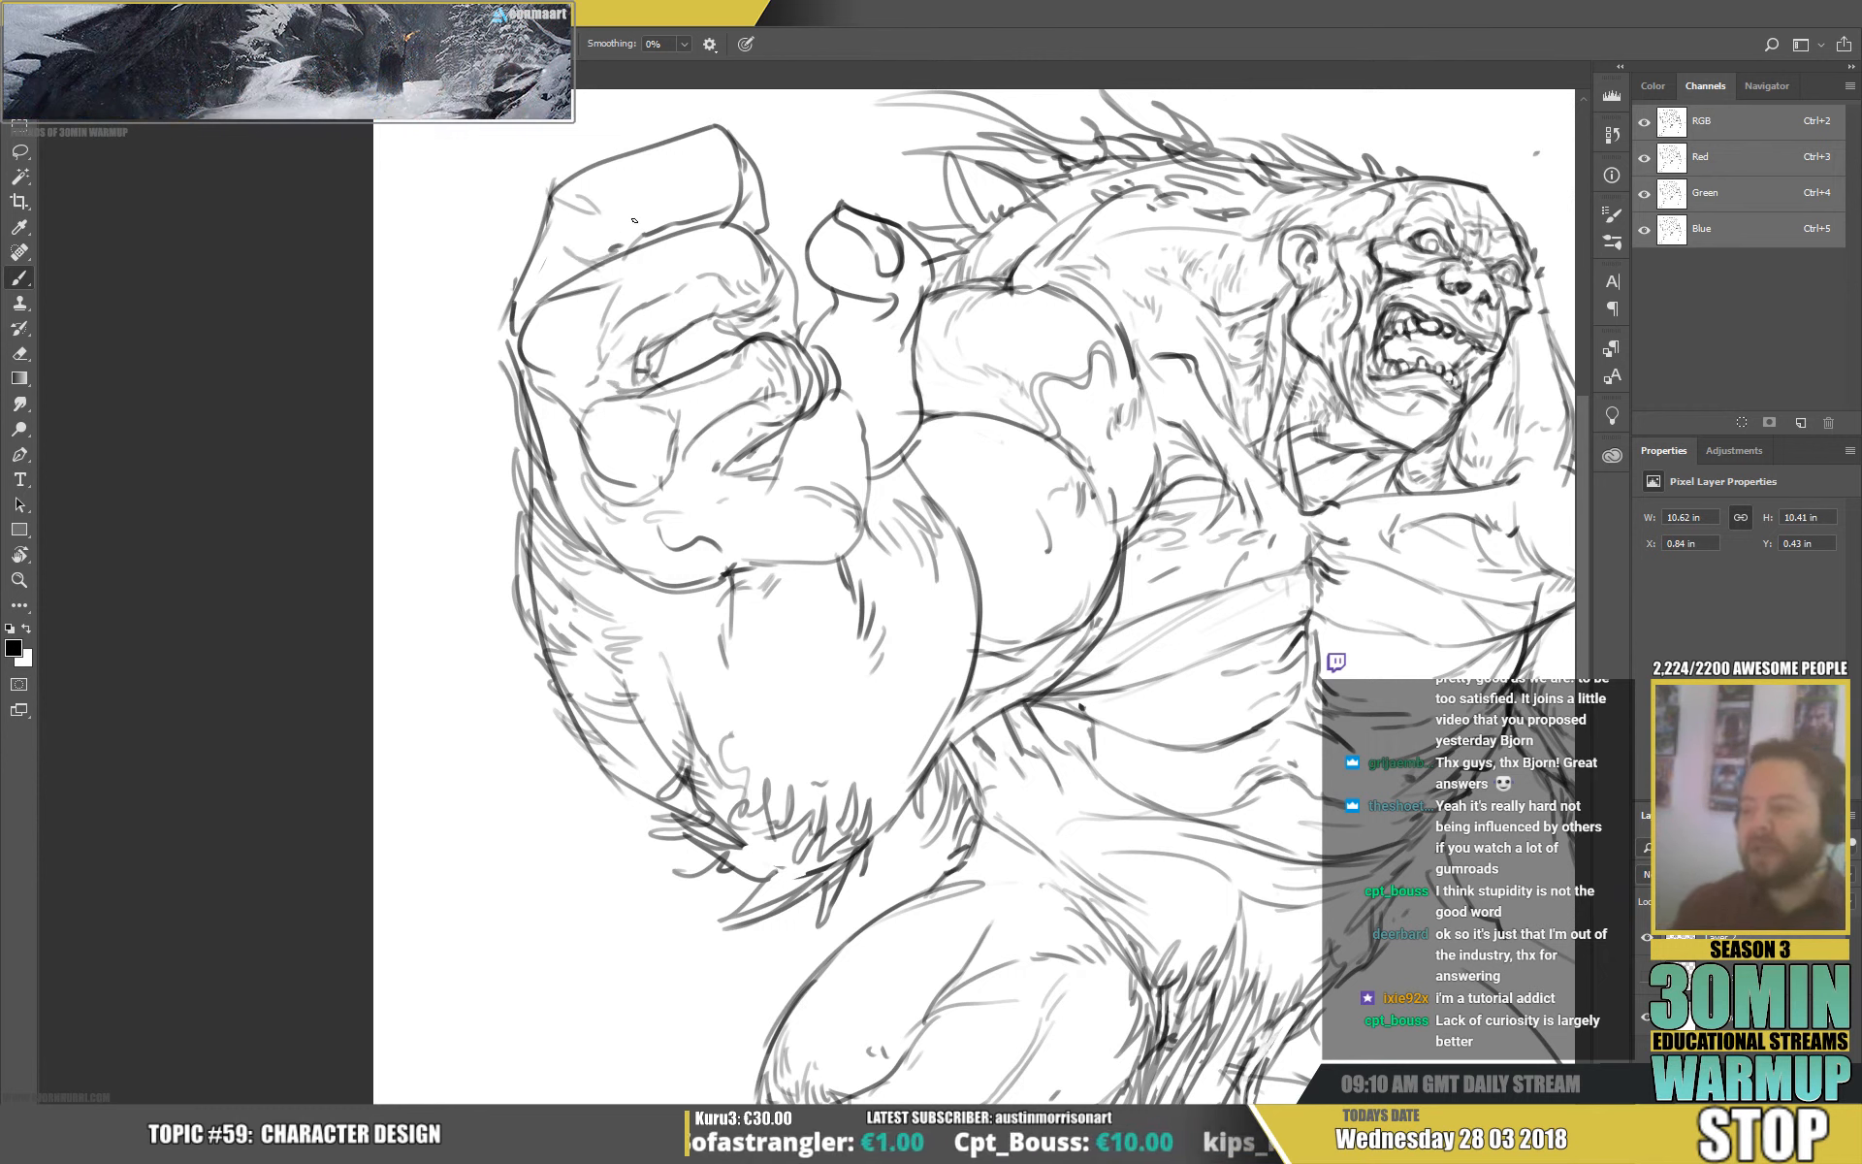
mouse_move(722, 468)
mouse_down()
mouse_move(708, 483)
mouse_move(751, 496)
mouse_move(791, 419)
mouse_move(860, 437)
mouse_up()
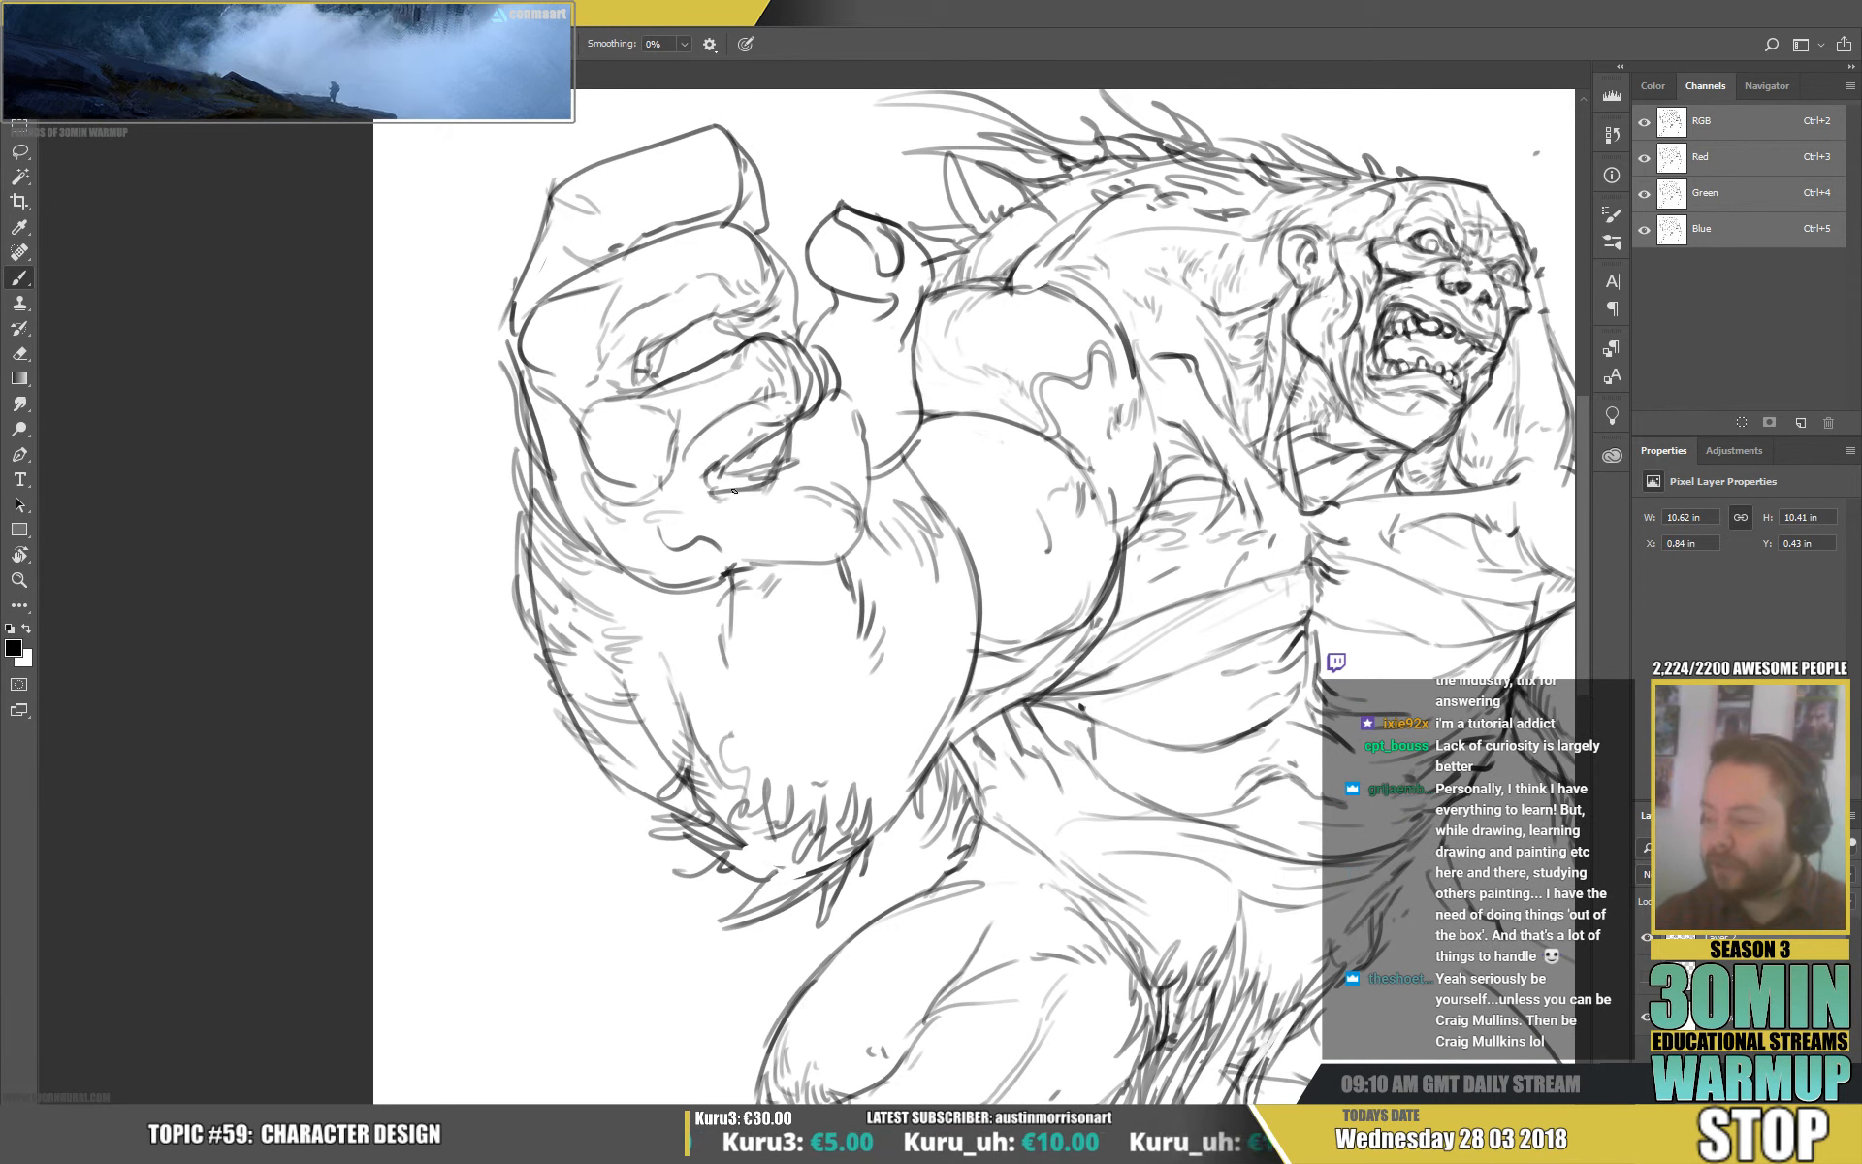
mouse_move(723, 492)
mouse_down()
mouse_move(807, 465)
mouse_move(781, 455)
mouse_up()
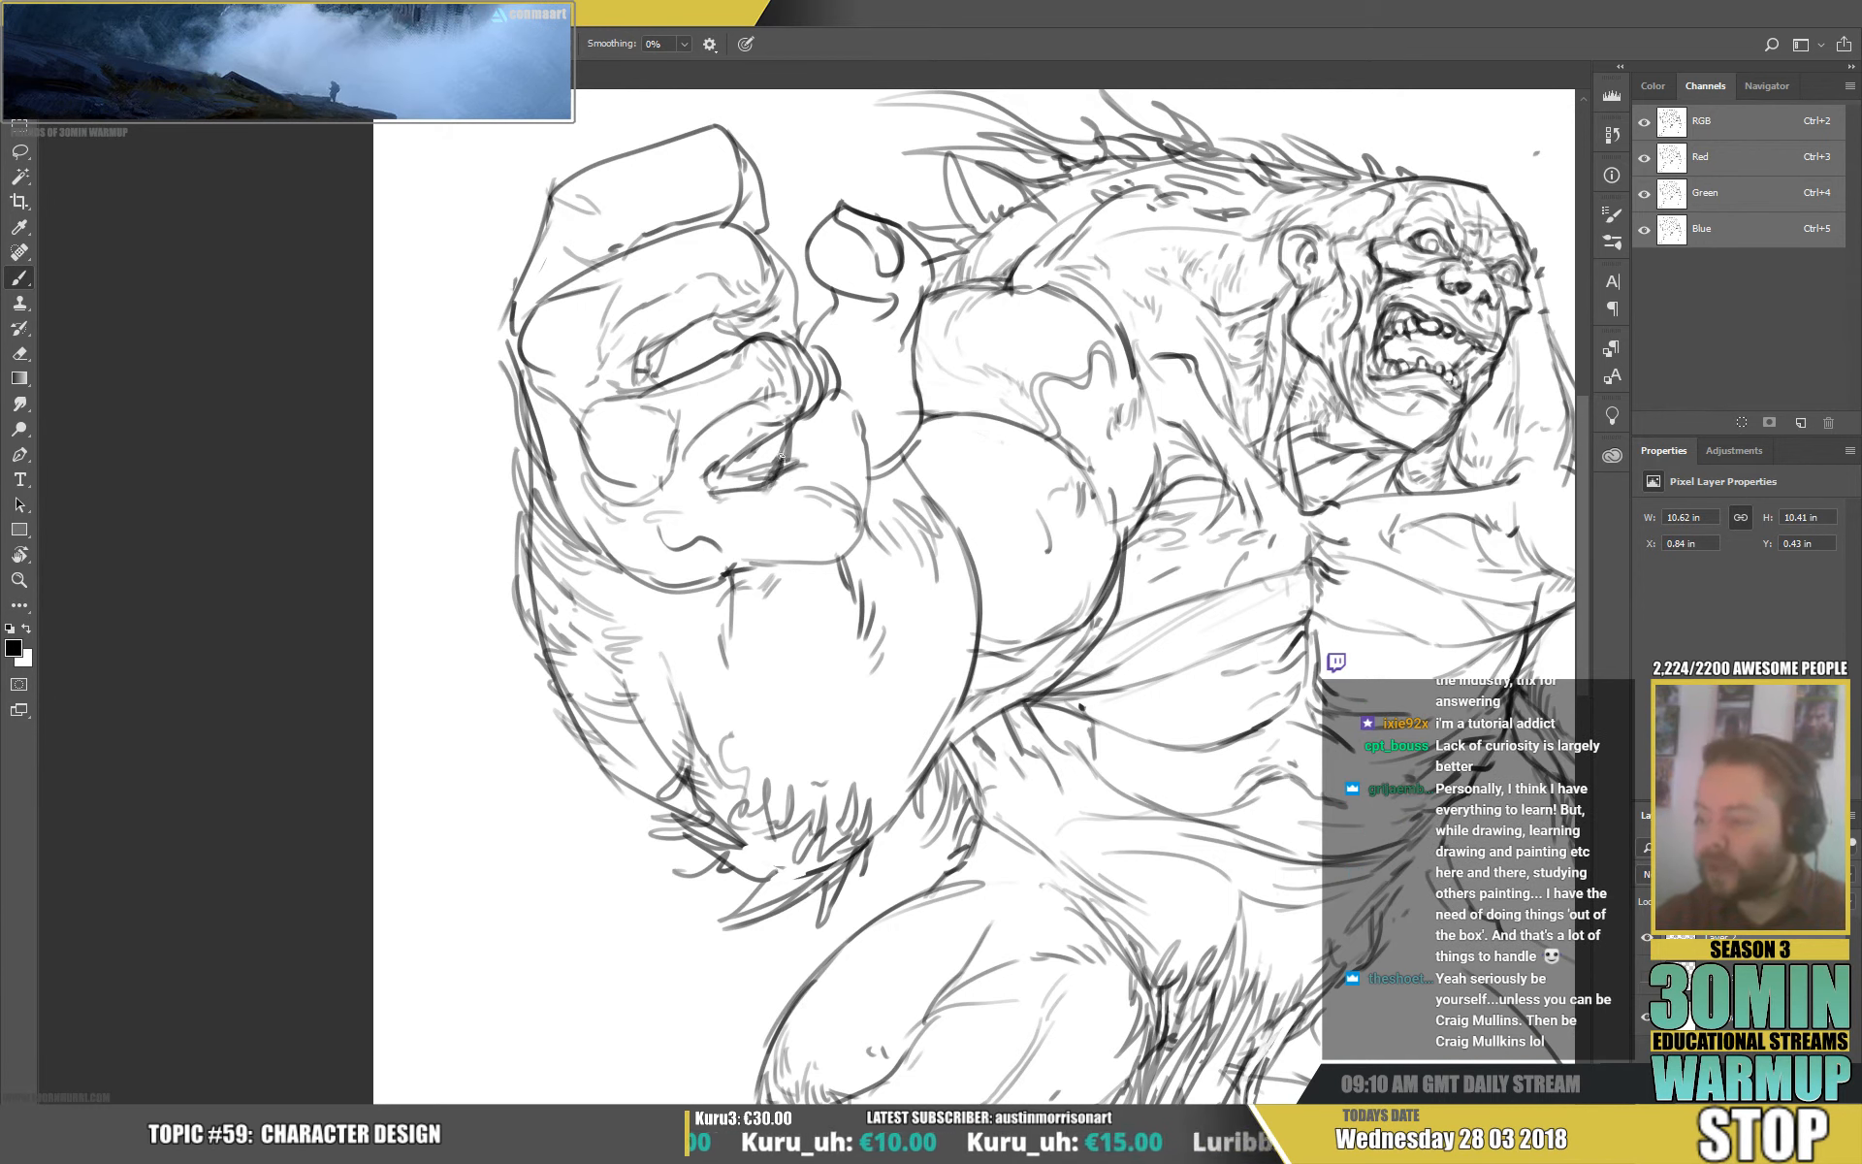
Darken the contours of the raised fist's curled fingertips, thumb and heel of the palm.
key(e)
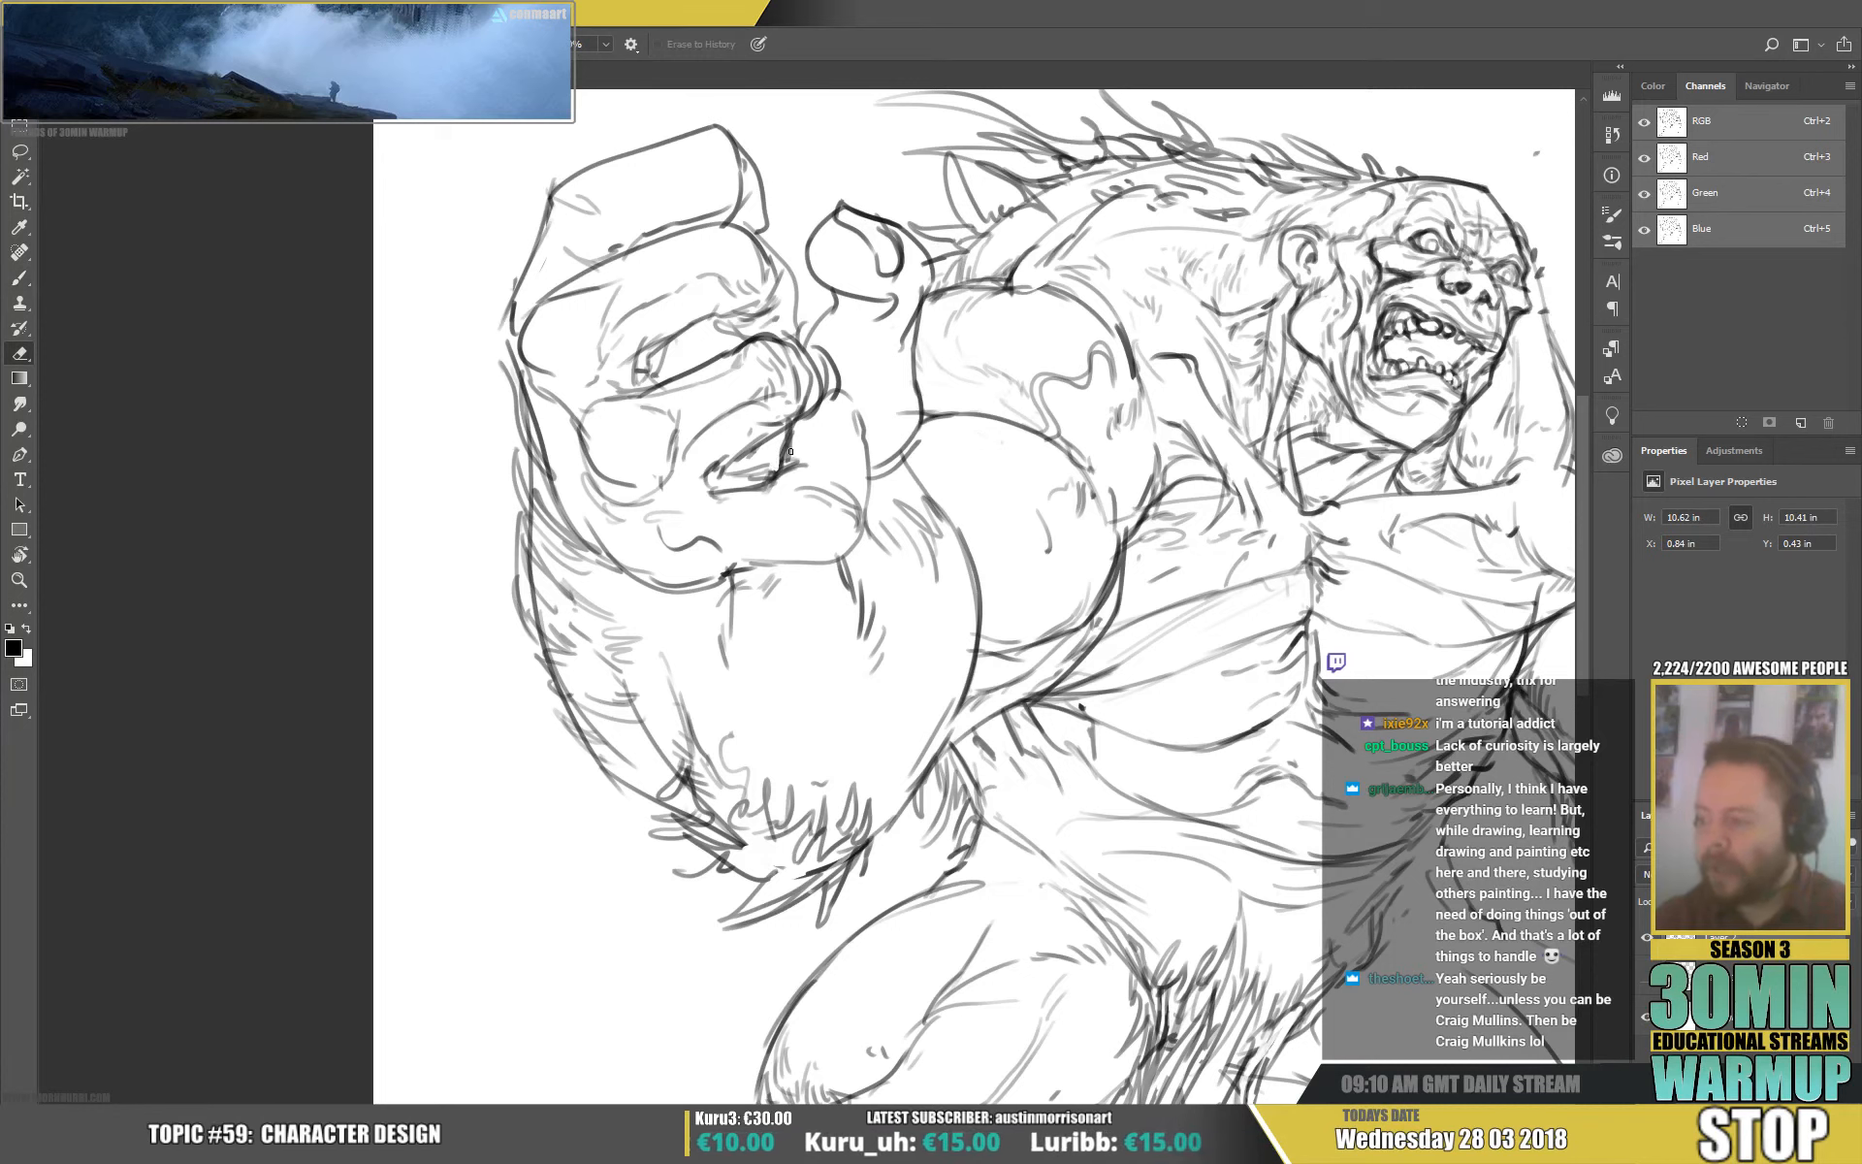
key(b)
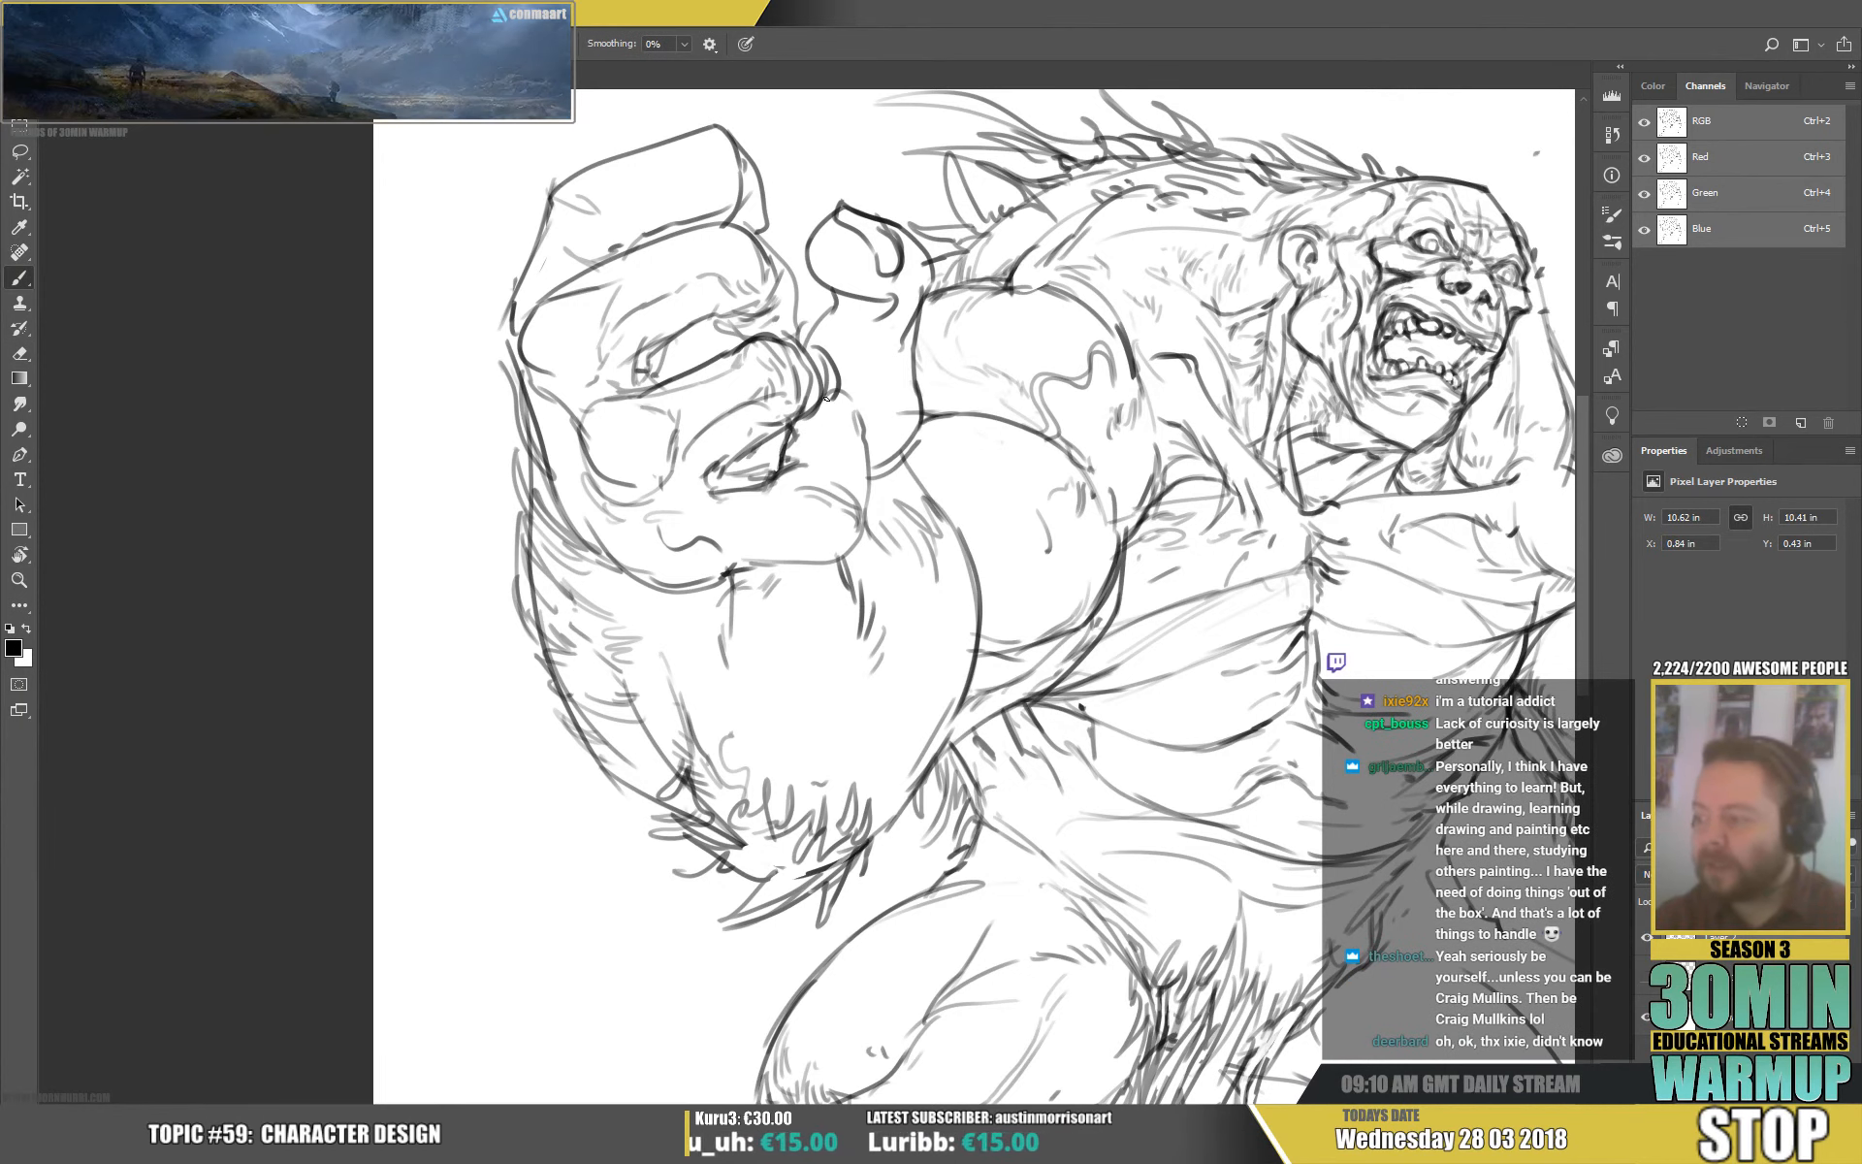
mouse_move(819, 412)
mouse_down()
mouse_move(866, 448)
mouse_move(869, 483)
mouse_move(847, 393)
mouse_move(828, 396)
mouse_move(836, 367)
mouse_move(811, 345)
mouse_move(864, 360)
mouse_up()
mouse_move(831, 341)
mouse_down()
mouse_move(865, 368)
mouse_move(786, 340)
mouse_up()
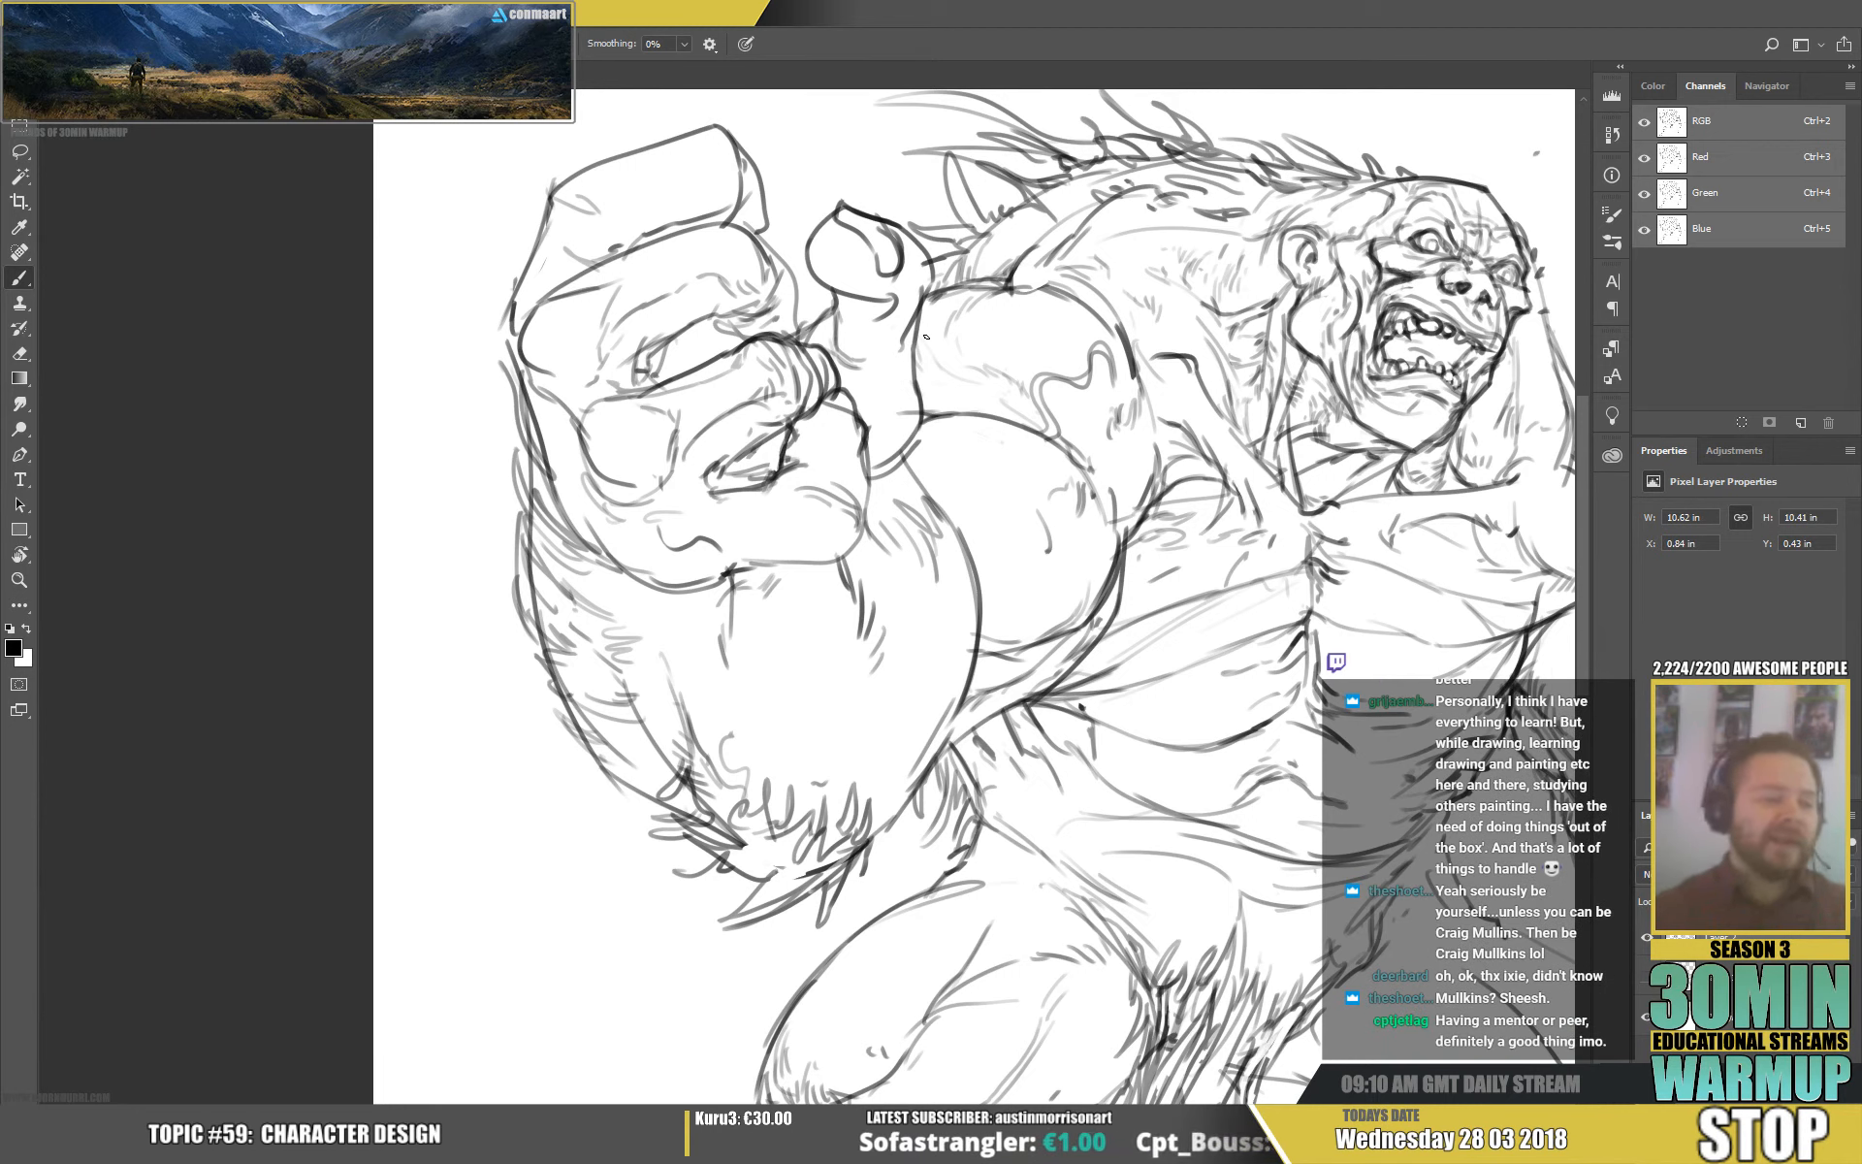
key(e)
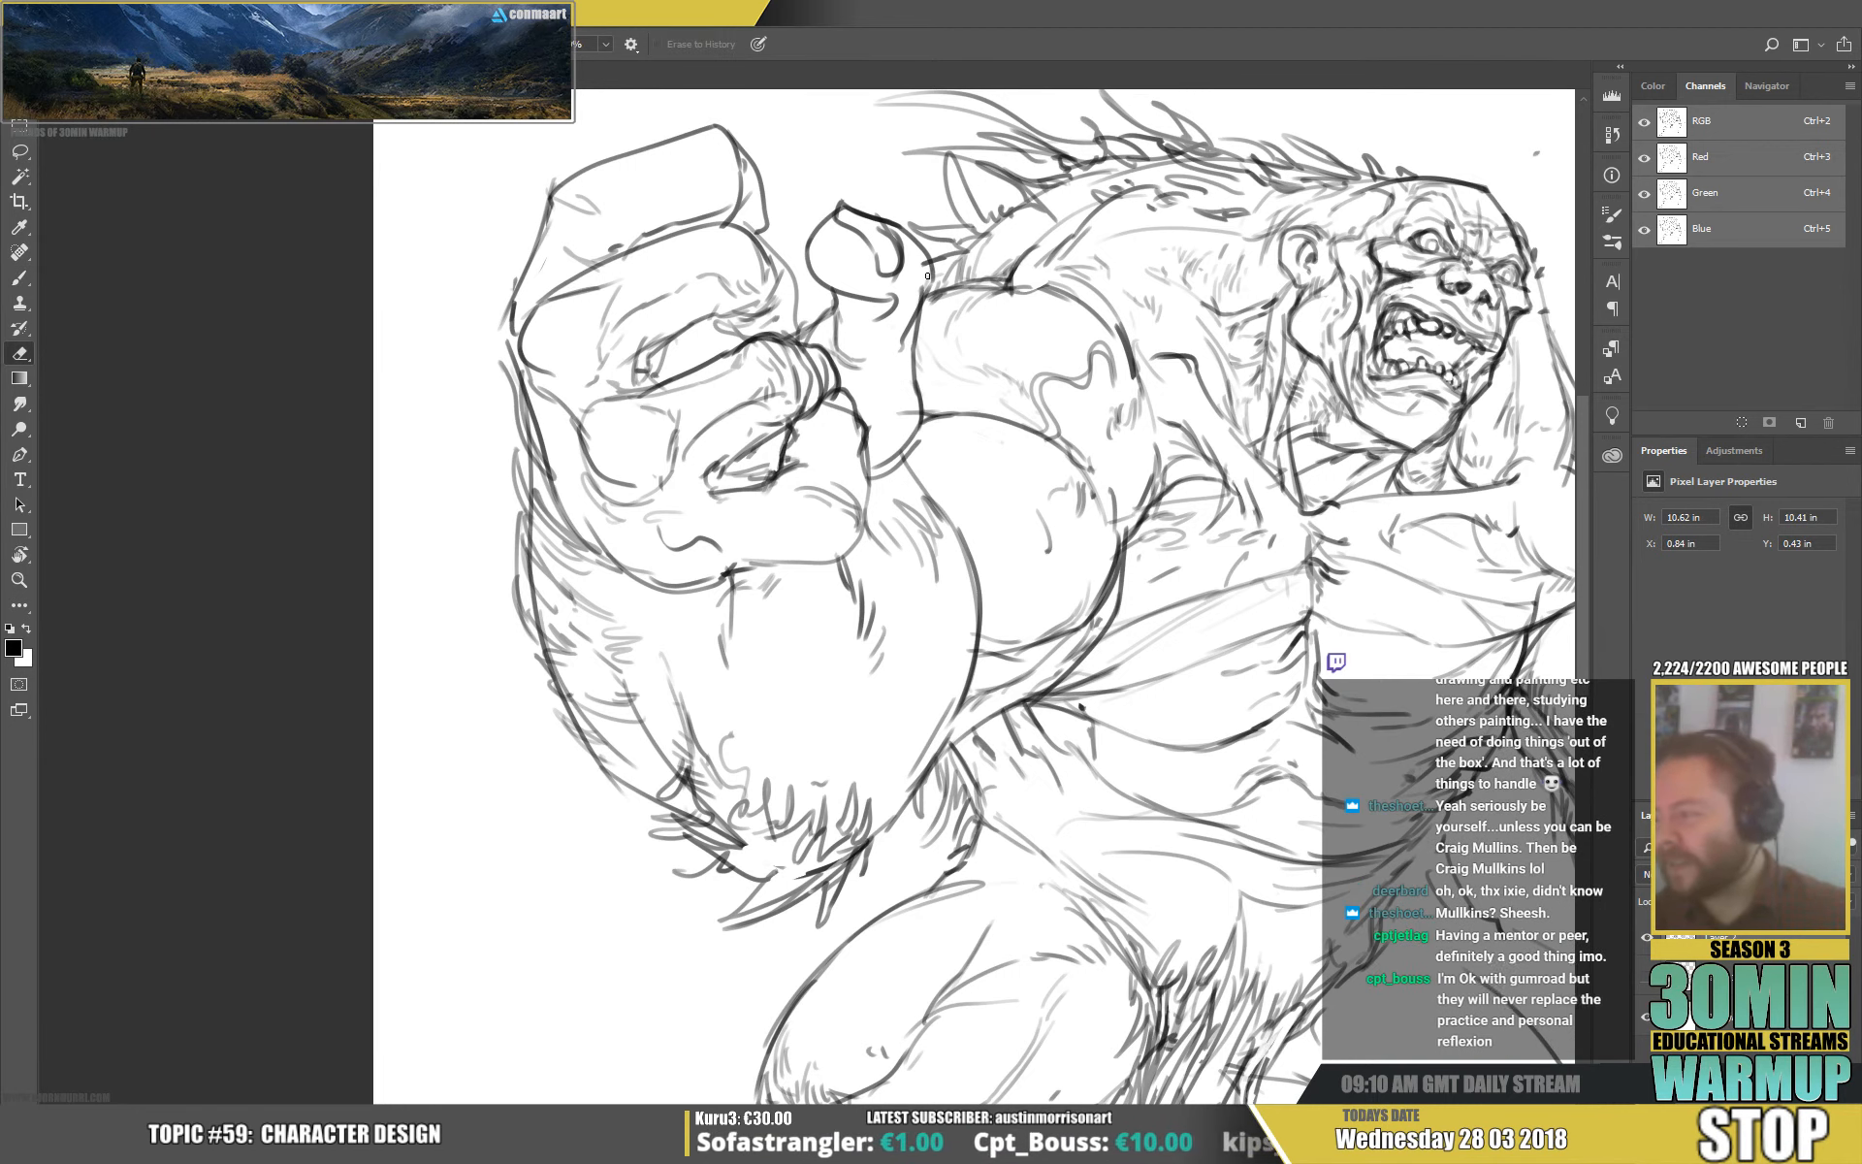
key(b)
mouse_move(831, 218)
mouse_down()
mouse_move(873, 262)
mouse_move(841, 204)
mouse_up()
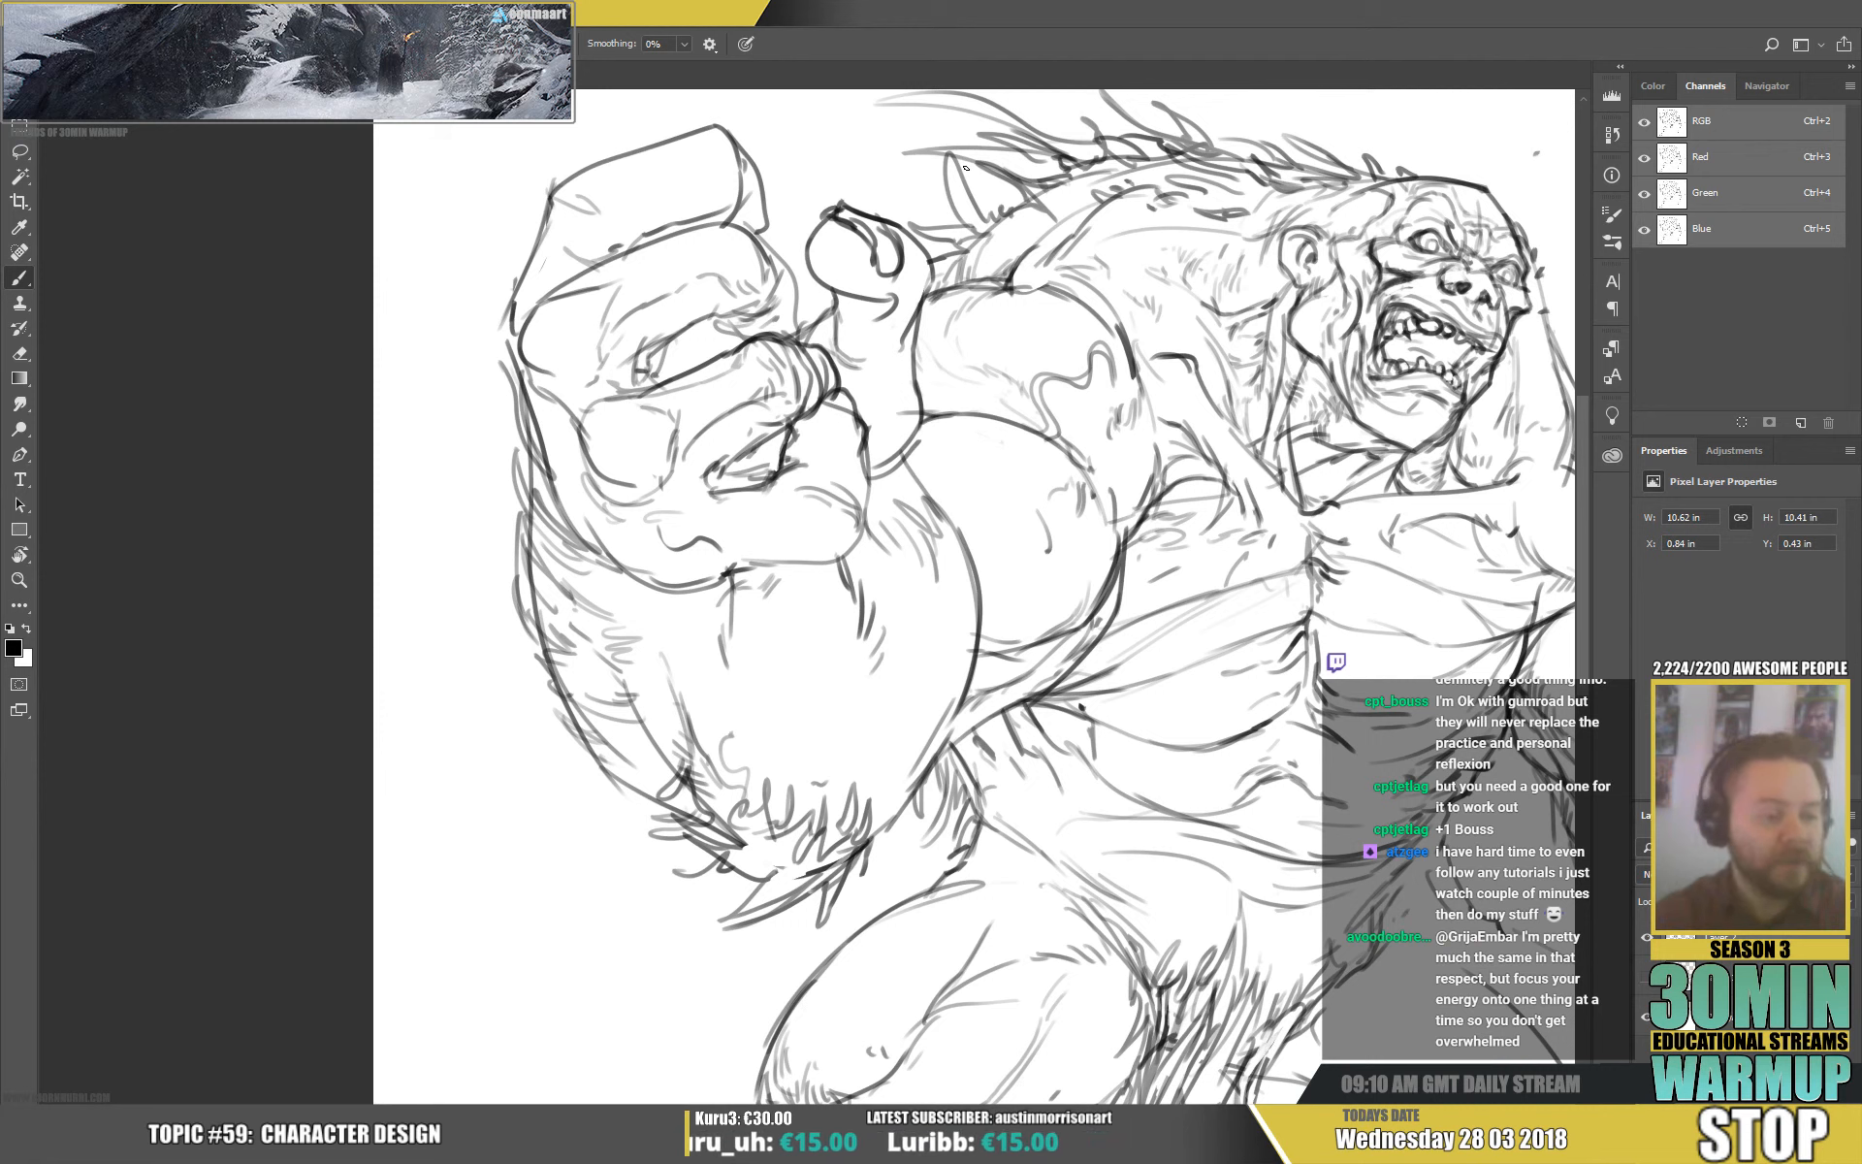
drag(706, 566, 739, 556)
mouse_move(704, 561)
mouse_down()
mouse_move(741, 552)
mouse_move(733, 600)
mouse_move(830, 557)
mouse_move(865, 517)
mouse_move(863, 447)
mouse_move(891, 474)
mouse_move(863, 521)
mouse_up()
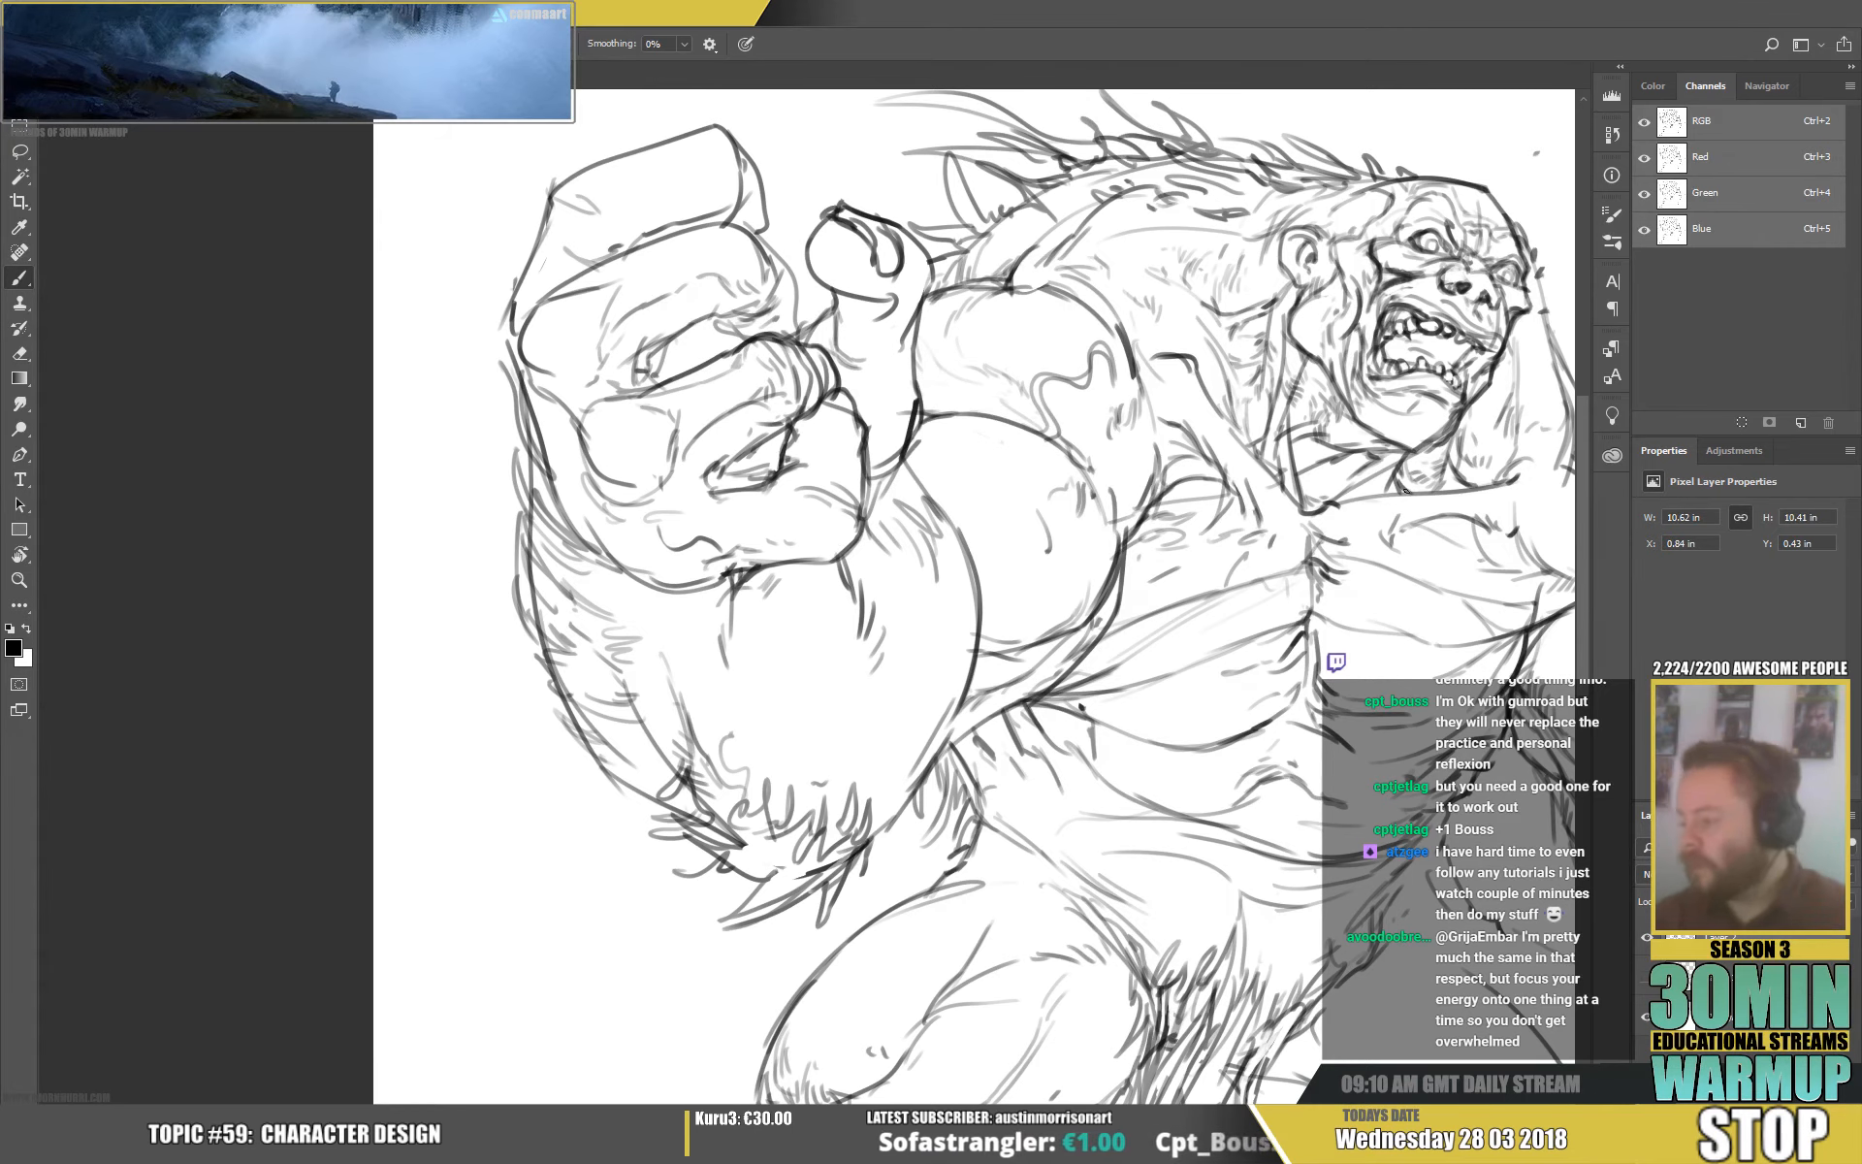
Dismiss the tablet driver warning and reinforce the inner contour of the fist arm's forearm.
scroll(1207, 675, down, 3)
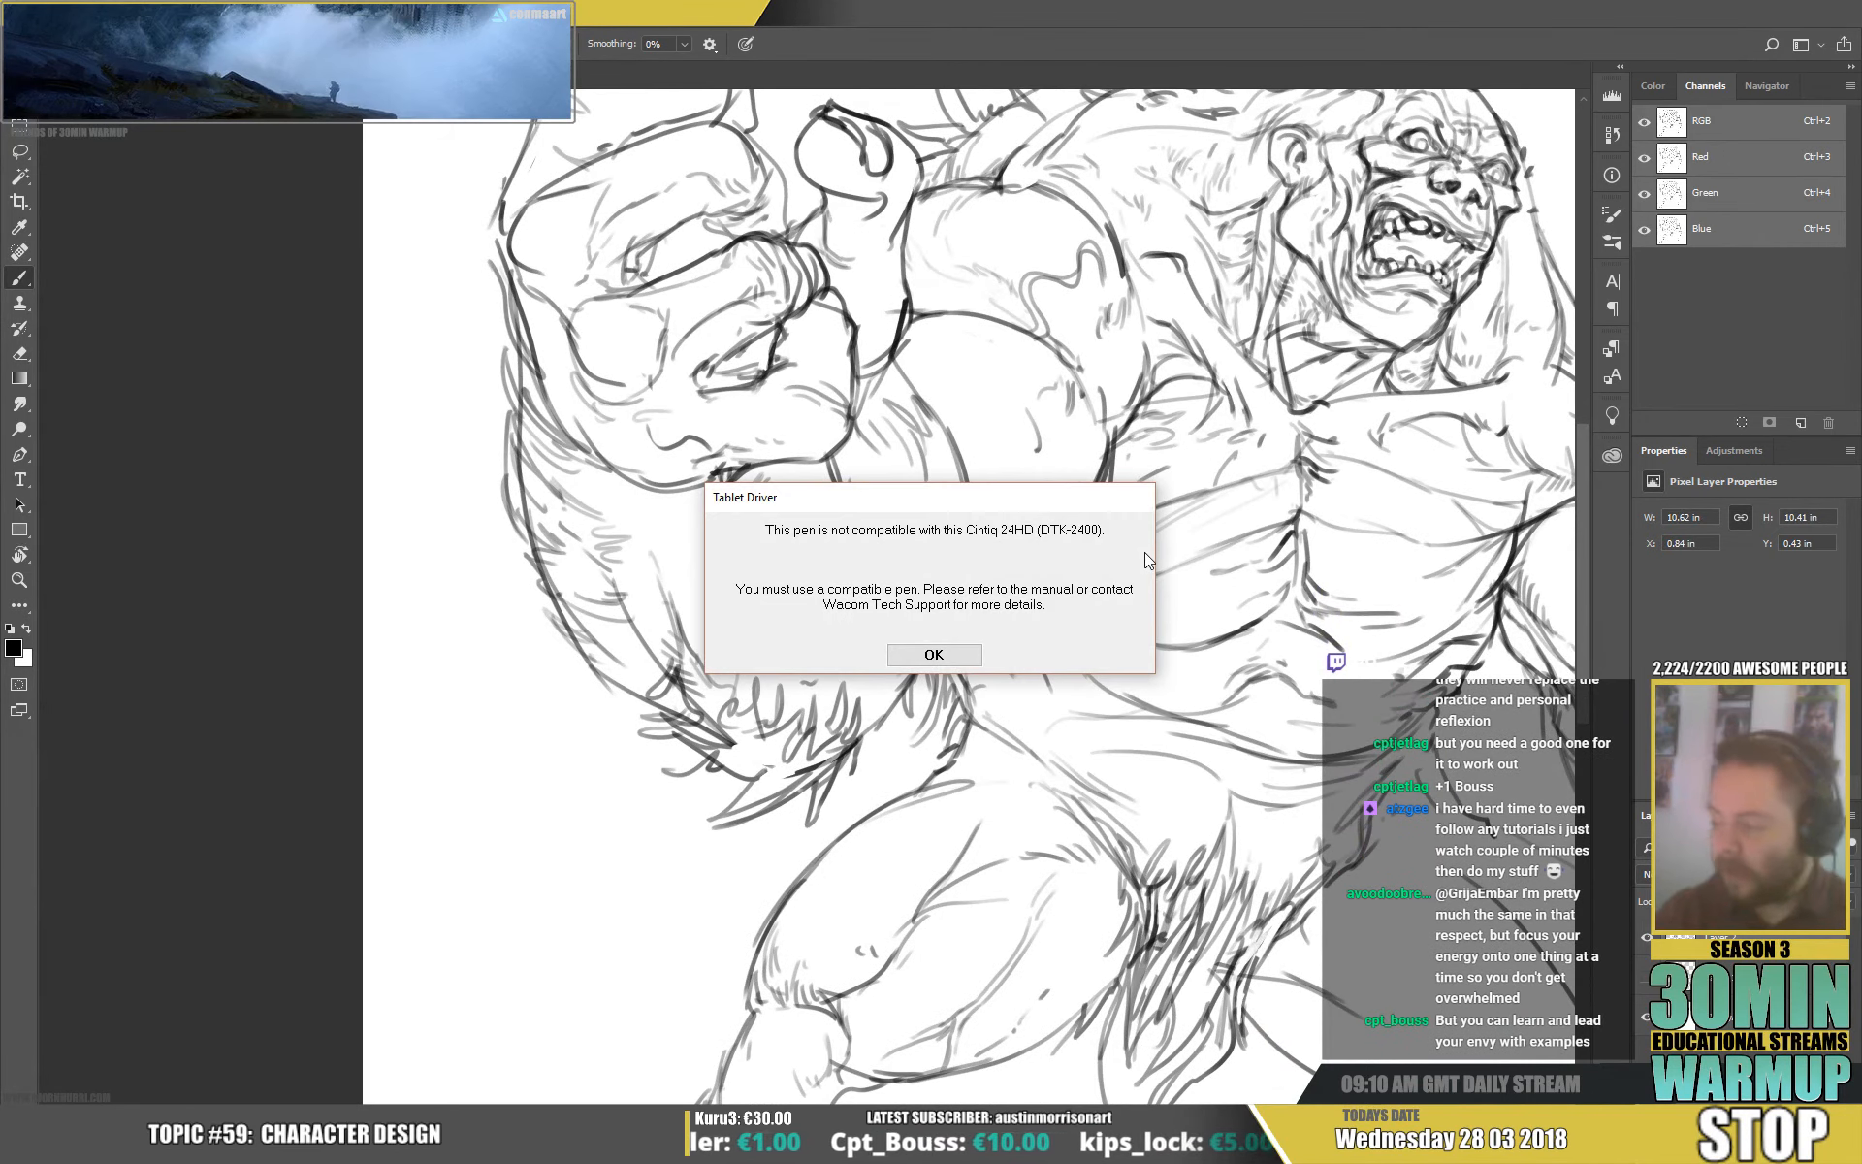
click(934, 653)
drag(968, 488, 961, 583)
mouse_move(876, 648)
mouse_down()
mouse_move(914, 628)
mouse_move(950, 586)
mouse_move(942, 615)
mouse_move(955, 576)
mouse_up()
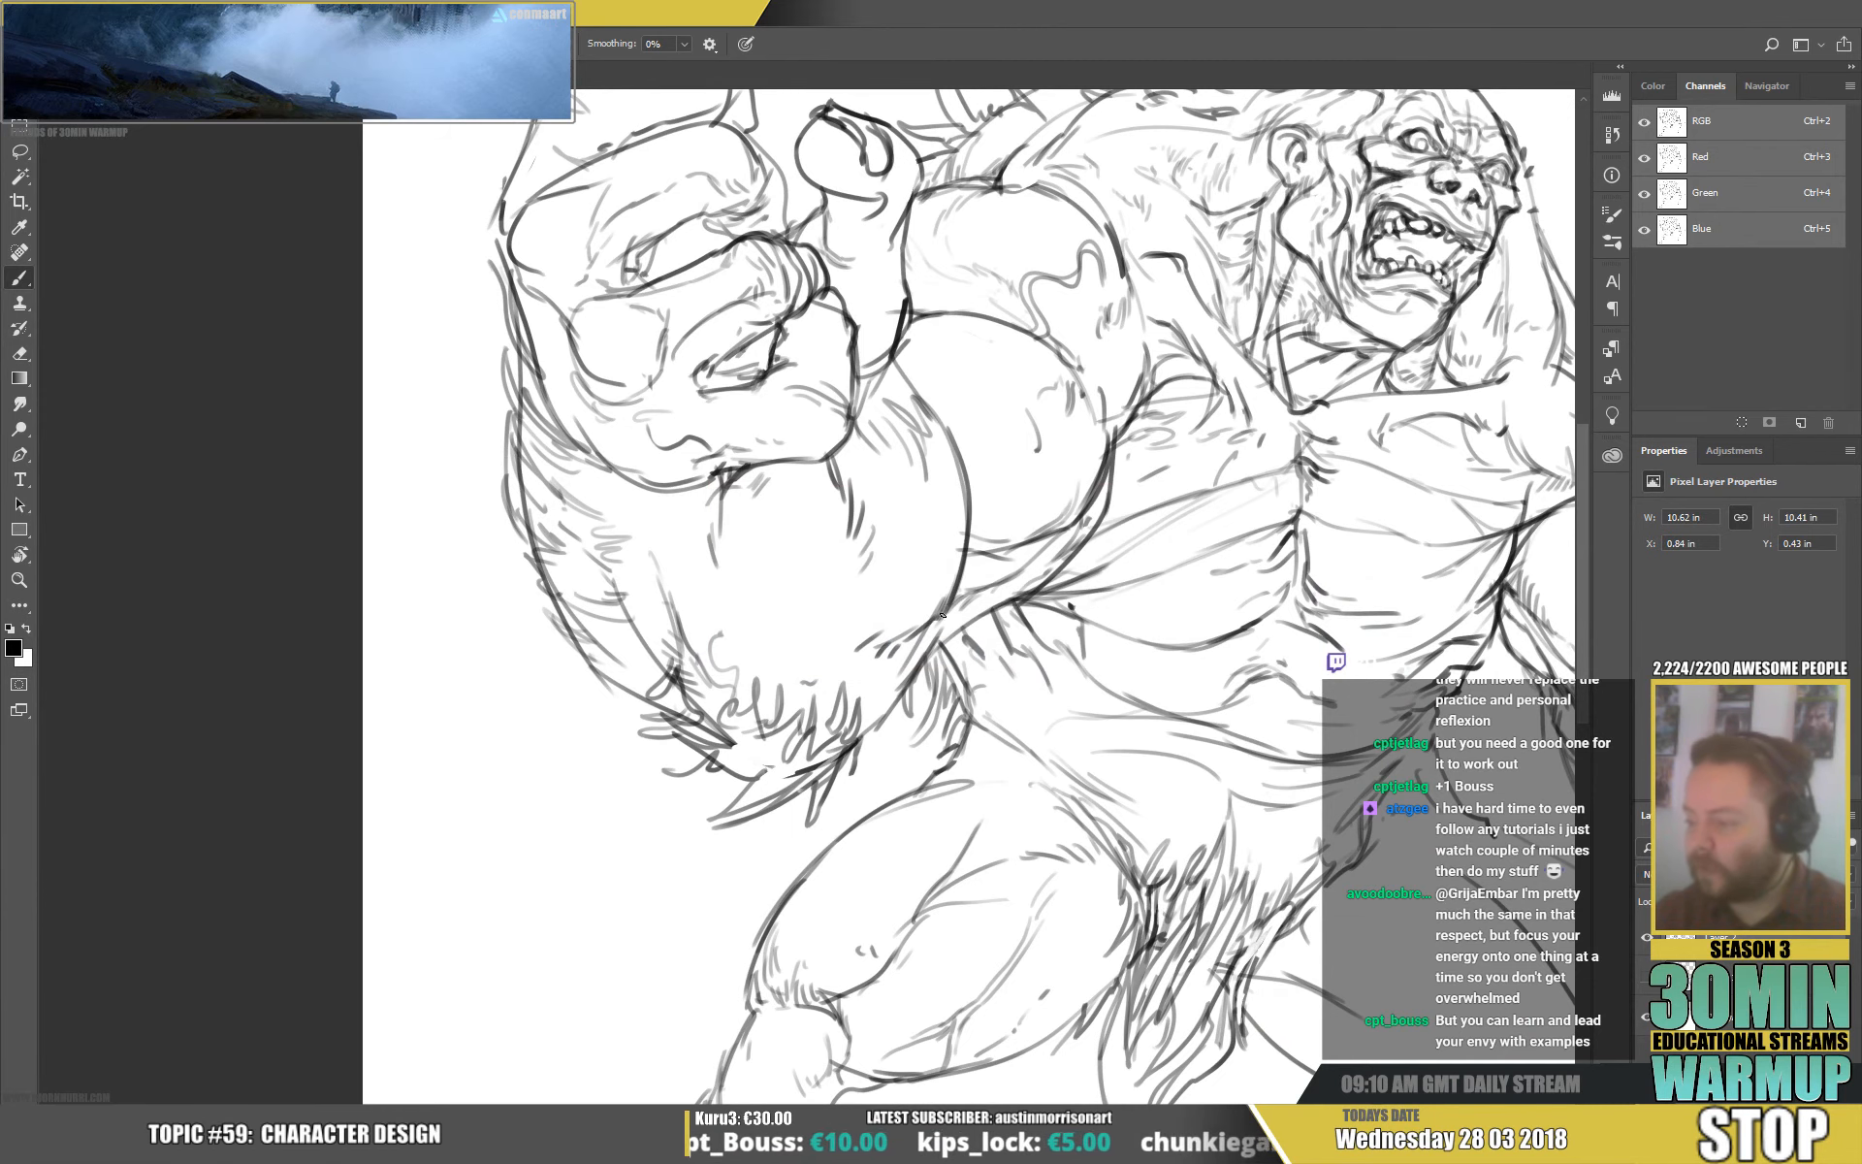
drag(1062, 396, 691, 545)
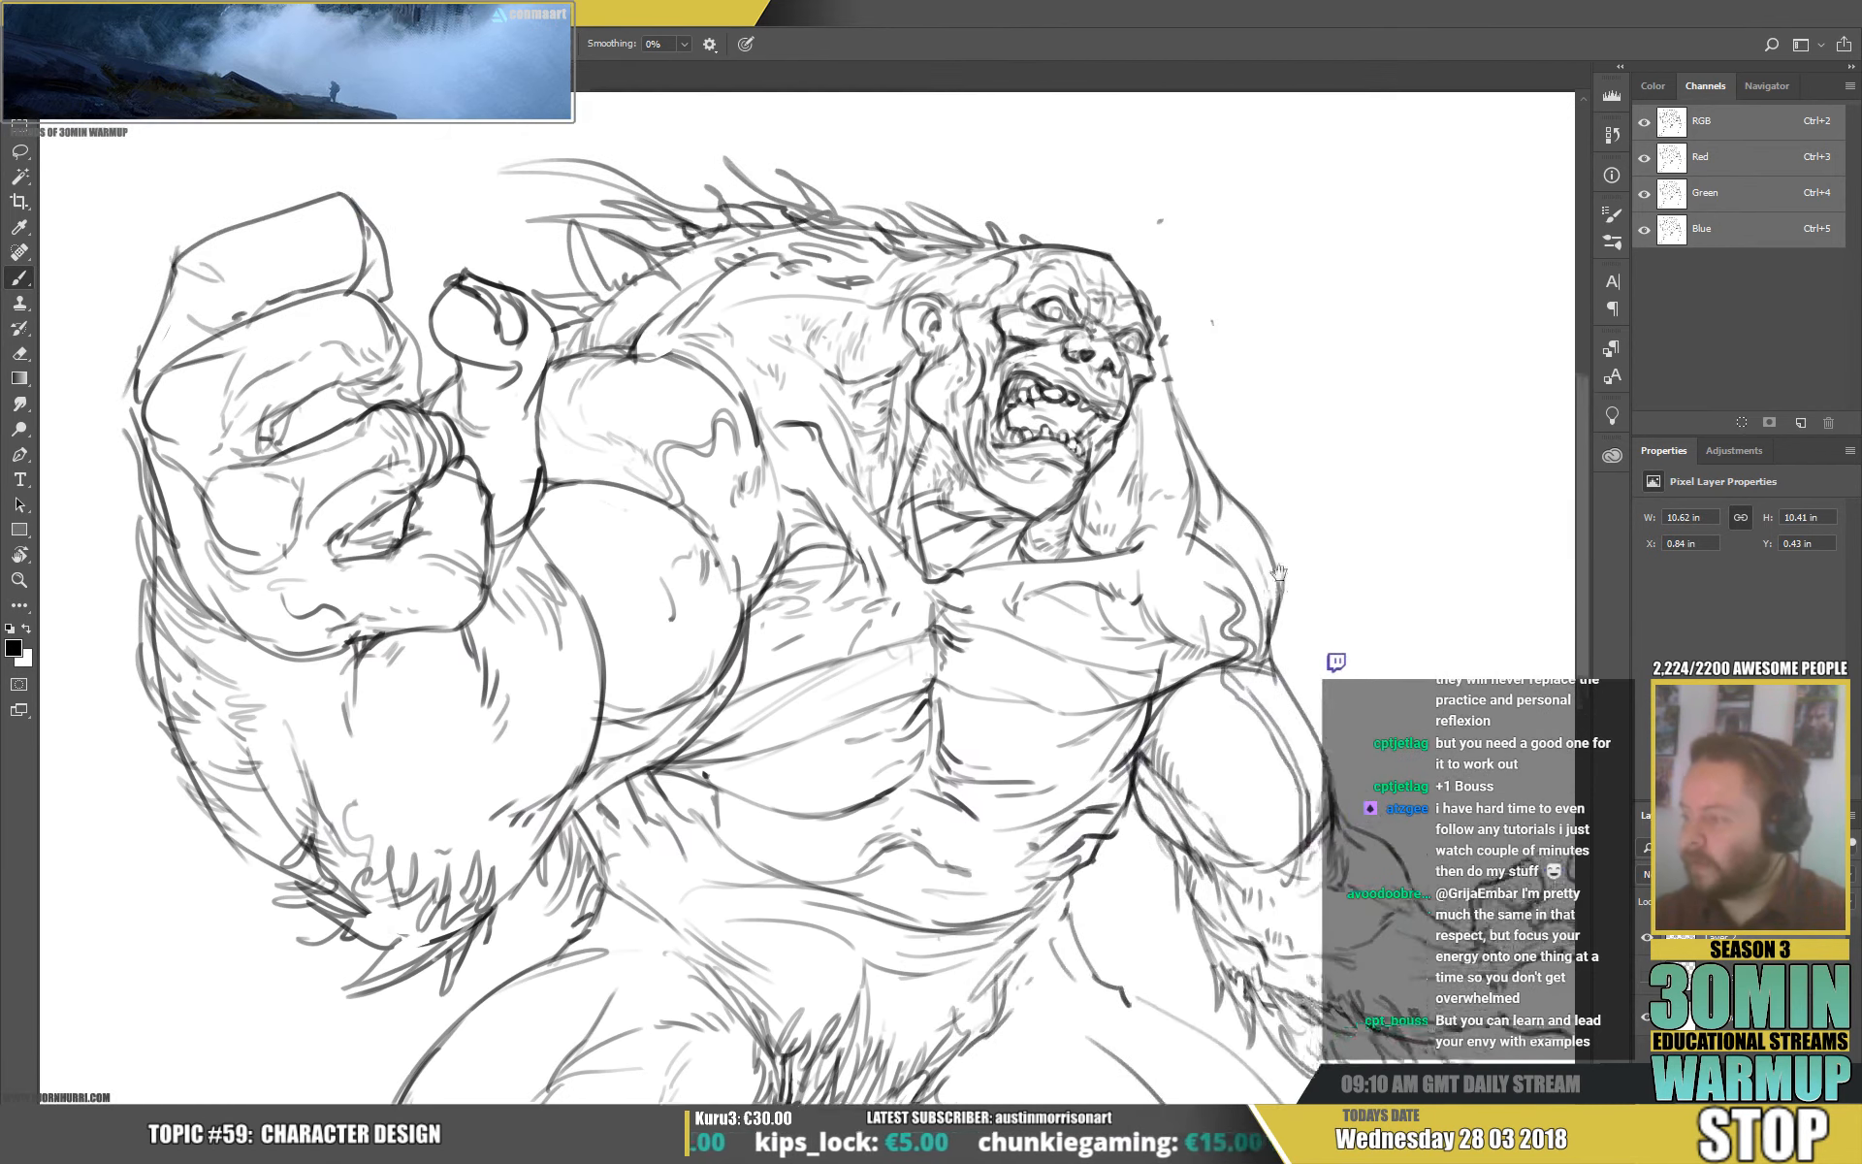
Close the open lower end of the bent far leg's foot with toe outlines.
drag(1435, 687, 1285, 559)
drag(1091, 565, 1110, 426)
key(ctrl+minus)
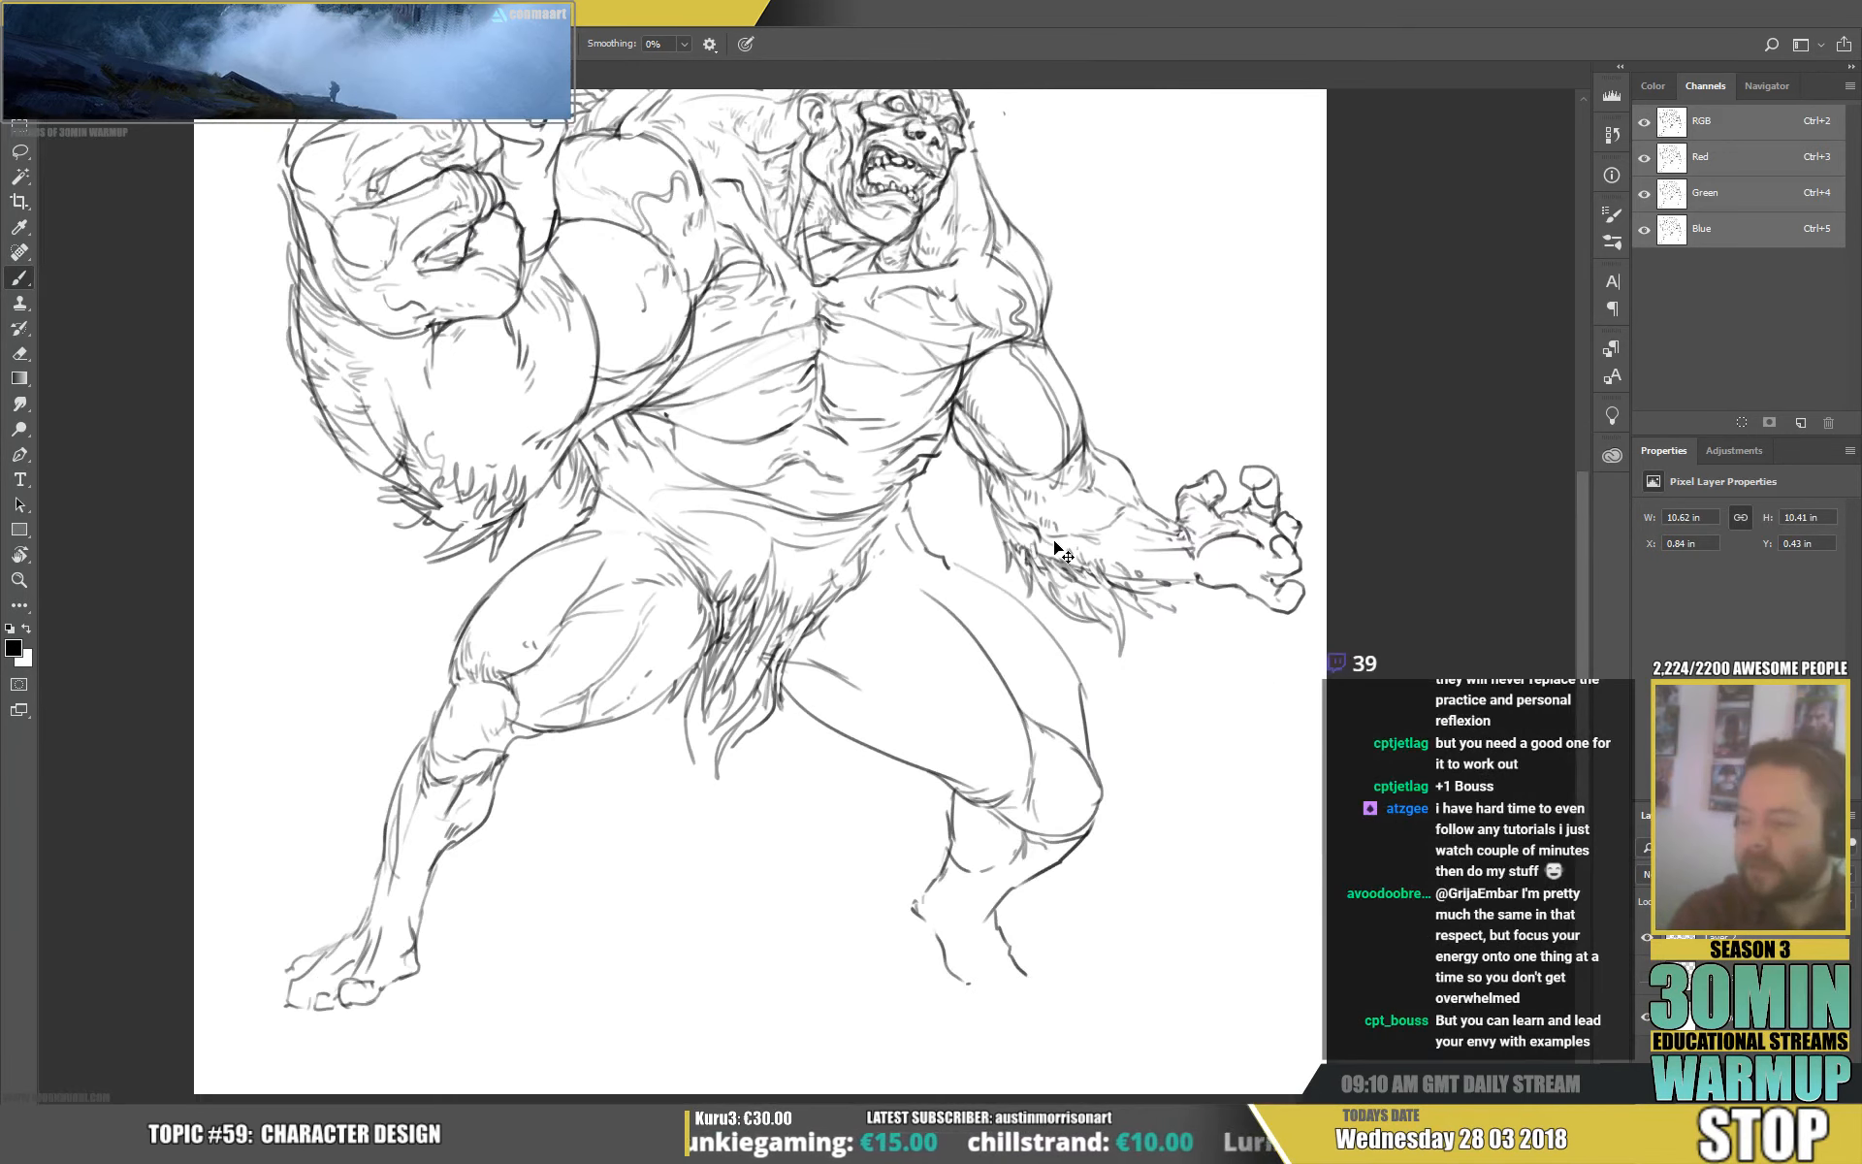
mouse_move(1257, 592)
mouse_down()
mouse_move(1207, 644)
mouse_move(1181, 734)
mouse_move(1290, 690)
mouse_move(1297, 648)
mouse_move(1348, 684)
mouse_up()
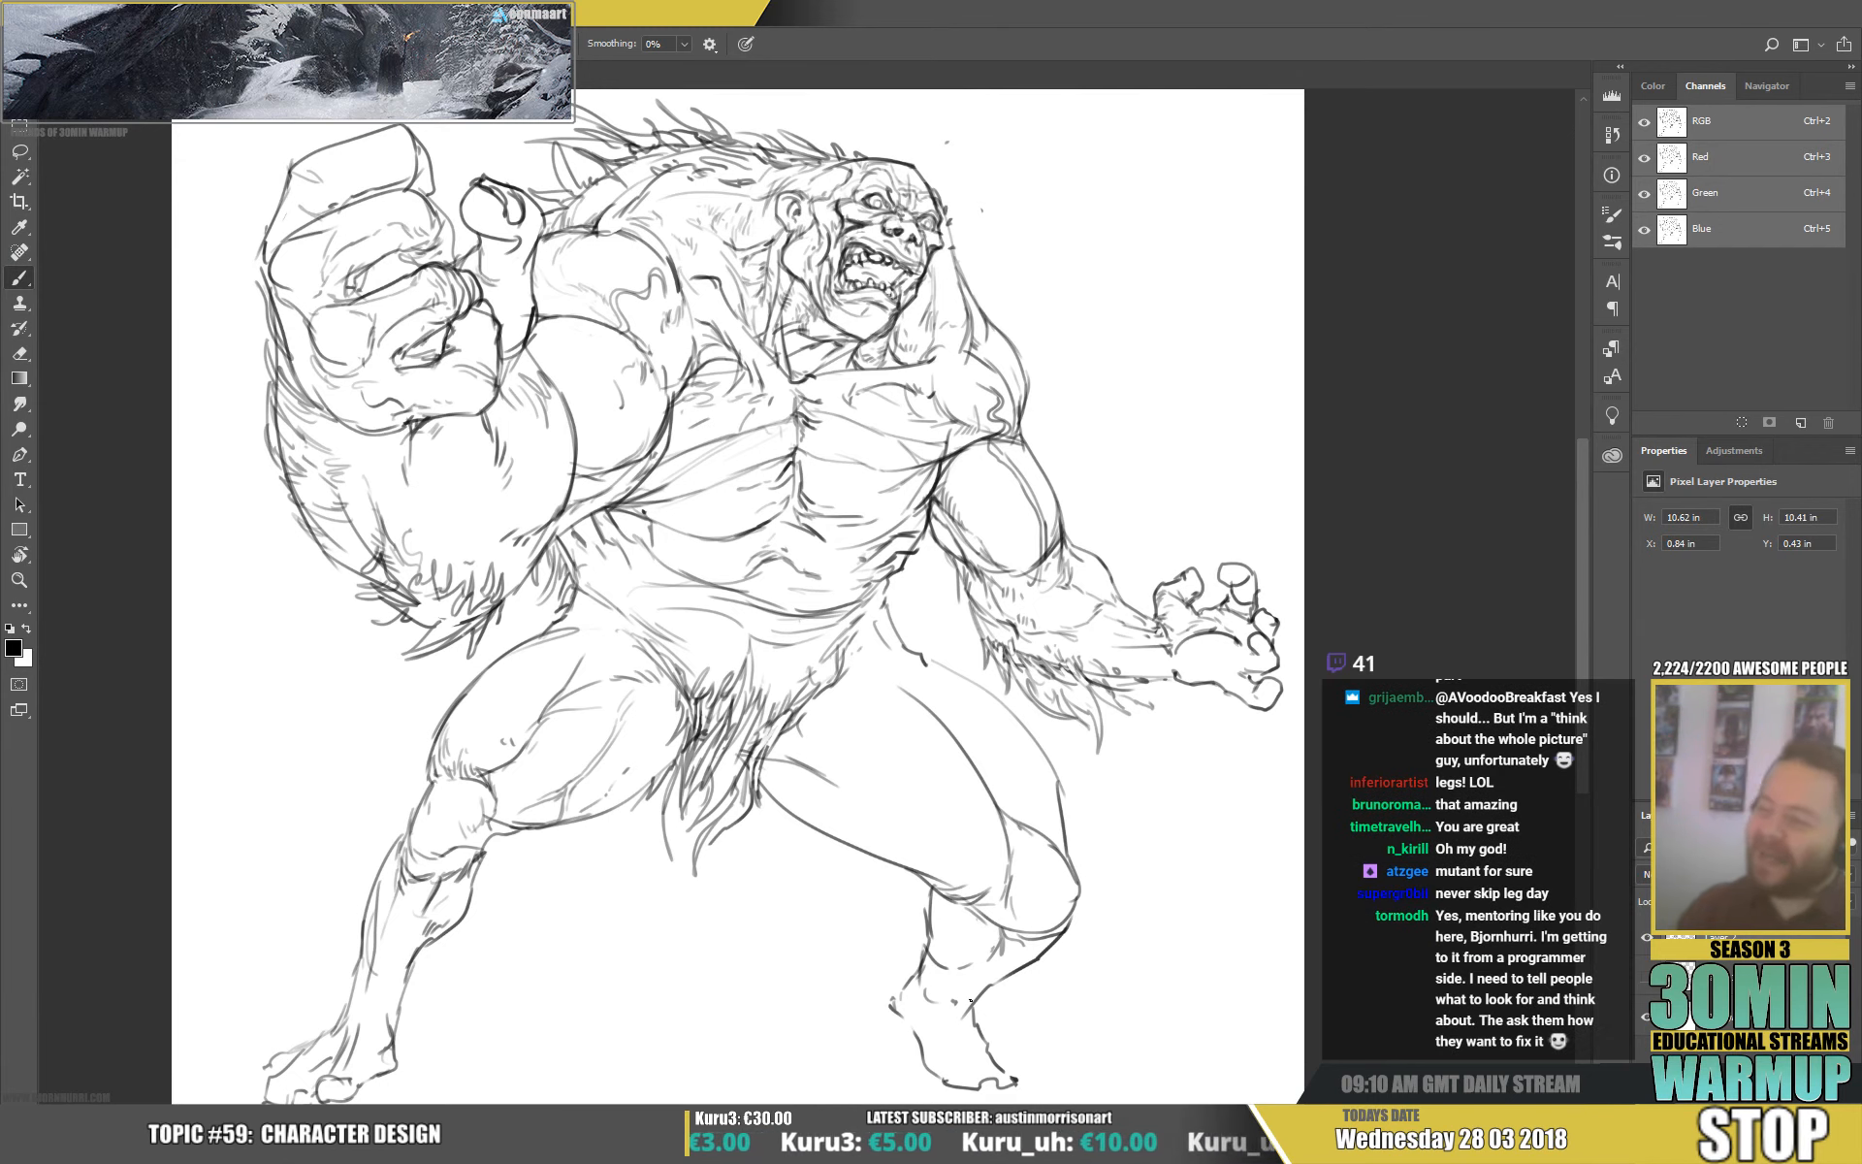
Look over the whole creature sketch from the raised fist and head down to the feet.
scroll(819, 1010, up, 5)
scroll(740, 968, down, 2)
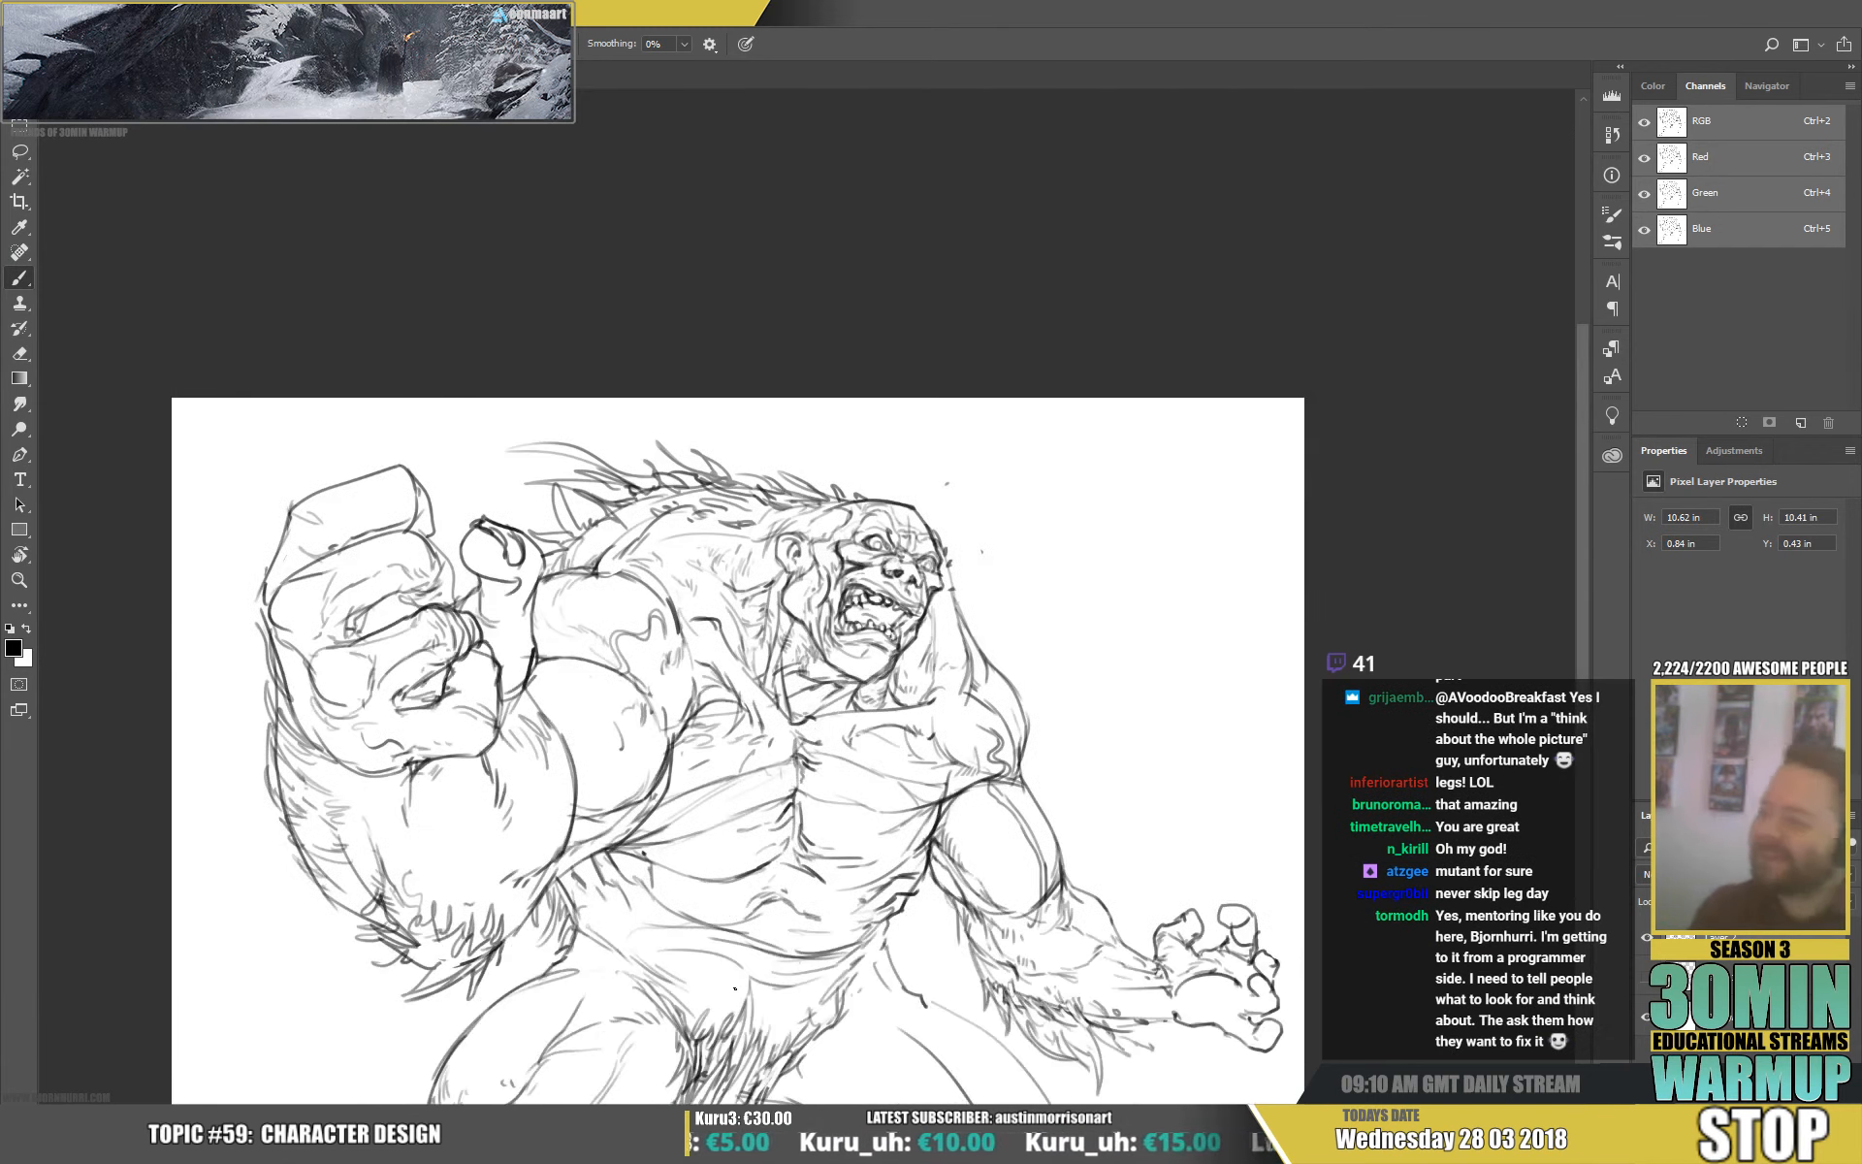
scroll(734, 988, down, 5)
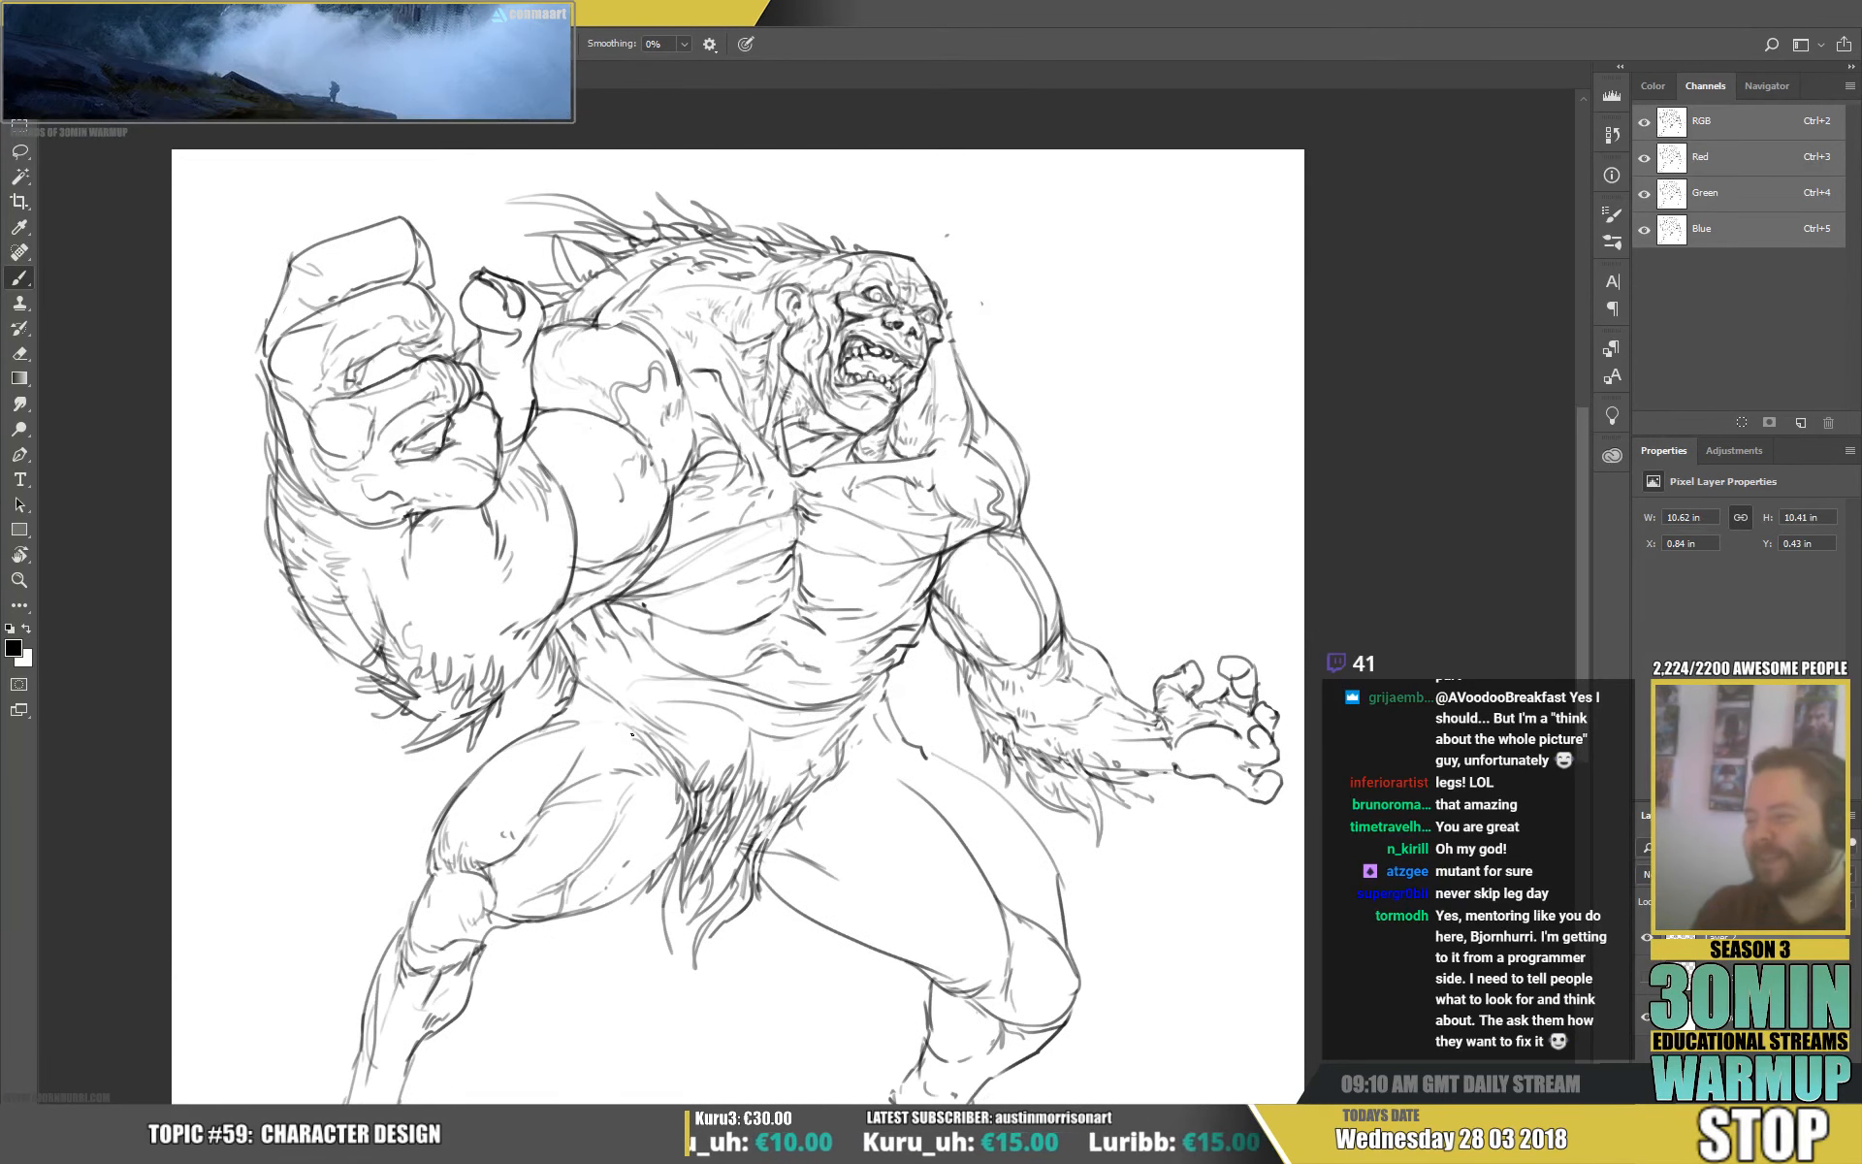
scroll(632, 735, down, 2)
scroll(633, 734, up, 2)
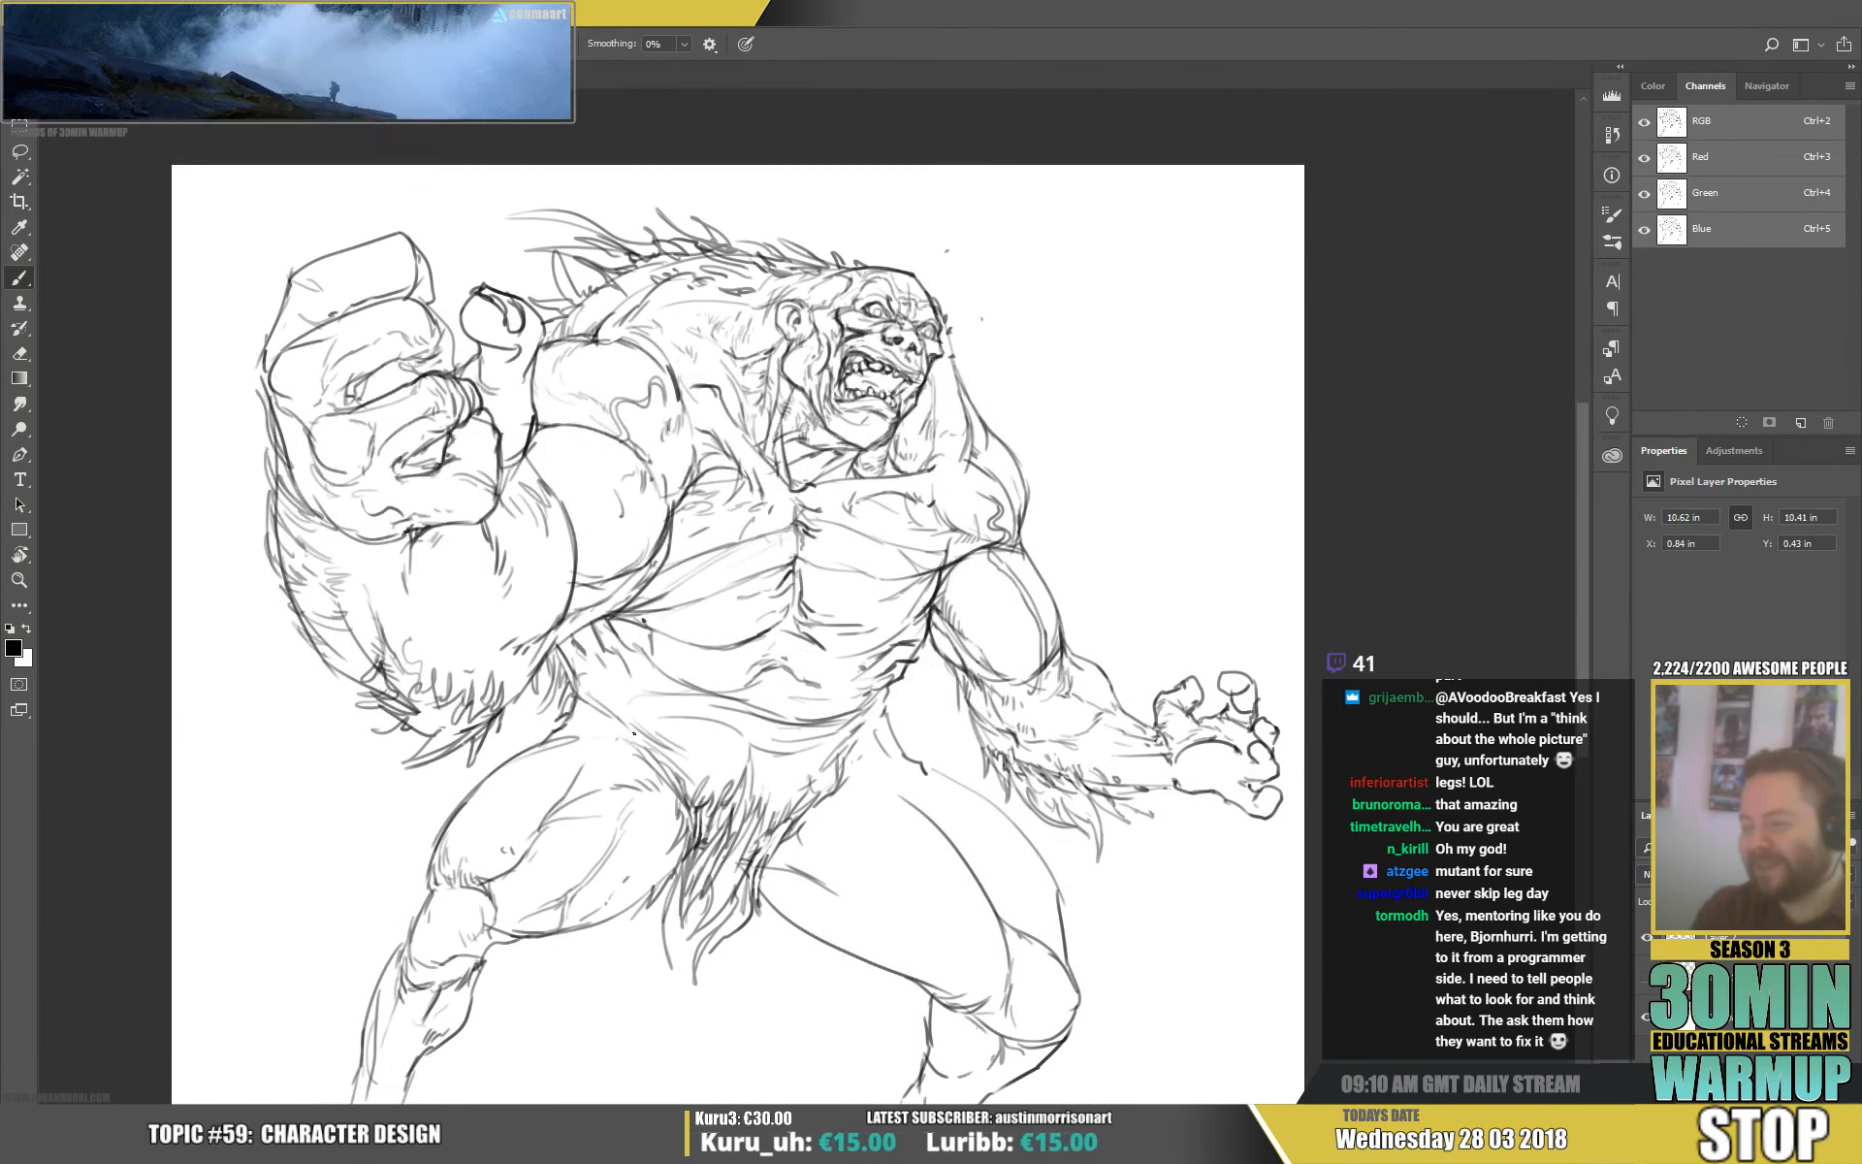
scroll(633, 733, down, 3)
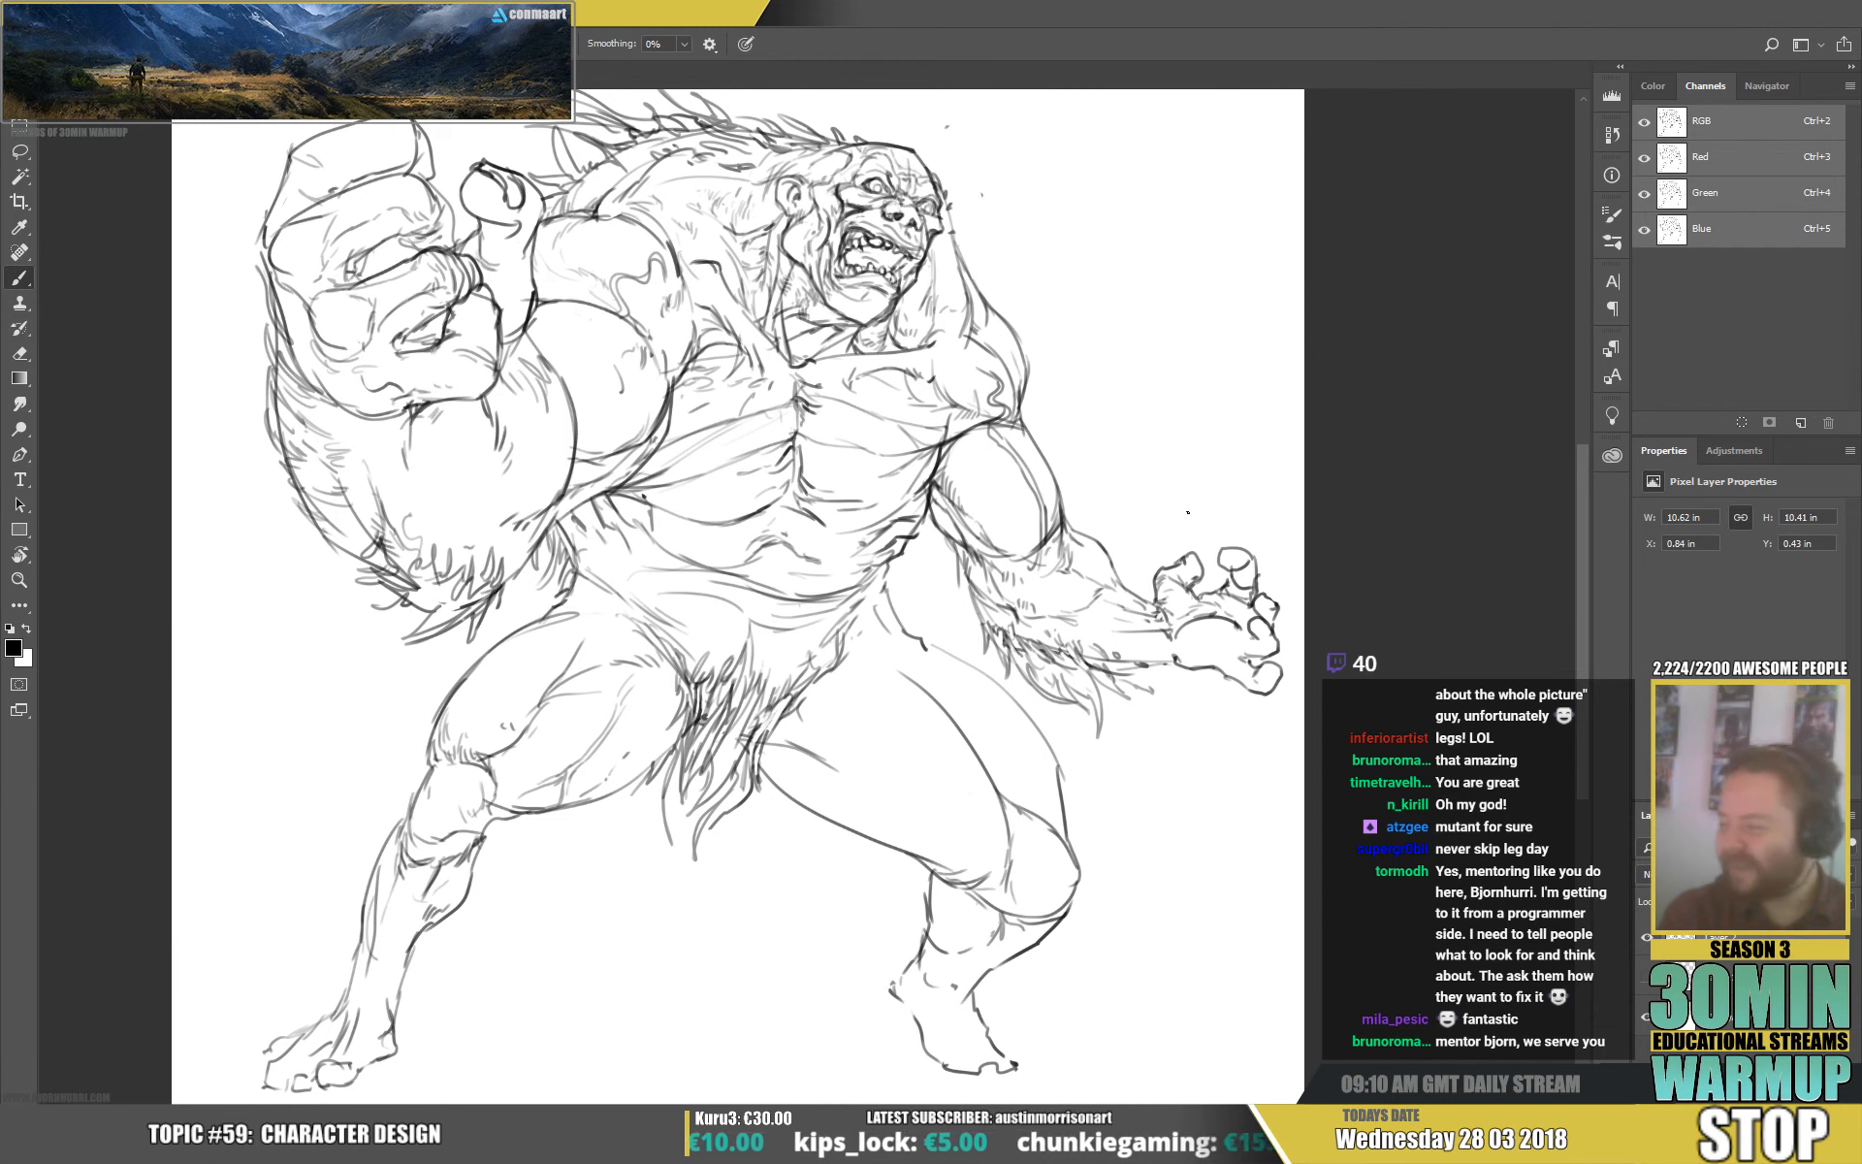
drag(729, 424, 791, 454)
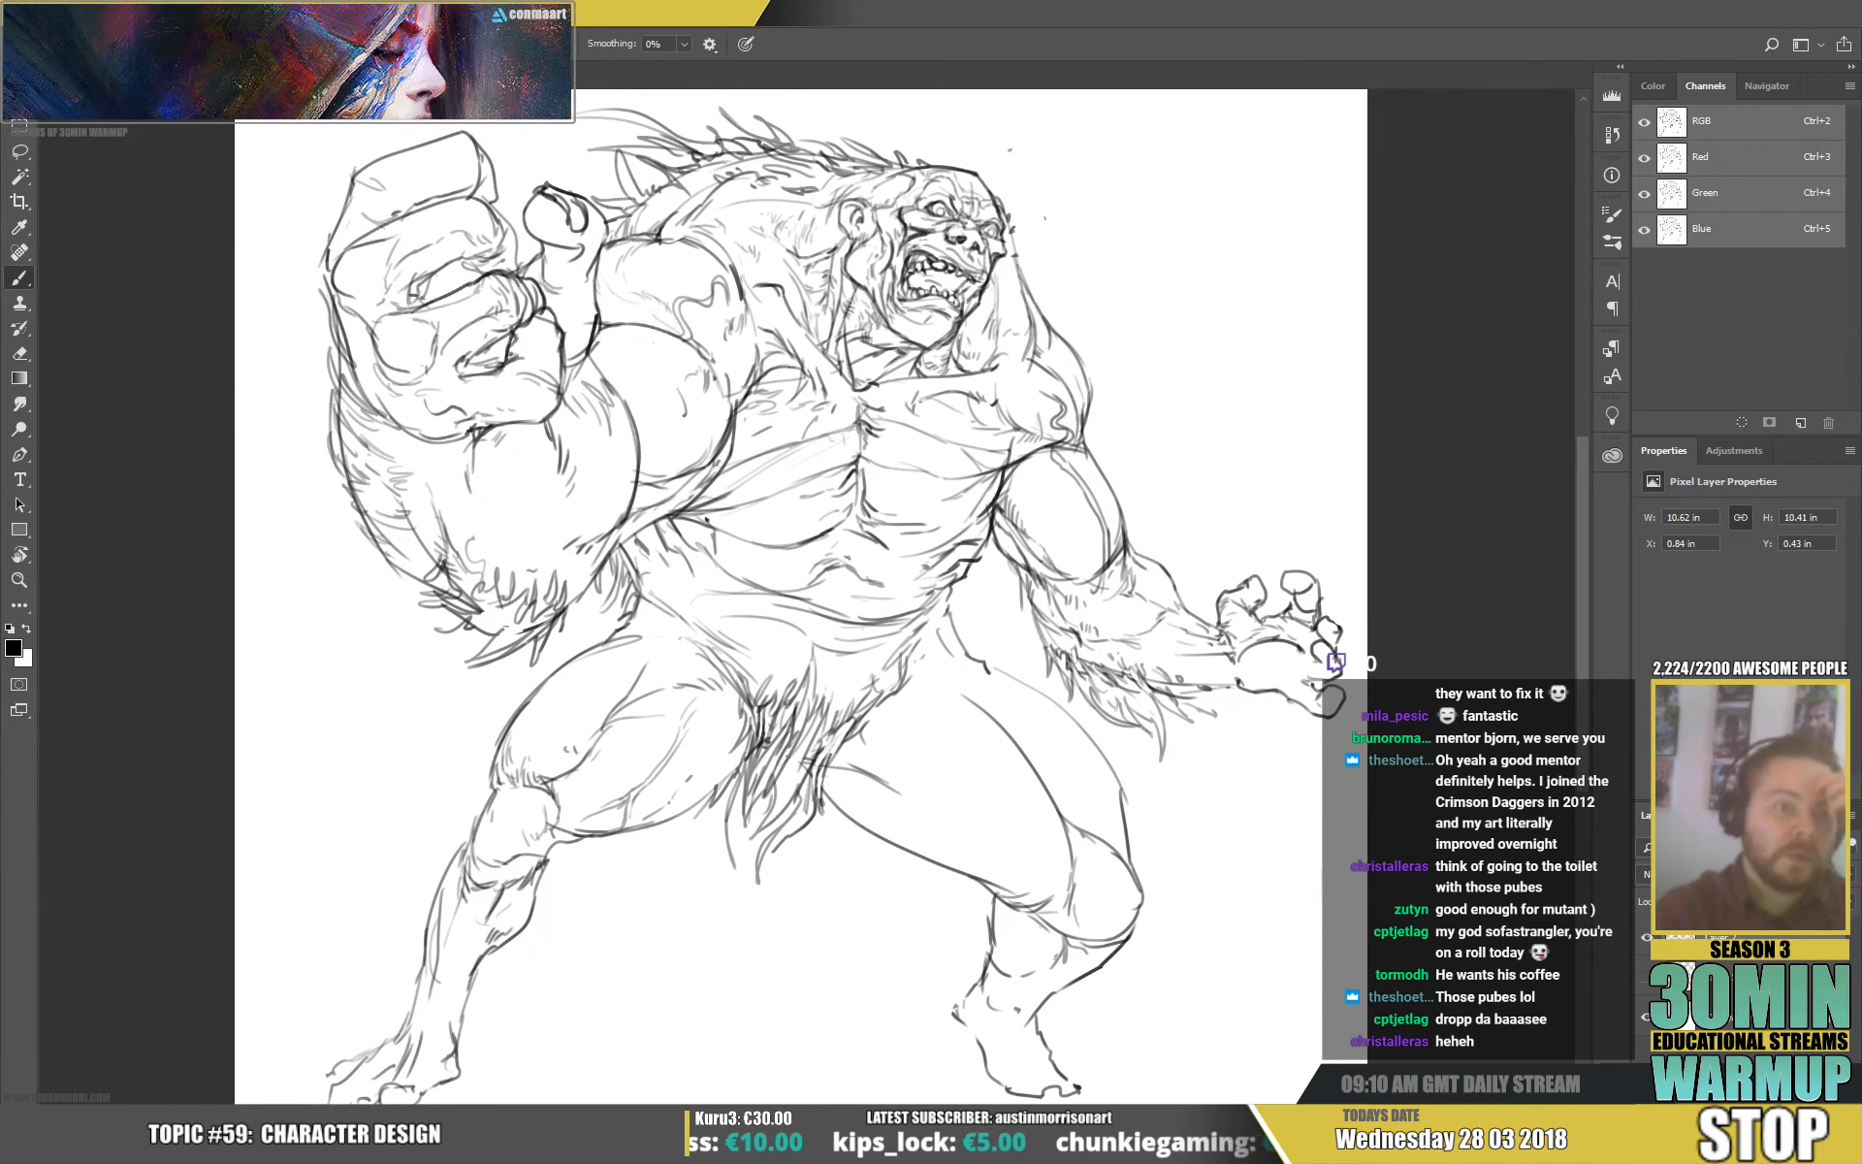
Switch to Twitch, close the floating mini player and browse the live channels in the Creative category.
drag(0, 170, 1088, 90)
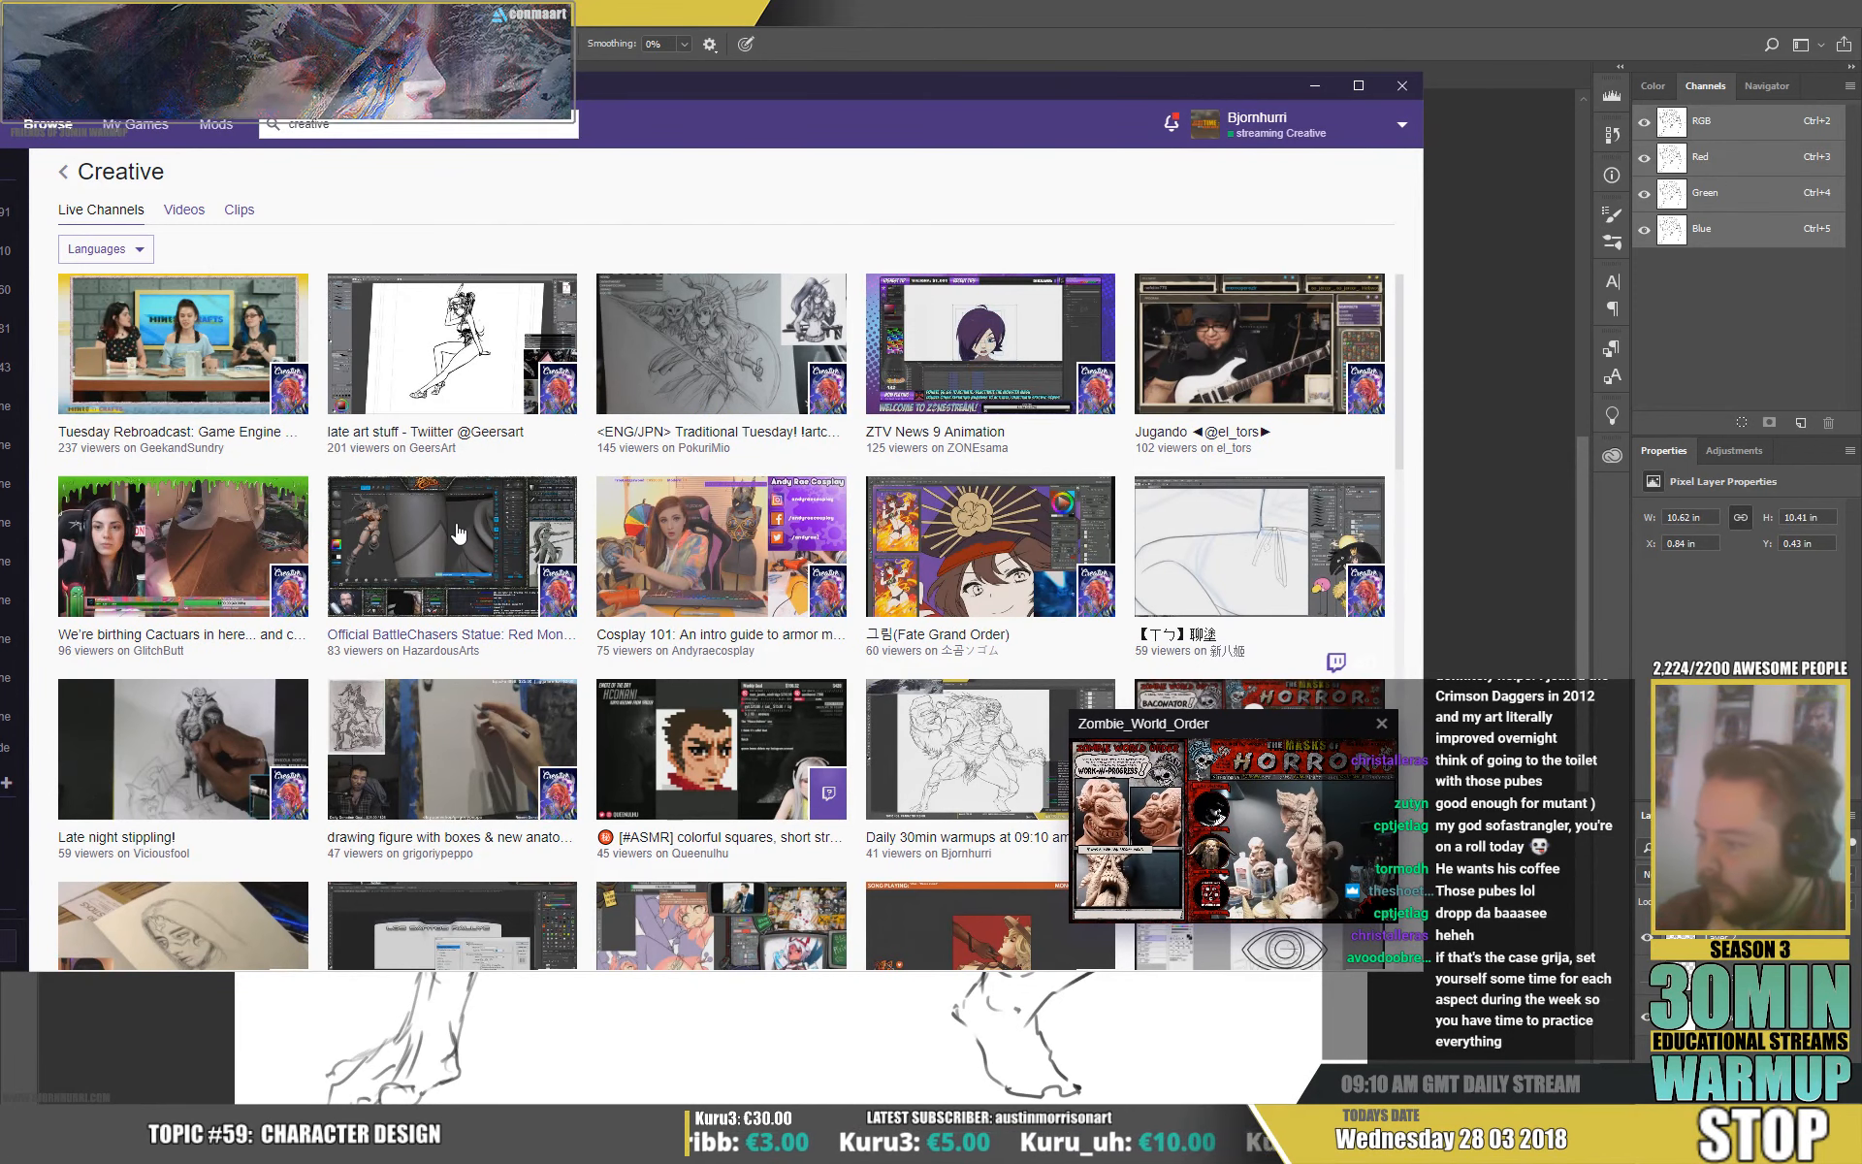
scroll(815, 733, down, 2)
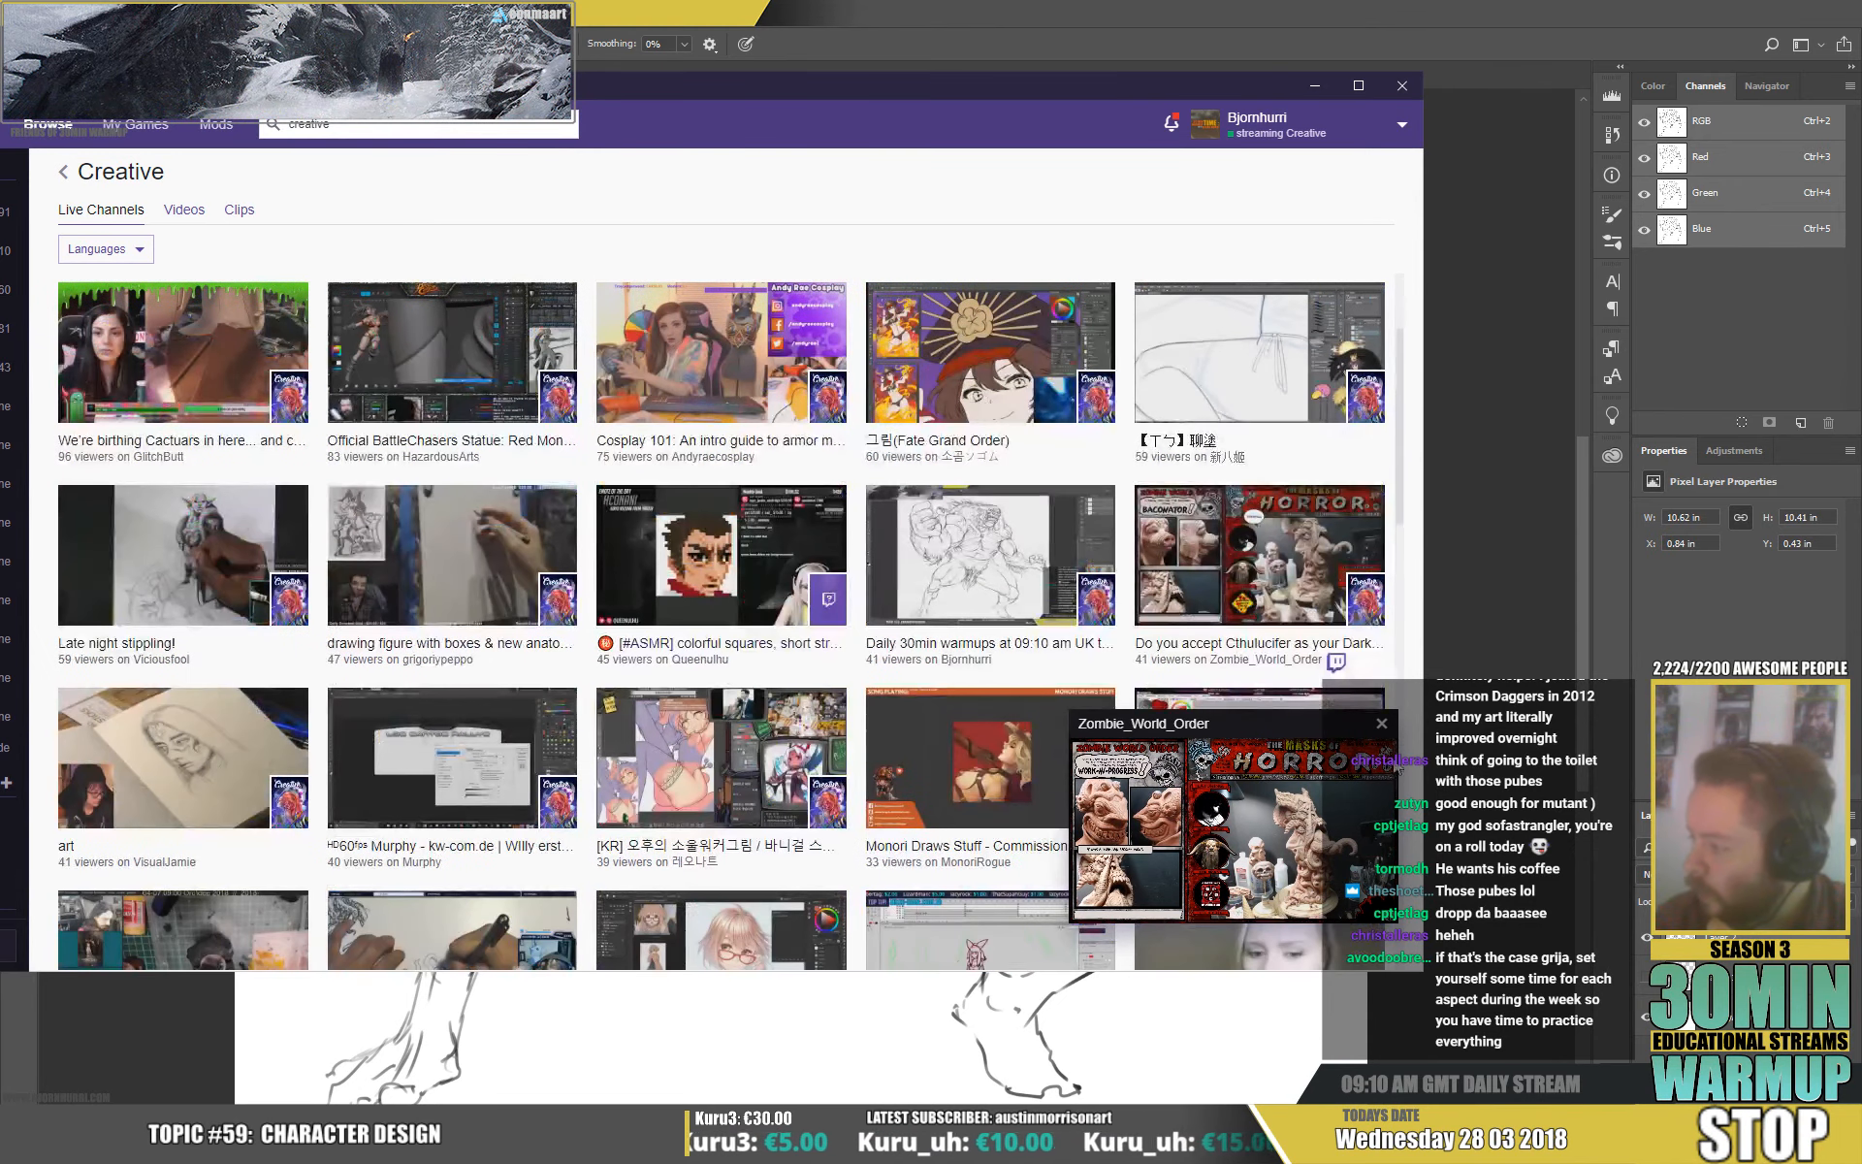
click(1382, 723)
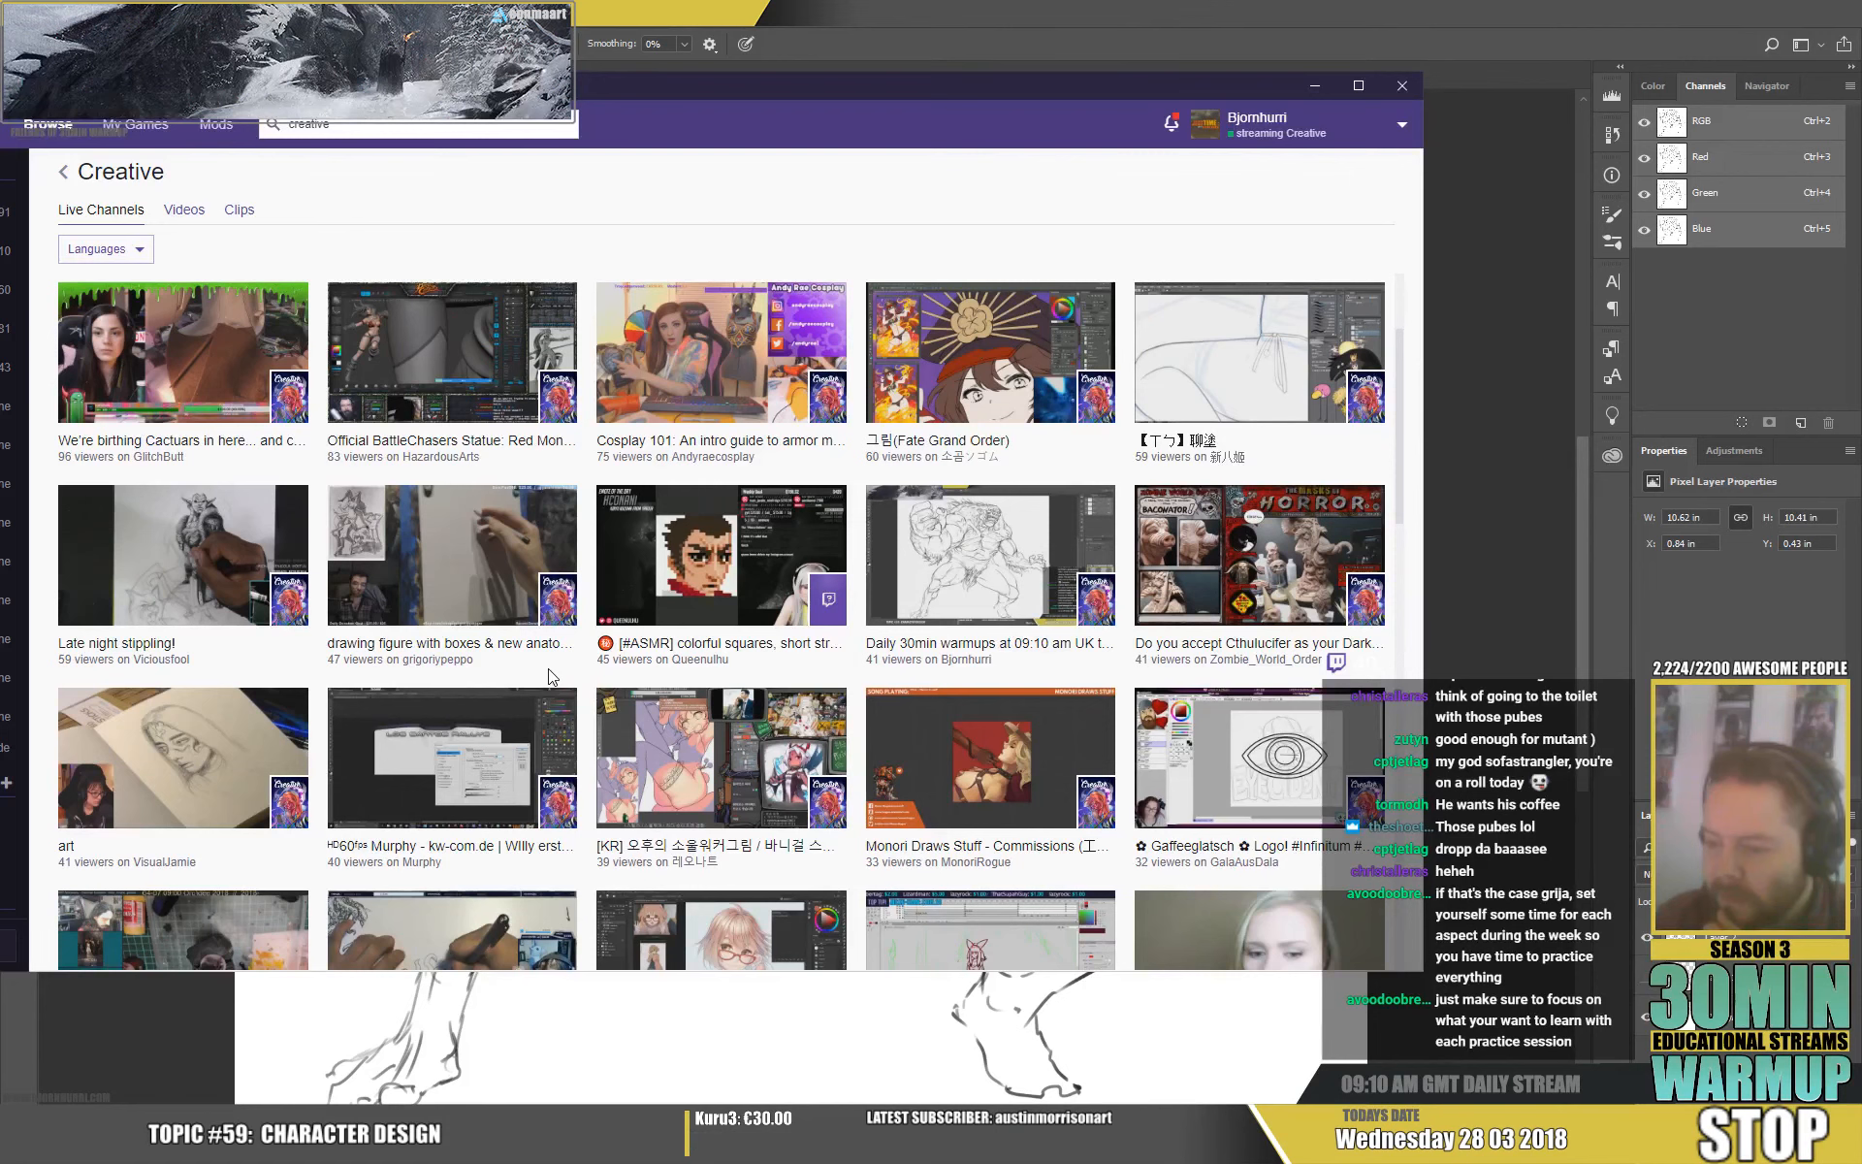
scroll(550, 676, down, 1)
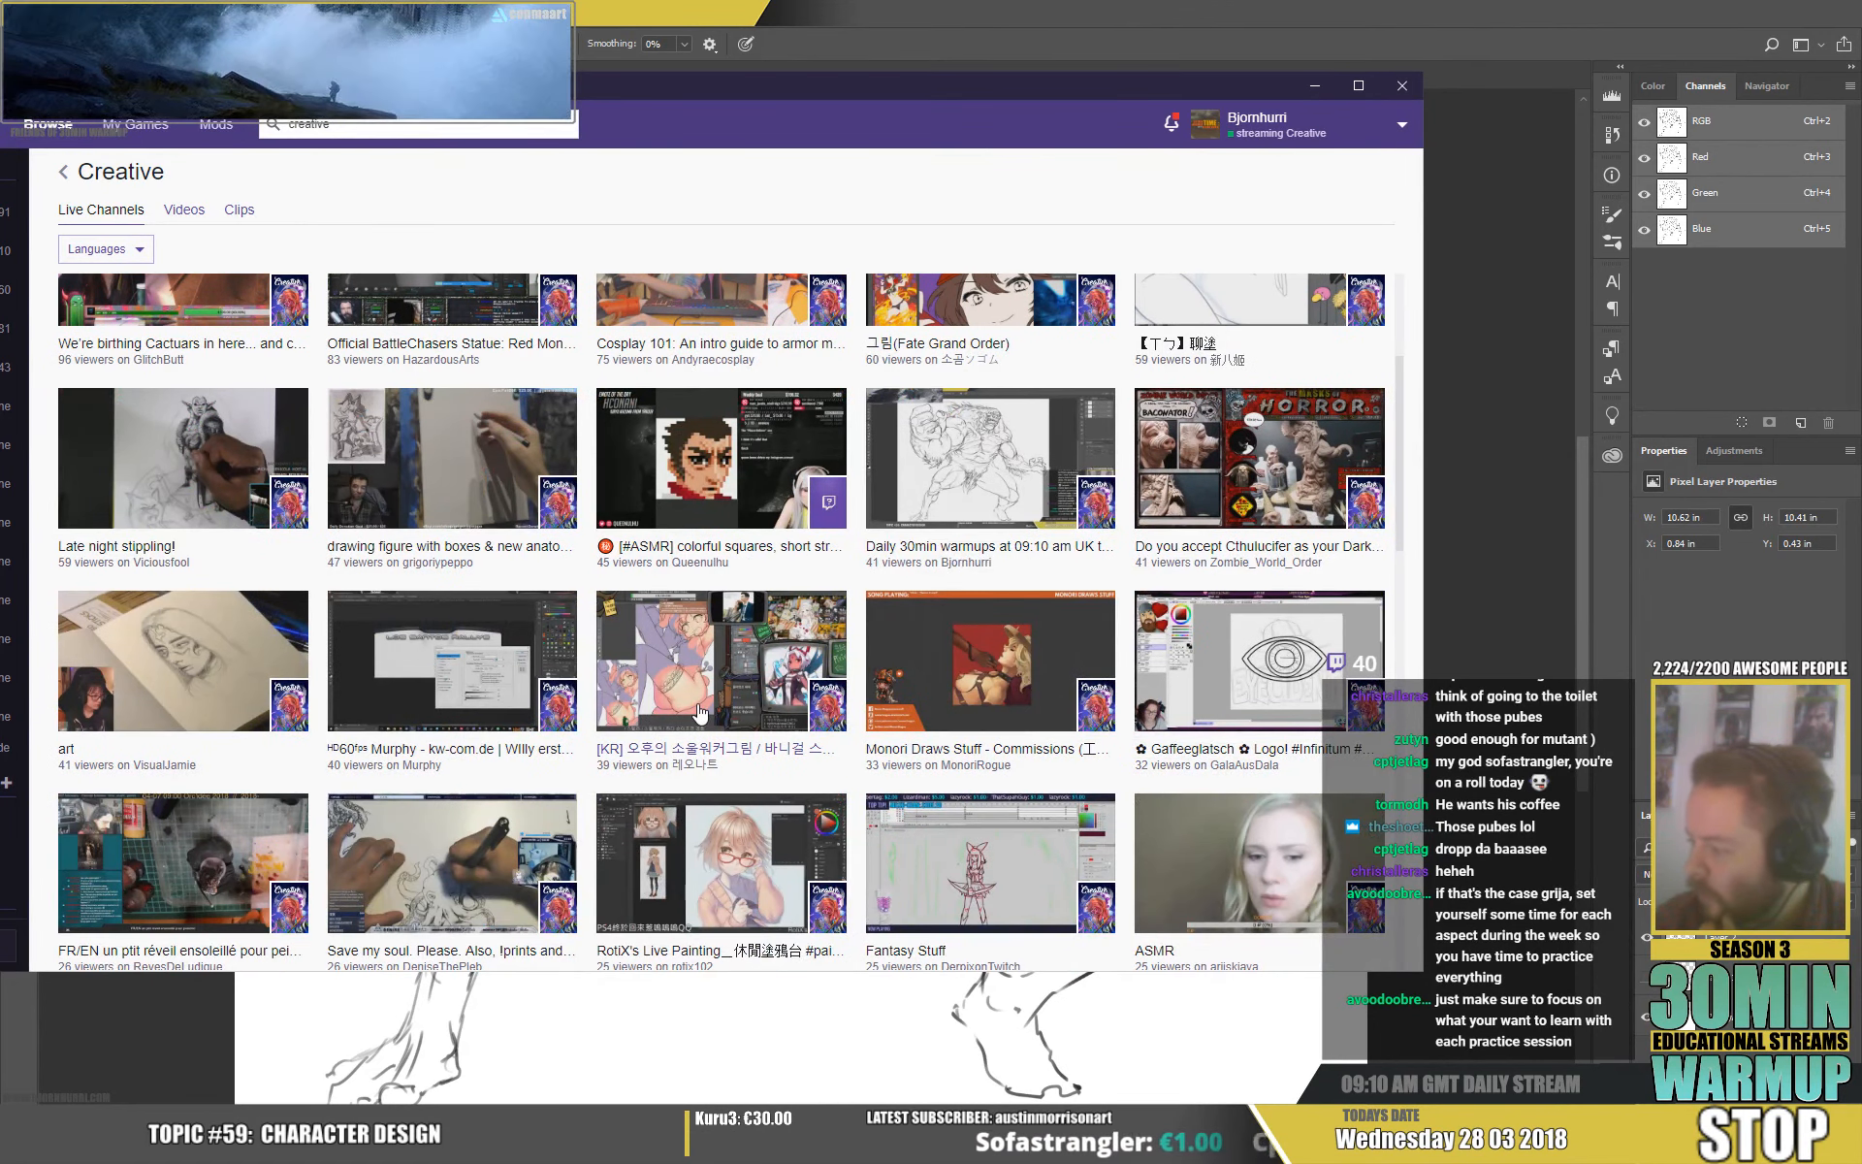
scroll(699, 713, down, 2)
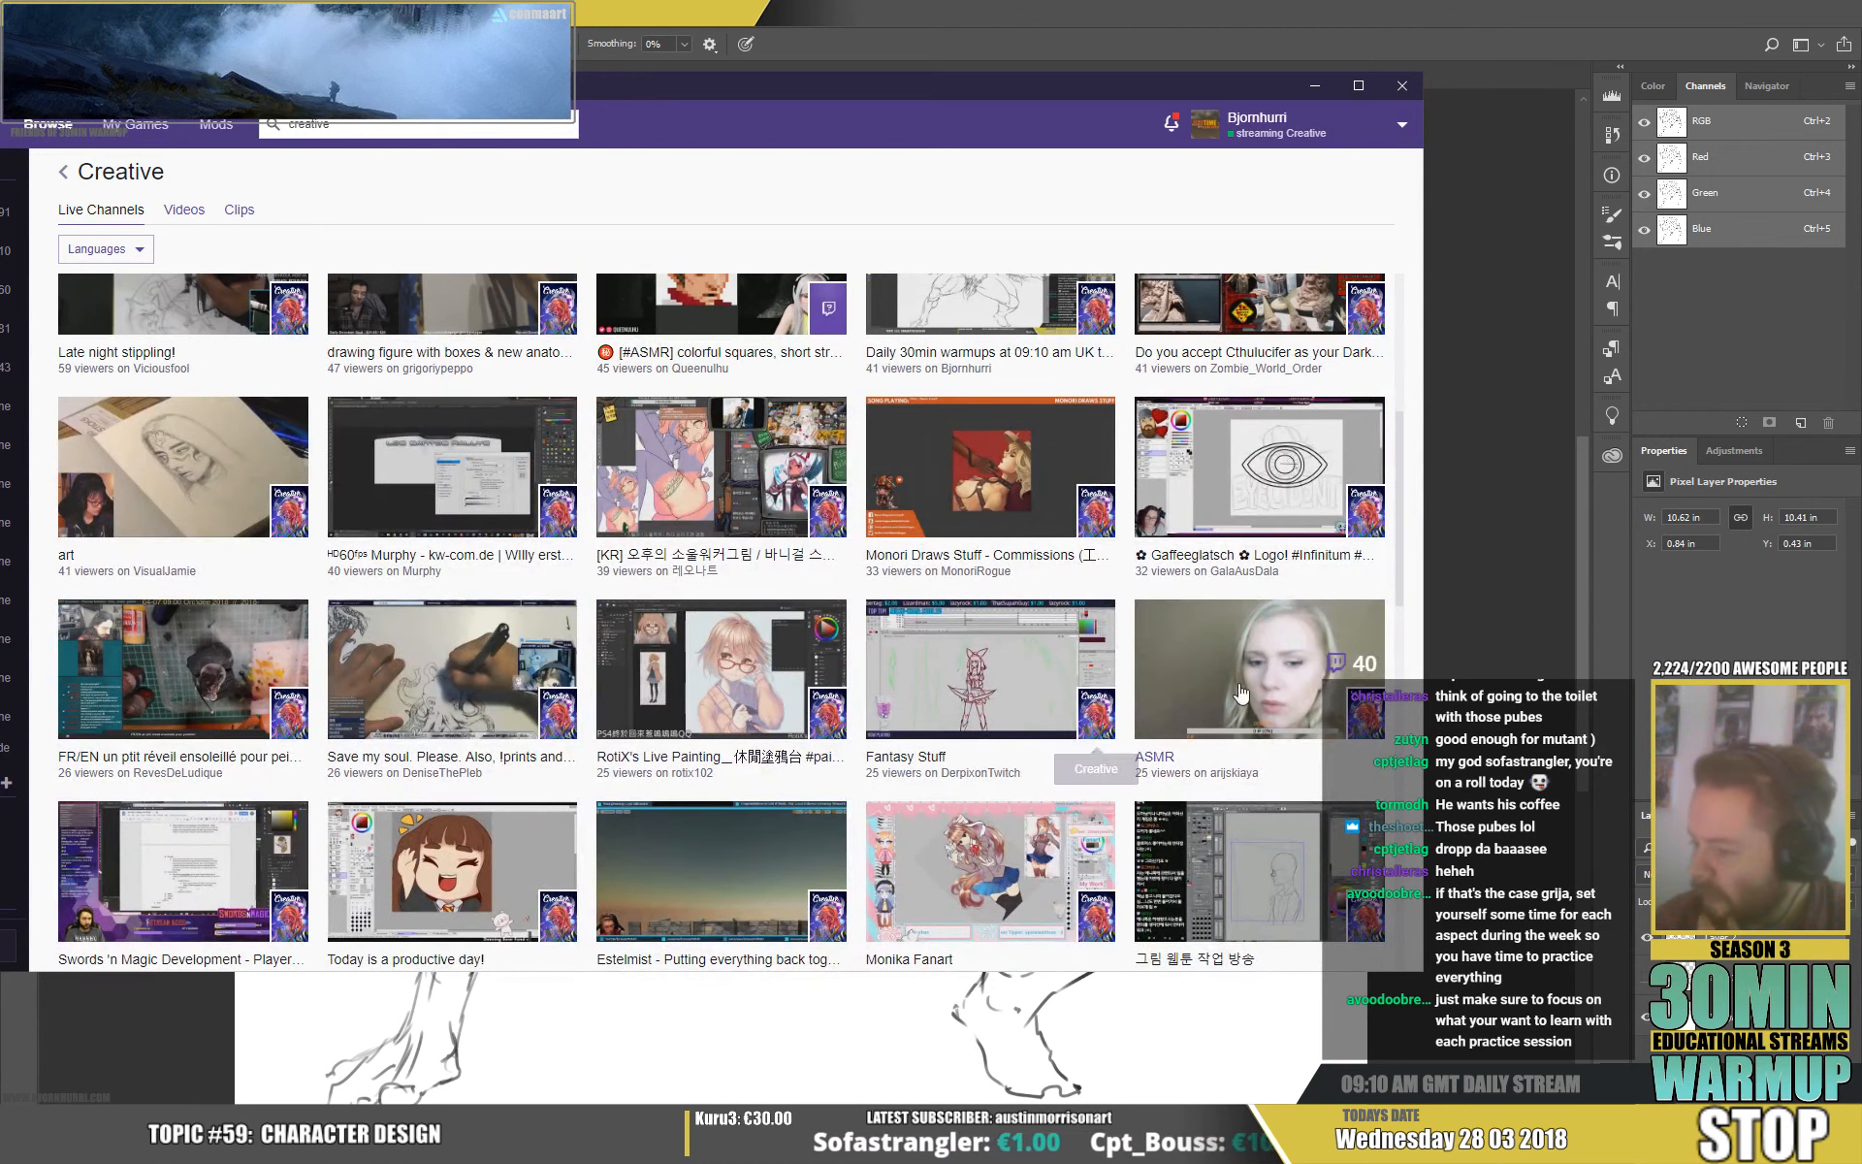
scroll(601, 760, down, 2)
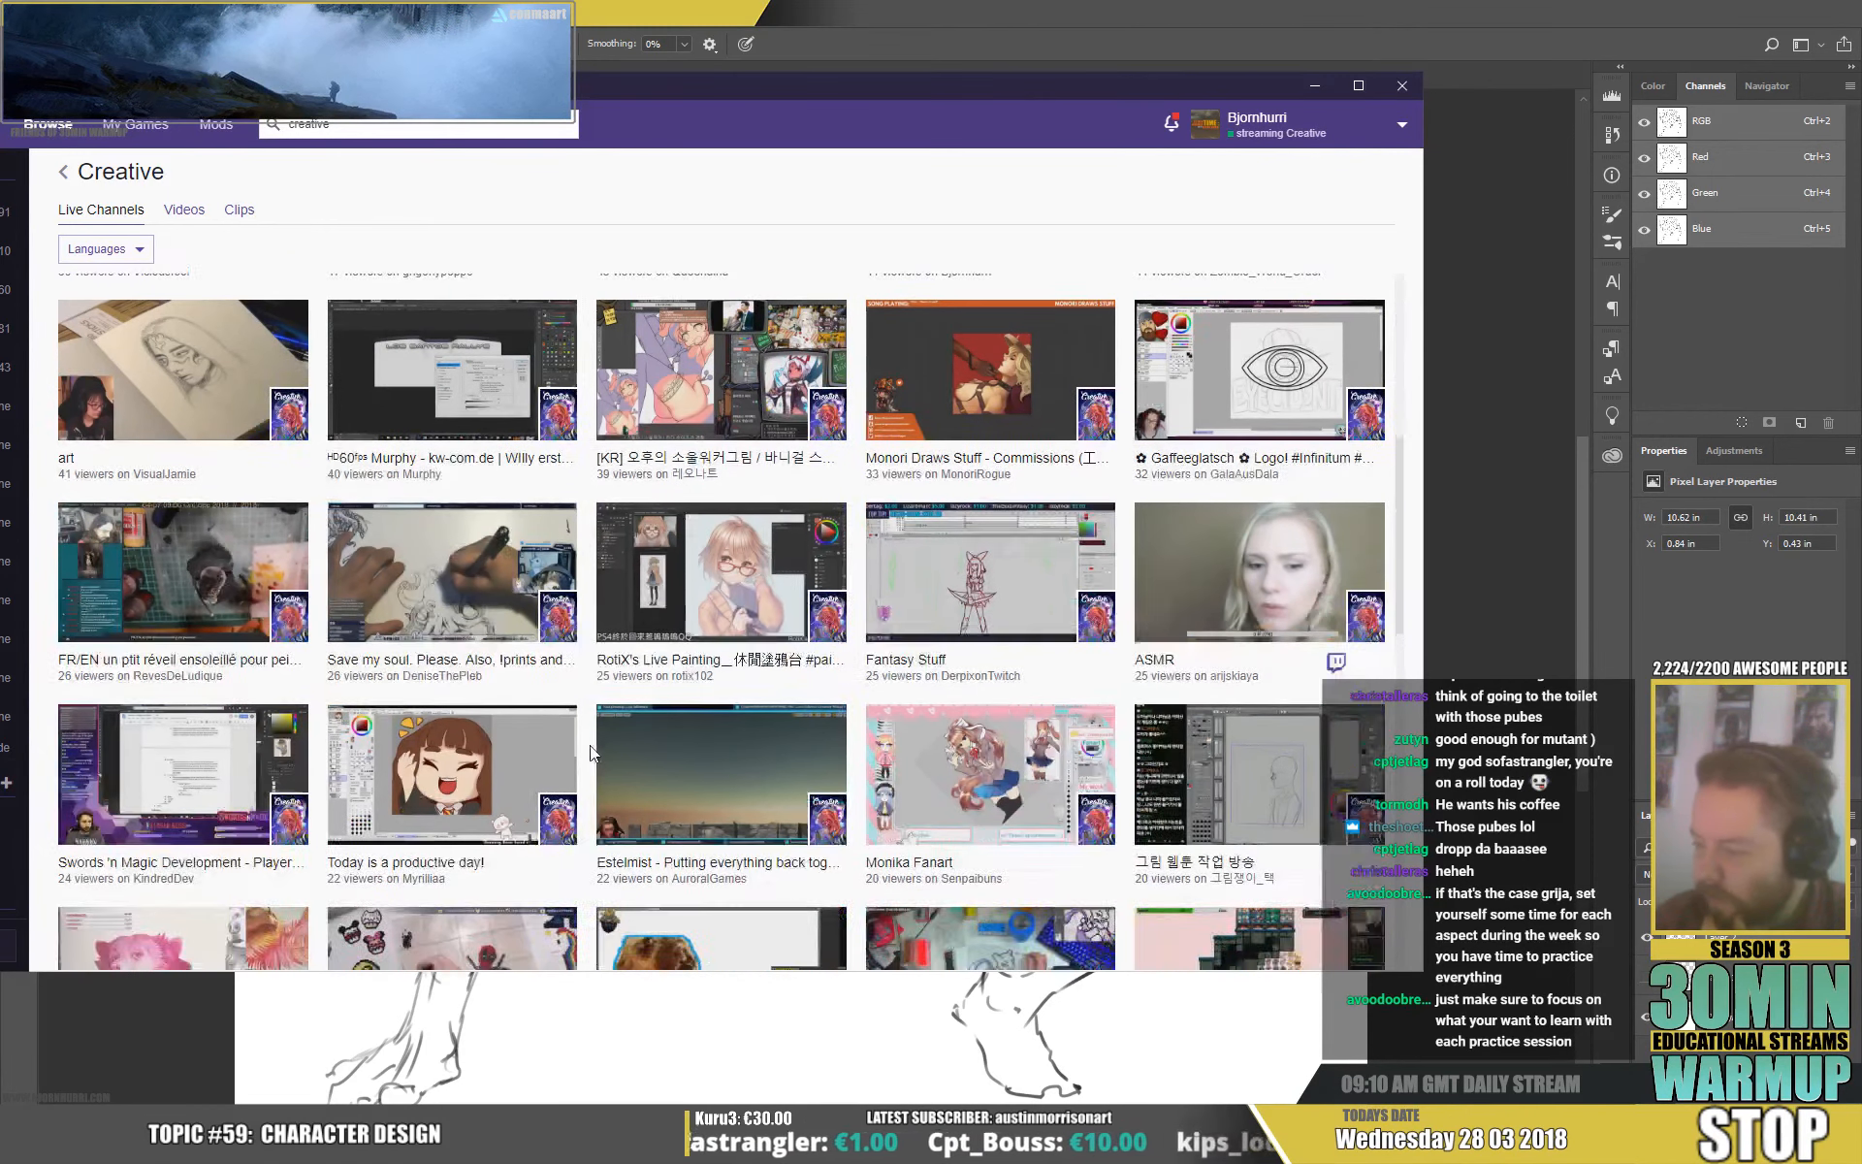
scroll(600, 757, down, 1)
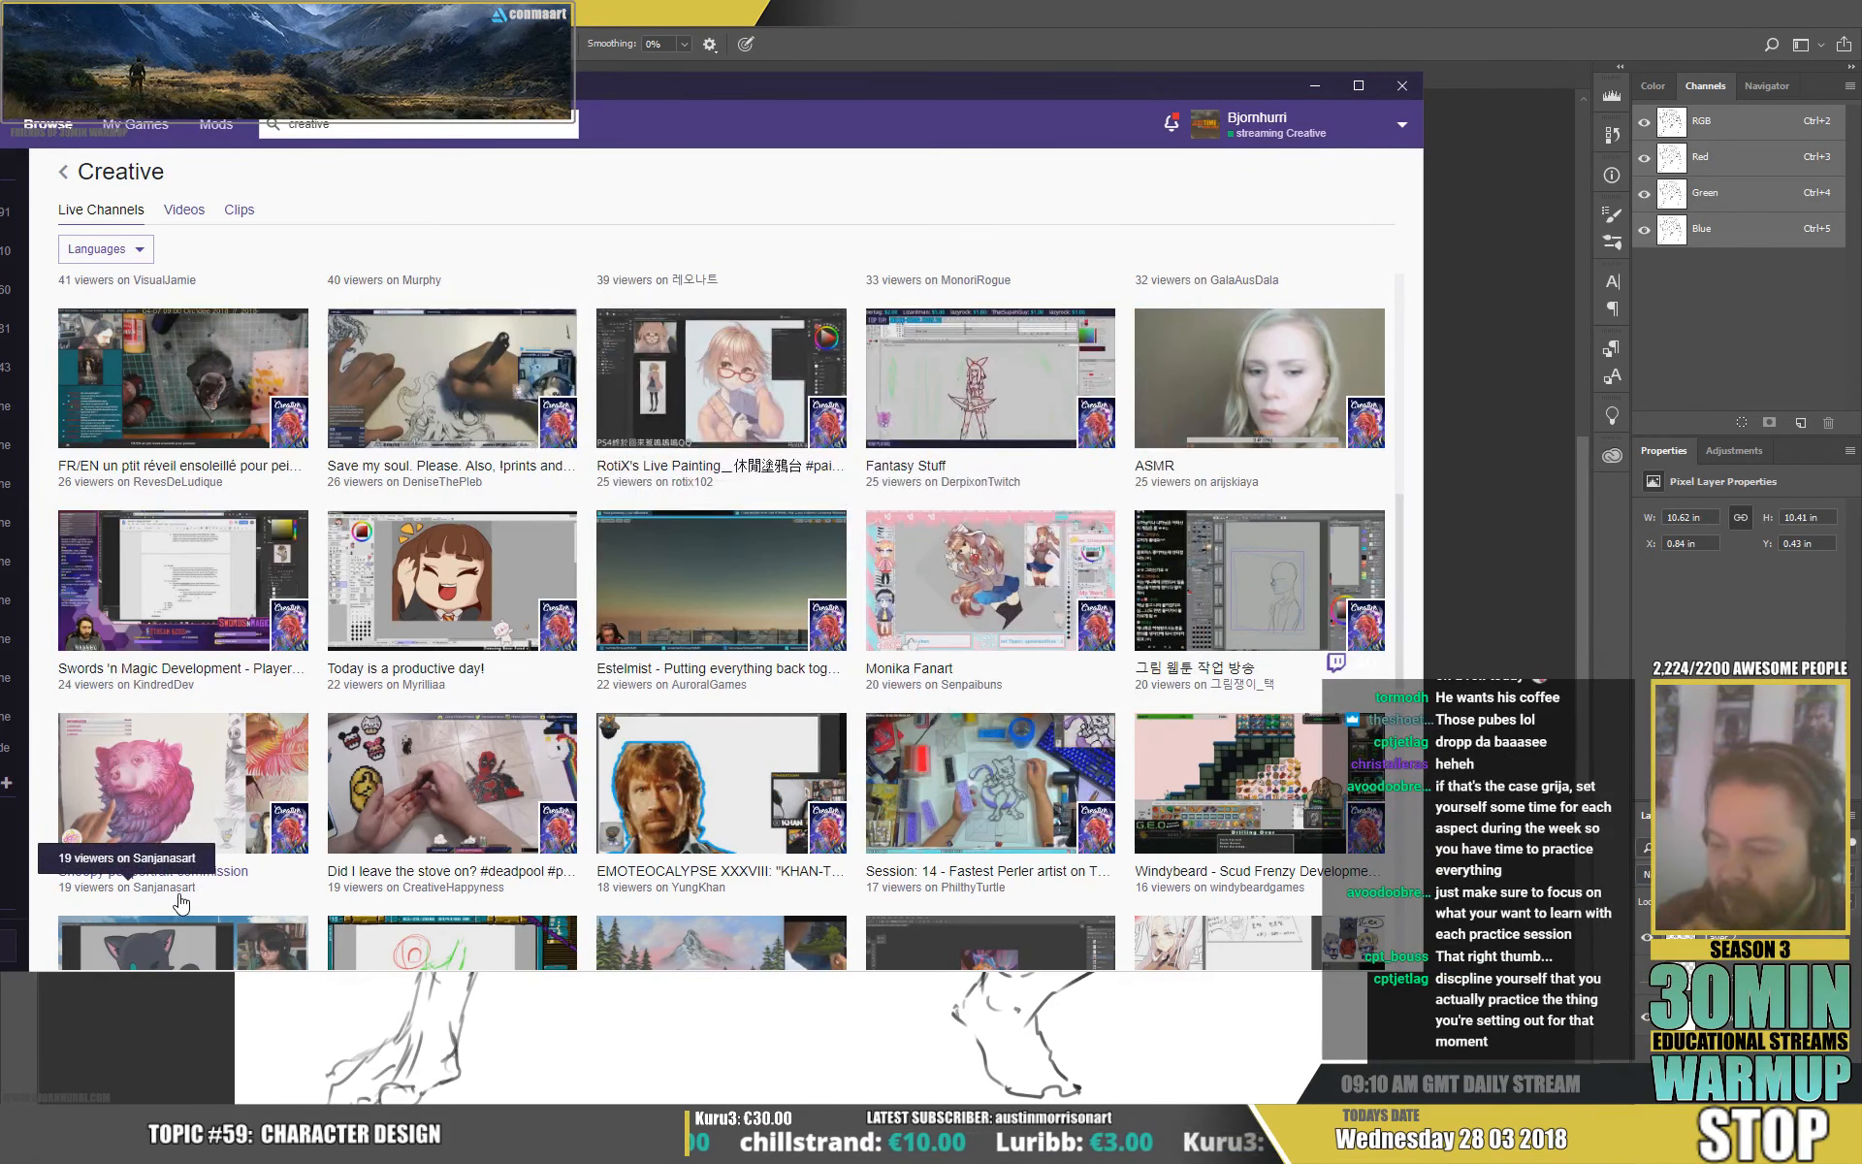
drag(744, 90, 0, 97)
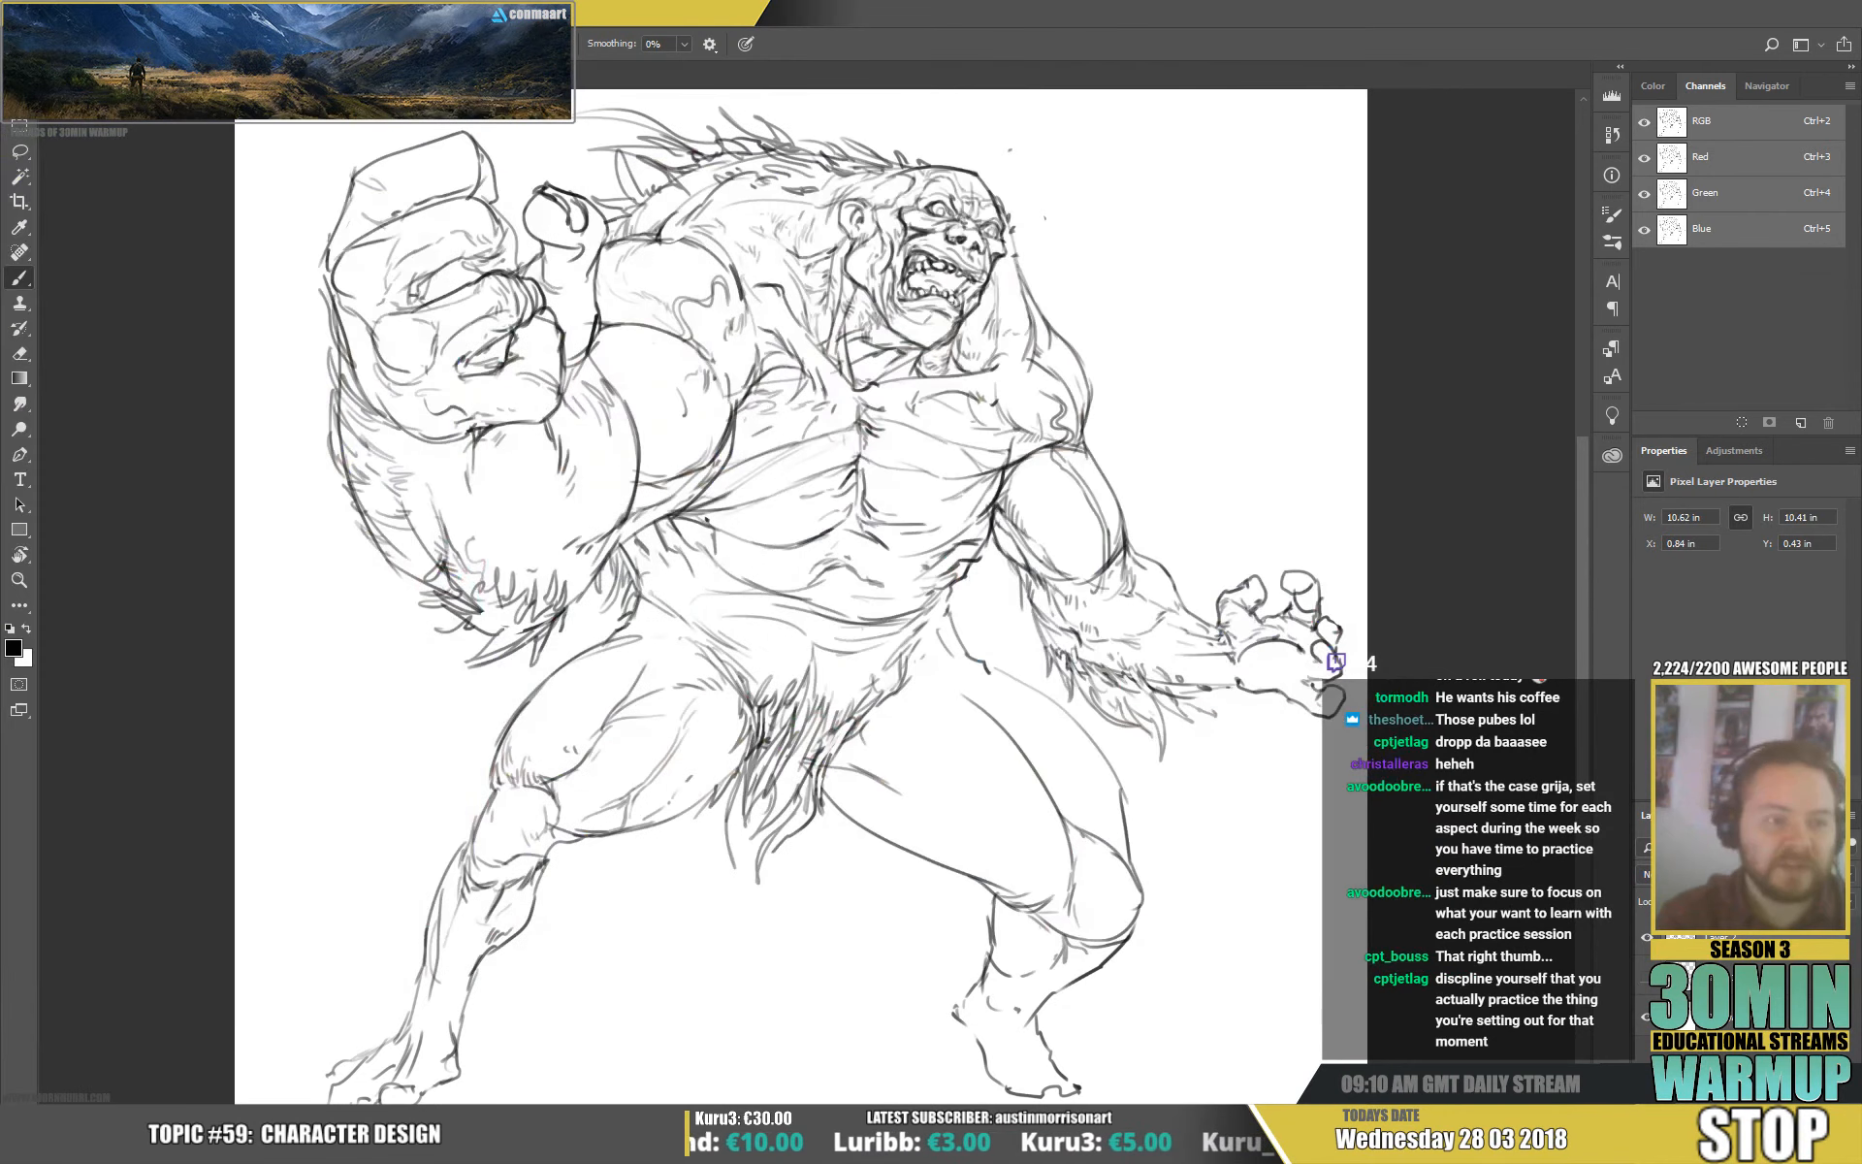